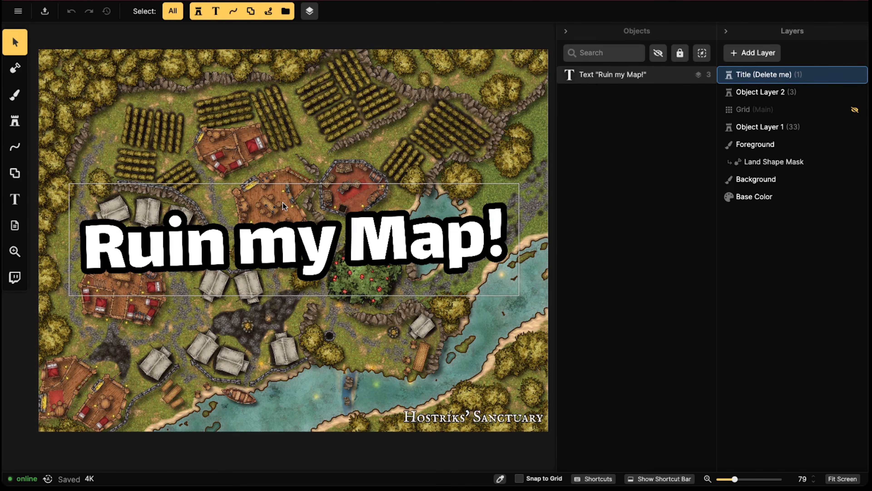
Delete the "Title (Delete me)" layer from the map
mouse_move(784, 73)
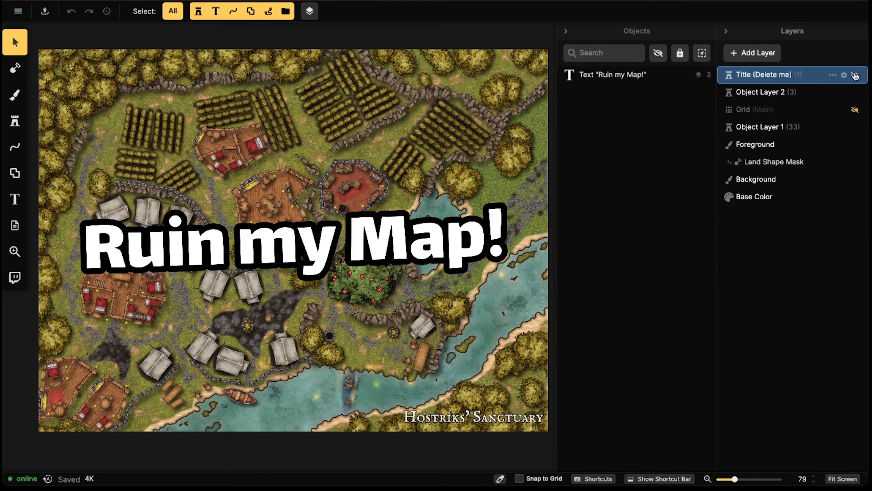
click(833, 75)
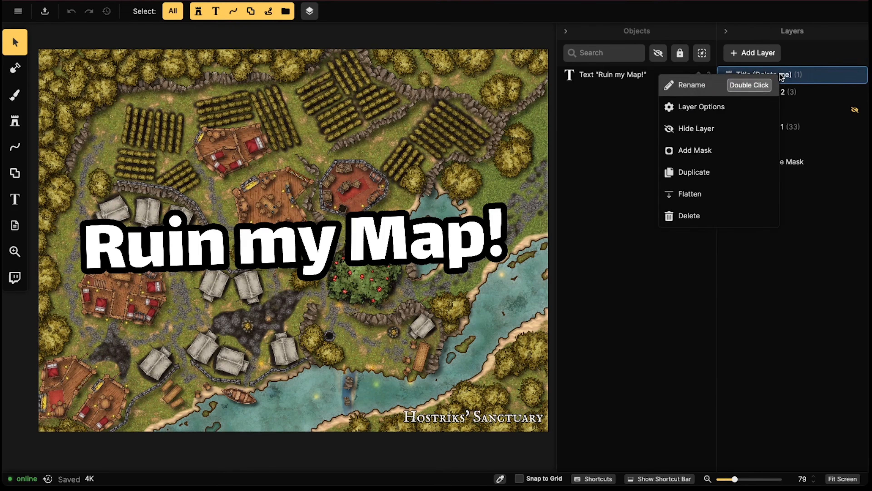
click(691, 215)
click(477, 269)
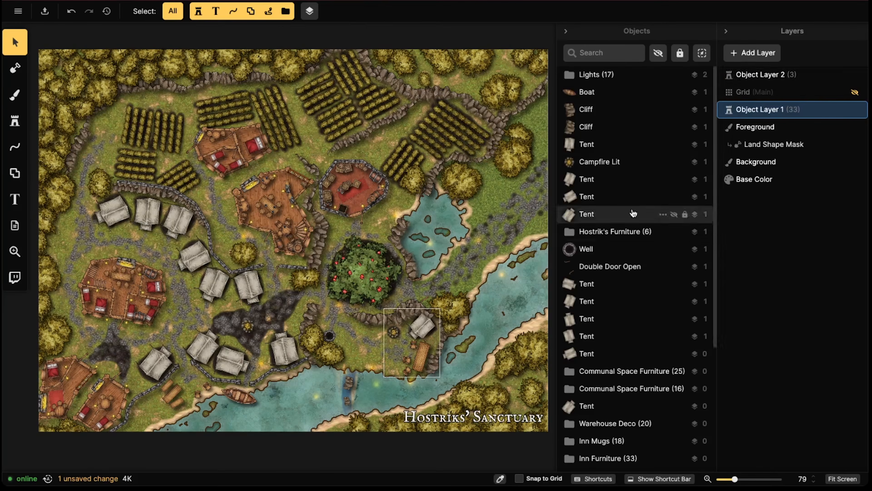
Move the "Hostriks' Sanctuary" text and the Trees and Centre Tree groups from Object Layer 2 to Object Layer 1
click(752, 76)
click(758, 109)
click(761, 79)
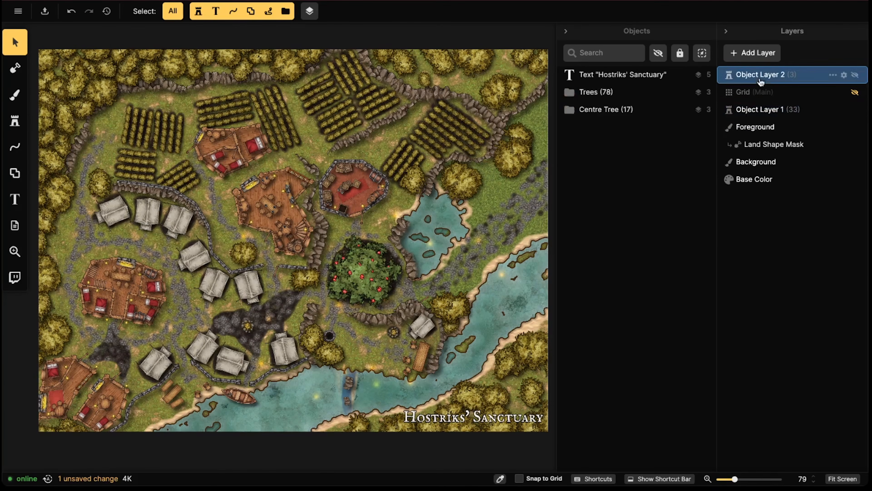
click(753, 109)
click(758, 78)
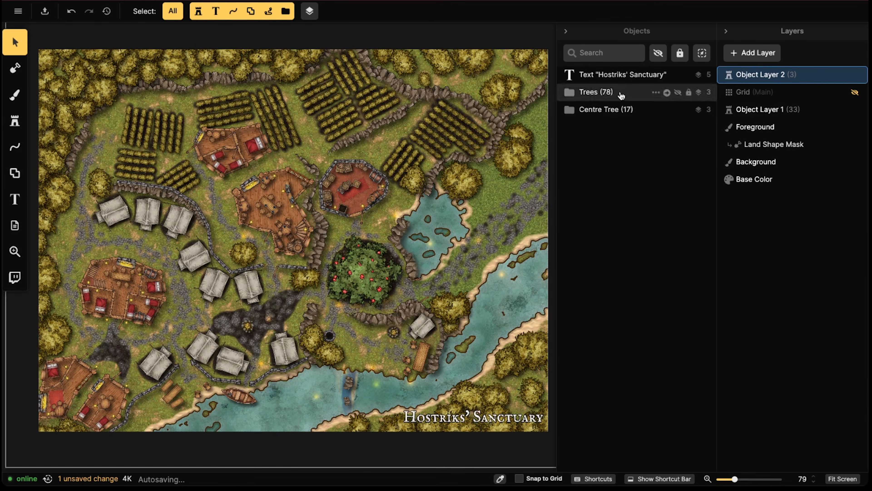
click(617, 75)
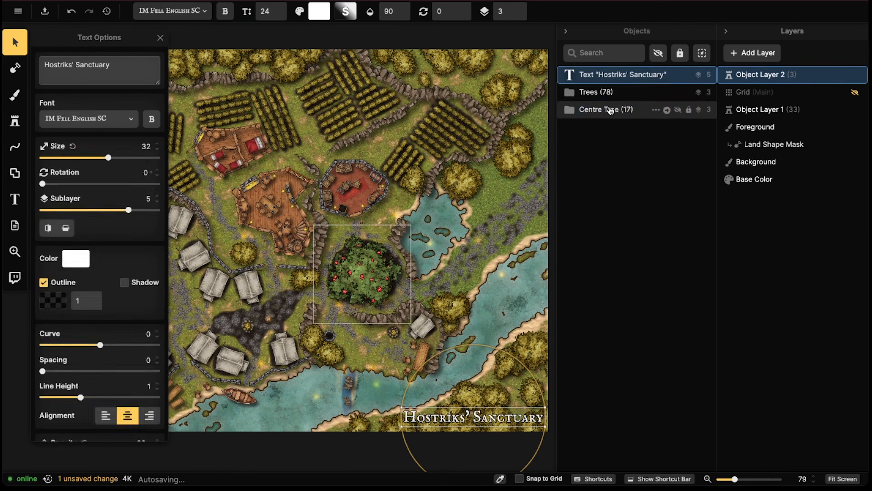
shift+click(610, 109)
click(605, 74)
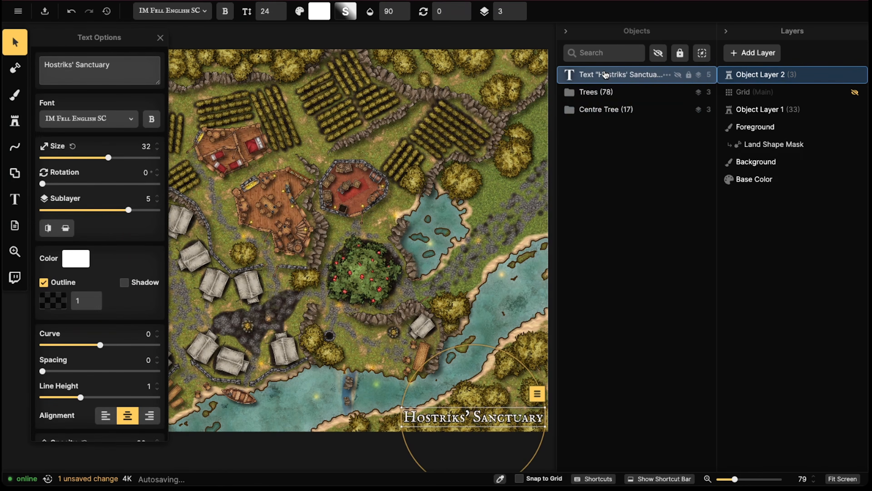
shift+click(604, 107)
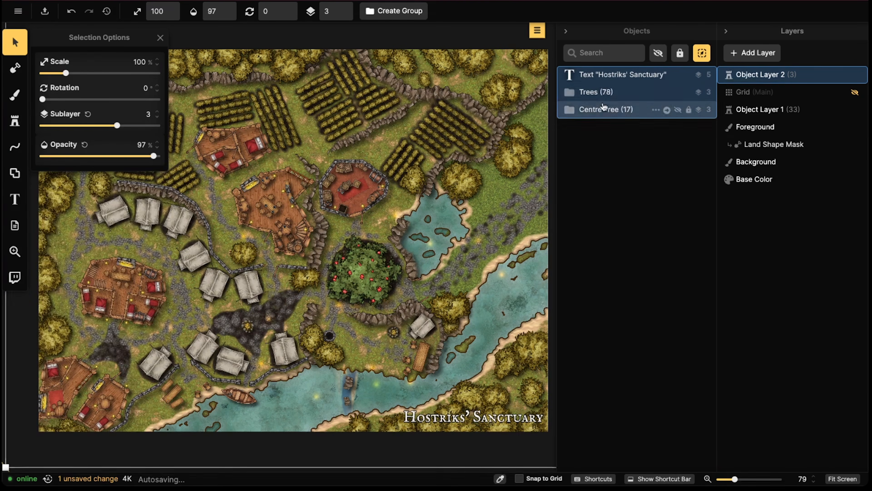
right_click(596, 110)
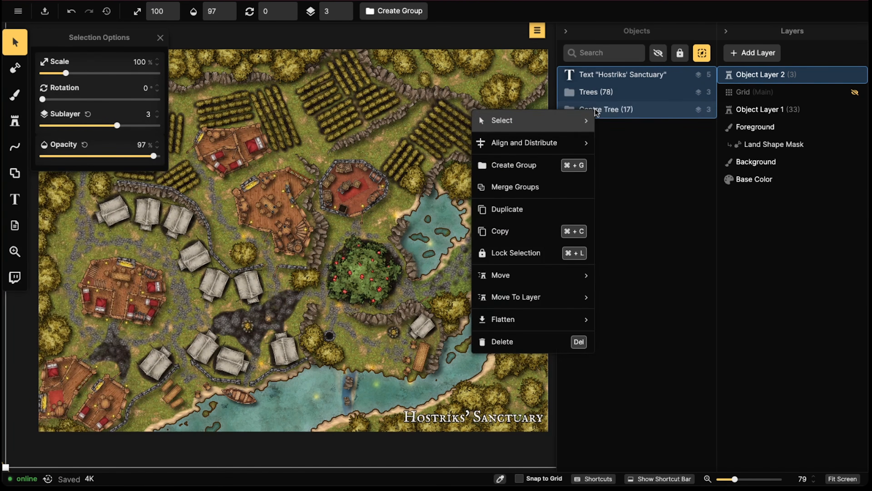
mouse_move(536, 297)
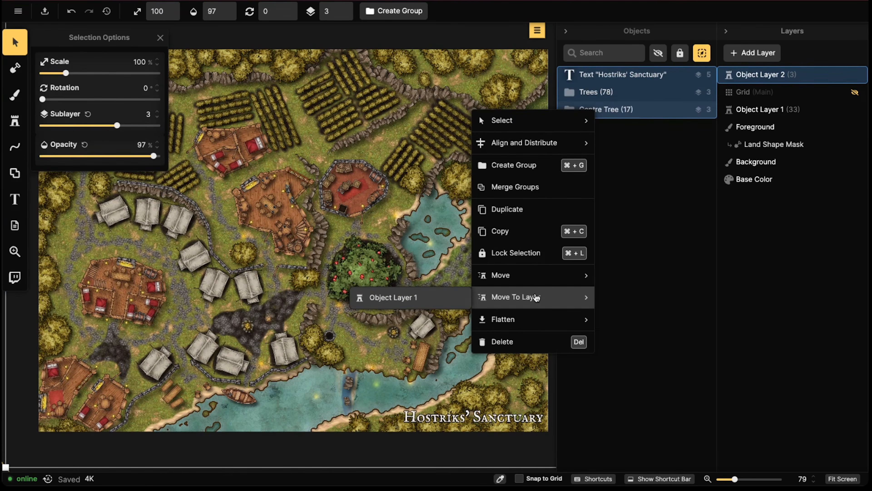
click(415, 299)
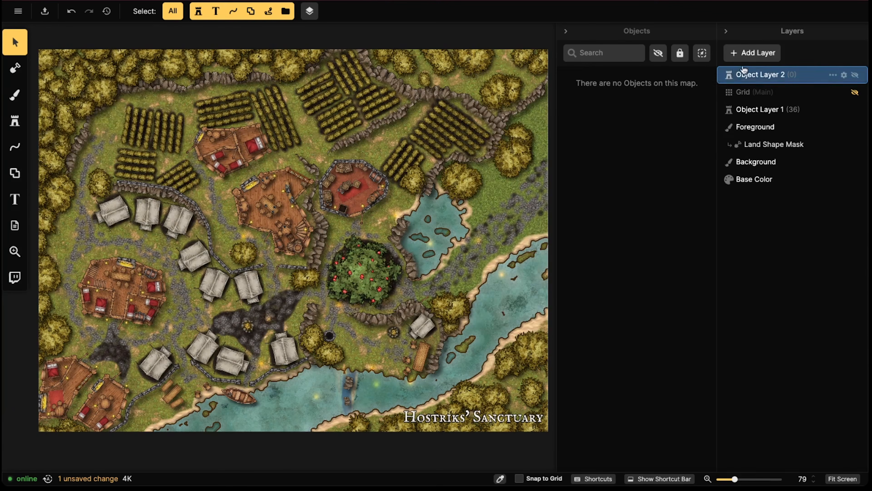
Rename Object Layer 1 as "Stamps"
click(752, 109)
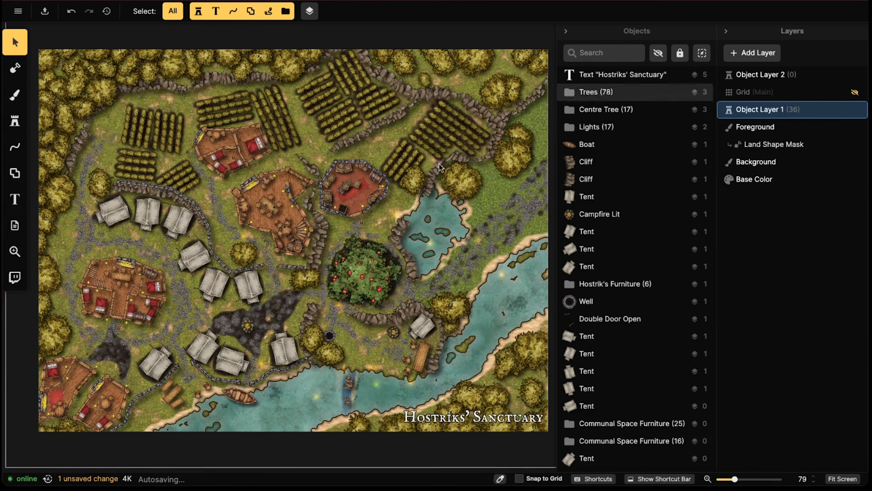
right_click(752, 111)
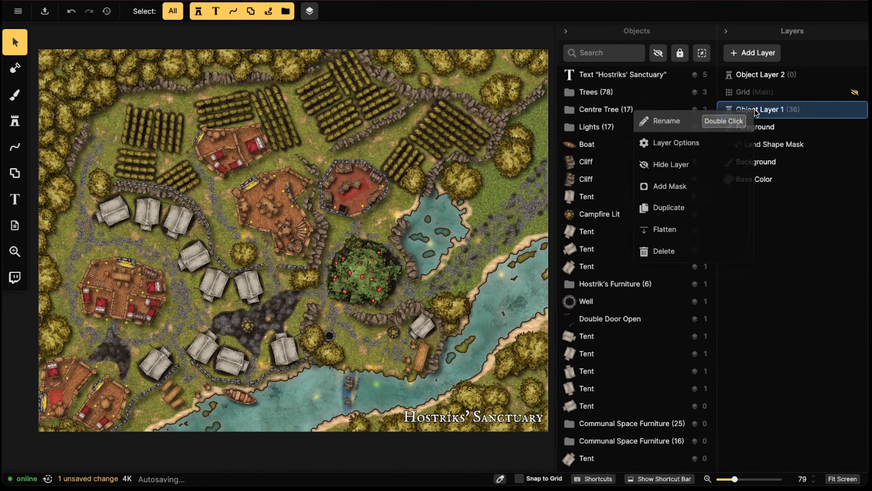
click(666, 121)
text(Stamps)
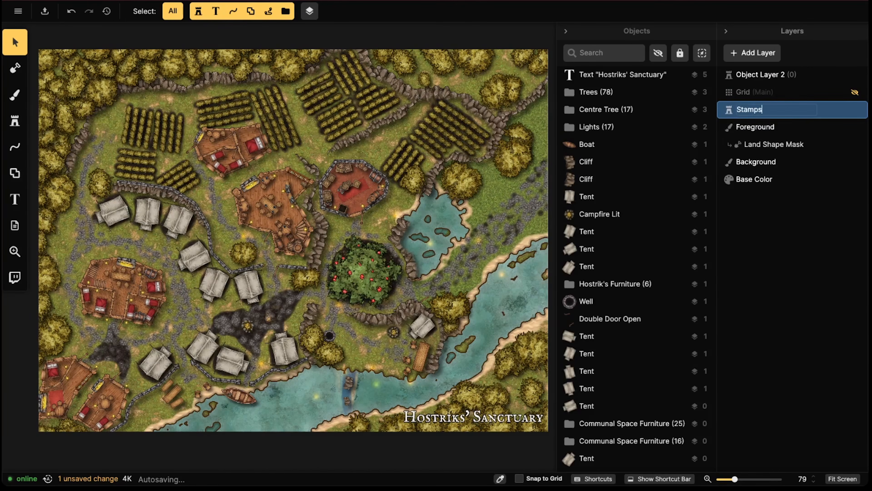
key(Return)
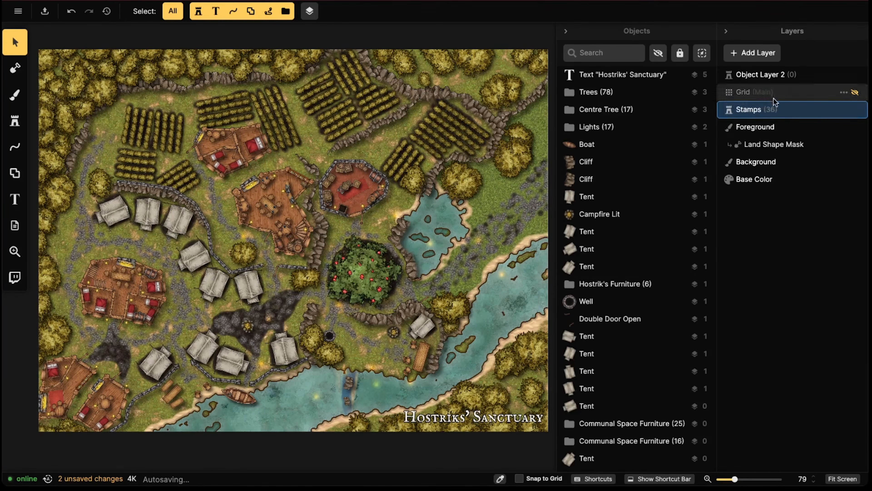
Place Object Layer 2 directly beneath the Grid layer and rename it "Line & Shapes"
drag(759, 81, 762, 95)
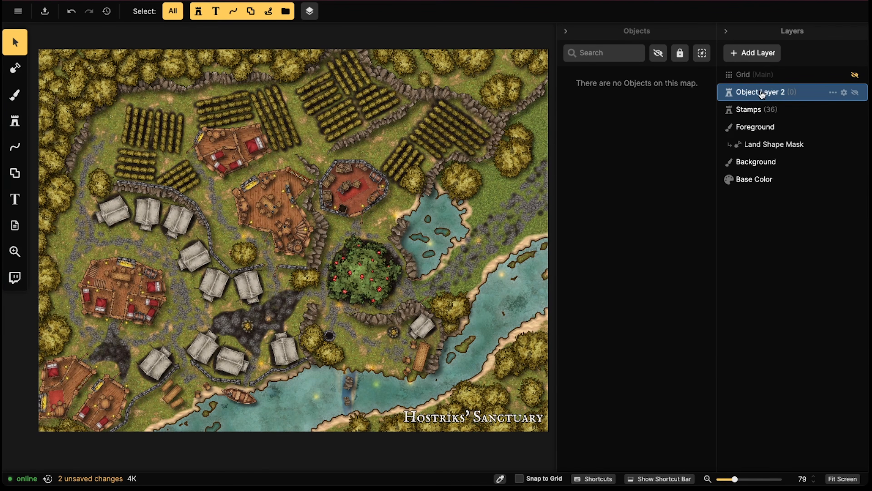
right_click(763, 93)
click(657, 101)
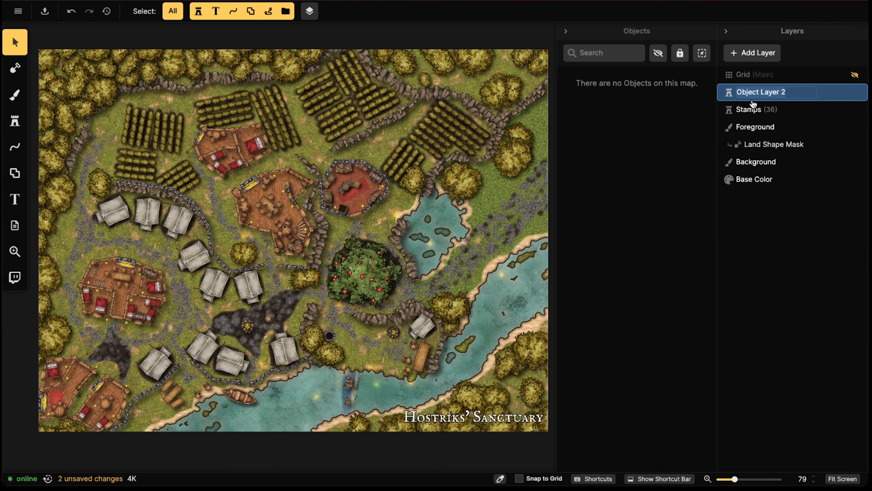
text(Line & Shapes)
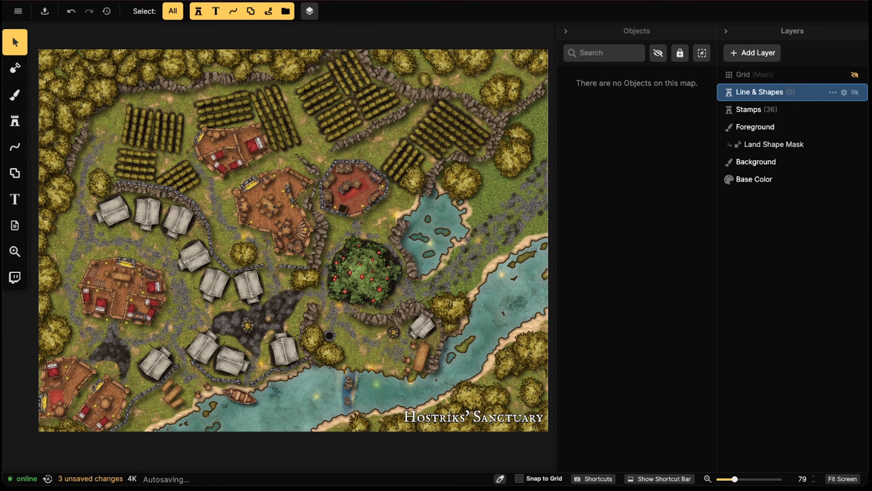
key(Return)
Examine the buildings, tents and walls across the map and compare the contents of the Stamps and Line & Shapes layers
scroll(108, 267, up, 5)
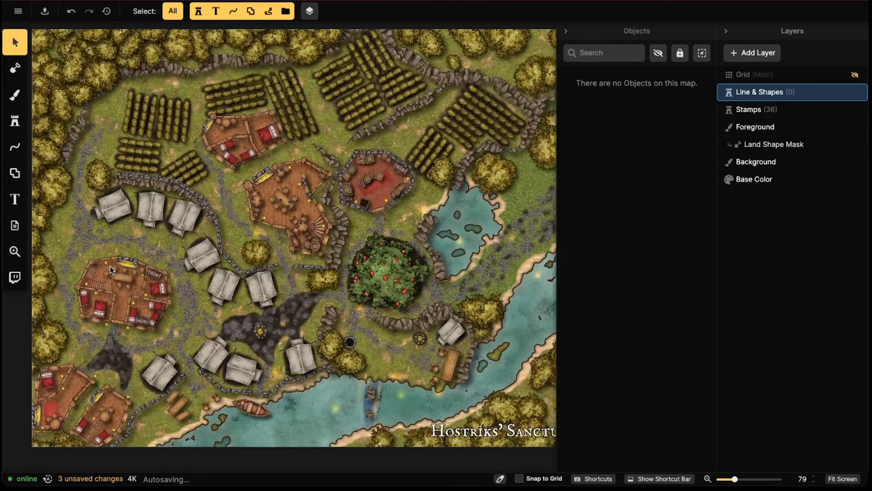
scroll(89, 267, up, 5)
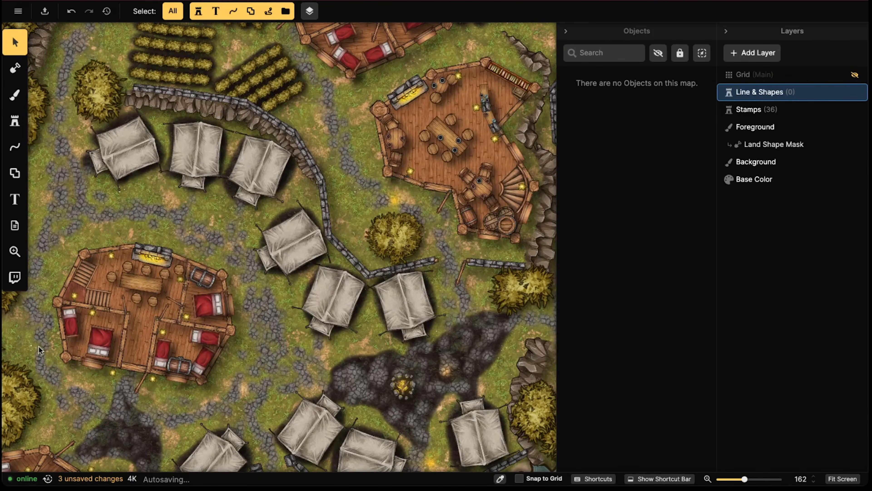
scroll(184, 208, down, 5)
middle_drag(278, 189, 202, 195)
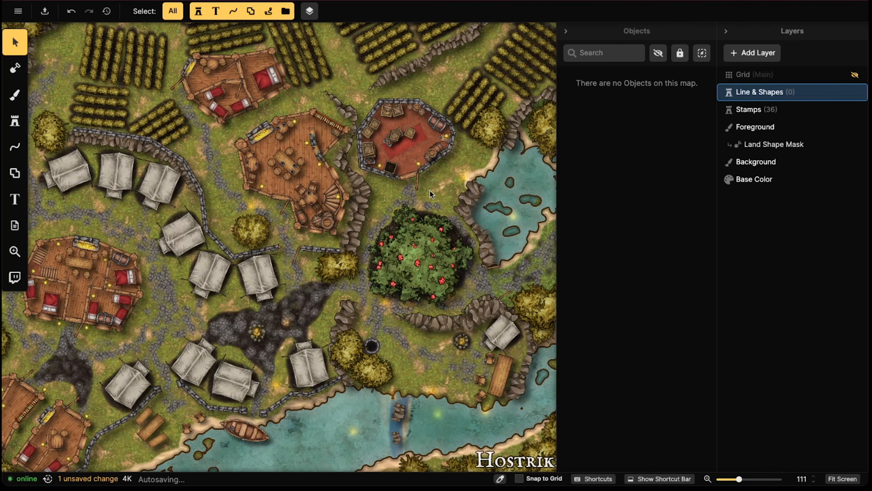
scroll(85, 283, down, 3)
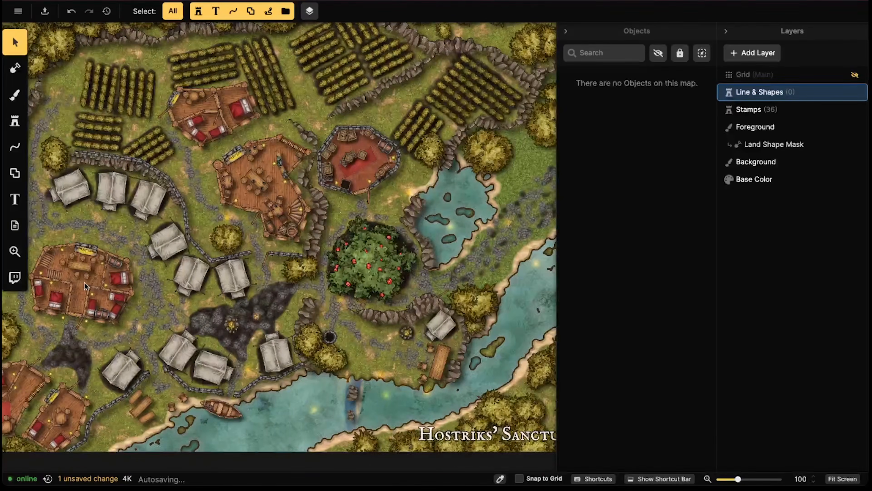
drag(94, 282, 285, 228)
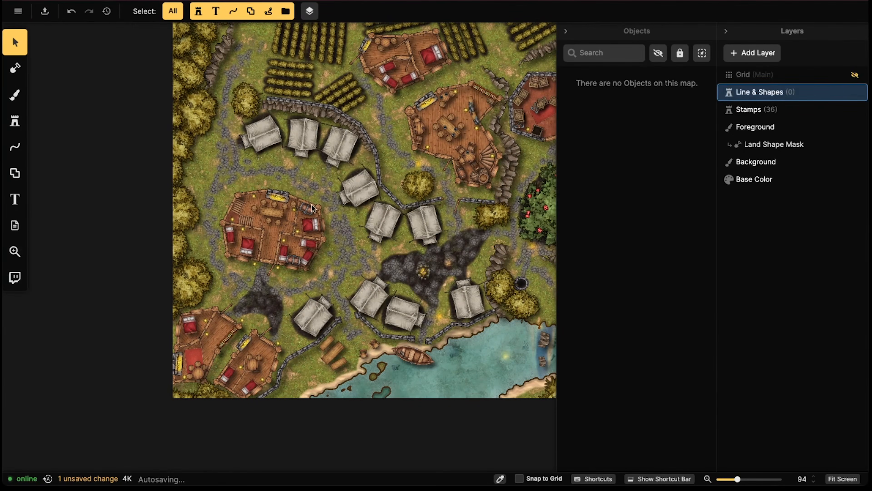
click(743, 110)
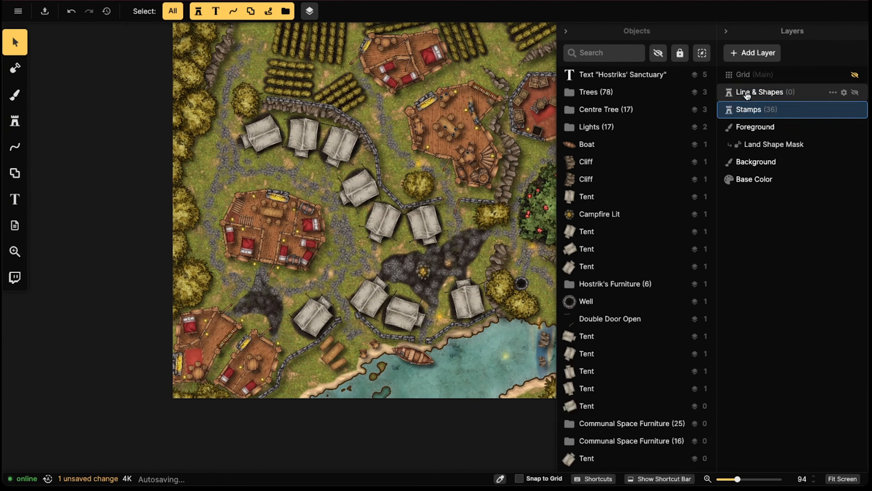
click(749, 91)
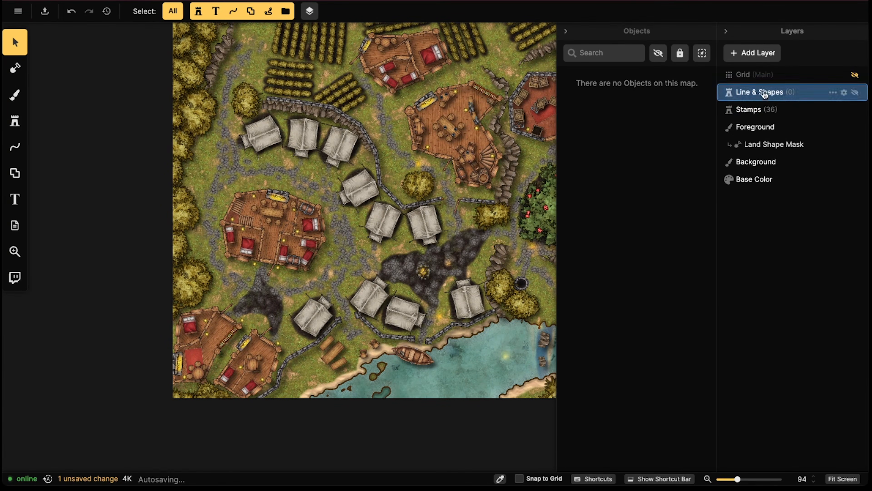
scroll(373, 138, down, 2)
middle_drag(373, 137, 266, 212)
scroll(266, 212, down, 2)
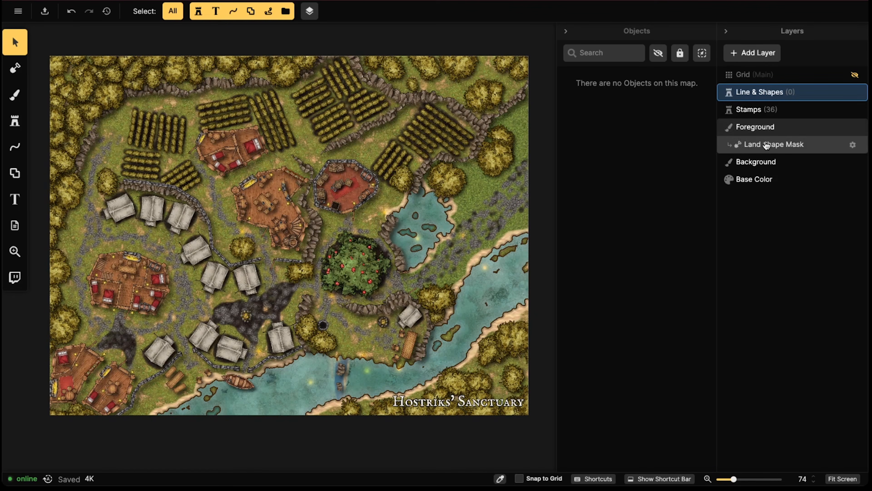
Turn the Land Shape Mask's land style off and back on to compare the shoreline effects
right_click(749, 138)
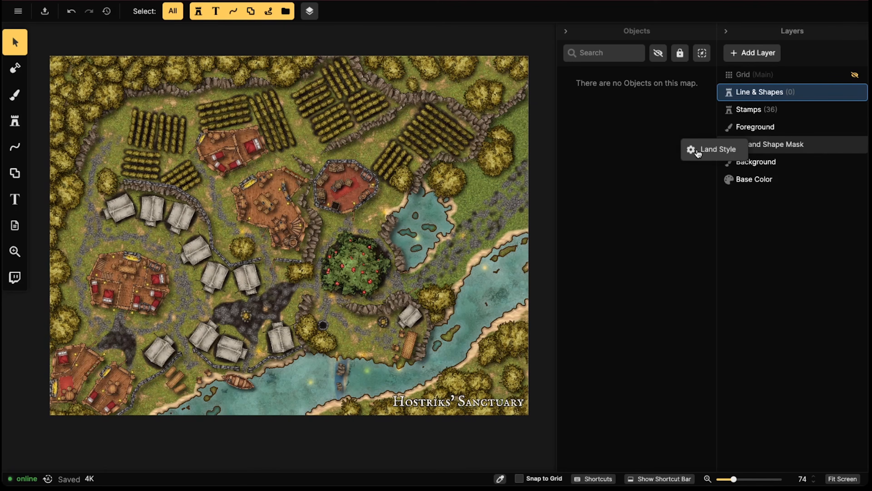
click(724, 149)
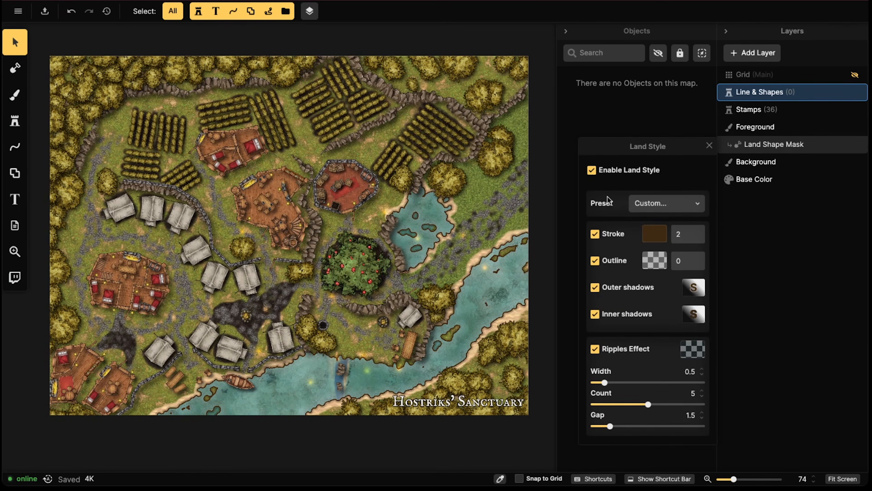
click(591, 171)
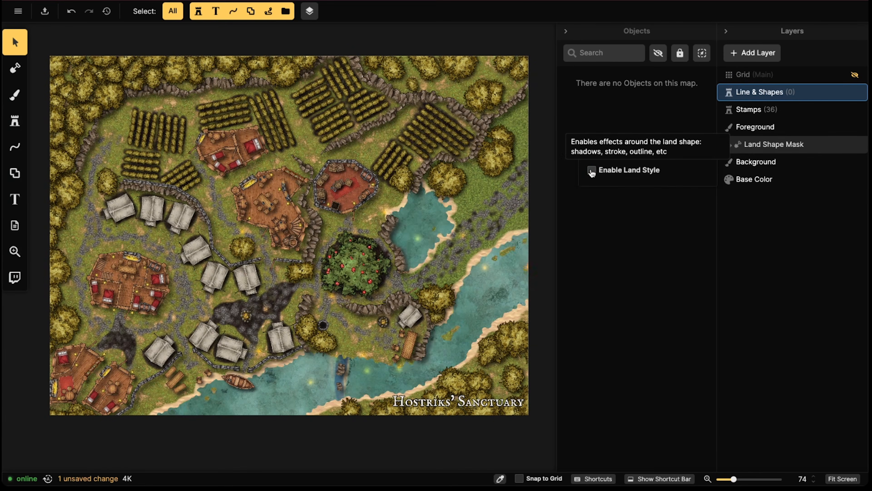
click(591, 171)
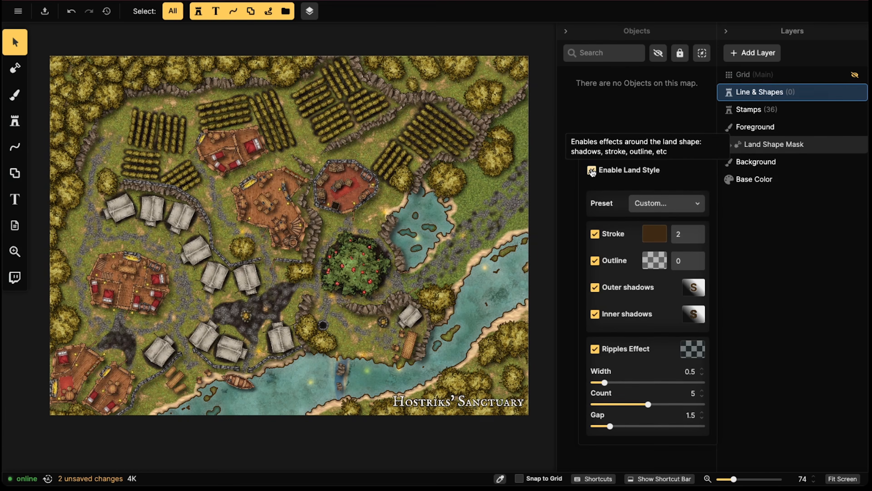
Set up the Land Tool to subtract land with the round brush at size 30
click(14, 68)
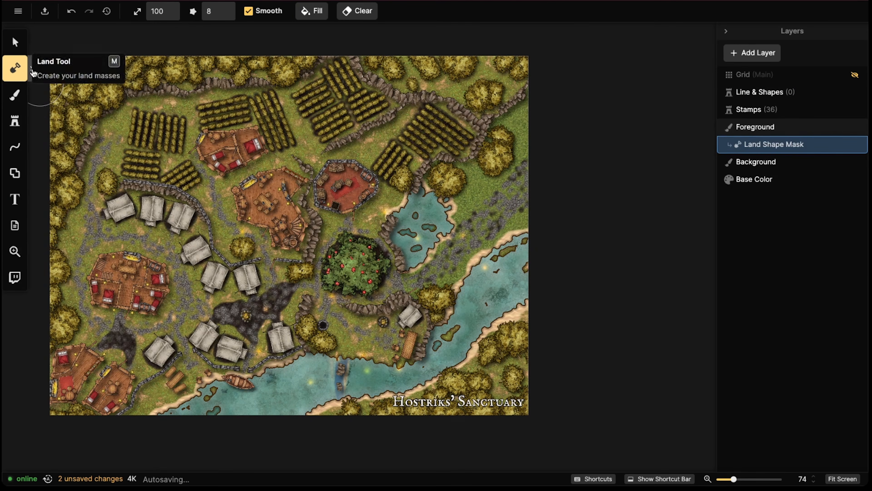
click(15, 68)
click(156, 65)
key(bracketleft)
key(bracketleft)
key(bracketleft)
key(bracketleft)
key(bracketleft)
key(bracketleft)
key(bracketleft)
key(bracketleft)
key(bracketleft)
key(bracketleft)
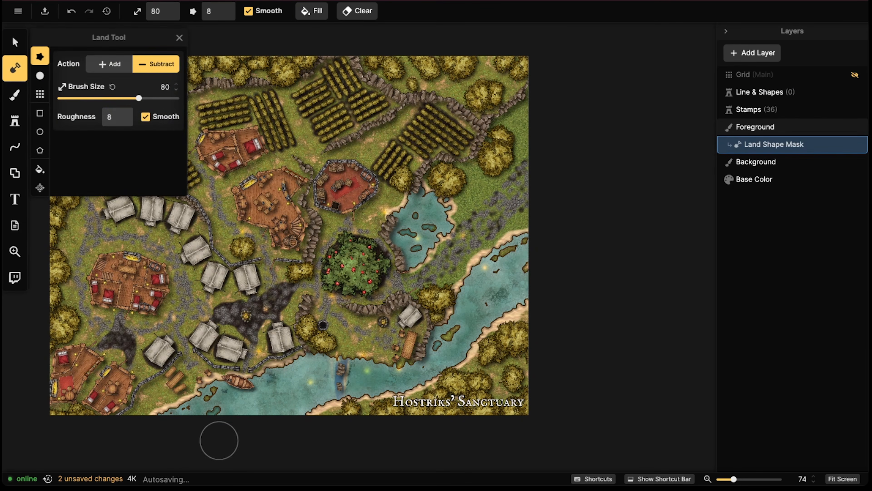
key(bracketleft)
key(bracketleft)
key(bracketleft)
key(bracketleft)
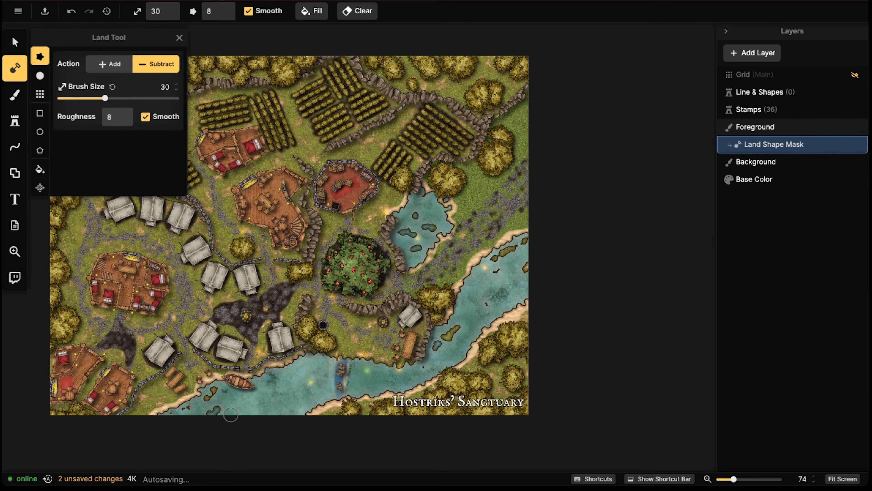
key(2)
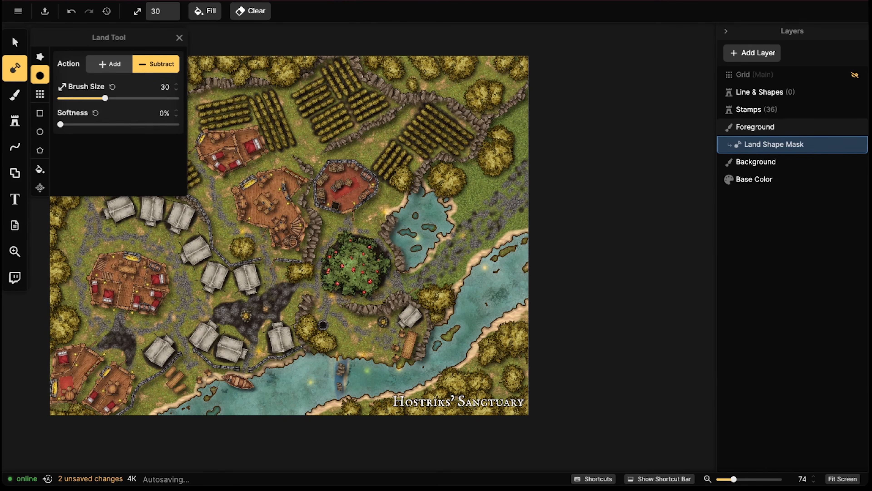
Erase the small islands from the river and the pond in the Land Shape Mask
mouse_move(215, 395)
mouse_down()
mouse_move(207, 398)
mouse_move(216, 414)
mouse_move(174, 415)
mouse_up()
mouse_move(440, 337)
mouse_down()
mouse_move(437, 348)
mouse_move(458, 336)
mouse_up()
mouse_move(504, 255)
mouse_down()
mouse_move(528, 245)
mouse_move(531, 264)
mouse_up()
mouse_move(403, 230)
mouse_down()
mouse_move(416, 251)
mouse_move(433, 227)
mouse_move(414, 216)
mouse_up()
middle_drag(520, 265, 408, 239)
drag(408, 240, 405, 245)
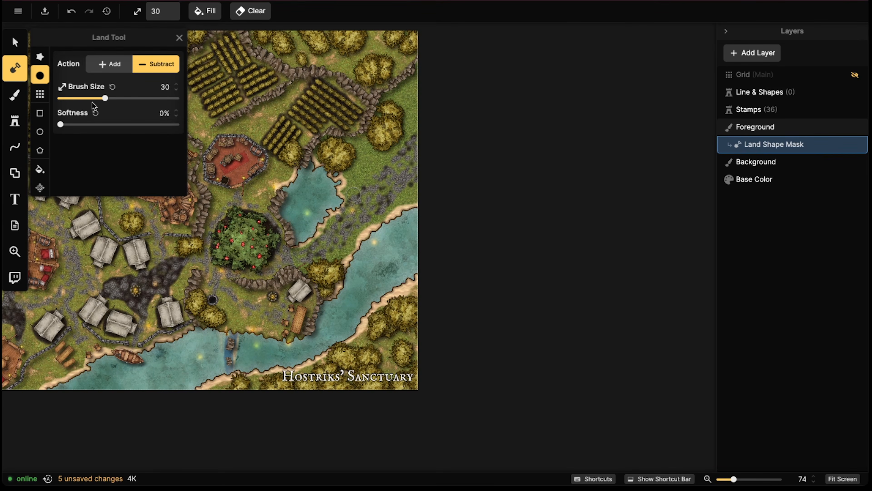
Disable the Land Shape Mask's land style and return to the selection tool
key(v)
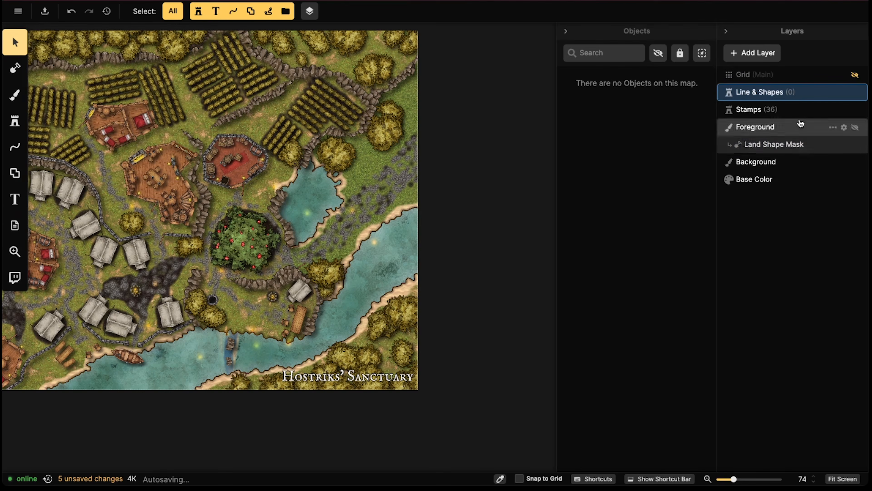
click(745, 144)
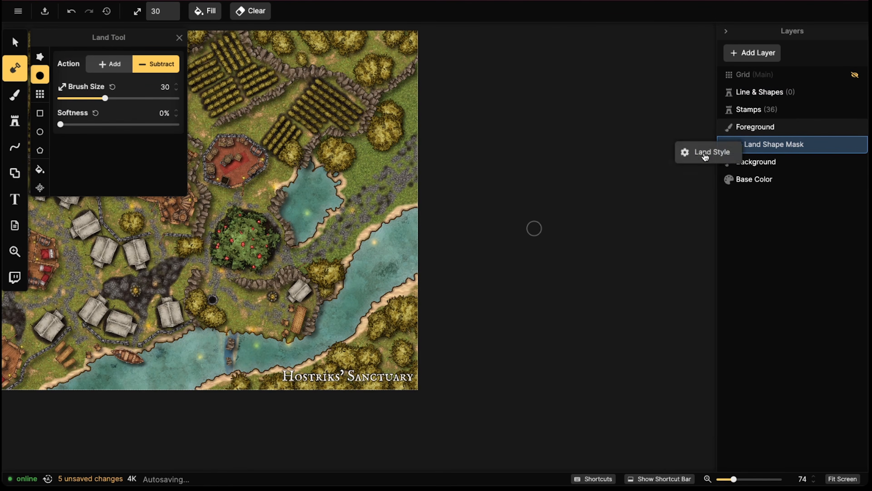
click(704, 156)
click(592, 170)
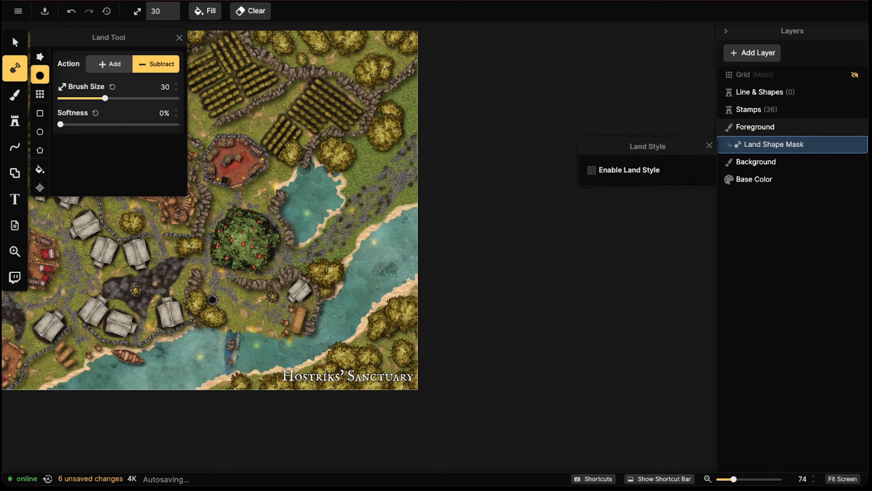
scroll(257, 207, down, 3)
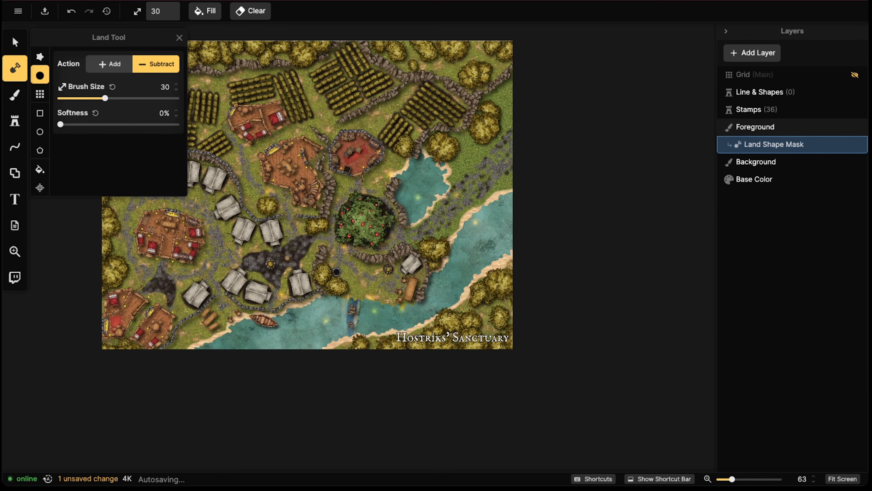
click(179, 38)
click(15, 43)
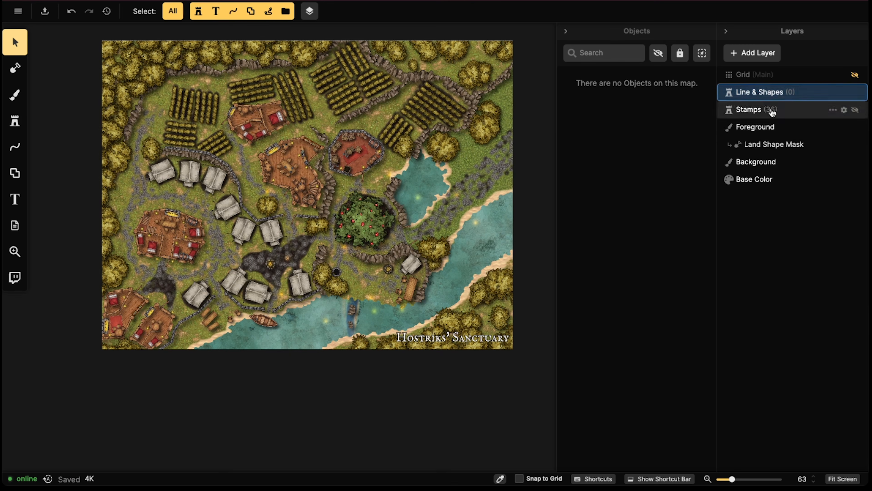
Select all the bush stamps inside the Trees group of the Stamps layer
scroll(306, 239, up, 4)
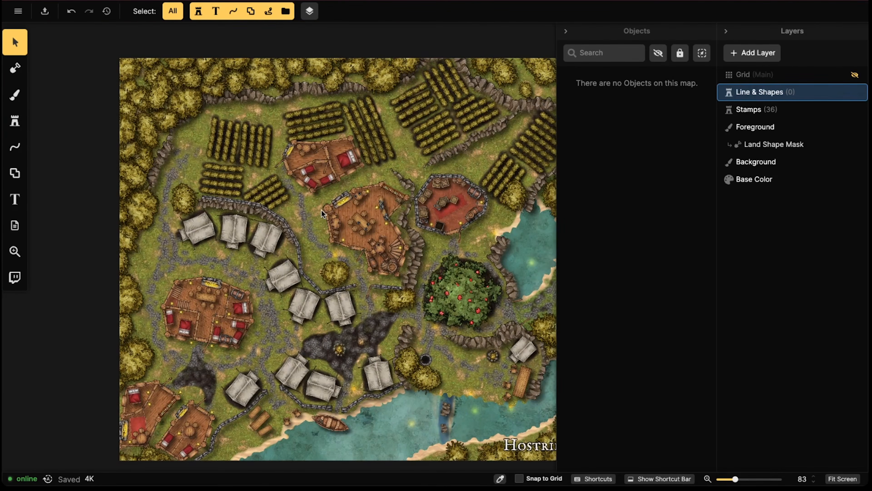
click(750, 110)
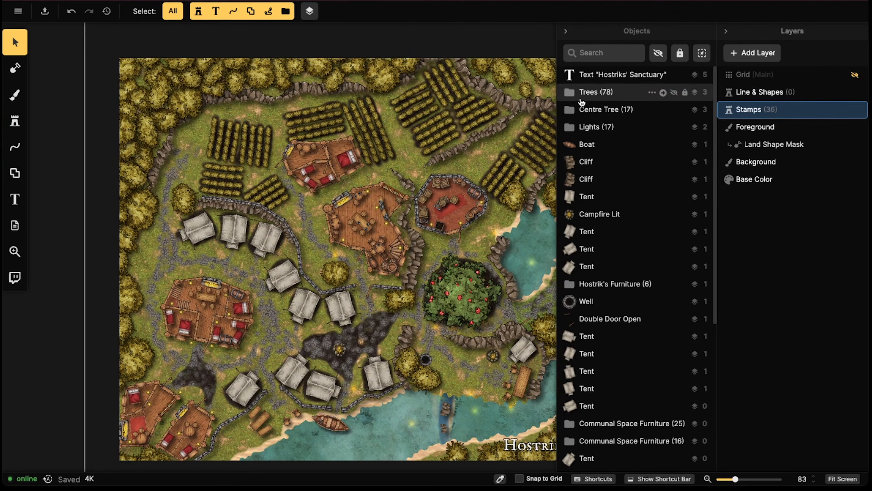
double_click(582, 94)
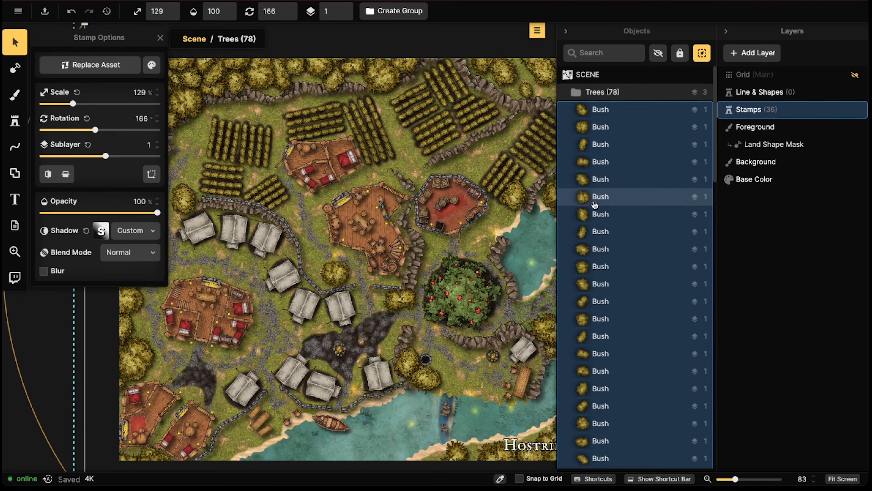
scroll(643, 187, down, 10)
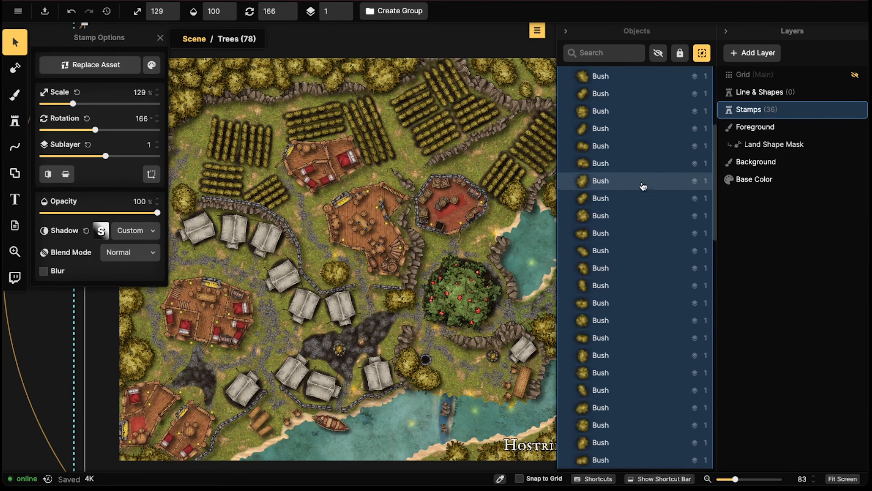
scroll(643, 188, up, 10)
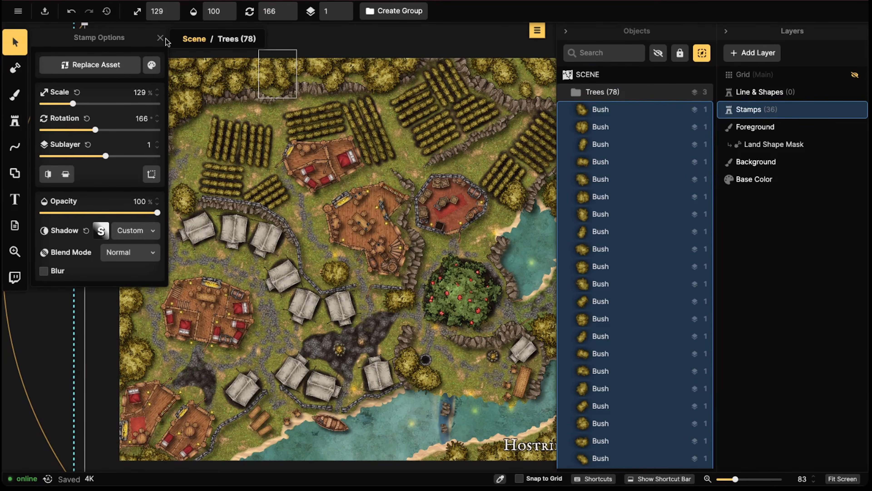
Start replacing the selected bushes' asset and search the Fantasy Battlemaps catalog for "tree"
click(90, 66)
scroll(253, 196, down, 8)
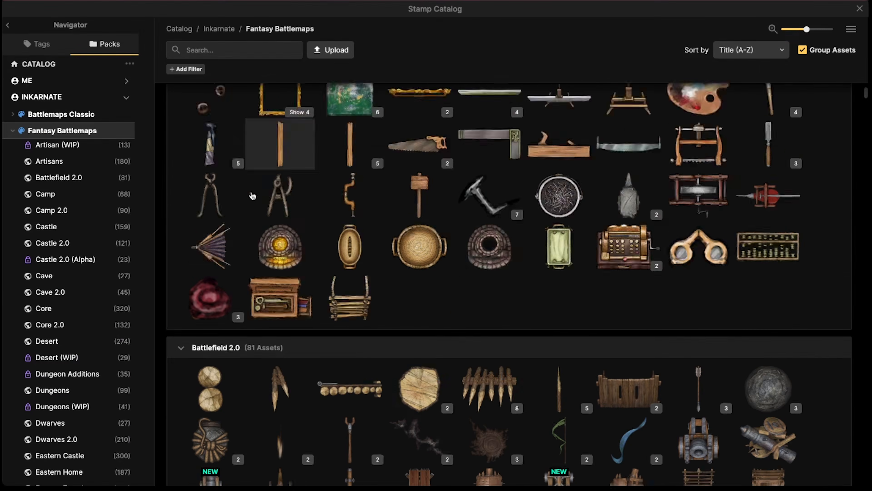
click(238, 50)
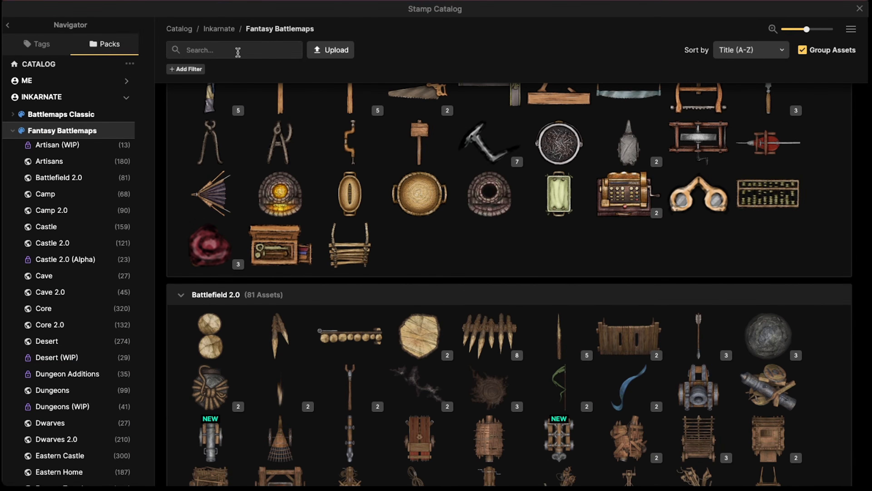
text(tree)
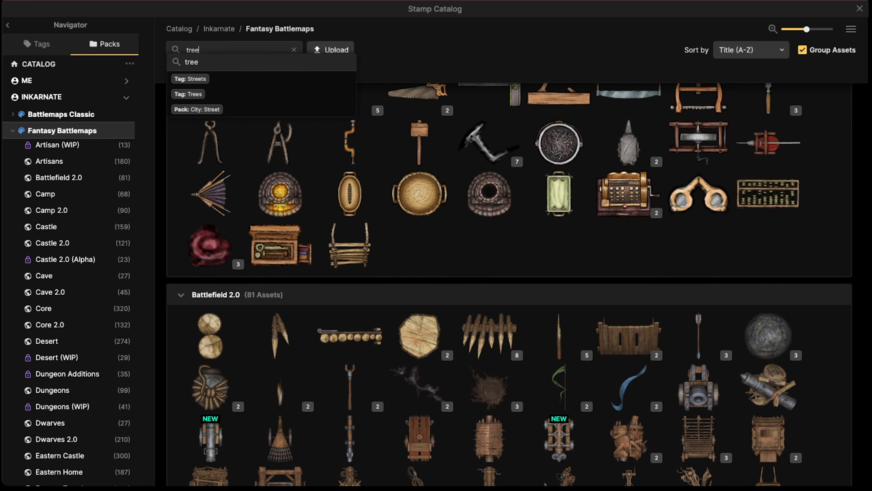
key(Return)
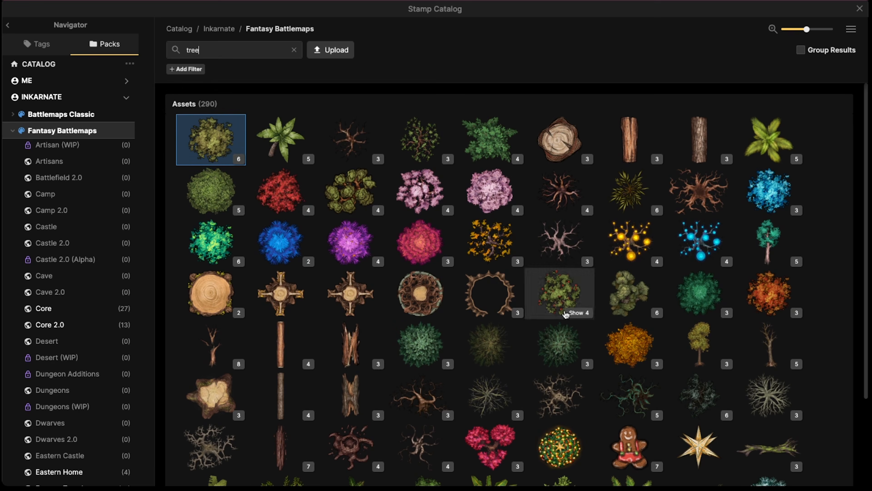
scroll(458, 378, down, 3)
scroll(457, 364, up, 3)
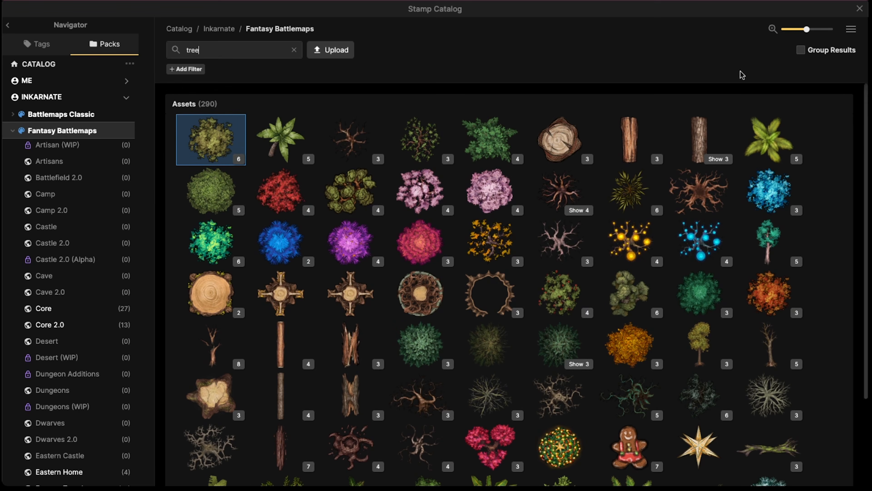
Show the asset names in the stamp catalog and look through the tree results
click(852, 30)
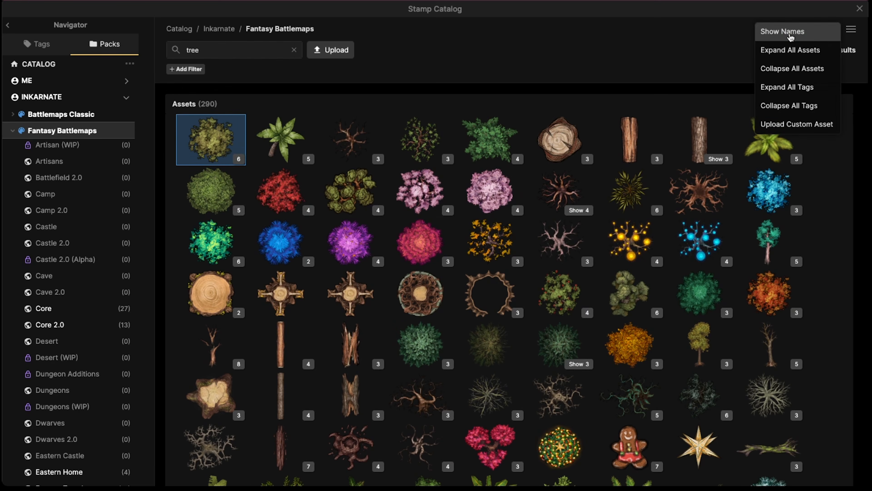
click(783, 31)
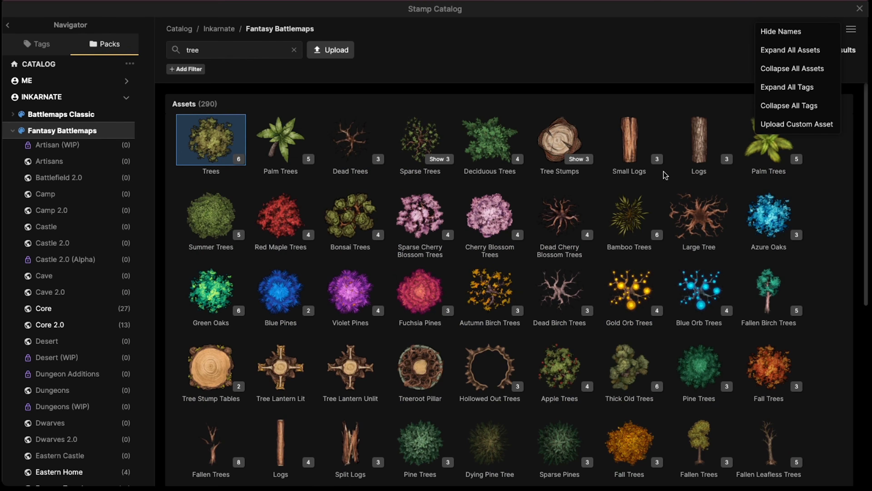
scroll(292, 240, down, 8)
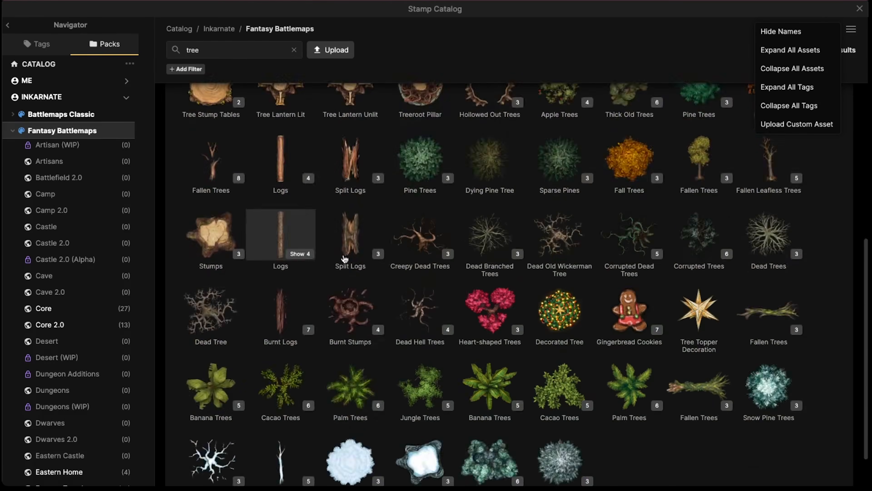
scroll(418, 162, up, 8)
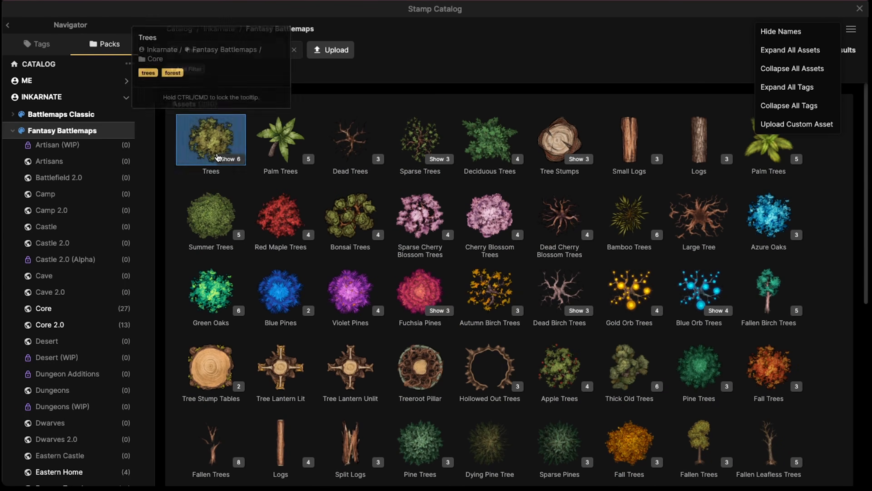
Replace the selected bushes with the Summer Trees asset
mouse_move(212, 214)
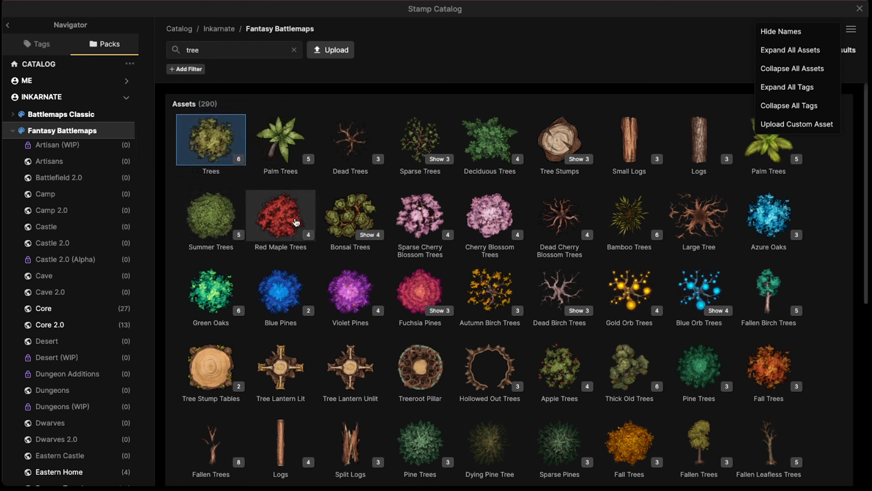
click(216, 212)
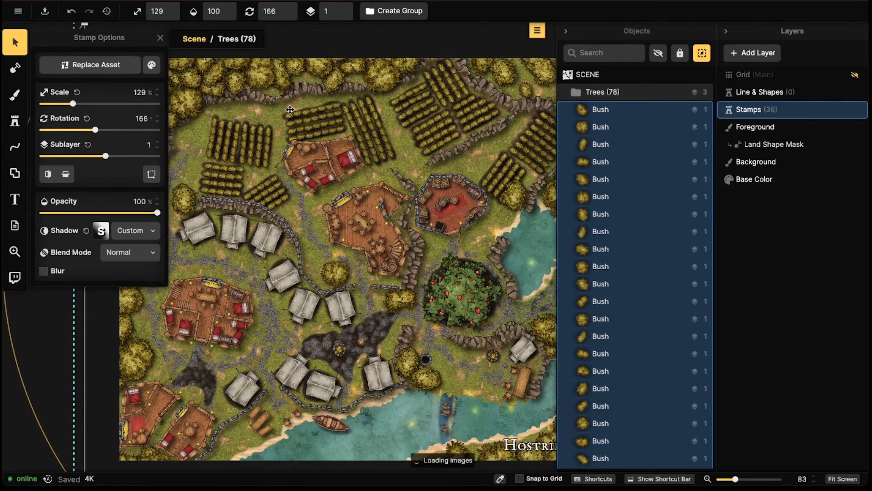
scroll(462, 216, down, 3)
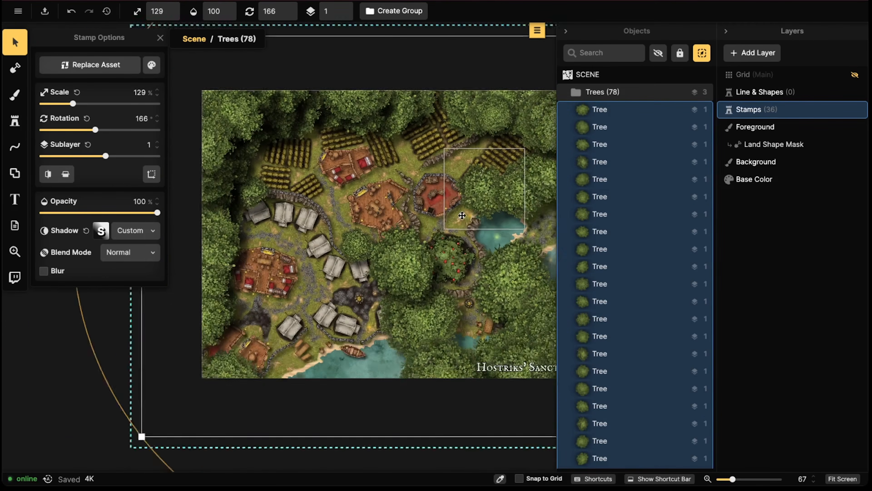
scroll(462, 215, down, 2)
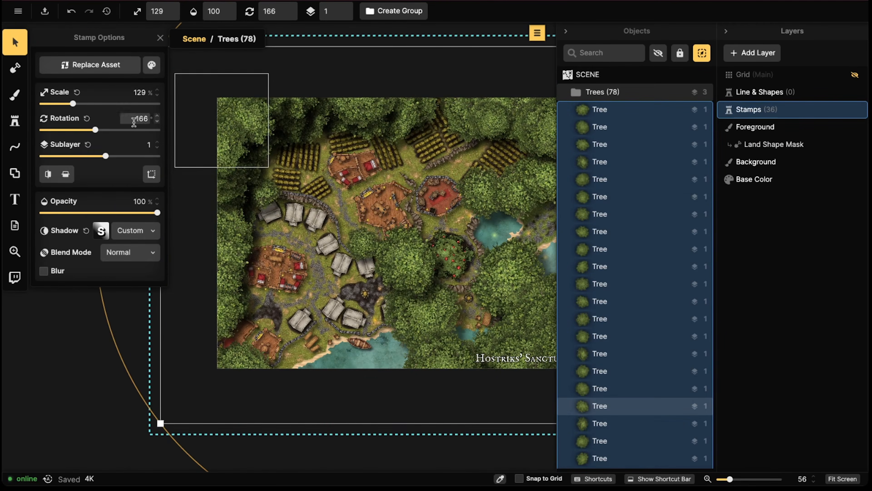
Scale the replaced trees to 65% and leave the Trees group
drag(72, 104, 57, 106)
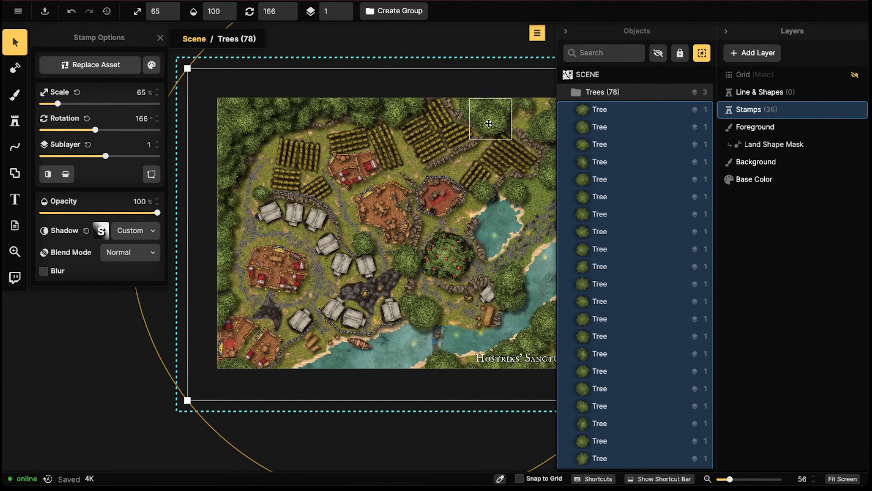
scroll(319, 166, up, 3)
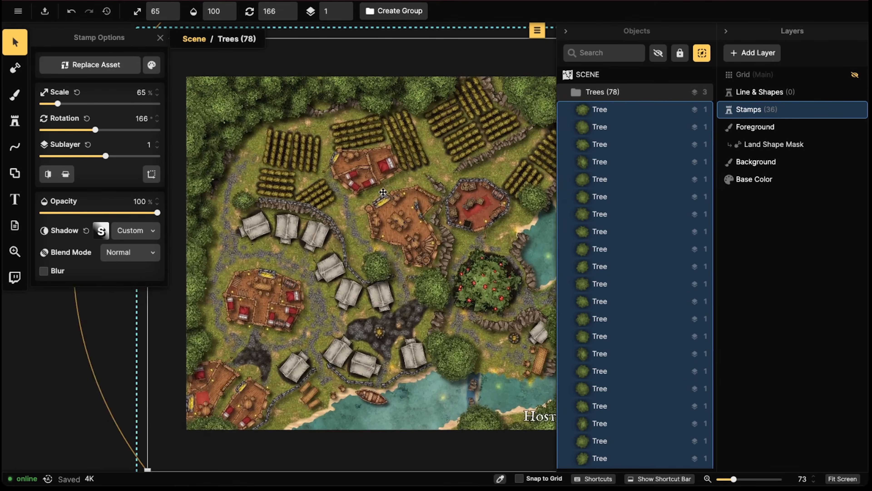
key(Escape)
Select the Farmland group of crop rows around the northern buildings and lock it
scroll(451, 197, up, 5)
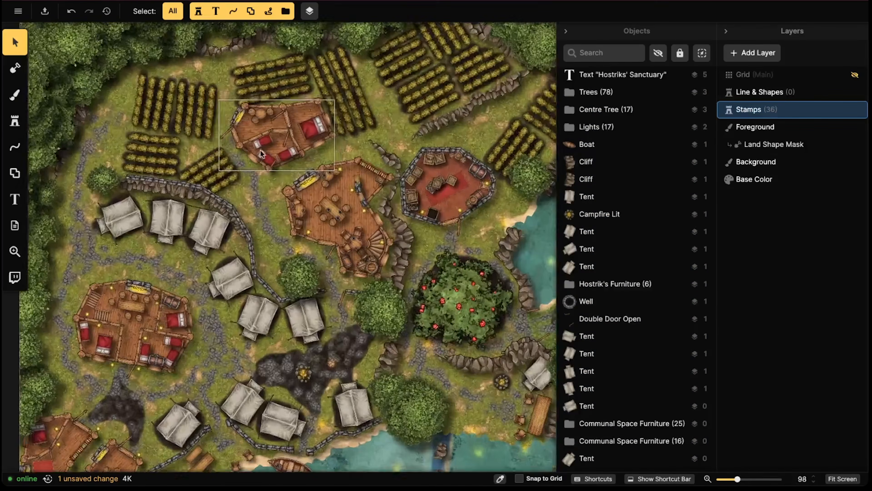
scroll(262, 154, up, 4)
middle_drag(261, 154, 375, 218)
click(287, 170)
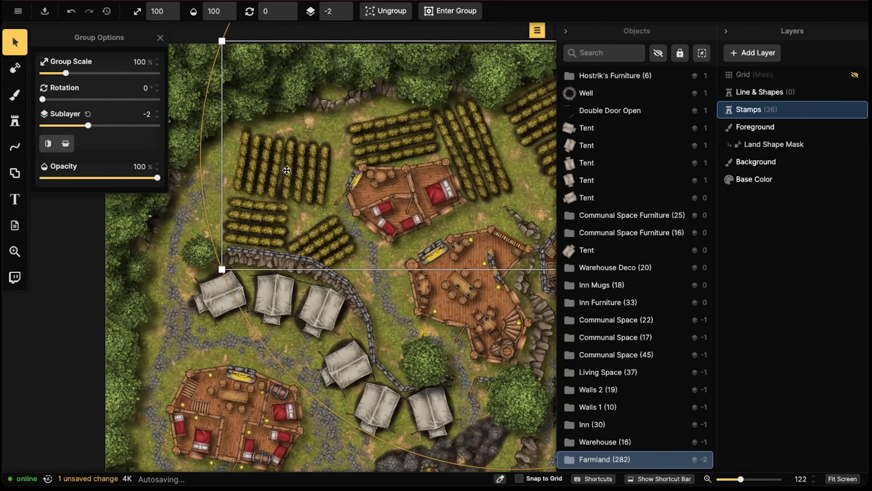
scroll(322, 171, down, 2)
middle_drag(321, 171, 256, 154)
scroll(635, 424, down, 1)
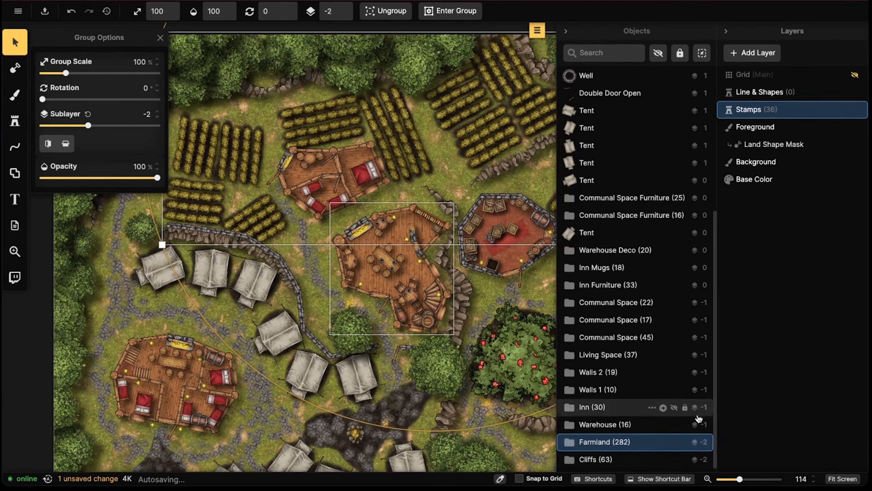
click(685, 443)
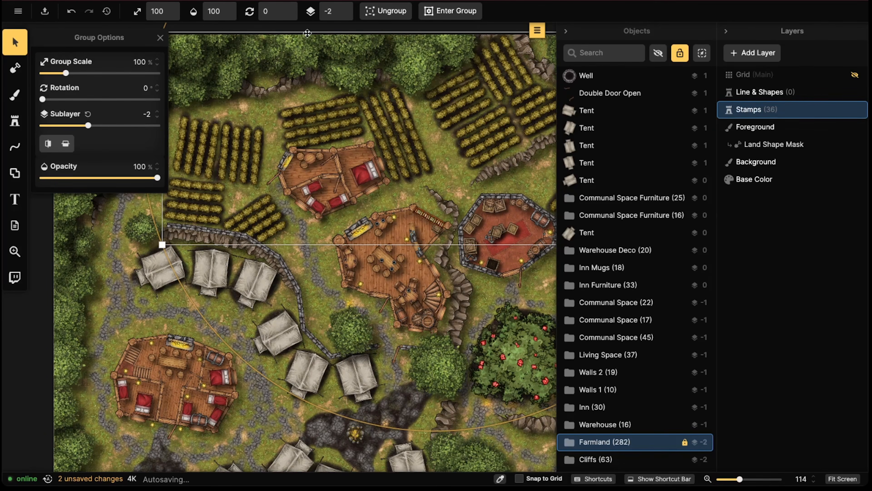
Lower the Farmland group's opacity to 20%
click(211, 9)
drag(277, 50, 186, 51)
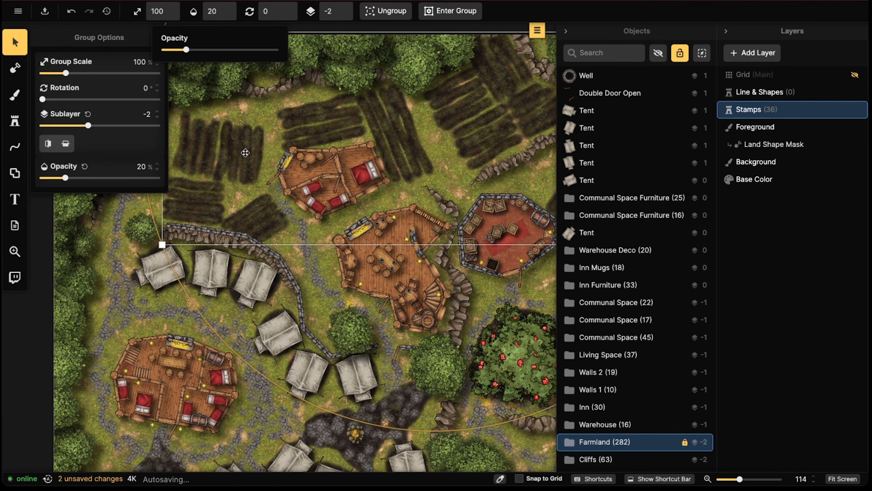
scroll(237, 148, down, 3)
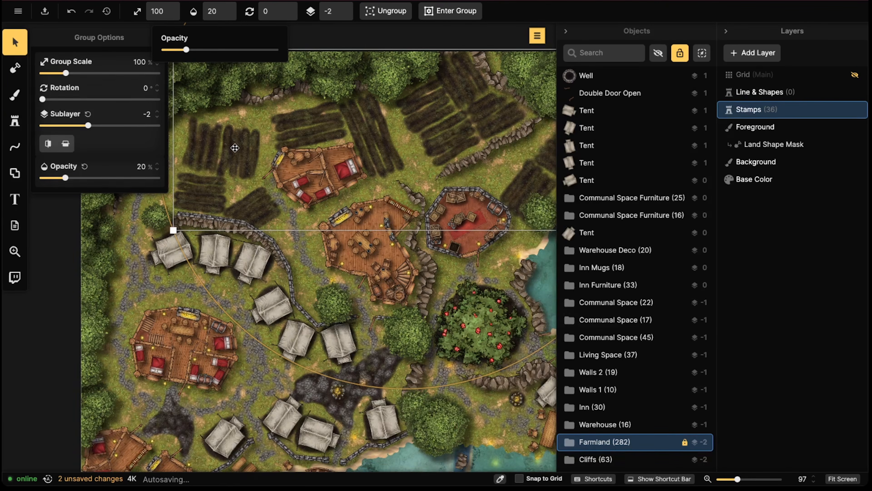
scroll(241, 148, down, 2)
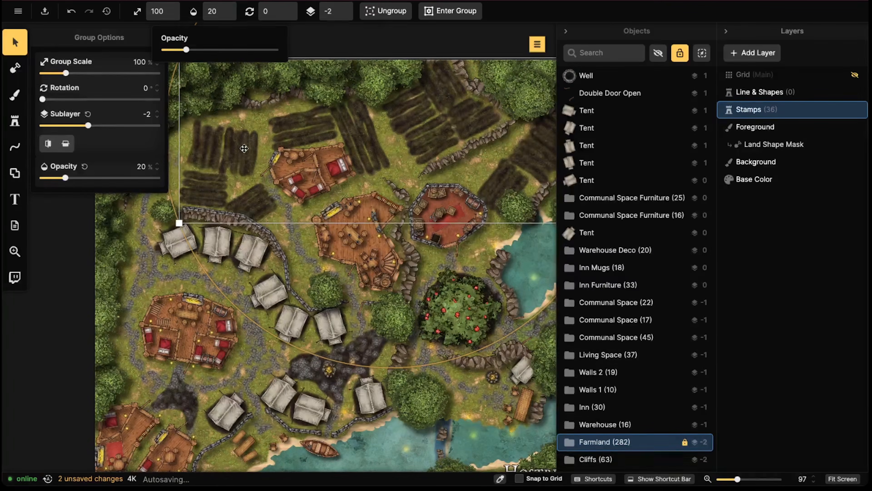
Select the tent beside the western stone wall, then extend the selection to all stamps from its set
middle_drag(427, 226, 326, 106)
scroll(345, 148, up, 3)
middle_drag(326, 153, 512, 224)
middle_drag(292, 271, 366, 181)
scroll(311, 188, down, 2)
click(320, 175)
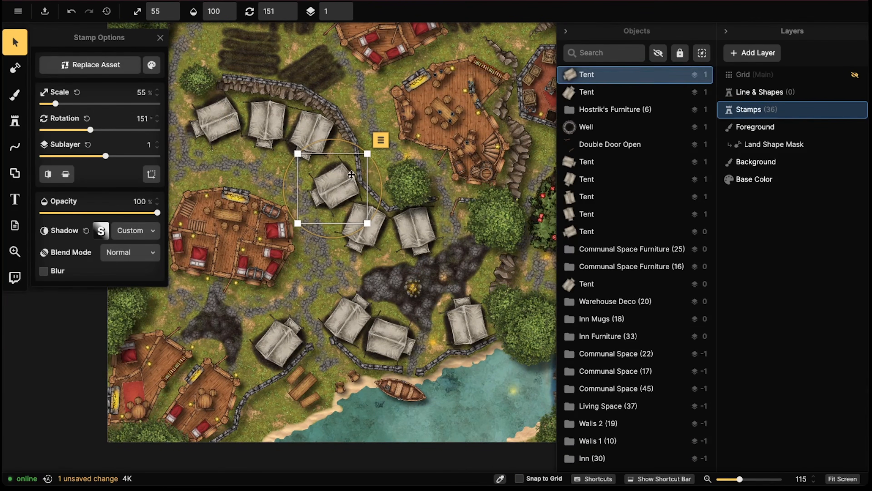
click(380, 141)
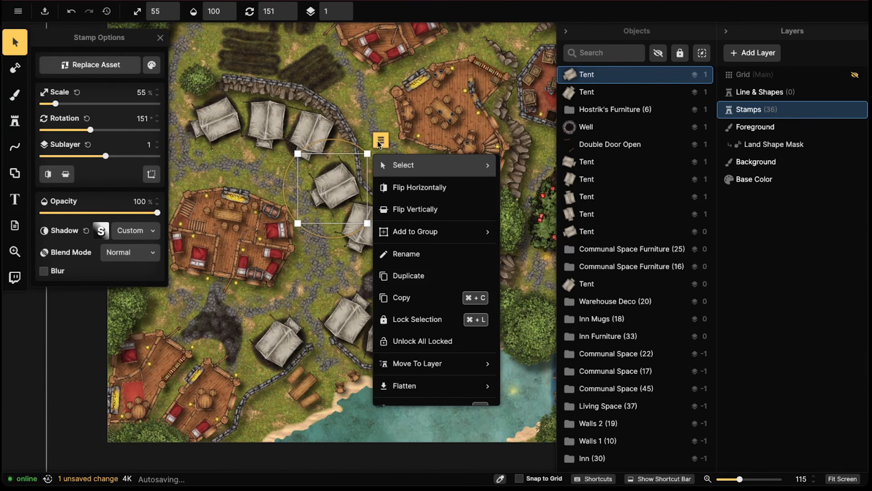
click(344, 186)
click(380, 140)
mouse_move(412, 166)
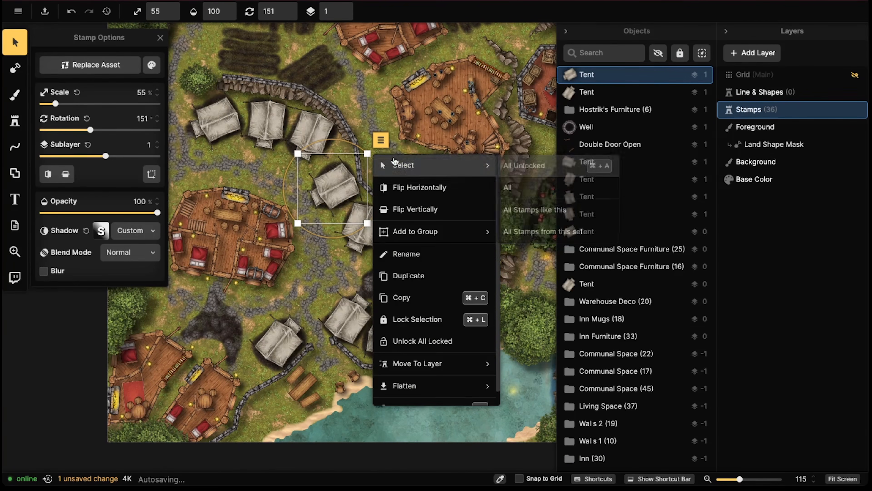
click(540, 233)
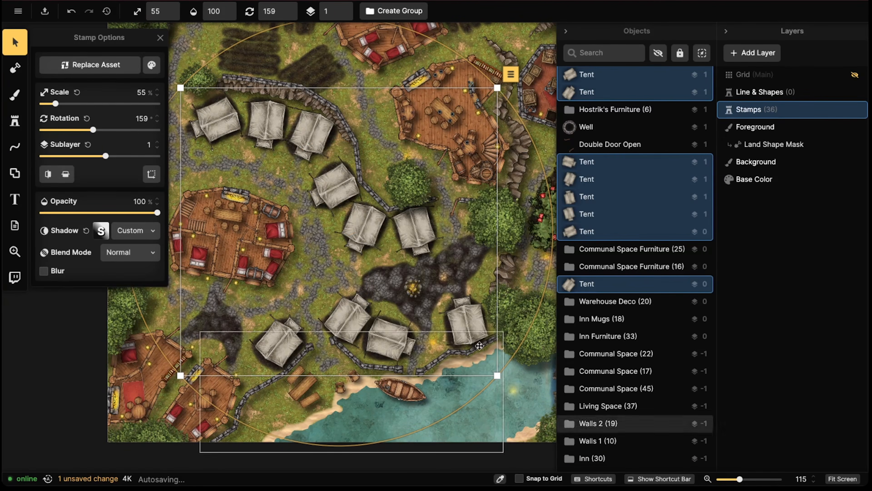
Start replacing the selected tents' asset and search the stamp catalog for "tent"
click(95, 66)
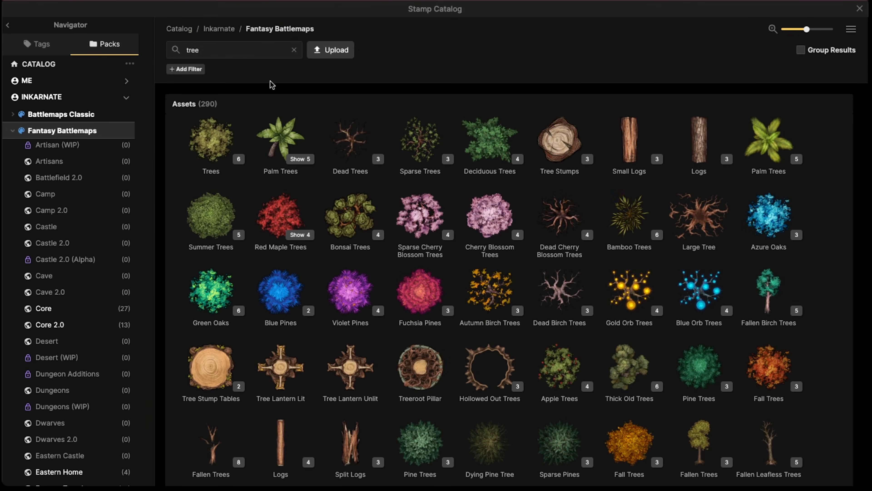
click(232, 51)
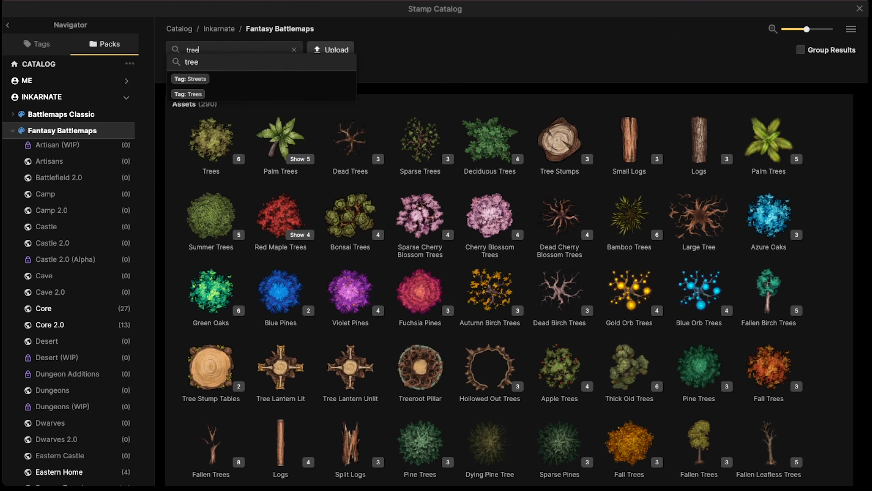
key(BackSpace)
key(BackSpace)
key(BackSpace)
key(BackSpace)
text(tent)
key(Return)
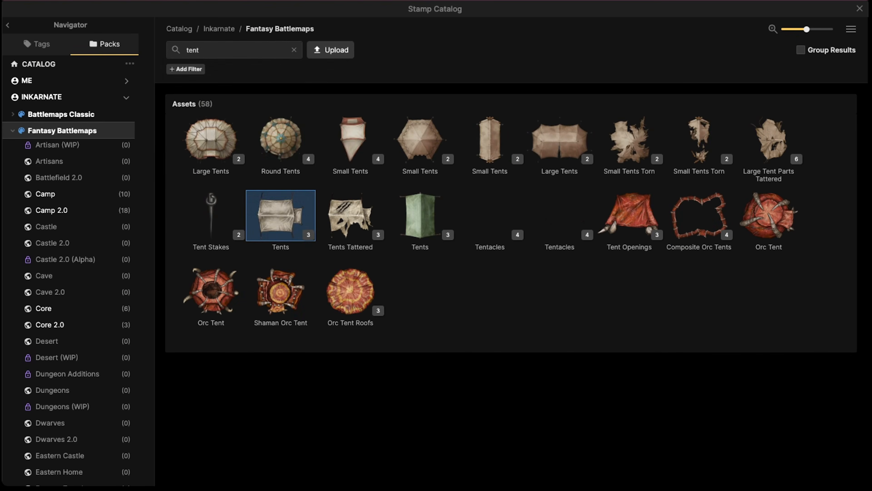
Expand all assets in the tent results and replace the selected tents with the White Tent
mouse_move(282, 209)
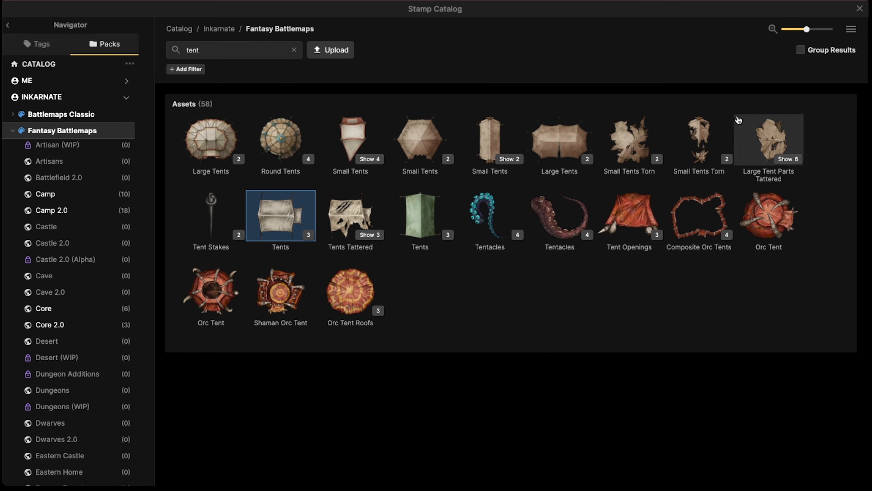
click(852, 30)
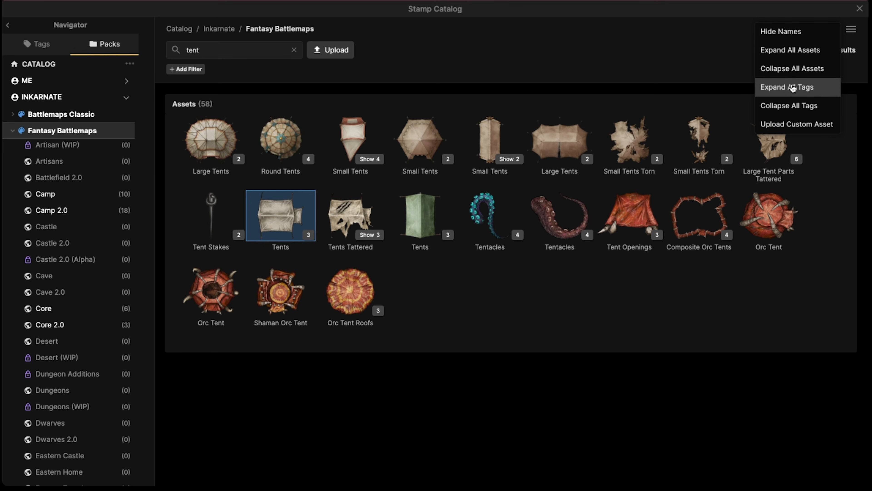
click(791, 52)
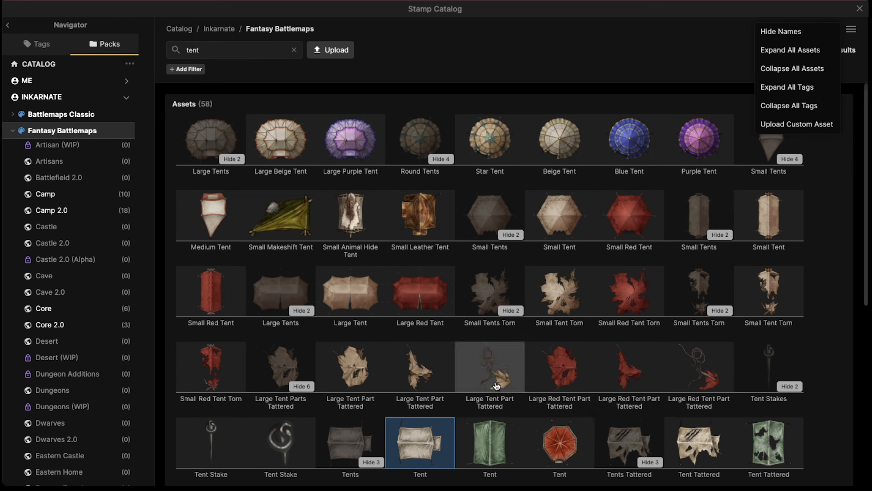
scroll(497, 381, down, 5)
mouse_move(481, 322)
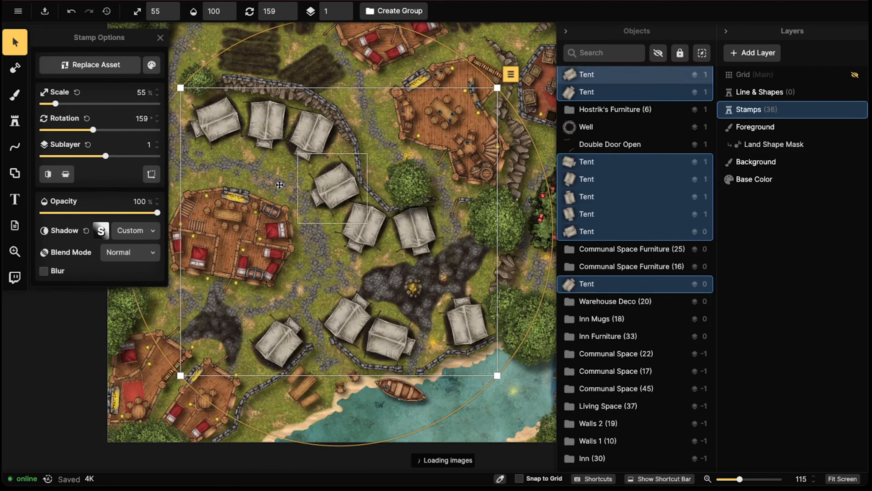
Scale the selected White Tents to 37%
shift+scroll(281, 157, down, 2)
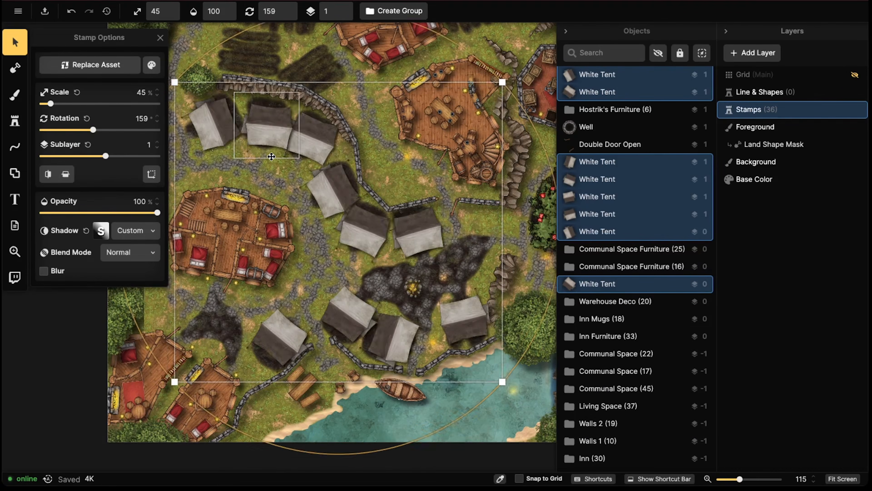
shift+scroll(271, 157, down, 2)
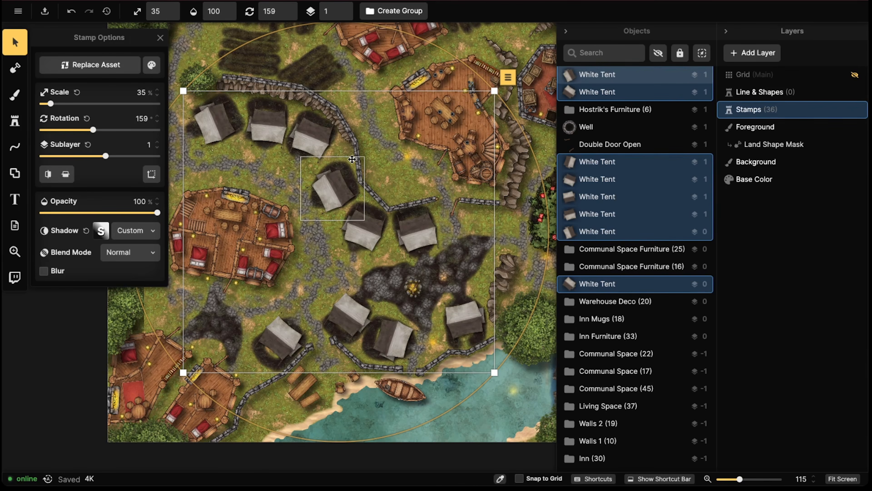
click(168, 8)
click(168, 8)
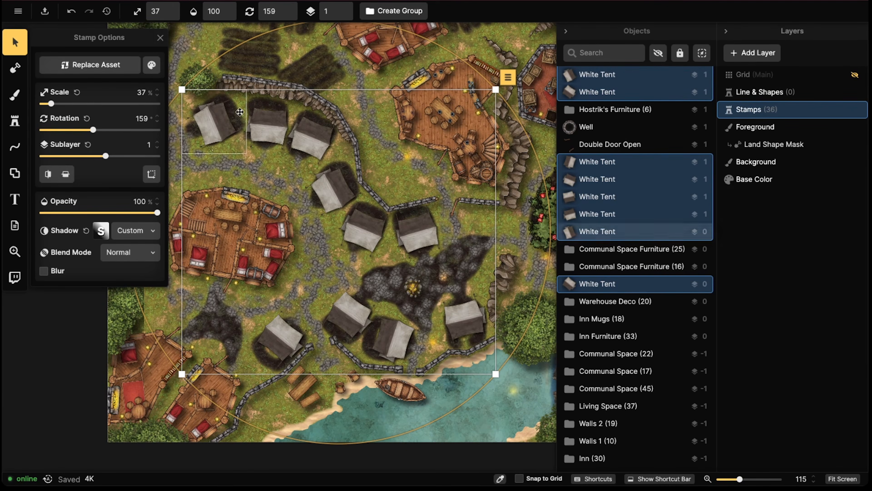
Rotate each of the four southern White Tents near the shoreline to a new orientation
click(286, 339)
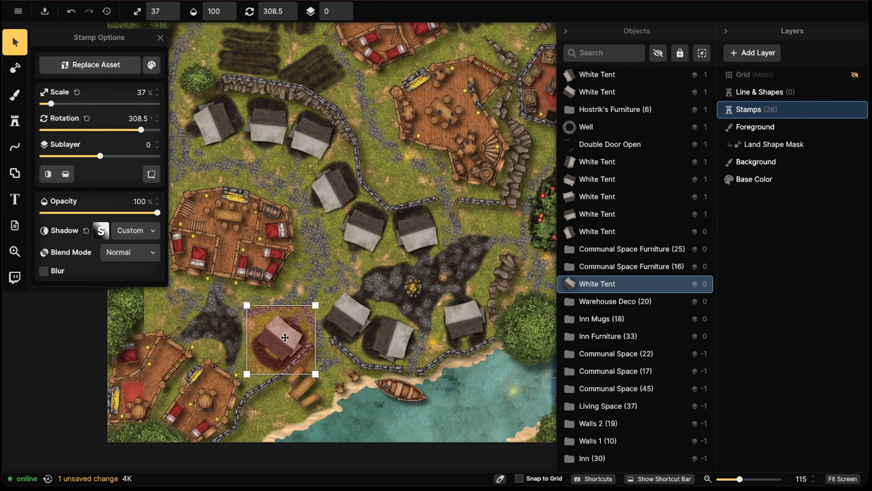
click(353, 319)
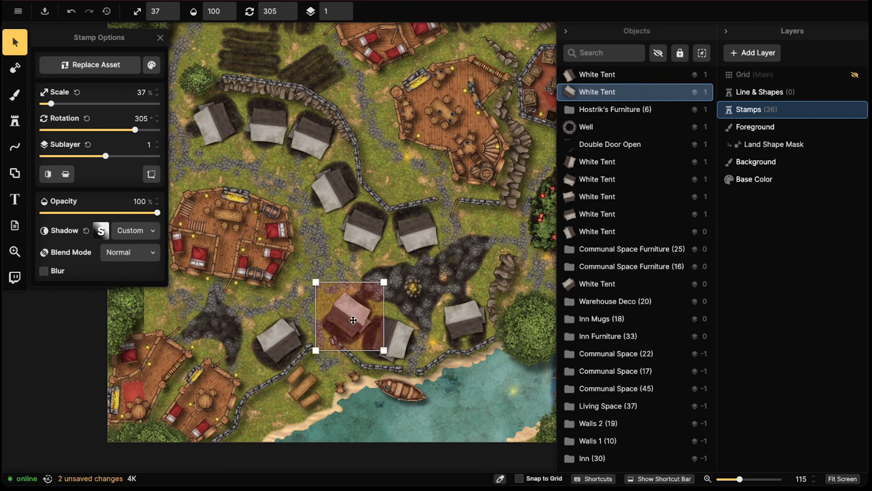
click(386, 340)
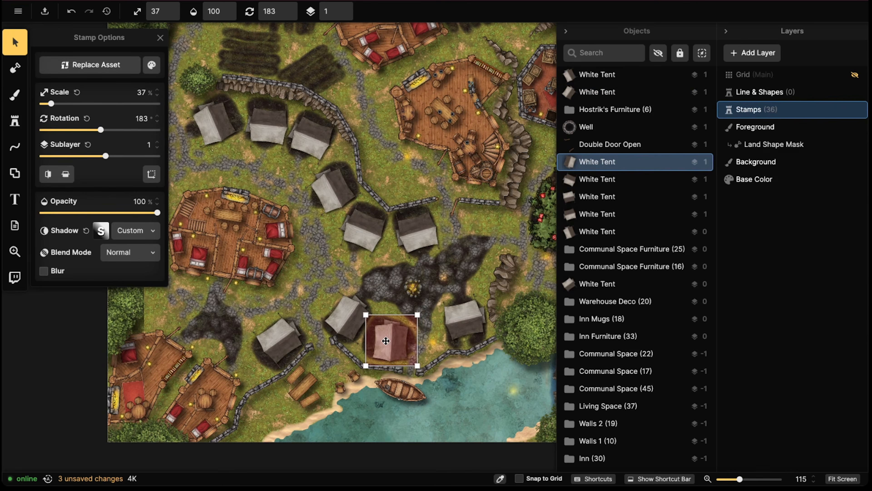
click(474, 330)
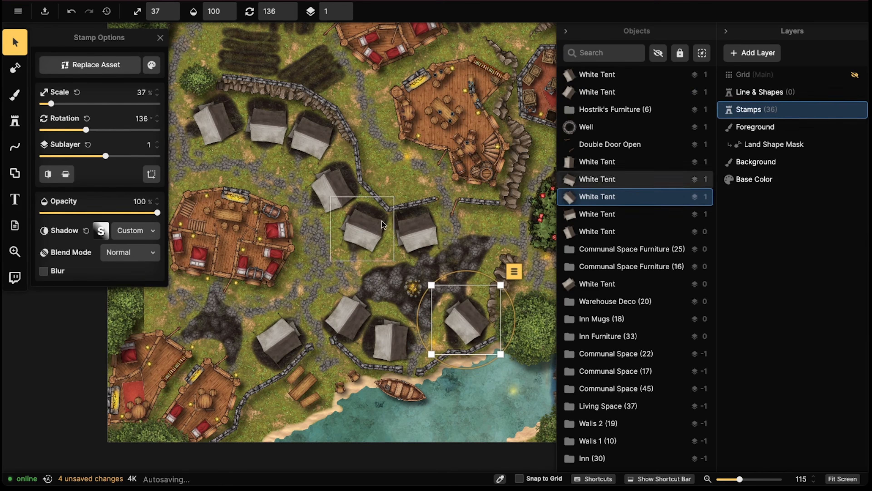
Rotate each of the three White Tents beside the bend in the stone wall north of the campfire
click(431, 226)
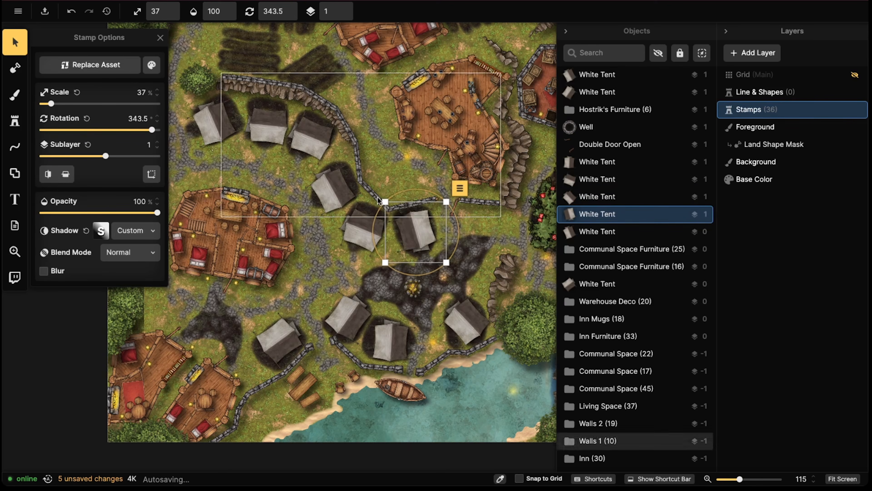
click(356, 236)
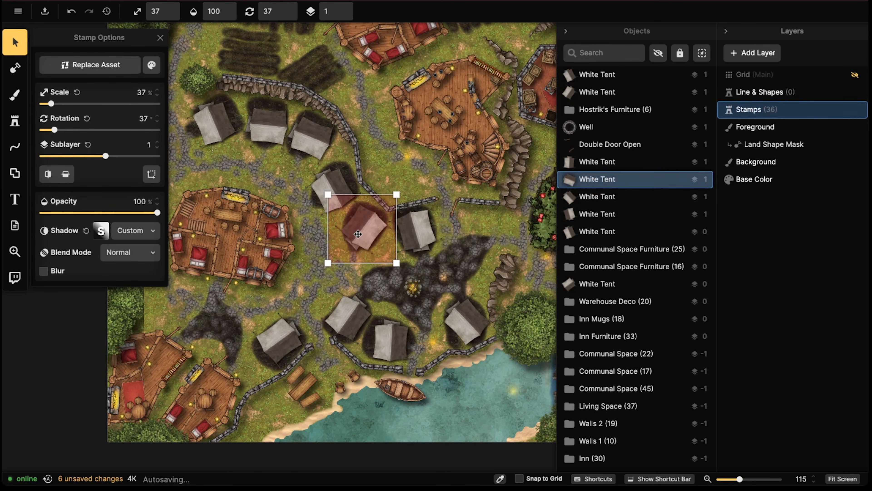
click(332, 188)
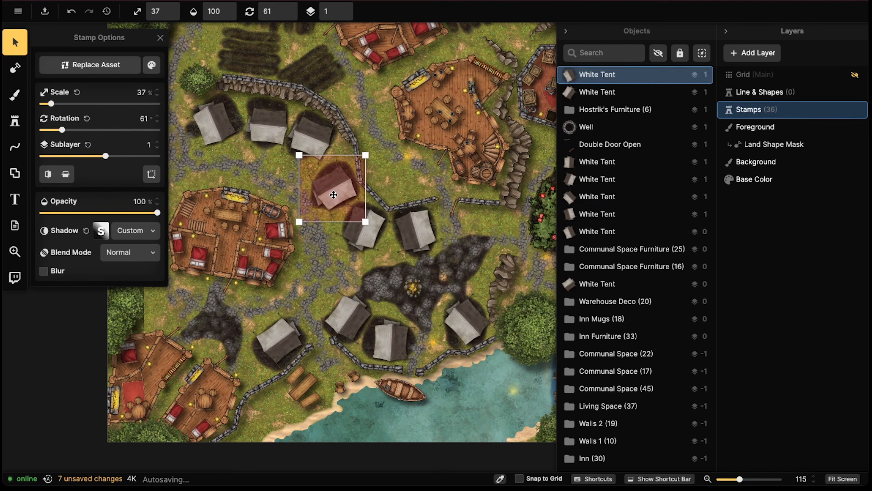
Rotate each of the three northern White Tents below the farmland's curved stone wall
click(308, 142)
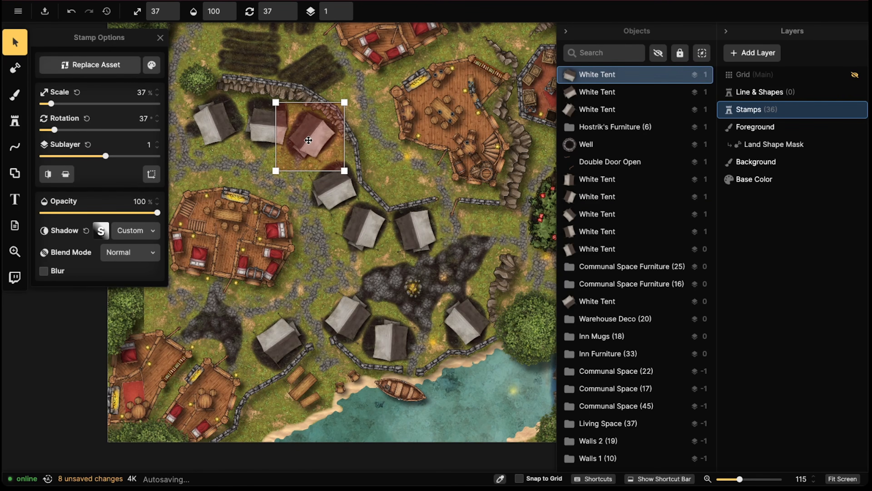
click(254, 120)
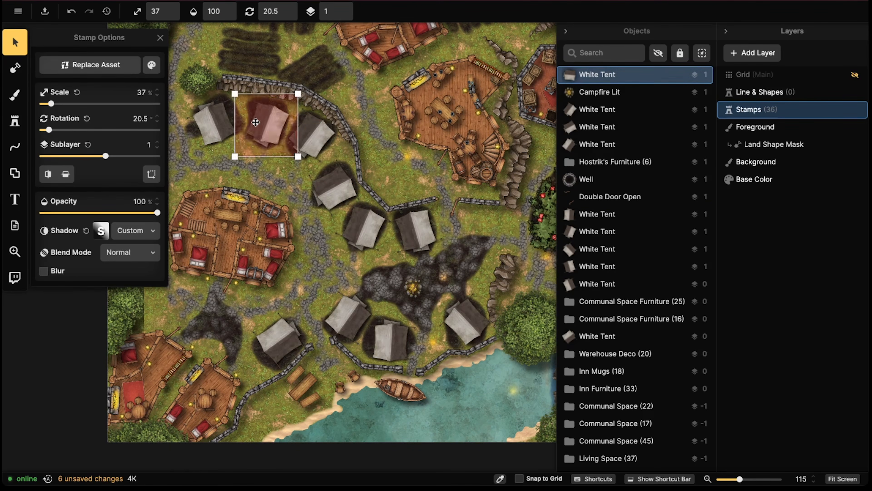
click(210, 128)
scroll(209, 131, down, 5)
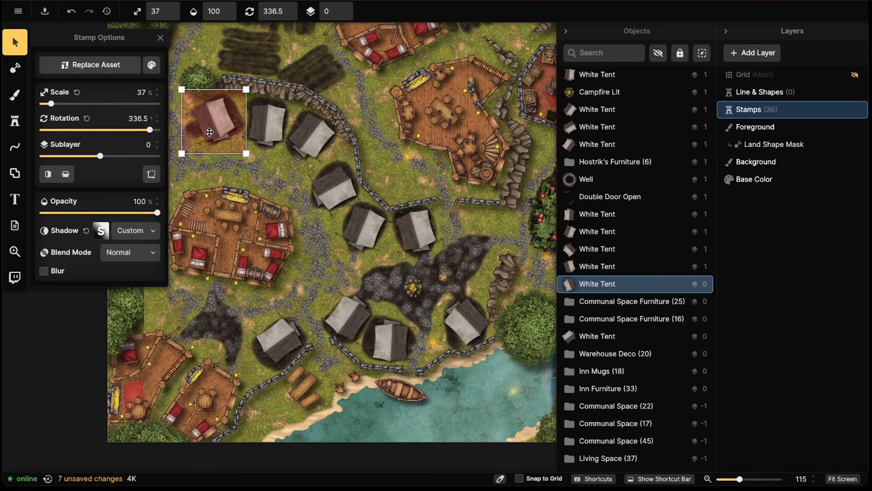
Examine the replaced tents, farmland, ponds and cliffs across the map, selecting the Cliffs group
scroll(240, 223, down, 3)
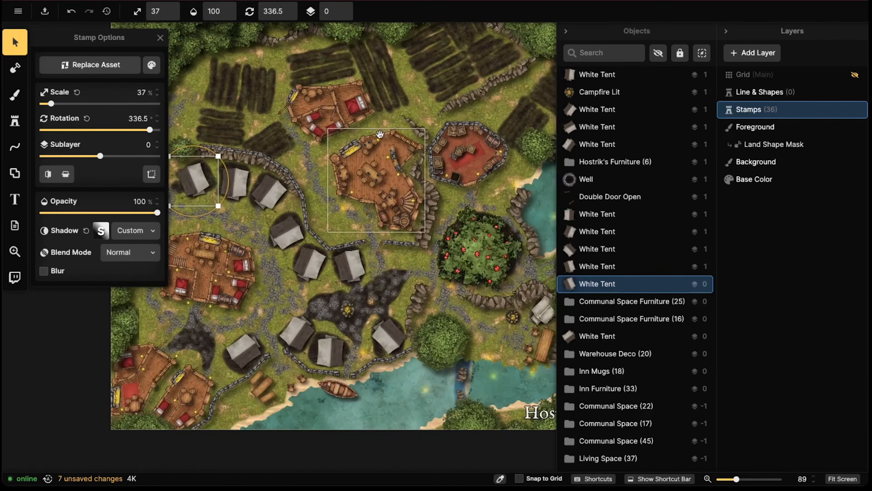
middle_drag(381, 133, 234, 128)
click(387, 302)
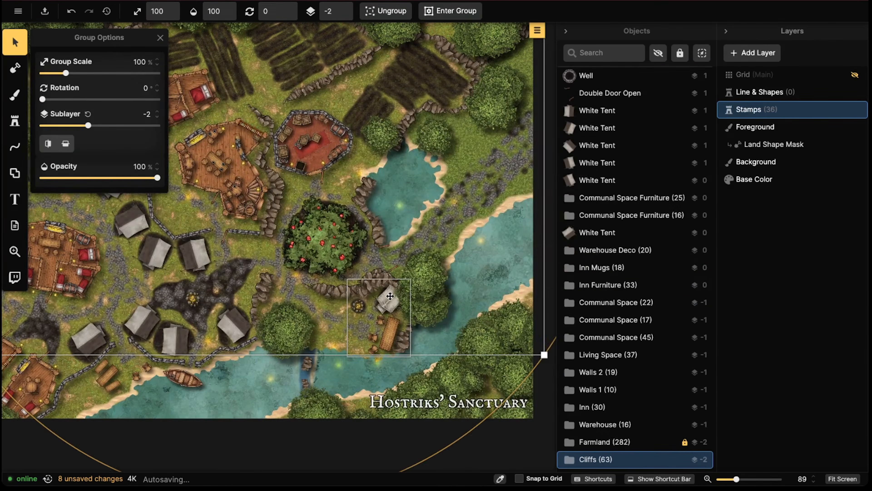
middle_drag(385, 320, 467, 370)
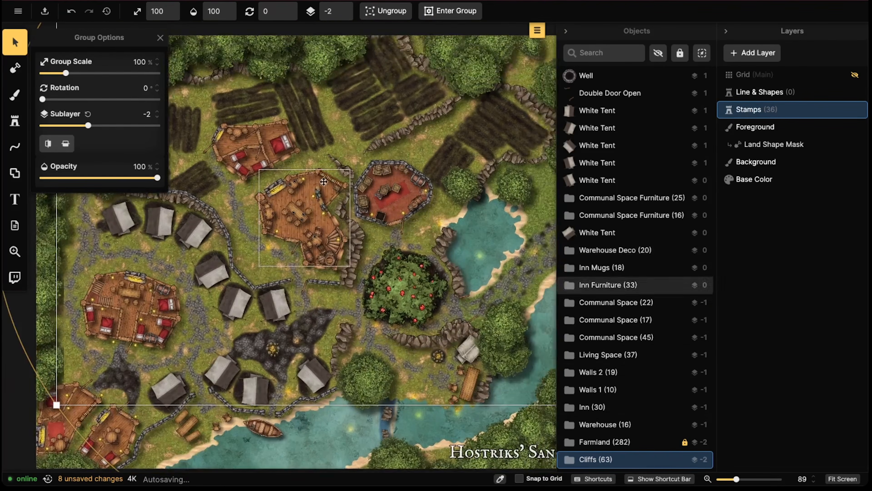
middle_drag(309, 179, 367, 223)
middle_drag(543, 250, 376, 192)
middle_drag(382, 159, 338, 126)
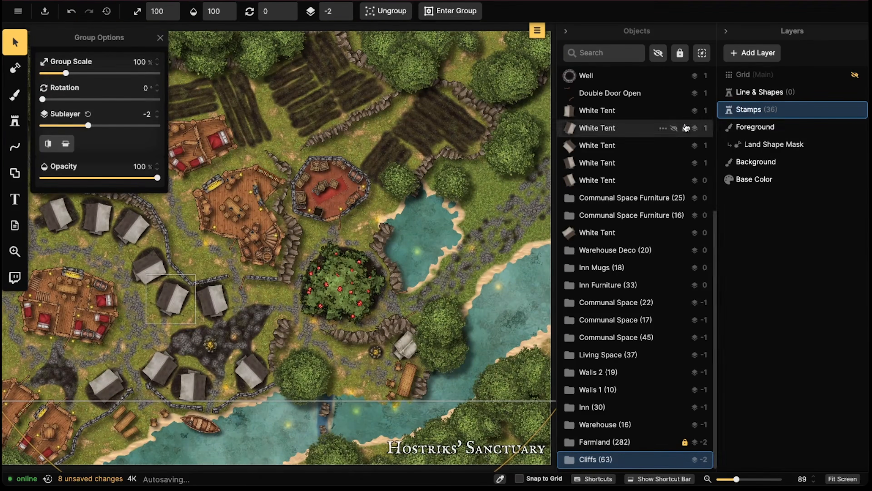
click(446, 120)
click(463, 92)
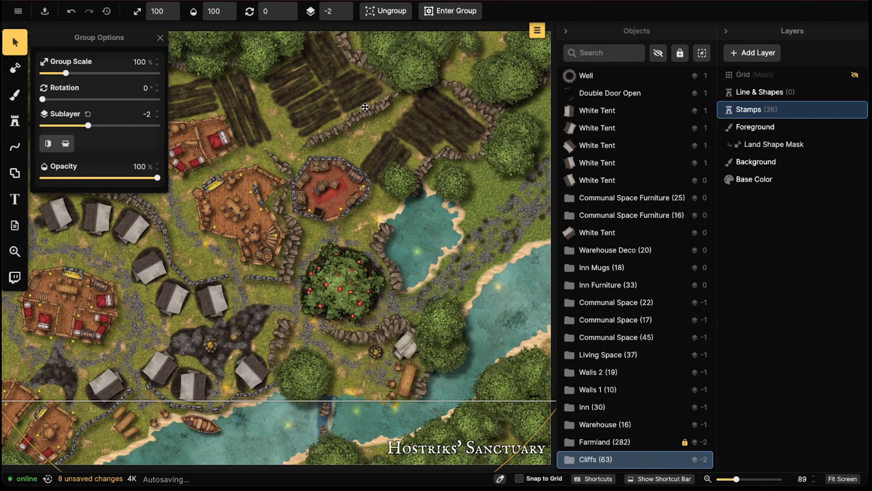
Enter the Cliffs group with all its cliff stamps selected, and return to the whole scene
double_click(598, 459)
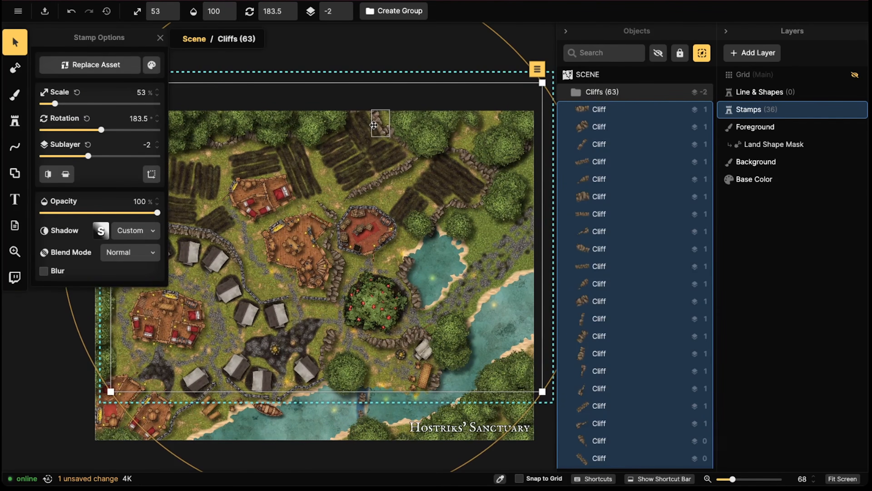
key(Escape)
key(Escape)
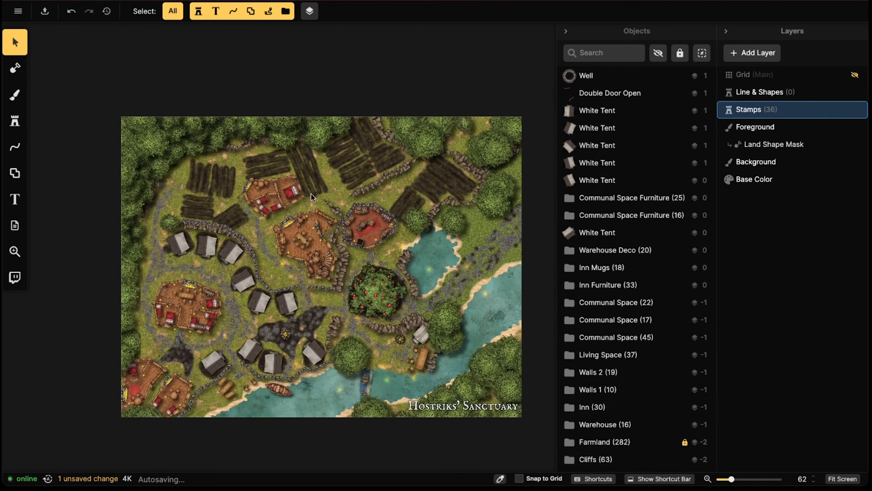
Enter the Communal Space Furniture (16) group in the western building and clear the bed selection
scroll(271, 295, up, 5)
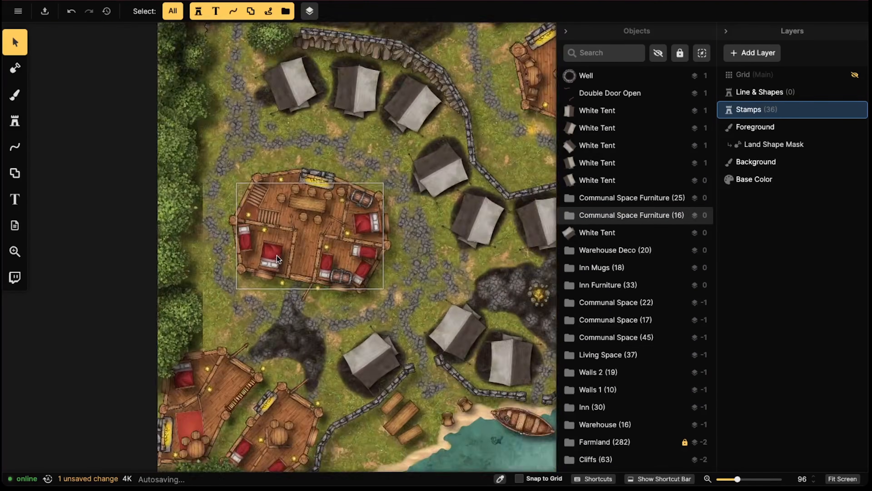
scroll(277, 255, up, 3)
double_click(274, 256)
scroll(231, 223, up, 5)
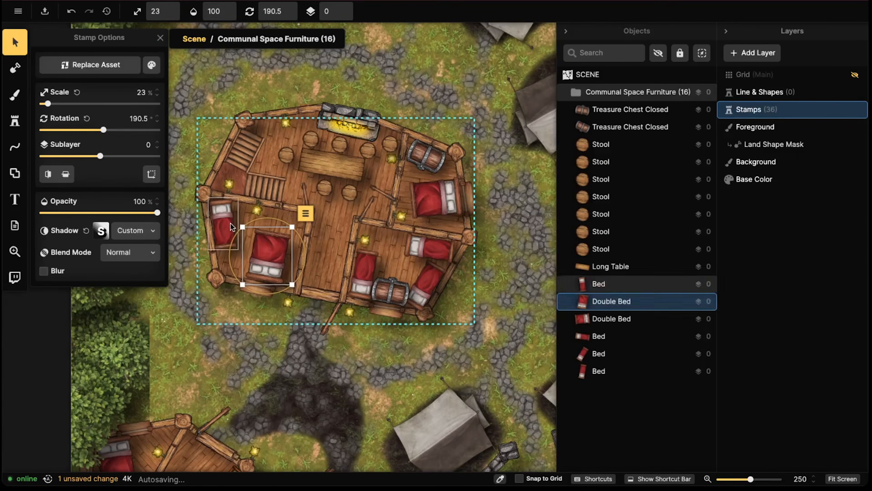
click(230, 223)
click(267, 252)
key(Escape)
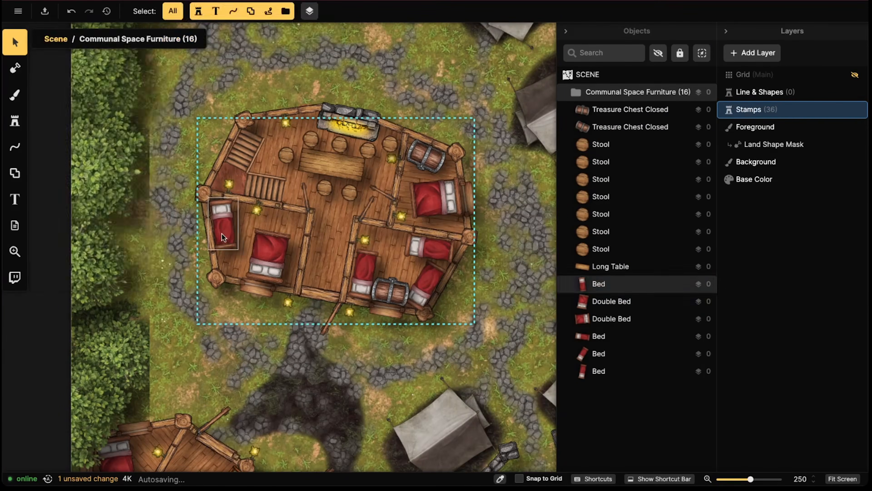
Select all four single beds in the western building, leaving out the double beds
click(222, 237)
shift+click(365, 270)
shift+click(426, 282)
shift+click(431, 247)
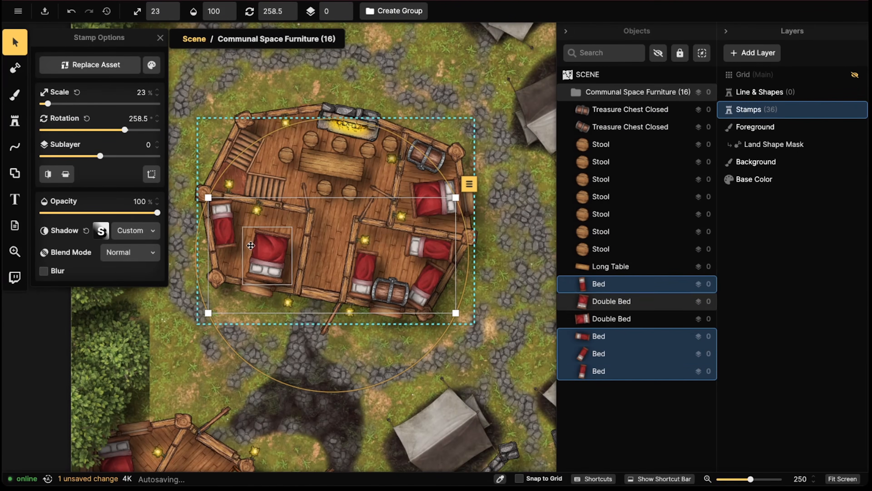
Search the stamp catalog for "bed" and replace the four selected single beds with the revised Core 2.0 Bed
click(82, 65)
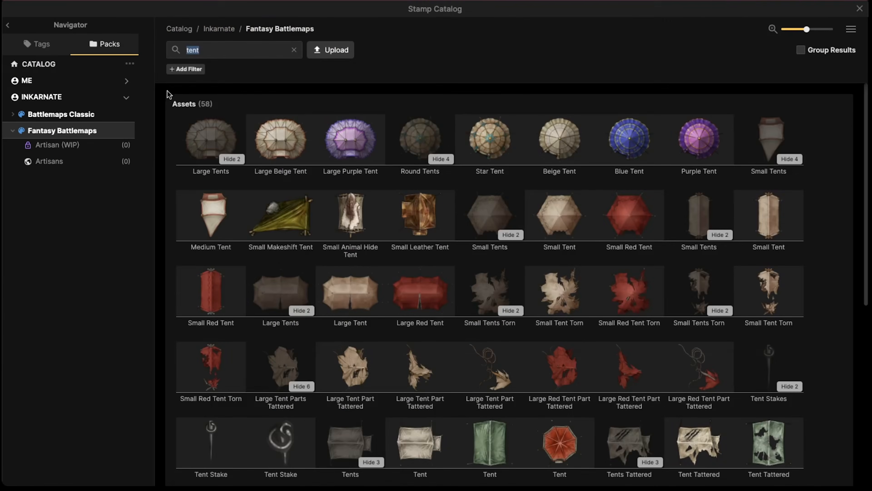
text(bed)
key(Return)
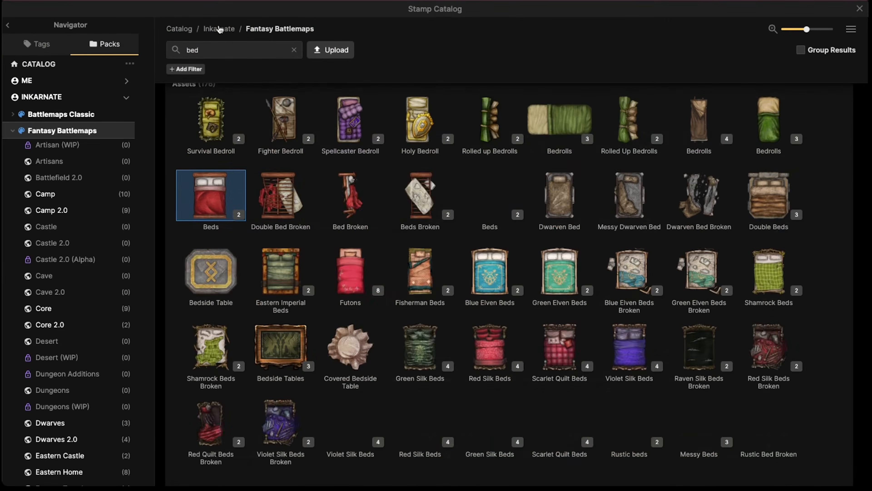
scroll(422, 271, down, 8)
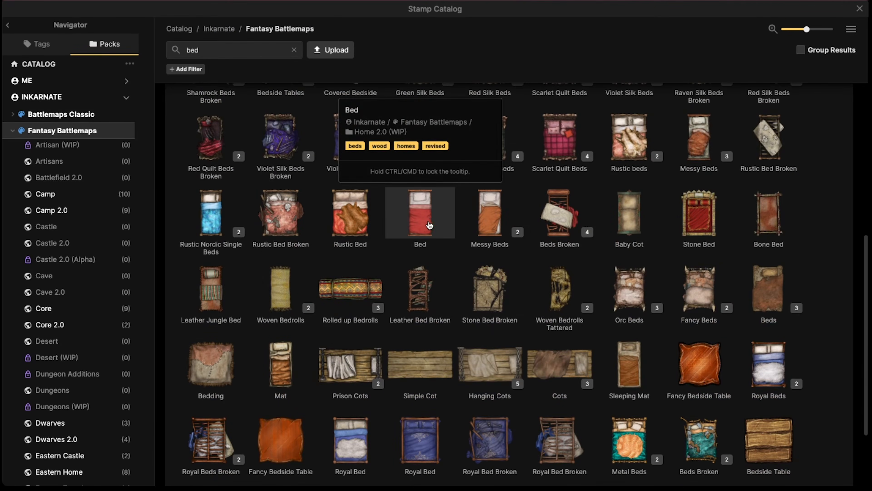
scroll(391, 225, up, 6)
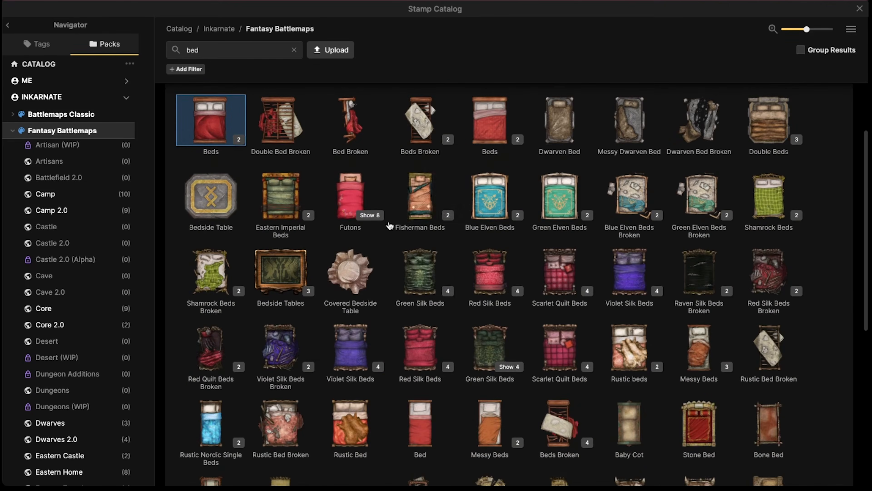
scroll(481, 205, up, 2)
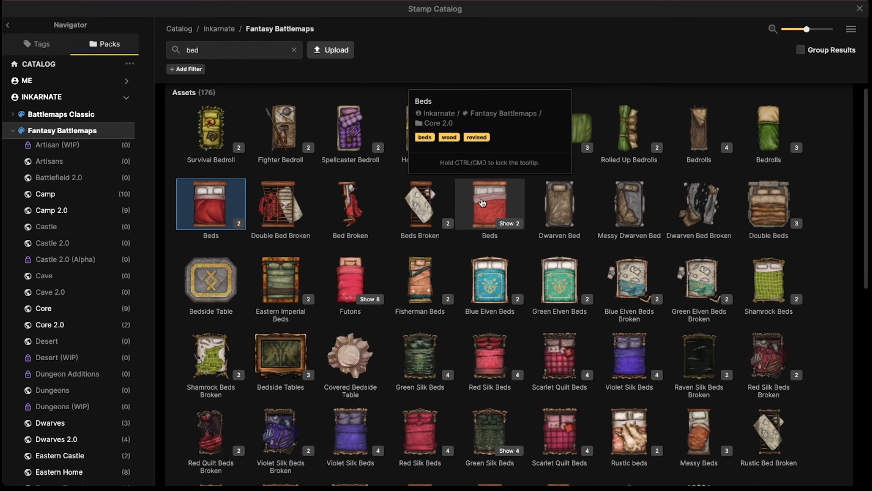
click(508, 227)
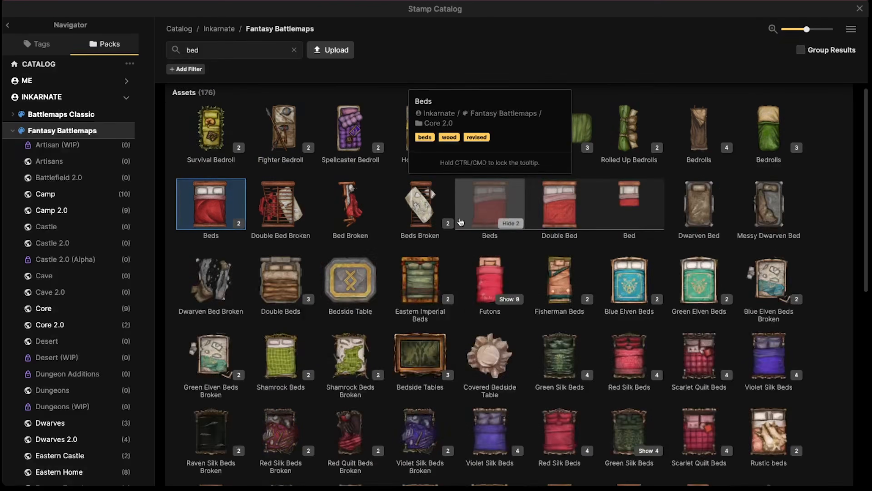
click(630, 208)
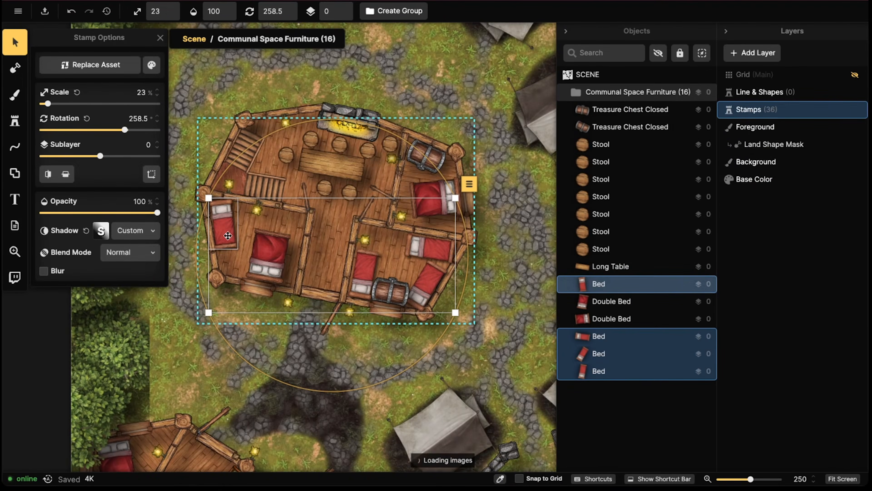
Replace both double beds in the western building with the revised Core 2.0 Double Bed and clear the selection
click(443, 193)
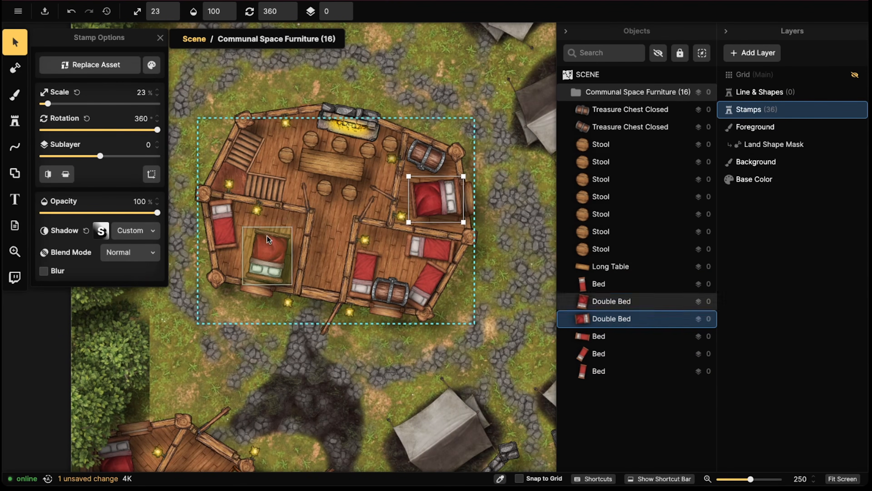
shift+click(268, 254)
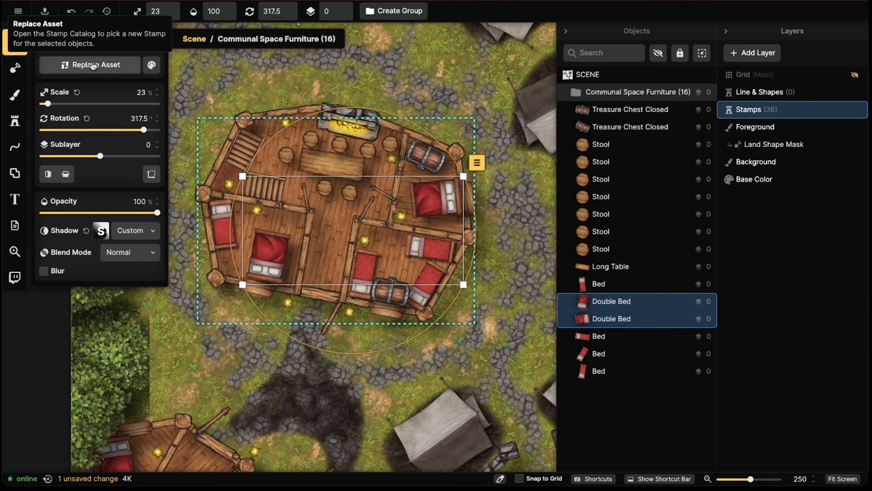
click(152, 65)
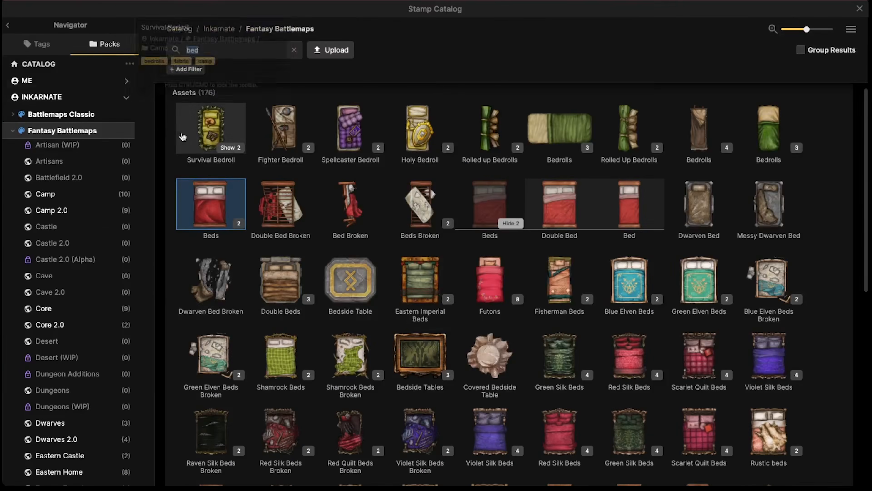
click(560, 206)
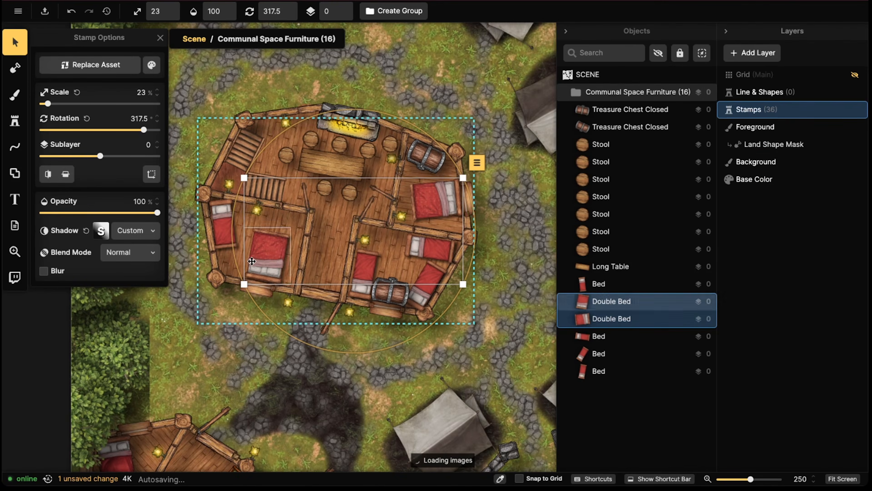
click(302, 231)
Leave the Communal Space Furniture (16) group and go to the two buildings in the map's southwestern corner
scroll(299, 230, down, 5)
middle_drag(282, 282, 209, 261)
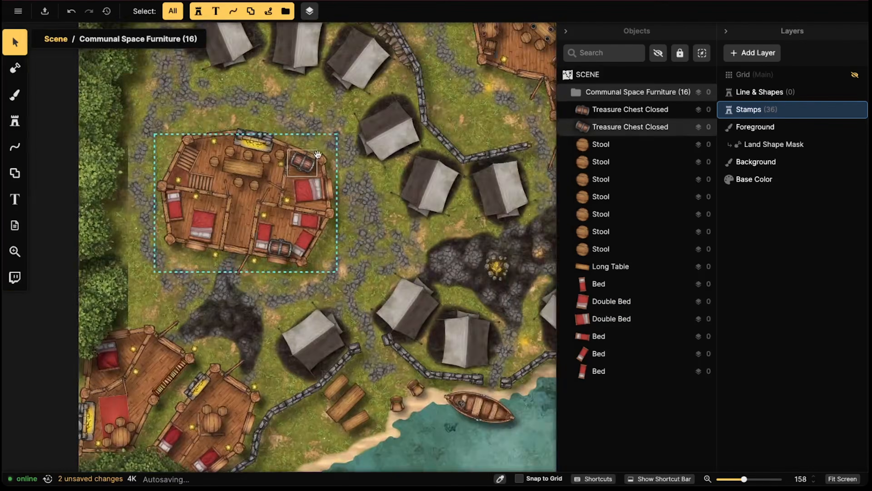
middle_drag(337, 52, 282, 145)
key(Escape)
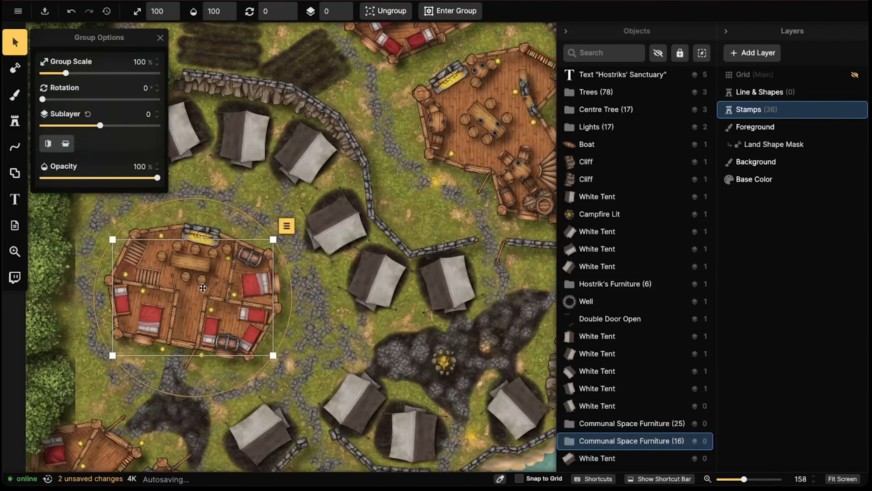
key(Escape)
scroll(194, 253, down, 3)
middle_drag(187, 254, 275, 153)
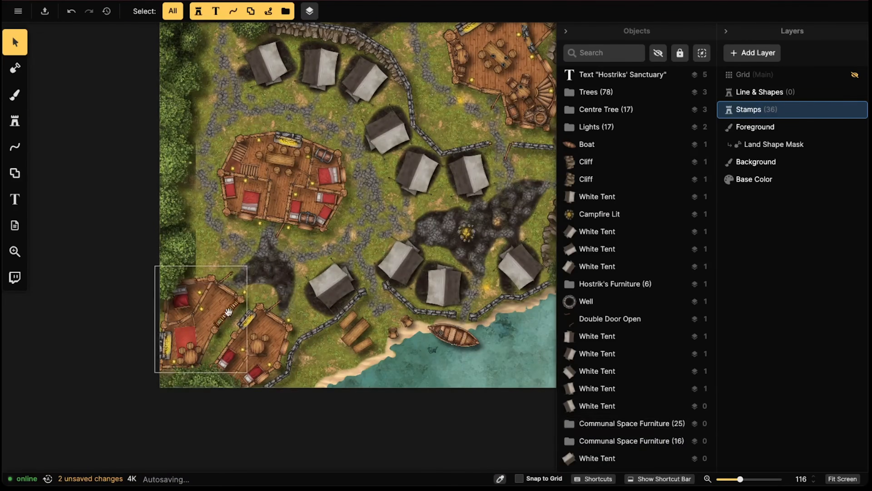
middle_drag(225, 308, 347, 246)
click(324, 250)
key(Escape)
double_click(312, 245)
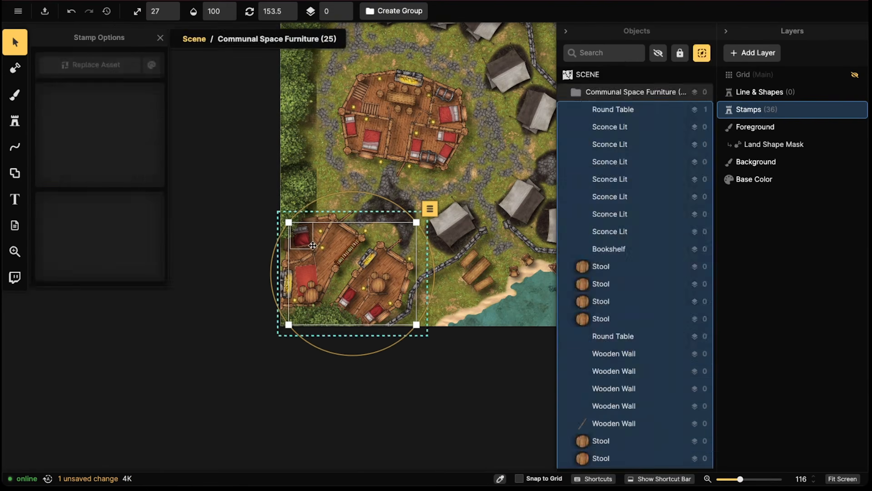
key(Escape)
key(Escape)
Enter the Communal Space Furniture (25) group in the southwestern buildings and select its double bed
click(299, 246)
scroll(300, 246, up, 3)
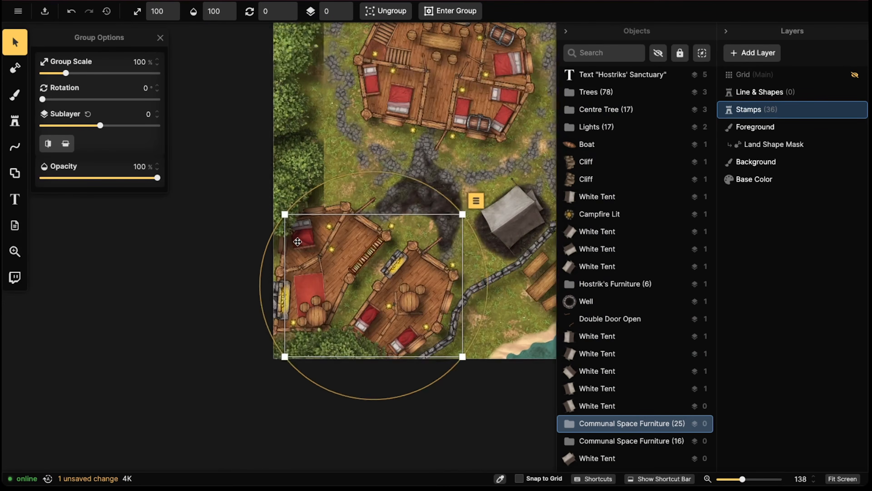
double_click(299, 245)
scroll(300, 245, up, 3)
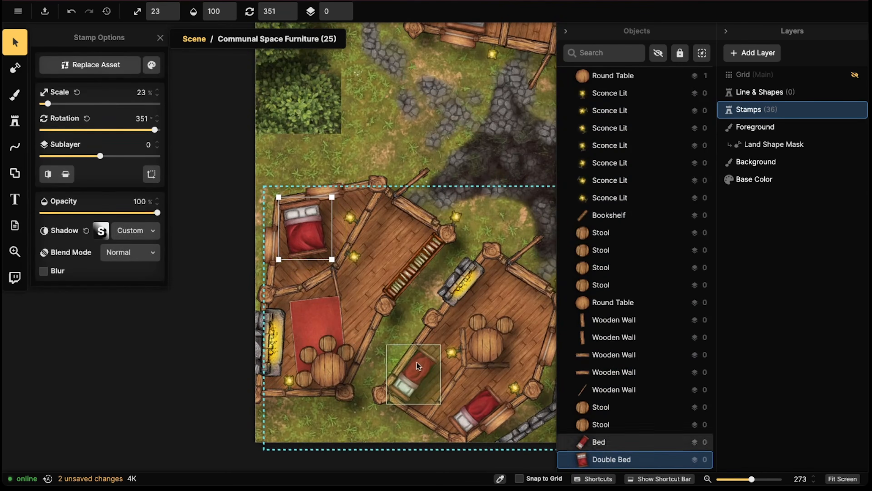
Try replacing the southwestern double bed with the revised single Bed, and undo the replacement
click(80, 61)
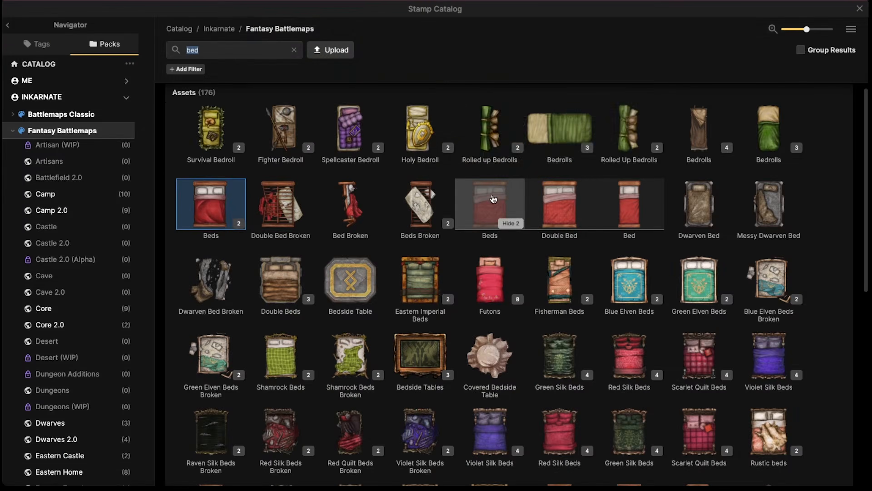
click(479, 197)
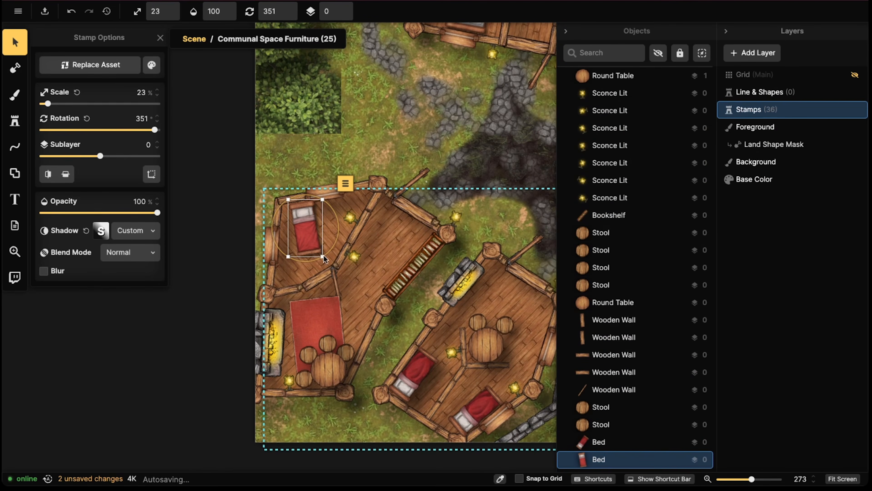
key(ctrl+z)
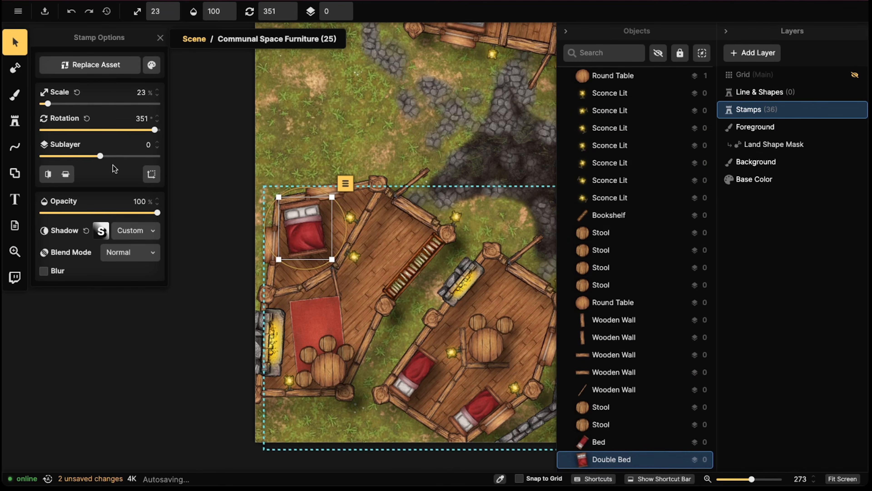
Replace the southwestern building's double bed with the revised Core 2.0 Double Bed and clear the selection
click(103, 65)
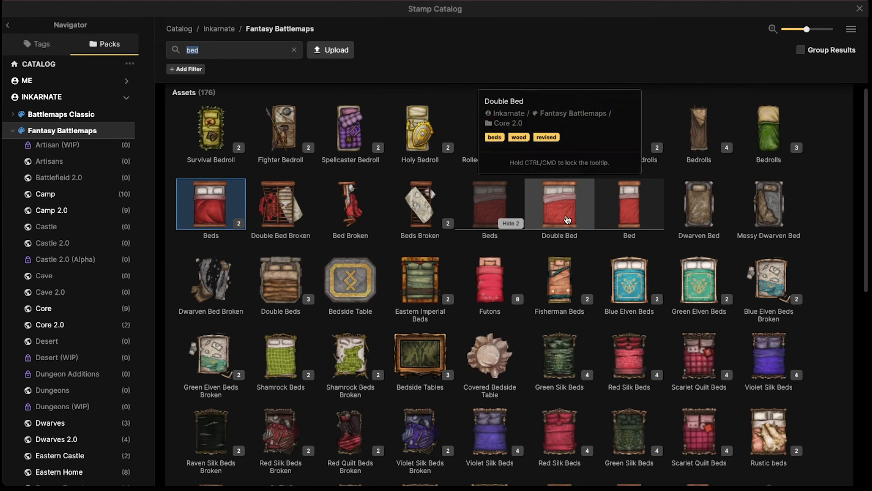
click(492, 206)
click(381, 320)
Select the two single beds in the neighbouring southwestern building and replace them with the revised Core 2.0 Bed
click(417, 371)
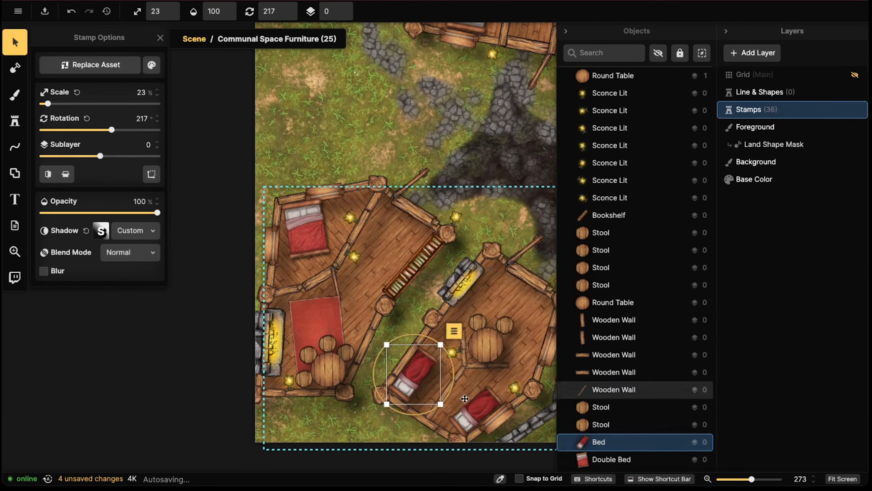
shift+click(477, 407)
click(90, 64)
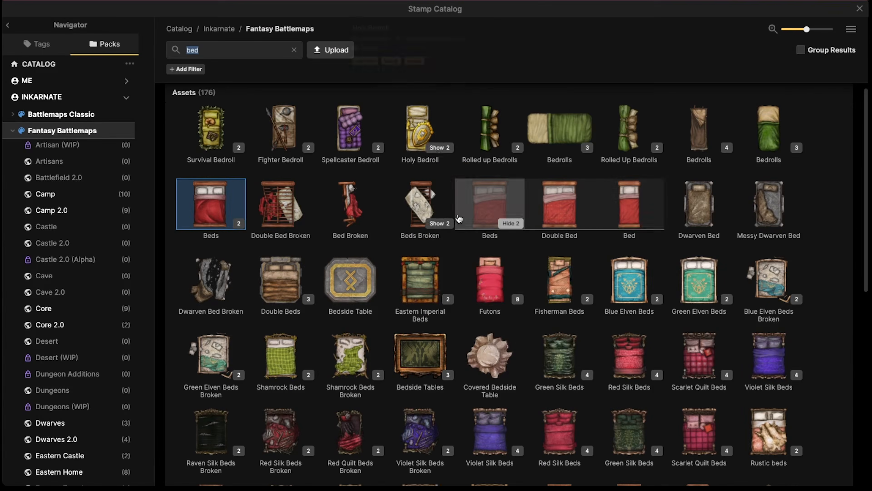
click(635, 226)
key(Escape)
Examine the buildings, tents and farmland across the map for remaining old beds
scroll(341, 217, down, 5)
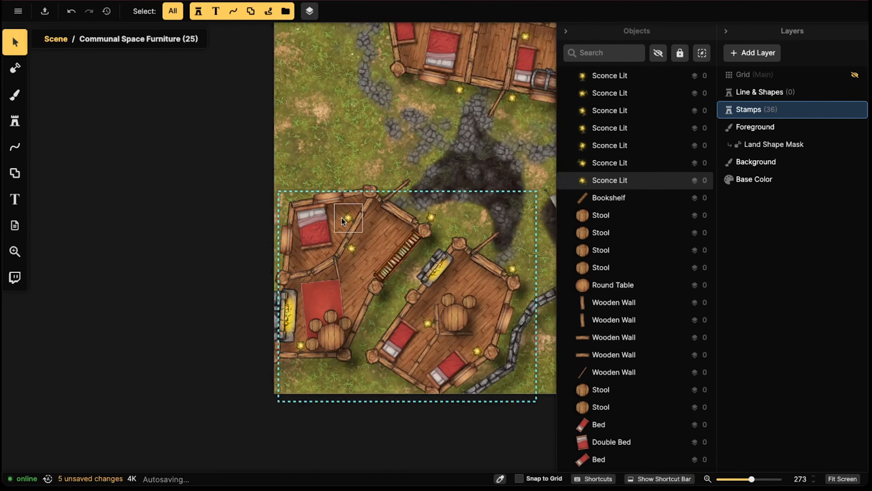
right_drag(379, 141, 175, 202)
right_drag(432, 113, 263, 232)
right_drag(377, 79, 337, 218)
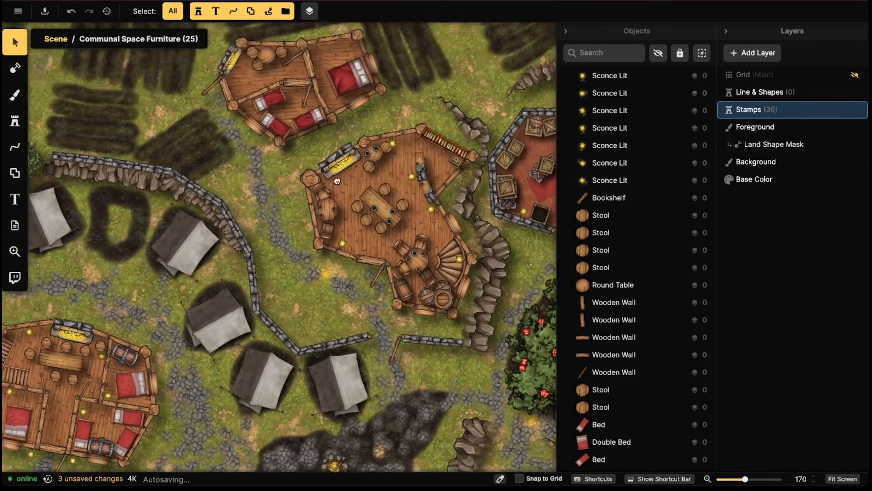
right_drag(195, 163, 364, 129)
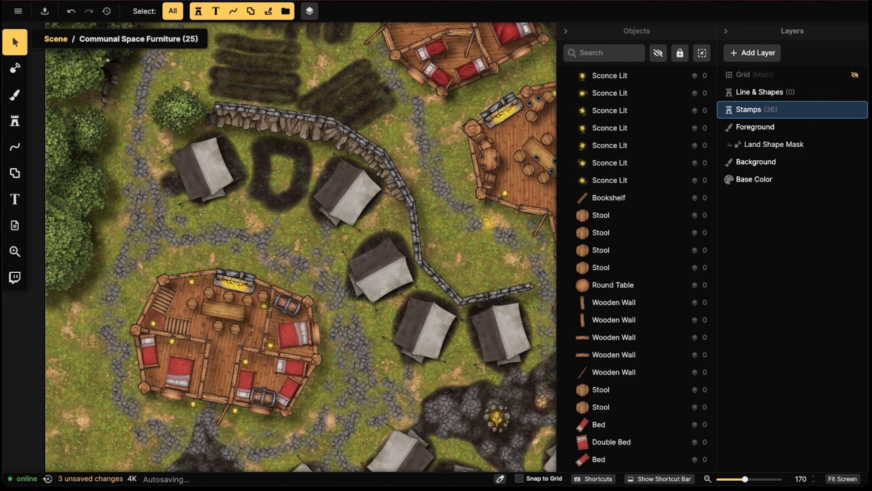
scroll(346, 94, up, 3)
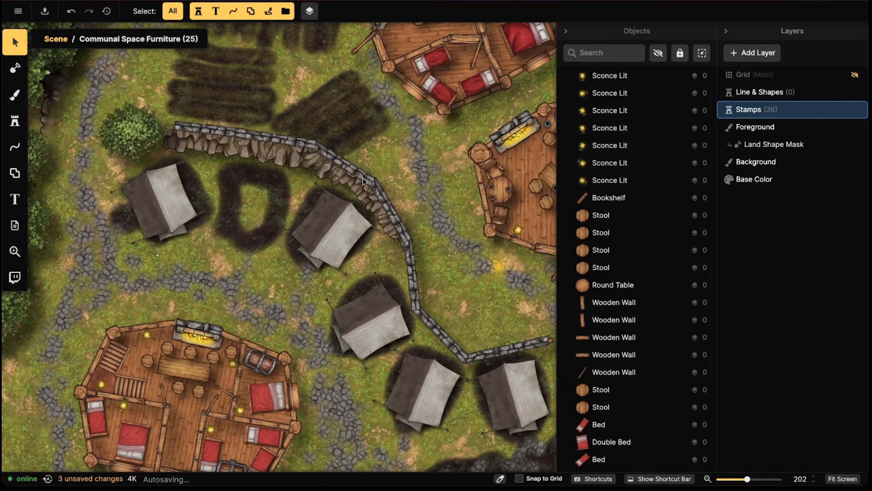
scroll(342, 235, down, 3)
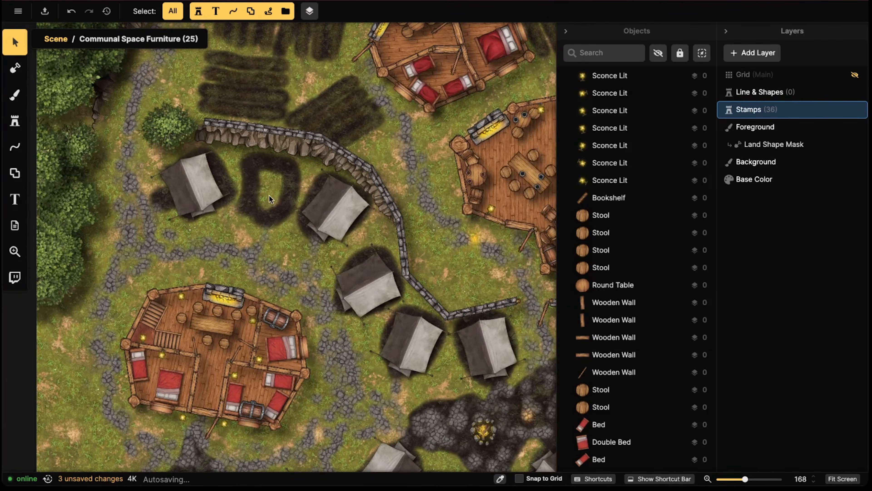
drag(467, 66, 319, 210)
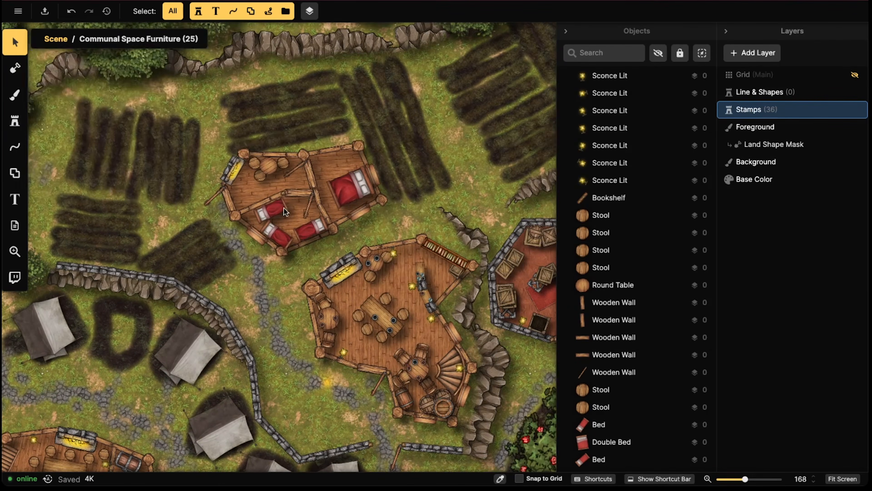
Enter the Living Space (37) group in the northern building and replace its three single beds with the revised Core 2.0 Bed
key(Escape)
key(Escape)
double_click(287, 202)
scroll(284, 207, up, 3)
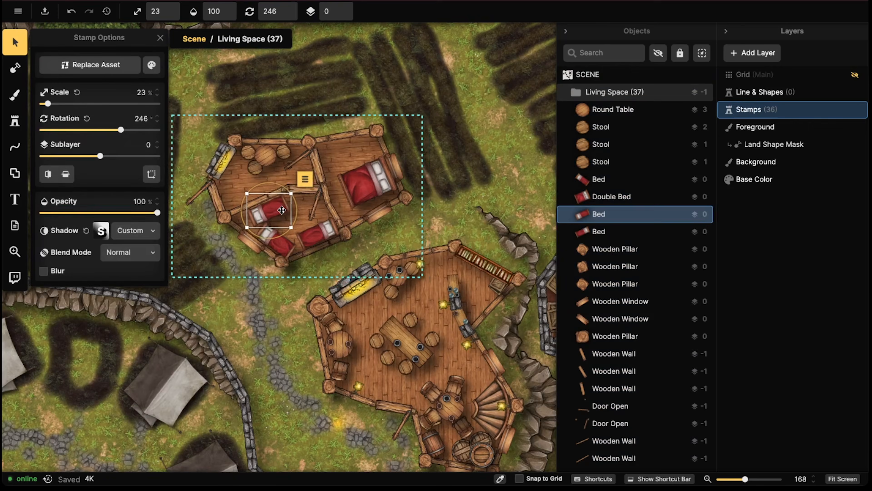
shift+click(278, 231)
shift+click(312, 234)
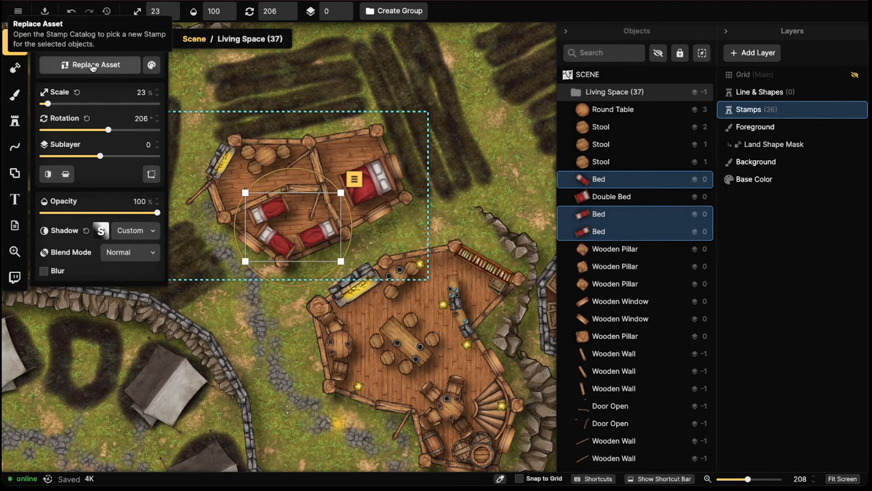
click(91, 66)
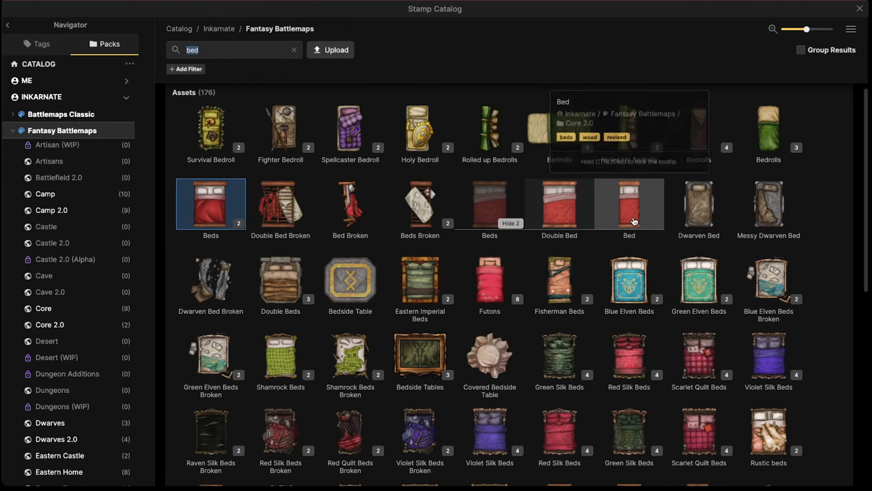
click(621, 213)
Replace the northern building's double bed with the revised Core 2.0 Double Bed and return to the whole scene
click(368, 180)
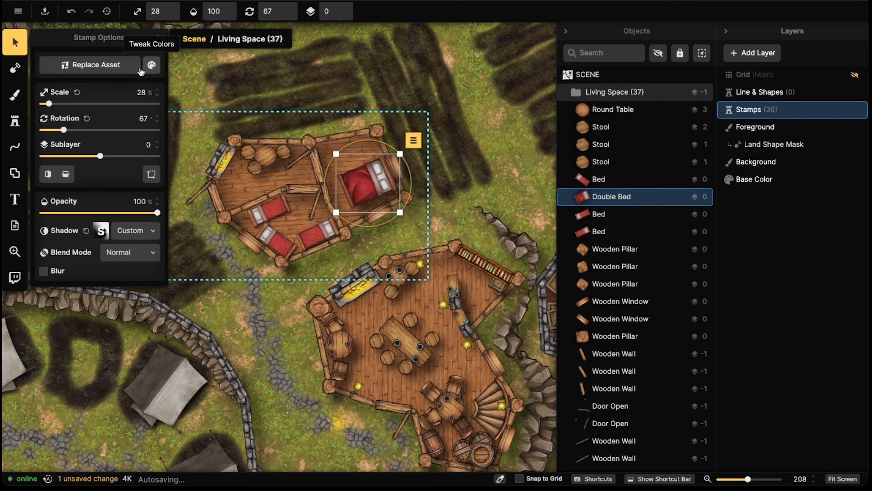
click(109, 67)
click(534, 191)
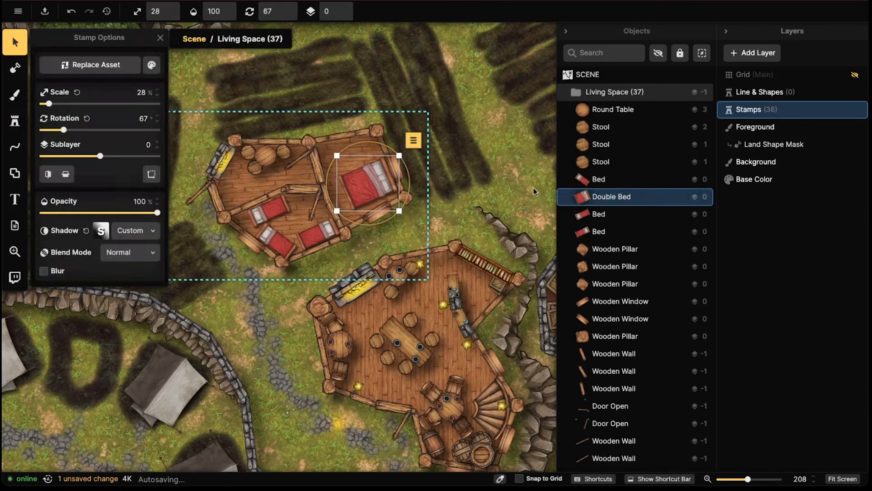
key(Escape)
key(Escape)
key(Escape)
scroll(329, 146, down, 5)
right_drag(273, 462, 369, 195)
right_drag(253, 132, 137, 253)
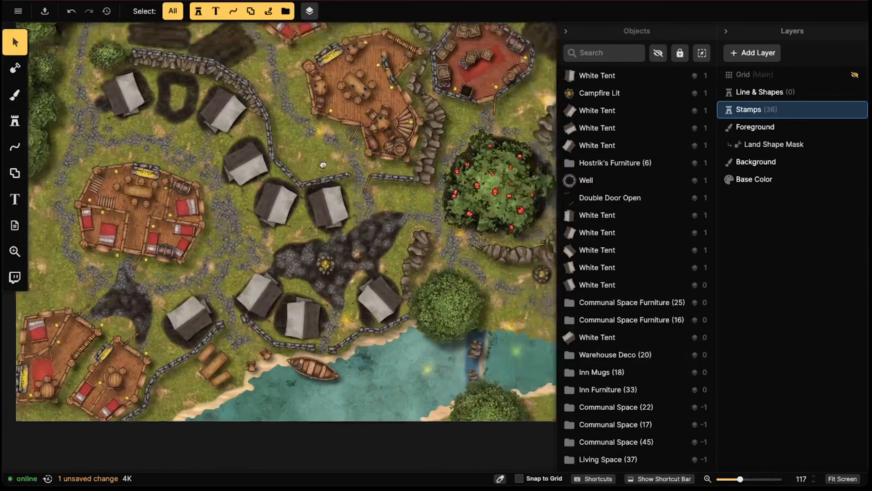
Run a recovery on the map to bring back missing stamps such as the northwestern white tent, and deselect that tent
right_drag(512, 45, 556, 128)
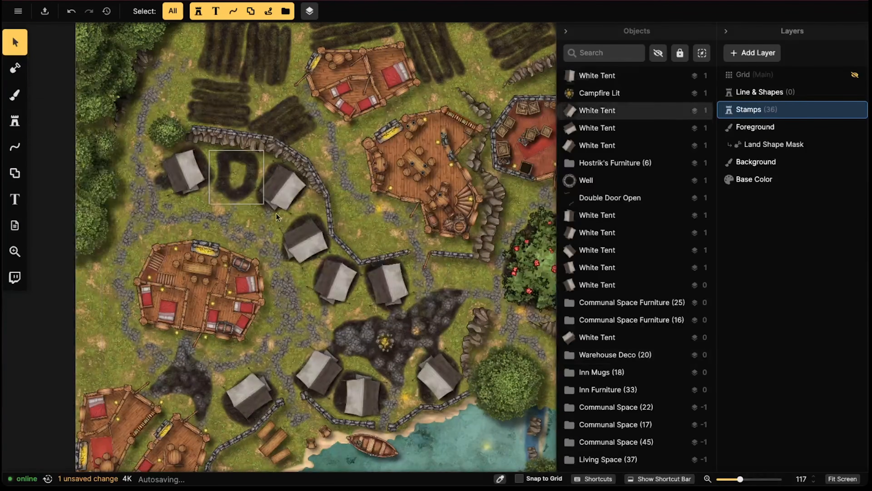
click(306, 242)
click(19, 11)
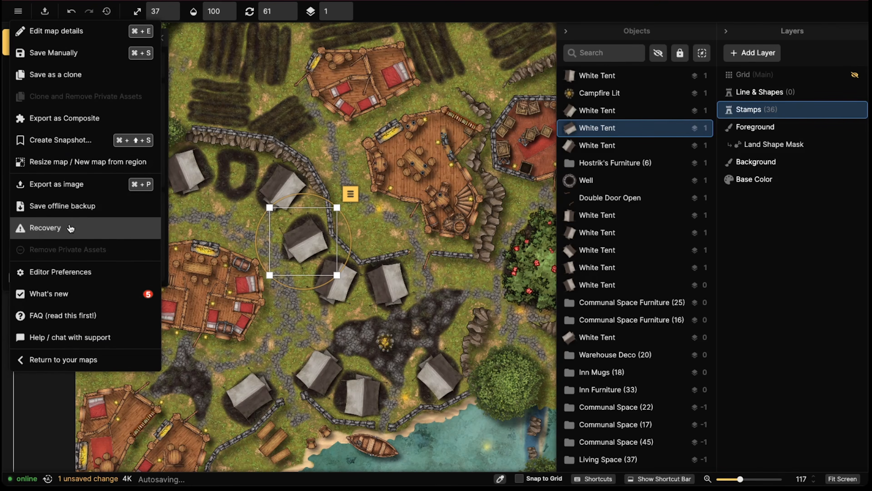
click(233, 201)
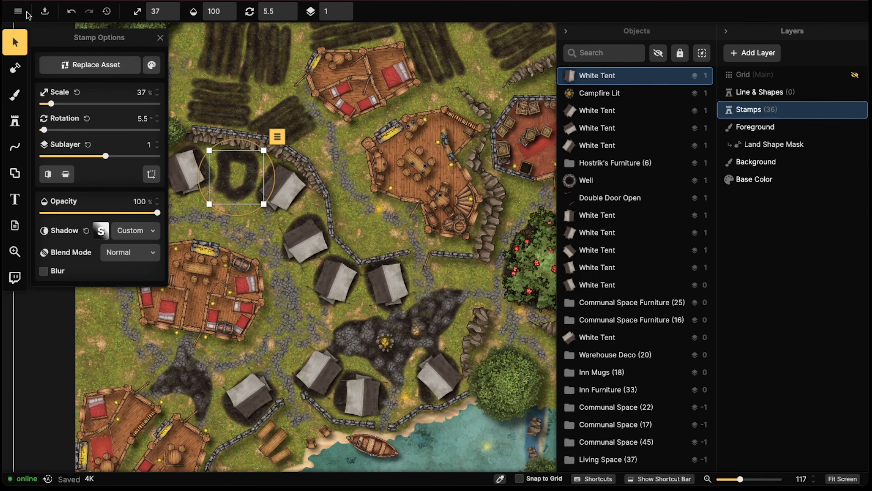
click(19, 12)
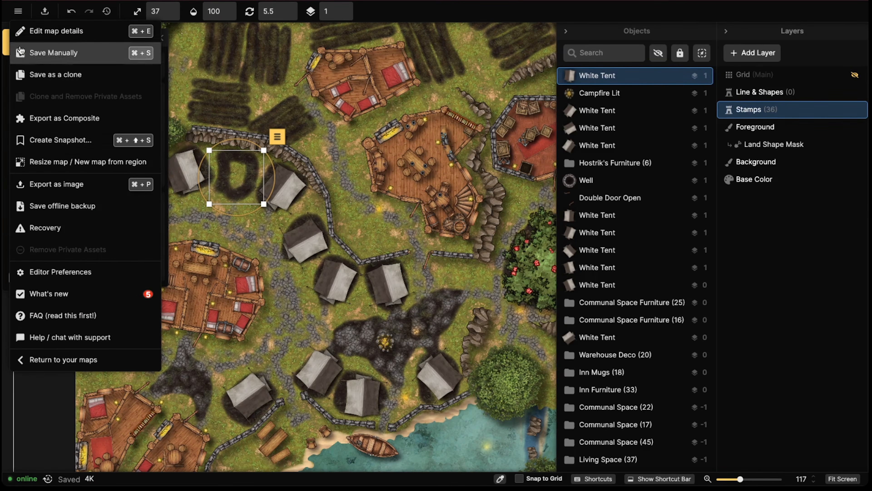
click(45, 228)
click(593, 362)
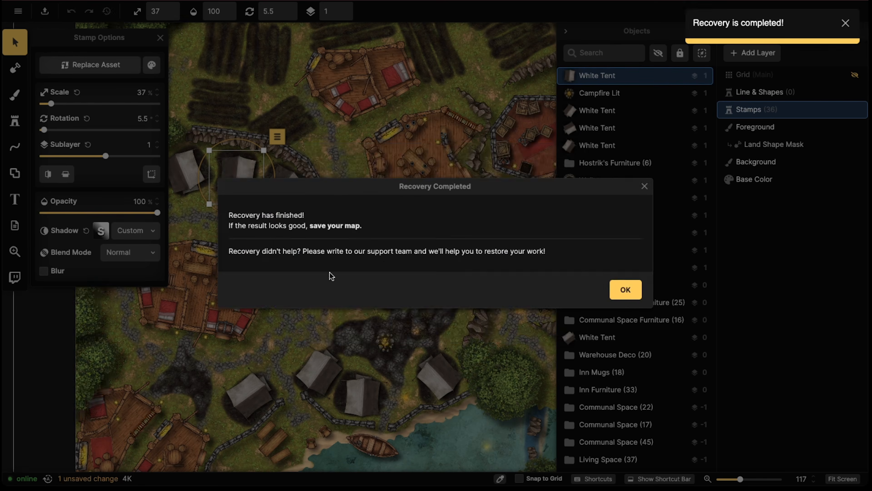
click(623, 290)
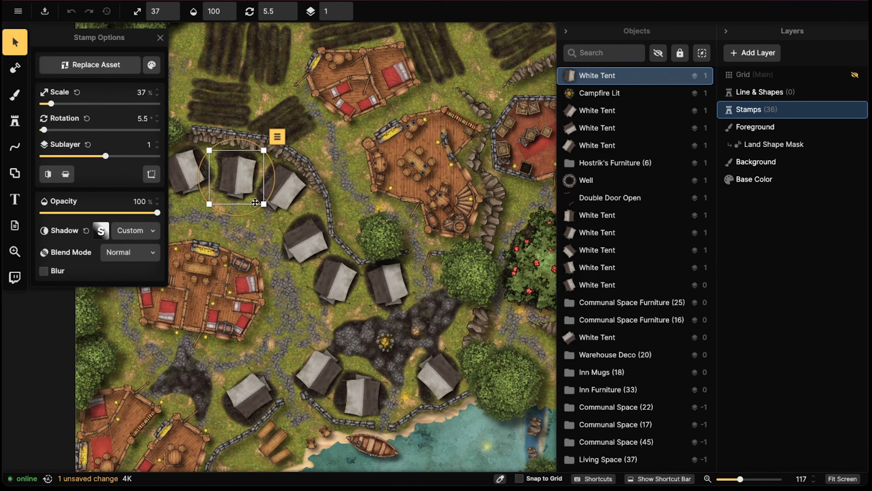
click(351, 162)
click(232, 165)
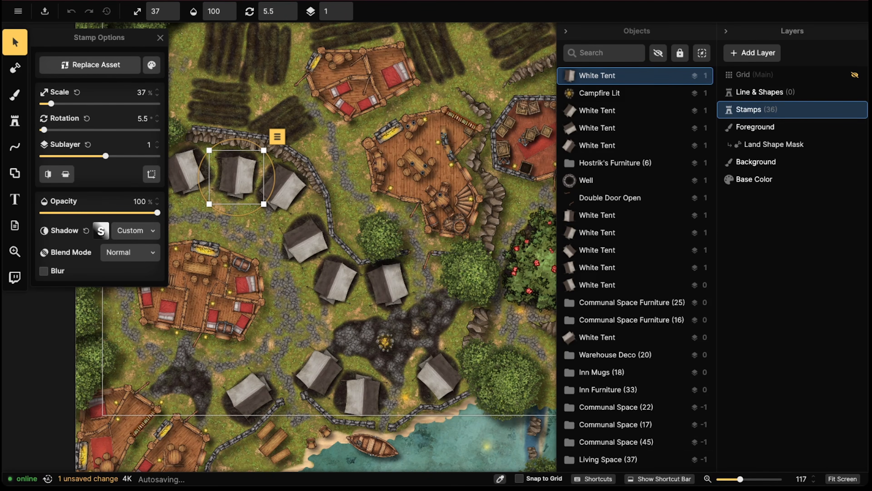
scroll(288, 178, up, 3)
key(Escape)
Enter the Communal Space (45) group in the western building and select the Fireplace Lit stamp inside its Group (2)
scroll(278, 183, down, 3)
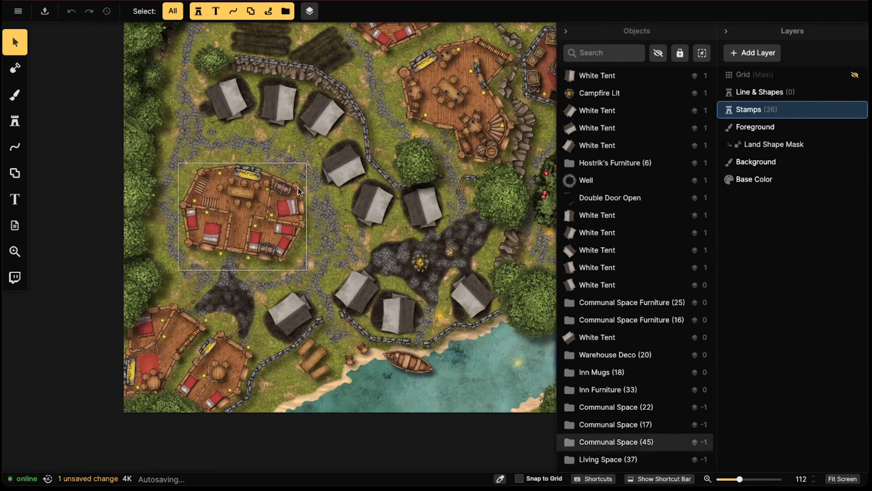
scroll(281, 236, up, 3)
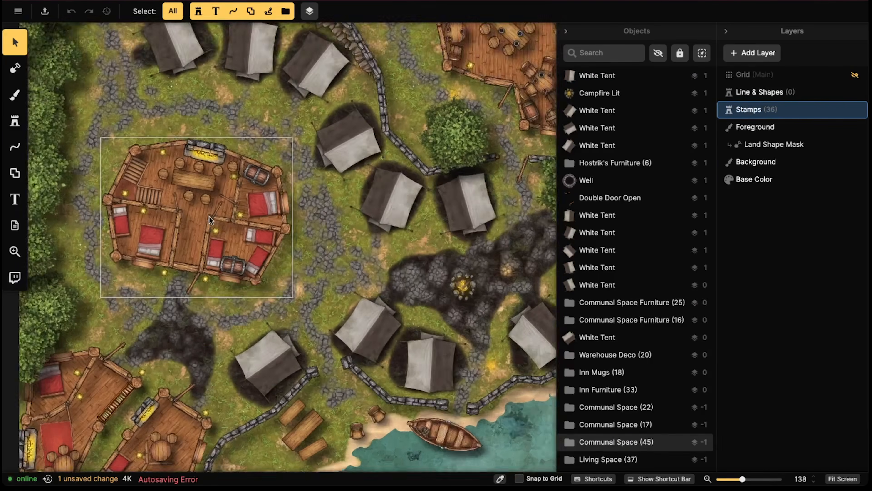
double_click(209, 216)
scroll(303, 187, up, 10)
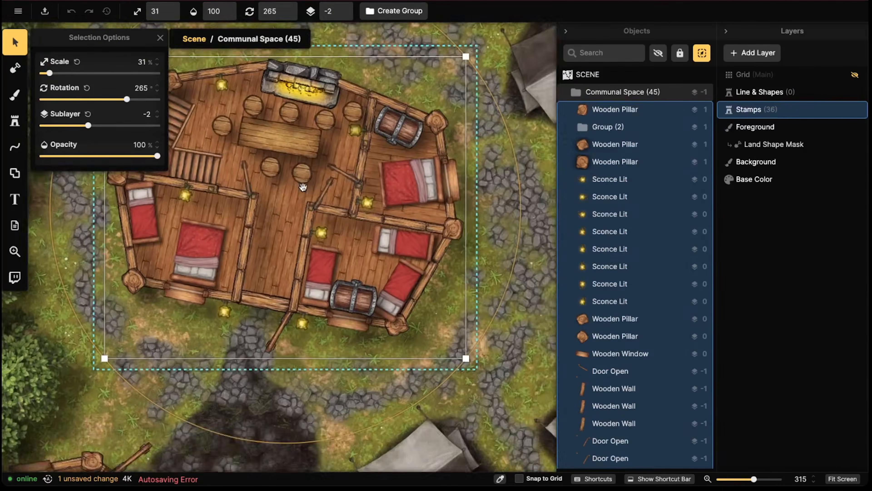
scroll(303, 187, down, 5)
key(Escape)
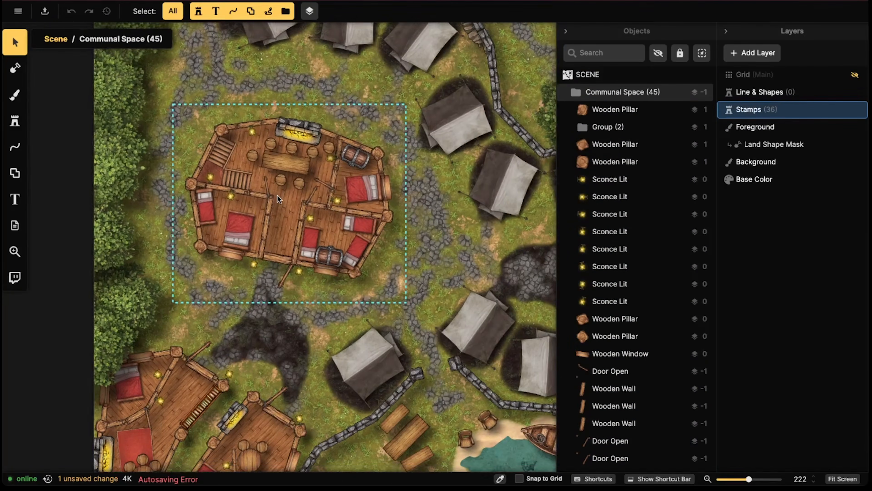
scroll(277, 197, down, 2)
scroll(329, 190, down, 2)
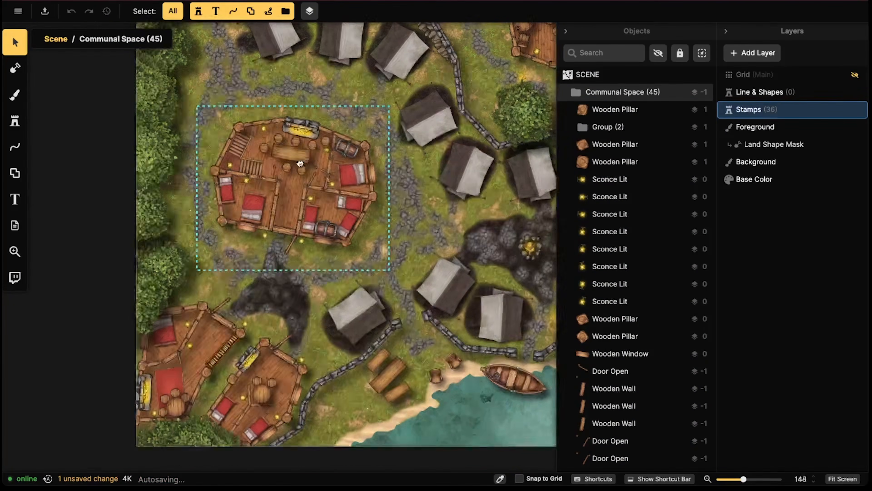
scroll(210, 239, down, 5)
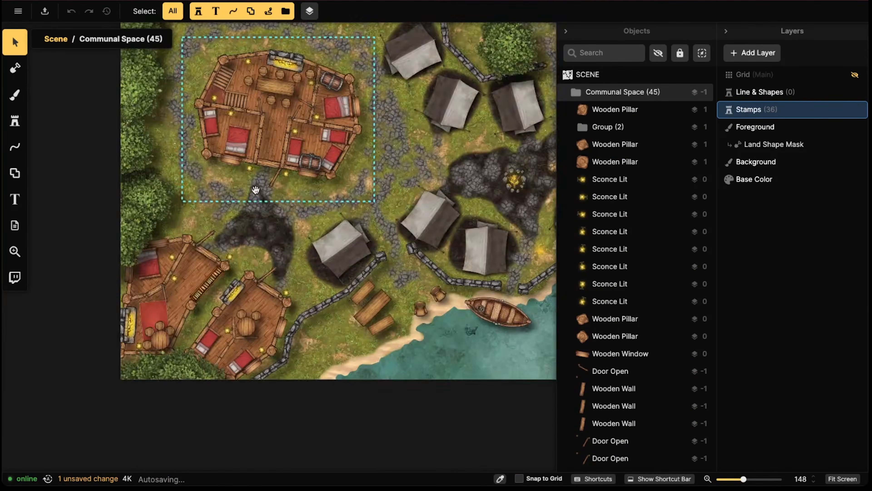
scroll(253, 235, up, 5)
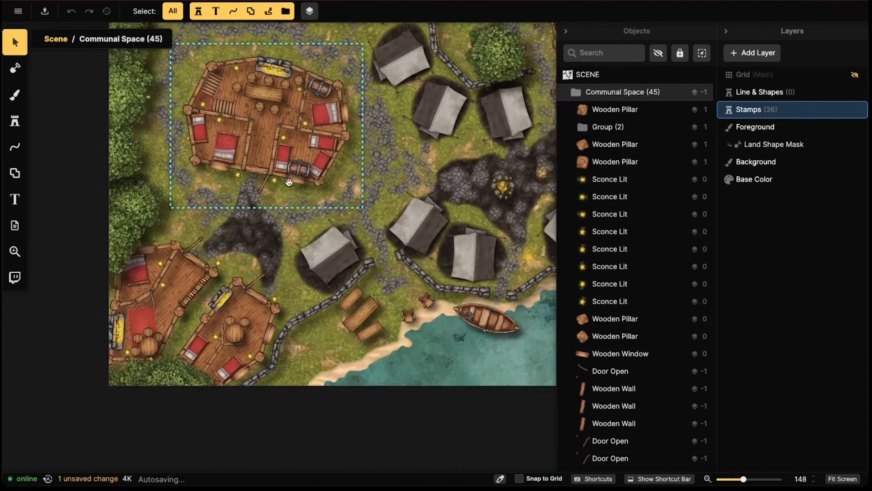
ctrl+scroll(259, 162, up, 4)
ctrl+scroll(261, 172, up, 6)
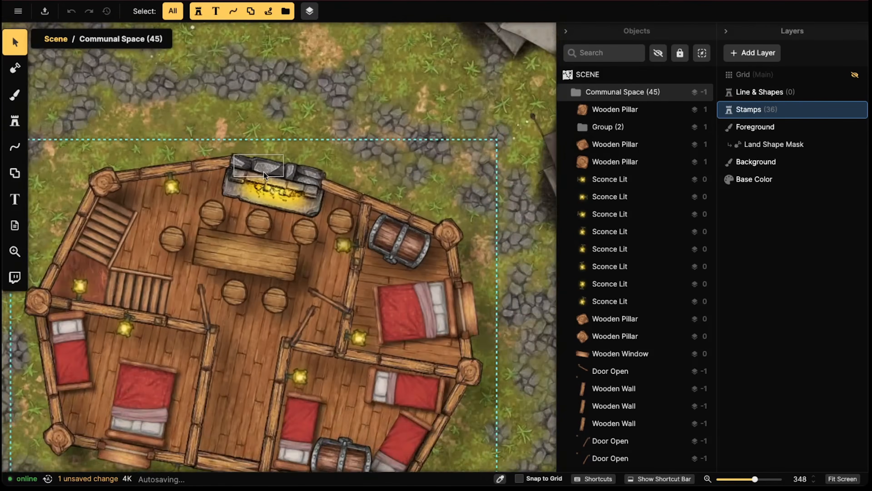
click(271, 197)
double_click(272, 198)
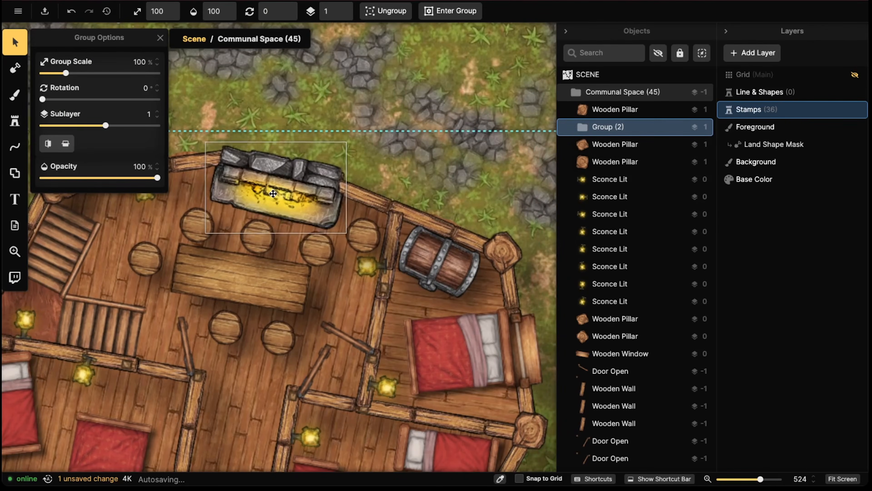
click(272, 197)
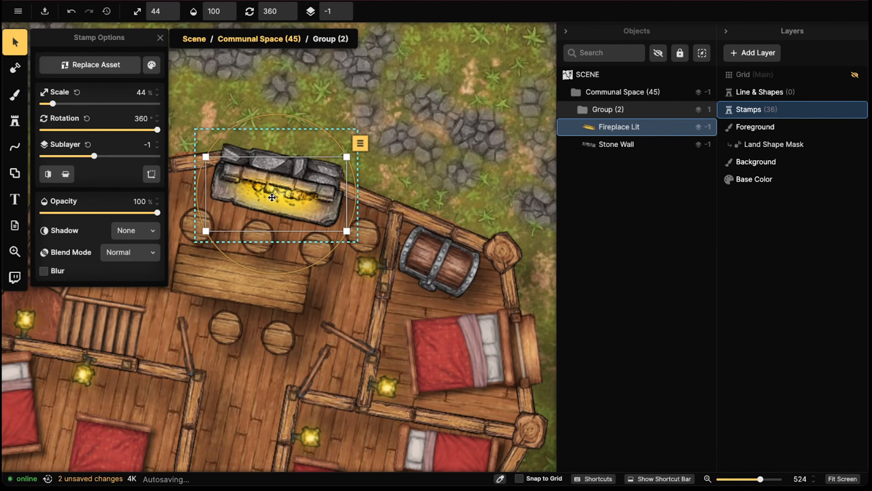
Search the stamp catalog for "fireplace" and replace the selected stamp with the orange-flamed Fireplace Lit
click(90, 64)
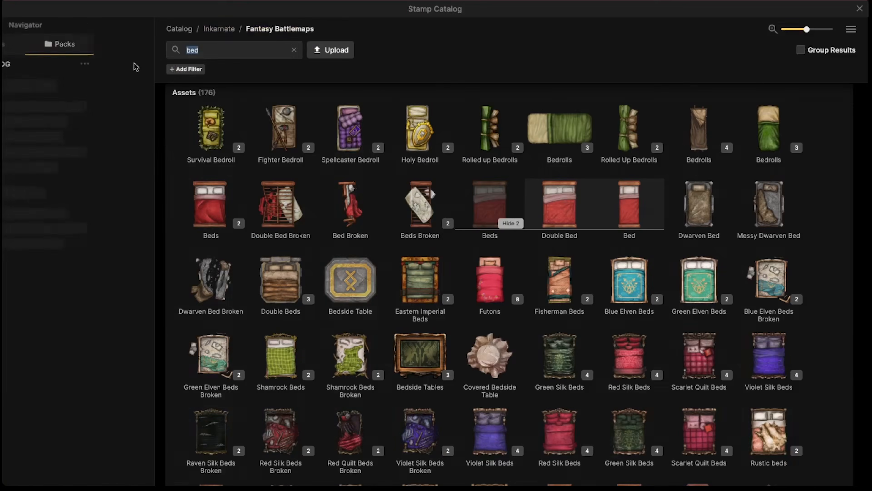
click(240, 55)
text(fir)
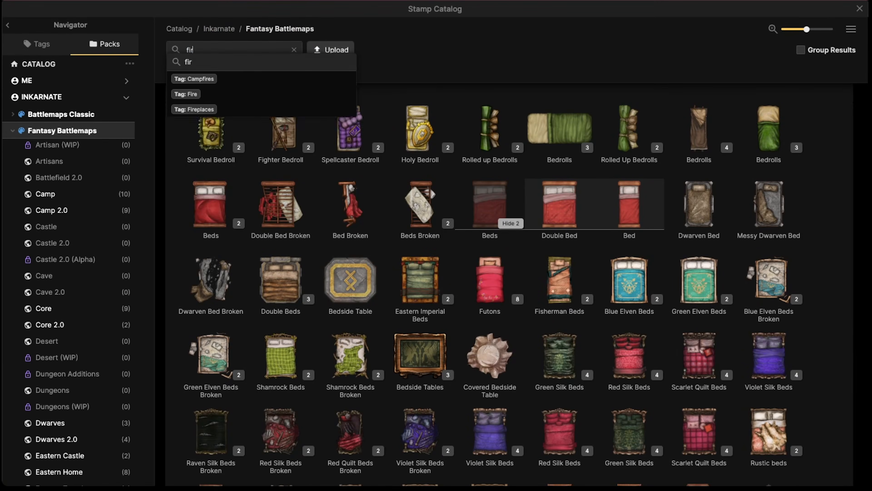
text(eplace)
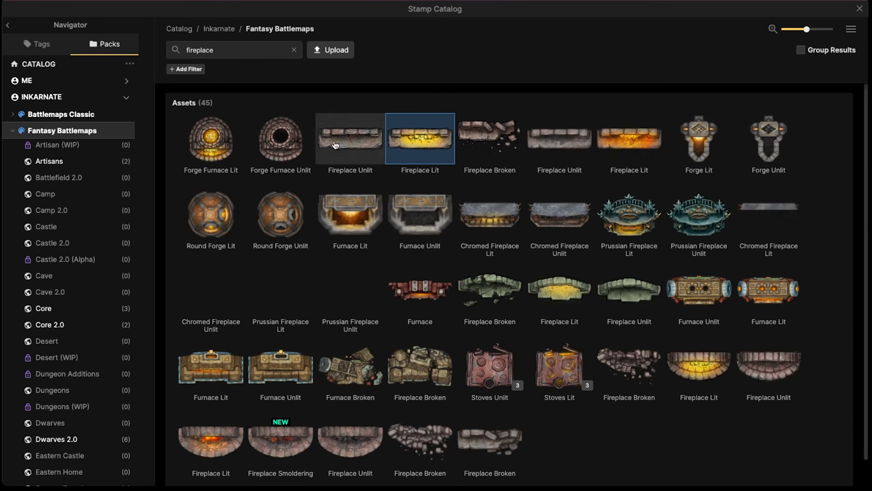
mouse_move(419, 142)
click(645, 140)
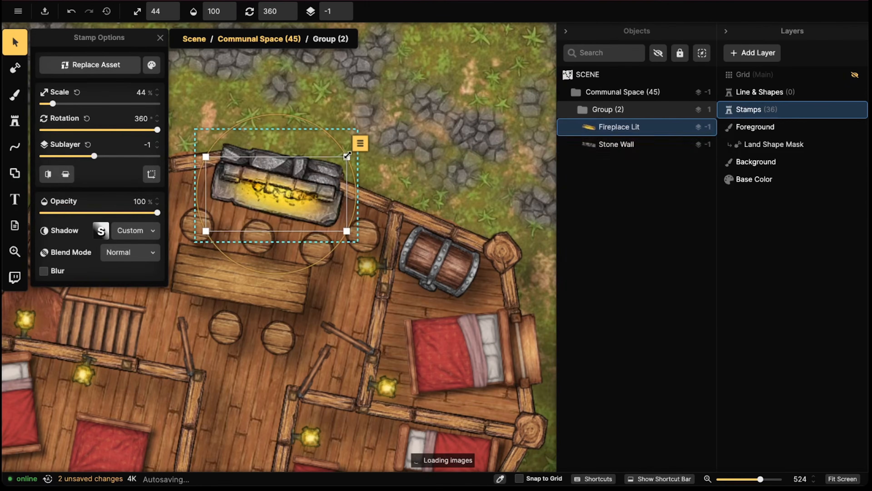
Delete the Stone Wall stamp overlapping the new fireplace and return to the whole scene
click(296, 161)
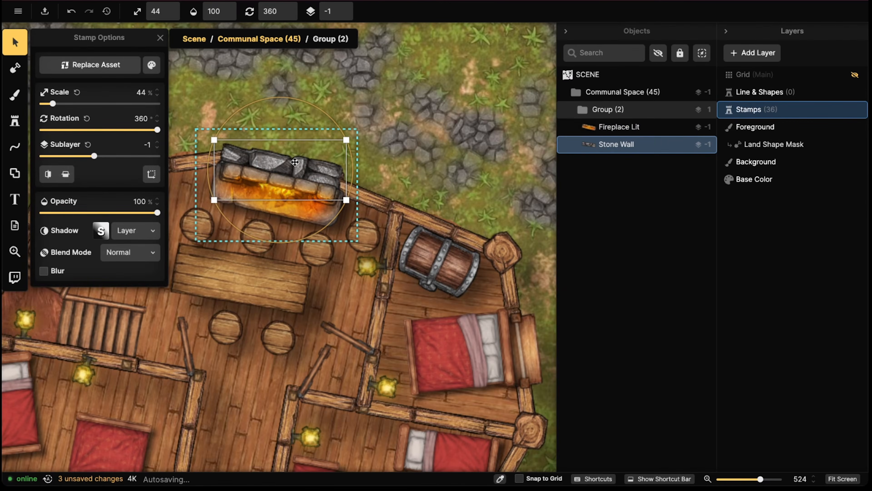
scroll(295, 161, down, 2)
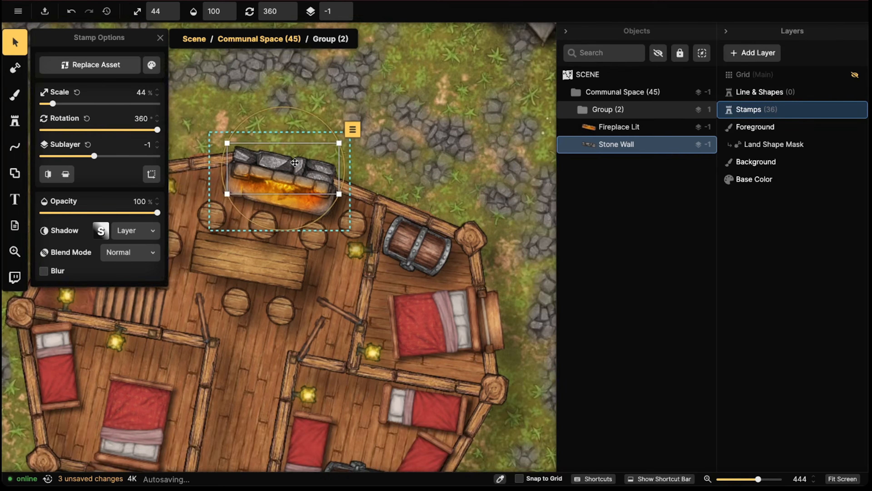
key(Delete)
scroll(275, 154, down, 4)
click(183, 174)
click(183, 173)
middle_drag(221, 139, 267, 104)
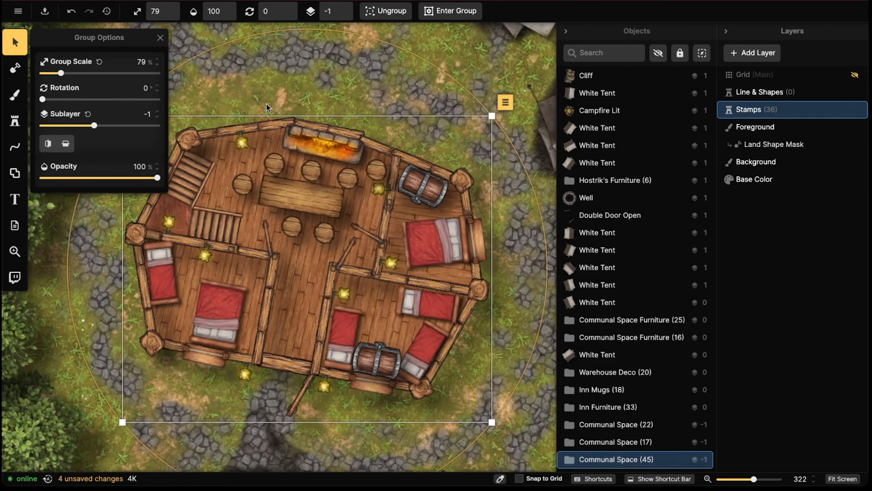
Examine the western building, the southwestern houses and the benches, chairs and boat along the shore for outdated stamps
middle_drag(229, 288, 297, 195)
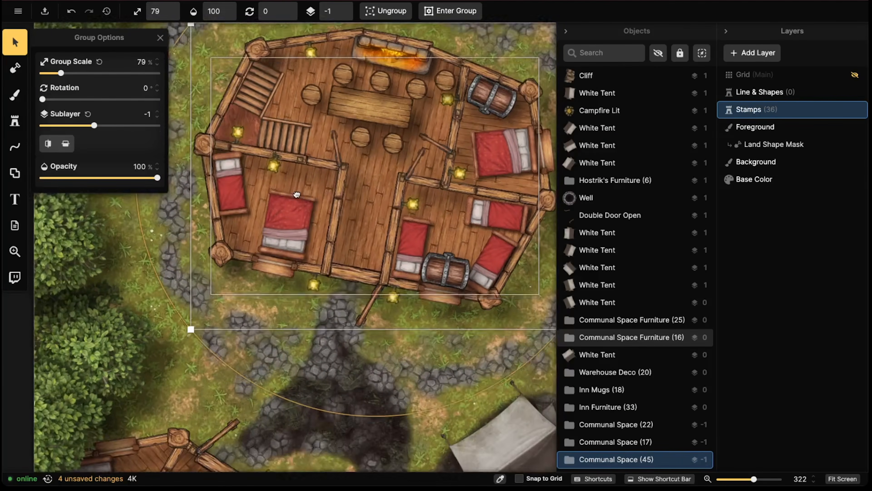
scroll(296, 195, down, 7)
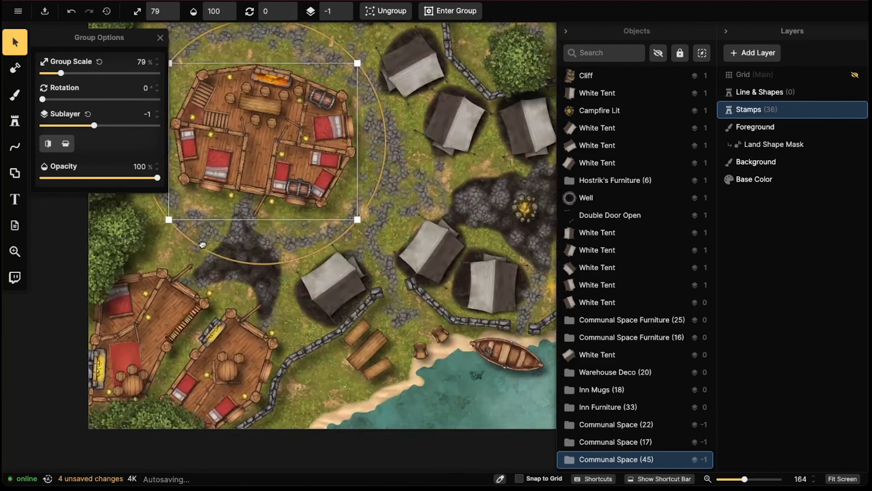
middle_drag(326, 279, 291, 234)
middle_drag(271, 172, 275, 228)
middle_drag(337, 312, 306, 202)
click(311, 242)
click(420, 249)
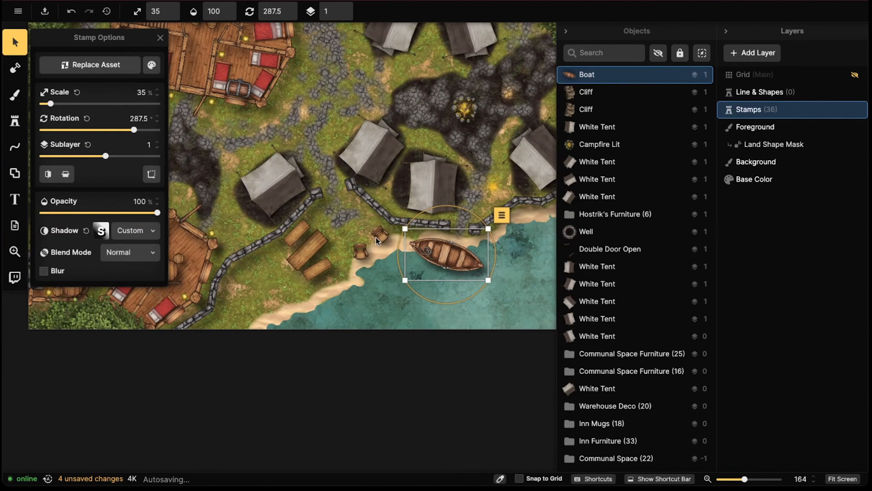
click(376, 238)
click(404, 247)
click(411, 248)
click(378, 237)
mouse_move(342, 232)
mouse_down()
mouse_move(342, 241)
mouse_move(341, 231)
mouse_up()
scroll(341, 232, down, 5)
middle_drag(338, 237, 293, 261)
click(298, 248)
Examine the northern half of the map, including the furniture and deco of the inn and the red-floored warehouse
scroll(297, 247, down, 2)
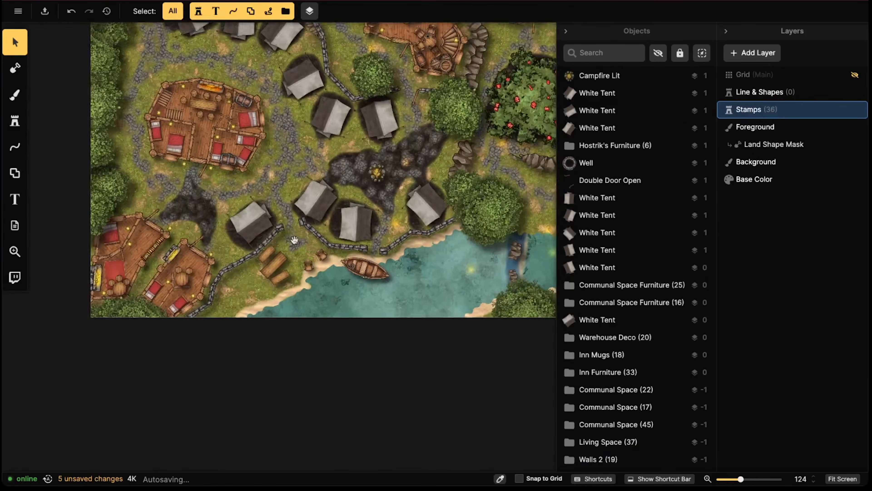
middle_drag(323, 143, 305, 207)
middle_drag(306, 165, 287, 249)
middle_drag(296, 183, 293, 260)
middle_drag(358, 245, 296, 245)
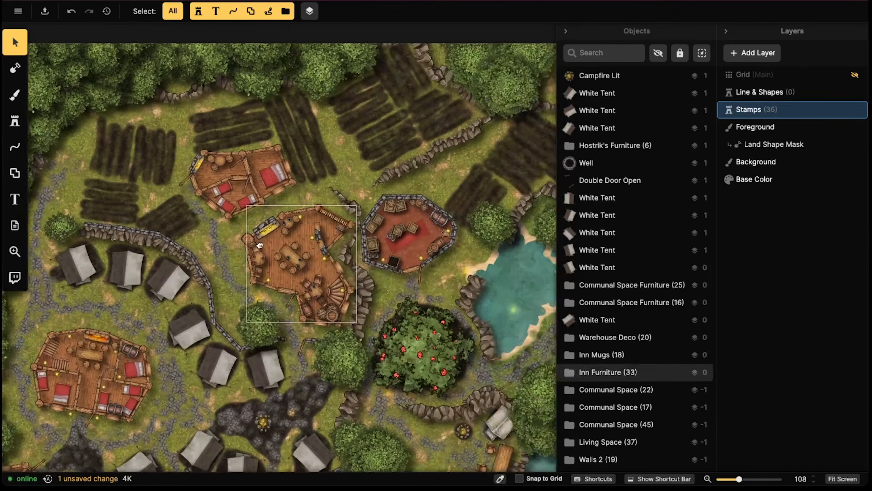
scroll(388, 237, up, 8)
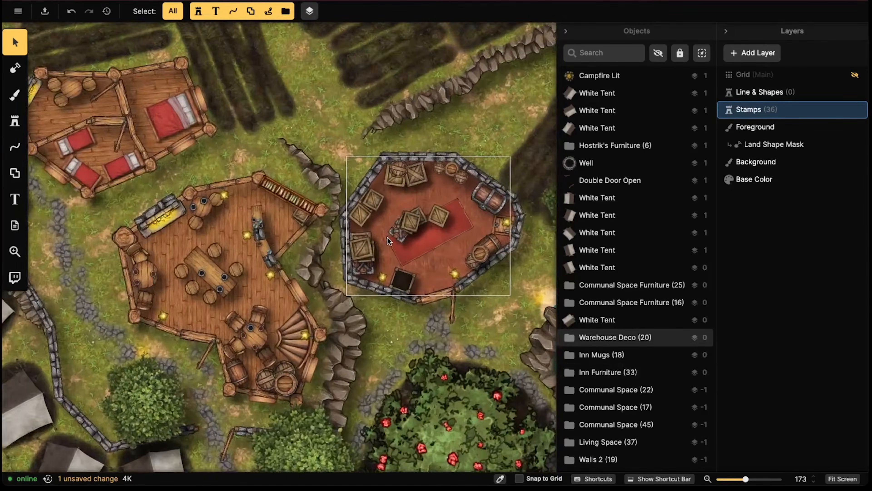
scroll(387, 237, up, 3)
middle_drag(387, 237, 266, 248)
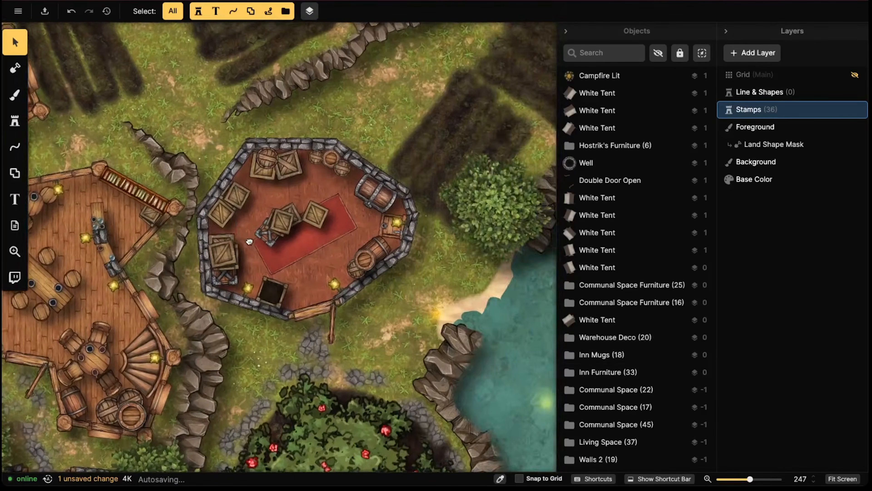
middle_drag(60, 224, 187, 219)
scroll(187, 219, down, 5)
scroll(186, 219, down, 8)
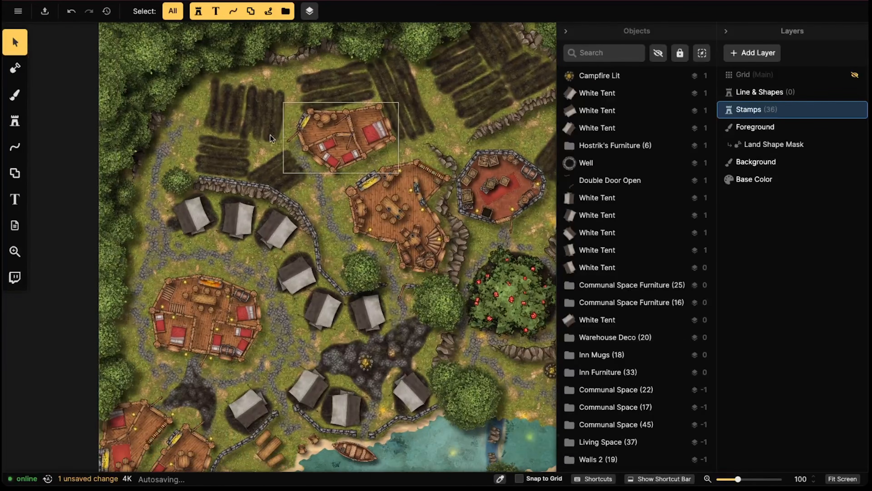
middle_drag(272, 139, 276, 156)
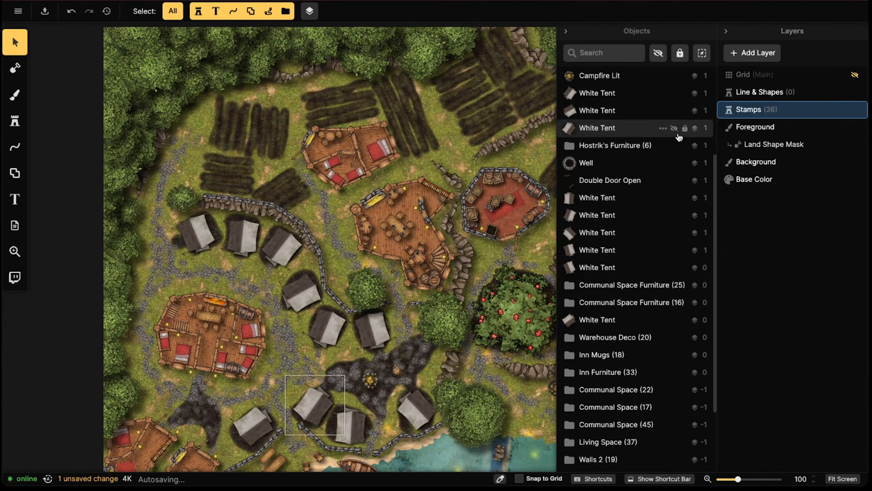
Activate the Line & Shapes layer and set the Shape Tool to Pen mode with a path-stamp stroke
click(780, 93)
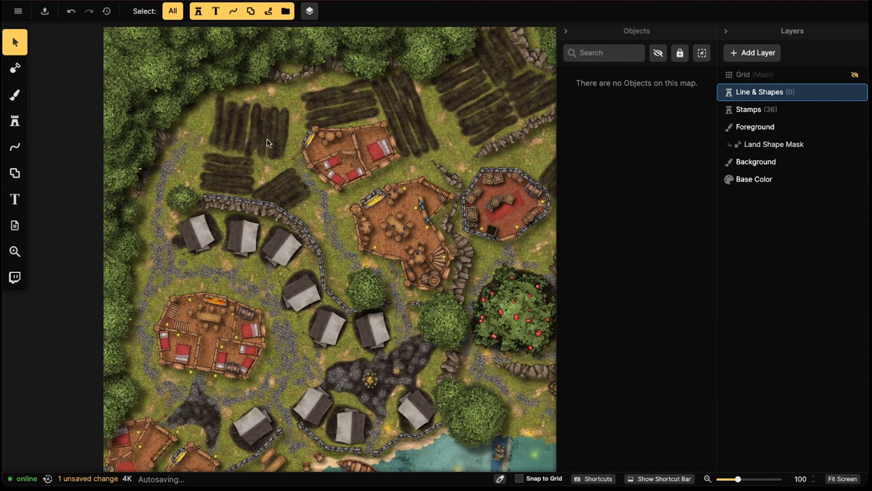
scroll(326, 152, up, 6)
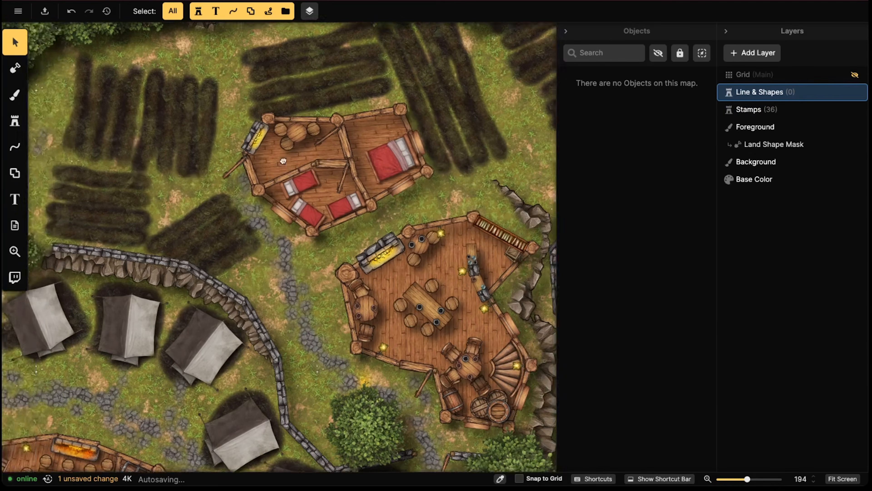
middle_drag(283, 161, 249, 162)
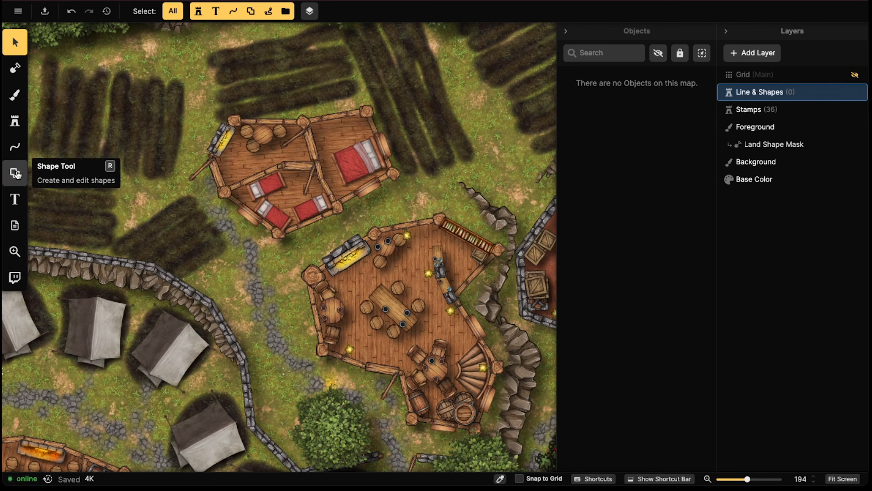
click(15, 173)
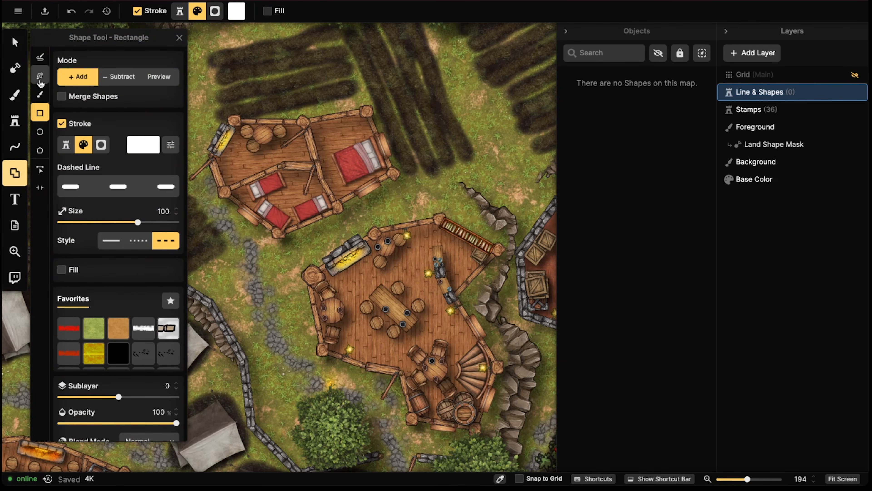
click(40, 76)
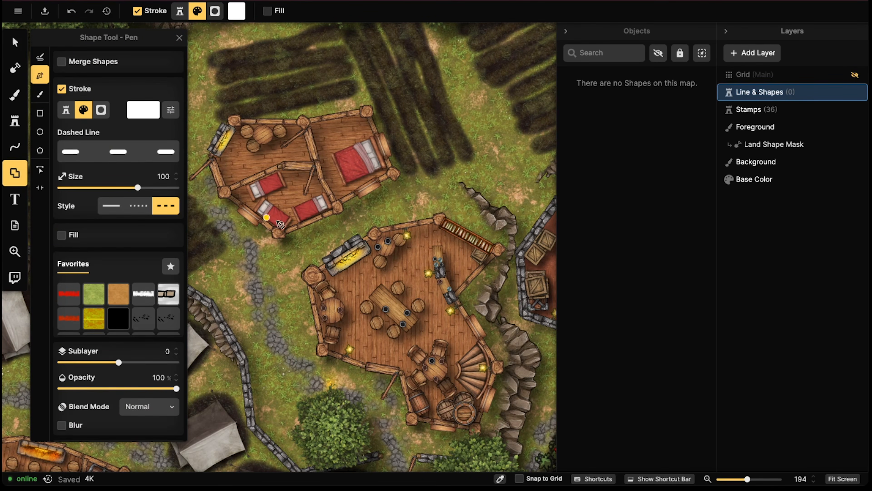
click(66, 110)
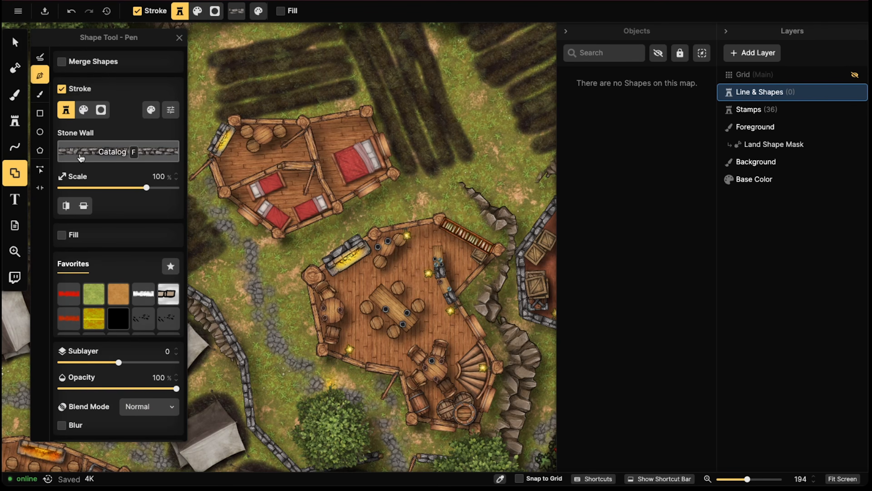
Search the path catalog for "wood wall" with asset names shown, and choose the revised Wooden Wall from Core 2.0 as the stroke
click(81, 157)
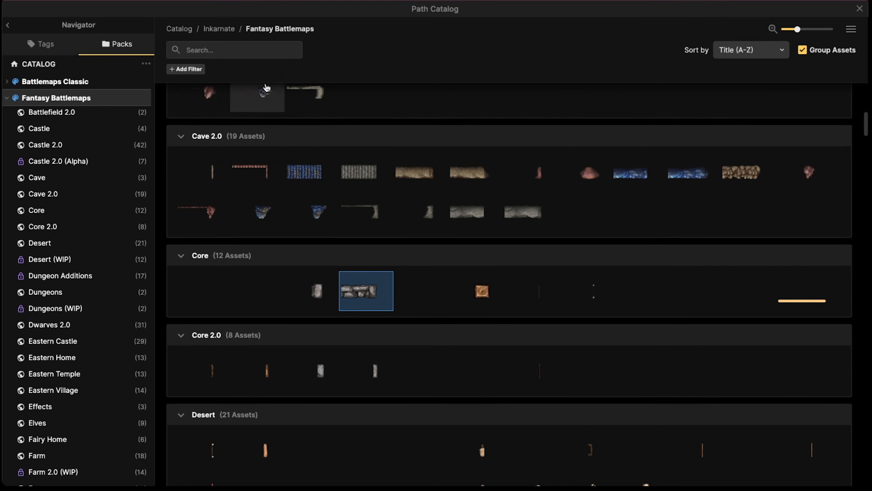
click(237, 48)
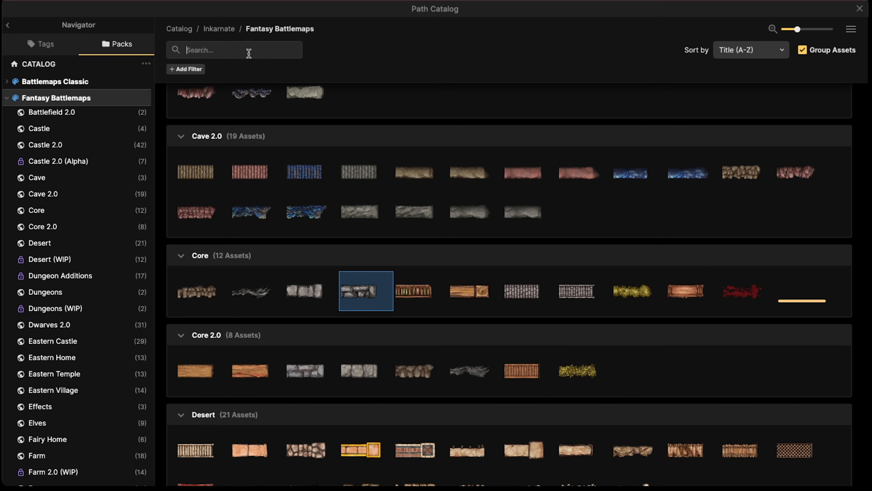
text(wood wall)
key(Return)
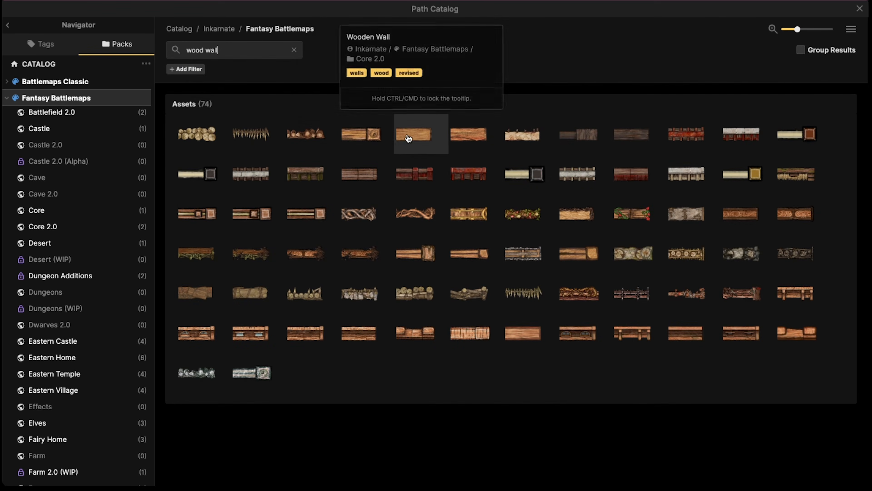
click(851, 30)
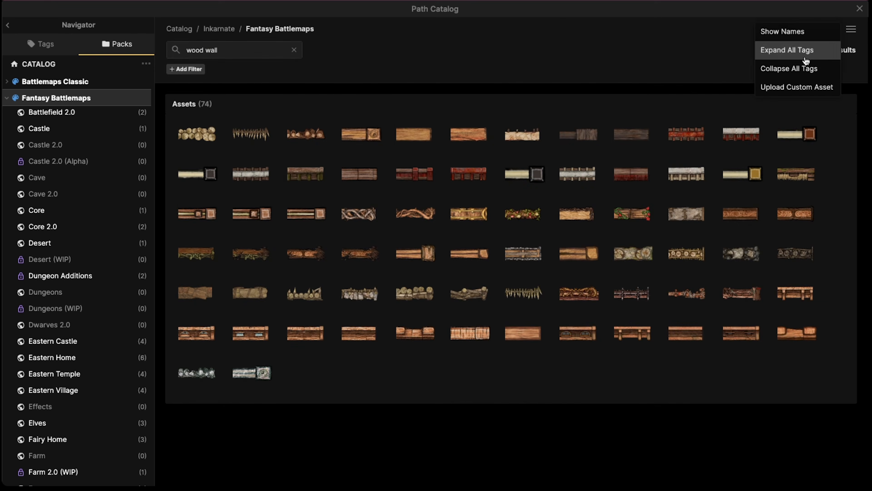
click(794, 35)
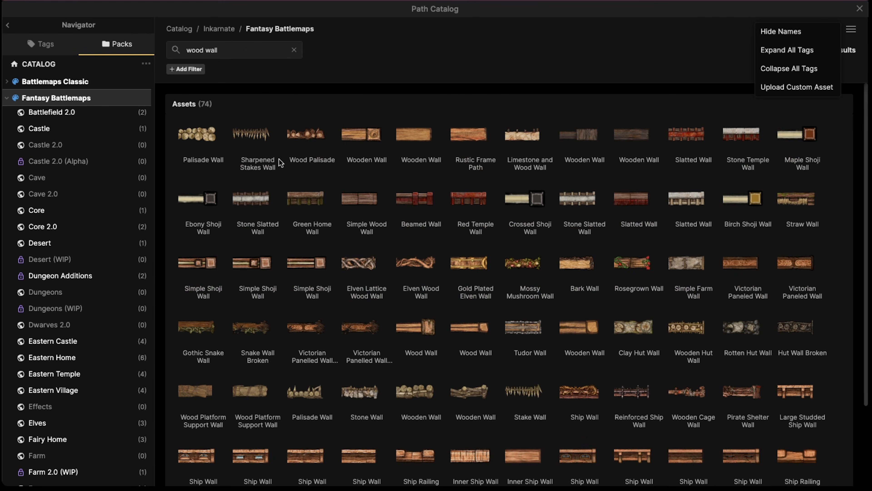
scroll(730, 141, down, 3)
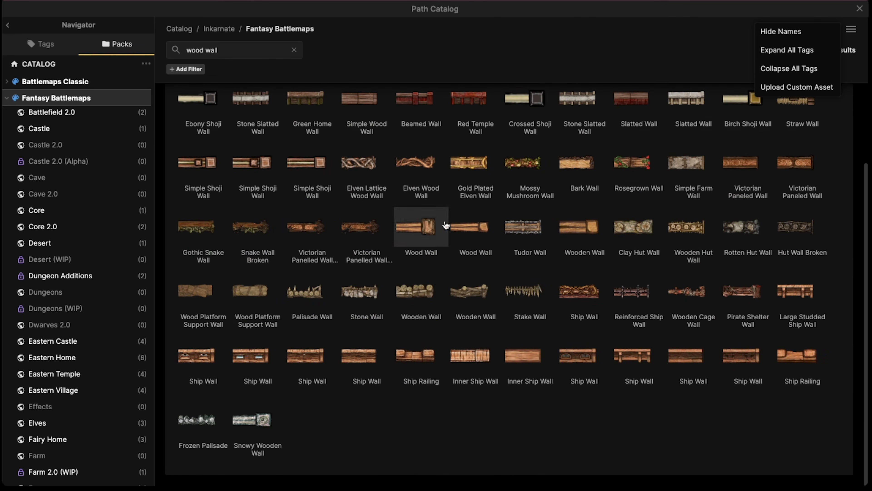
scroll(418, 271, up, 3)
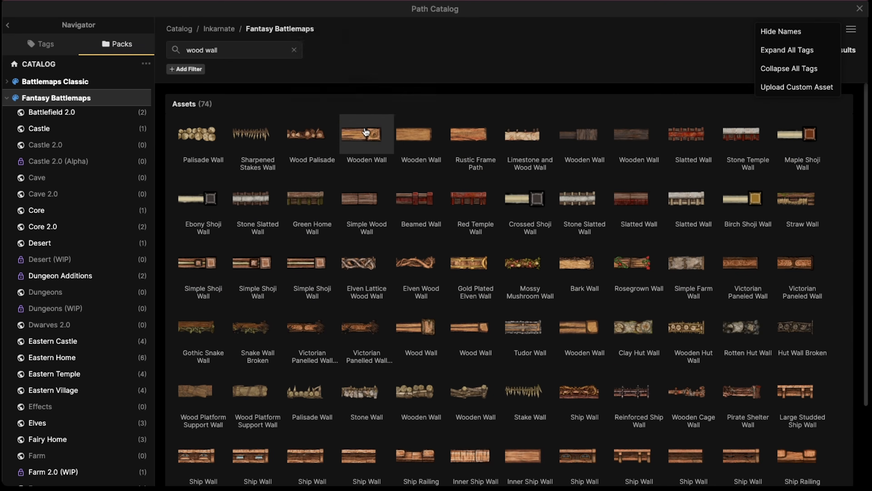
click(405, 143)
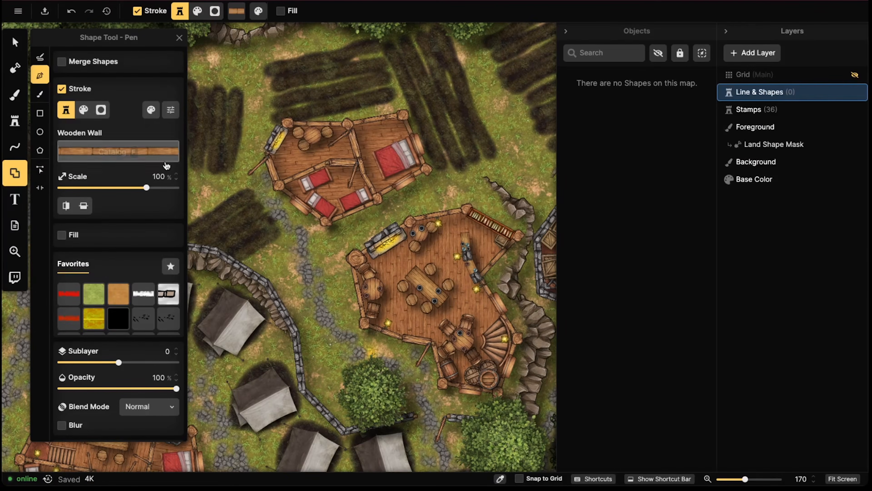
Set the scale of the Wooden Wall stroke to 56%
click(274, 148)
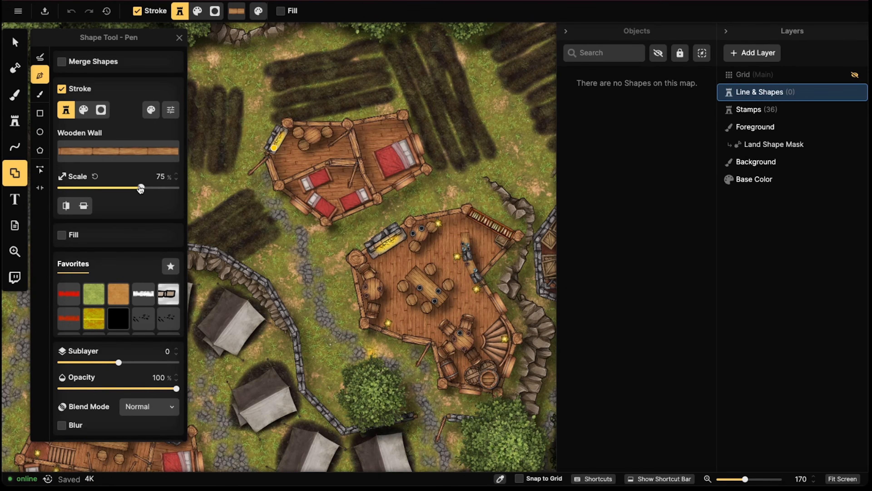
scroll(335, 179, up, 5)
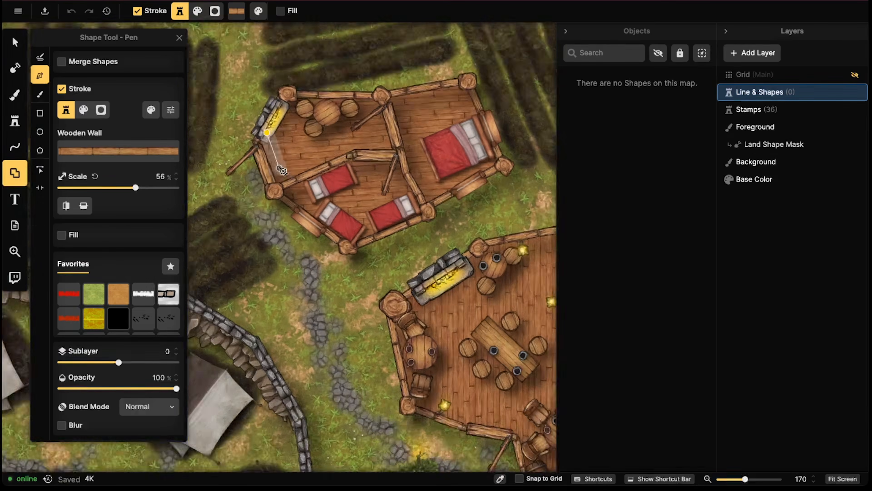
key(Escape)
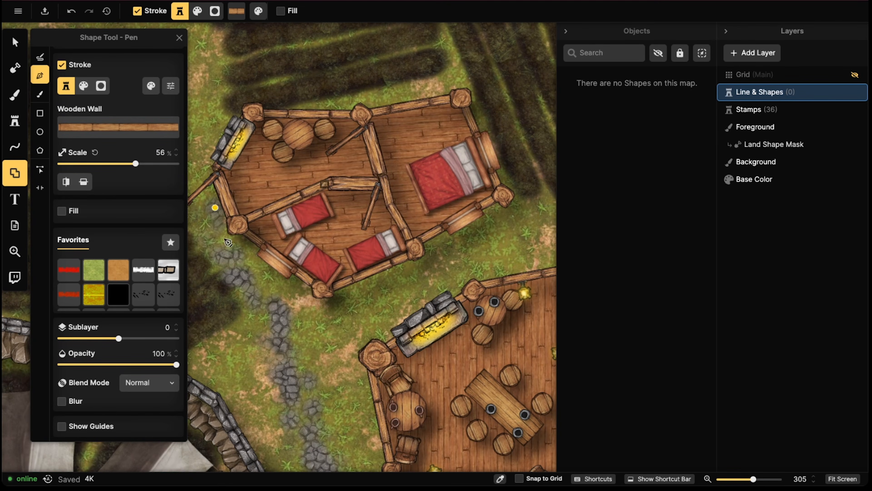
Examine the old wooden walls and corner posts of the northern house and the neighbouring inn
scroll(464, 224, down, 4)
middle_drag(534, 256, 346, 132)
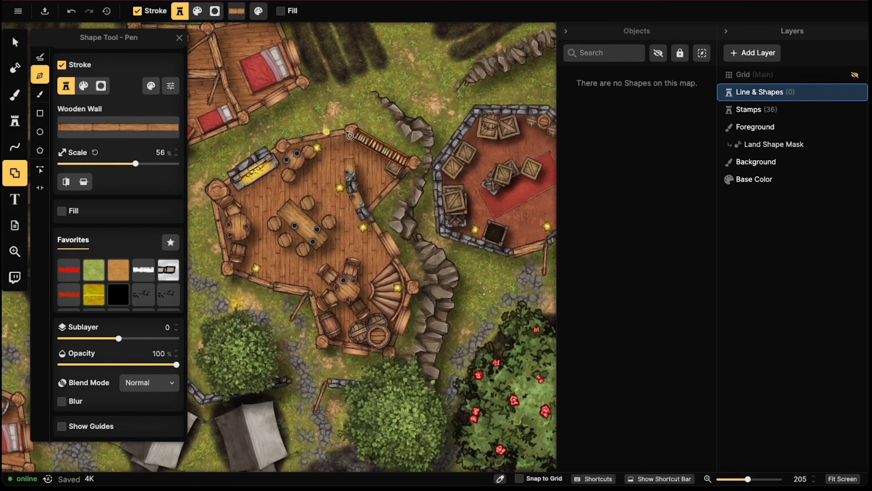
middle_drag(380, 233, 384, 233)
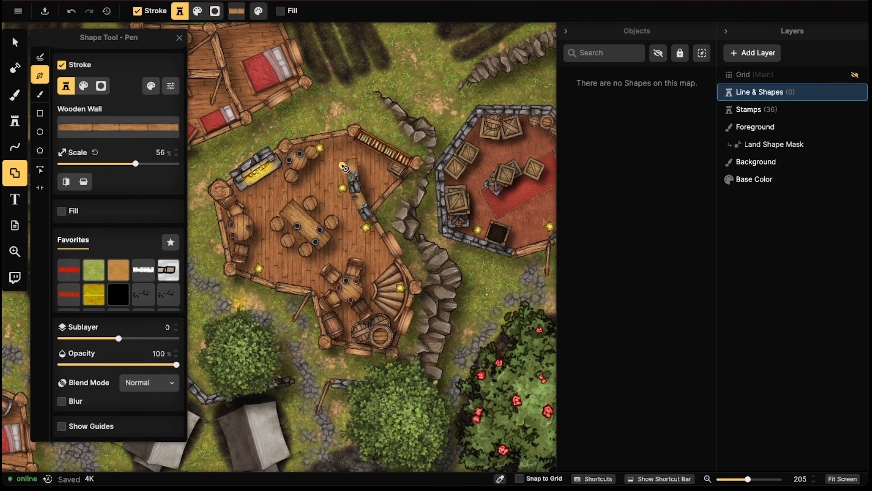
scroll(343, 166, down, 3)
middle_drag(308, 162, 379, 193)
scroll(323, 119, up, 4)
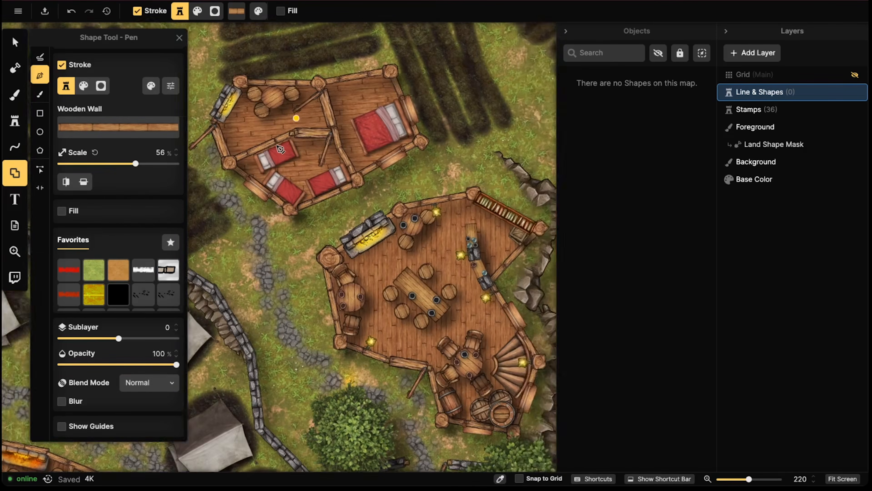
middle_drag(277, 146, 313, 146)
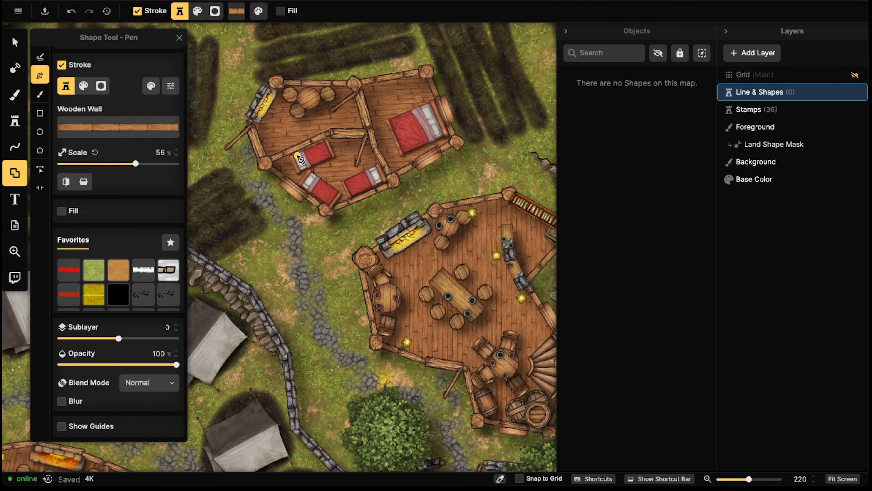
scroll(298, 156, down, 3)
middle_drag(307, 153, 305, 189)
scroll(281, 156, up, 5)
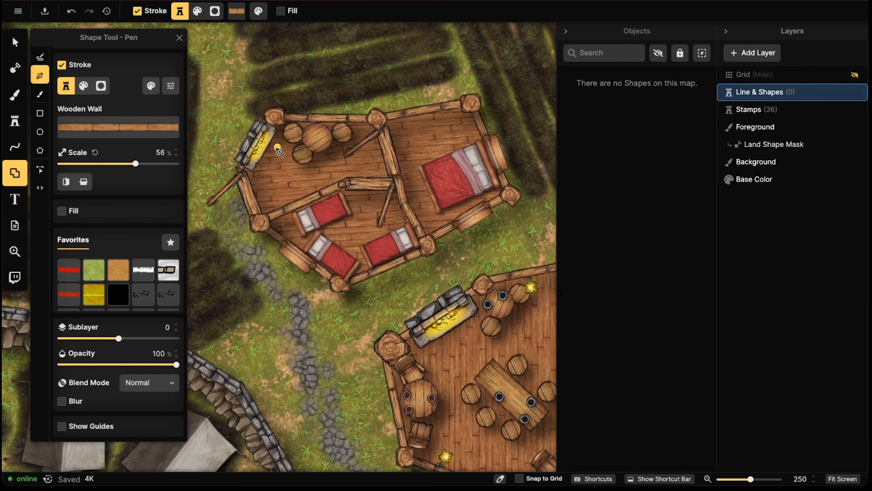
Trace the northern house's outer walls corner by corner as a closed Wooden Wall shape and add it to the map
click(243, 178)
click(260, 223)
click(341, 285)
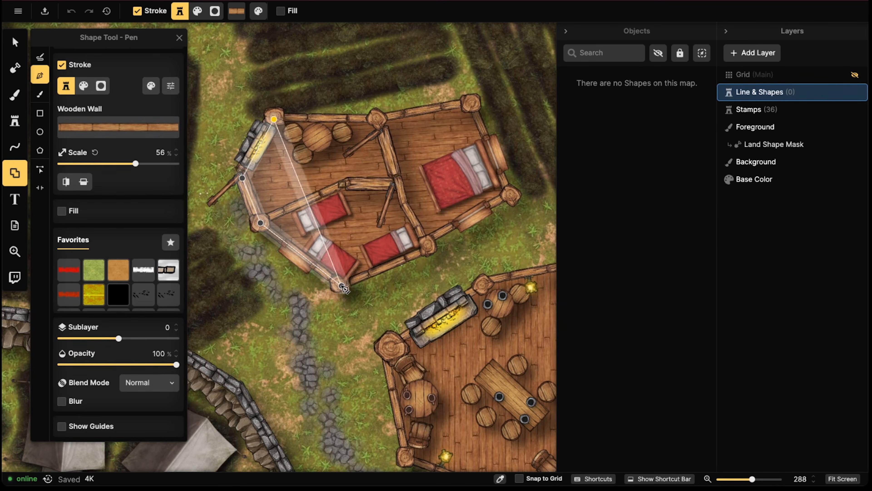
click(429, 248)
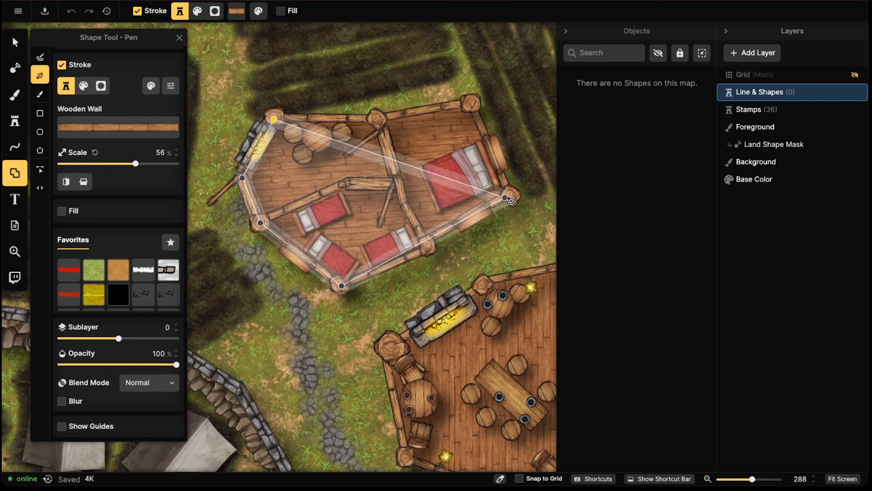
click(509, 197)
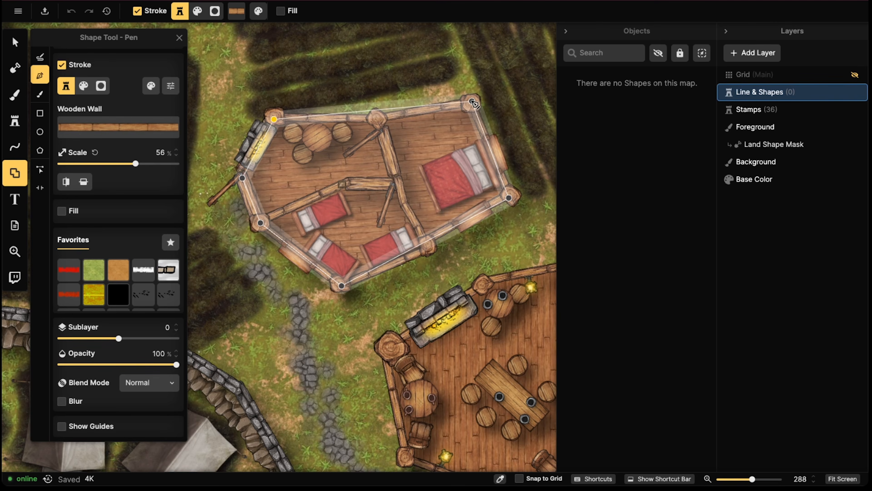
click(473, 102)
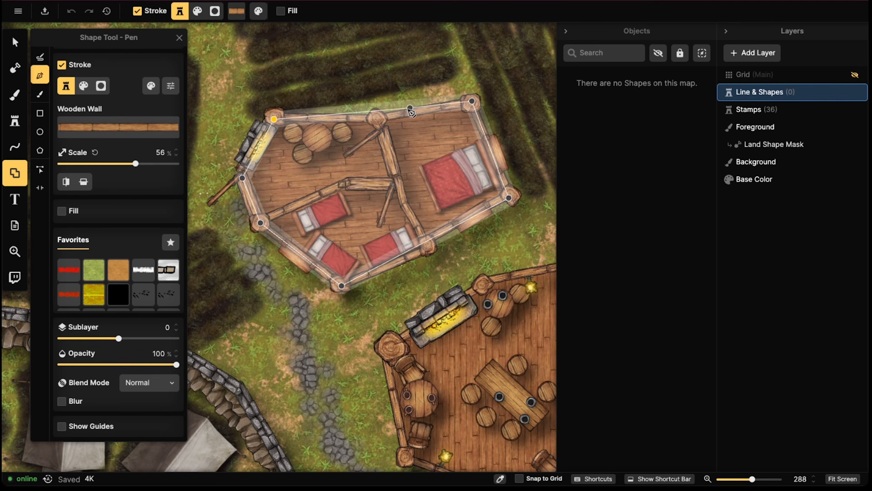
double_click(376, 119)
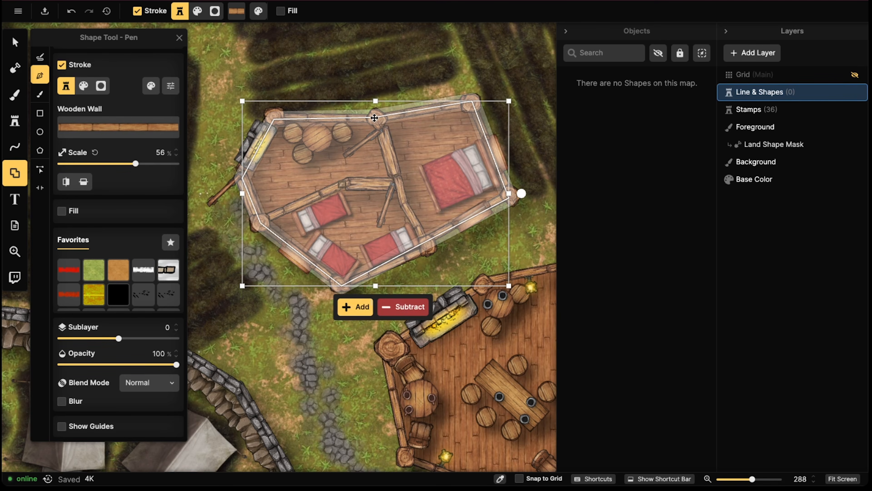
click(356, 306)
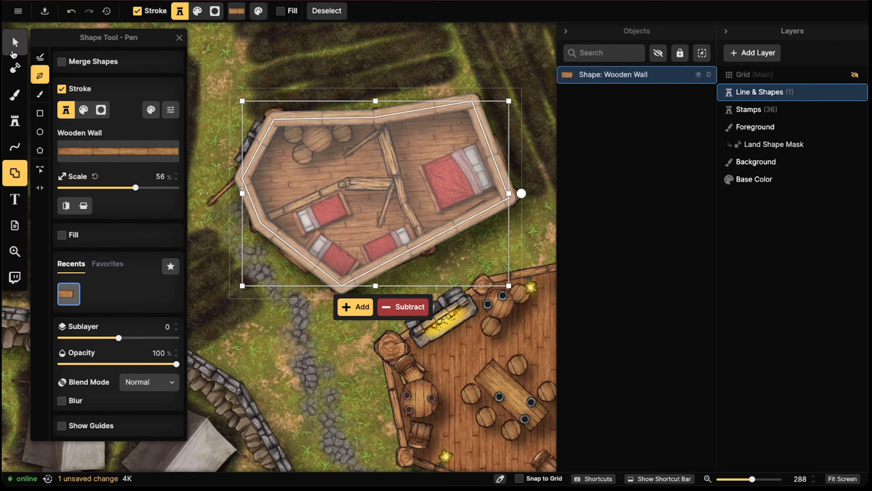
Reduce the new house wall's stroke scale to 42% and save this Wooden Wall style to the favorites
click(15, 42)
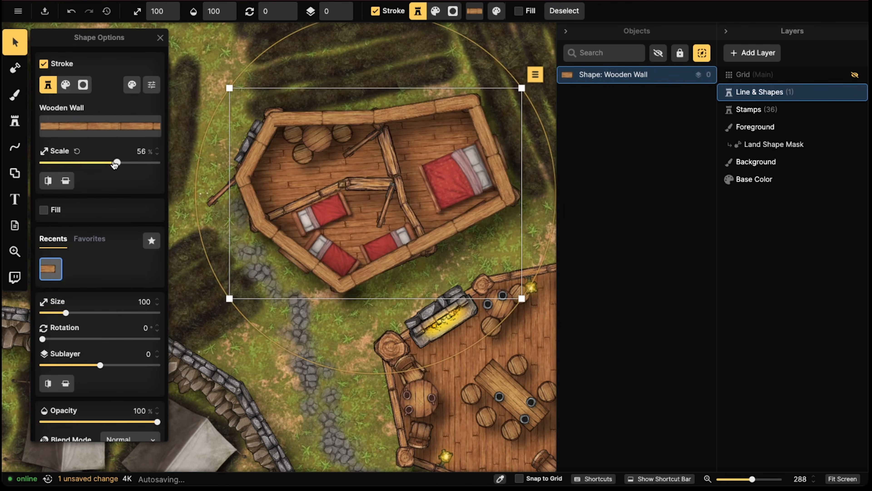
drag(115, 164, 111, 163)
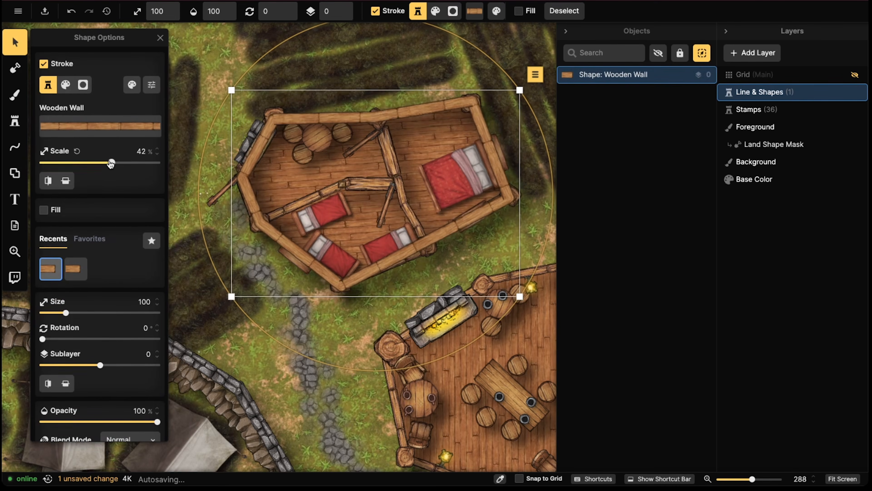
scroll(339, 176, down, 2)
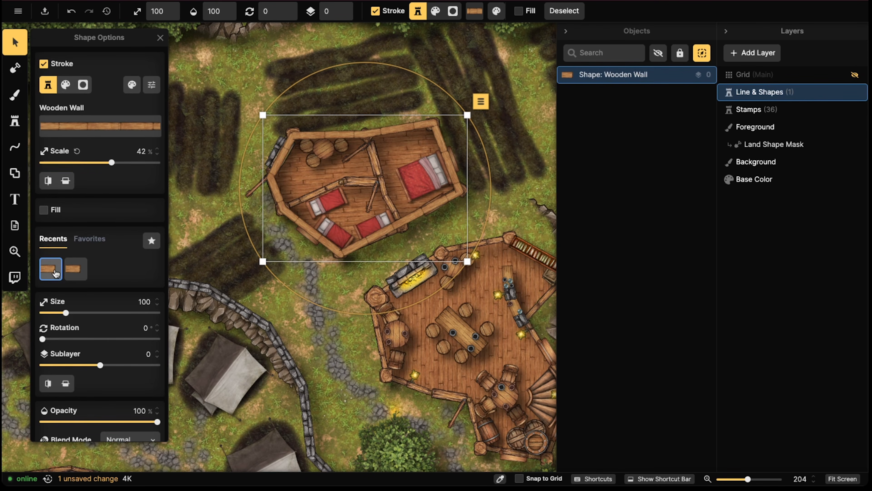
click(152, 240)
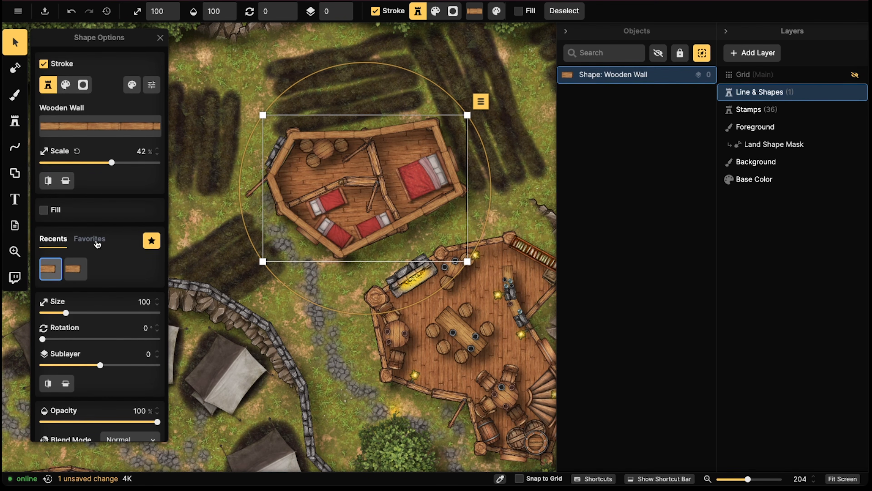
click(98, 242)
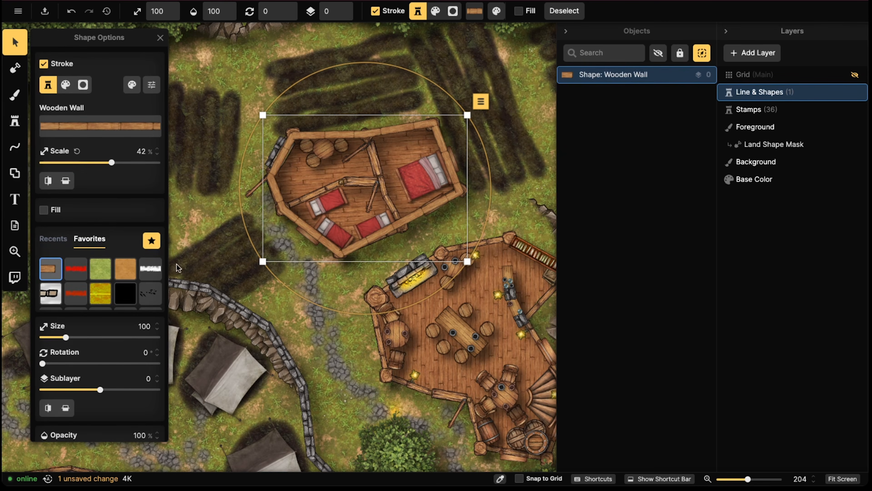
scroll(432, 322, down, 2)
click(346, 272)
Trace the inn's outer walls corner by corner as a closed Wooden Wall shape and add it to the map
scroll(401, 240, down, 2)
right_drag(401, 240, 253, 118)
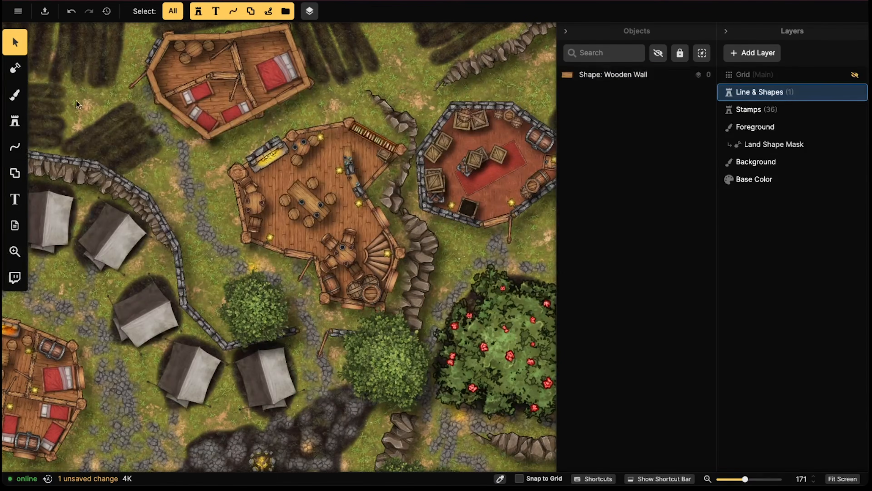
click(14, 173)
scroll(261, 172, up, 2)
click(227, 170)
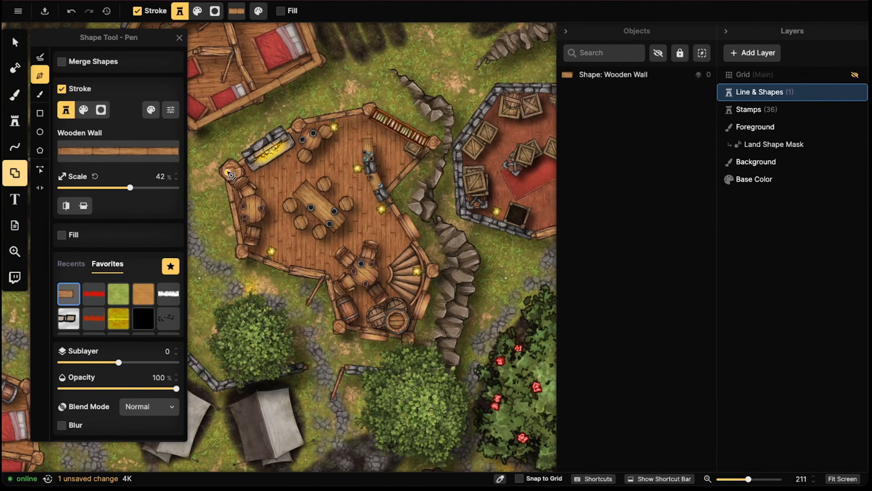
click(242, 253)
click(328, 276)
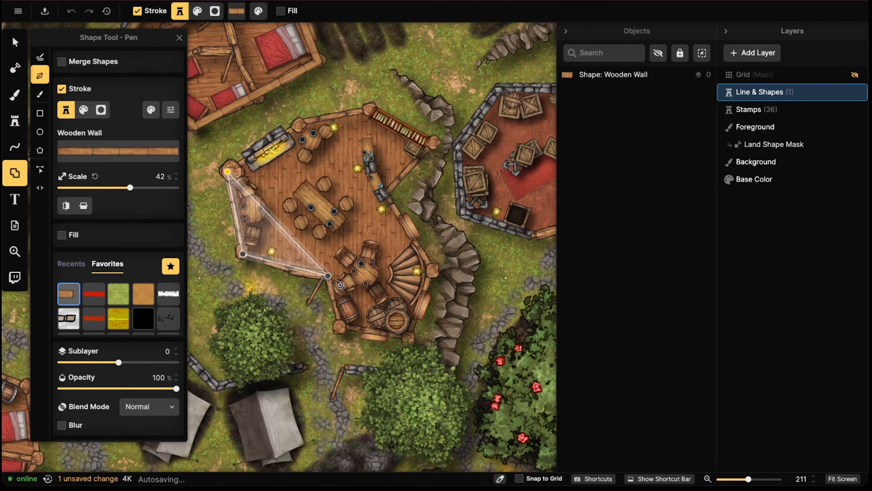
click(339, 324)
click(411, 338)
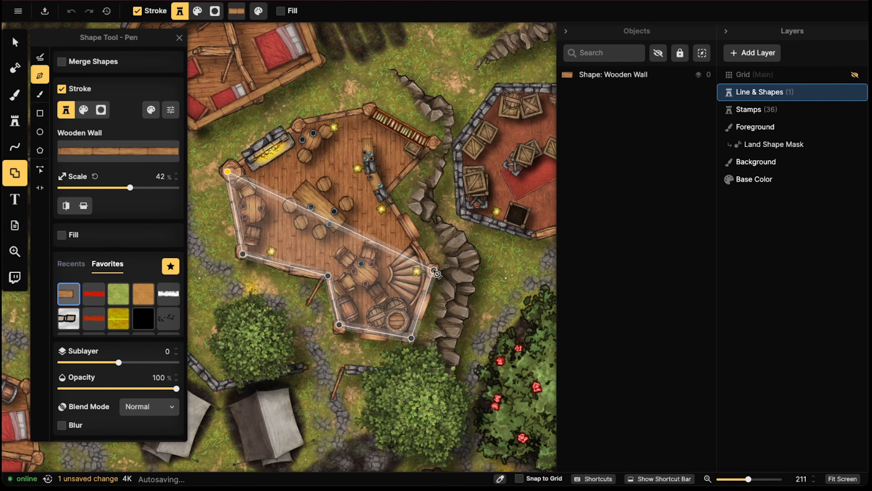
click(433, 271)
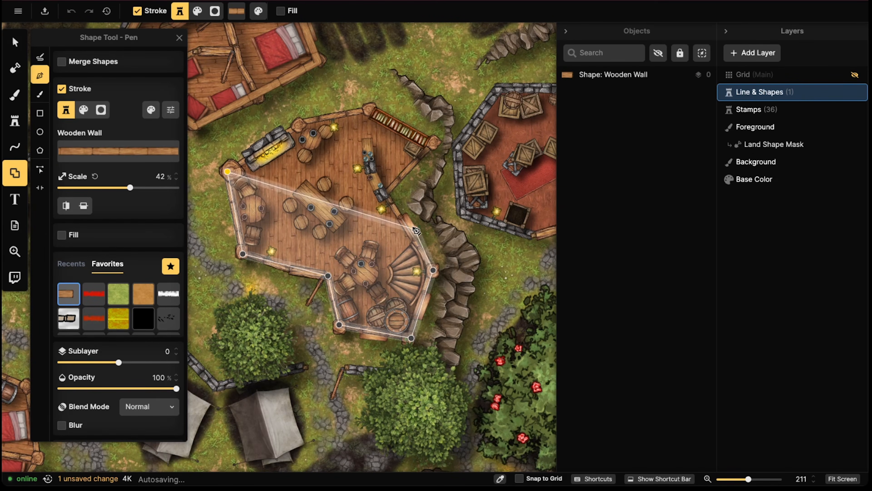
click(387, 196)
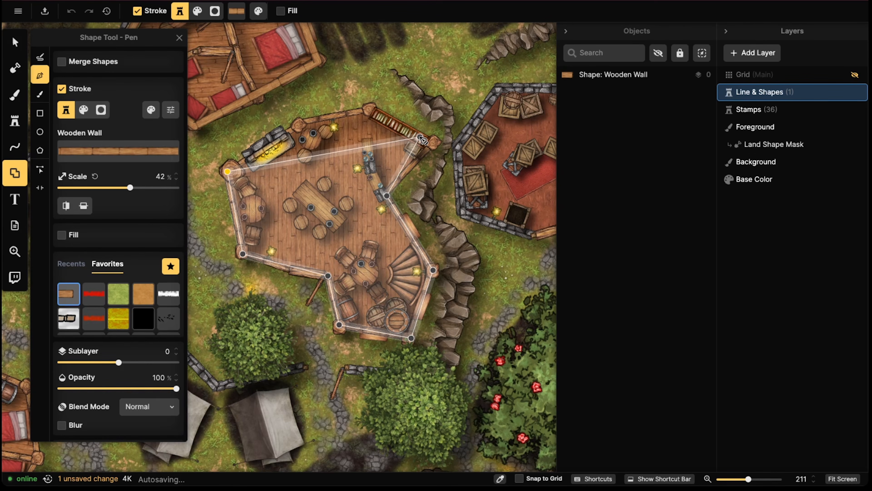
click(419, 137)
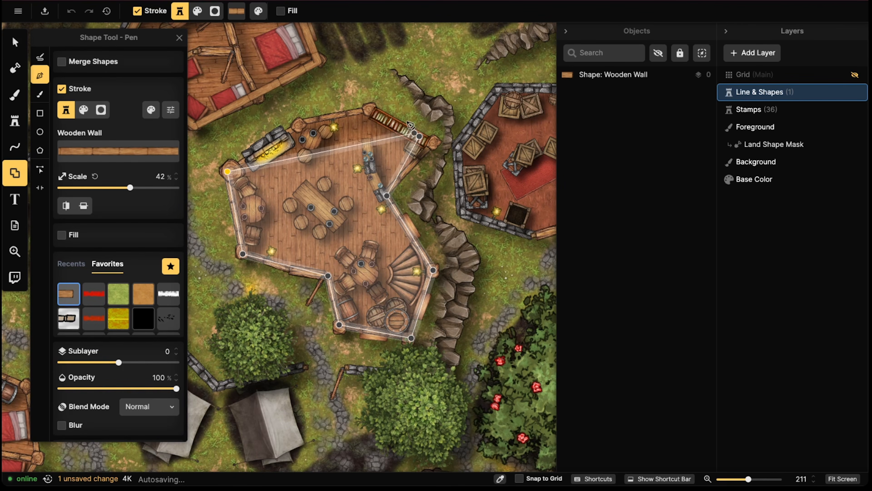
click(374, 103)
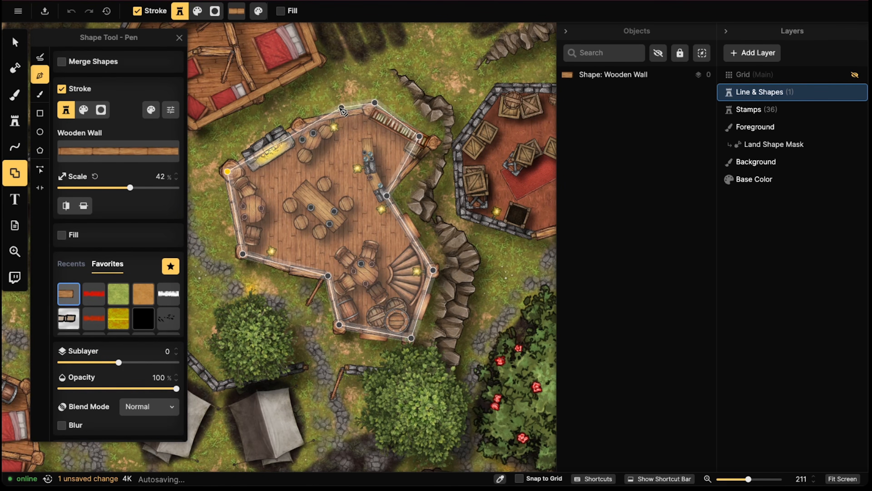
double_click(301, 121)
click(316, 359)
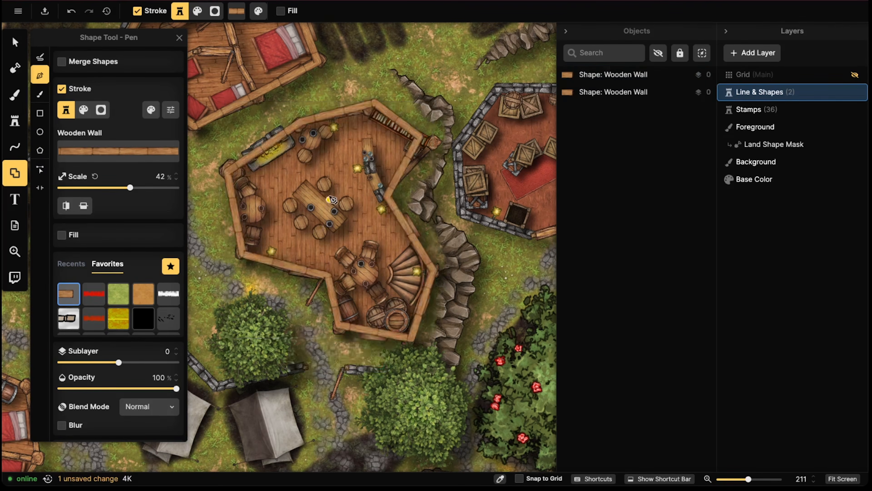
Outline the large multi-room bunkhouse west of the tents with a closed Wooden Wall shape and add it
scroll(327, 85, down, 5)
scroll(304, 75, up, 2)
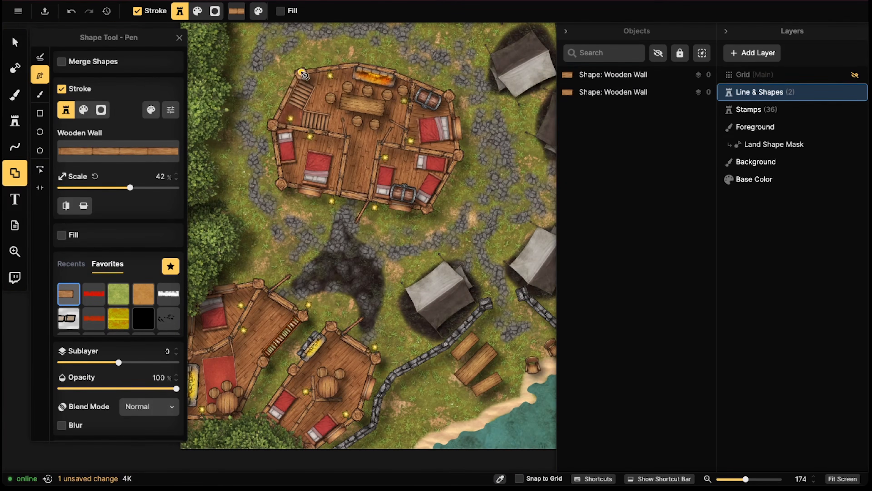
click(274, 124)
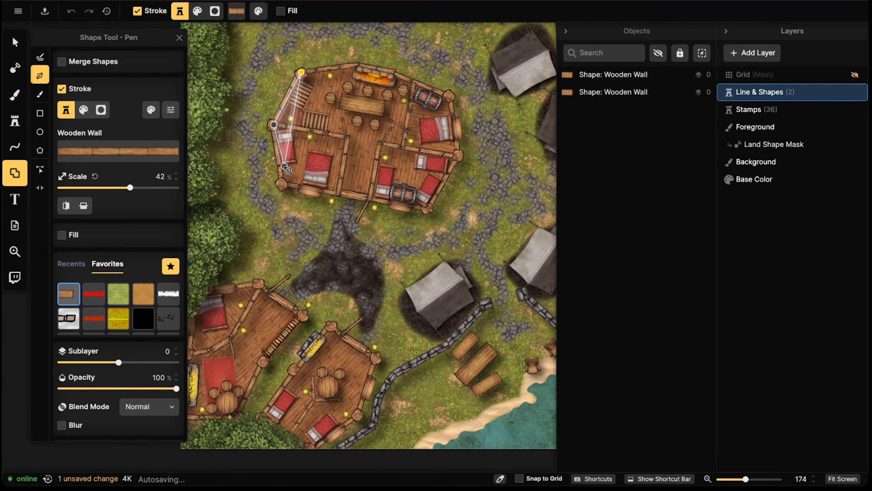
click(284, 184)
click(427, 207)
click(460, 154)
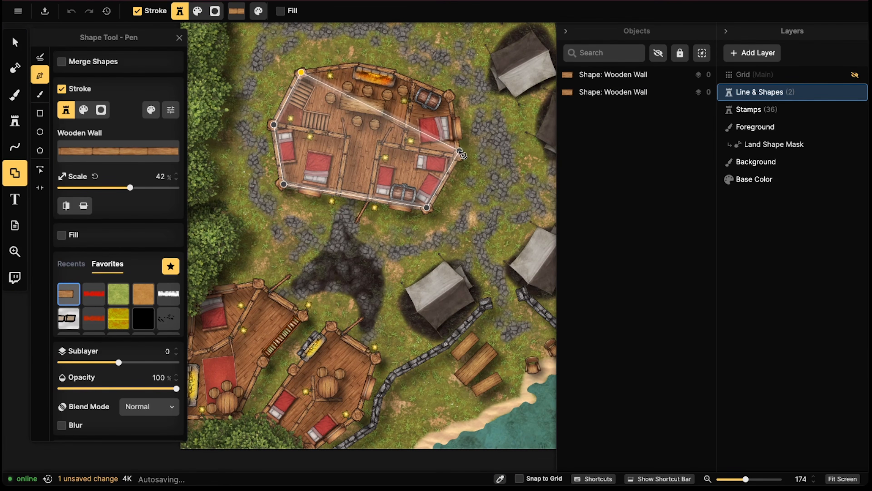
click(458, 121)
click(449, 93)
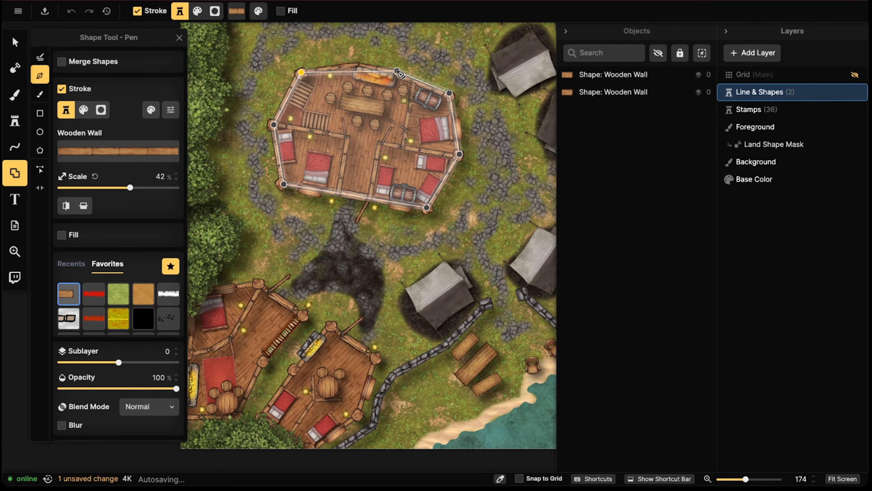
click(396, 71)
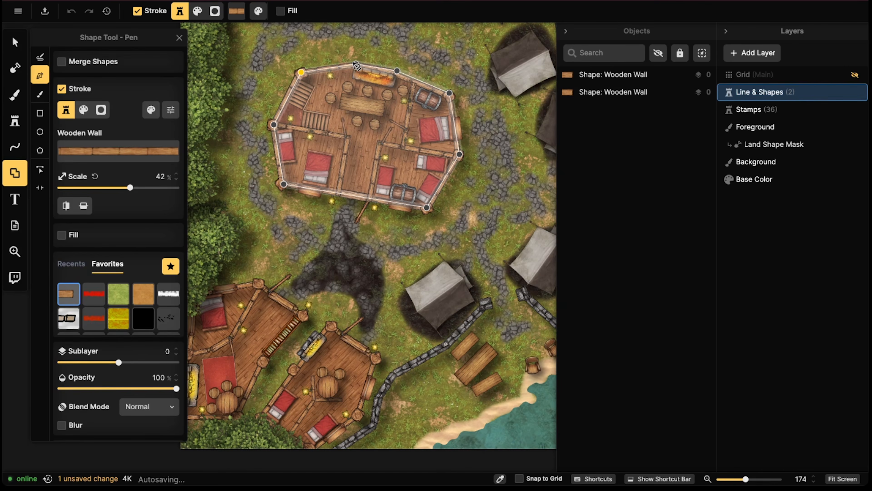
double_click(356, 65)
Trace the outer walls of the house in the map's southwest corner as a Wooden Wall shape and add it
scroll(349, 214, down, 3)
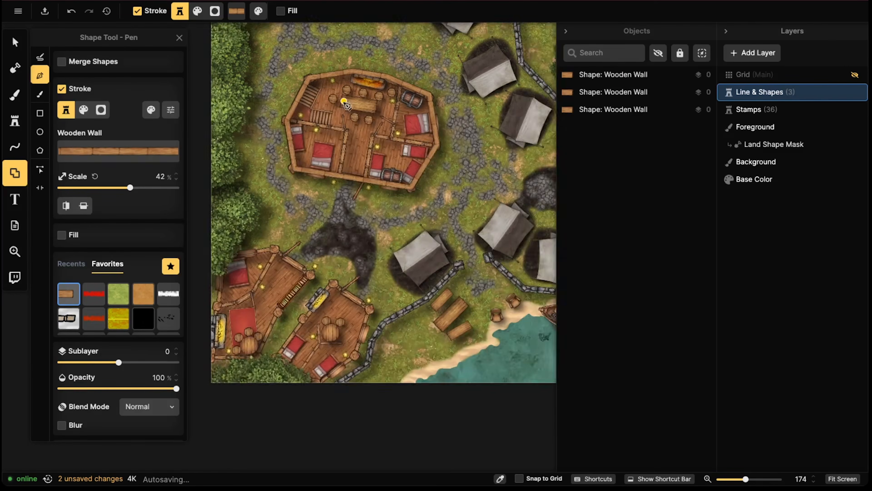
scroll(361, 143, up, 3)
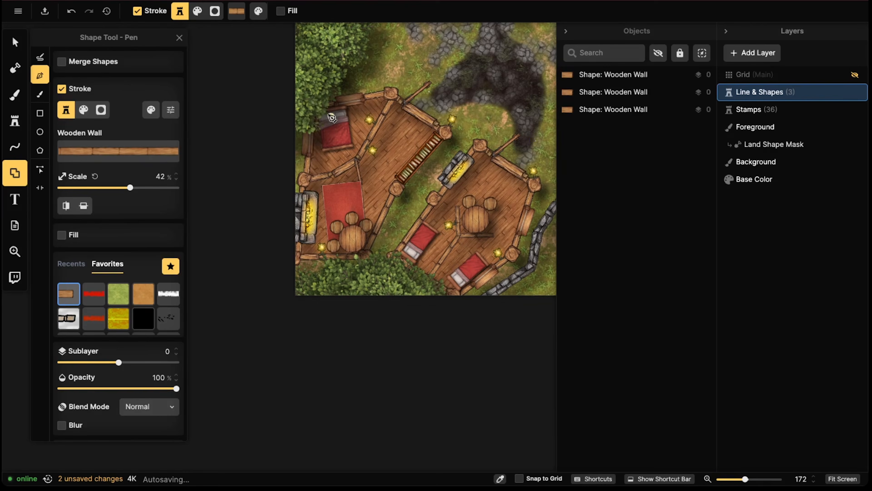
click(314, 100)
click(297, 259)
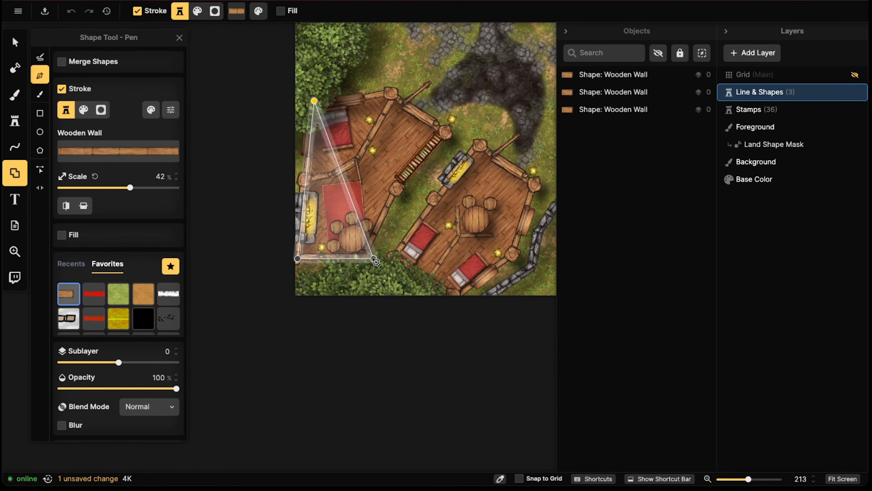
click(367, 258)
click(397, 188)
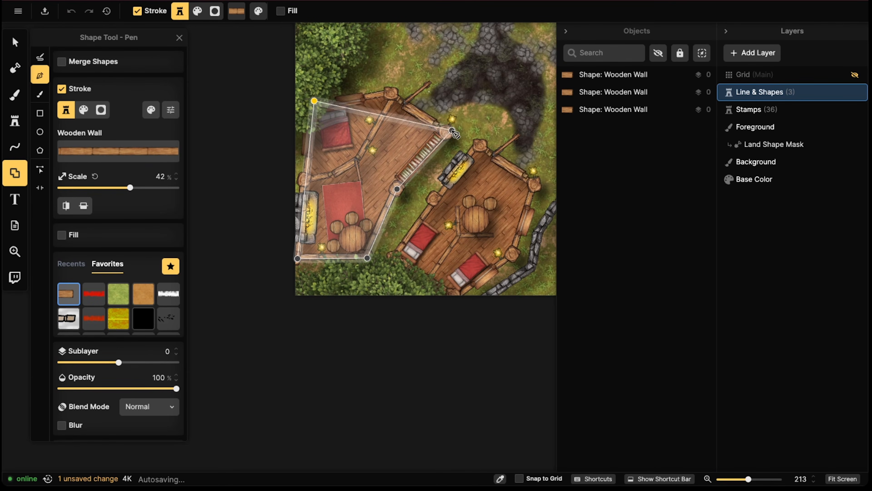
click(452, 131)
double_click(394, 90)
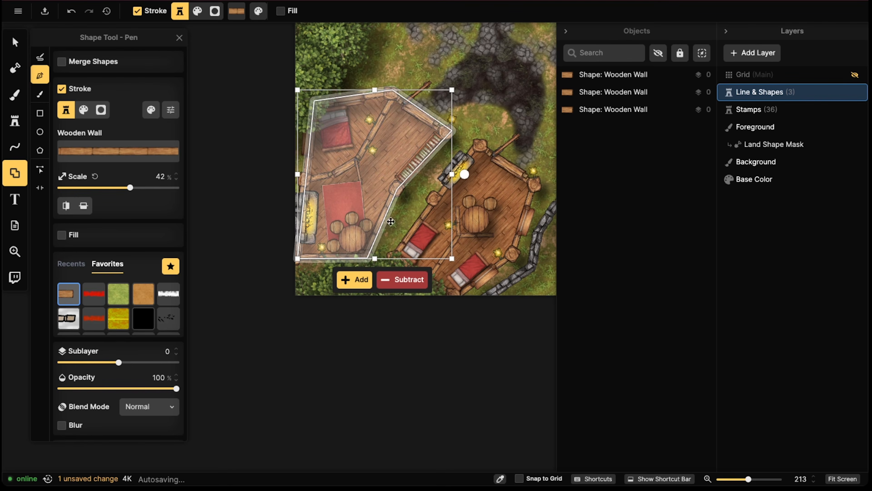
click(353, 280)
Add a closed Wooden Wall shape around the smaller two-bed house just east of the southwest corner house
scroll(410, 101, down, 3)
scroll(410, 101, right, 3)
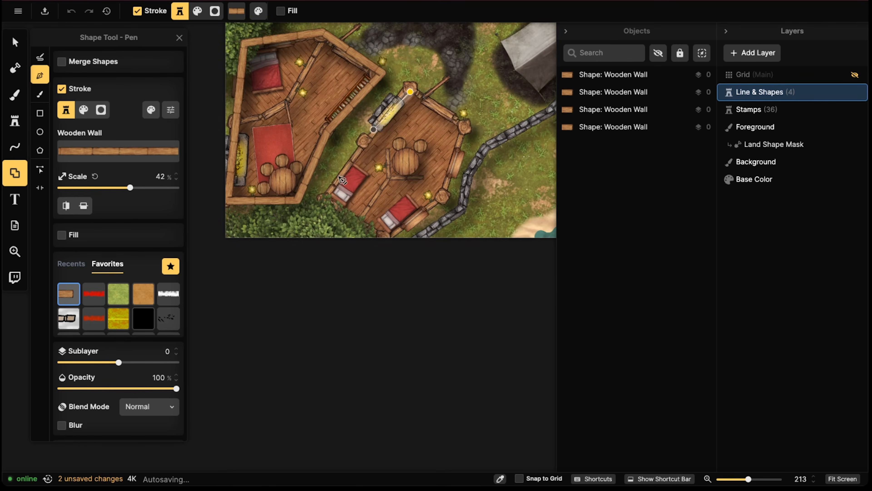
click(324, 198)
click(384, 238)
click(438, 213)
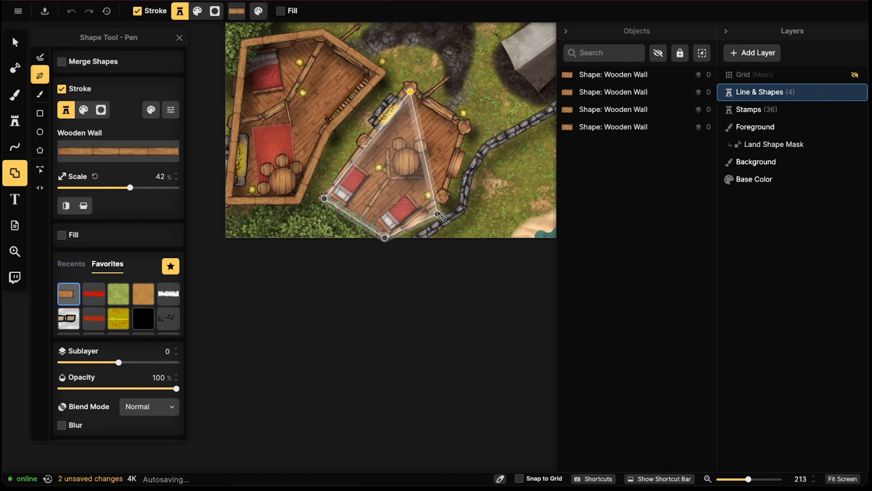
click(442, 197)
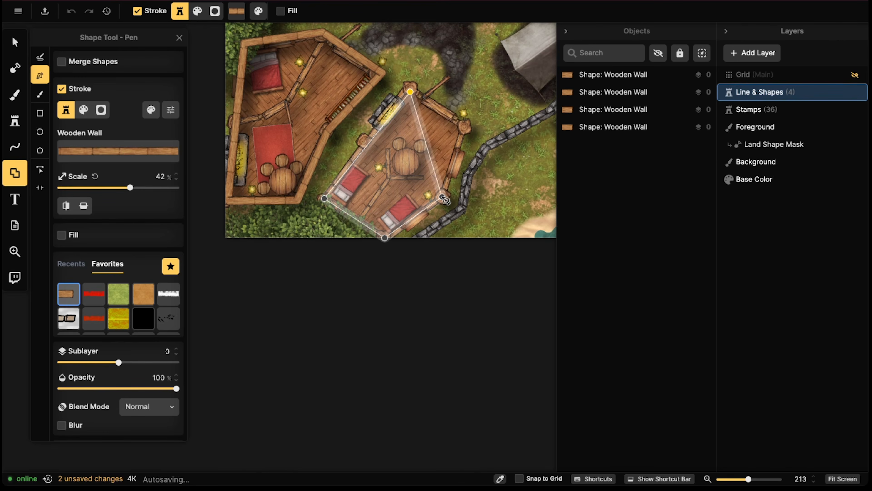
double_click(465, 127)
click(379, 254)
Look over the map's buildings for remaining old walls, including the stone-walled storehouse east of the inn
scroll(414, 148, down, 10)
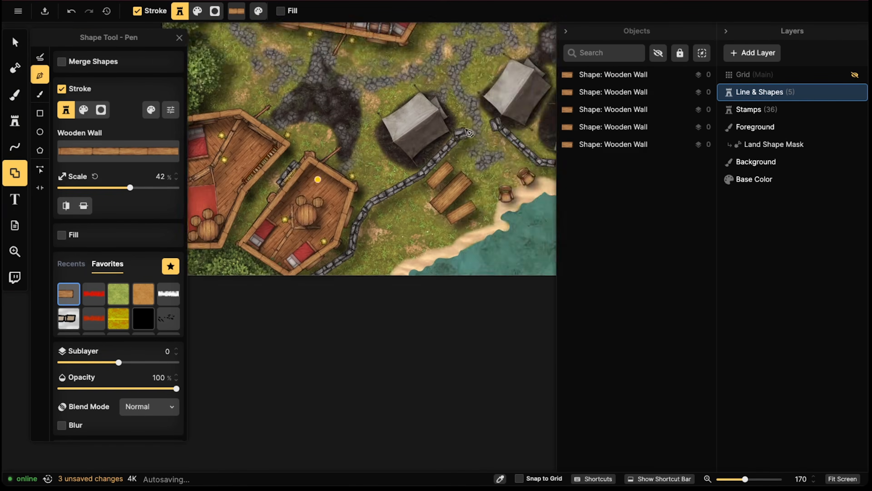
scroll(413, 148, up, 10)
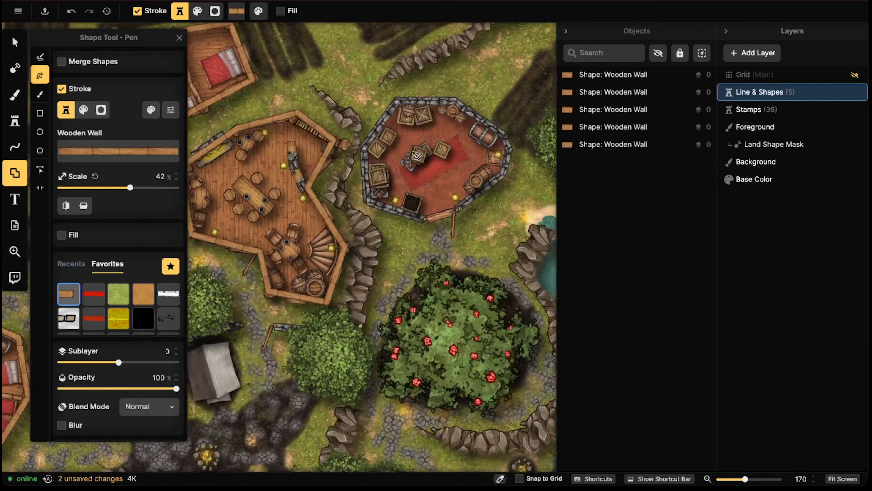
scroll(399, 151, down, 10)
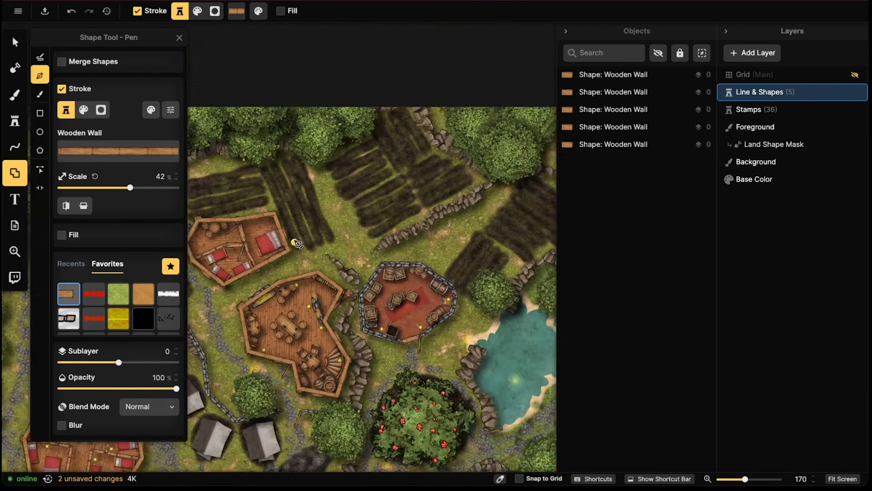
scroll(344, 142, up, 5)
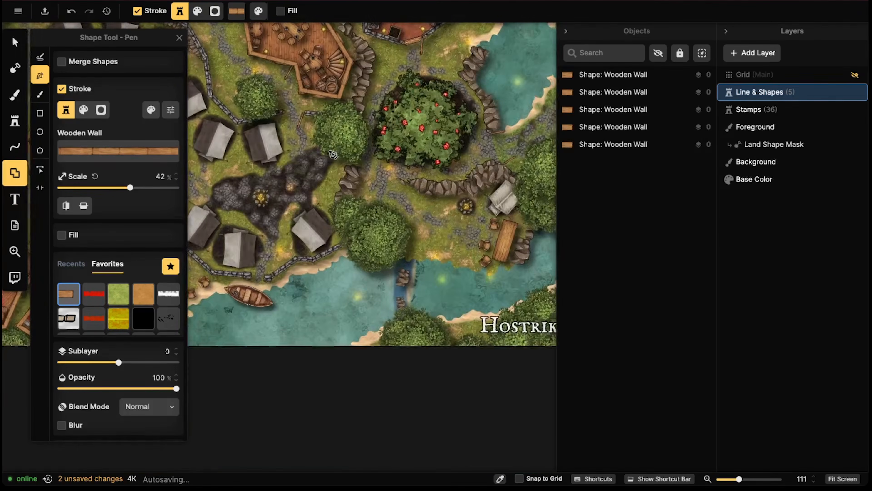
scroll(424, 192, up, 5)
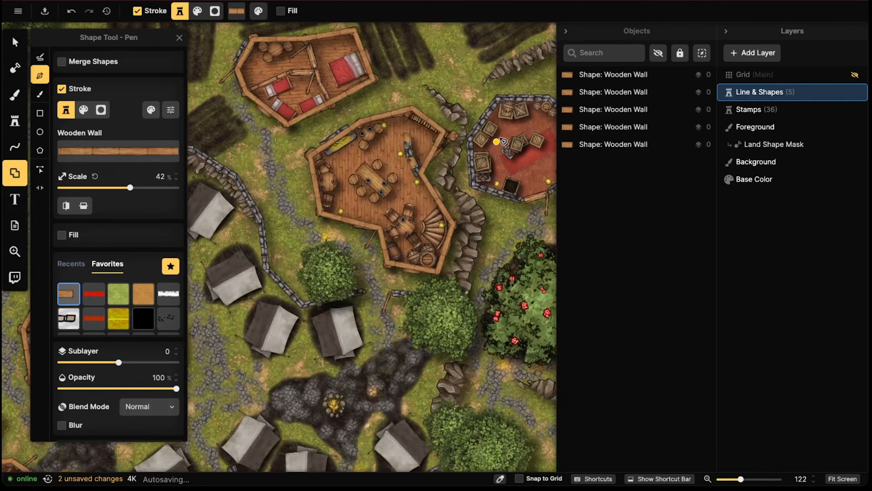
scroll(405, 154, right, 4)
scroll(384, 138, up, 4)
Search the path catalog for stone, set the shape stroke to the grey Core 2.0 Stone Wall and add it to the favorites
click(117, 151)
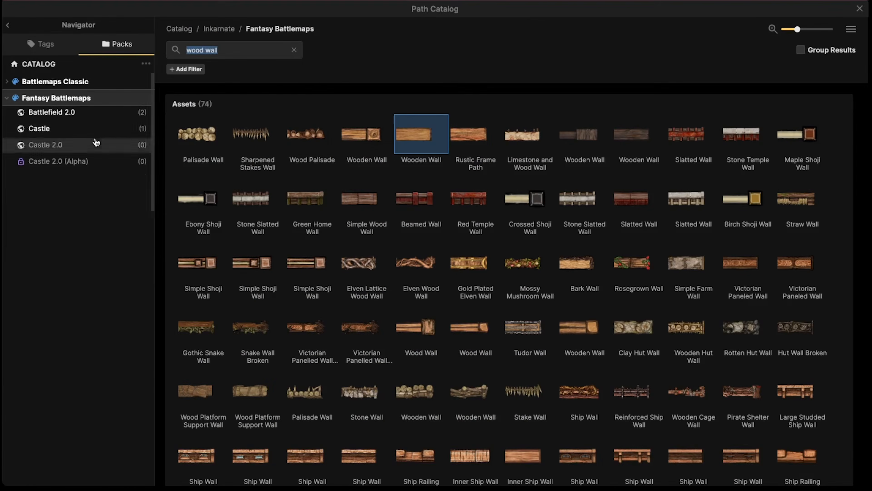
text(stone)
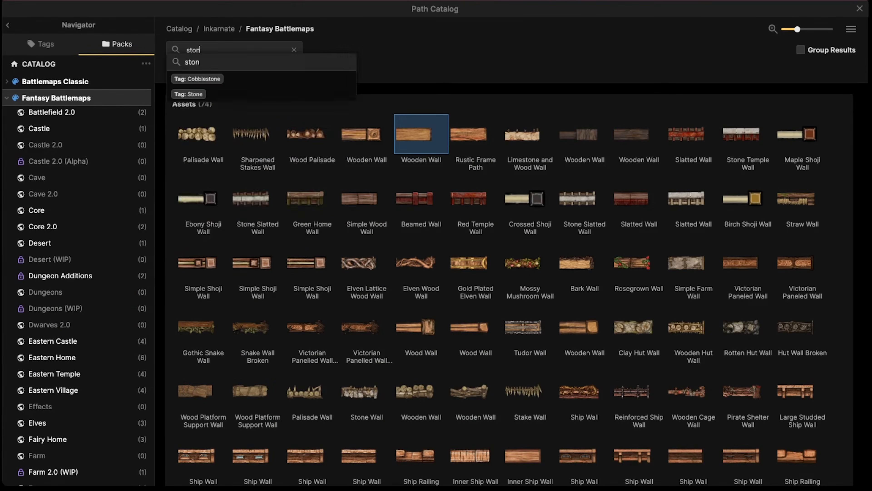
scroll(275, 103, down, 1)
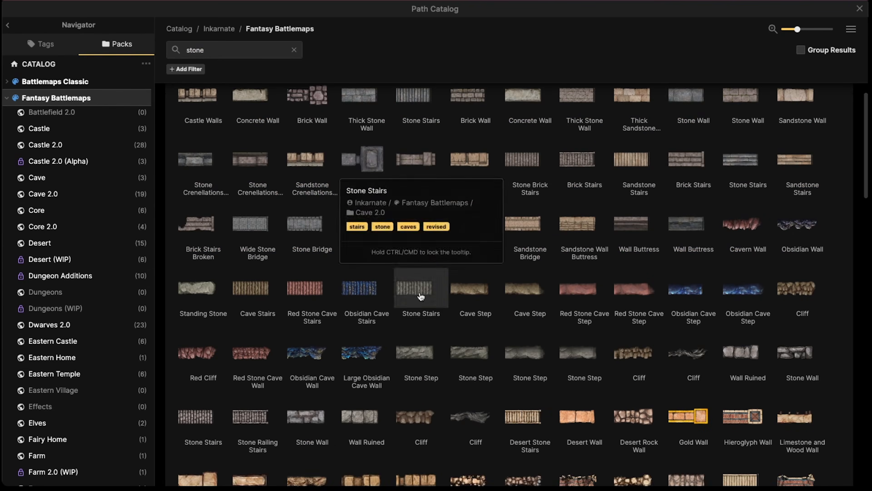
scroll(419, 292, down, 3)
scroll(419, 299, down, 5)
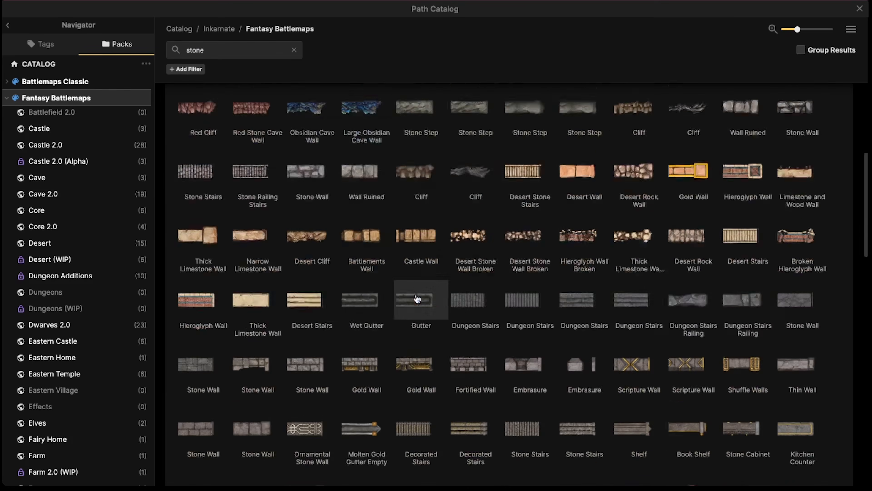
scroll(419, 299, up, 7)
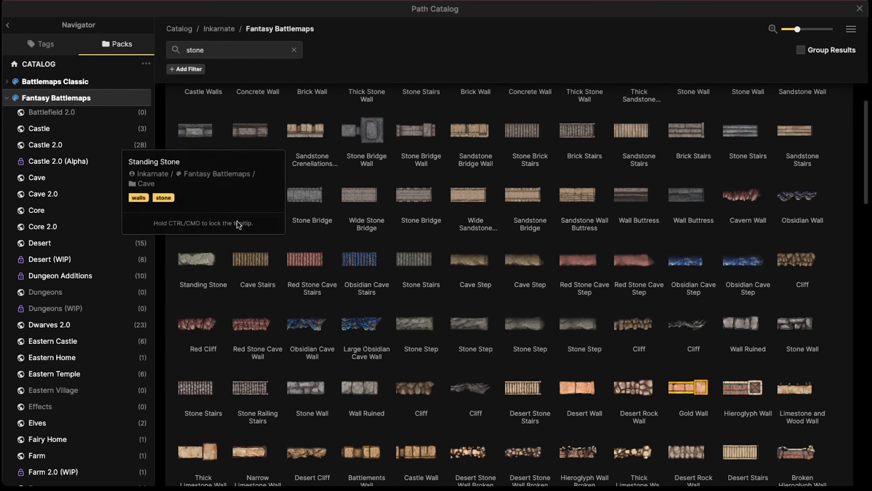
scroll(344, 160, up, 2)
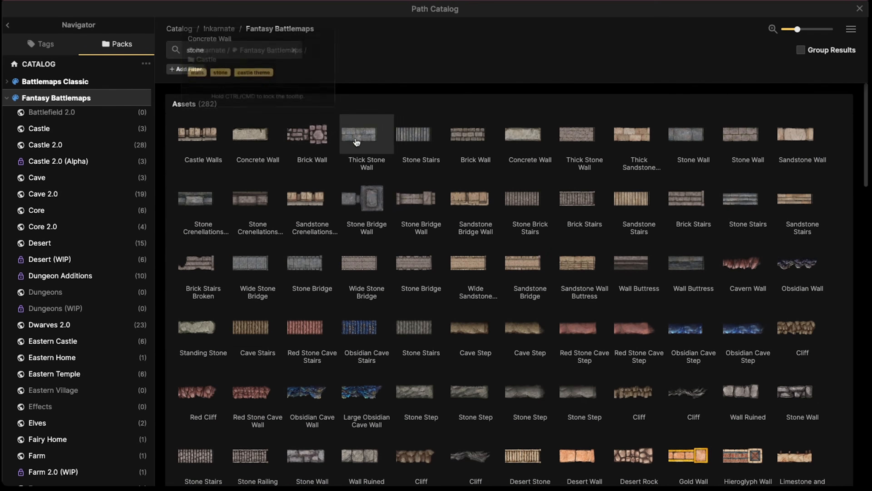
mouse_move(729, 136)
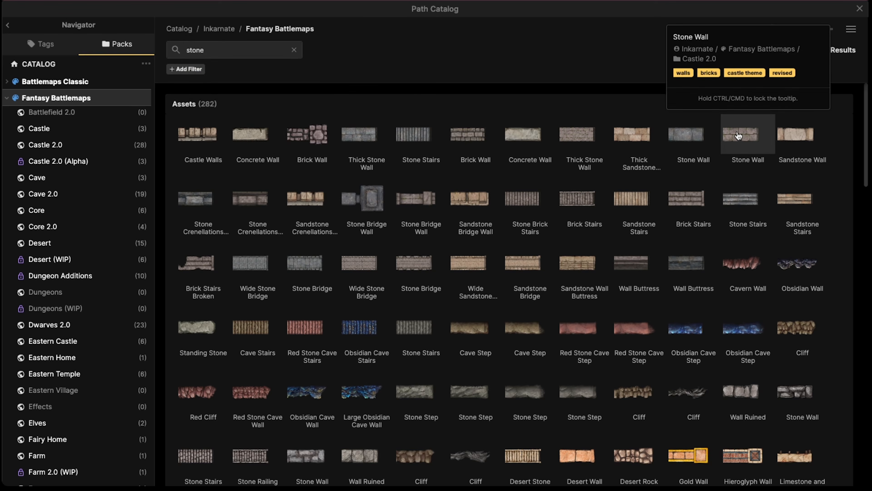
scroll(492, 220, down, 6)
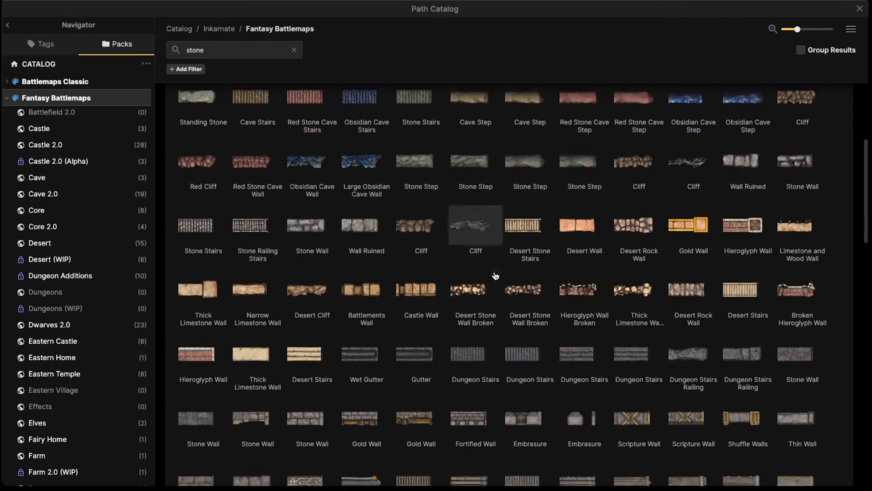
mouse_move(303, 229)
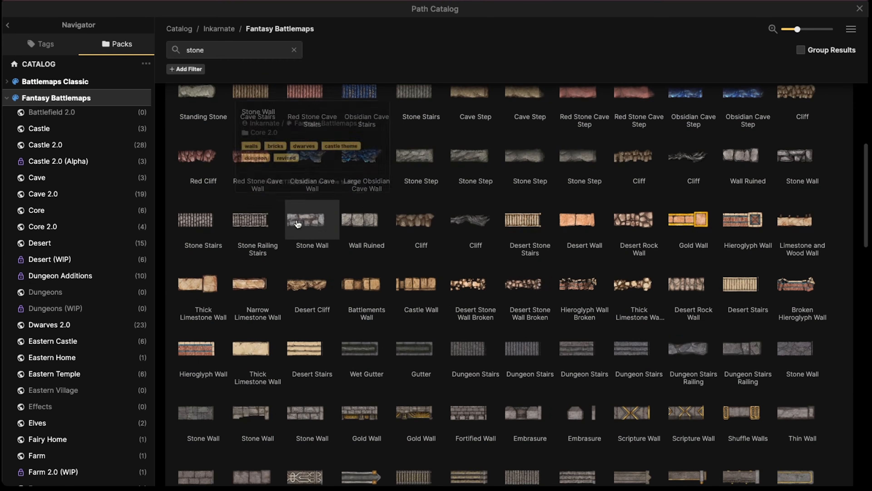
click(301, 223)
scroll(357, 195, up, 2)
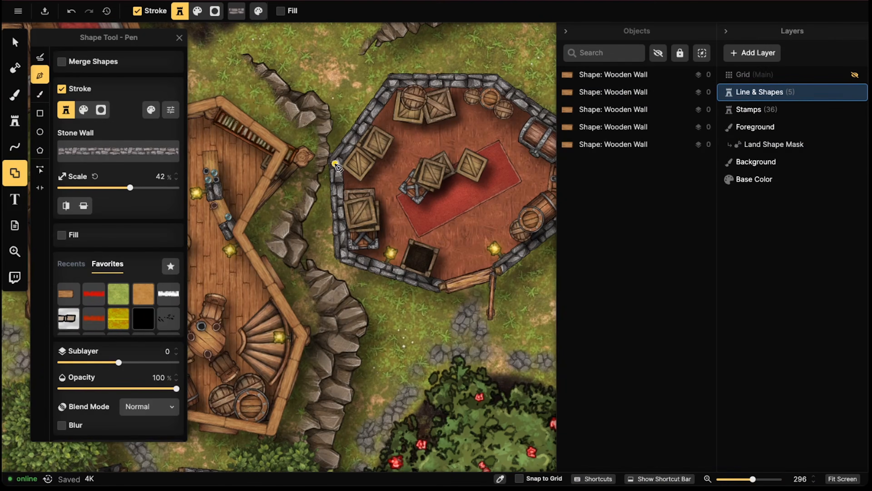
click(171, 265)
Trace the outer walls of the red-floored storehouse east of the inn as a closed Stone Wall shape and add it
scroll(266, 277, down, 3)
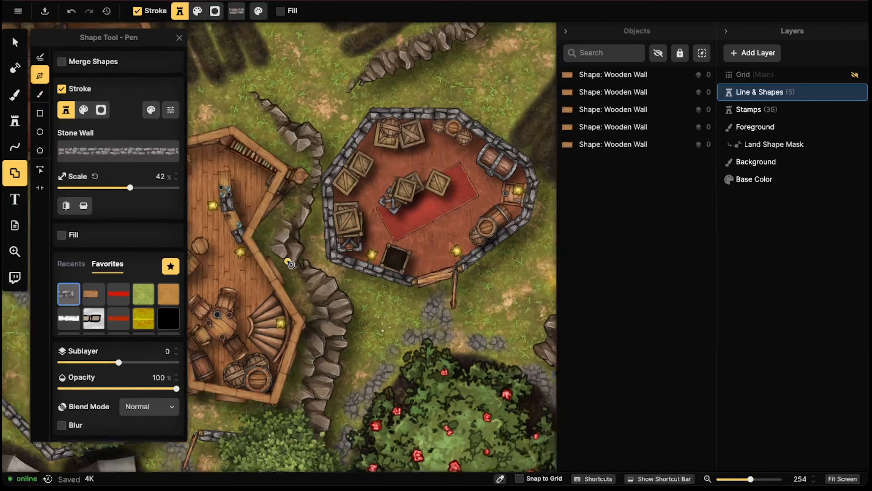
click(324, 183)
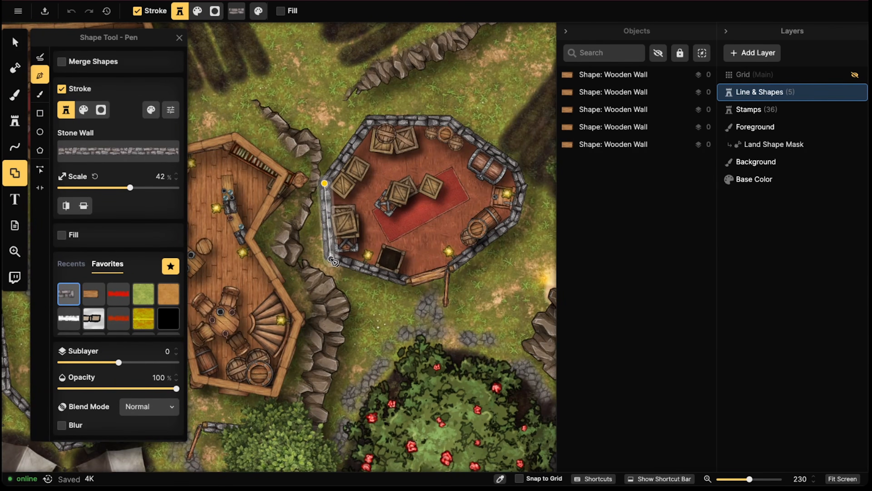
click(331, 258)
click(408, 281)
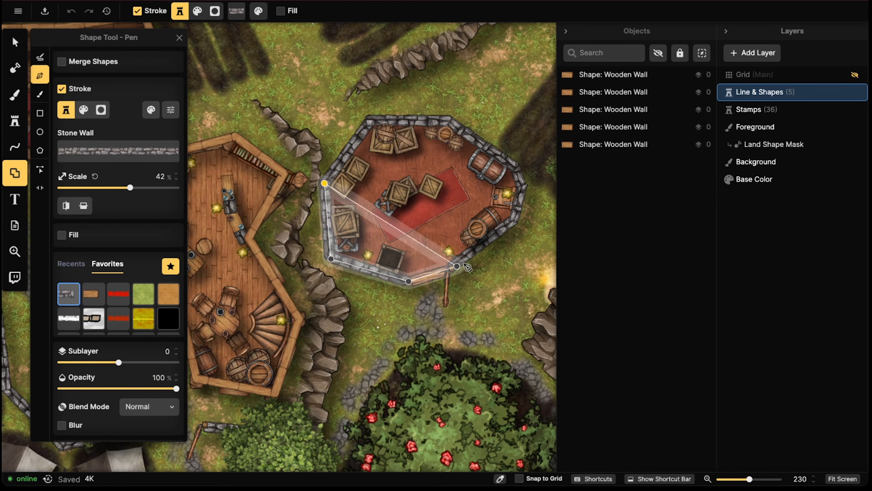
click(457, 266)
click(515, 218)
click(520, 184)
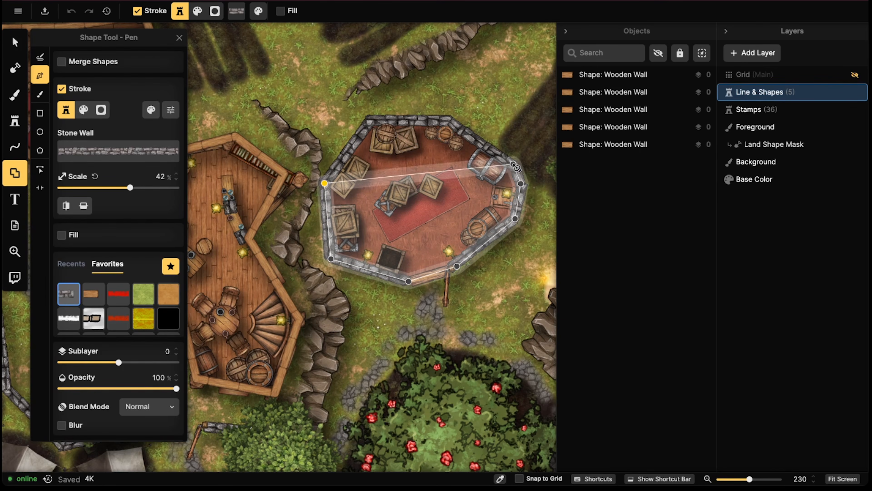
click(513, 164)
click(465, 133)
click(450, 123)
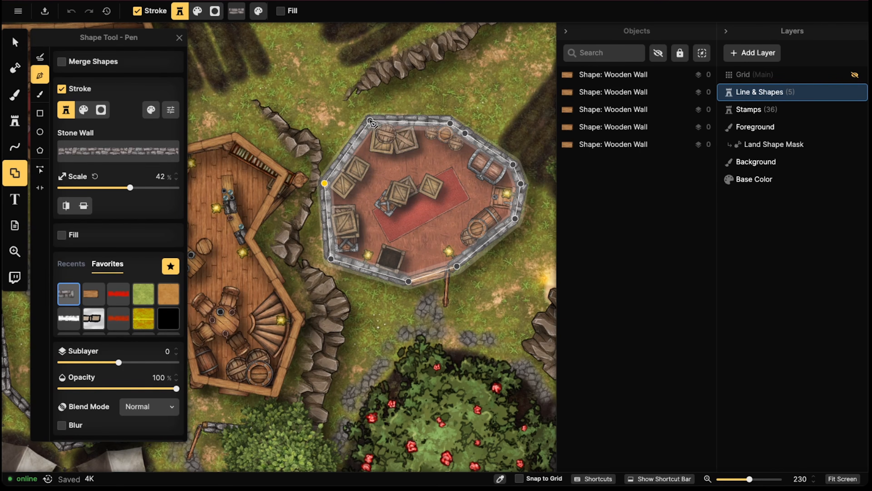
click(371, 121)
click(402, 302)
Look over the remaining low stone walls and cliff lines, from the tents to the ridge between the inn and the storehouse
scroll(367, 144, down, 7)
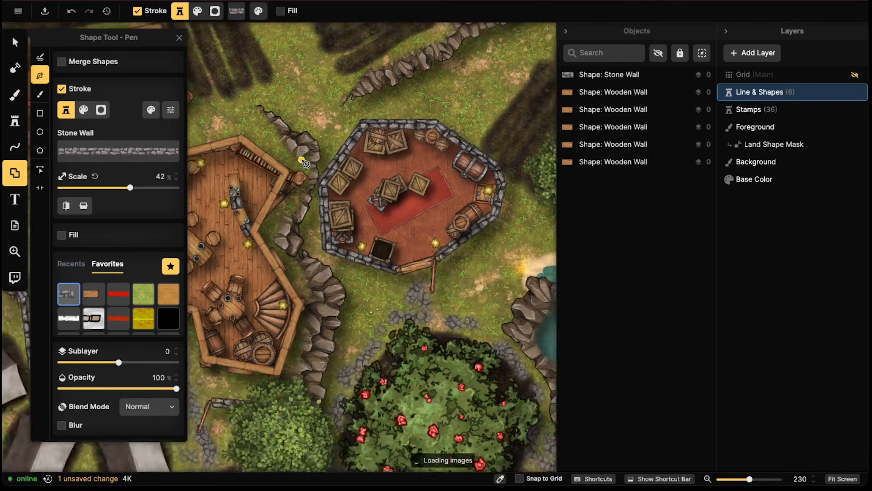
scroll(368, 138, down, 5)
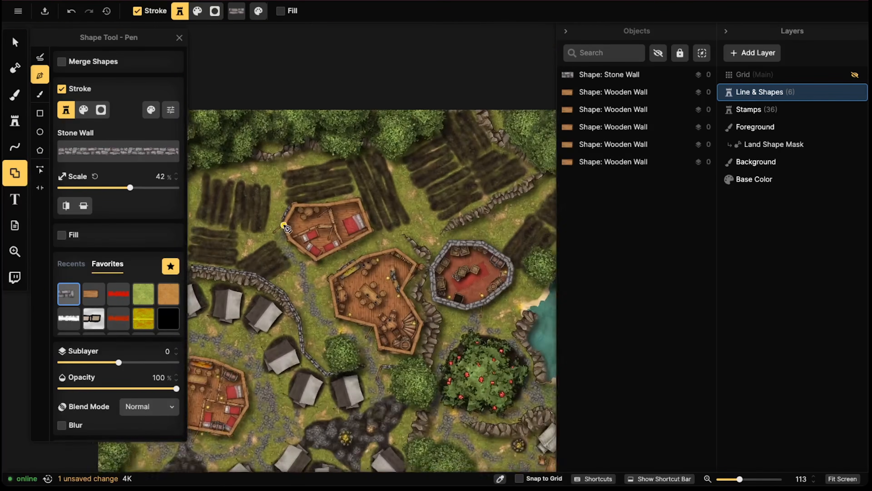
scroll(309, 216, up, 6)
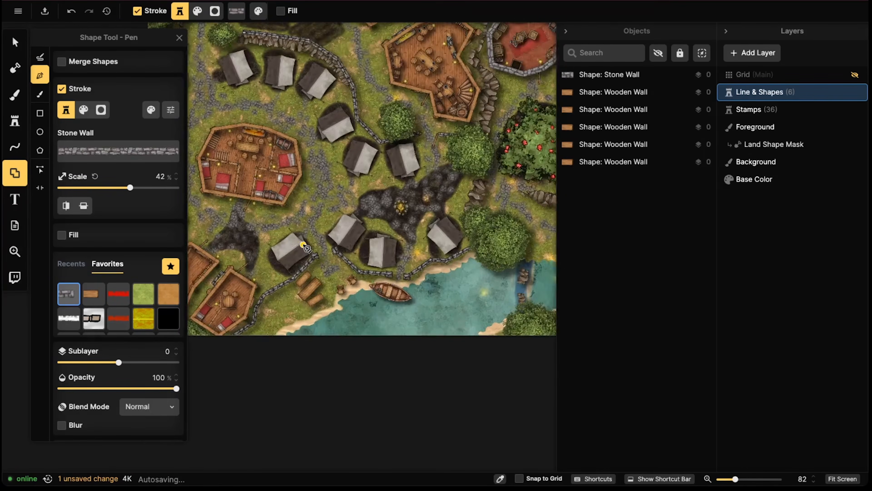
scroll(357, 190, up, 4)
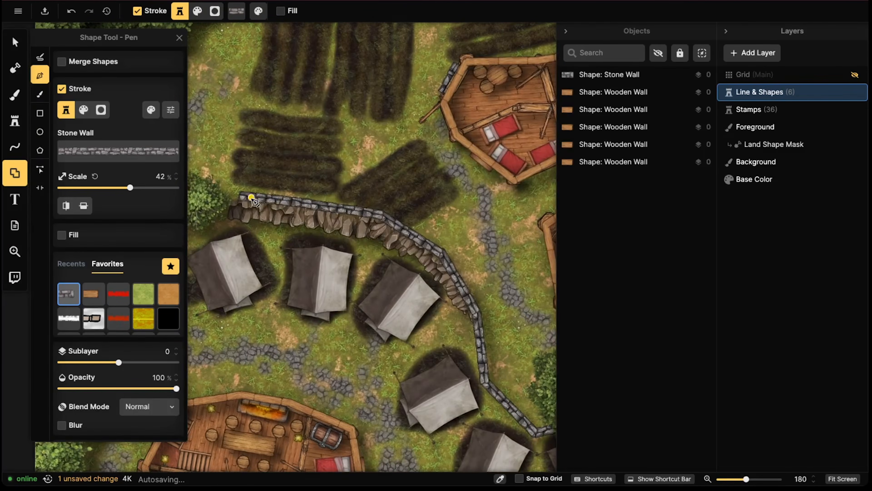
scroll(350, 244, up, 1)
middle_drag(351, 244, 248, 162)
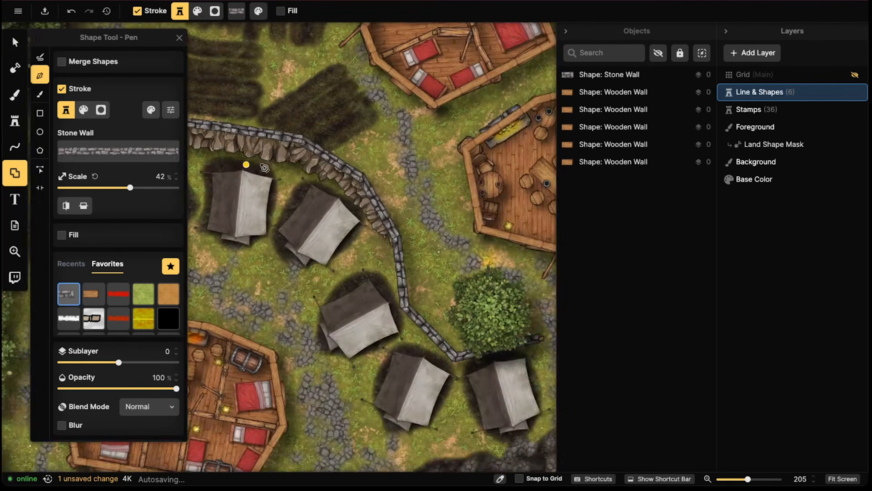
middle_drag(536, 168, 309, 217)
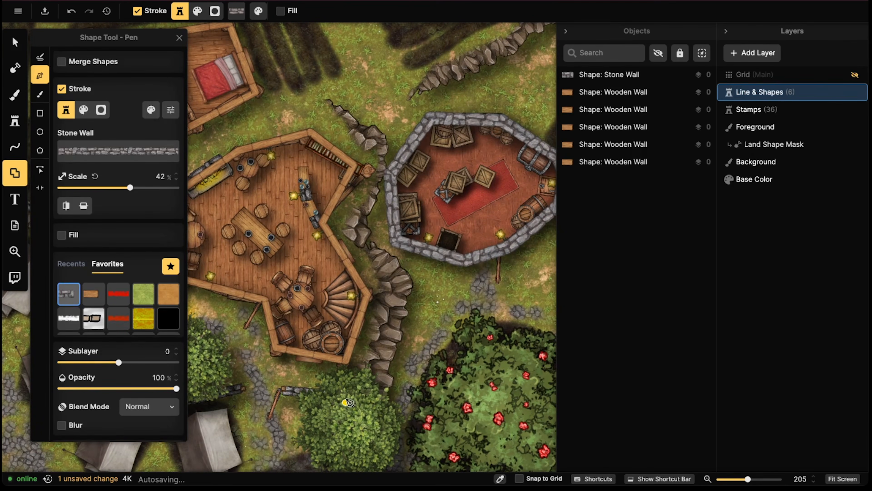
Search the path catalog for cliff and set the stroke texture to Mossy Jagged Slope
click(78, 155)
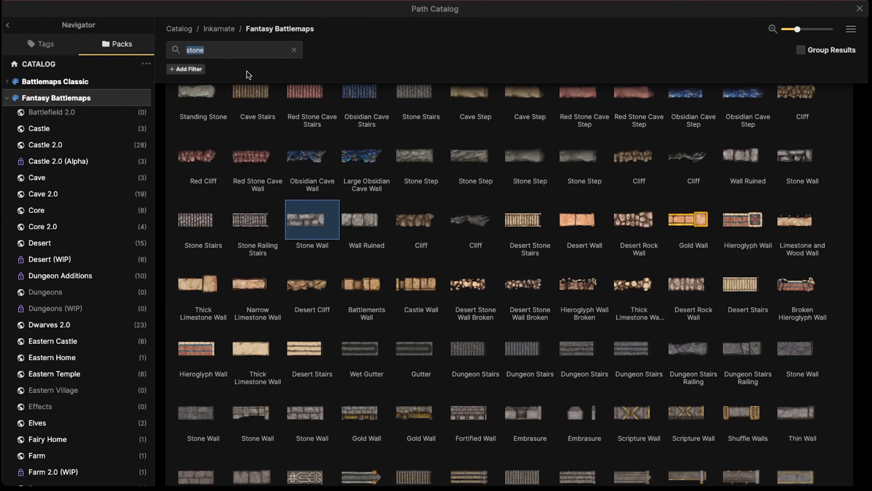
text(cliff)
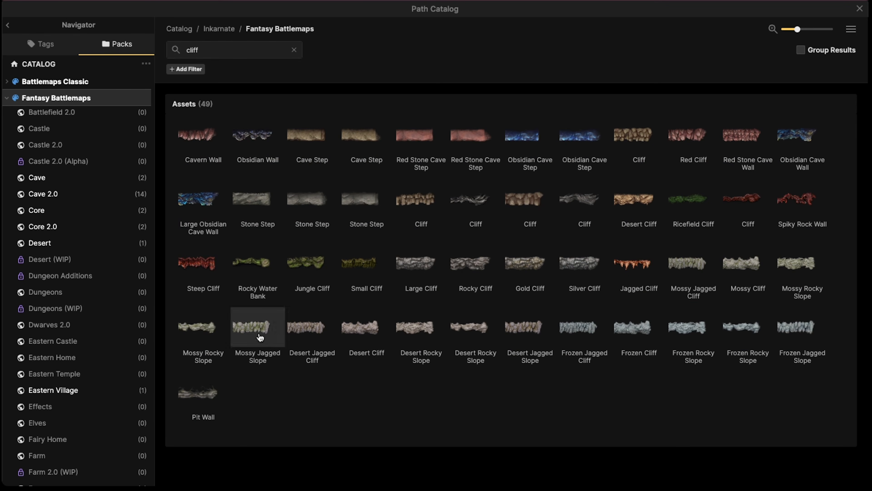
mouse_move(627, 137)
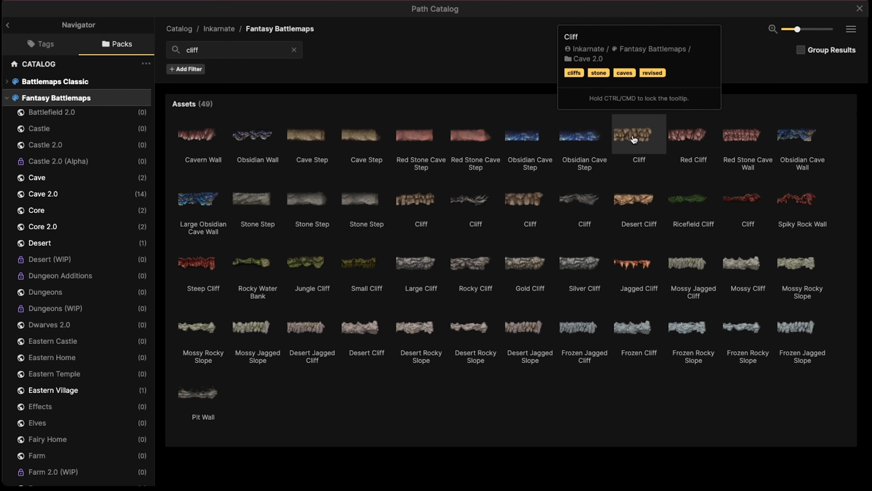
mouse_move(280, 344)
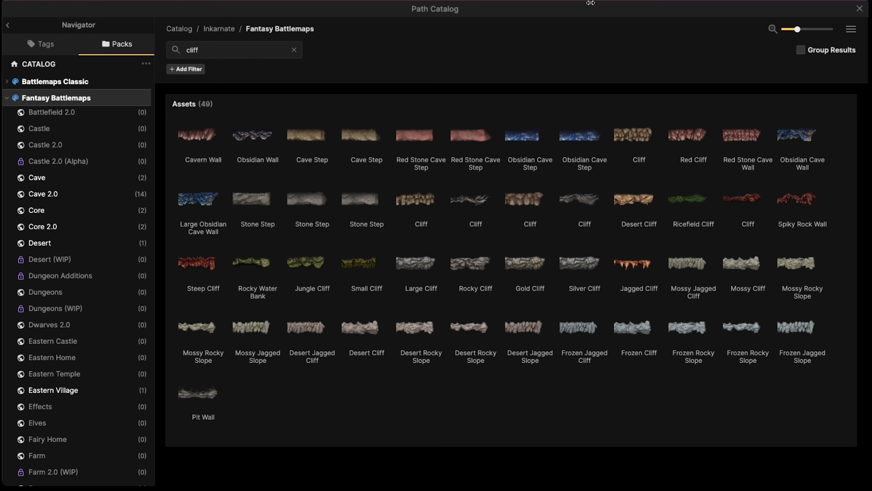
click(257, 340)
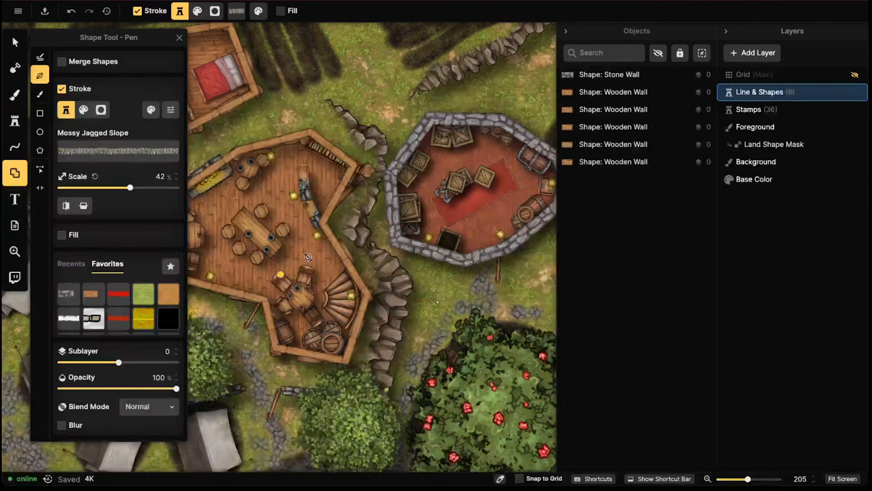
scroll(348, 163, down, 3)
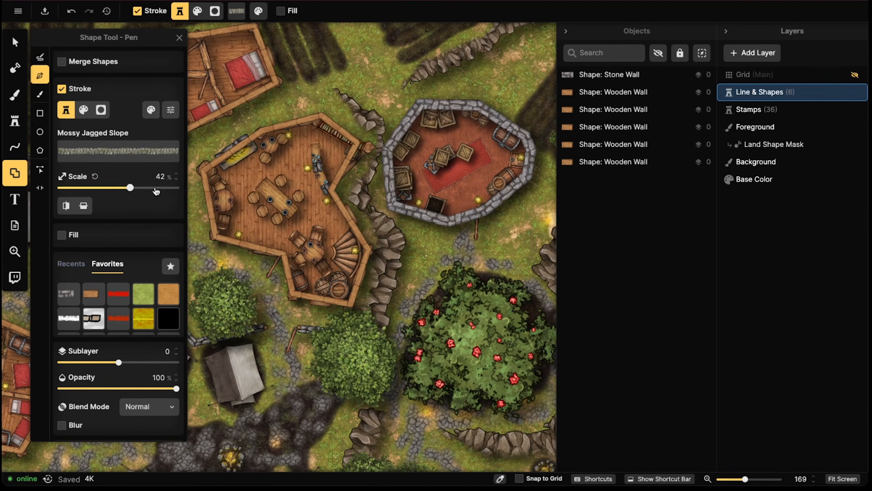
click(337, 94)
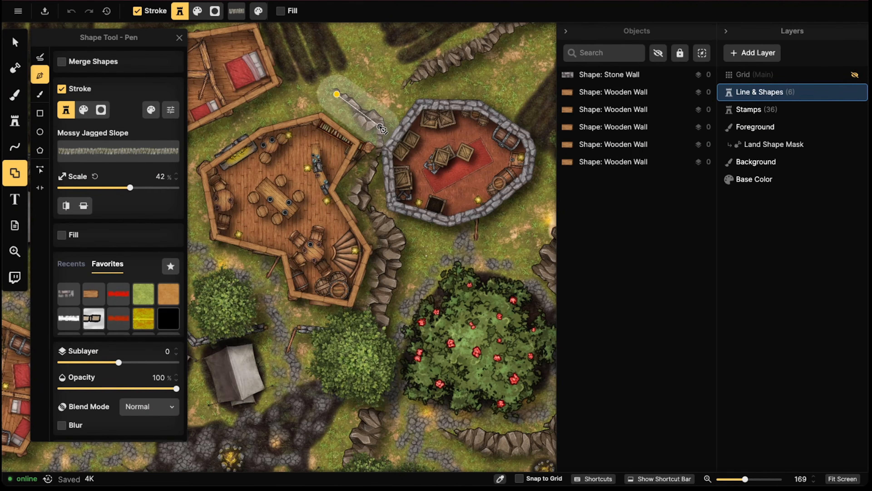
click(380, 127)
key(Escape)
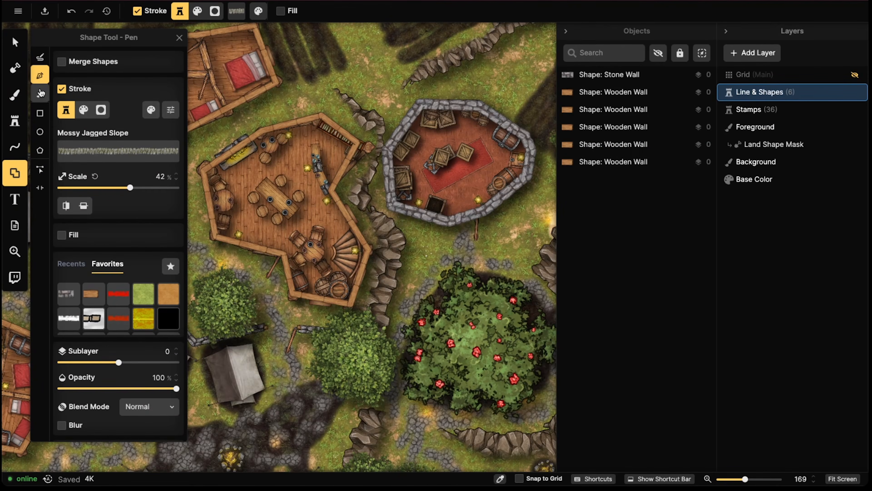
Draw a Mossy Jagged Slope line with the Line pen along the cliff between the inn and the storehouse, ending at the tree below
click(20, 151)
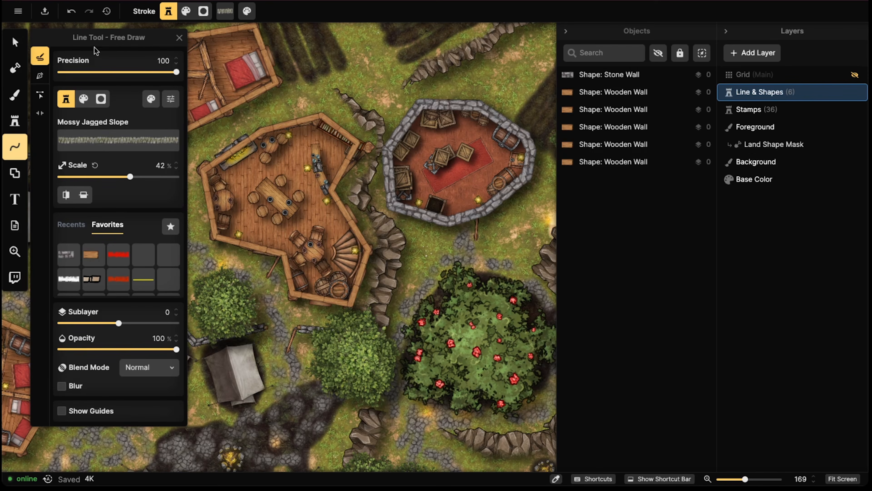
click(39, 74)
scroll(319, 99, down, 1)
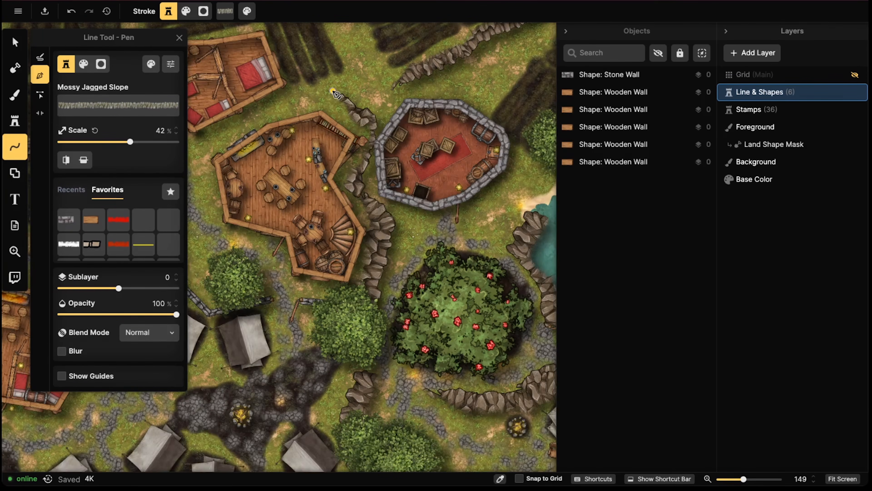
click(332, 91)
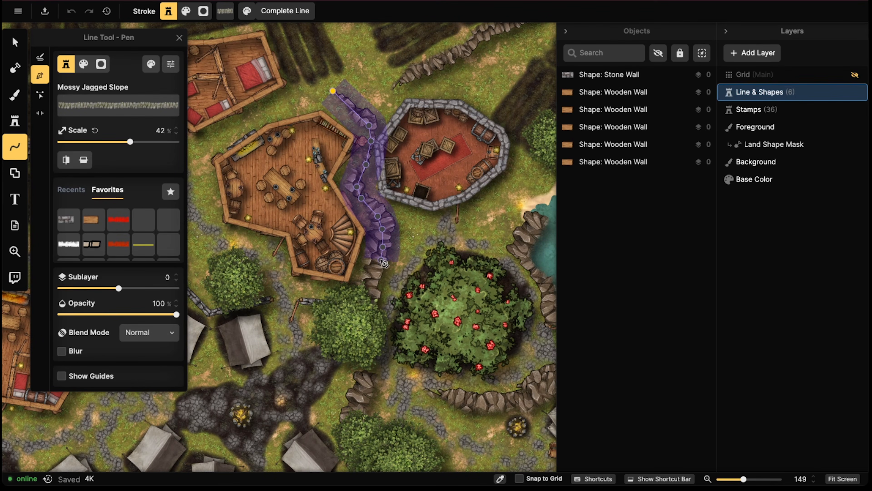
click(370, 293)
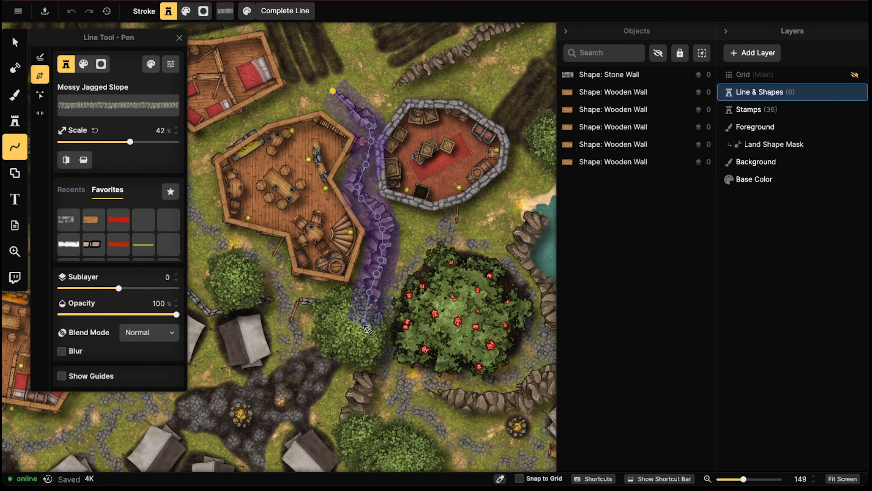
click(376, 274)
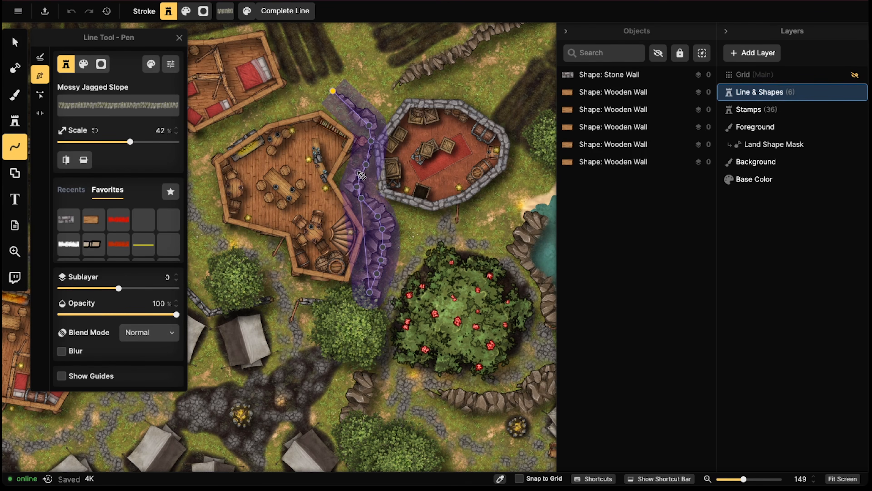
scroll(385, 233, down, 5)
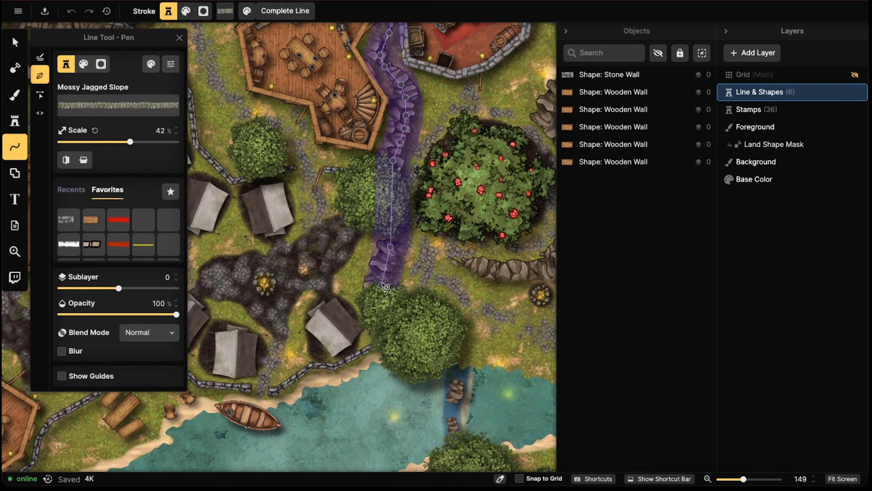
key(ctrl+z)
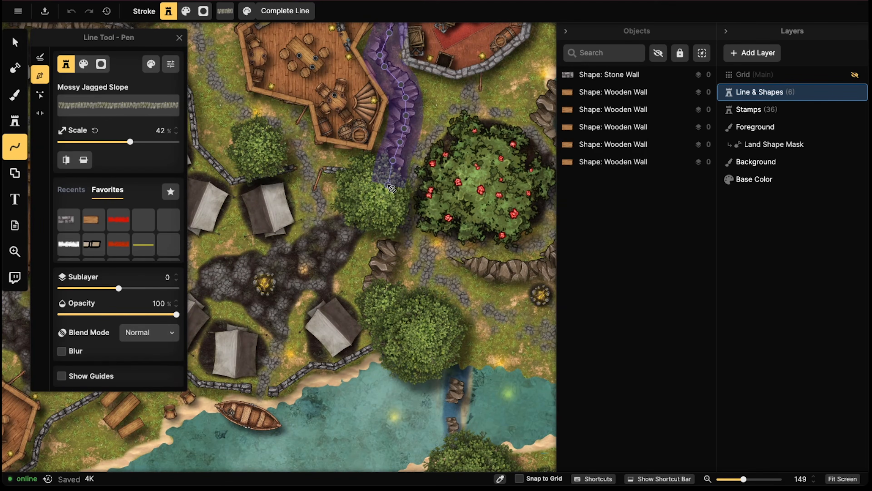
double_click(387, 183)
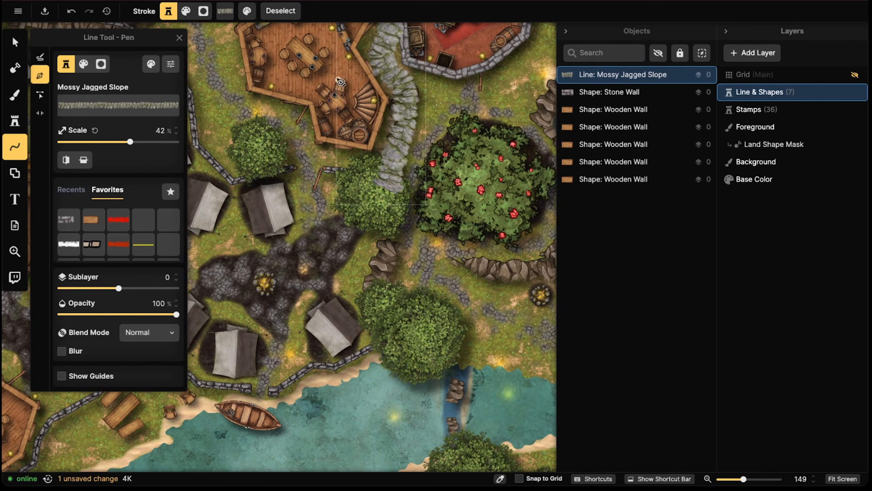
Flip the stroke of the slope line between the inn and storehouse vertically and add Mossy Jagged Slope to the favorites
click(16, 42)
scroll(388, 79, up, 5)
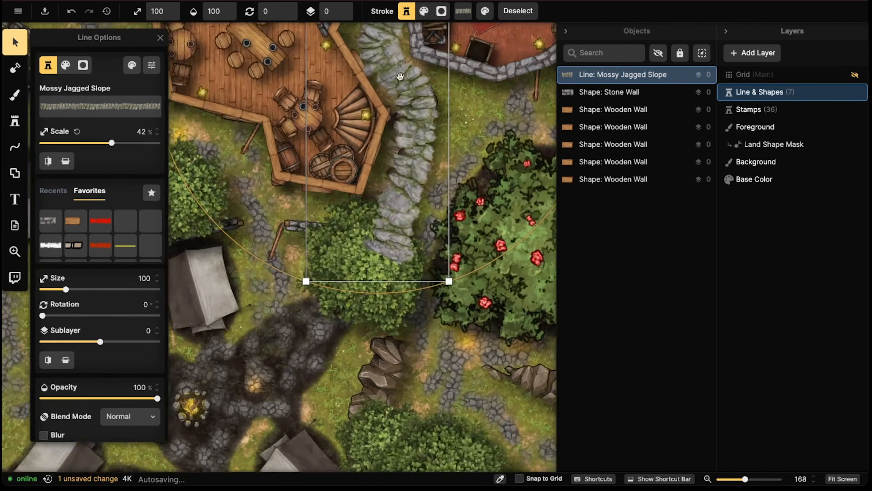
middle_drag(390, 52, 301, 246)
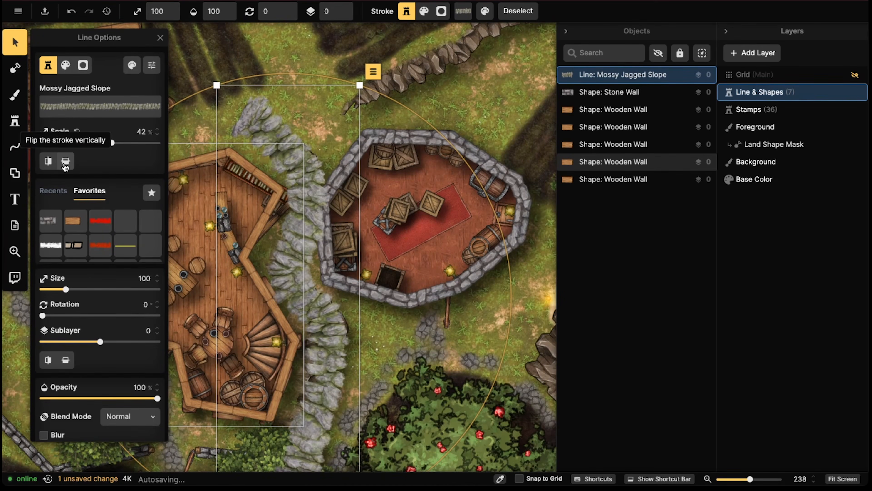
click(65, 161)
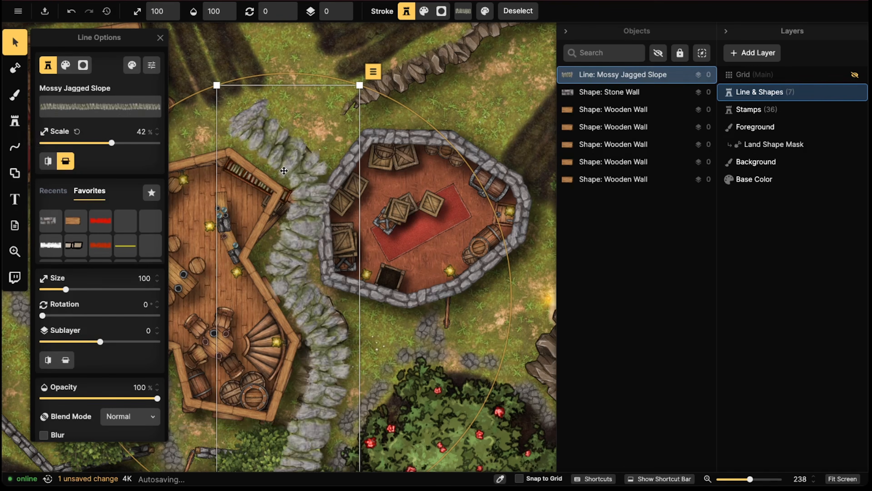
scroll(354, 113, down, 5)
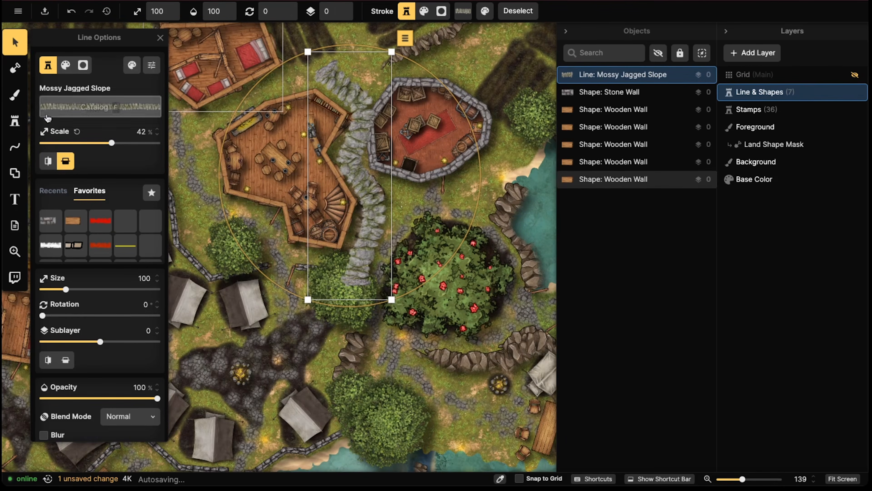
click(153, 194)
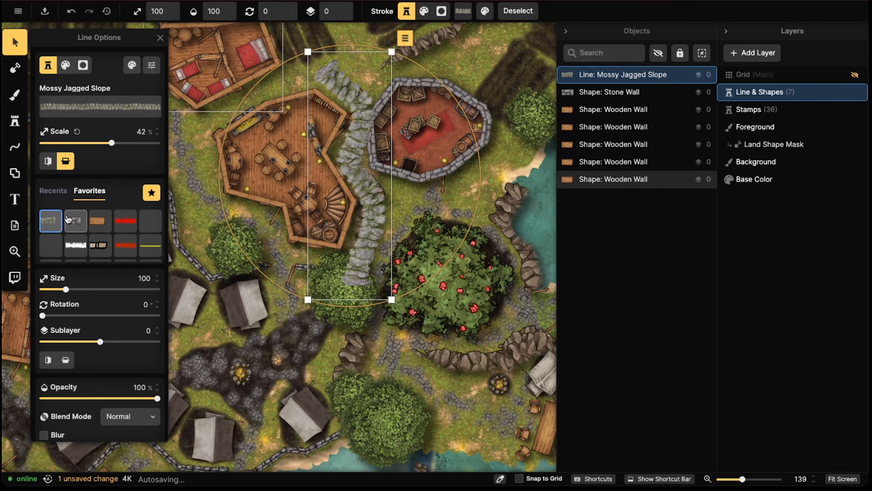
Trace the curved cliff south of the red-flowered bush with a Mossy Jagged Slope line, ending by the tent
click(14, 146)
scroll(273, 141, down, 2)
right_drag(367, 150, 261, 92)
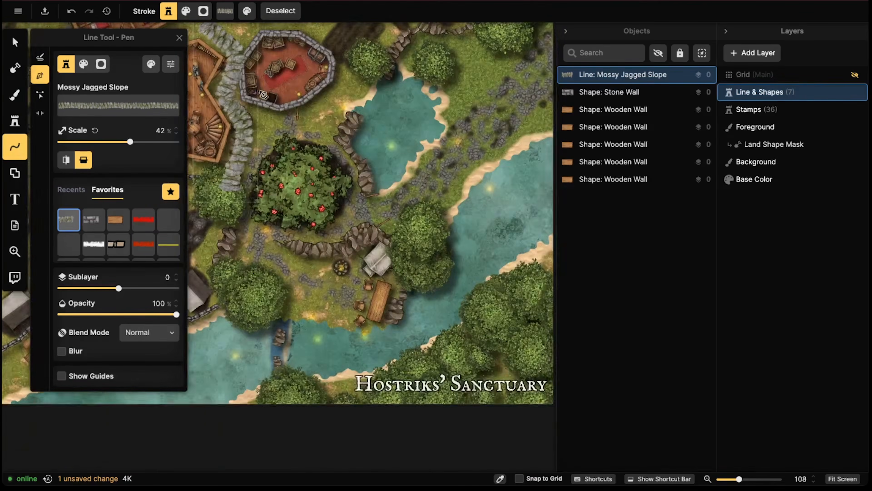
scroll(304, 246, up, 3)
click(282, 246)
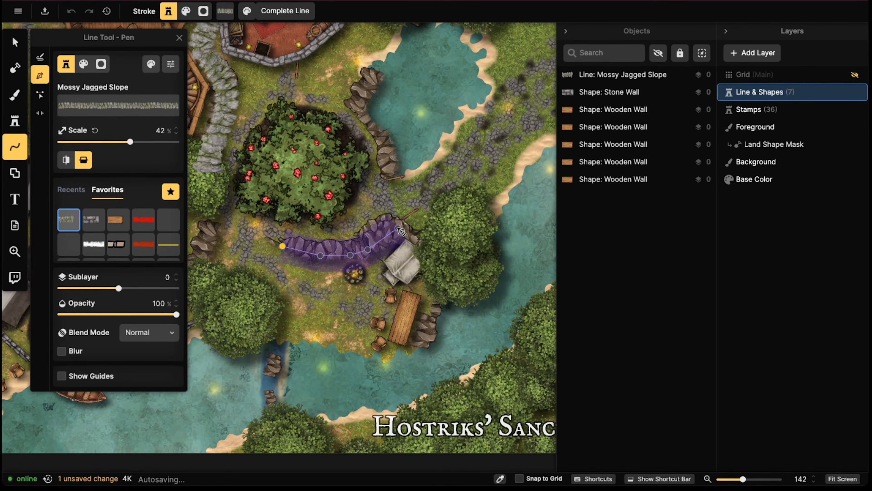
key(Return)
key(Escape)
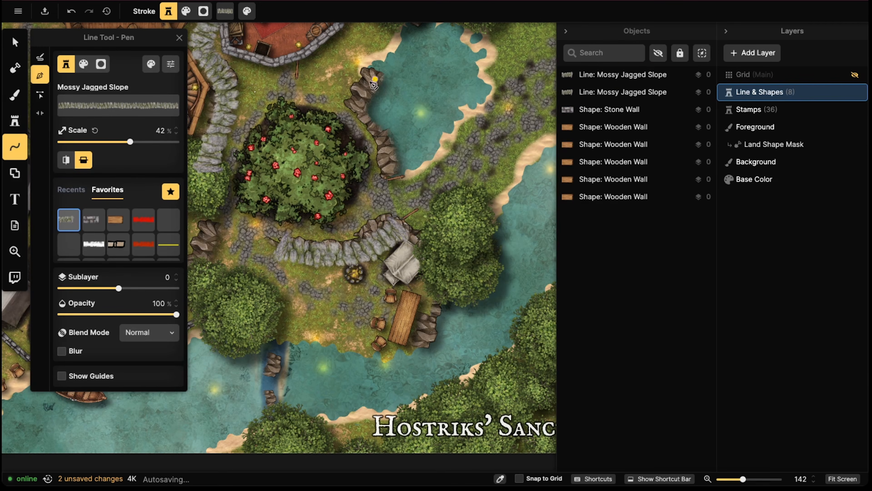
Trace the cliff along the small pond's west bank with a Mossy Jagged Slope line
click(358, 76)
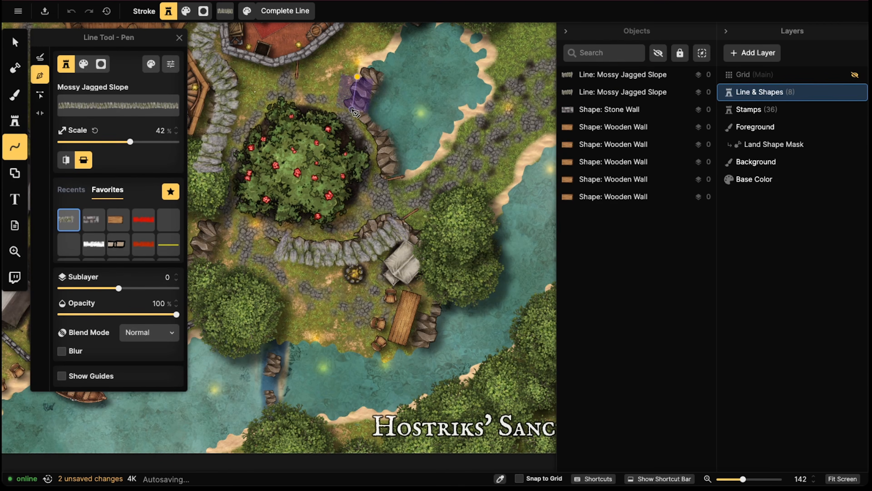
key(Escape)
click(351, 79)
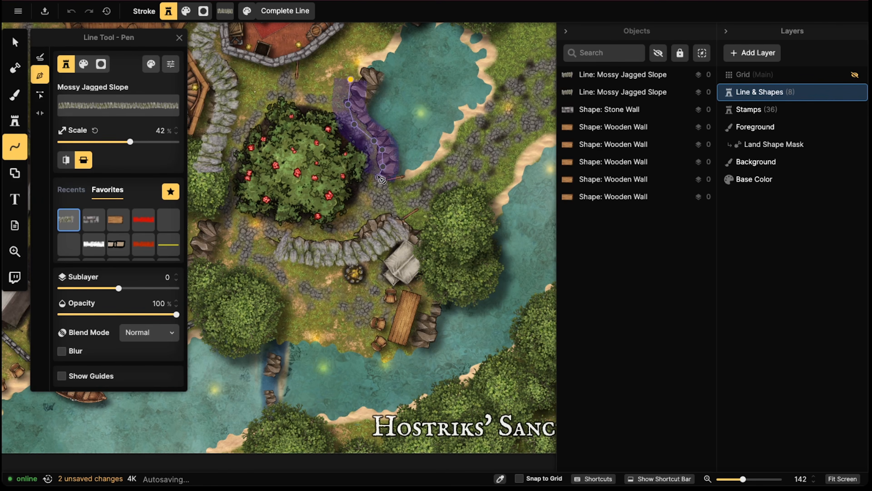
key(Return)
key(Escape)
Trace the cliff around the crop field north of the storehouse with a Mossy Jagged Slope line running past the map's top edge
scroll(357, 93, down, 1)
middle_drag(356, 61, 346, 303)
click(249, 199)
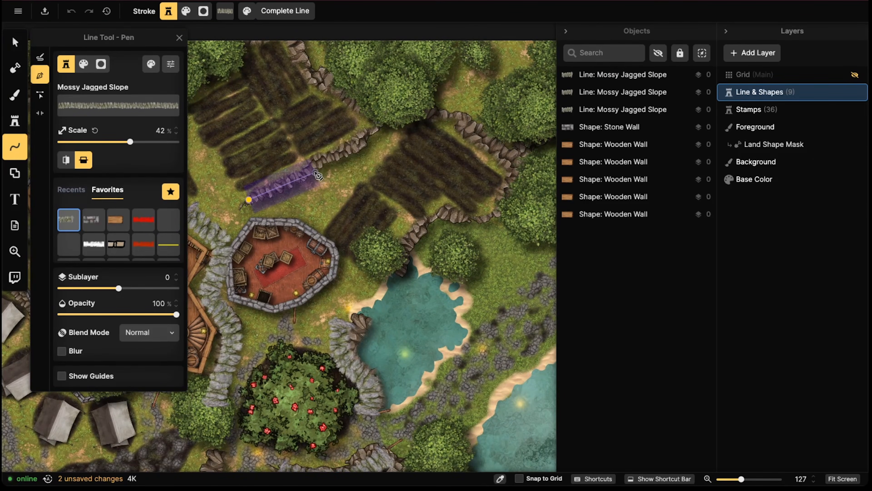
click(315, 171)
click(354, 154)
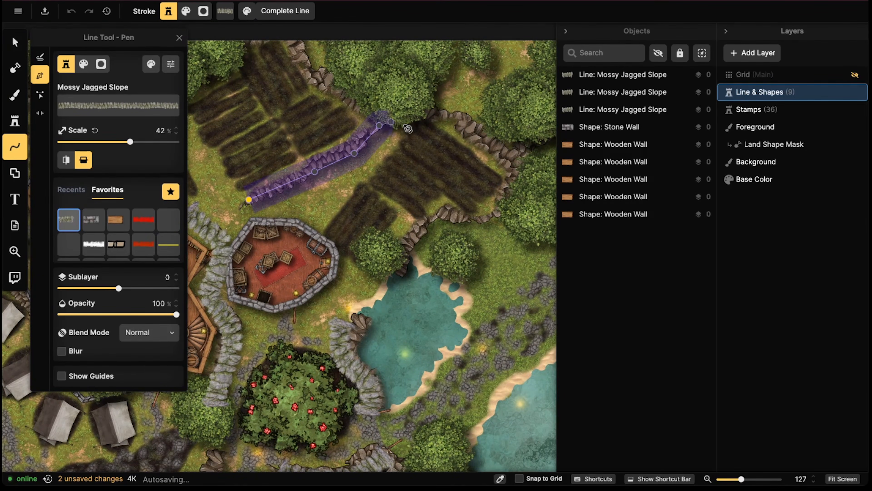
click(371, 104)
click(352, 98)
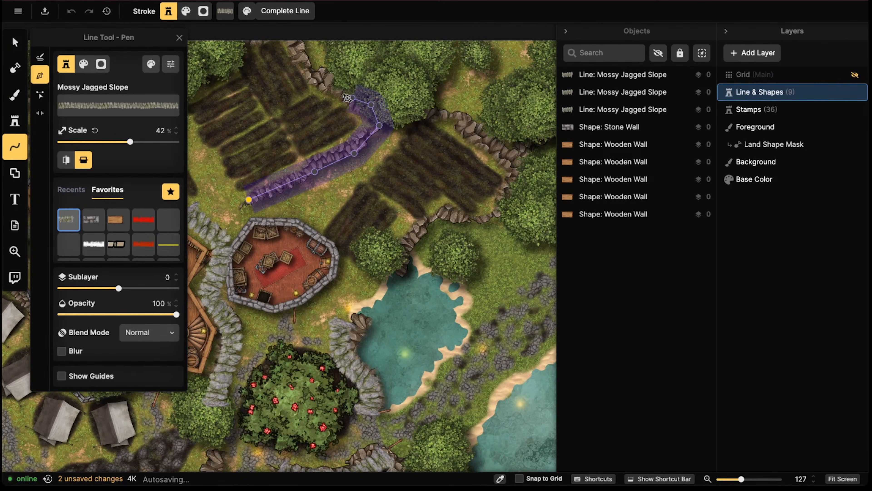
click(338, 89)
click(309, 64)
scroll(309, 65, up, 3)
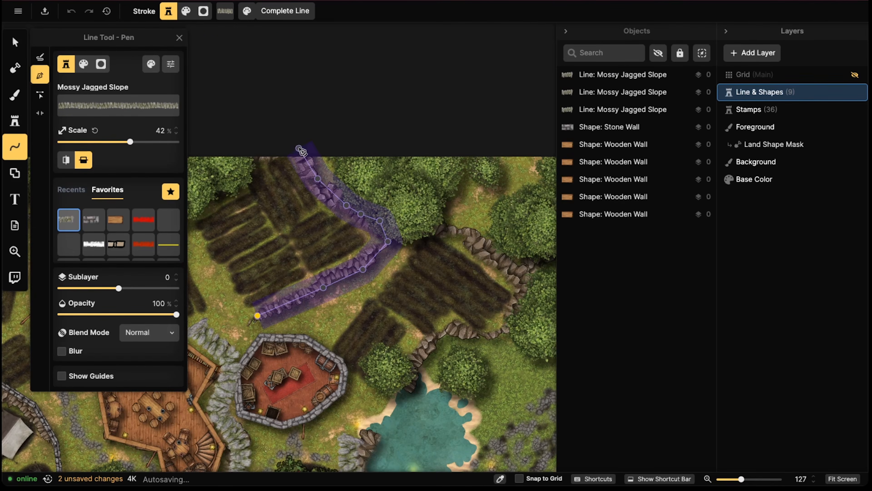
double_click(298, 149)
Turn off the vertical stroke flip for the slope line beside the northern crop field and deselect the line
click(432, 248)
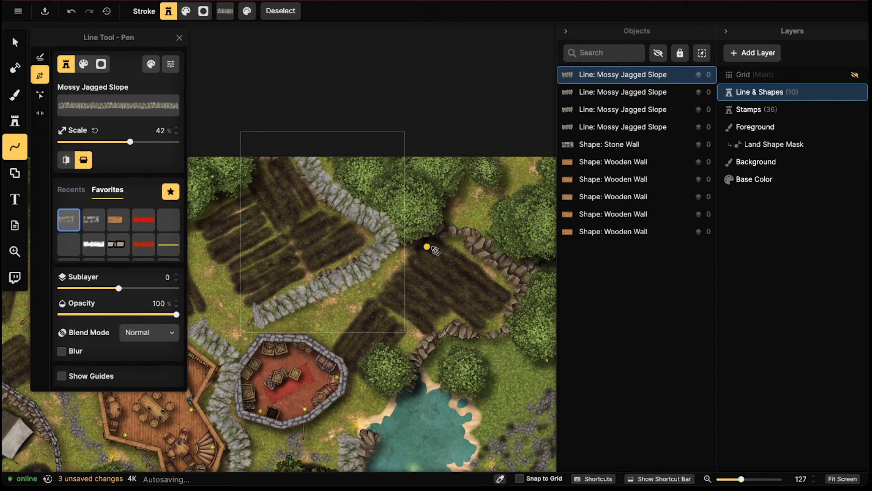
scroll(376, 225, down, 1)
click(82, 163)
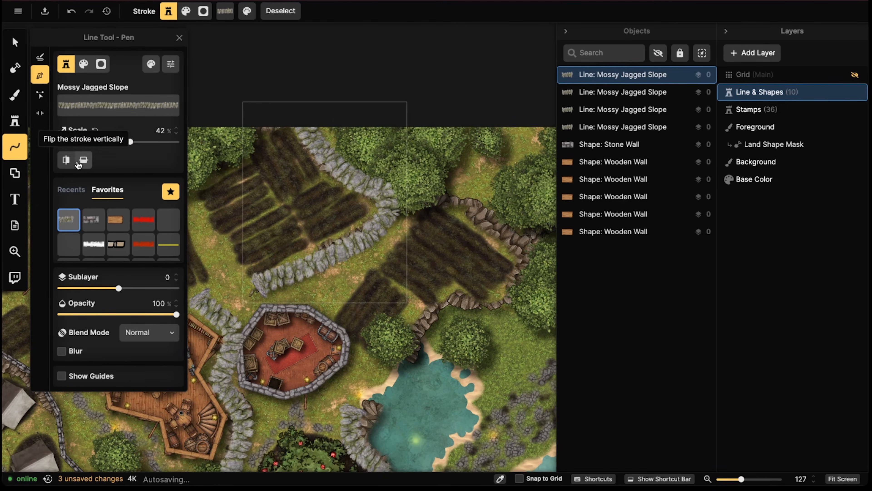
key(Escape)
scroll(314, 191, right, 3)
scroll(315, 191, down, 2)
scroll(321, 179, right, 2)
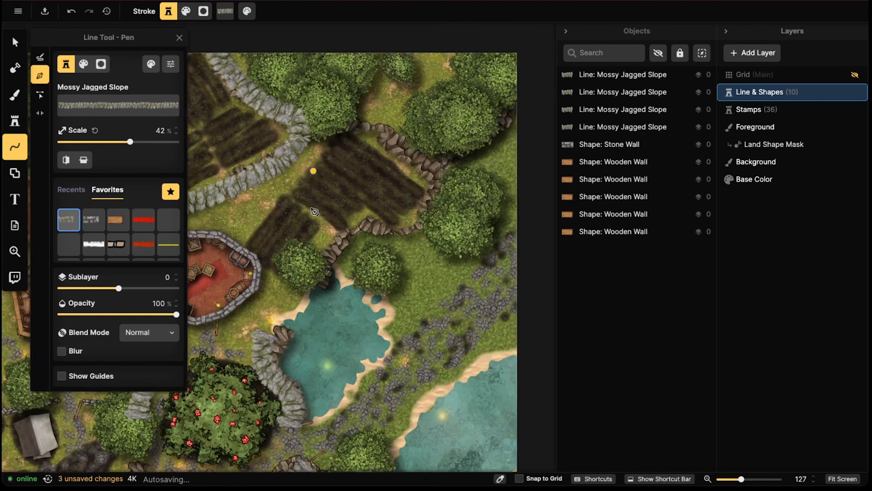
Trace the cliff around the eastern crop field with a Mossy Jagged Slope line, from its northern tree to the tree beside the pond
click(331, 134)
click(357, 142)
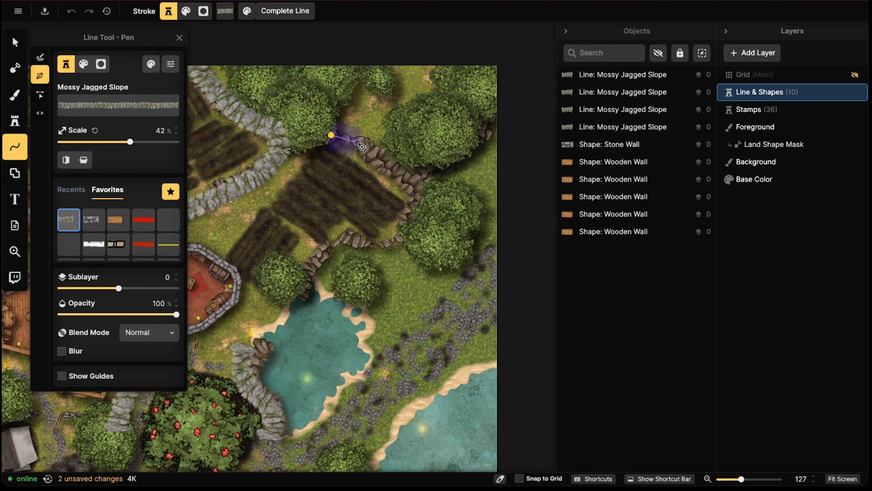
click(385, 157)
click(406, 170)
click(419, 198)
click(413, 236)
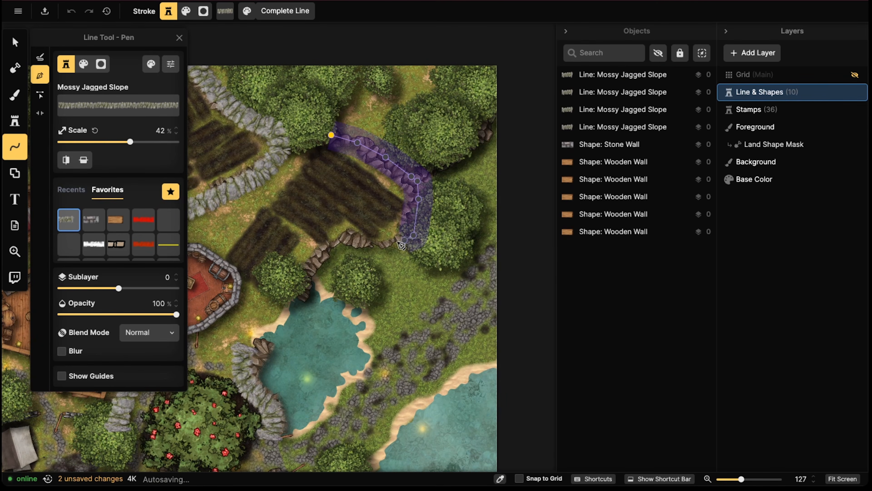
click(396, 243)
click(341, 243)
click(323, 248)
click(307, 267)
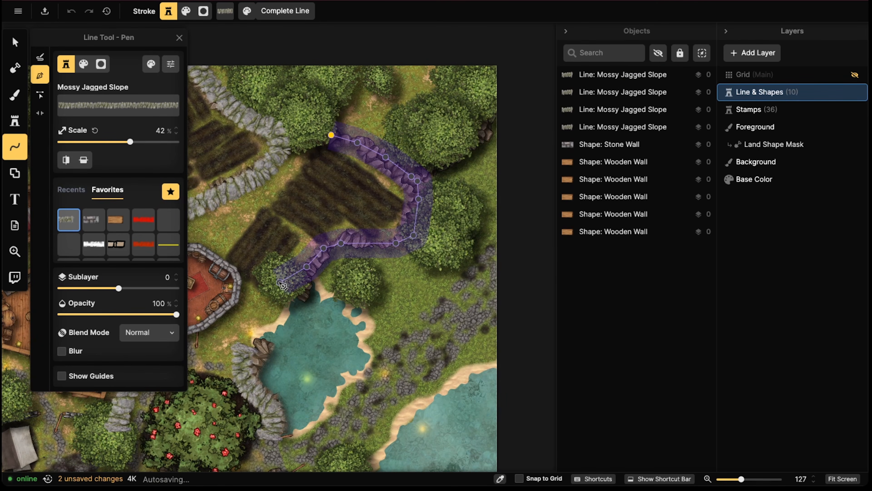
click(279, 282)
double_click(267, 303)
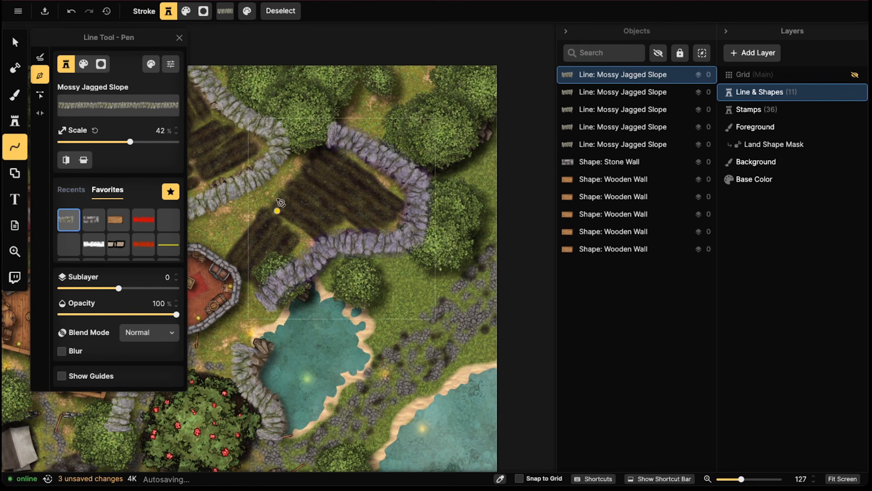
Try flipping the stroke of the eastern crop field's slope line vertically, restore it and deselect the line
click(84, 159)
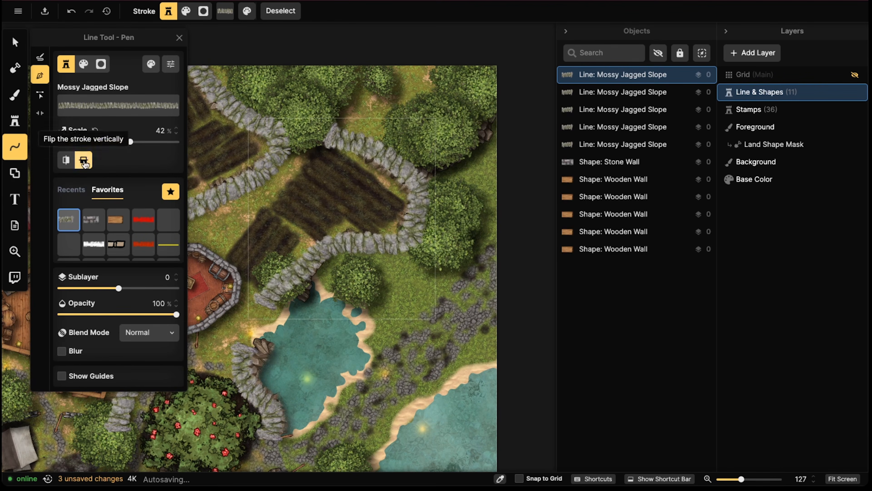
scroll(97, 165, down, 1)
click(83, 160)
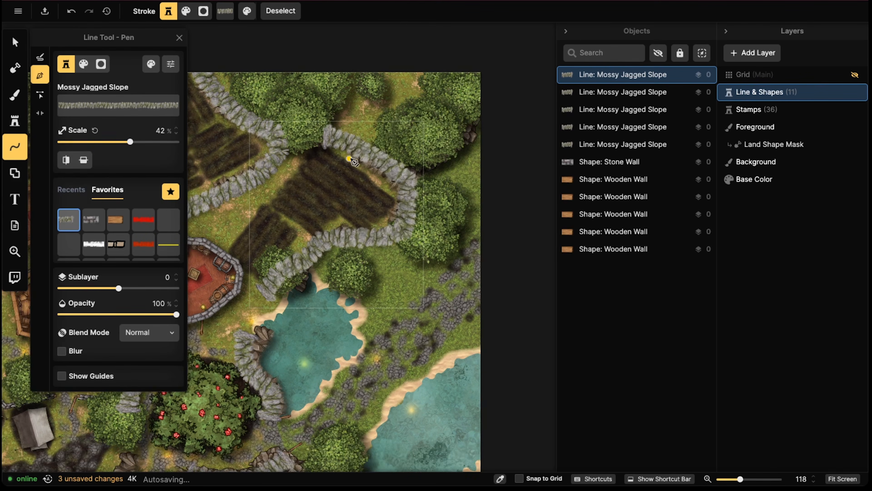
key(Escape)
Trace the curved cliff between the western crop fields and the upper row of tents with a Mossy Jagged Slope line
scroll(343, 144, down, 5)
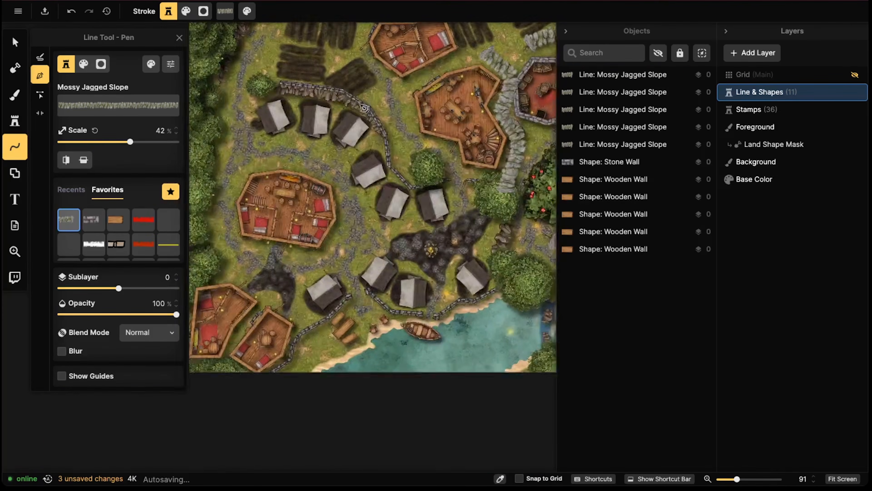
scroll(354, 123, up, 2)
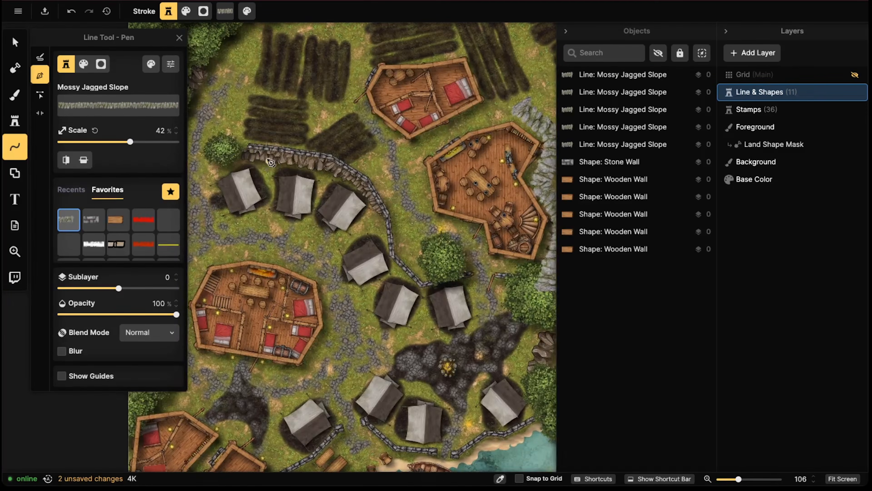
click(251, 151)
mouse_move(311, 167)
mouse_down()
mouse_move(354, 183)
mouse_move(379, 216)
mouse_up()
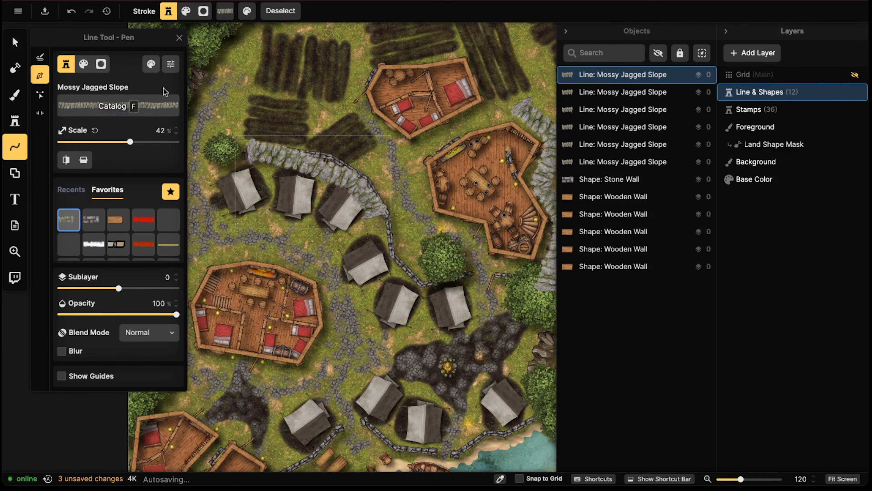
scroll(336, 186, down, 5)
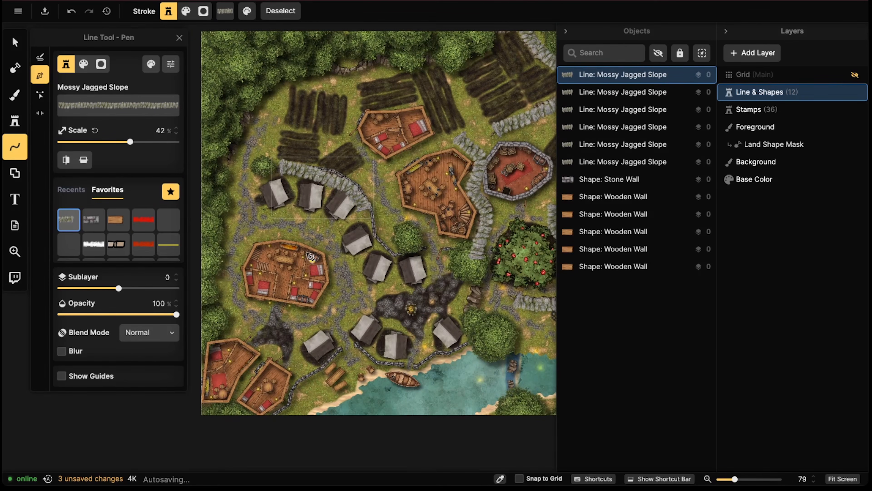
Deselect the new slope line and set up a Stone Wall line on sublayer 1
scroll(395, 265, up, 8)
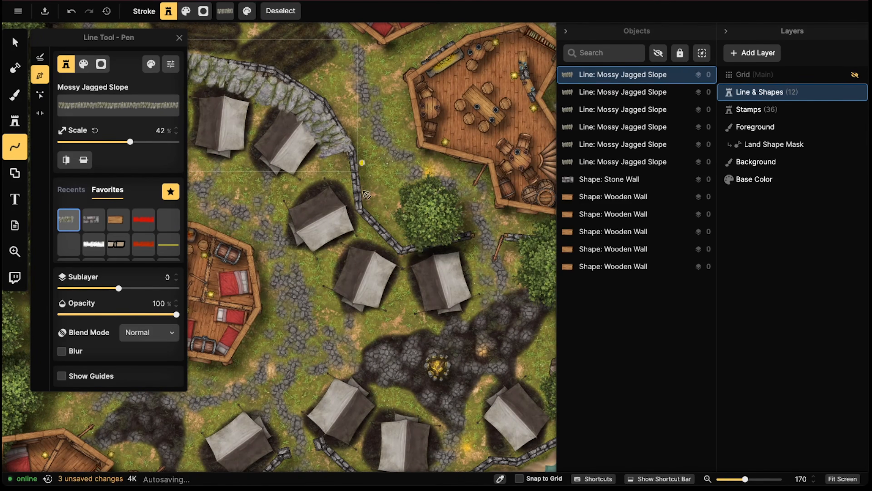
scroll(357, 168, up, 3)
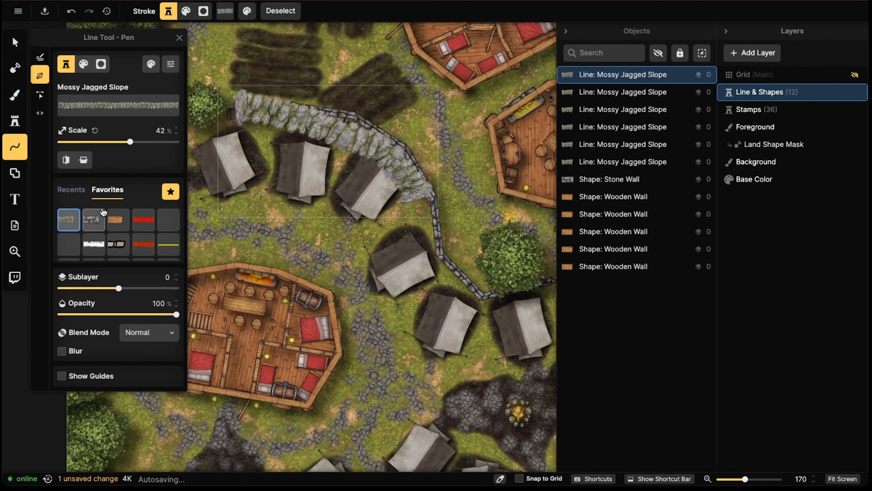
key(Escape)
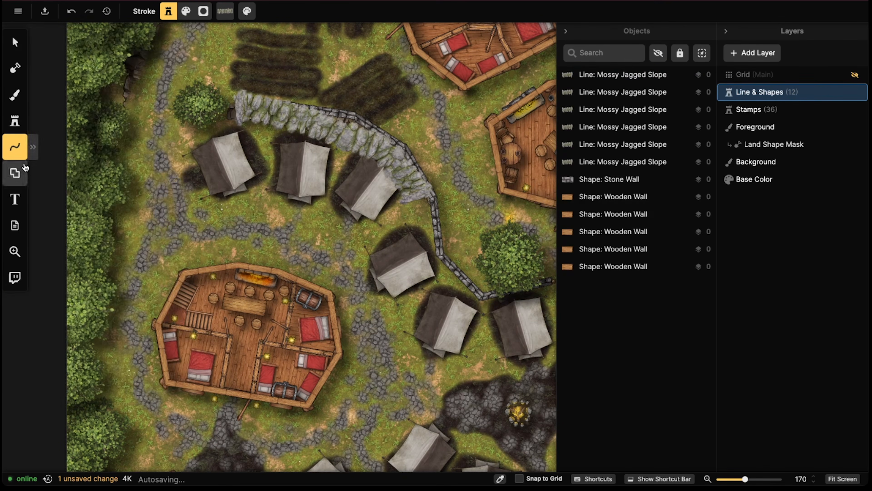
click(15, 120)
click(14, 147)
click(90, 219)
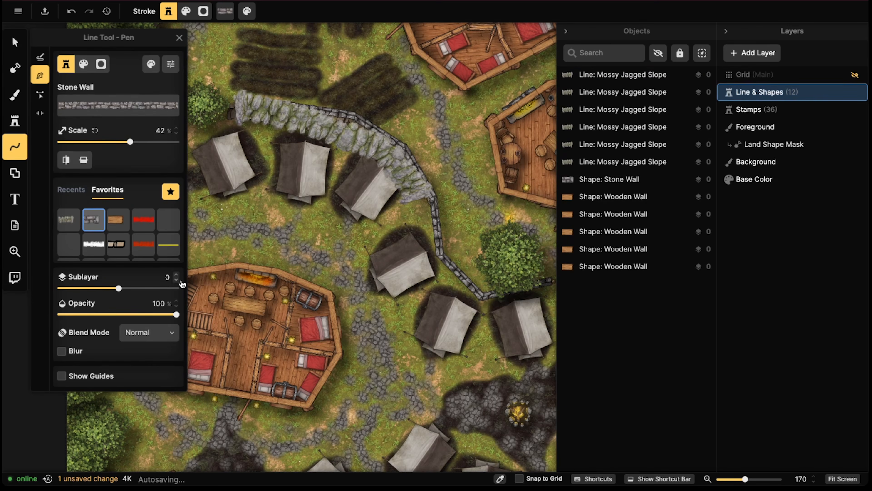
click(176, 274)
Trace a Stone Wall line along the western cliff's top edge, then down past the tents to the tree's east side
scroll(262, 120, down, 3)
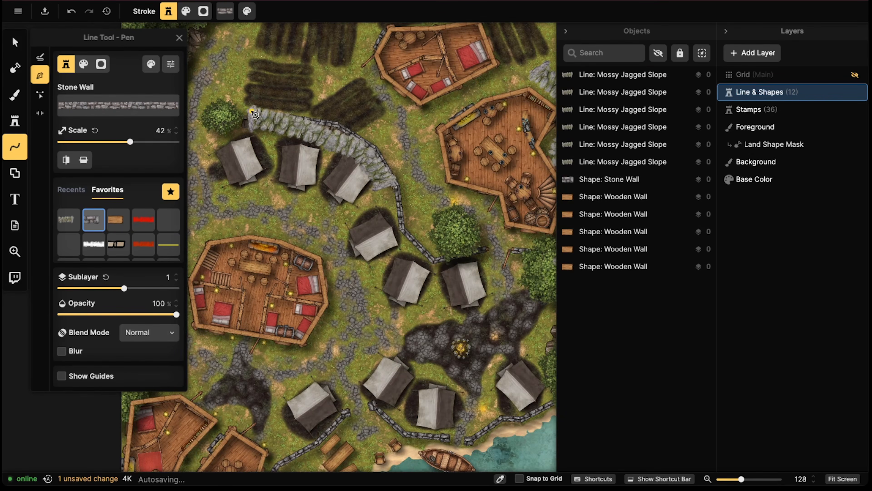
click(251, 111)
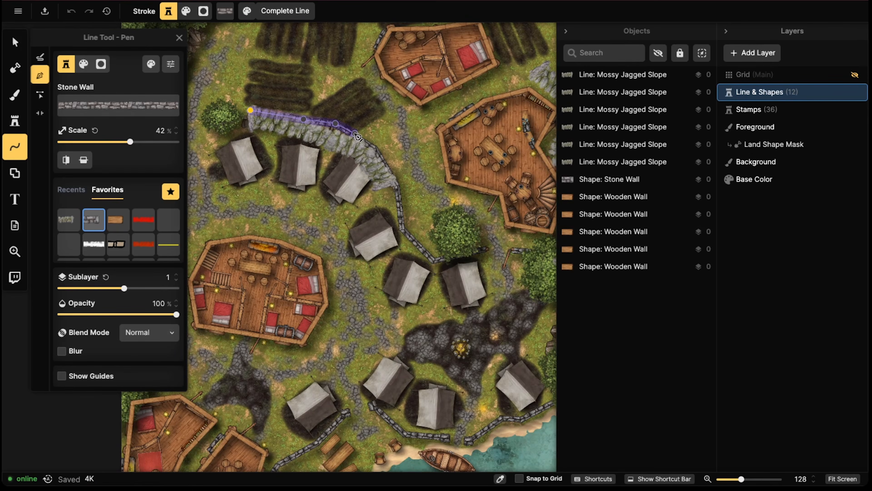
click(355, 134)
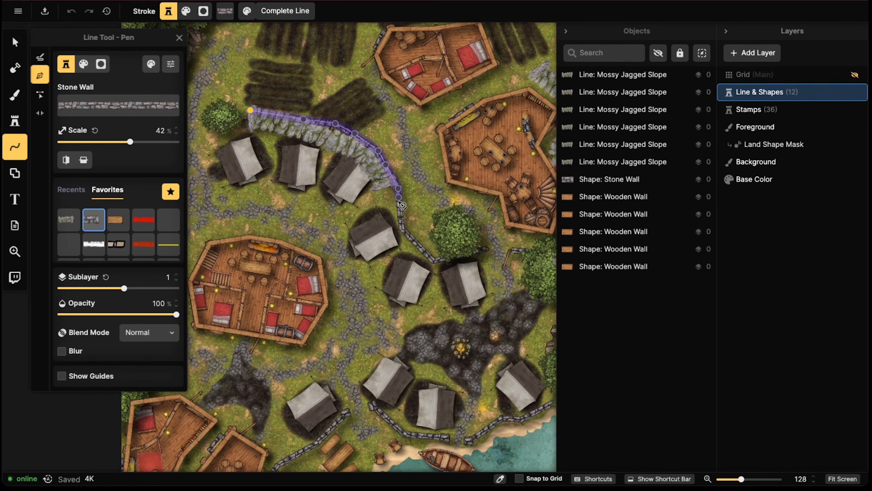
click(431, 258)
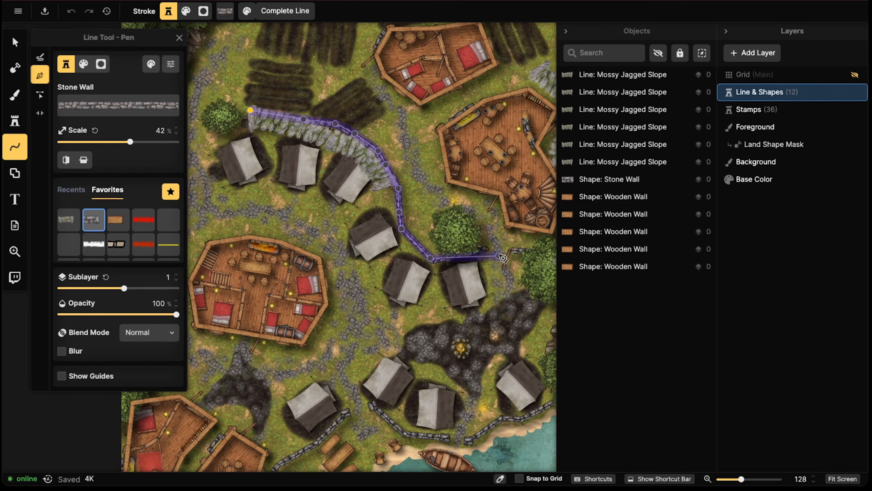
double_click(486, 250)
Trace the wall beside the southwestern building with a Stone Wall line, from the nearby tent to the map's southern edge
scroll(412, 241, down, 6)
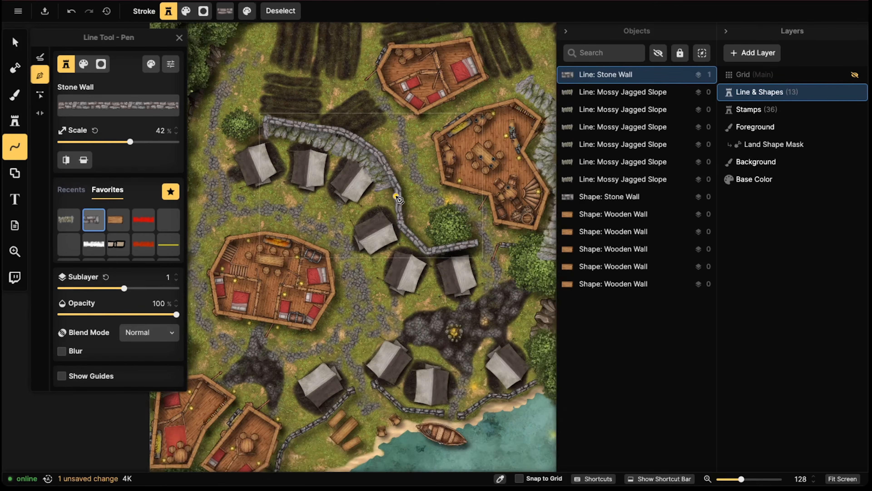
click(346, 214)
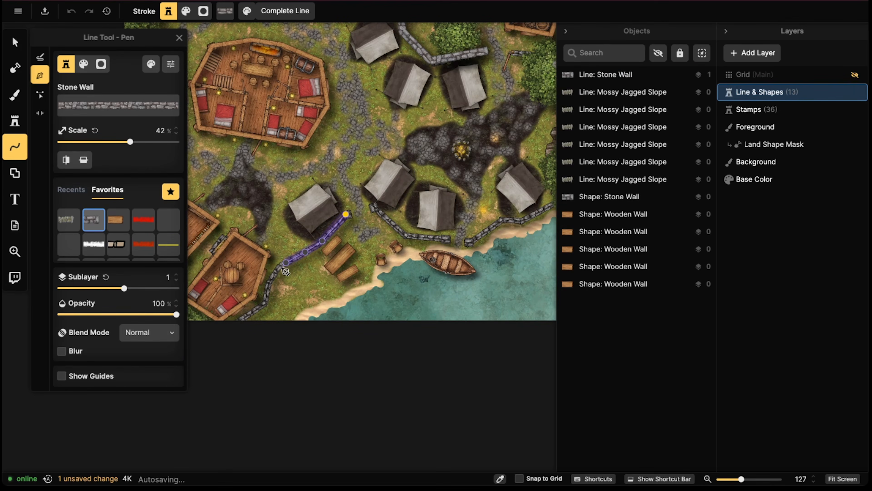
middle_drag(269, 300, 339, 290)
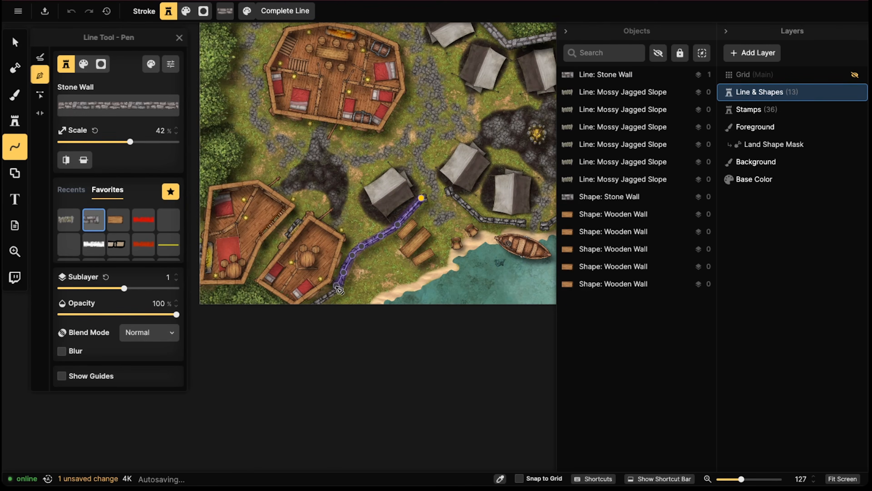
double_click(313, 309)
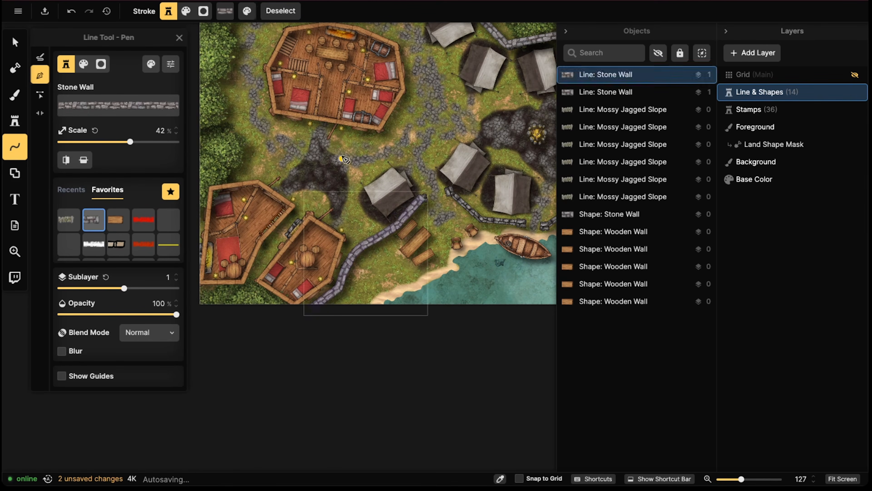
Trace the two shoreline walls below the campfire tents with Stone Wall lines, ending the eastern one at the large tree
scroll(261, 219, right, 10)
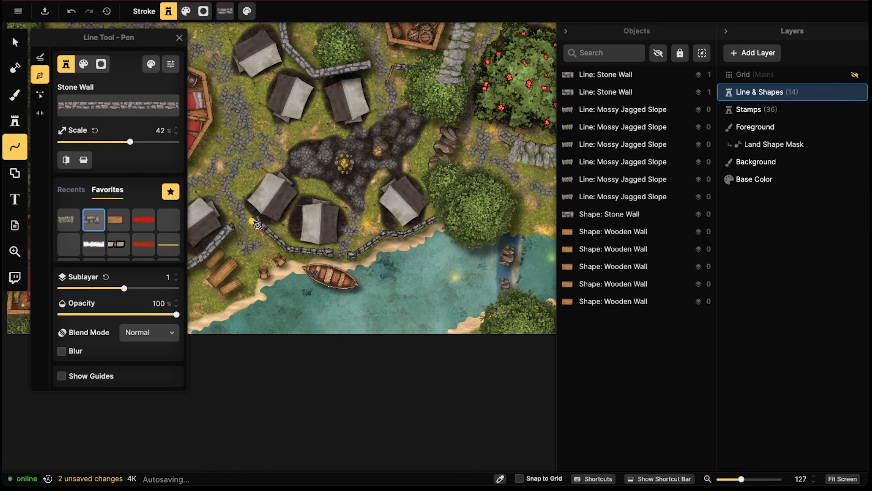
click(254, 221)
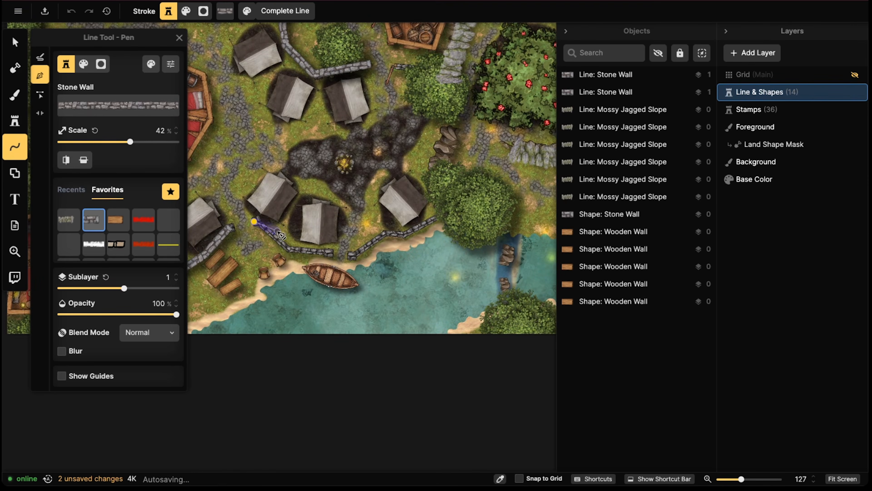
double_click(331, 254)
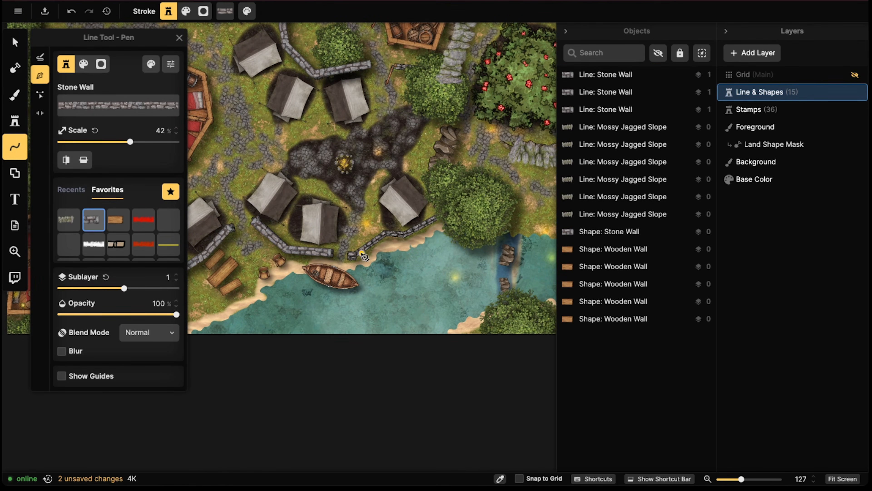
click(351, 256)
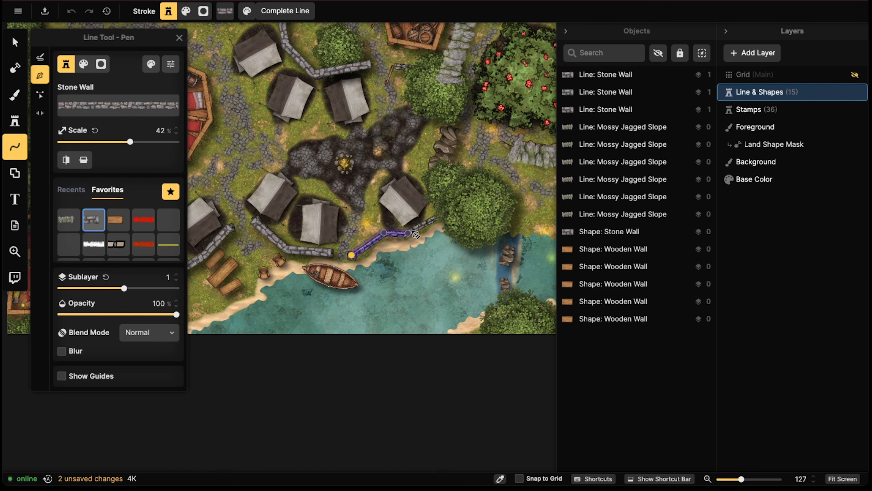
double_click(448, 211)
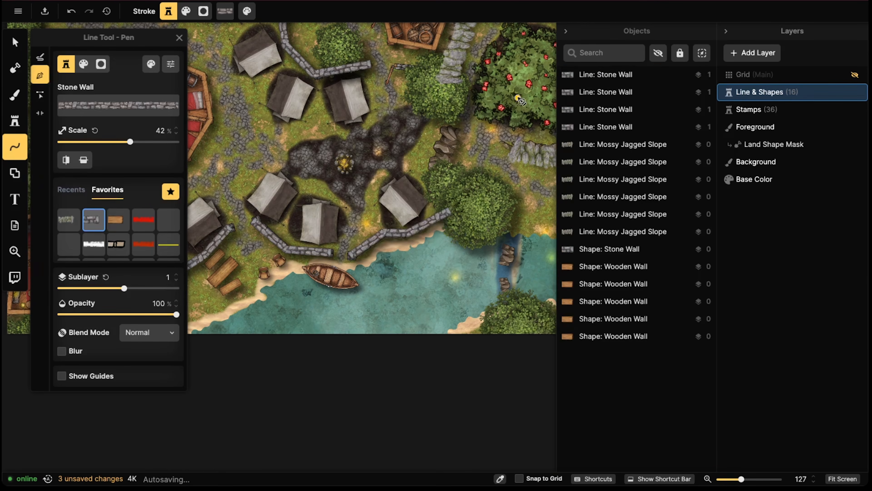
middle_drag(518, 98, 316, 277)
middle_drag(457, 112, 502, 136)
middle_drag(225, 227, 456, 291)
middle_drag(363, 179, 372, 231)
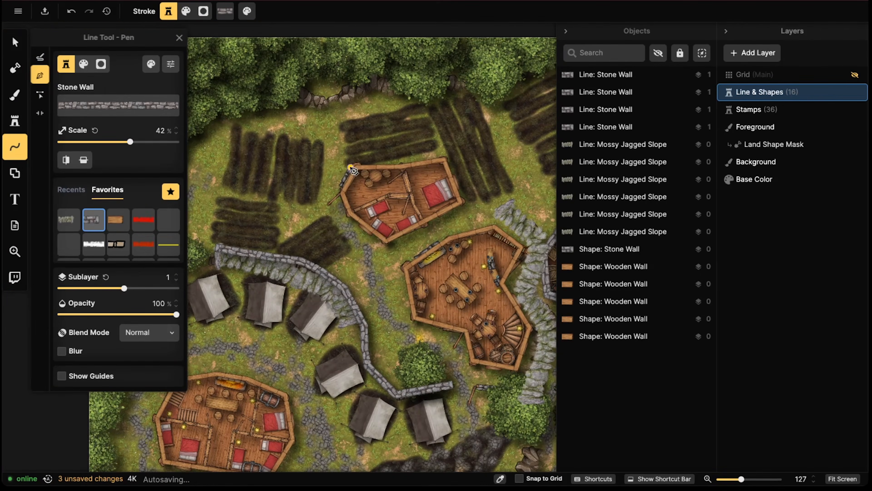
click(350, 169)
key(Escape)
scroll(342, 188, down, 5)
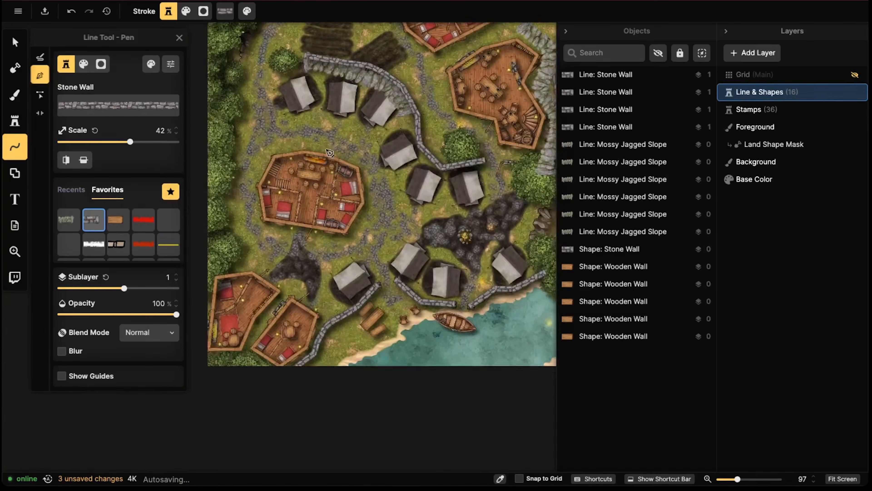
middle_drag(329, 153, 329, 138)
middle_drag(501, 138, 273, 205)
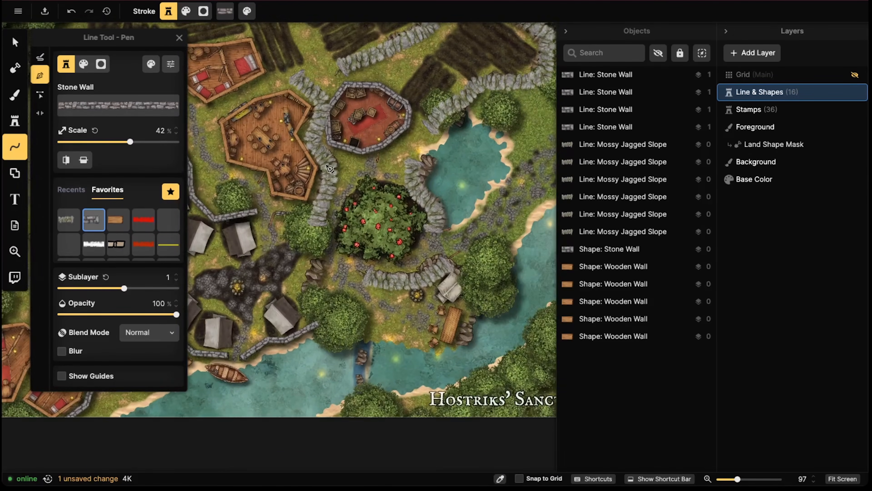
middle_drag(326, 152, 435, 206)
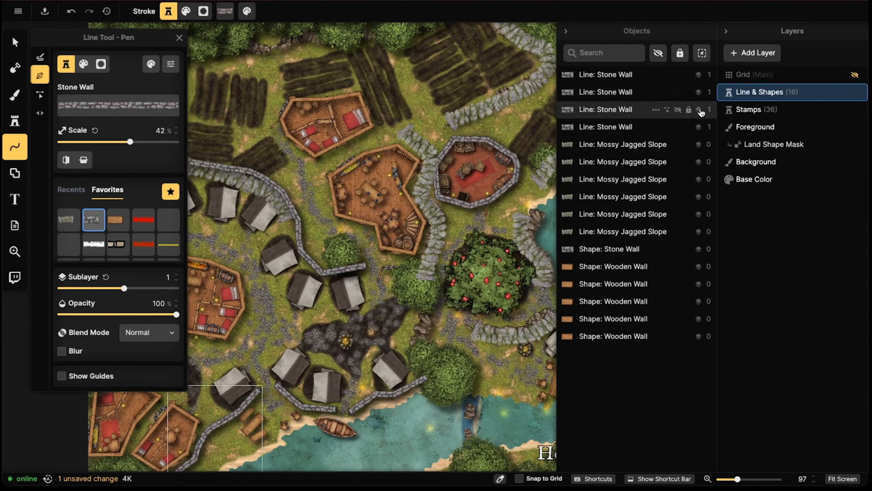
Try deleting the western building's 45-object Communal Space group on the Stamps layer, and undo the deletion
click(756, 109)
click(21, 36)
scroll(237, 213, down, 3)
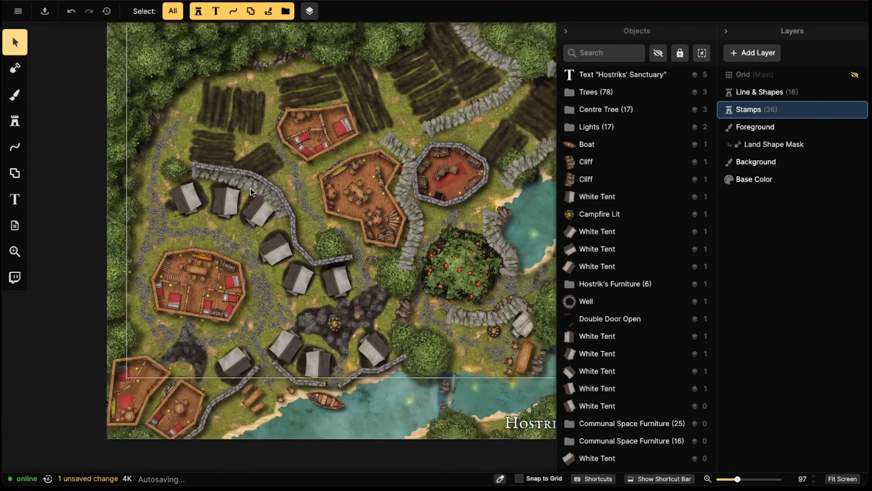
middle_drag(210, 282, 293, 162)
scroll(291, 161, up, 3)
scroll(291, 165, up, 4)
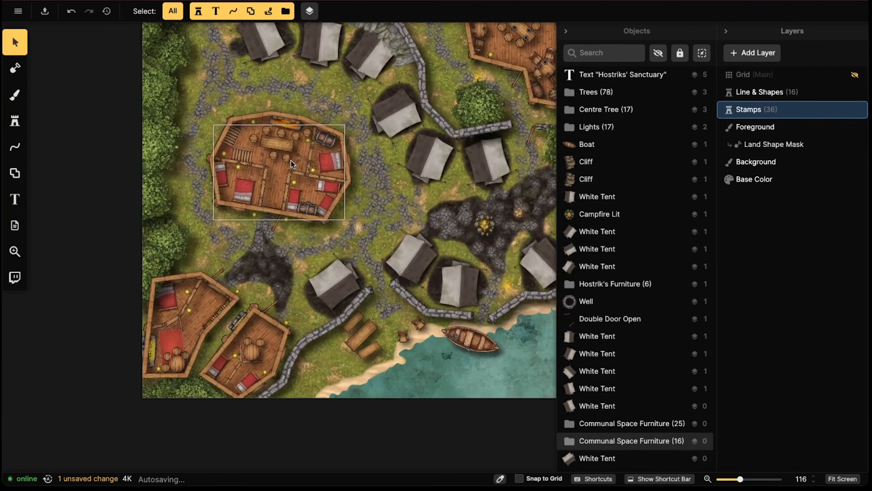
click(275, 129)
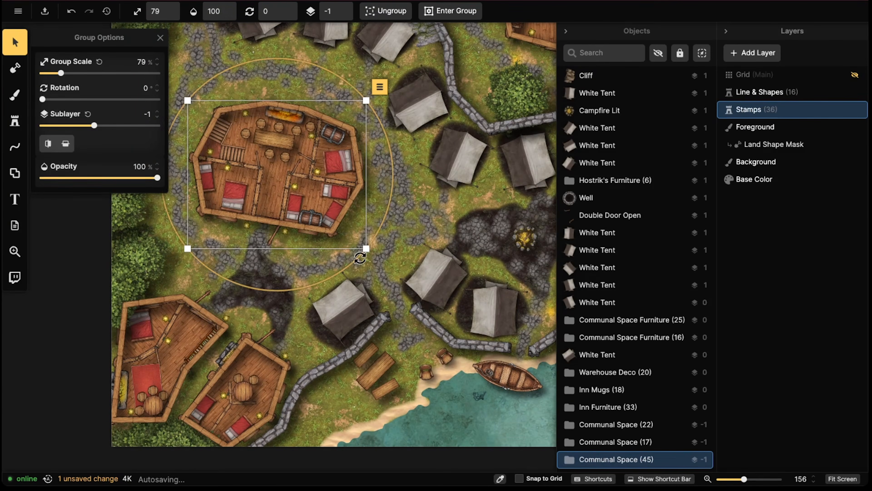
key(Delete)
key(ctrl+z)
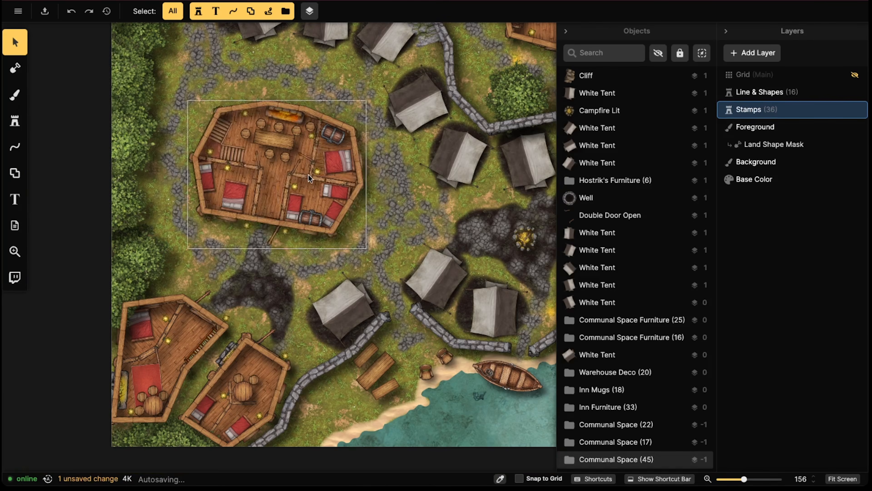
Set up a Wooden Wall line at 35% scale on the Line & Shapes layer and save it as a favorite
scroll(284, 174, up, 4)
scroll(245, 199, down, 3)
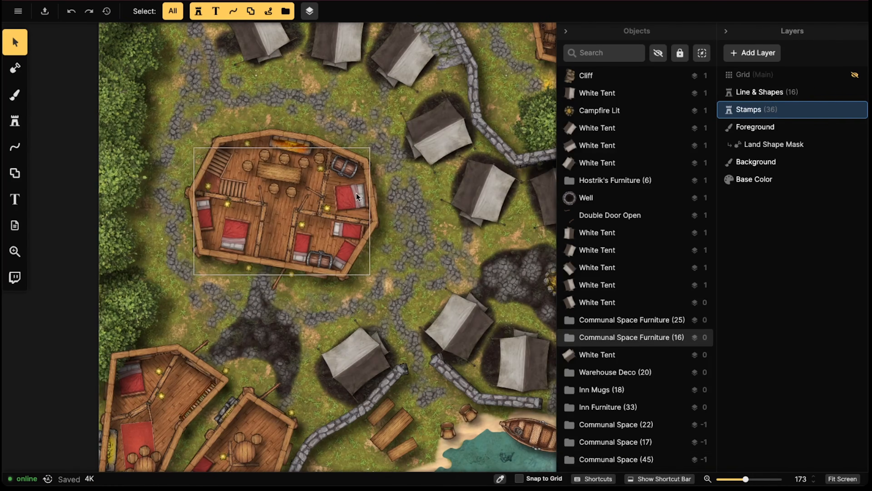
click(779, 97)
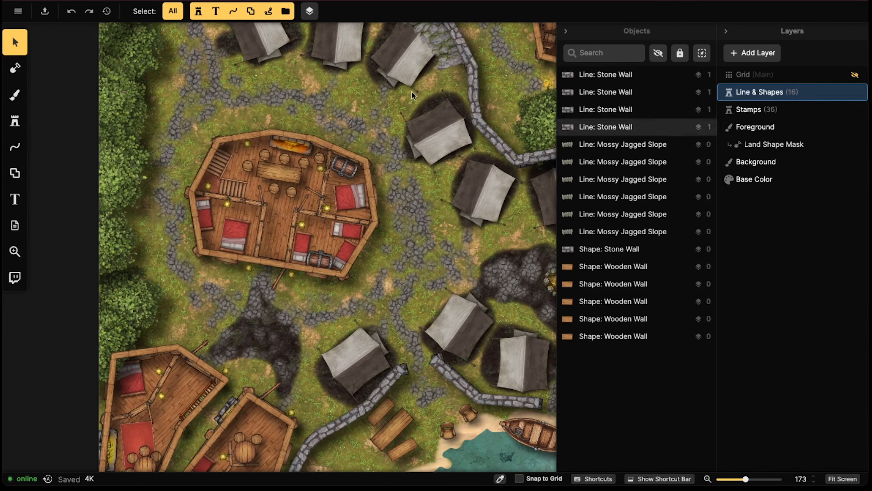
click(15, 147)
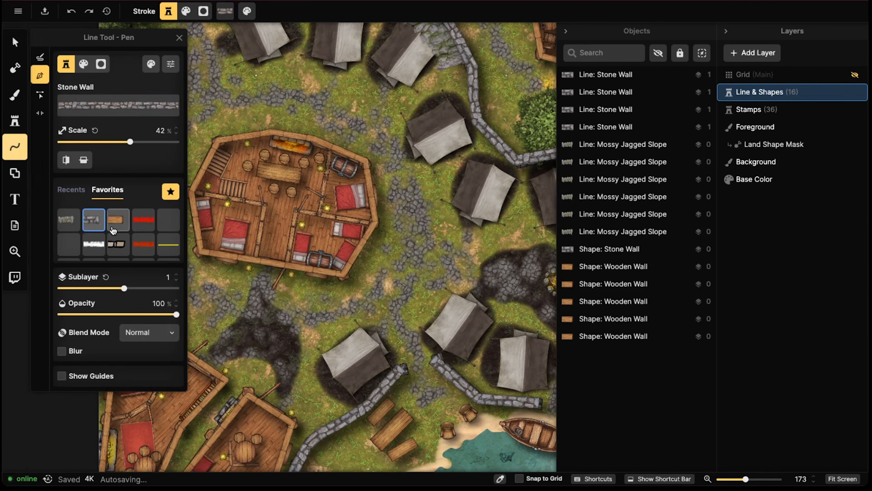
click(118, 219)
scroll(270, 260, up, 3)
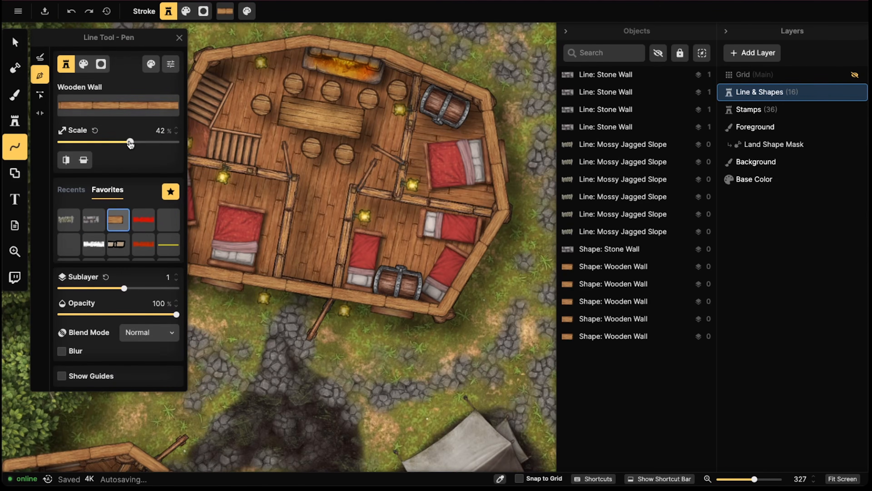
drag(130, 144, 127, 143)
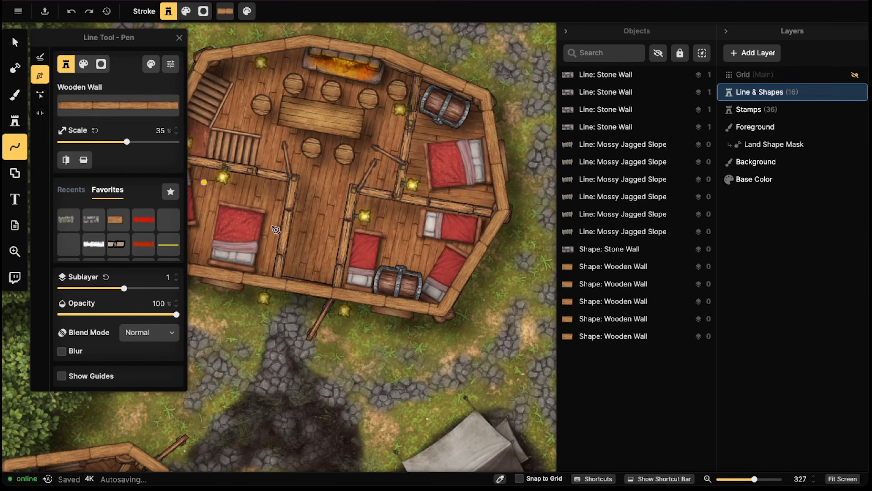
click(170, 192)
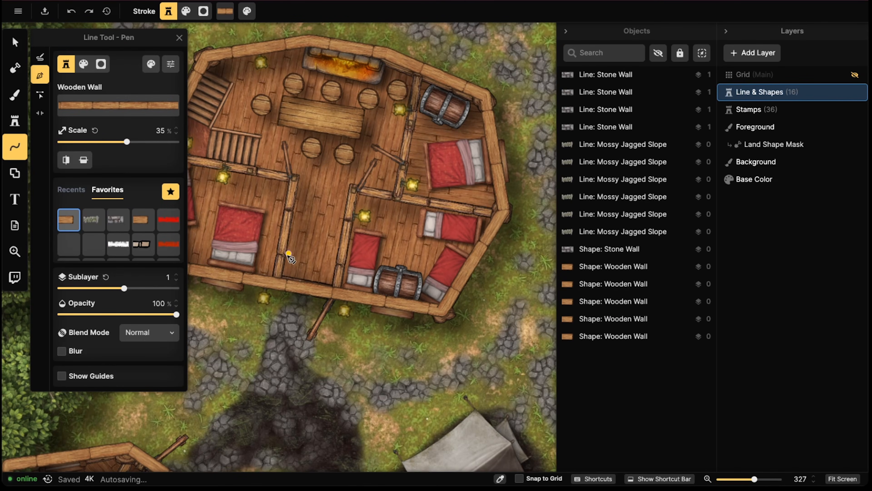
Trace the interior walls around the western building's southwest bedroom with a Wooden Wall line, from the south wall to the west wall
click(278, 276)
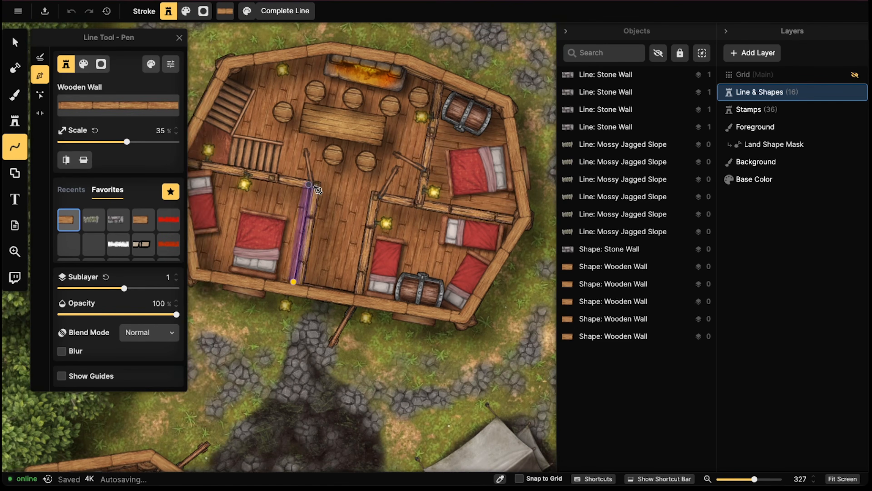
click(314, 186)
middle_drag(223, 173, 344, 193)
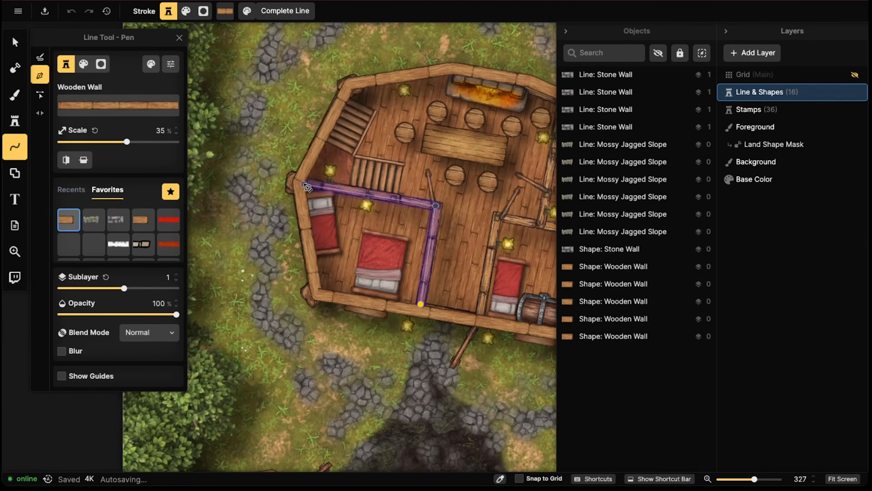
double_click(309, 186)
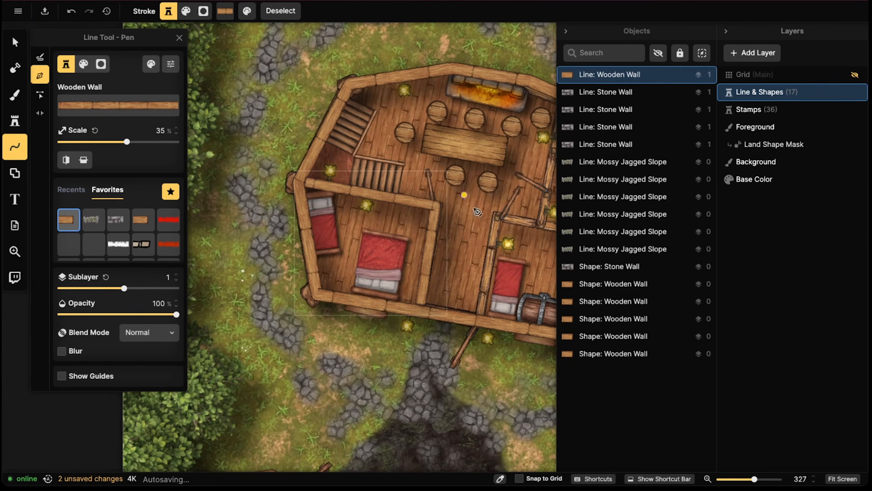
Trace the partitions of the two eastern bedrooms with Wooden Wall lines, from the south wall to the east wall and up to the north wall
middle_drag(467, 290, 336, 260)
click(348, 284)
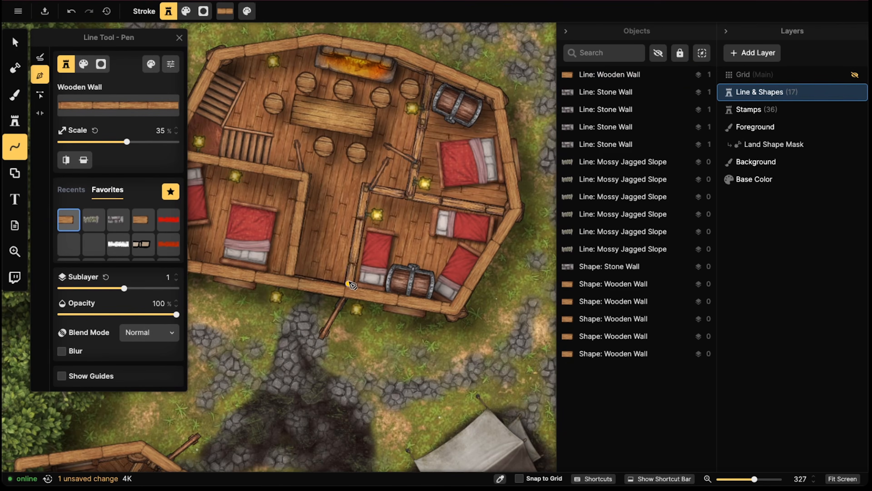
click(364, 187)
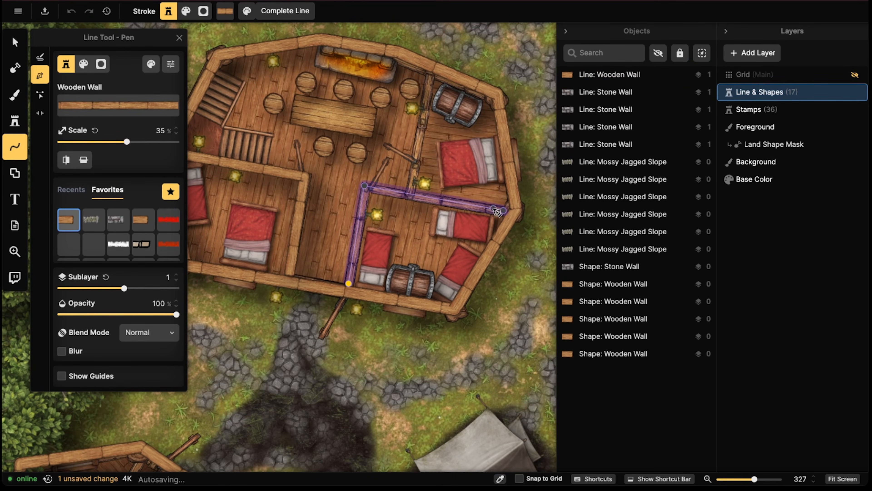
double_click(504, 206)
key(Escape)
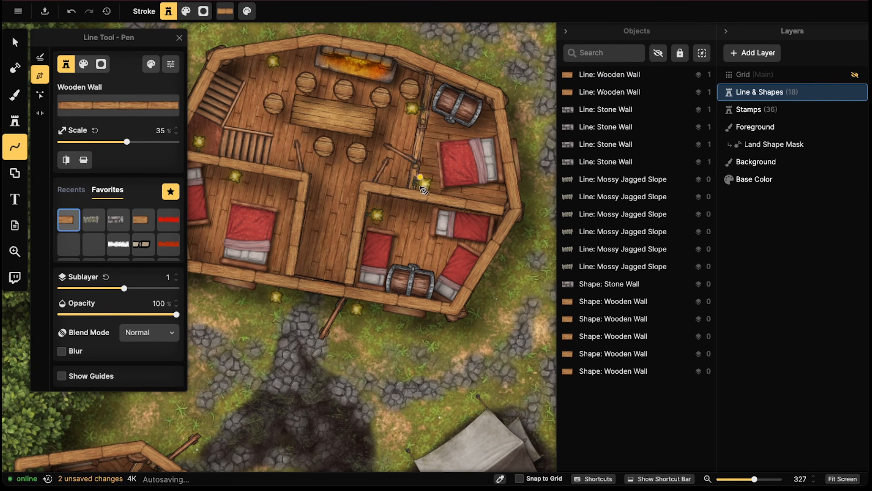
click(412, 188)
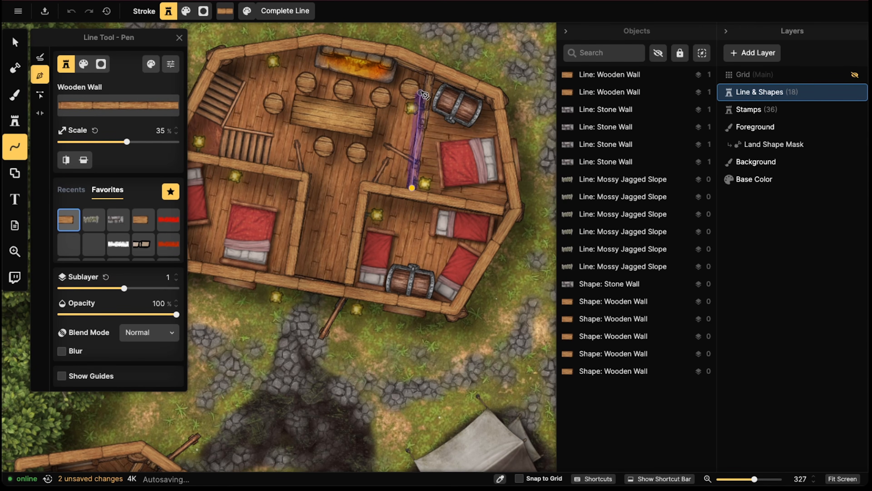
double_click(432, 78)
Trace the bent partition below the northwest bed in the southwestern building with a Wooden Wall line, from the west wall to the northeast wall
scroll(440, 61, down, 5)
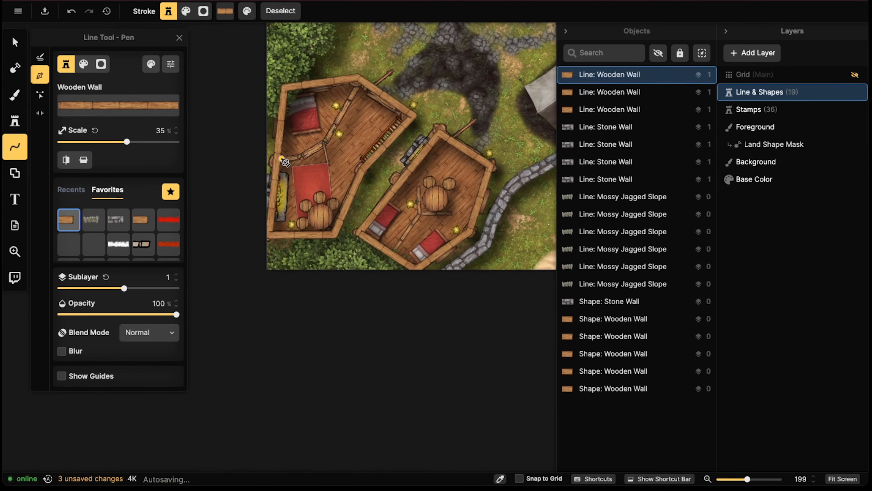
click(282, 159)
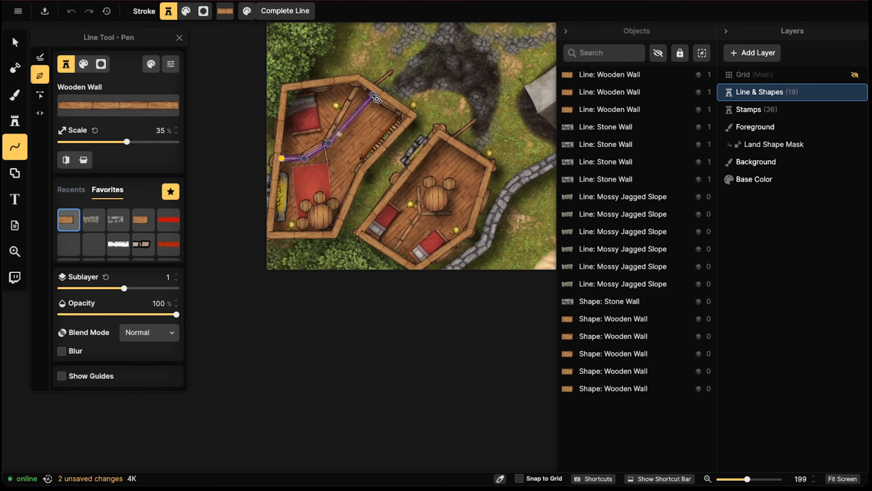
double_click(375, 97)
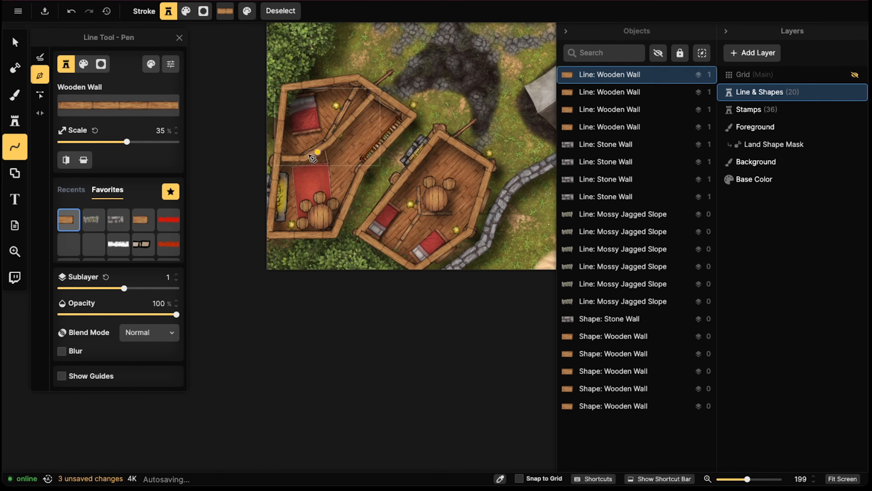
key(Escape)
Try a Wooden Wall line between the two beds of the neighbouring round-table building, move it aside, and delete it
drag(468, 164, 383, 102)
scroll(326, 163, up, 5)
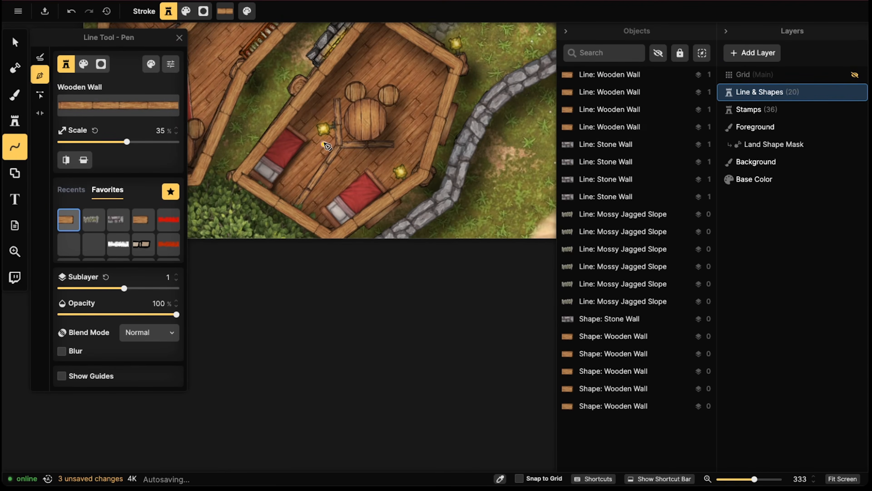
click(297, 205)
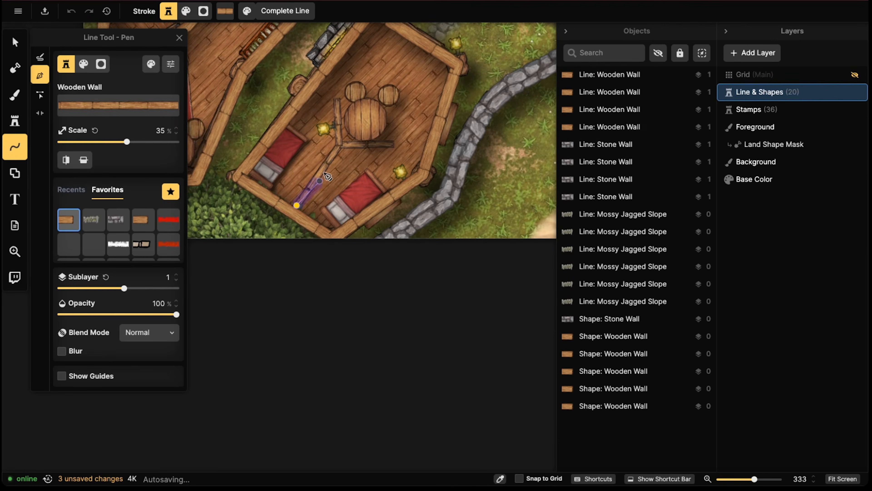
double_click(343, 146)
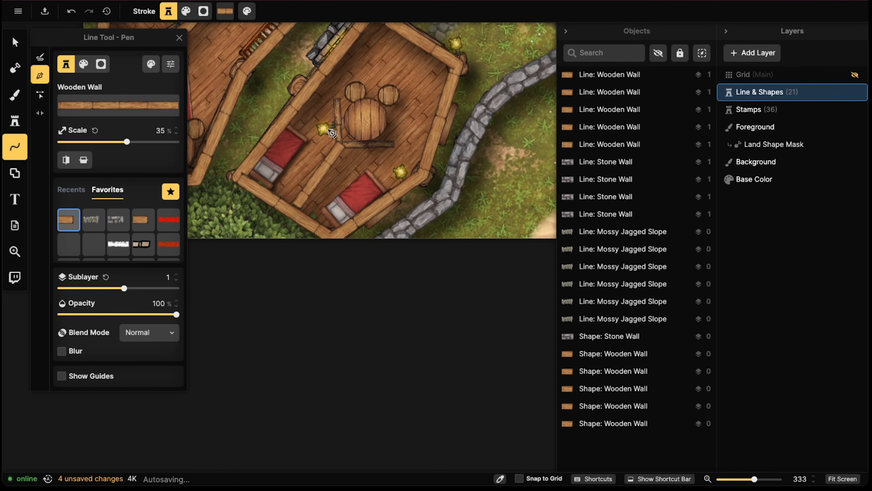
click(322, 127)
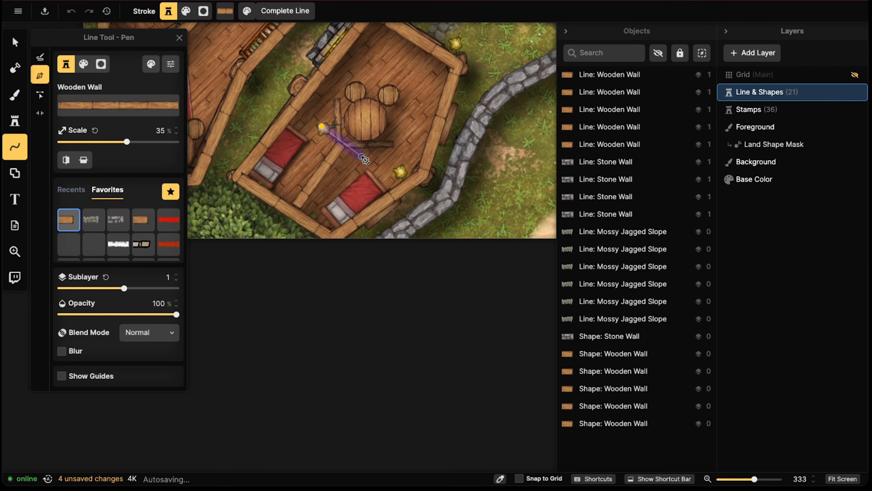
key(Escape)
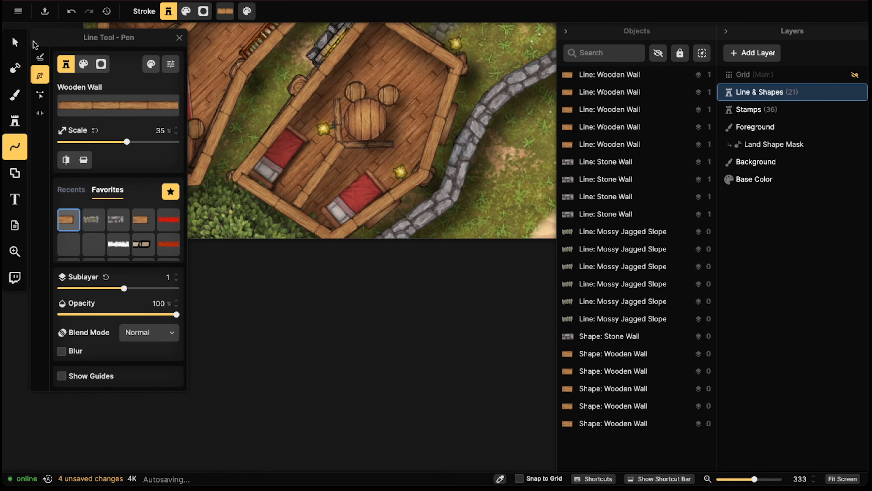
click(17, 43)
click(314, 183)
drag(314, 183, 356, 167)
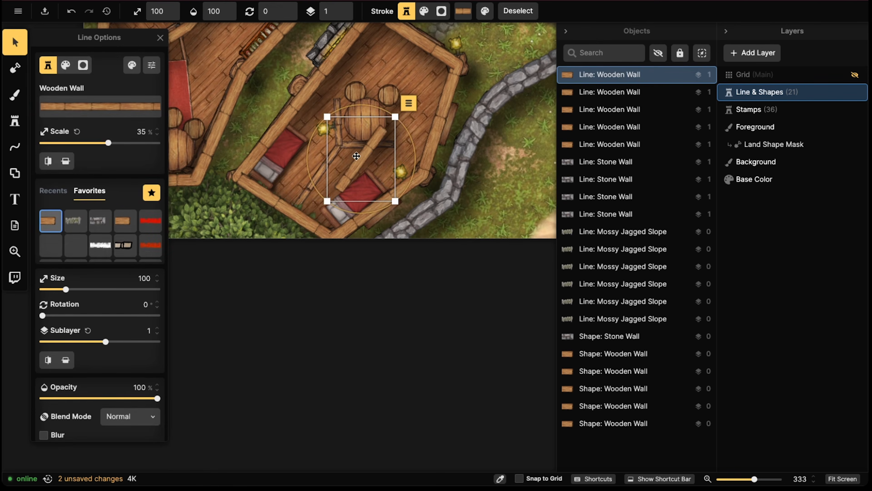
key(Delete)
Partition the round-table building with a Wooden Wall line across its width and another running from that line between the beds to the southwest wall
click(15, 120)
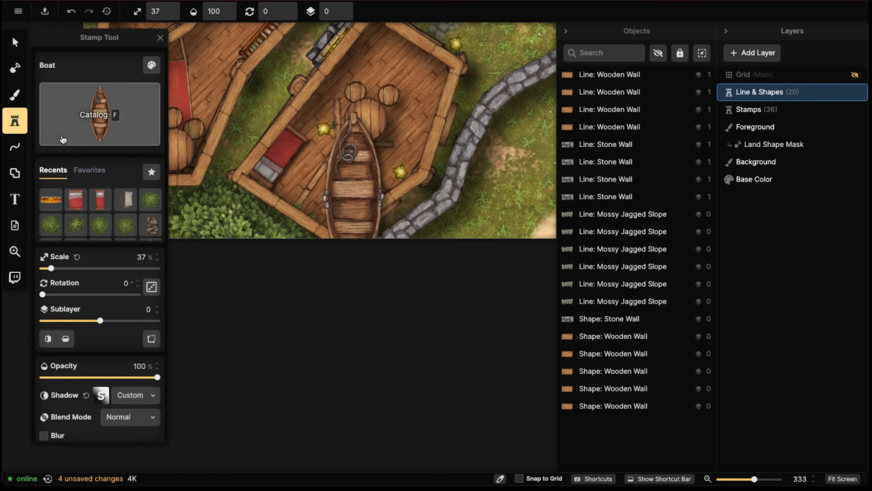
click(15, 147)
click(418, 170)
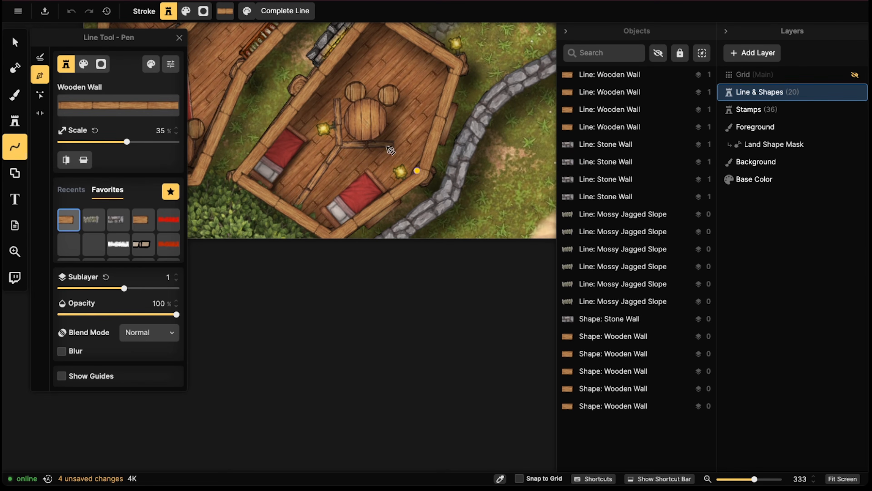
double_click(312, 94)
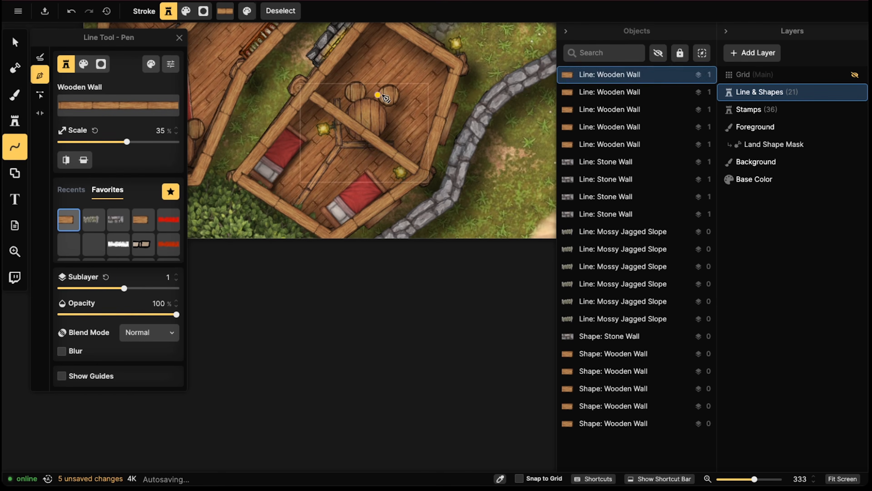
click(359, 130)
click(350, 131)
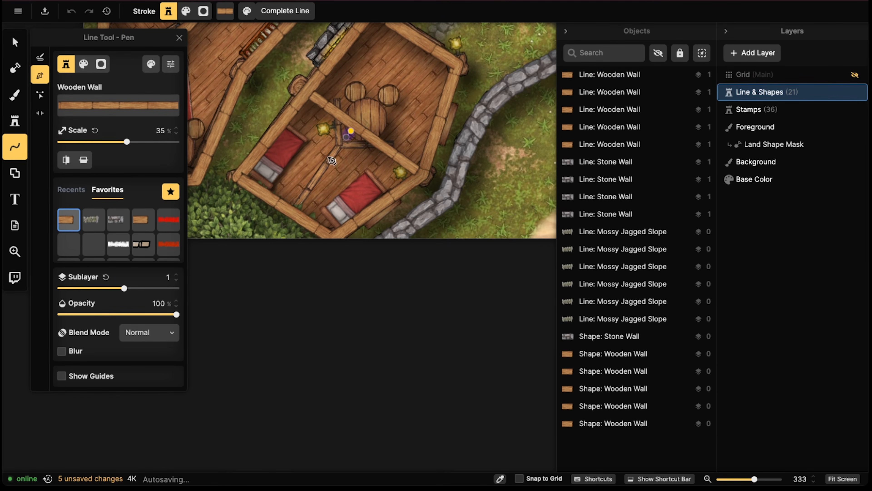
double_click(296, 202)
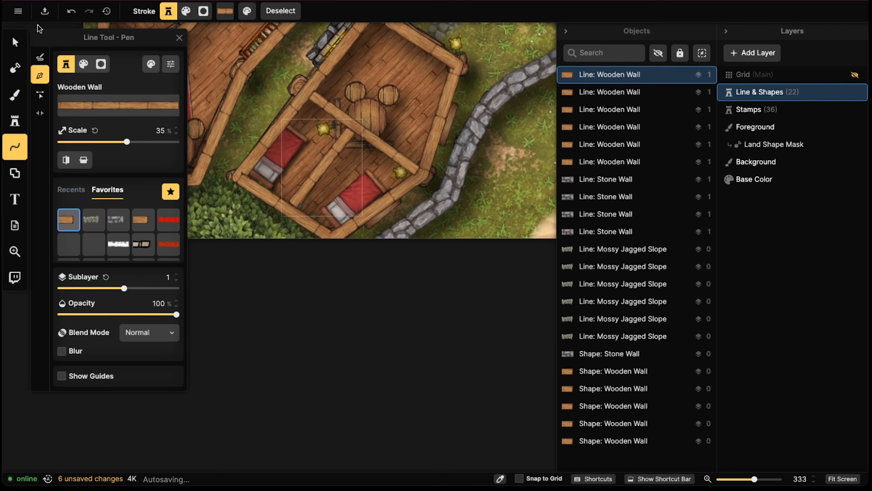
Nudge the interior wooden wall of the small southern cabin slightly and deselect it
click(14, 42)
click(357, 194)
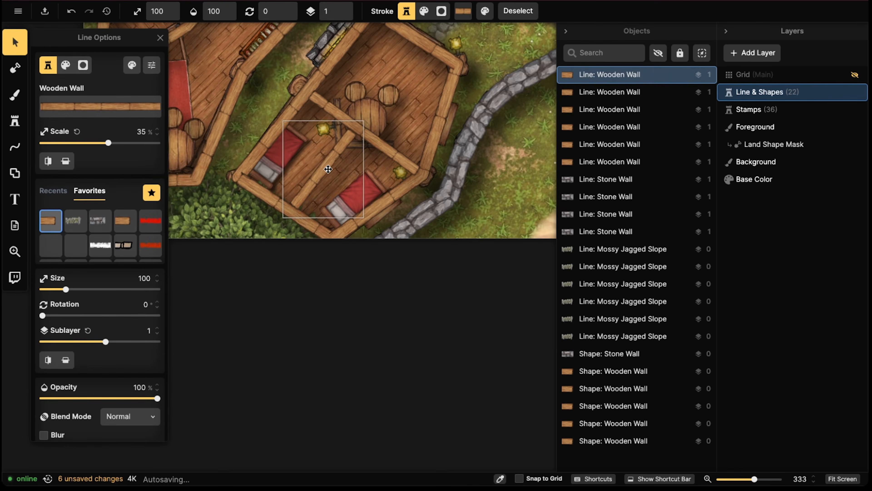
drag(328, 169, 332, 170)
key(Escape)
Draw a bent Wooden Wall line over the northern cabin's interior partition, from its west wall to the central divider
scroll(333, 171, down, 4)
middle_drag(373, 140, 154, 272)
middle_drag(463, 119, 182, 232)
middle_drag(529, 91, 395, 275)
middle_drag(185, 52, 330, 274)
middle_drag(229, 194, 332, 265)
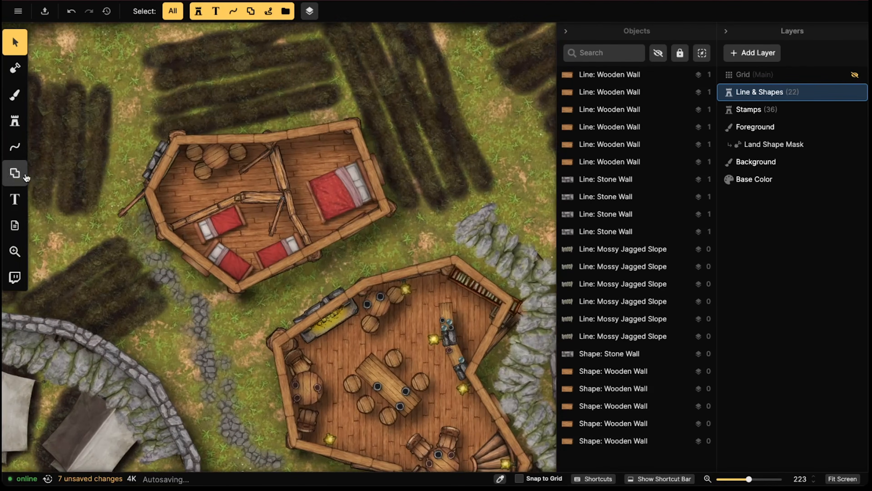
click(18, 152)
scroll(202, 237, up, 2)
middle_drag(203, 233, 292, 237)
scroll(268, 232, up, 2)
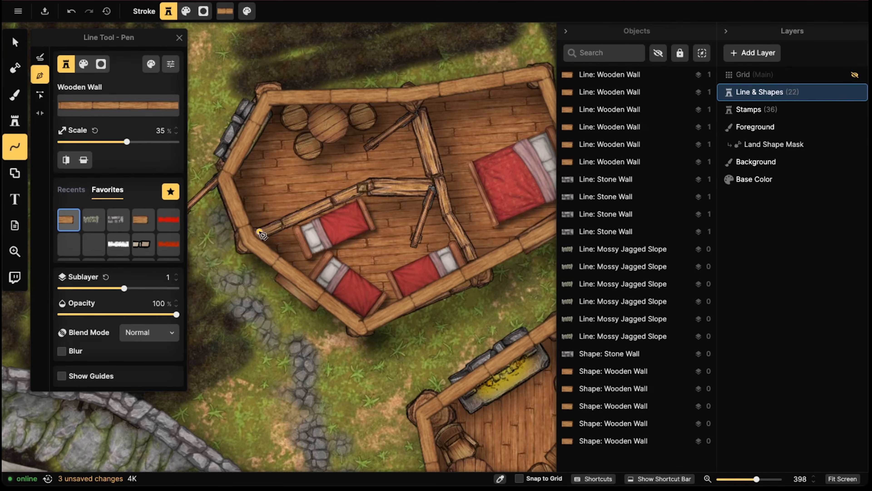
click(257, 233)
click(364, 188)
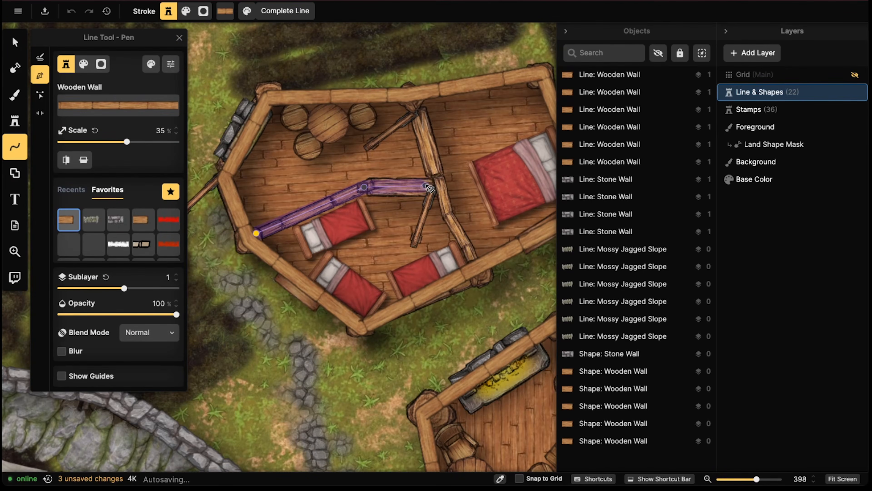
double_click(427, 179)
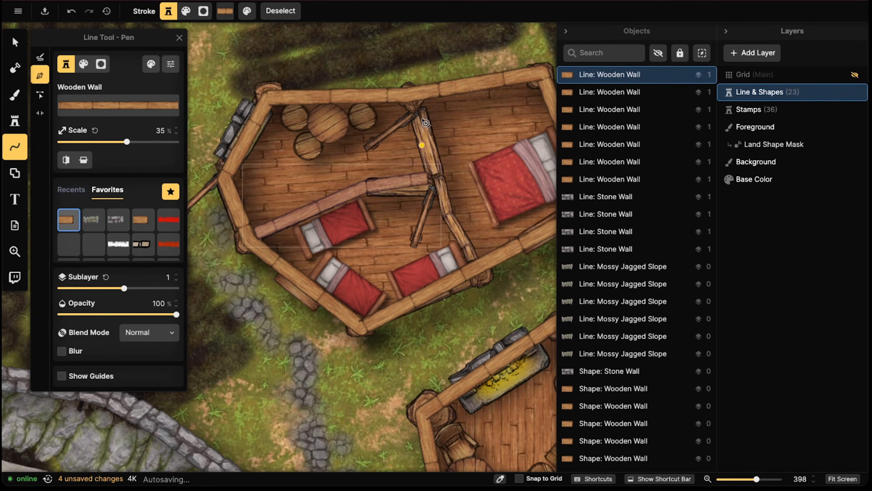
Draw a second Wooden Wall line along the northern cabin's central divider, from the north wall to the south wall
click(416, 103)
click(433, 179)
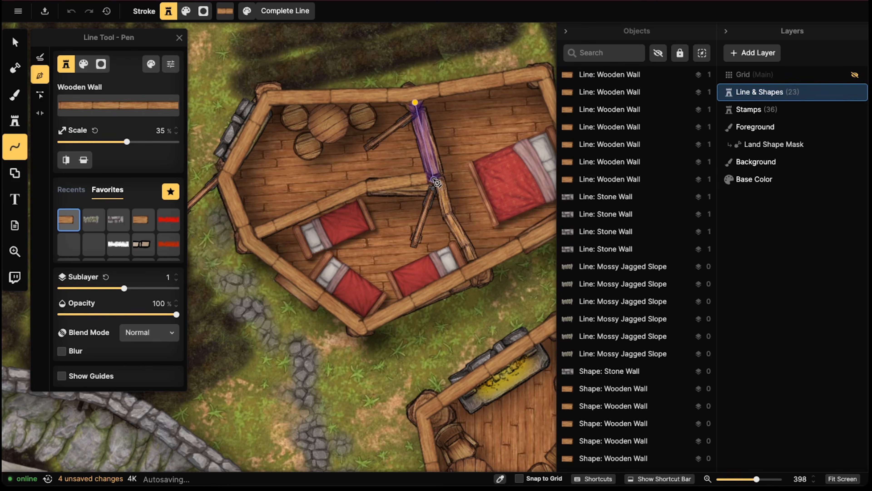
double_click(466, 258)
Make the Stamps layer active and delete the stamp group on the westernmost cabin in the map's southwest corner
scroll(466, 257, down, 10)
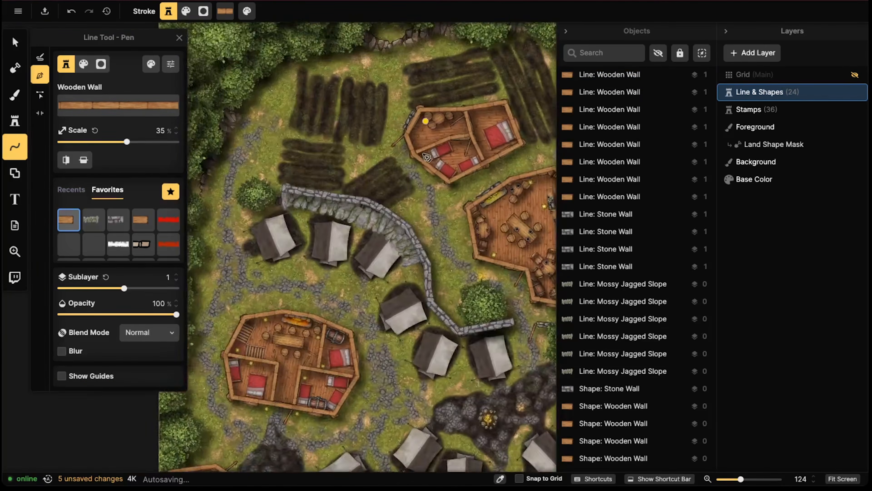
middle_drag(388, 162, 386, 128)
scroll(424, 89, down, 2)
middle_drag(427, 79, 365, 42)
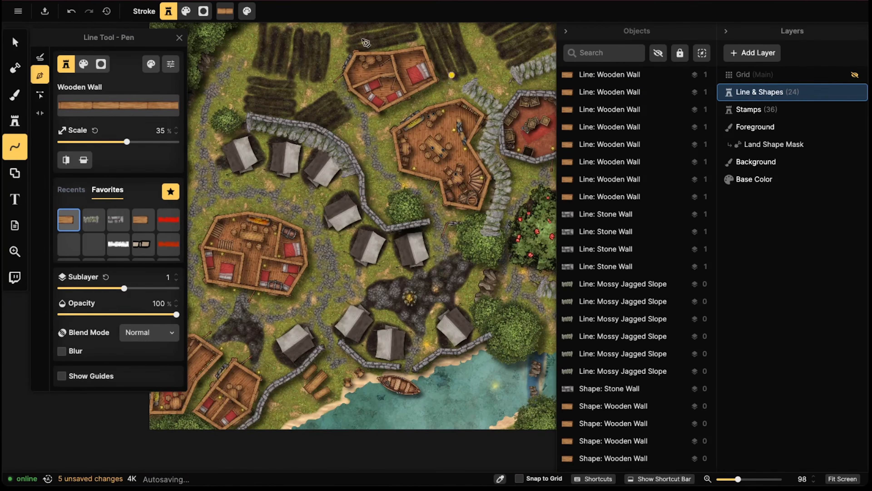
click(15, 42)
scroll(475, 155, down, 2)
middle_drag(337, 237, 381, 193)
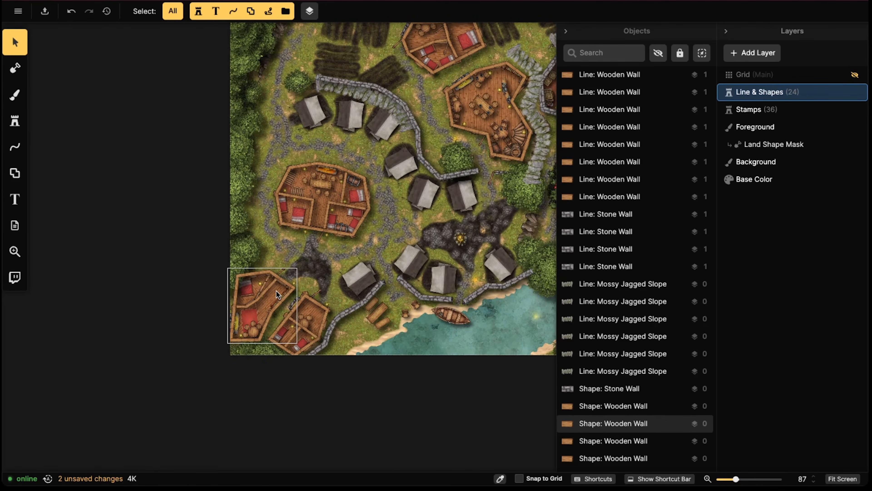
click(749, 109)
scroll(320, 302, up, 1)
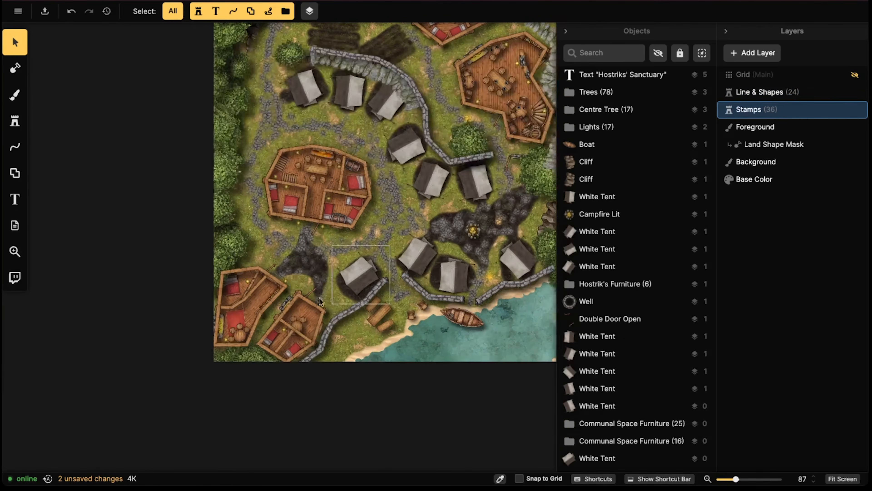
click(241, 309)
Delete the Communal Space Furniture (25) group from the two cabins in the map's southwest corner
scroll(240, 309, up, 3)
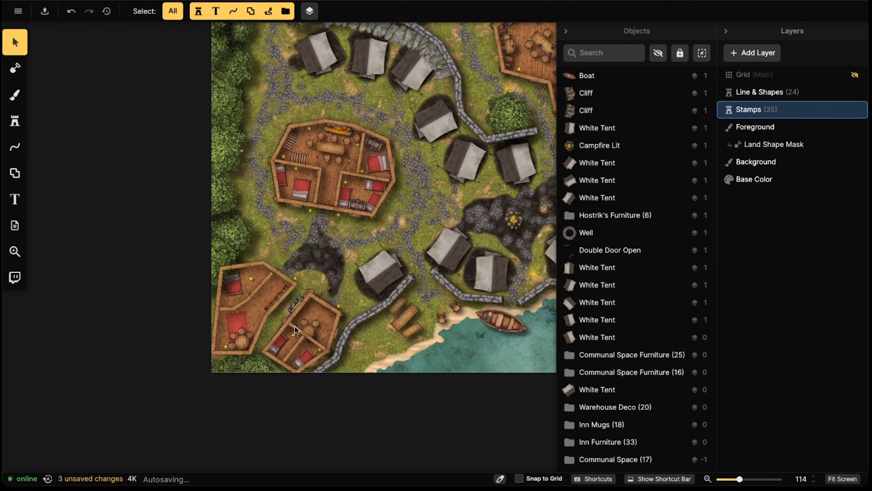
click(296, 329)
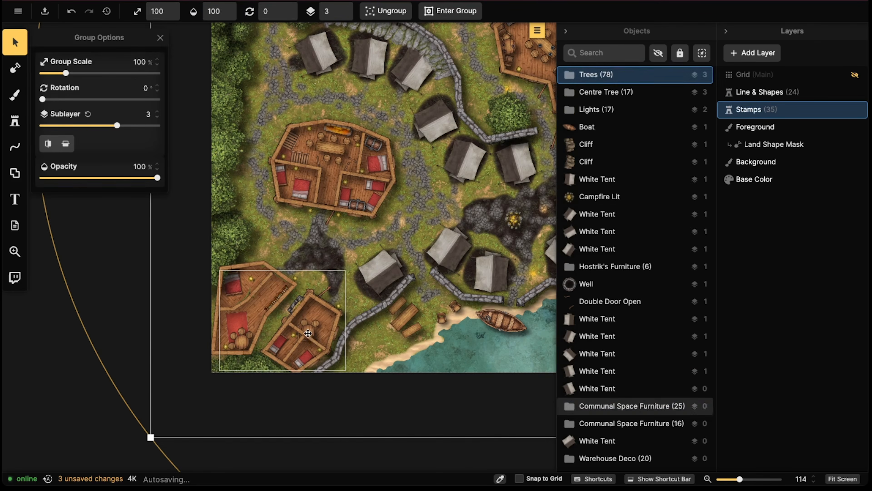
key(Delete)
scroll(283, 294, down, 2)
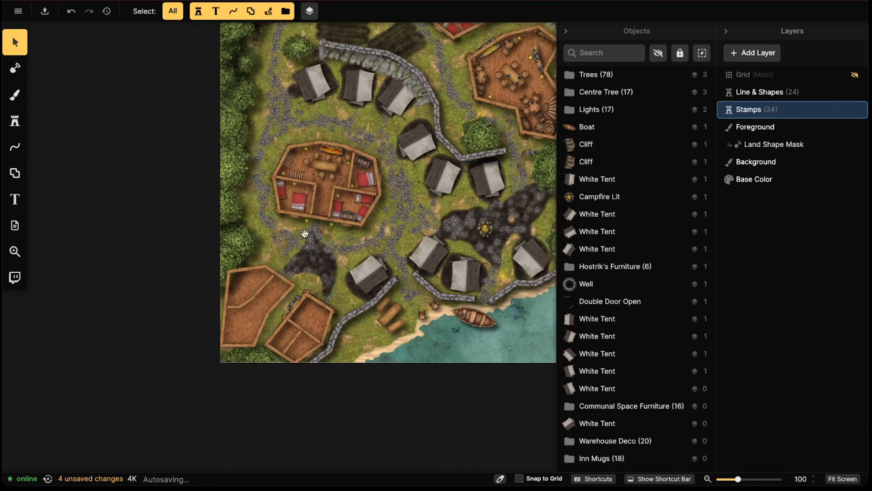
Delete the group of furniture and wall stamps covering the northern three-room cabin
scroll(292, 223, up, 3)
scroll(298, 196, up, 3)
scroll(299, 196, right, 4)
click(318, 219)
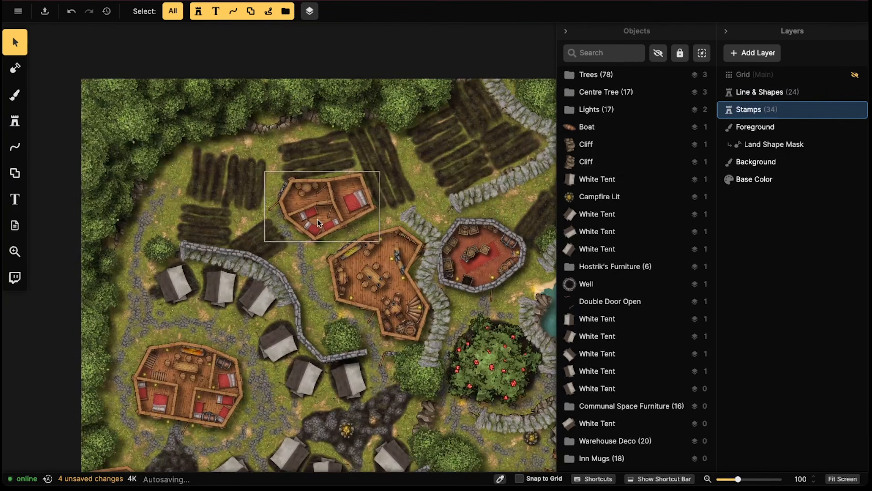
key(Delete)
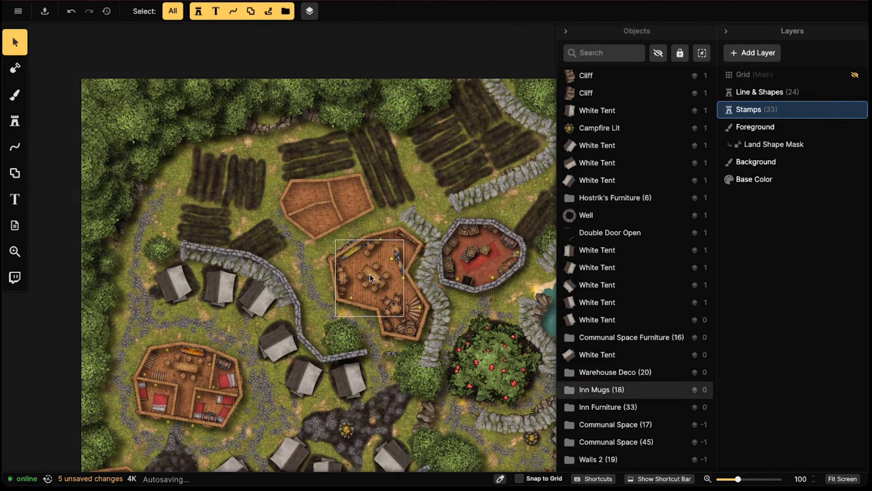
Delete the Inn Mugs and Inn Furniture groups from the L-shaped inn
click(377, 274)
key(Delete)
key(Delete)
scroll(368, 268, down, 1)
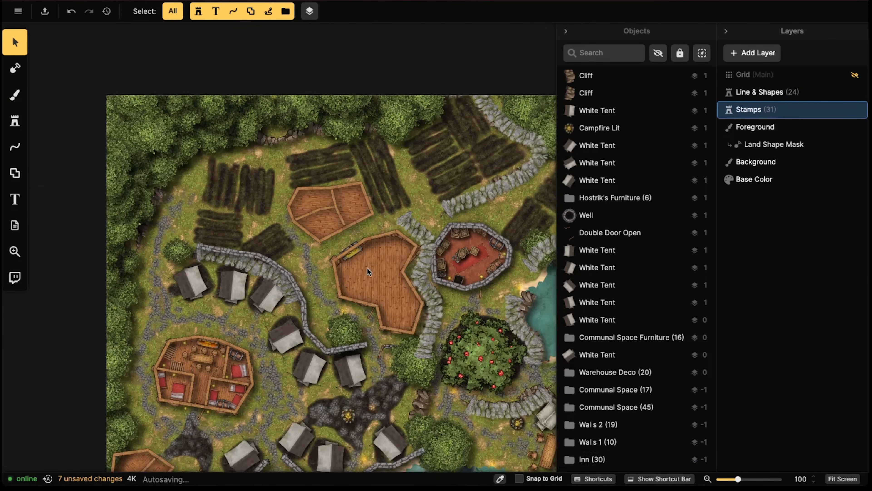
Delete the Warehouse Deco group from the stone-walled warehouse east of the inn
click(368, 268)
scroll(309, 253, right, 3)
click(309, 253)
click(403, 251)
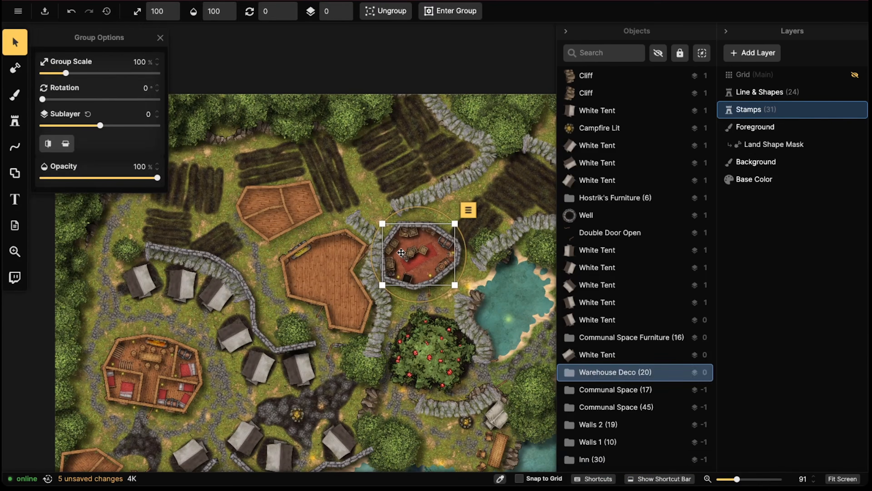
key(Delete)
click(404, 251)
Delete the Communal Space Furniture (16) and Communal Space (45) groups from the large western building
scroll(417, 268, down, 5)
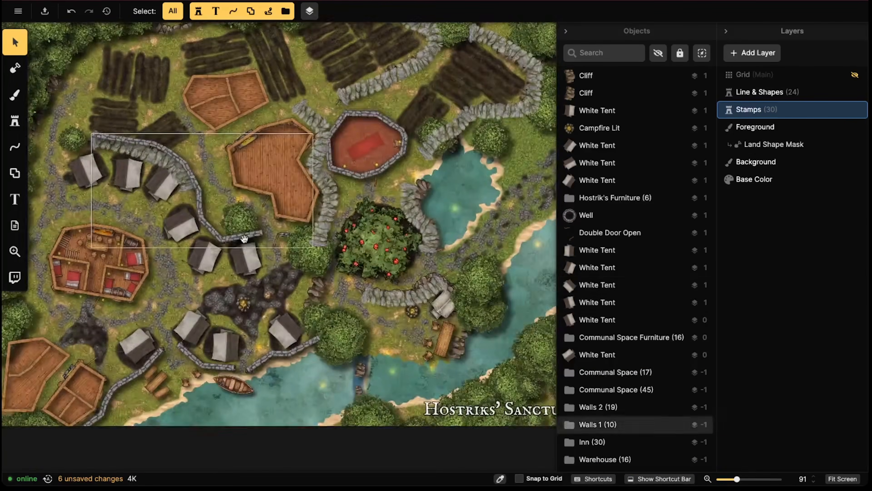
scroll(243, 238, left, 3)
click(257, 178)
key(Delete)
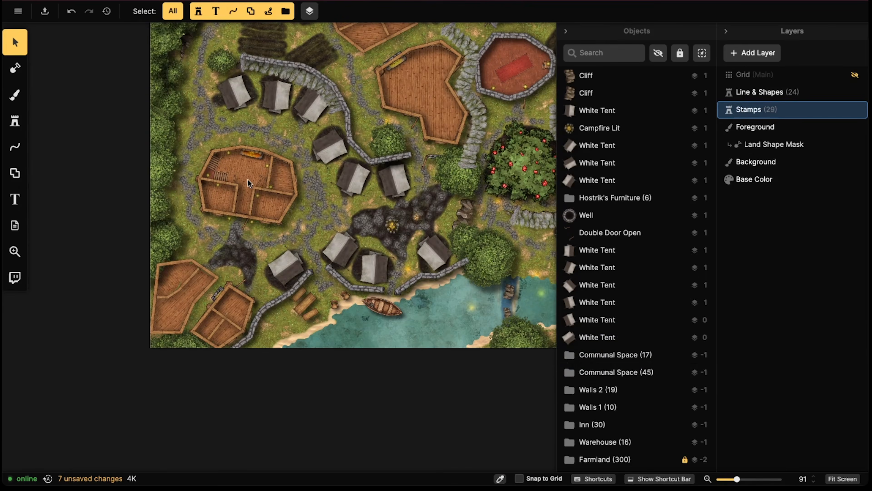
click(221, 172)
key(Delete)
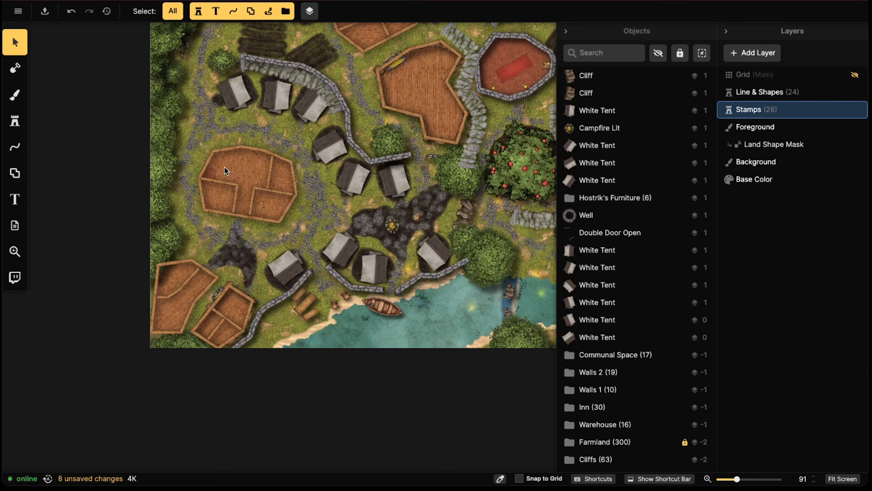
Delete the Communal Space (17) group around the smaller cabin in the southwest corner
scroll(223, 172, down, 2)
click(301, 278)
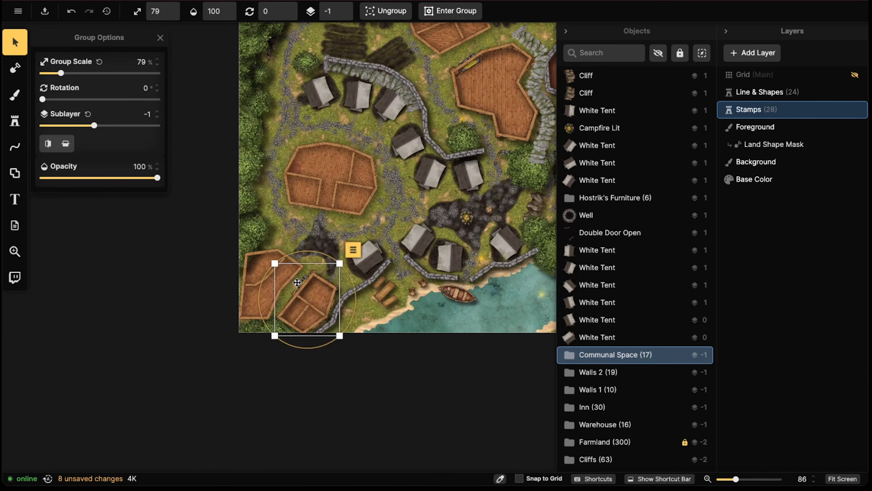
scroll(297, 281, up, 5)
key(Delete)
scroll(305, 229, up, 1)
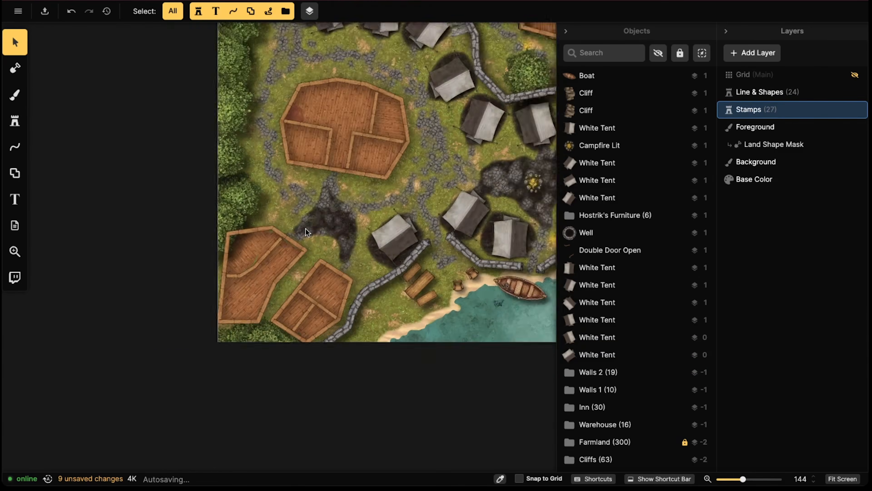
Delete the Warehouse (16) stamp group from the stone-walled building beside the inn
middle_drag(427, 115, 315, 327)
middle_drag(391, 149, 199, 240)
click(365, 279)
middle_drag(365, 278, 400, 278)
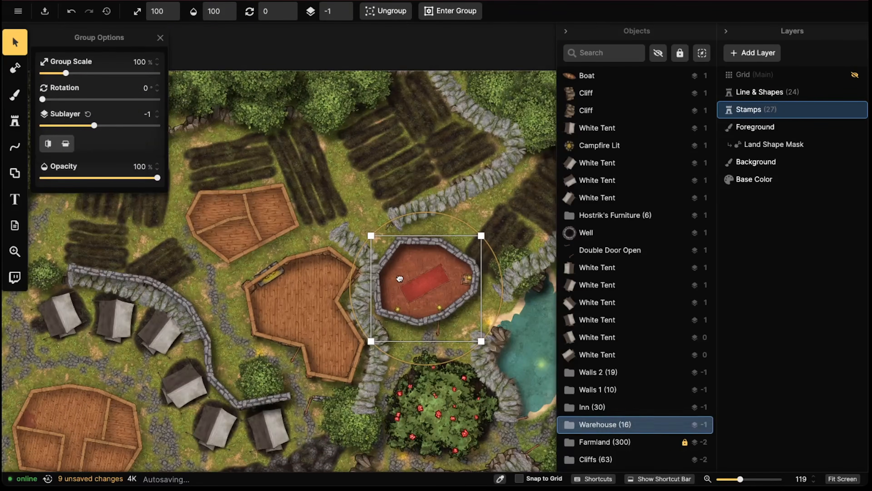
key(Escape)
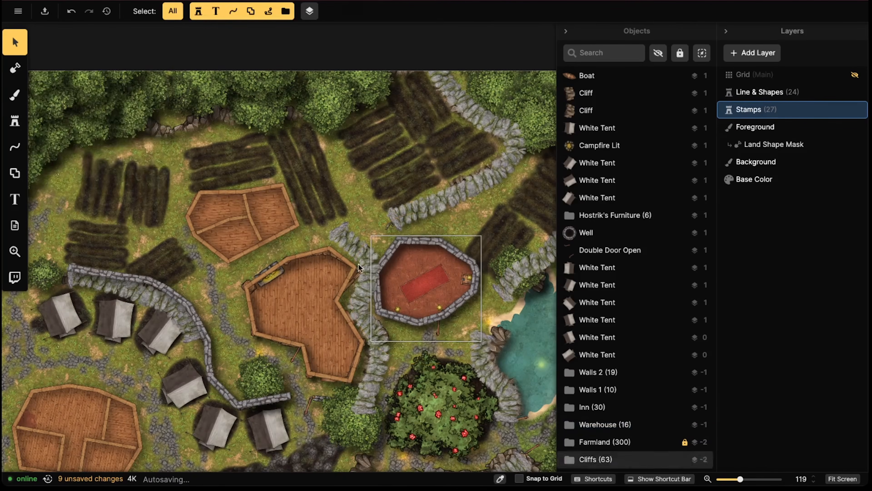
click(416, 267)
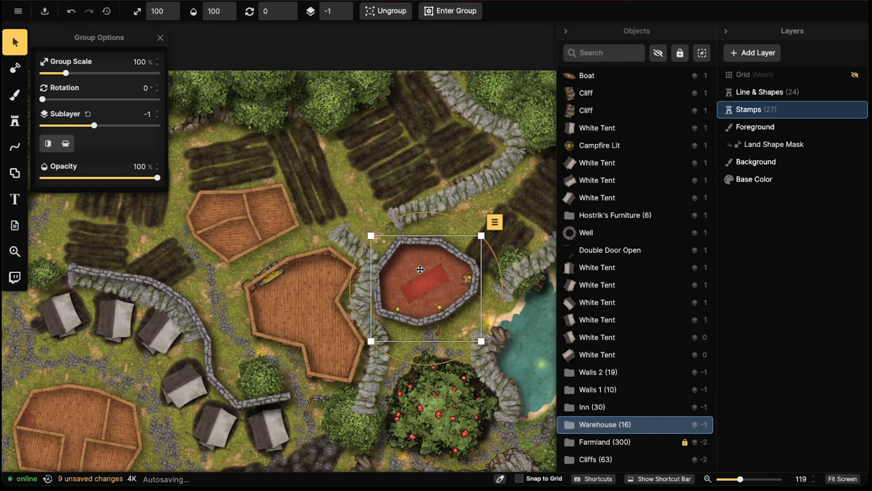
key(Delete)
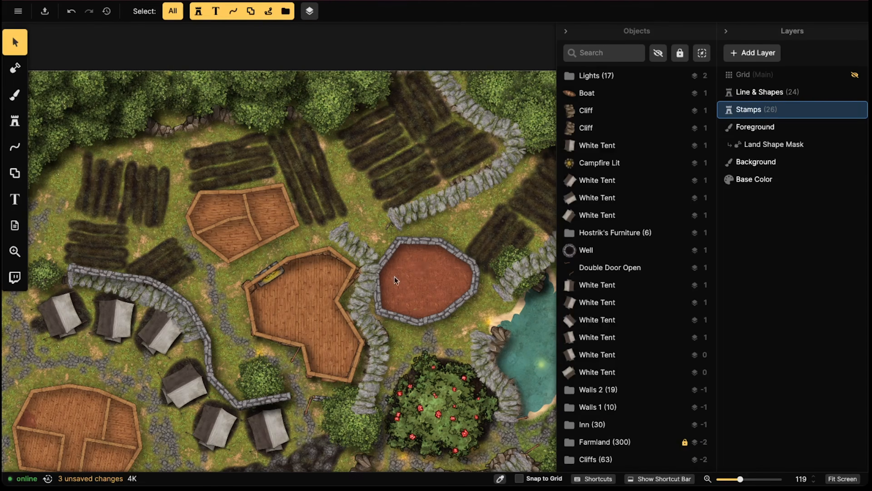
Lock the Trees (78) group so it cannot be picked on the map
scroll(307, 276, down, 3)
middle_drag(307, 276, 366, 231)
scroll(366, 230, up, 2)
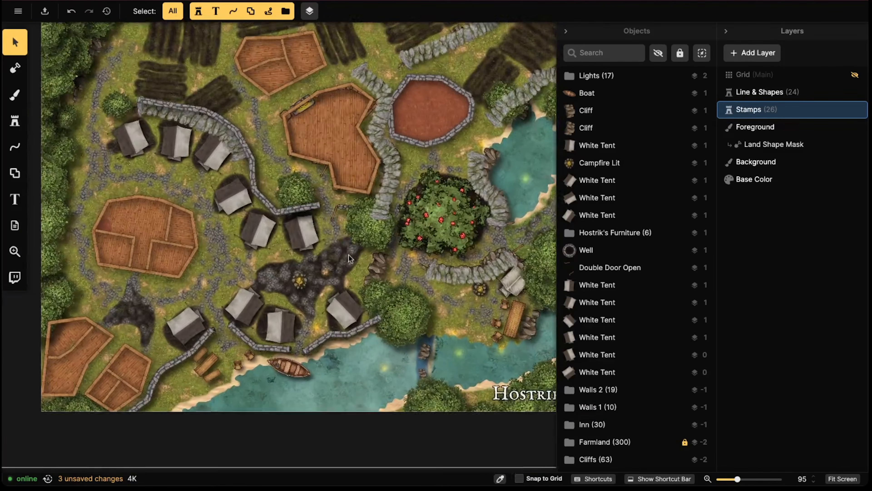
click(339, 212)
middle_drag(315, 177, 326, 236)
click(326, 237)
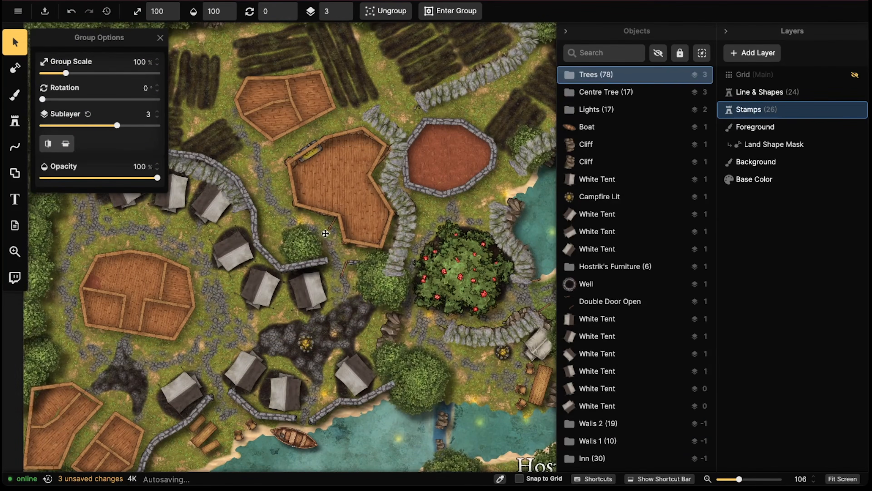
click(680, 53)
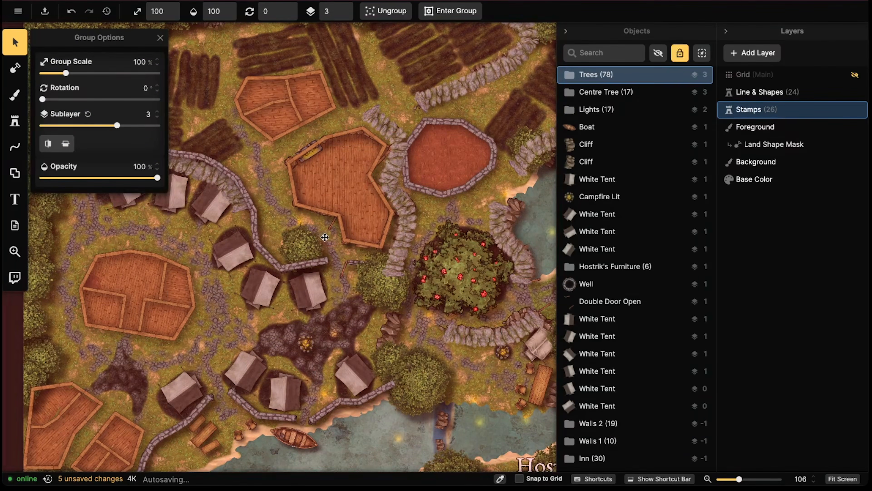
click(456, 176)
Set the Trees group's sublayer to 10 and deselect it
click(607, 74)
scroll(607, 73, up, 1)
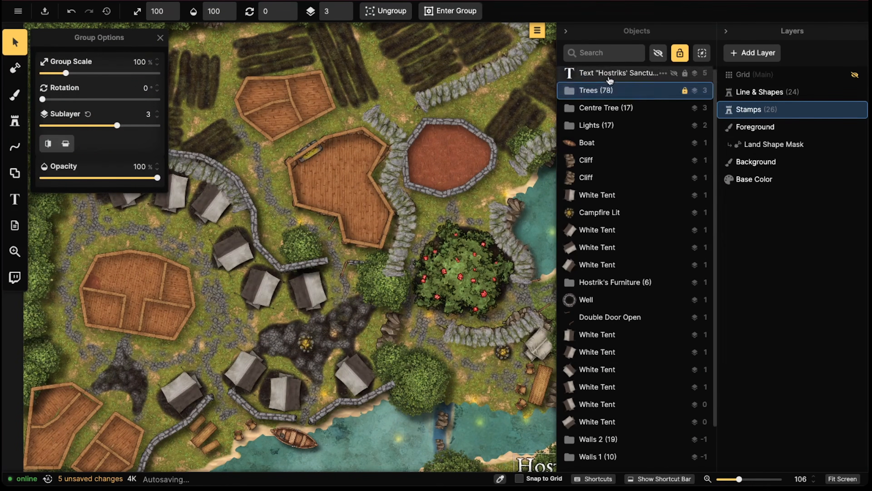
click(345, 8)
click(345, 7)
click(345, 8)
click(345, 7)
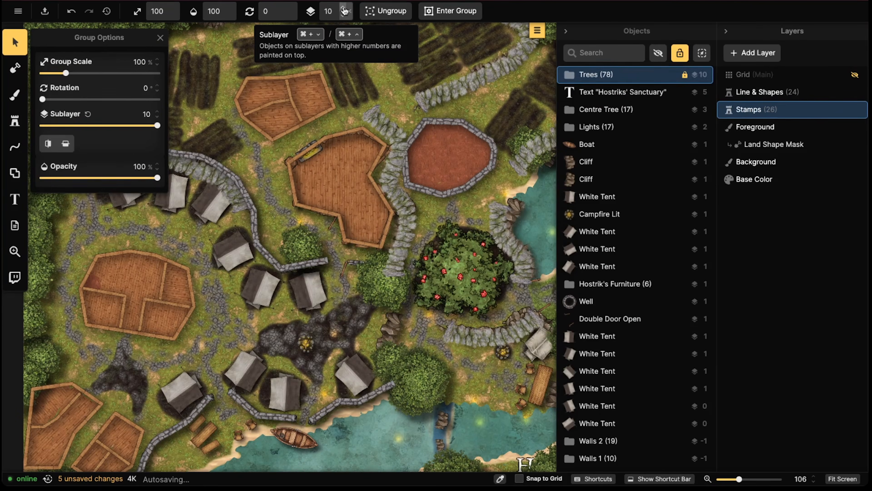
key(Escape)
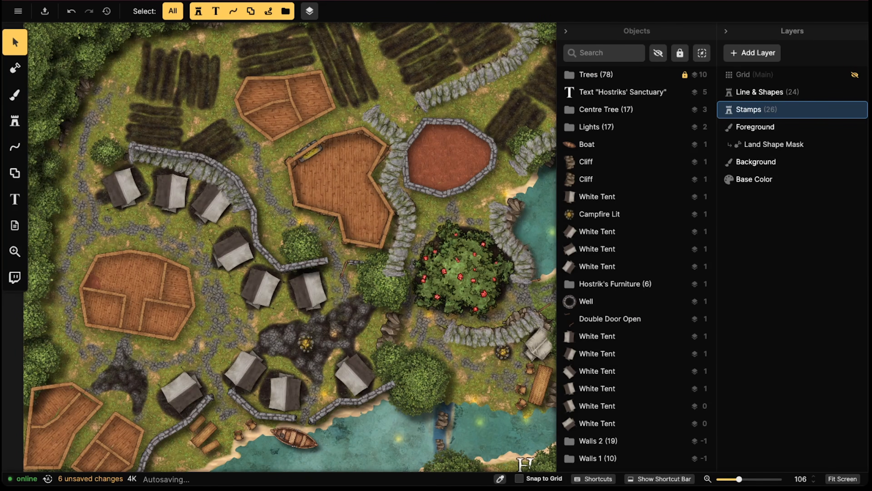
scroll(317, 134, down, 3)
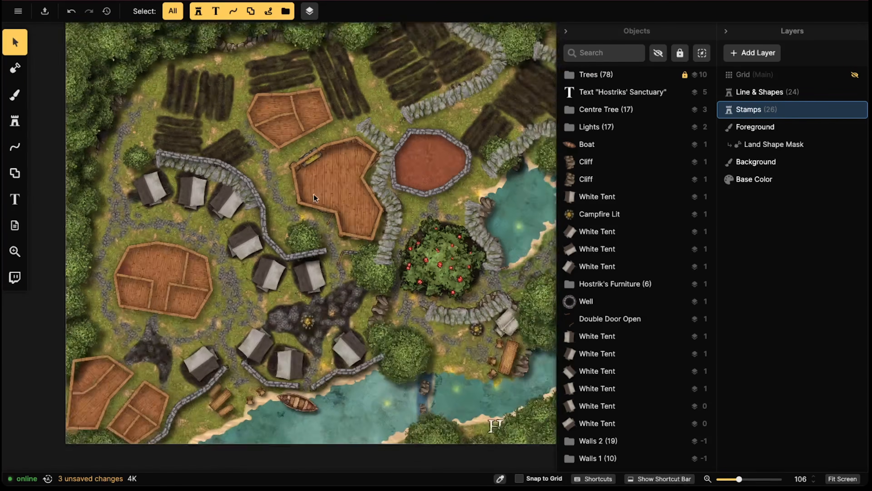
click(318, 133)
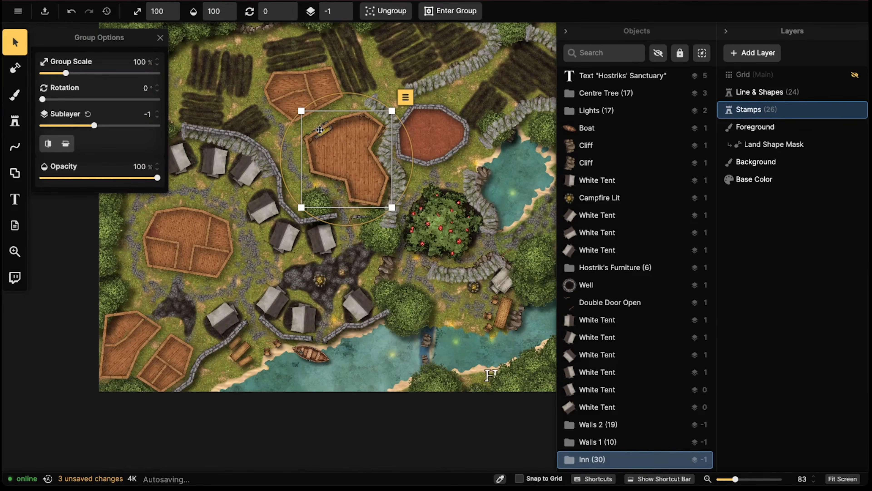
double_click(319, 130)
scroll(321, 131, up, 3)
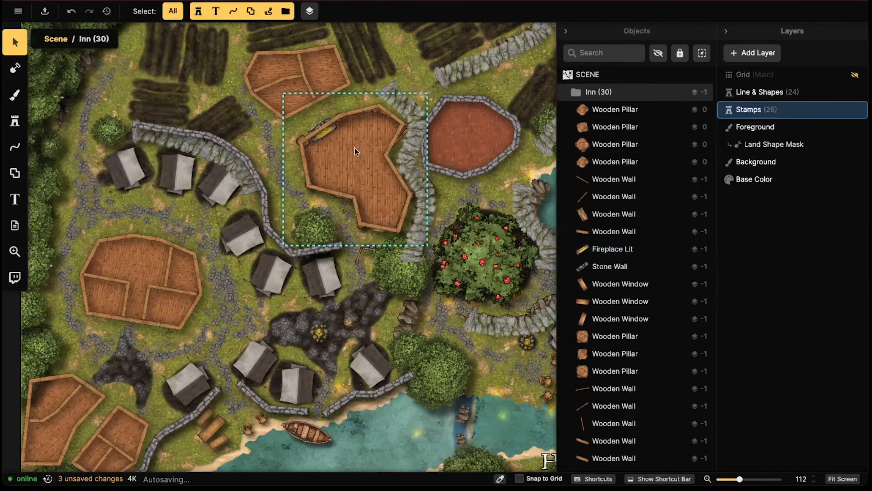
key(Escape)
key(Escape)
Delete the Inn (30) stamp group, including its fireplace, from the large angled building beside the slope
scroll(342, 152, up, 2)
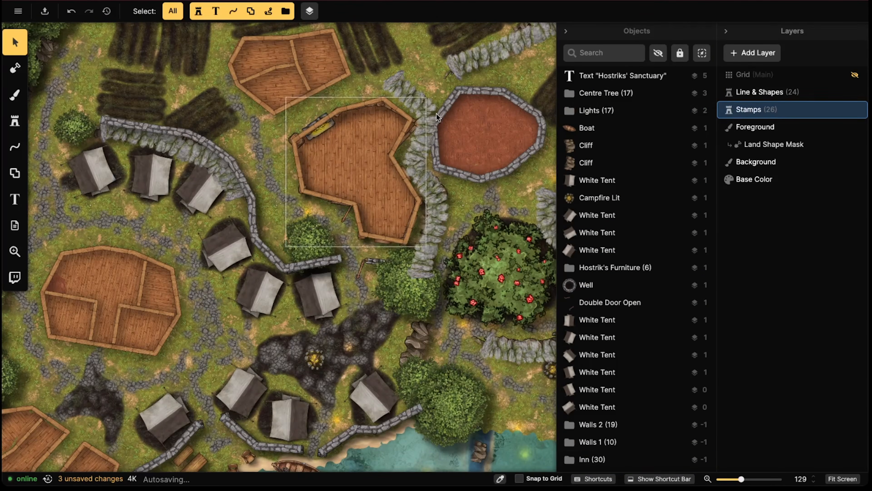
click(321, 131)
double_click(321, 132)
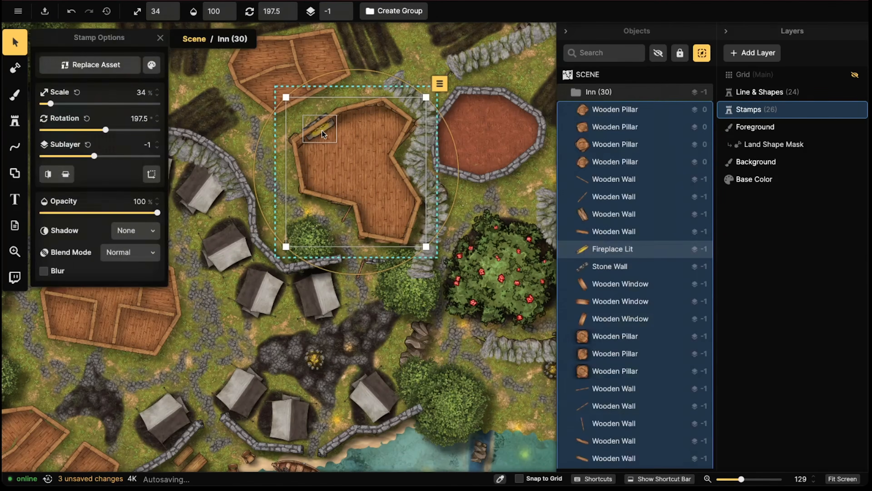
key(Delete)
Select every line and shape on the Line & Shapes layer and move them all to the Stamps layer
scroll(310, 128, down, 2)
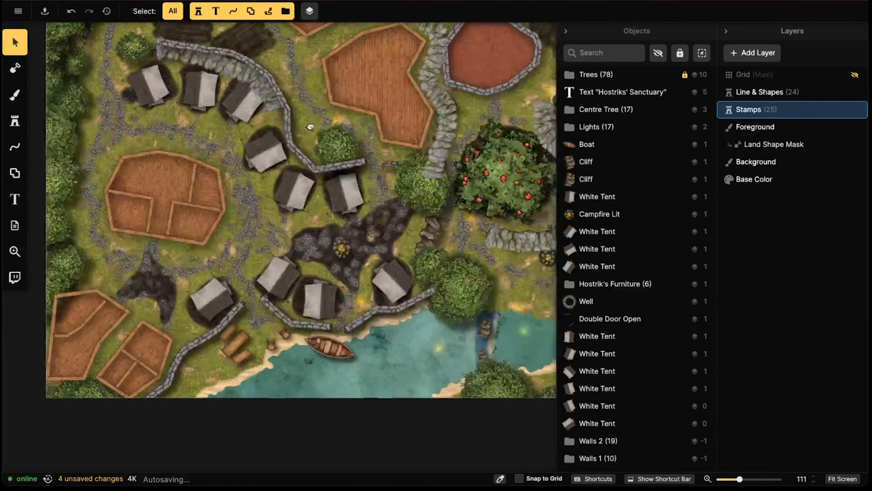
drag(310, 127, 363, 36)
drag(446, 187, 354, 214)
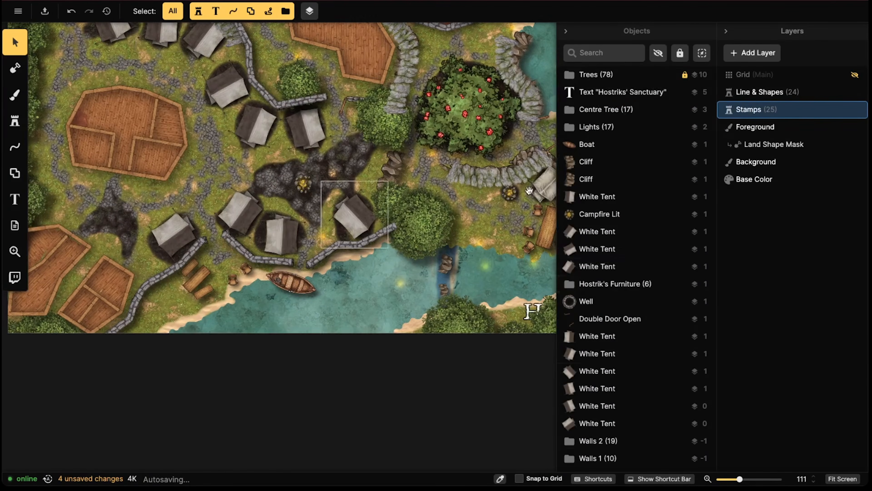
scroll(636, 171, down, 2)
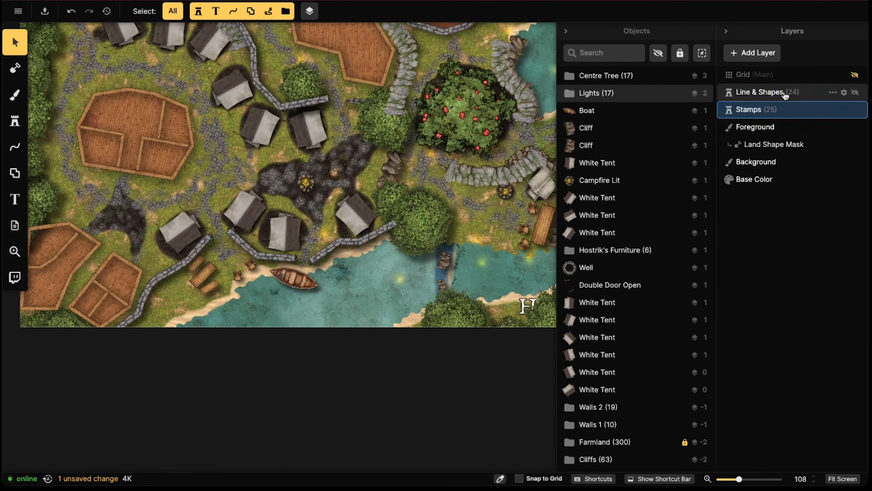
click(785, 95)
scroll(278, 156, down, 2)
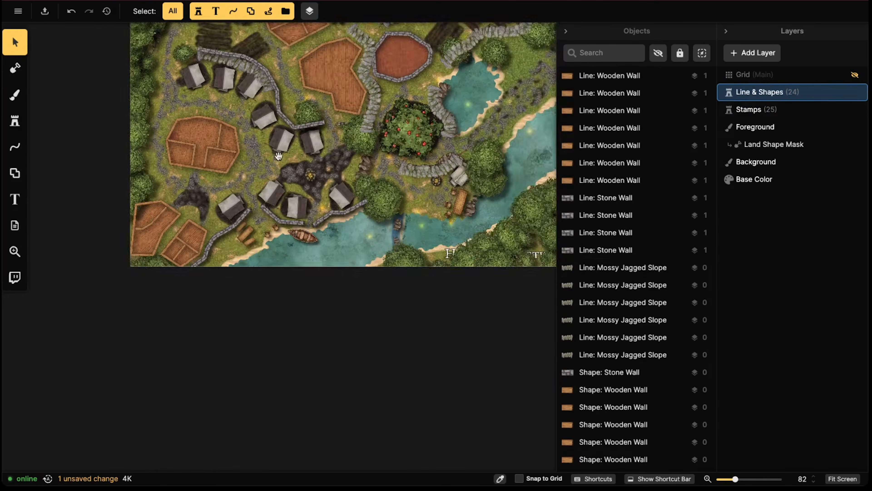
scroll(278, 156, down, 3)
drag(120, 75, 489, 339)
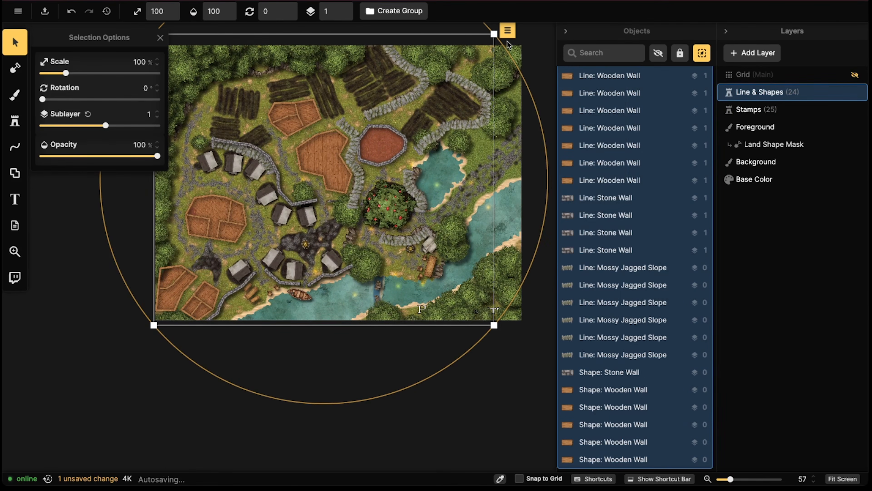
click(507, 31)
mouse_move(583, 200)
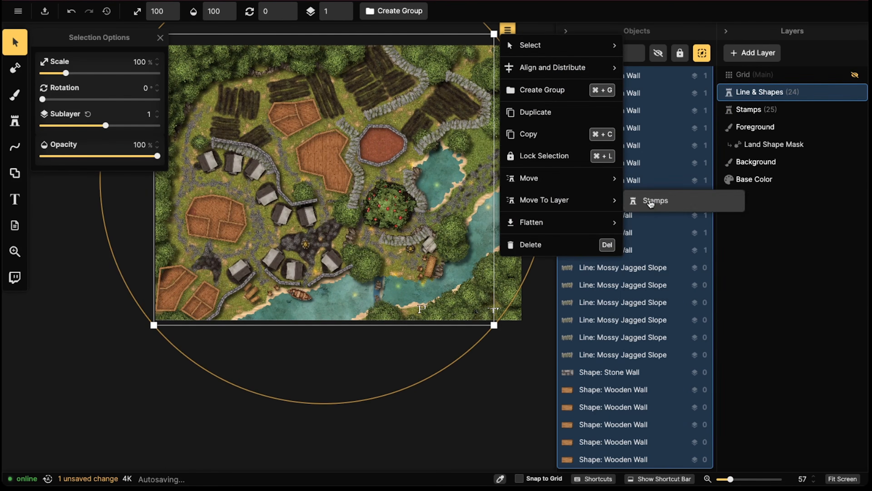
click(650, 202)
scroll(285, 120, down, 2)
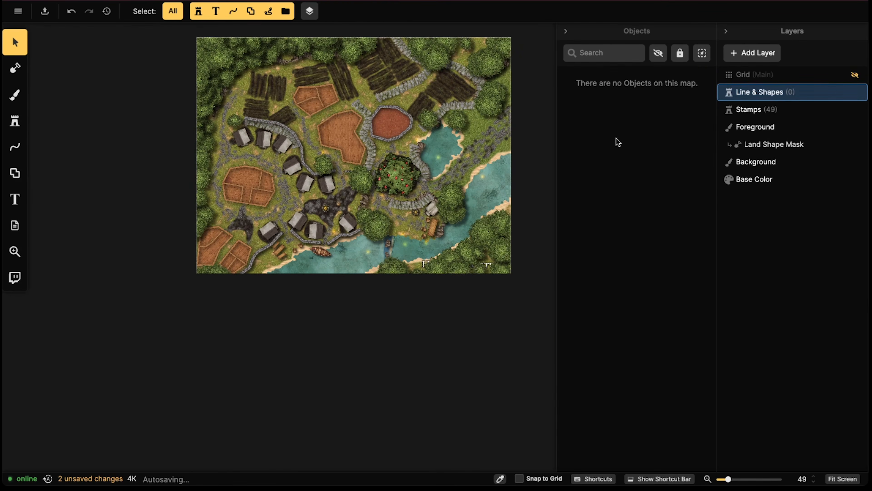
Make Stamps the active layer and restrict the selection filter to line objects only
click(738, 110)
click(750, 91)
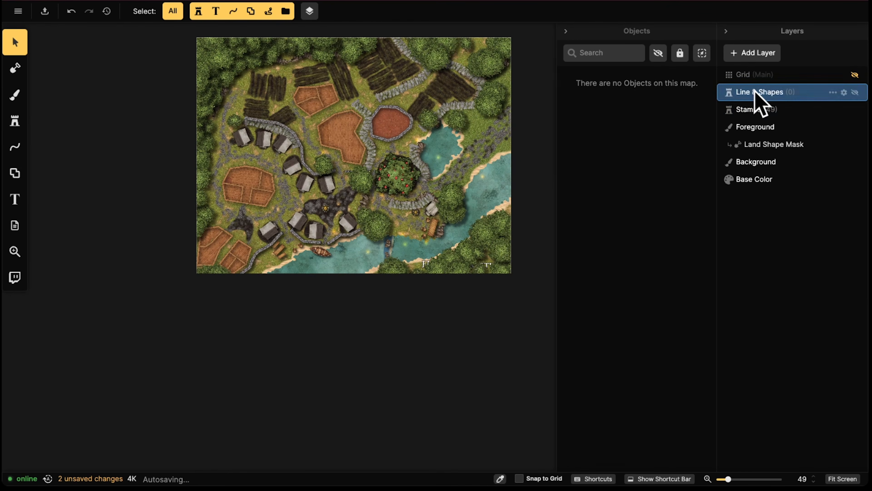
scroll(255, 131, up, 5)
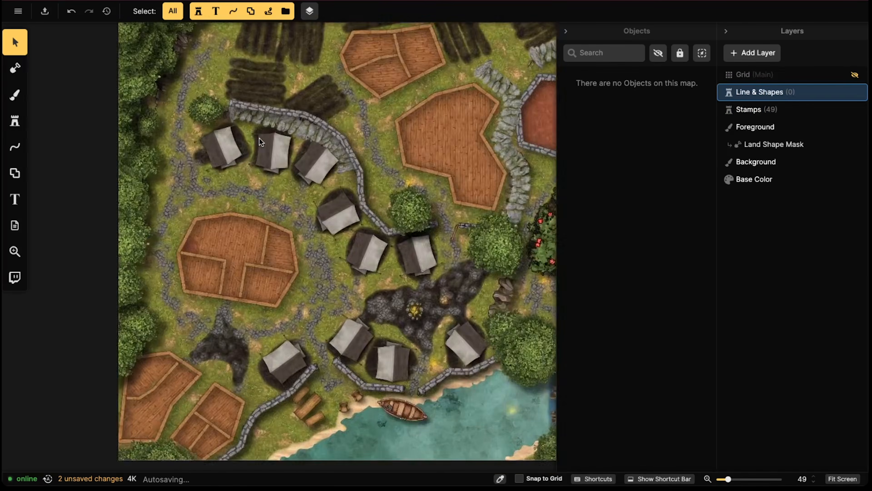
scroll(260, 130, up, 8)
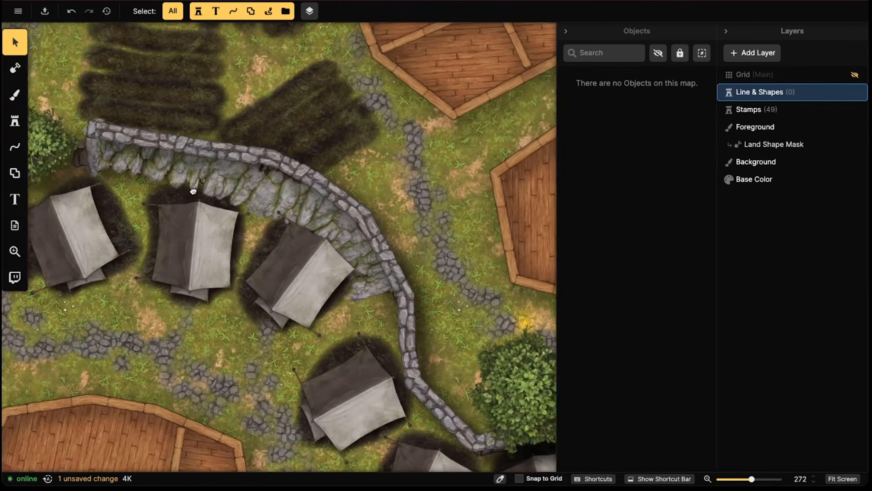
middle_drag(252, 174, 342, 186)
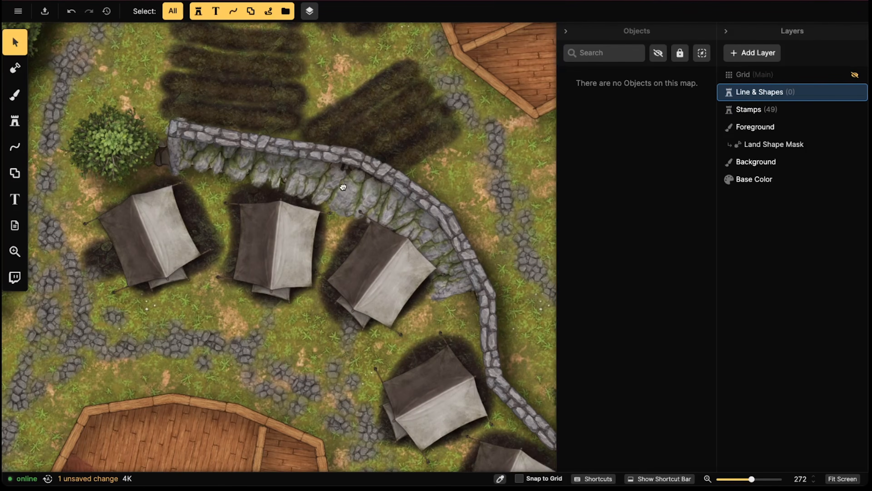
click(757, 111)
scroll(274, 172, down, 4)
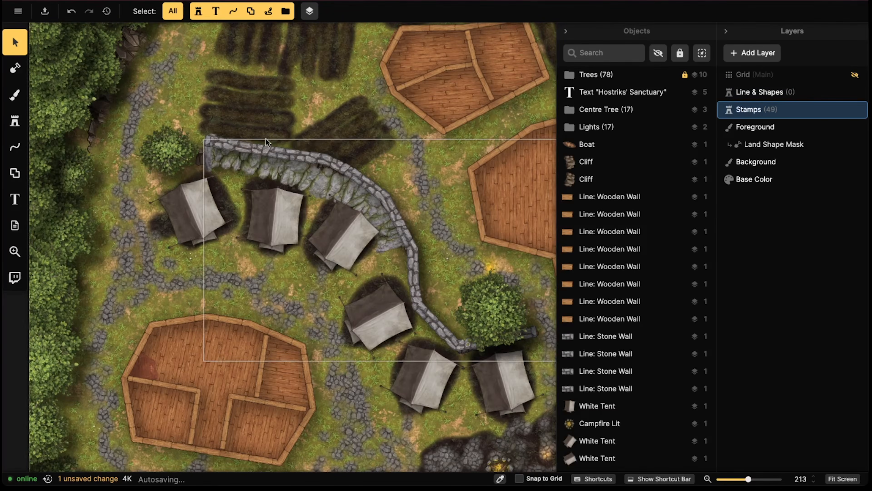
click(169, 14)
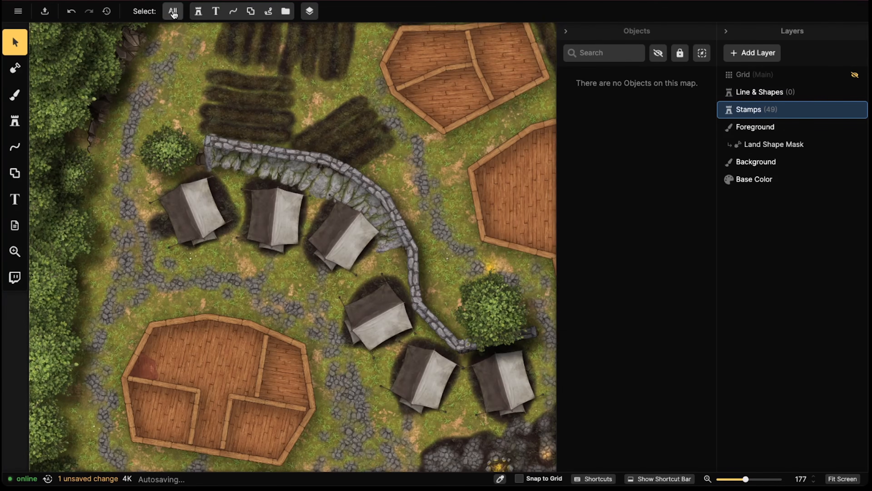
click(174, 14)
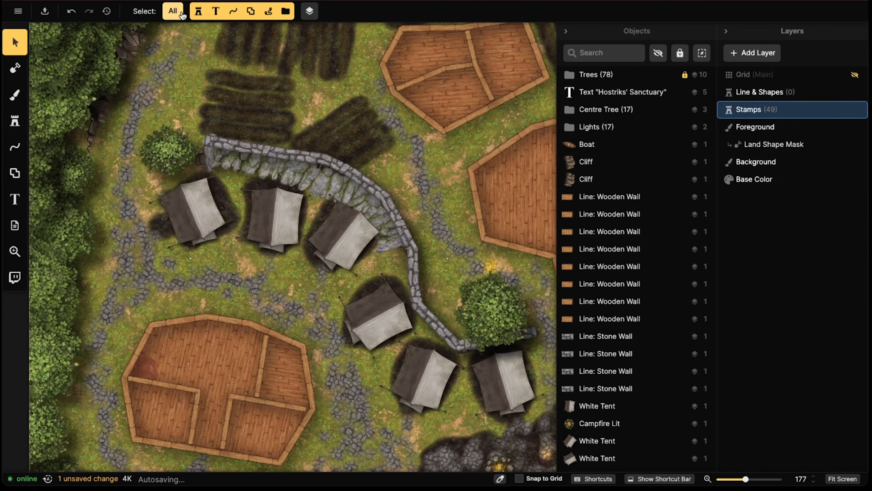
click(181, 15)
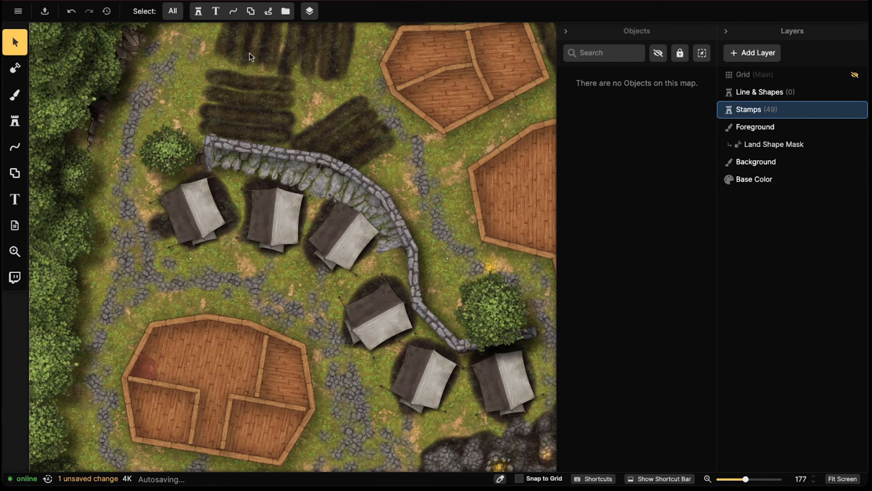
click(233, 14)
Move the Mossy Jagged Slope line from under the curved northwest stone wall to just above the large western cabin, and clear the selection
click(294, 166)
scroll(294, 165, down, 3)
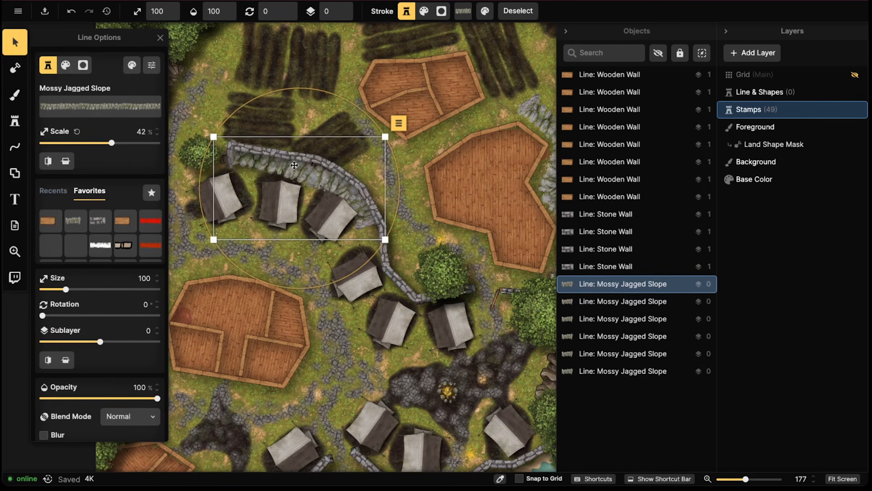
drag(294, 165, 248, 251)
click(321, 164)
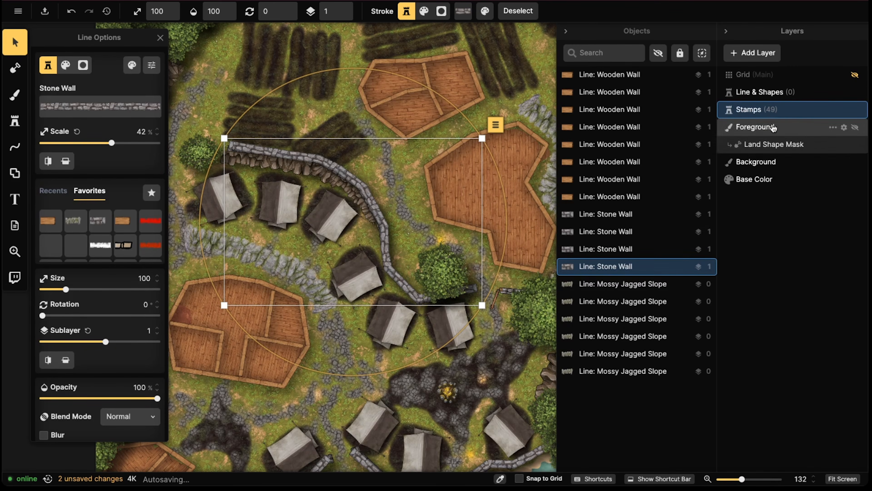
click(227, 26)
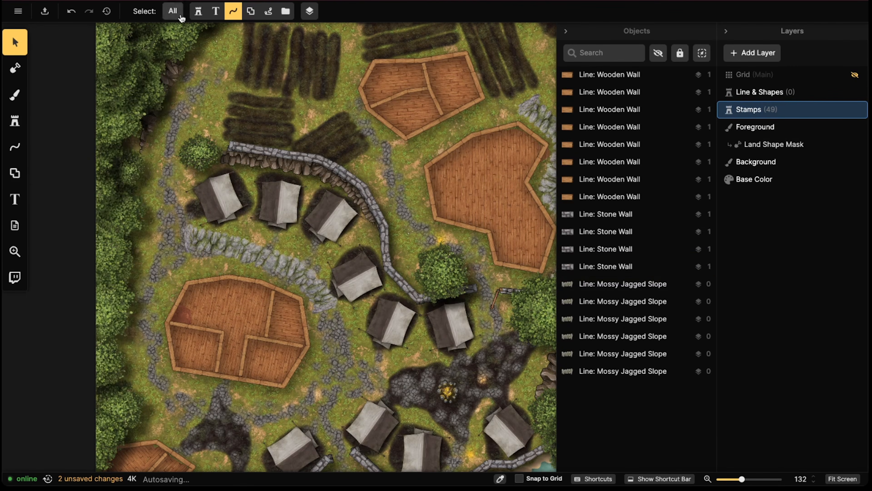
Allow all object types to be selected again, search the objects for "cliff" and delete both single Cliff stamps
click(172, 11)
scroll(580, 255, down, 5)
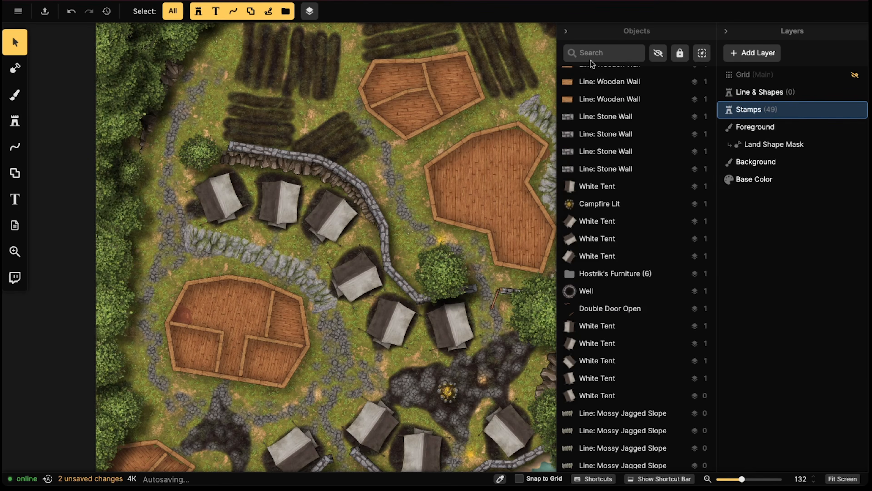
text(cliff)
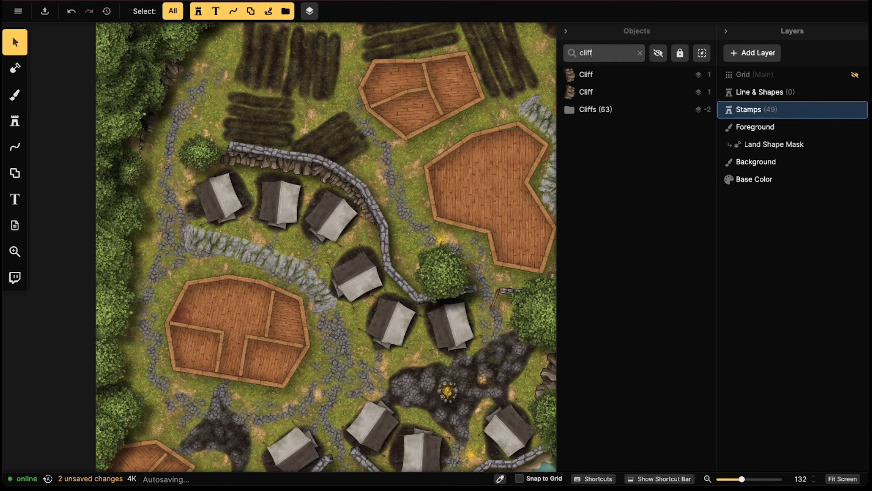
click(584, 74)
key(Delete)
click(584, 75)
key(Delete)
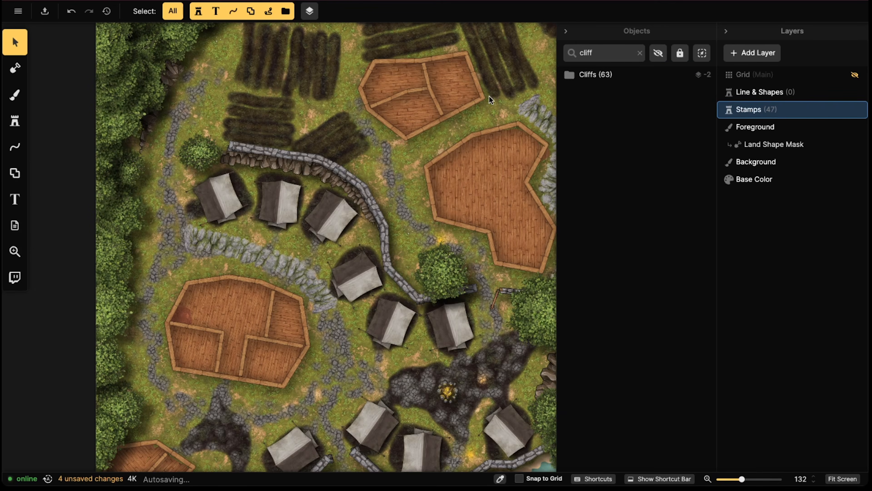
Delete the Cliffs (63) group from the Stamps layer
click(337, 160)
click(594, 75)
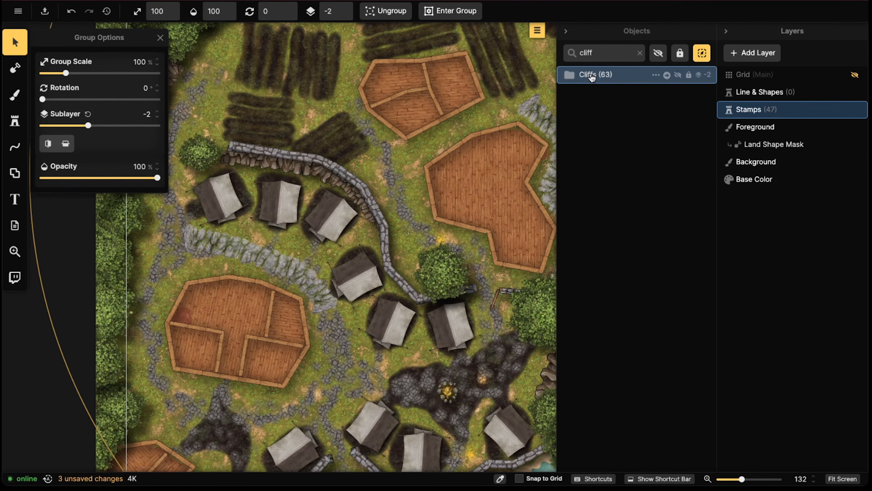
key(Delete)
scroll(316, 181, down, 4)
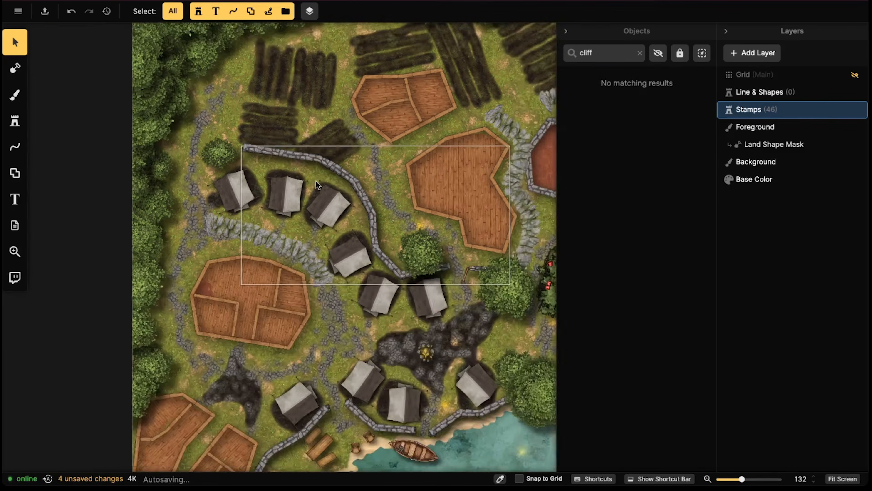
Draw a Mossy Jagged Slope line along the inner side of the curved stone wall behind the northwest tents, at 42% scale
scroll(316, 211, up, 8)
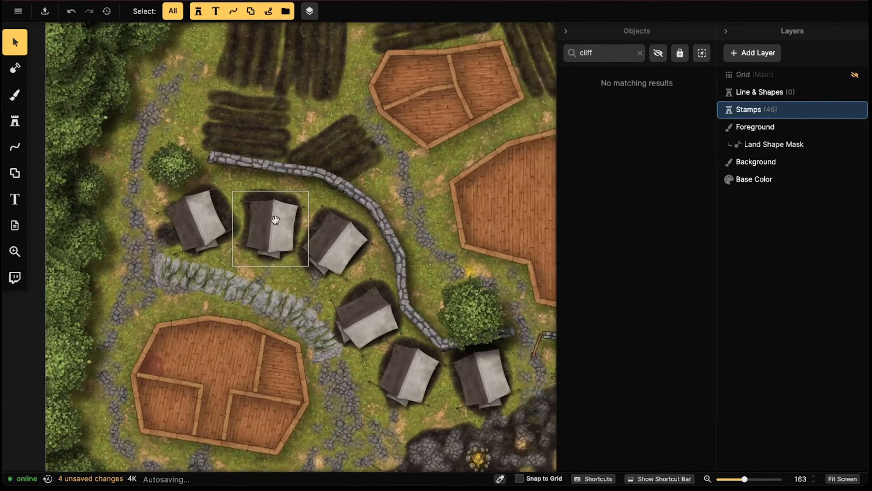
scroll(341, 139, down, 3)
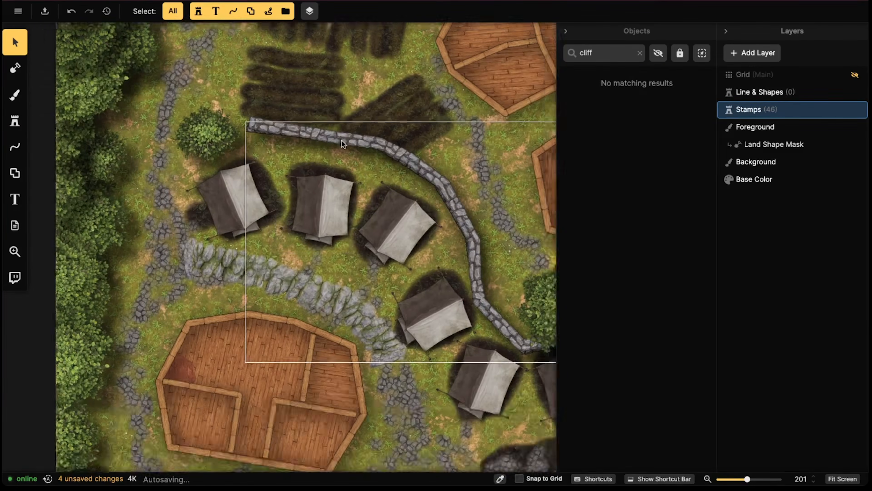
right_drag(367, 160, 294, 158)
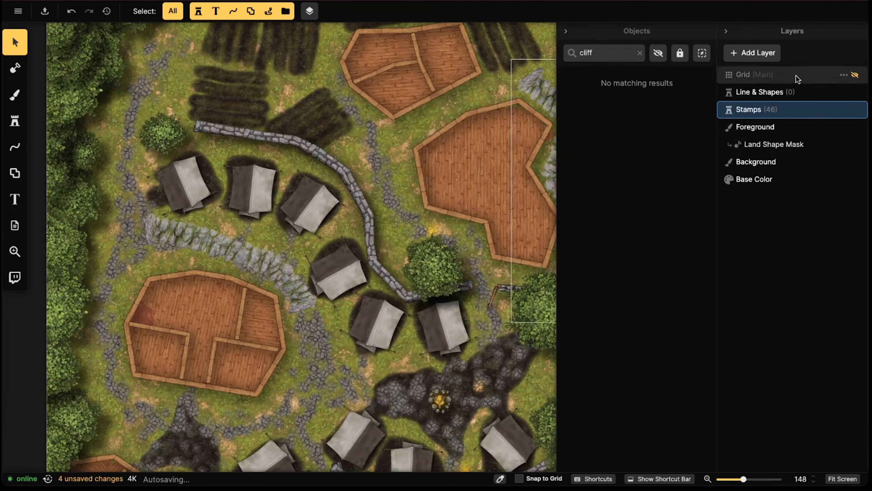
right_drag(456, 149, 386, 166)
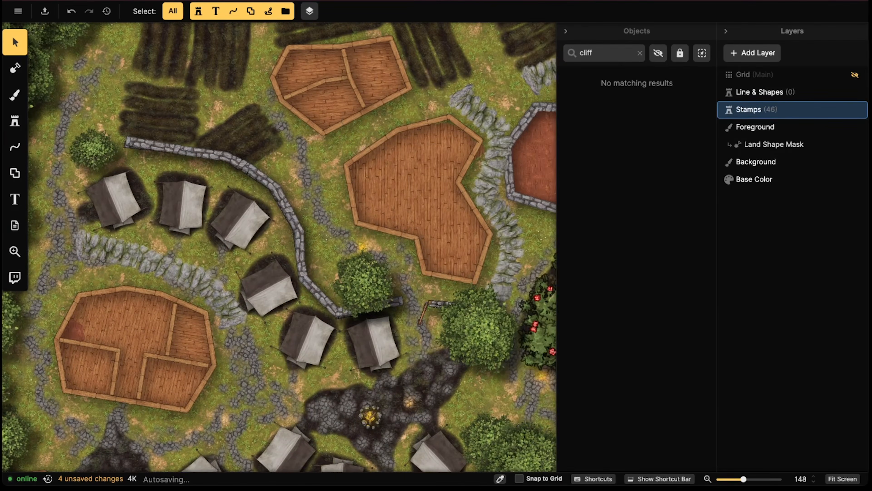
click(9, 143)
click(96, 218)
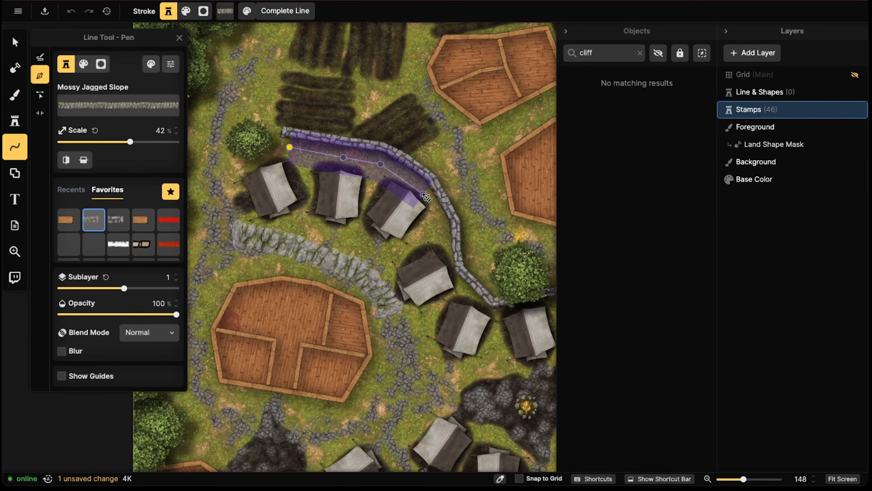
key(Return)
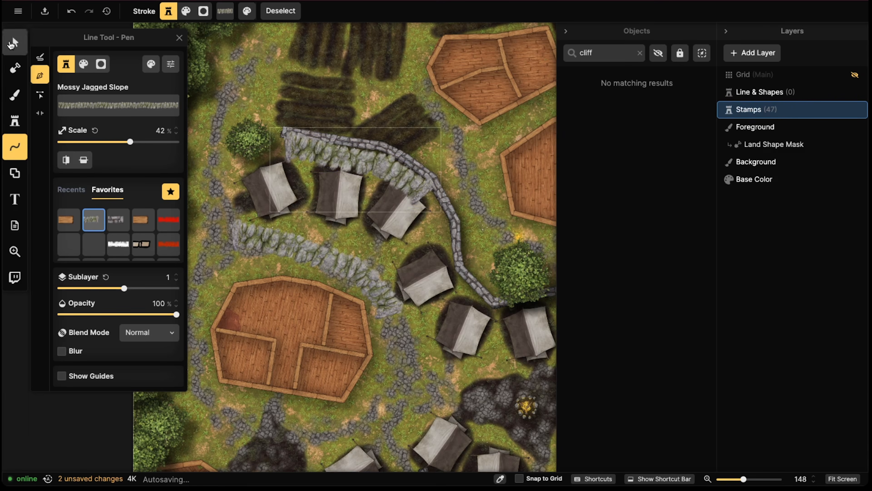
click(12, 44)
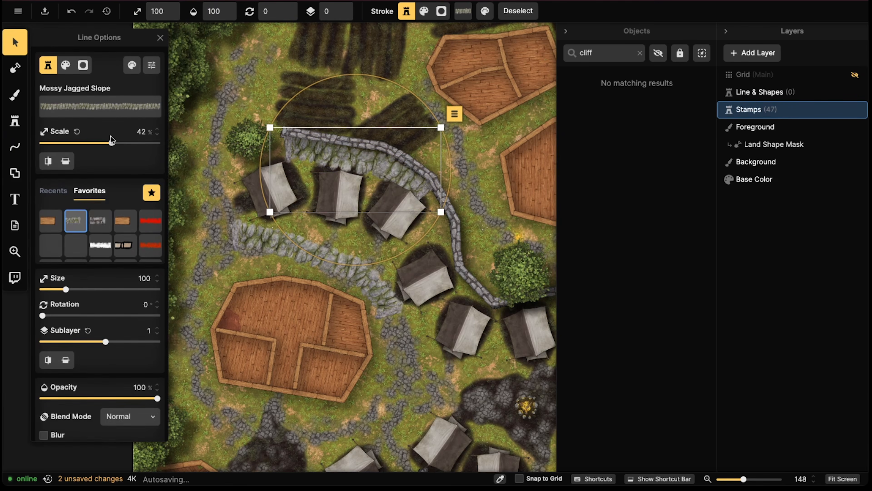
Reduce the Mossy Jagged Slope line behind the northwest tents to 23% scale and move it up against the curved stone wall
drag(112, 140, 101, 142)
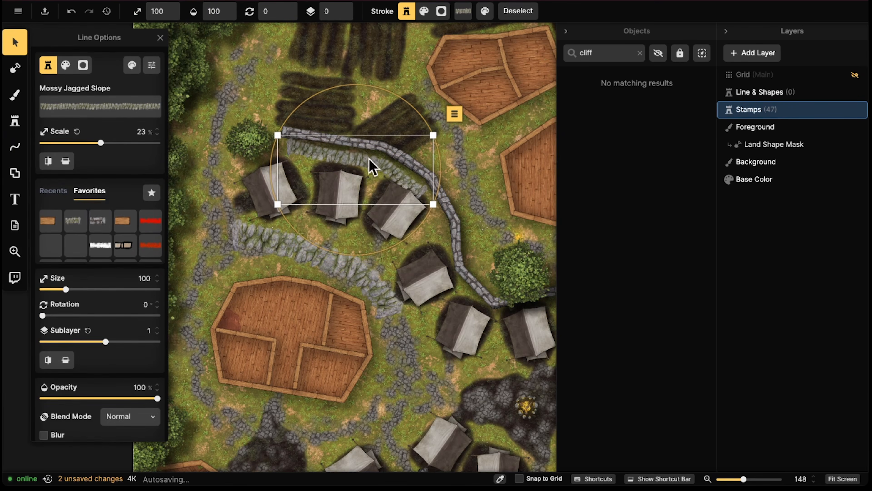
drag(370, 162, 372, 155)
scroll(374, 157, up, 5)
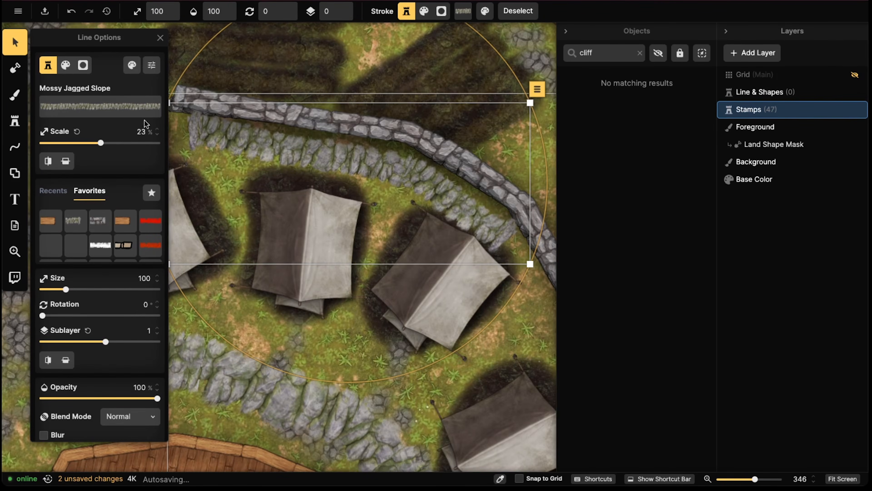
click(69, 162)
click(69, 163)
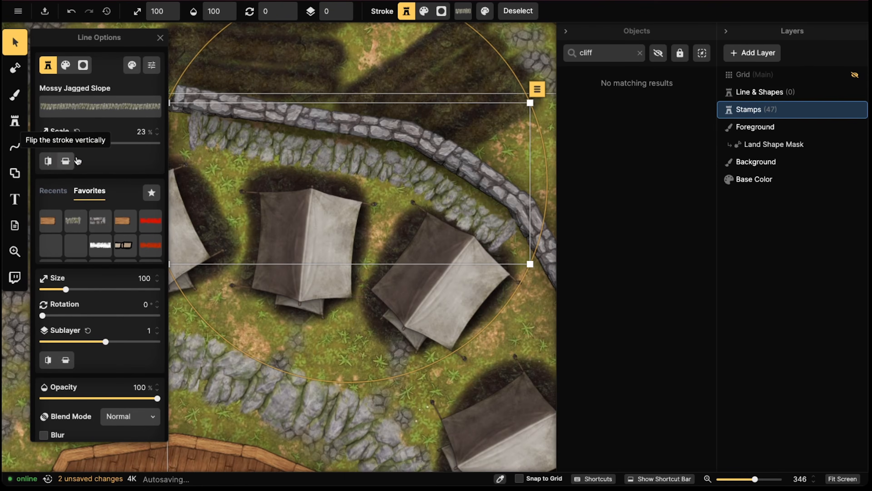
mouse_move(280, 144)
mouse_down()
mouse_move(272, 133)
mouse_move(284, 133)
mouse_up()
scroll(272, 136, down, 1)
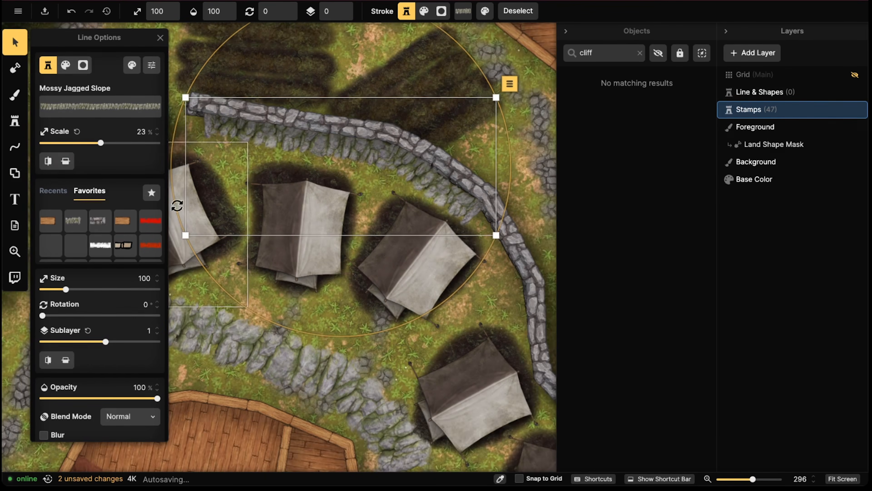
Enlarge the slope line beneath the curved stone wall to size 105, put it on sublayer 0 and nudge it closer to the wall
mouse_move(186, 237)
mouse_down()
mouse_move(163, 235)
mouse_move(171, 242)
mouse_up()
scroll(284, 179, down, 1)
click(416, 184)
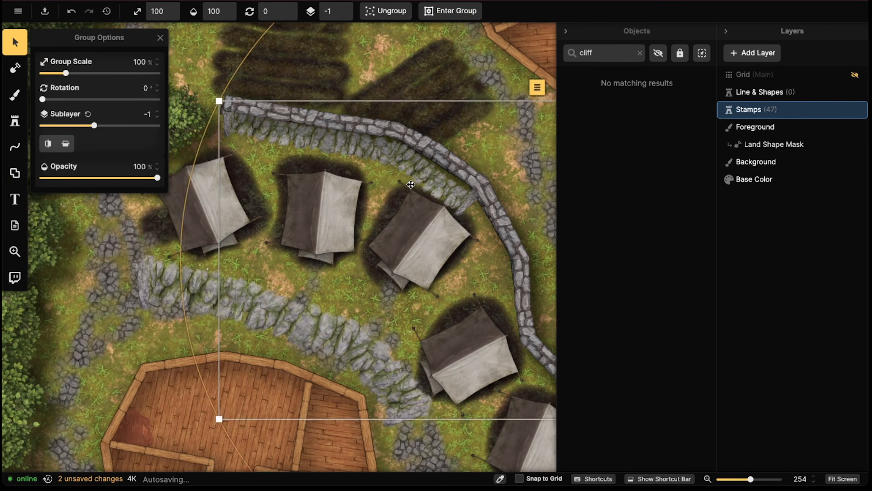
click(411, 184)
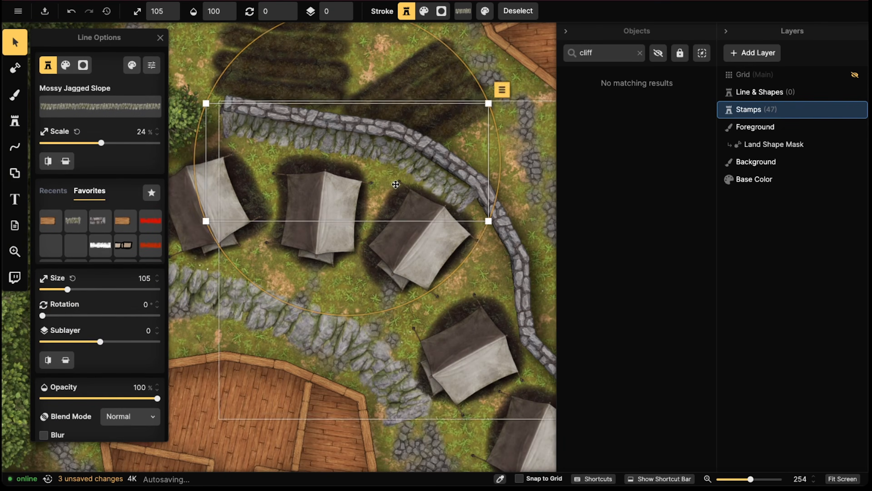
drag(395, 185, 395, 179)
key(Escape)
Flip the stroke of the Mossy Jagged Slope line above the large western cabin vertically
scroll(368, 170, down, 3)
scroll(357, 171, down, 3)
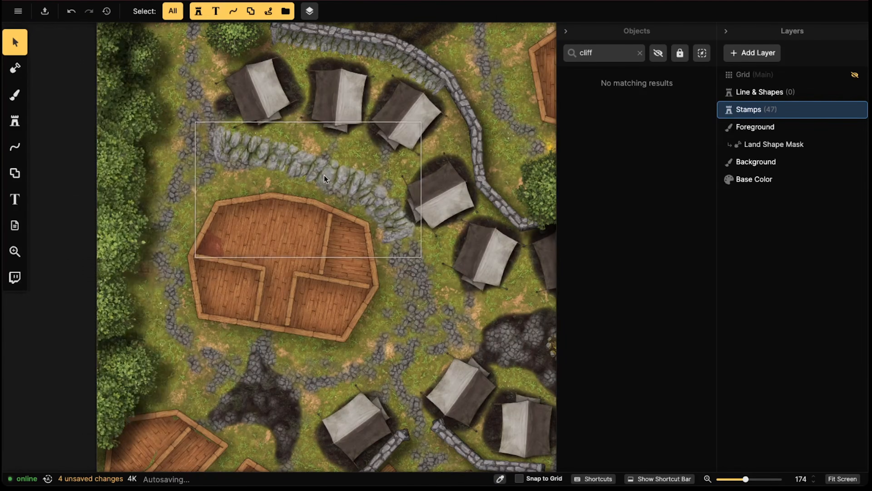
drag(325, 178, 328, 180)
scroll(328, 180, up, 5)
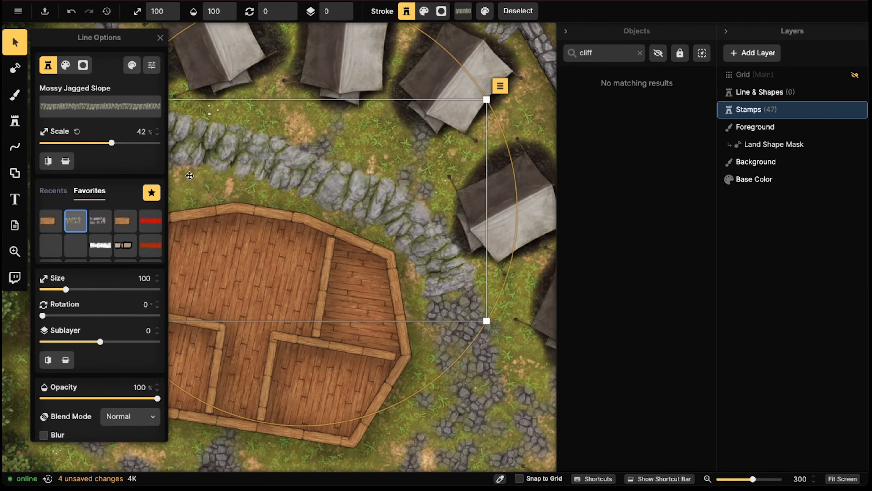
click(66, 161)
key(Escape)
scroll(392, 222, down, 5)
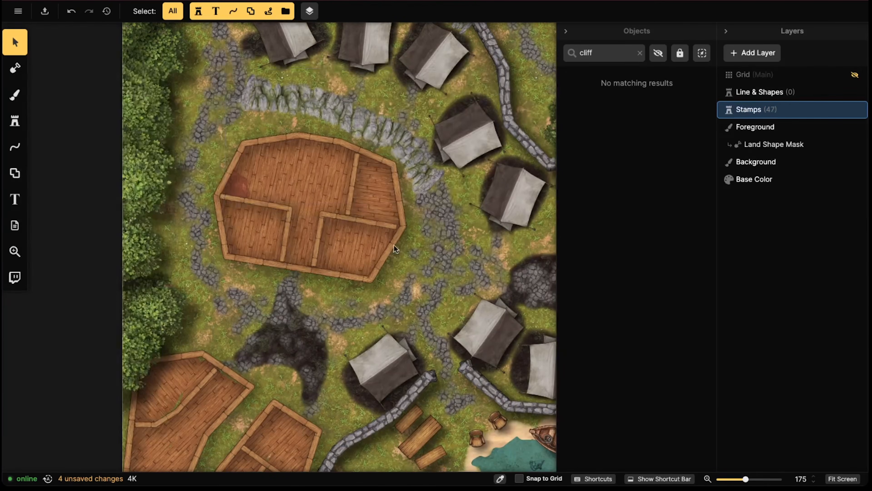
Replace the slope line above the large western cabin with a 23% Mossy Jagged Slope line curving around its north, east and south sides
click(400, 162)
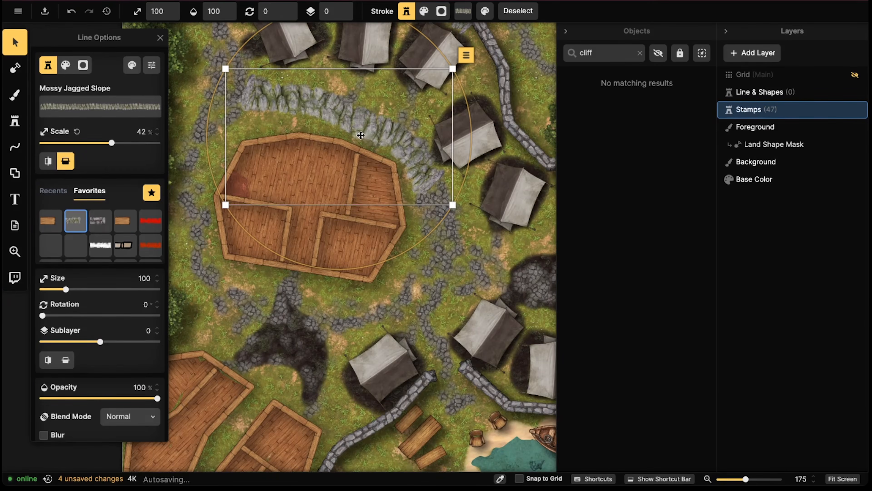
scroll(361, 135, down, 2)
click(15, 147)
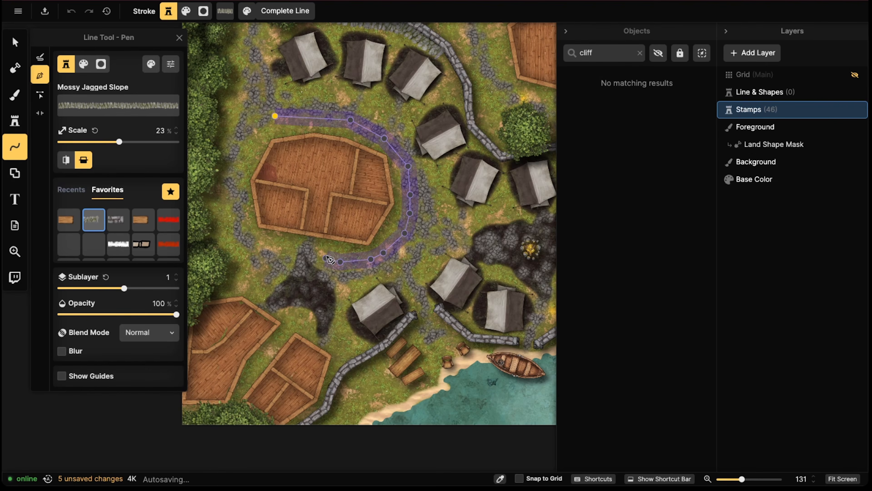
key(Return)
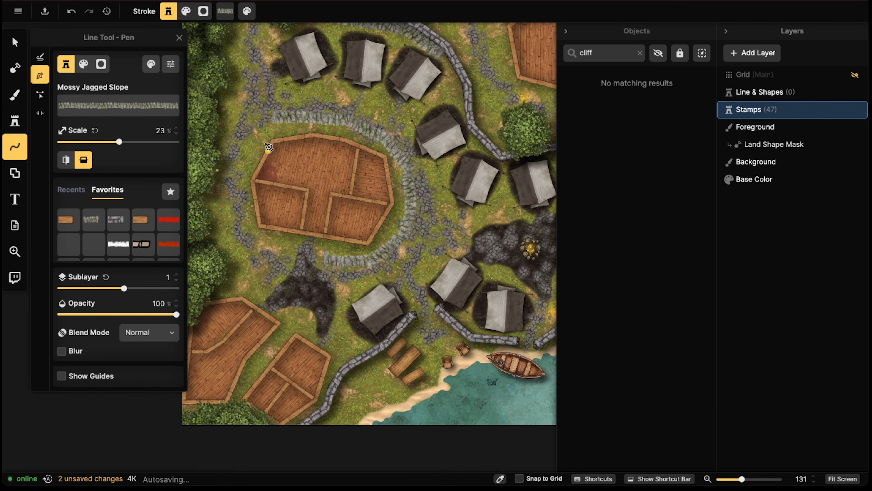
Set the sublayer of the slope line between the largest central wooden building and the red-floored stone enclosure to -2
scroll(315, 163, down, 1)
drag(315, 164, 202, 165)
drag(337, 130, 311, 192)
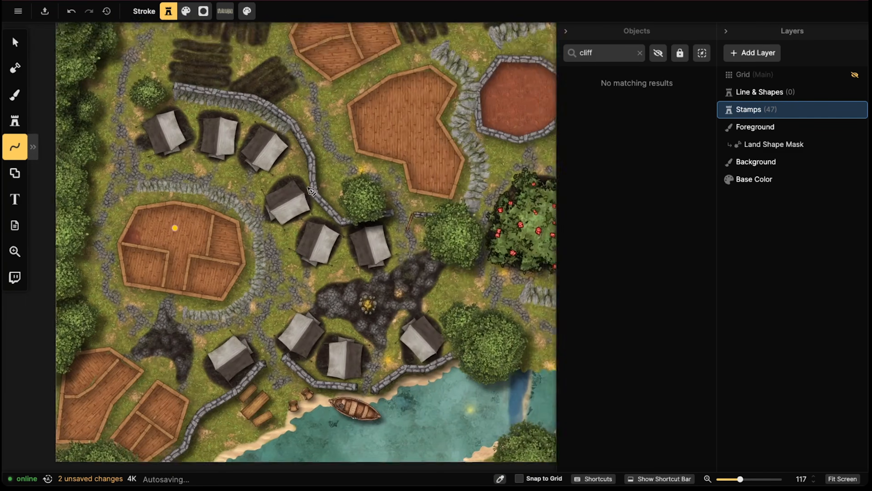
middle_drag(312, 192, 262, 235)
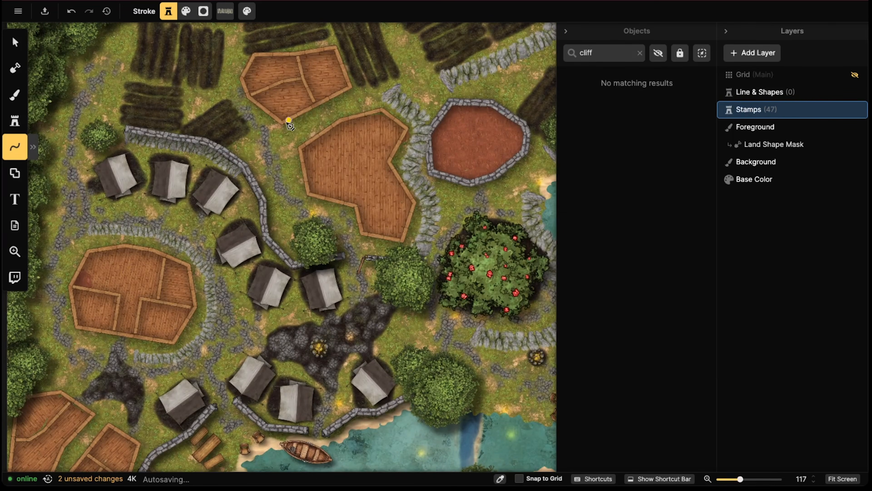
middle_drag(491, 121, 415, 137)
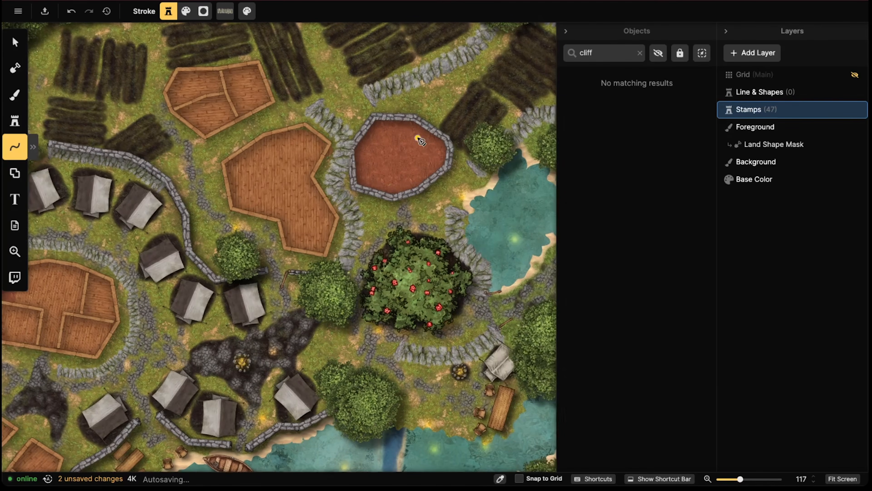
click(6, 52)
scroll(344, 109, up, 3)
click(344, 110)
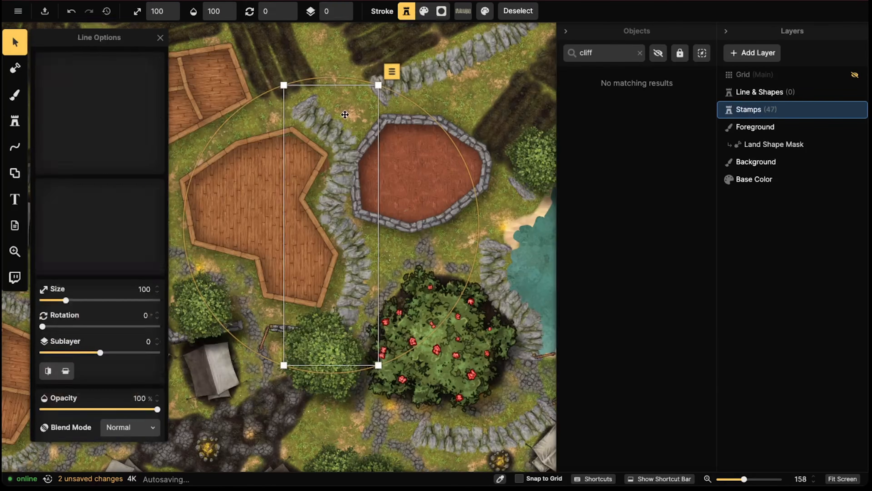
click(342, 16)
click(342, 15)
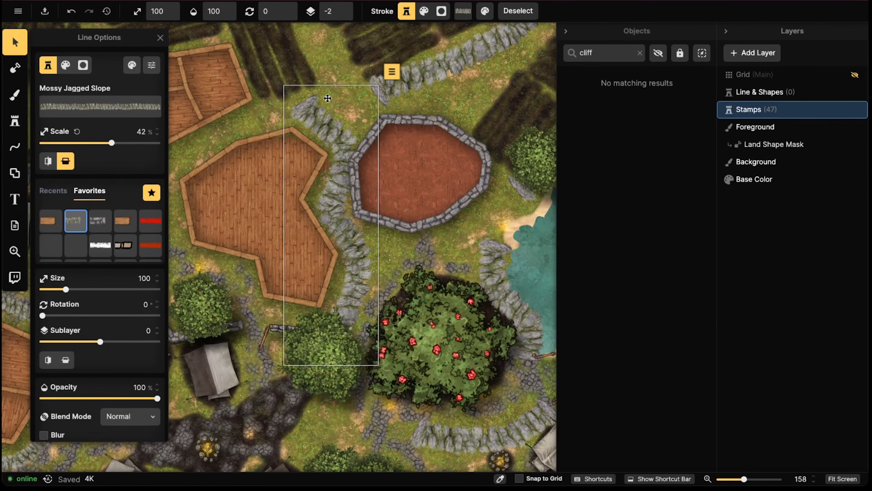
key(Escape)
scroll(322, 96, down, 6)
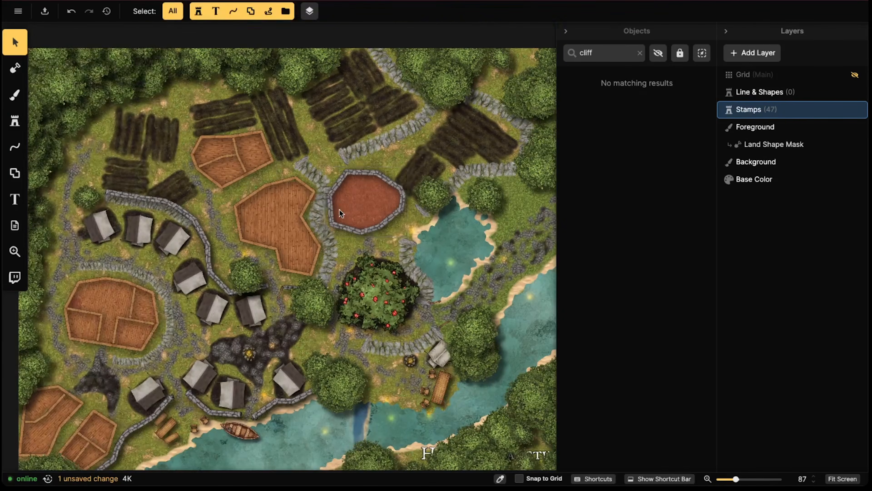
Delete the rowing boat stamp on the shore below the southern tents
click(340, 211)
scroll(283, 167, down, 3)
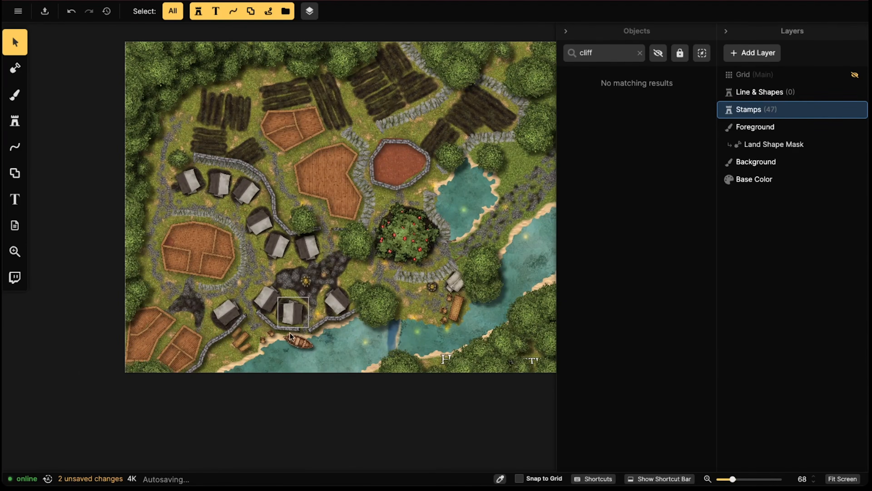
click(288, 342)
scroll(289, 342, up, 5)
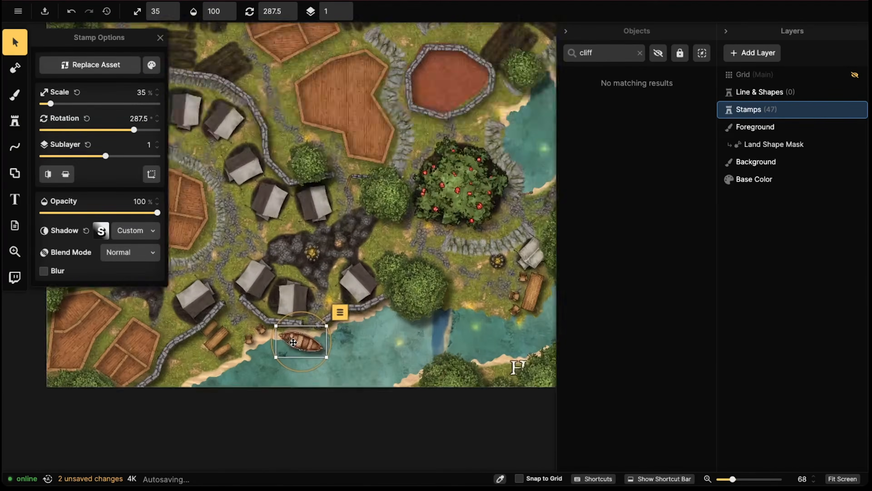
key(Delete)
Enter the Walls 2 group and delete two long tables and one chair near the southern shore
double_click(256, 329)
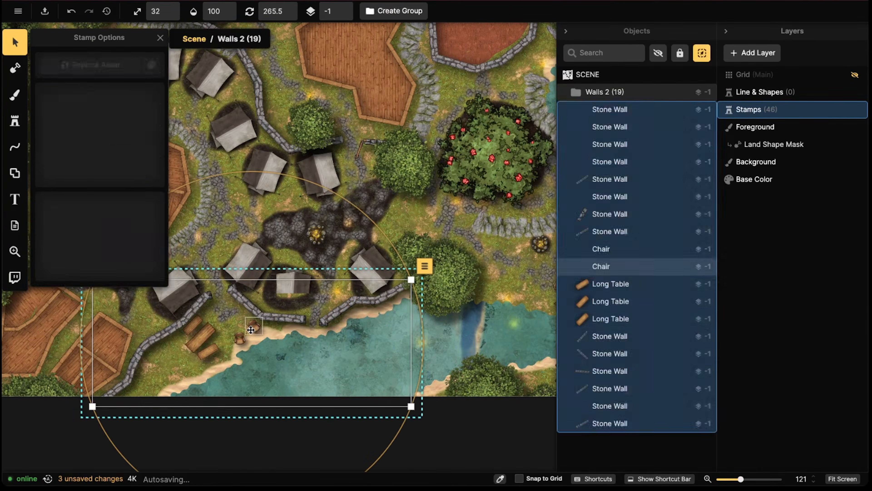
click(202, 335)
key(Delete)
click(210, 344)
key(Delete)
click(202, 329)
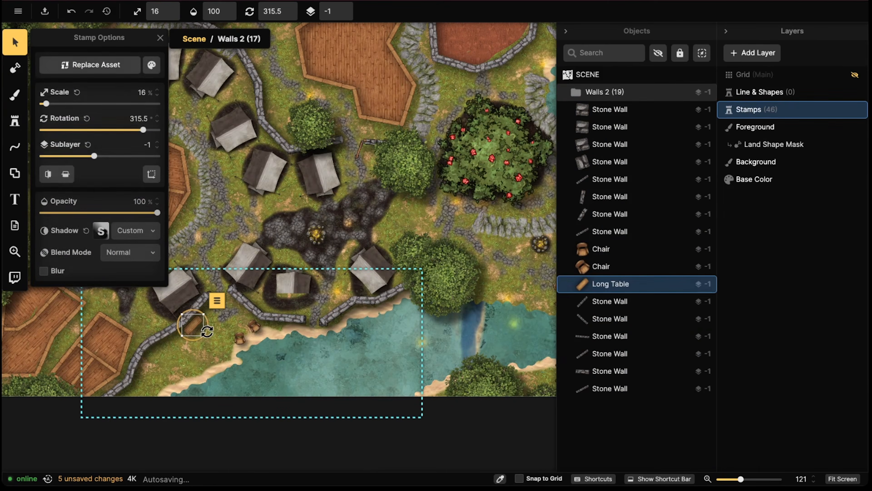
click(238, 339)
key(Delete)
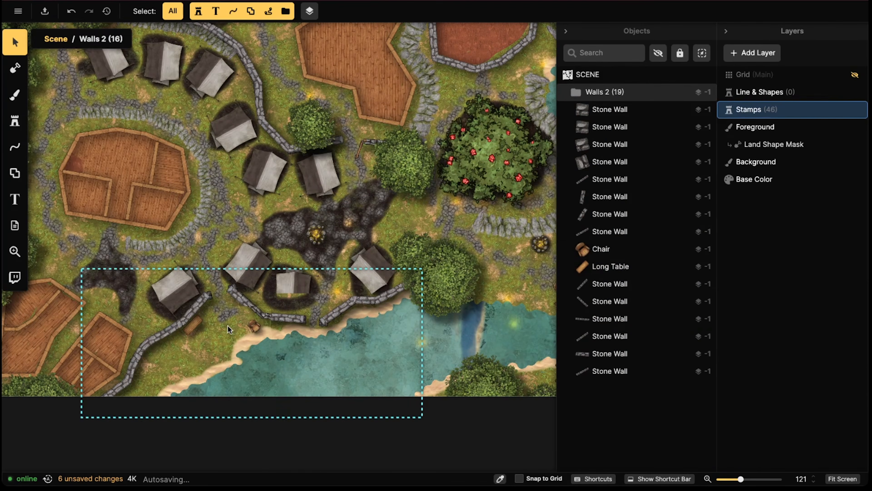
Leave the Walls 2 group and delete the whole group of stone wall and furniture stamps
click(229, 323)
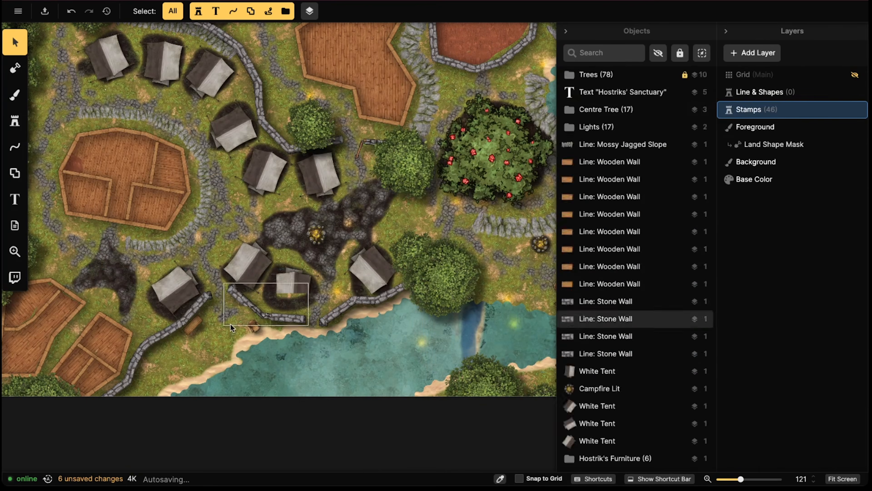
click(248, 385)
key(Delete)
Run the map recovery process to restore the missing tents by the southern shore
click(417, 298)
middle_drag(418, 299, 320, 332)
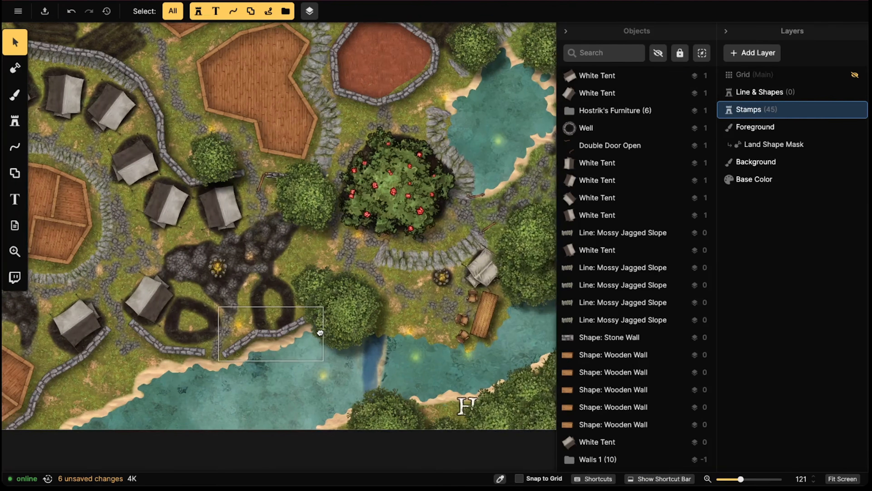
middle_drag(148, 297, 254, 304)
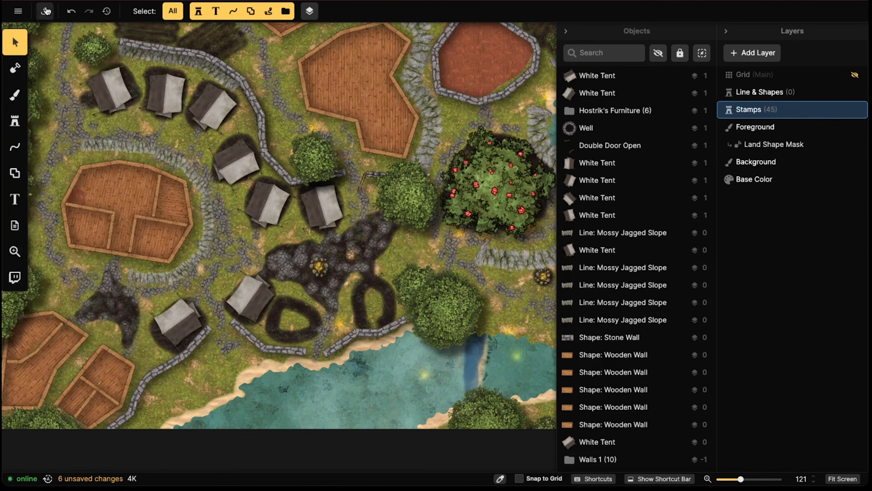
click(18, 11)
click(41, 228)
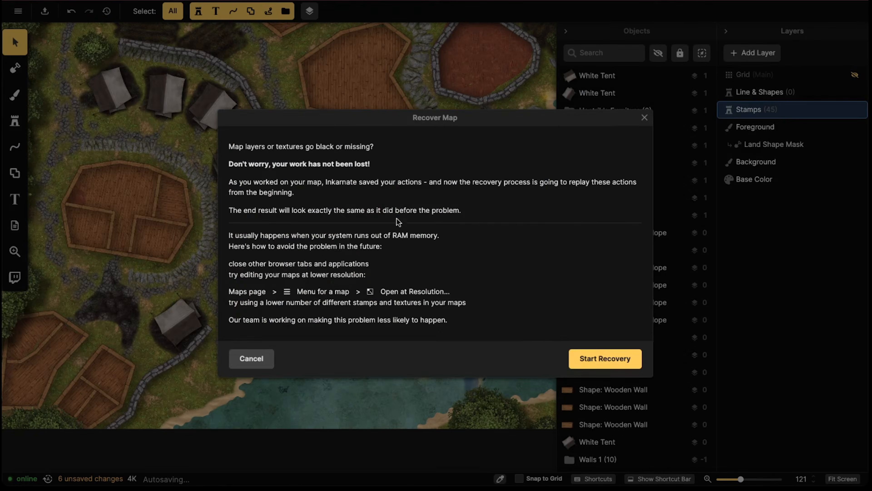
click(600, 359)
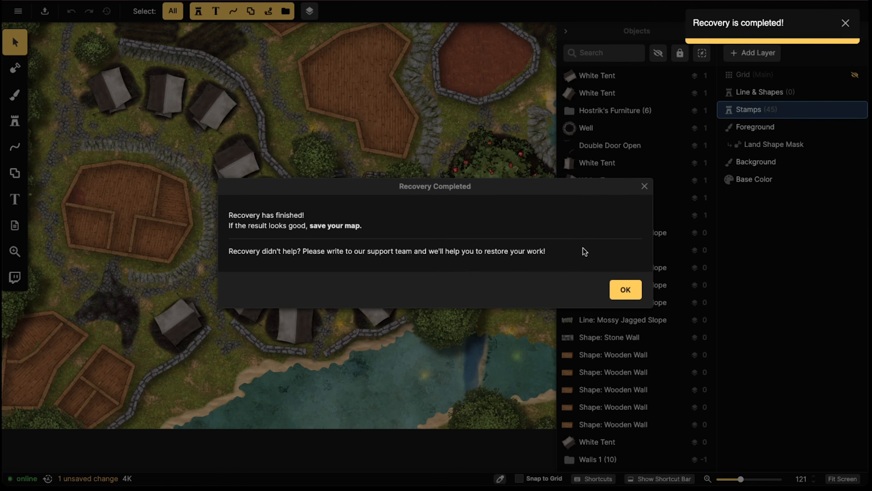
click(625, 289)
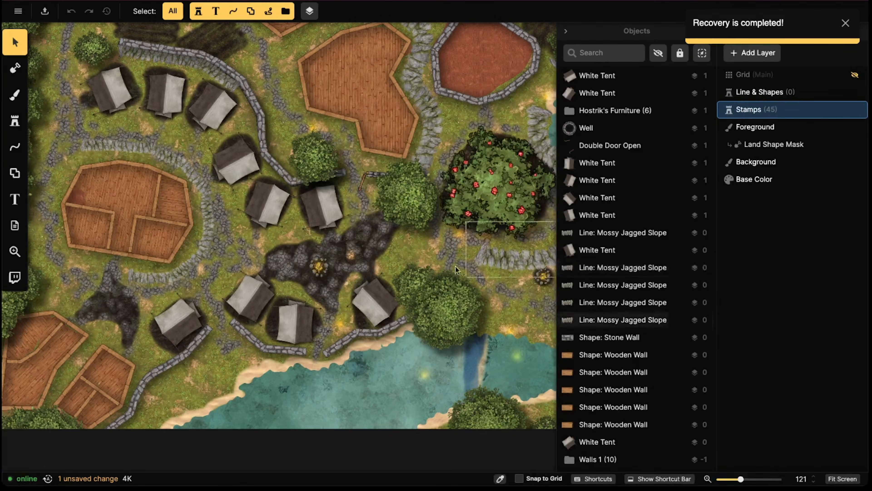
Rotate the middle White Tent by the southern shore to 195.5°, shift it slightly northwest and clear the selection
click(365, 293)
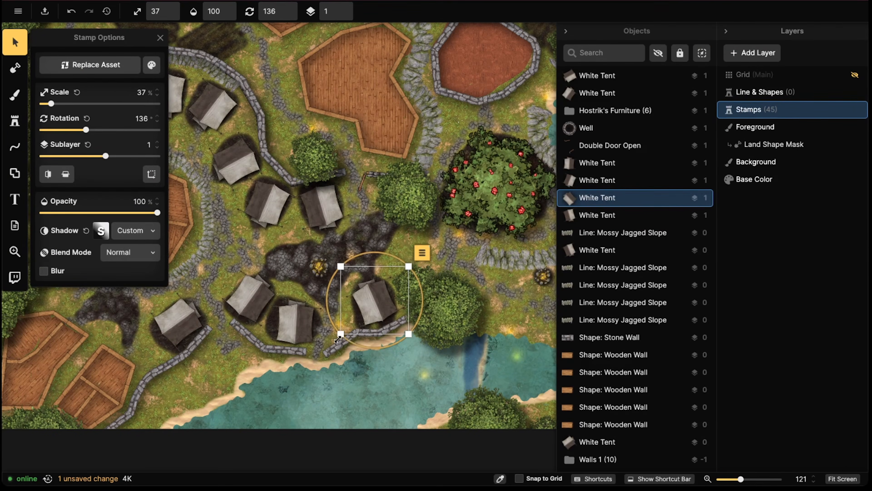
click(292, 323)
drag(295, 356, 288, 354)
drag(303, 313, 300, 312)
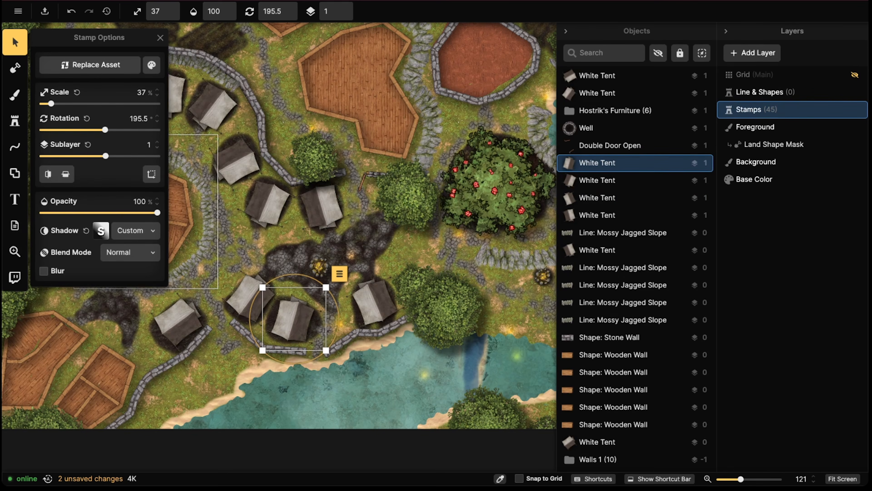
scroll(318, 170, down, 2)
click(318, 170)
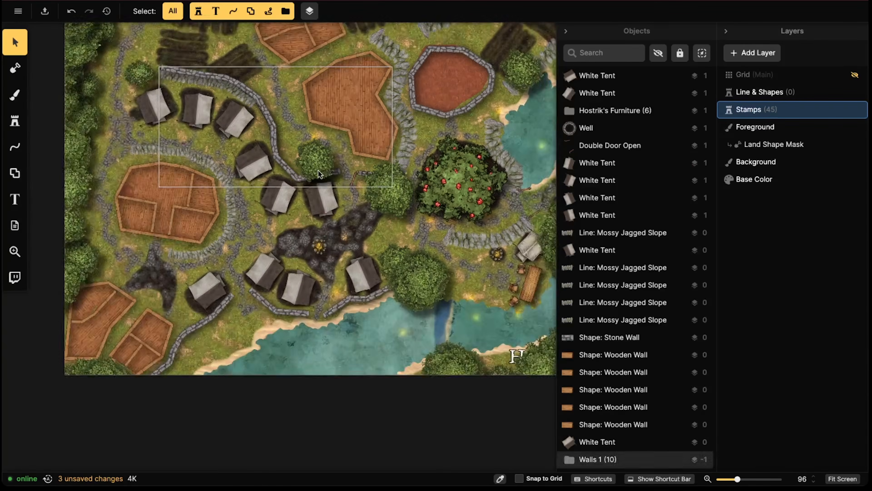
scroll(319, 170, down, 1)
middle_drag(319, 170, 338, 204)
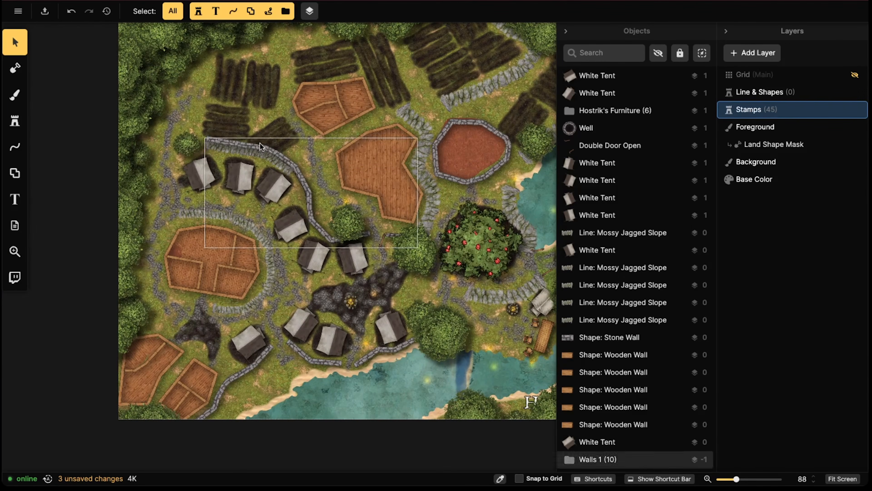
scroll(336, 184, up, 1)
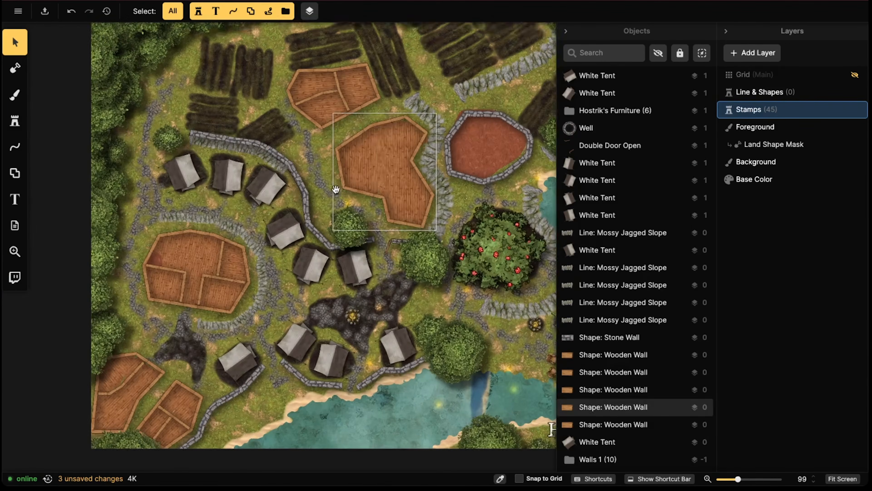
middle_drag(335, 185, 328, 172)
middle_drag(302, 218, 299, 232)
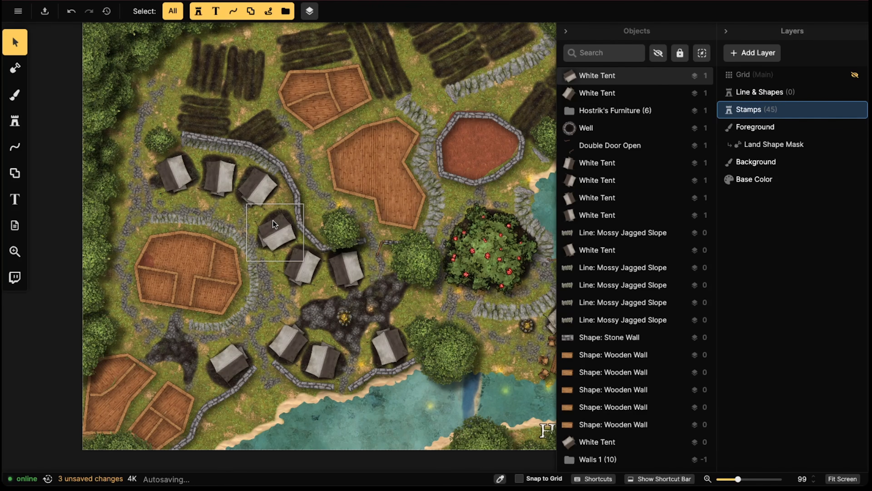
Delete the Walls 1 stamp group around the western buildings and clear the selection
middle_drag(374, 246, 260, 246)
scroll(259, 246, up, 1)
scroll(259, 246, up, 2)
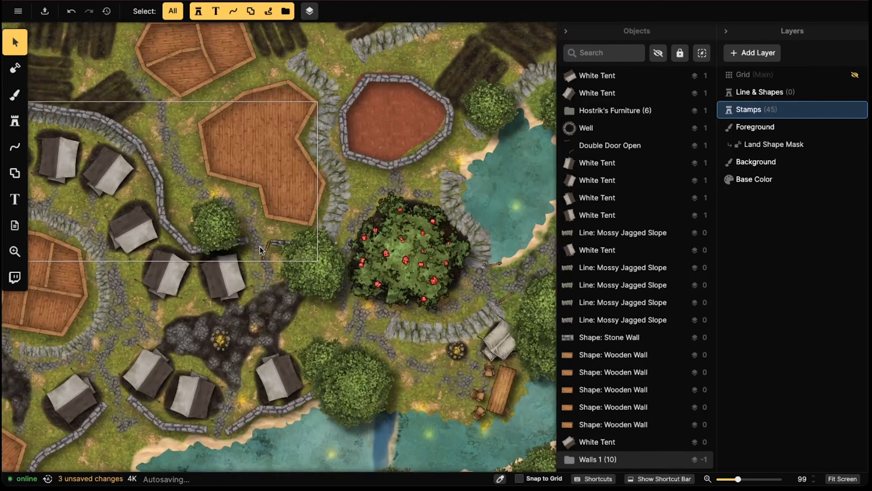
click(259, 246)
scroll(260, 246, down, 3)
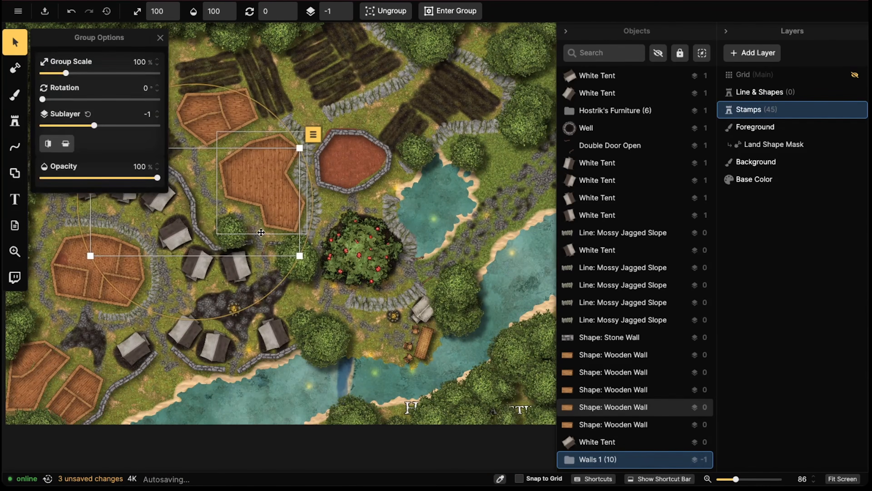
key(Delete)
click(212, 222)
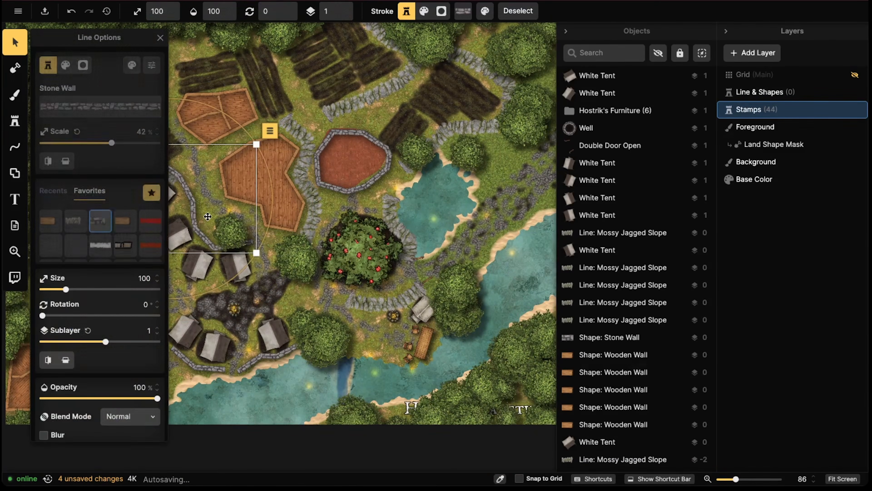
key(Escape)
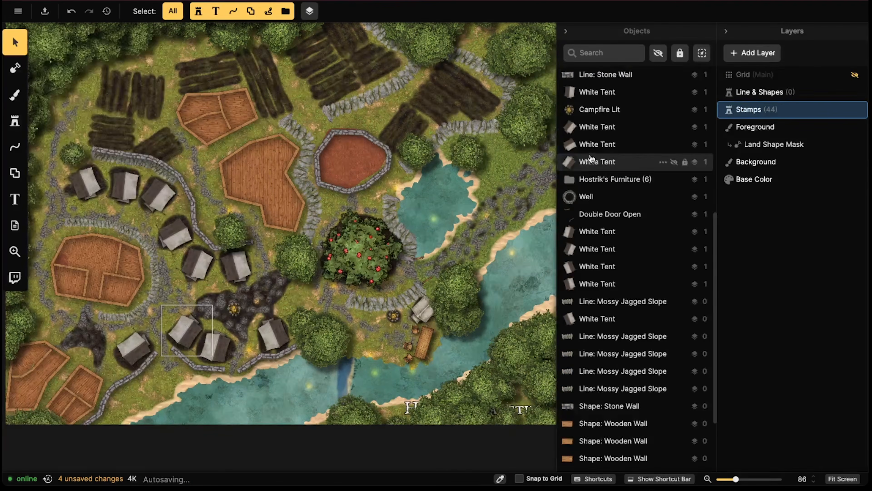
Delete the Hostrik's Furniture group southeast of the centre tree
click(592, 183)
drag(342, 247, 380, 230)
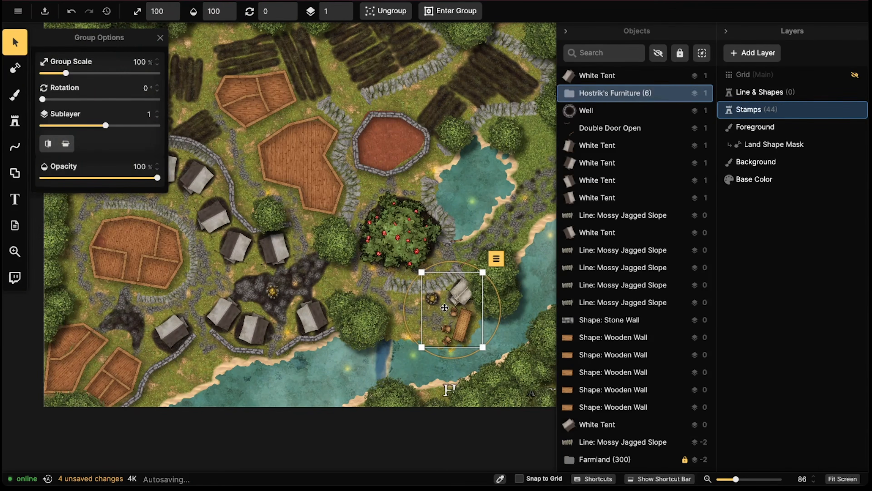
key(Delete)
Place a White Tent copy rotated to 58° southeast of the centre tree, and set the adjacent Mossy Jagged Slope line to sublayer -1
click(249, 245)
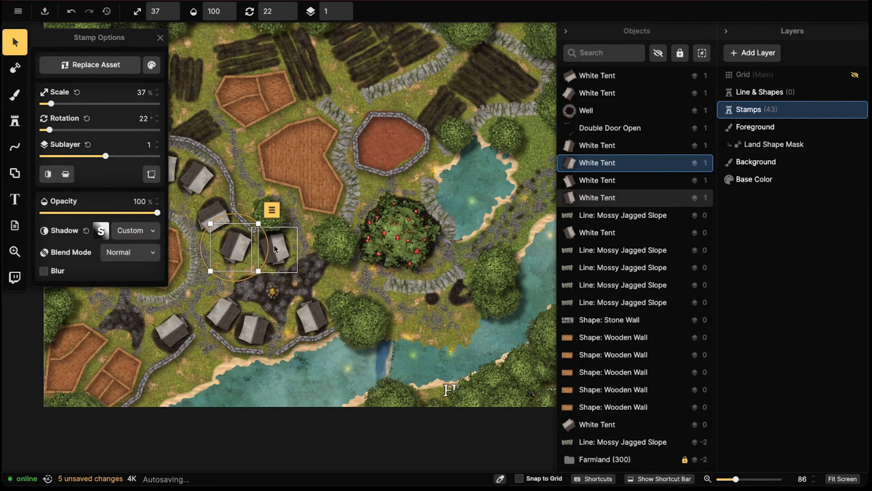
click(274, 248)
key(ctrl+v)
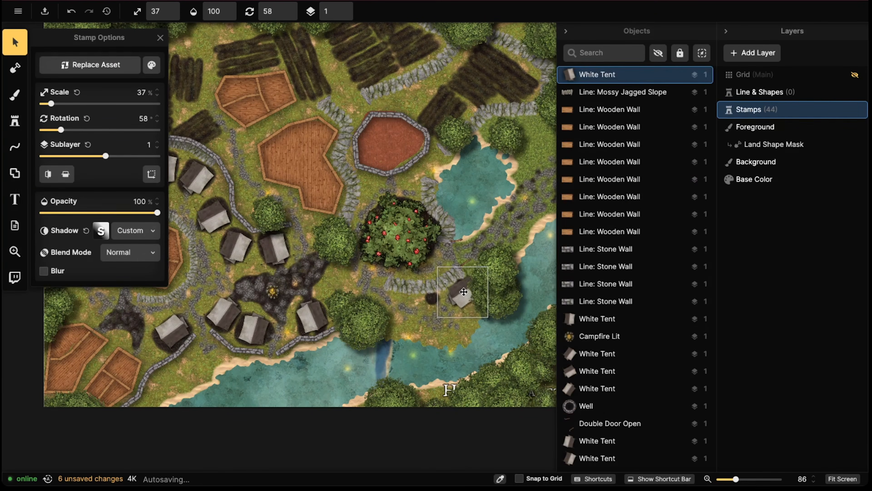
click(465, 292)
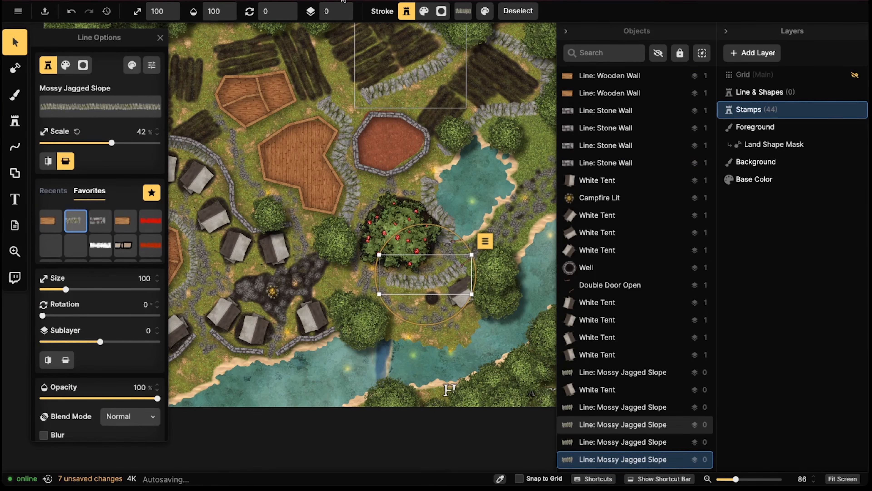
click(345, 15)
scroll(464, 246, up, 4)
Delete the Double Door Open stamp on the path between the pond and the slope south of the centre tree
click(460, 275)
click(460, 278)
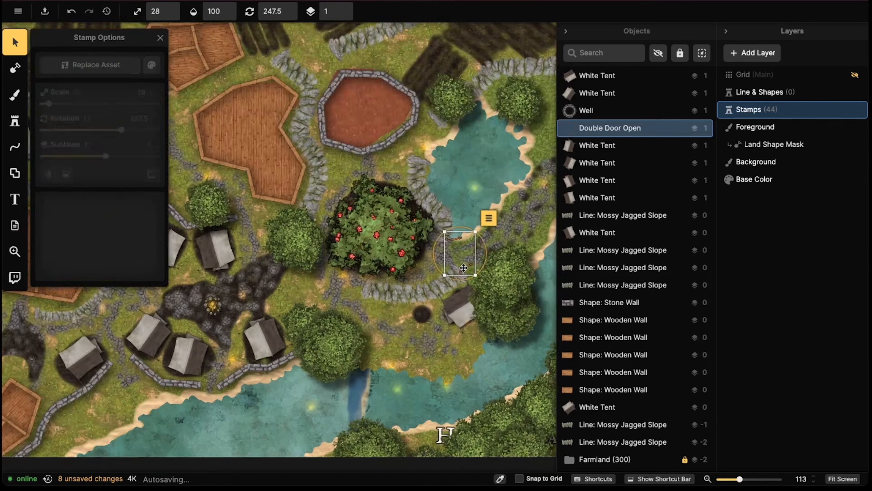
scroll(461, 272, up, 8)
key(Escape)
scroll(459, 262, down, 12)
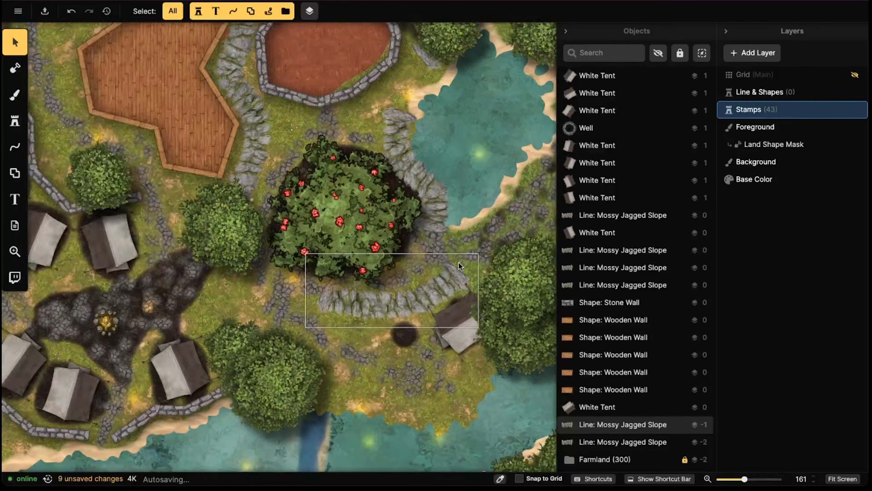
Select the Centre Tree group and enter it to edit its individual stamps
scroll(383, 230, up, 5)
click(383, 231)
drag(383, 231, 384, 232)
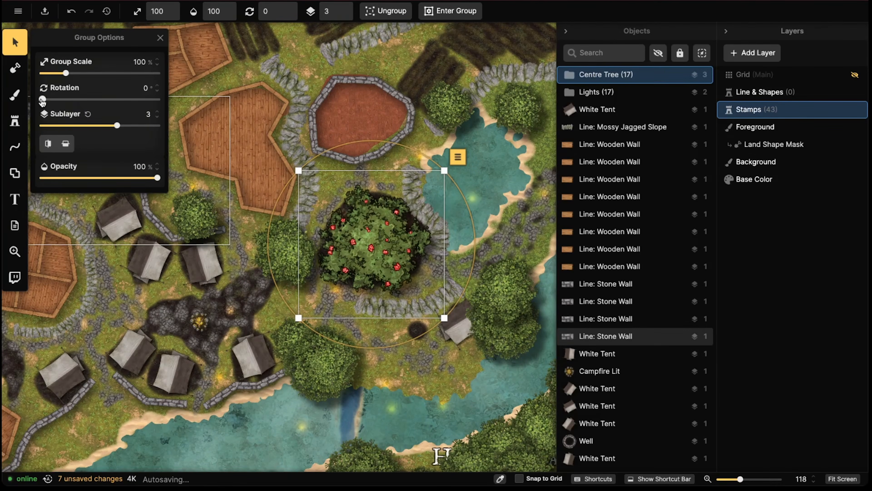
key(Escape)
click(320, 214)
key(Escape)
click(369, 234)
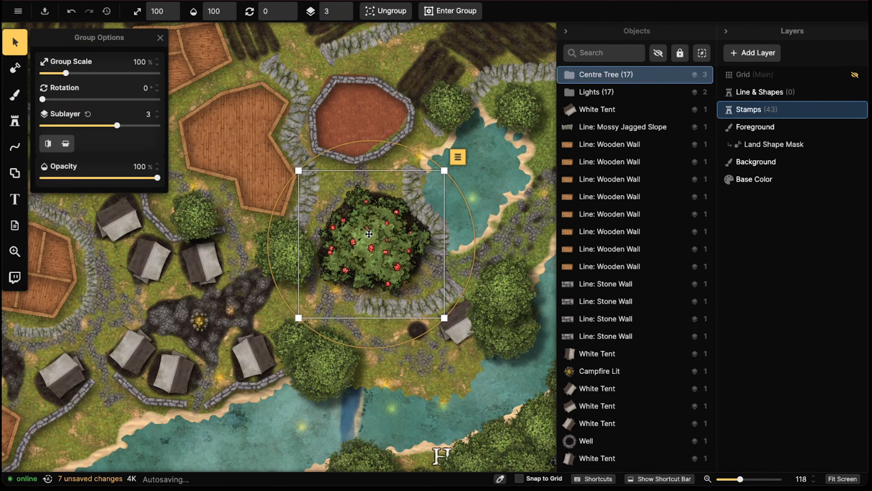
double_click(590, 80)
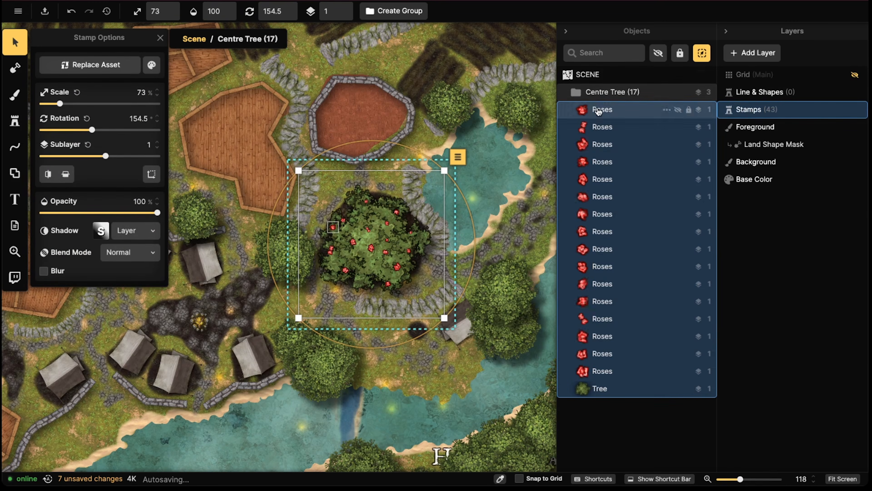
Try deleting all the Roses stamps from the Centre Tree group, and undo the deletion
click(600, 112)
shift+click(601, 371)
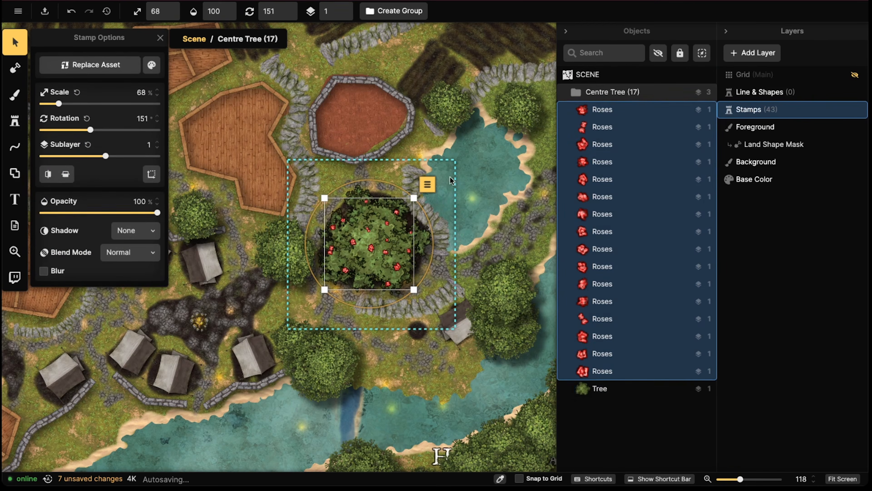
key(Delete)
click(364, 250)
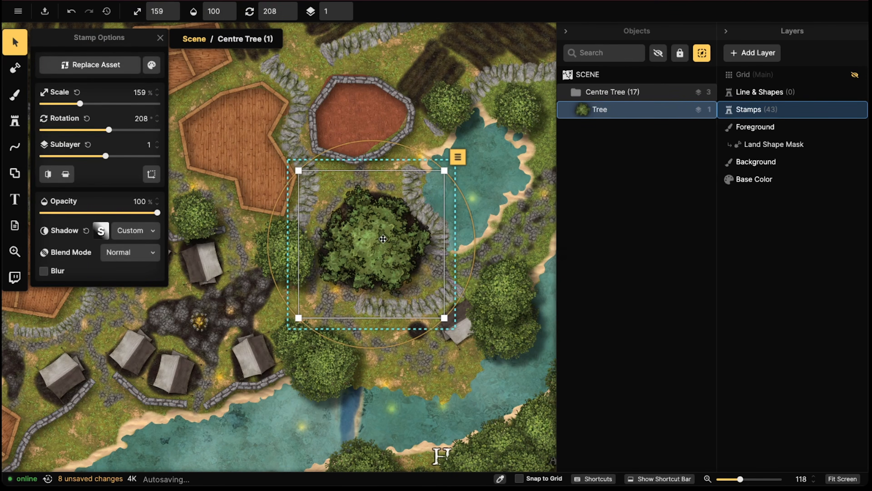
key(ctrl+z)
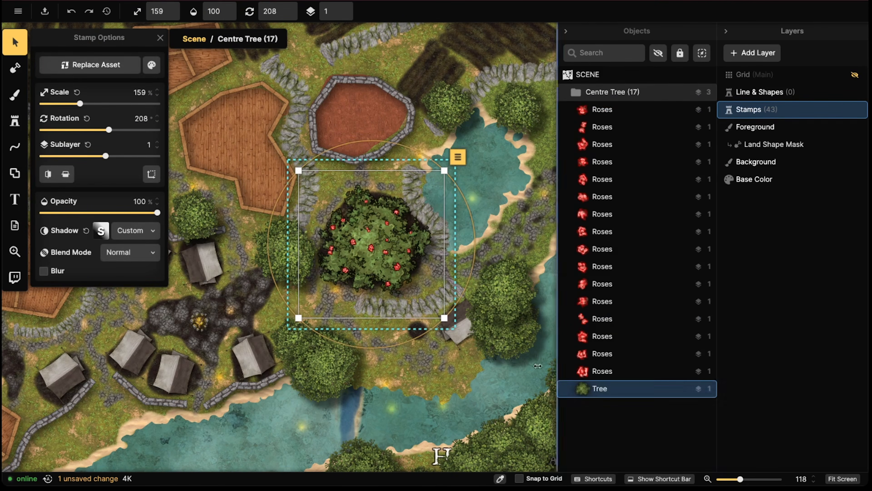
Search the stamp catalog for "tree", replace the Tree stamp's asset with Summer Trees and scale it to 119%
scroll(357, 226, up, 3)
scroll(245, 206, down, 3)
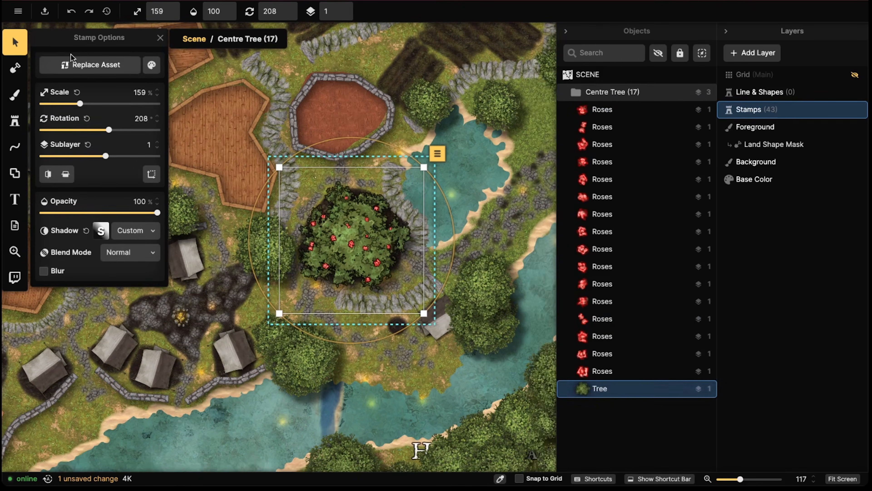
click(72, 61)
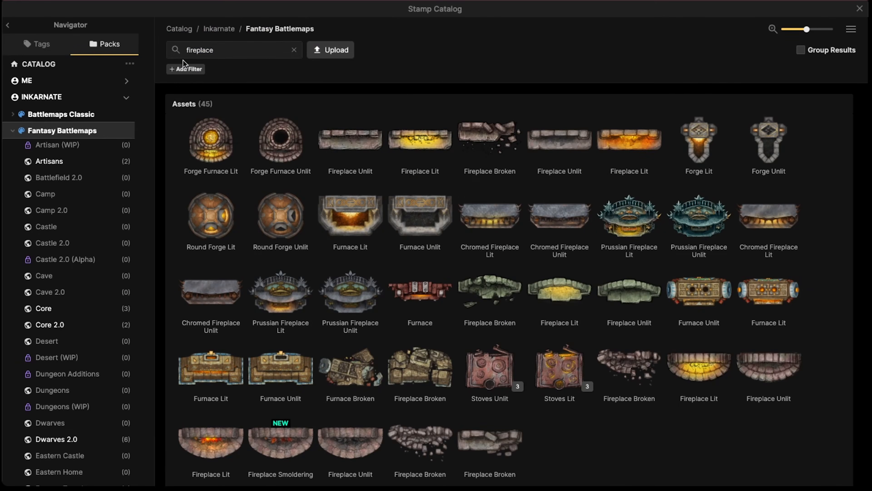
click(181, 47)
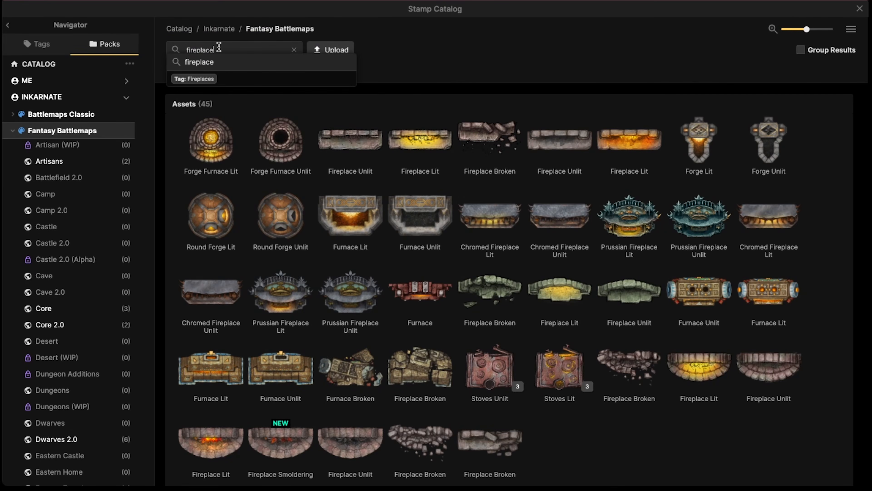
key(BackSpace)
key(BackSpace)
key(BackSpace)
key(BackSpace)
key(BackSpace)
key(BackSpace)
key(BackSpace)
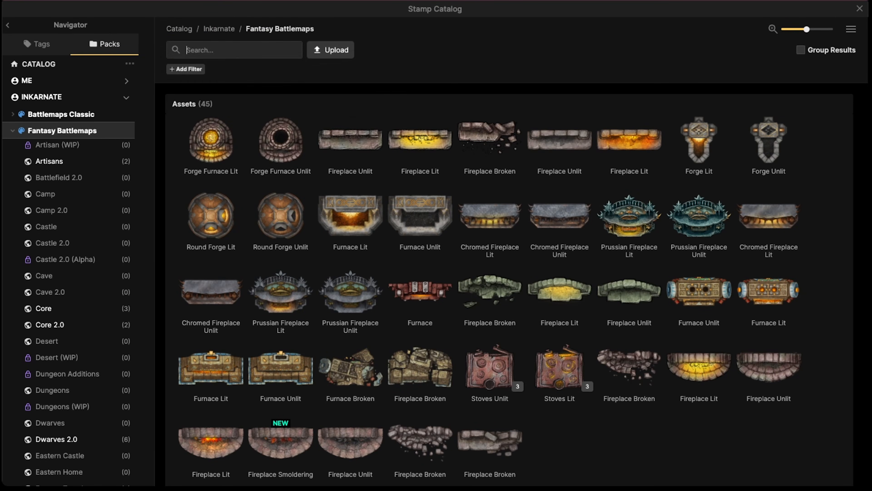
text(tree)
key(Return)
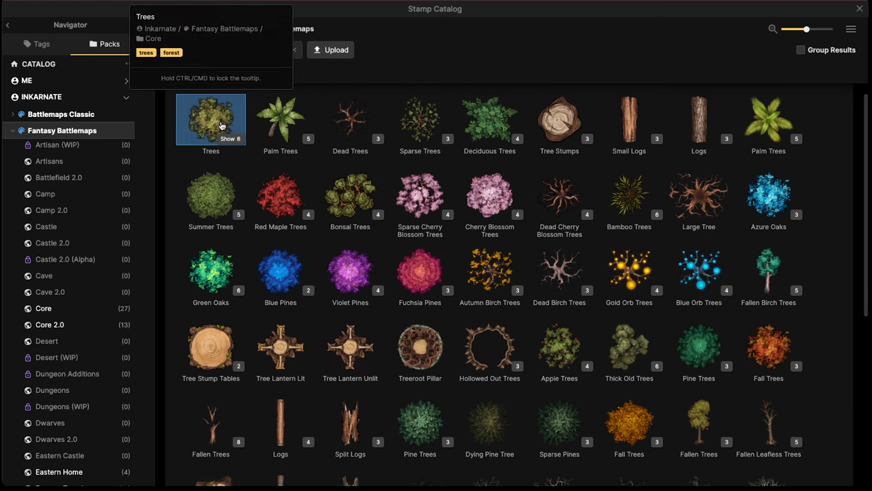
click(232, 209)
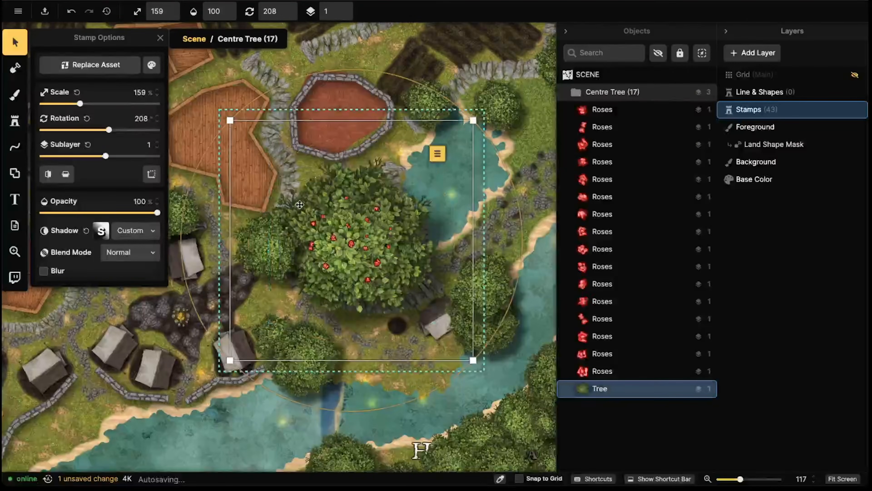
scroll(342, 220, down, 8)
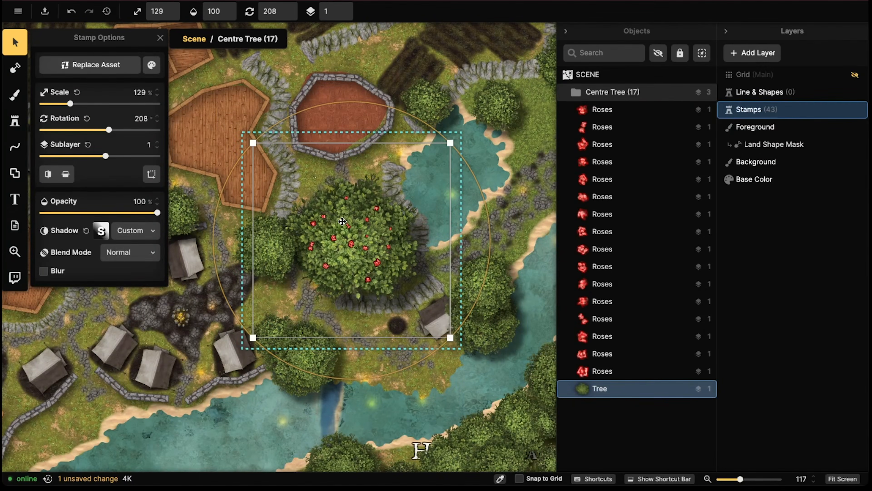
Search the Fantasy Battlemaps stamp catalog for "roses" with the Stamp tool
click(373, 263)
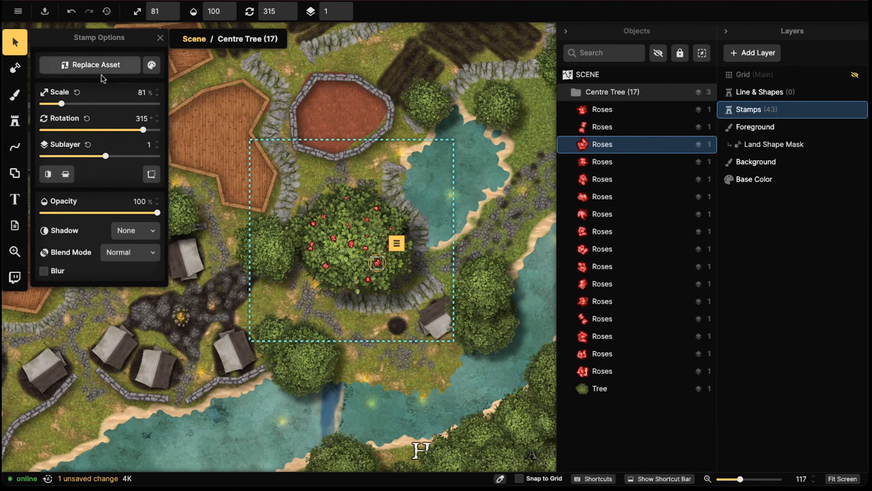
click(15, 121)
click(74, 111)
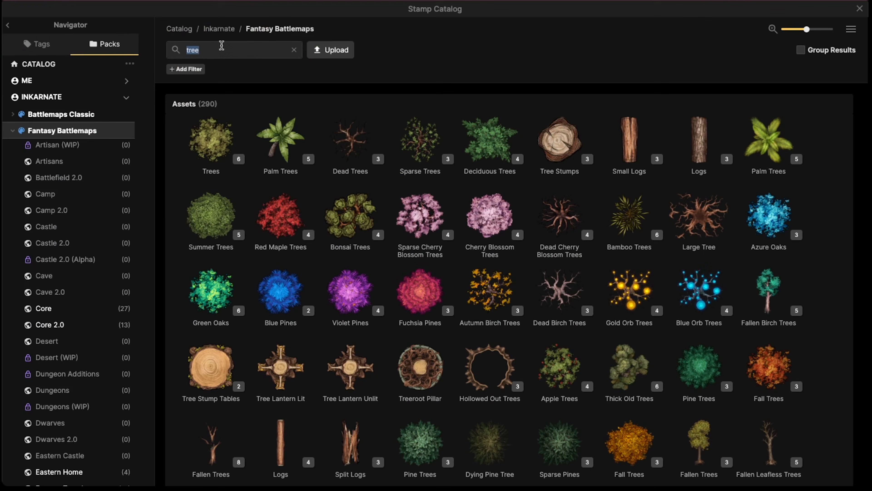
text(roses)
key(Return)
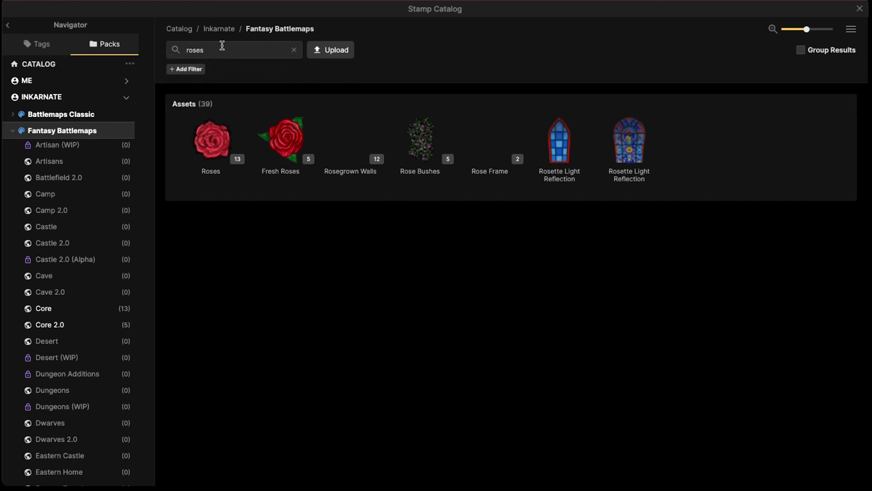
mouse_move(278, 133)
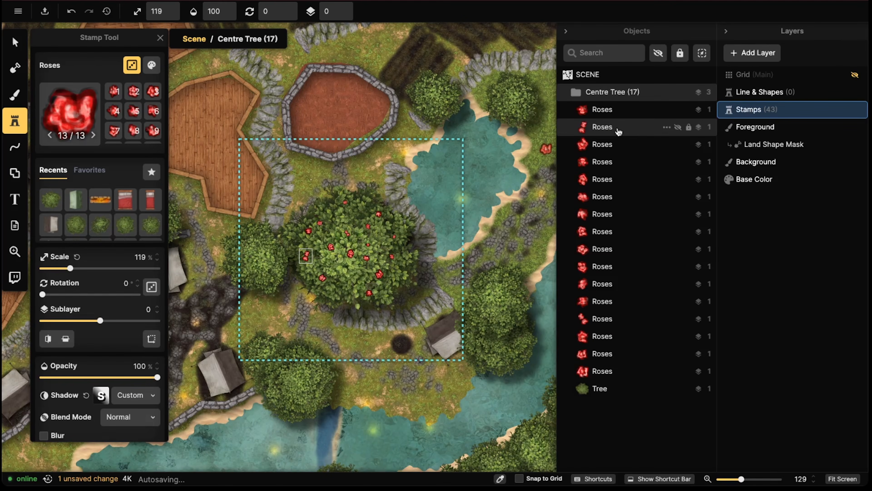
Select all the Roses stamps in the Centre Tree group and replace their asset with Fresh Roses
click(603, 110)
shift+click(639, 371)
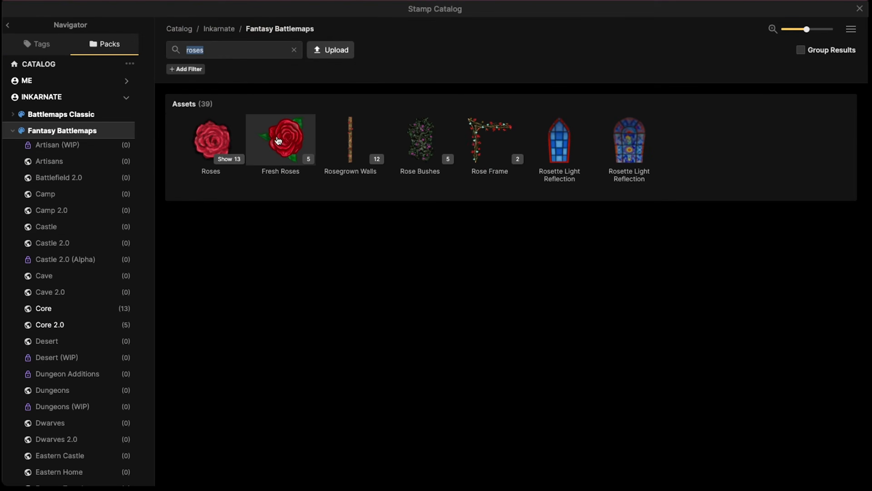
click(301, 136)
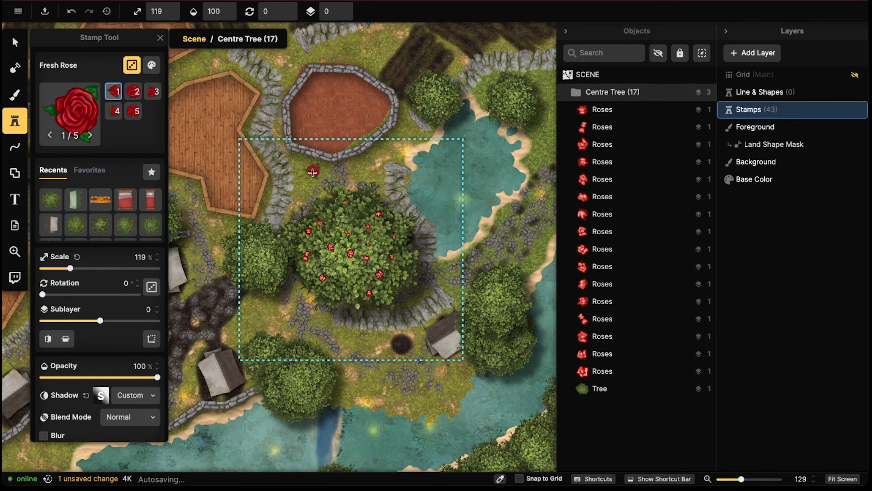
click(15, 42)
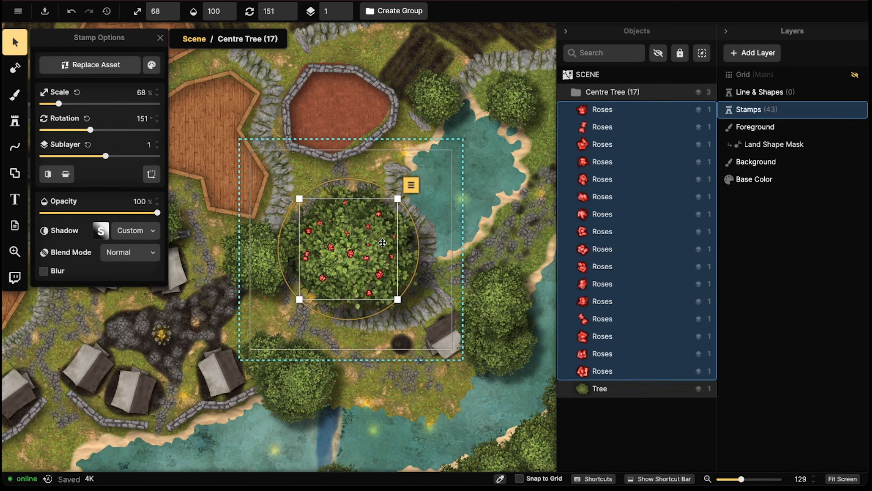
click(93, 64)
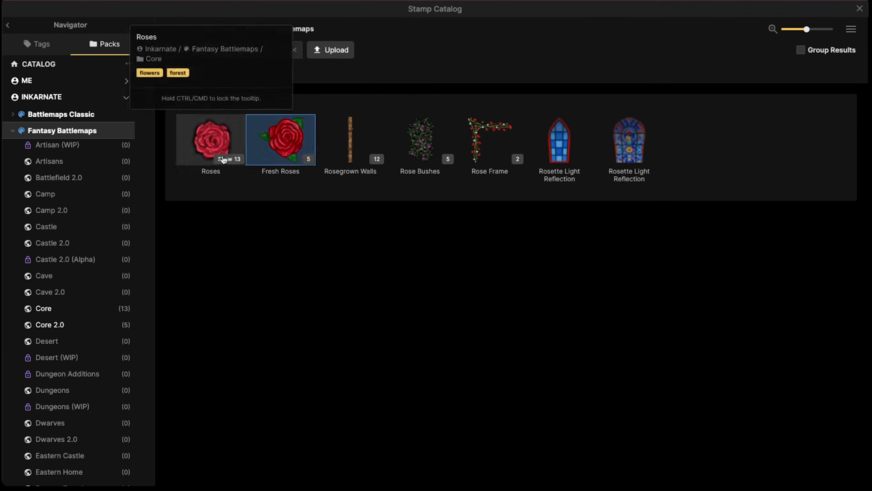
click(286, 138)
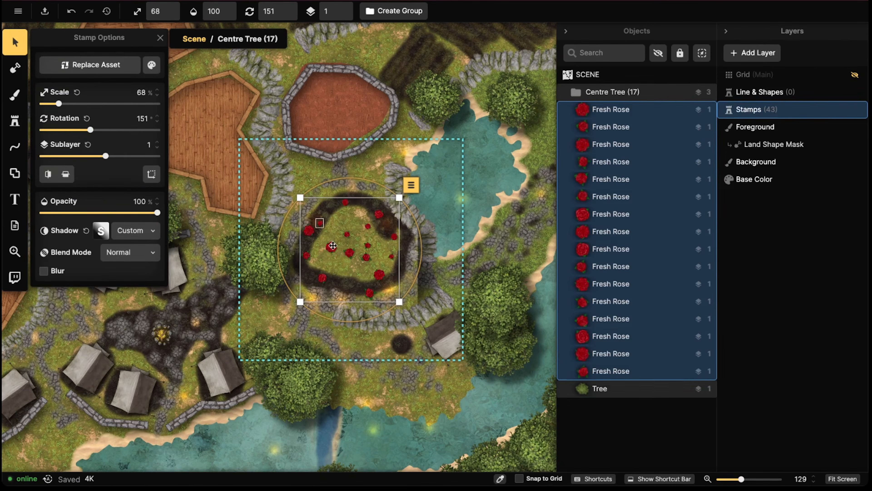
Nudge the Tree stamp slightly southwest and leave the Centre Tree group
click(344, 247)
drag(344, 246, 342, 249)
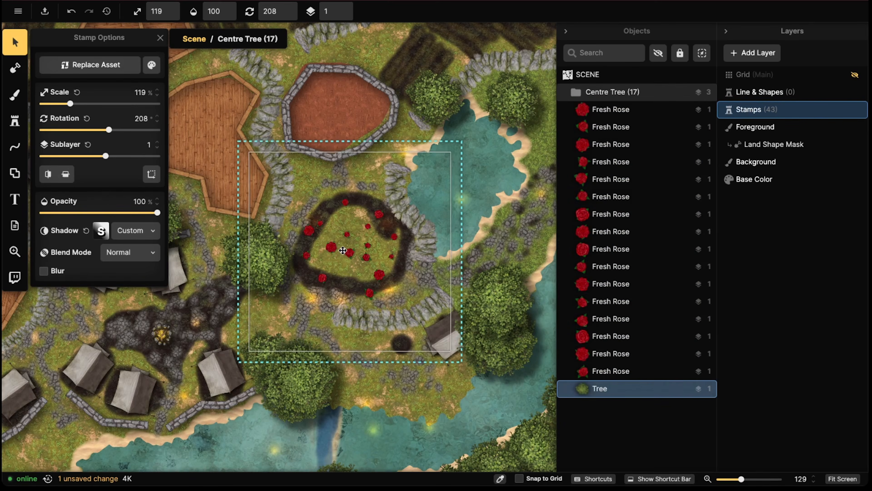
key(Escape)
key(Escape)
Run the map recovery to replay the saved actions and restore the missing tree, and save the map manually
click(18, 11)
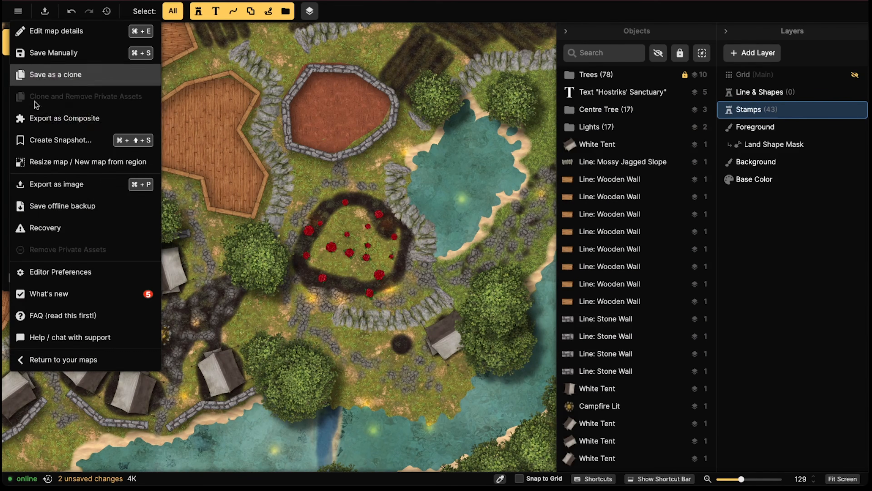
click(74, 229)
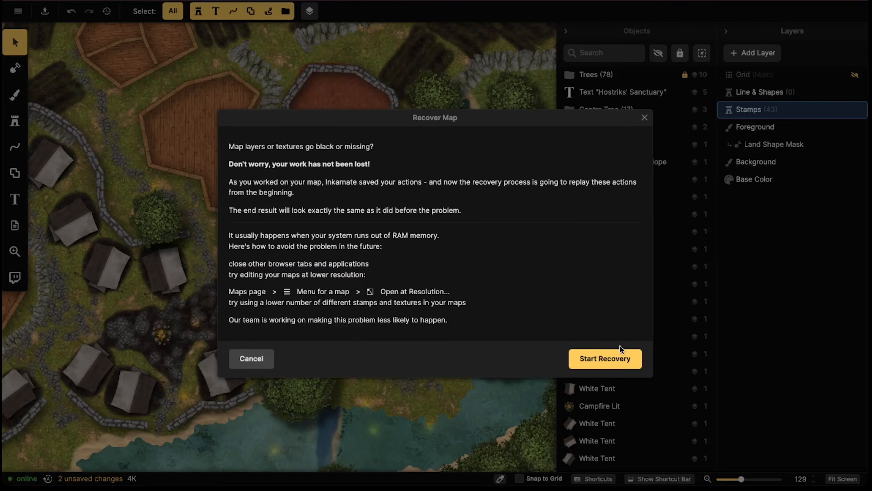
click(620, 357)
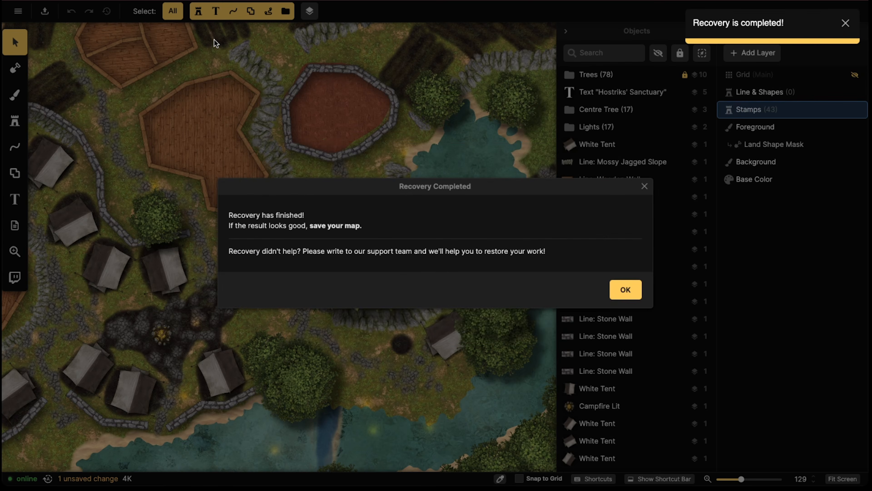
click(623, 289)
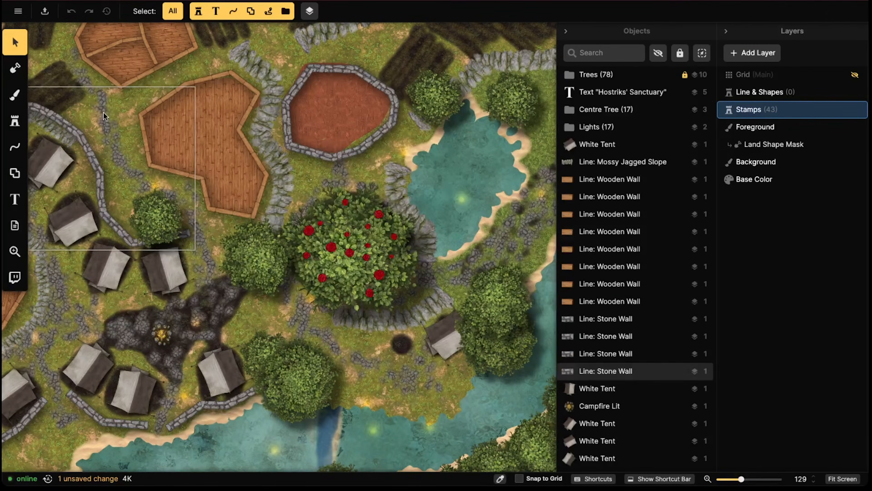
click(18, 11)
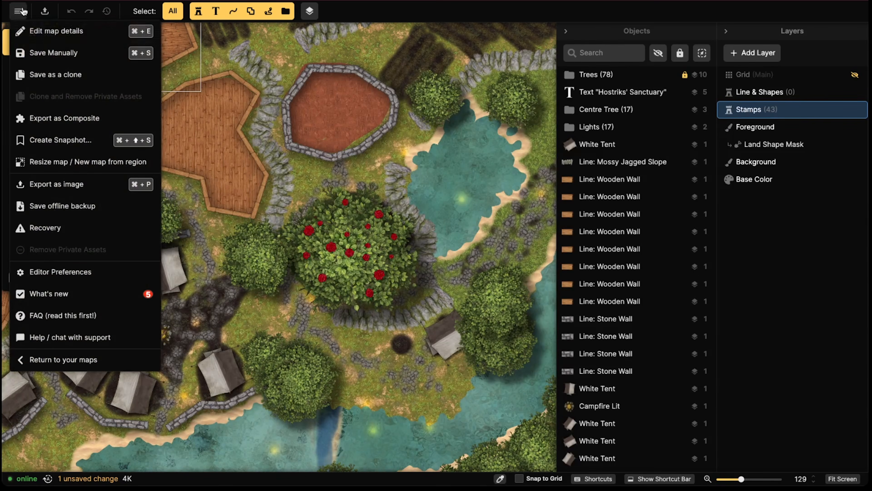
click(34, 51)
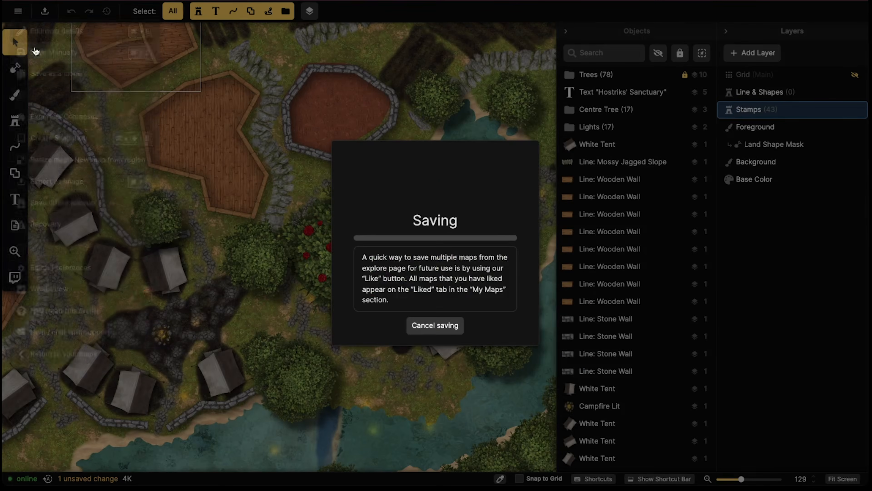
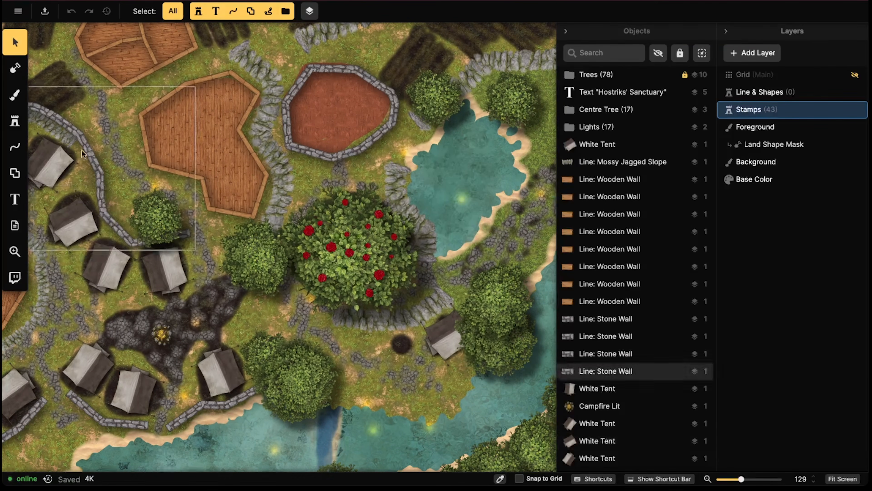
Examine the village's wooden buildings, stone walls and white tents up close across the map
middle_drag(132, 238, 181, 266)
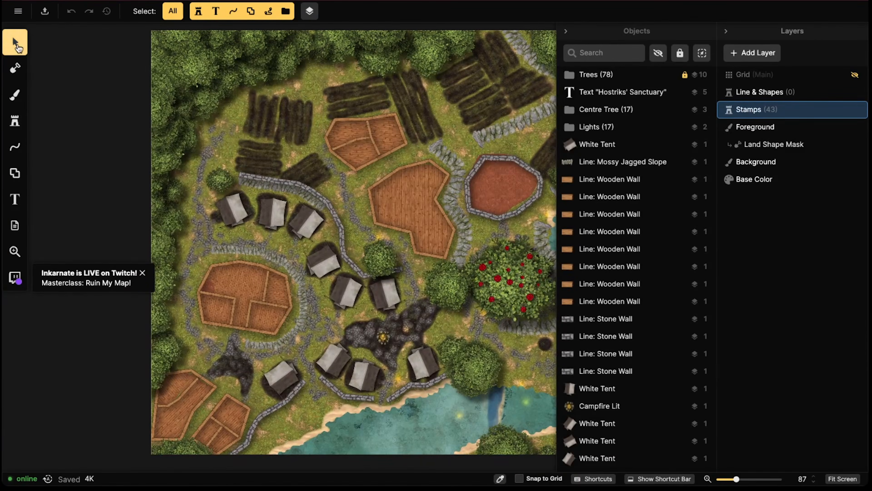
scroll(275, 165, down, 1)
scroll(275, 165, down, 1)
click(142, 272)
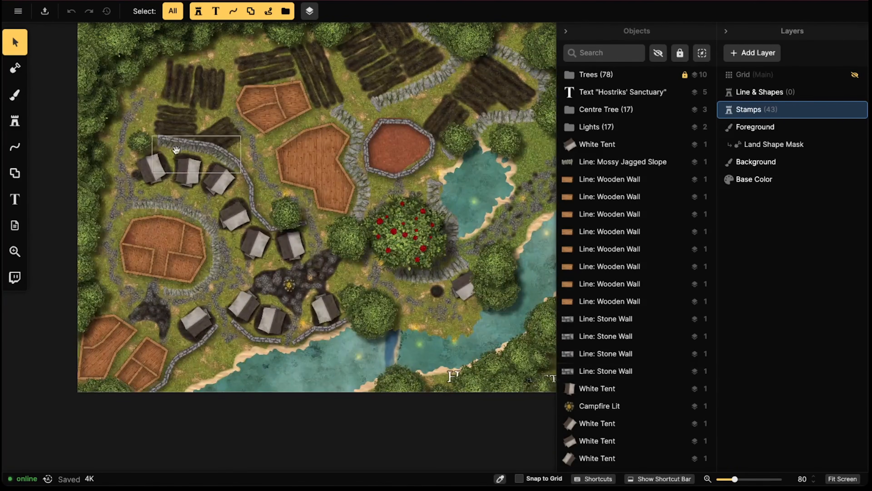
scroll(231, 263, up, 6)
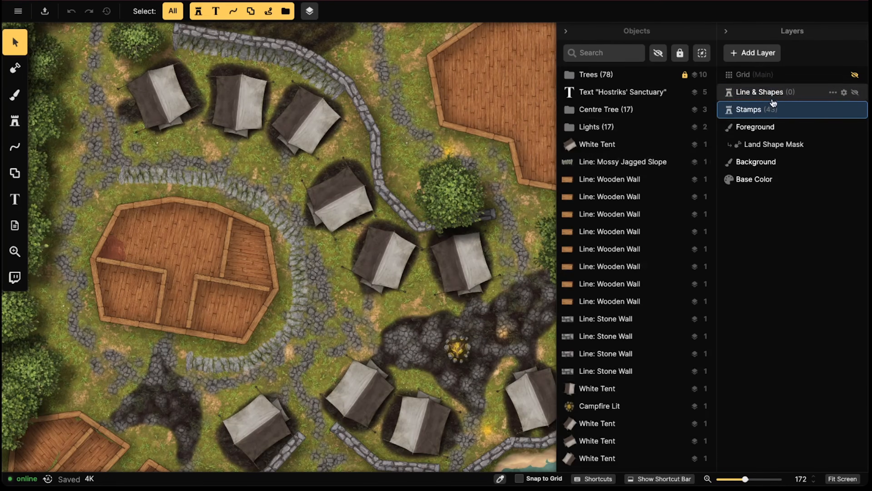
click(768, 92)
click(768, 109)
middle_drag(163, 220, 256, 220)
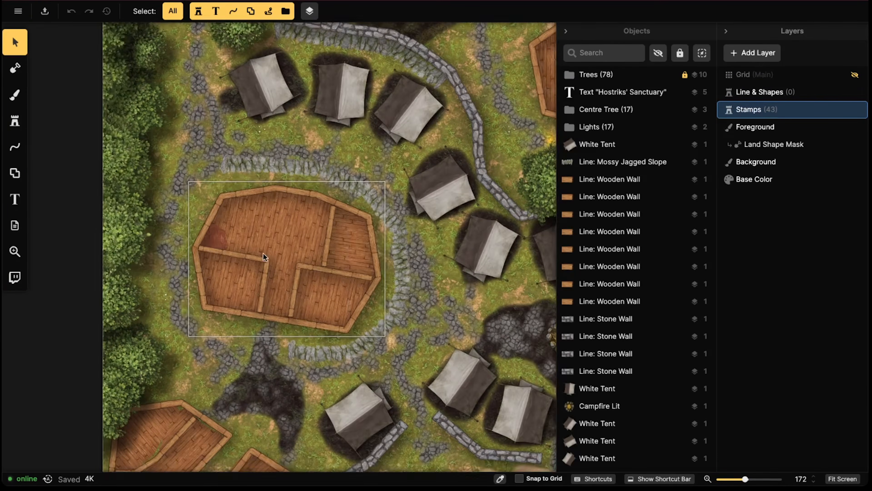
scroll(267, 257, up, 4)
middle_drag(271, 266, 236, 197)
scroll(238, 196, down, 2)
scroll(239, 195, down, 2)
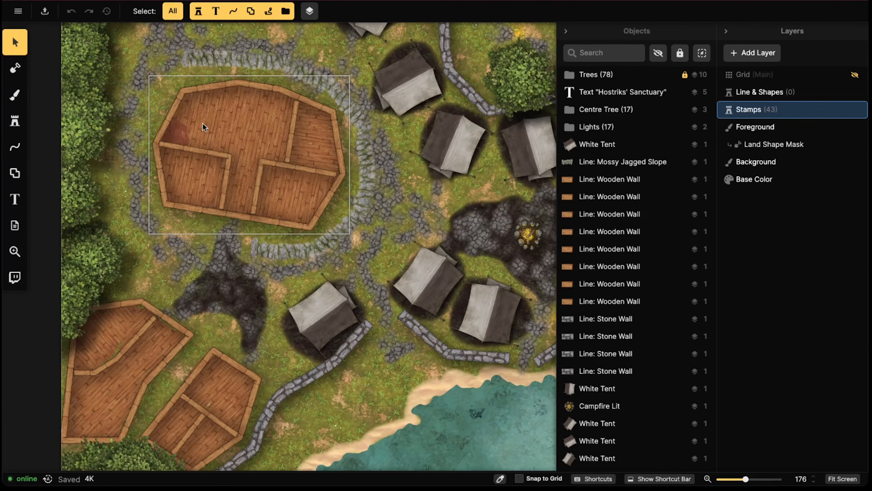
scroll(113, 351, up, 2)
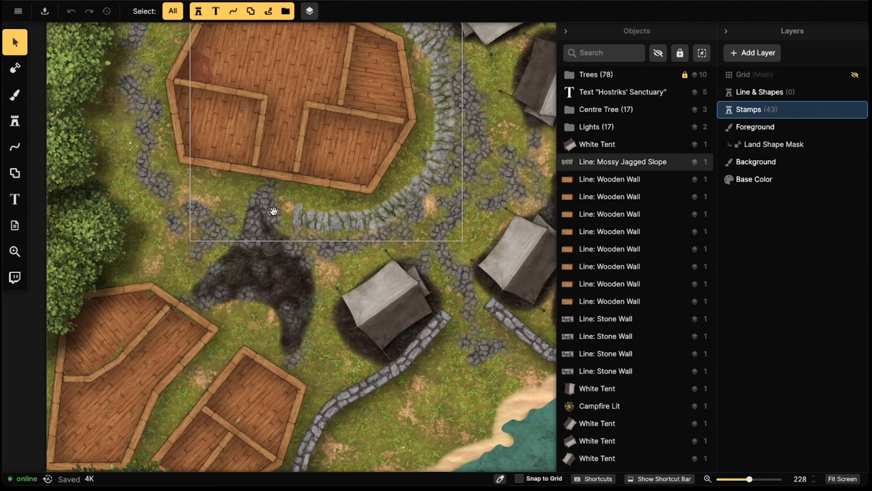
scroll(273, 175, down, 3)
middle_drag(273, 172, 257, 254)
middle_drag(259, 199, 247, 253)
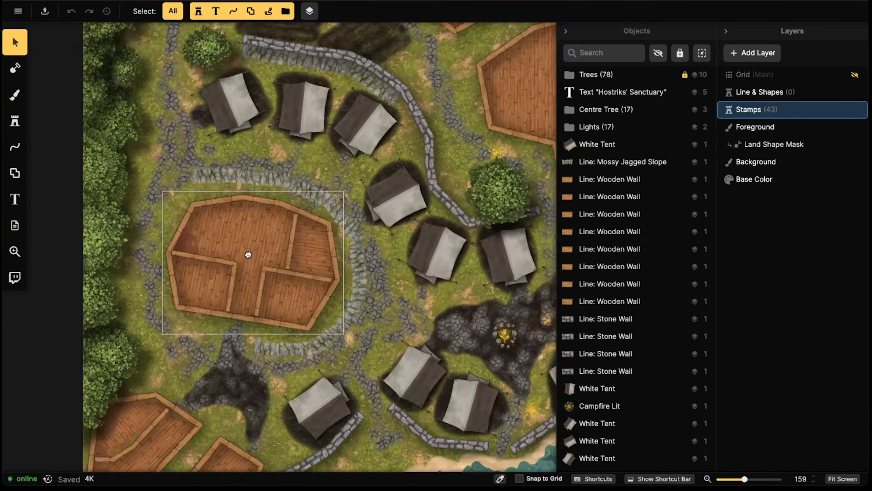
scroll(247, 257, up, 2)
scroll(247, 256, up, 4)
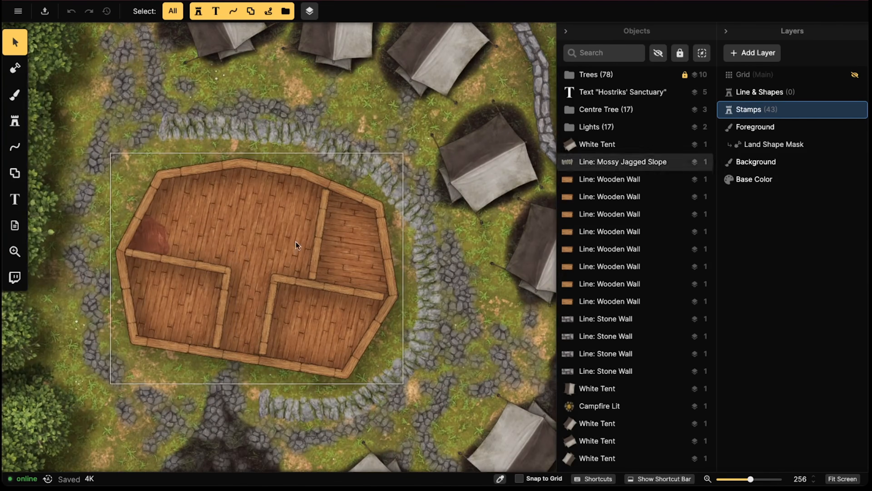
middle_drag(263, 242, 247, 303)
click(246, 206)
scroll(243, 204, down, 3)
middle_drag(375, 148, 272, 255)
middle_drag(339, 195, 323, 209)
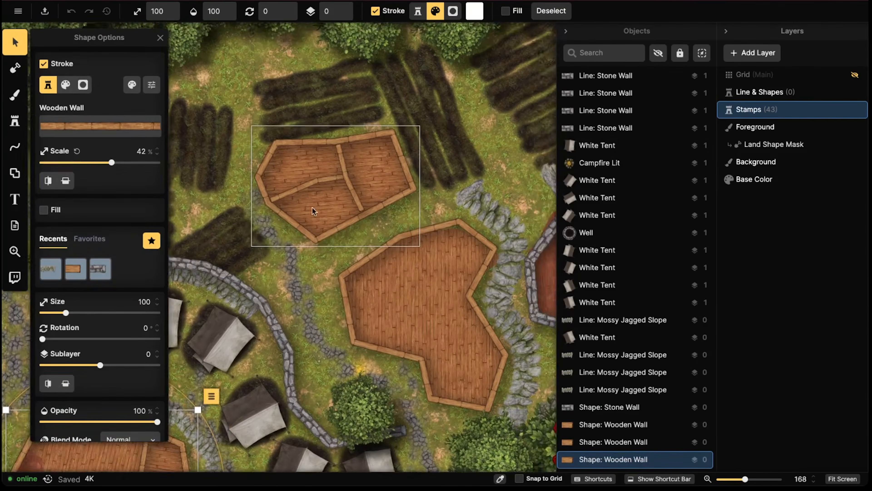
mouse_move(221, 255)
middle_down()
mouse_move(352, 188)
mouse_move(364, 120)
middle_up()
click(256, 177)
scroll(253, 185, down, 2)
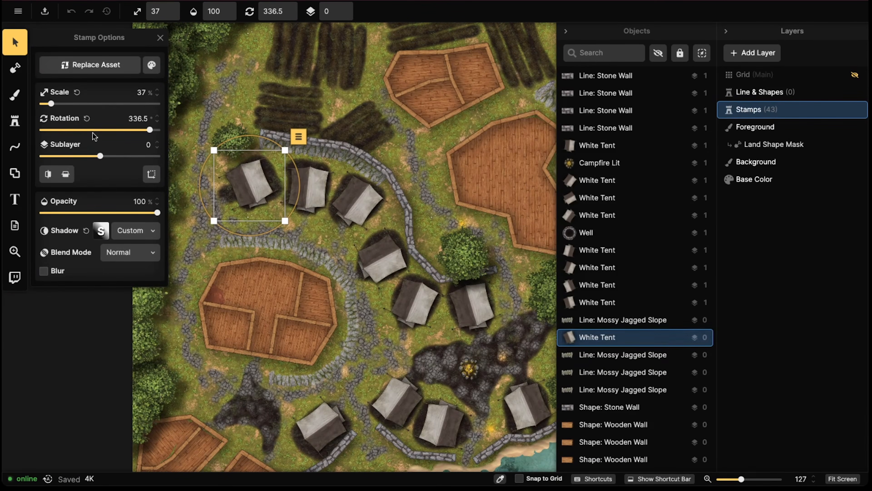
Search the Fantasy Battlemaps stamp catalog for "tent", expand all assets and choose the Small Tents Torn stamp
click(15, 121)
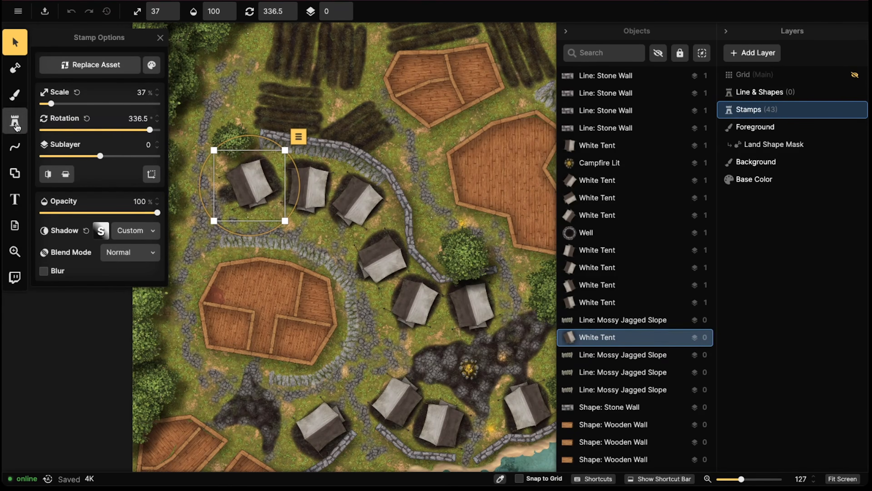
click(79, 108)
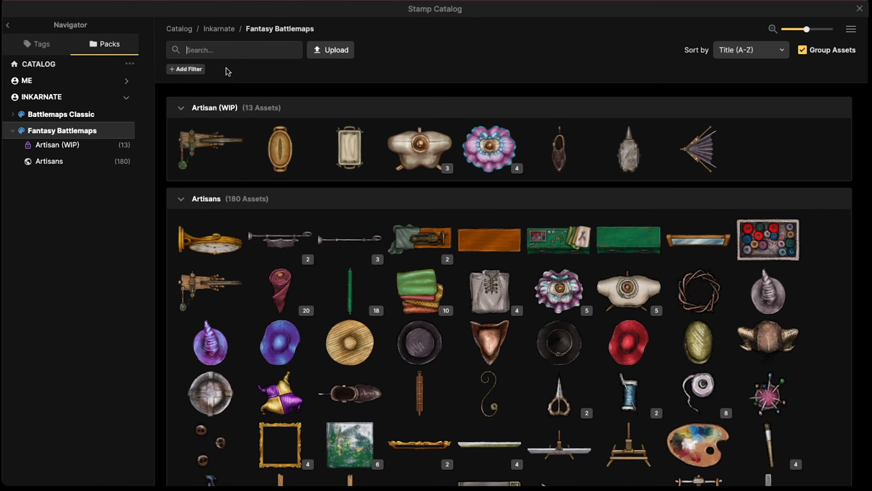
click(246, 47)
text(tent)
key(Return)
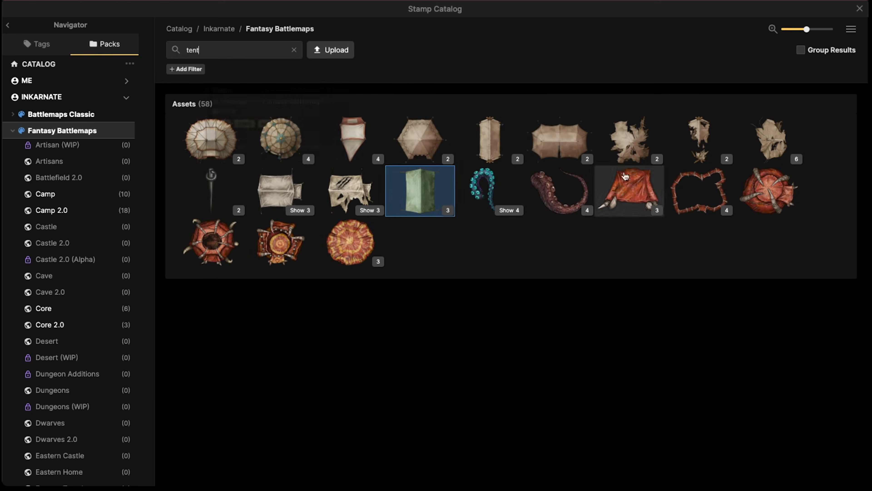
click(851, 29)
click(789, 50)
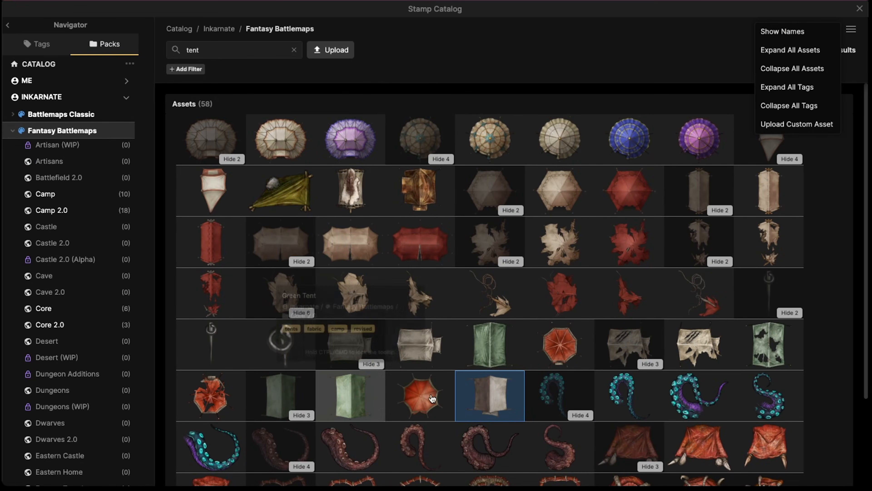
scroll(498, 391, down, 2)
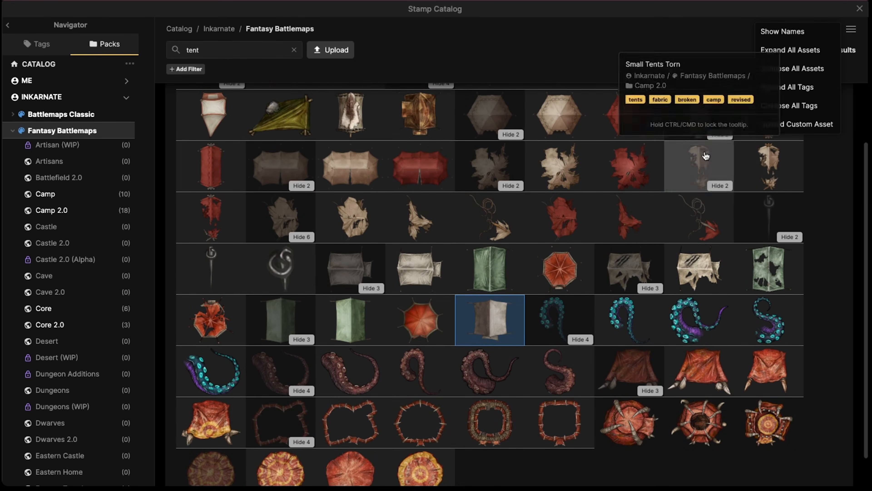
click(699, 163)
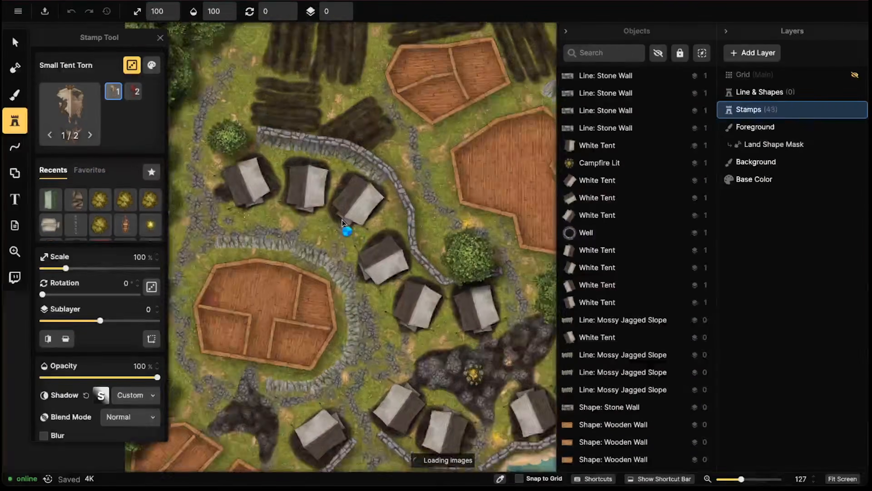
Place a Small Tent Torn stamp at 60% scale and 45° rotation over the slope north of the oval wooden building
scroll(364, 206, up, 3)
shift+scroll(372, 189, down, 4)
alt+scroll(367, 193, up, 4)
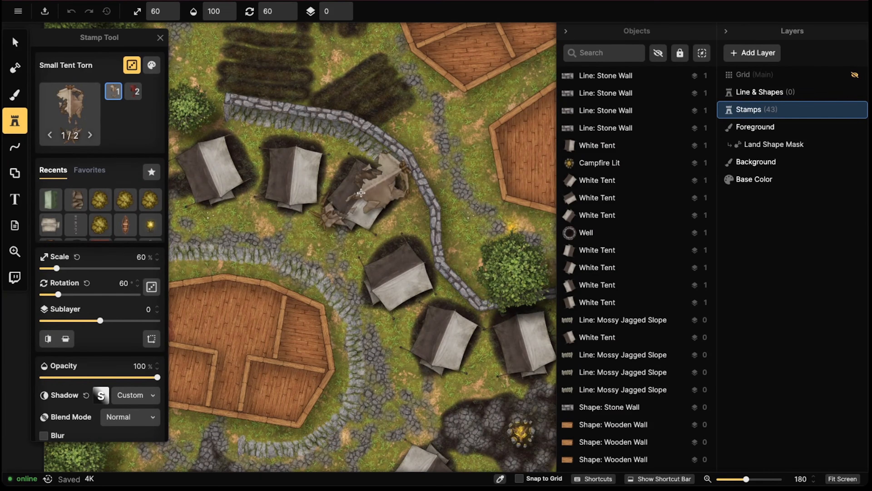
alt+scroll(362, 195, down, 1)
click(289, 261)
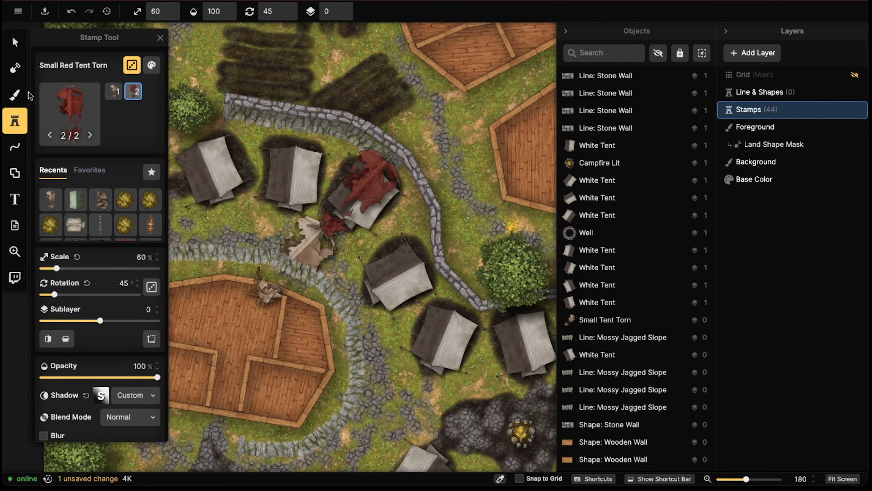
Move the torn tent east of the curved stone wall, scale it to 50% and rotate it to 345°
click(16, 44)
scroll(260, 206, down, 3)
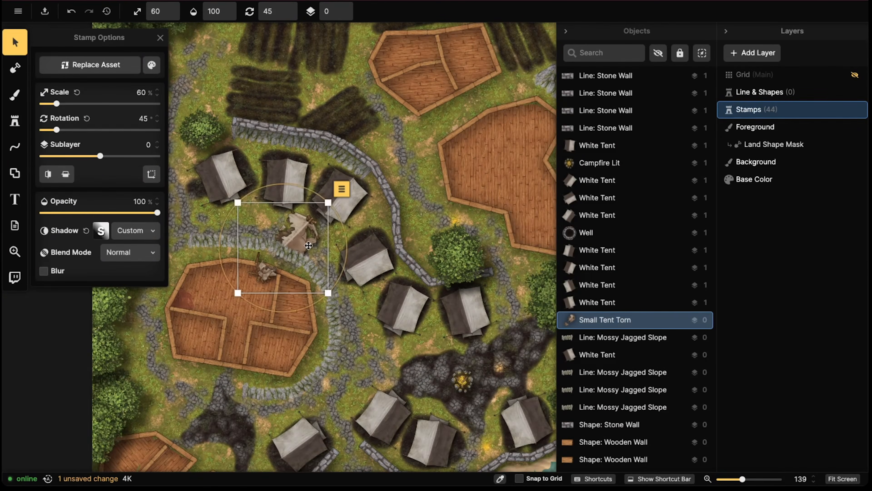
drag(308, 248, 420, 169)
alt+scroll(420, 168, down, 4)
shift+scroll(421, 169, down, 1)
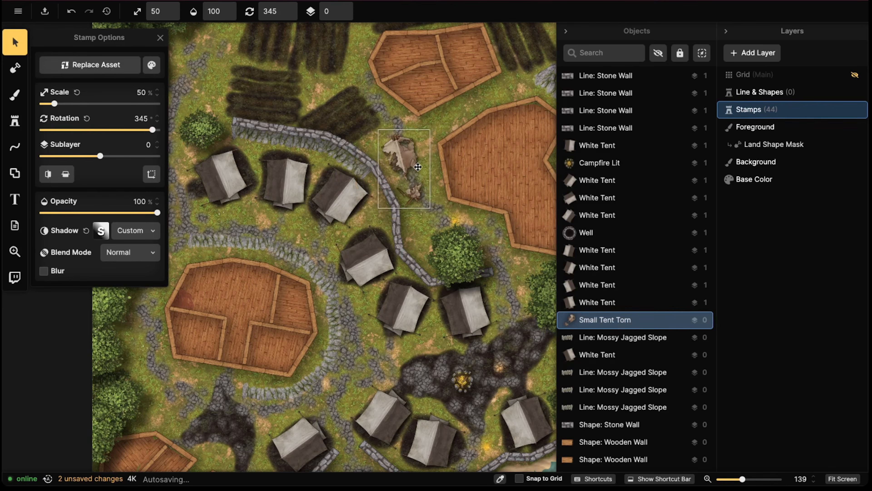
Transform the torn tent stamp to 144% width and 93% height
scroll(419, 168, up, 2)
click(152, 65)
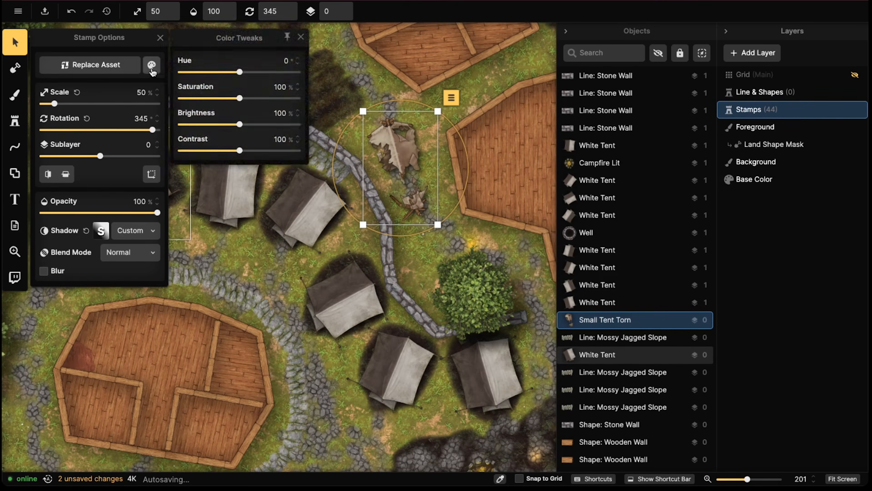
click(152, 173)
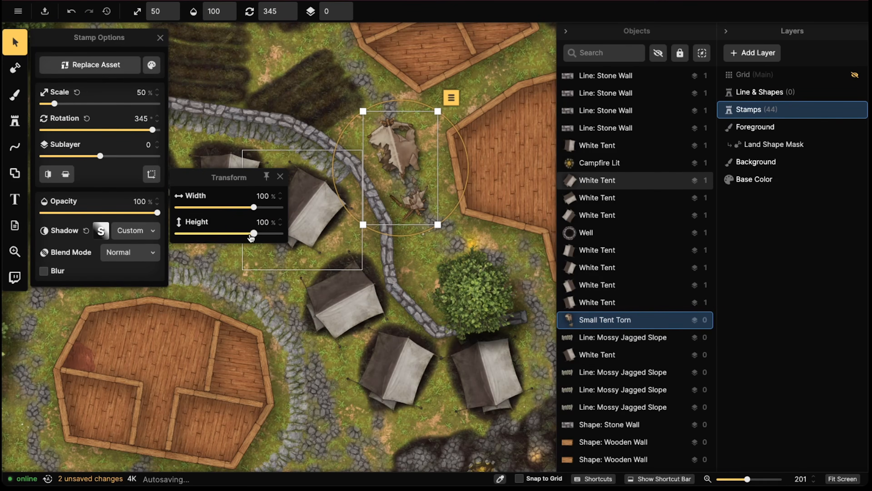
drag(252, 237, 260, 208)
scroll(306, 199, down, 3)
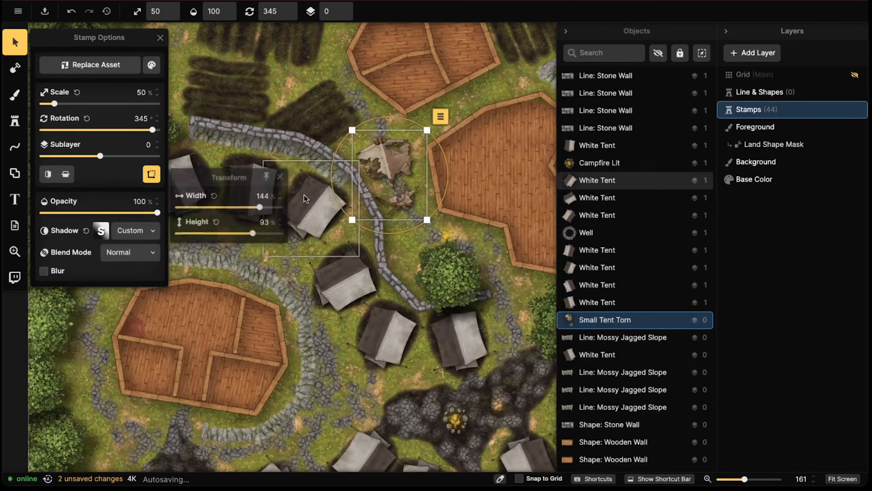
Delete three White Tent stamps: two beside the northwestern tent and one west of the tent below the round tree
click(304, 195)
key(Delete)
click(261, 194)
key(Delete)
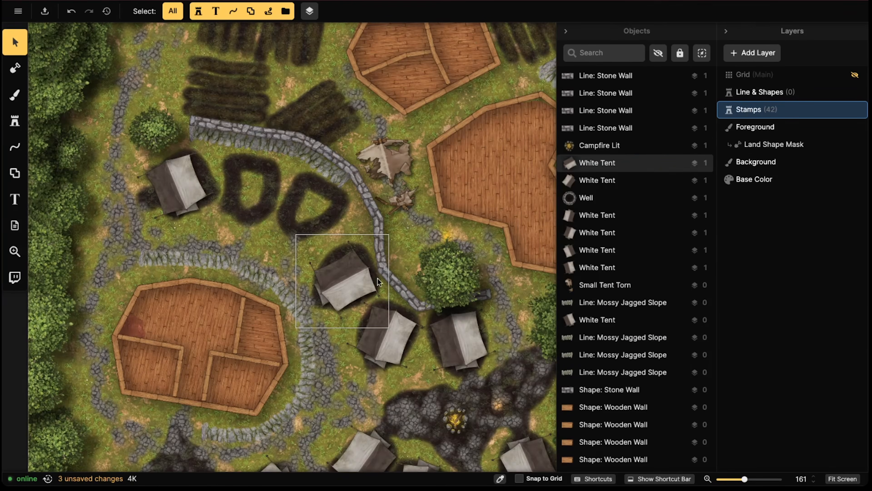
click(374, 312)
key(Delete)
Move the torn tent onto the dark ring beside the remaining northwestern white tent and rotate it to 15°
click(388, 183)
drag(388, 183, 249, 195)
shift+scroll(251, 195, down, 1)
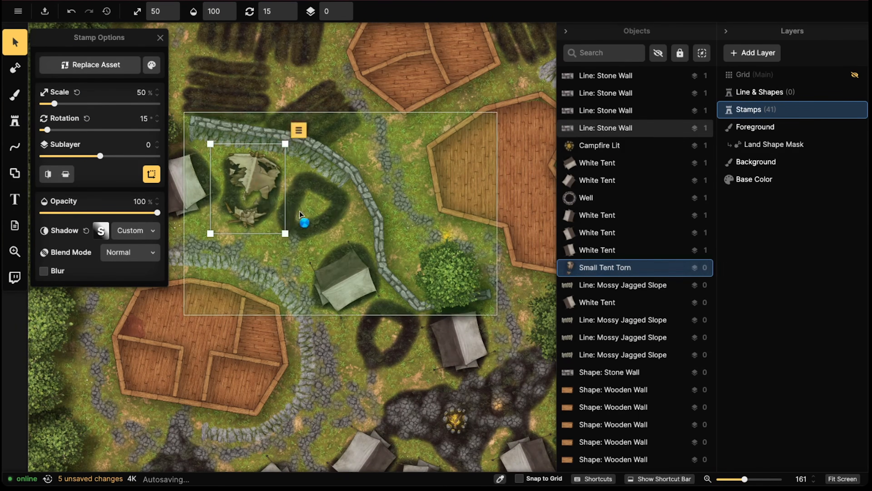
Paste a copy of the torn tent onto the neighbouring dark ring inside the stone wall and rotate it to 210°
key(super+v)
shift+scroll(301, 212, down, 10)
shift+scroll(301, 211, up, 11)
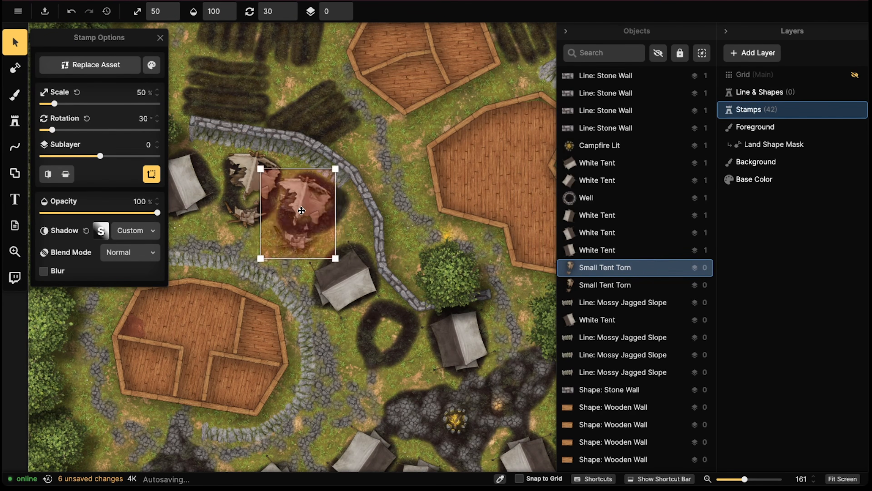
shift+scroll(301, 210, down, 11)
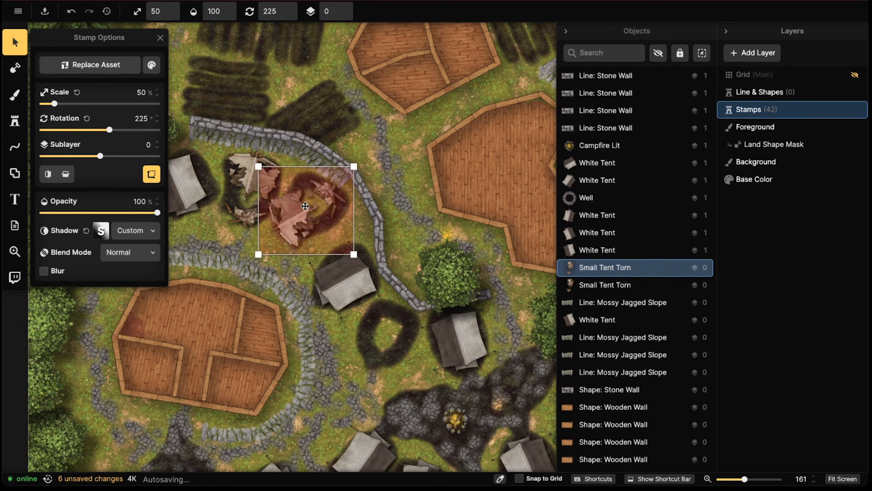
shift+scroll(305, 206, down, 1)
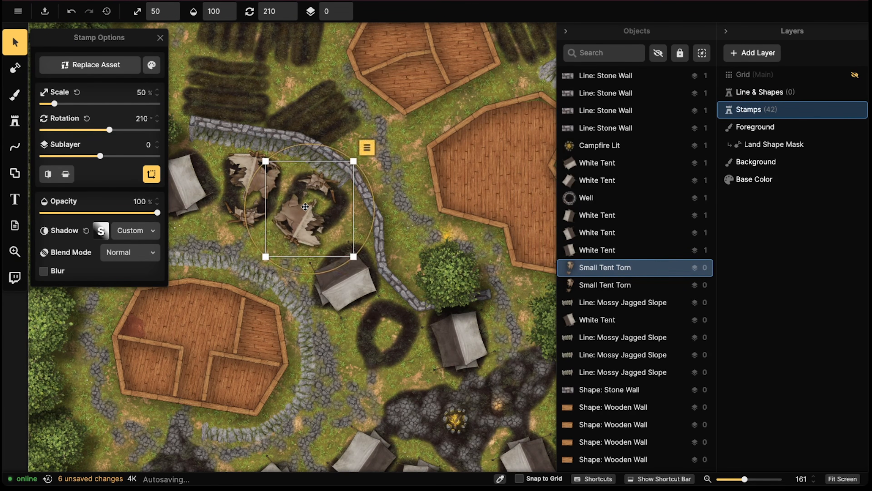
Copy the torn tent onto the empty dark ring west of the white tent below the round tree and rotate it to 33.5°
key(super+c)
key(super+v)
shift+scroll(369, 374, down, 5)
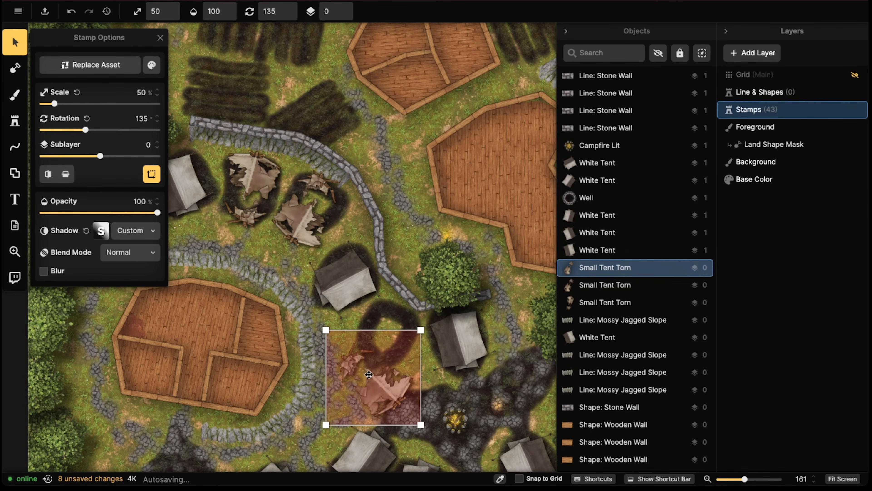
shift+scroll(369, 374, down, 6)
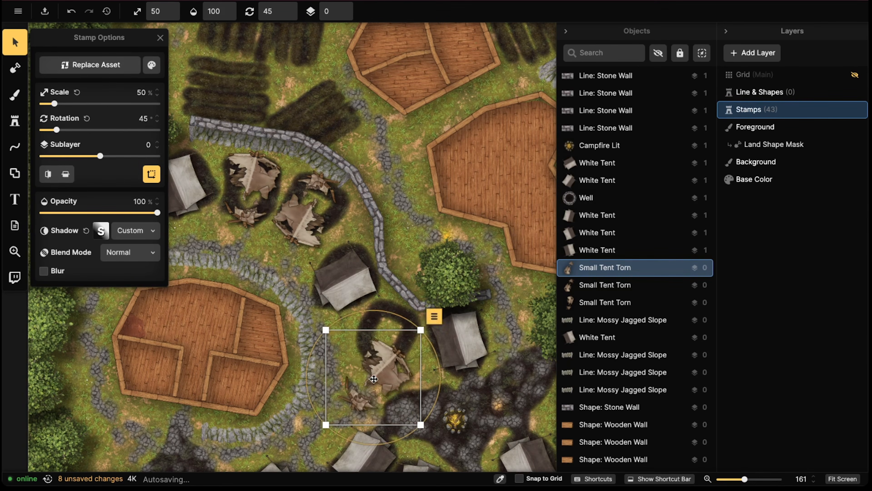
drag(374, 379, 379, 338)
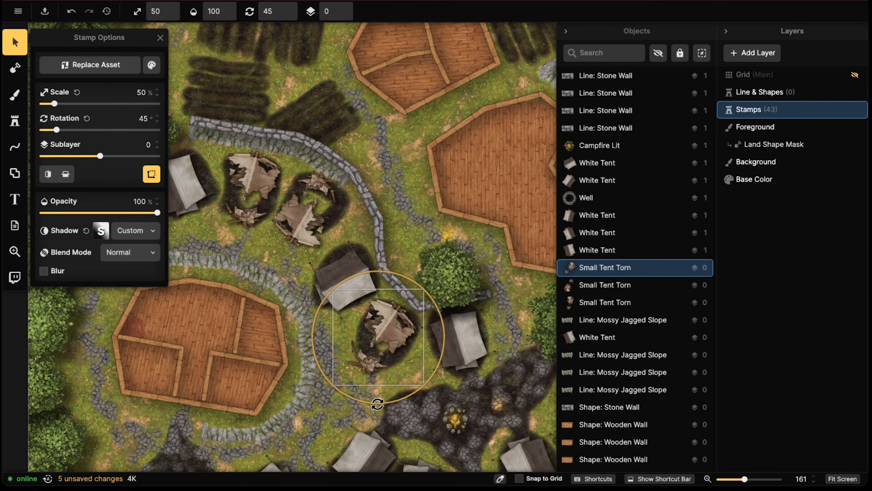
drag(378, 403, 391, 402)
Replace the white tent southwest of the campfire with a copy of the torn tent rotated to 215.5°
scroll(378, 344, down, 5)
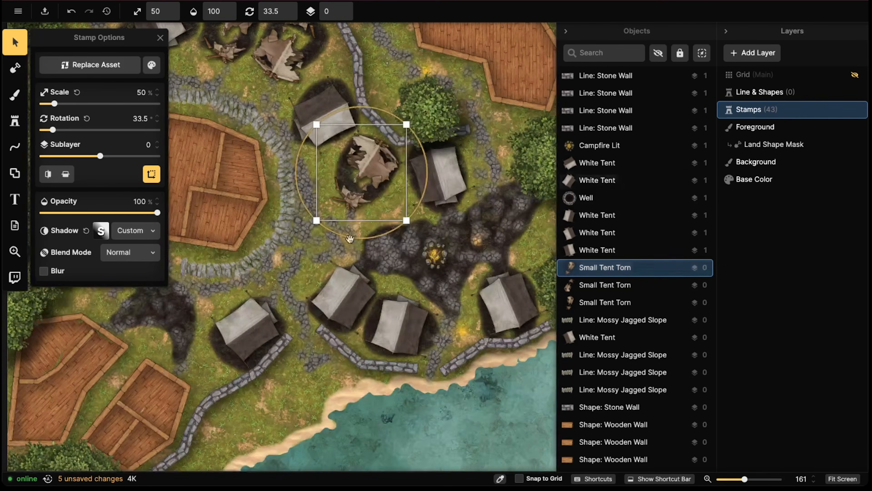
click(348, 304)
key(Delete)
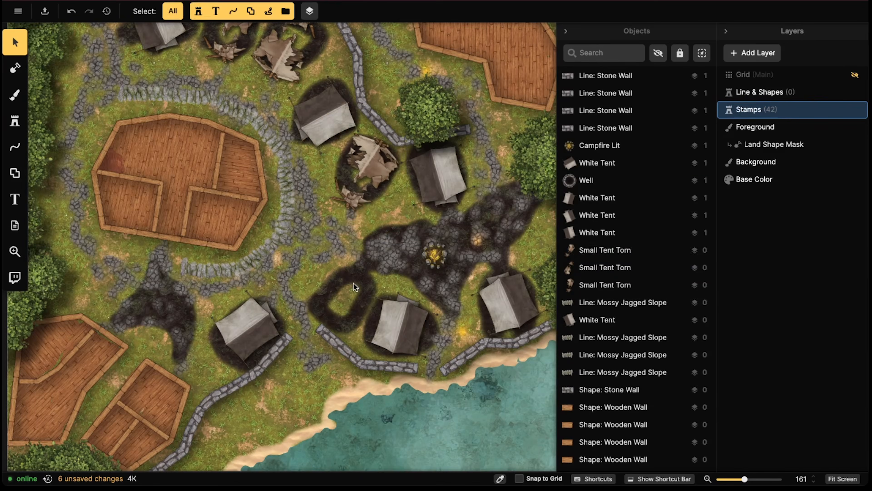
click(346, 182)
key(super+v)
alt+scroll(344, 315, down, 12)
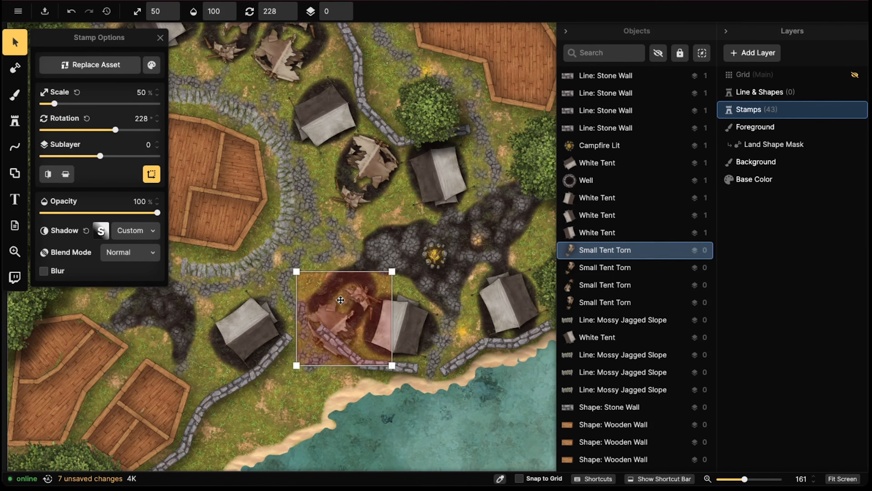
drag(342, 306, 344, 283)
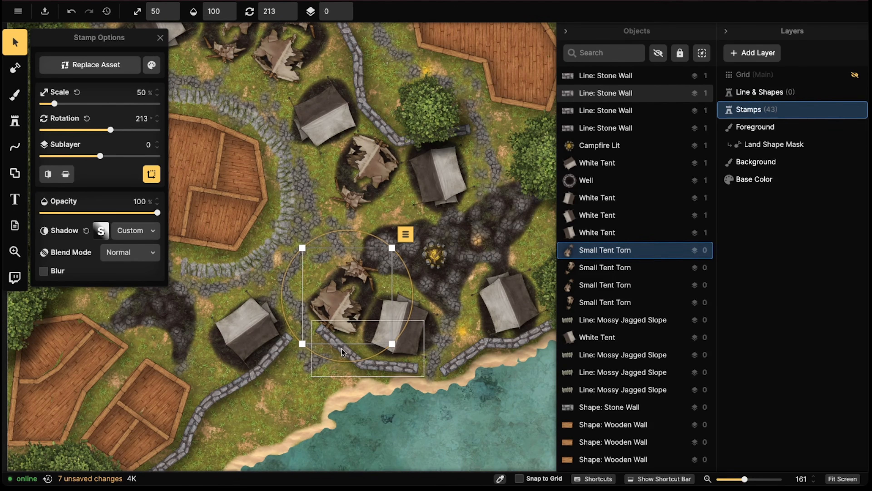
drag(343, 356, 340, 358)
drag(349, 315, 351, 309)
Replace the white tent southeast of the campfire, beside the shoreline wall, with a copy of the torn tent
scroll(364, 288, down, 2)
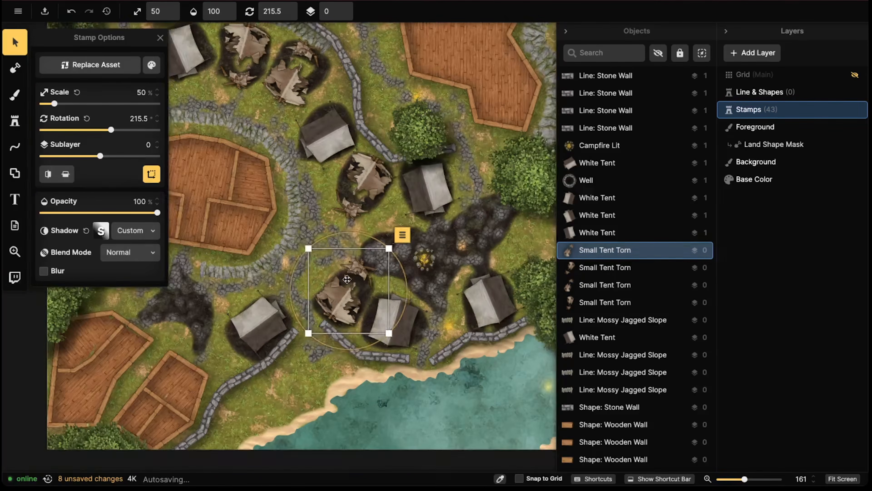
middle_drag(364, 289, 308, 356)
click(358, 256)
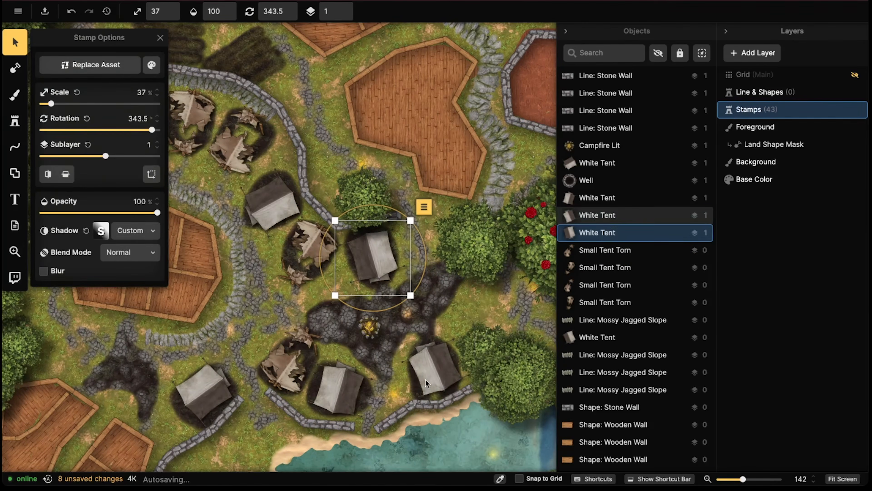
click(433, 369)
key(Delete)
click(301, 267)
key(ctrl+c)
key(ctrl+v)
drag(370, 359, 385, 401)
drag(429, 362, 430, 366)
click(338, 285)
Examine the tents and buildings across the village, ending with a close view of the wooden building inside the mossy slope ring
scroll(274, 202, down, 3)
middle_drag(275, 202, 397, 279)
middle_drag(402, 209, 403, 207)
middle_drag(342, 254, 346, 143)
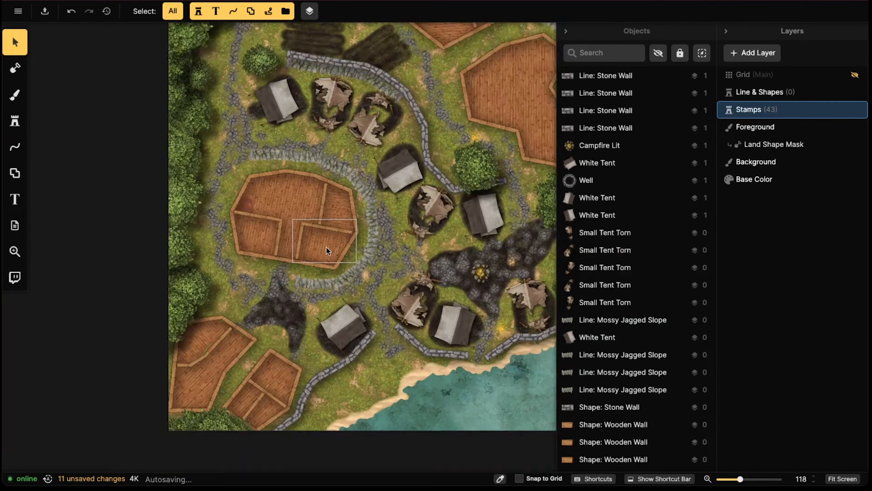
middle_drag(467, 167, 224, 316)
middle_drag(311, 248, 499, 177)
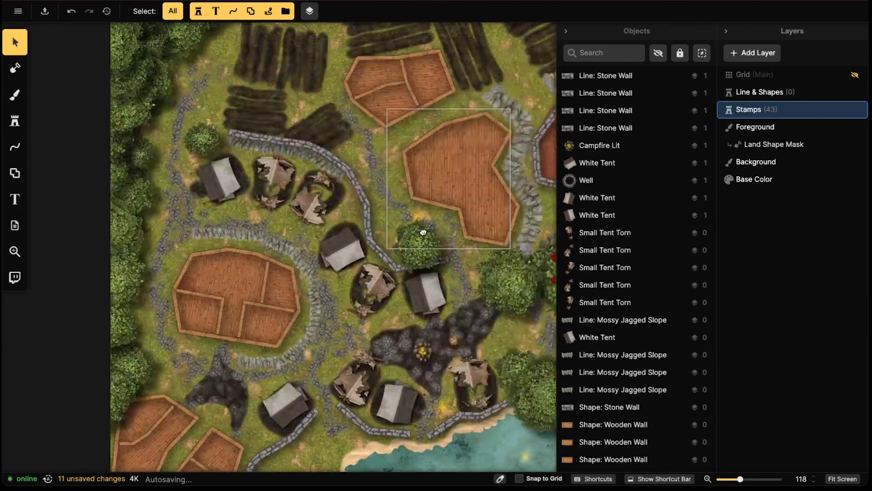
middle_drag(344, 271, 419, 240)
scroll(320, 282, up, 3)
scroll(311, 286, up, 3)
click(311, 286)
scroll(316, 275, up, 3)
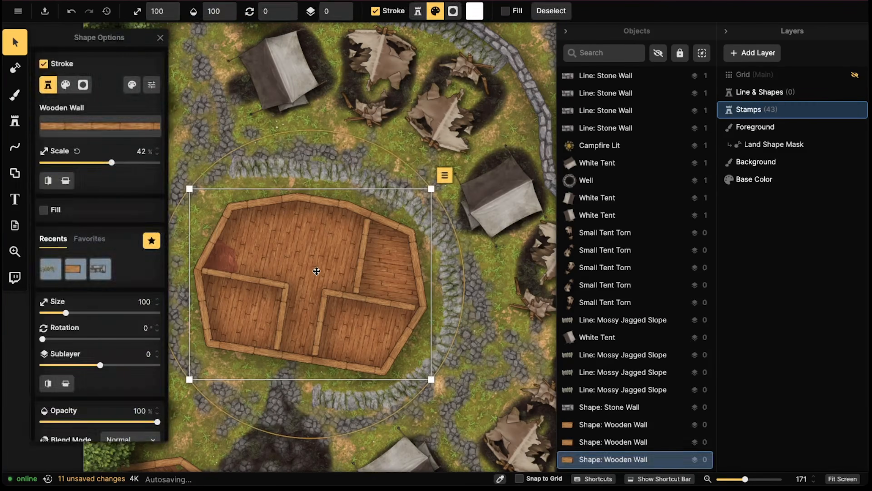
key(Escape)
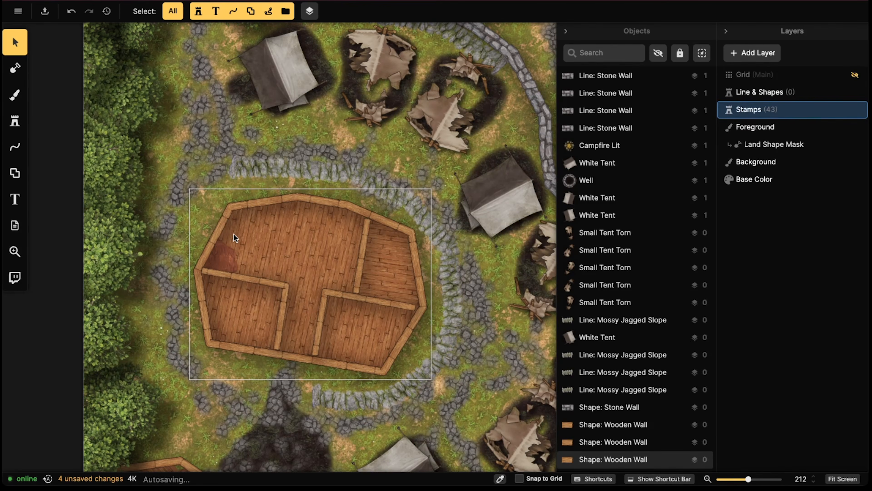
Add a portal 71.5 wide to the north side of the ringed building's wooden wall
click(228, 214)
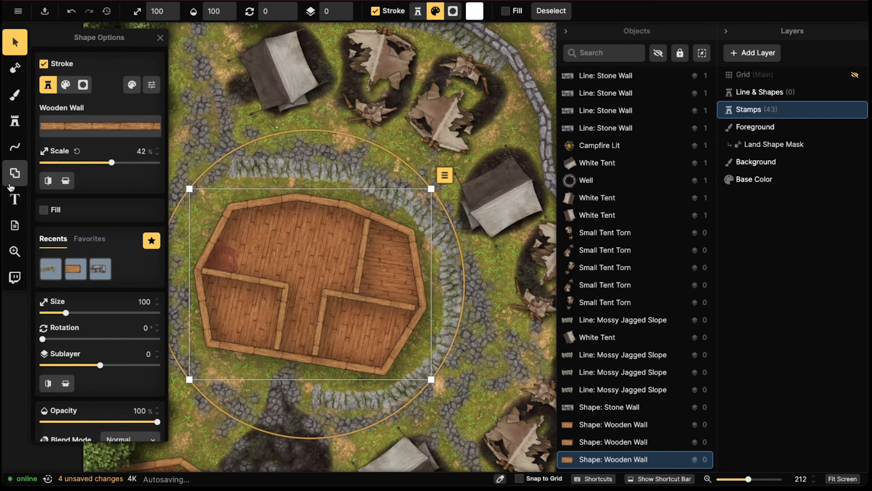
click(14, 173)
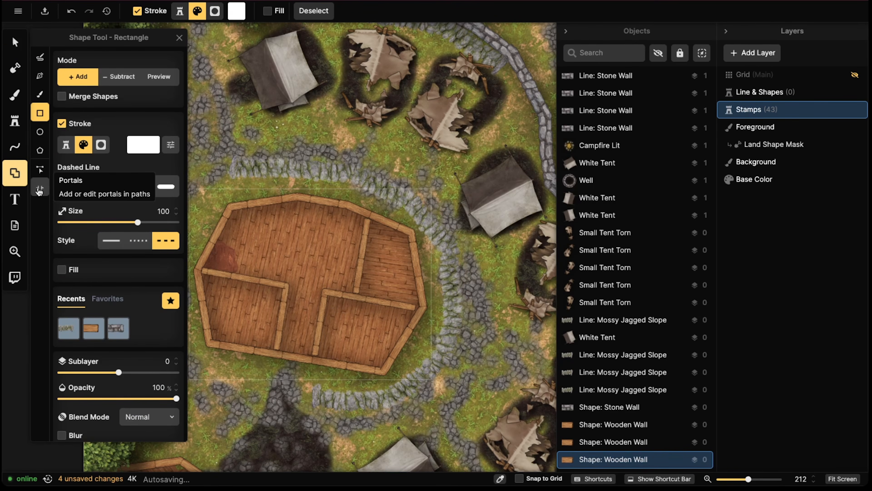
click(40, 188)
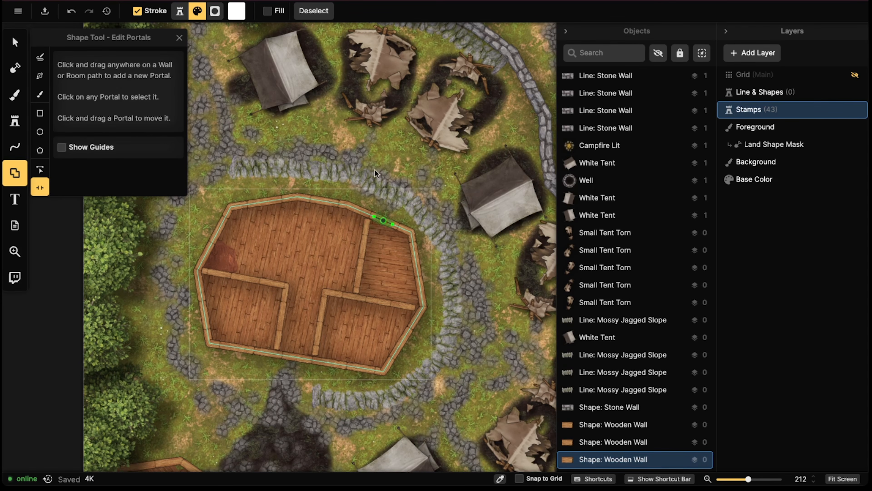
click(290, 199)
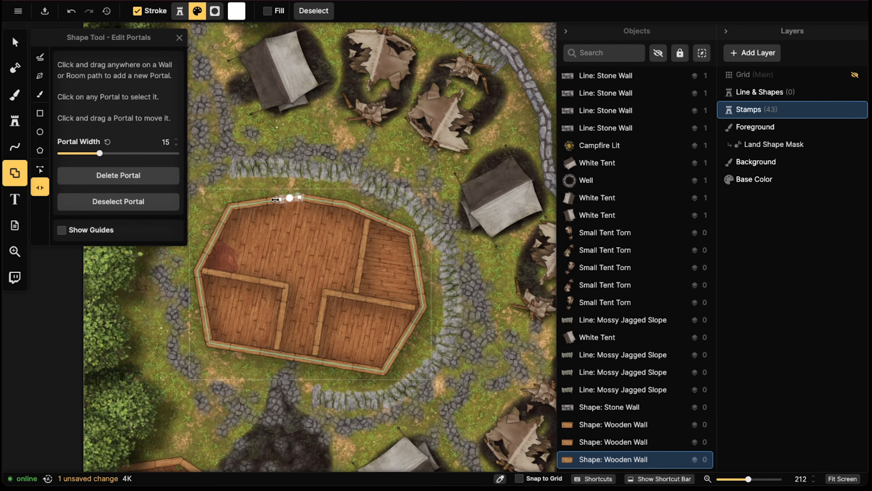
drag(275, 200, 298, 200)
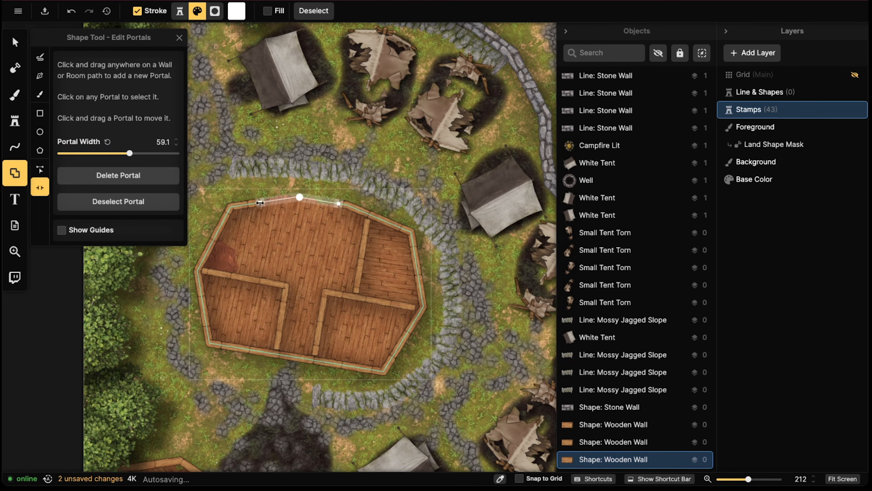
drag(260, 202, 253, 203)
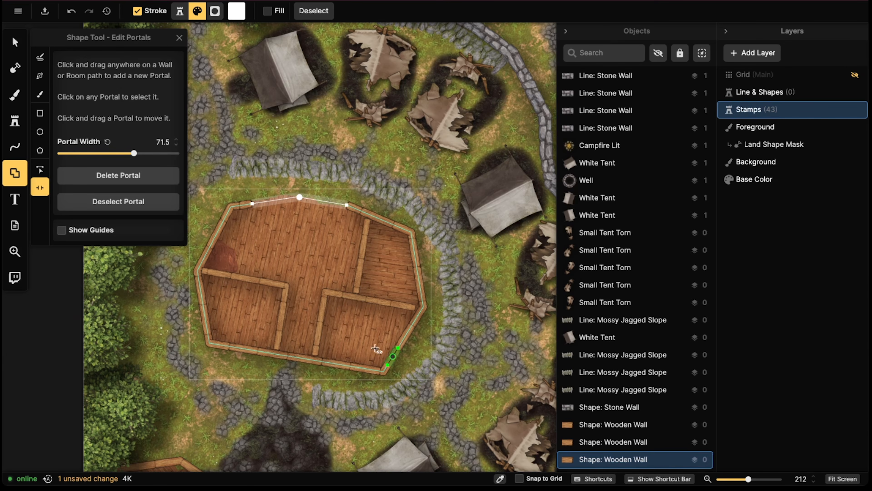
Add a 49.5-wide portal around the ringed building's southwest corner and a 20.4-wide portal in its northwestern wall
drag(211, 341, 207, 315)
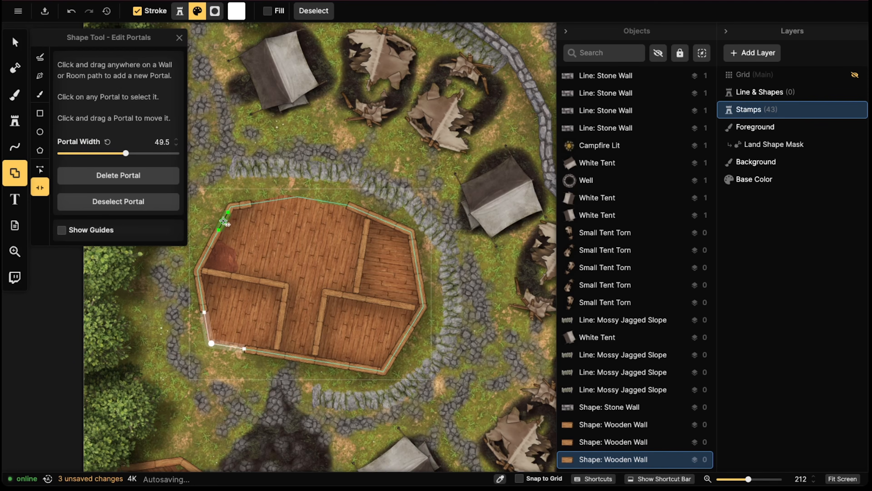
drag(220, 229, 220, 230)
click(221, 231)
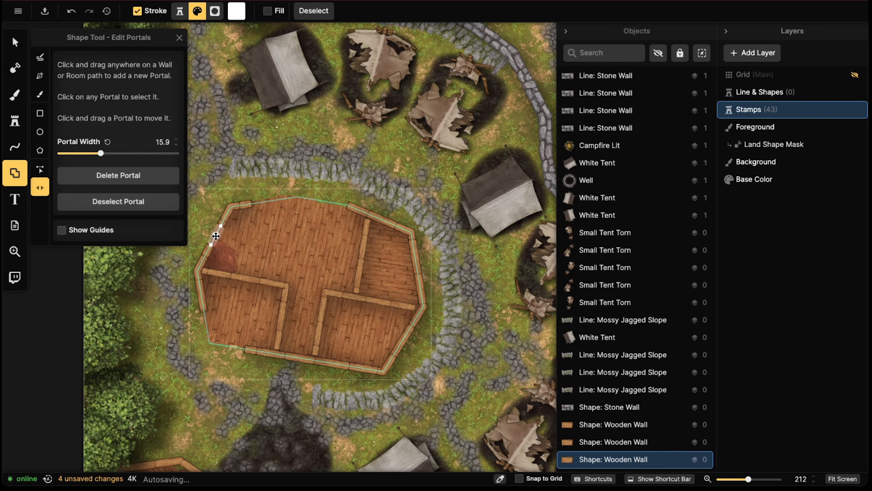
click(267, 204)
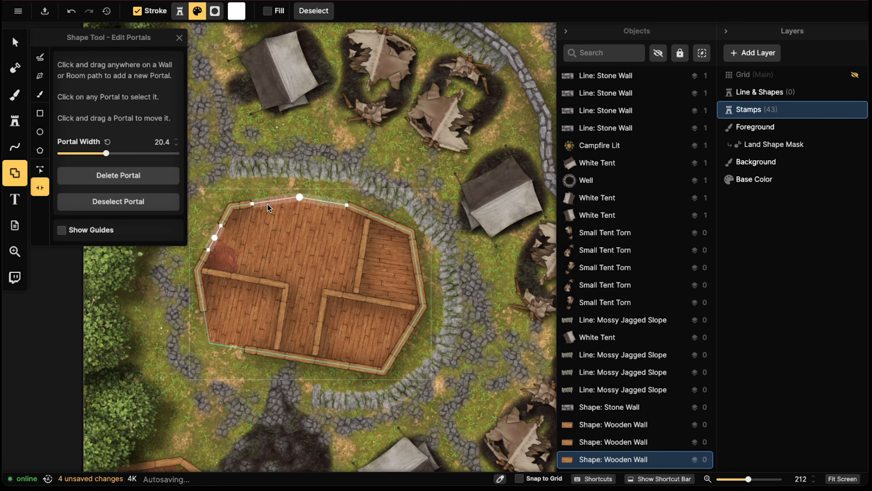
click(298, 273)
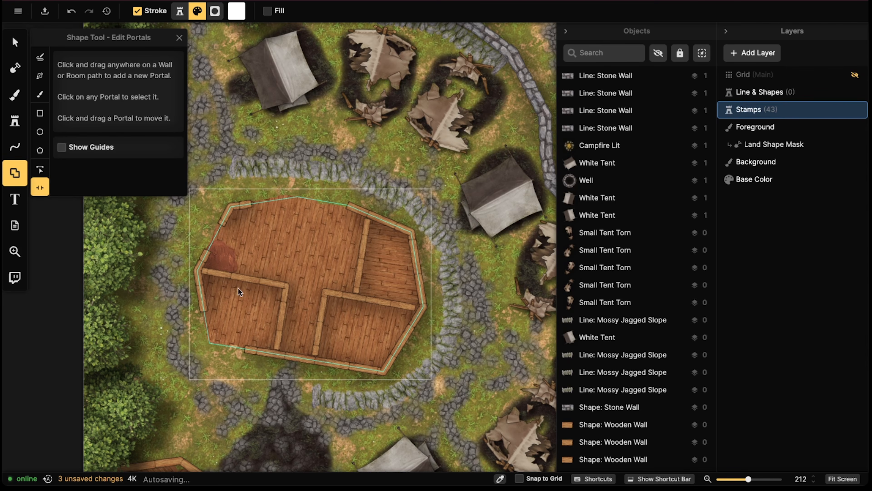
Add portals to the map's southwesternmost wooden building, one around the bend of its eastern wall and one in its northeastern wall
scroll(260, 304, down, 9)
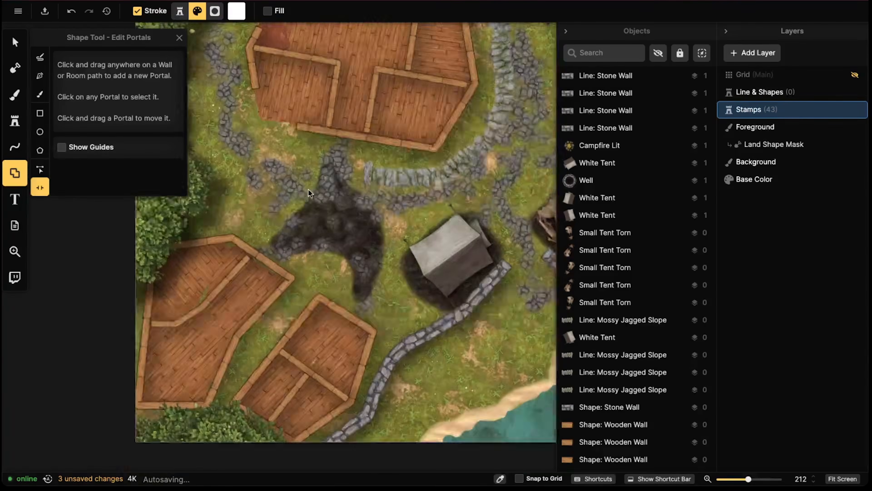
click(263, 260)
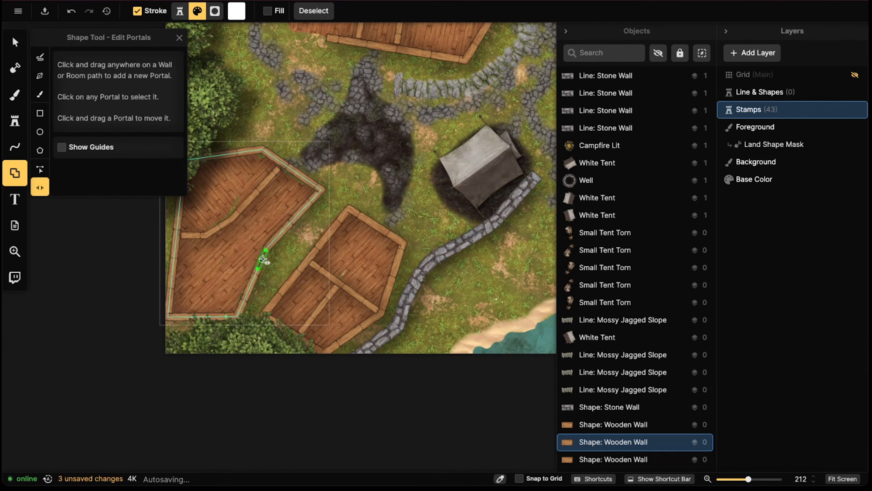
click(271, 246)
drag(265, 253, 253, 279)
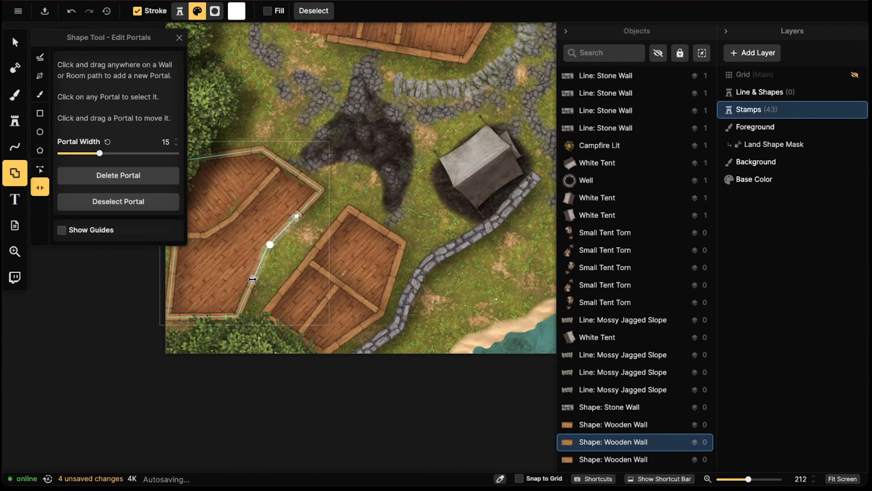
click(301, 177)
click(304, 159)
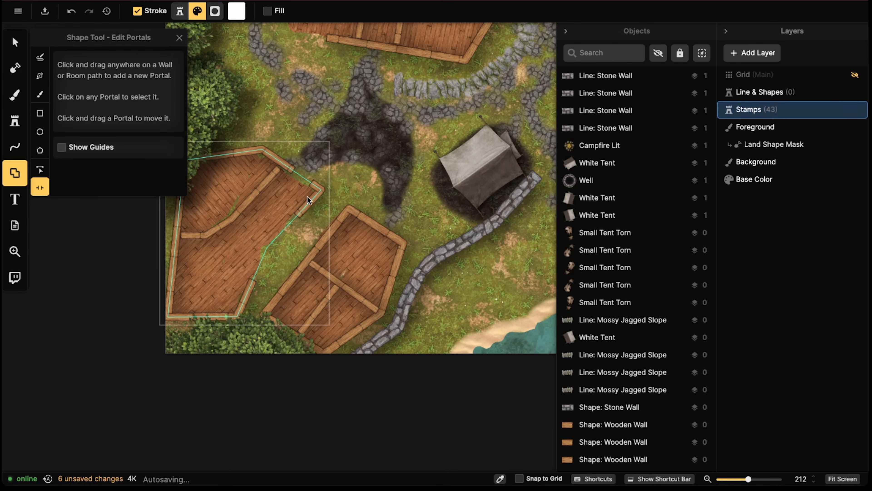
middle_drag(266, 192, 338, 175)
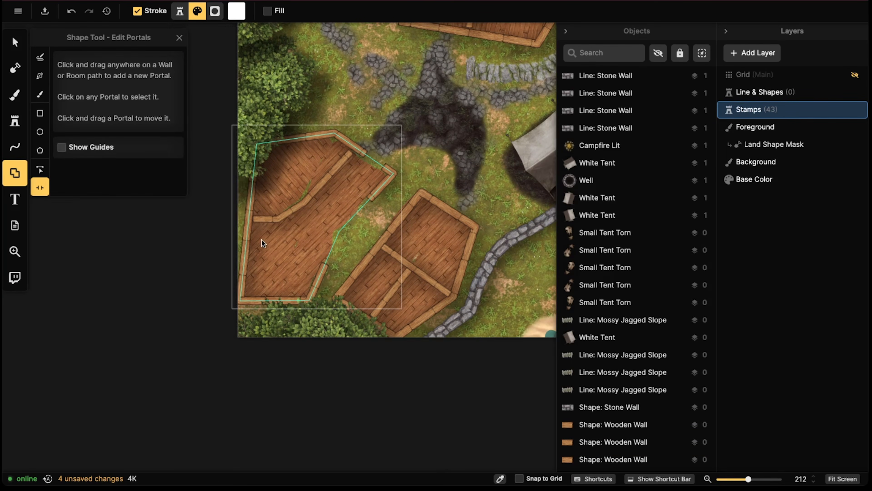
click(246, 255)
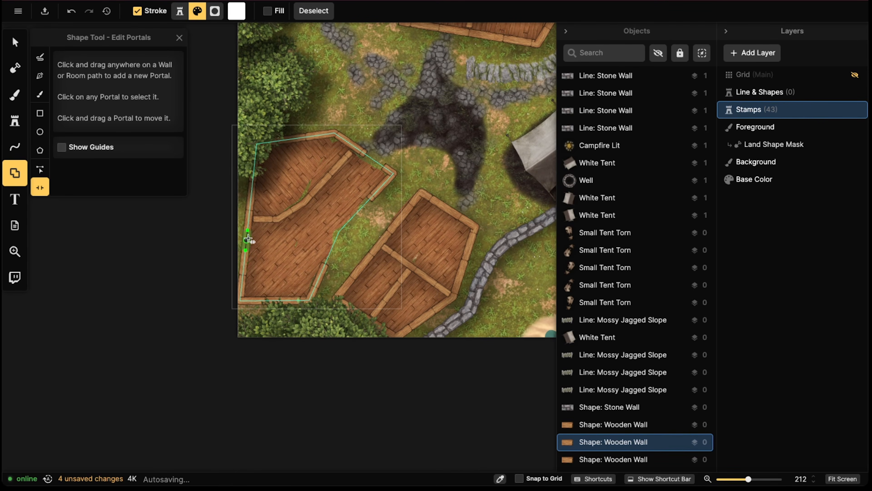
middle_drag(313, 215, 249, 235)
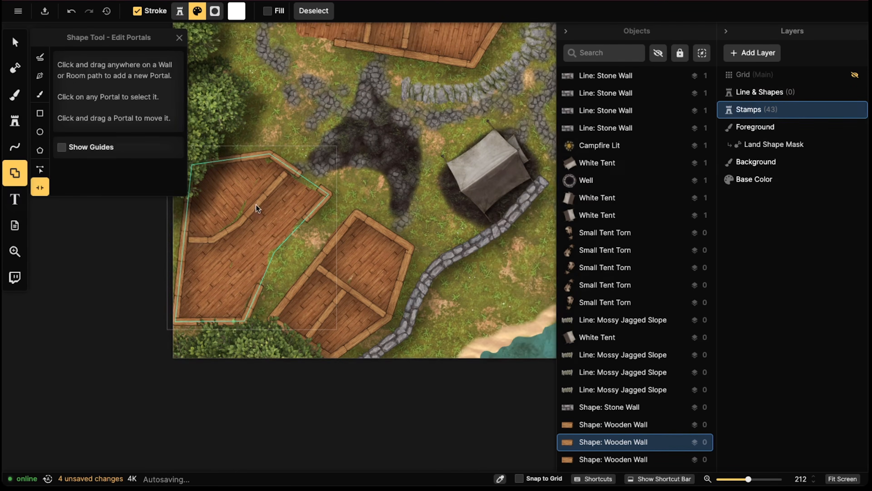
Add portals to the smaller neighbouring building: one in its eastern wall, one 72.1 wide around its north corner and one 15 wide in its northwestern wall
middle_drag(426, 226, 355, 224)
click(264, 238)
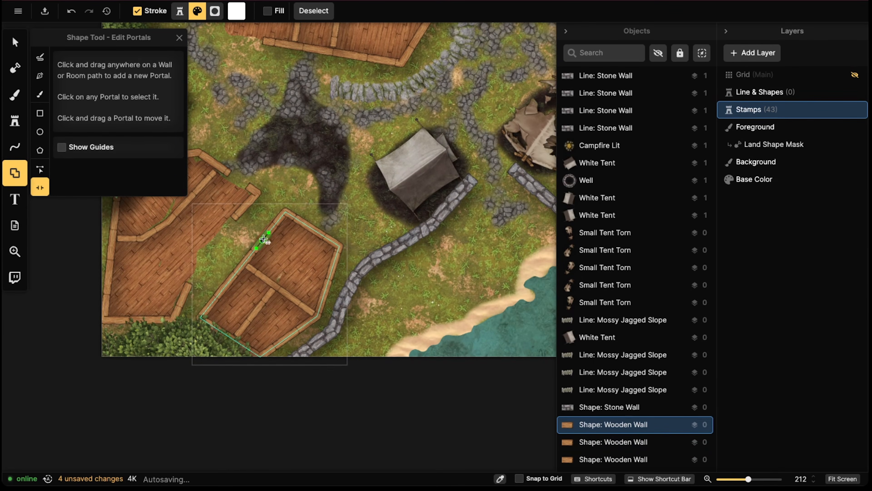
click(339, 261)
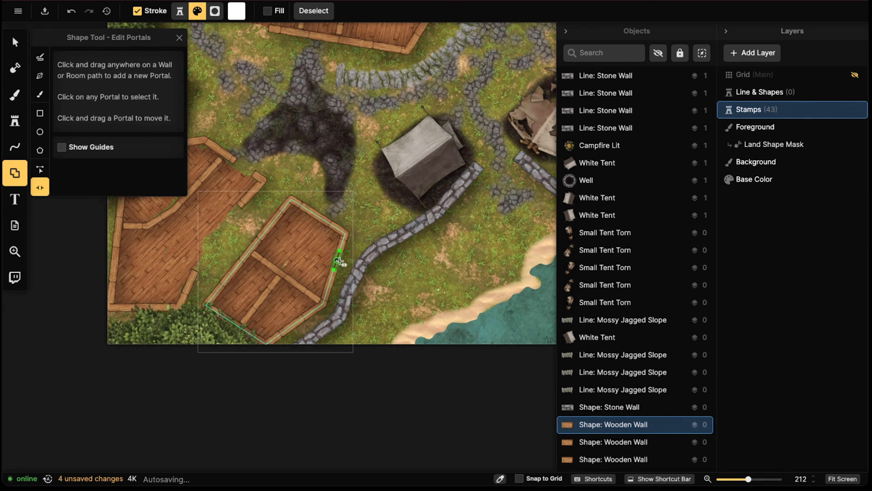
click(336, 268)
drag(338, 260, 263, 233)
mouse_move(288, 206)
mouse_down()
mouse_move(306, 211)
mouse_move(285, 210)
mouse_move(294, 208)
mouse_up()
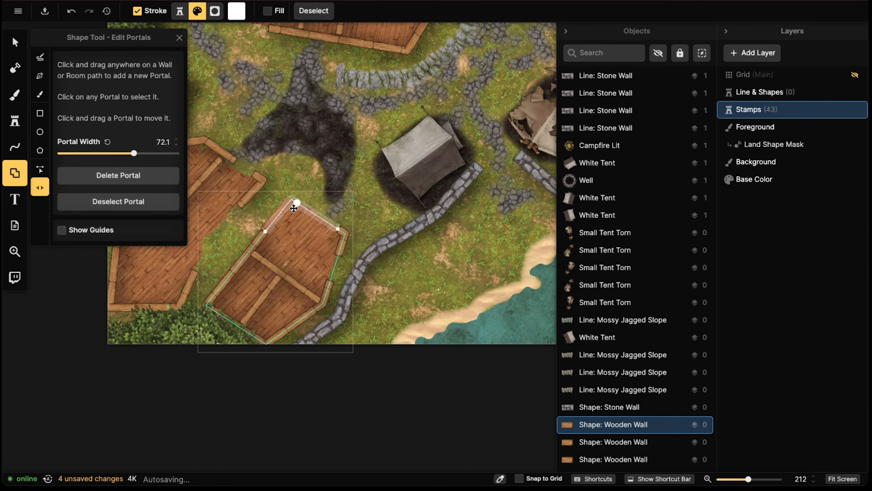
key(Delete)
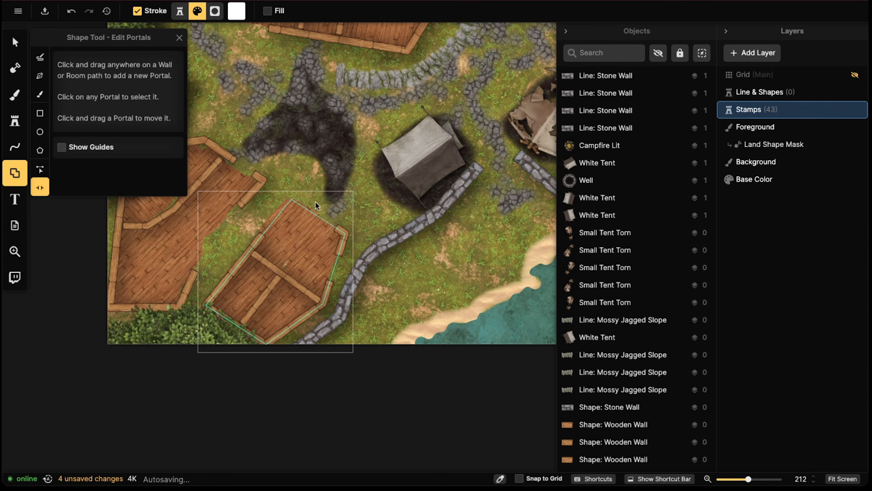
click(228, 282)
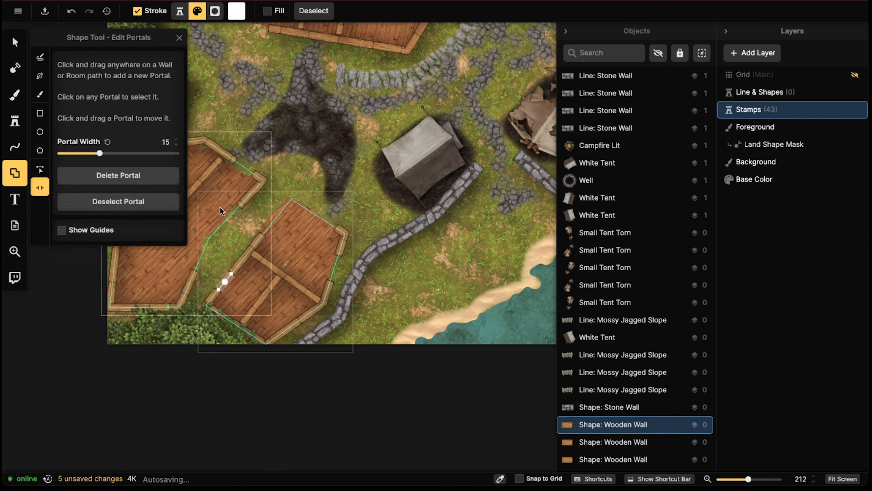
Add portals to the large undivided wooden building: one in its western wall and a wider one in its southwestern wall
key(Escape)
scroll(237, 261, down, 3)
scroll(284, 263, up, 3)
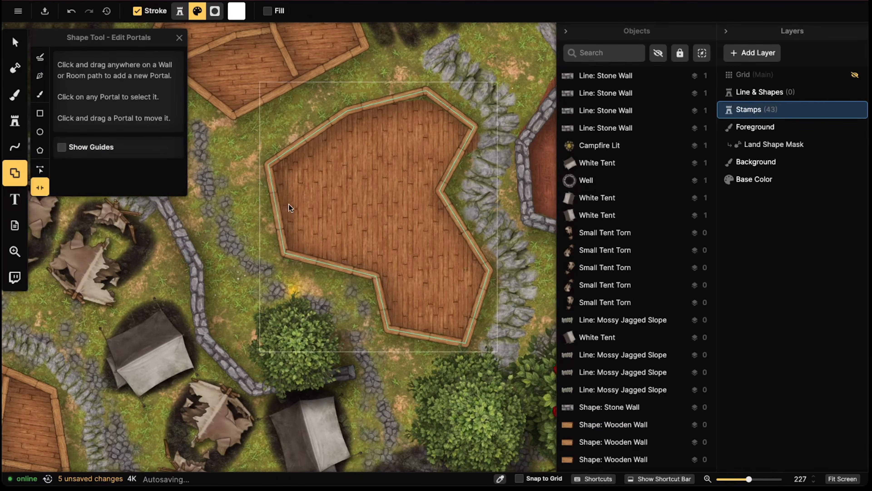
drag(274, 196, 275, 211)
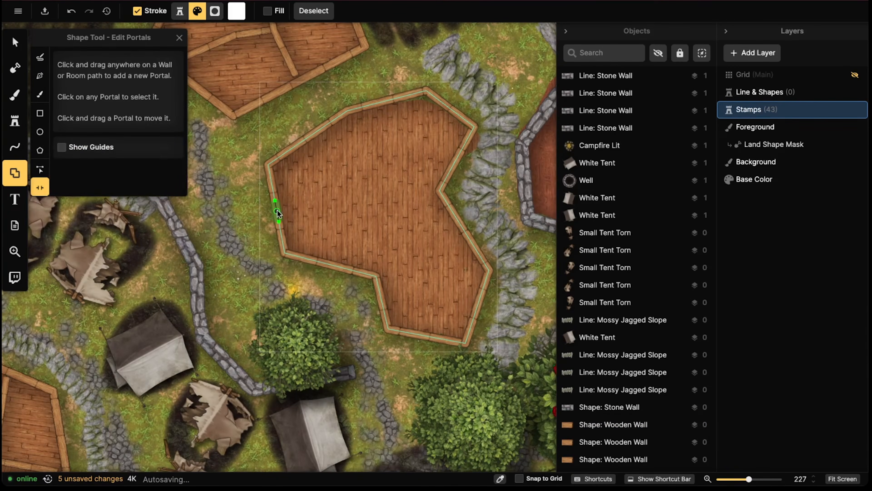
click(331, 266)
drag(320, 263, 306, 260)
key(Escape)
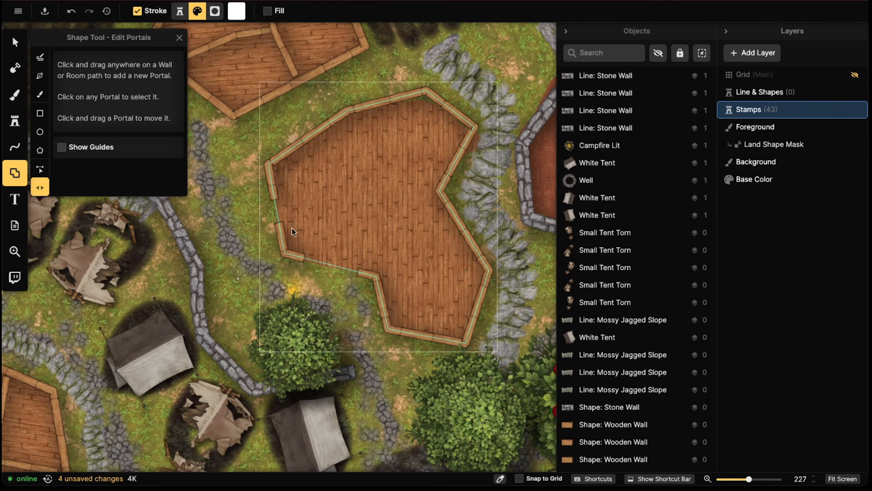
Add a 47.9-wide portal to the undivided building's southern wall and another around the bend of its northwestern wall
drag(382, 303, 383, 304)
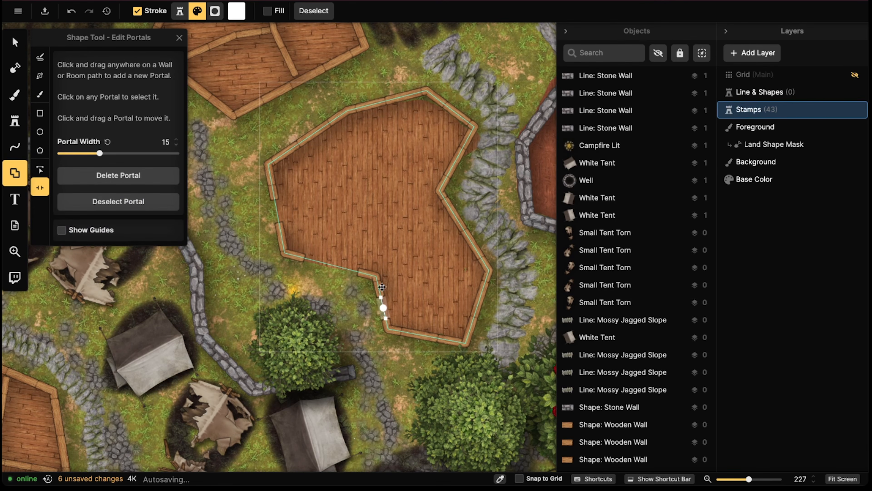
drag(386, 314, 434, 337)
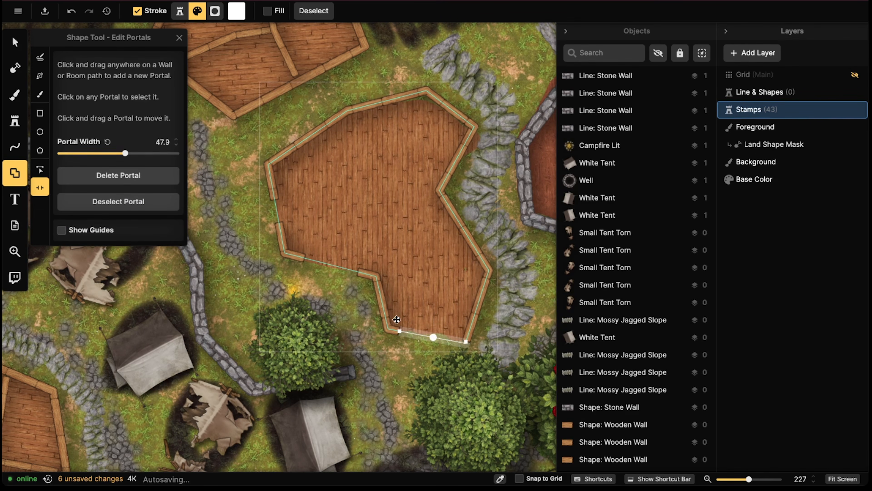
drag(275, 208, 269, 214)
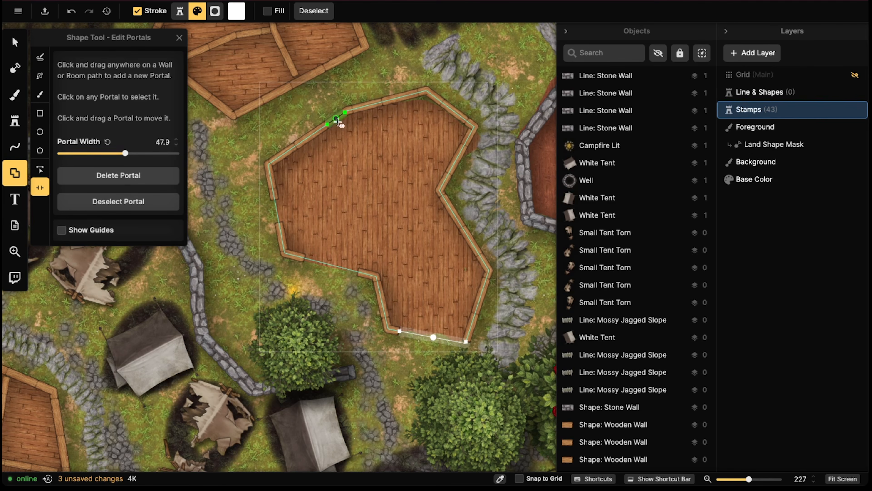
drag(338, 122, 311, 144)
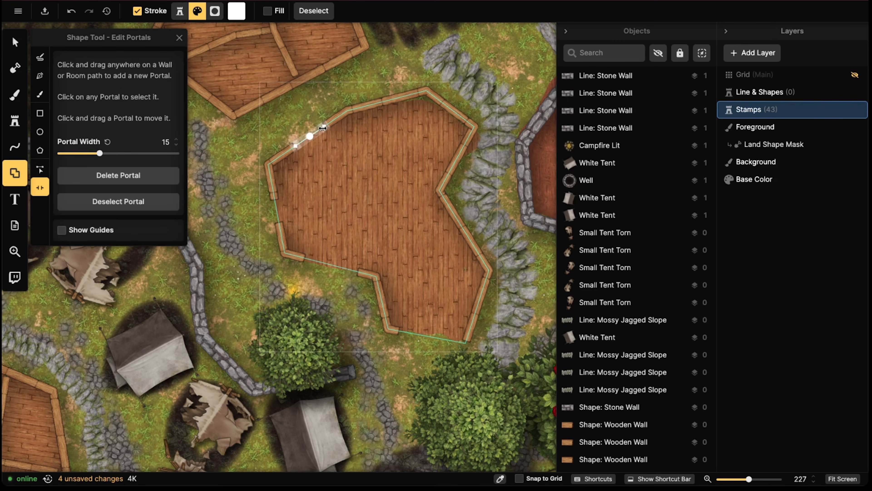
drag(329, 126, 352, 112)
click(292, 92)
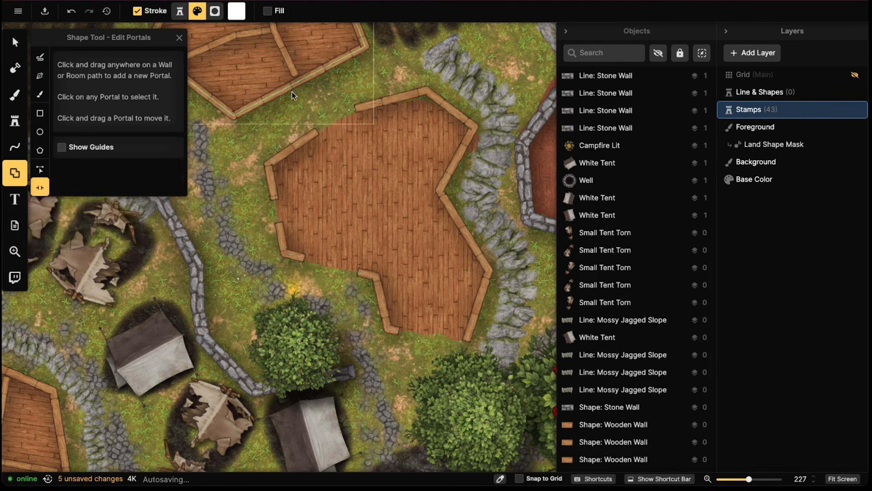
Add portals to the northern three-room building: one in its southeastern wall, one 33.6 wide in its southwestern wall and one 38.3 wide around its eastern corner
scroll(289, 91, down, 2)
middle_drag(289, 92, 392, 203)
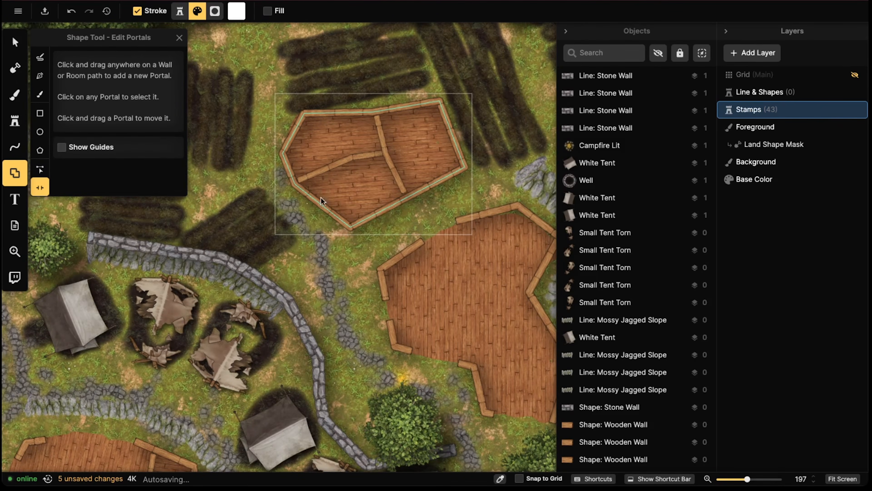
drag(382, 210, 313, 200)
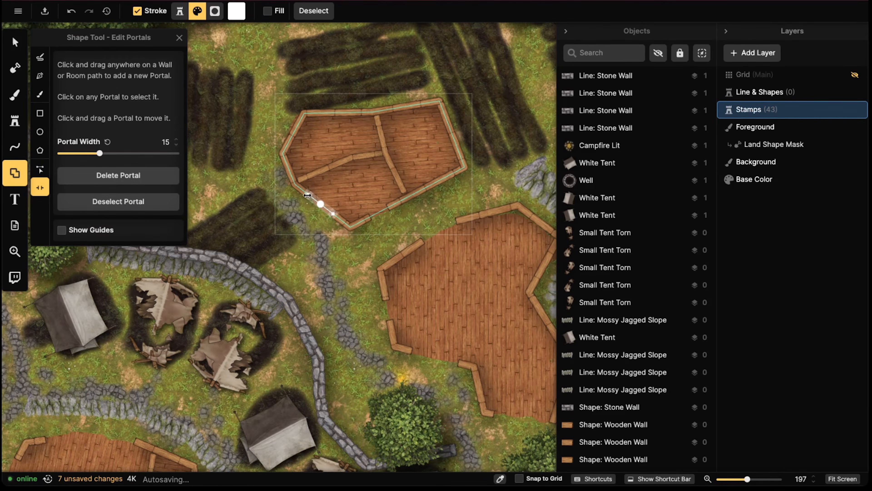
drag(300, 120, 292, 136)
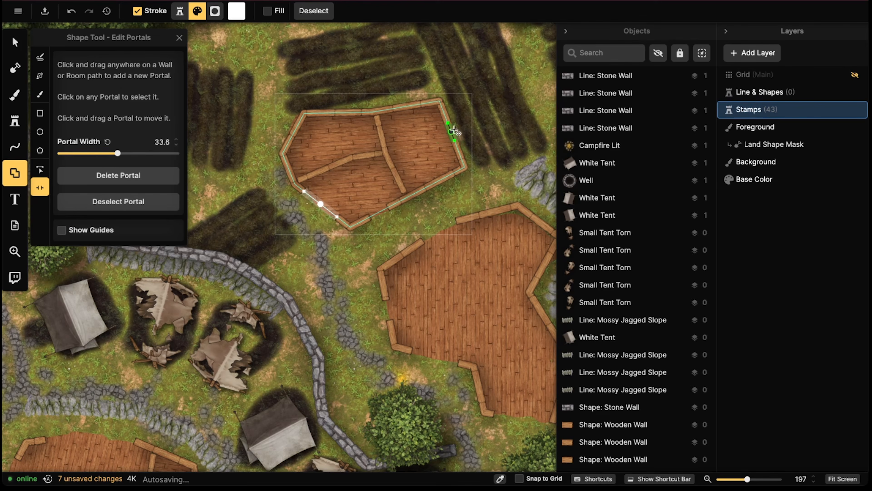
drag(454, 130, 425, 187)
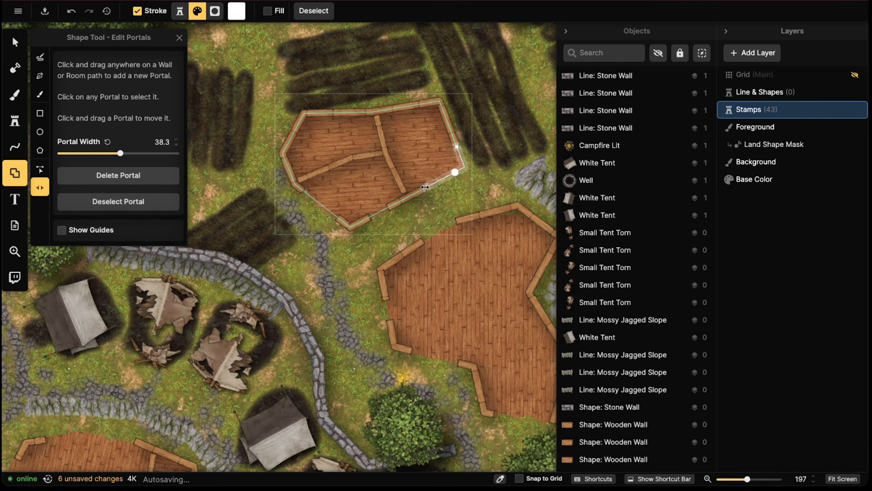
Add portals to the red-floored building's stone wall: around its northwest corner, in its southwestern wall and along its southeastern wall
scroll(405, 128, down, 8)
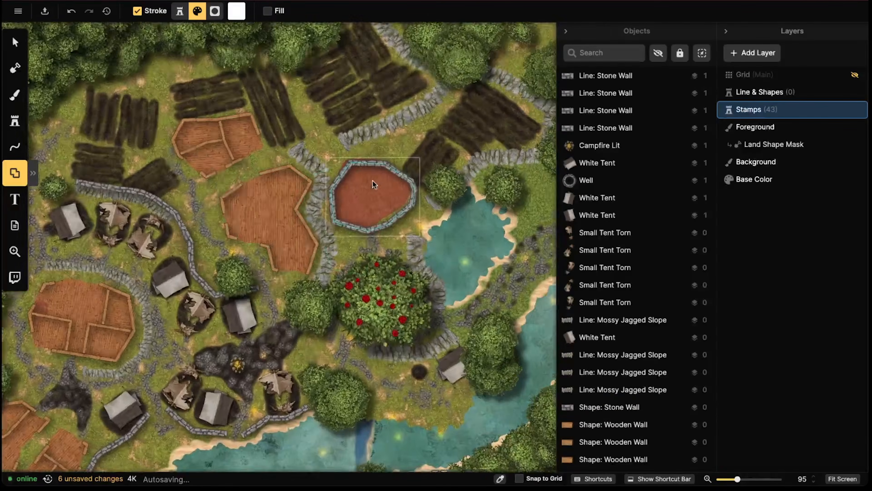
click(372, 181)
scroll(364, 175, up, 5)
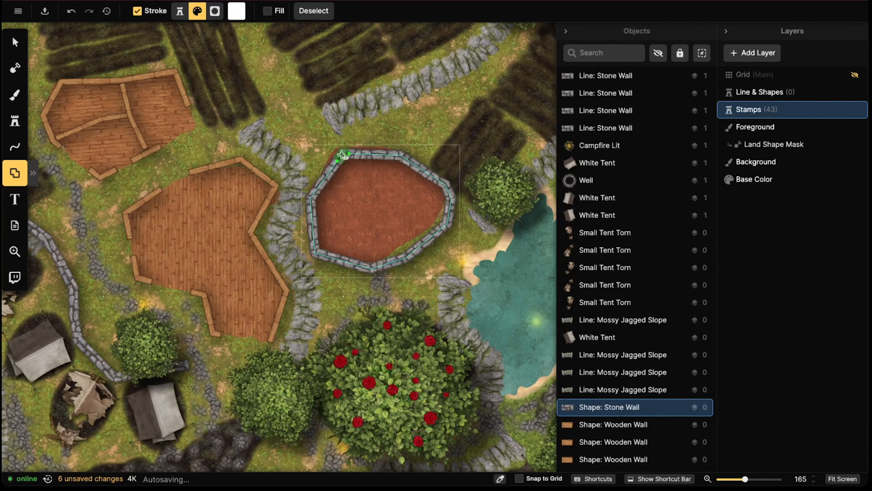
drag(338, 159, 328, 187)
click(340, 260)
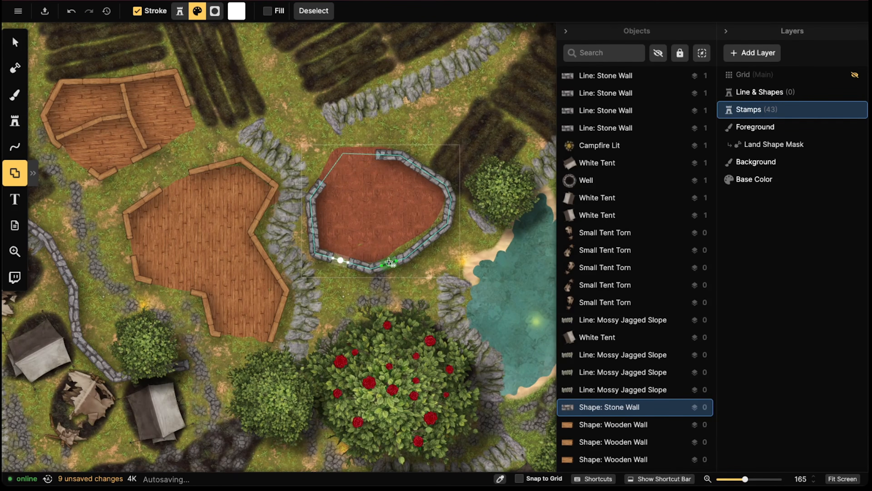
click(409, 249)
drag(418, 247, 441, 224)
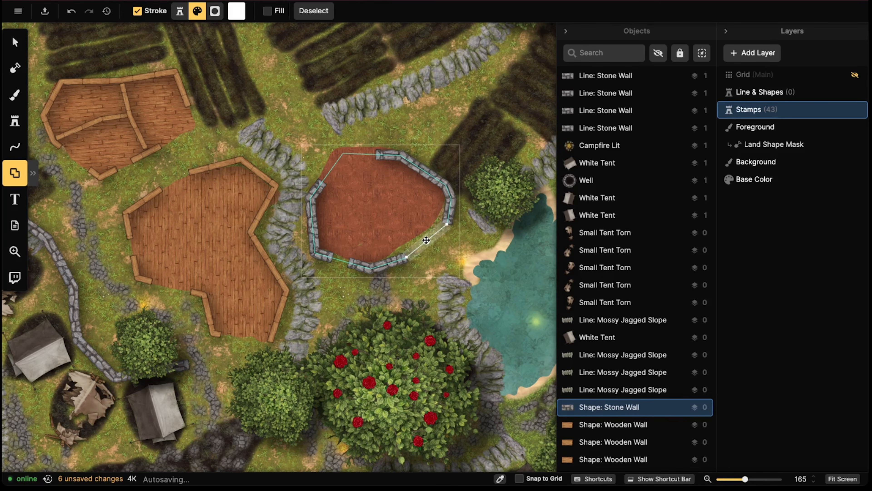
key(Escape)
scroll(284, 174, down, 3)
scroll(200, 182, down, 3)
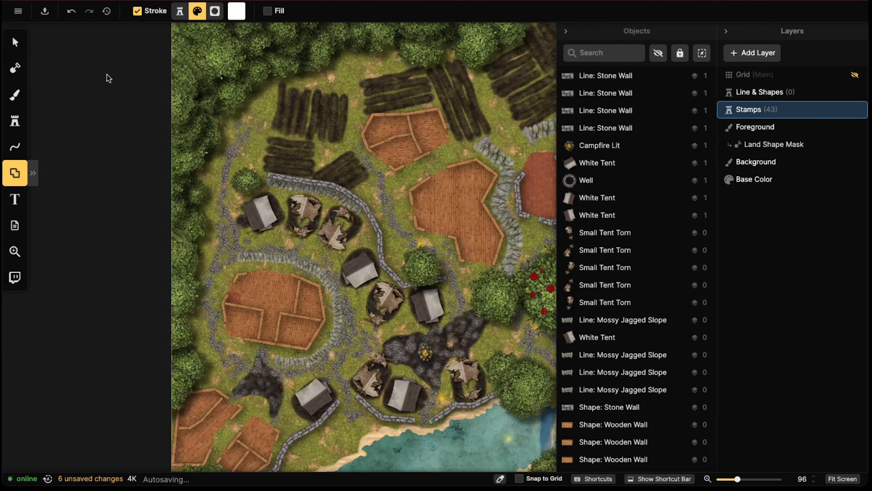
Add portals to the L-shaped partition of the ringed building's southwest room, one in its northern part and one 22.5 wide in its eastern part
click(14, 42)
scroll(258, 307, up, 10)
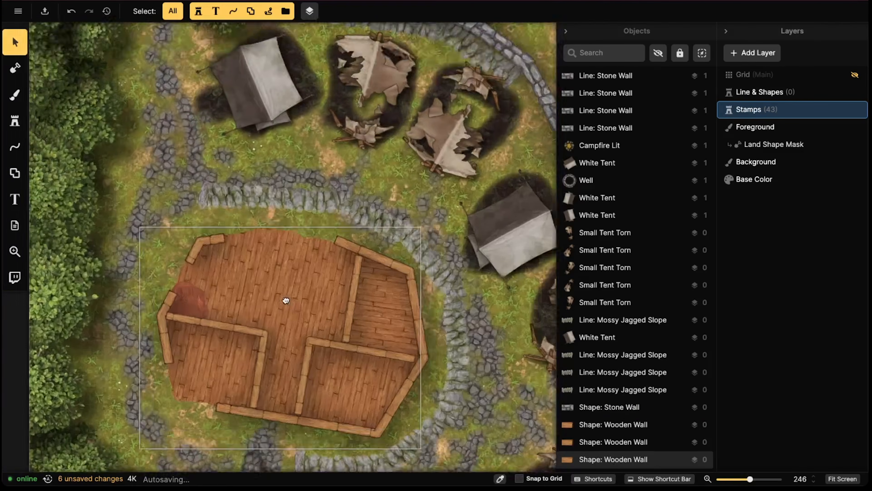
middle_drag(286, 300, 341, 241)
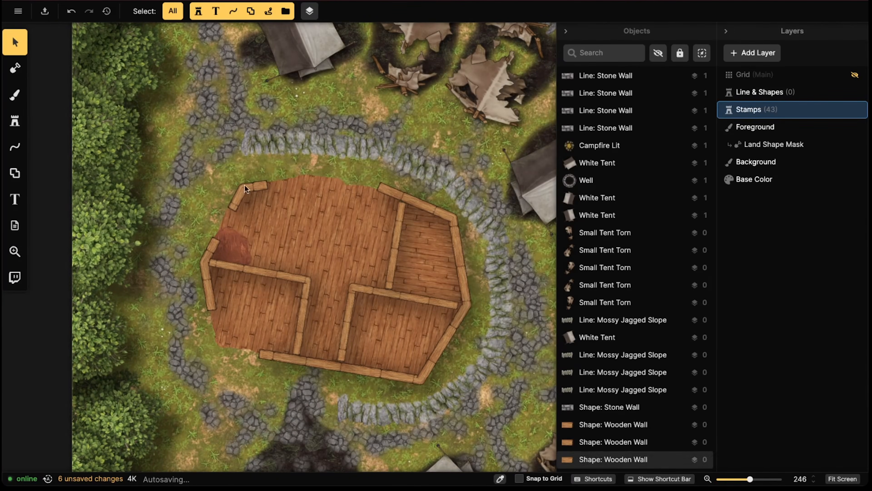
click(182, 238)
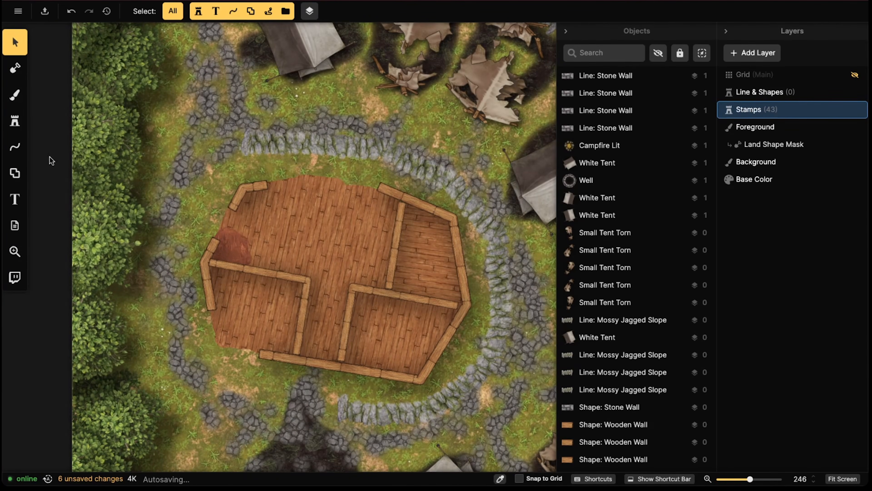
click(21, 148)
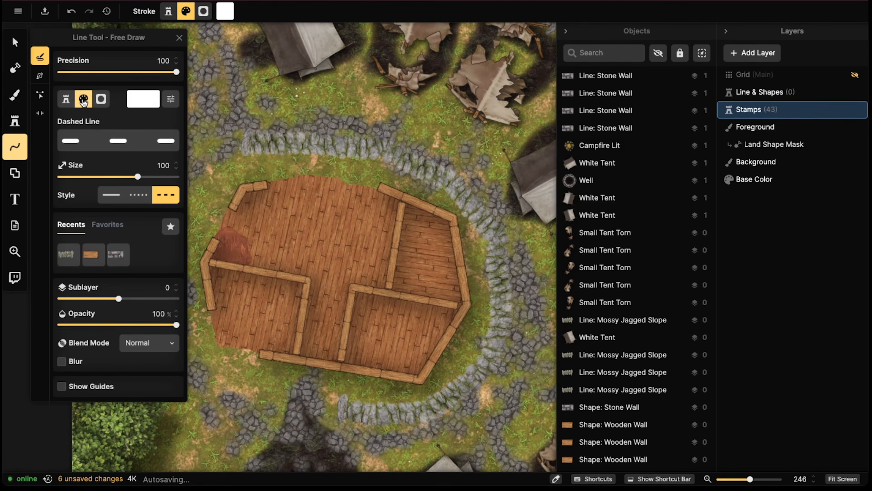
click(40, 113)
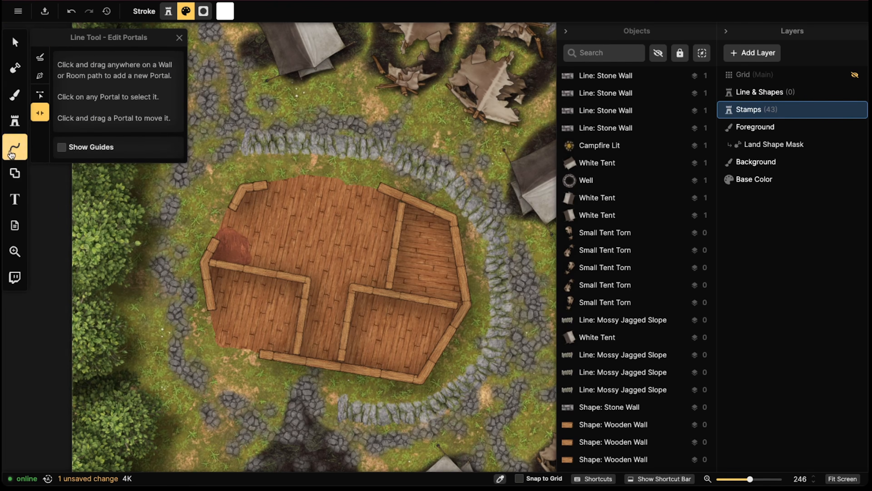
click(263, 273)
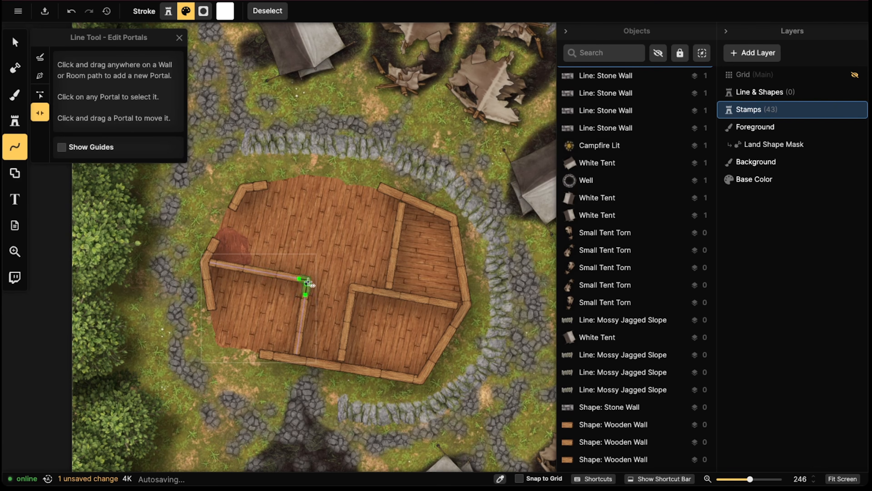
click(258, 270)
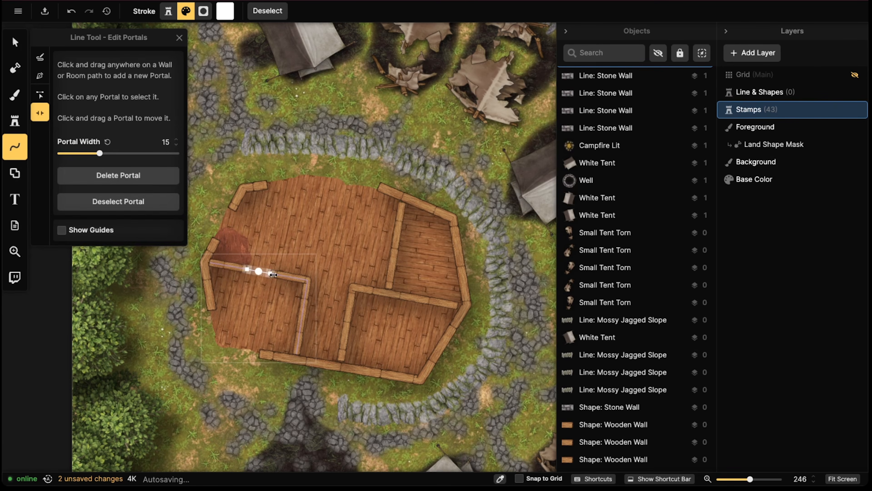
drag(273, 275, 304, 305)
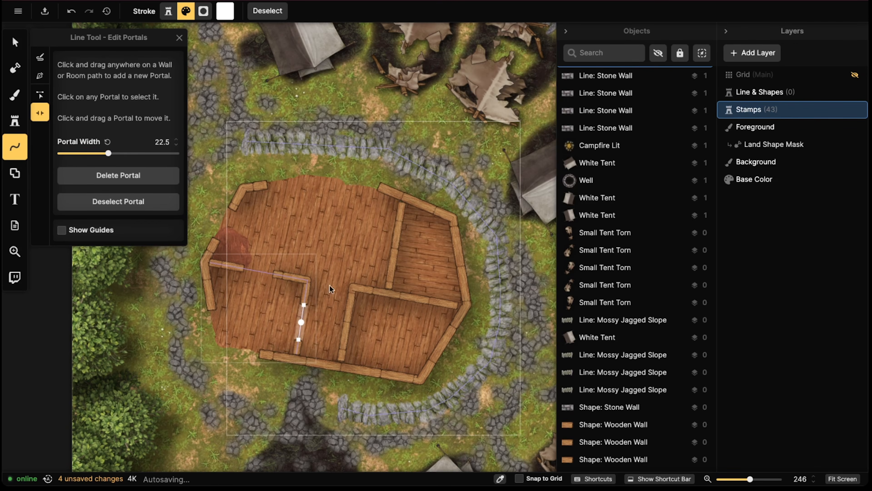
Add a portal to the western partition of the ringed building's southeast room and another to its northeast room's partition
click(348, 321)
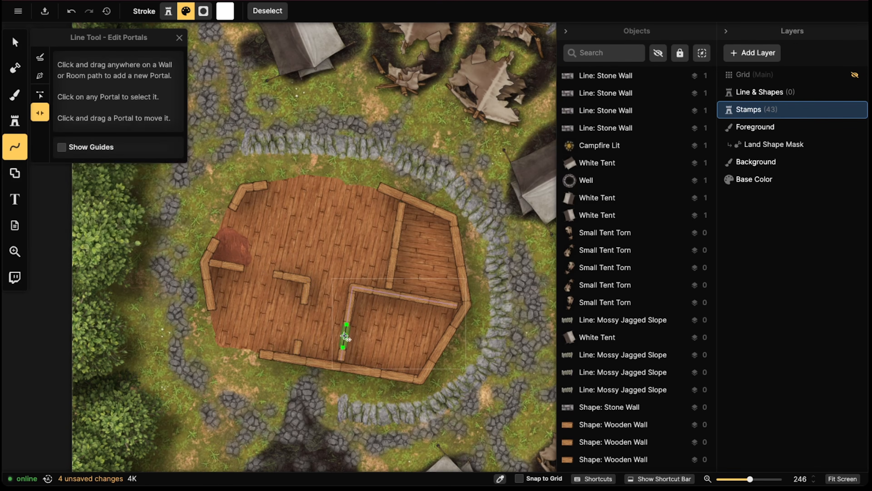
click(344, 335)
click(395, 251)
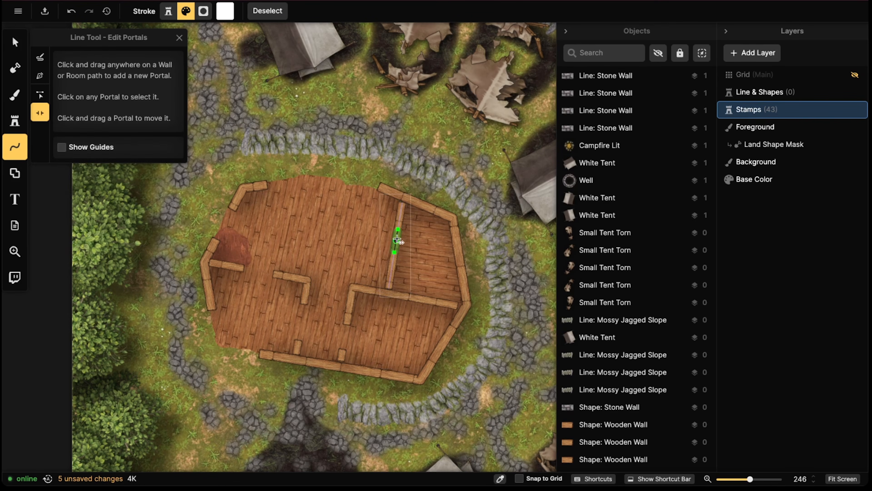
click(397, 240)
click(282, 199)
Add a portal to the bent inner partition of the map's southwesternmost wooden building
scroll(282, 200, down, 4)
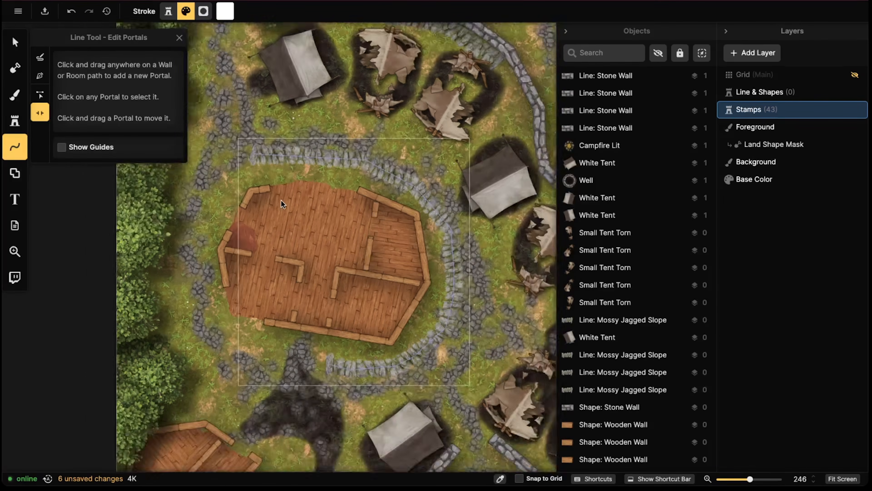
scroll(285, 201, down, 5)
scroll(288, 201, left, 3)
scroll(291, 201, up, 2)
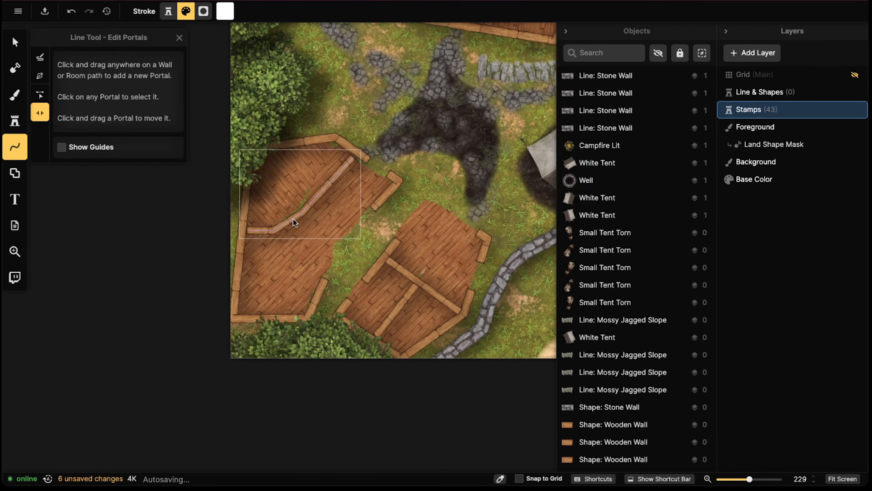
click(293, 220)
scroll(272, 186, down, 4)
click(273, 185)
Add portals near the northwestern and southeastern ends of the long partition in the smaller neighbouring building
right_drag(387, 285, 313, 281)
scroll(302, 264, up, 3)
click(276, 230)
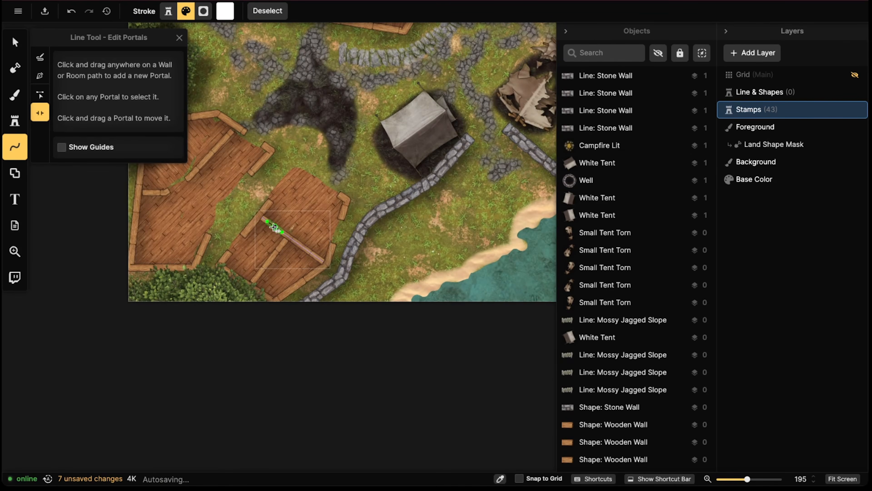
drag(275, 230, 308, 251)
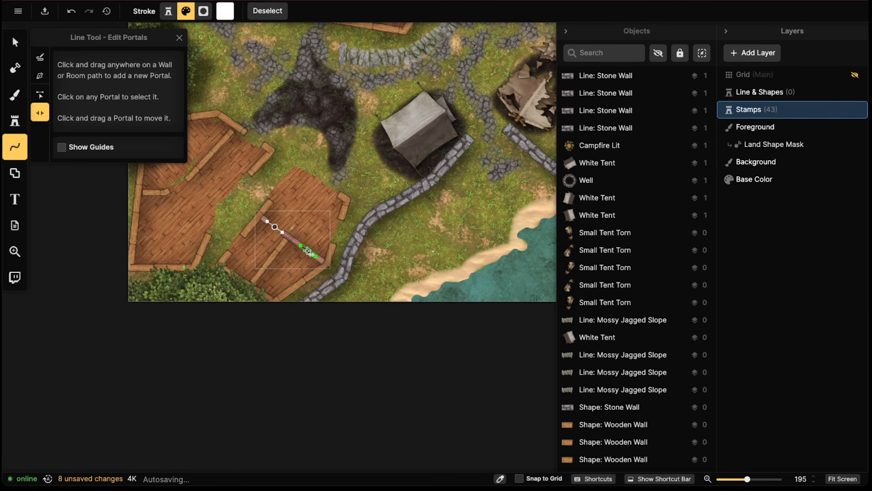
click(311, 208)
Add a widened portal to the bent partition between the two western rooms of the northern three-room building
scroll(311, 207, down, 3)
right_drag(446, 127, 254, 292)
right_drag(483, 132, 435, 307)
right_drag(404, 162, 419, 251)
right_drag(292, 78, 370, 241)
scroll(369, 241, up, 3)
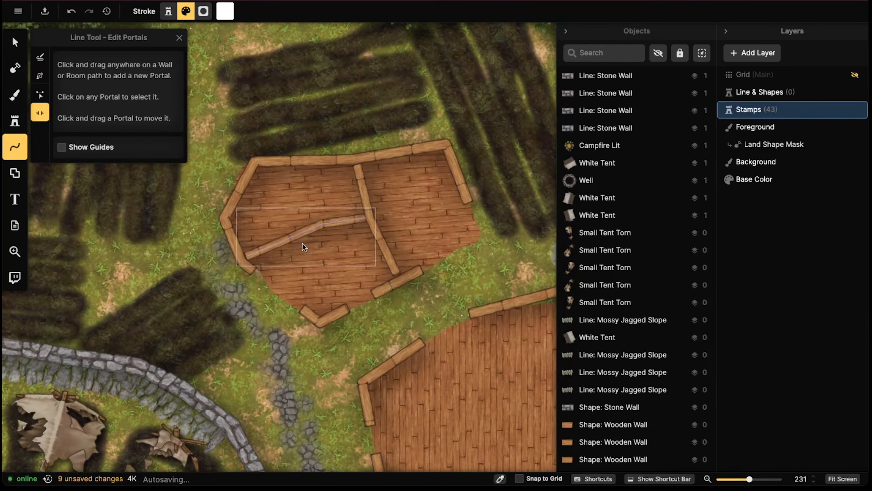
click(302, 233)
click(301, 233)
drag(289, 238, 278, 242)
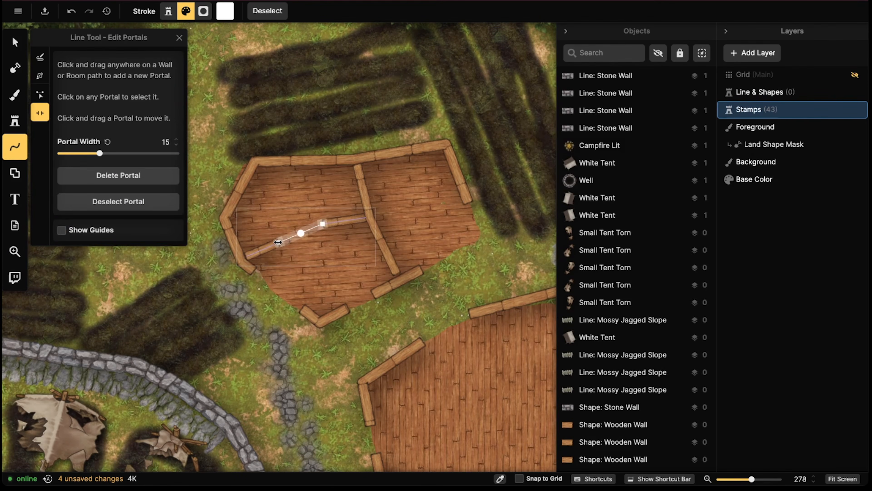
Add a portal to the southern part of the north–south partition in the northern three-room building
click(382, 243)
click(382, 243)
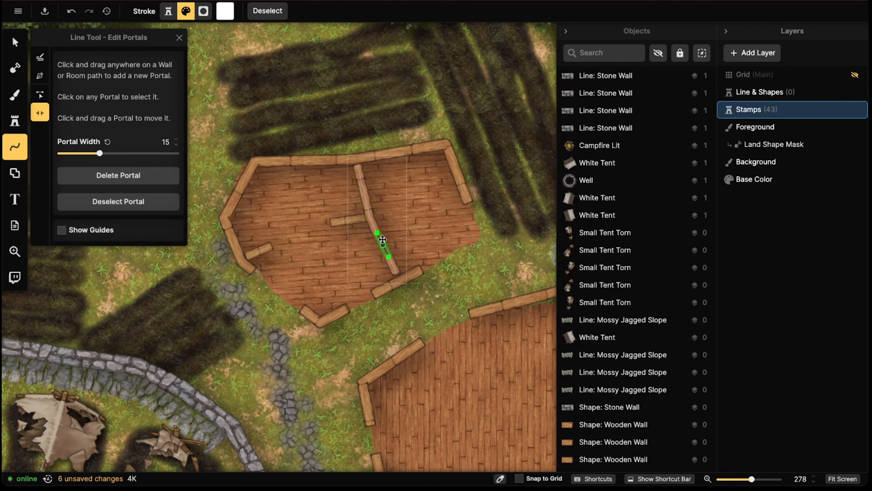
scroll(420, 196, down, 3)
click(421, 197)
right_drag(482, 213, 360, 138)
scroll(359, 135, down, 3)
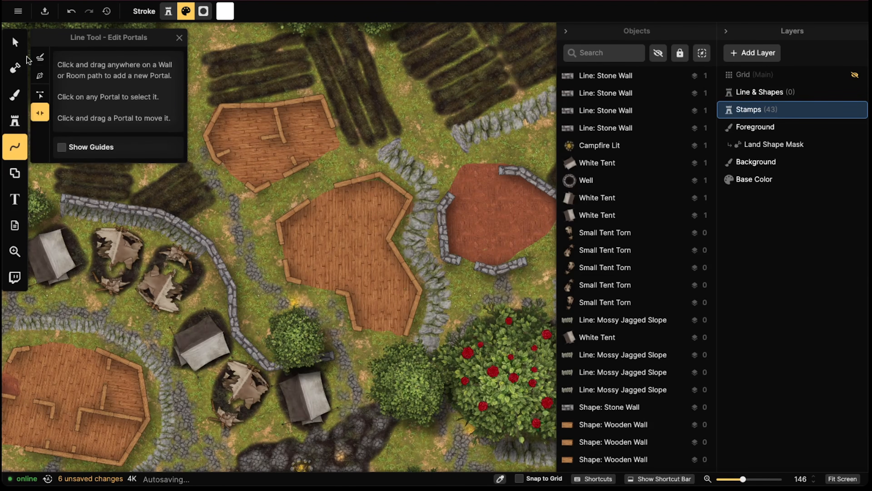
Search the stamp catalog for rubble and pick the dark grey Rubble Pile stamp
click(15, 42)
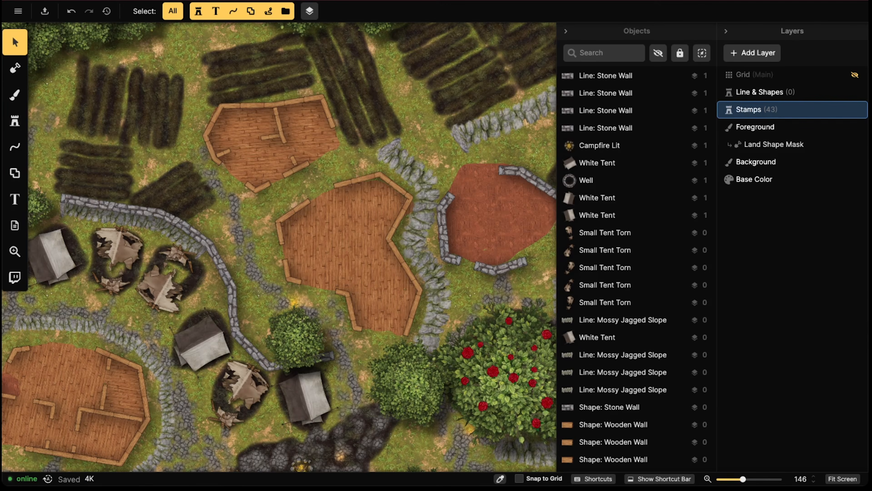
right_drag(519, 173, 423, 184)
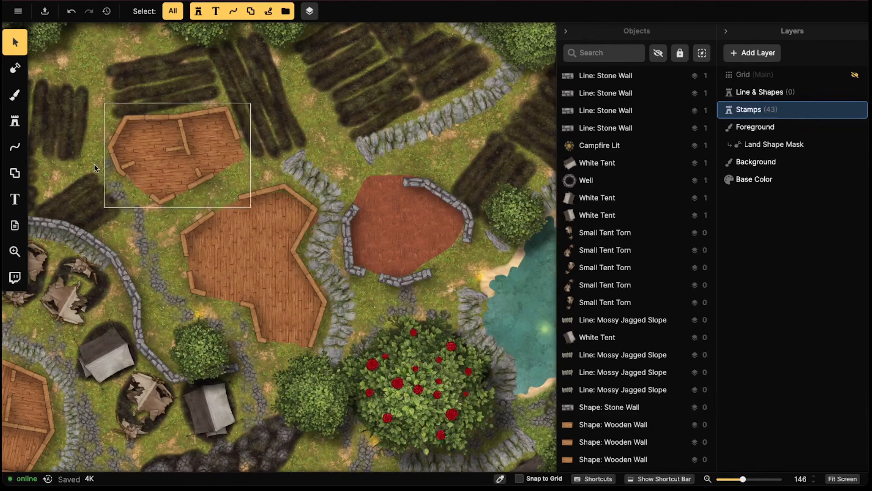
click(14, 120)
click(77, 113)
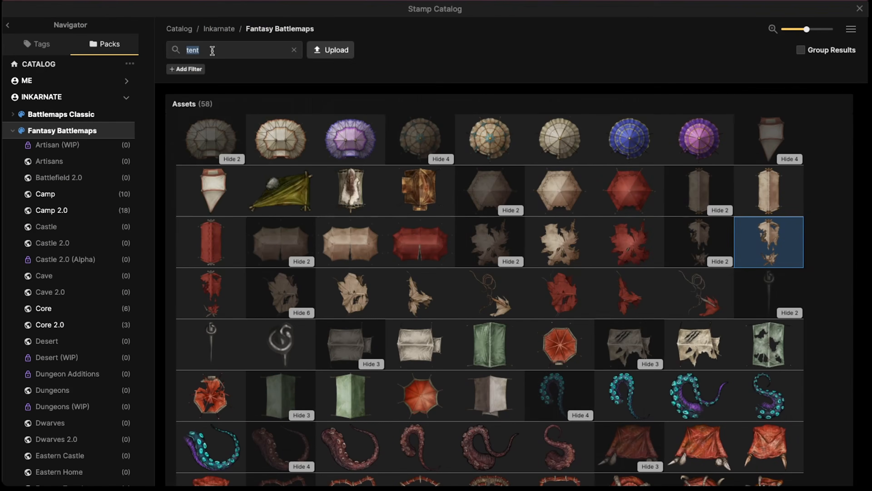
text(rubble)
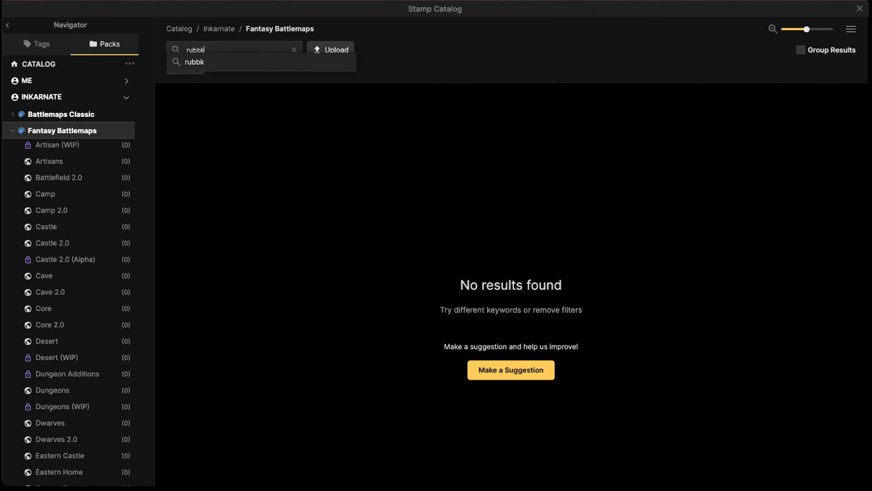
key(Return)
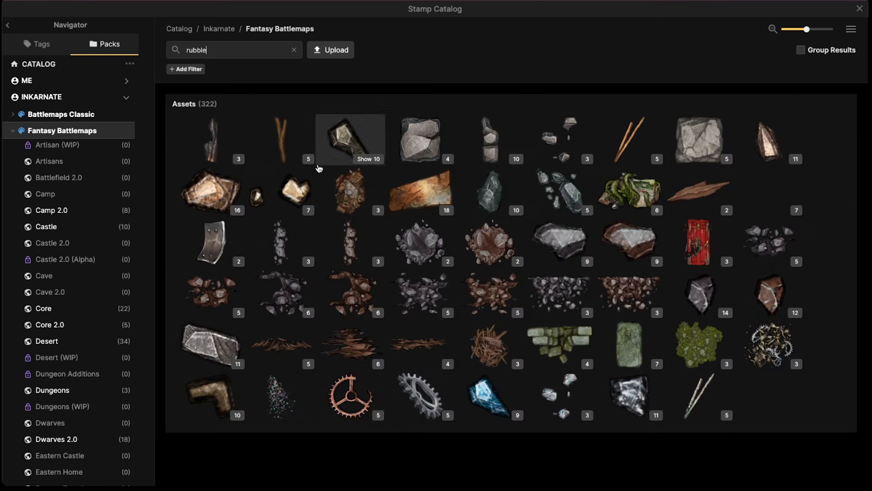
click(559, 291)
Rotate the Rubble Pile stamp to 150° and set its saturation to 0%, brightness to 131% and contrast to 62%
scroll(450, 154, up, 5)
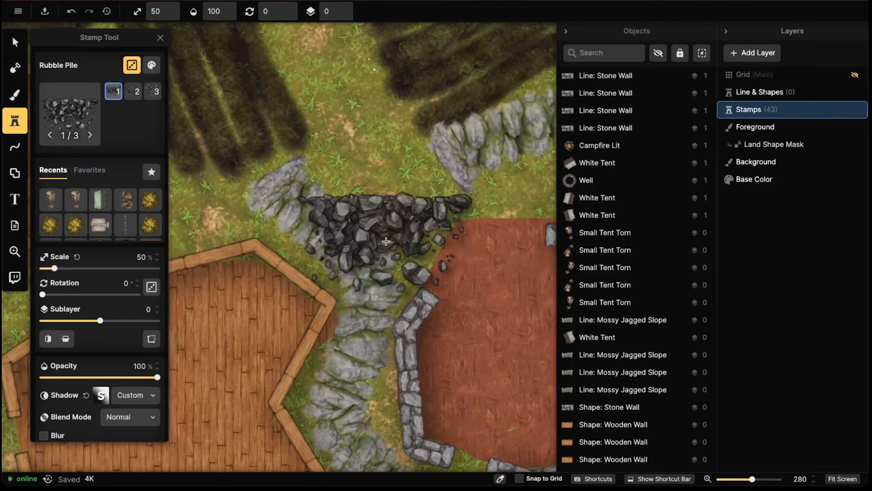
middle_drag(398, 254, 315, 195)
alt+scroll(394, 192, up, 12)
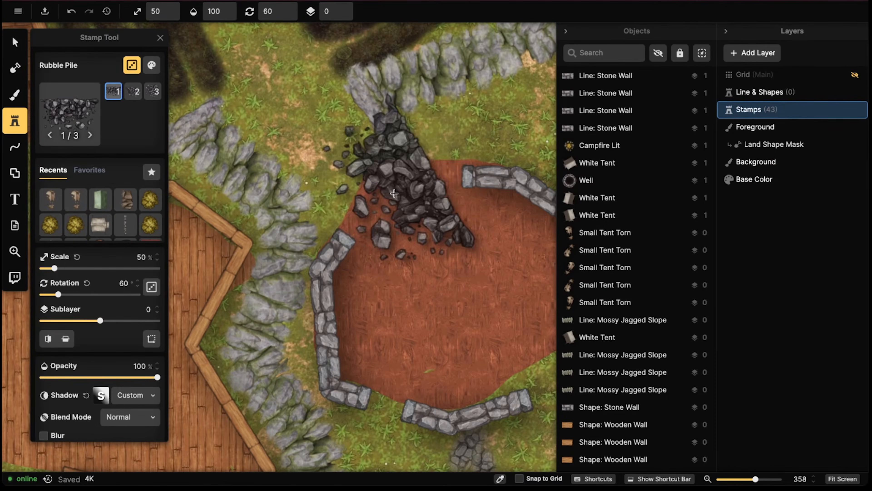
alt+scroll(387, 180, down, 2)
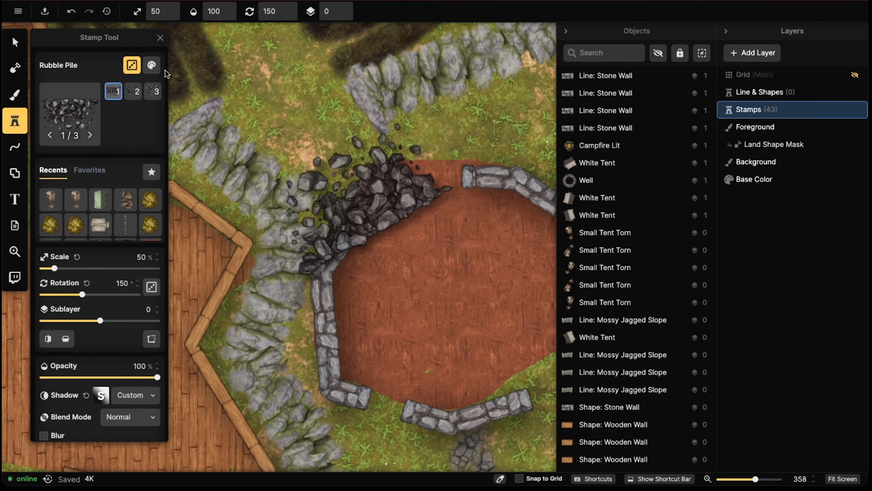
click(152, 65)
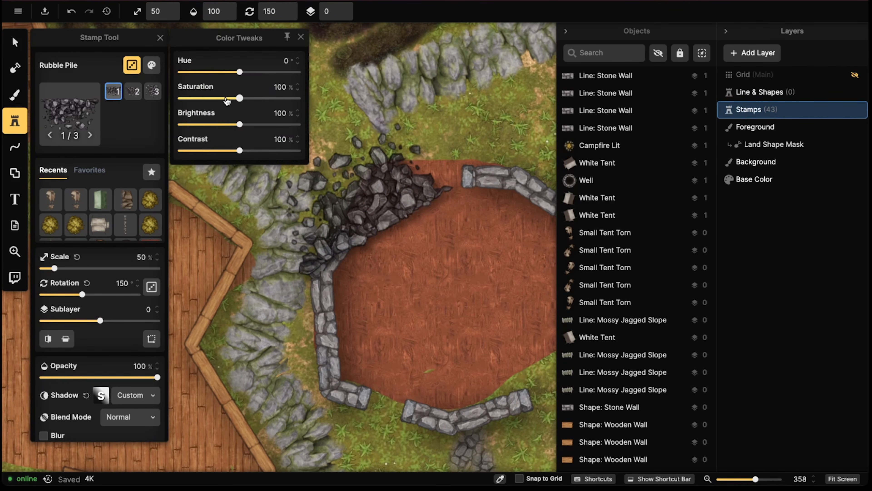
drag(227, 101, 197, 102)
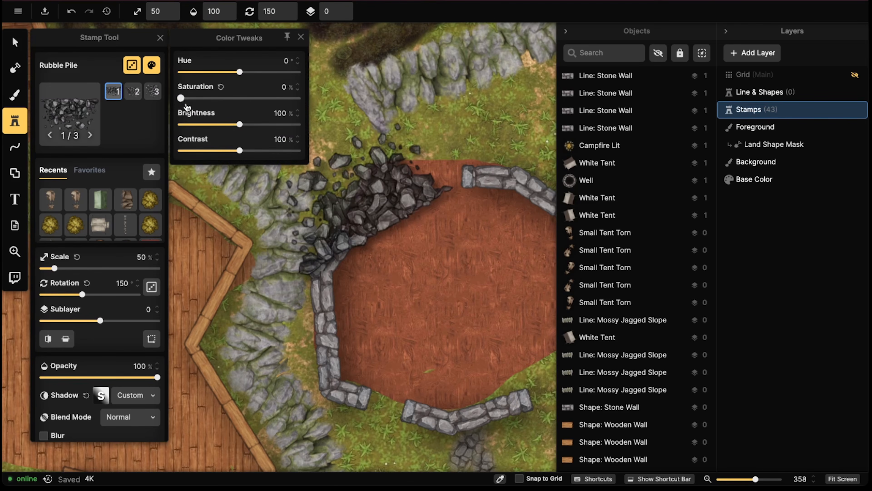
click(217, 153)
click(256, 124)
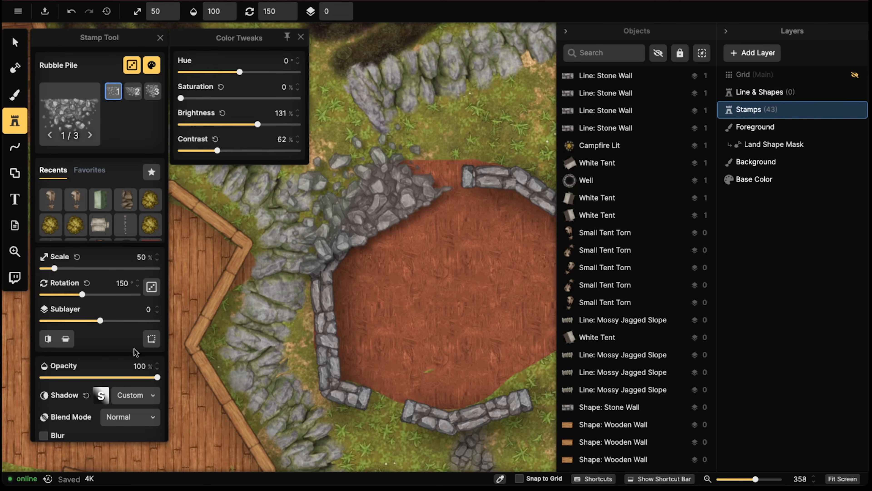
Set the rubble stamp's shadow to None and place it across the northwestern gap of the stone-walled building
click(127, 396)
click(126, 292)
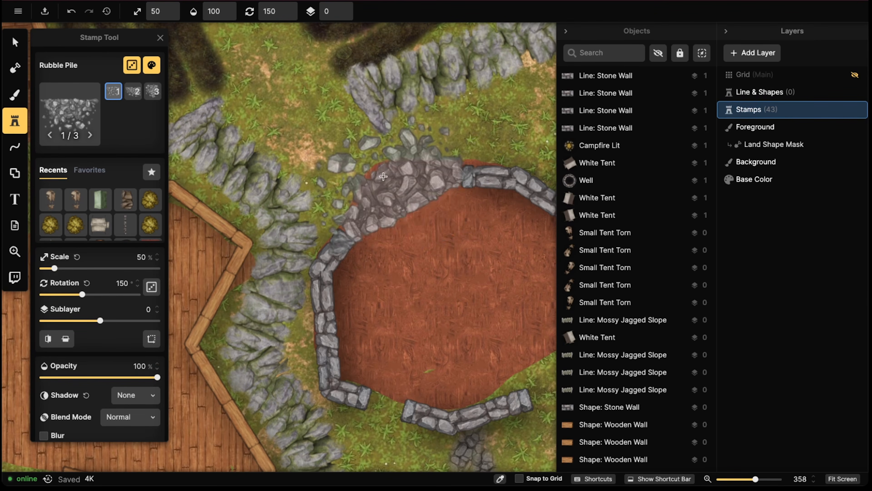
click(383, 178)
Set the placed rubble pile's saturation to 63% and its sublayer to -2
click(15, 42)
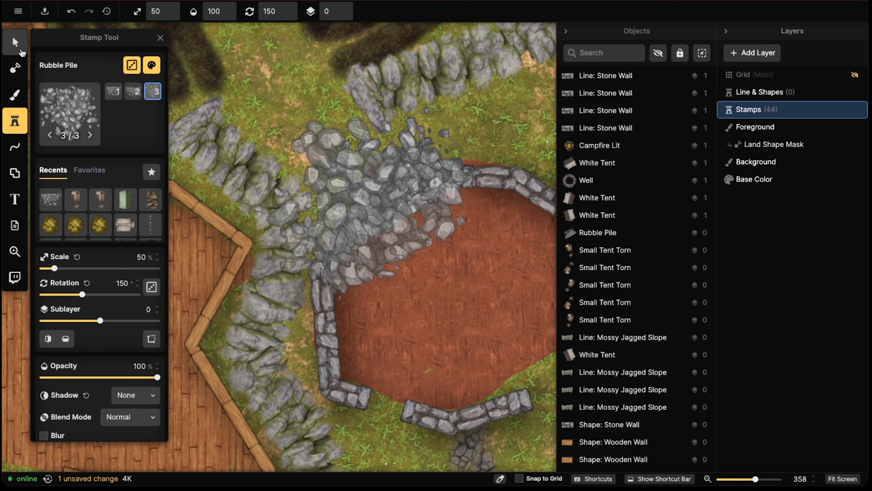
click(152, 65)
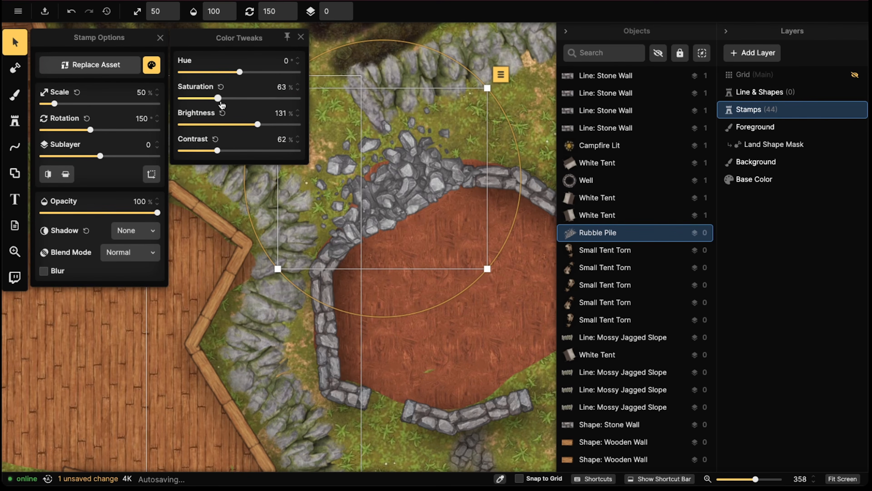
click(346, 15)
click(346, 16)
Shift the rubble pile inward from the northwestern wall gap and rotate it to 330°
drag(408, 190, 395, 221)
scroll(382, 176, down, 5)
shift+scroll(411, 232, down, 11)
shift+scroll(410, 232, down, 1)
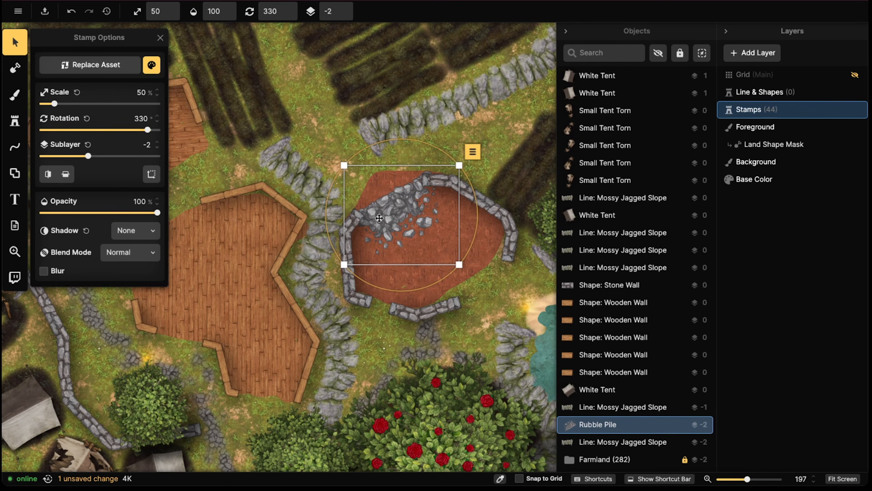
Try the rubble pile outside the northwestern gap, and set it aside on the southeastern part of the stone building's floor
drag(379, 218, 370, 175)
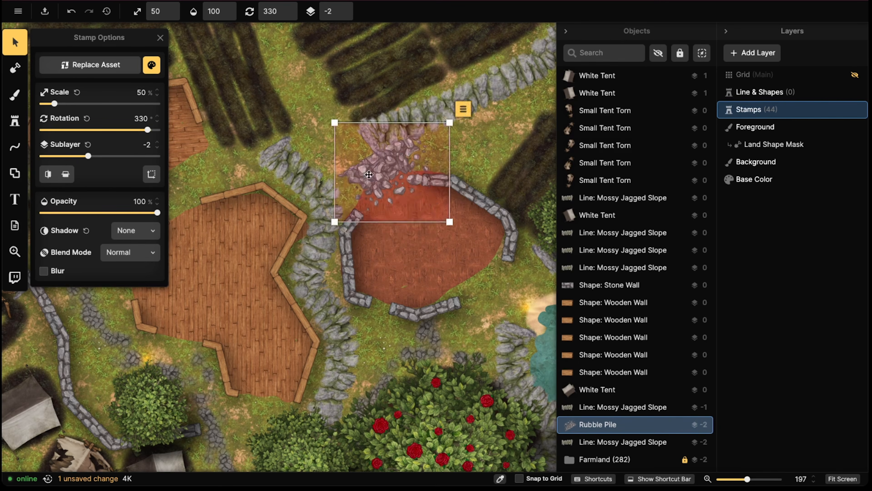
shift+scroll(369, 176, down, 9)
shift+scroll(370, 175, up, 4)
right_click(460, 115)
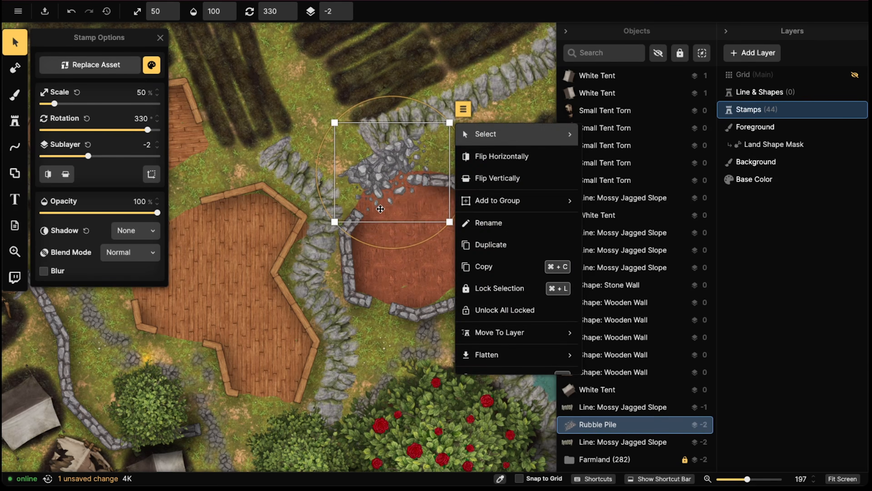
key(Escape)
drag(378, 164, 421, 240)
Place the third Rubble Pile variant at 330° in the northwestern part of the stone building and lower it to sublayer -2
click(15, 121)
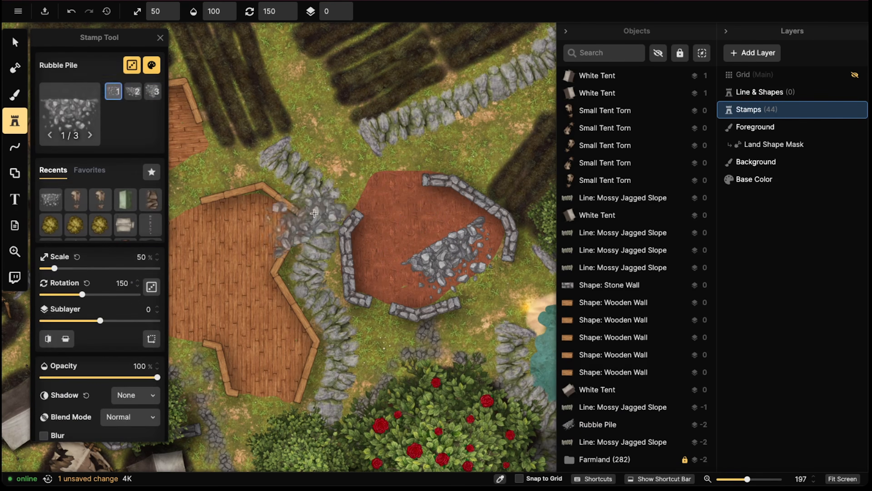
shift+scroll(369, 218, up, 12)
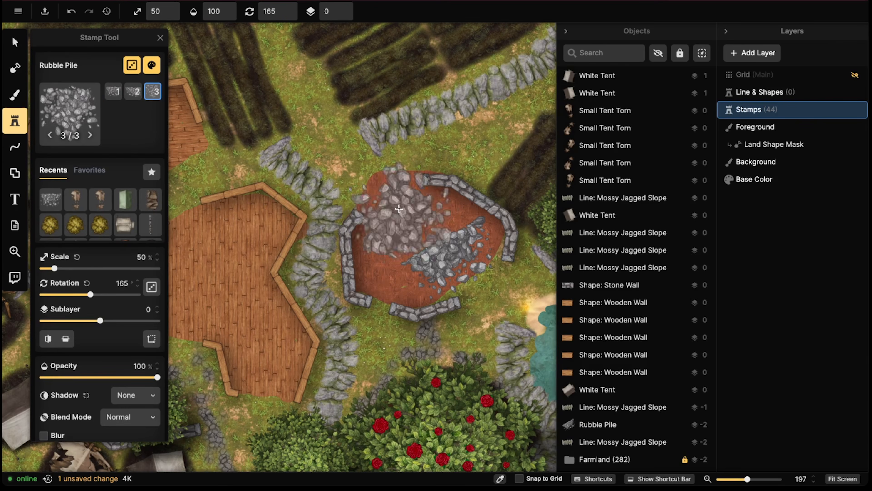
click(412, 224)
key(v)
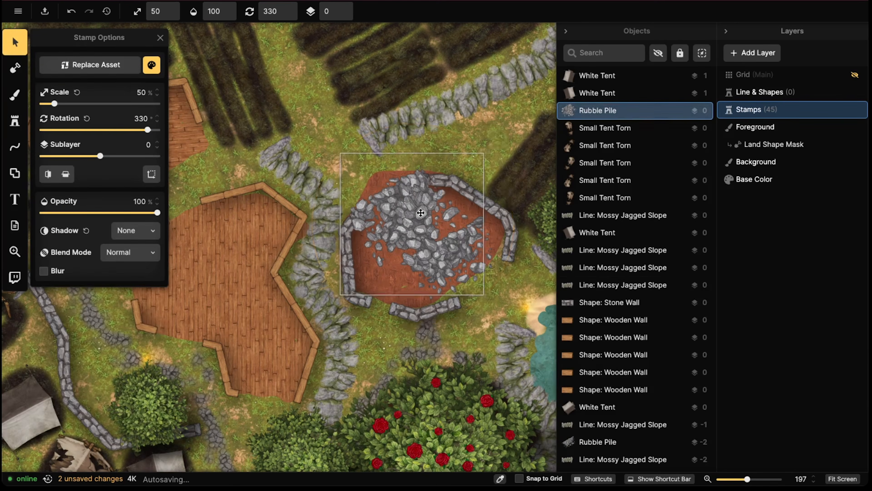
click(346, 15)
click(345, 15)
click(458, 222)
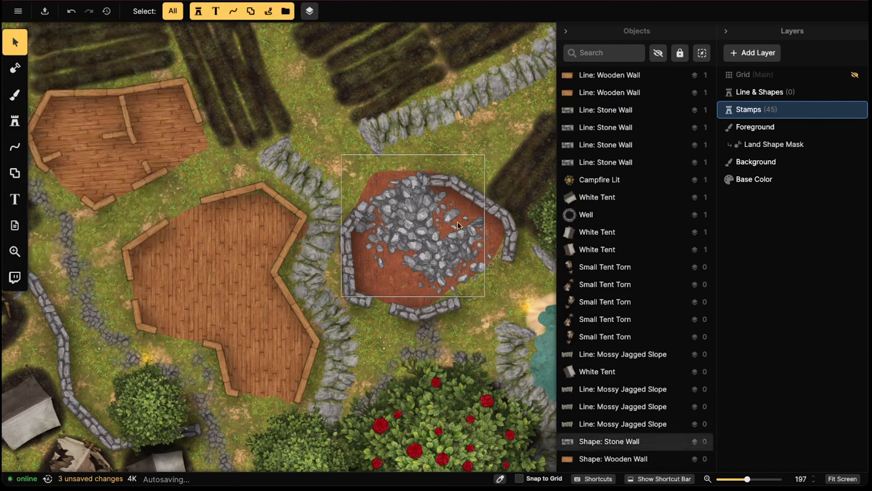
Move the first rubble pile back over the northwestern wall gap and rotate it to 300°
click(446, 246)
drag(446, 246, 386, 191)
shift+scroll(386, 191, down, 12)
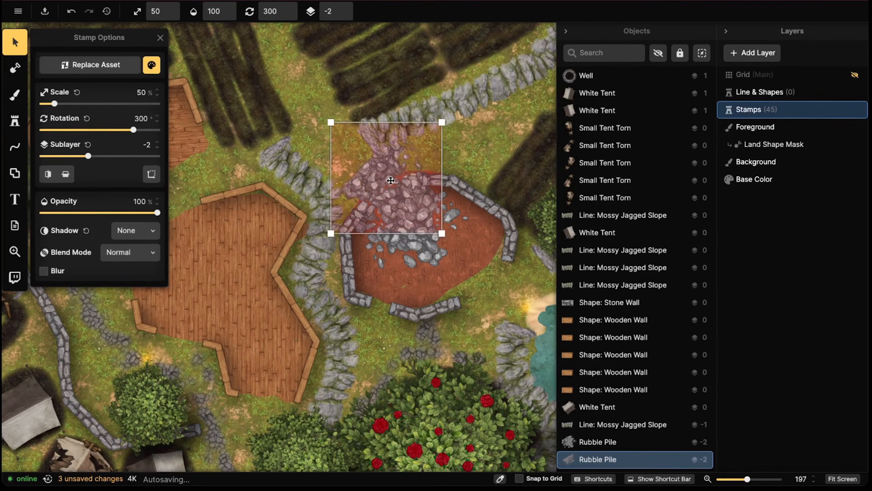
click(384, 191)
click(402, 243)
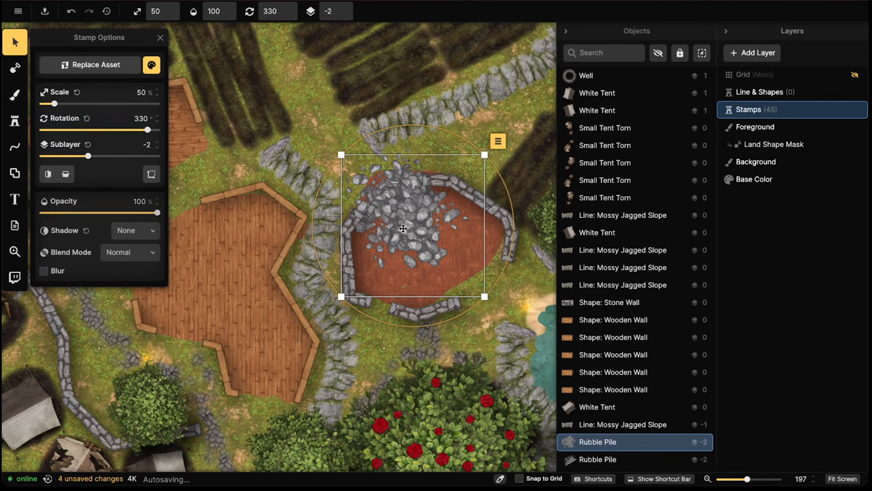
Place the first Rubble Pile variant at 50% scale and 315° over the stone building's southeastern wall gap
click(15, 120)
scroll(432, 219, down, 2)
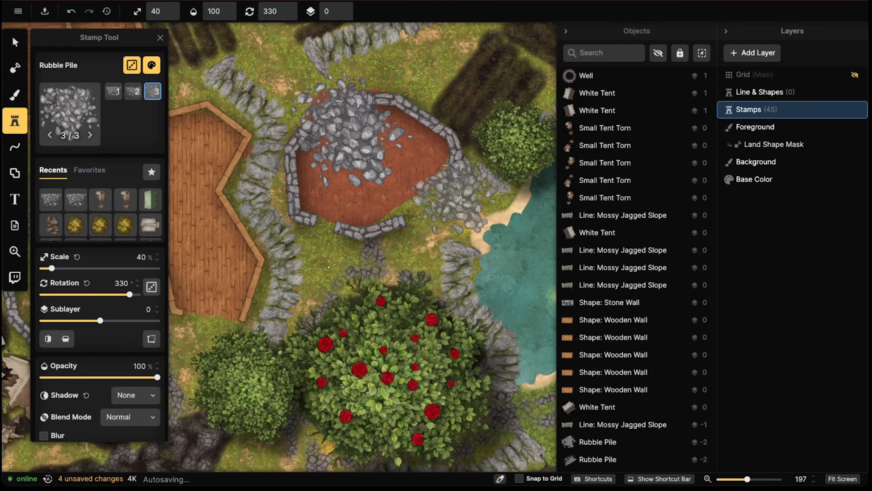
key(Left)
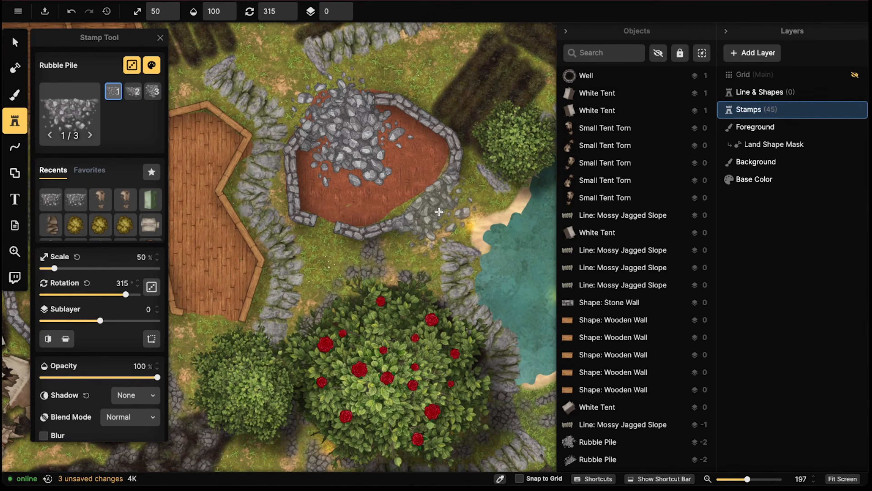
click(439, 211)
Pick the dark grey Rubble End stamp from the rubble assets in the stamp catalog
scroll(274, 185, down, 2)
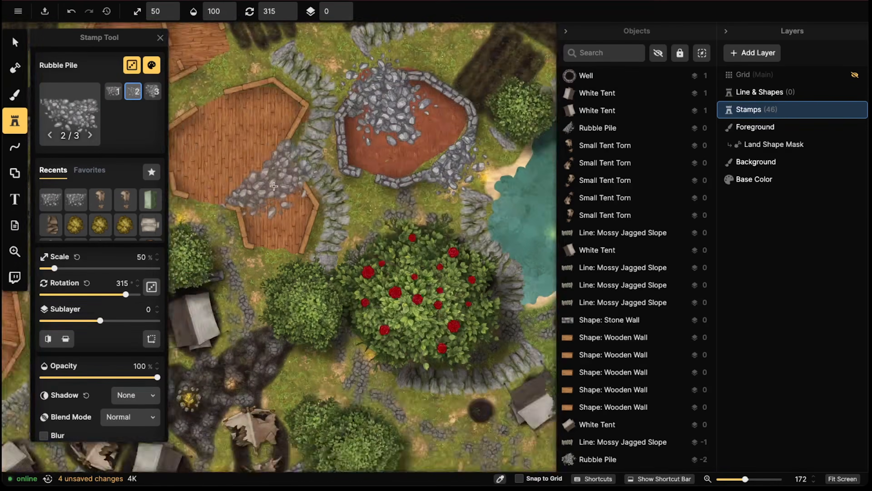
scroll(274, 186, down, 2)
click(70, 113)
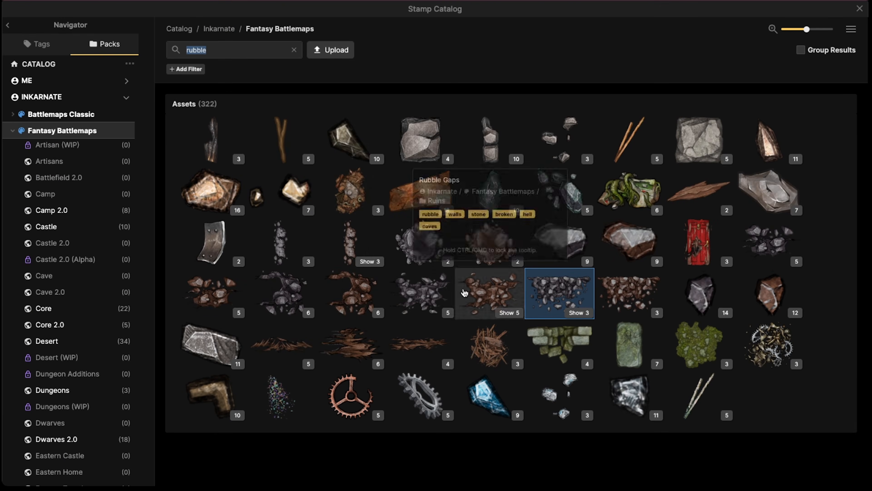
click(289, 293)
Scale the Rubble End stamp to 30% and rotate it to 15° to fit the broken wall end at the stone building's southwest
scroll(340, 184, up, 3)
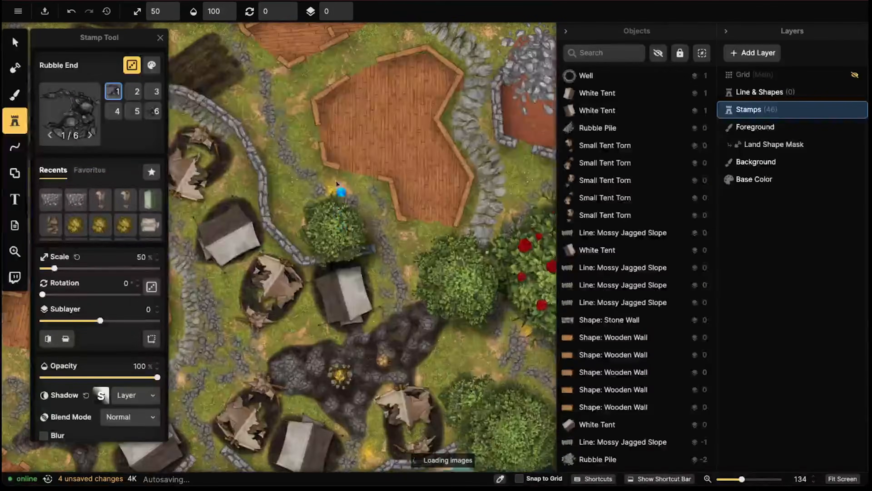
right_drag(351, 140, 330, 202)
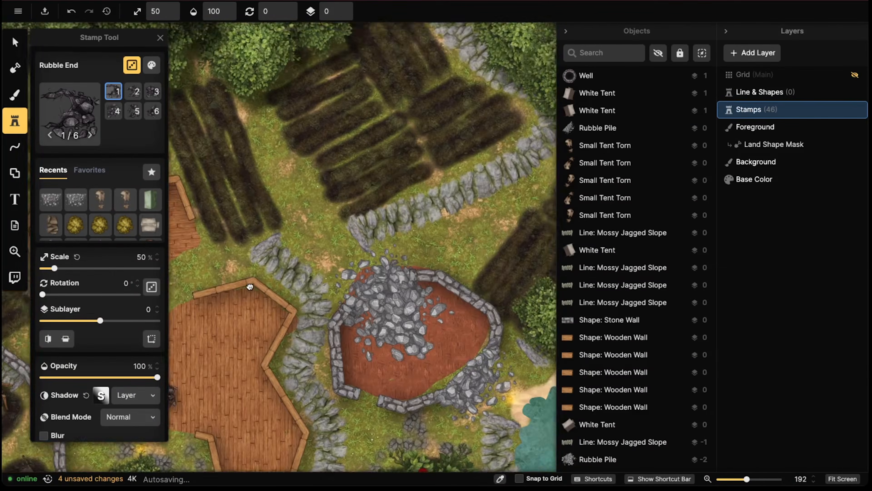
scroll(330, 202, up, 3)
scroll(346, 316, up, 8)
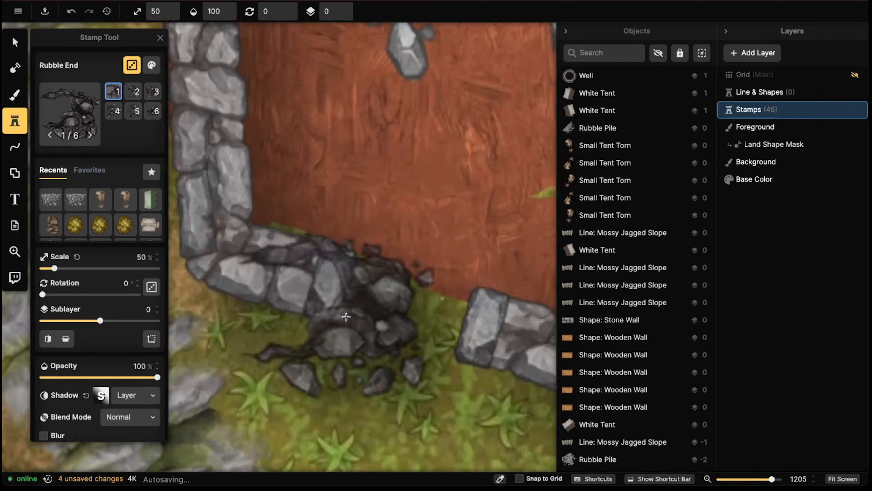
right_drag(346, 316, 364, 211)
shift+scroll(382, 224, down, 2)
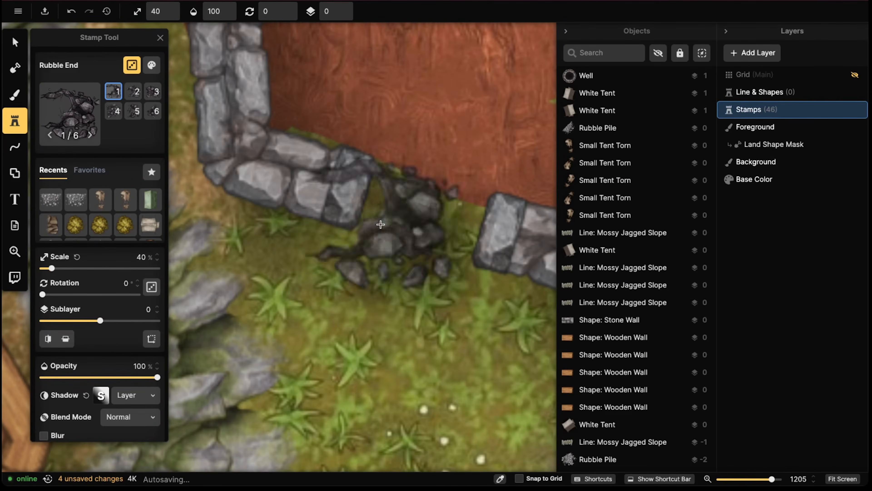
alt+scroll(381, 225, up, 1)
scroll(340, 186, down, 3)
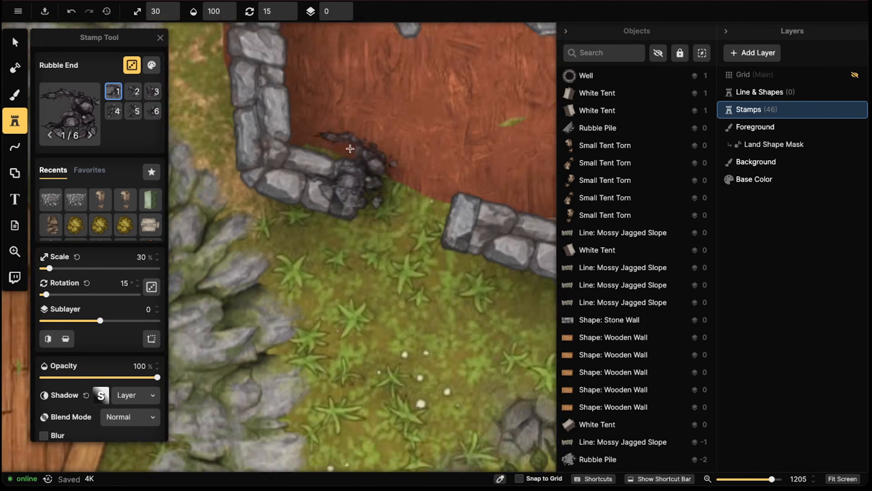
Set the Rubble End stamp to 55% saturation, 128% brightness, 82% contrast, no shadow and sublayer 1
right_drag(340, 185, 340, 346)
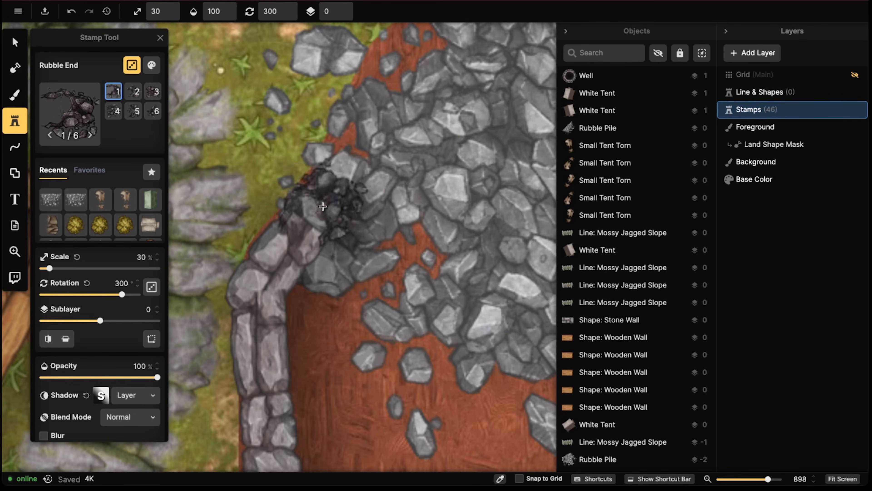
click(83, 104)
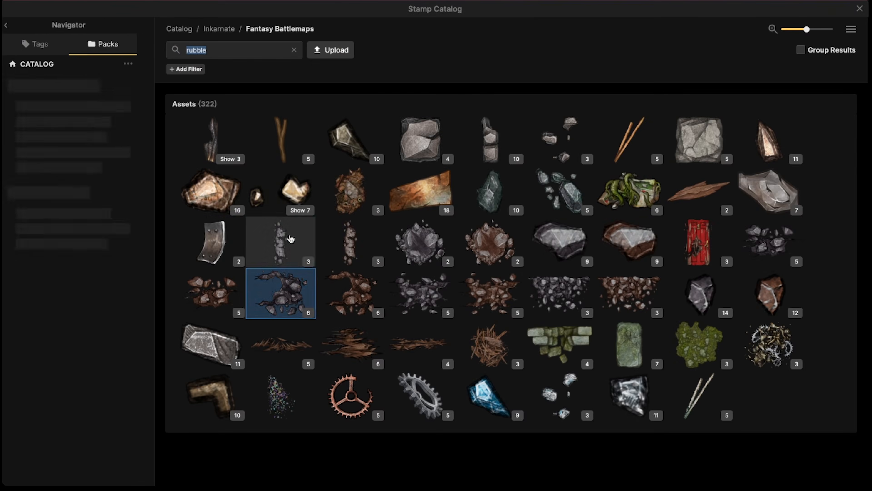
click(271, 301)
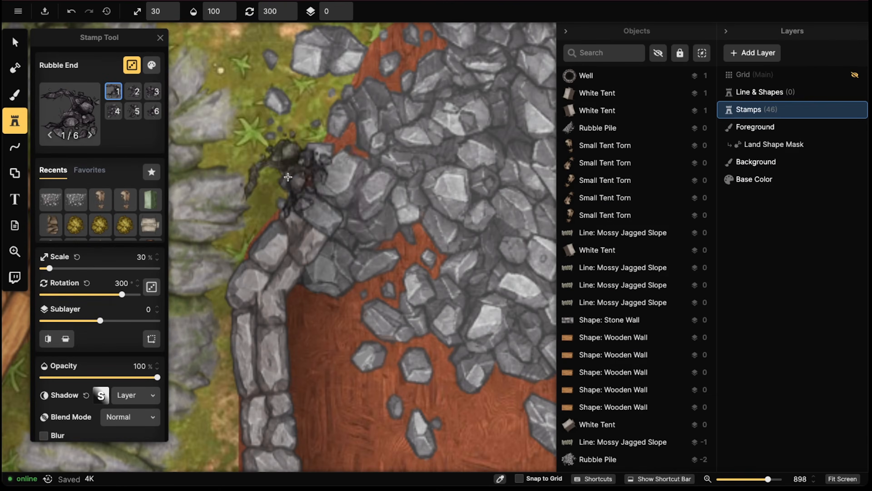
click(151, 66)
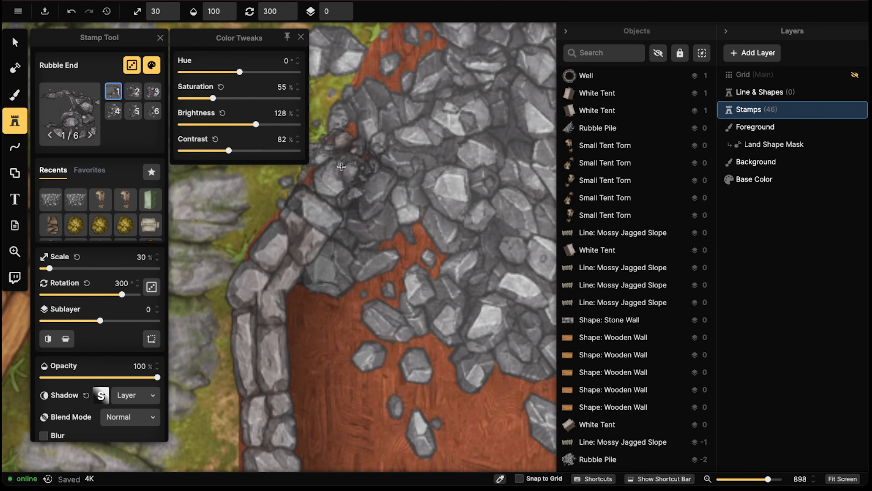
click(133, 395)
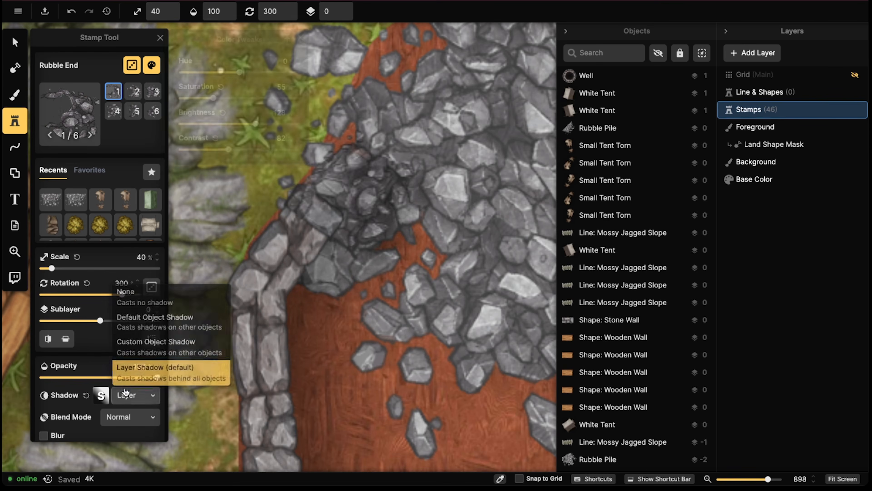
click(127, 307)
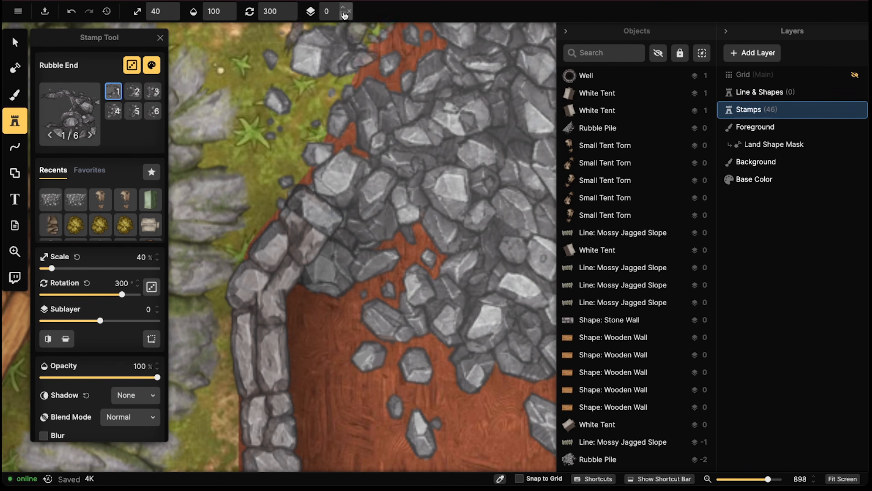
click(343, 8)
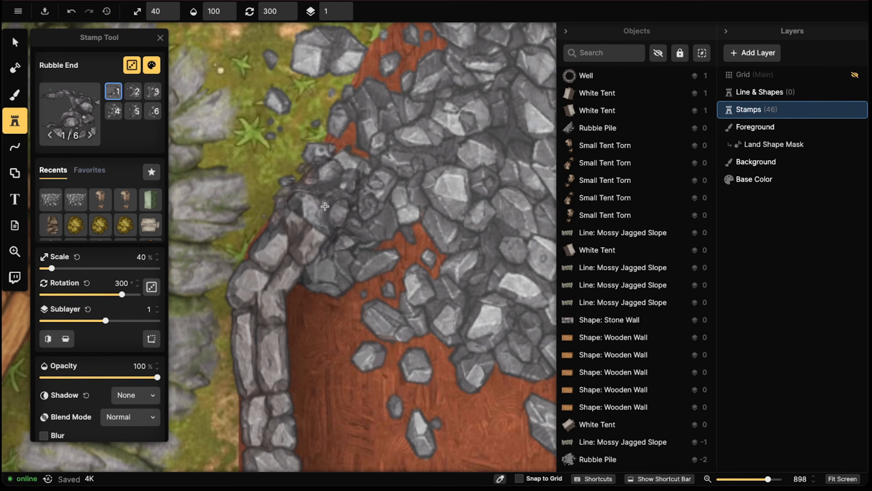
Place the Rubble End stamp at 300° on the northwestern gap's lower wall end, scale it to 34% and align it with the wall
shift+scroll(325, 206, down, 1)
click(324, 206)
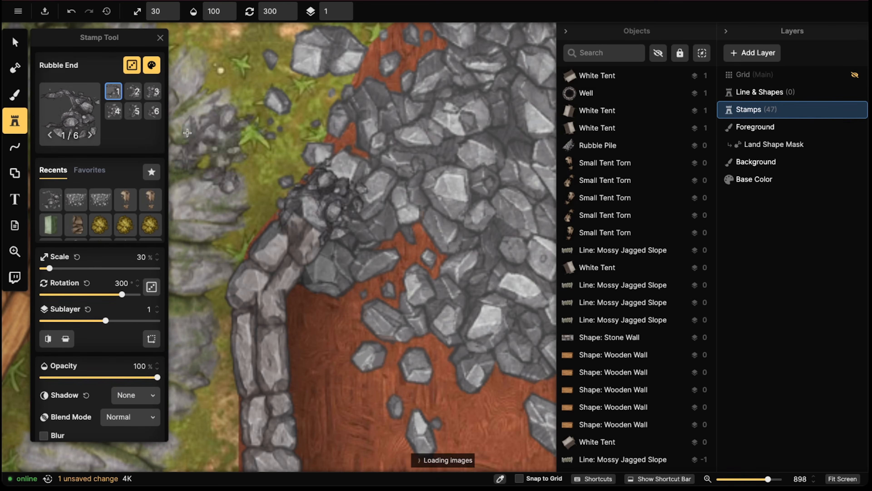
click(17, 49)
click(301, 167)
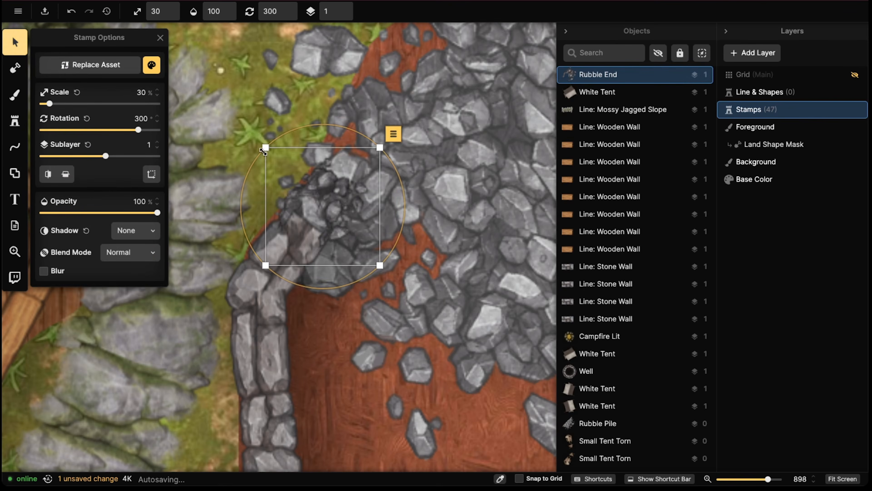
drag(263, 150, 255, 135)
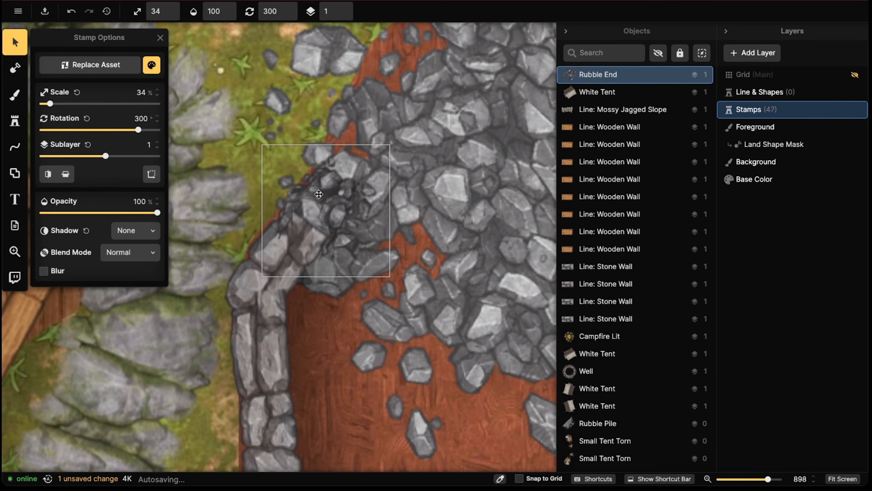
drag(319, 193, 312, 200)
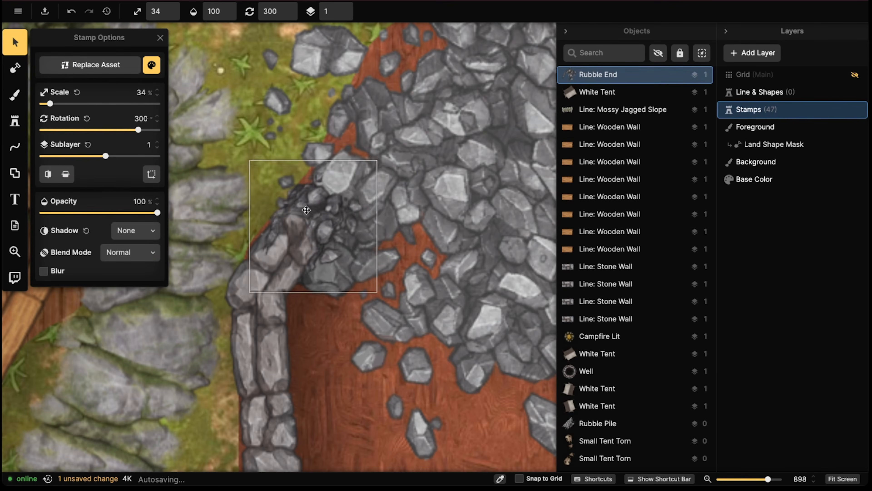
Place the sixth Rubble End variant at 30% scale and 180° on the northwestern gap's eastern wall end
scroll(306, 208, down, 2)
click(15, 120)
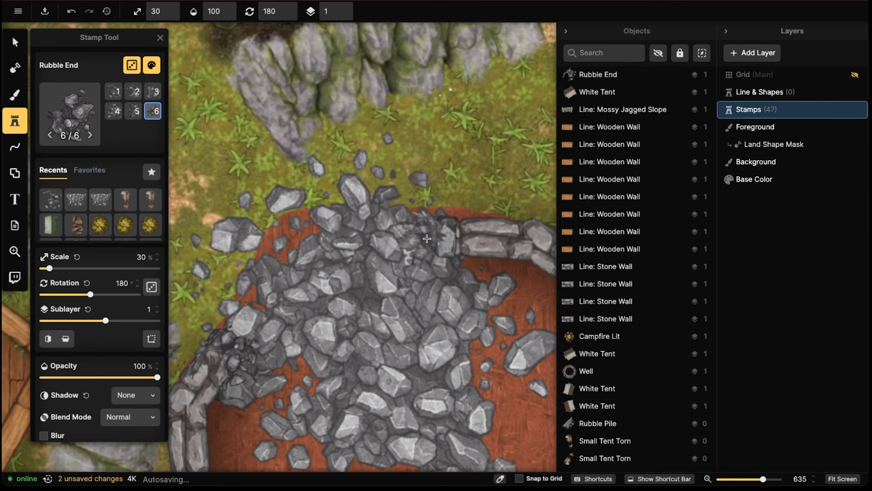
click(447, 237)
Place the first Rubble End variant at 40% scale and 105° on the southeastern gap's upper wall end
scroll(447, 238, down, 3)
middle_drag(452, 370, 283, 130)
scroll(417, 167, up, 5)
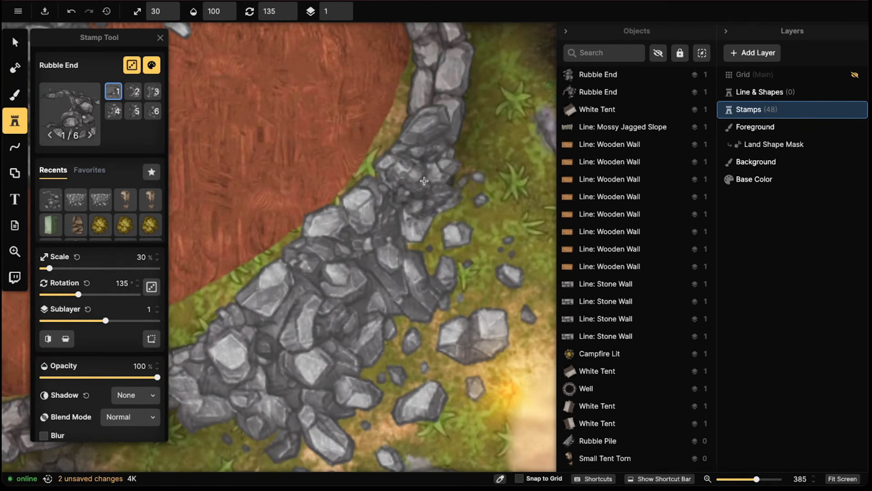
ctrl+scroll(417, 168, up, 2)
click(417, 167)
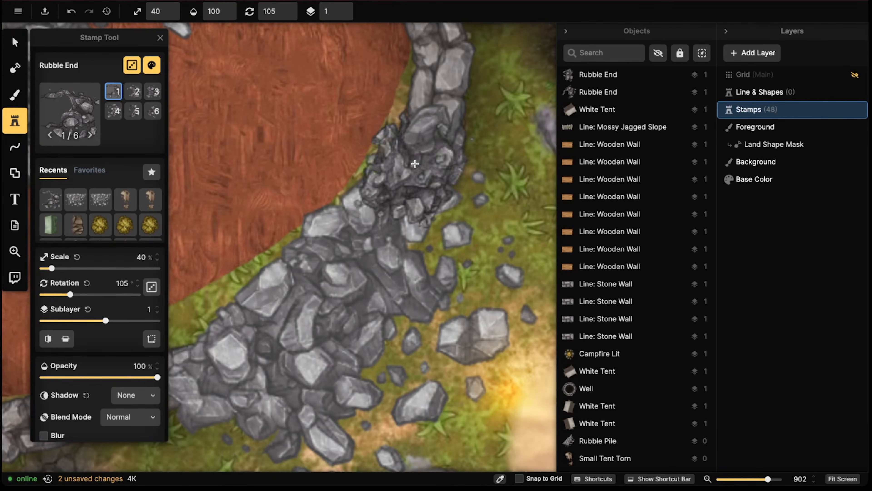
Place another Rubble End stamp at 40% scale and 345° on the southeastern gap's lower wall end
middle_drag(319, 263, 453, 155)
shift+scroll(371, 210, down, 9)
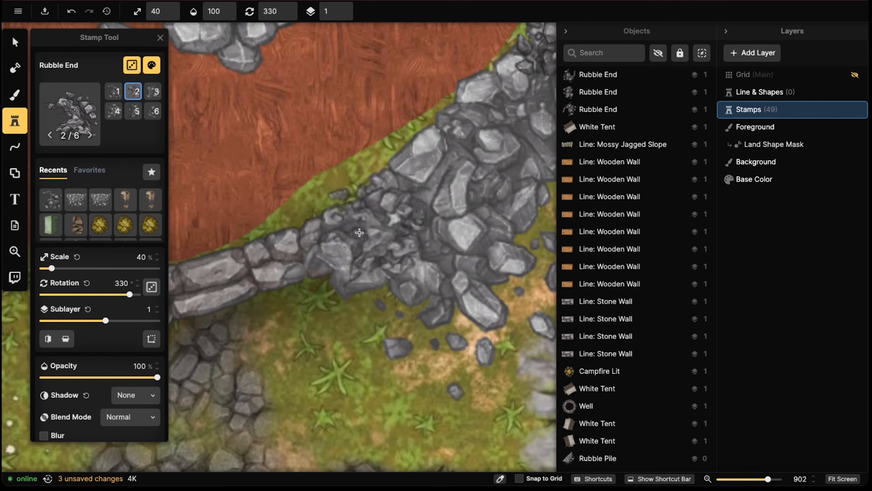
shift+scroll(359, 234, up, 1)
key(Left)
click(351, 245)
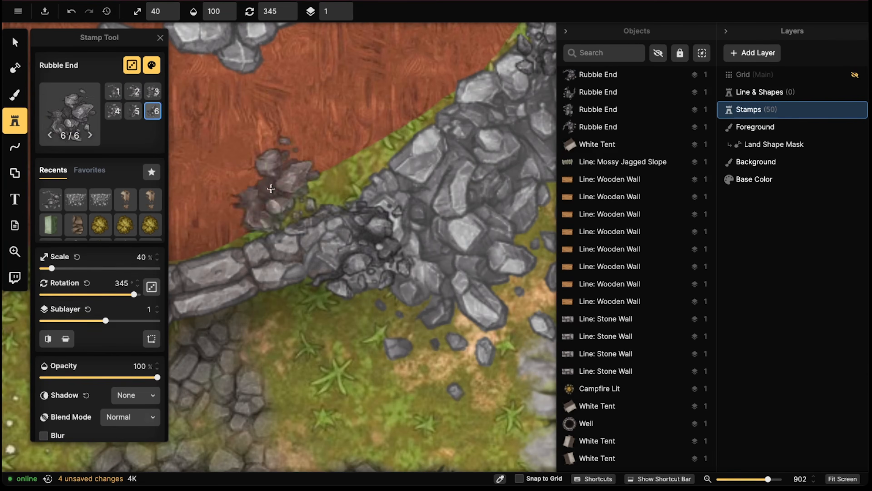
Select all three Rubble Pile stamps in the stone building's wall gaps and set their brightness to 100%
scroll(281, 158, down, 3)
click(14, 42)
scroll(295, 189, down, 3)
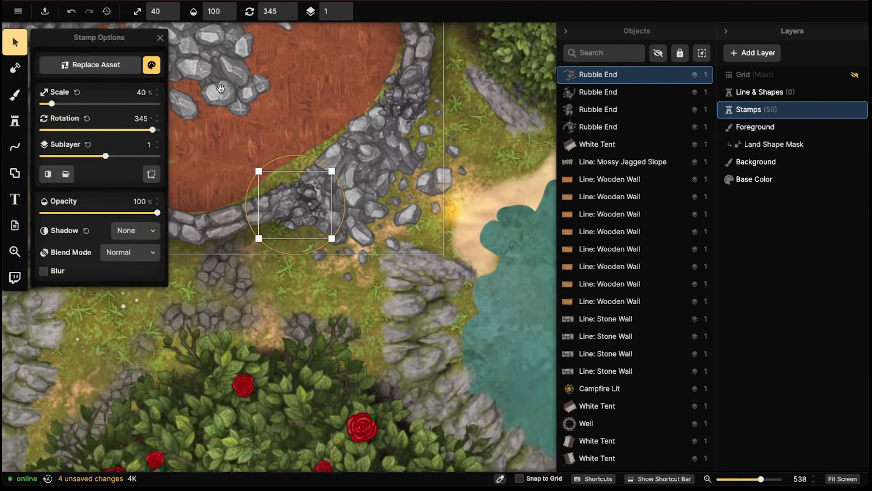
click(294, 189)
scroll(360, 231, up, 2)
click(360, 232)
scroll(361, 231, down, 2)
middle_drag(306, 196, 373, 254)
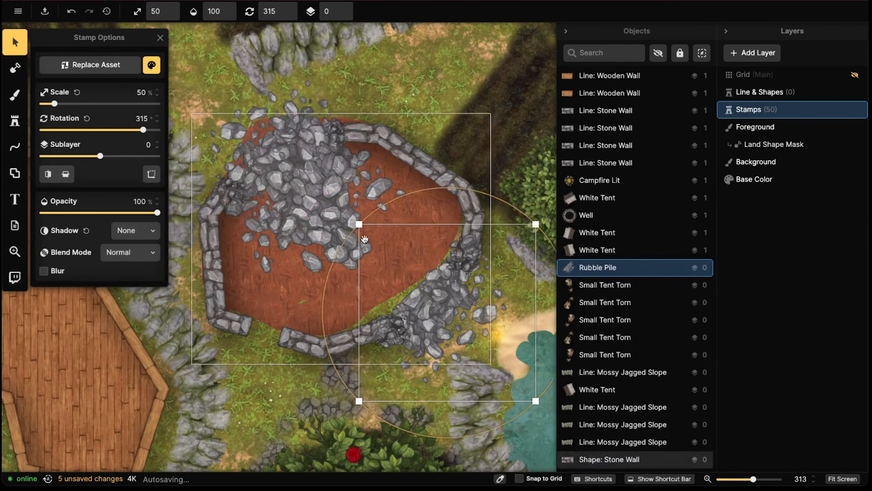
shift+click(261, 165)
shift+click(306, 213)
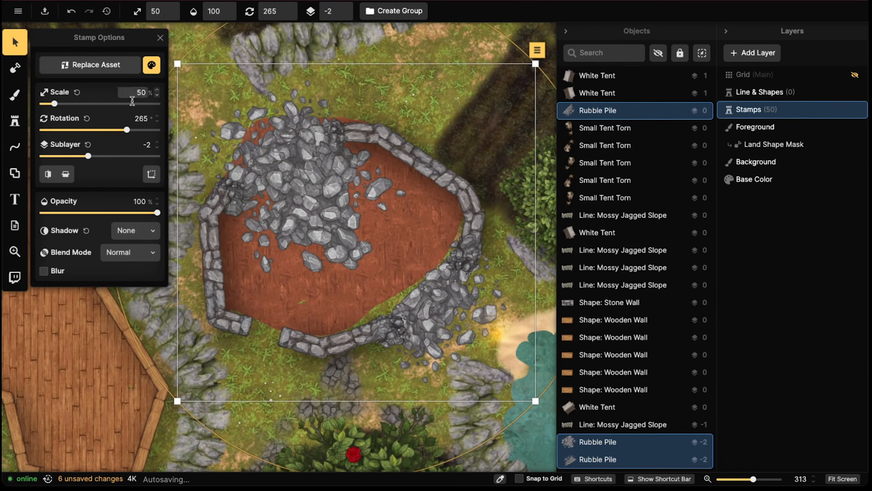
click(151, 66)
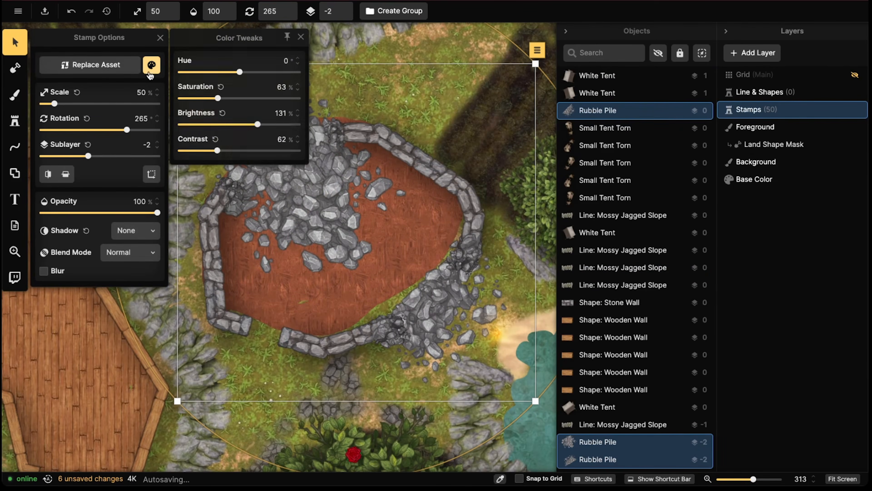
click(247, 125)
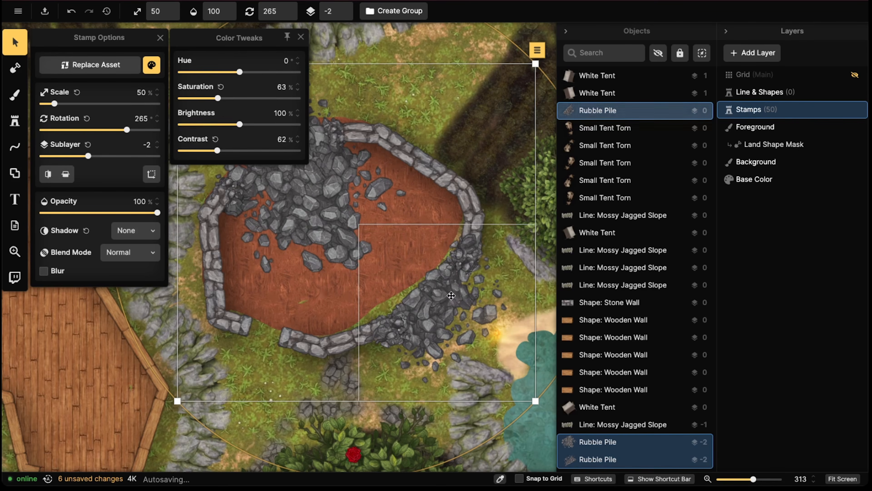
Lower the southeastern Rubble Pile to sublayer -2 and clear the selection
click(491, 307)
click(343, 15)
click(343, 17)
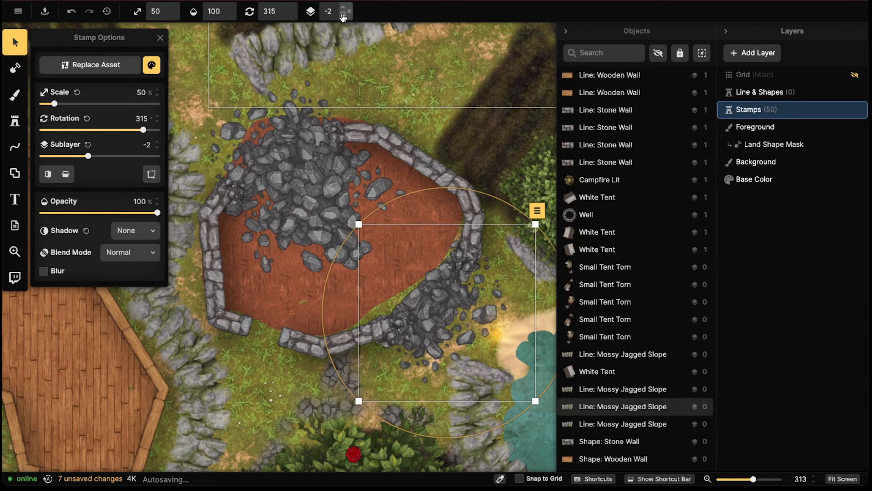
click(414, 184)
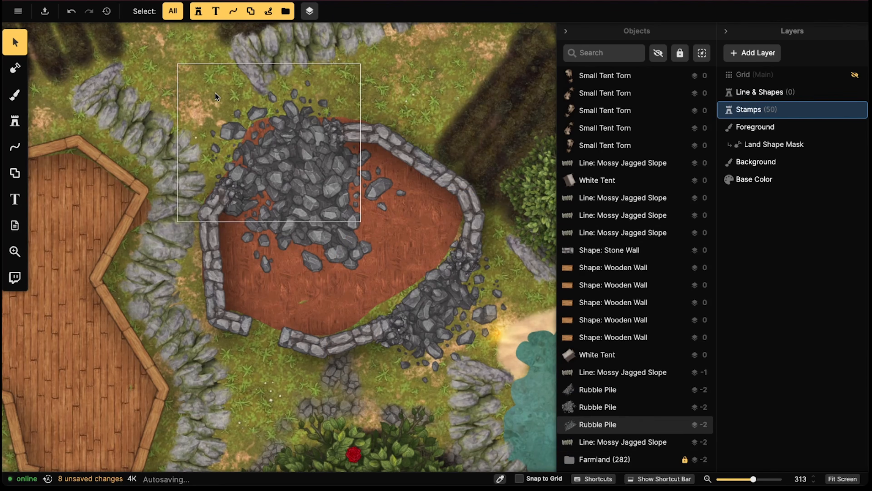
click(285, 178)
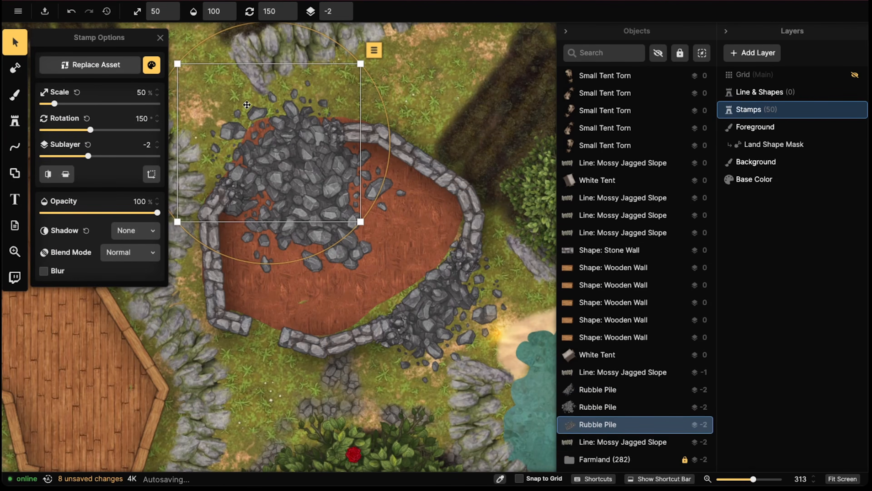
key(Escape)
Select the broken outer wall of the western wooden building to check which wall texture it uses
scroll(394, 94, down, 5)
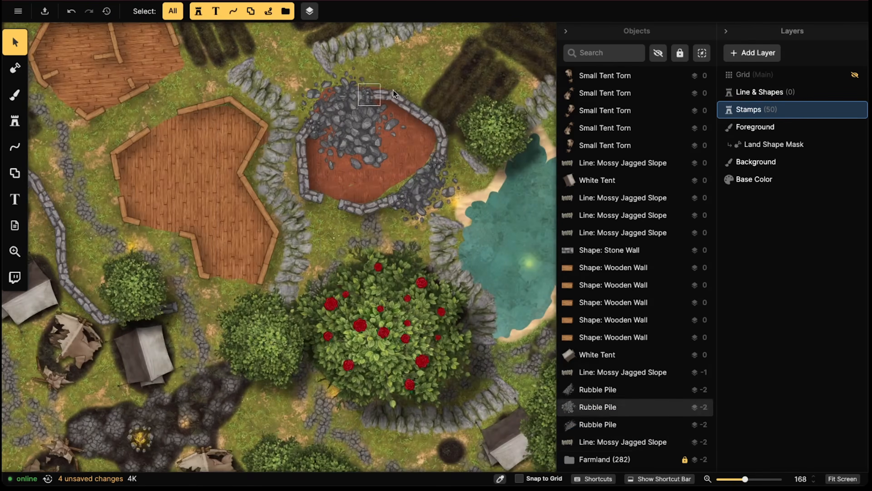
scroll(378, 158, left, 3)
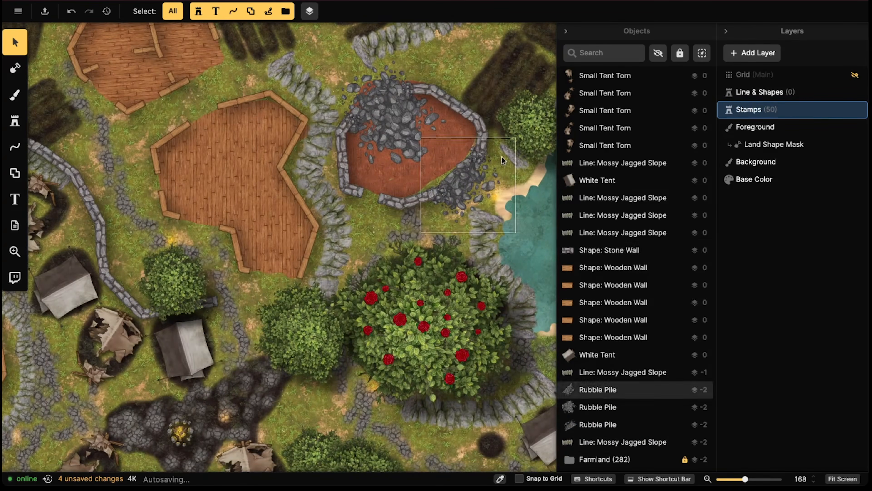
scroll(381, 116, down, 10)
scroll(382, 115, left, 5)
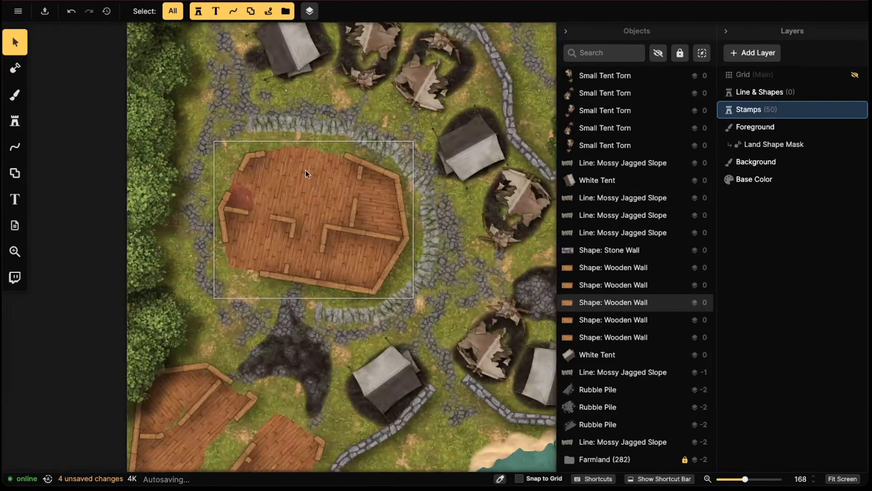
scroll(244, 159, up, 7)
click(244, 159)
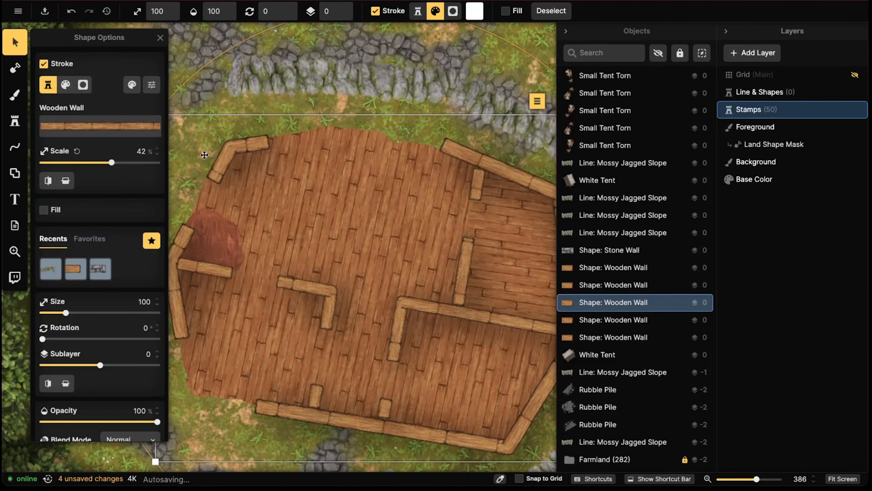
click(18, 123)
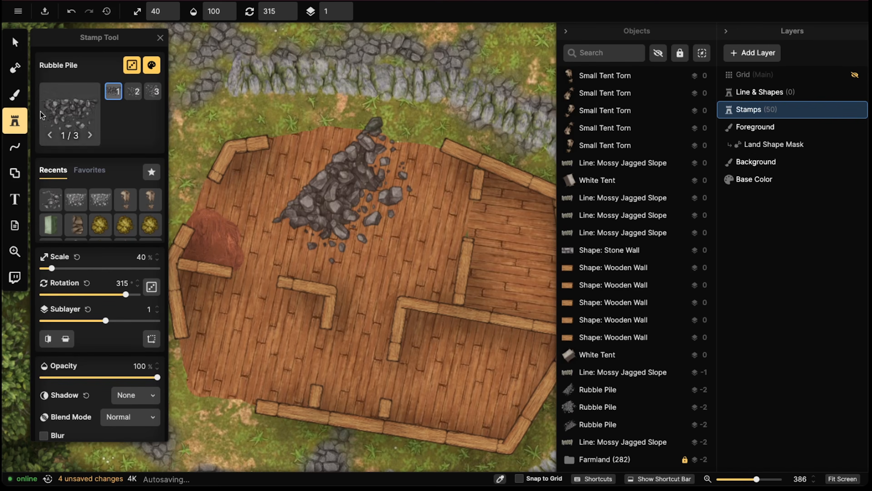
click(48, 120)
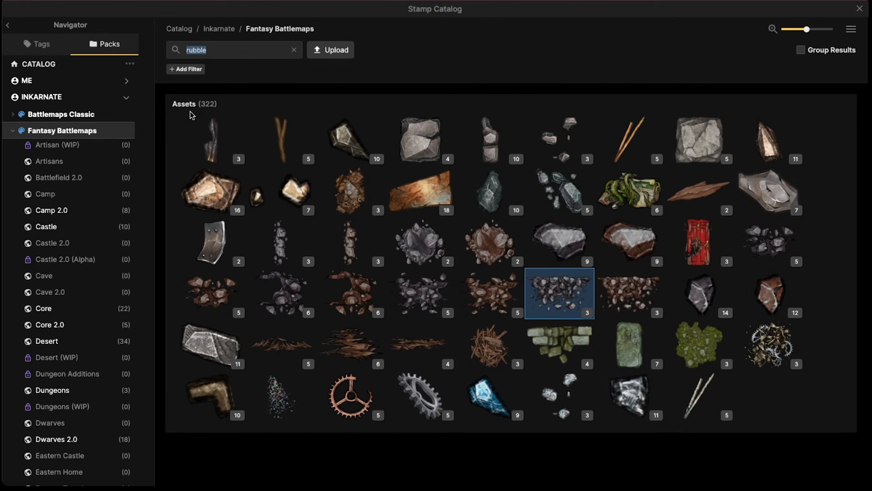
key(Escape)
Set the Line tool to Pen mode with a textured path stroke and open the path catalog
click(16, 145)
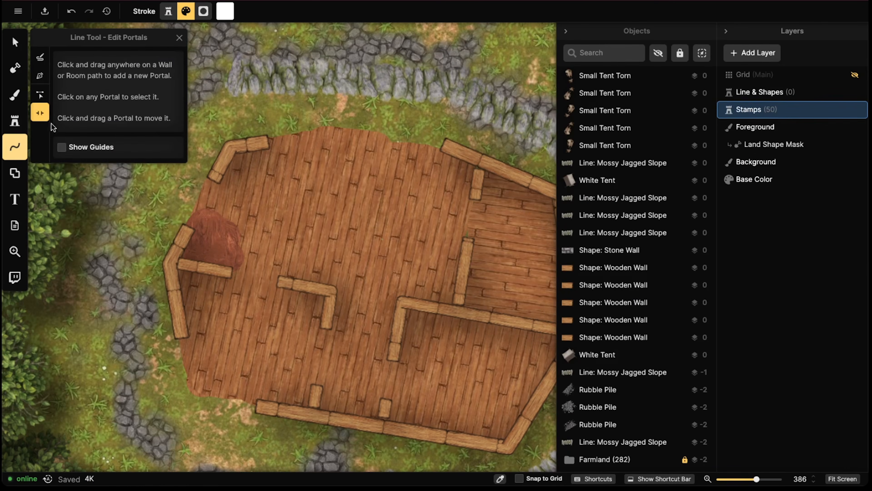
click(40, 75)
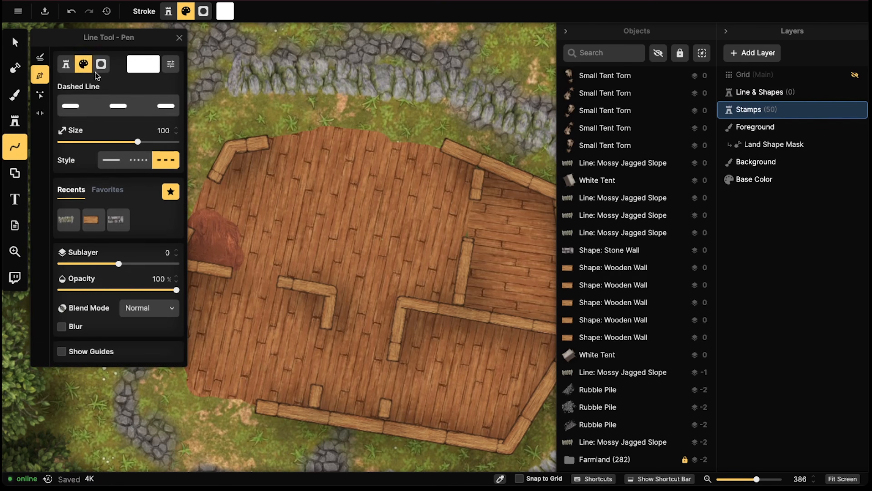
click(66, 64)
click(118, 105)
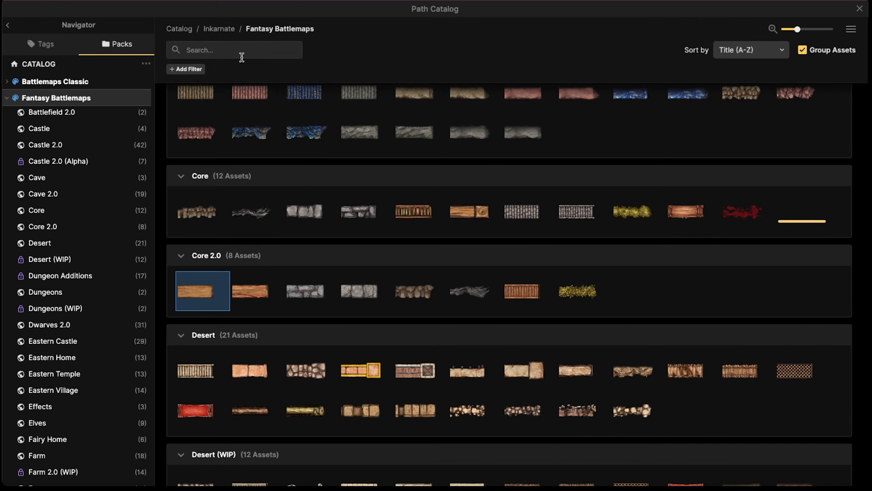
Search the path catalog for "wood wall" and show the asset names
click(242, 58)
text(wood wall)
key(Return)
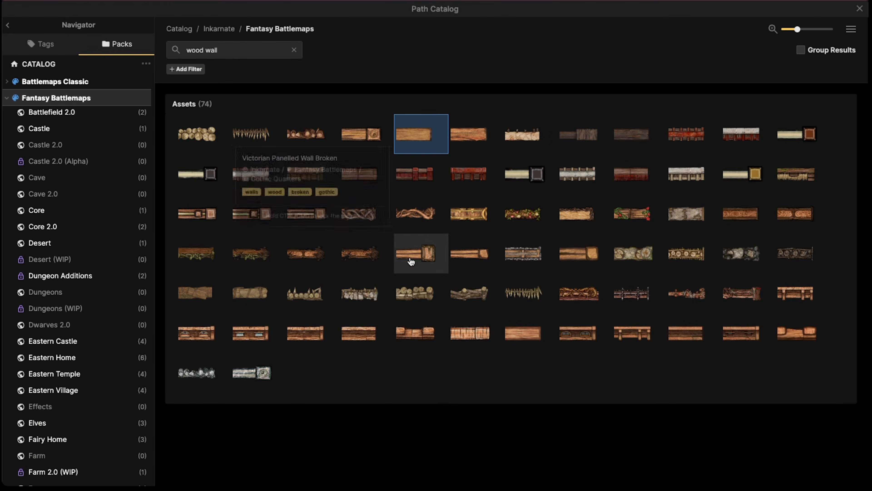
click(851, 35)
click(783, 31)
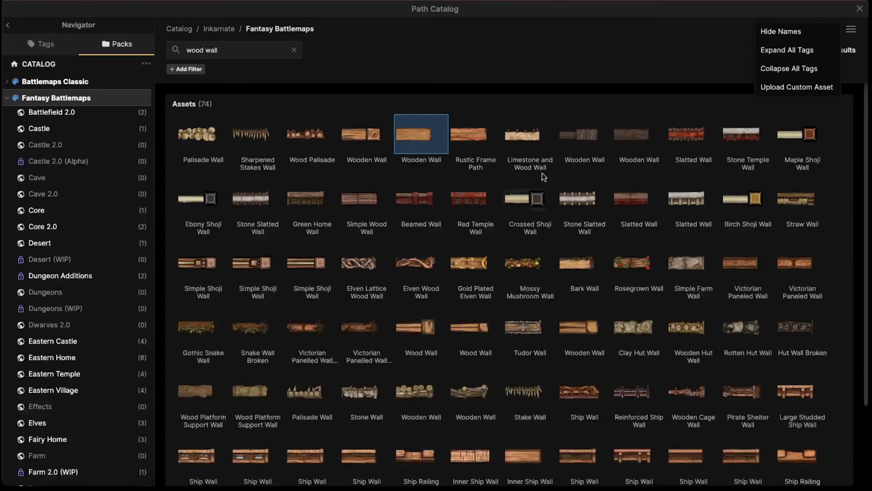
Look through the wood wall path assets for a suitable broken wooden wall
scroll(322, 291, down, 3)
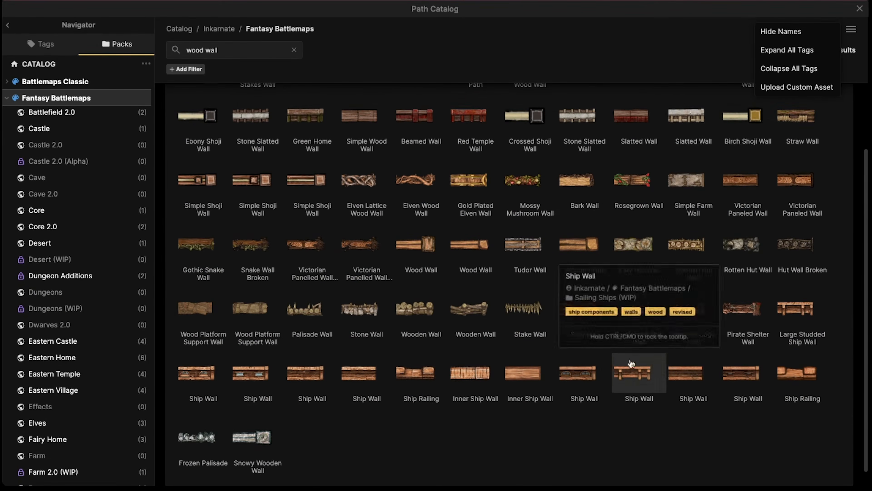
scroll(752, 303, up, 2)
scroll(522, 345, up, 1)
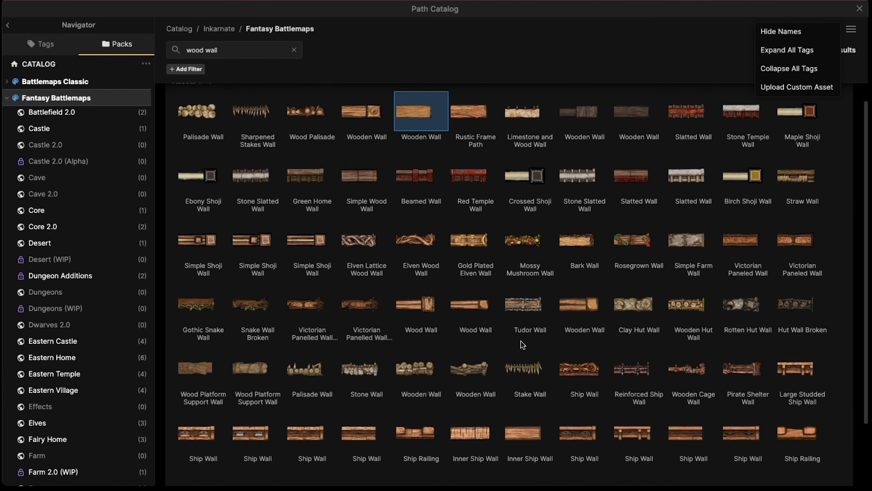
scroll(598, 349, up, 1)
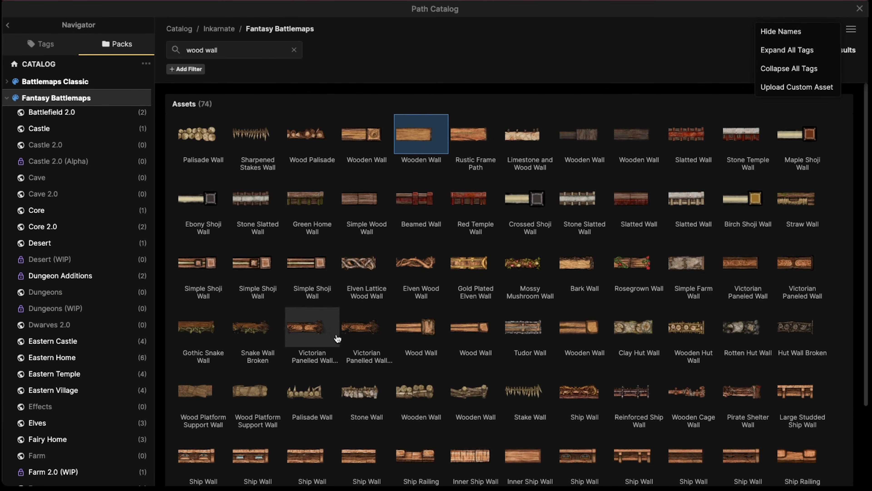
mouse_move(245, 328)
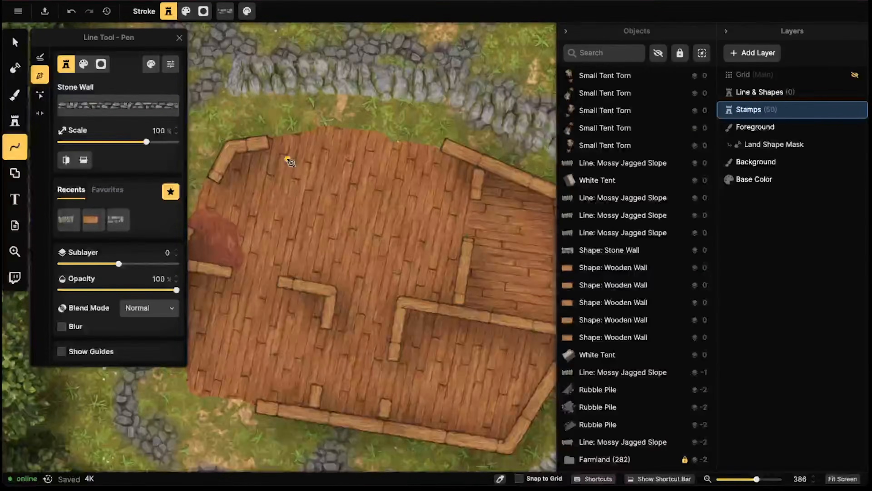
Place a Wood Rubble Gap stamp at 50% scale, rotated 345°, on the western building's broken north wall
scroll(343, 241, up, 3)
click(16, 118)
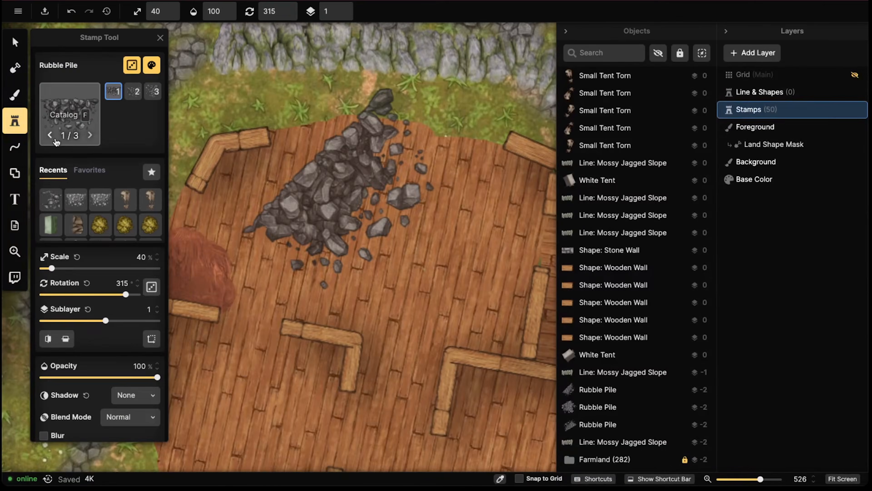
click(63, 104)
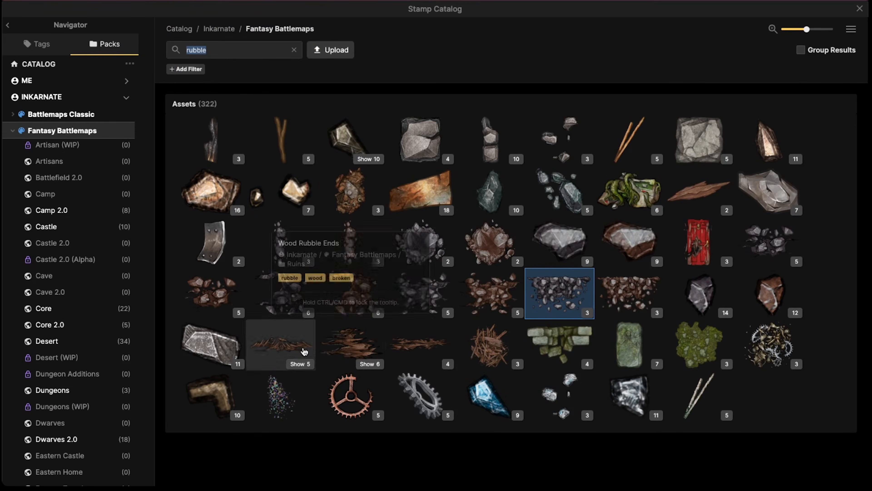
click(403, 349)
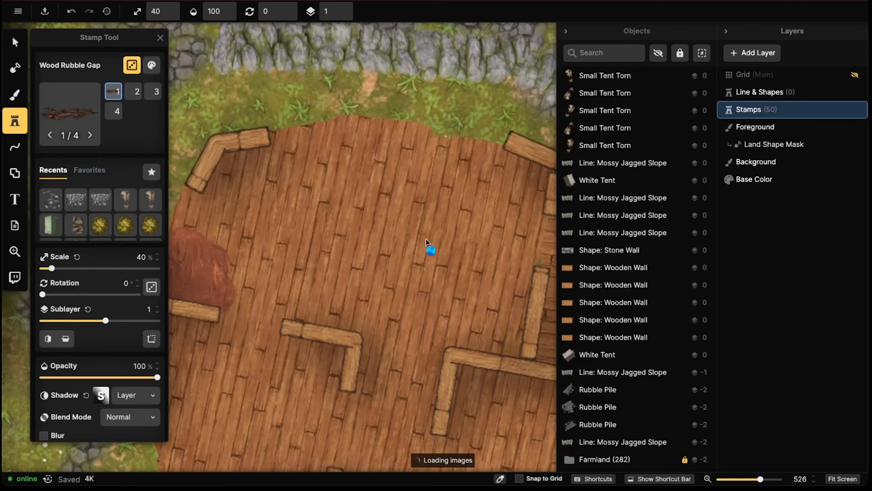
key(])
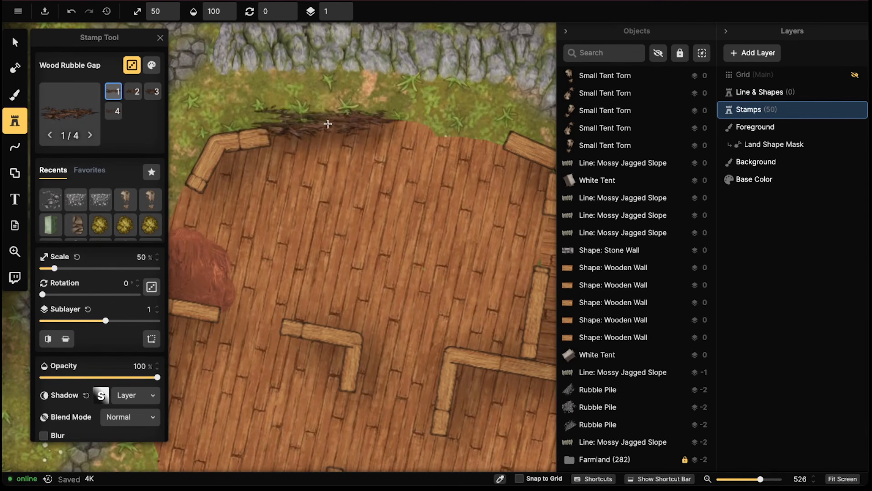
click(311, 129)
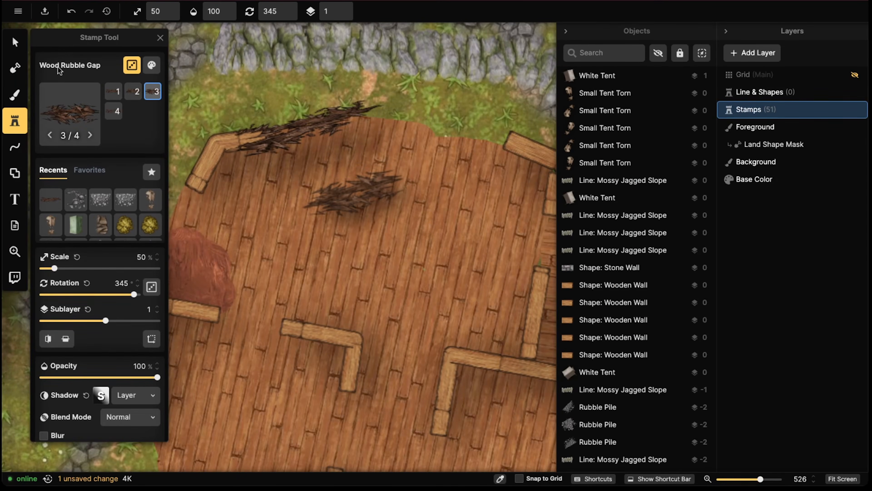
Remove the placed wood rubble's shadow, rotate it to 351° and move it onto the northwestern wall end
click(15, 43)
click(129, 234)
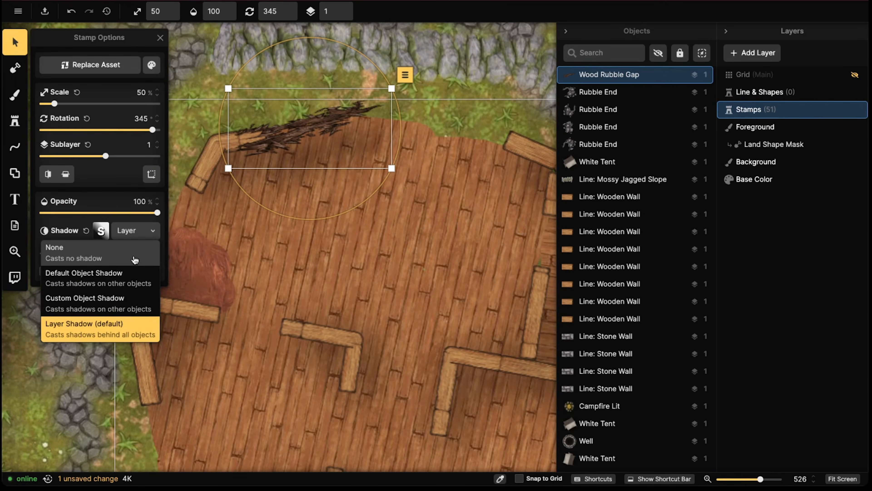
click(68, 246)
drag(292, 221, 282, 220)
drag(292, 117, 282, 123)
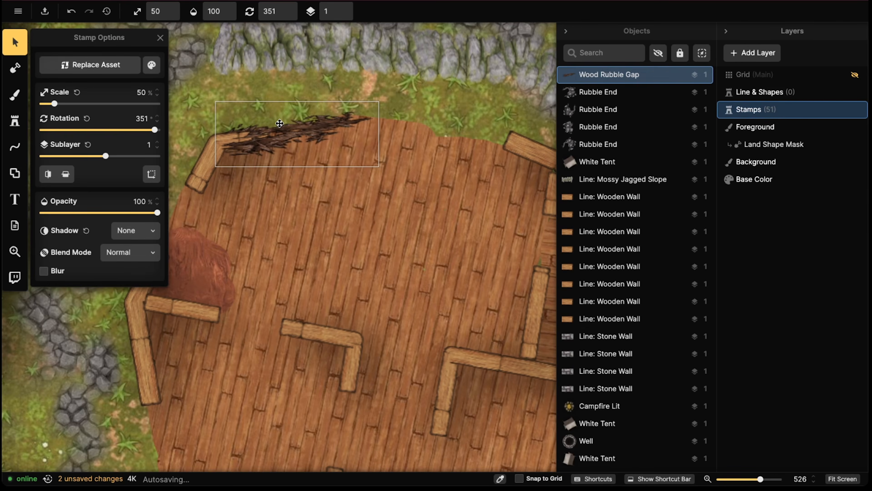
key(Escape)
Place a Wood Rubble Gap stamp rotated 15° on the wall end at the eastern side of the north gap
scroll(271, 134, down, 3)
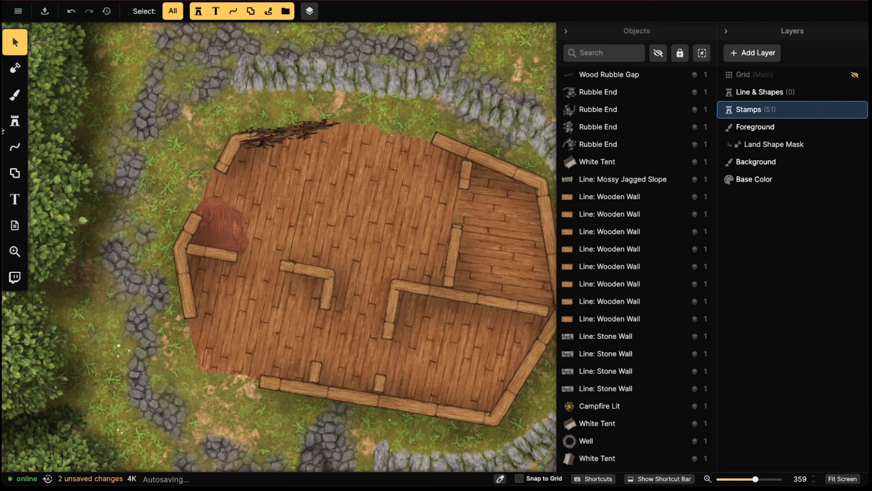
click(15, 120)
key(Left)
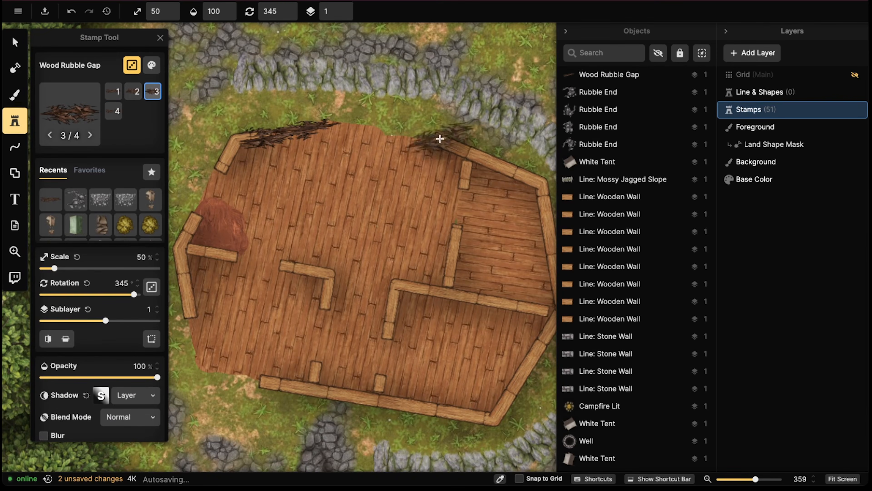
click(444, 142)
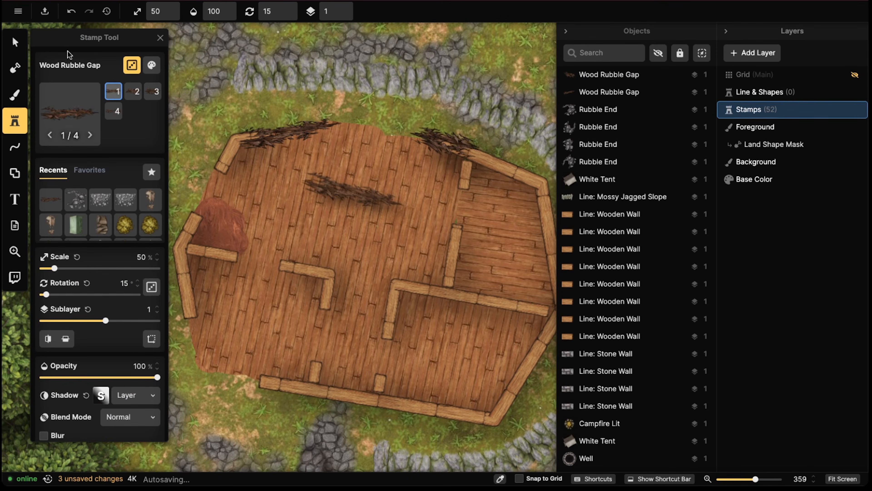
Set the stamp shadow to None and place Wood Rubble Gap stamps on the southern wall end at 195° and the western one at 270°
scroll(165, 307, down, 3)
click(136, 304)
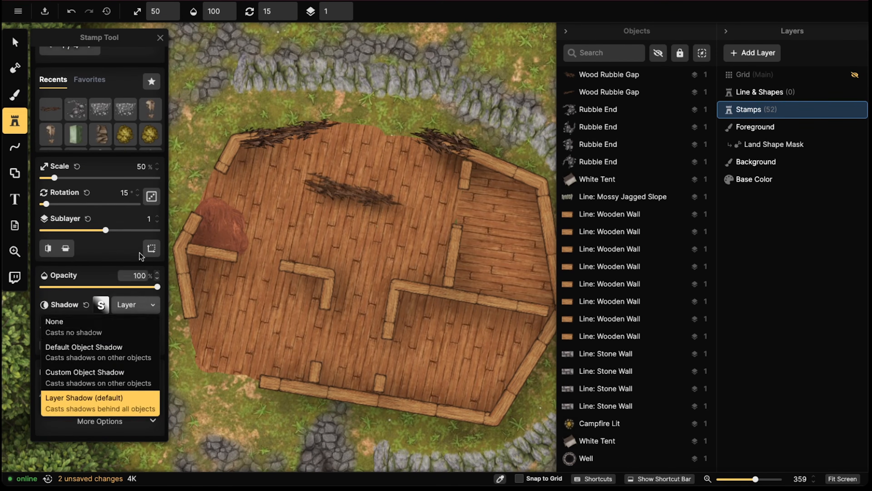
click(84, 331)
middle_drag(395, 207, 433, 149)
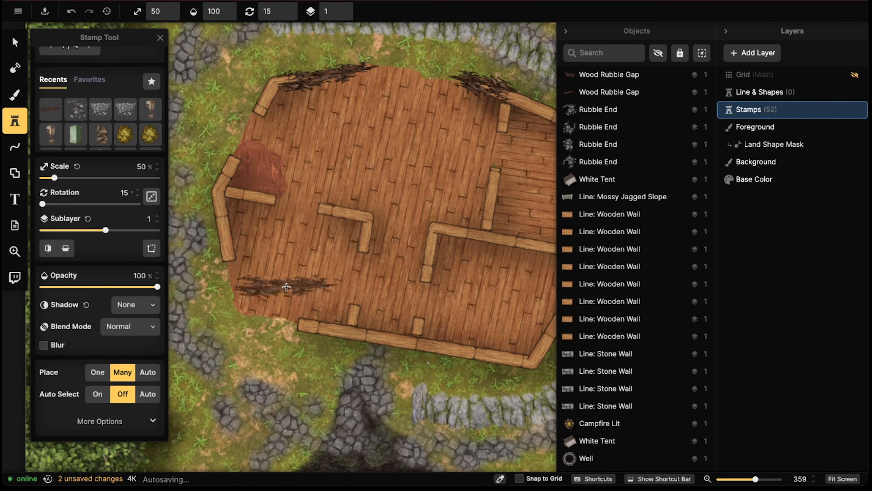
shift+scroll(326, 278, down, 5)
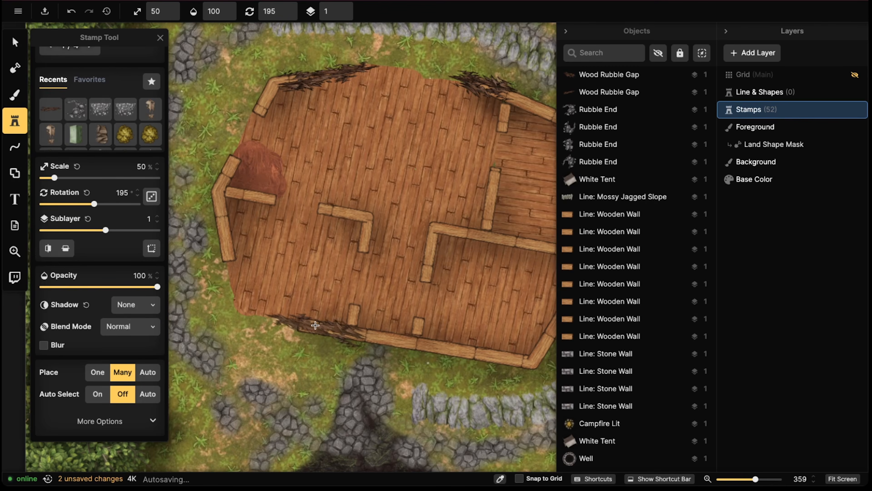
click(315, 325)
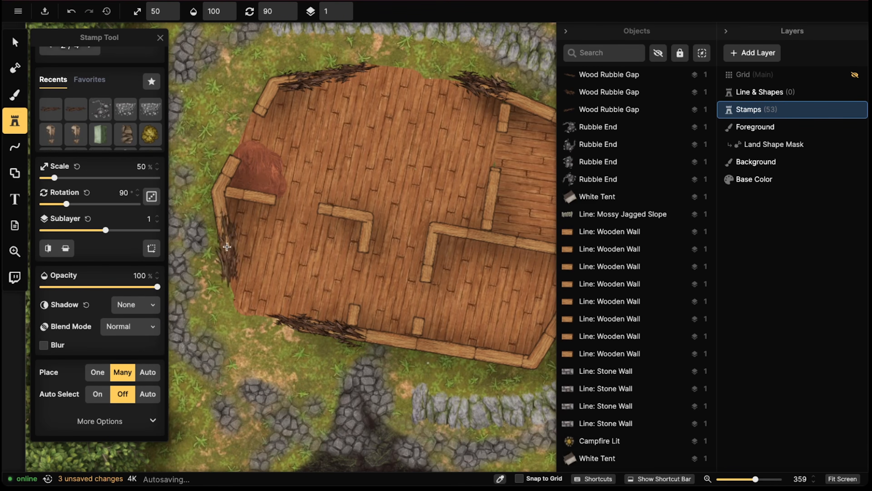
click(227, 254)
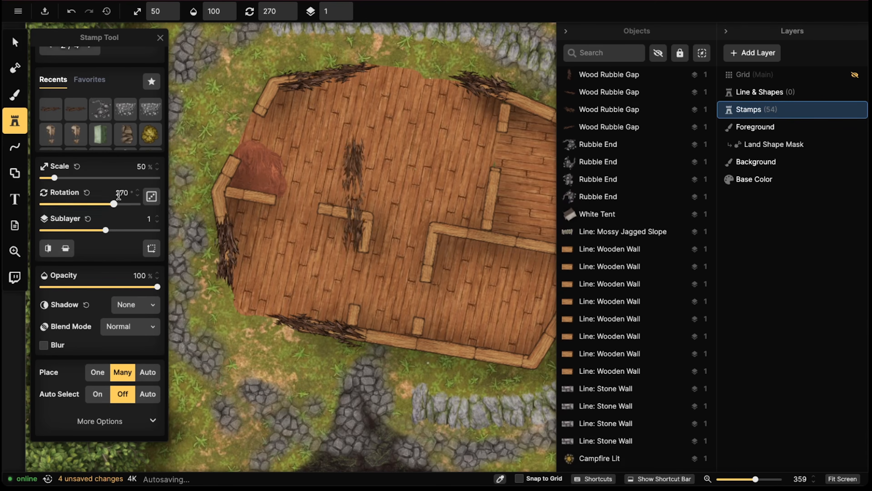
Fine-tune the rotation of the wood rubble on the western building's southern wall end
key(v)
click(227, 243)
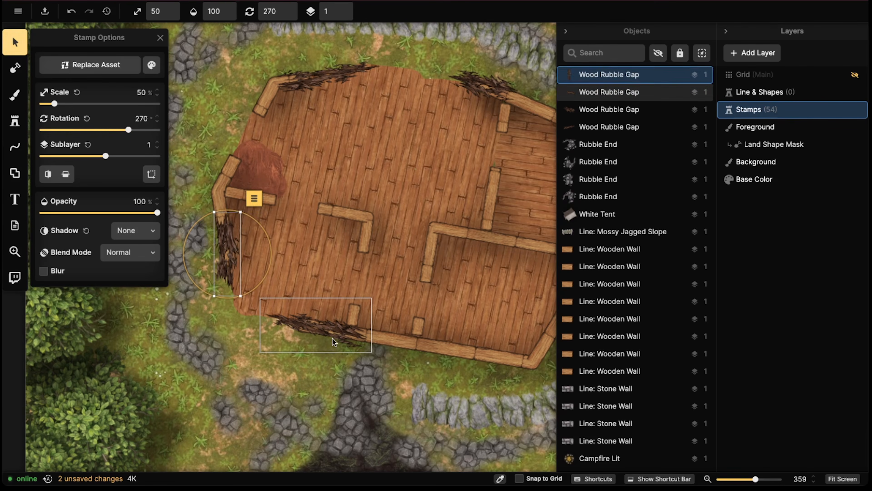
click(317, 327)
drag(351, 378, 354, 377)
Place two Wood Rubble Gap stamps at 300° on the broken eastern wall ends of the building in the map's southwestern corner
click(15, 120)
scroll(337, 221, down, 2)
middle_drag(337, 221, 346, 88)
middle_drag(281, 259, 421, 70)
scroll(382, 242, up, 4)
alt+scroll(384, 255, up, 2)
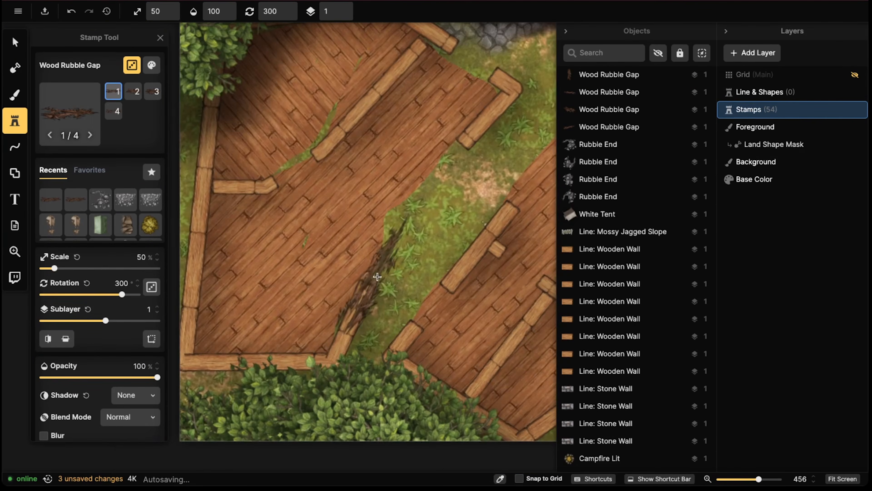
click(377, 277)
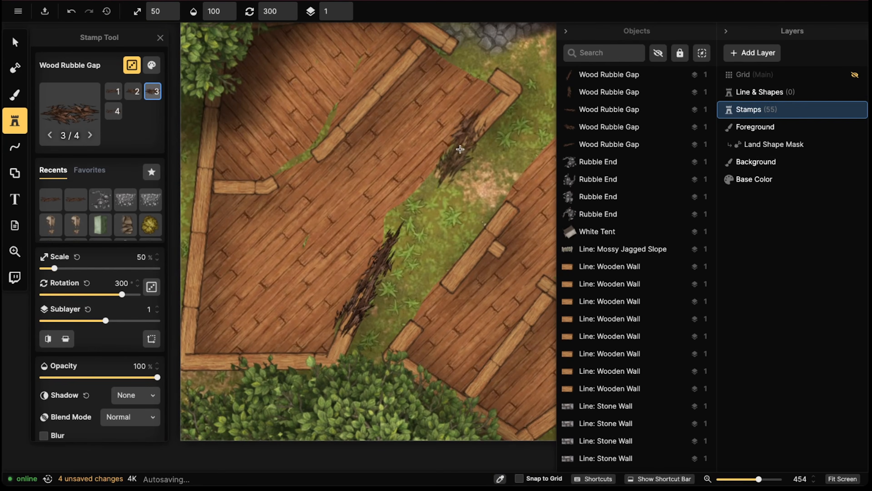
click(463, 145)
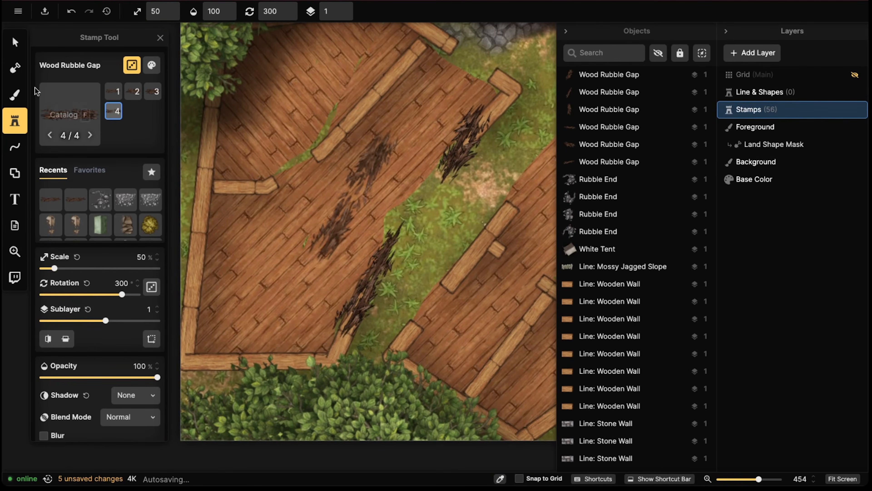
Realign the lower wood rubble stamp with its wall end and rotate the upper one to 309°
click(4, 46)
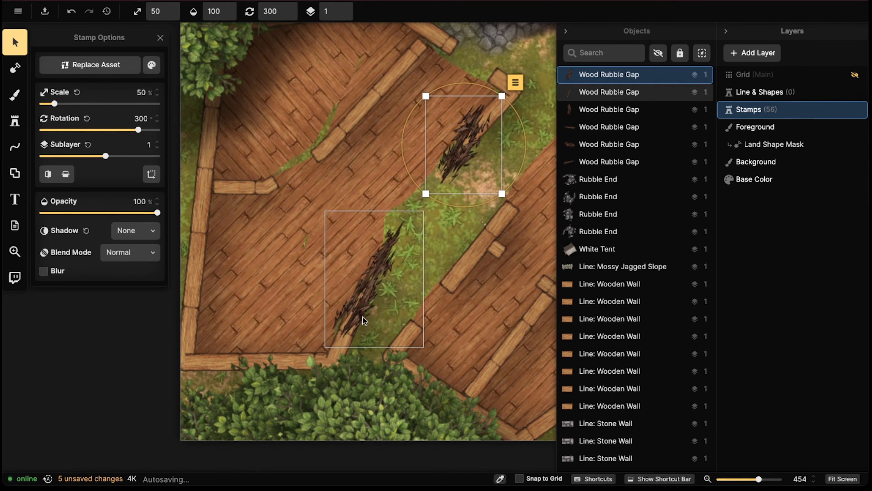
click(338, 345)
drag(336, 355, 347, 360)
click(466, 146)
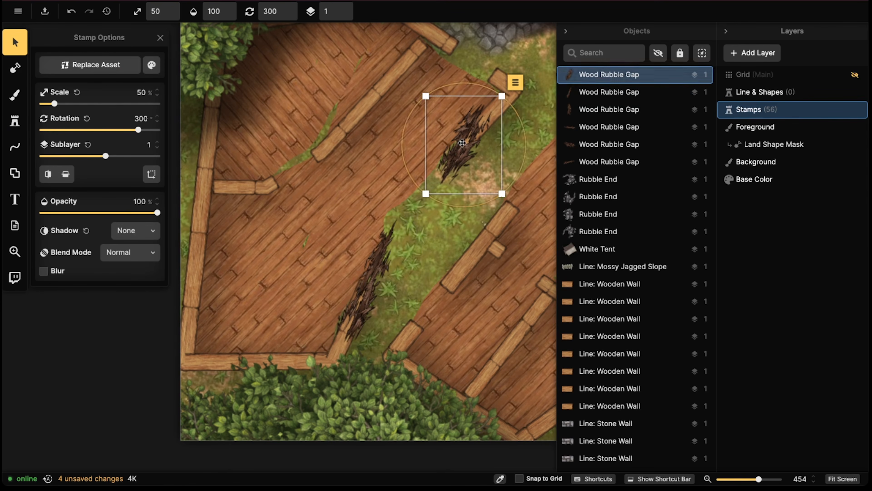
drag(449, 204, 446, 196)
Place a Wood Rubble Gap stamp at 30° on the northeastern wall corner of the neighbouring building to the east
scroll(332, 145, down, 3)
scroll(381, 128, down, 4)
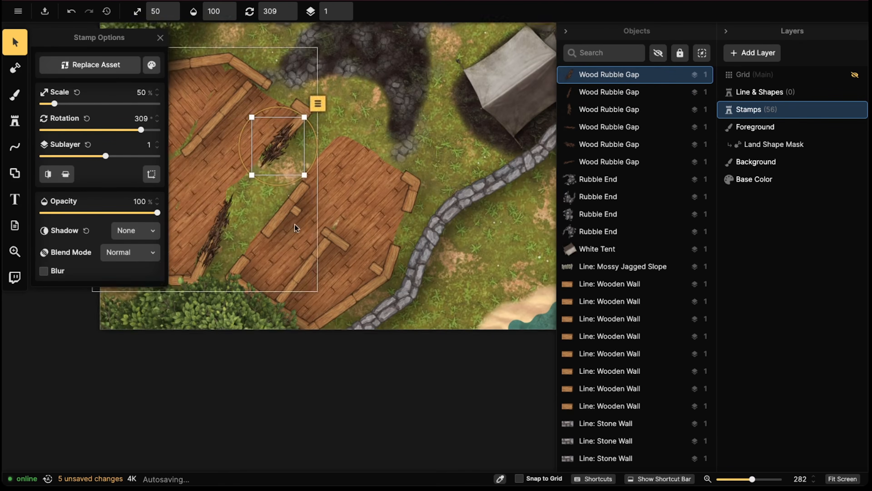
key(s)
scroll(312, 164, up, 5)
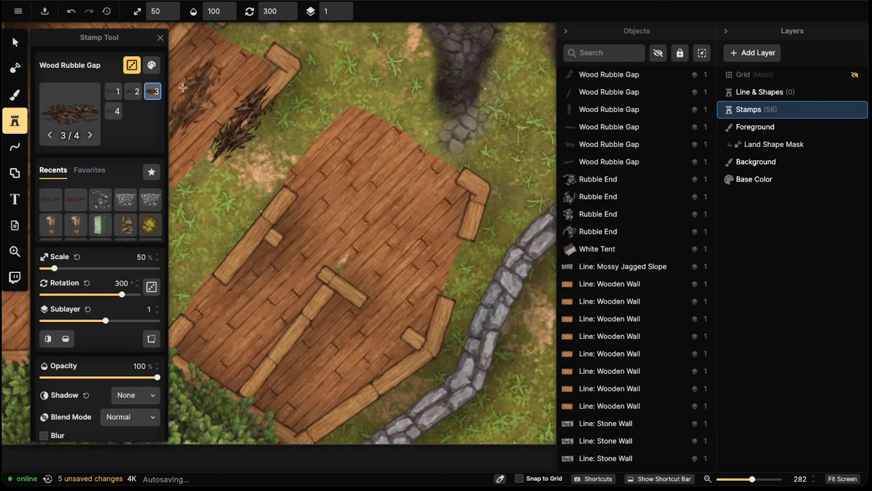
click(353, 193)
middle_drag(334, 298, 352, 190)
scroll(353, 190, up, 2)
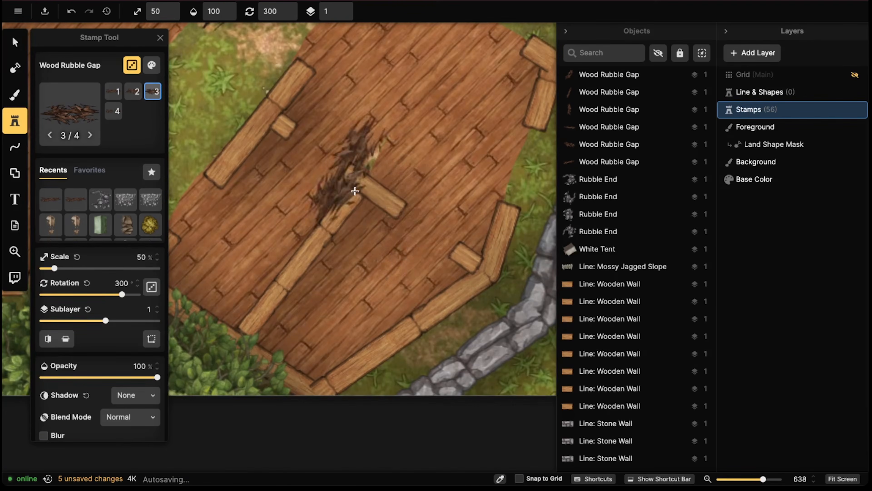
alt+scroll(412, 217, down, 6)
middle_drag(265, 223, 302, 273)
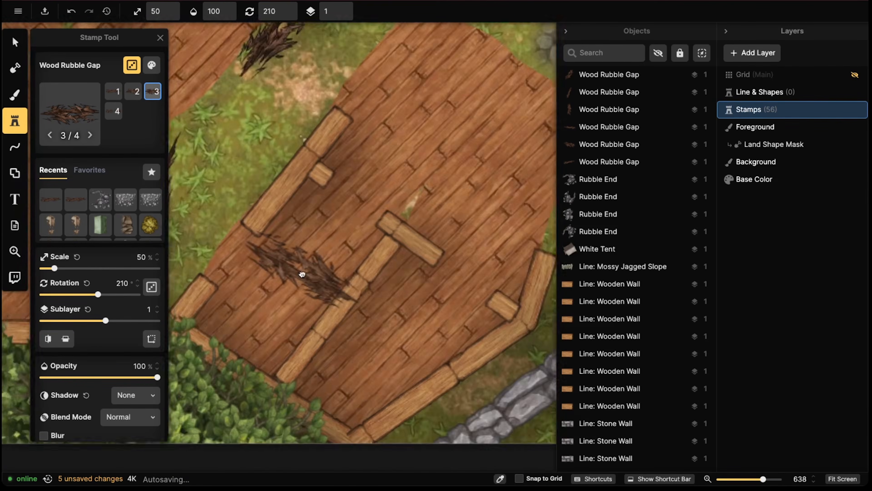
middle_drag(430, 168, 277, 175)
alt+scroll(412, 176, down, 5)
alt+scroll(394, 87, down, 5)
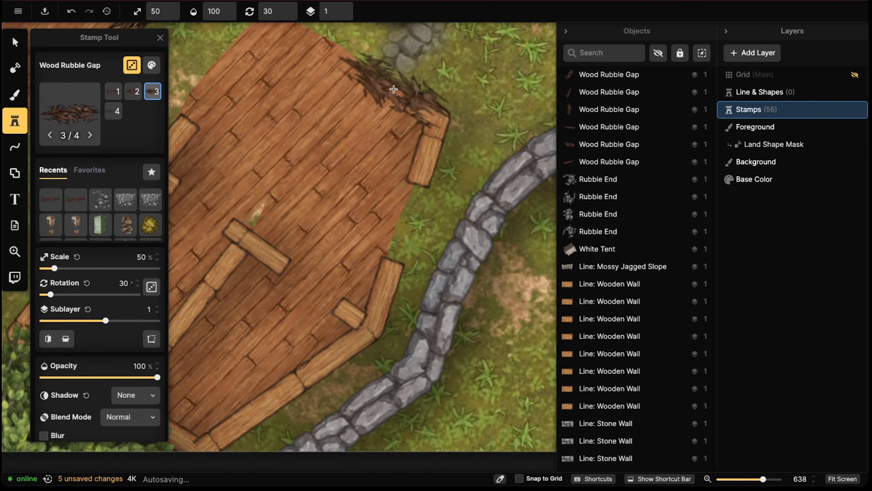
click(394, 89)
Place a Wood Rubble Gap stamp at 315° on the same building's northwestern wall end and fine-tune its fit
middle_drag(223, 103, 345, 115)
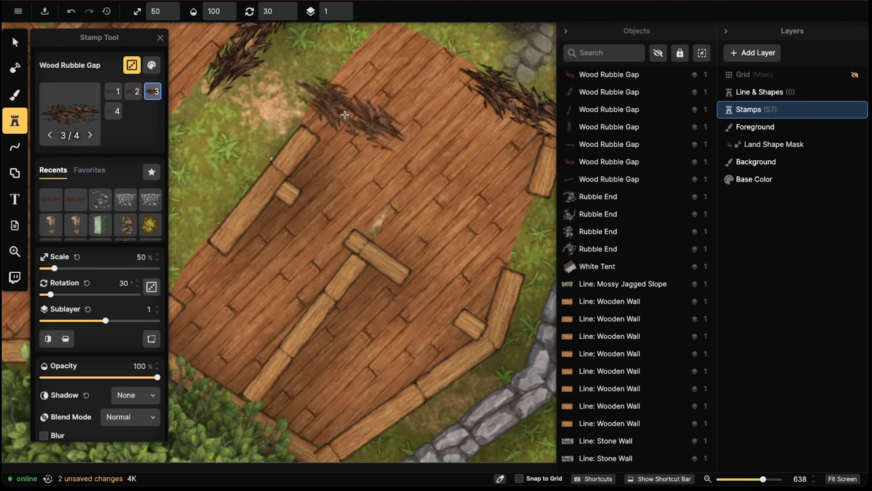
alt+scroll(343, 116, up, 8)
alt+scroll(329, 120, down, 13)
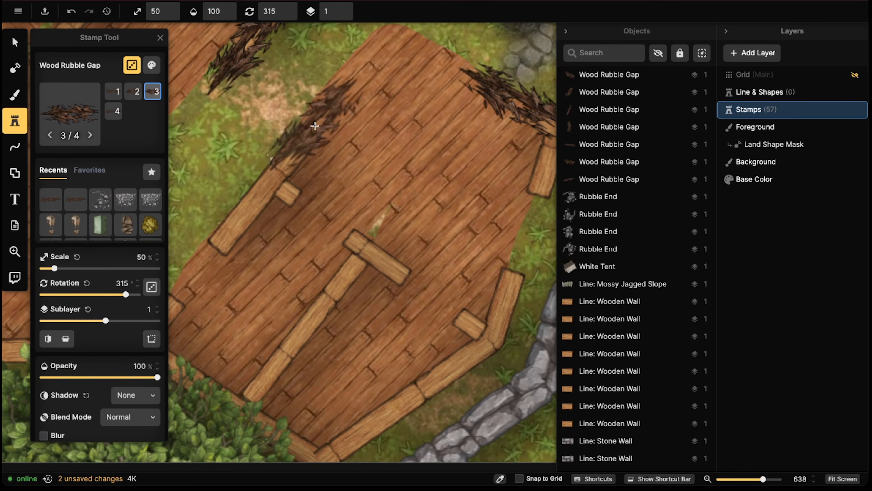
click(315, 126)
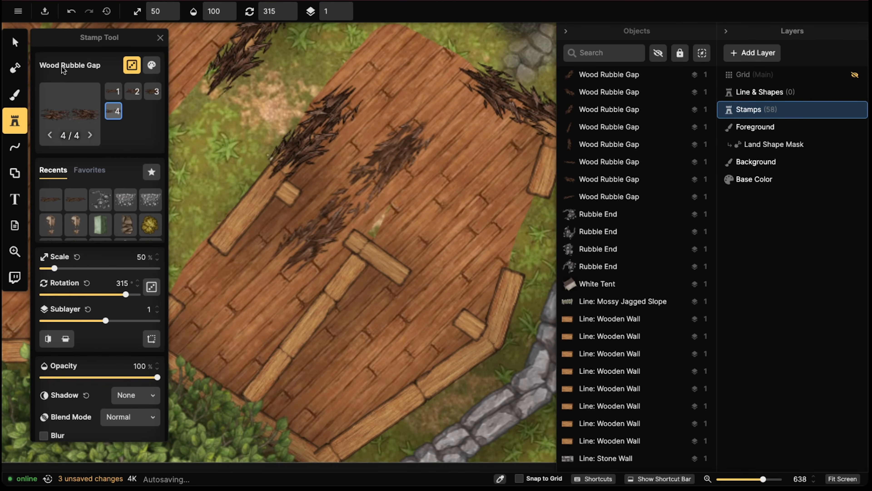
click(27, 43)
drag(302, 224, 302, 117)
key(Escape)
Place Wood Rubble Gap stamps on both wall ends of the northern gap in the large building by the eastern cliff, the second at 345°
scroll(310, 96, down, 6)
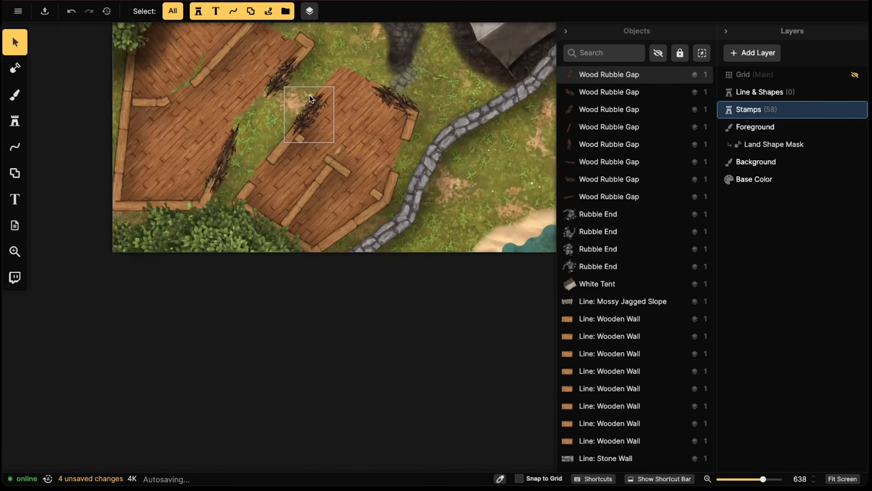
scroll(142, 141, up, 5)
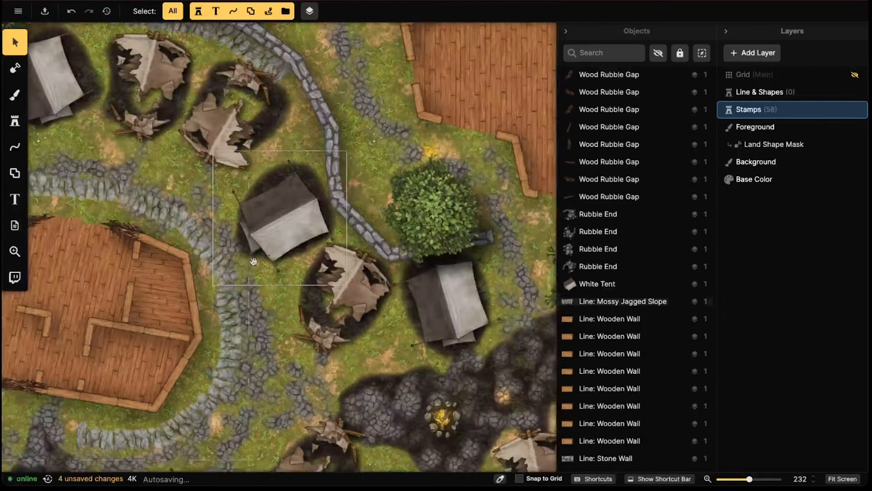
scroll(143, 144, up, 3)
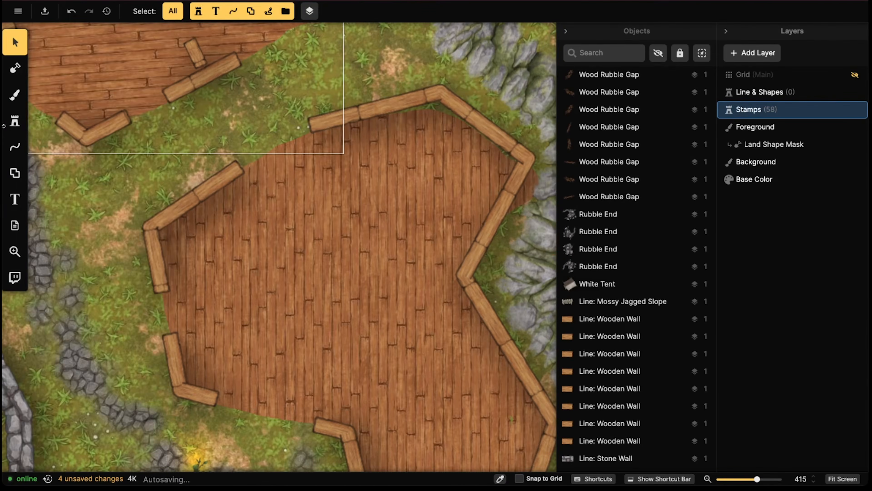
click(14, 121)
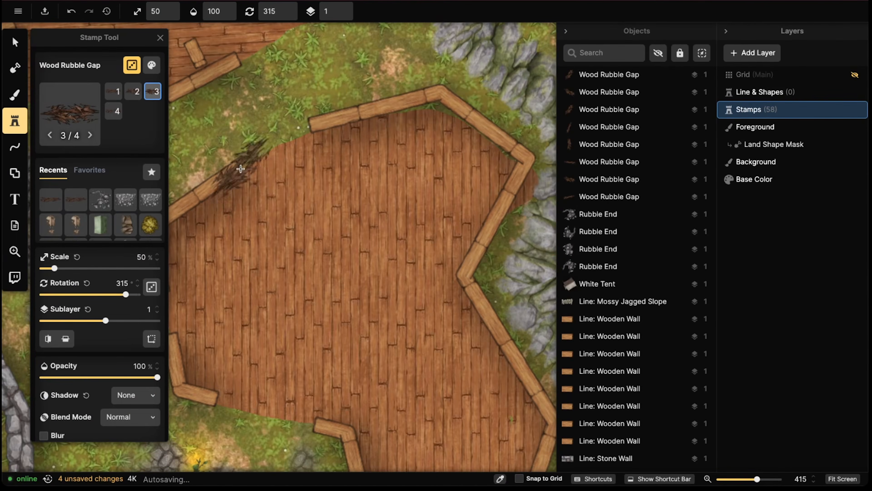
click(234, 175)
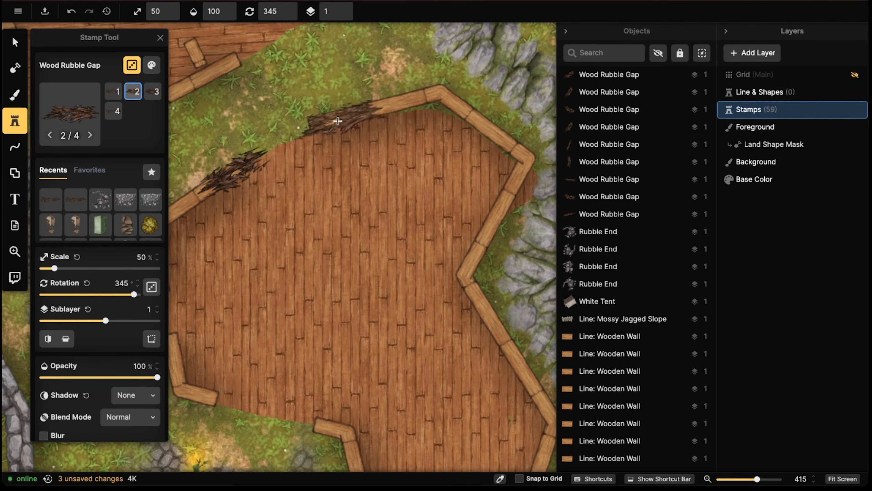
click(338, 120)
Place Wood Rubble Gap stamps on the broken southern wall ends of the large building by the eastern cliff
scroll(339, 232, down, 2)
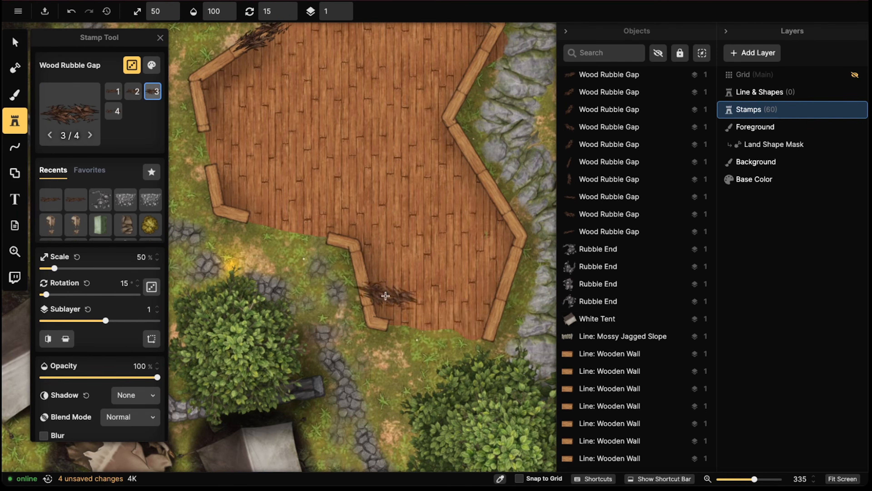
click(496, 317)
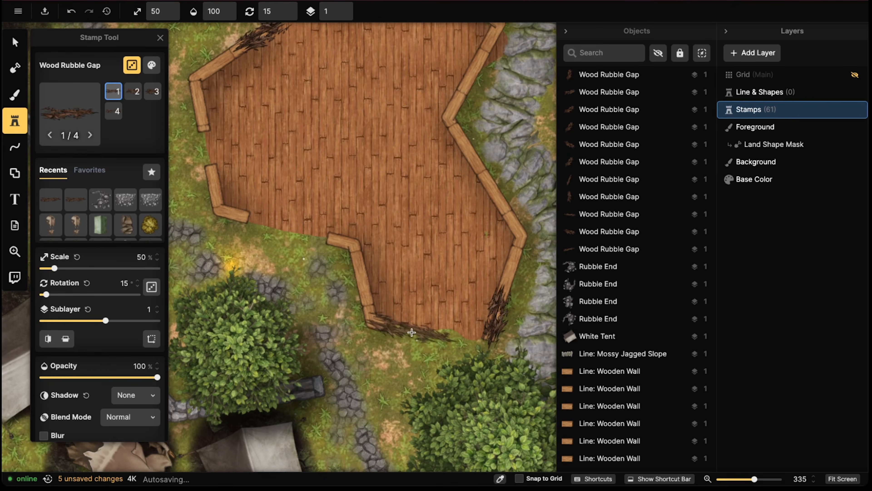
Fill two gaps in the south side of the large wooden house with Wood Rubble Gap stamps at 15° rotation
click(409, 333)
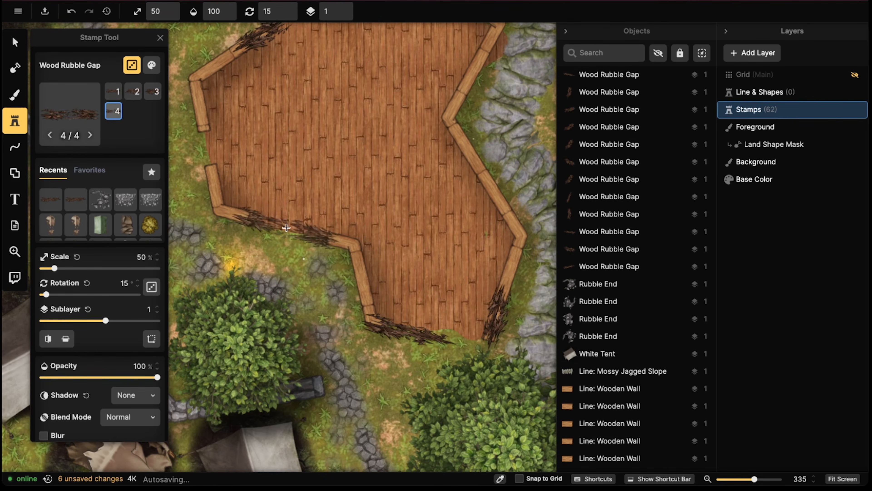
click(286, 227)
scroll(295, 213, down, 2)
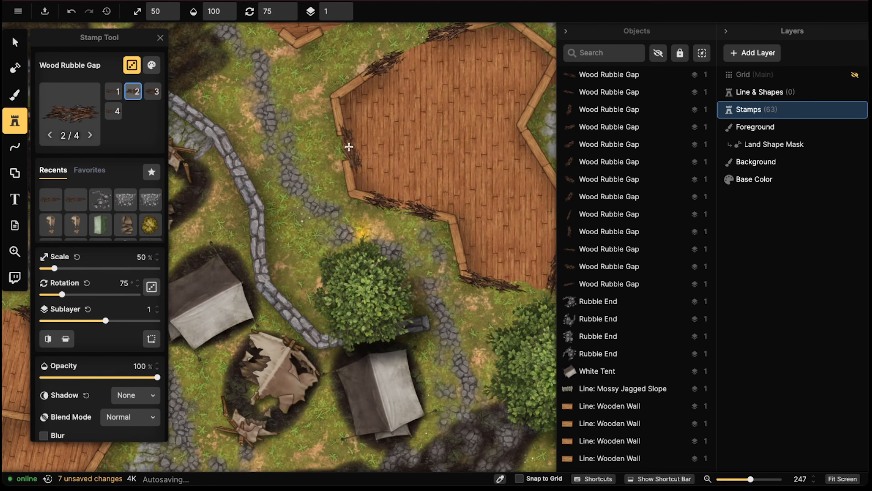
Place a Wood Rubble Gap stamp at 45° rotation over the southwest wall gap of the northern wooden house
scroll(345, 146, down, 2)
scroll(360, 155, up, 3)
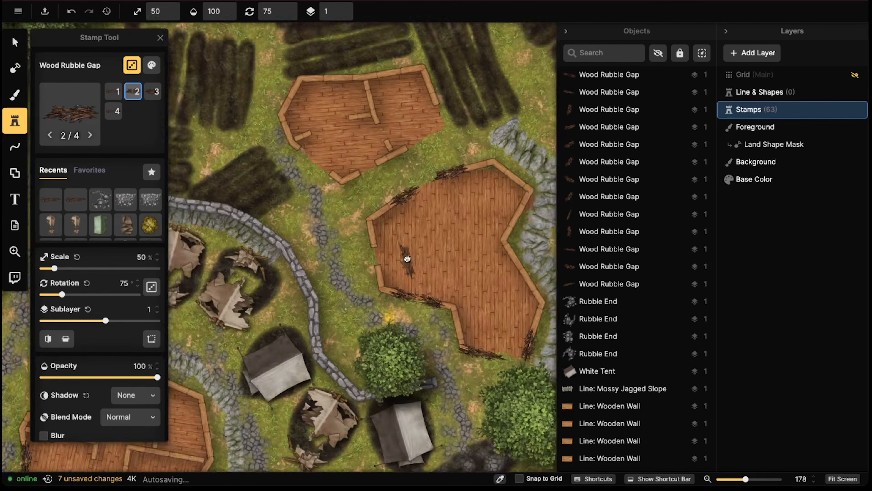
scroll(371, 161, up, 3)
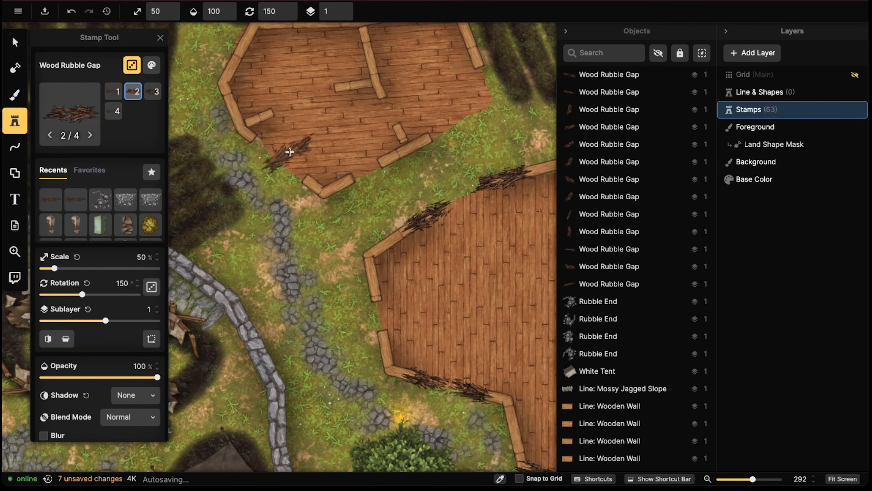
shift+scroll(293, 147, down, 6)
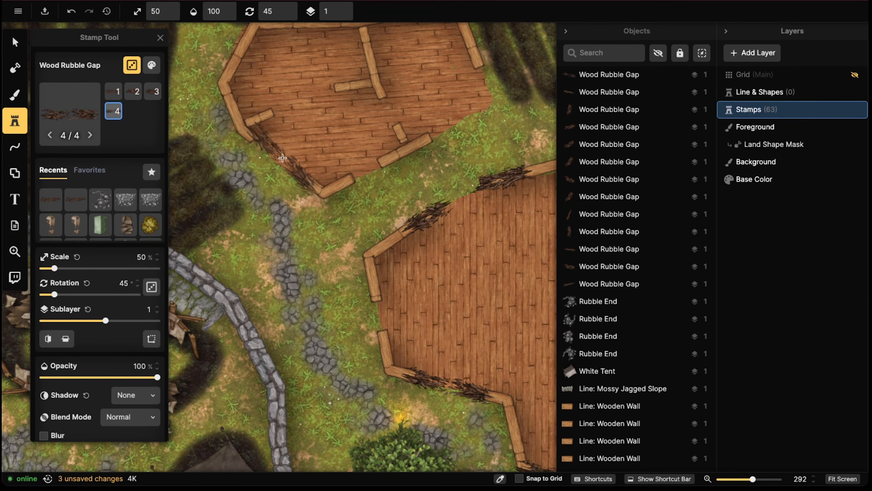
click(283, 157)
Select the rubble stamp on the northern house's southwest wall and rotate it to 37.5°
click(15, 42)
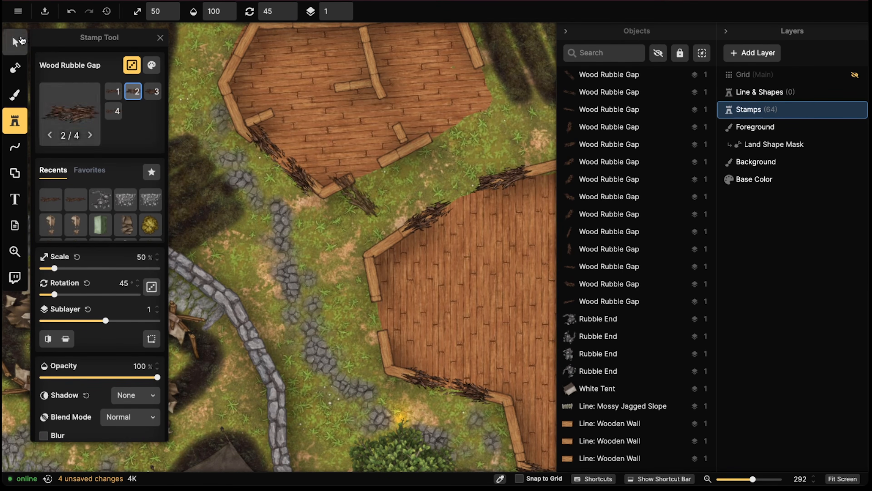
click(245, 146)
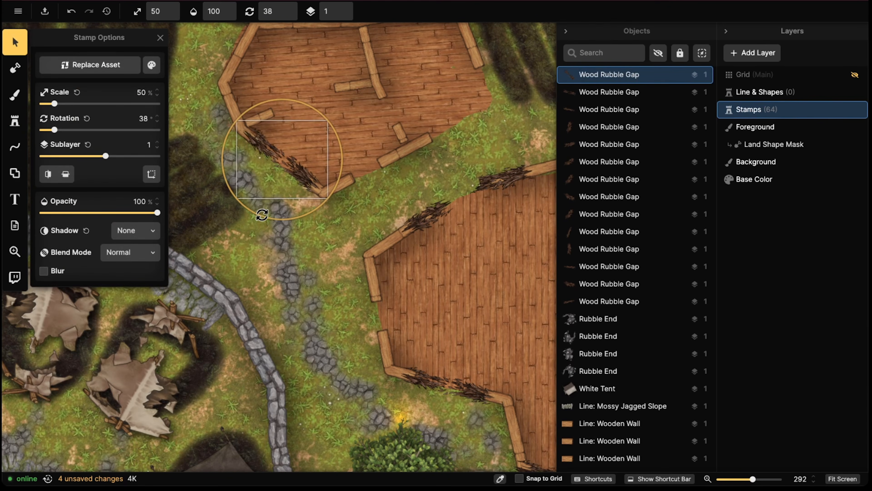
drag(263, 215, 264, 214)
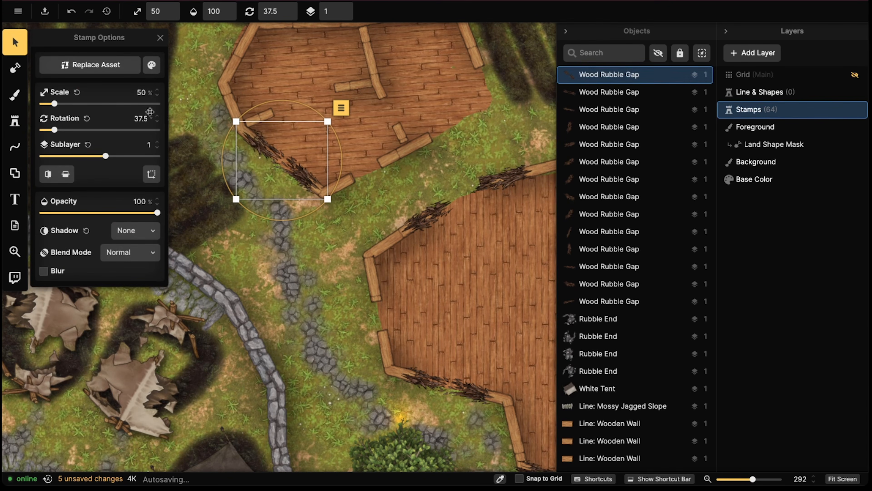
Place a Wood Rubble Gap stamp at 240° rotation over the gap in the northern house's east wall
click(17, 132)
scroll(353, 129, right, 5)
scroll(353, 128, up, 2)
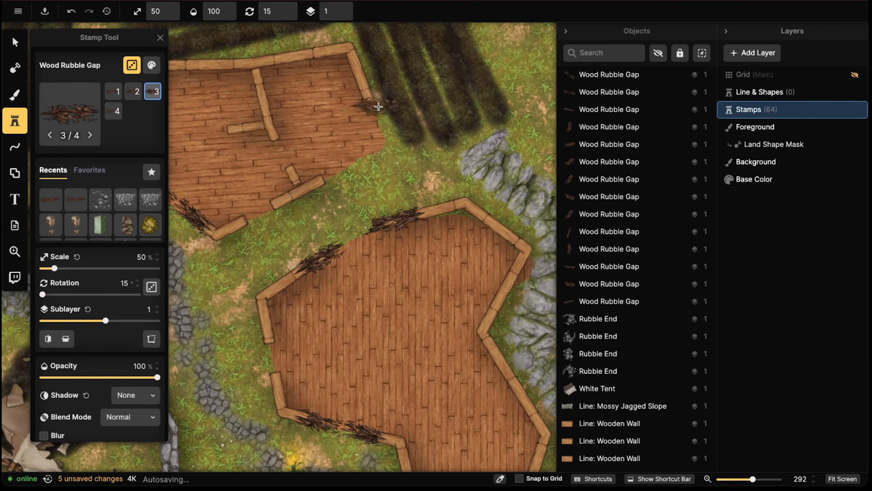
scroll(371, 111, up, 1)
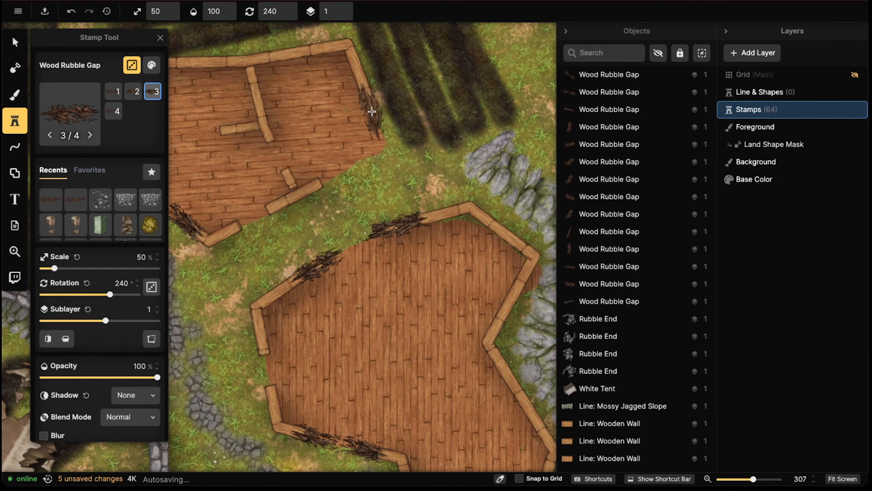
click(371, 111)
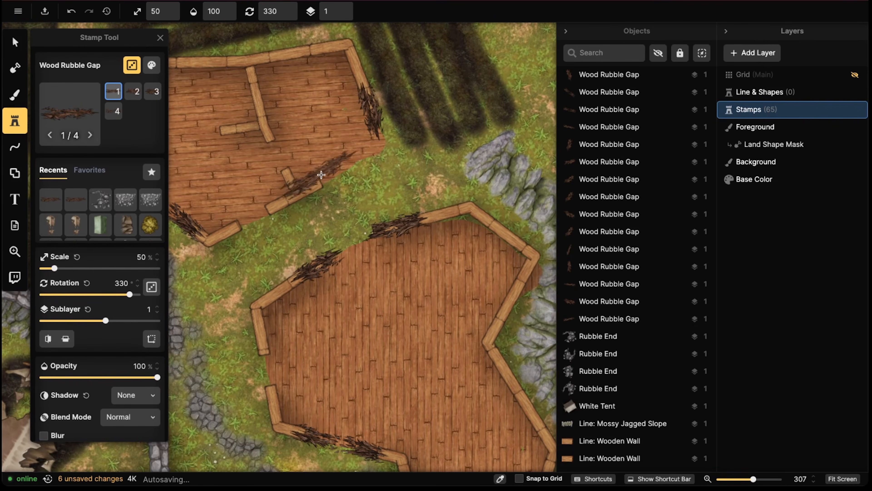
Fill the two gaps along the northern house's southeast wall with Wood Rubble Gap stamps at 330° rotation
click(329, 179)
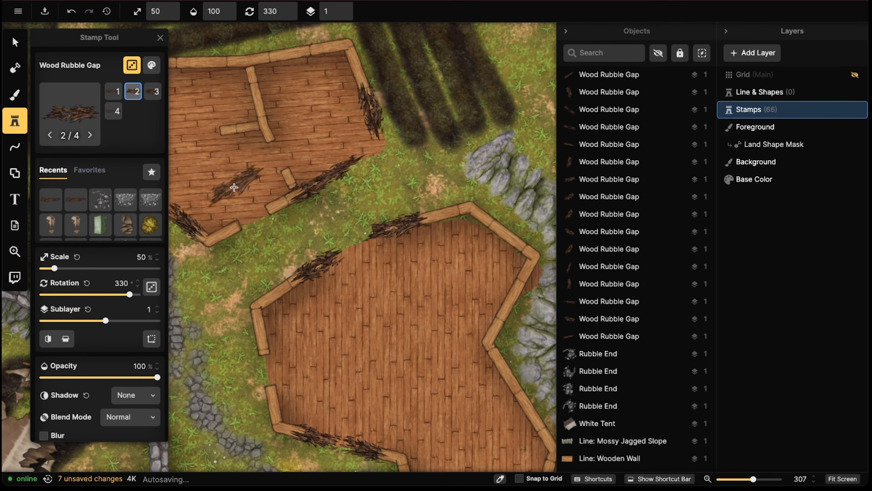
click(251, 220)
scroll(268, 186, down, 3)
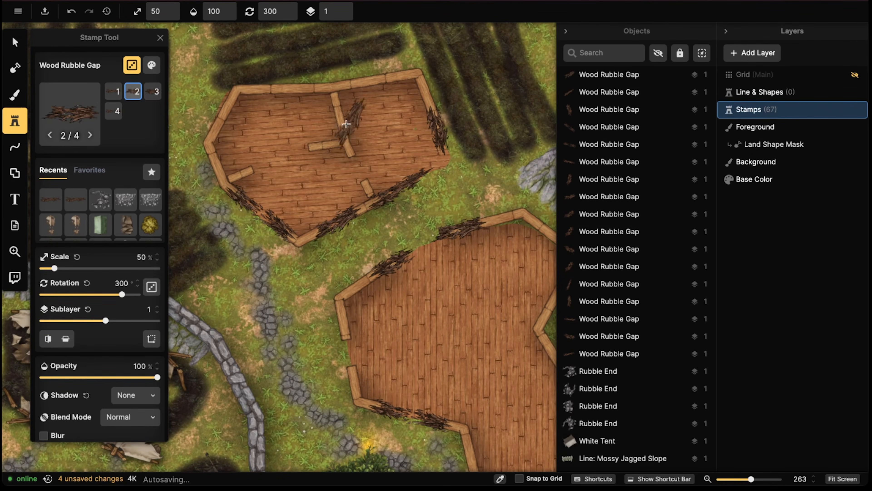
Examine the other ruined buildings across the map for wall gaps that still lack rubble
middle_drag(315, 127, 346, 104)
scroll(378, 148, down, 3)
middle_drag(508, 220, 302, 140)
middle_drag(501, 132, 395, 138)
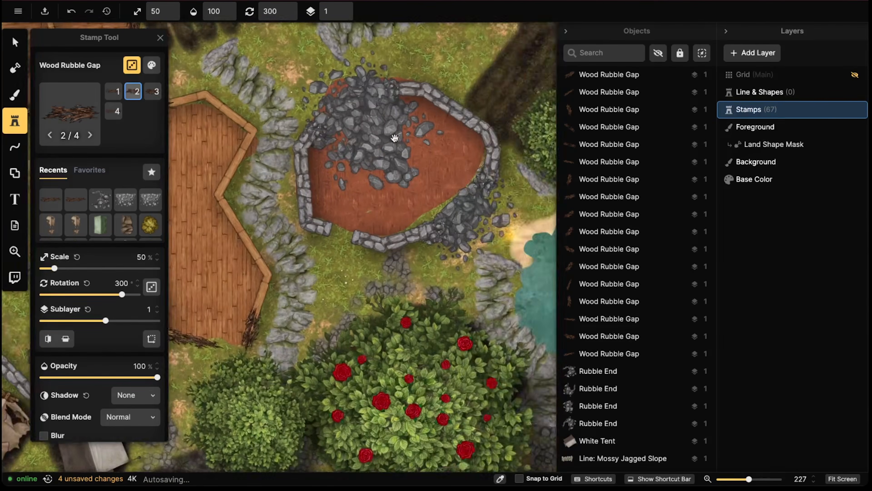
middle_drag(282, 187, 423, 129)
middle_drag(276, 149, 360, 142)
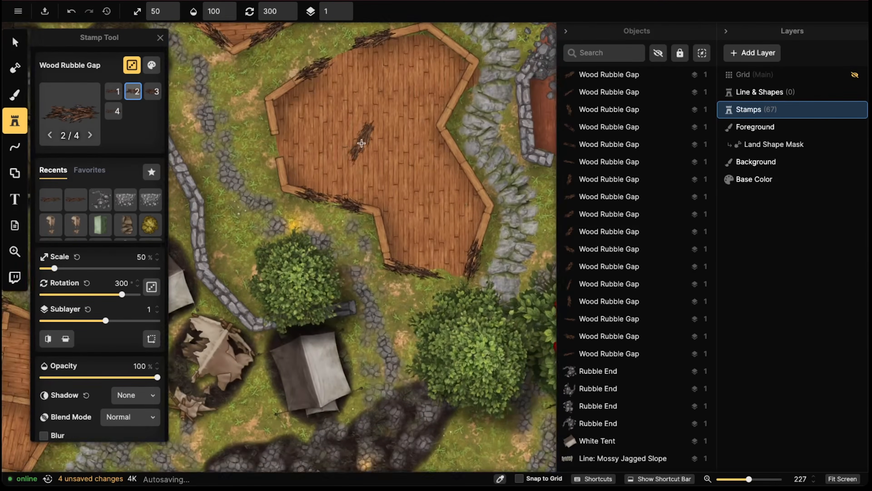
middle_drag(320, 230, 366, 171)
middle_drag(220, 229, 364, 171)
middle_drag(250, 182, 344, 149)
scroll(293, 158, down, 3)
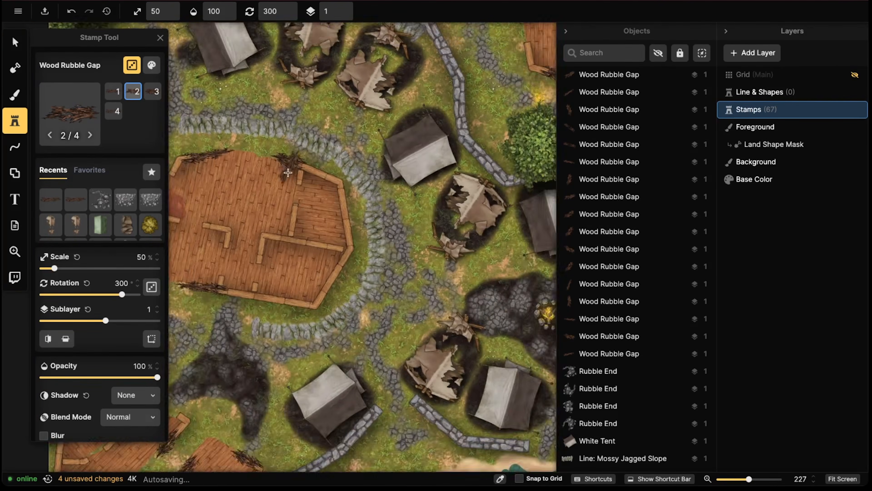
Place a Wood Rubble Gap stamp at 180° rotation over the north wall gap of the southwestern wooden house
middle_drag(250, 209, 320, 197)
scroll(285, 191, up, 3)
middle_drag(198, 323, 374, 151)
middle_drag(363, 214, 358, 160)
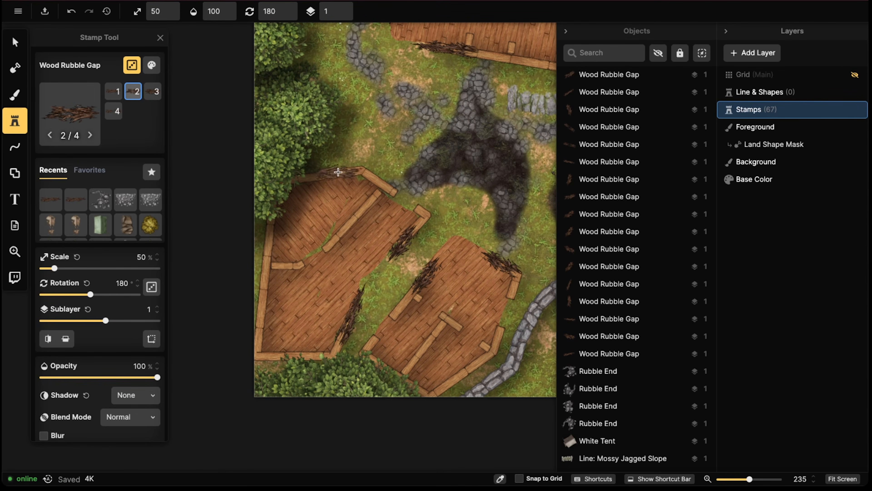
click(338, 172)
Rotate the rubble stamp on the southwestern house's north wall to 174.5° and deselect it
click(25, 52)
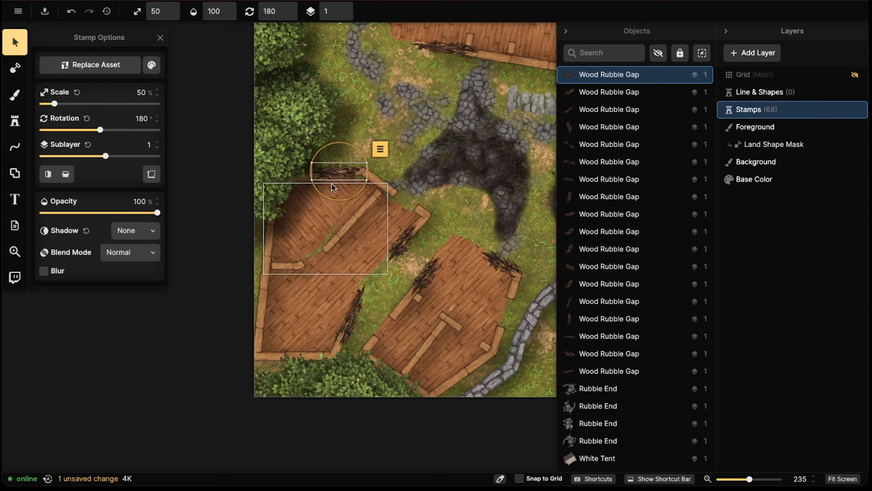
alt+scroll(338, 162, down, 2)
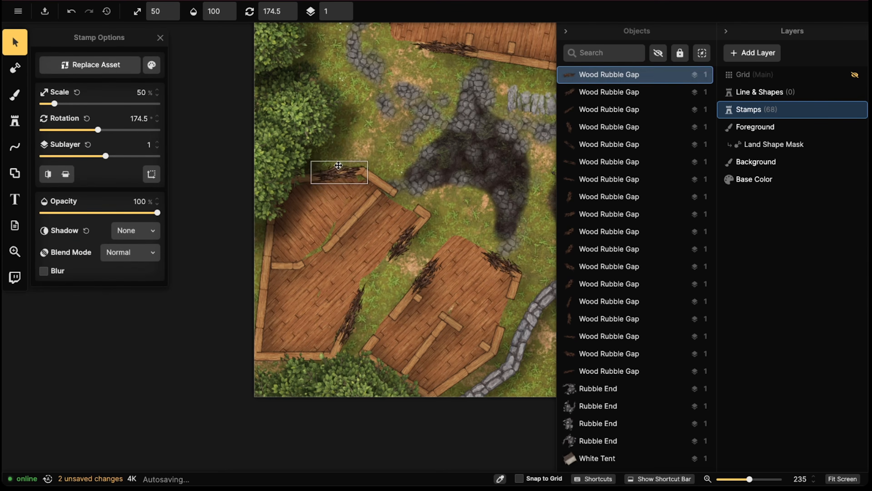
key(Escape)
Choose the Wood Rubble Pile stamp from the stamp catalog's rubble assets
scroll(341, 161, down, 5)
drag(456, 113, 388, 244)
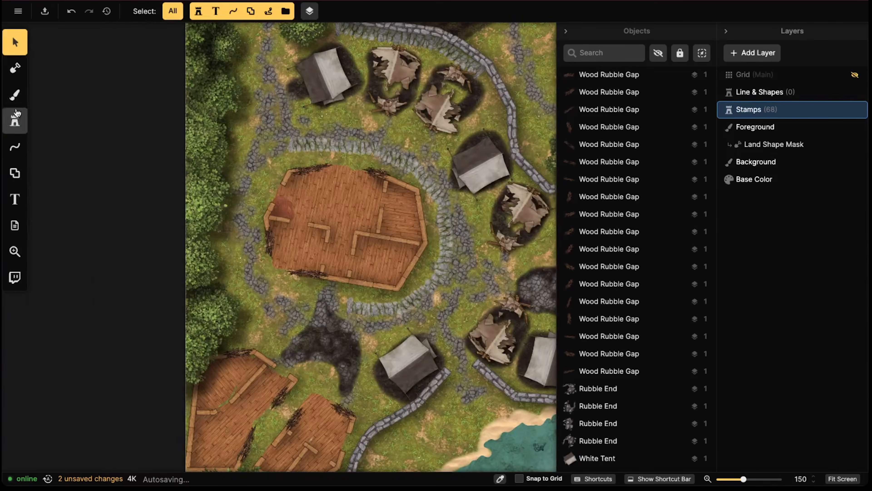
click(15, 119)
click(79, 114)
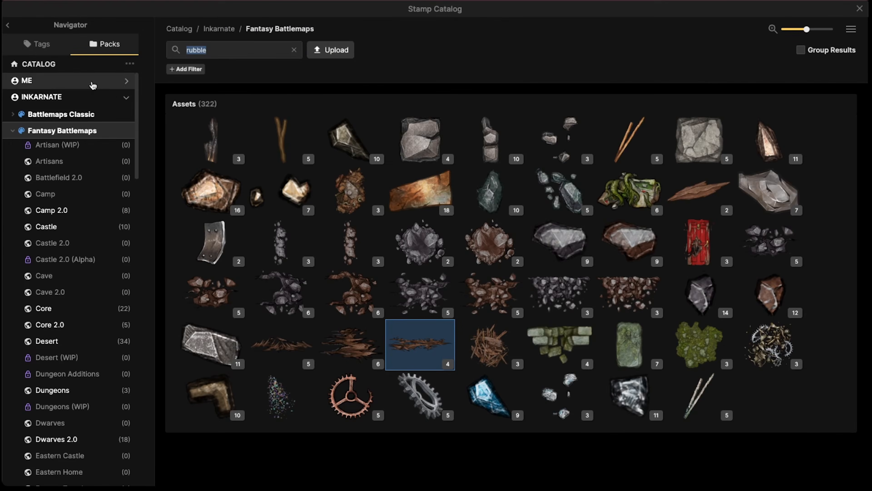
click(497, 352)
Set the Wood Rubble Pile stamp to 20% scale and 120° rotation over the central house's north wall gap
scroll(324, 175, up, 8)
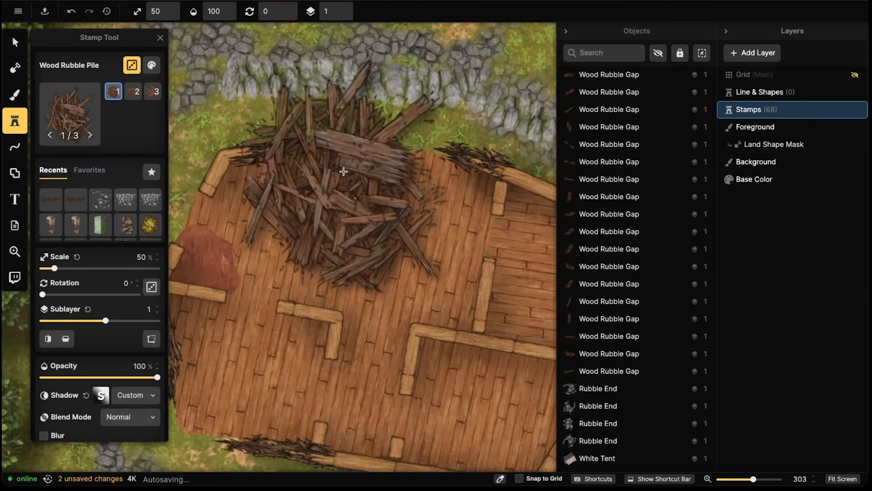
shift+scroll(335, 172, down, 4)
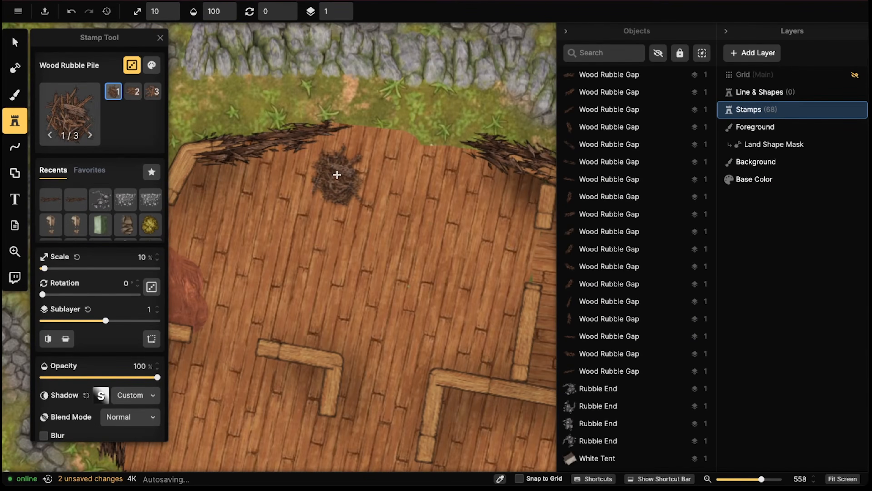
scroll(333, 193, up, 1)
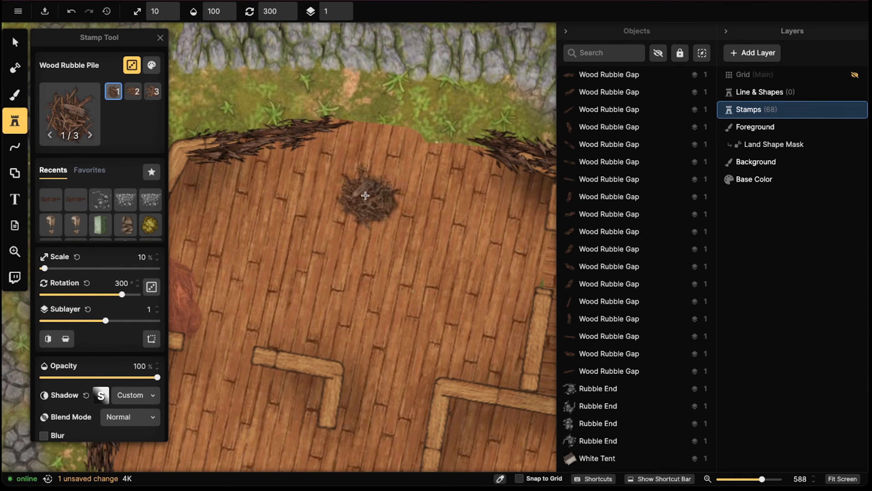
ctrl+scroll(365, 195, down, 7)
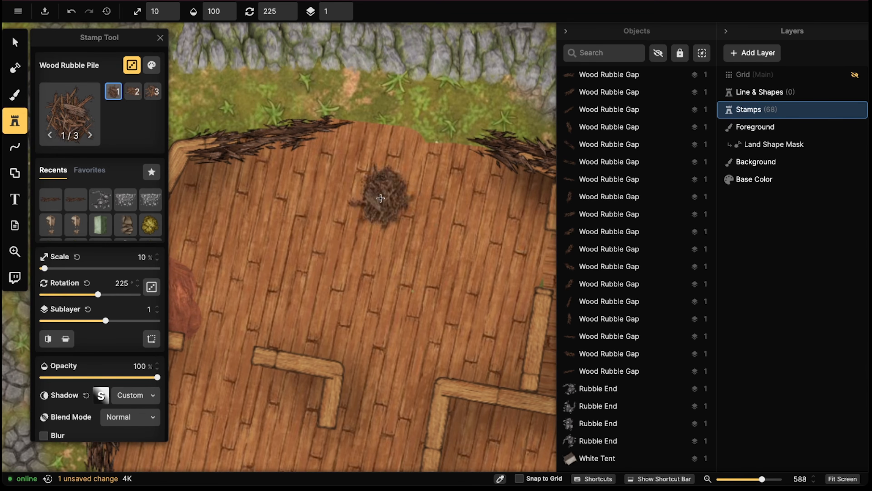
click(382, 197)
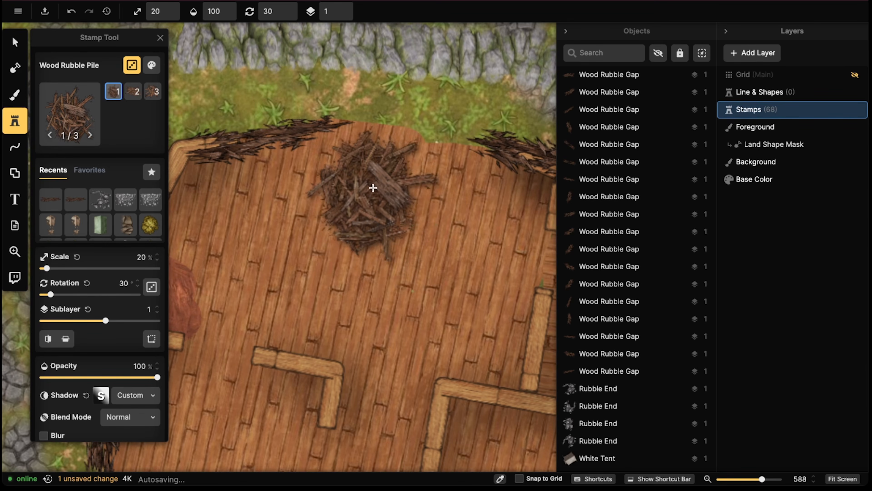
ctrl+scroll(372, 187, up, 10)
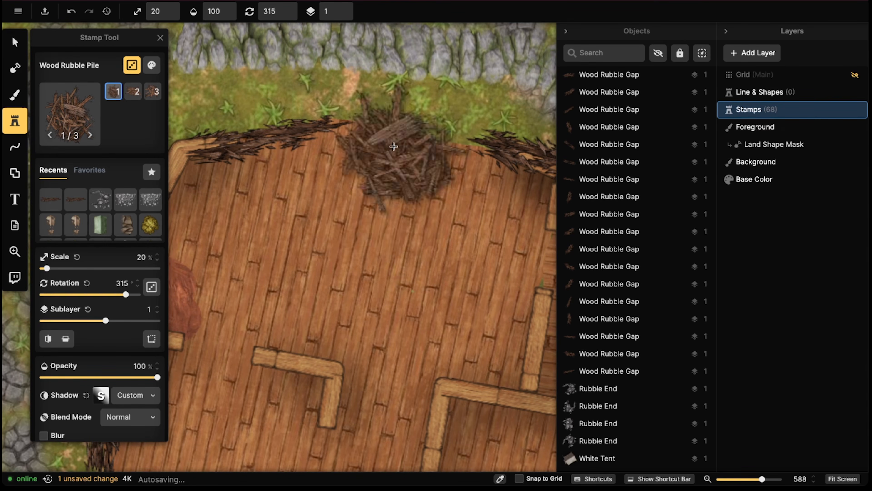
ctrl+scroll(394, 146, down, 4)
scroll(378, 161, down, 10)
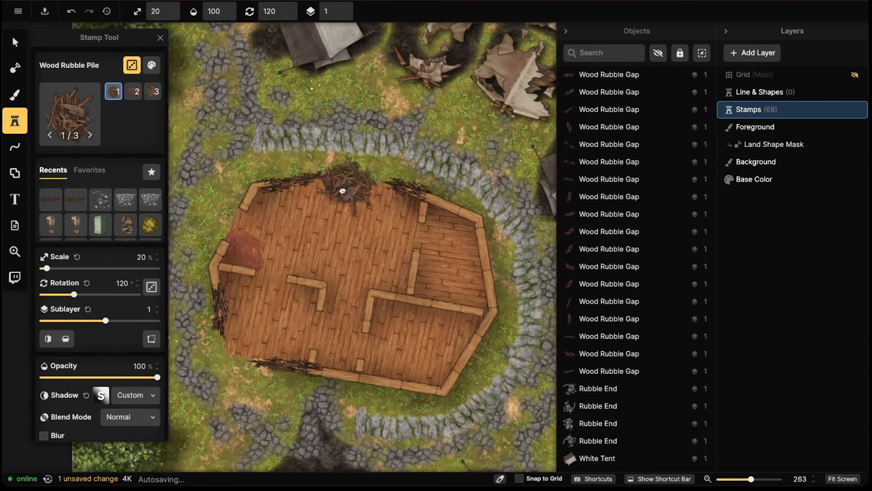
Set the Wood Rubble Pile stamp's scale to 30%, its sublayer to 0 and its shadow to None
shift+scroll(332, 201, up, 2)
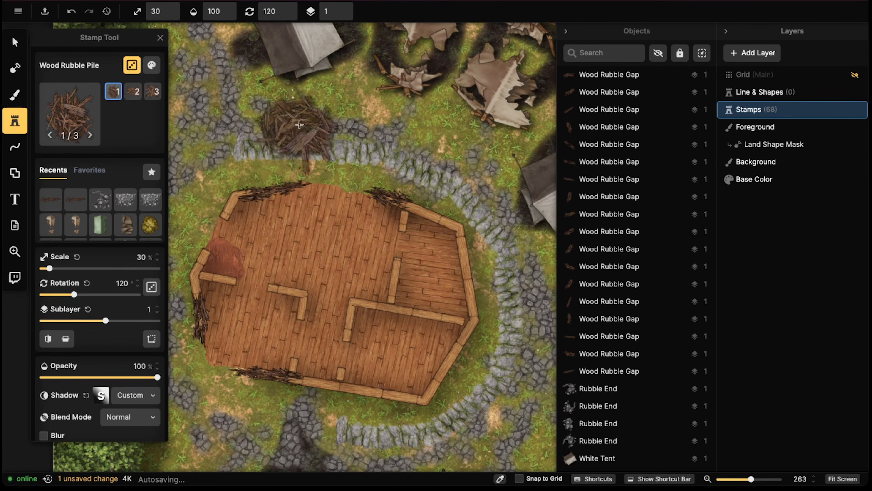
click(342, 16)
click(359, 198)
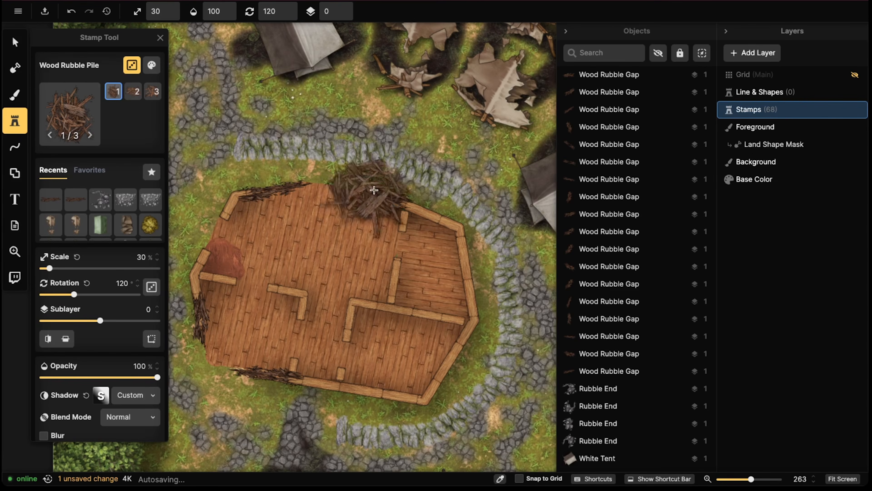
click(124, 395)
click(130, 285)
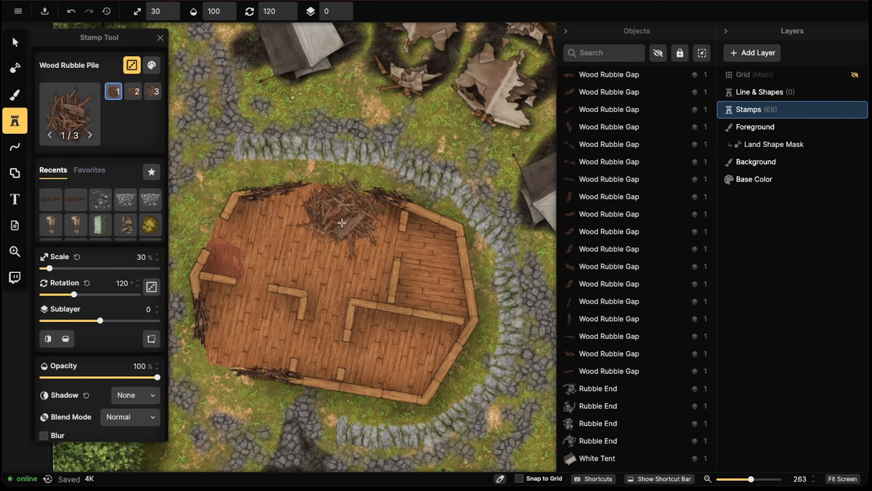
Place the Wood Rubble Pile in the central house's north wall gap, then select it and adjust its position
click(325, 189)
click(15, 42)
click(301, 173)
scroll(302, 174, up, 5)
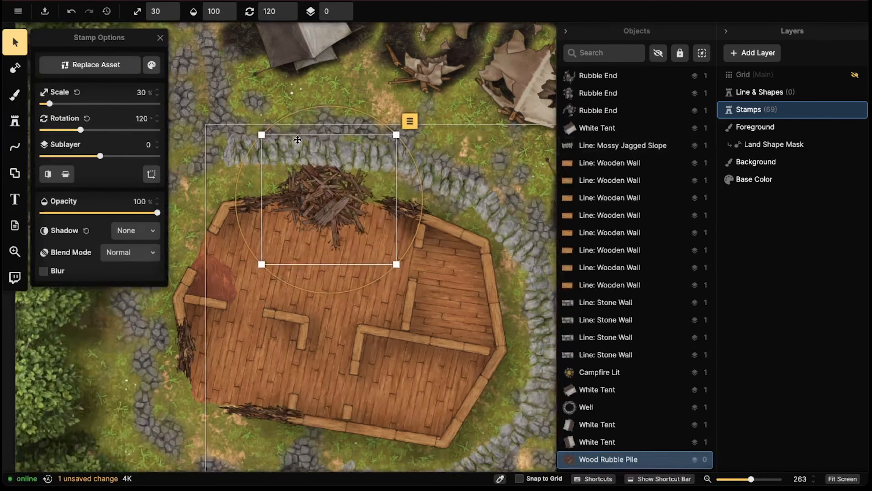
scroll(305, 190, up, 2)
drag(281, 192, 224, 211)
drag(306, 211, 338, 231)
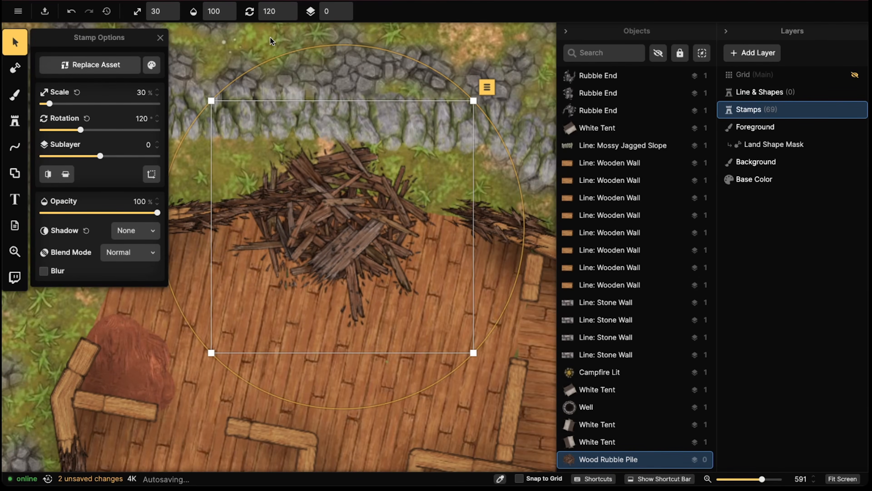
Lower the selected Wood Rubble Pile's brightness to 91% in its color tweaks
click(151, 65)
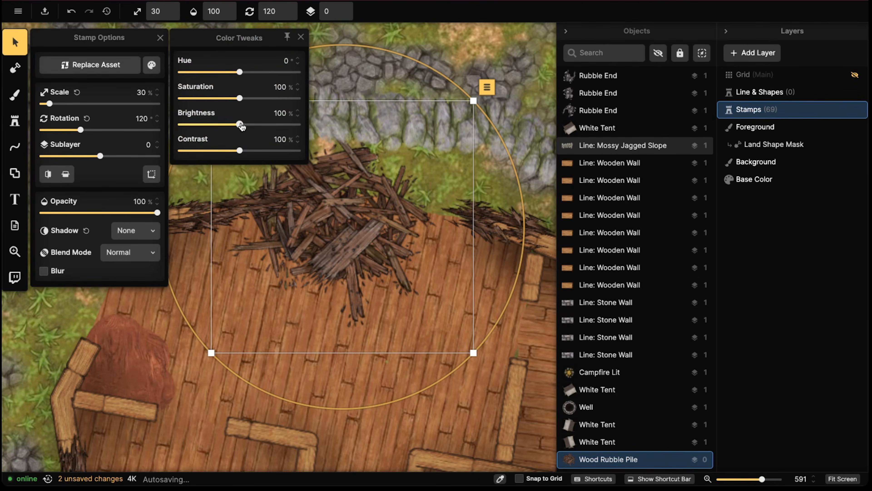
scroll(351, 231, down, 5)
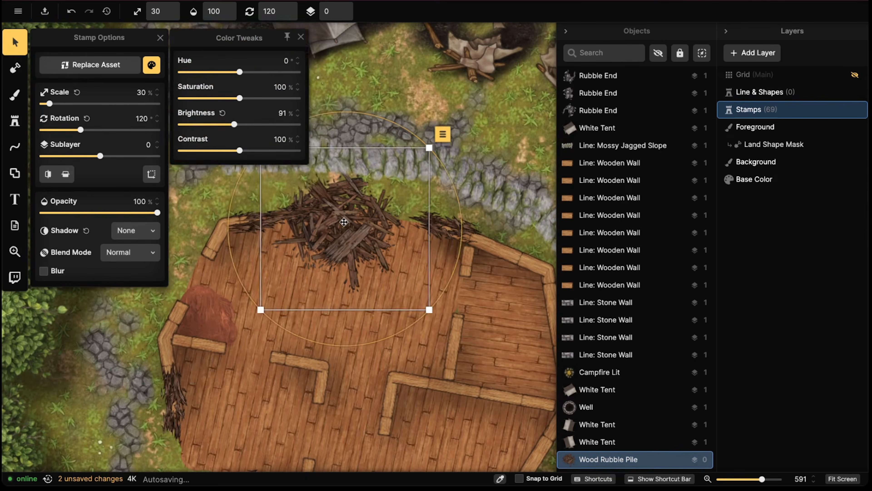
Move the selected Wood Rubble Pile out of the north wall gap onto the ground northwest of the central house
mouse_move(344, 221)
mouse_down()
mouse_move(358, 208)
mouse_move(312, 223)
mouse_move(316, 273)
mouse_move(192, 197)
mouse_up()
click(344, 8)
scroll(316, 273, down, 3)
Place the second Wood Rubble Pile variant at 15° rotation over the gap in the central house's north wall
click(14, 121)
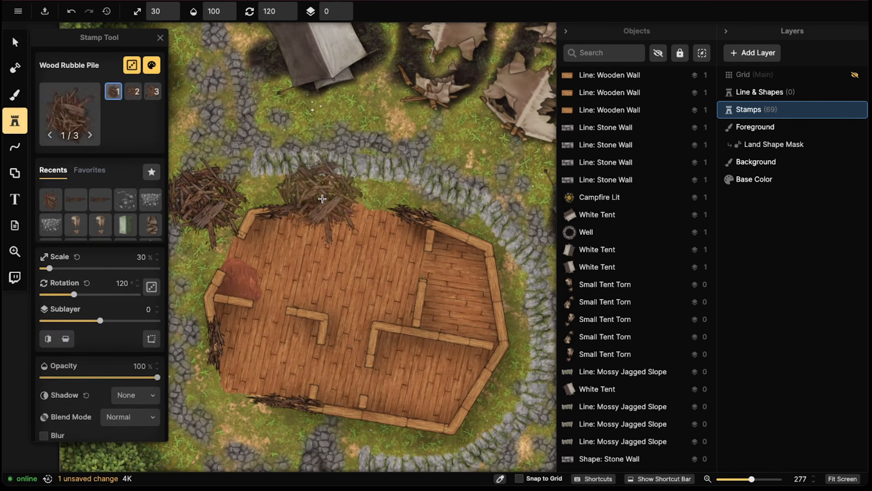
alt+scroll(353, 165, up, 4)
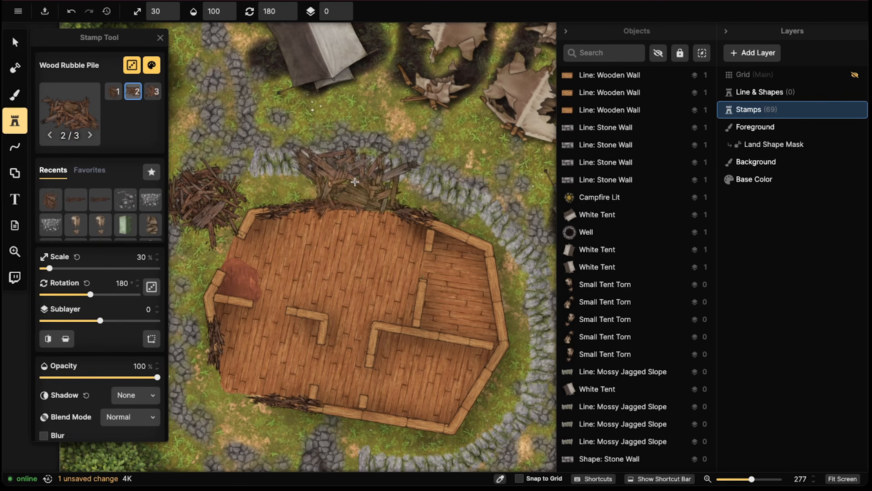
alt+scroll(361, 224, down, 11)
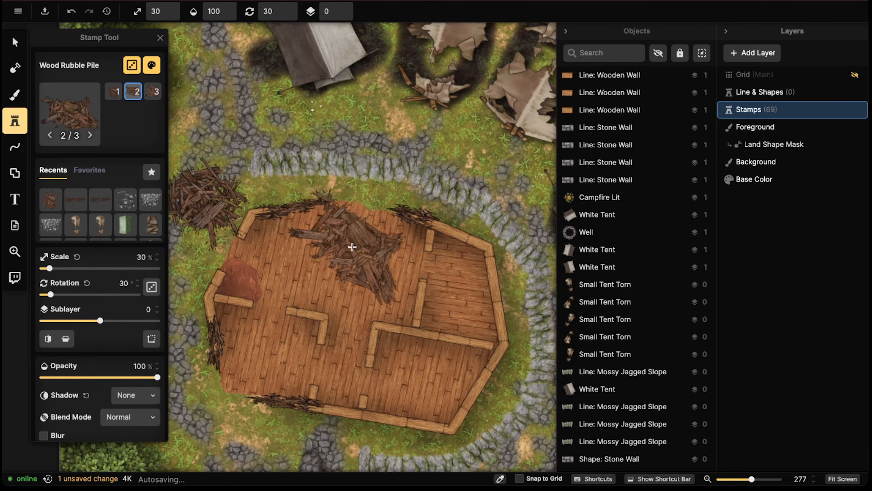
click(363, 234)
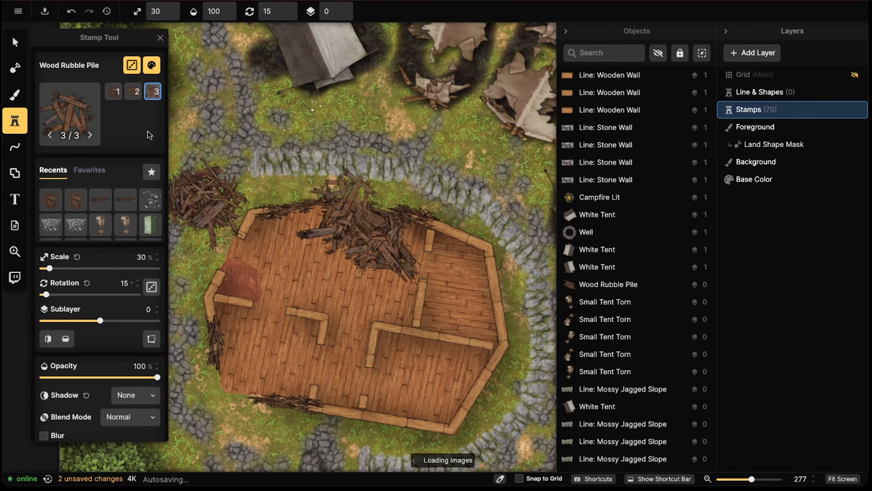
Rotate the newly placed north wall rubble pile to 13° and nudge it slightly to fit the gap
click(19, 36)
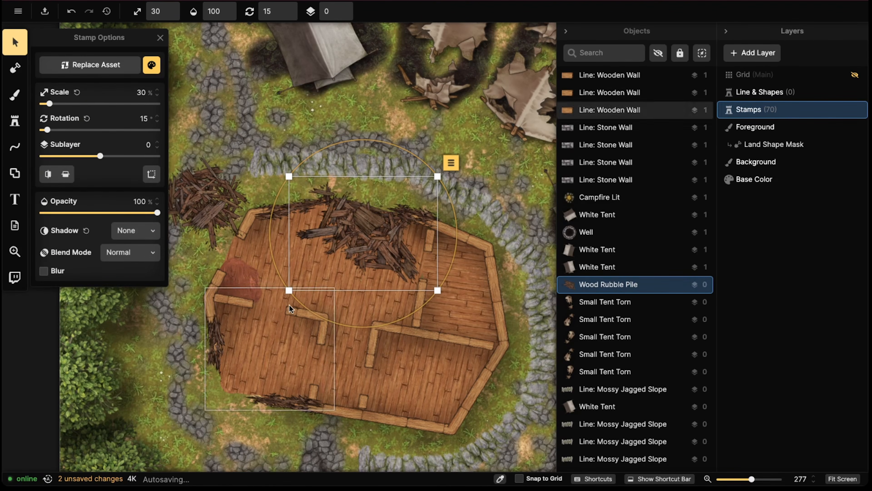
drag(310, 304, 313, 307)
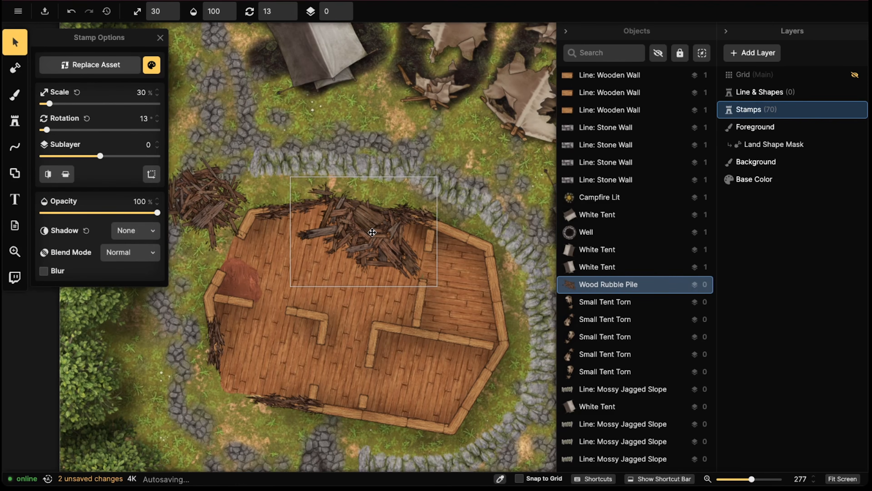
scroll(372, 232, up, 2)
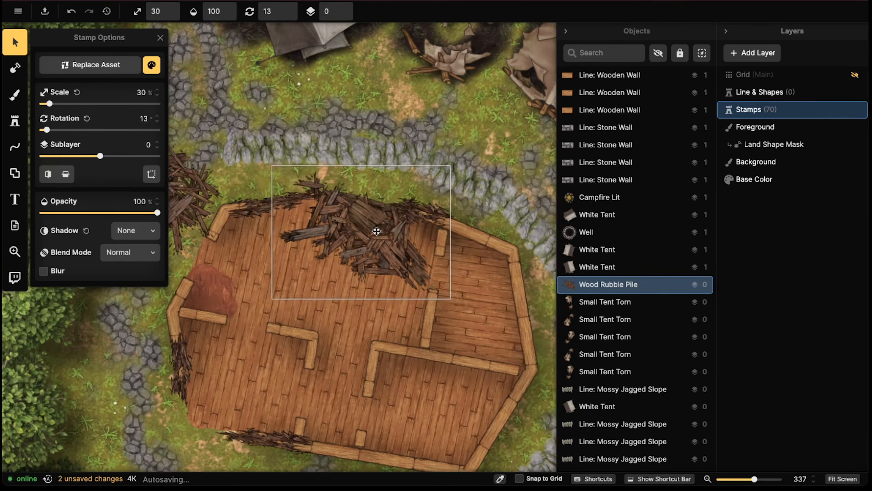
drag(376, 231, 379, 230)
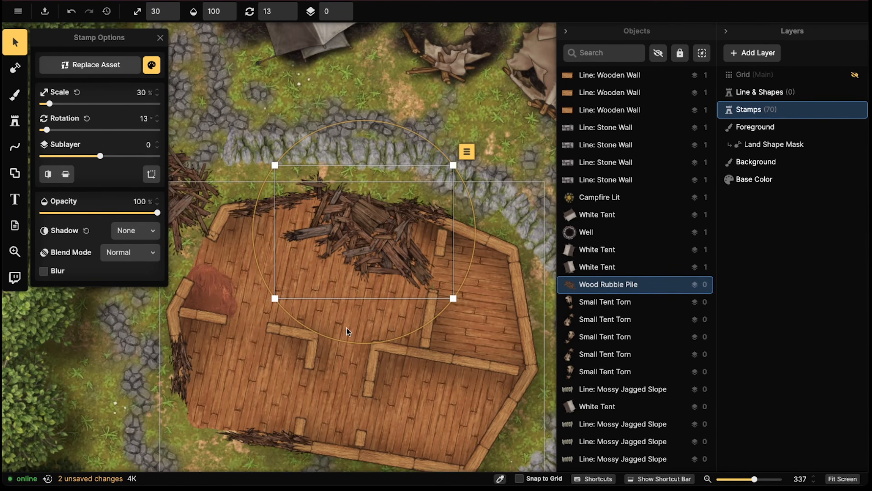
drag(342, 342, 341, 335)
Place Wood Rubble Piles on the western part of the central house's north wall and over its southwest corner gap
click(7, 130)
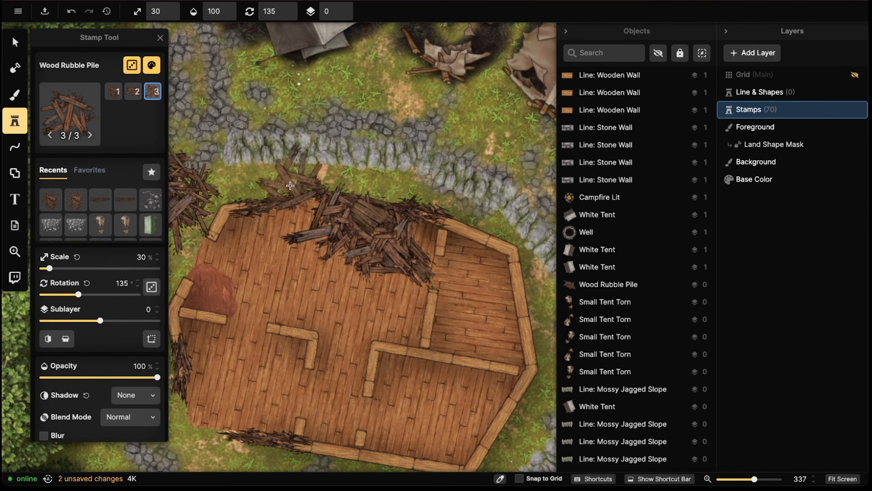
click(287, 186)
scroll(274, 100, down, 2)
middle_drag(294, 225, 425, 50)
key(Left)
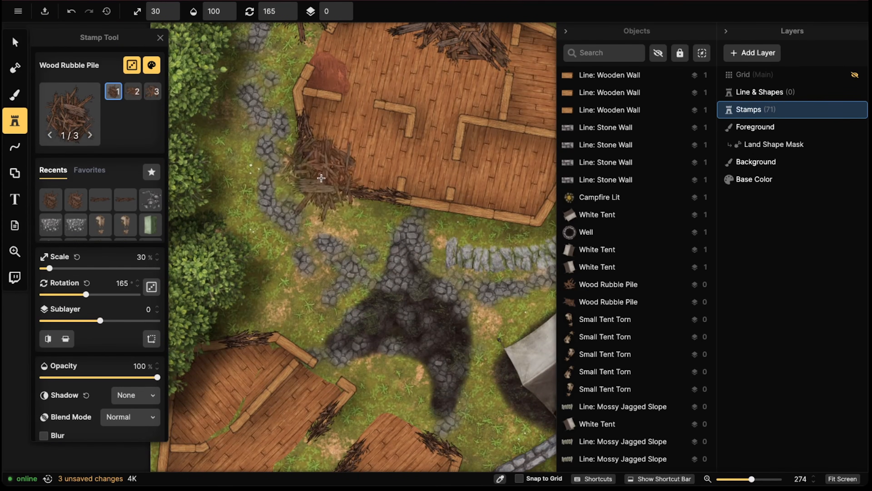
shift+scroll(323, 171, up, 1)
click(323, 170)
Place a Wood Rubble Pile over the southeast corner gap of the northern wooden house
scroll(447, 64, down, 2)
middle_drag(448, 61, 364, 219)
middle_drag(510, 67, 268, 337)
scroll(333, 285, up, 5)
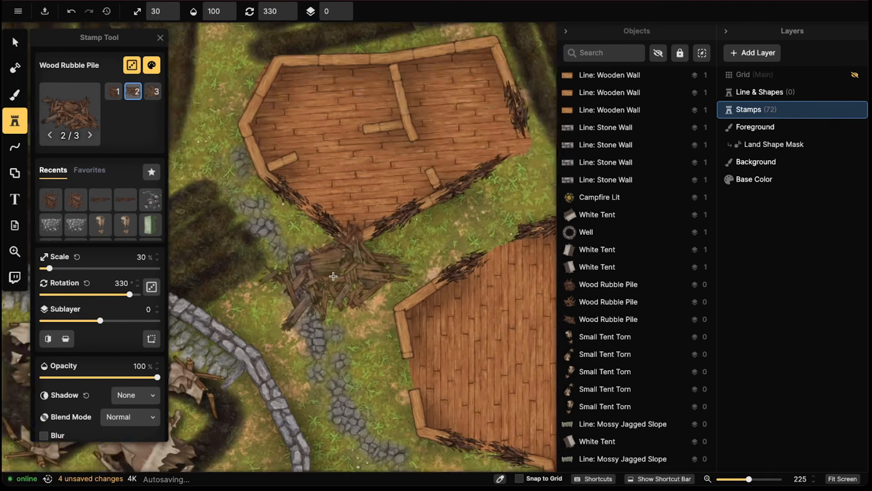
shift+scroll(475, 192, down, 11)
middle_drag(485, 190, 375, 257)
shift+scroll(383, 250, up, 11)
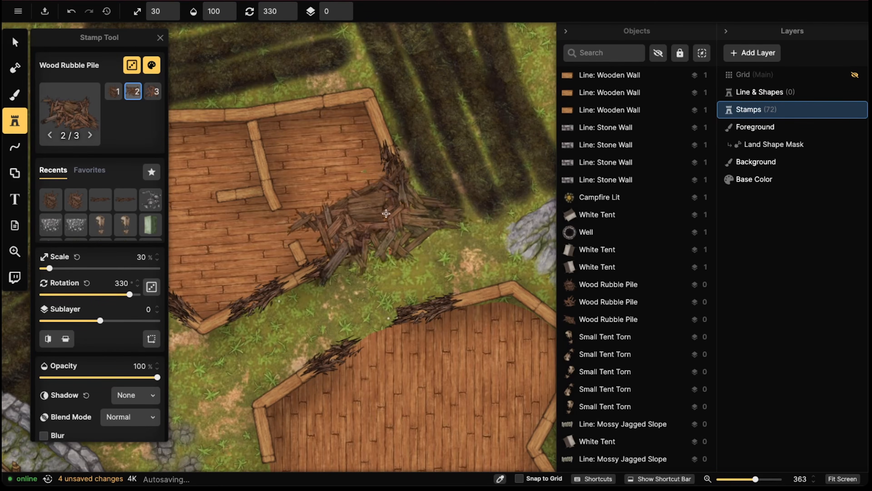
click(393, 246)
Place a Wood Rubble Pile on the northern house's broken southwest wall, with its rotation set to 15°
middle_drag(225, 218, 362, 177)
key(2)
key(3)
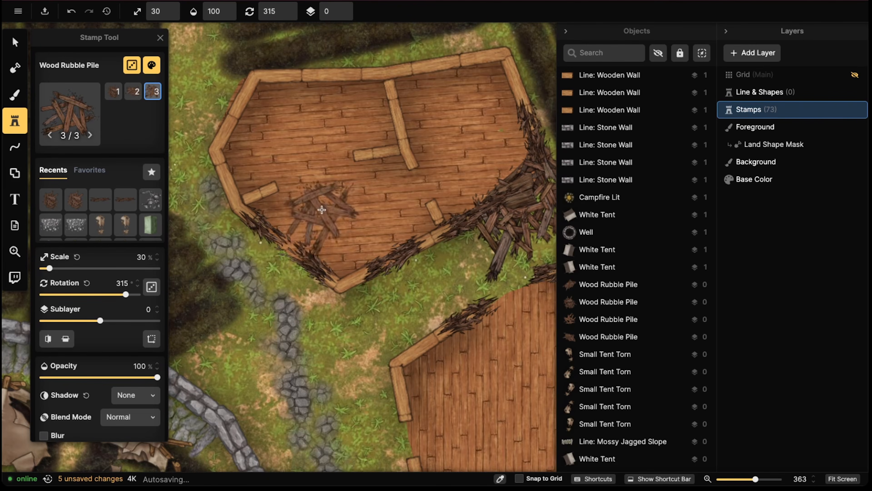
click(274, 258)
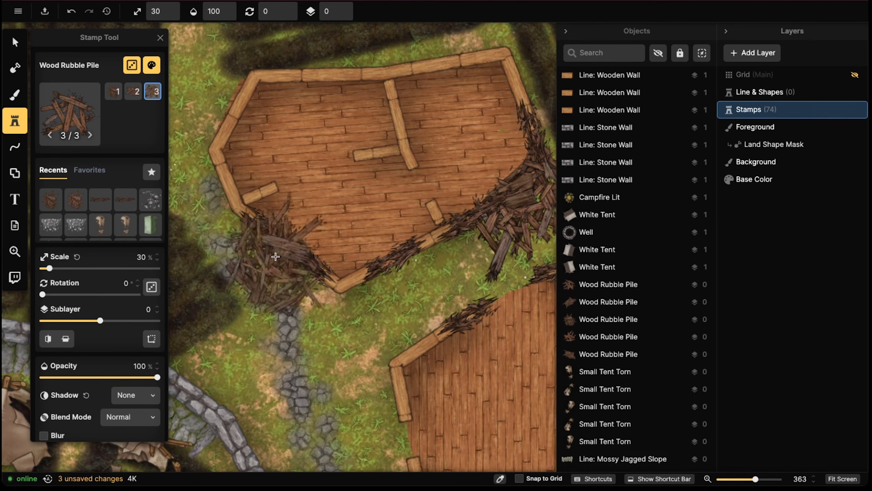
click(15, 42)
shift+scroll(280, 237, up, 1)
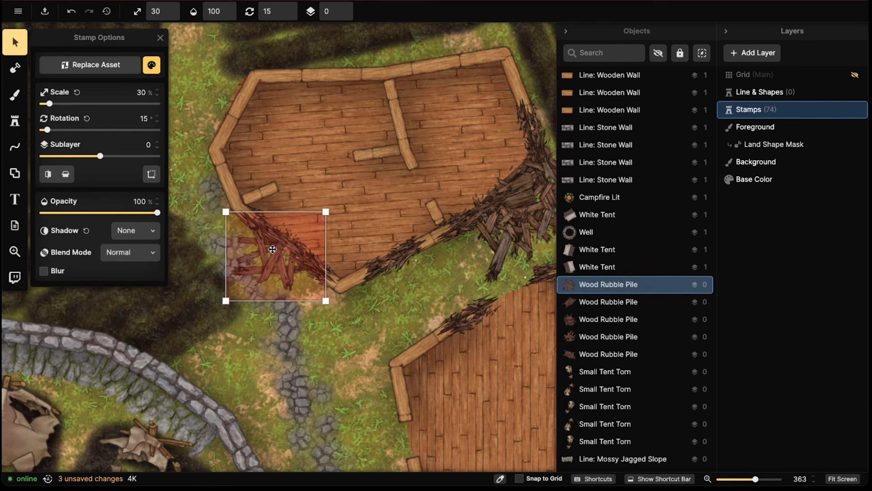
click(283, 199)
Place the second Wood Rubble Pile variant over the northwest wall gap of the large house southeast of the northern one
scroll(279, 153, down, 5)
scroll(277, 137, down, 4)
scroll(295, 137, right, 6)
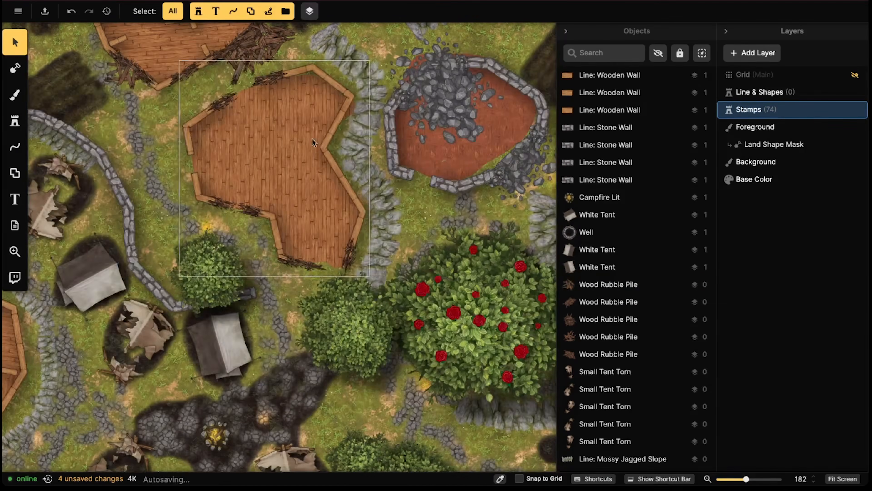
click(15, 120)
scroll(280, 163, up, 5)
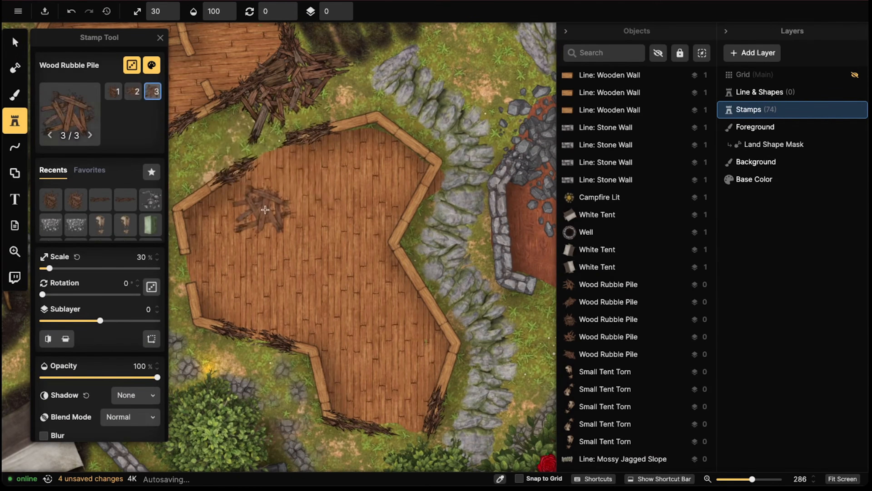
shift+scroll(279, 164, down, 12)
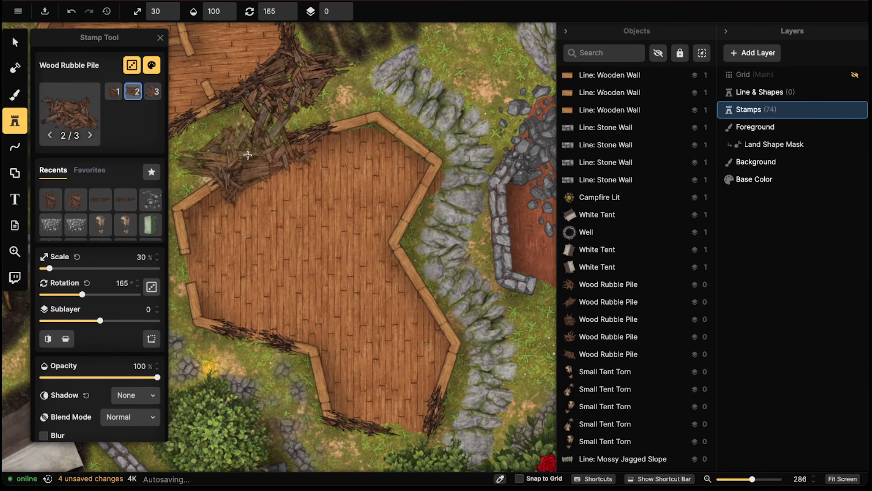
click(252, 147)
Place a Wood Rubble Pile at 105° rotation near the broken southwest wall of the same large house
scroll(261, 152, down, 5)
scroll(261, 152, left, 4)
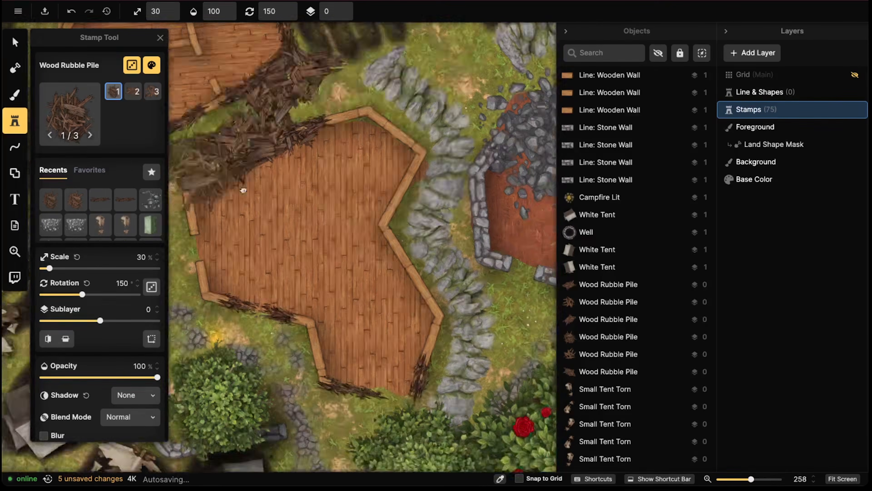
shift+scroll(361, 208, down, 3)
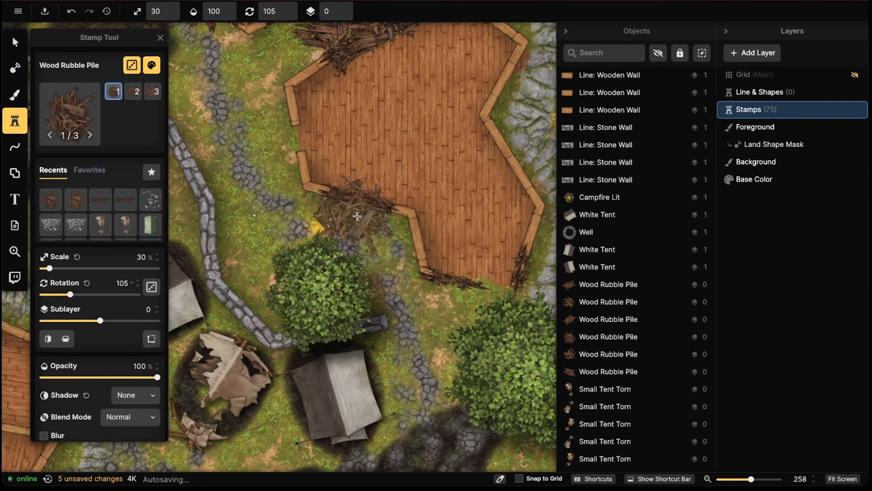
click(329, 147)
scroll(365, 140, down, 3)
scroll(365, 140, right, 3)
Move the pile just placed at the southwest wall up onto the gap in the wall line
key(v)
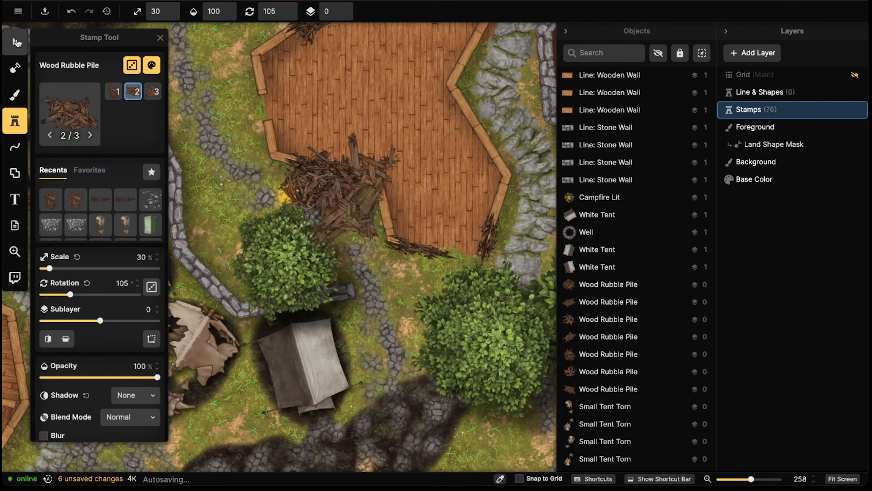
click(322, 196)
drag(321, 193, 331, 166)
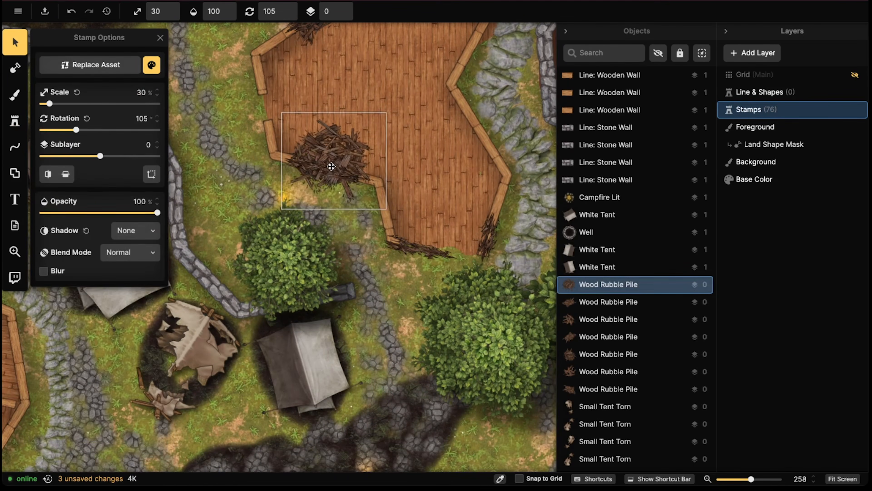
click(399, 184)
Place the second Wood Rubble Pile variant at 180° rotation across the large house's south wall gap
scroll(362, 192, right, 1)
scroll(392, 246, right, 3)
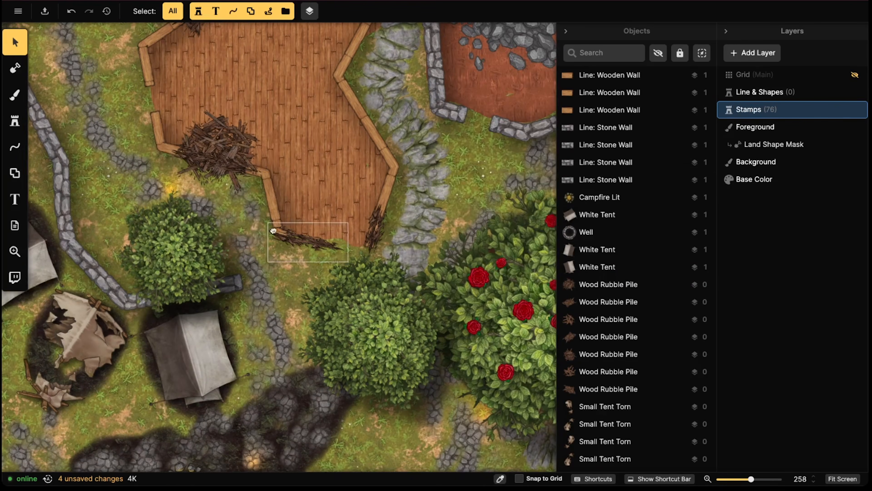
click(14, 123)
shift+scroll(340, 222, up, 3)
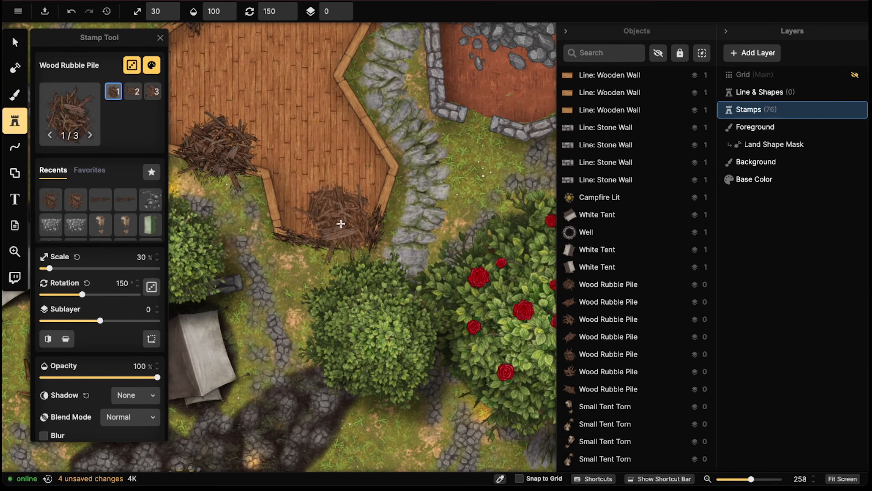
shift+scroll(341, 224, down, 3)
key(3)
shift+scroll(336, 211, down, 5)
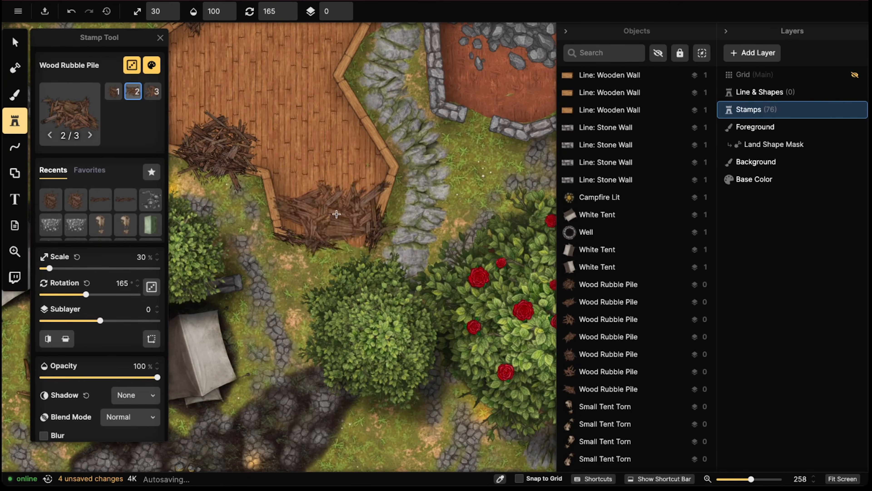
click(329, 221)
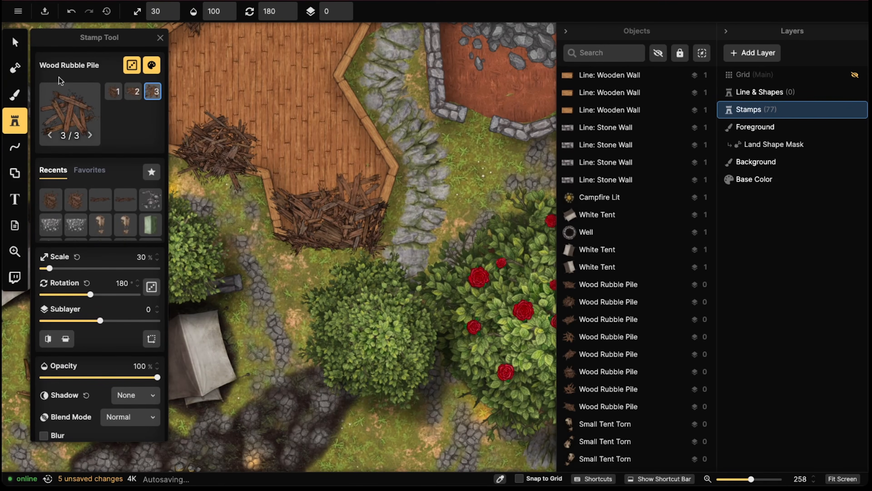
Select the south wall rubble pile and lower its sublayer to -2 so it sits beneath the walls
click(12, 43)
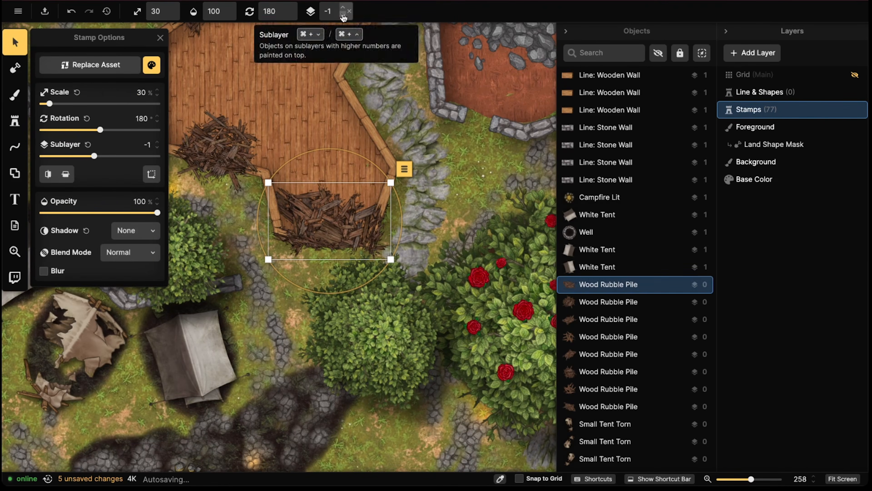
click(347, 14)
scroll(311, 186, down, 3)
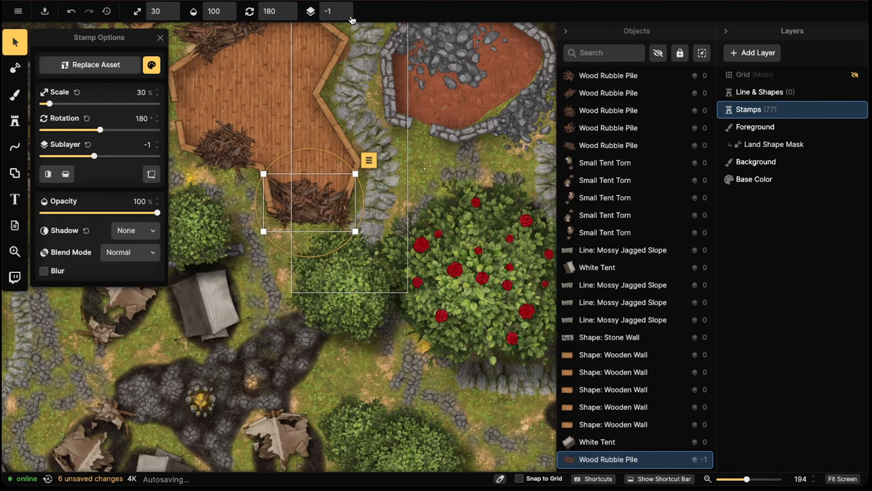
click(347, 14)
key(Escape)
Examine the rubble placement on the wooden houses across the village, ending at the two houses in the southwest corner
scroll(281, 65, down, 2)
middle_drag(266, 92, 374, 108)
click(426, 111)
key(Escape)
scroll(204, 107, down, 1)
scroll(204, 108, down, 3)
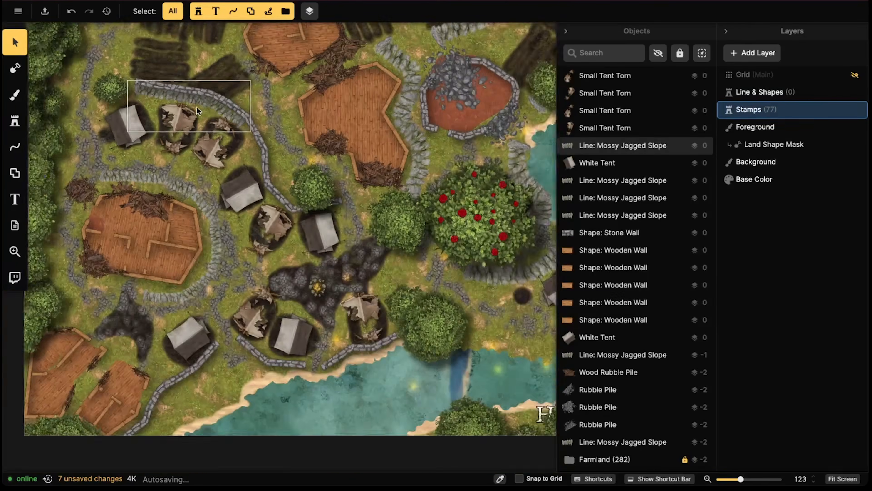
middle_drag(253, 115, 248, 155)
scroll(289, 199, down, 2)
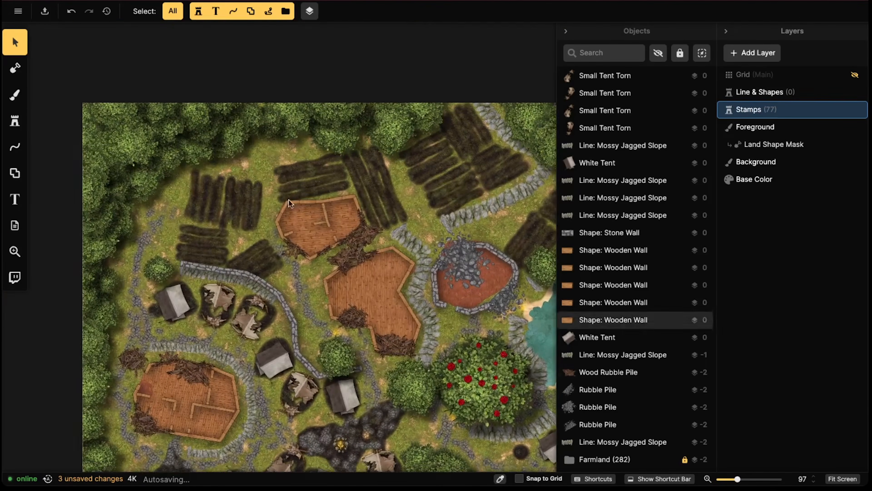
middle_drag(288, 204, 289, 97)
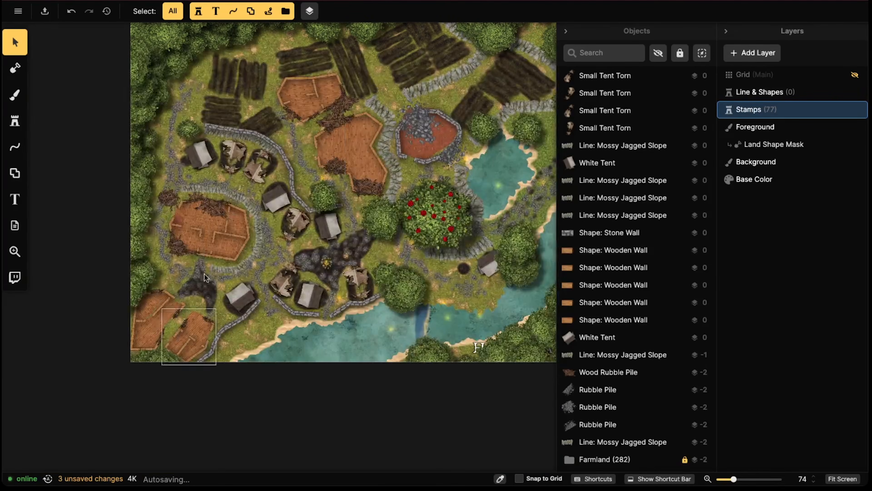
scroll(274, 154, up, 5)
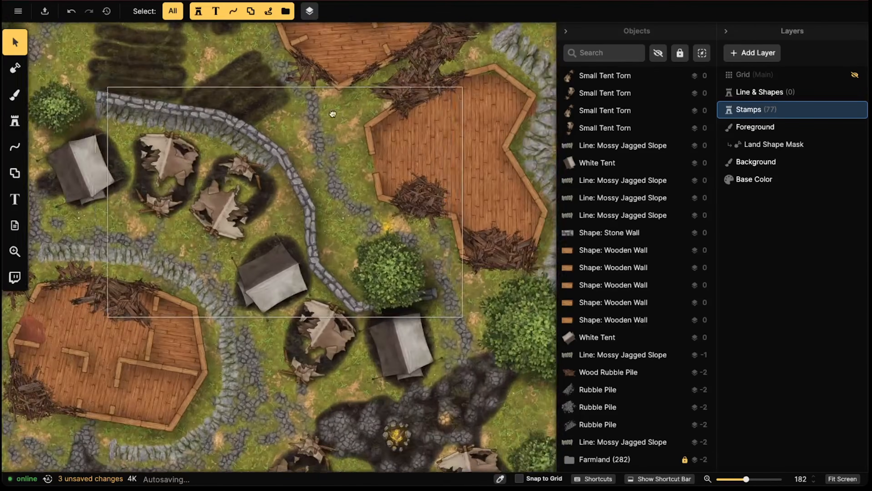
middle_drag(332, 114, 384, 183)
scroll(278, 185, down, 2)
middle_drag(278, 185, 306, 93)
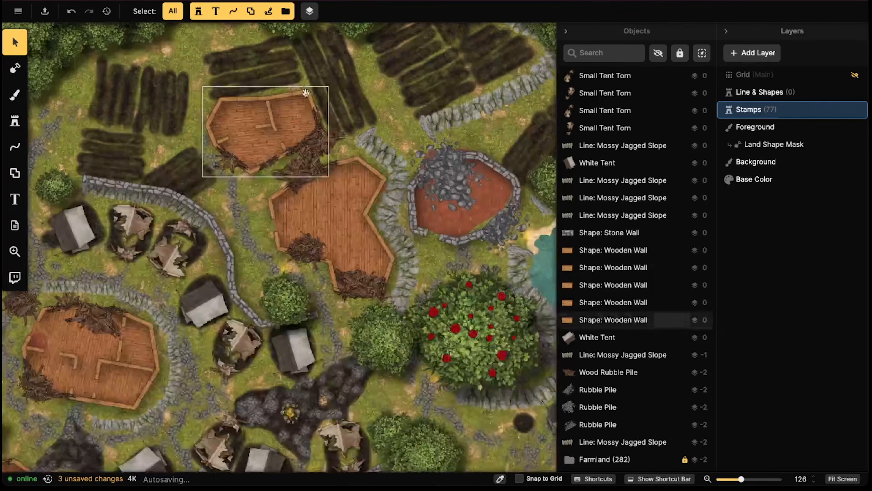
scroll(304, 94, down, 5)
scroll(300, 98, left, 4)
scroll(295, 103, up, 5)
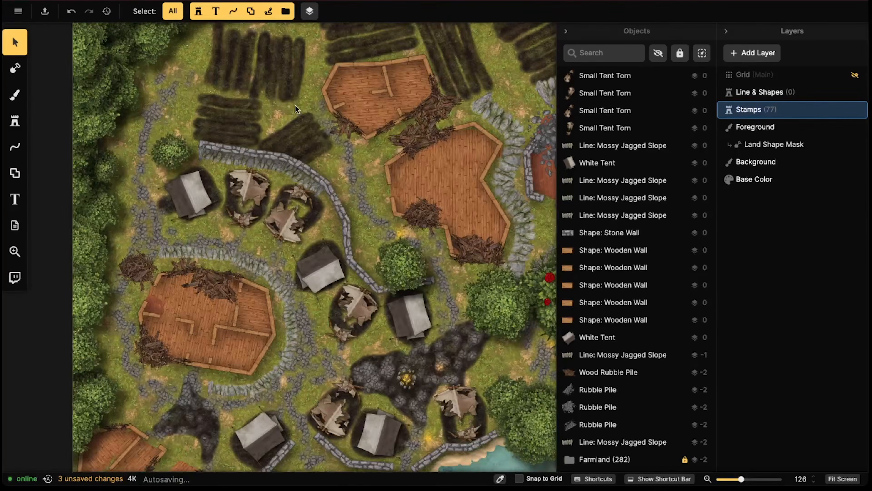
scroll(261, 136, down, 5)
scroll(232, 238, up, 3)
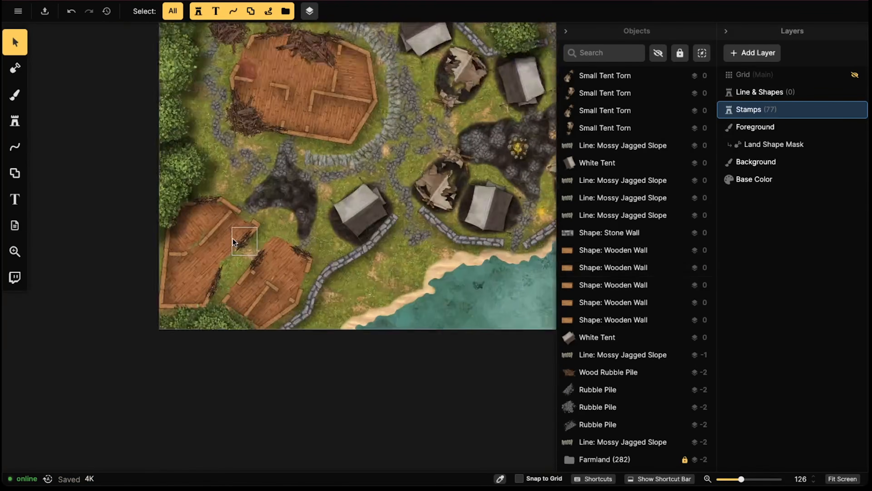
Prepare the brush on the Background layer with the recent Wood Floor texture at 45° rotation and a size of 40
scroll(231, 237, up, 3)
middle_drag(222, 215, 270, 203)
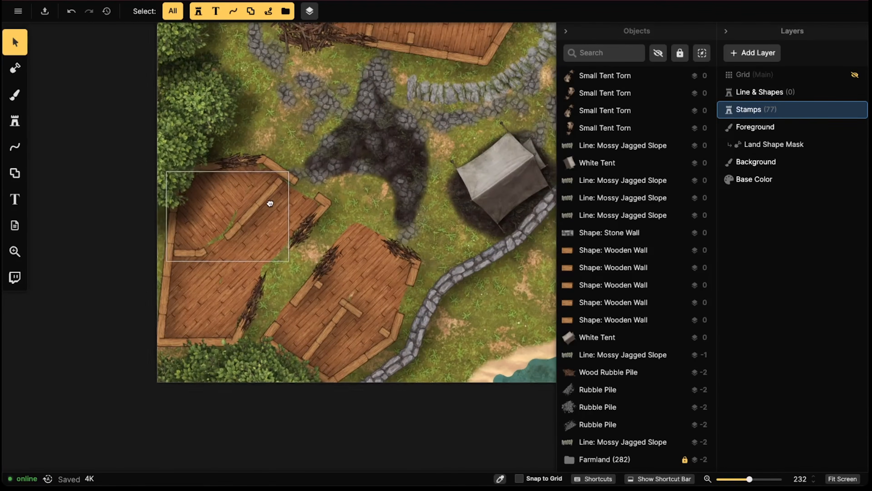
click(23, 94)
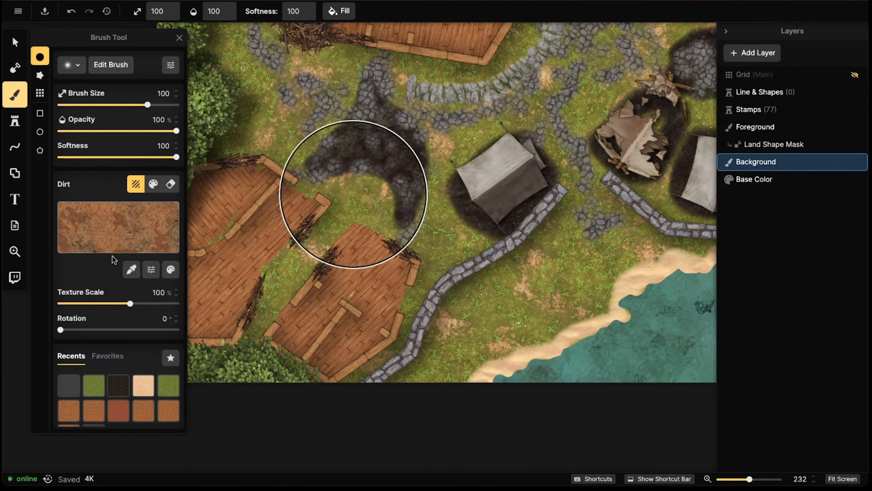
click(99, 415)
key(bracketleft)
key(bracketleft)
key(bracketleft)
key(bracketleft)
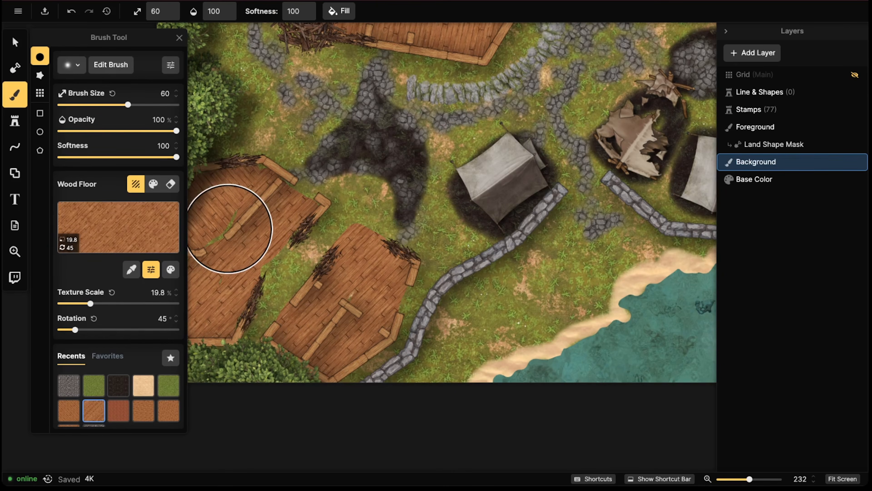
key(bracketleft)
key(bracketleft)
middle_drag(228, 229, 271, 216)
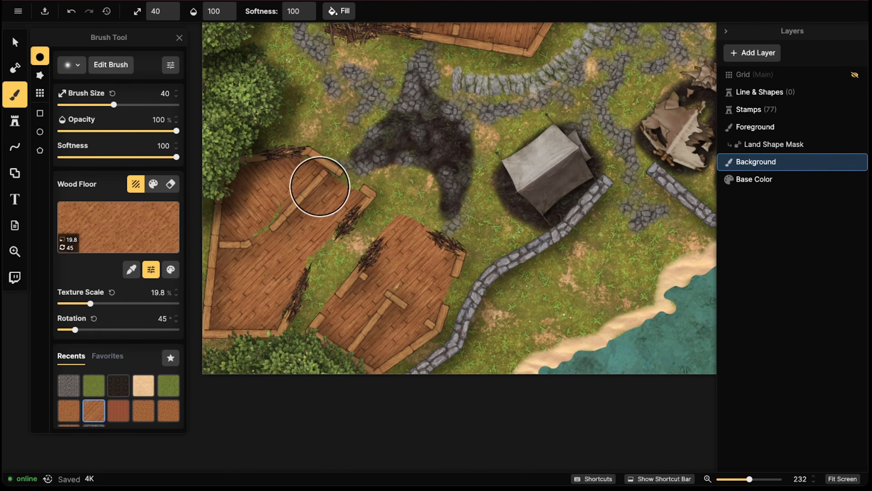
Search the Fantasy Battlemaps texture catalog for "wood"
middle_drag(468, 108, 412, 275)
mouse_move(447, 134)
middle_down()
mouse_move(429, 202)
mouse_move(358, 219)
mouse_move(432, 148)
mouse_move(514, 191)
mouse_move(432, 210)
mouse_move(473, 174)
middle_up()
click(113, 227)
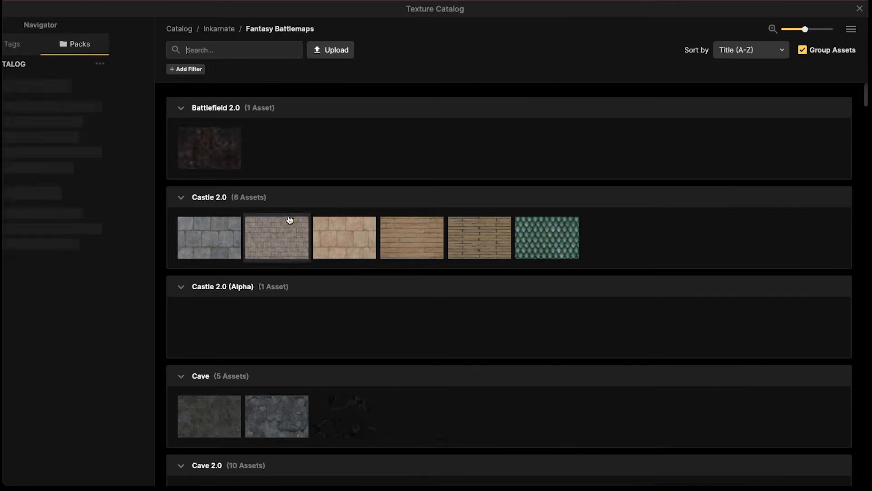
click(210, 141)
click(120, 207)
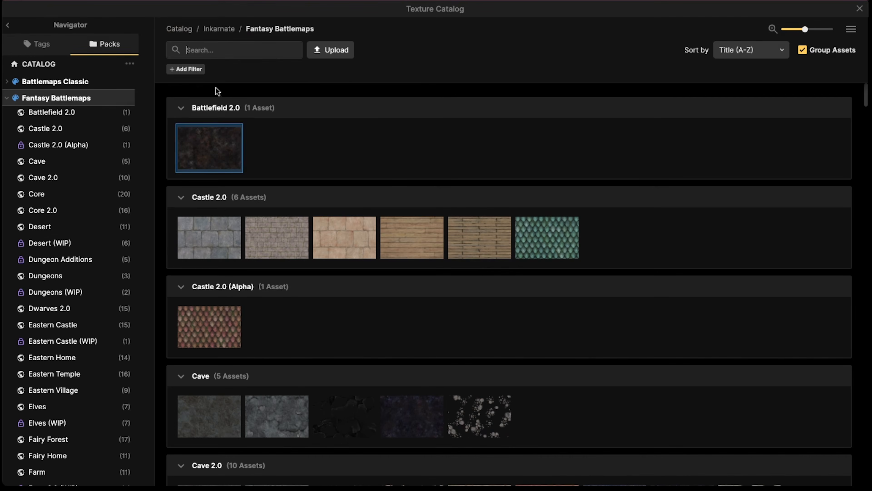
click(216, 48)
text(wood)
key(Return)
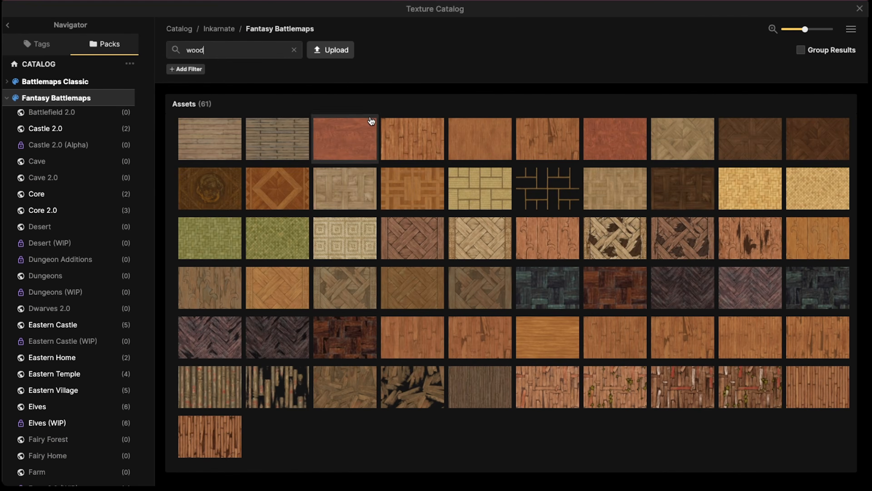
Show the asset names in the texture catalog and choose the Core 2.0 Floor texture tagged broken
click(852, 29)
click(787, 33)
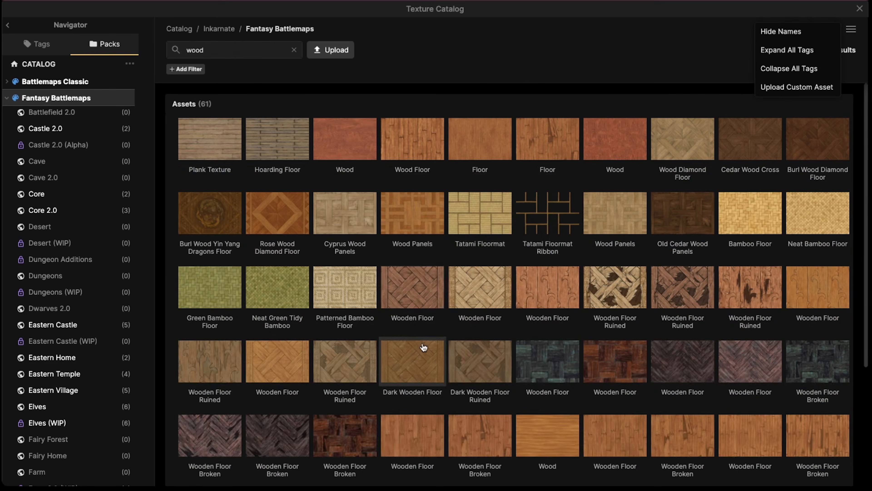
scroll(423, 347, down, 3)
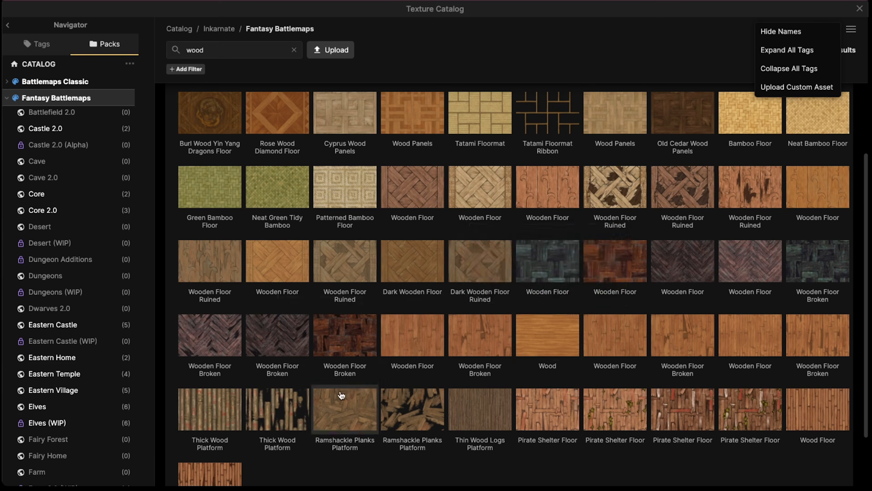
scroll(340, 398, down, 3)
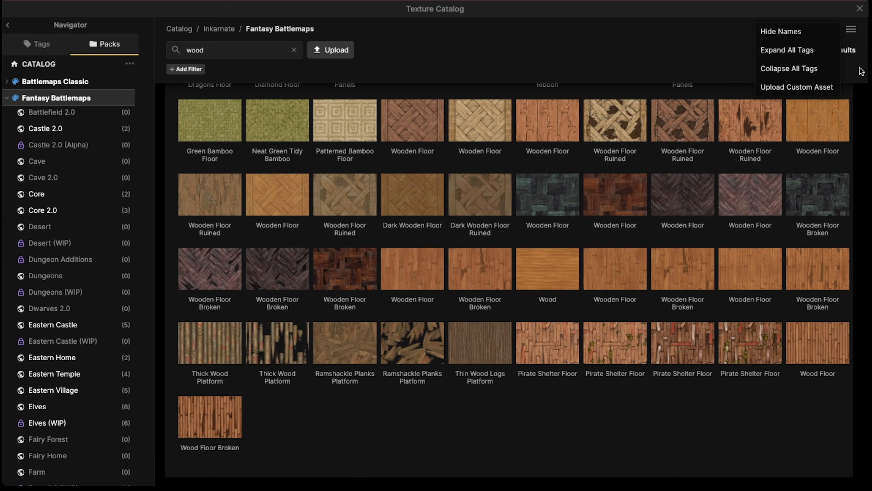
mouse_move(819, 121)
scroll(612, 167, up, 5)
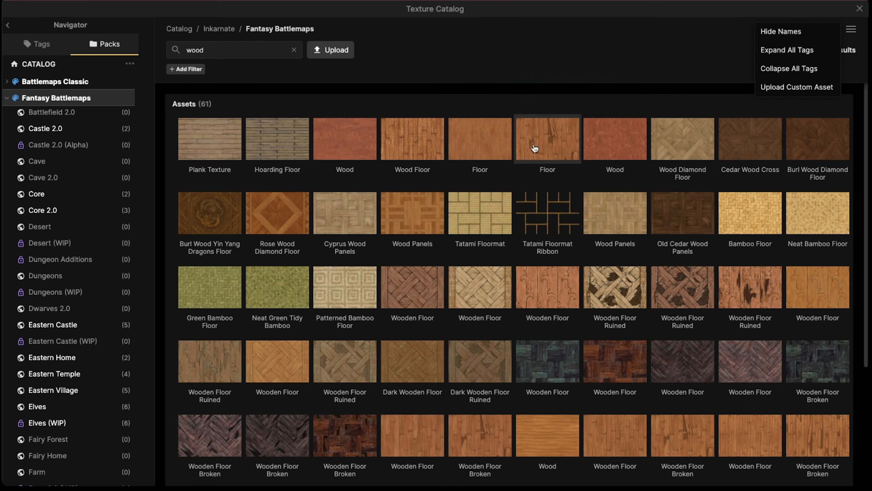
mouse_move(550, 147)
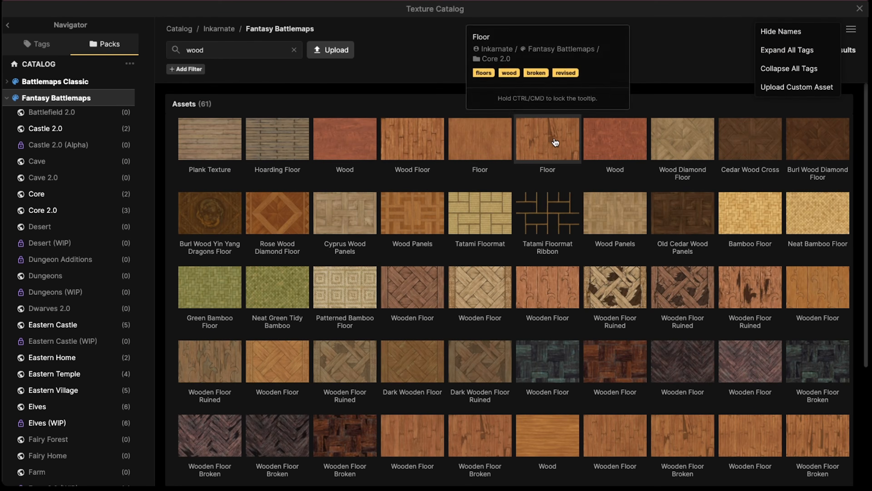
click(556, 142)
Paint the broken Floor texture at 20.87% scale and 60° rotation across the wooden house beside the farmland
right_drag(263, 224, 366, 152)
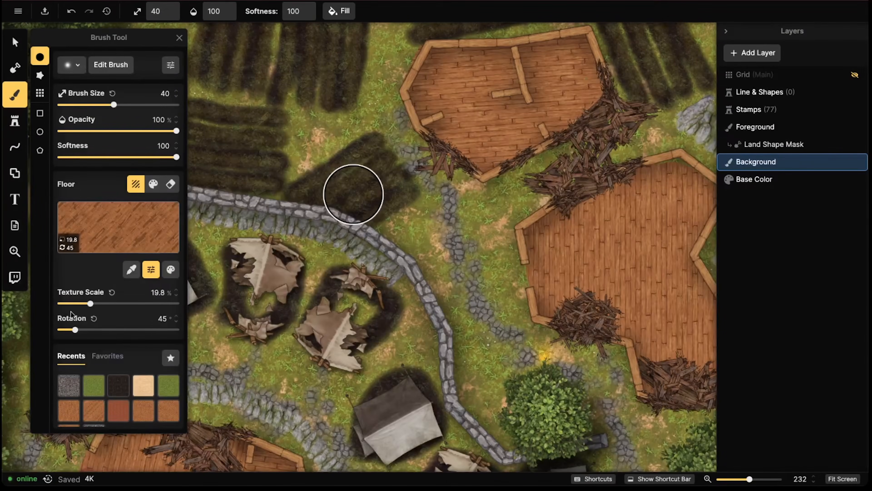
drag(96, 307, 92, 320)
right_drag(489, 75, 434, 87)
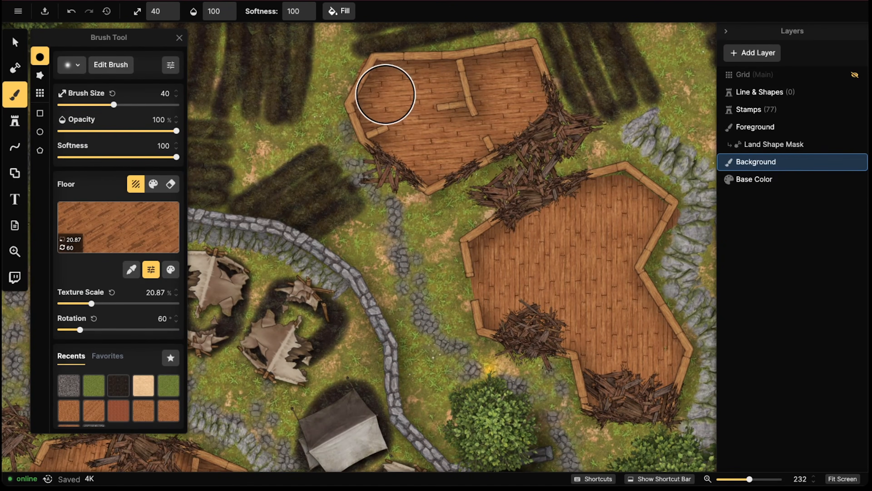
mouse_move(409, 98)
mouse_down()
mouse_move(426, 117)
mouse_move(416, 144)
mouse_move(498, 101)
mouse_move(503, 64)
mouse_move(386, 82)
mouse_up()
Paint the farmland house's floor on the Foreground layer with the texture rotated to 65° and its brightness lowered to 85
click(761, 128)
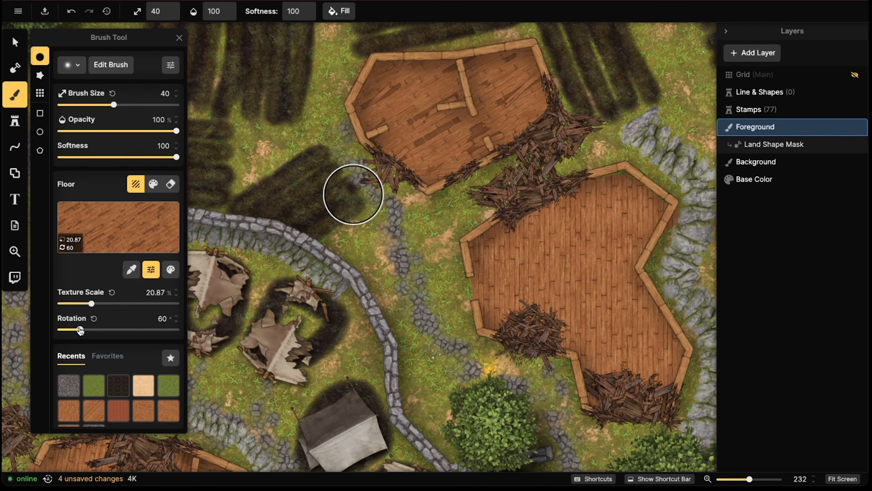
drag(80, 330, 81, 330)
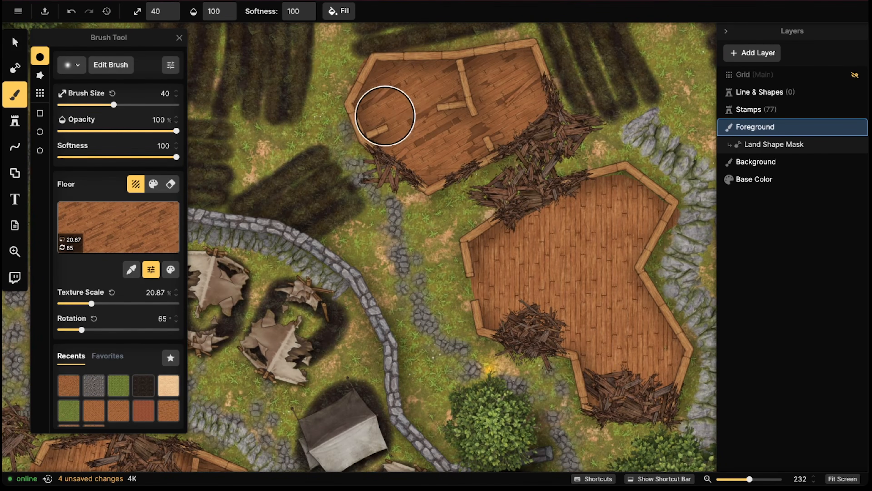
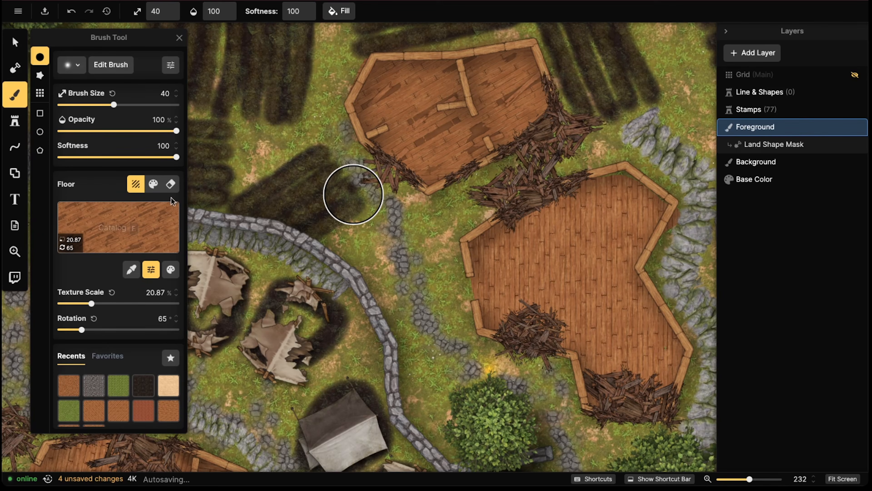
click(171, 269)
drag(256, 299, 252, 297)
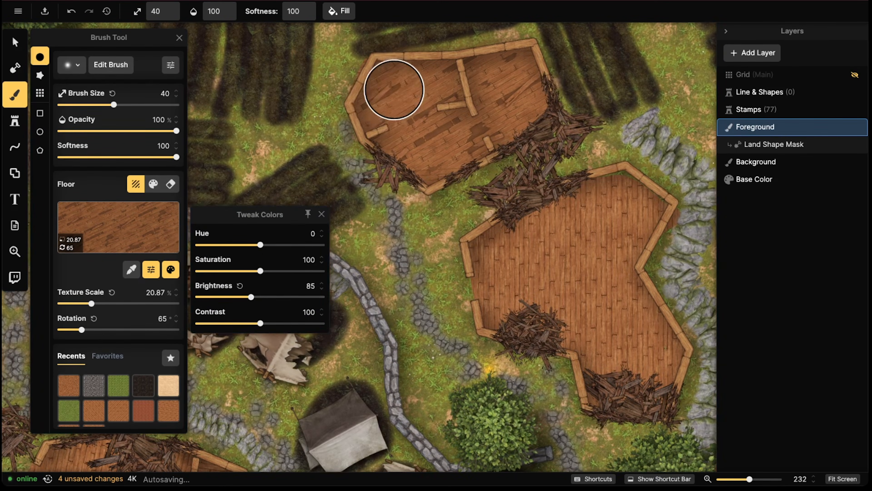
mouse_move(395, 90)
mouse_down()
mouse_move(427, 106)
mouse_move(505, 80)
mouse_up()
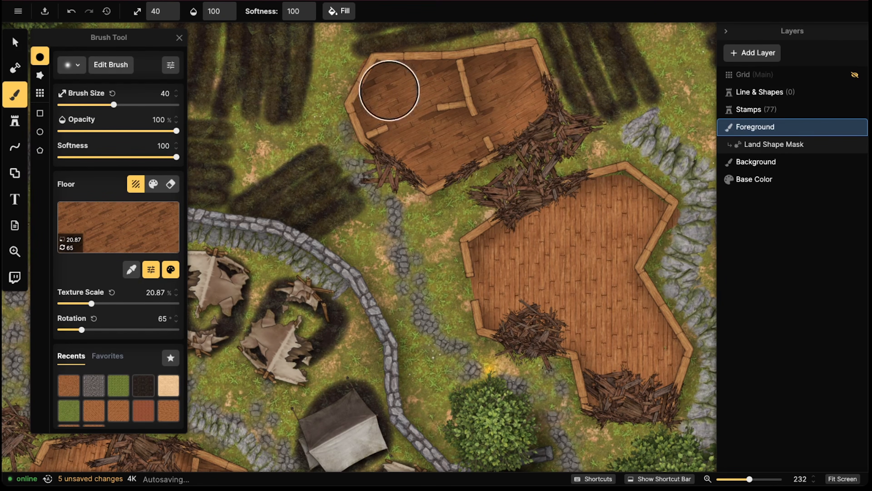
Lower the Floor texture's brightness to 77 and repaint the farmland house's floor
click(170, 269)
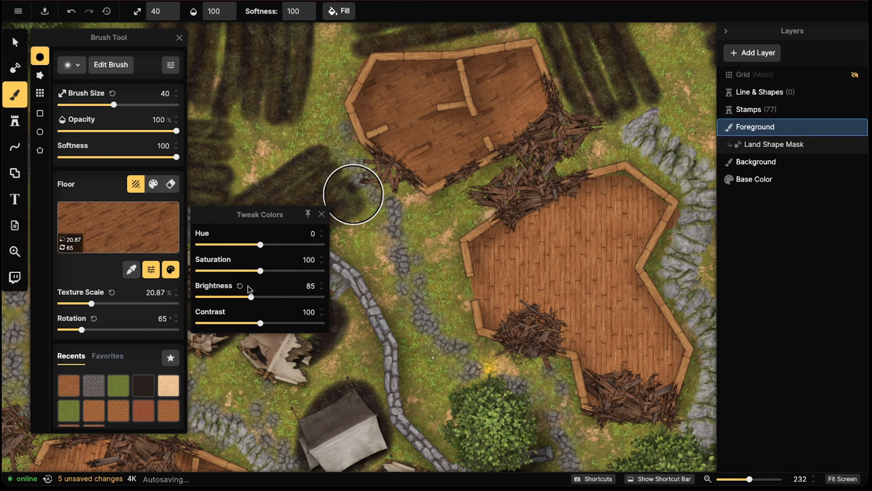
drag(248, 300, 247, 300)
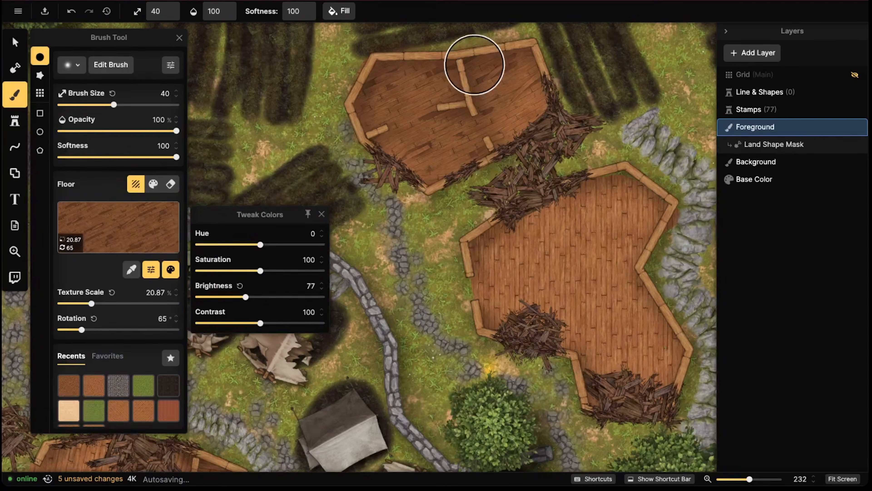
mouse_move(470, 71)
mouse_down()
mouse_move(429, 77)
mouse_move(520, 93)
mouse_move(441, 134)
mouse_up()
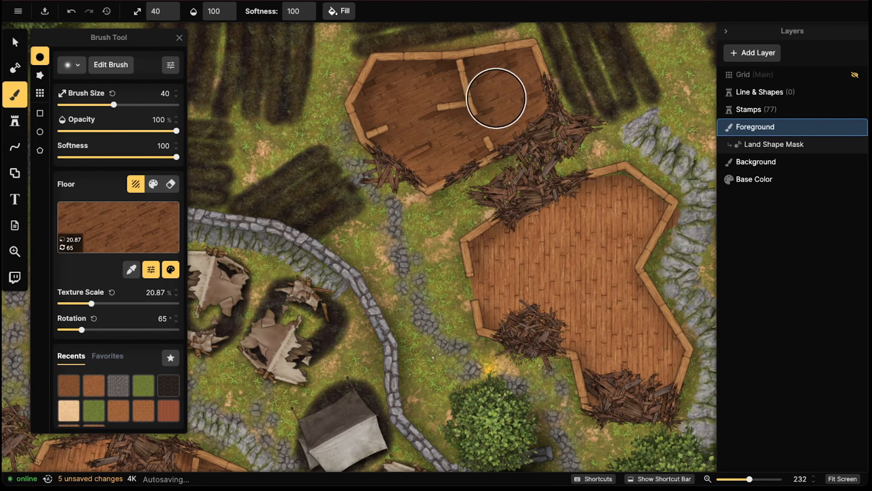
Repaint the farmland house's east room with the floorboards rotated to 165°
middle_drag(371, 120, 325, 112)
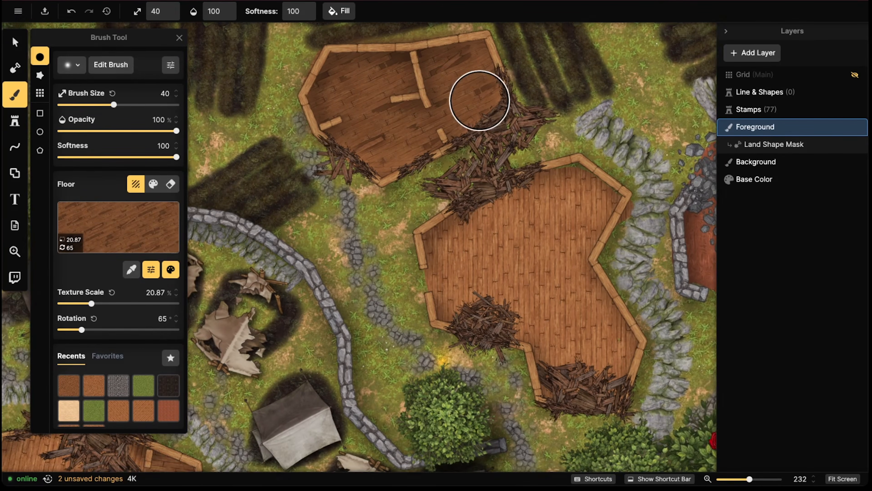
middle_drag(479, 100, 477, 106)
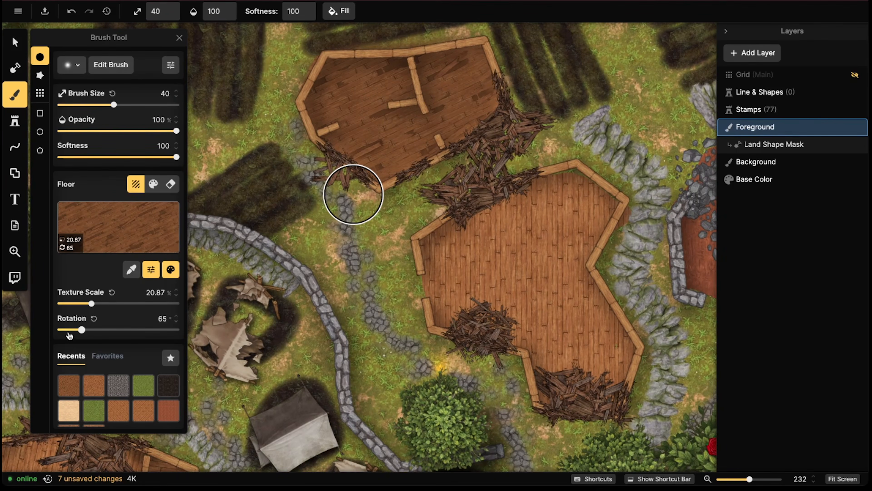
drag(82, 330, 113, 330)
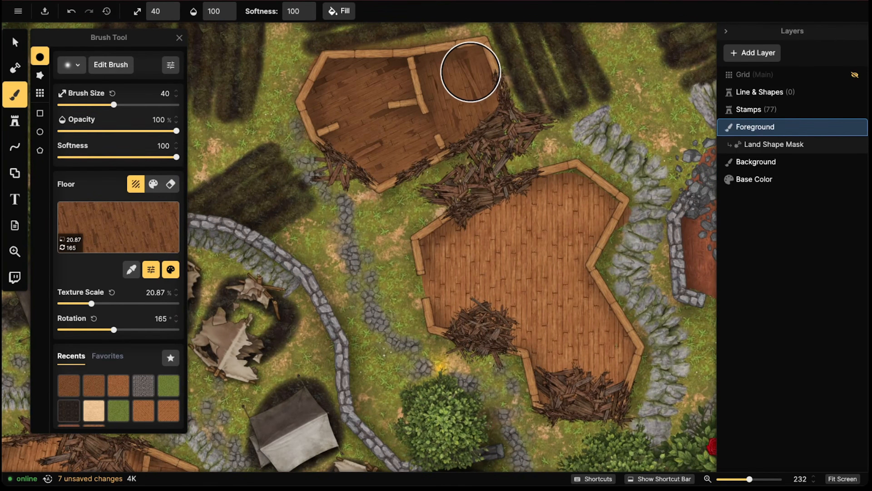
Rotate the Floor texture to 195.5° and paint the whole floor of the large angular house south of the farmland house
scroll(526, 230, down, 2)
middle_drag(513, 229, 450, 128)
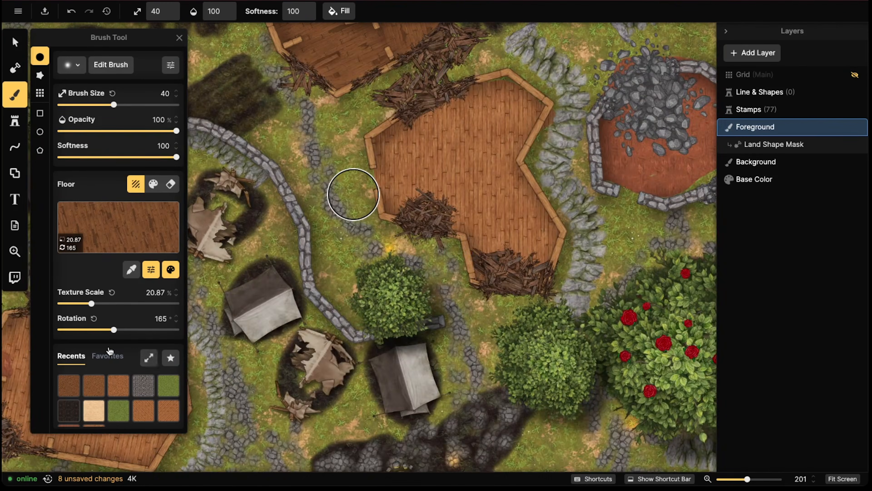
drag(113, 329, 123, 330)
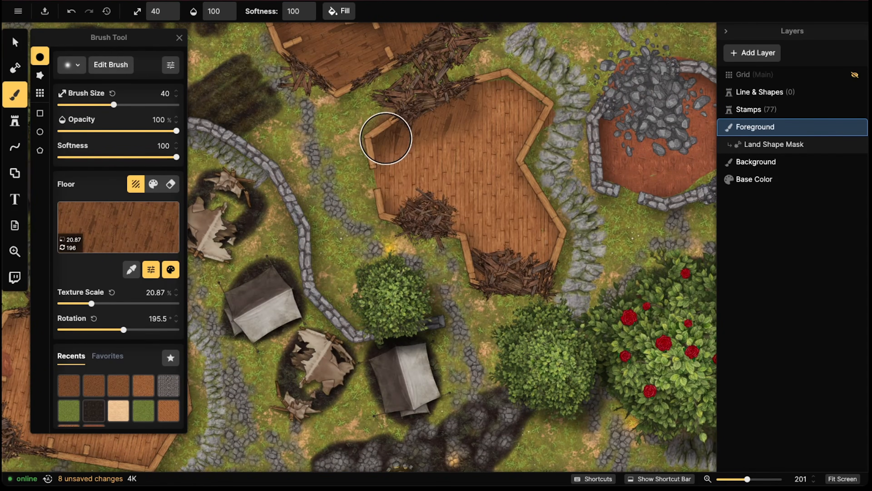
mouse_move(386, 139)
mouse_down()
mouse_move(397, 183)
mouse_move(500, 228)
mouse_move(500, 249)
mouse_move(530, 230)
mouse_move(503, 168)
mouse_move(516, 106)
mouse_move(444, 168)
mouse_move(441, 161)
mouse_up()
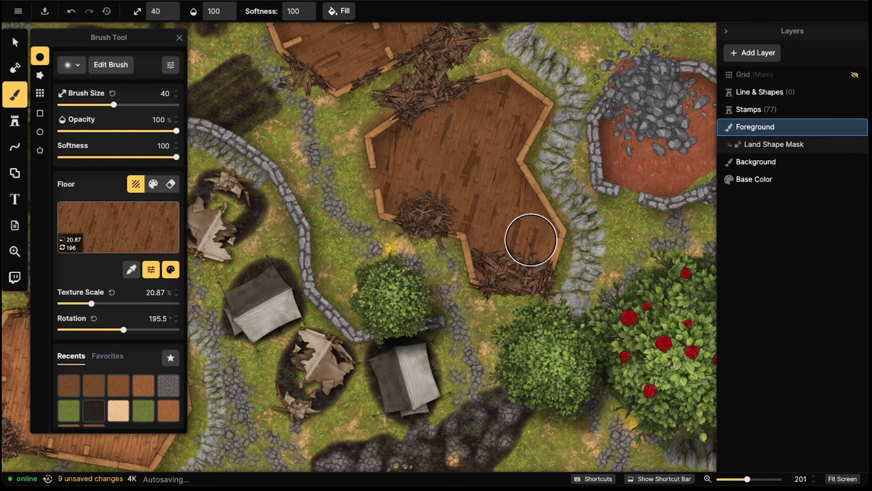
Reduce the texture scale to 16.69% and paint the northwest main room of the multi-room house, covering its red patch
scroll(419, 231, down, 2)
middle_drag(223, 270, 416, 159)
scroll(422, 176, up, 6)
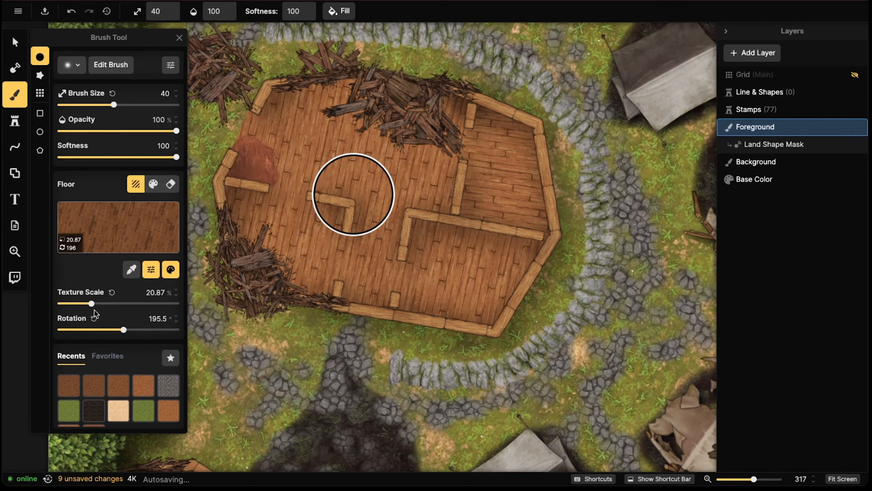
drag(92, 305, 88, 305)
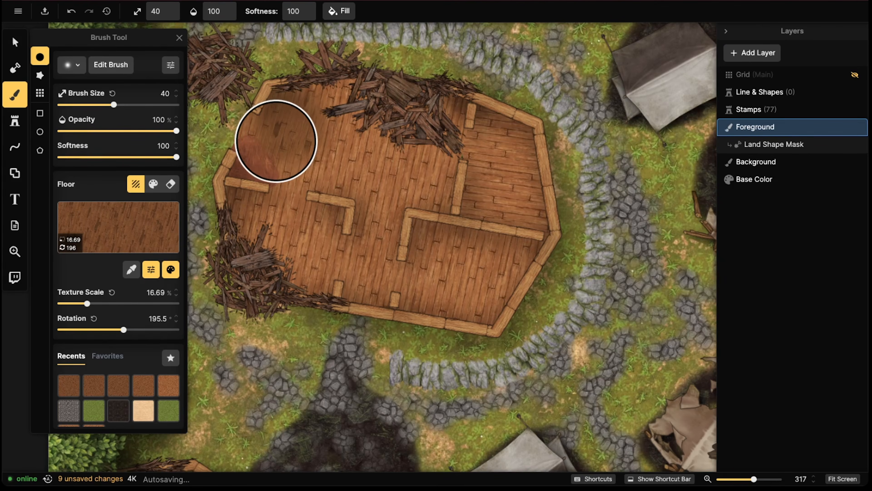
mouse_move(275, 157)
mouse_down()
mouse_move(419, 172)
mouse_move(433, 114)
mouse_move(313, 116)
mouse_up()
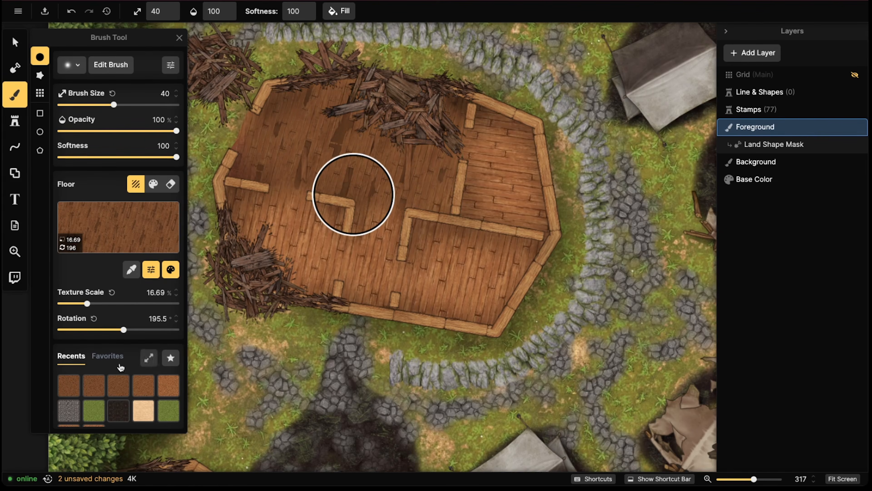
Paint the multi-room house's northeast room at 278.5° rotation and its southeast room with the recent 195.5° Floor texture
drag(124, 333, 150, 335)
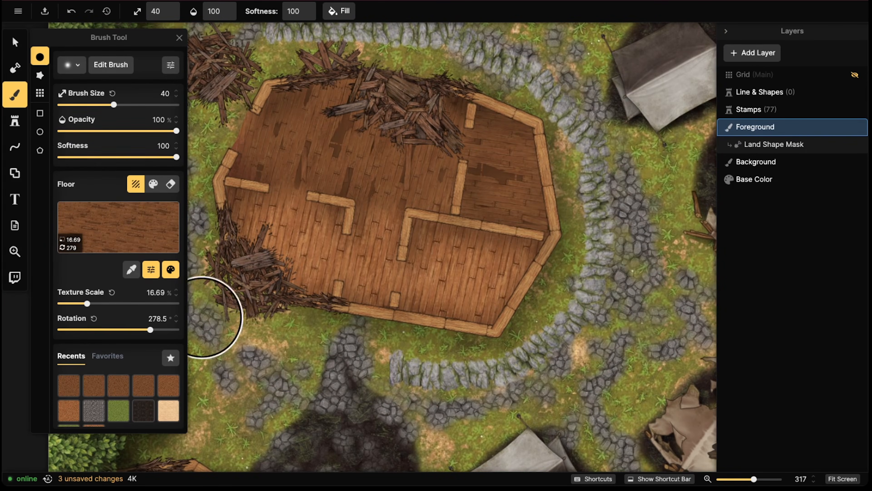
click(100, 385)
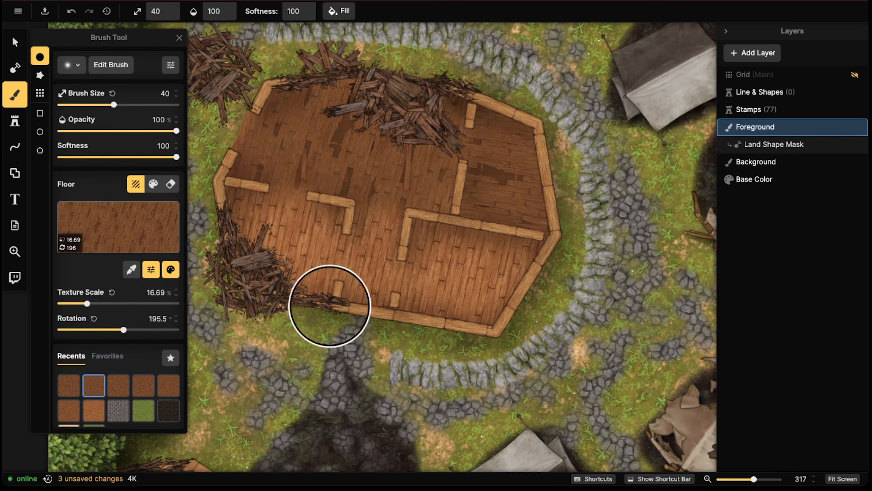
click(69, 394)
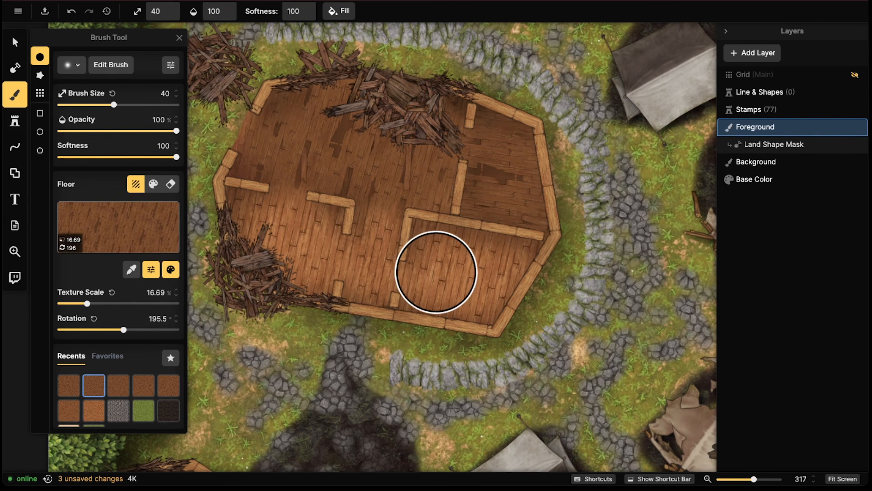
mouse_move(432, 267)
mouse_down()
mouse_move(430, 278)
mouse_move(467, 286)
mouse_move(497, 271)
mouse_move(461, 266)
mouse_up()
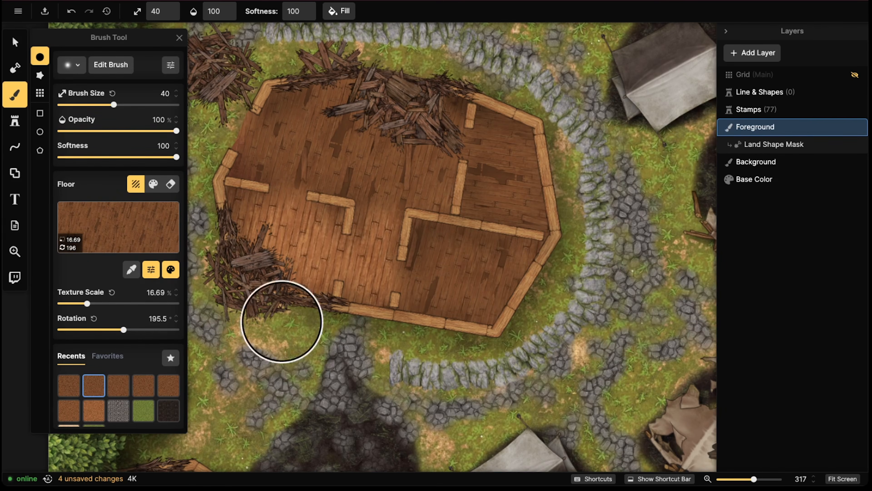
Paint the multi-room house's southwest room with the recent 278.5° Floor texture and its south entrance area with the 195.5° one
click(74, 395)
mouse_move(315, 221)
mouse_down()
mouse_move(270, 216)
mouse_move(310, 261)
mouse_move(353, 194)
mouse_up()
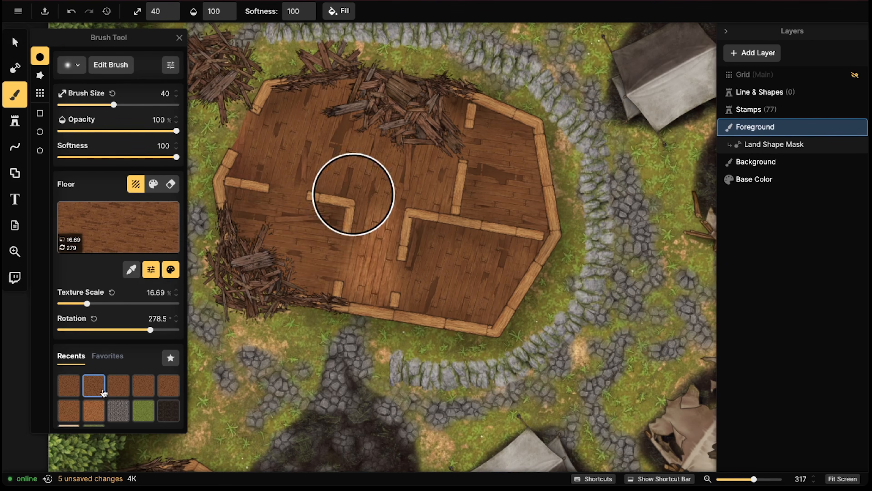
mouse_move(386, 258)
mouse_down()
mouse_move(386, 209)
mouse_move(369, 276)
mouse_up()
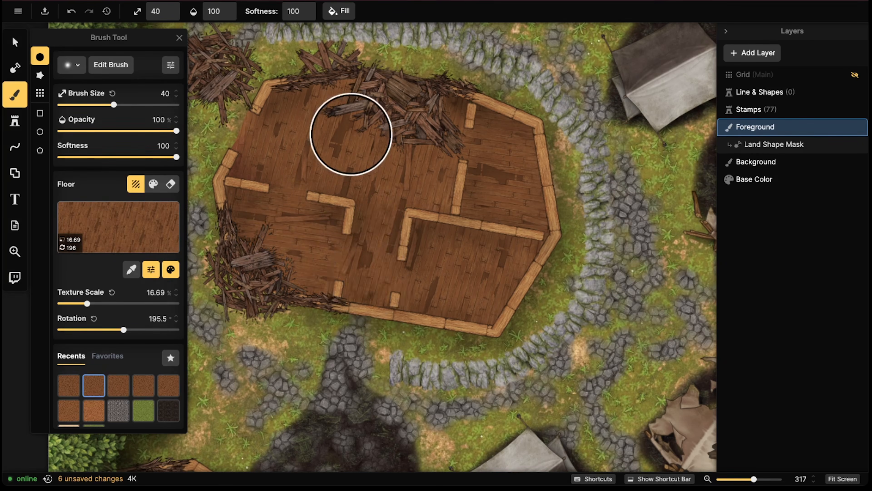
Rotate the Floor texture to 217.5° and paint the large southern room of the house in the map's southwest corner
scroll(497, 136, down, 3)
middle_drag(652, 137, 446, 171)
middle_drag(318, 334, 456, 171)
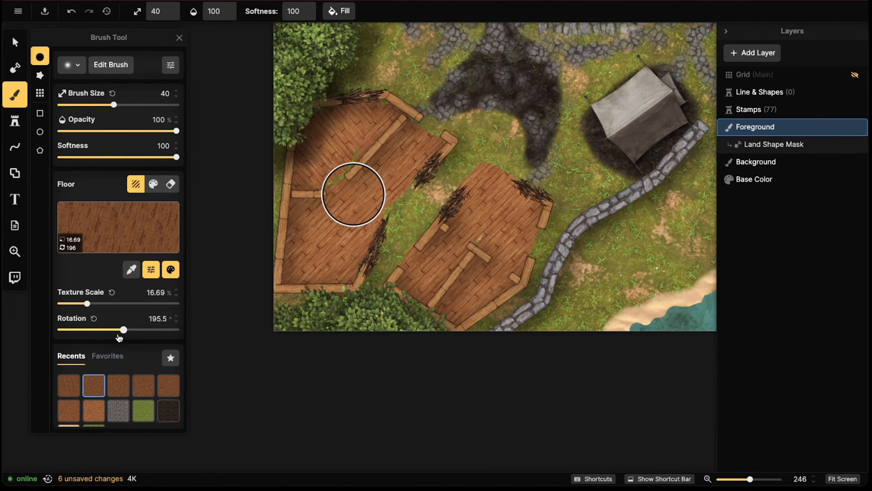
drag(123, 336, 130, 337)
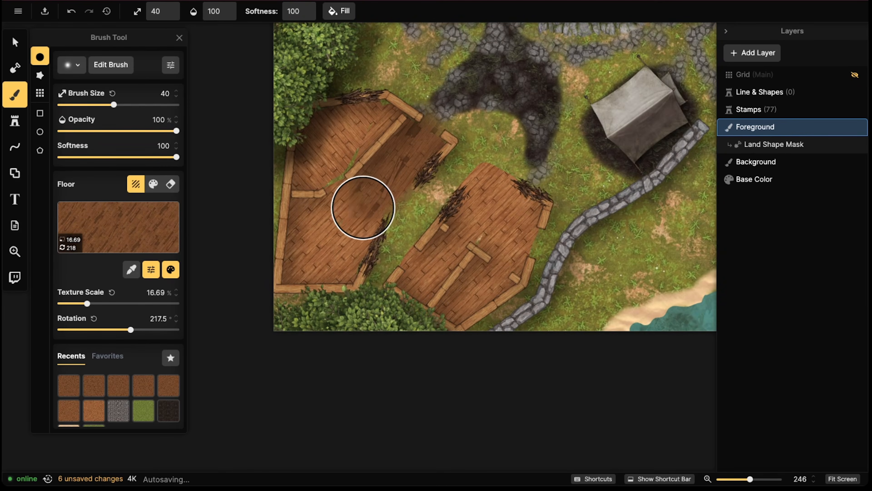
mouse_move(363, 207)
mouse_down()
mouse_move(319, 216)
mouse_move(300, 255)
mouse_move(339, 255)
mouse_move(353, 202)
mouse_up()
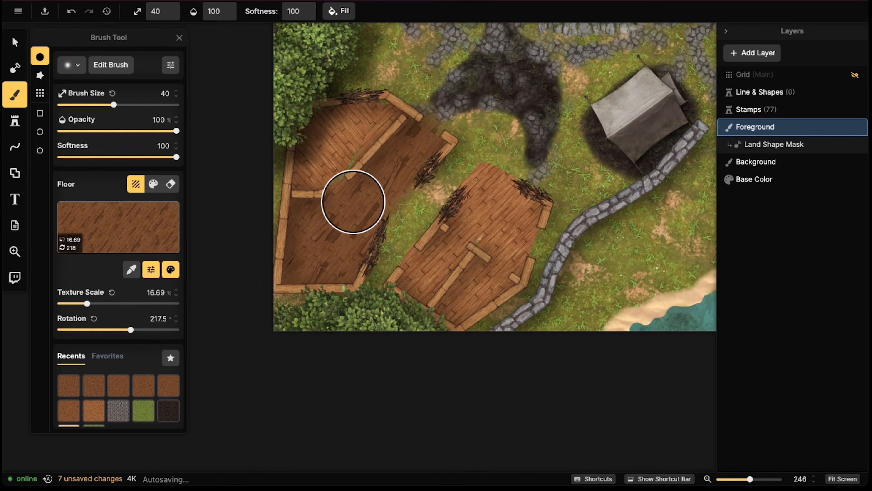
Rotate the Floor texture to 307.5° and paint the northwest room of the southwest corner house
click(92, 396)
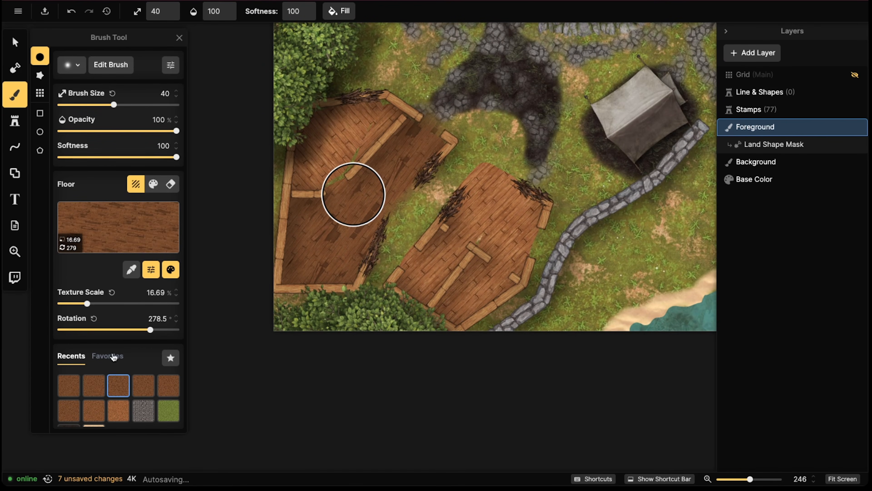
drag(151, 330, 159, 331)
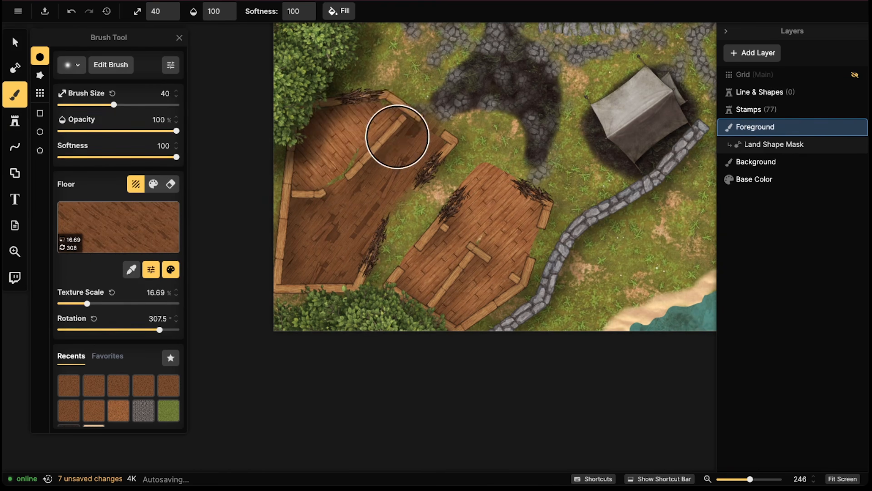
drag(315, 174, 348, 150)
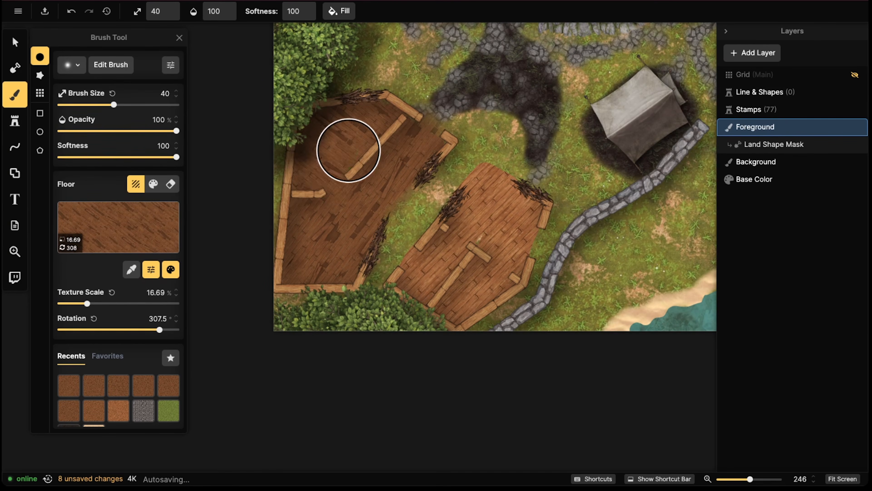
Paint the whole floor of the smaller neighbouring house with the recent 307.5° Floor texture
middle_drag(525, 251, 433, 189)
click(100, 388)
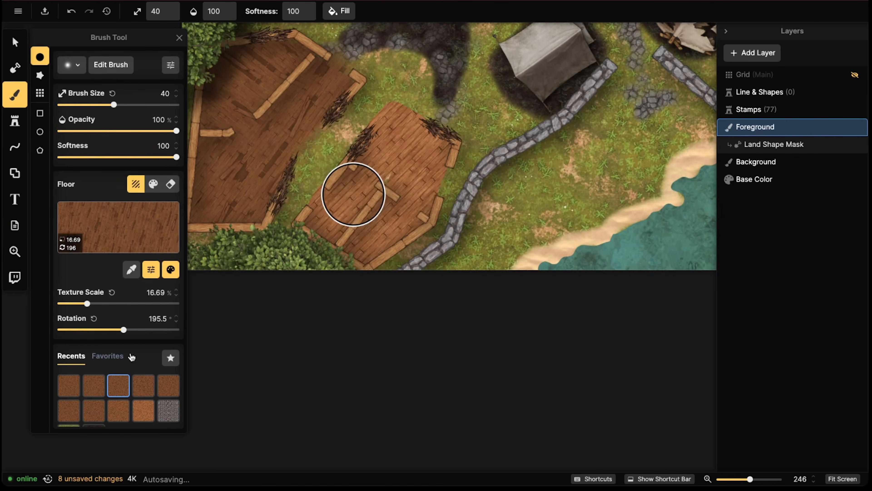
click(75, 388)
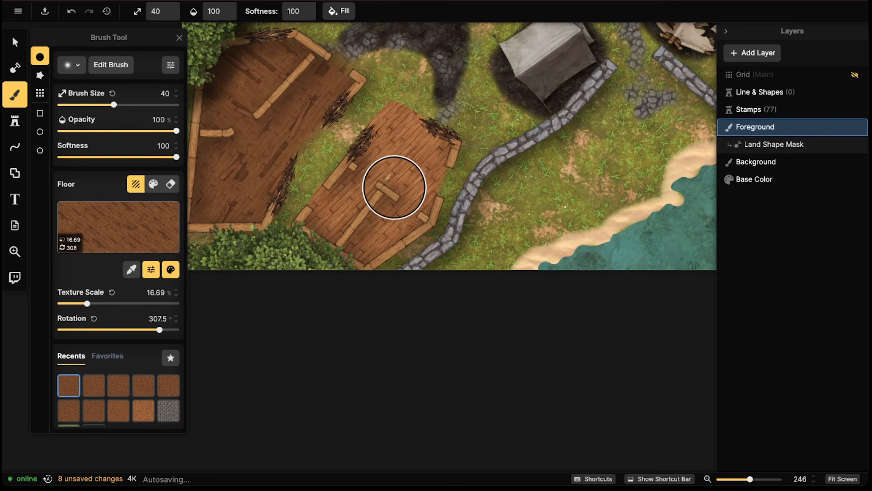
mouse_move(397, 136)
mouse_down()
mouse_move(340, 214)
mouse_move(369, 226)
mouse_move(430, 171)
mouse_move(399, 131)
mouse_move(321, 217)
mouse_up()
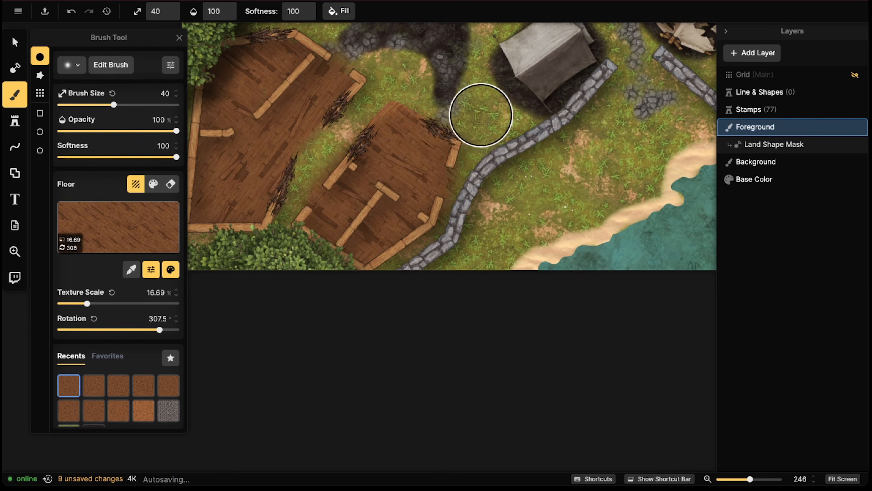
Choose the reddish Wood texture from the catalog and repaint the floor of the round stone ruin beside the pond
middle_drag(480, 116, 350, 285)
middle_drag(562, 80, 407, 232)
mouse_move(524, 97)
middle_down()
mouse_move(322, 298)
mouse_move(326, 250)
middle_up()
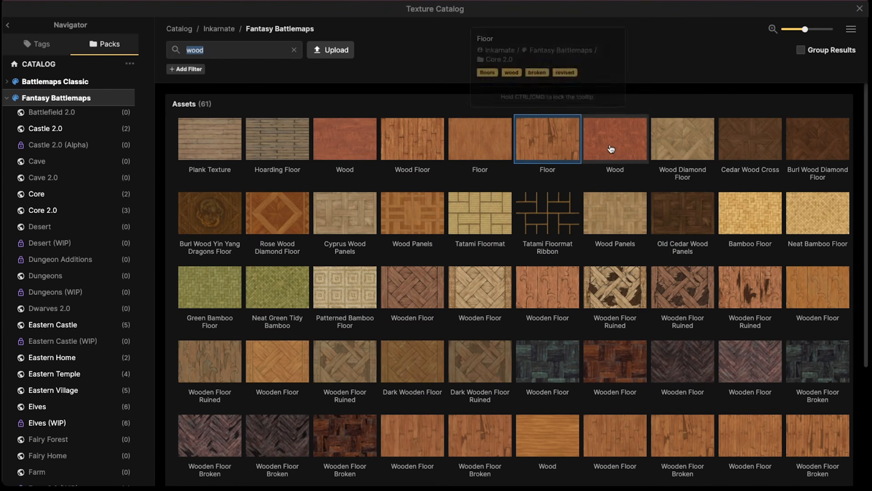
click(612, 147)
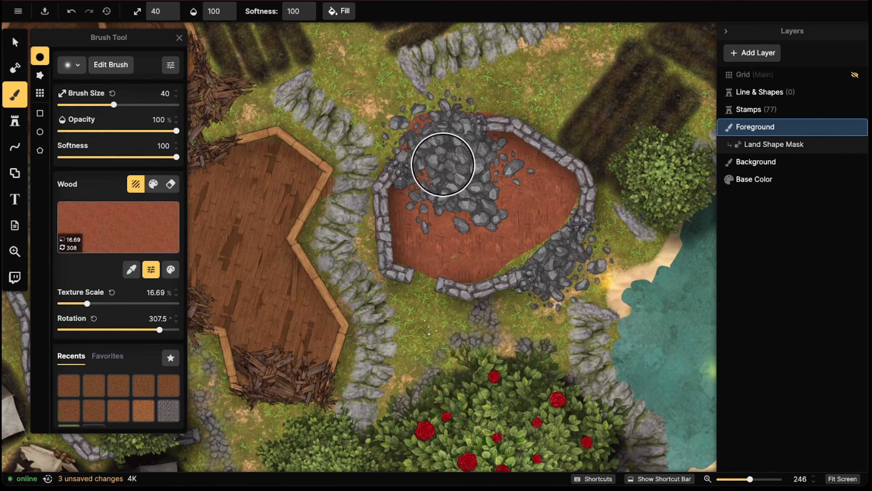
mouse_move(497, 155)
mouse_down()
mouse_move(405, 231)
mouse_move(522, 249)
mouse_move(554, 188)
mouse_up()
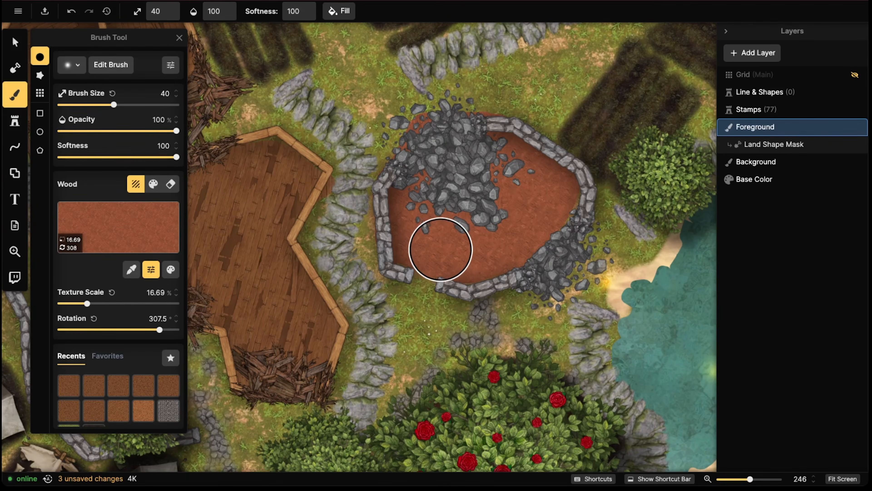
Move the Wood Rubble Pile from outside the multi-room house to the north wall gap of the southwest corner house
scroll(394, 195, down, 10)
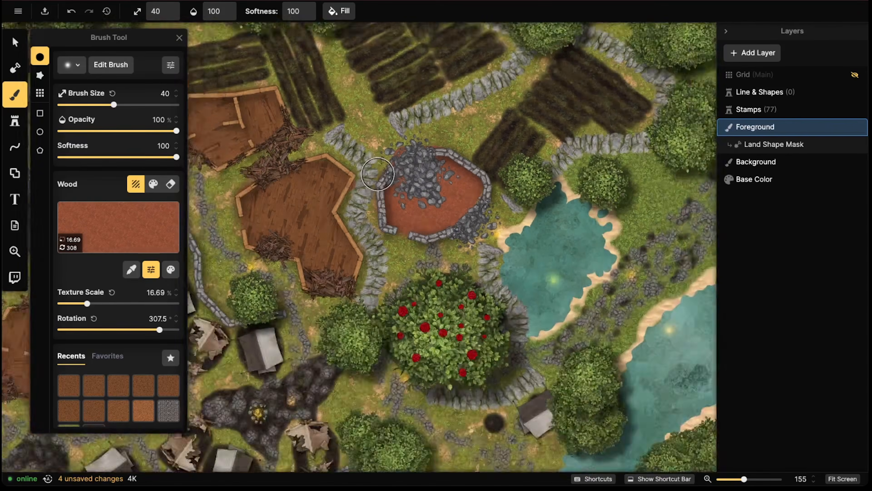
scroll(428, 178, down, 3)
scroll(337, 189, up, 3)
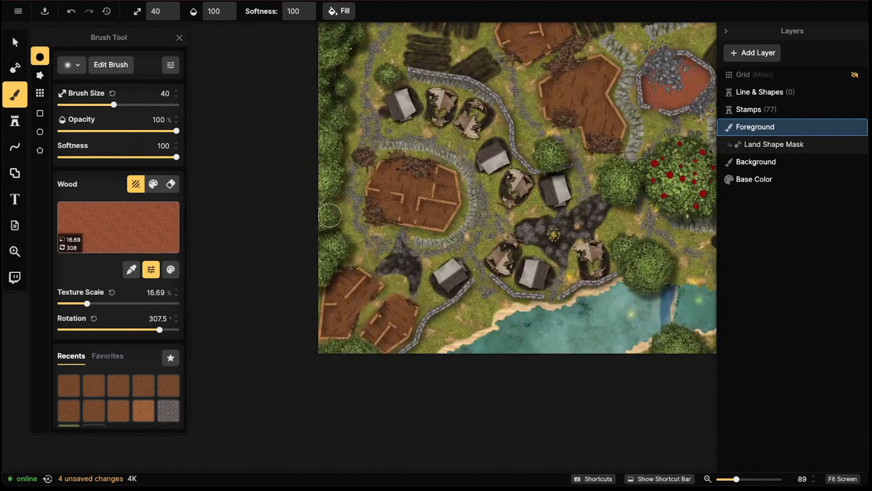
click(14, 42)
click(376, 146)
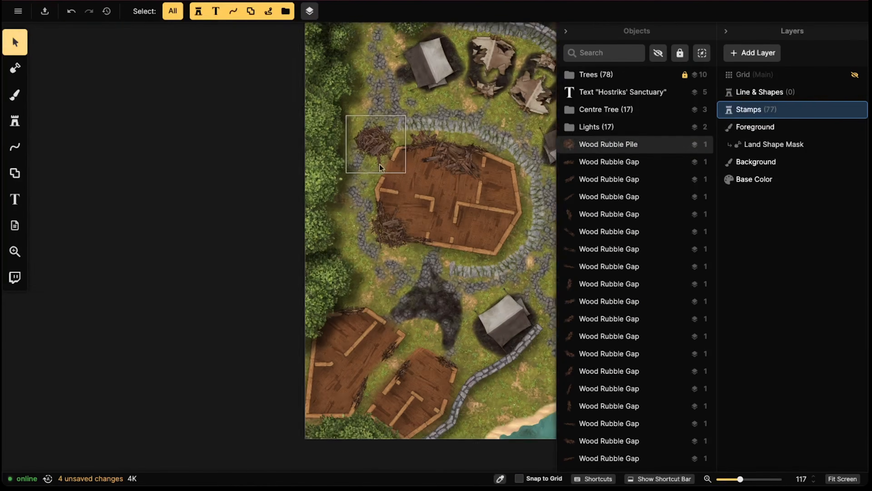
scroll(378, 140, up, 3)
drag(378, 141, 376, 330)
scroll(338, 227, up, 4)
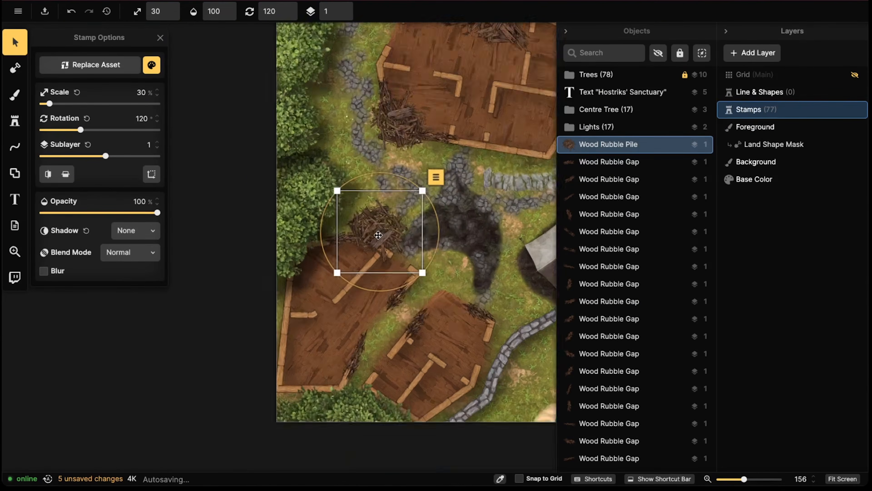
Stamp Wood Rubble Piles on the smaller southwest house, one at 105° over its northwest gap and one at 225° over its northeast gap
key(s)
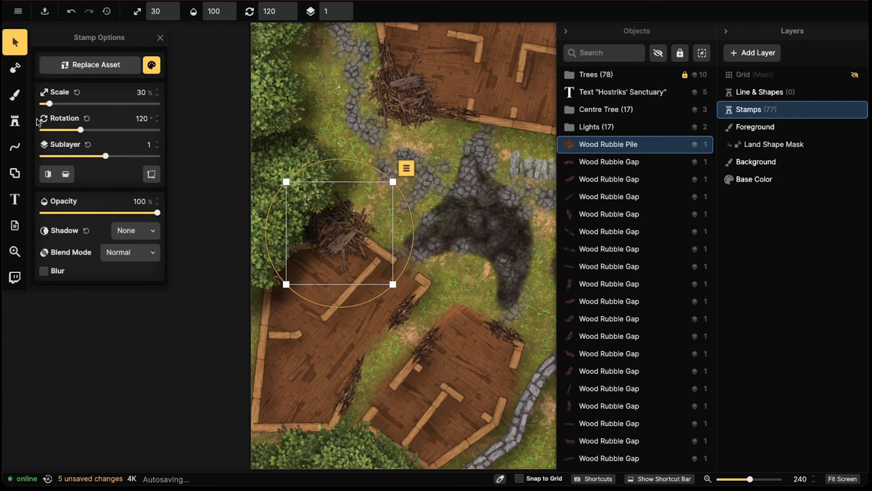
shift+scroll(443, 313, down, 5)
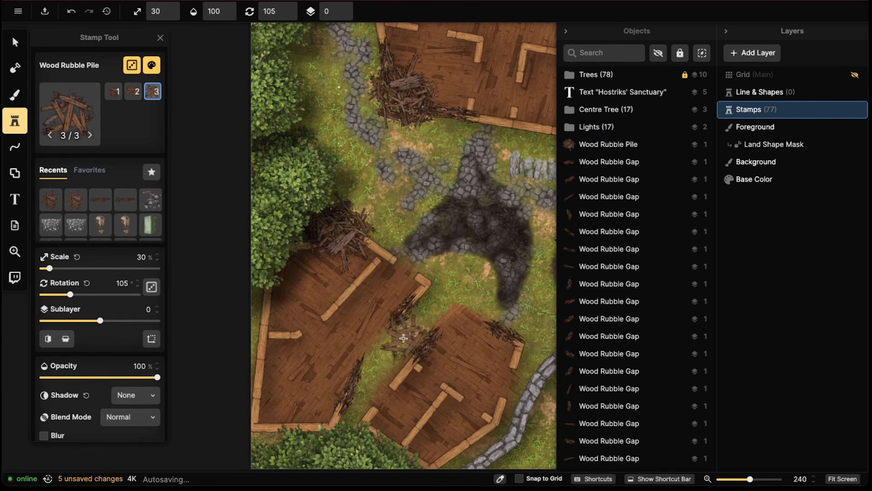
click(415, 340)
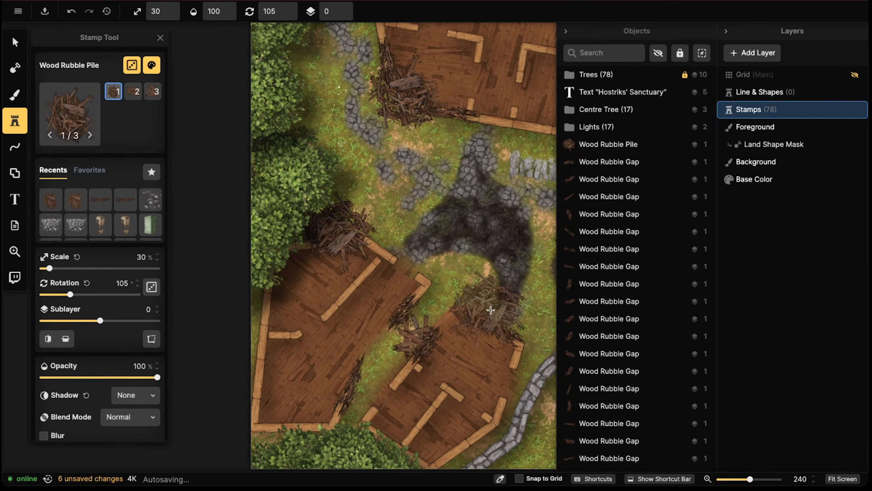
shift+scroll(489, 304, up, 7)
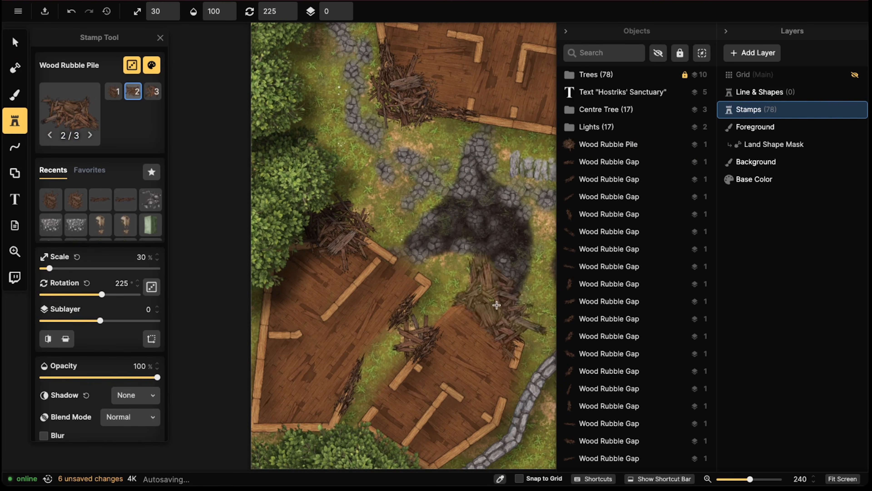
click(489, 304)
Flip the Wood Rubble Pile horizontally, rotate it to 300° and stamp it over the corner house's southeast wall gap
scroll(379, 271, down, 2)
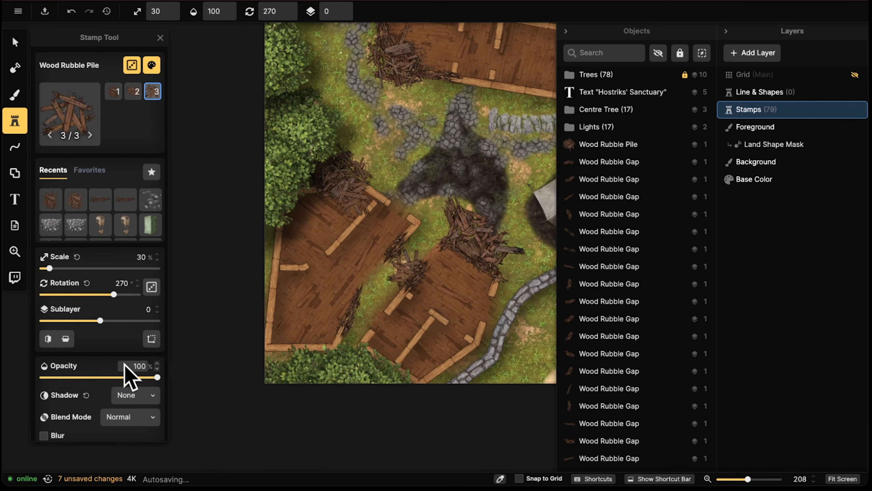
click(48, 339)
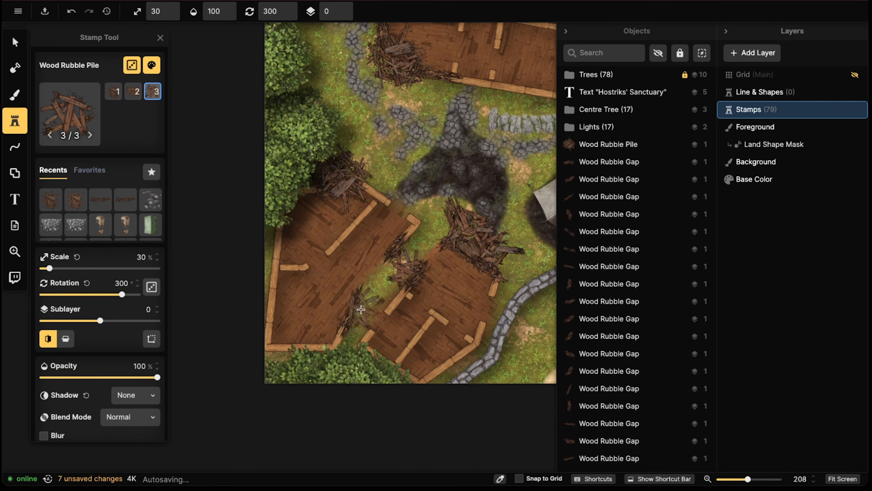
click(361, 309)
Review the whole village map and the two southwest houses for spots that still need rubble
middle_drag(361, 309, 424, 297)
scroll(388, 316, down, 2)
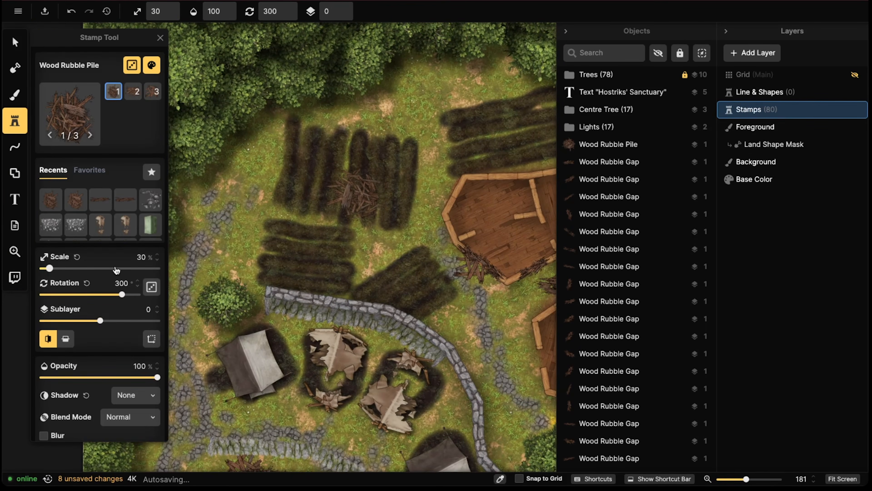
scroll(242, 242, down, 5)
middle_drag(253, 248, 334, 187)
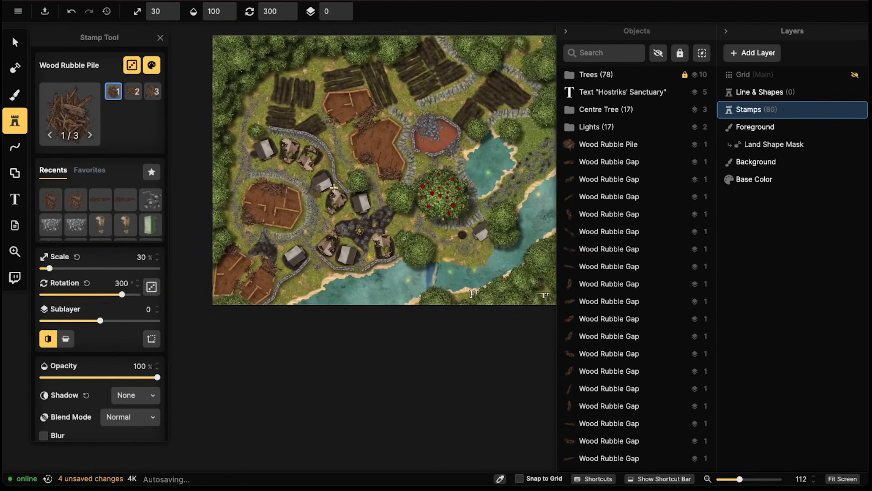
scroll(334, 187, down, 6)
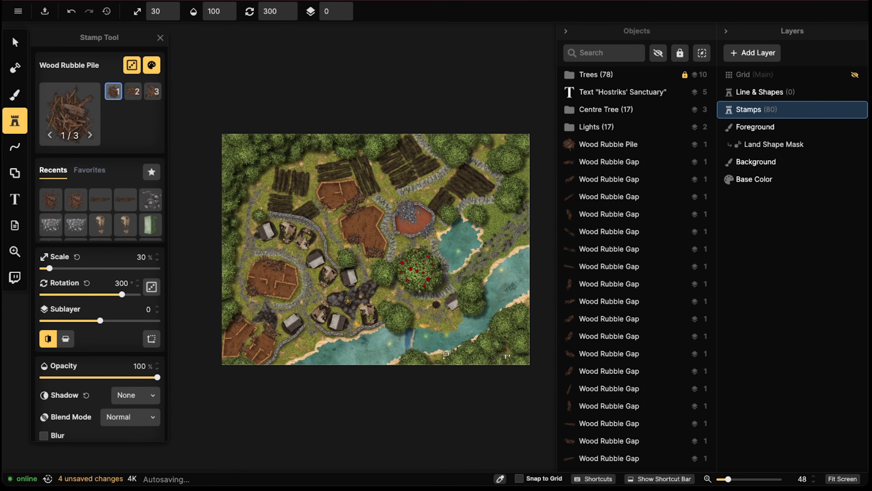
scroll(251, 355, up, 5)
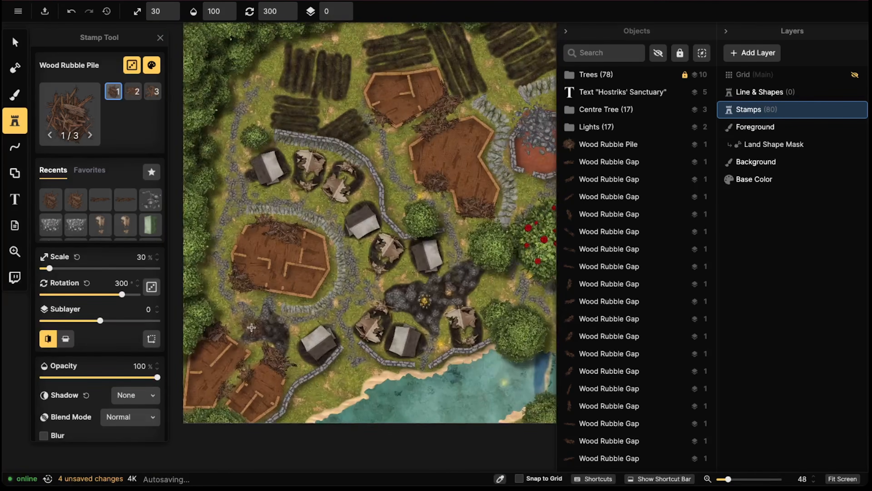
scroll(251, 355, up, 9)
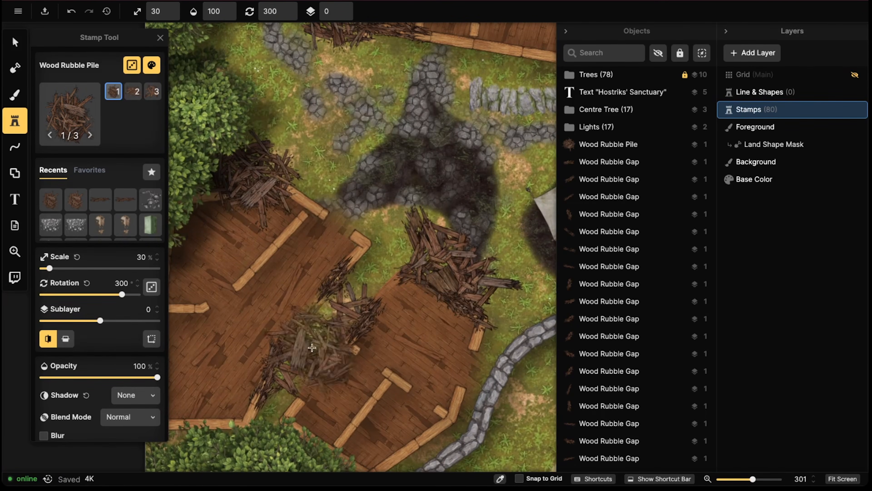
scroll(275, 197, down, 3)
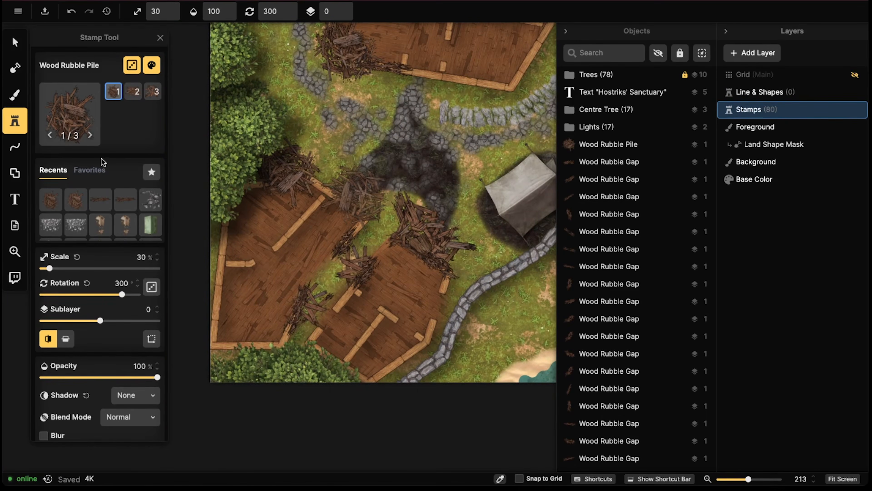
Search the texture catalog for "rubble" and choose Stone Rubble as the foreground brush texture
click(6, 97)
scroll(308, 259, down, 2)
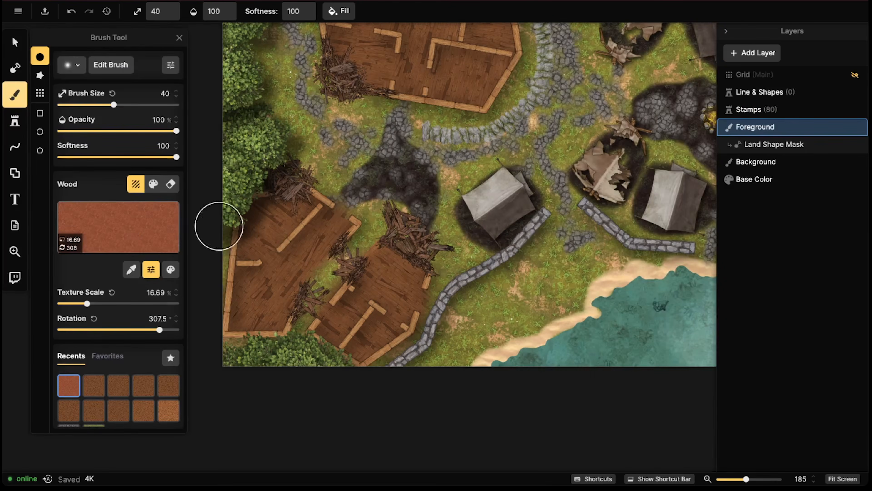
click(116, 228)
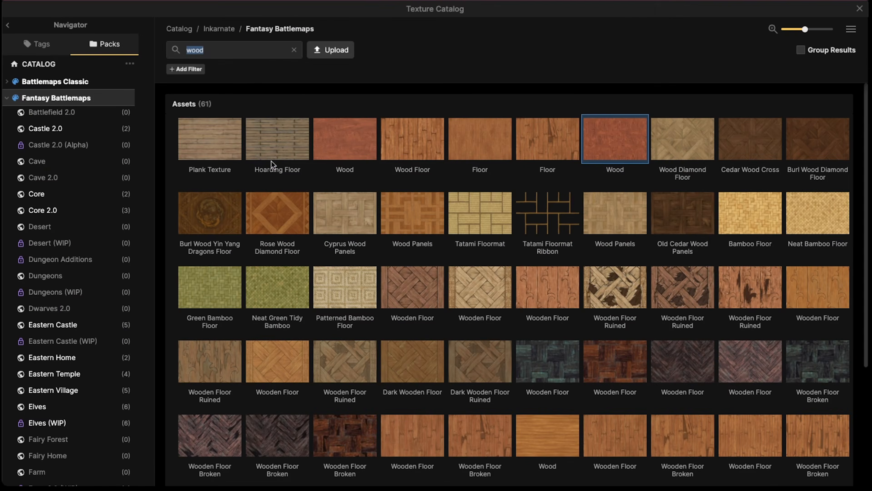
text(rubble)
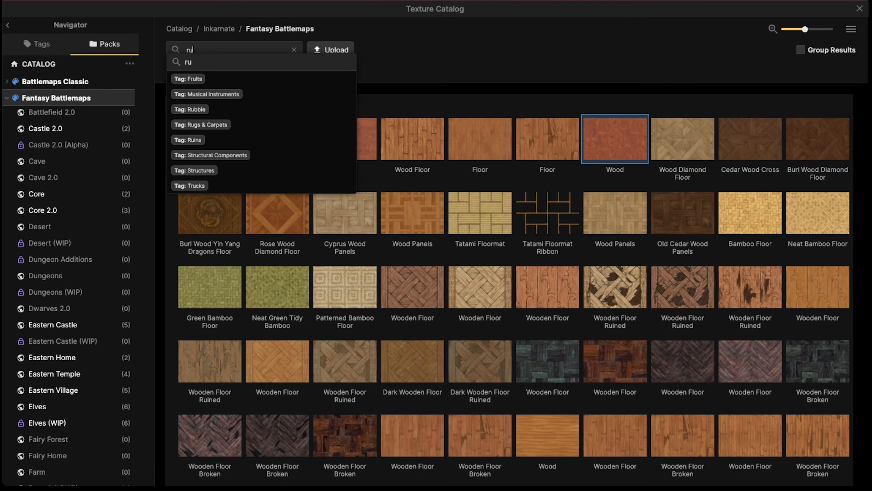
key(Return)
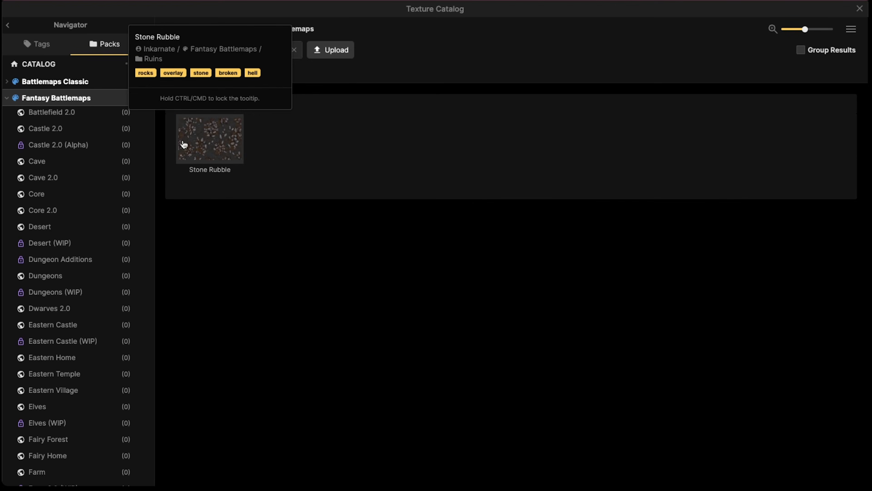
click(191, 142)
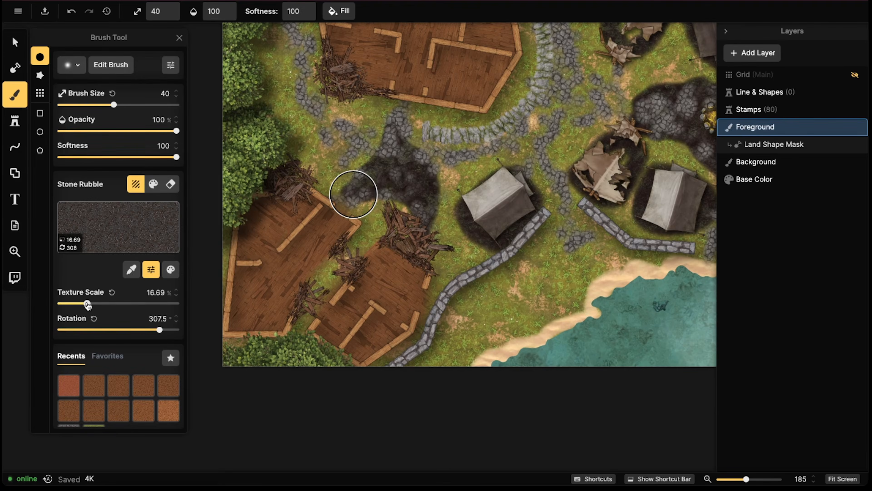
Set the Stone Rubble texture scale to 36.55%, checking it against the stone ruin's rubble
drag(88, 305, 91, 305)
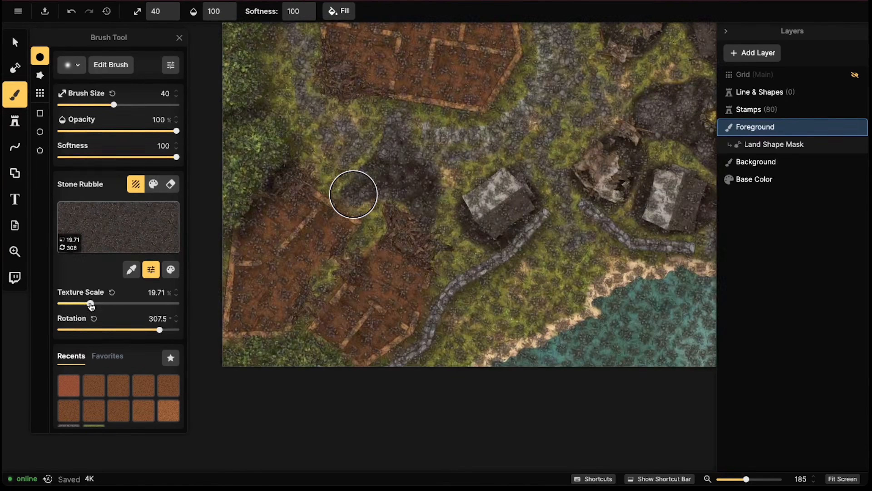
scroll(288, 180, up, 9)
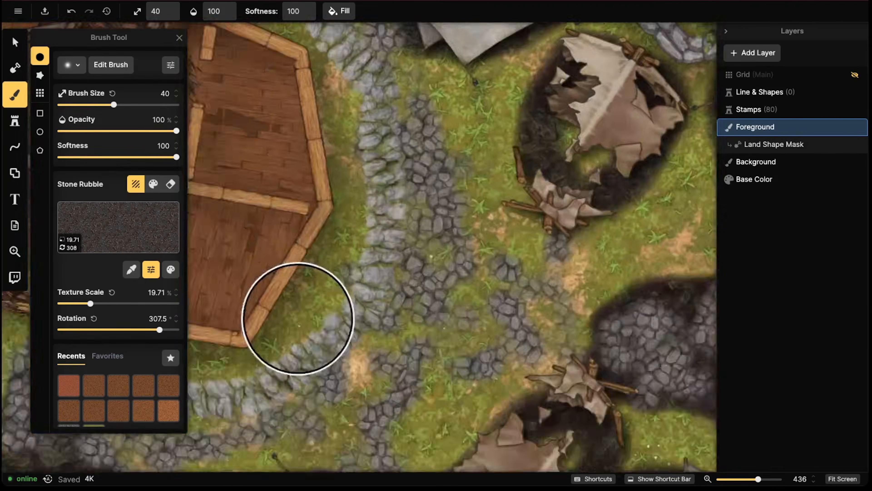
middle_drag(577, 100, 360, 302)
middle_drag(494, 96, 360, 234)
mouse_move(549, 167)
middle_down()
mouse_move(403, 264)
mouse_move(323, 254)
middle_up()
drag(100, 303, 109, 305)
scroll(266, 273, down, 4)
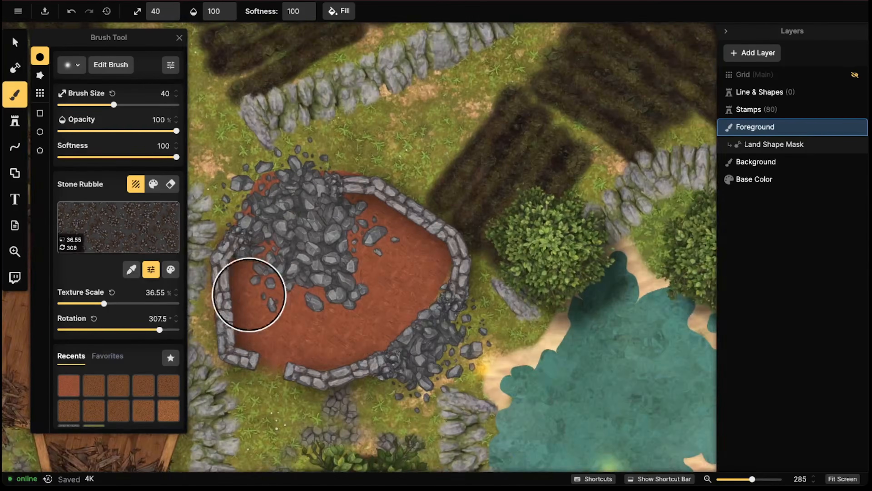
Examine the map from the stone ruin to the two southwest houses for places that need loose rubble
scroll(253, 296, down, 3)
middle_drag(253, 297, 353, 264)
scroll(257, 232, down, 1)
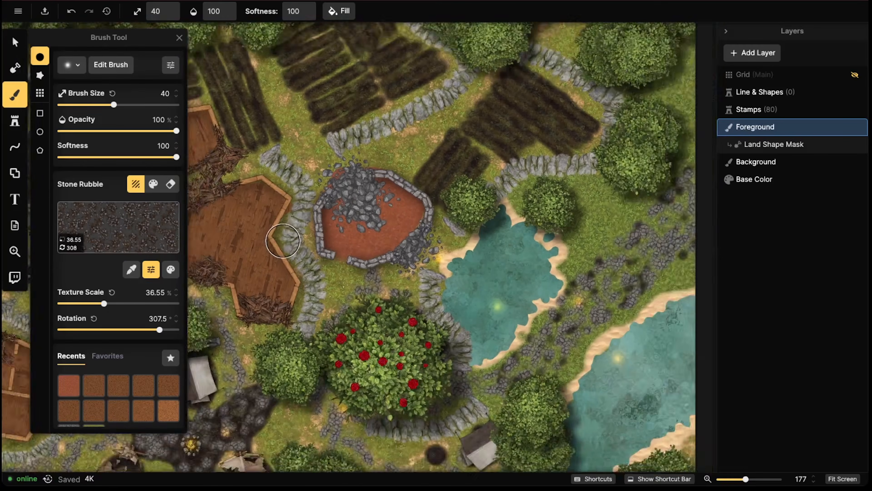
scroll(312, 224, down, 2)
middle_drag(316, 217, 353, 174)
mouse_move(272, 239)
middle_down()
mouse_move(337, 179)
mouse_move(378, 157)
middle_up()
mouse_move(298, 208)
middle_down()
mouse_move(336, 193)
mouse_move(346, 150)
middle_up()
scroll(357, 285, up, 3)
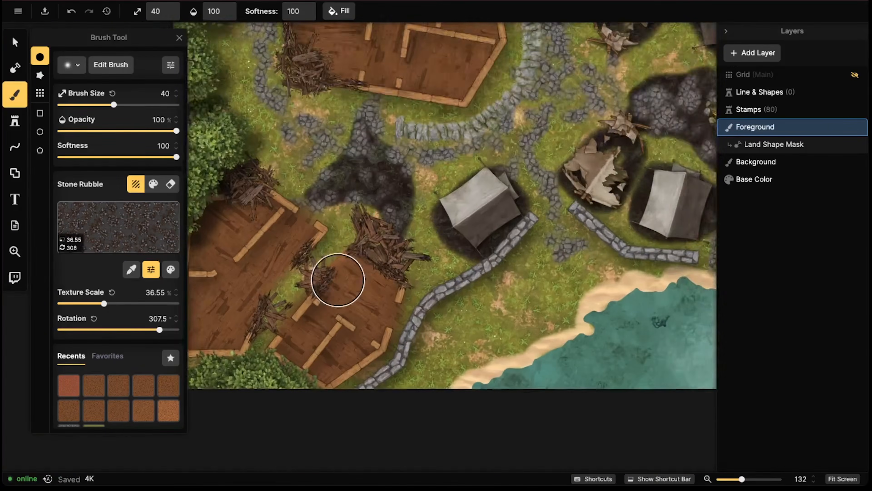
scroll(339, 262, up, 4)
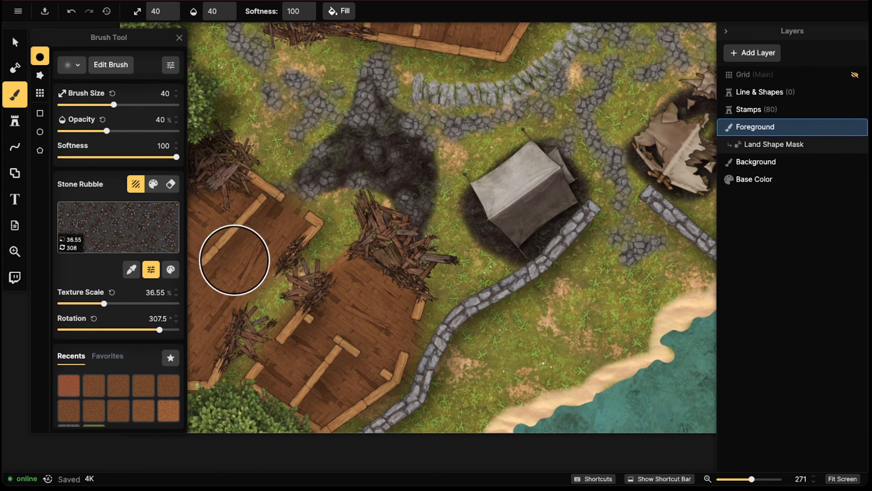
middle_drag(286, 238, 314, 193)
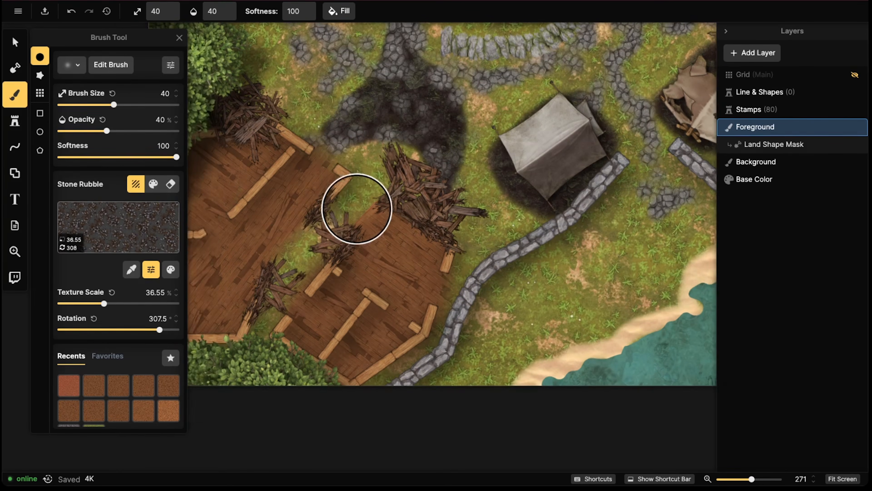
mouse_move(330, 224)
middle_down()
mouse_move(288, 252)
mouse_move(327, 230)
middle_up()
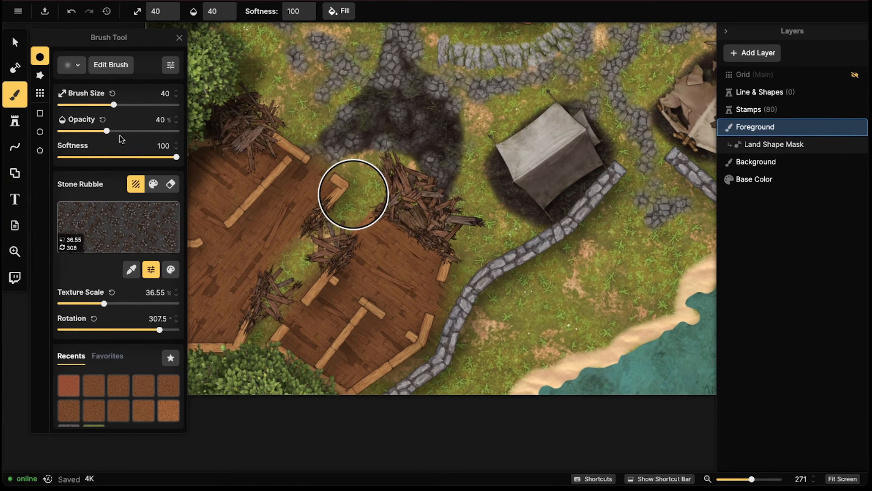
Choose the Dirt 2 brush with brush size 30 and opacity 38% for painting Stone Rubble
click(73, 67)
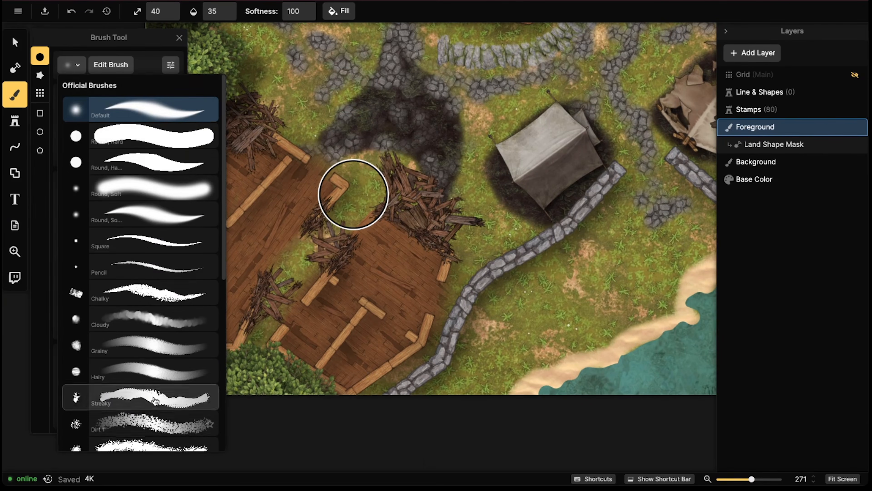
scroll(155, 400, down, 10)
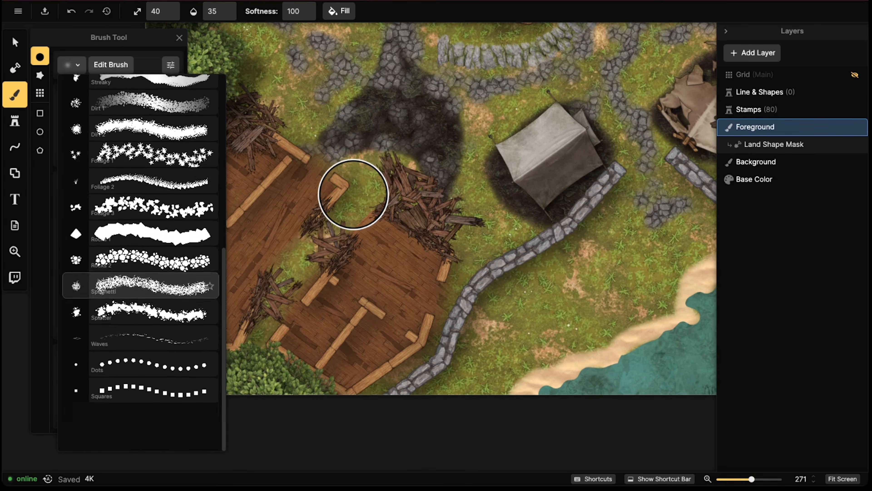
scroll(137, 281, up, 10)
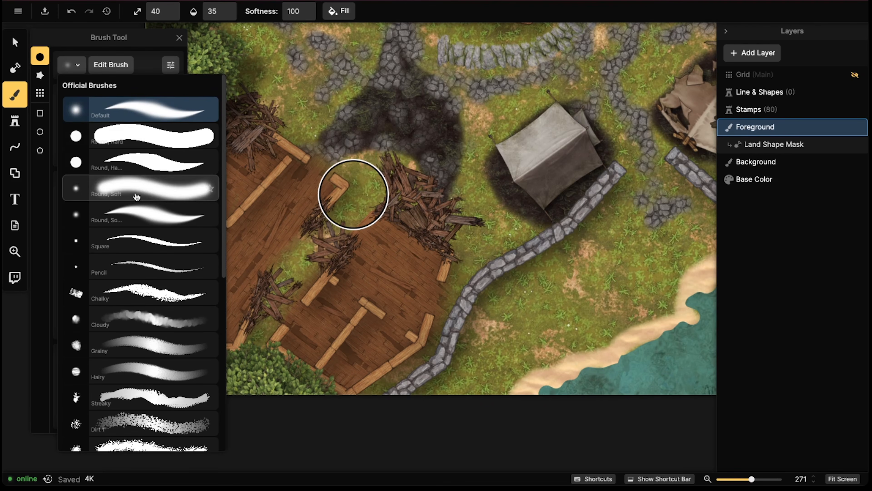
scroll(138, 213, down, 3)
scroll(136, 265, down, 3)
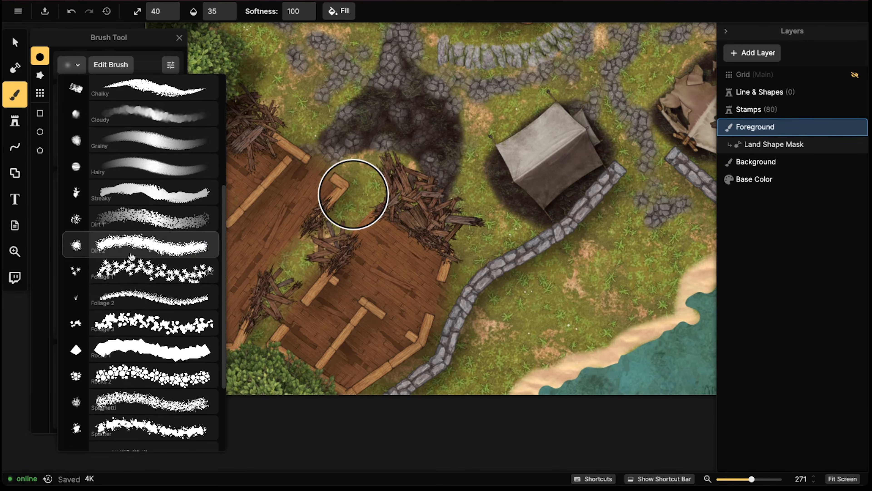
click(131, 242)
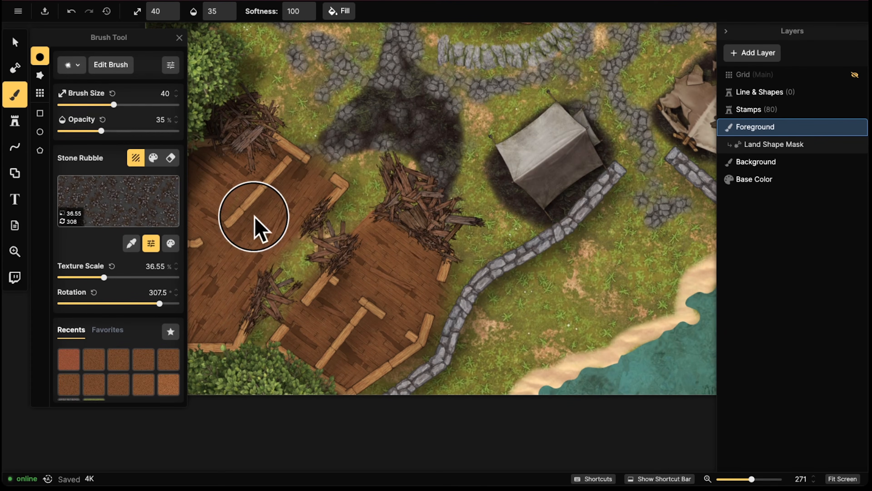
key(bracketleft)
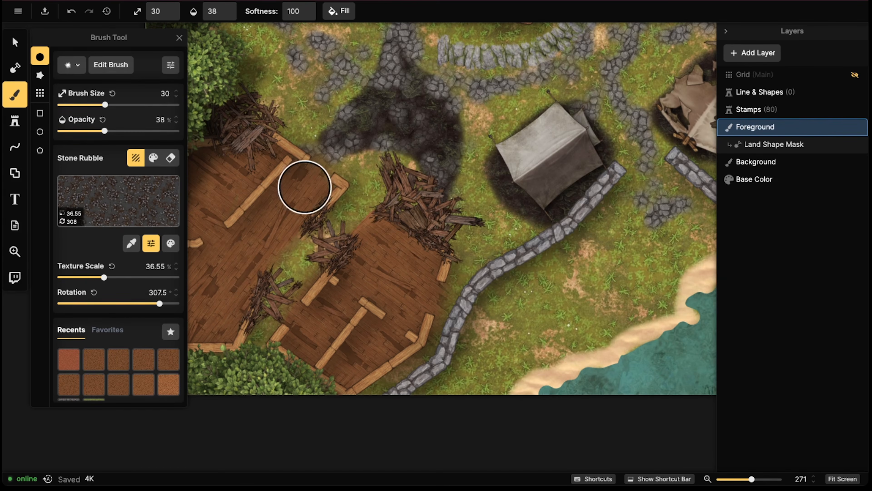
Paint Stone Rubble through the gap between the two southwest houses and around the corner house's northern wood pile
middle_drag(306, 209, 349, 197)
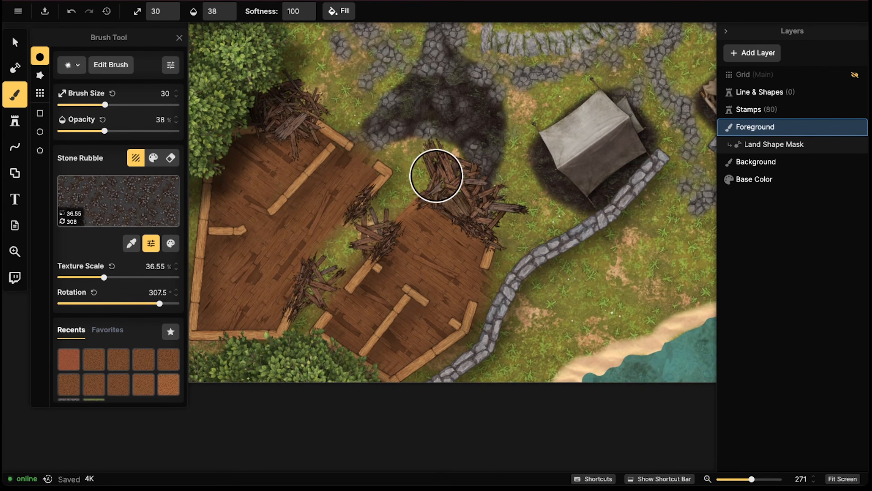
mouse_move(436, 176)
mouse_down()
mouse_move(419, 175)
mouse_move(409, 152)
mouse_move(387, 140)
mouse_move(432, 134)
mouse_move(508, 211)
mouse_move(528, 214)
mouse_move(463, 191)
mouse_move(372, 207)
mouse_move(360, 222)
mouse_move(338, 203)
mouse_up()
drag(394, 214, 292, 315)
drag(263, 152, 296, 118)
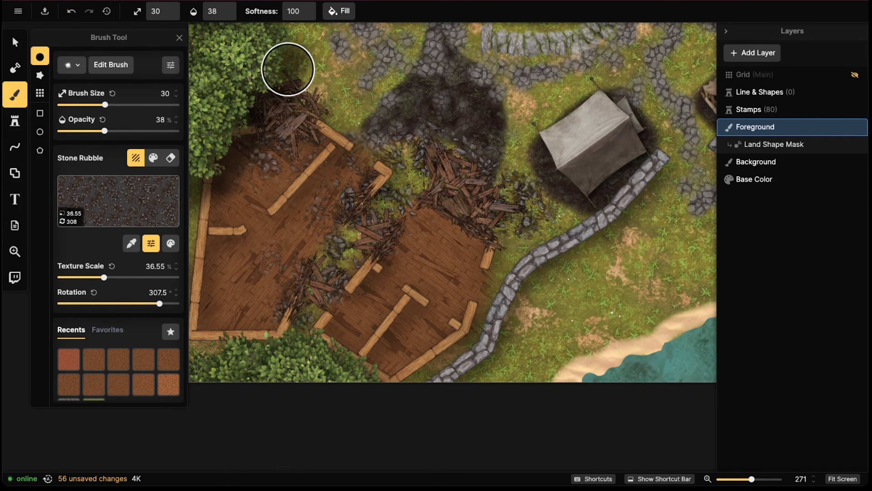
drag(287, 69, 369, 132)
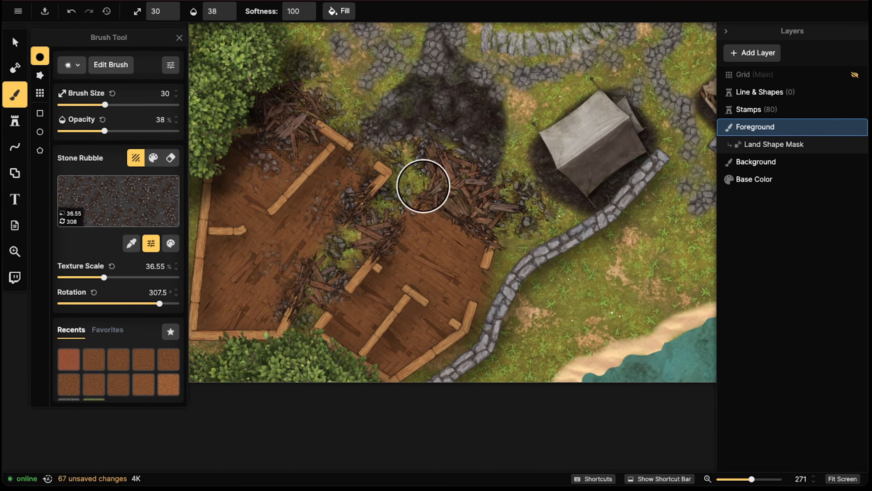
Scatter more Stone Rubble around the smaller southwest house's northeast wood pile and the grass and scorched ground between the houses
drag(424, 186, 540, 207)
middle_drag(421, 202, 387, 160)
drag(388, 154, 344, 203)
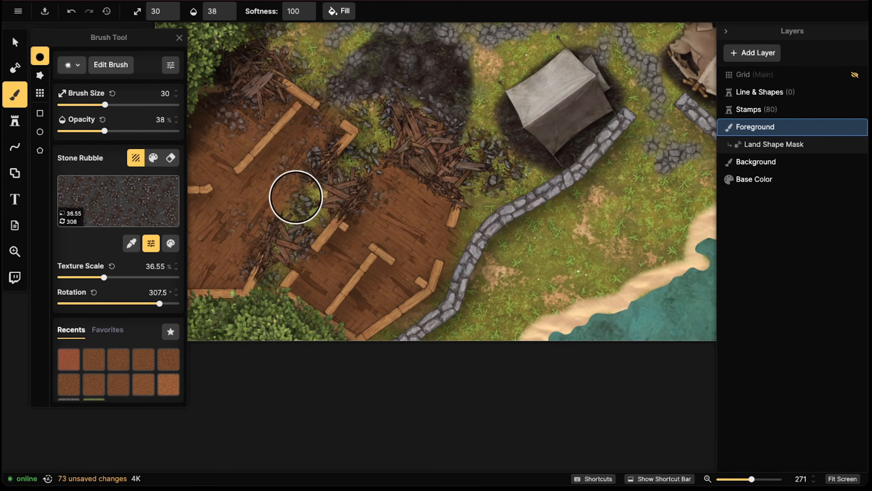
middle_drag(502, 139, 449, 290)
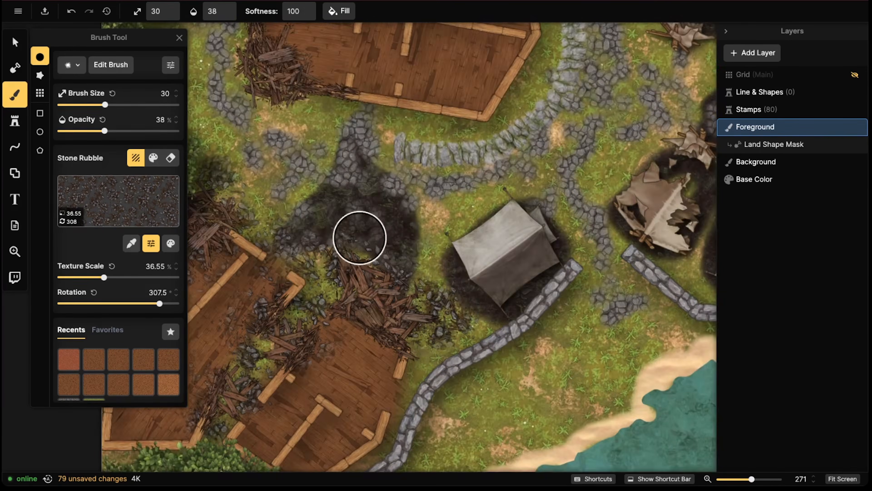
drag(293, 240, 248, 227)
middle_drag(252, 177, 379, 219)
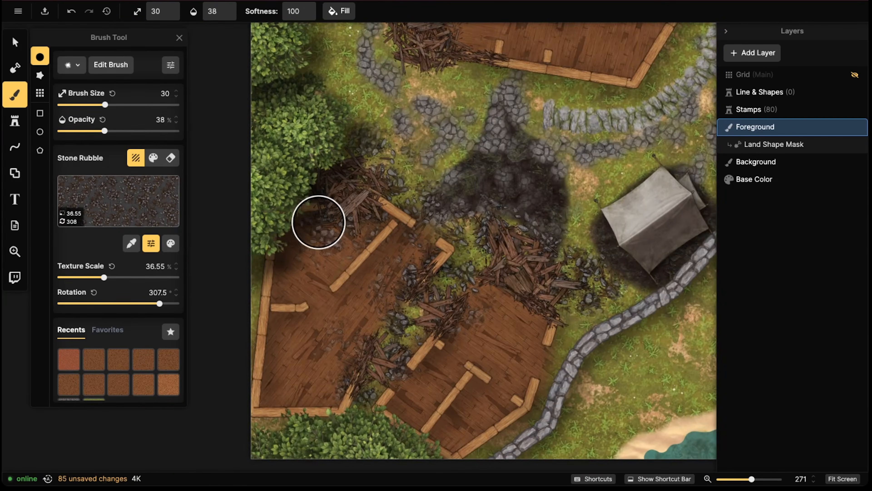
middle_drag(489, 248, 519, 211)
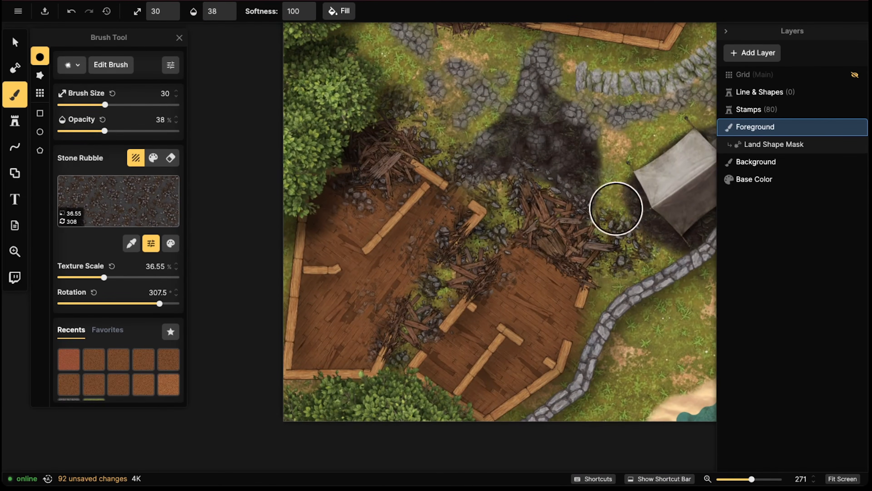
Paint Stone Rubble inside and outside the large central house around its southwest wood pile
middle_drag(643, 99, 568, 201)
middle_drag(493, 213, 436, 358)
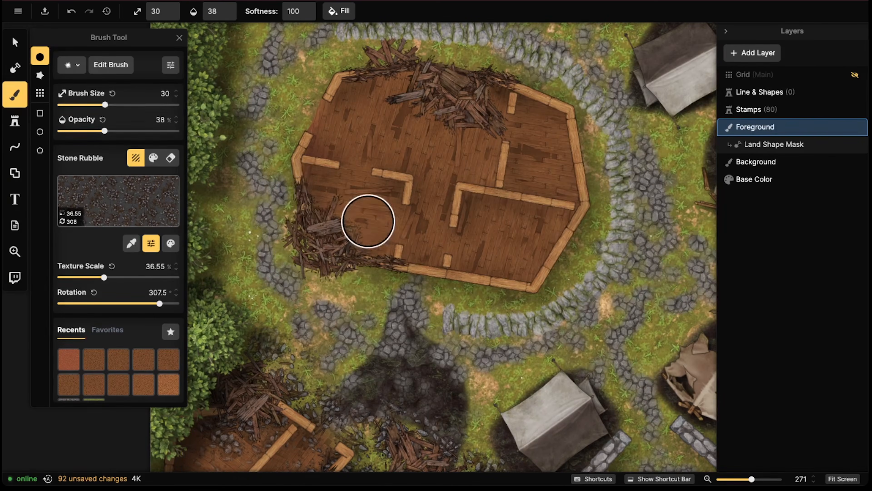
mouse_move(368, 221)
mouse_down()
mouse_move(290, 199)
mouse_move(282, 226)
mouse_move(354, 280)
mouse_move(380, 274)
mouse_move(285, 264)
mouse_up()
mouse_move(261, 206)
mouse_down()
mouse_move(257, 197)
mouse_move(267, 201)
mouse_up()
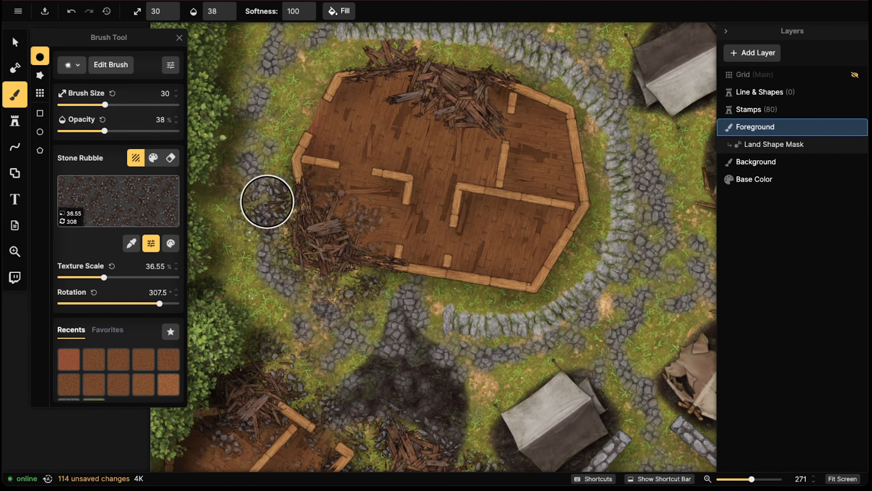
mouse_move(336, 213)
mouse_down()
mouse_move(374, 259)
mouse_move(376, 289)
mouse_move(304, 281)
mouse_up()
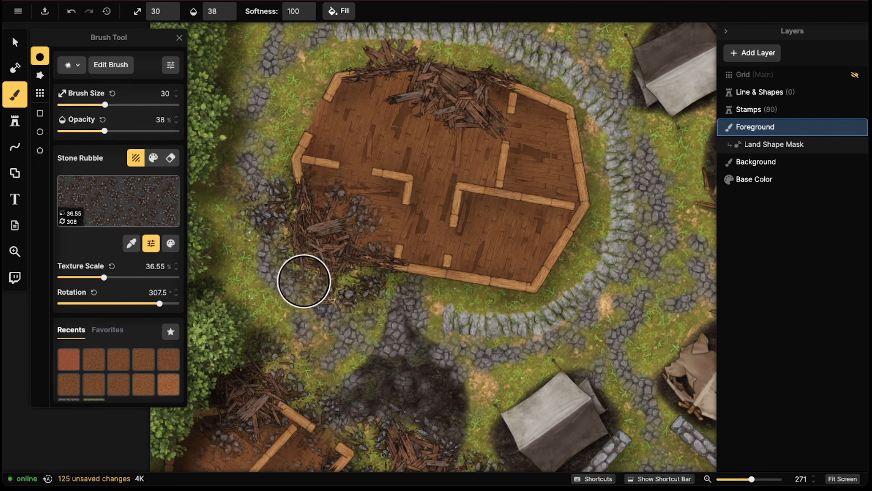
mouse_move(292, 237)
mouse_down()
mouse_move(248, 242)
mouse_move(270, 243)
mouse_up()
Paint Stone Rubble around the wood piles along the large central house's broken north wall
middle_drag(446, 113, 429, 188)
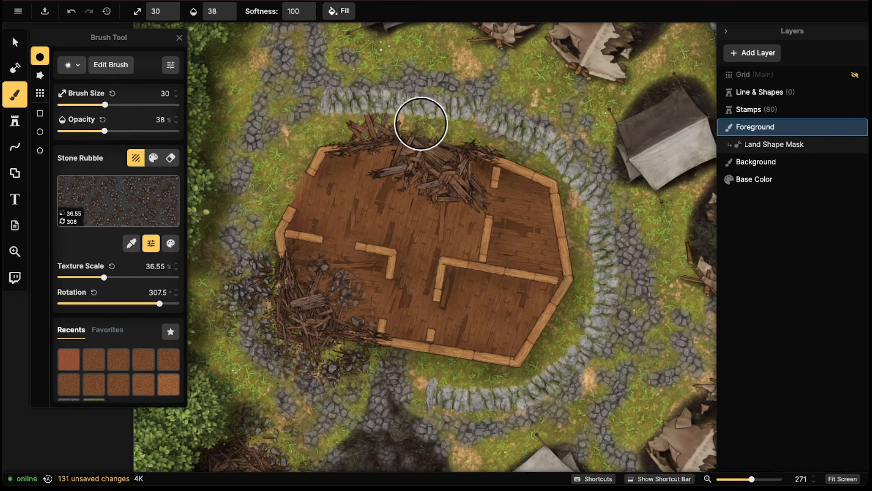
mouse_move(421, 124)
mouse_down()
mouse_move(358, 132)
mouse_move(395, 145)
mouse_up()
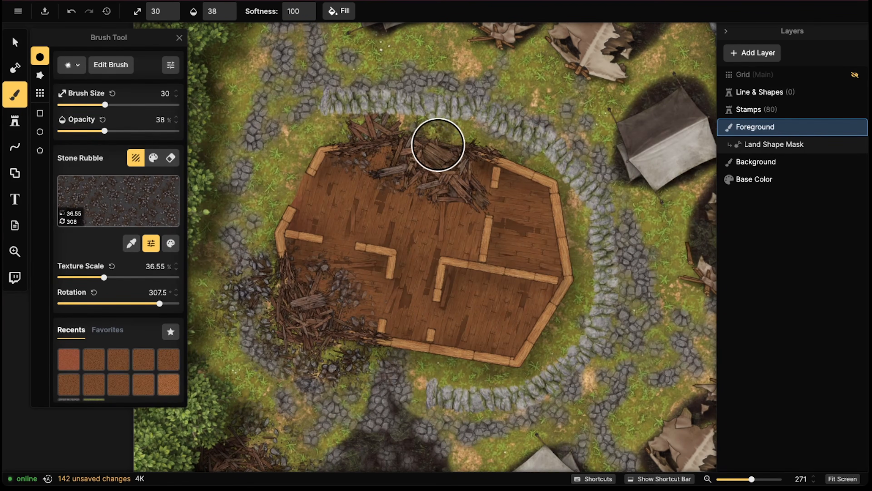
mouse_move(487, 166)
mouse_down()
mouse_move(510, 185)
mouse_move(457, 186)
mouse_up()
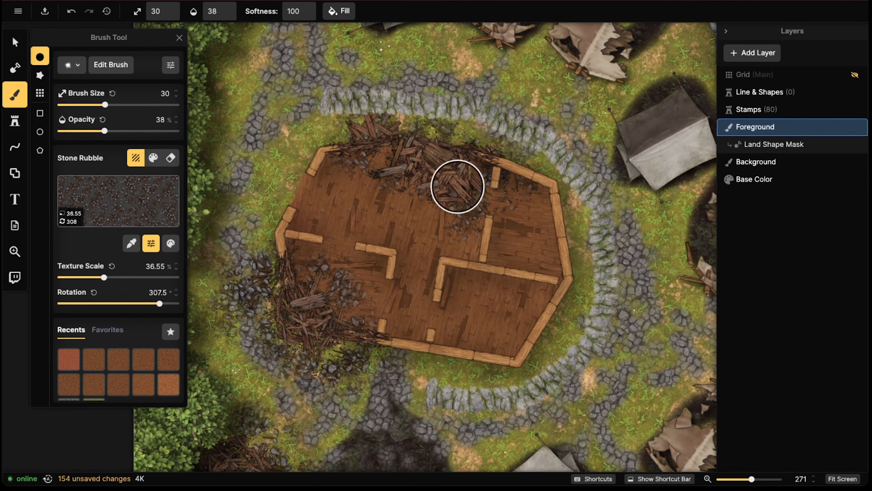
drag(343, 158, 335, 170)
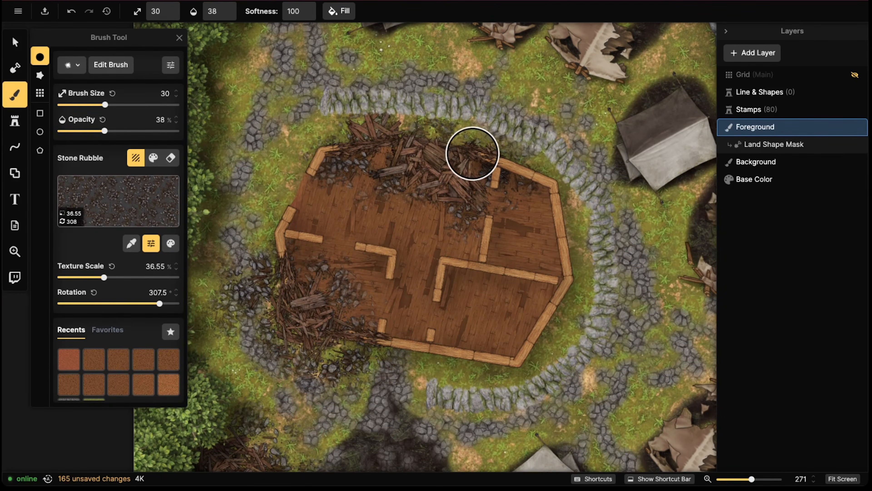
Paint Stone Rubble around the southwest and south wood piles of the angular wooden house west of the stone ruin
middle_drag(550, 178, 357, 306)
middle_drag(615, 231, 552, 276)
middle_drag(713, 197, 415, 226)
mouse_move(407, 217)
mouse_down()
mouse_move(356, 232)
mouse_move(359, 262)
mouse_up()
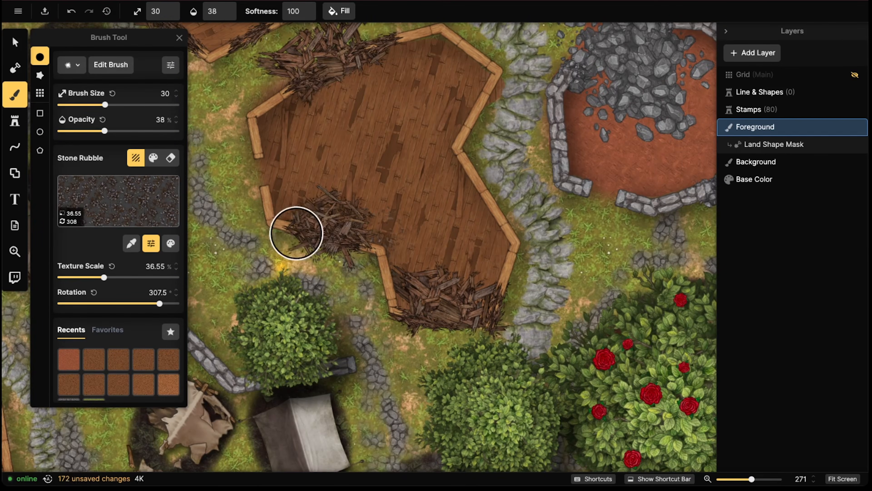
drag(386, 213, 366, 172)
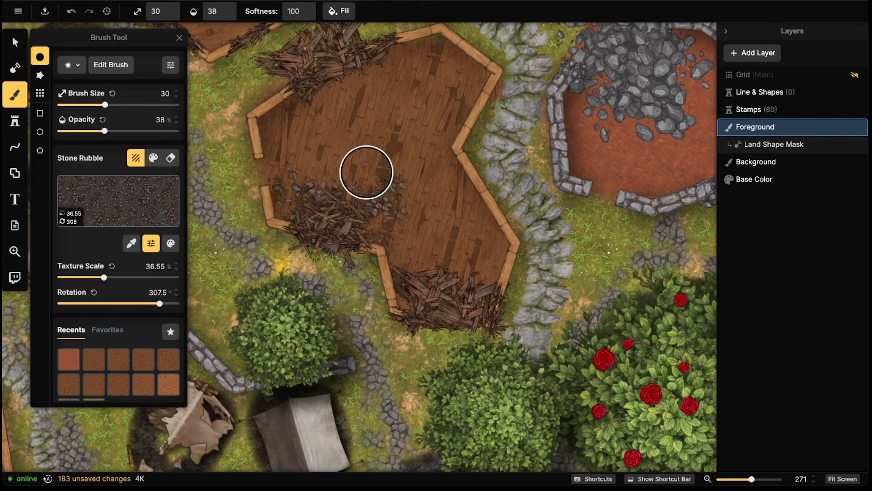
drag(351, 261, 419, 269)
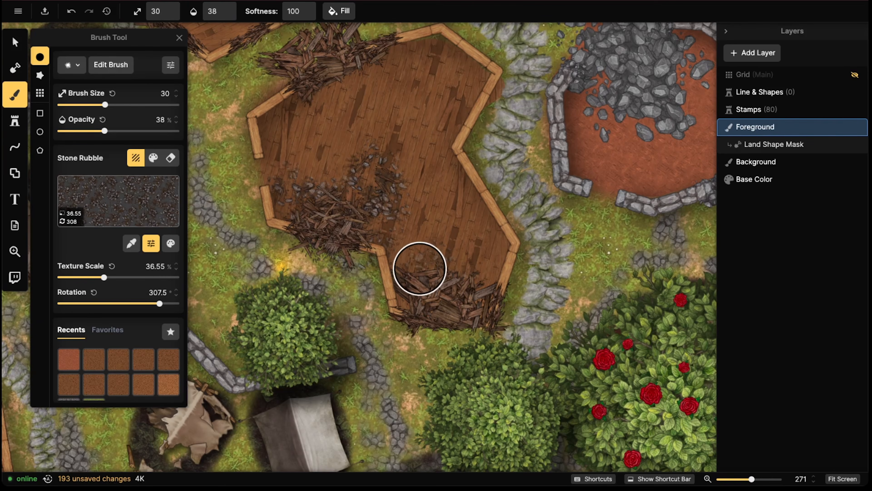
mouse_move(461, 320)
mouse_down()
mouse_move(422, 346)
mouse_move(479, 356)
mouse_move(407, 352)
mouse_move(469, 327)
mouse_move(390, 351)
mouse_move(498, 265)
mouse_up()
Paint Stone Rubble on the stone ruin's red floor beside its large northern rubble pile
right_drag(610, 256, 481, 337)
mouse_move(494, 210)
mouse_down()
mouse_move(459, 208)
mouse_move(498, 198)
mouse_move(471, 111)
mouse_move(464, 130)
mouse_up()
right_drag(435, 115, 352, 193)
Search the texture catalog for "grass" and choose the Grass texture with light brown patches for the foreground brush
click(118, 198)
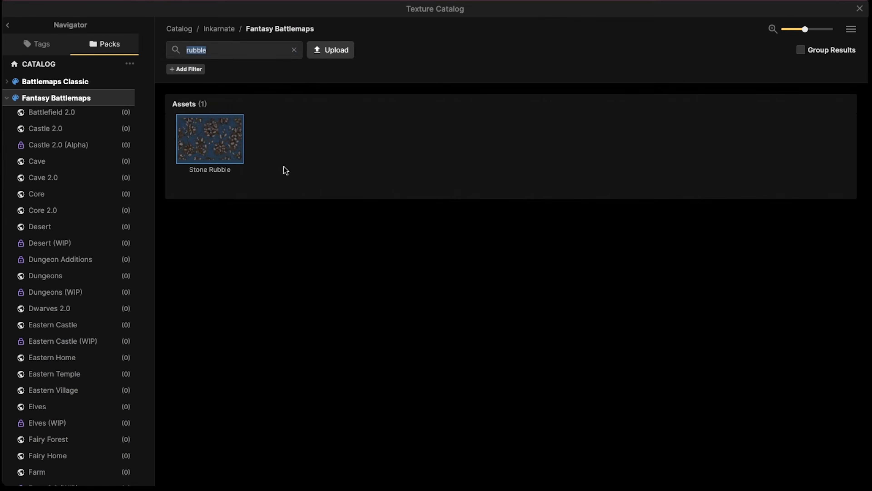
click(294, 50)
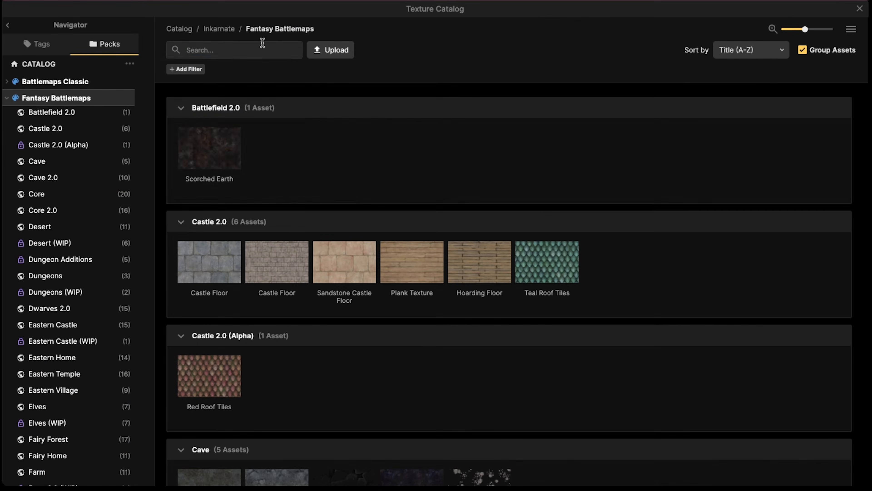
text(grass)
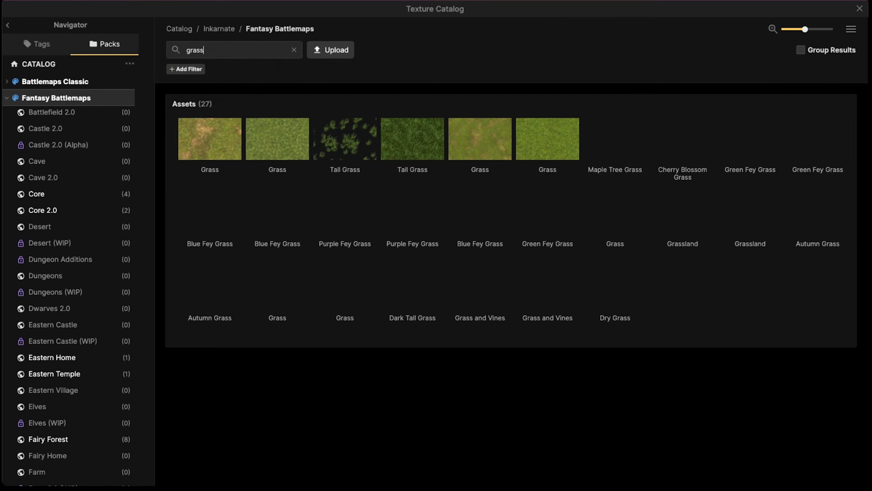
click(485, 146)
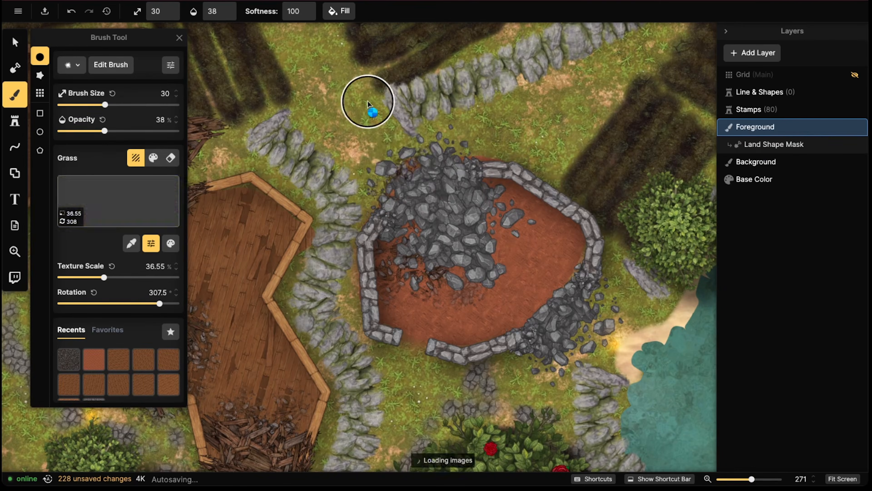
Paint the Grass texture around the northwestern edge of the stone ruin's northern rubble pile
click(397, 166)
click(405, 175)
click(478, 167)
click(396, 202)
click(416, 184)
click(427, 178)
click(389, 188)
click(383, 160)
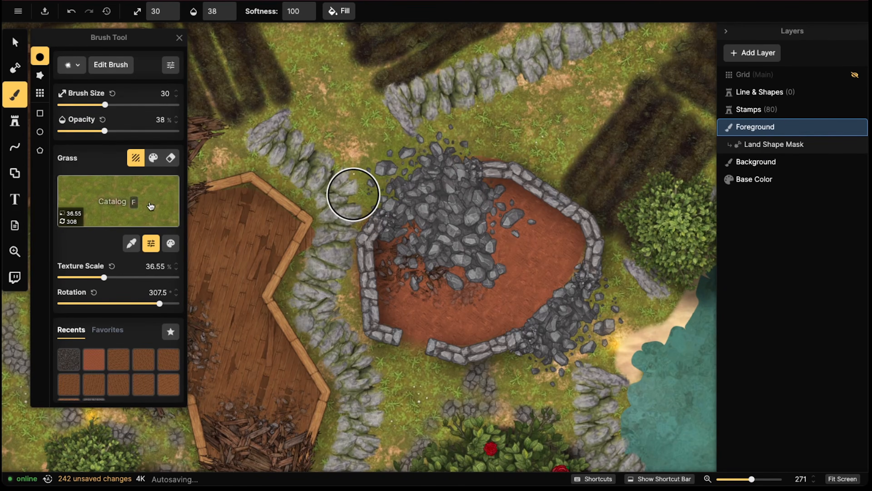
Switch the brush back to Stone Rubble and paint it around the stone ruin's northern rubble pile and adjoining red floor
click(66, 359)
click(412, 170)
click(389, 168)
click(378, 158)
click(360, 165)
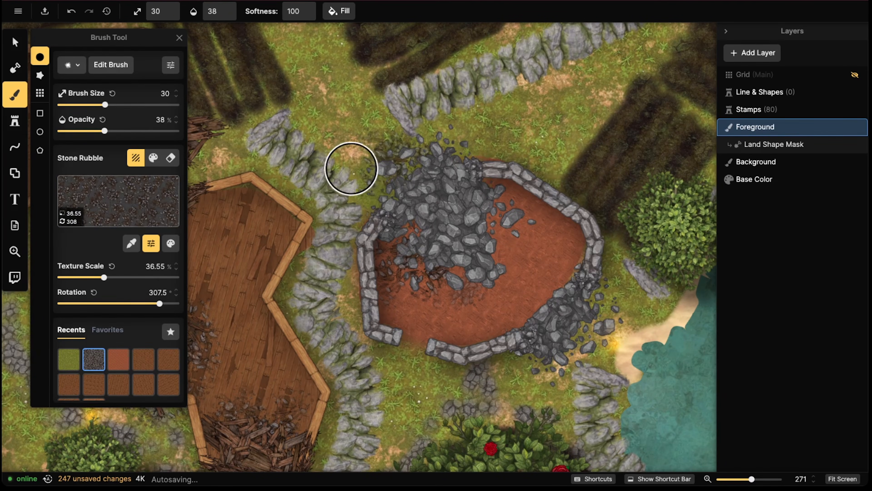
click(369, 182)
click(398, 192)
click(409, 154)
click(459, 161)
click(512, 197)
click(497, 245)
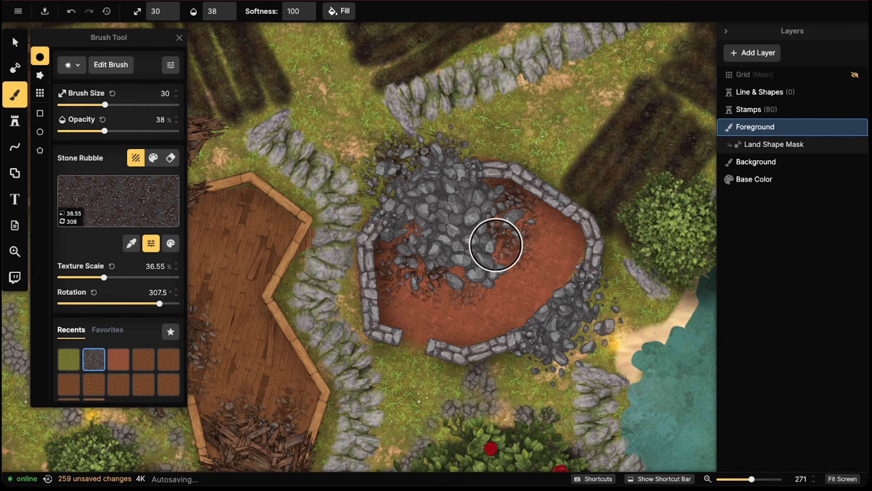
Paint Stone Rubble around the southeastern rubble pile of the stone ruin
click(599, 318)
click(615, 303)
click(584, 344)
click(562, 375)
mouse_move(496, 393)
mouse_down()
mouse_move(570, 357)
mouse_move(610, 289)
mouse_up()
scroll(444, 376, down, 3)
mouse_move(444, 376)
middle_down()
mouse_move(476, 198)
mouse_move(477, 352)
mouse_move(438, 381)
middle_up()
scroll(476, 199, down, 5)
scroll(406, 181, up, 5)
mouse_move(405, 181)
mouse_down()
mouse_move(397, 166)
mouse_move(424, 172)
mouse_move(393, 193)
mouse_move(417, 221)
mouse_move(511, 140)
mouse_move(468, 188)
mouse_move(543, 170)
mouse_move(529, 113)
mouse_move(566, 174)
mouse_move(510, 213)
mouse_move(613, 213)
mouse_up()
middle_drag(613, 213, 414, 257)
mouse_move(535, 208)
mouse_down()
mouse_move(543, 172)
mouse_move(506, 233)
mouse_move(582, 268)
mouse_move(602, 291)
mouse_move(564, 312)
mouse_move(571, 292)
mouse_move(589, 314)
mouse_move(567, 253)
mouse_move(485, 259)
mouse_move(427, 289)
mouse_up()
scroll(429, 286, down, 2)
scroll(432, 280, down, 5)
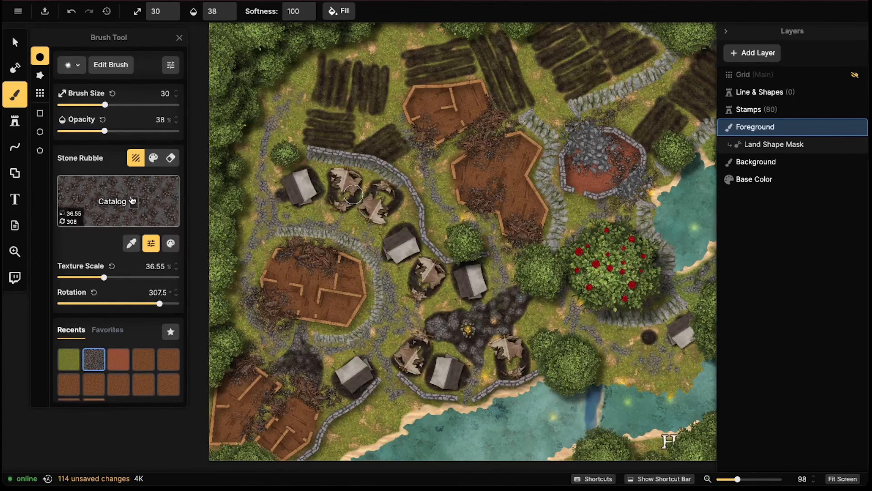
click(118, 198)
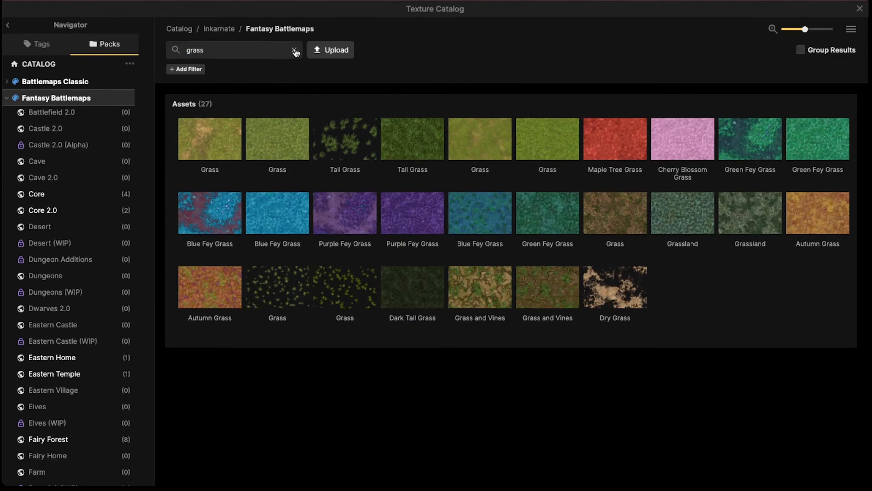
click(294, 51)
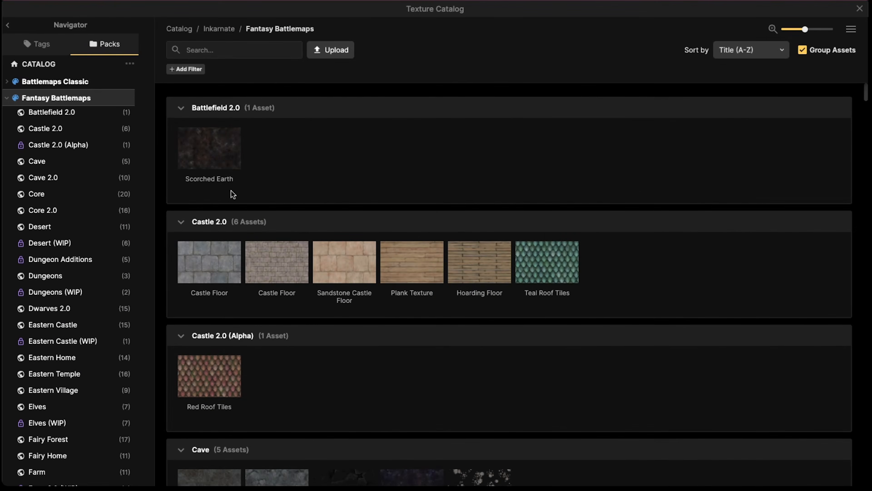
key(Escape)
Paint Stone Rubble on the southwest house's floor between the diagonal inner wall and the broken L-shaped wall
scroll(272, 215, up, 3)
scroll(272, 215, up, 6)
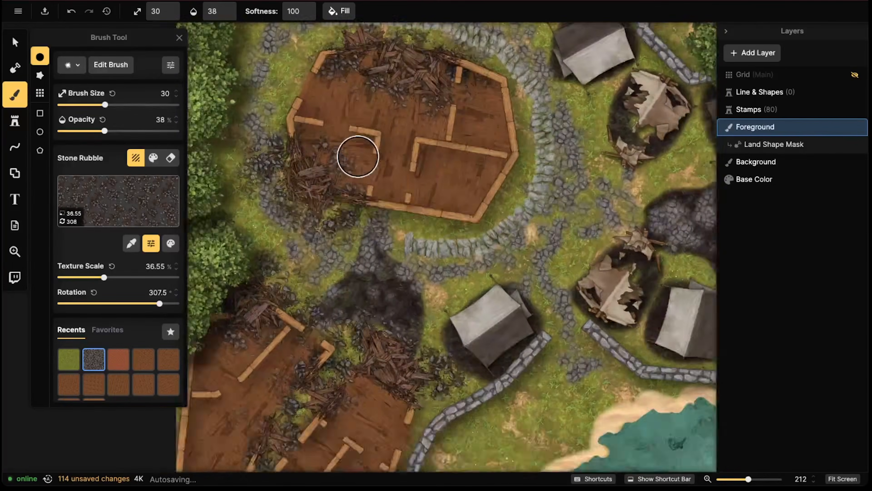
scroll(344, 268, down, 3)
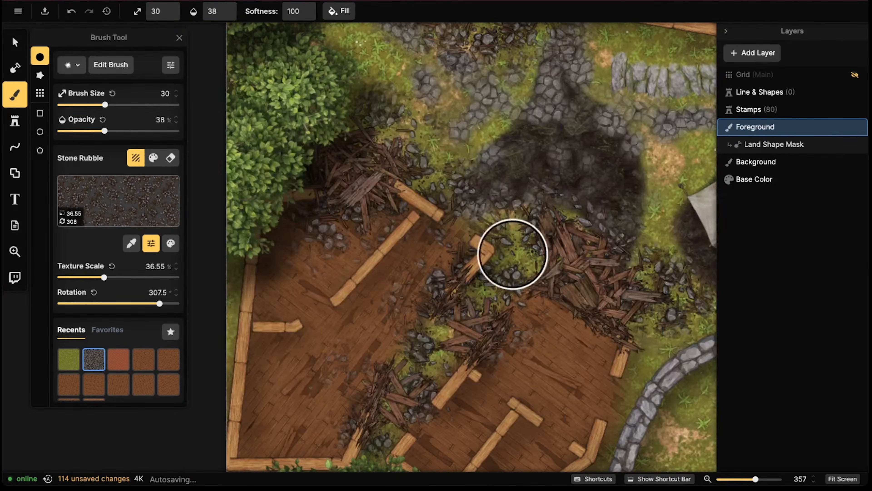
scroll(412, 158, up, 3)
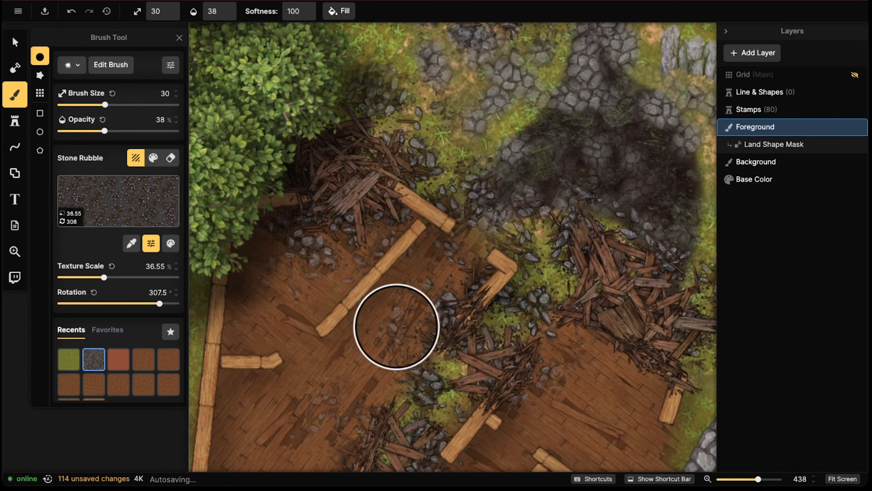
drag(397, 324, 432, 307)
scroll(224, 234, down, 3)
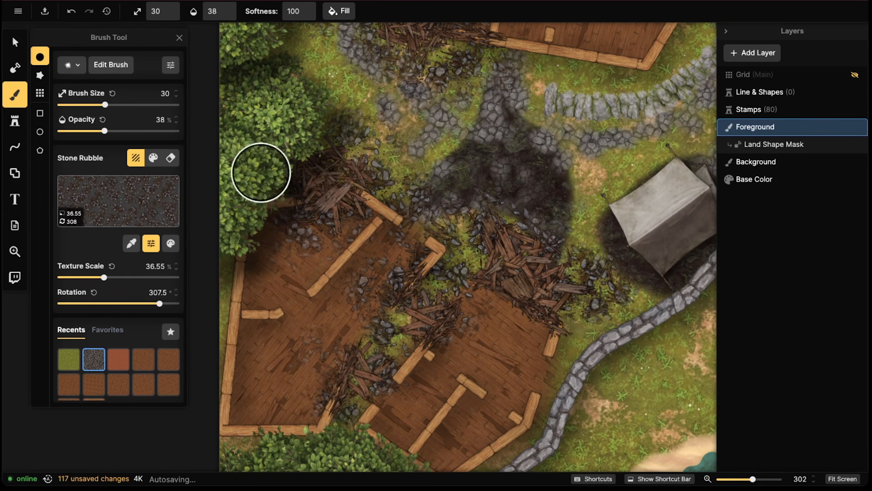
click(95, 192)
key(Escape)
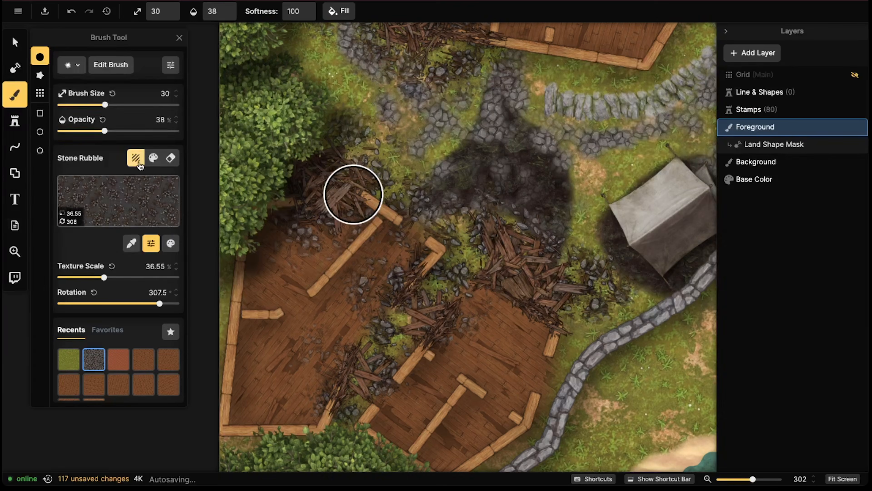
Choose the Wood Wall Broken stamp from the rubble results in the stamp catalog
click(15, 121)
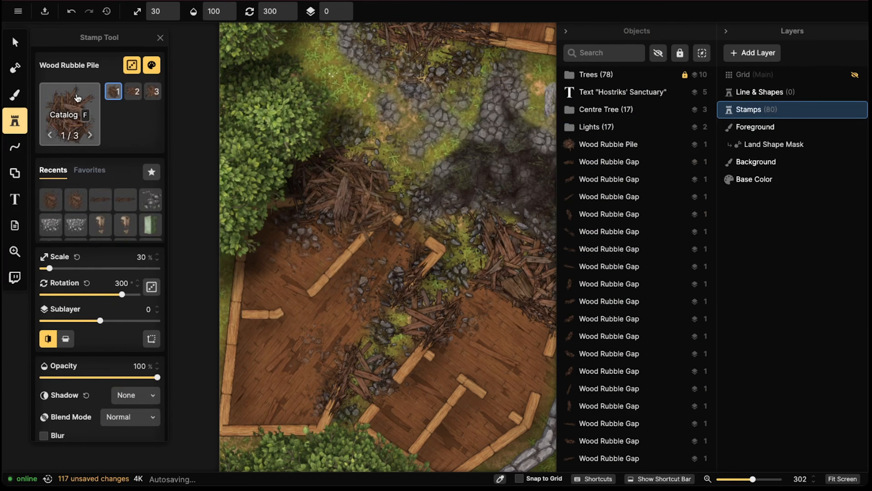
click(78, 99)
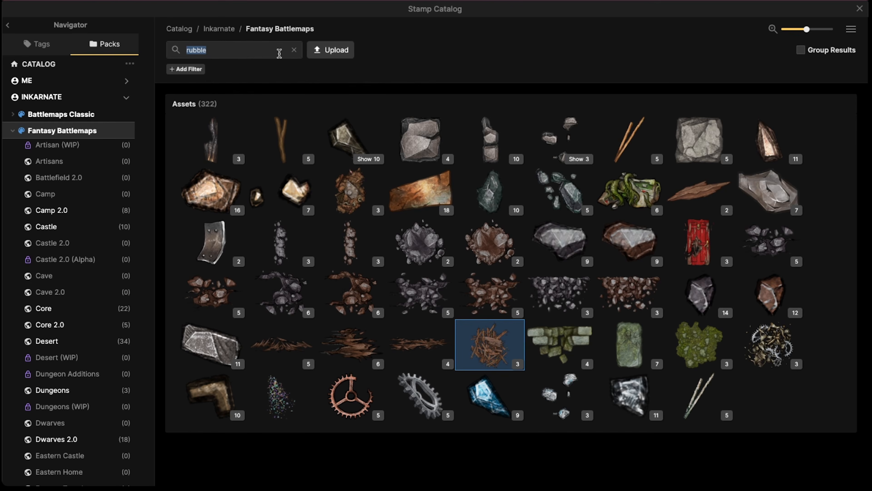
click(626, 139)
scroll(409, 172, up, 5)
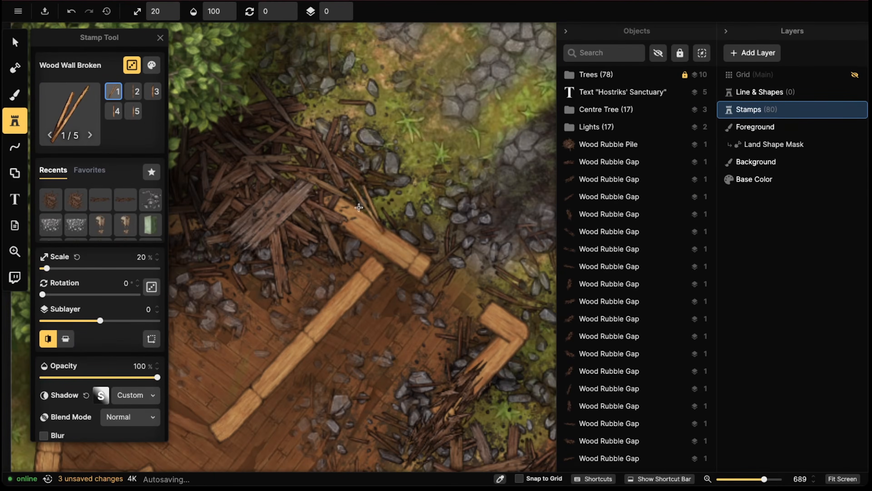
Set the Wood Wall Broken stamp to sublayer 2 and turn on randomized rotation
double_click(343, 7)
shift+scroll(177, 211, down, 1)
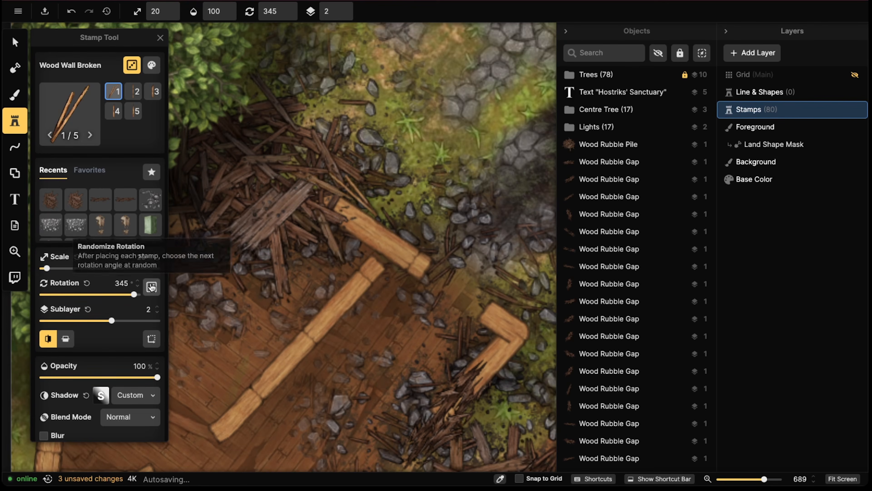
click(152, 287)
shift+scroll(290, 155, down, 2)
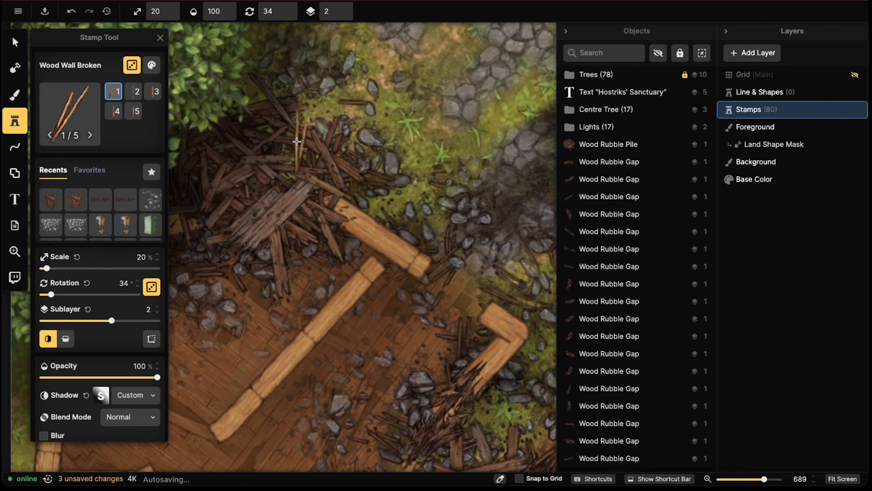
Tone down the stamp's colour with saturation 90%, brightness 84% and contrast 86%
scroll(297, 142, down, 2)
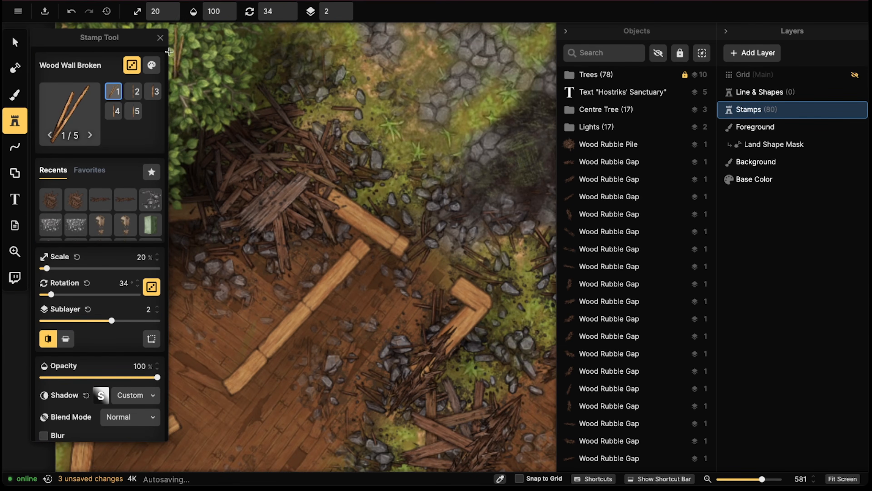
click(152, 65)
drag(236, 124, 234, 126)
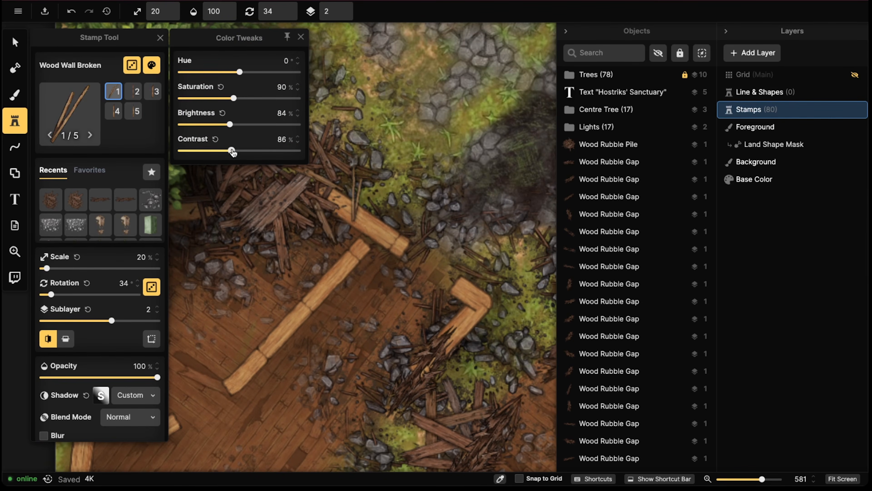
Scatter Wood Wall Broken stamps around the southwest house's northern wood pile beside the tree and on the floor below it
scroll(274, 172, down, 3)
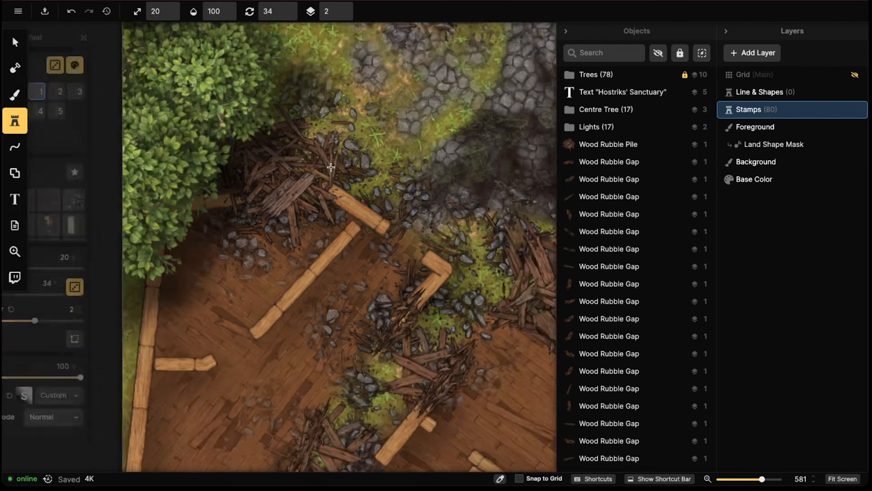
click(312, 169)
drag(312, 170, 339, 98)
click(339, 99)
click(336, 97)
click(273, 257)
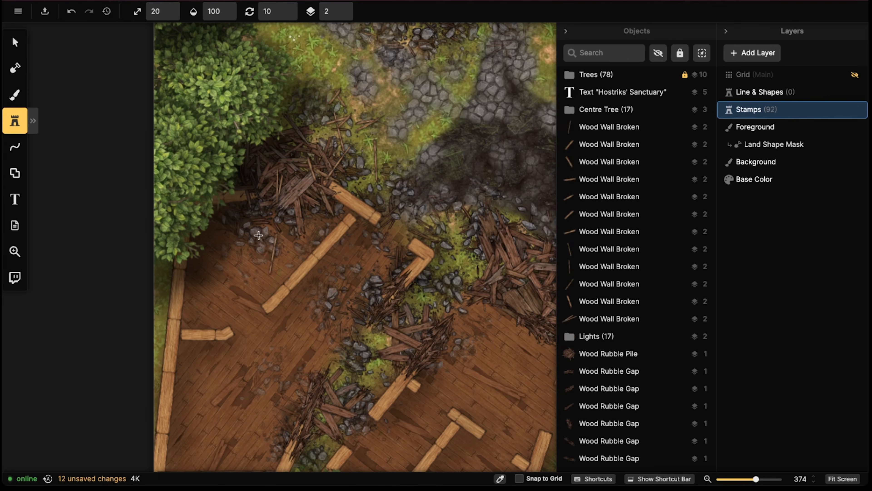
click(262, 240)
click(254, 240)
click(259, 237)
Scatter Wood Wall Broken stamps over the debris around the broken end of the southwest house's L-shaped wall
click(360, 277)
click(366, 293)
click(378, 297)
click(381, 289)
middle_drag(379, 275, 377, 117)
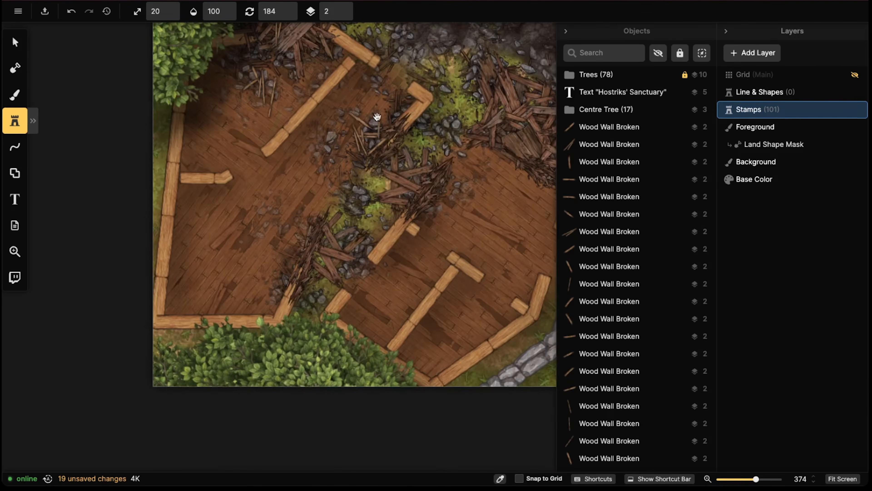
click(394, 153)
click(382, 176)
click(375, 175)
click(376, 172)
Scatter Wood Wall Broken stamps over the southwest house's middle wood pile and the nearby floor of its eastern room
click(425, 178)
click(448, 175)
click(445, 149)
click(481, 141)
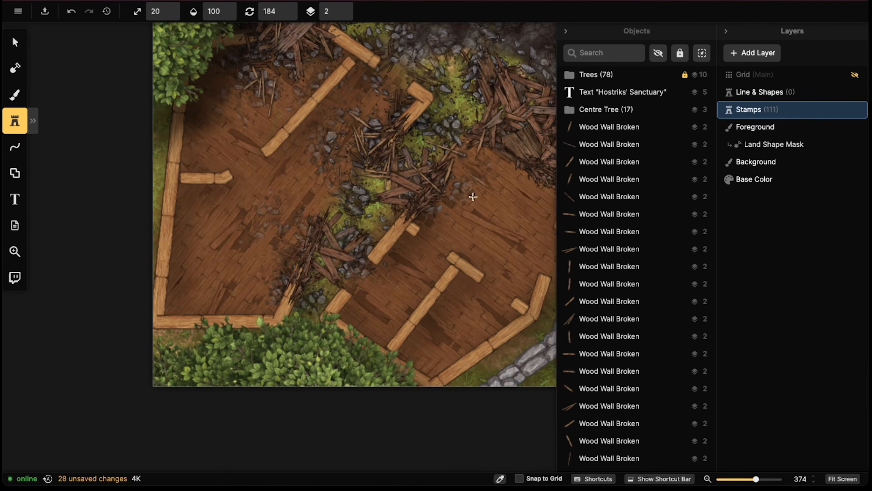
click(456, 200)
click(473, 201)
click(451, 193)
click(415, 197)
click(395, 209)
Scatter Wood Wall Broken stamps around the southern wood pile in the gap between the southwest house's two rooms
click(316, 244)
click(337, 237)
click(332, 224)
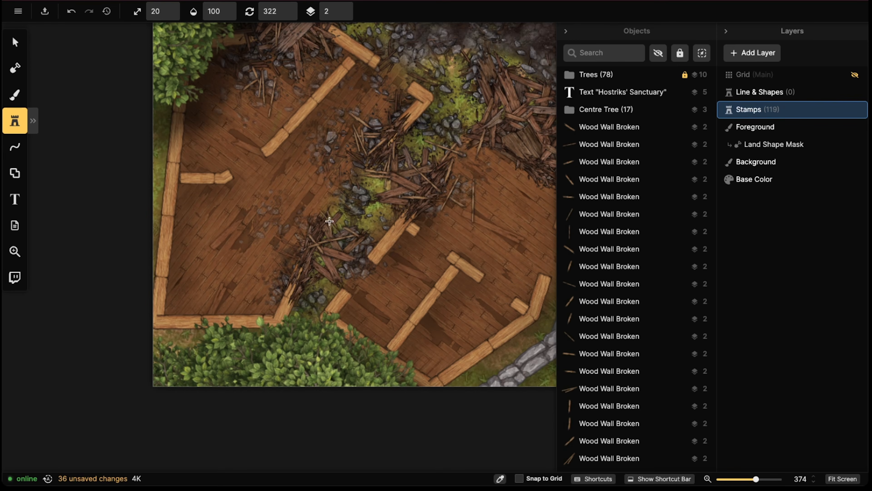
click(329, 217)
click(347, 199)
click(319, 230)
click(305, 227)
click(301, 223)
Scatter Wood Wall Broken stamps over the southwest house's large northeastern wood pile and along its floor side
middle_drag(398, 210, 252, 257)
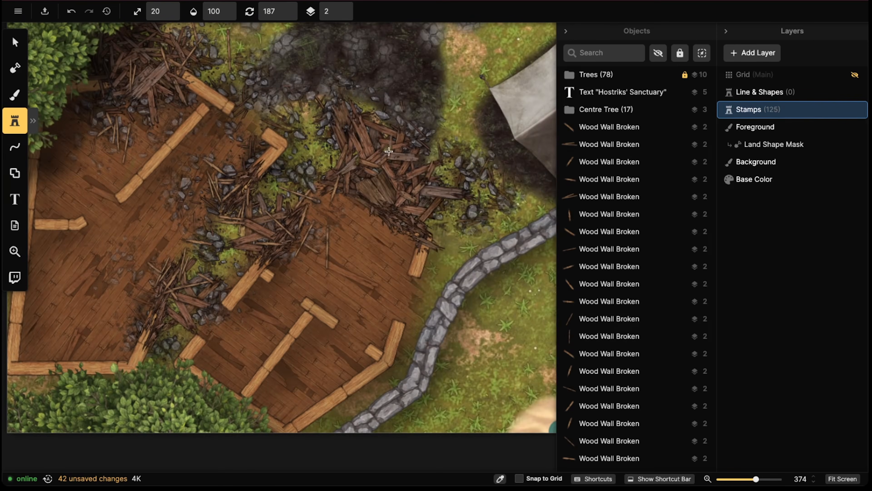
click(381, 174)
click(376, 186)
click(364, 195)
click(377, 202)
click(369, 200)
click(360, 203)
click(360, 208)
click(365, 210)
click(369, 215)
click(370, 224)
click(374, 232)
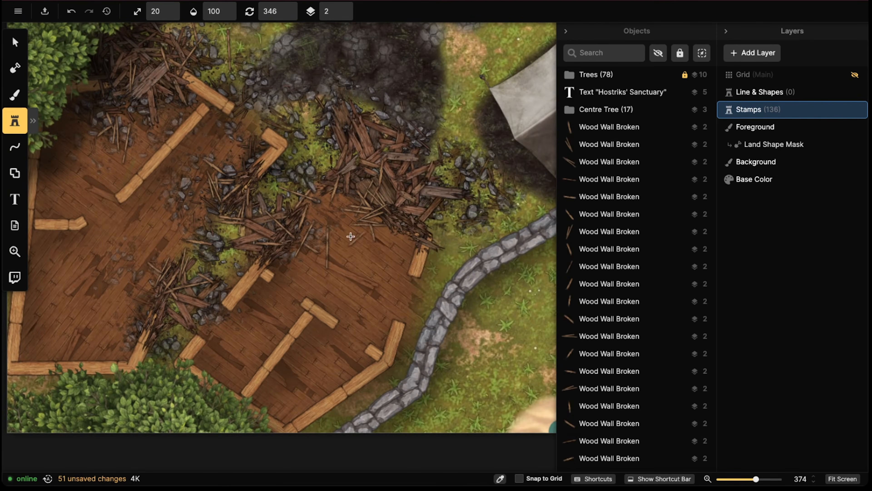
Add loose Wood Wall Broken stamps to the eastern room's floor and the outer edges of the large northeastern wood pile
click(350, 236)
click(375, 260)
click(429, 203)
click(447, 200)
click(446, 159)
click(369, 90)
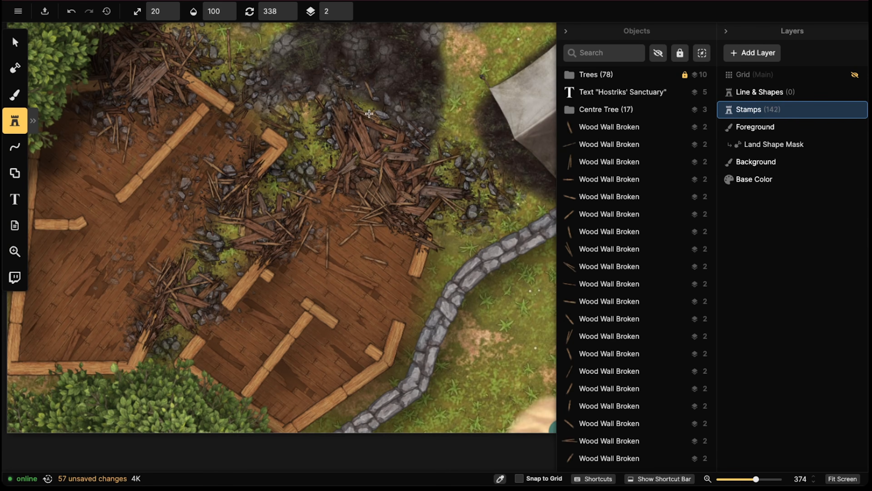
click(377, 117)
click(401, 119)
click(336, 103)
click(338, 83)
Scatter Wood Wall Broken stamps along the outer southern side of the large central house's southwest wood pile
drag(338, 73, 348, 318)
click(315, 174)
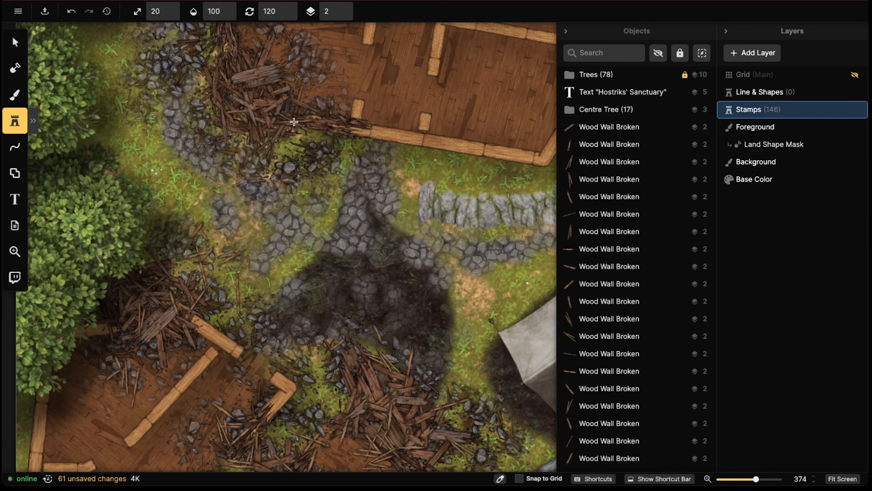
click(296, 125)
click(231, 127)
click(231, 132)
click(207, 139)
click(212, 161)
click(207, 168)
click(252, 168)
click(273, 178)
click(289, 166)
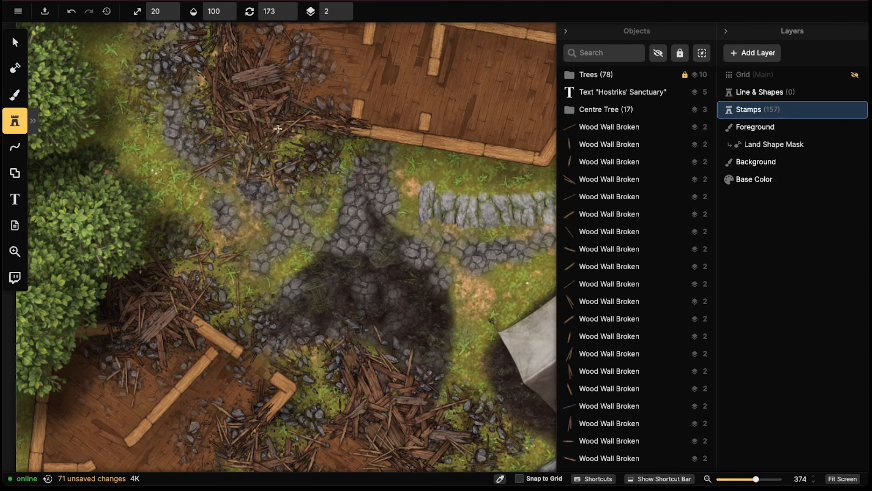
Scatter Wood Wall Broken stamps on the large central house's floor beside the southwest wood pile and around the inner wall gap
drag(277, 131, 290, 230)
click(235, 169)
click(265, 162)
click(293, 140)
click(296, 144)
click(286, 129)
click(314, 119)
click(311, 92)
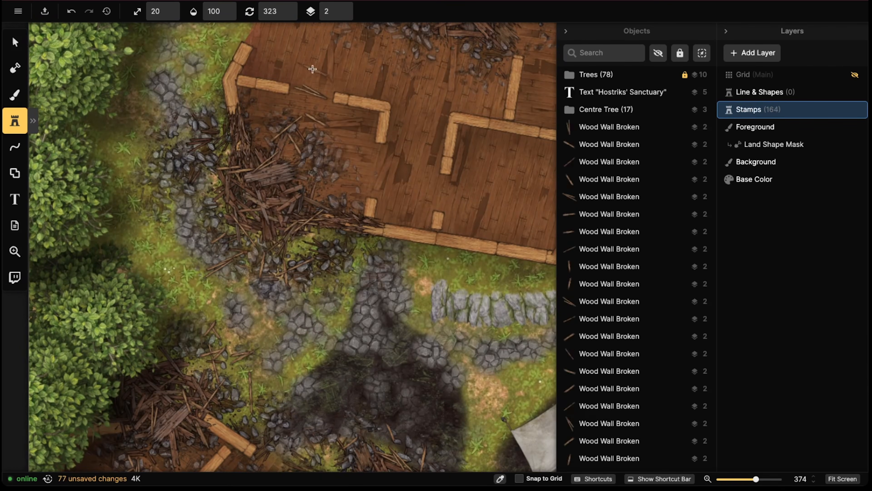
click(312, 69)
click(343, 151)
click(365, 162)
Scatter Wood Wall Broken stamps along the southern edge of the large central house's northern wood pile
drag(440, 128, 348, 266)
click(353, 171)
click(346, 168)
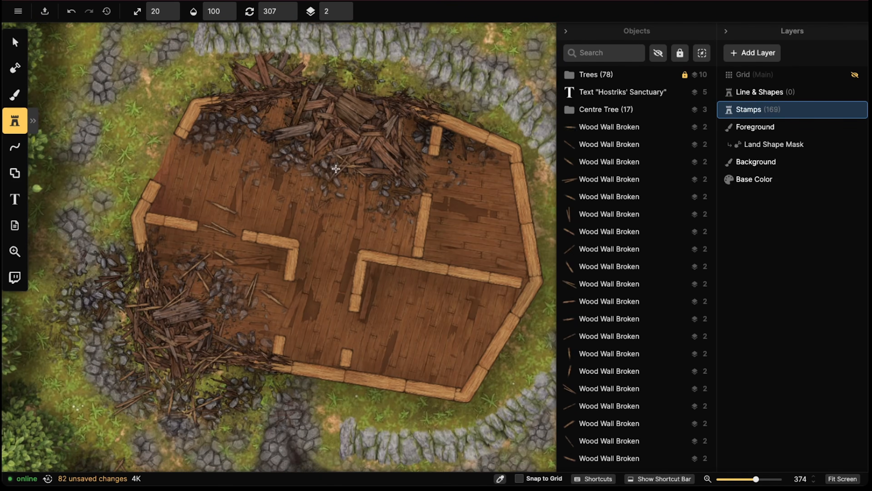
click(335, 171)
click(308, 177)
click(276, 174)
click(317, 144)
click(321, 141)
Scatter Wood Wall Broken stamps around the western part and over the middle of the large central house's northern wood pile
click(298, 112)
click(277, 98)
click(263, 100)
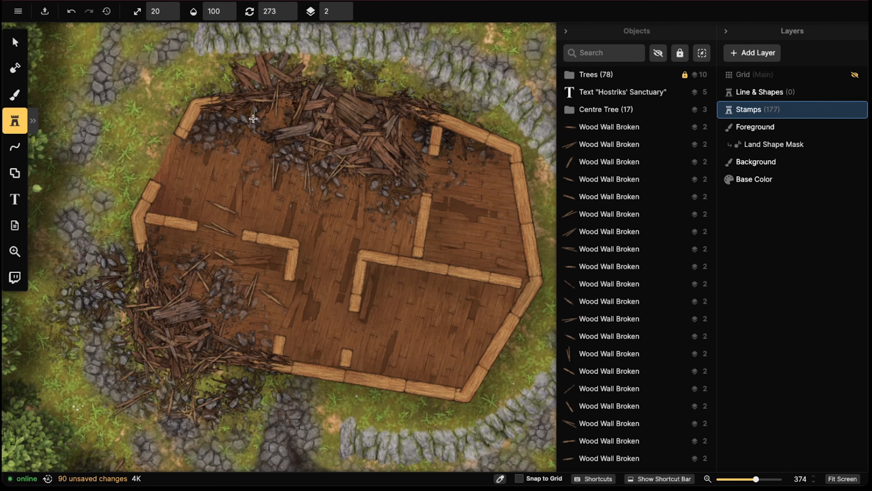
click(252, 121)
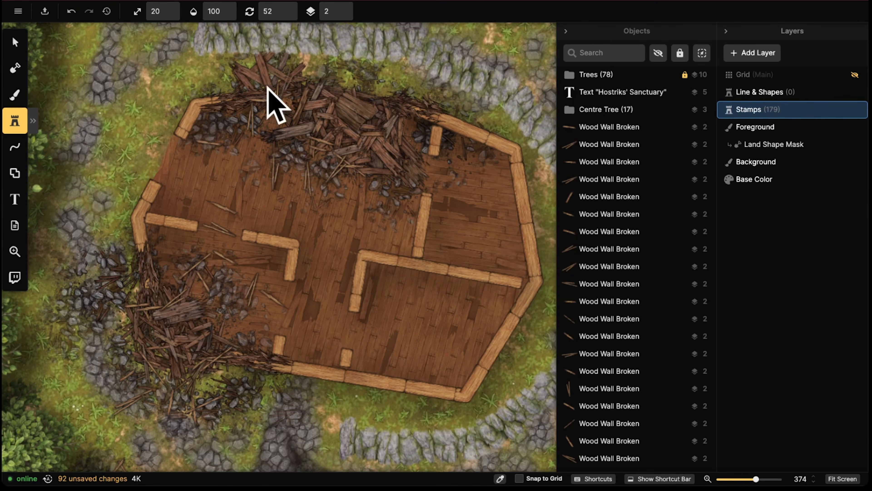
click(250, 119)
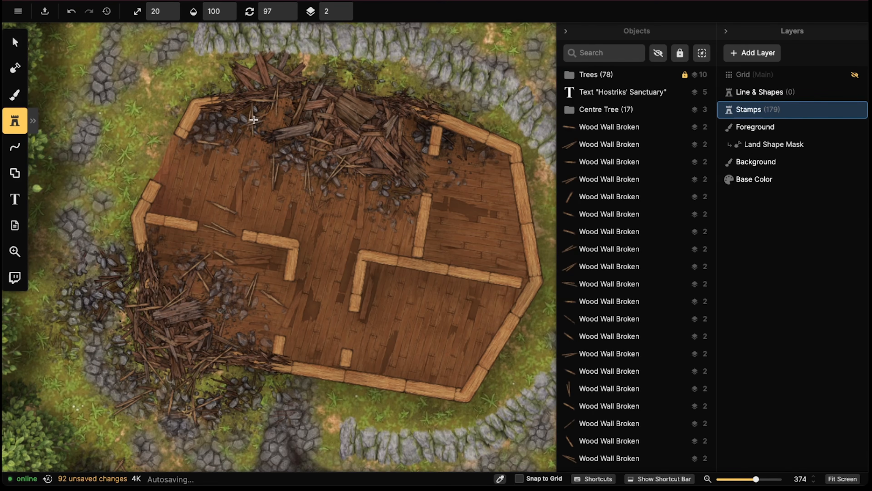
click(254, 119)
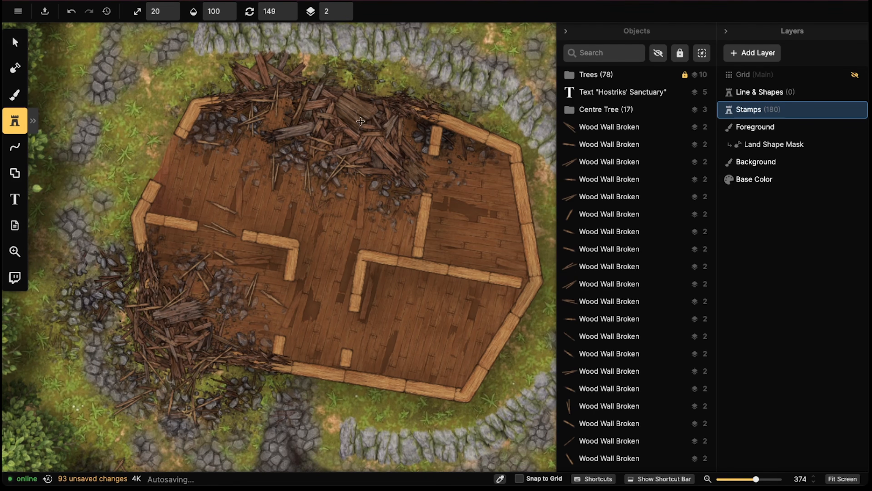
click(341, 134)
click(372, 148)
Scatter Wood Wall Broken stamps over the floor along the inner edge of the L-shaped house's southwest wood pile
scroll(365, 187, down, 5)
middle_drag(363, 188, 155, 162)
middle_drag(501, 146, 368, 192)
middle_drag(460, 82, 396, 162)
click(358, 112)
click(341, 103)
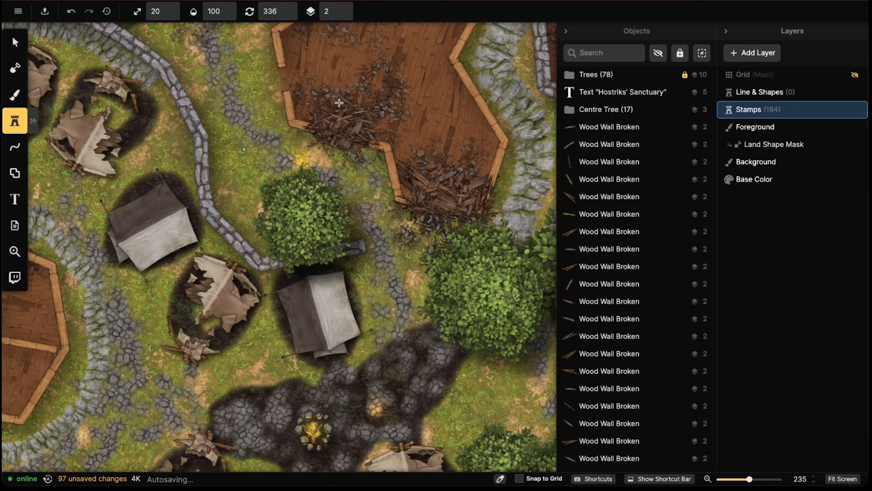
click(340, 105)
click(335, 93)
click(339, 93)
click(351, 91)
click(355, 88)
click(363, 86)
click(398, 95)
Scatter Wood Wall Broken stamps over the wood pile at the southern end of the L-shaped house and its floor edge
click(450, 183)
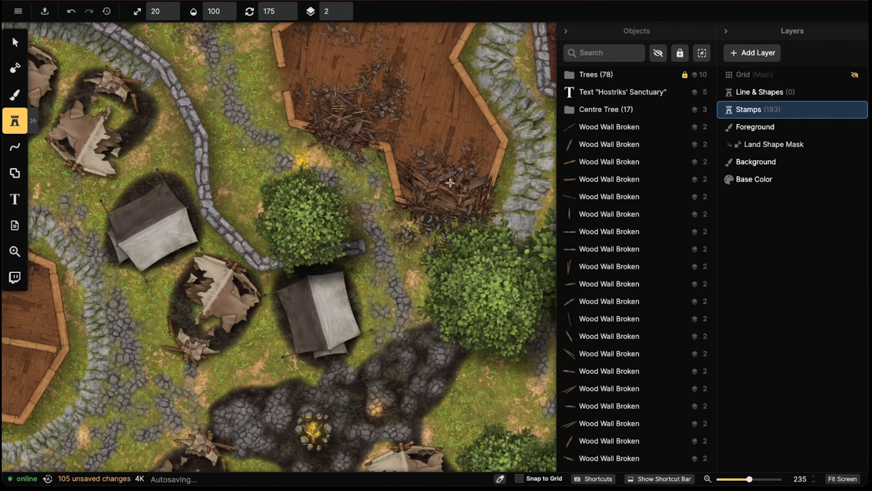
middle_drag(450, 183, 394, 182)
click(401, 158)
click(388, 164)
click(379, 217)
click(388, 196)
click(383, 189)
click(389, 190)
click(397, 197)
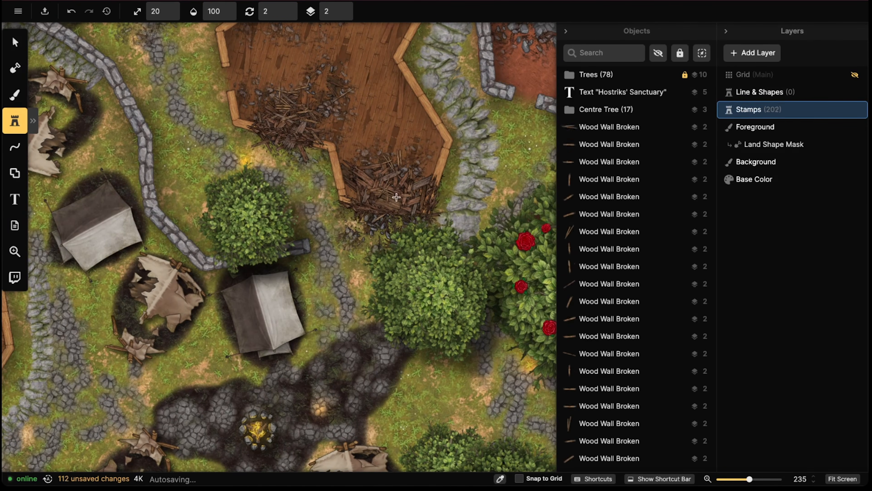
click(402, 193)
click(395, 198)
Scatter Wood Wall Broken stamps on the grass outside the L-shaped house's southern wood pile, down beside the large tree
click(388, 217)
click(362, 225)
click(359, 241)
click(354, 239)
click(346, 272)
click(341, 274)
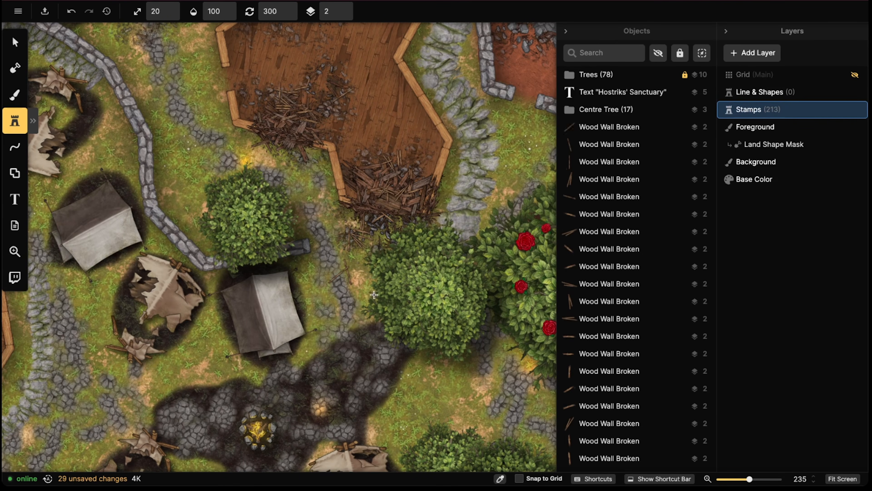
click(367, 293)
click(360, 285)
click(360, 276)
click(362, 262)
click(368, 251)
Scatter Wood Wall Broken stamps along the outer side of the L-shaped house's southwest wood pile
click(298, 142)
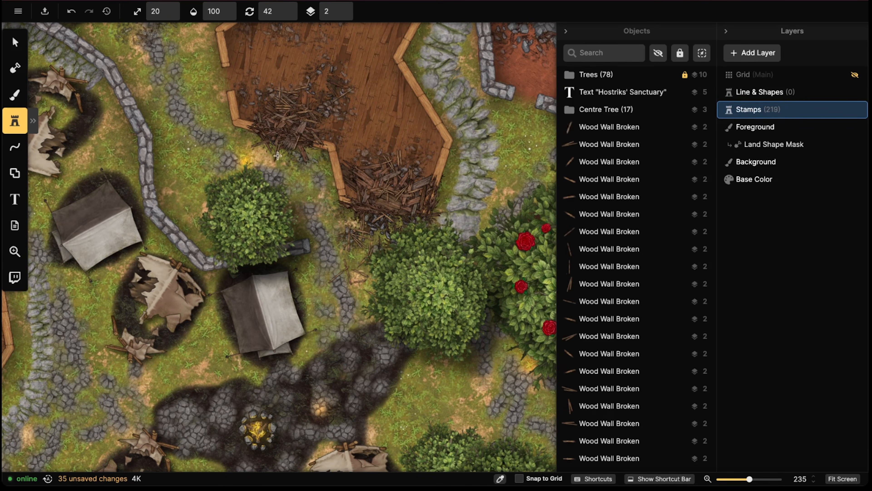
click(278, 155)
click(288, 166)
click(298, 166)
Scatter Wood Wall Broken stamps over the rubble on the eastern floor of the red-floored stone building
middle_drag(483, 190, 261, 215)
middle_drag(371, 110, 334, 184)
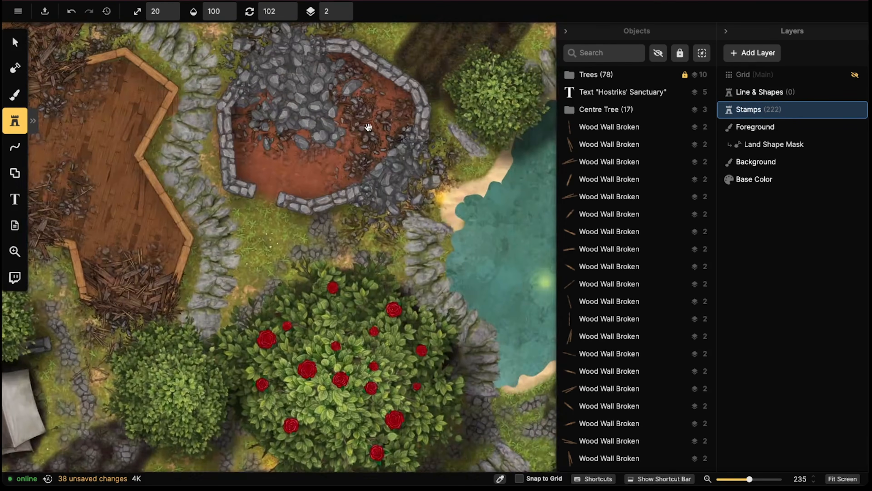
scroll(368, 127, up, 3)
click(385, 170)
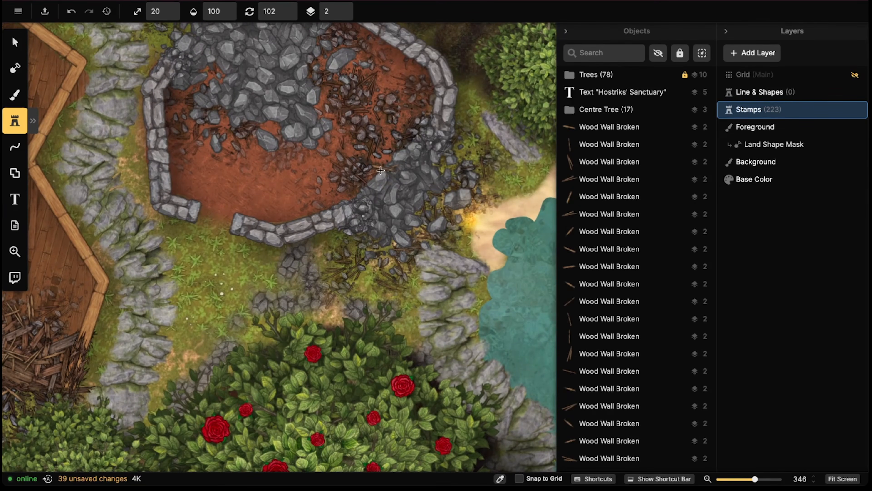
click(381, 172)
click(382, 175)
click(384, 167)
click(387, 146)
click(380, 141)
click(376, 135)
click(371, 130)
click(365, 122)
click(371, 112)
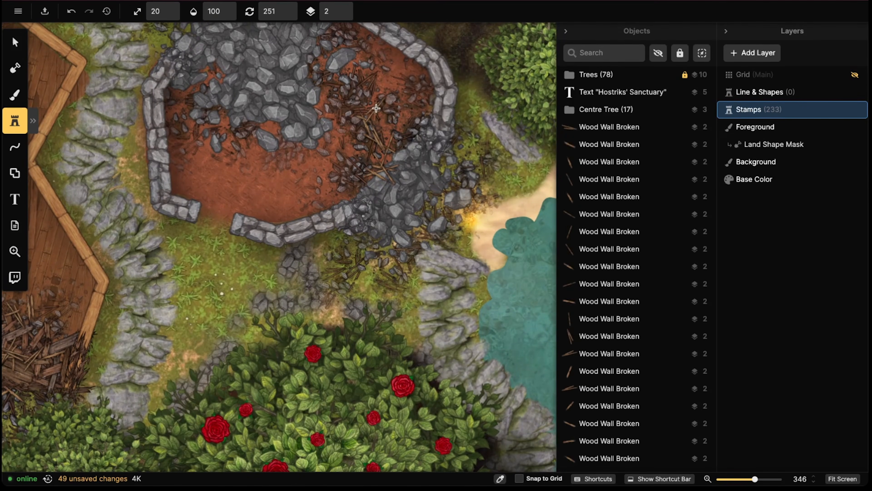
click(377, 104)
click(351, 102)
Scatter Wood Wall Broken stamps over and outside the rubble at the stone building's southeastern wall gap
click(413, 163)
click(434, 175)
click(448, 167)
click(462, 165)
click(466, 194)
Scatter Wood Wall Broken stamps on the stone building's floor along the southern and western edges of the large stone pile
click(304, 149)
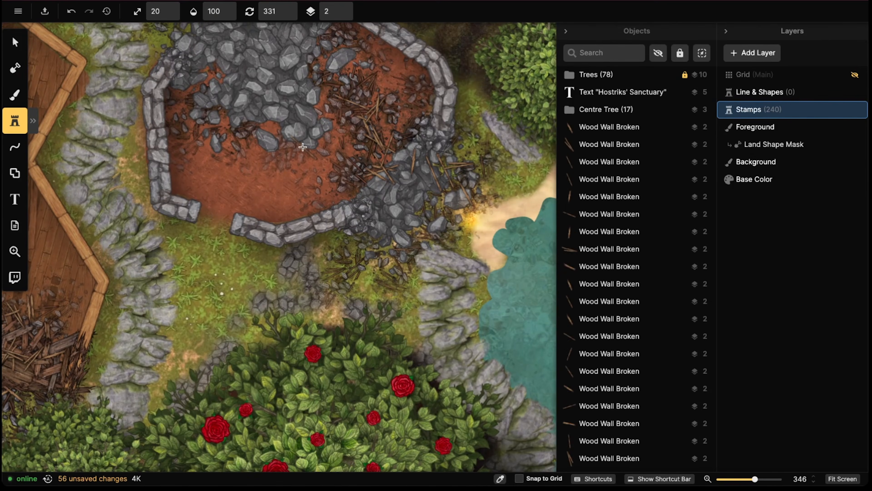
click(276, 144)
click(259, 147)
click(236, 159)
click(234, 158)
click(229, 131)
Scatter Wood Wall Broken stamps outside the stone building around the rubble beyond its northern and northwestern wall gap
scroll(230, 122, down, 2)
scroll(230, 122, down, 2)
mouse_move(274, 130)
right_down()
mouse_move(304, 195)
mouse_move(340, 237)
right_up()
click(316, 133)
click(318, 120)
click(331, 125)
click(348, 123)
click(316, 108)
click(340, 95)
click(341, 92)
click(351, 87)
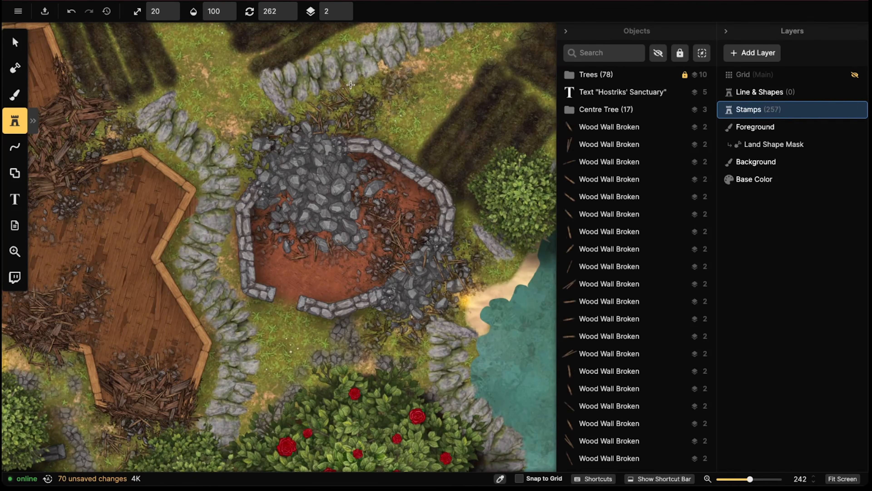
click(370, 85)
click(372, 90)
click(323, 110)
click(234, 129)
click(221, 151)
Scatter Wood Wall Broken stamps along the inner edge of the northern house's southeast wood pile
right_drag(149, 179, 372, 196)
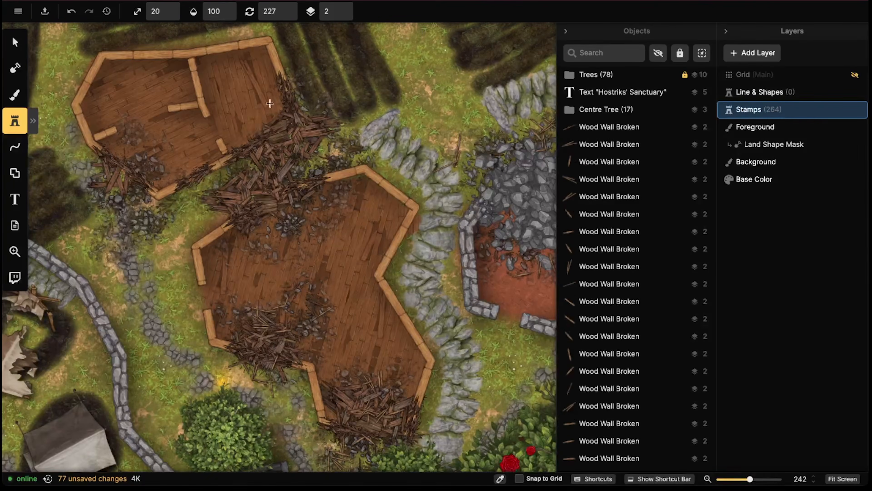
click(254, 117)
click(255, 130)
click(259, 133)
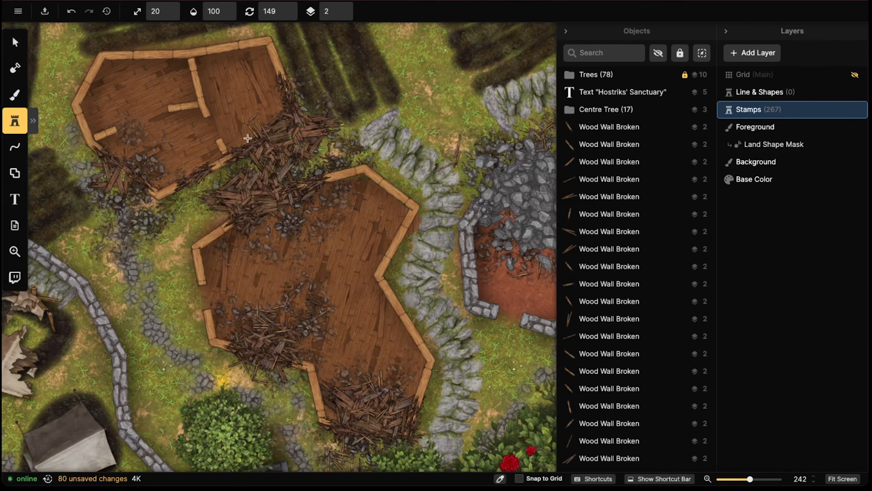
click(247, 138)
click(242, 142)
click(265, 131)
click(268, 126)
click(266, 119)
click(260, 118)
click(253, 120)
click(255, 126)
Spread more Wood Wall Broken stamps across the floor of the northern house's eastern room, beyond the wood pile
click(284, 110)
click(277, 106)
click(265, 105)
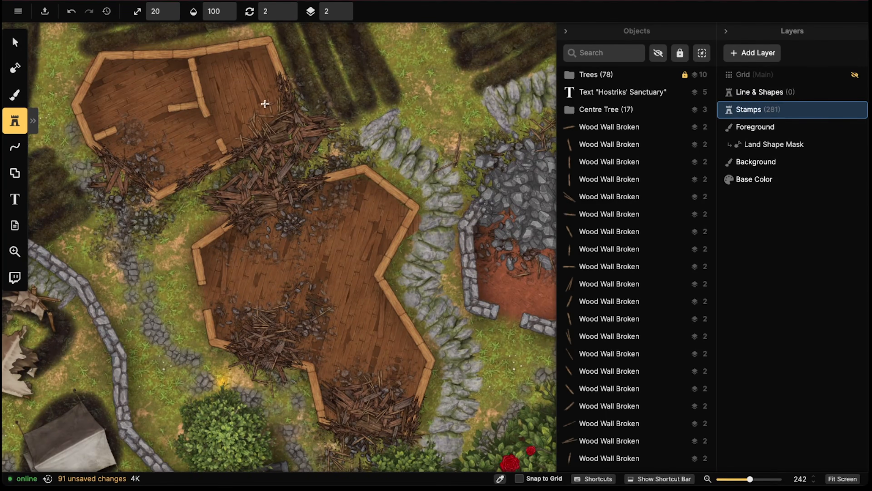
click(265, 100)
click(259, 91)
click(243, 110)
Scatter Wood Wall Broken stamps around the wood pile at the northern house's southwest wall gap
click(138, 170)
click(139, 155)
click(142, 141)
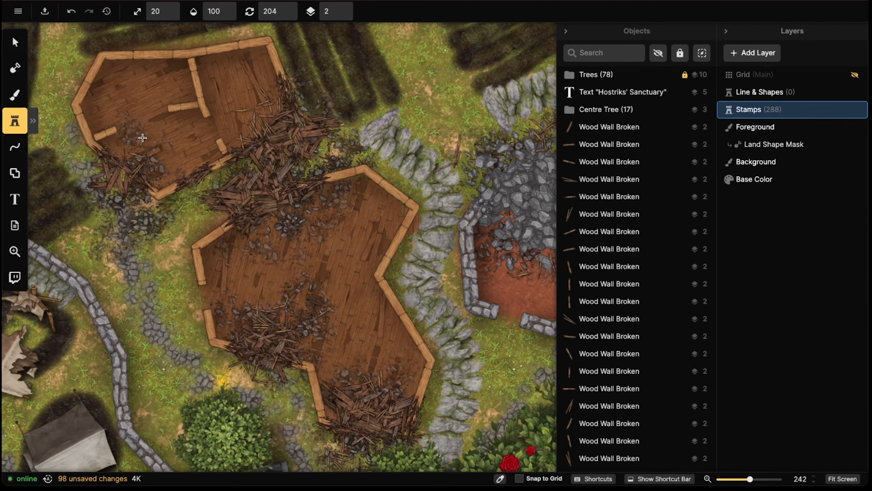
click(161, 145)
click(158, 145)
click(157, 169)
click(172, 169)
click(150, 162)
click(144, 156)
Scatter Wood Wall Broken stamps on the northern house's floor beside the short inner wall near the southwest gap
click(125, 139)
click(125, 132)
click(130, 122)
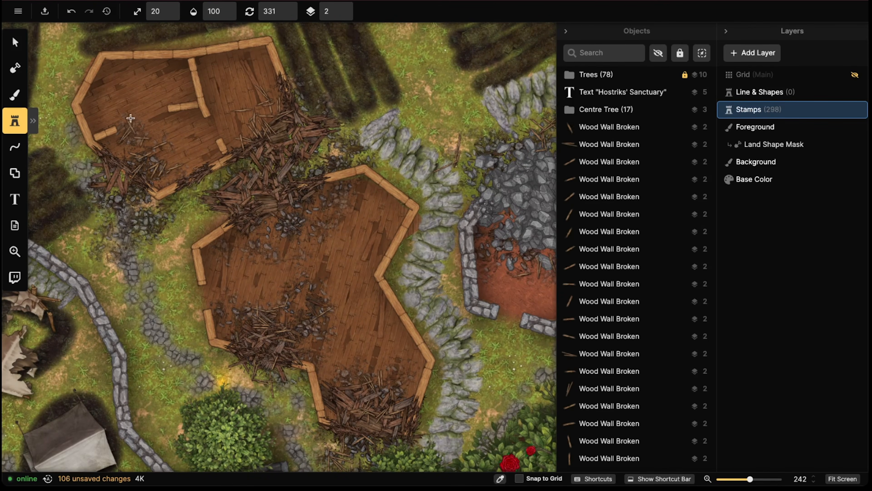
click(128, 118)
click(147, 138)
click(146, 139)
Scatter Wood Wall Broken stamps on the L-shaped house's floor just south of its northern wood pile
scroll(224, 156, down, 2)
middle_drag(222, 239, 297, 179)
click(330, 160)
click(330, 165)
click(332, 170)
click(329, 176)
click(333, 185)
click(338, 180)
Scatter Wood Wall Broken stamps along the eastern and western ends of the L-shaped house's northern wood pile
click(349, 156)
click(367, 157)
click(374, 152)
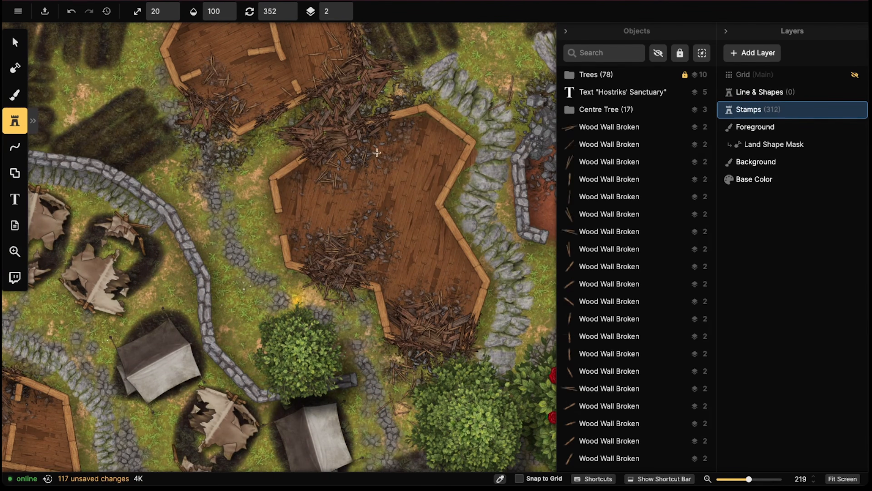
click(398, 142)
click(408, 141)
click(432, 148)
click(337, 171)
click(316, 172)
click(294, 174)
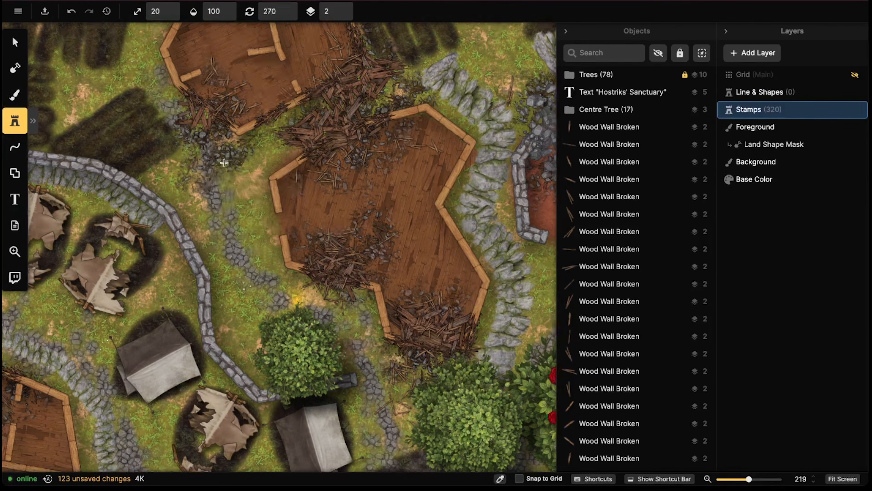
Review the scattered debris across the village map and inspect the slope-ringed house with its wood piles up close
scroll(212, 171, down, 3)
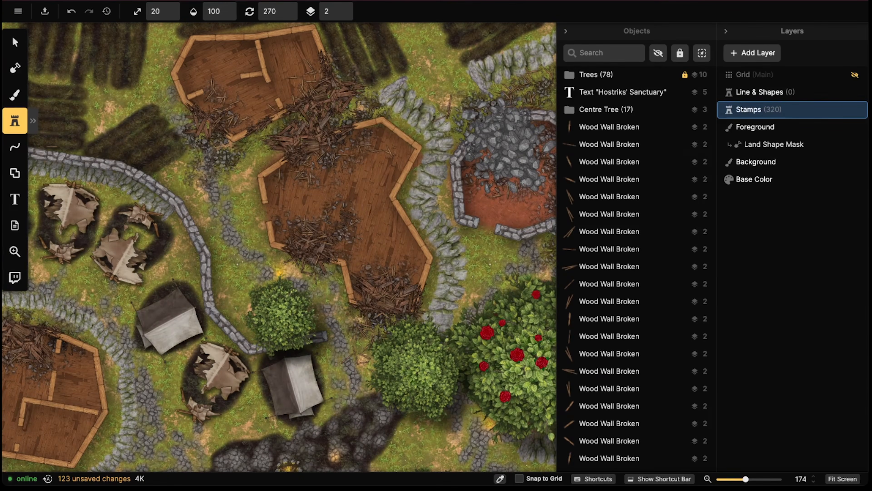
click(14, 42)
scroll(211, 132, down, 5)
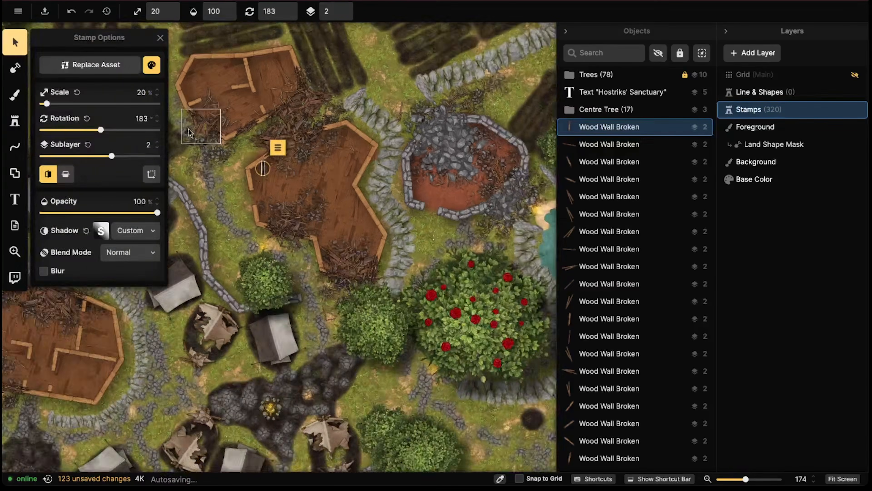
scroll(210, 131, down, 5)
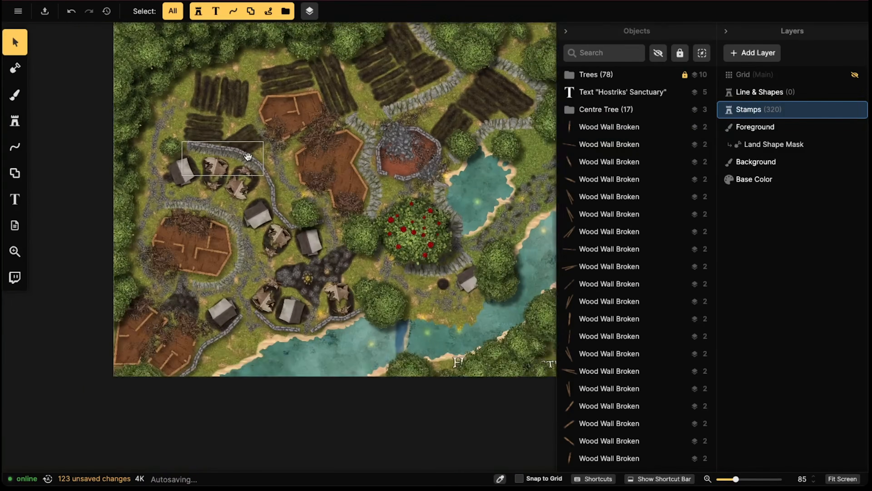
middle_drag(202, 145, 251, 146)
scroll(247, 199, up, 1)
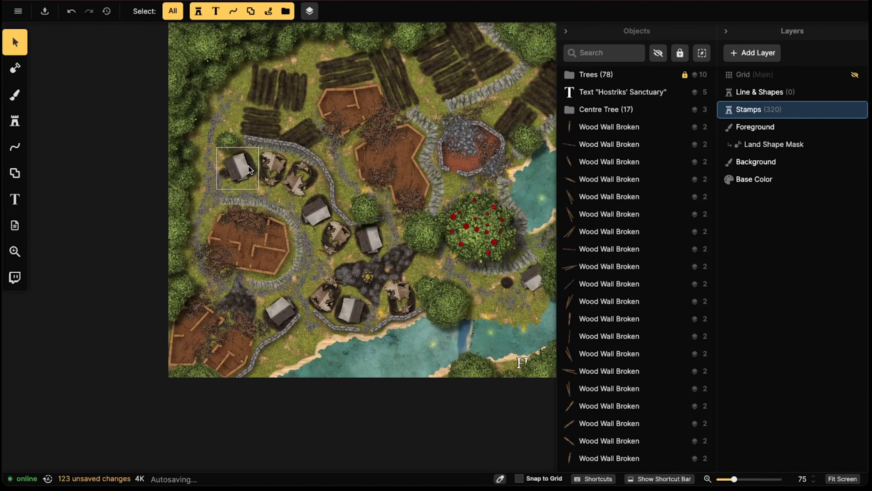
mouse_move(292, 179)
middle_down()
mouse_move(290, 169)
mouse_move(288, 178)
middle_up()
scroll(294, 192, up, 10)
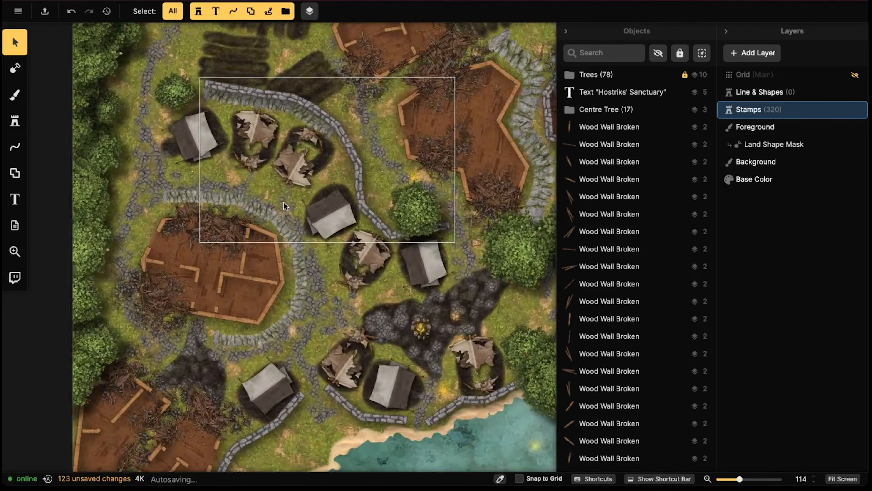
scroll(284, 190, up, 10)
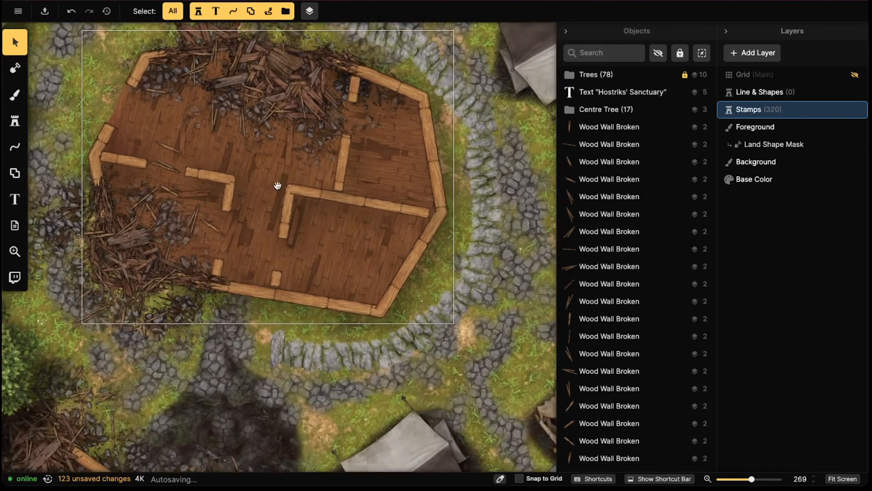
middle_drag(276, 185, 288, 237)
scroll(263, 243, down, 10)
scroll(287, 237, up, 4)
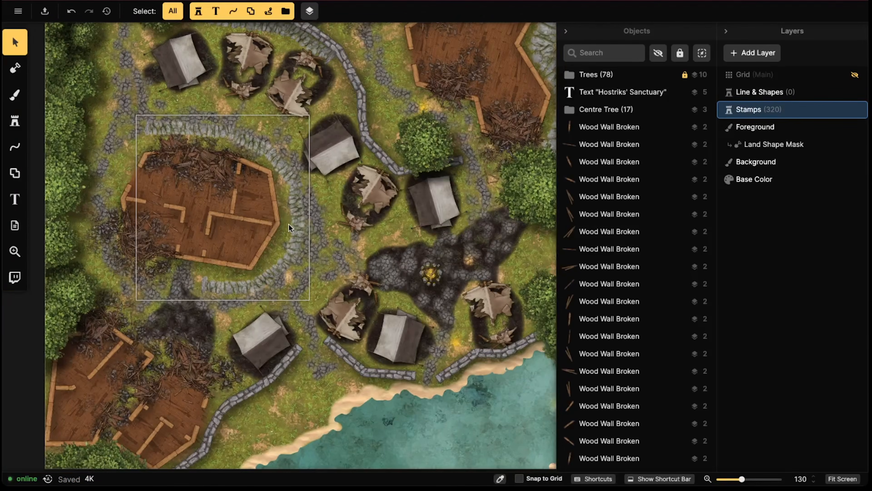
scroll(290, 219, up, 10)
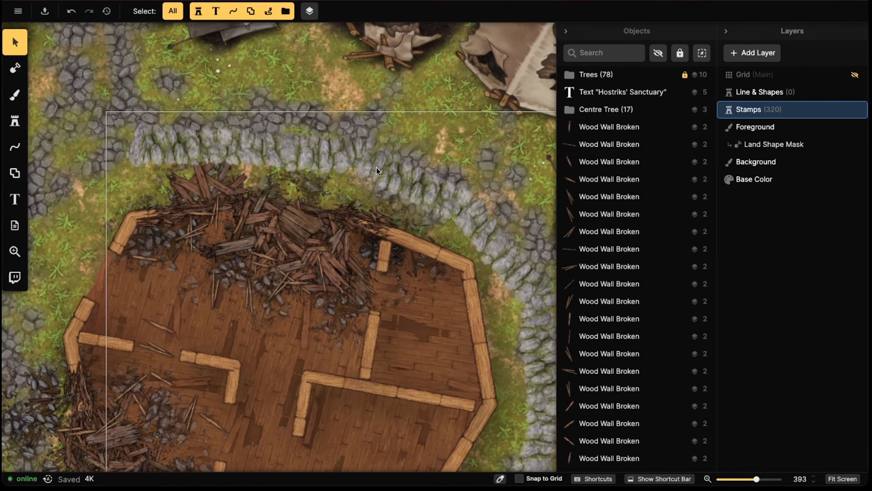
Lower the Mossy Jagged Slope line north of the slope-ringed house to sublayer 0 and deselect it
click(272, 161)
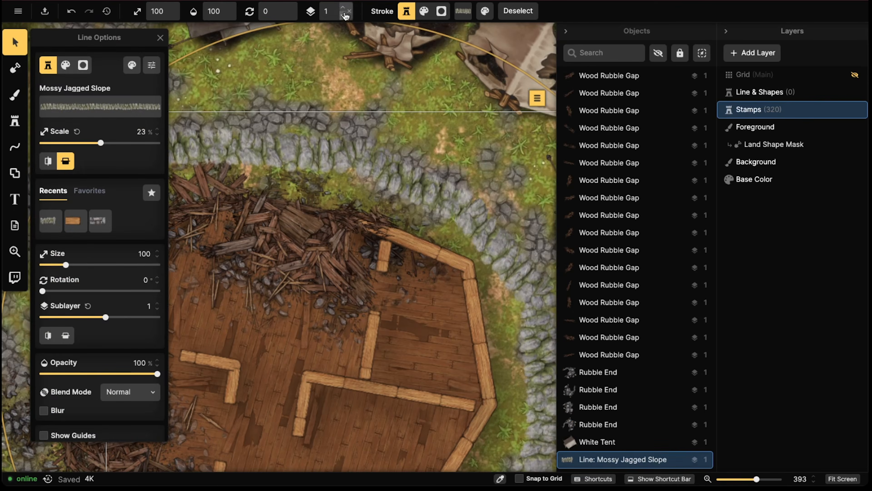
scroll(333, 74, down, 3)
key(Escape)
Search the texture catalog for "terrain" and set Mossy Rock as the brush texture after trying Mossy Stones
middle_drag(498, 285, 340, 144)
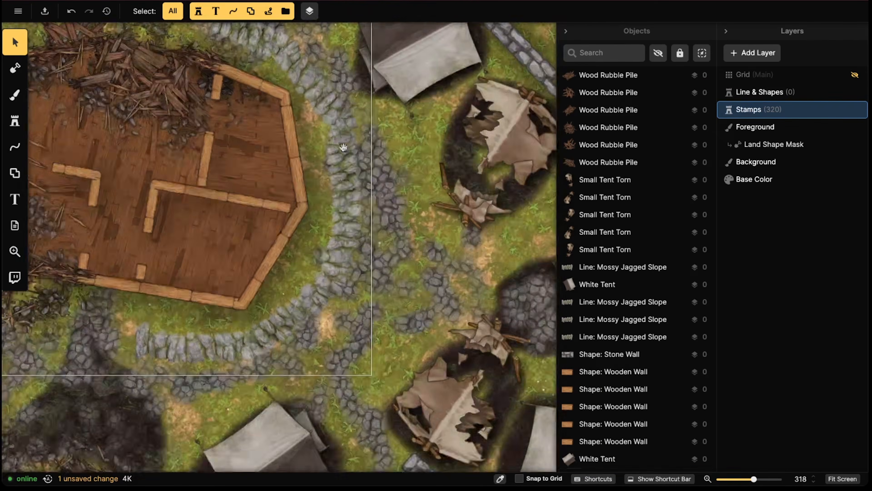
scroll(335, 176, up, 3)
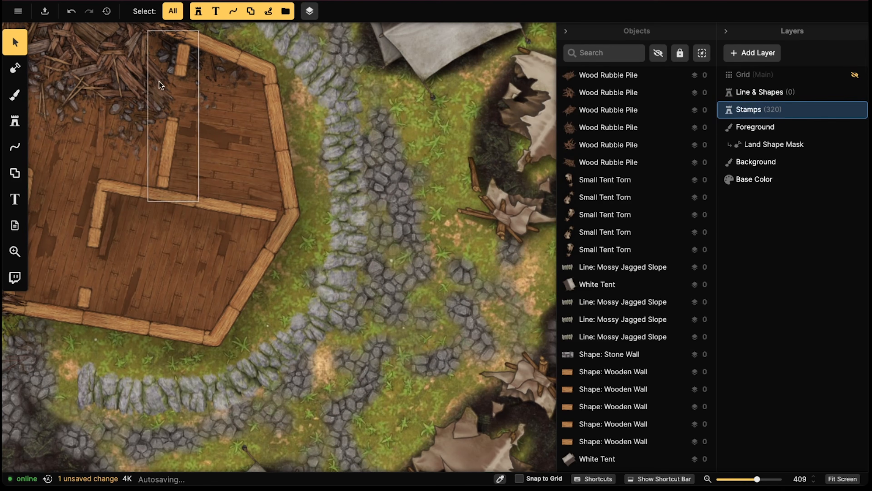
click(14, 94)
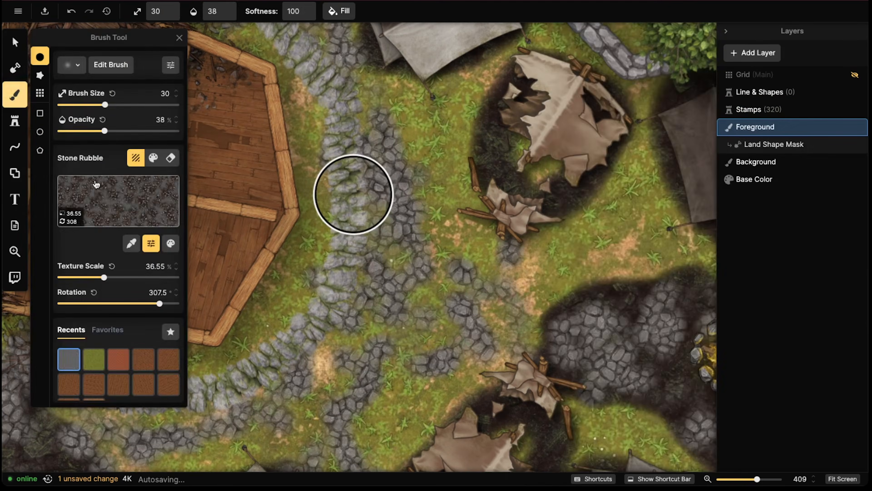
click(103, 195)
text(terrain)
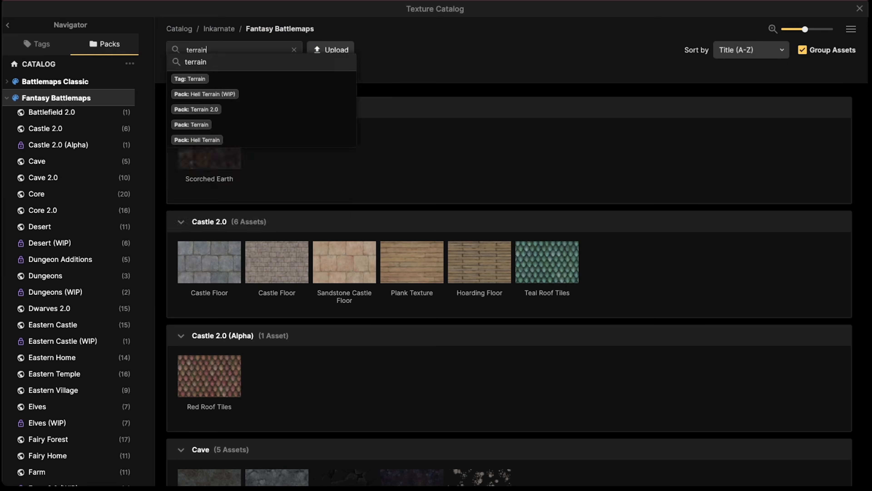
key(Return)
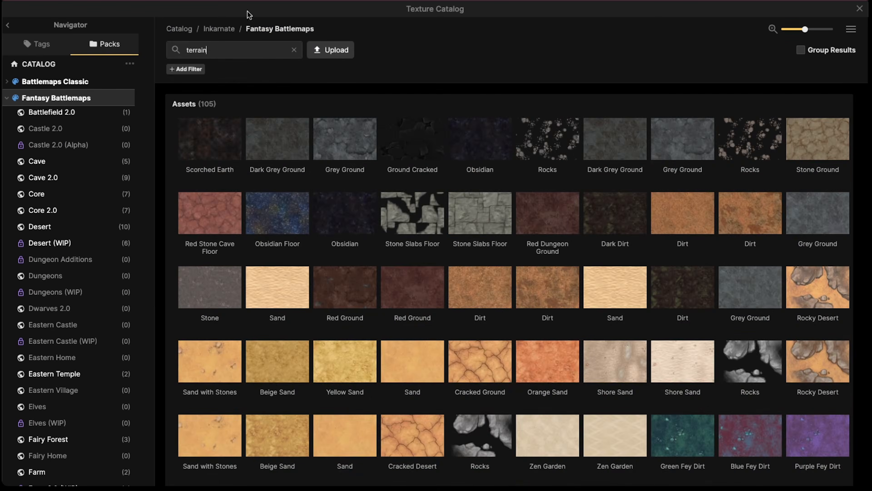
scroll(414, 165, down, 5)
scroll(414, 165, down, 5)
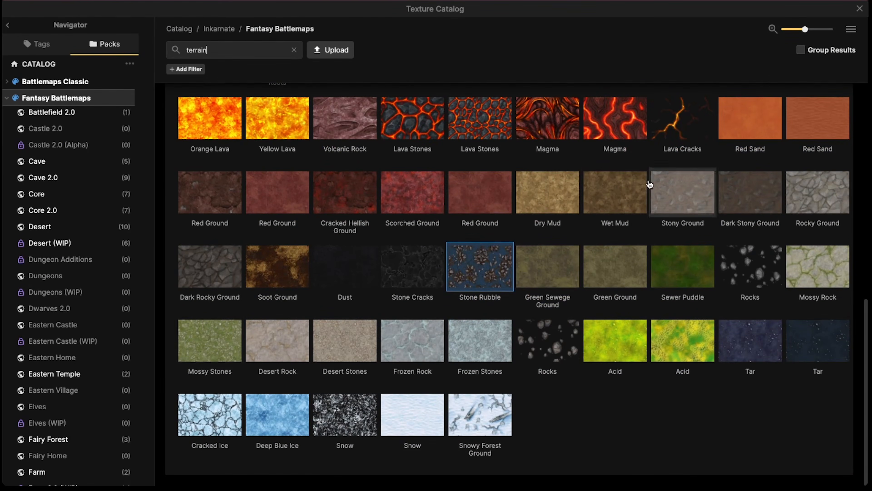
click(215, 347)
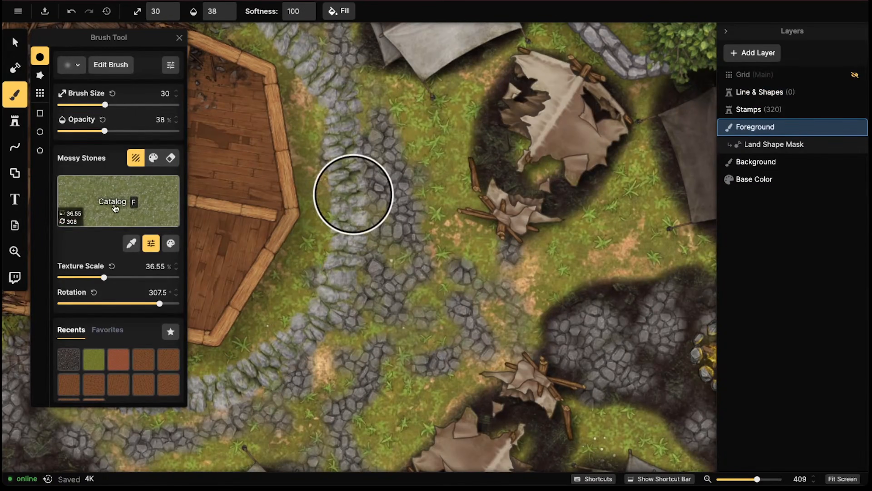
click(114, 206)
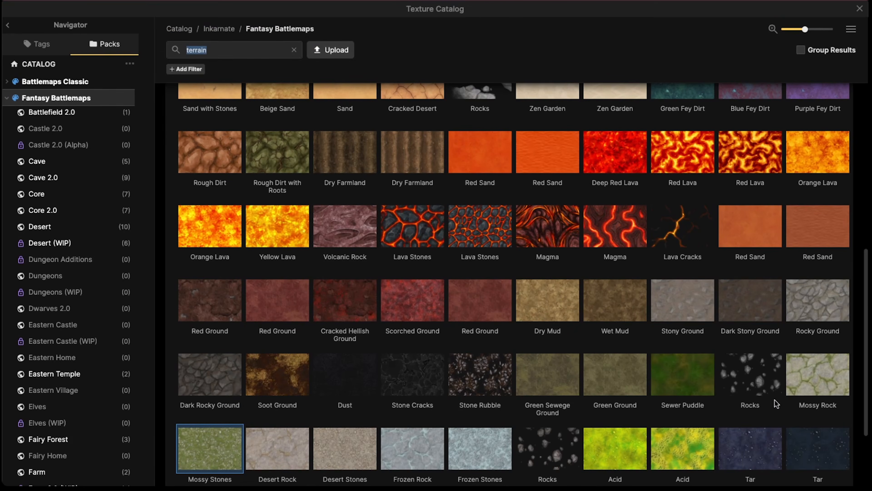
click(821, 371)
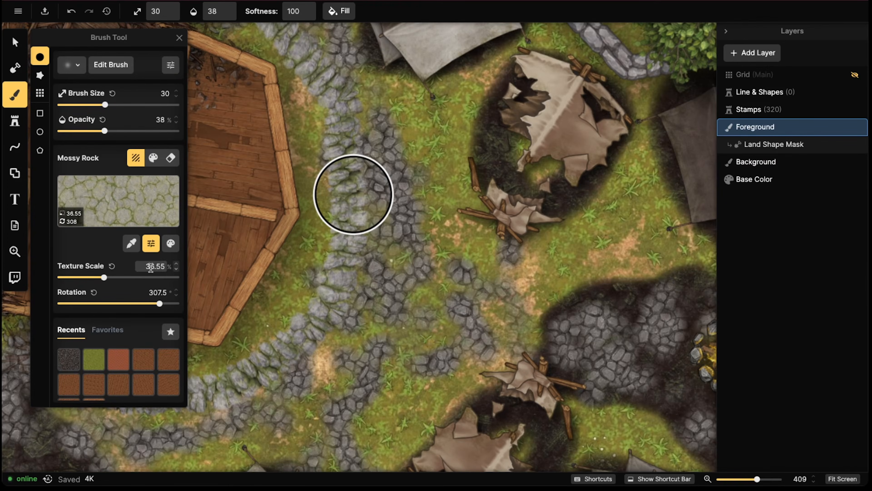
Reduce the brush size to 20 and paint Mossy Rock between the slope-ringed house and its eastern and southern slopes at 38% opacity
middle_drag(308, 248, 359, 187)
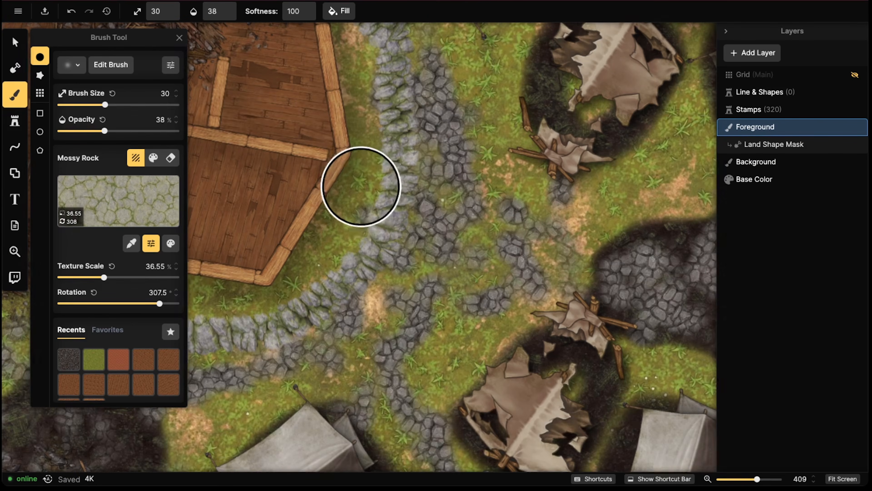
key([)
drag(366, 199, 373, 183)
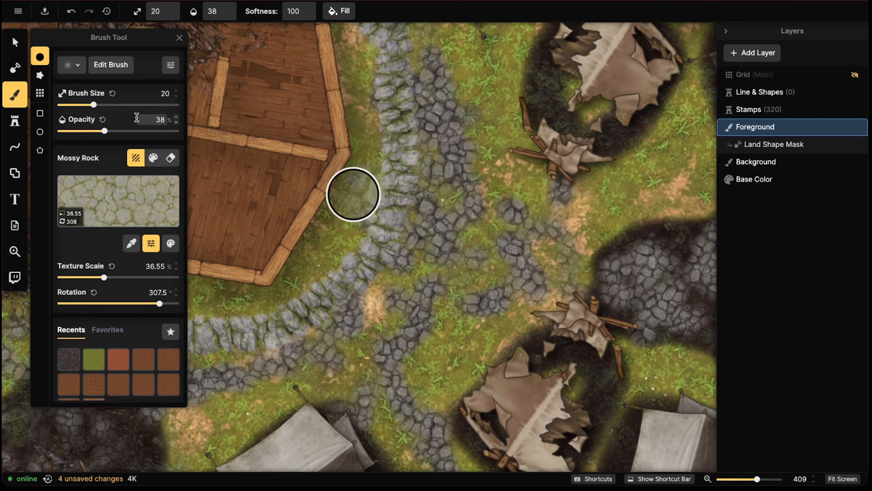
click(103, 120)
mouse_move(369, 211)
mouse_down()
mouse_move(392, 185)
mouse_move(370, 47)
mouse_move(376, 227)
mouse_move(311, 288)
mouse_move(248, 325)
mouse_up()
middle_drag(247, 325, 357, 312)
mouse_move(357, 312)
mouse_down()
mouse_move(270, 294)
mouse_move(395, 290)
mouse_move(444, 234)
mouse_move(413, 250)
mouse_move(391, 277)
mouse_move(352, 286)
mouse_up()
Raise the brush opacity to 52% and paint Mossy Rock along the inside of the slope from the house's south around to its north
click(120, 132)
mouse_move(306, 249)
mouse_down()
mouse_move(314, 267)
mouse_move(237, 269)
mouse_up()
scroll(446, 145, up, 3)
scroll(447, 144, right, 2)
drag(428, 120, 390, 68)
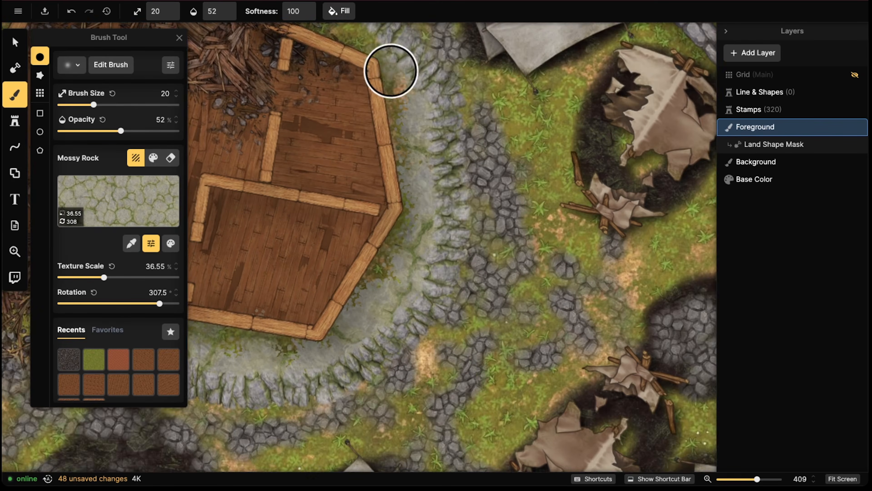
scroll(399, 58, up, 2)
drag(372, 111, 273, 80)
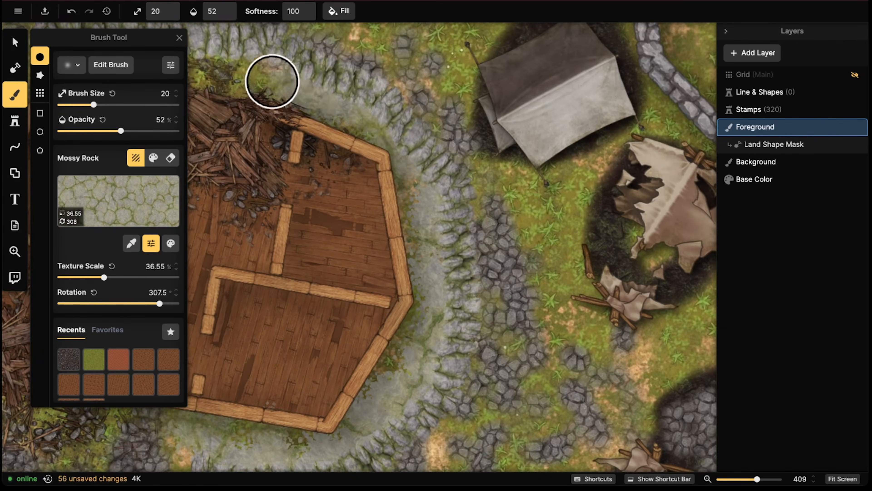
scroll(382, 160, up, 3)
scroll(382, 160, left, 4)
mouse_move(382, 159)
mouse_down()
mouse_move(308, 163)
mouse_move(405, 175)
mouse_up()
scroll(308, 165, left, 5)
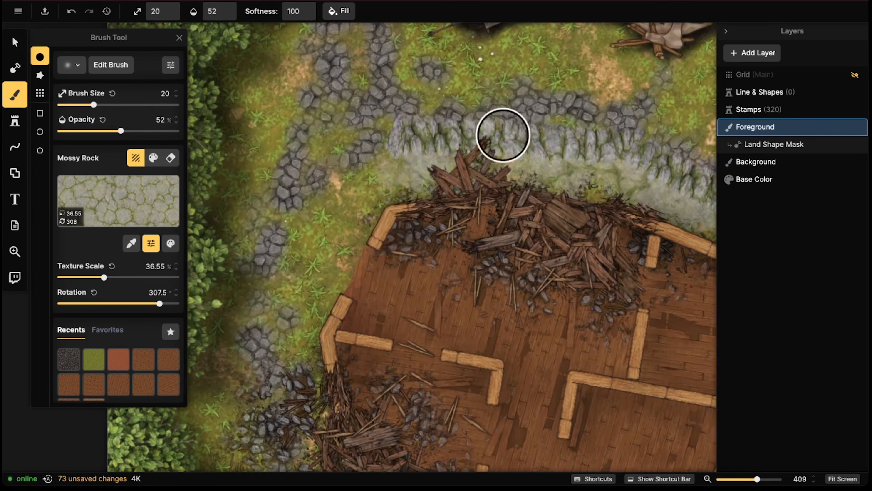
Paint Mossy Rock along the slope beneath the curved stone wall north of the tents
scroll(502, 132, down, 3)
scroll(566, 105, up, 5)
scroll(566, 105, right, 5)
scroll(518, 253, up, 3)
scroll(251, 183, down, 1)
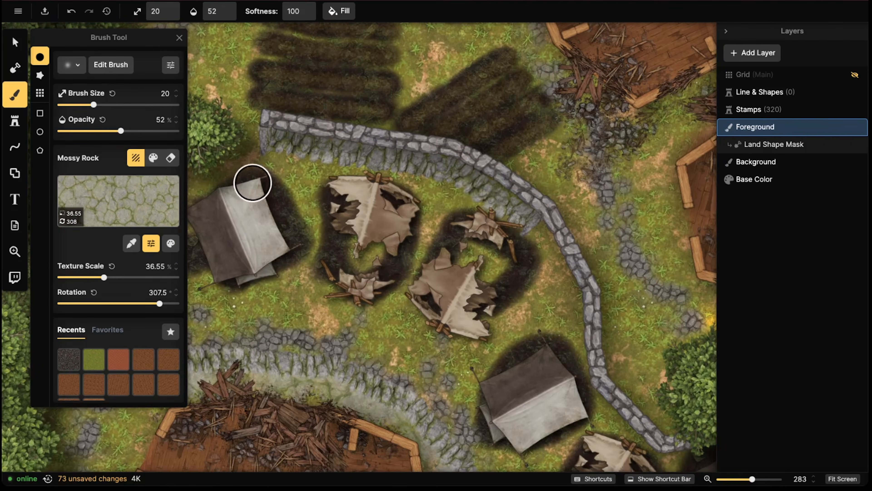
mouse_move(506, 219)
mouse_down()
mouse_move(452, 181)
mouse_move(431, 187)
mouse_move(465, 188)
mouse_up()
mouse_move(352, 160)
mouse_down()
mouse_move(291, 159)
mouse_move(251, 130)
mouse_up()
Paint Mossy Rock between the large wooden-floored house and the slope running along its eastern side
scroll(363, 219, right, 5)
scroll(363, 219, right, 10)
scroll(498, 191, up, 3)
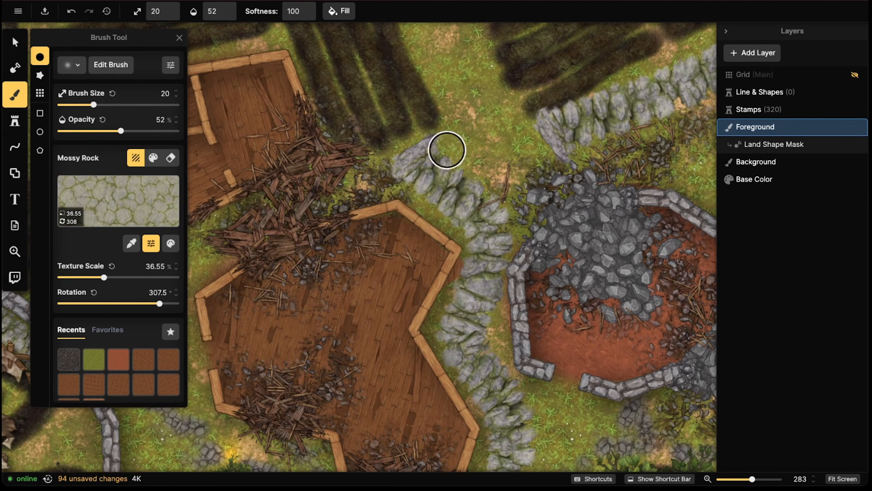
mouse_move(448, 150)
mouse_down()
mouse_move(401, 194)
mouse_move(463, 234)
mouse_move(392, 162)
mouse_move(369, 173)
mouse_move(453, 226)
mouse_move(462, 276)
mouse_move(429, 322)
mouse_up()
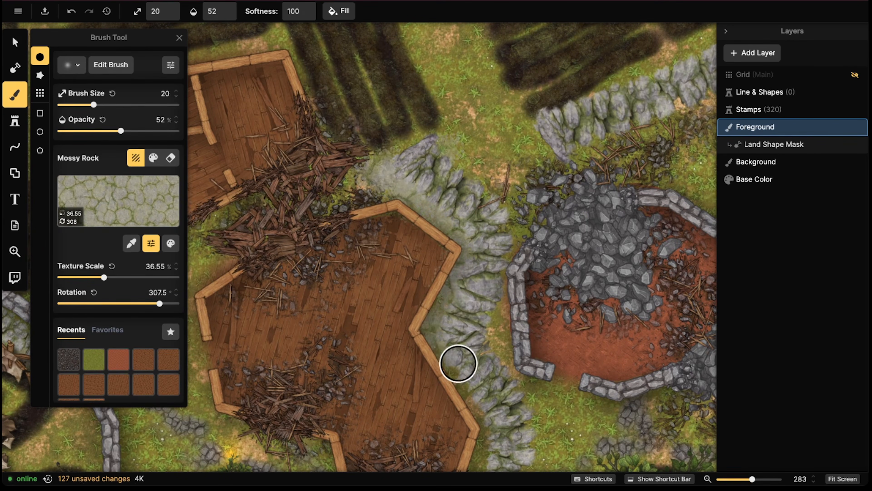
scroll(508, 402, down, 3)
mouse_move(498, 268)
mouse_down()
mouse_move(451, 233)
mouse_move(471, 279)
mouse_move(465, 356)
mouse_move(452, 280)
mouse_move(480, 339)
mouse_move(461, 372)
mouse_up()
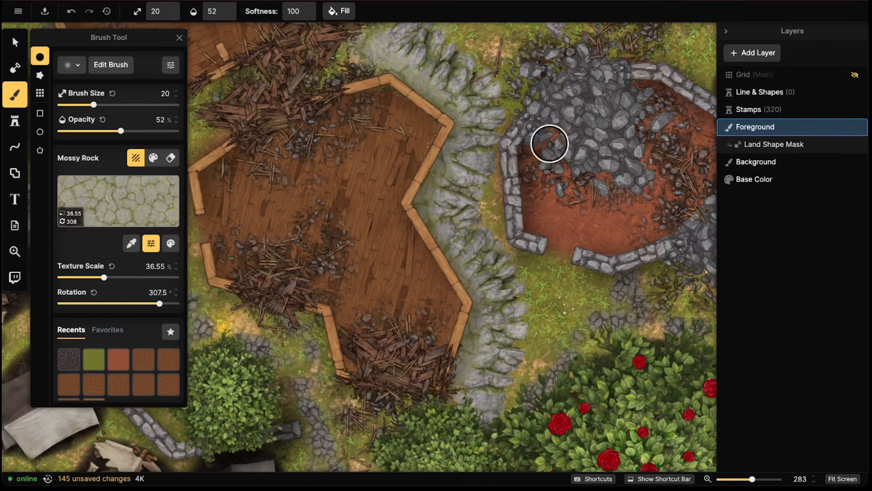
Paint Mossy Rock behind the angled slope bordering the northern crop field, blending it over the field's eastern edges
scroll(550, 144, up, 6)
mouse_move(481, 166)
mouse_down()
mouse_move(467, 181)
mouse_move(406, 201)
mouse_move(321, 250)
mouse_move(514, 158)
mouse_move(576, 111)
mouse_move(512, 65)
mouse_move(563, 111)
mouse_move(538, 170)
mouse_move(561, 99)
mouse_move(509, 58)
mouse_up()
right_drag(508, 58, 538, 178)
mouse_move(538, 178)
mouse_down()
mouse_move(503, 125)
mouse_move(473, 123)
mouse_move(446, 97)
mouse_move(460, 137)
mouse_move(510, 175)
mouse_move(512, 213)
mouse_move(498, 208)
mouse_move(442, 103)
mouse_move(409, 92)
mouse_move(434, 133)
mouse_move(510, 197)
mouse_move(526, 224)
mouse_up()
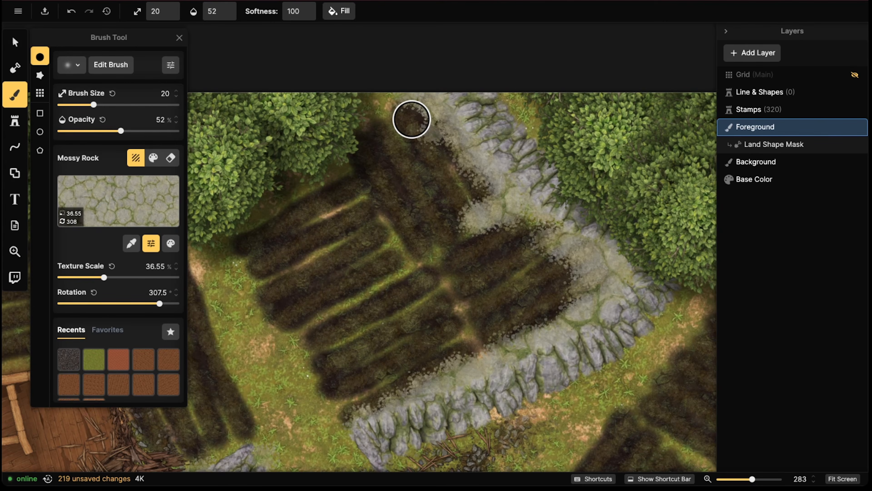
mouse_move(517, 228)
mouse_down()
mouse_move(537, 237)
mouse_move(572, 287)
mouse_move(557, 313)
mouse_move(498, 334)
mouse_up()
mouse_move(542, 294)
mouse_down()
mouse_move(547, 253)
mouse_move(477, 185)
mouse_move(493, 199)
mouse_up()
mouse_move(492, 234)
mouse_down()
mouse_move(510, 218)
mouse_move(417, 101)
mouse_up()
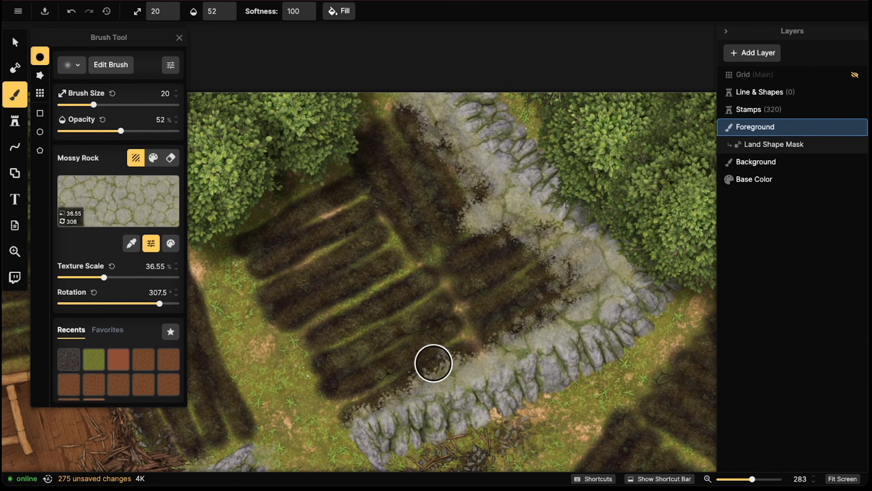
mouse_move(433, 362)
mouse_down()
mouse_move(378, 388)
mouse_move(479, 345)
mouse_move(588, 269)
mouse_up()
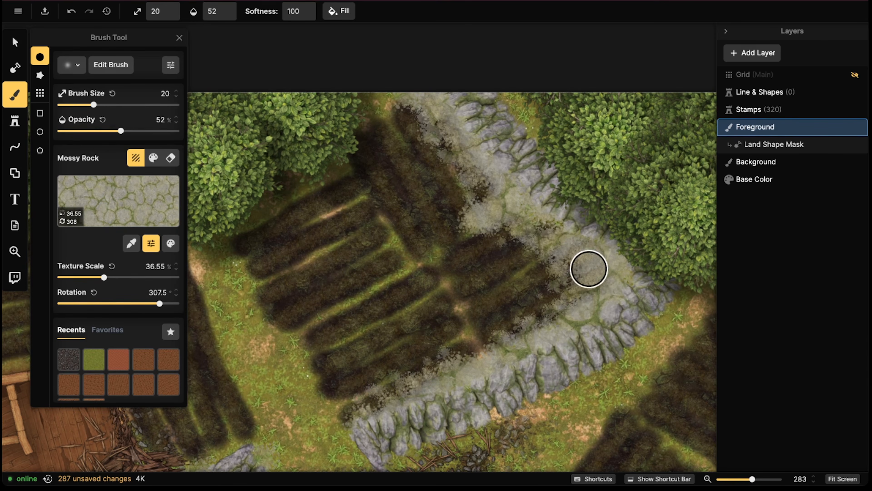
Paint Mossy Rock on the ground beside the slope west of the pond, just above the rose tree
scroll(560, 251, down, 10)
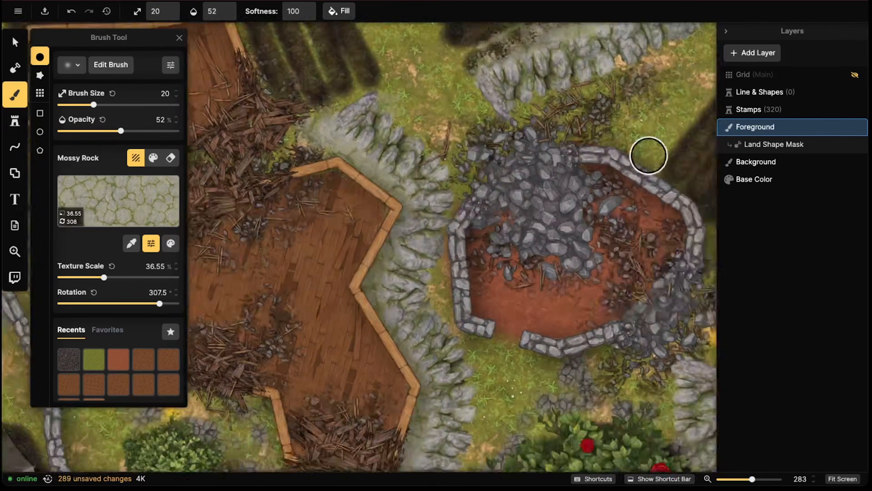
scroll(545, 219, down, 5)
scroll(545, 218, right, 5)
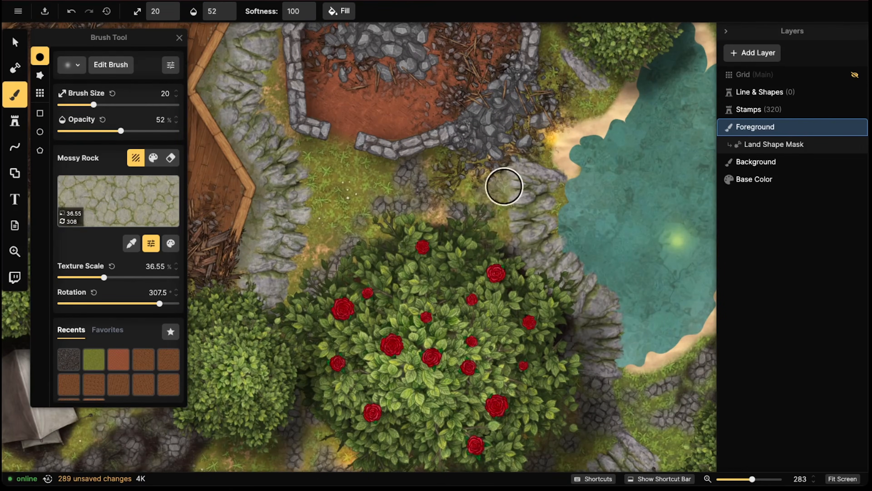
mouse_move(504, 186)
mouse_down()
mouse_move(516, 215)
mouse_move(481, 216)
mouse_up()
mouse_move(497, 176)
mouse_down()
mouse_move(495, 160)
mouse_move(467, 184)
mouse_move(494, 177)
mouse_up()
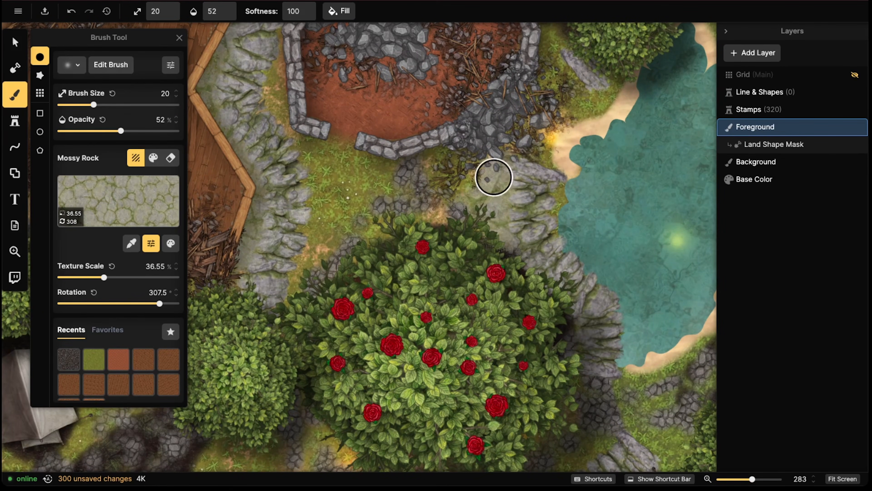
Paint Mossy Rock along the foot and eastern end of the slope south of the rose tree
scroll(617, 338, down, 5)
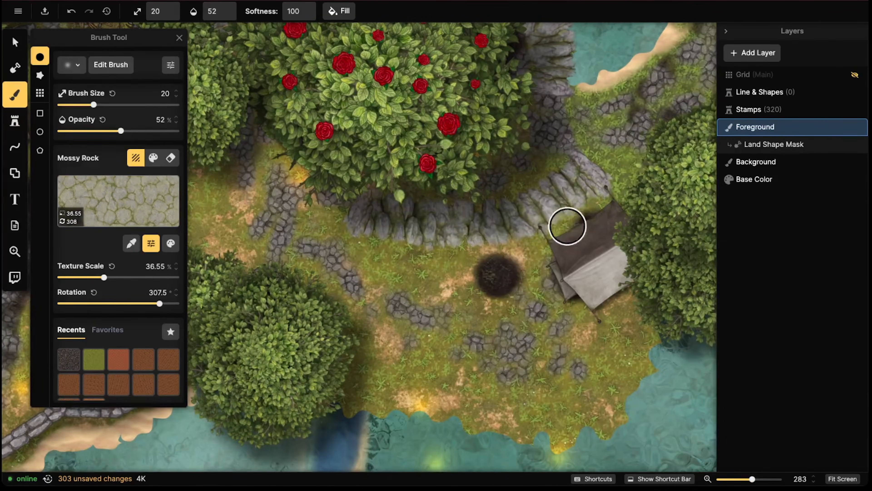
mouse_move(485, 249)
mouse_down()
mouse_move(349, 234)
mouse_move(379, 257)
mouse_move(415, 237)
mouse_move(476, 239)
mouse_move(376, 263)
mouse_move(337, 224)
mouse_move(416, 252)
mouse_up()
mouse_move(465, 238)
mouse_down()
mouse_move(485, 268)
mouse_move(507, 241)
mouse_move(512, 251)
mouse_move(580, 208)
mouse_move(601, 157)
mouse_move(508, 196)
mouse_up()
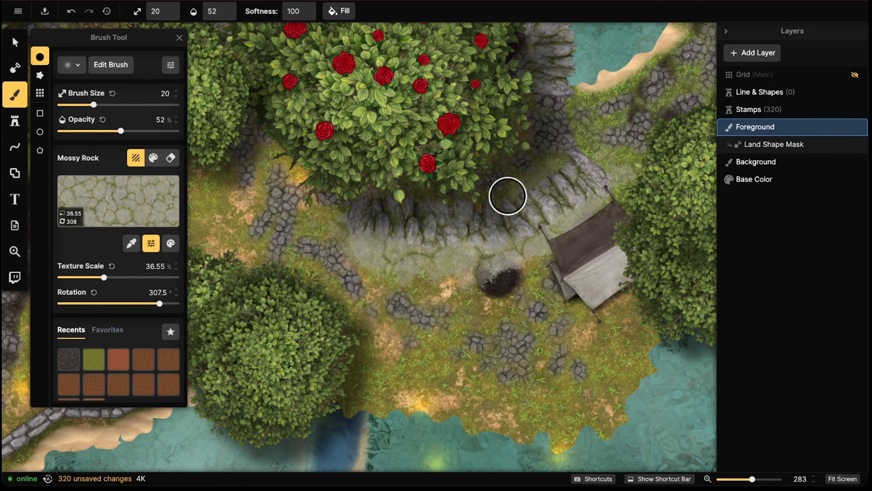
mouse_move(580, 191)
mouse_down()
mouse_move(581, 207)
mouse_move(521, 237)
mouse_up()
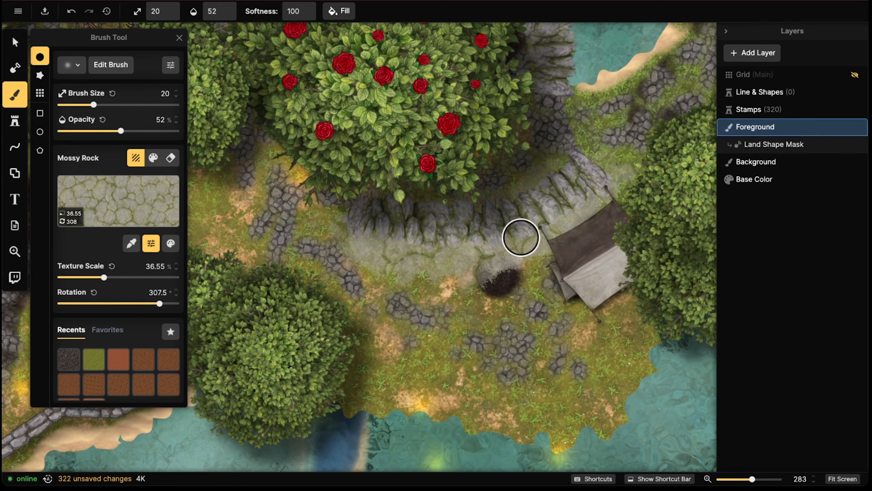
Paint Mossy Rock around the slopes north of the pond and beside the northeastern crop field
scroll(542, 169, down, 10)
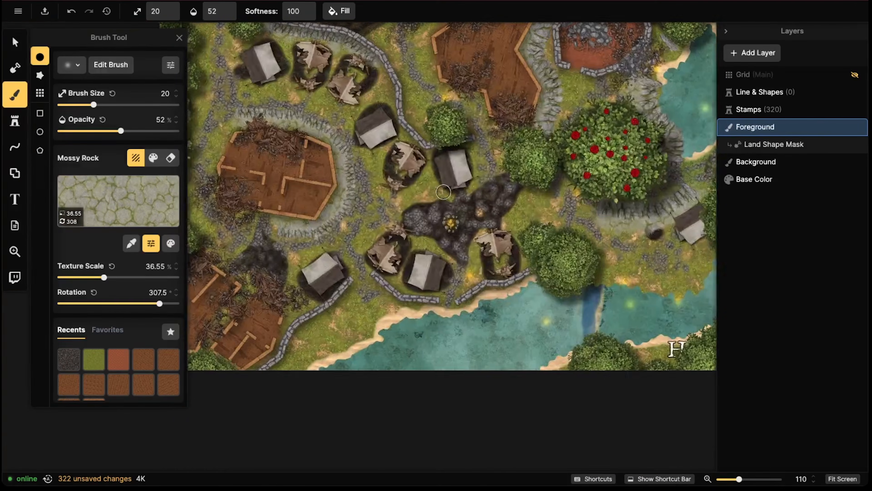
middle_drag(443, 192, 449, 271)
mouse_move(481, 165)
middle_down()
mouse_move(463, 223)
mouse_move(391, 287)
middle_up()
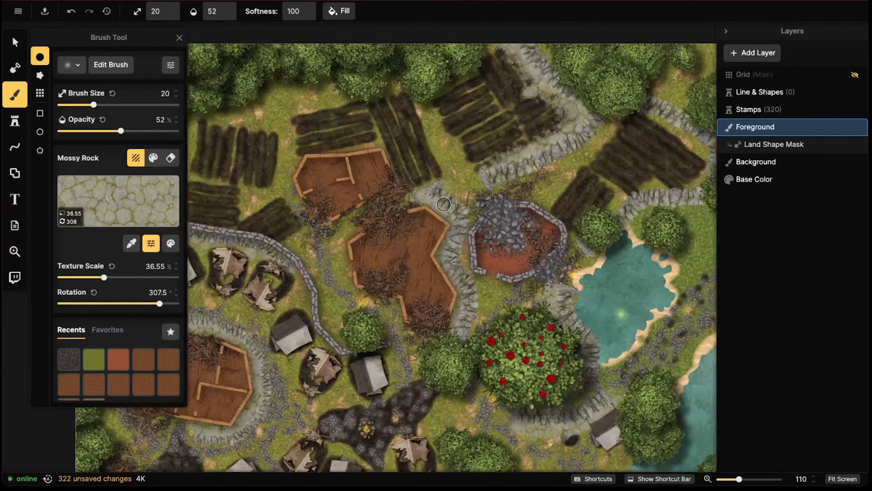
middle_drag(619, 207, 507, 213)
scroll(506, 213, up, 3)
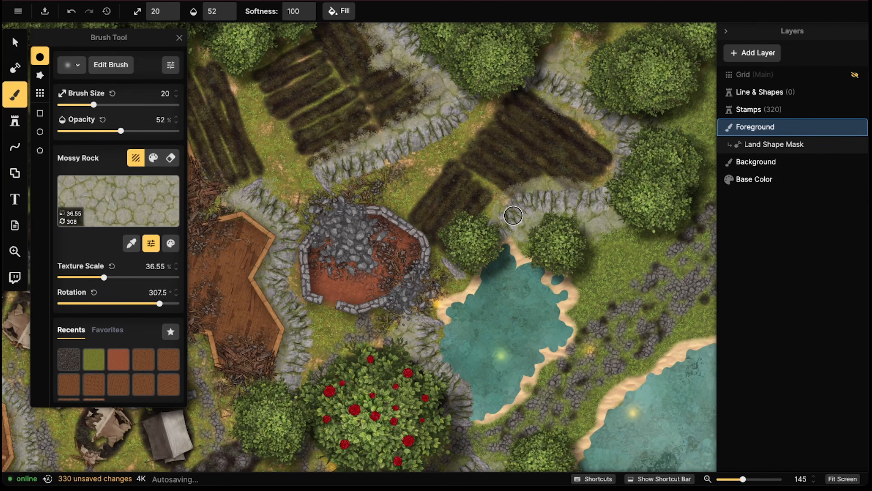
Search the map objects for "farm" and delete the Farmland group
click(21, 47)
scroll(304, 134, down, 3)
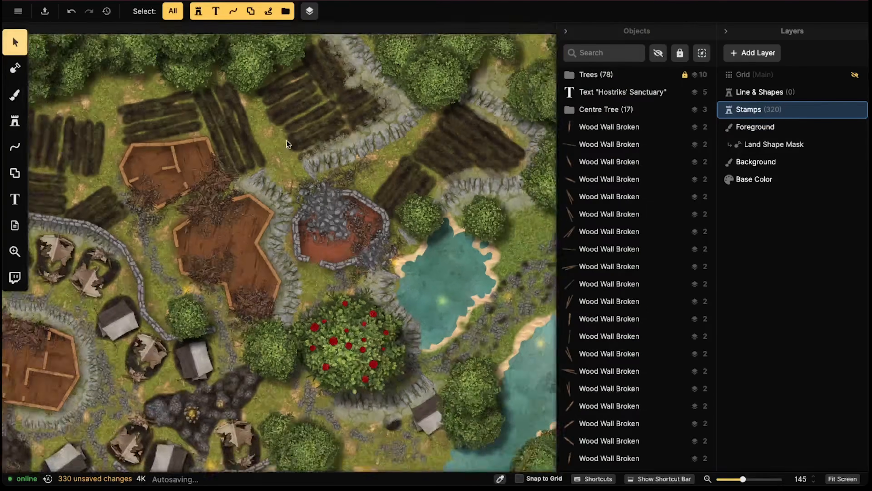
middle_drag(307, 114, 303, 167)
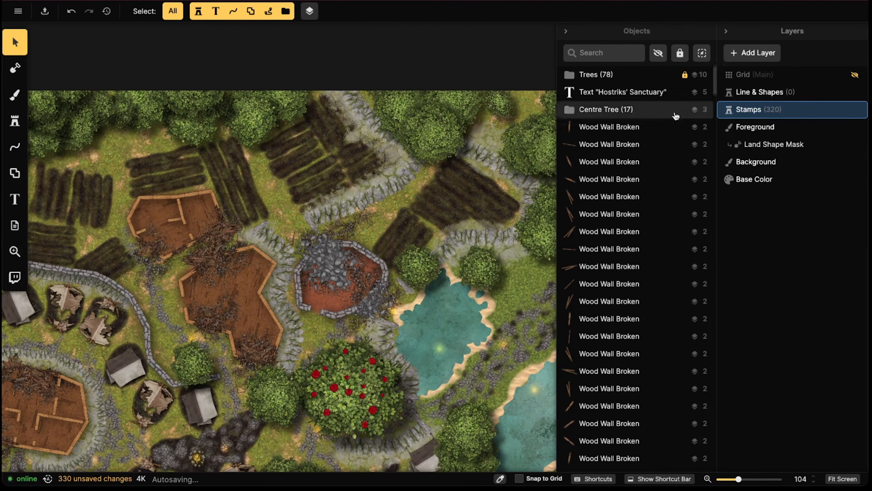
click(599, 48)
text(crops)
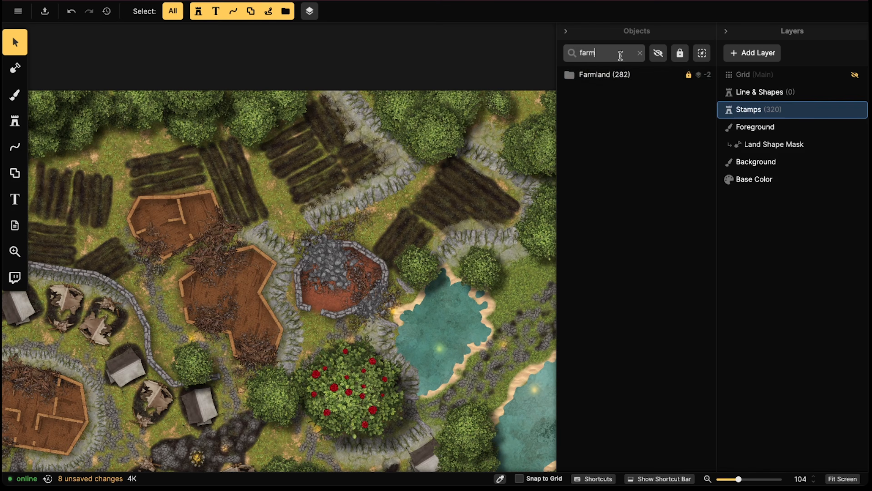
click(604, 74)
scroll(285, 168, down, 4)
key(Delete)
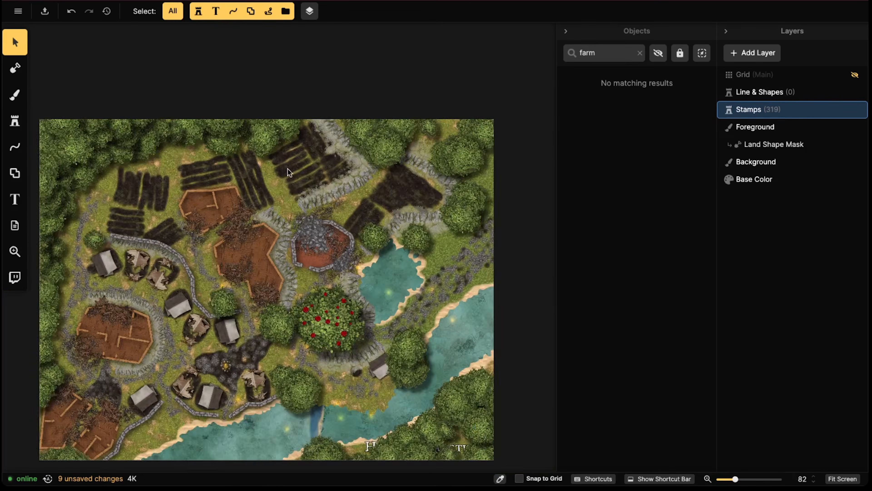
Switch the brush to the recent Grass texture on the Foreground, with size 110 and opacity 100%
scroll(287, 168, up, 8)
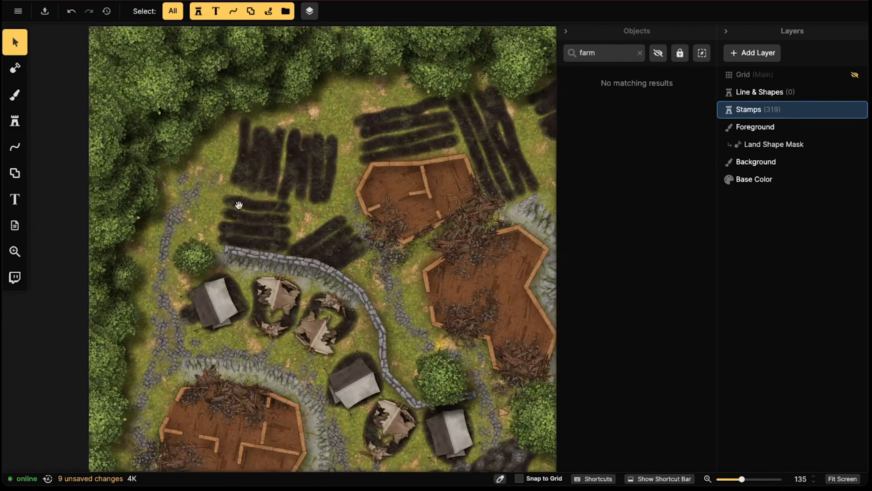
scroll(285, 179, up, 4)
key(b)
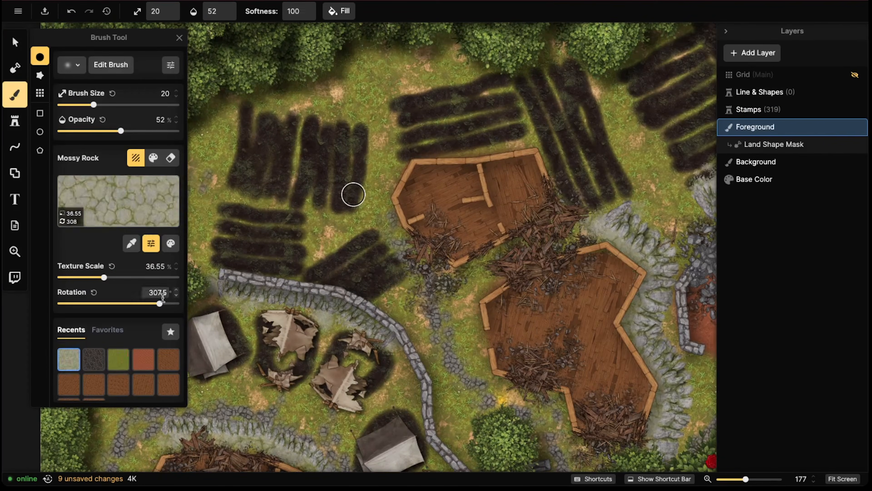
click(120, 367)
shift+scroll(273, 220, up, 9)
scroll(274, 218, down, 5)
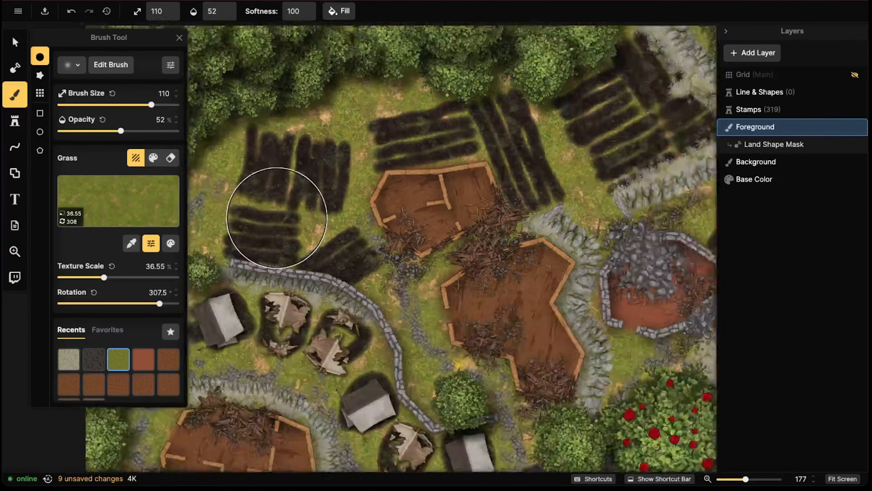
drag(121, 131, 206, 134)
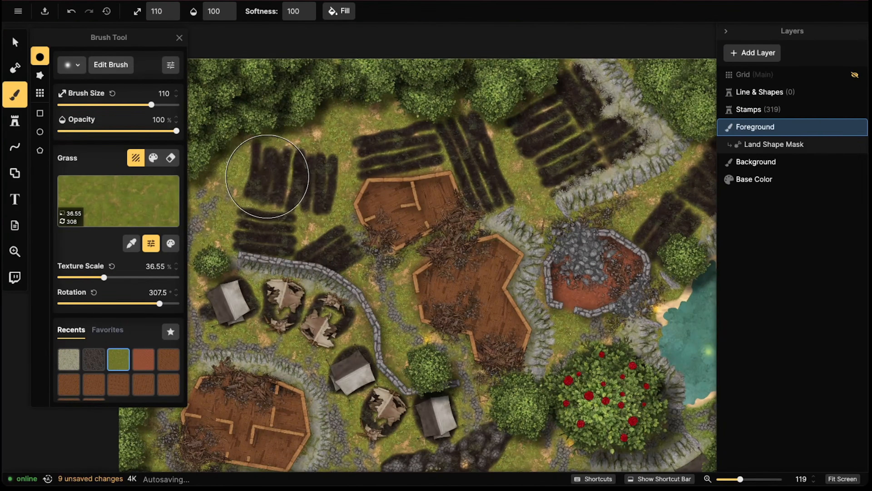
Paint Grass over the northwestern crop field, reducing the brush size to 60 for the southern rows and edges
click(270, 178)
click(289, 176)
drag(294, 175, 311, 193)
shift+scroll(276, 206, down, 3)
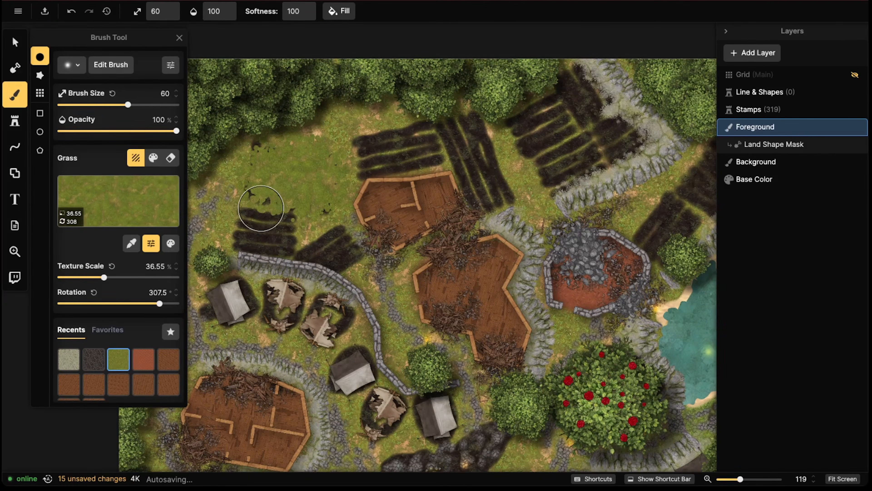
mouse_move(221, 237)
mouse_down()
mouse_move(297, 219)
mouse_move(343, 243)
mouse_move(246, 244)
mouse_move(291, 227)
mouse_up()
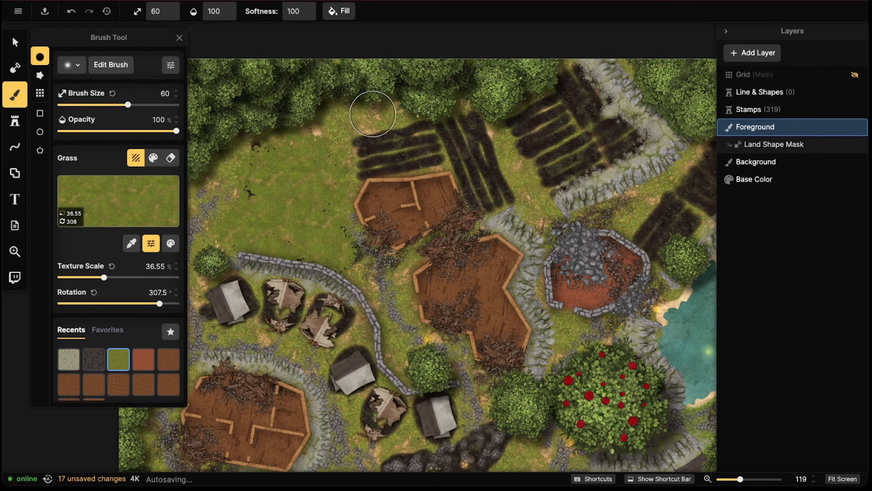
mouse_move(373, 114)
mouse_down()
mouse_move(384, 120)
mouse_move(370, 106)
mouse_up()
Dab Grass over the ground around the western tents and the western side of the slope-ringed house
middle_drag(368, 217, 453, 78)
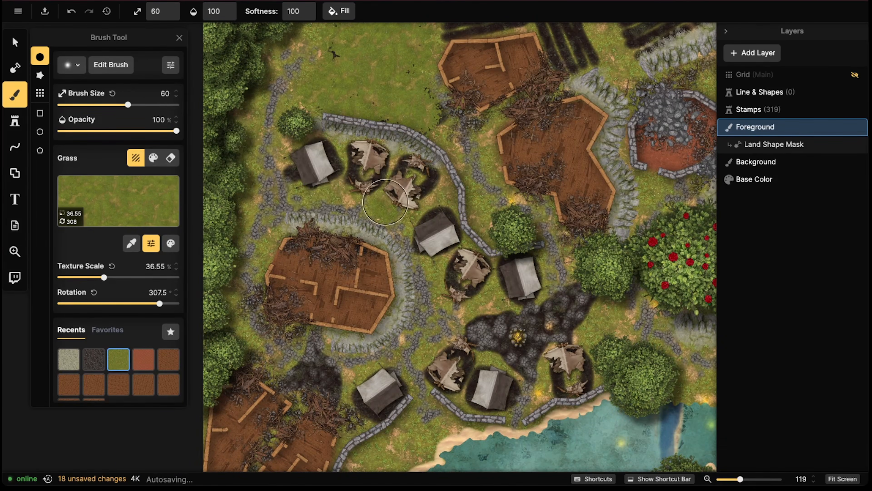
click(322, 191)
click(311, 193)
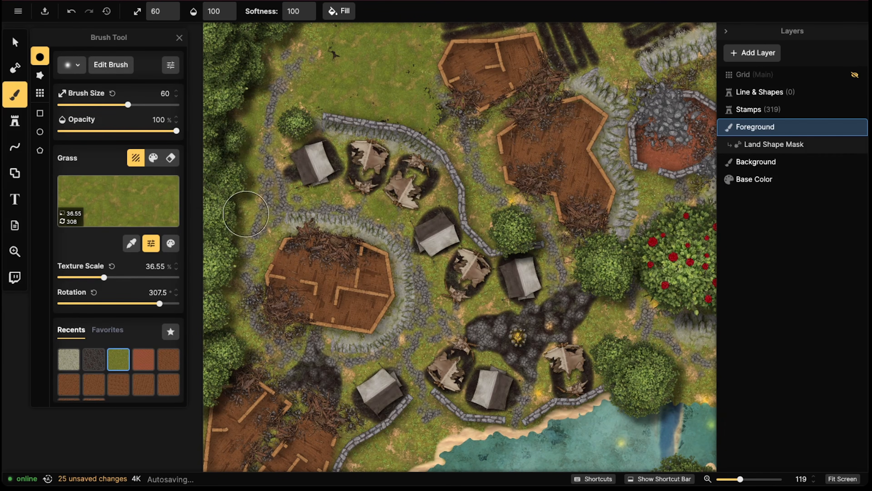
drag(263, 252, 267, 262)
click(239, 328)
Paint Grass along the southern riverbank beside the stone walls and around the tents by the campfire
middle_drag(474, 318, 508, 171)
mouse_move(422, 316)
mouse_down()
mouse_move(441, 284)
mouse_move(399, 324)
mouse_up()
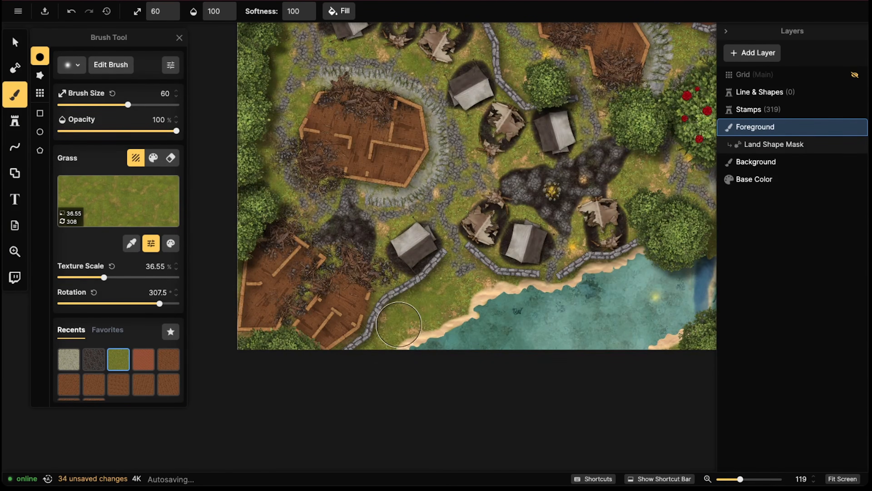
click(467, 281)
middle_drag(536, 222, 439, 221)
drag(430, 208, 440, 223)
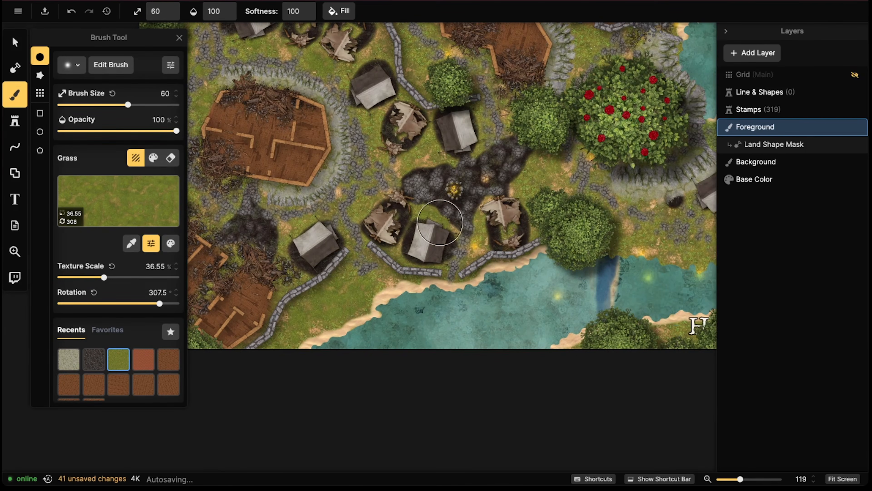
Dab Grass on the ground around the central tents, the southeastern riverbank and the stony path east of the flowering tree
click(371, 202)
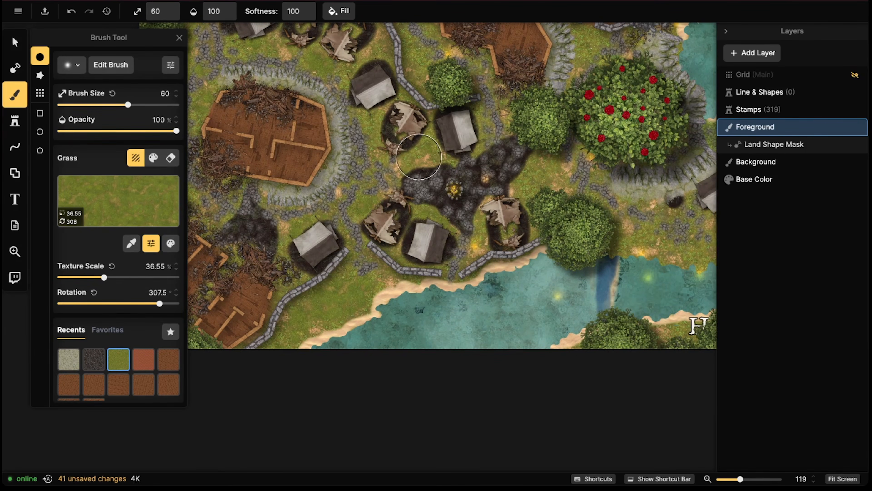
drag(418, 156, 372, 124)
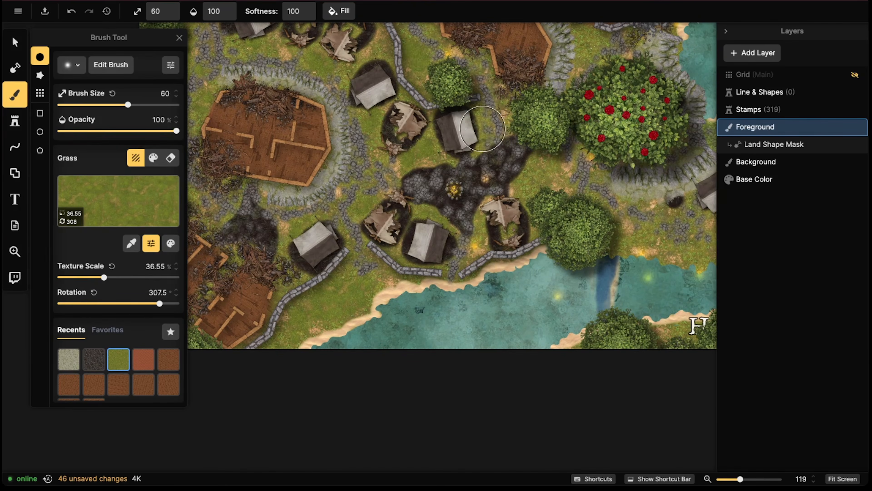
middle_drag(641, 198, 450, 194)
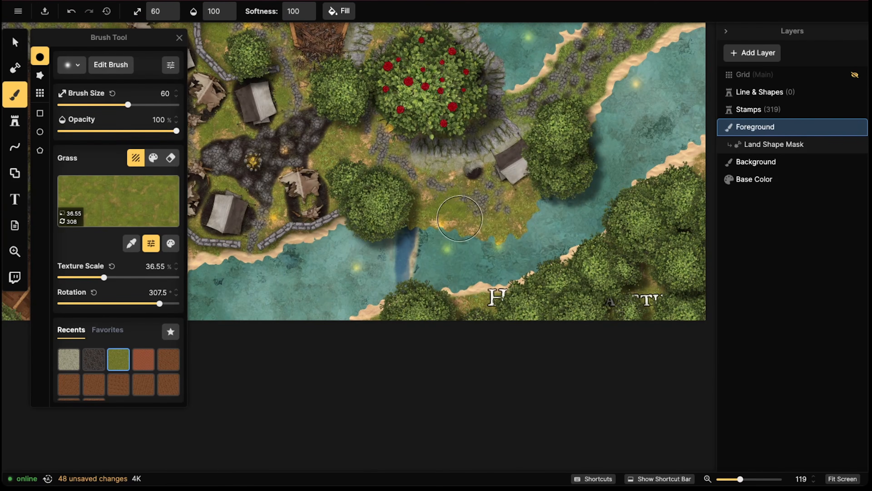
middle_drag(634, 257, 441, 321)
click(517, 231)
middle_drag(494, 129, 498, 242)
drag(452, 152, 442, 133)
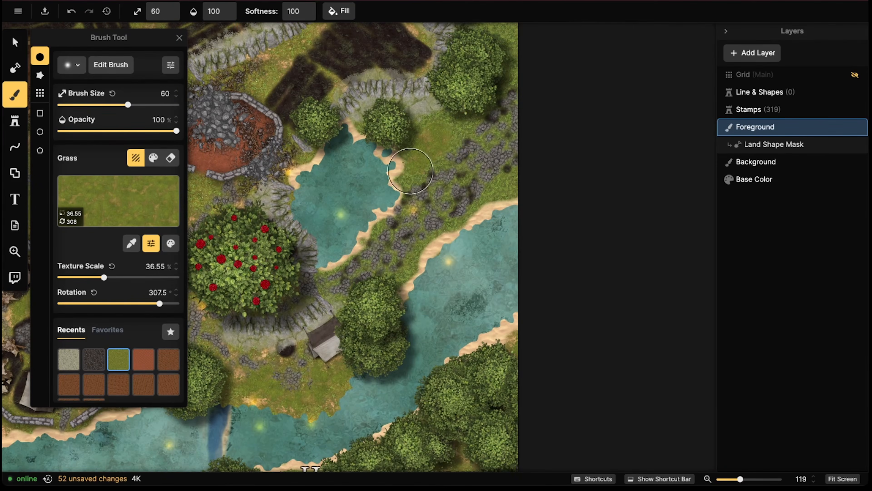
Dab Grass on the ground beside the northeastern crop fields and along the eastern edge of the cleared northwestern field
middle_drag(484, 71, 491, 124)
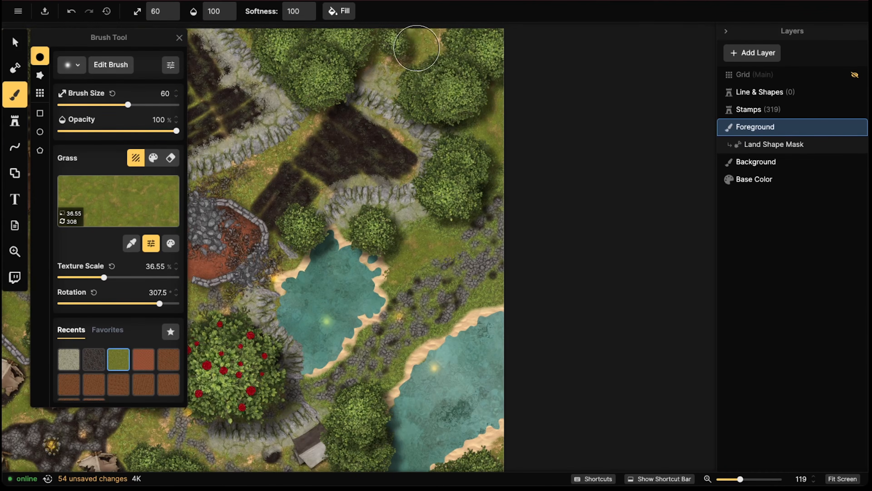
middle_drag(302, 138, 483, 155)
drag(442, 191, 468, 167)
mouse_move(303, 126)
middle_down()
mouse_move(329, 140)
mouse_move(529, 159)
middle_up()
mouse_move(417, 138)
mouse_down()
mouse_move(375, 190)
mouse_move(391, 186)
mouse_up()
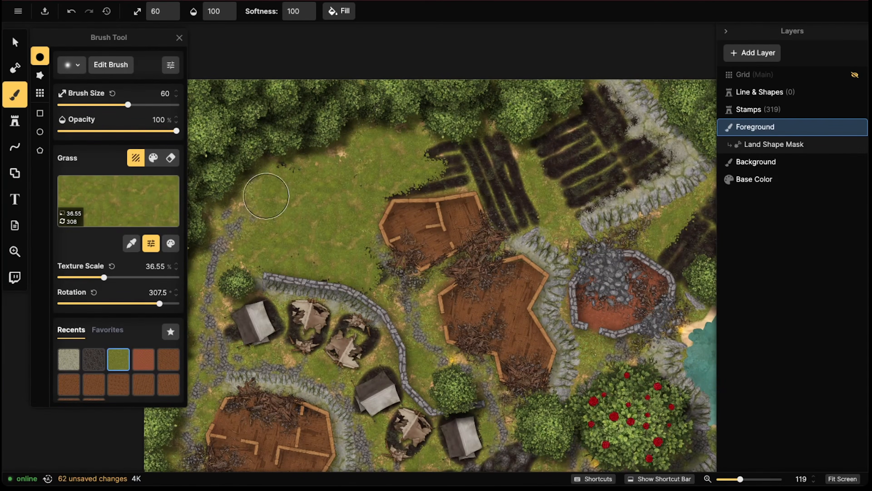
Paint Grass over the two dark crop fields north and northeast of the ruined wooden houses
drag(452, 178, 457, 177)
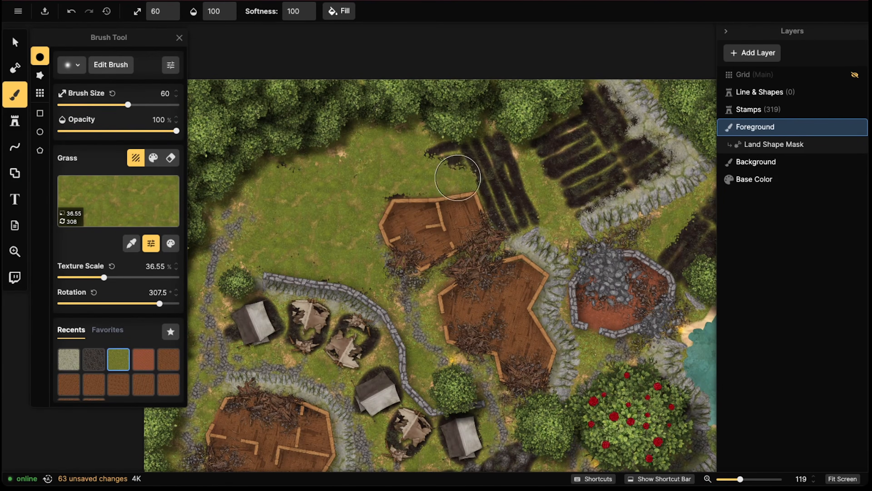
mouse_move(393, 194)
mouse_down()
mouse_move(470, 162)
mouse_move(456, 146)
mouse_move(500, 171)
mouse_move(498, 203)
mouse_move(515, 220)
mouse_move(502, 189)
mouse_move(605, 91)
mouse_move(639, 155)
mouse_move(595, 195)
mouse_up()
mouse_move(653, 153)
mouse_down()
mouse_move(591, 158)
mouse_move(621, 161)
mouse_move(602, 126)
mouse_up()
Paint Grass over the dark ground around the northwestern tents below the curved stone wall
scroll(565, 247, down, 6)
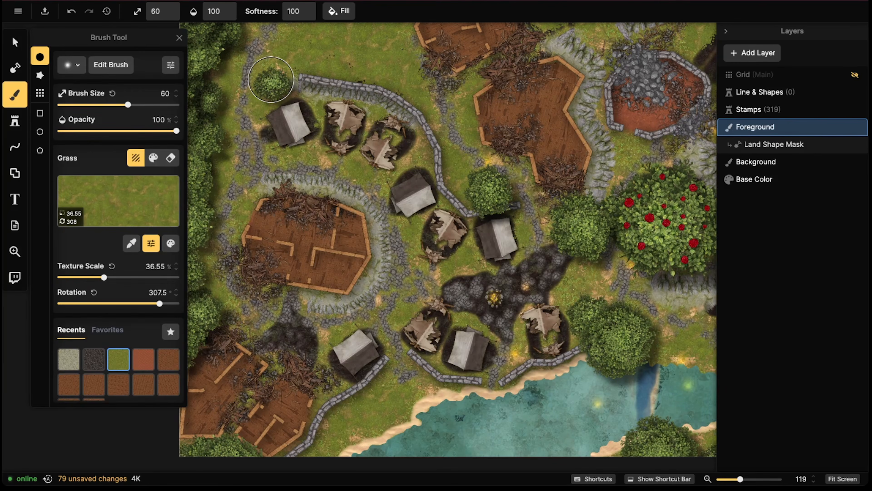
scroll(282, 34, down, 3)
middle_drag(313, 114, 367, 162)
scroll(368, 162, up, 4)
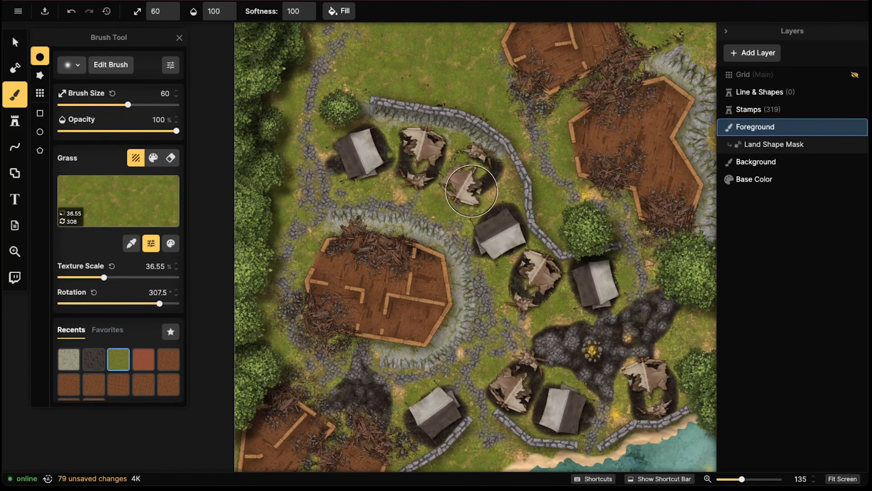
mouse_move(471, 190)
mouse_down()
mouse_move(491, 163)
mouse_move(460, 168)
mouse_move(412, 148)
mouse_move(442, 164)
mouse_up()
mouse_move(374, 130)
mouse_down()
mouse_move(340, 170)
mouse_move(395, 155)
mouse_move(378, 159)
mouse_up()
Paint Grass over the dark ground around the southern and central tents and the campfire
middle_drag(589, 220, 581, 102)
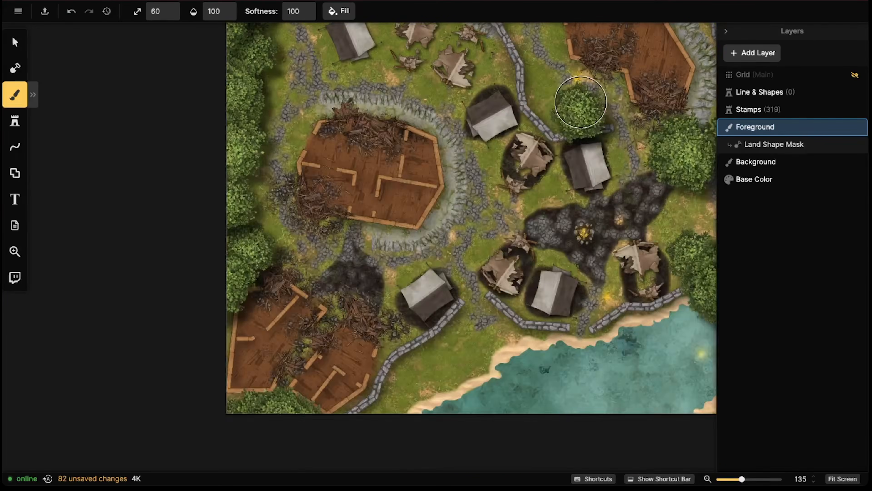
mouse_move(418, 287)
mouse_down()
mouse_move(403, 301)
mouse_move(427, 320)
mouse_up()
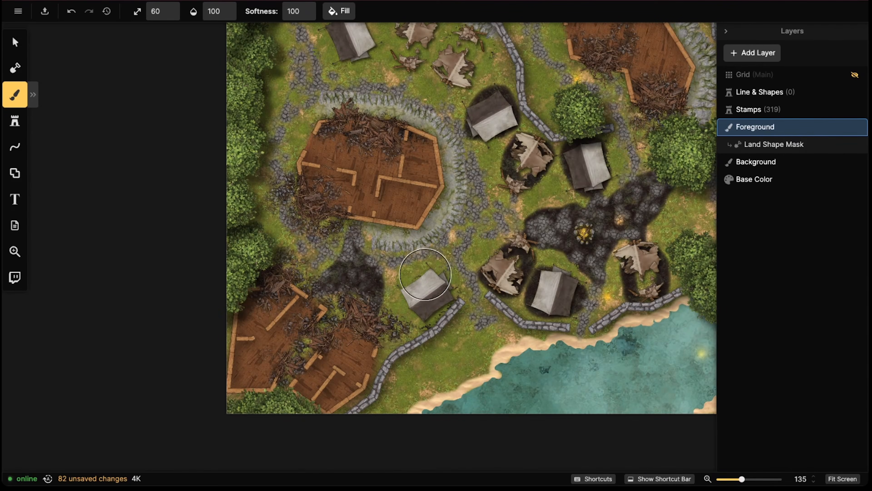
mouse_move(495, 284)
mouse_down()
mouse_move(522, 259)
mouse_move(533, 294)
mouse_up()
mouse_move(578, 305)
mouse_down()
mouse_move(571, 280)
mouse_move(619, 272)
mouse_move(629, 292)
mouse_move(654, 259)
mouse_move(619, 225)
mouse_move(536, 243)
mouse_move(590, 254)
mouse_move(598, 288)
mouse_move(596, 253)
mouse_move(638, 183)
mouse_move(551, 210)
mouse_move(610, 216)
mouse_move(642, 185)
mouse_move(600, 200)
mouse_move(580, 151)
mouse_move(604, 176)
mouse_move(532, 144)
mouse_move(510, 174)
mouse_move(536, 165)
mouse_move(522, 161)
mouse_up()
mouse_move(494, 113)
mouse_down()
mouse_move(485, 99)
mouse_move(481, 135)
mouse_move(498, 113)
mouse_move(518, 127)
mouse_move(505, 130)
mouse_up()
Paint Grass over the remaining dark crop field in the northeast, above the pond
middle_drag(545, 70, 493, 258)
middle_drag(527, 212, 396, 220)
middle_drag(567, 230, 481, 156)
mouse_move(646, 242)
middle_down()
mouse_move(541, 203)
mouse_move(534, 112)
middle_up()
drag(477, 261, 513, 263)
middle_drag(513, 263, 510, 308)
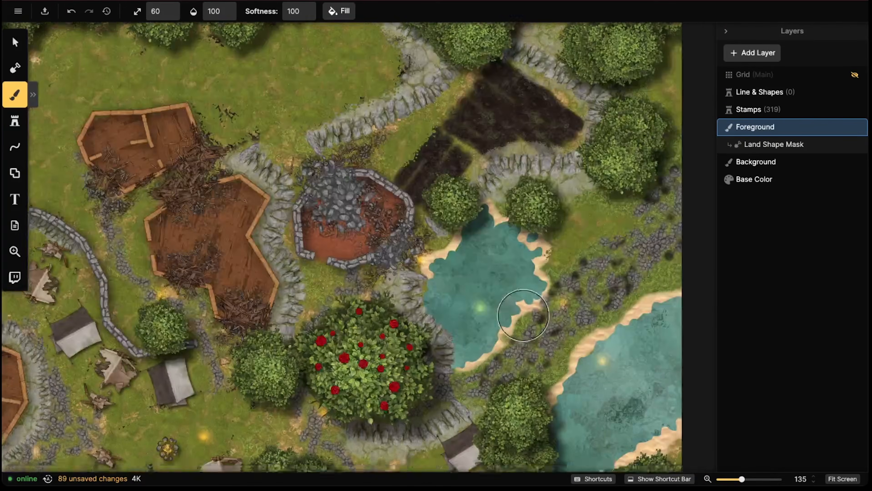
mouse_move(444, 152)
mouse_down()
mouse_move(404, 187)
mouse_move(471, 148)
mouse_move(443, 132)
mouse_move(526, 92)
mouse_move(574, 127)
mouse_move(474, 151)
mouse_move(505, 100)
mouse_move(522, 105)
mouse_move(508, 130)
mouse_move(460, 123)
mouse_up()
Touch up the ground beside the grey tent north of the campfire with Grass
scroll(459, 122, down, 4)
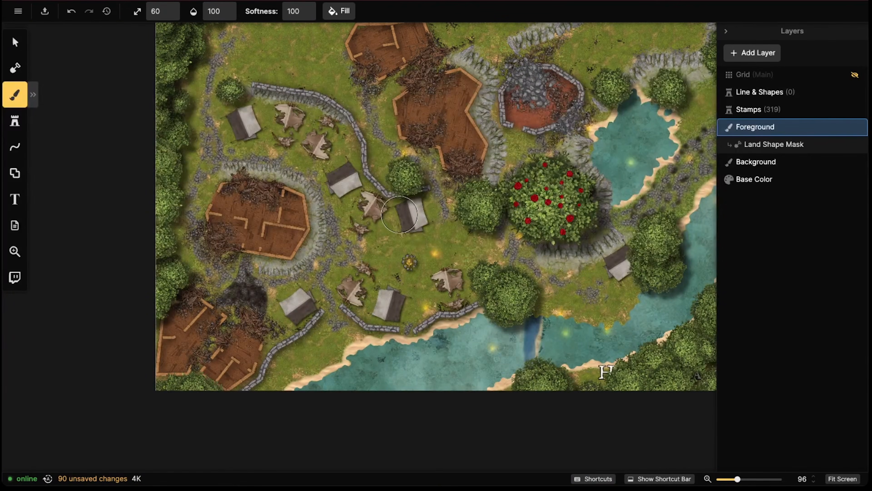
drag(400, 214, 414, 222)
middle_drag(574, 109, 536, 140)
middle_drag(397, 139, 465, 135)
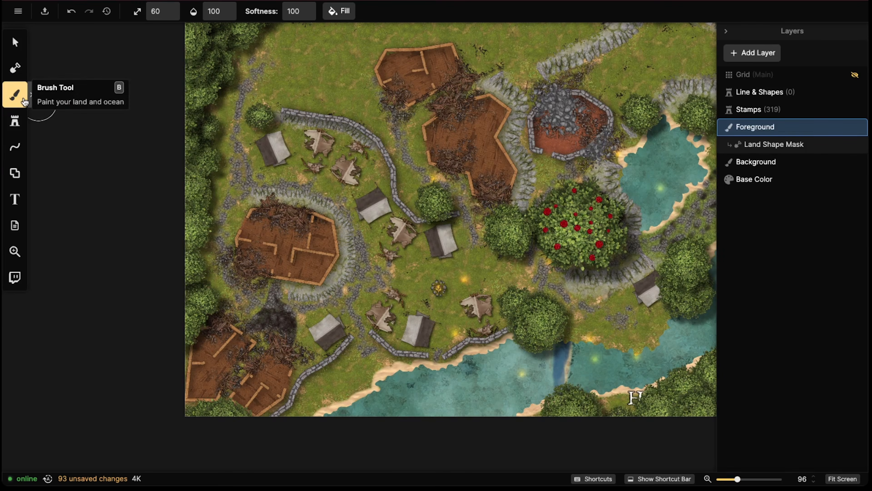
Search the texture catalog for "dirt" and choose the blotchy brown Dirt texture for the brush
click(33, 94)
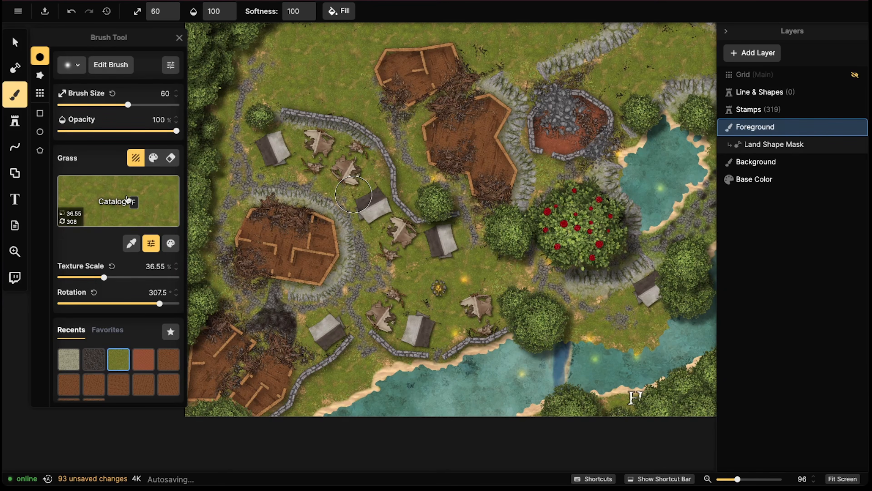
click(95, 196)
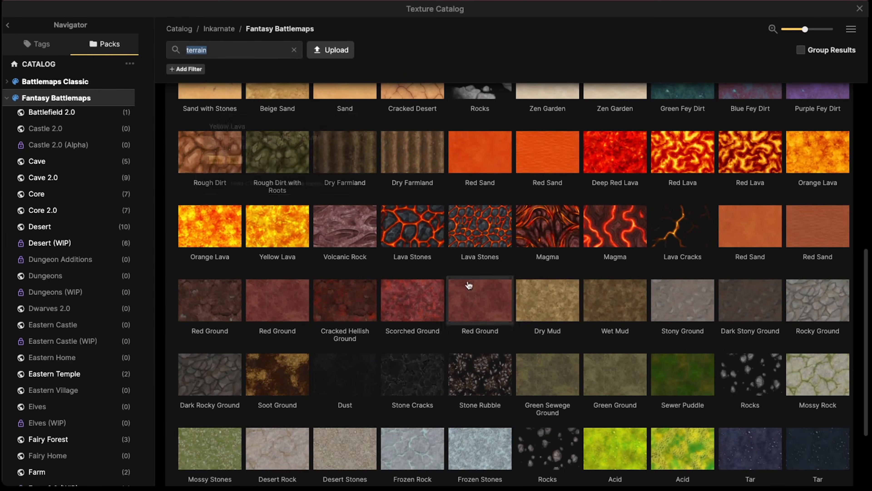
mouse_move(543, 295)
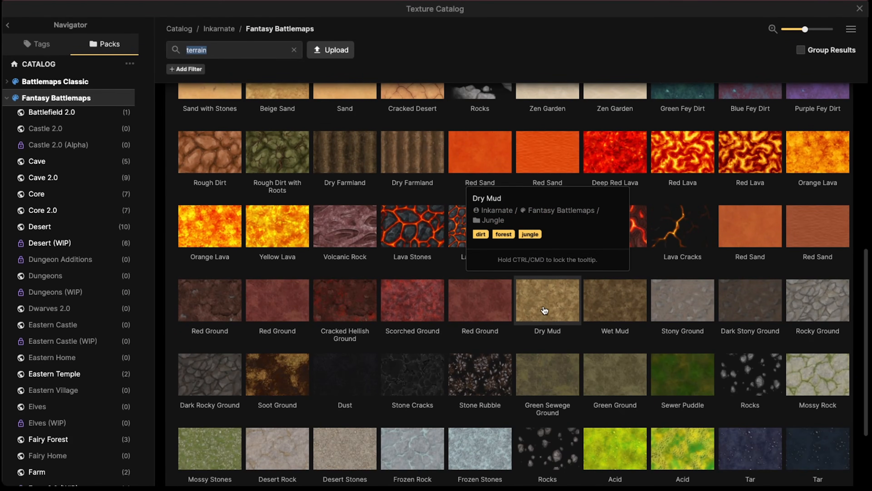
scroll(235, 66, up, 5)
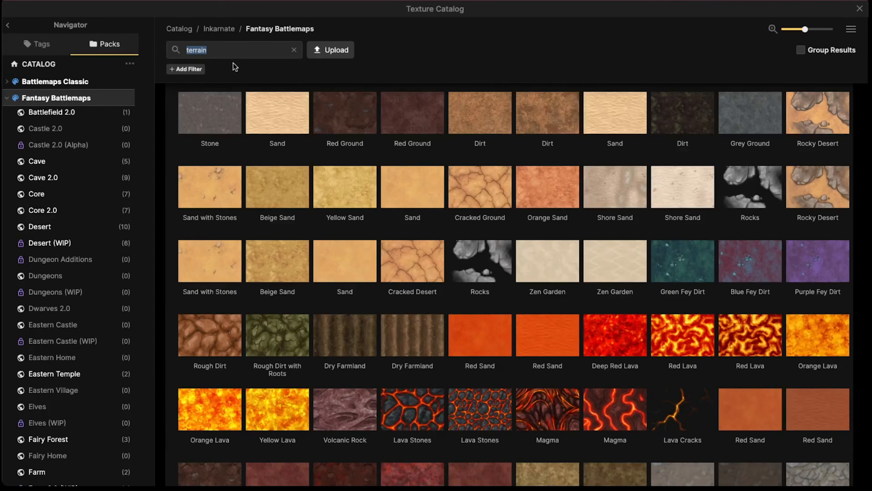
text(dirt)
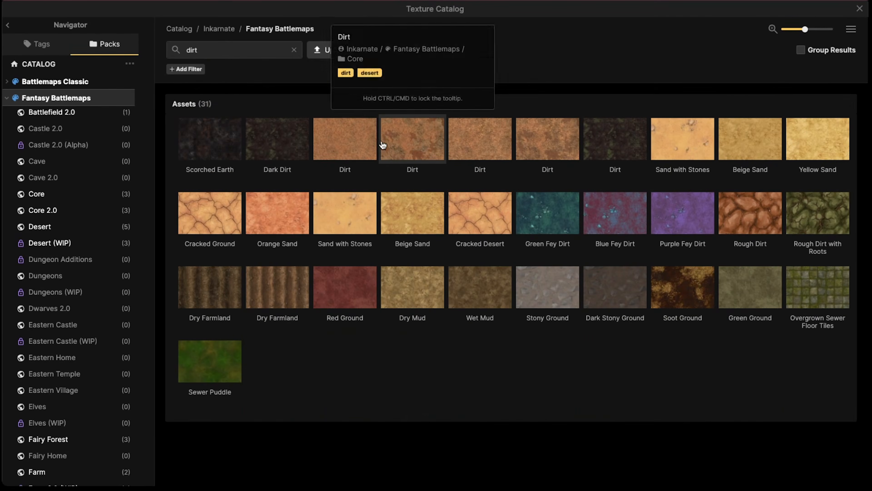
mouse_move(349, 143)
mouse_move(496, 145)
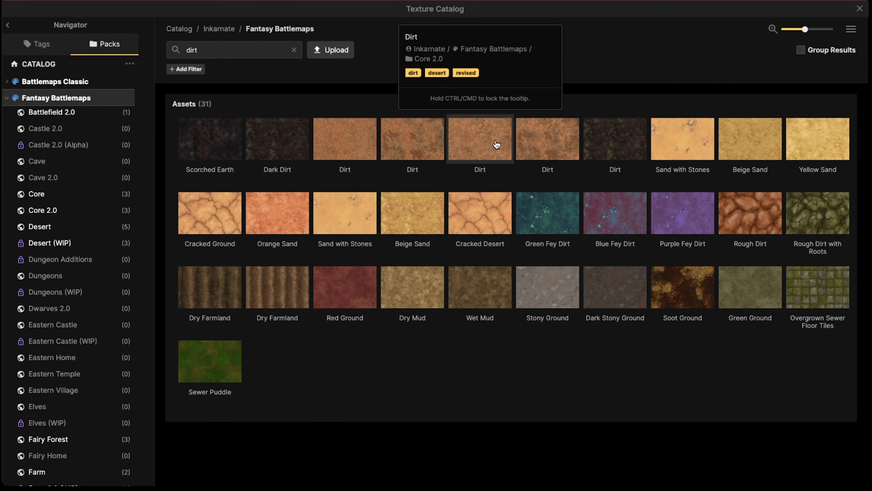
click(541, 145)
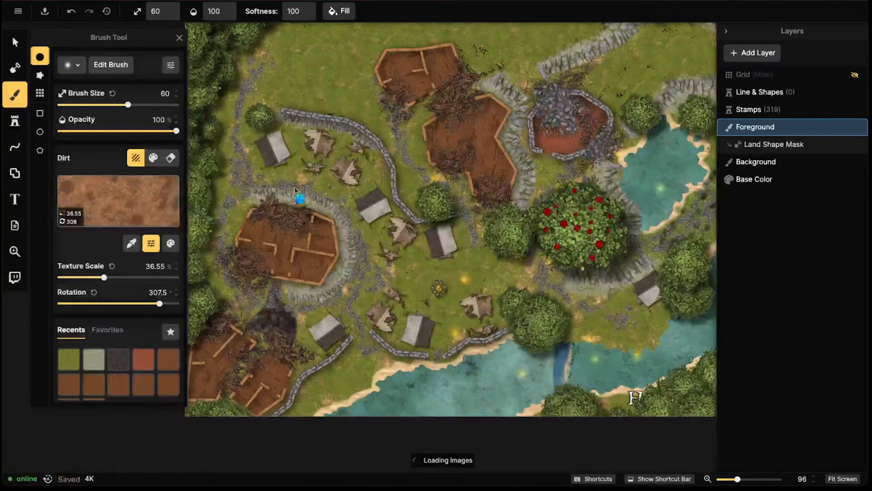
Paint Dirt at 43% opacity around the northwestern tents, reducing the brush size from 60 to 37 after the first stroke
scroll(325, 199, up, 4)
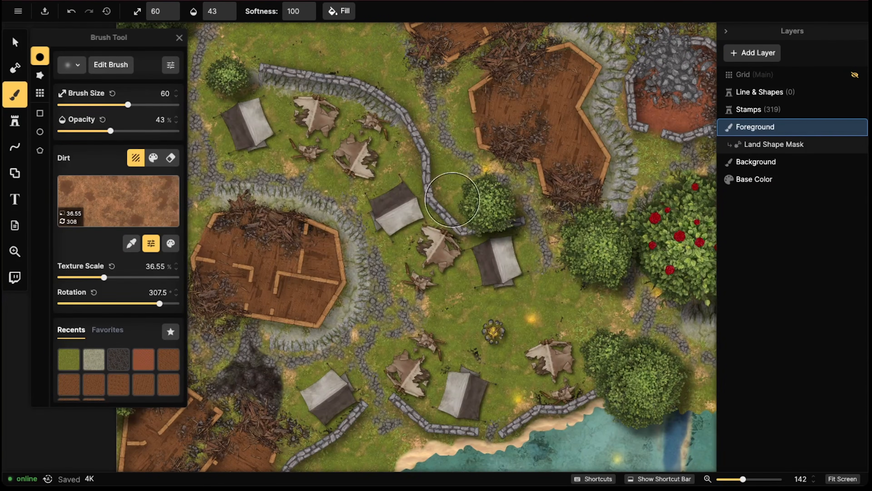
middle_drag(452, 200, 528, 206)
mouse_move(327, 108)
mouse_down()
mouse_move(304, 142)
mouse_move(313, 126)
mouse_up()
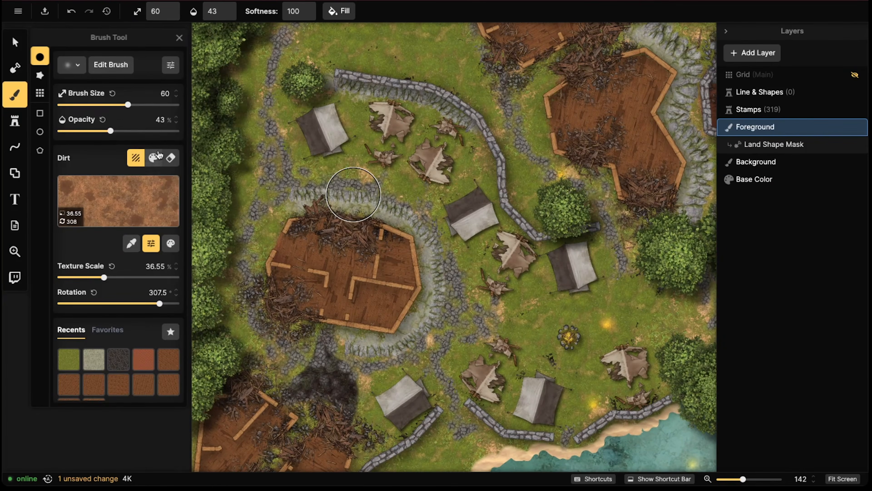
click(111, 104)
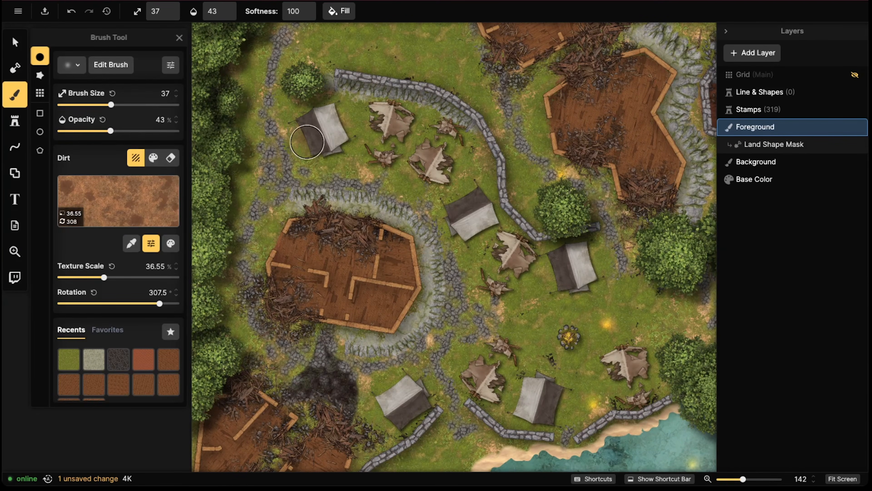
drag(307, 141, 332, 119)
click(370, 112)
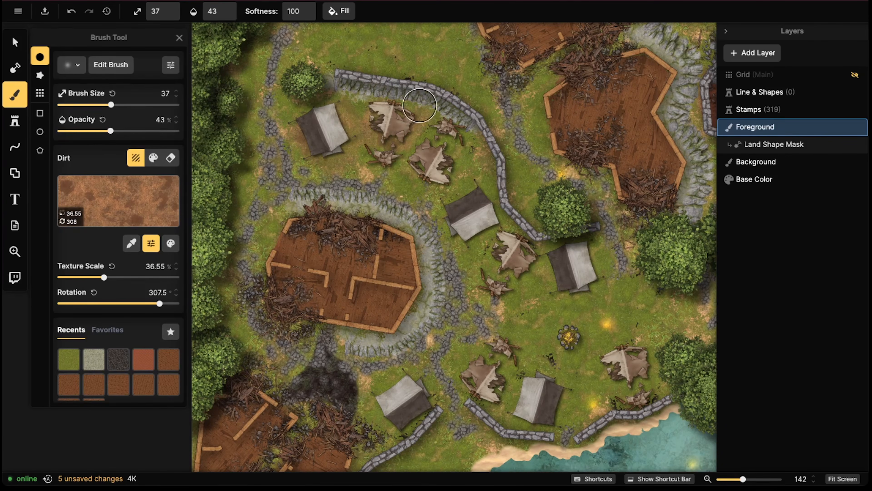
Raise the brush opacity to 50% and dab more Dirt around and between the northwestern tents and their debris
click(120, 131)
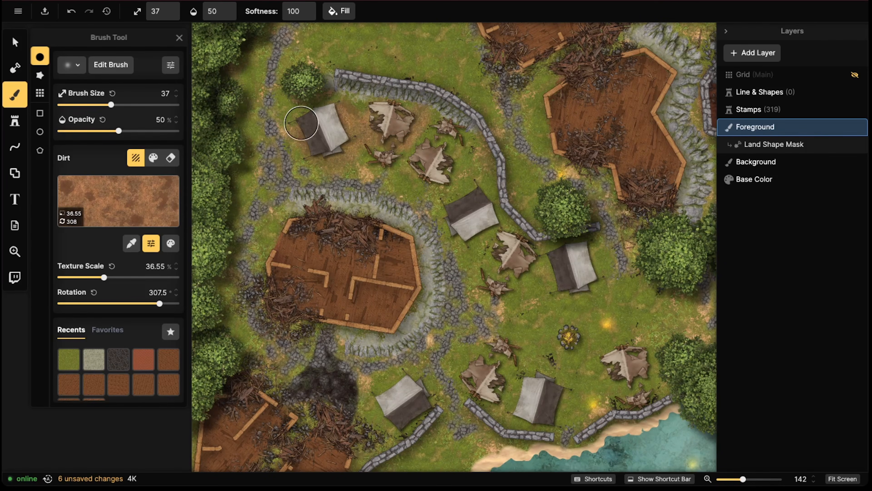
click(283, 117)
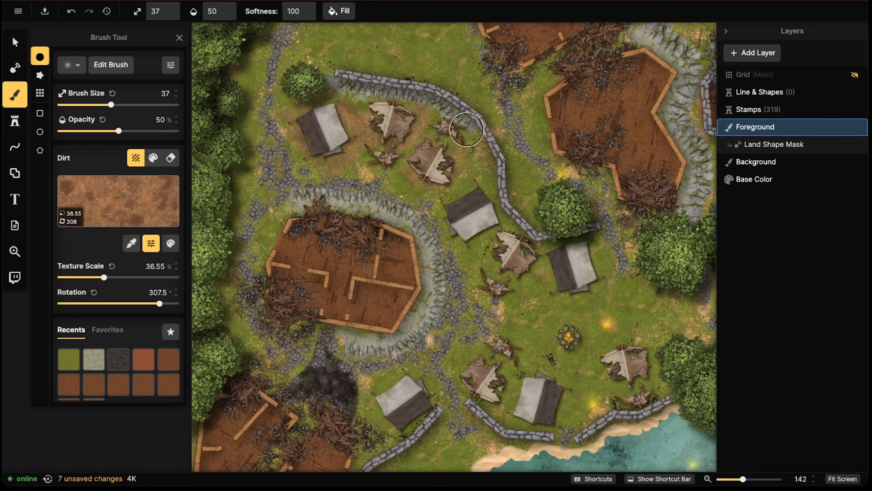
click(432, 155)
click(414, 170)
click(406, 171)
click(364, 163)
click(373, 156)
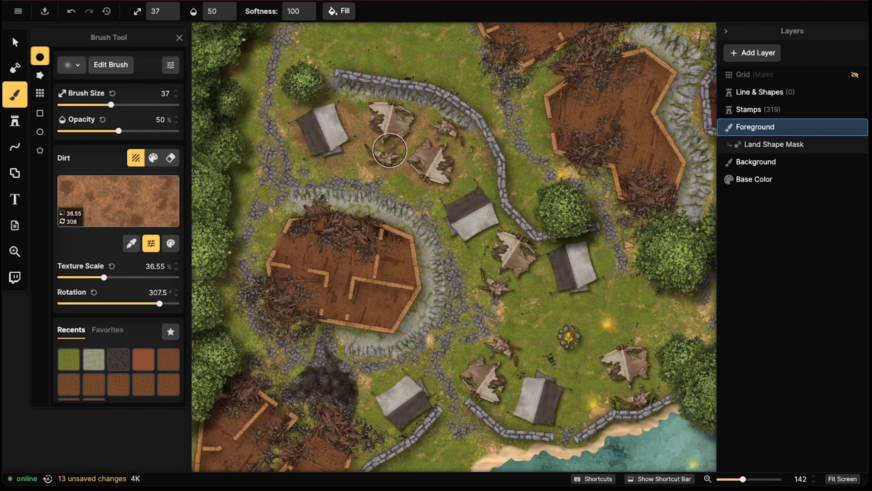
click(456, 160)
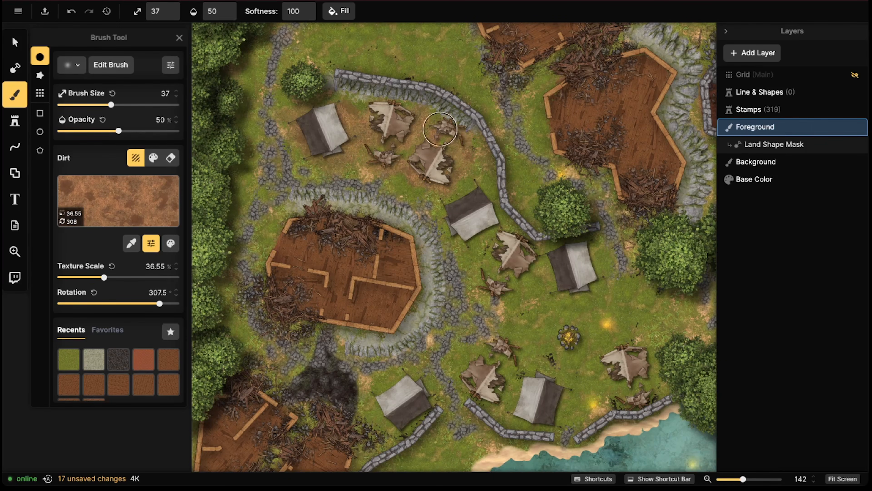
click(420, 150)
Paint Dirt around the central grey tent and the torn tent beside it, east of the slope-ringed house
middle_drag(527, 216, 490, 150)
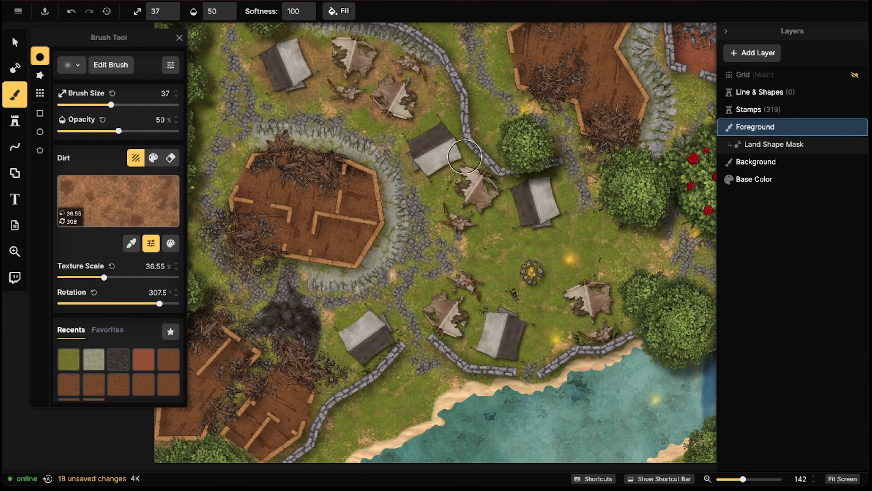
click(412, 139)
click(414, 139)
click(417, 140)
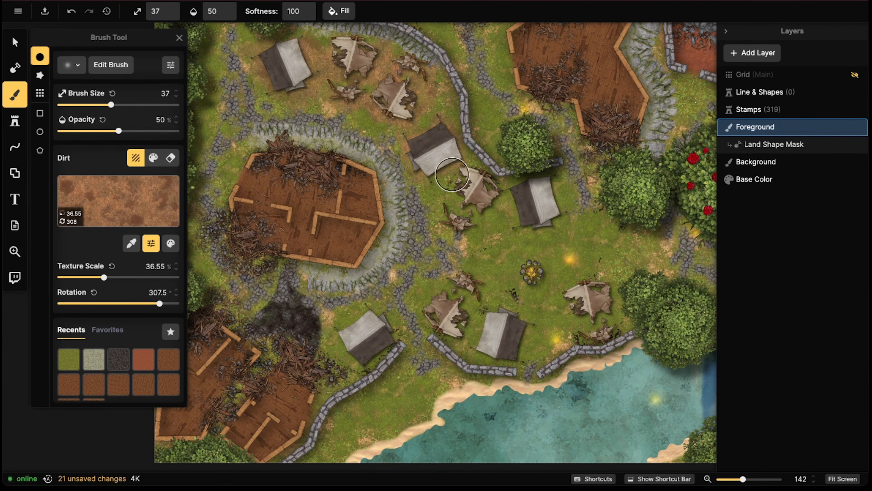
drag(452, 175, 426, 181)
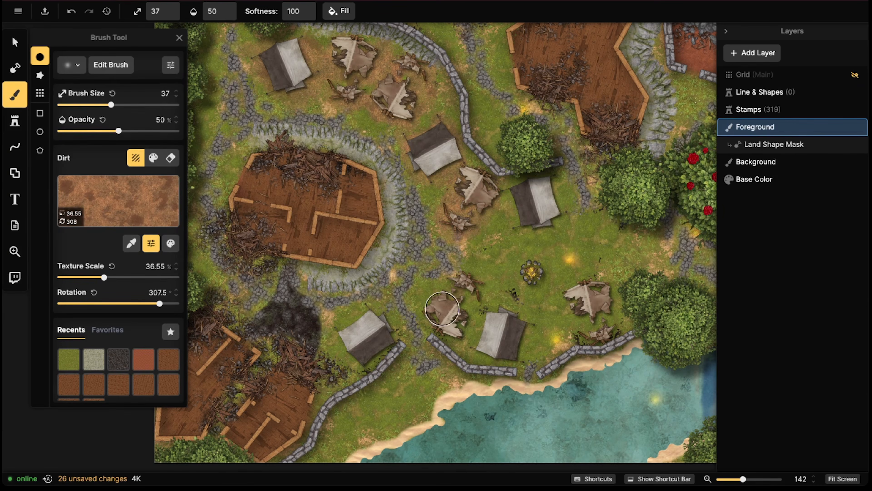
Paint Dirt around the torn tent and the two grey tents beside the southern stone walls
click(446, 292)
click(476, 299)
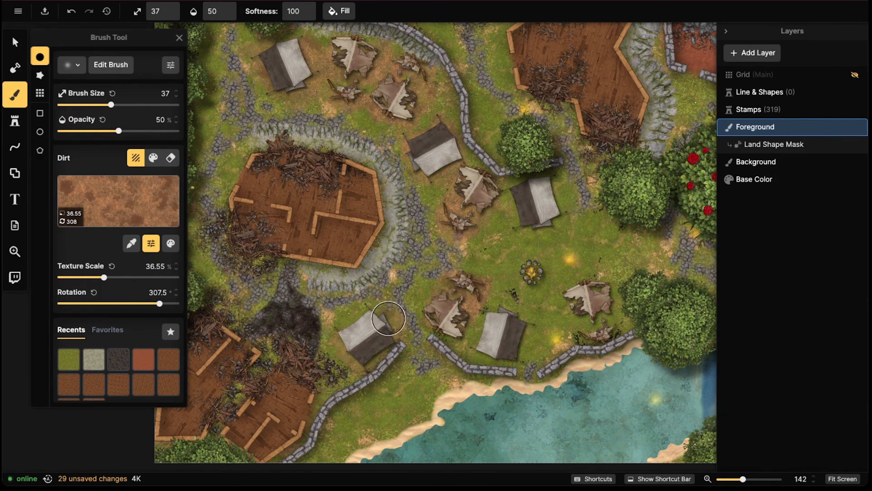
drag(349, 325, 375, 325)
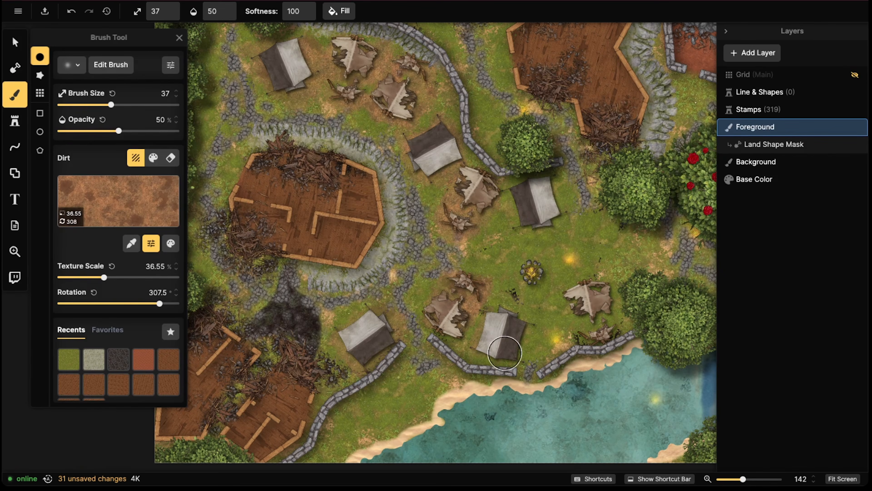
drag(509, 316, 526, 317)
drag(500, 358, 477, 351)
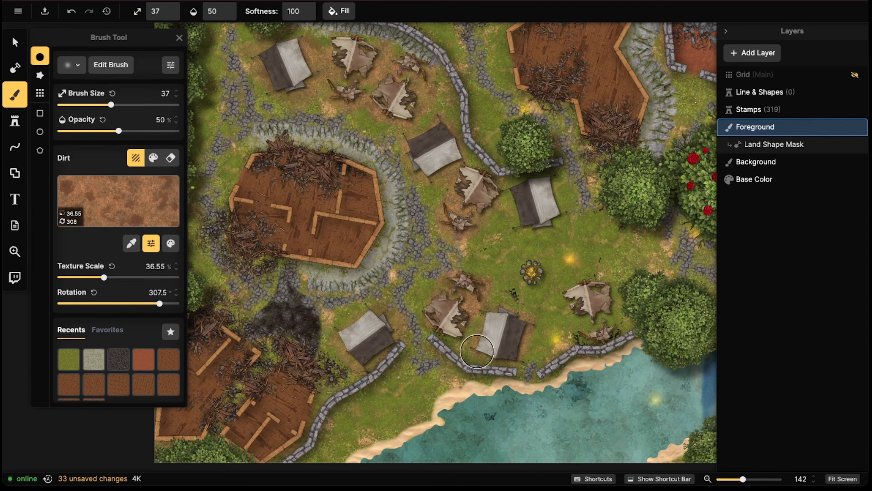
Paint Dirt around the torn tent by the southern wall, the grey tent north of the campfire, and the lone tent southeast of the rose tree
mouse_move(596, 286)
mouse_down()
mouse_move(589, 287)
mouse_move(608, 299)
mouse_up()
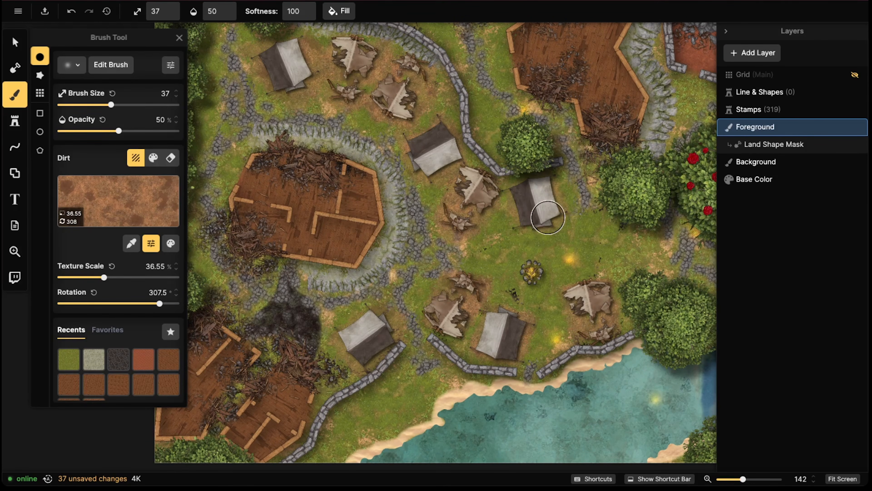
drag(547, 217, 539, 226)
middle_drag(550, 118, 467, 285)
middle_drag(708, 391, 506, 183)
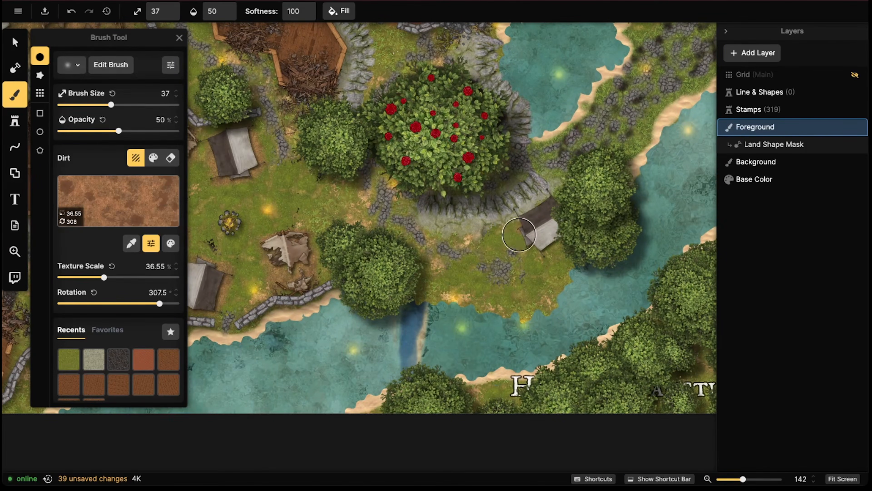
mouse_move(547, 204)
mouse_down()
mouse_move(517, 225)
mouse_move(525, 244)
mouse_up()
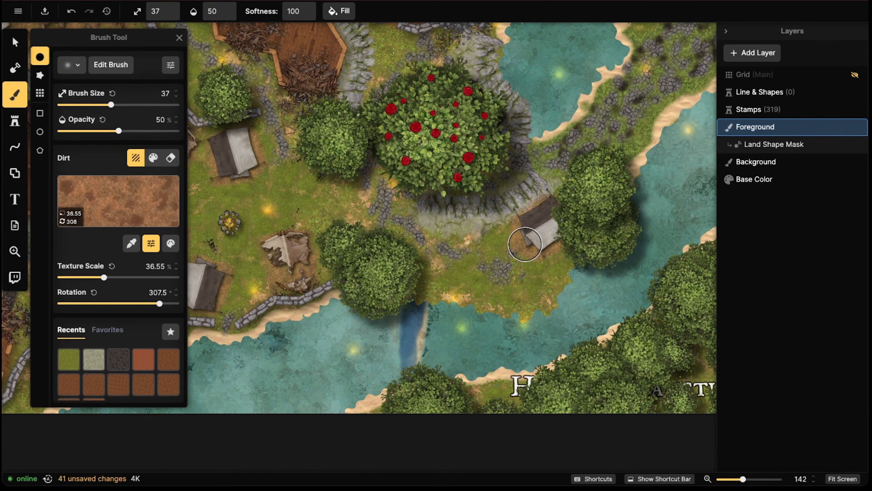
Paint Dirt over the charred patch between the slope-ringed house and the southwestern ruin, and around the grey tent beside it
scroll(422, 143, down, 3)
middle_drag(325, 141, 474, 170)
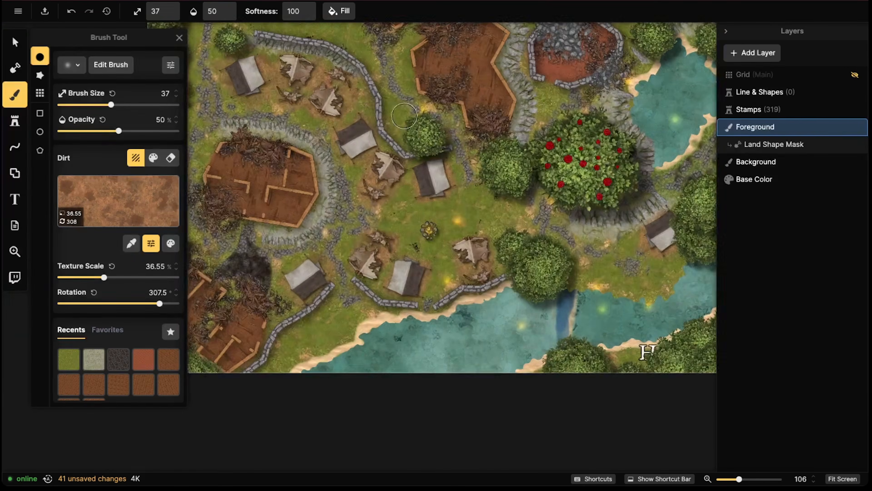
scroll(403, 114, down, 1)
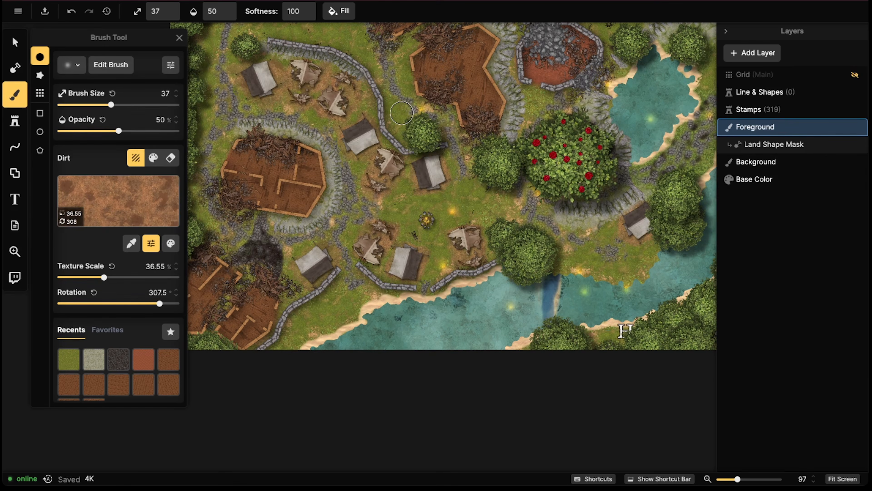
middle_drag(354, 109, 391, 134)
scroll(344, 165, up, 3)
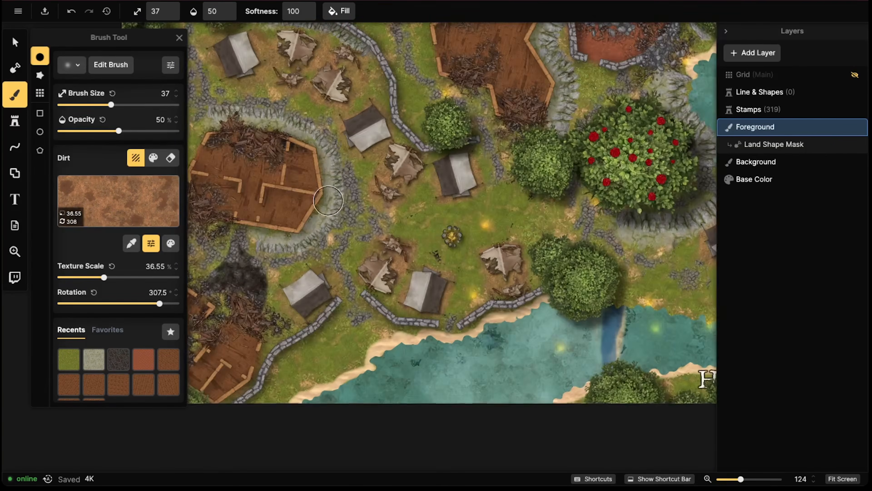
middle_drag(336, 202, 390, 155)
middle_drag(337, 157, 396, 123)
scroll(345, 184, up, 4)
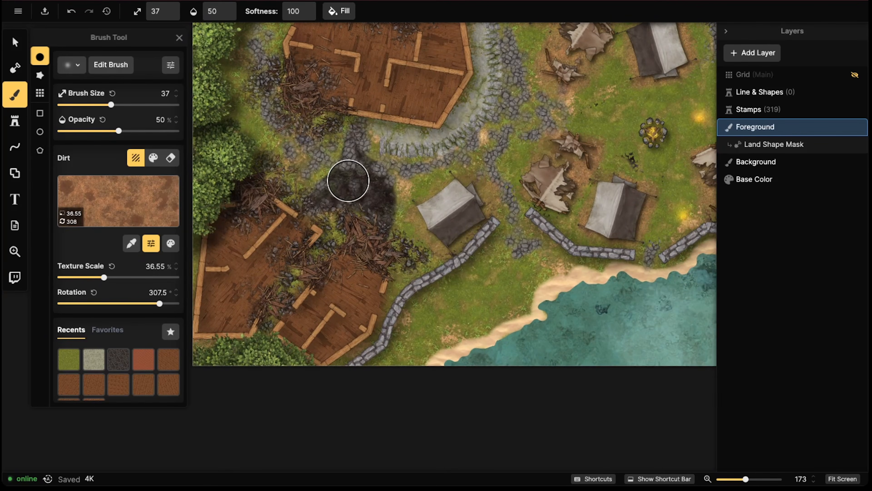
mouse_move(348, 181)
mouse_down()
mouse_move(323, 174)
mouse_move(290, 193)
mouse_move(329, 193)
mouse_move(331, 212)
mouse_move(347, 189)
mouse_move(286, 171)
mouse_move(386, 189)
mouse_move(382, 195)
mouse_move(321, 111)
mouse_move(341, 144)
mouse_move(333, 203)
mouse_move(296, 282)
mouse_move(262, 323)
mouse_move(325, 238)
mouse_move(337, 234)
mouse_move(410, 269)
mouse_move(419, 285)
mouse_move(395, 278)
mouse_move(366, 331)
mouse_move(392, 263)
mouse_move(462, 232)
mouse_up()
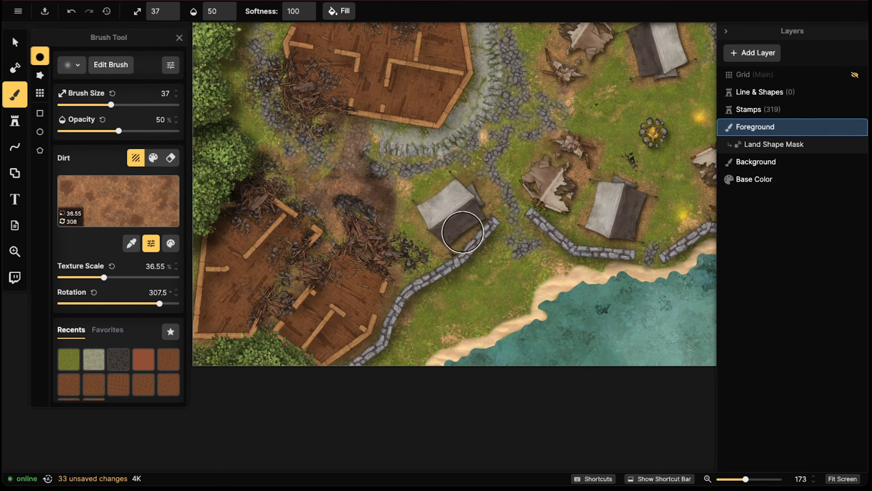
Blend Dirt along the inner edge of the stone slope and around the outer walls of the slope-ringed house
mouse_move(375, 130)
mouse_down()
mouse_move(456, 103)
mouse_move(475, 28)
mouse_up()
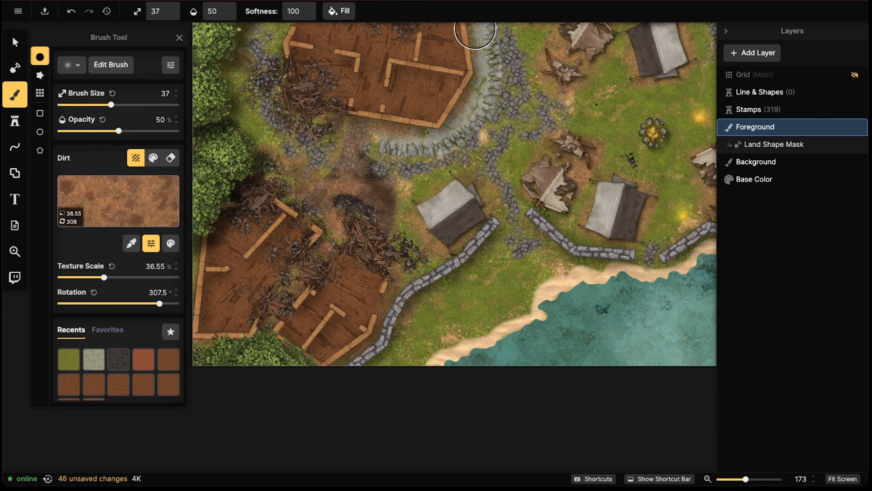
middle_drag(475, 28, 481, 102)
drag(482, 102, 408, 49)
mouse_move(317, 86)
mouse_down()
mouse_move(305, 90)
mouse_move(322, 109)
mouse_move(316, 136)
mouse_move(354, 168)
mouse_move(320, 78)
mouse_up()
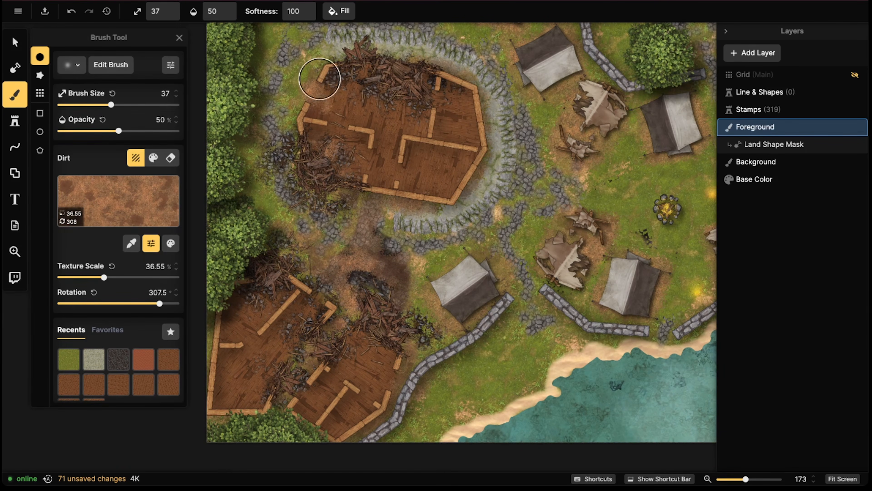
Paint Dirt across the wooden floors and debris of the southwestern ruined house
middle_drag(417, 117, 451, 88)
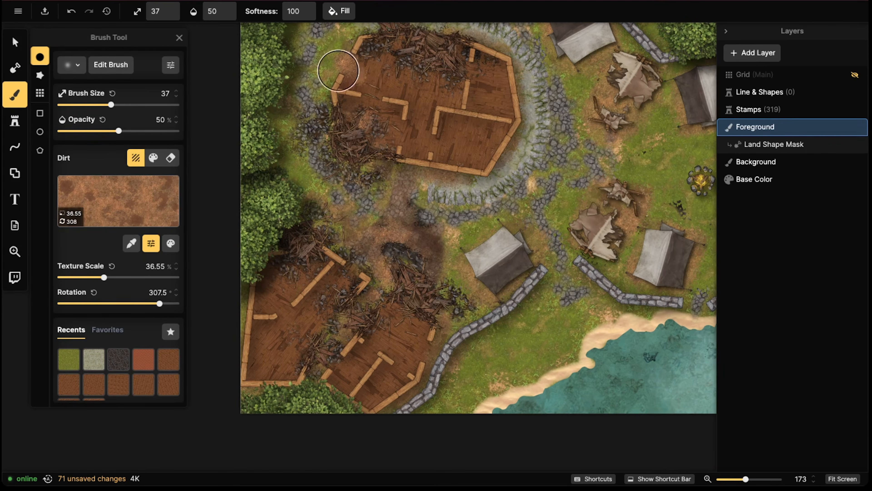
mouse_move(347, 267)
mouse_down()
mouse_move(340, 273)
mouse_move(345, 263)
mouse_up()
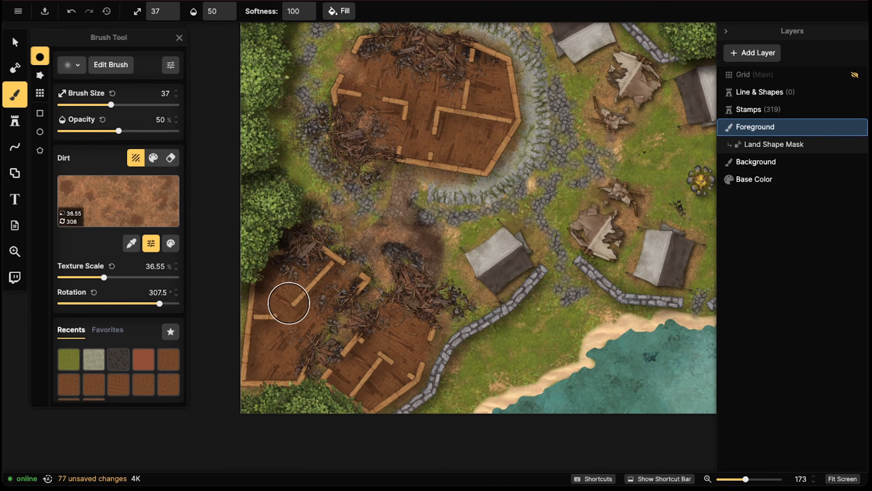
mouse_move(289, 303)
mouse_down()
mouse_move(281, 302)
mouse_move(286, 288)
mouse_move(303, 308)
mouse_move(273, 341)
mouse_move(311, 294)
mouse_up()
middle_drag(470, 296, 476, 219)
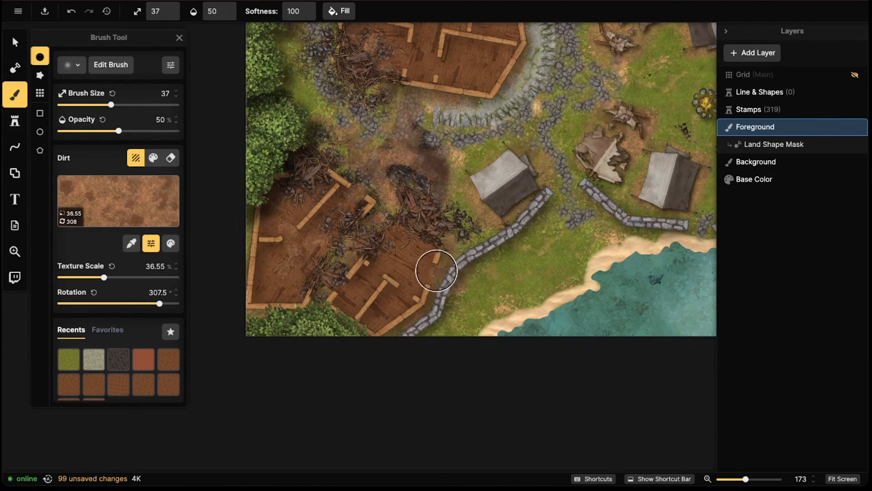
mouse_move(436, 271)
mouse_down()
mouse_move(436, 278)
mouse_move(413, 255)
mouse_move(366, 279)
mouse_move(366, 268)
mouse_move(401, 292)
mouse_move(411, 288)
mouse_move(378, 305)
mouse_up()
Dab Dirt over the floors of the rooms inside the slope-ringed house
middle_drag(425, 184, 379, 294)
middle_drag(440, 159, 411, 219)
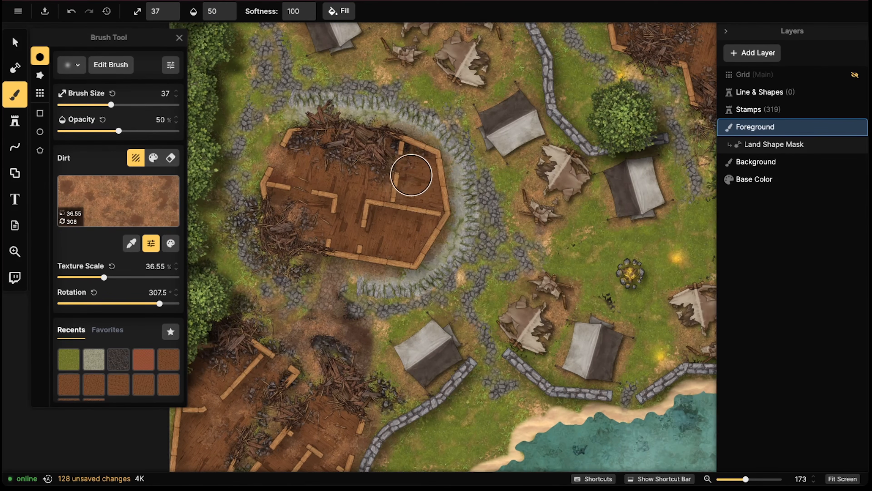
mouse_move(411, 175)
mouse_down()
mouse_move(399, 160)
mouse_move(411, 181)
mouse_move(337, 250)
mouse_move(302, 239)
mouse_move(369, 117)
mouse_move(380, 128)
mouse_move(358, 111)
mouse_move(436, 113)
mouse_up()
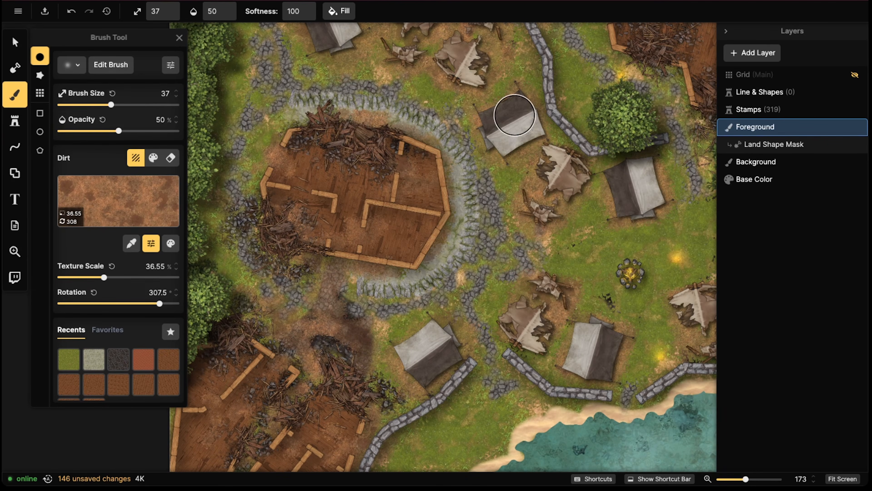
mouse_move(420, 167)
mouse_down()
mouse_move(405, 175)
mouse_move(399, 226)
mouse_move(374, 232)
mouse_up()
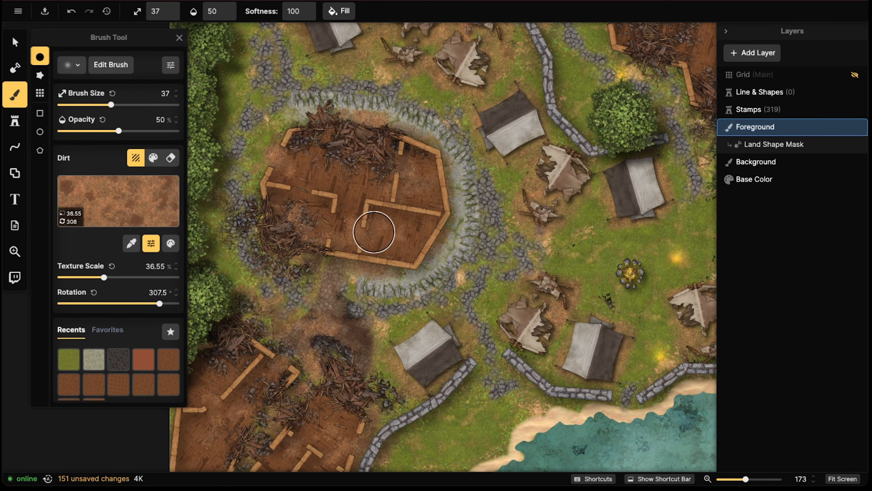
click(364, 216)
click(343, 179)
click(315, 172)
click(315, 169)
click(322, 157)
Paint worn Dirt patches over the floors of the two adjoining ruined houses north of the camp
middle_drag(510, 176, 432, 265)
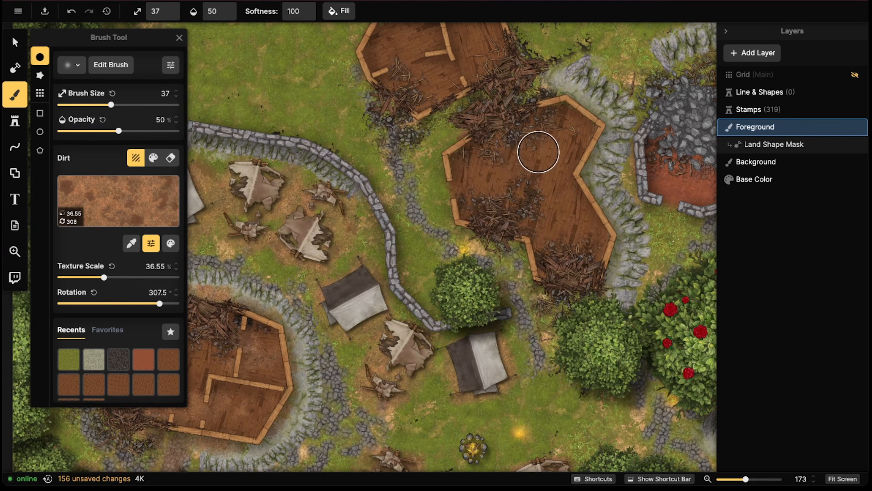
drag(538, 152, 512, 152)
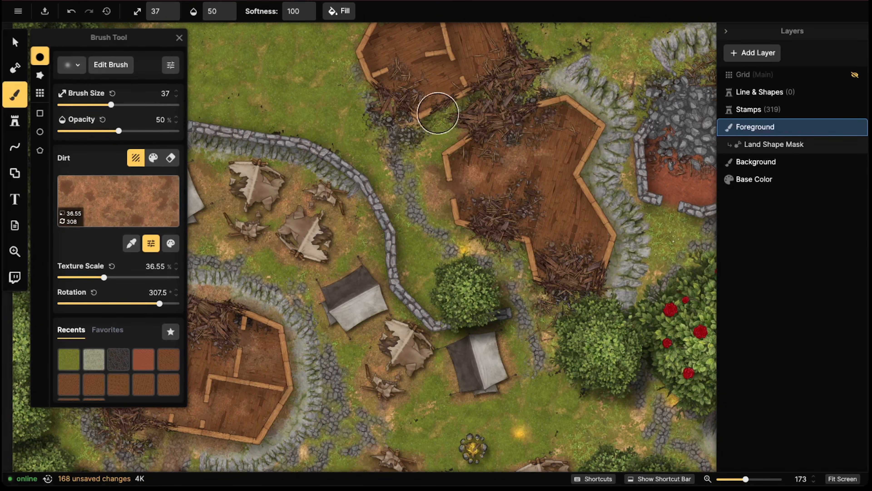
scroll(438, 111, up, 2)
mouse_move(489, 114)
mouse_down()
mouse_move(494, 97)
mouse_move(471, 129)
mouse_move(388, 88)
mouse_up()
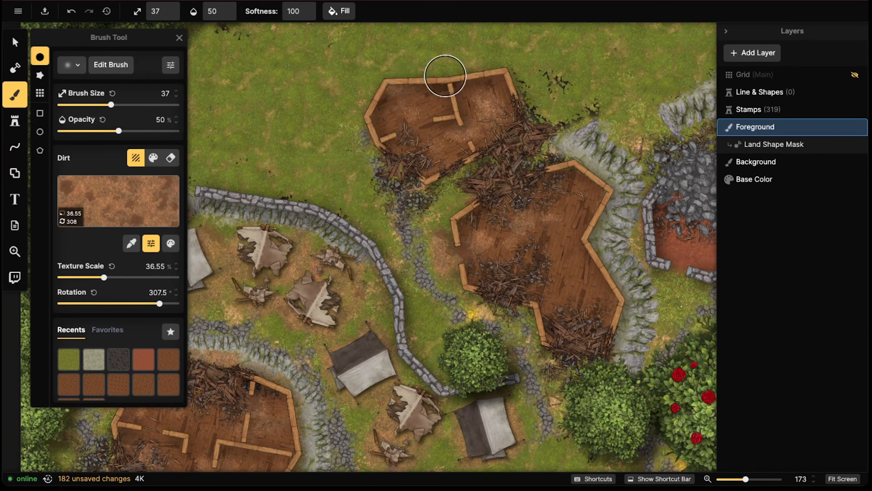
scroll(446, 76, right, 5)
scroll(445, 76, down, 1)
drag(417, 149, 401, 149)
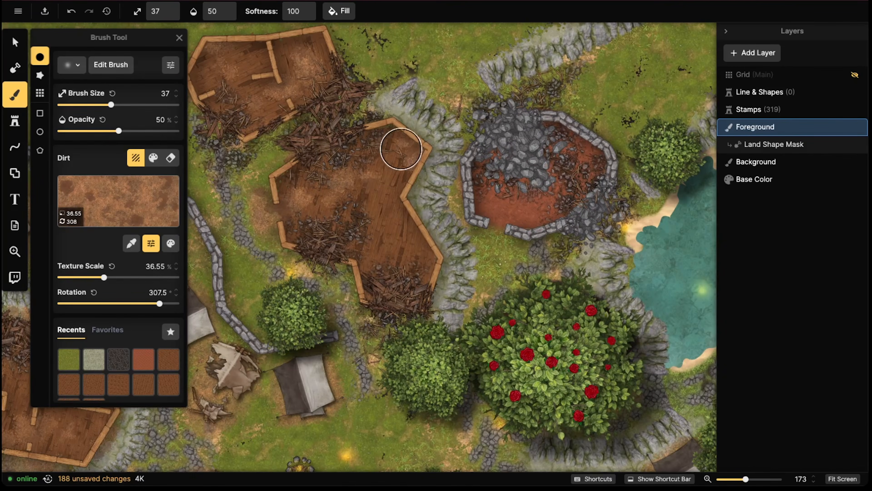
mouse_move(415, 238)
mouse_down()
mouse_move(409, 214)
mouse_move(395, 224)
mouse_up()
Paint Dirt from the gap between the eastern trees across the clearing north of the campfire and toward the central tents
scroll(447, 257, down, 5)
scroll(446, 257, left, 3)
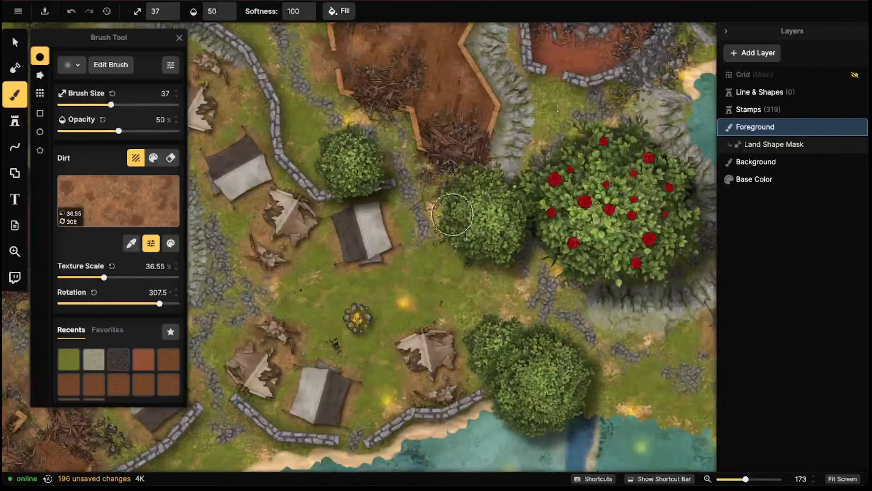
click(507, 290)
scroll(436, 262, up, 2)
scroll(436, 263, right, 2)
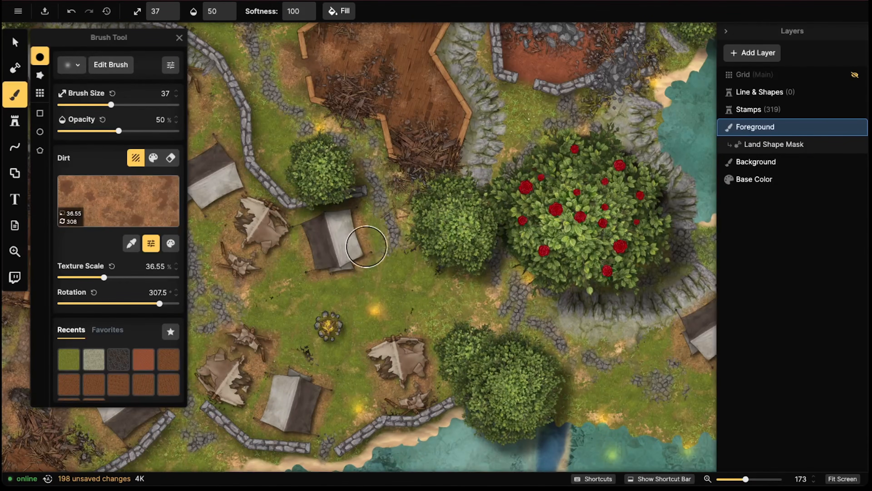
scroll(370, 224, down, 3)
scroll(370, 223, left, 2)
mouse_move(416, 241)
mouse_down()
mouse_move(398, 230)
mouse_move(428, 206)
mouse_up()
click(388, 242)
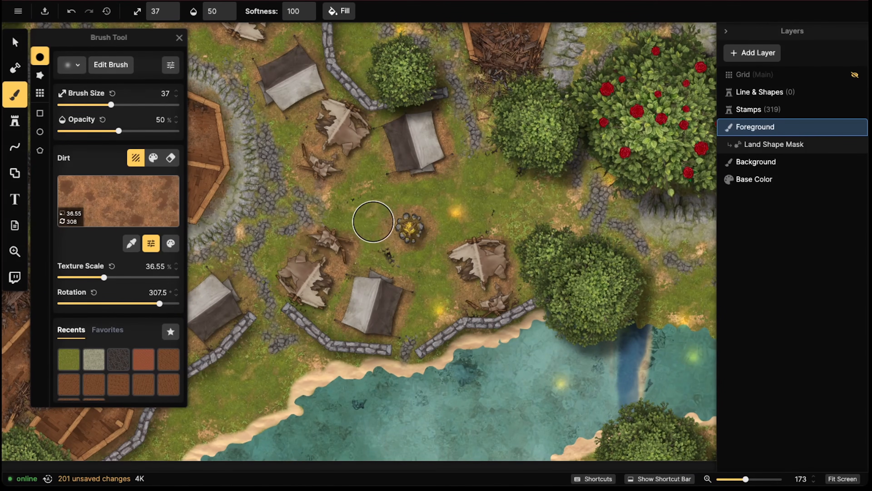
click(324, 171)
click(290, 109)
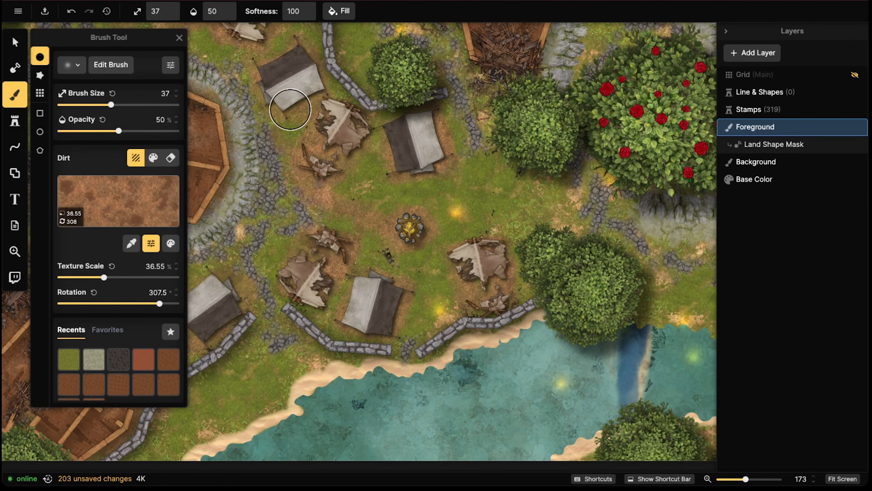
Dab Dirt around the campfire and link it to the surrounding grey and torn tents
mouse_move(462, 228)
mouse_down()
mouse_move(541, 216)
mouse_move(433, 230)
mouse_up()
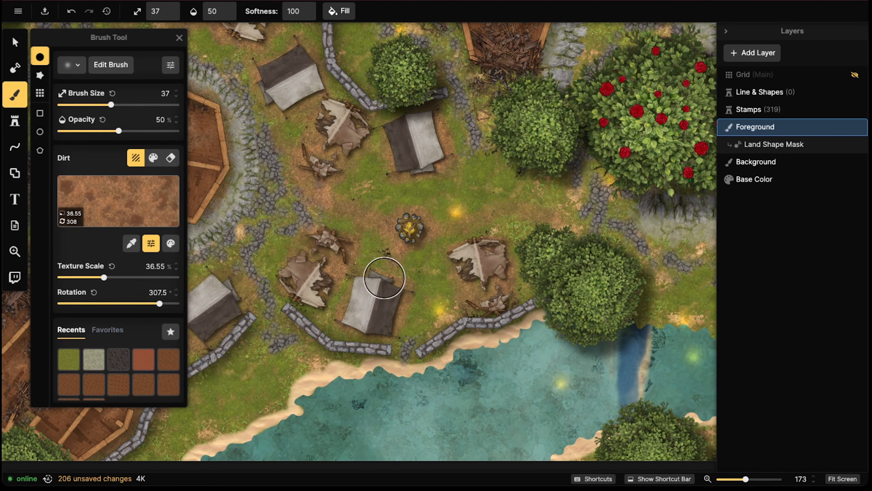
click(413, 228)
click(427, 164)
click(306, 167)
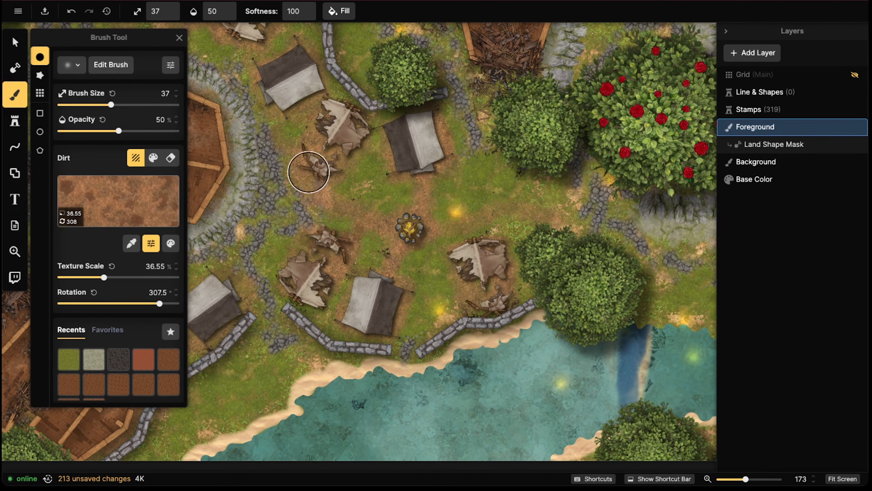
Paint a worn Dirt trail from the northwestern tents past the slope-ringed house's eastern side down to the southern torn tent
click(258, 87)
scroll(302, 87, left, 5)
scroll(301, 88, up, 3)
click(331, 88)
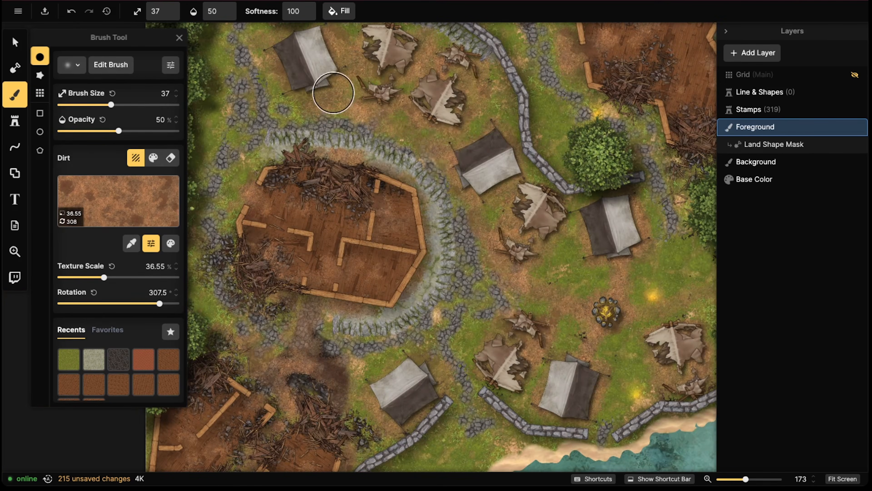
click(357, 117)
mouse_move(447, 158)
mouse_down()
mouse_move(485, 235)
mouse_move(483, 327)
mouse_up()
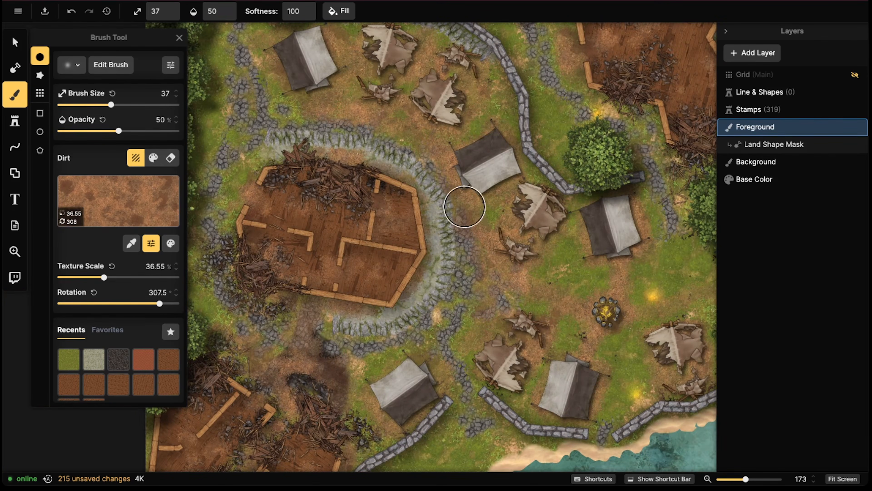
drag(316, 109, 275, 106)
scroll(493, 185, down, 4)
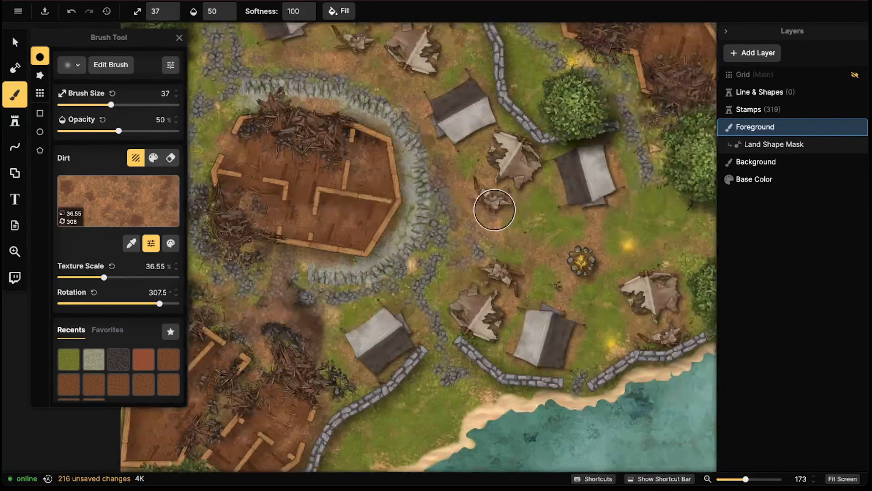
scroll(566, 161, left, 4)
scroll(339, 78, up, 3)
mouse_move(367, 76)
mouse_down()
mouse_move(323, 152)
mouse_move(329, 158)
mouse_up()
Extend the Dirt trail from the campfire eastward between the trees toward the lone tent below the rose tree
scroll(555, 197, right, 5)
scroll(555, 197, down, 2)
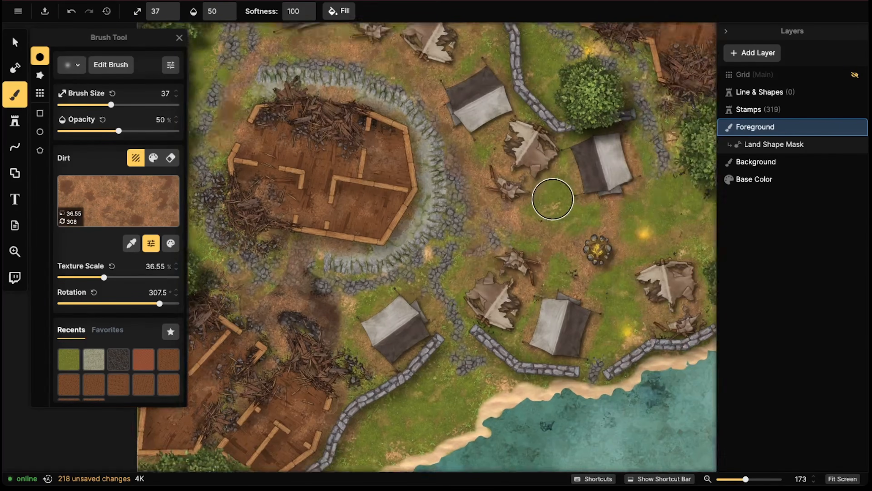
scroll(578, 233, right, 3)
scroll(578, 232, down, 2)
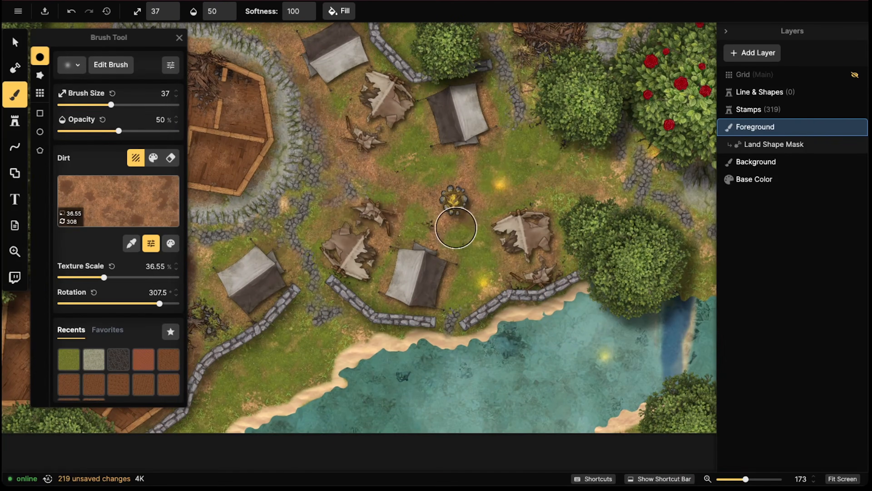
mouse_move(442, 181)
mouse_down()
mouse_move(421, 189)
mouse_move(477, 218)
mouse_move(594, 168)
mouse_up()
scroll(618, 184, right, 8)
scroll(538, 152, down, 2)
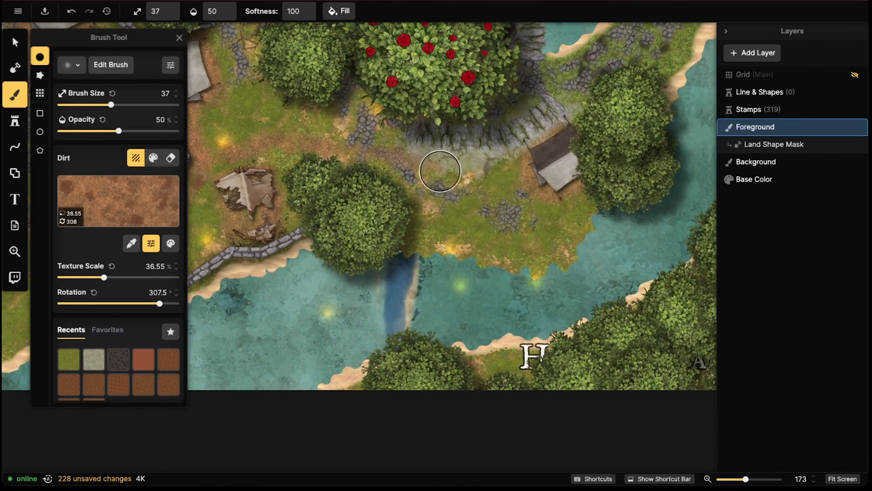
Paint the dirt texture as a worn path running from the camp past the rose tree to the lone tent on the riverbank
mouse_move(440, 171)
mouse_down()
mouse_move(504, 179)
mouse_move(442, 197)
mouse_move(296, 146)
mouse_move(402, 164)
mouse_move(493, 203)
mouse_up()
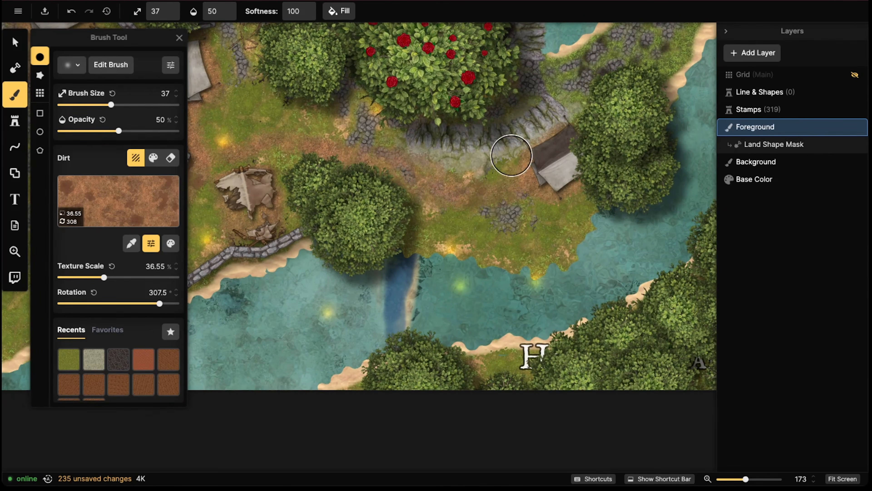
mouse_move(569, 209)
mouse_down()
mouse_move(395, 171)
mouse_move(228, 159)
mouse_up()
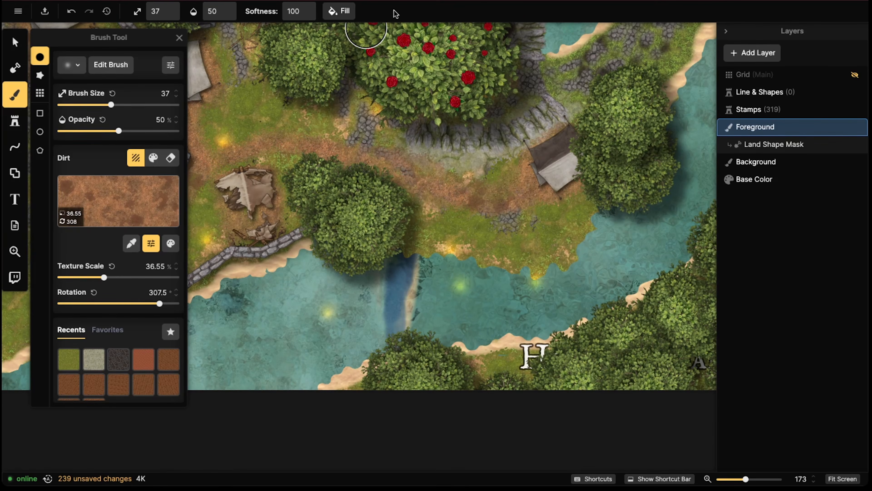
Delete the existing campfire stamp in the middle of the tent camp
click(15, 42)
scroll(457, 247, down, 3)
middle_drag(299, 207, 404, 249)
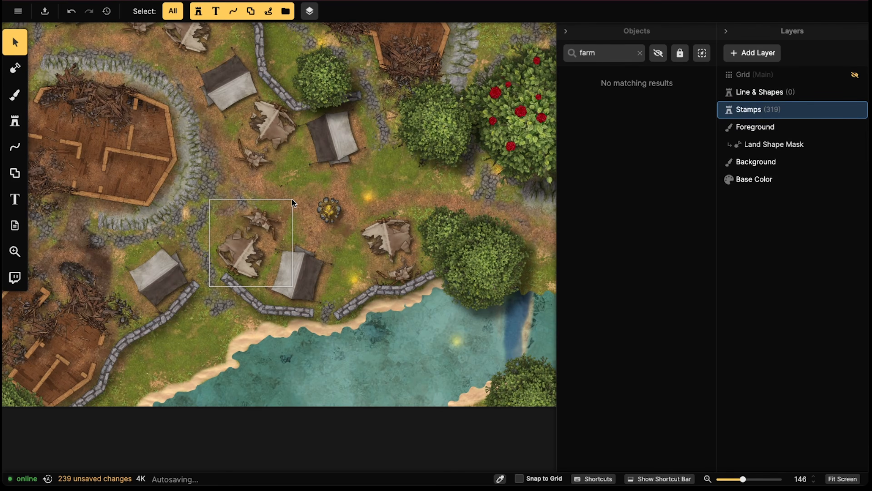
scroll(285, 187, down, 2)
middle_drag(364, 79, 287, 188)
scroll(240, 231, down, 3)
scroll(286, 188, up, 2)
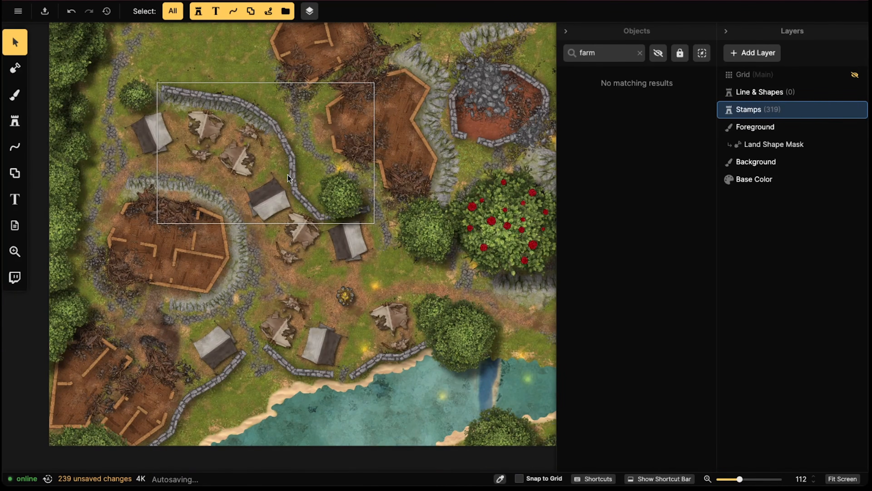
scroll(340, 311, up, 4)
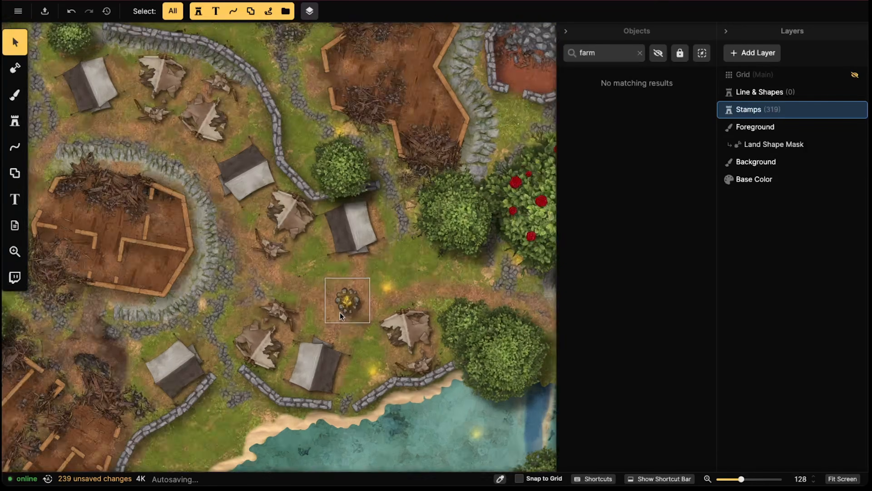
scroll(343, 309, up, 4)
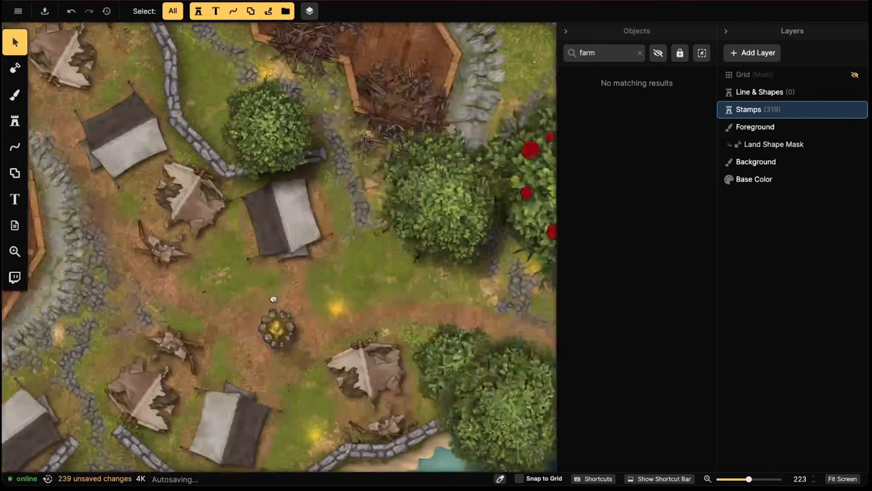
middle_drag(271, 338, 283, 297)
click(282, 297)
scroll(284, 296, up, 8)
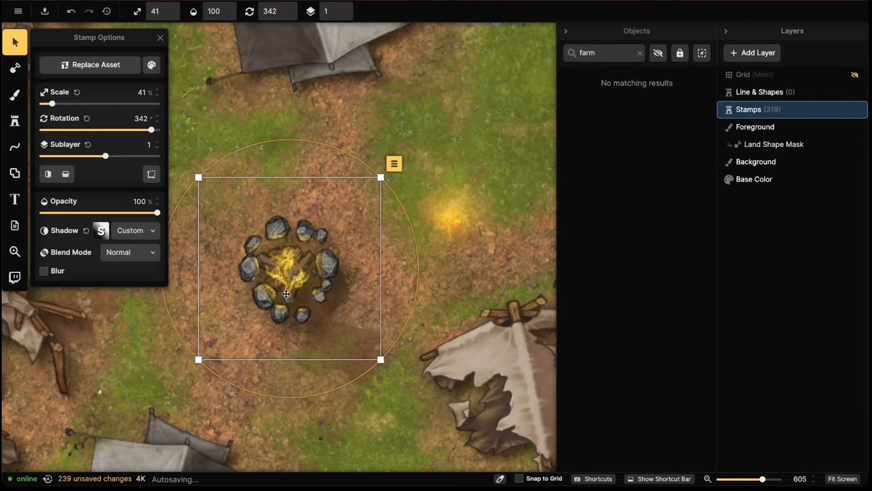
Find the stone-ringed Campfire Lit stamp by searching "campfire" and place it in the camp's dirt clearing at 30% scale
click(14, 120)
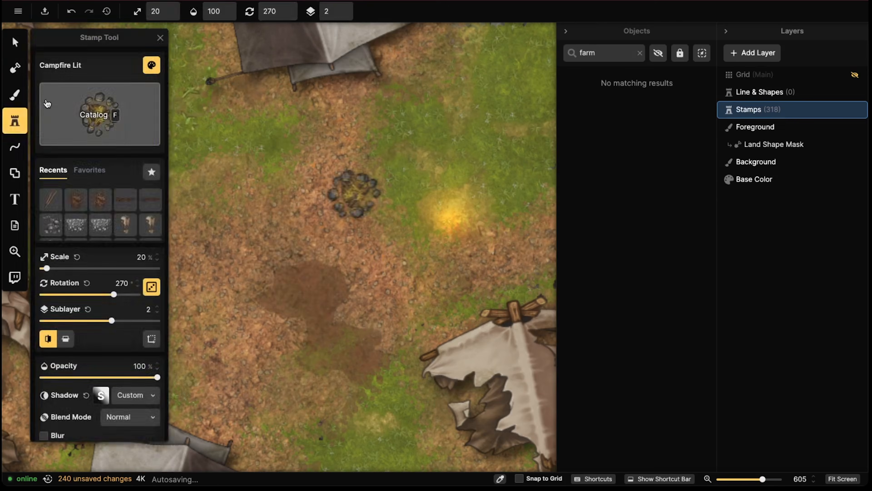
click(93, 111)
text(campfi)
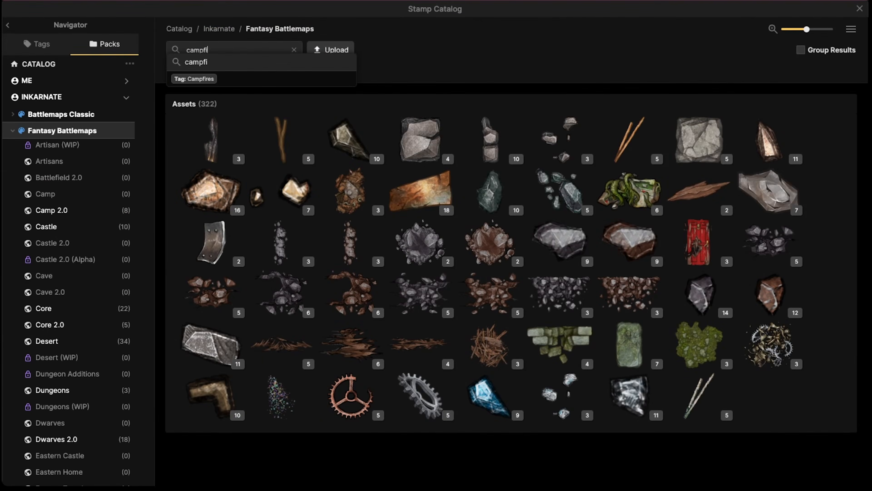
text(re)
key(Return)
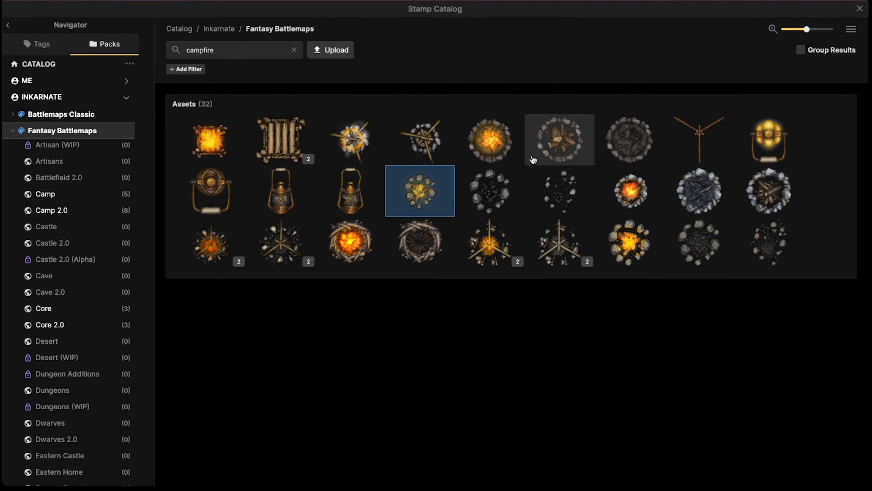
click(491, 141)
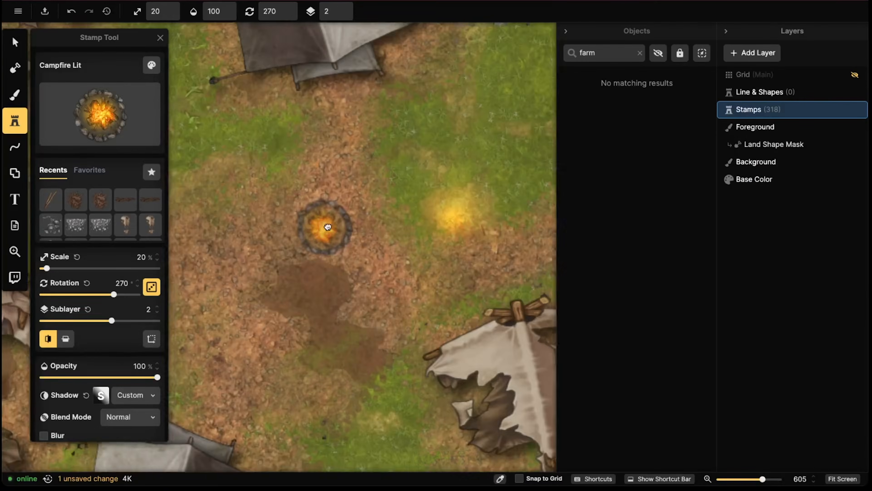
shift+scroll(341, 264, up, 2)
click(338, 265)
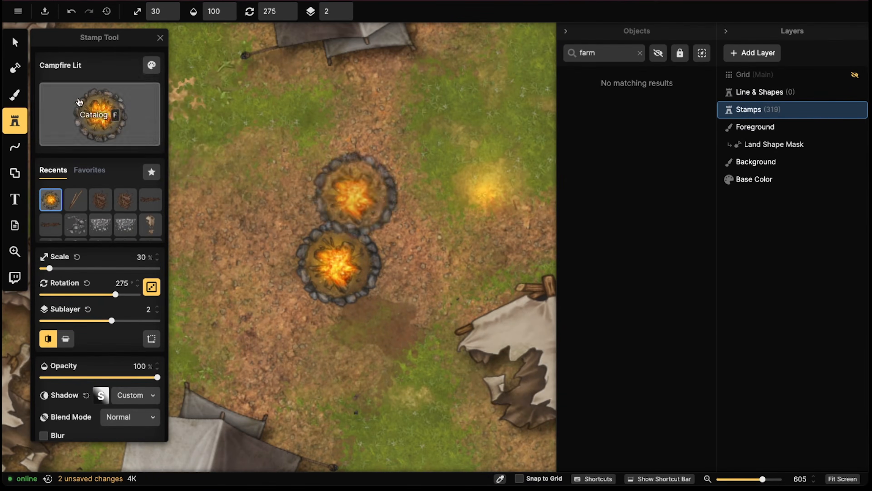
Delete the group of yellow light glows scattered over the camp and the river
click(21, 49)
click(481, 183)
scroll(483, 185, down, 5)
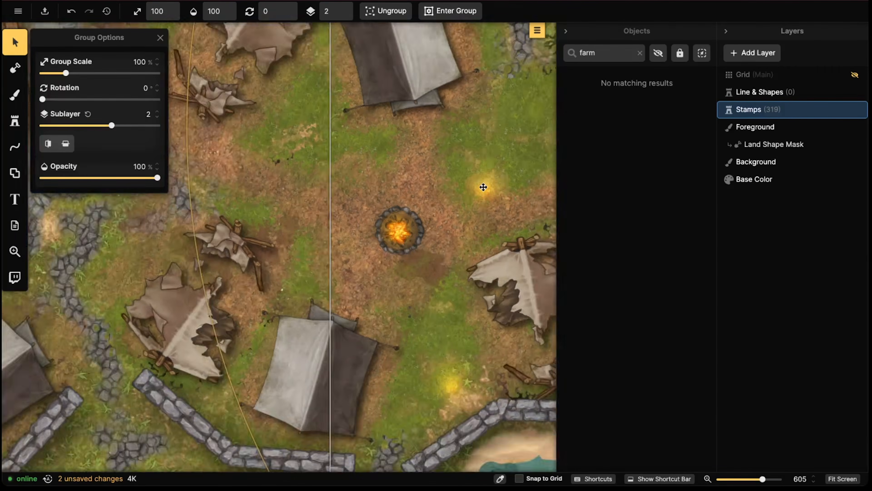
scroll(482, 186, down, 5)
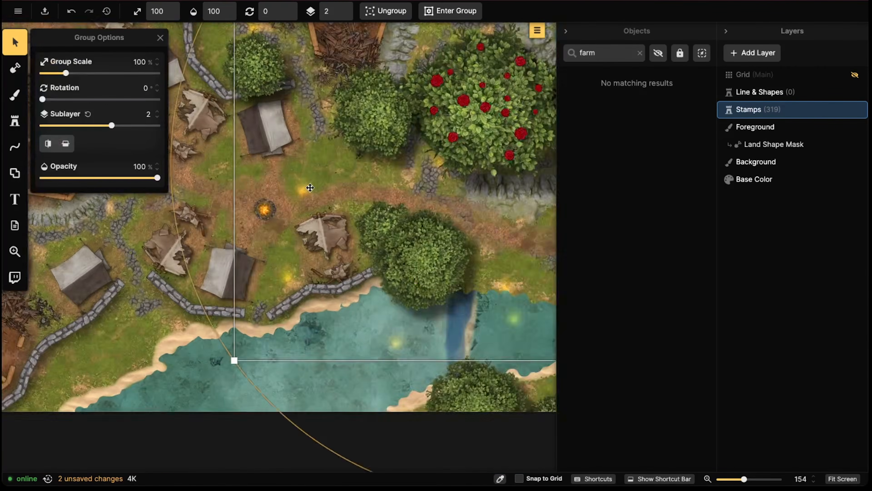
scroll(319, 186, down, 2)
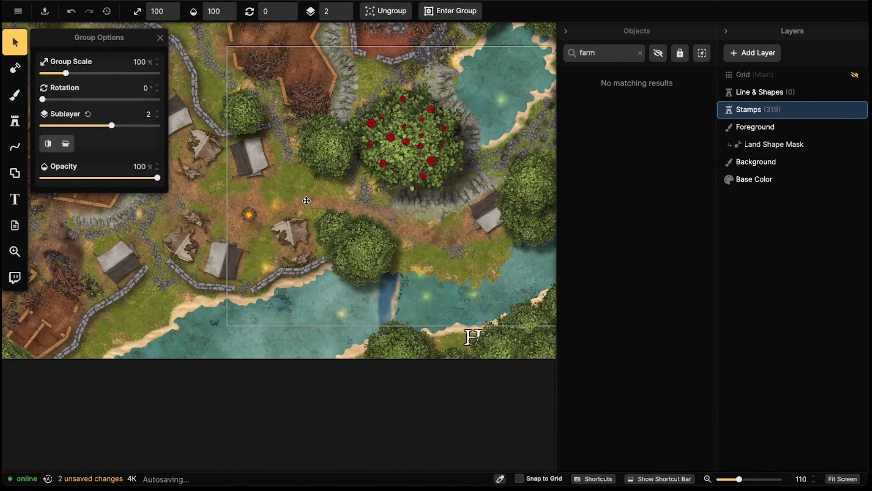
key(Delete)
scroll(301, 160, down, 2)
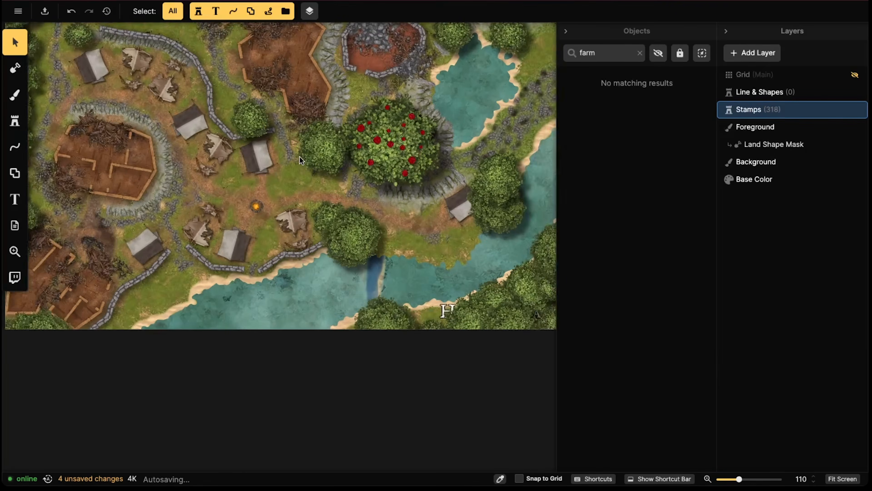
Look over the new campfire, the tent camp and the ruined buildings around it
scroll(305, 121, up, 2)
click(292, 240)
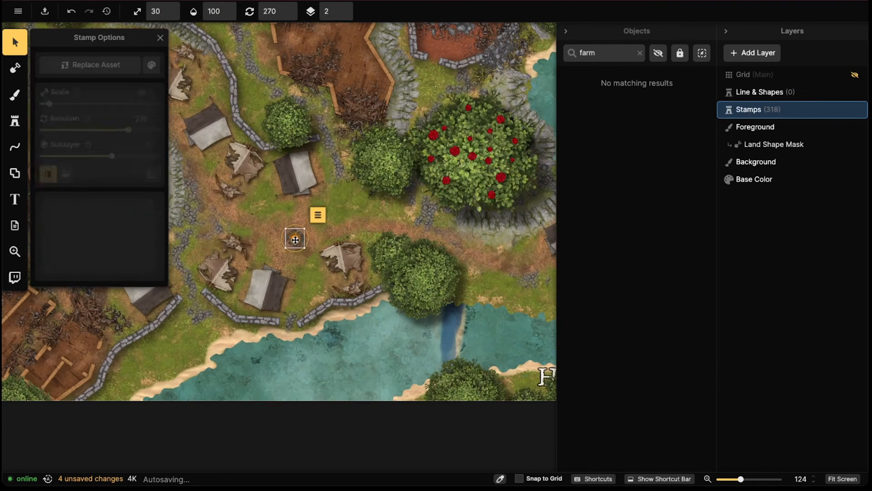
key(Delete)
scroll(282, 223, down, 1)
middle_drag(243, 168, 213, 231)
middle_drag(319, 175, 347, 217)
middle_drag(253, 228, 280, 176)
scroll(285, 191, down, 1)
scroll(237, 116, down, 1)
middle_drag(237, 116, 237, 139)
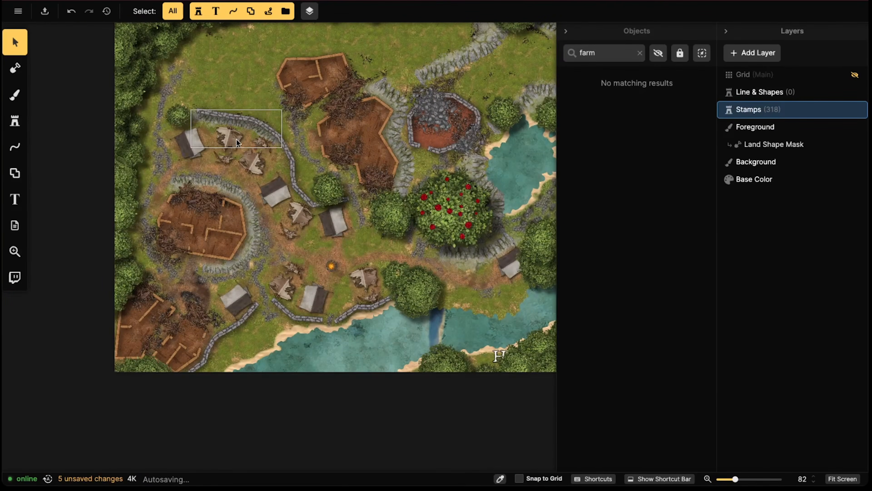
Search the texture catalog for "crop" and choose the Tilled Land texture for the brush
middle_drag(267, 77, 303, 159)
scroll(242, 132, up, 4)
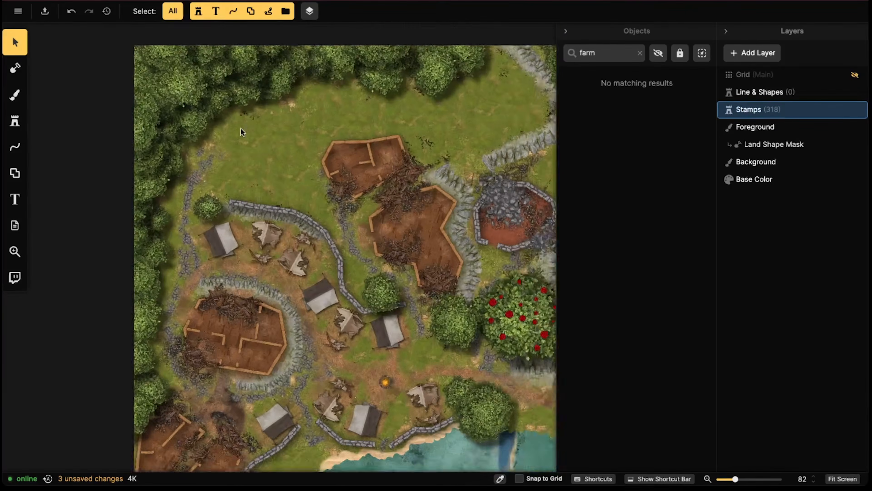
scroll(260, 152, up, 2)
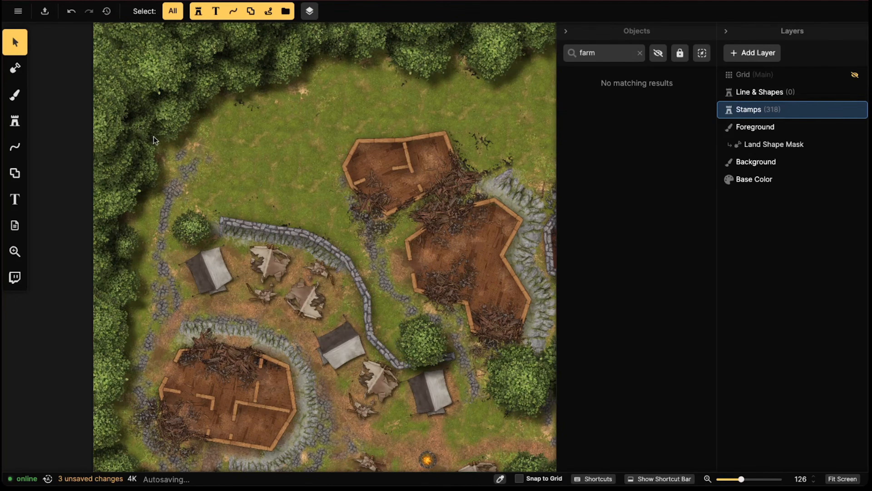
click(9, 97)
click(103, 201)
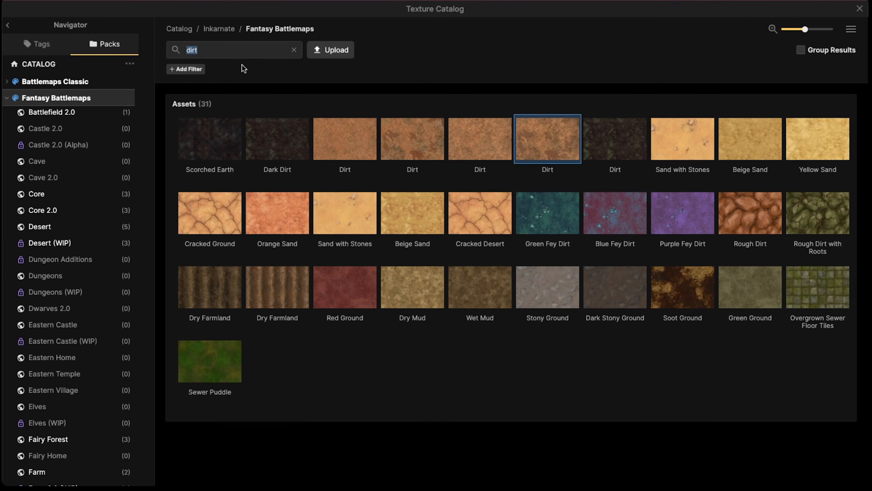
mouse_move(254, 276)
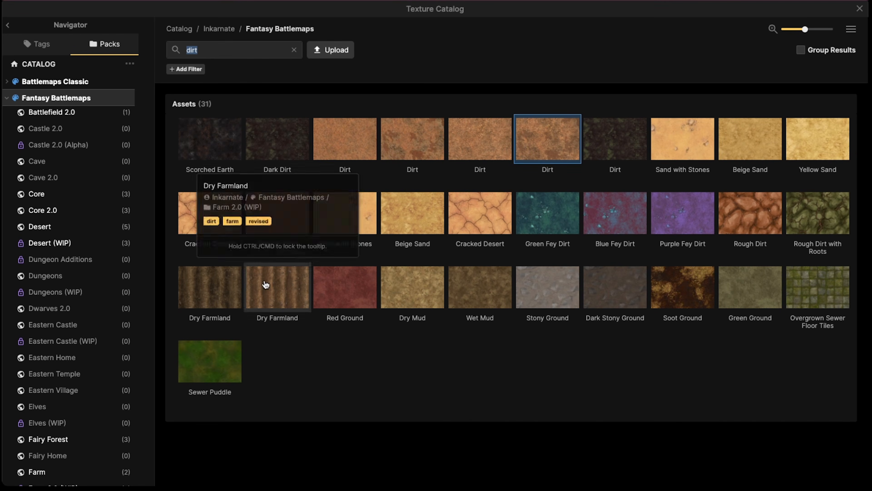
mouse_move(202, 292)
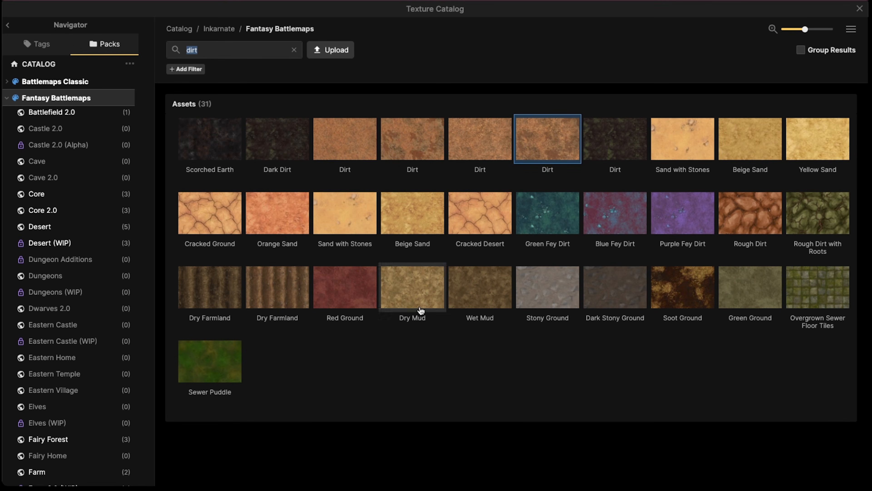
text(crop)
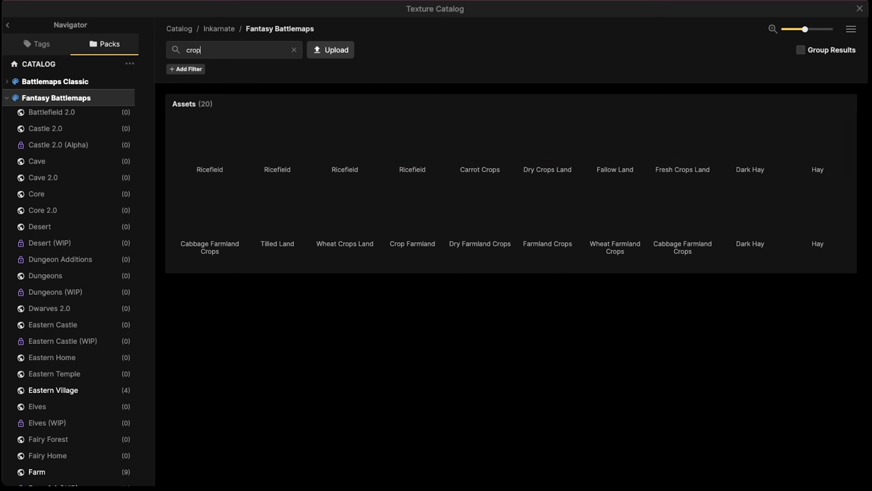
mouse_move(269, 201)
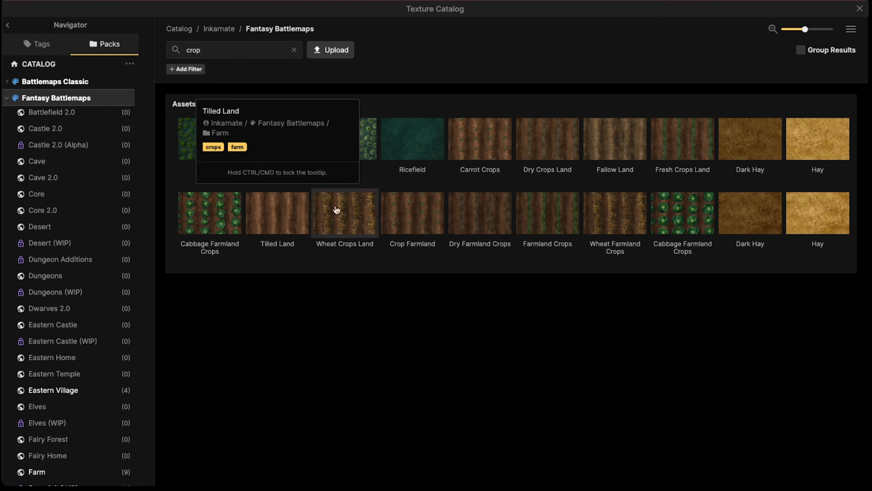
mouse_move(591, 220)
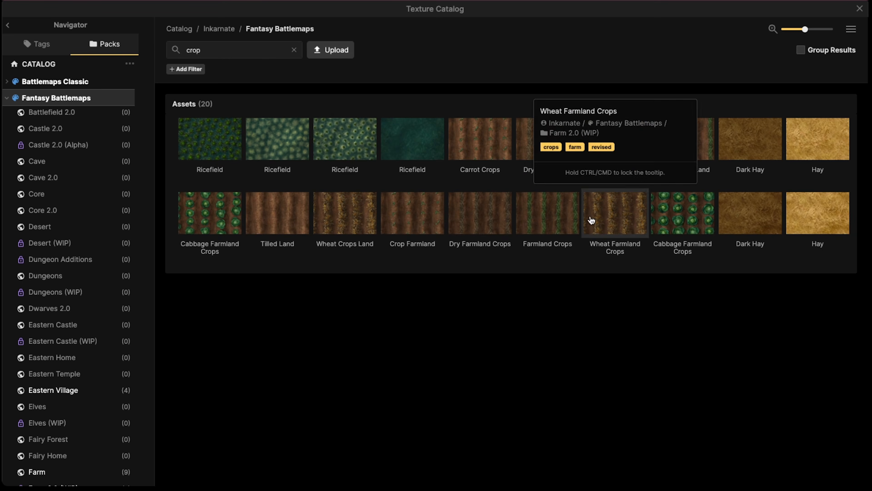
click(282, 217)
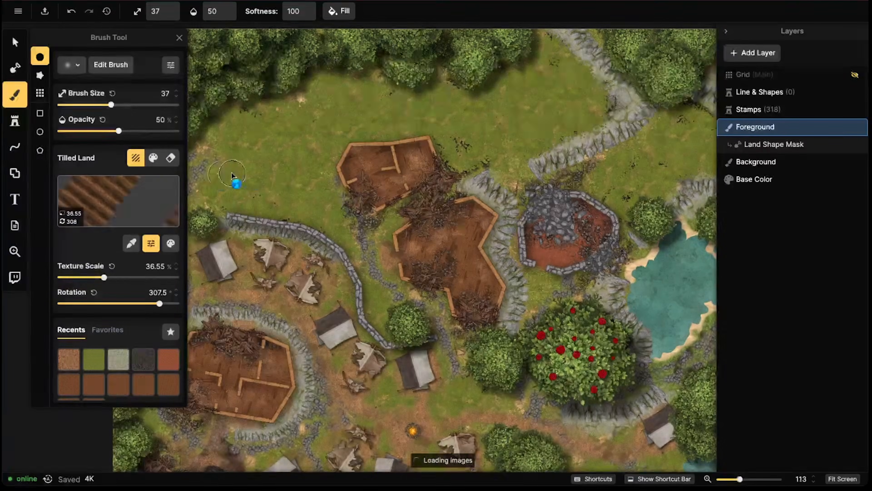
Paint a tilled field in the northwest meadow with brush size 47, opacity 57%, texture scale 32.61% and texture rotation 196°
drag(102, 278, 101, 278)
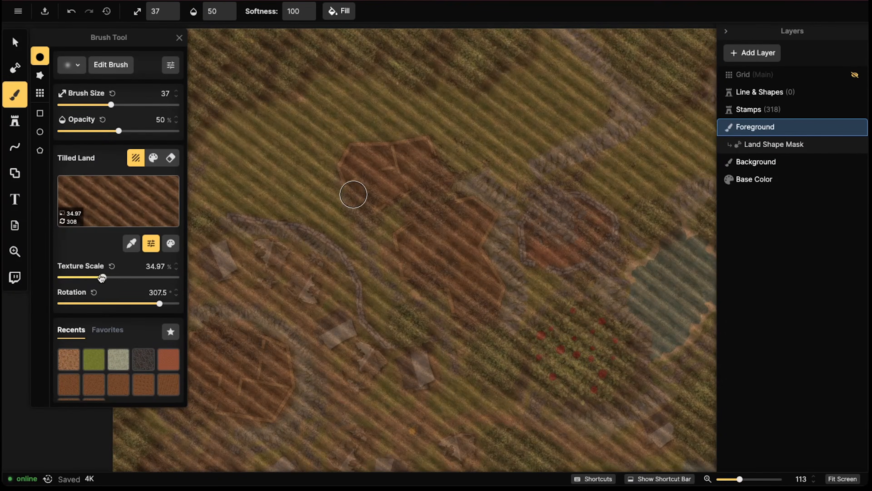
drag(160, 304, 101, 277)
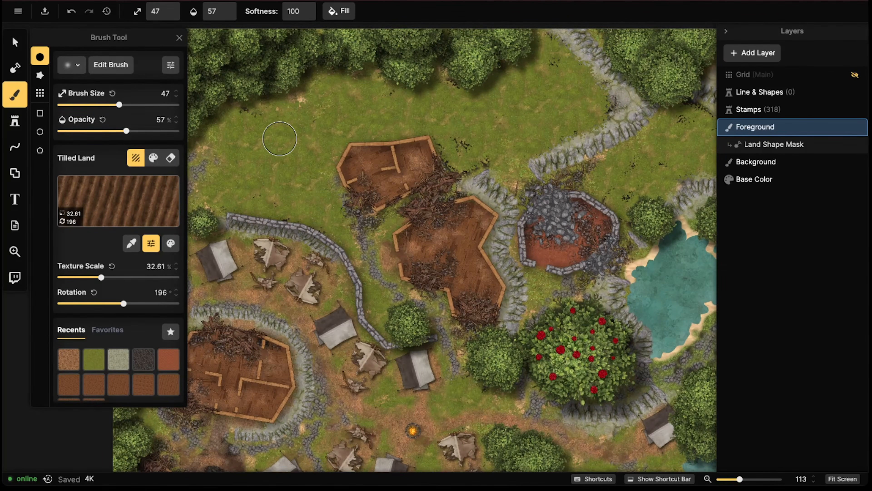
mouse_move(240, 124)
mouse_down()
mouse_move(260, 180)
mouse_move(280, 113)
mouse_move(311, 110)
mouse_move(302, 198)
mouse_move(264, 196)
mouse_move(240, 125)
mouse_move(213, 172)
mouse_move(326, 99)
mouse_move(302, 172)
mouse_move(266, 198)
mouse_move(224, 193)
mouse_up()
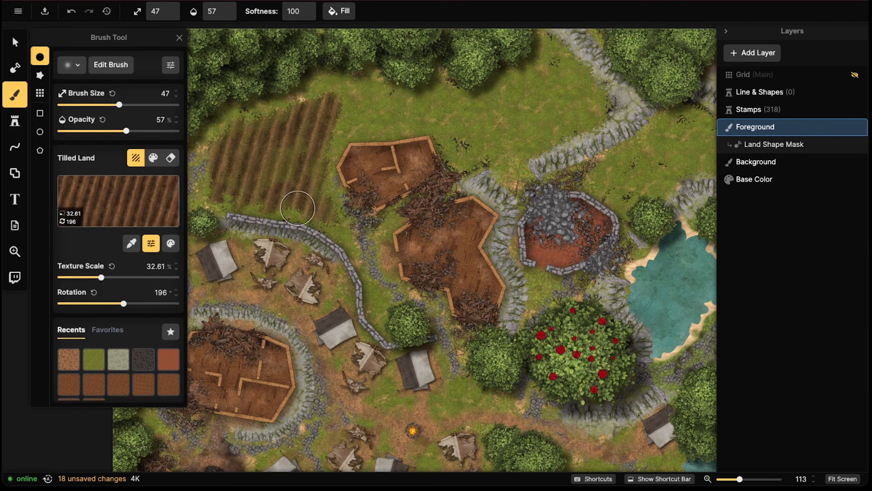
mouse_move(331, 194)
mouse_down()
mouse_move(348, 100)
mouse_move(275, 107)
mouse_move(341, 87)
mouse_up()
drag(302, 152, 313, 126)
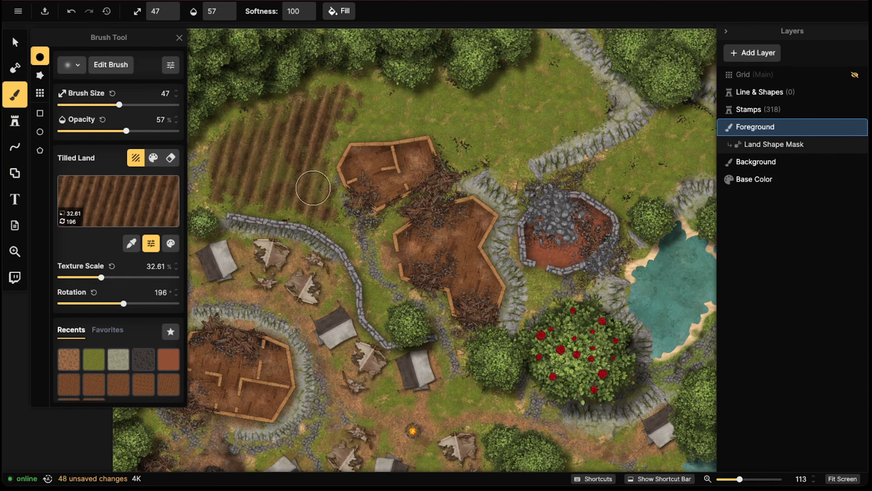
drag(313, 188, 240, 145)
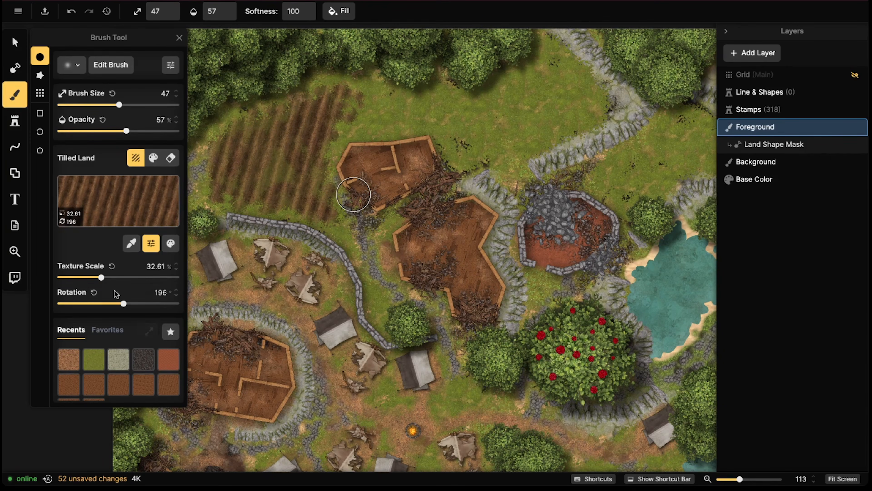
Set the texture rotation to 133° and paint a second tilled field between the northern forest edge and the cliff
drag(123, 304, 103, 303)
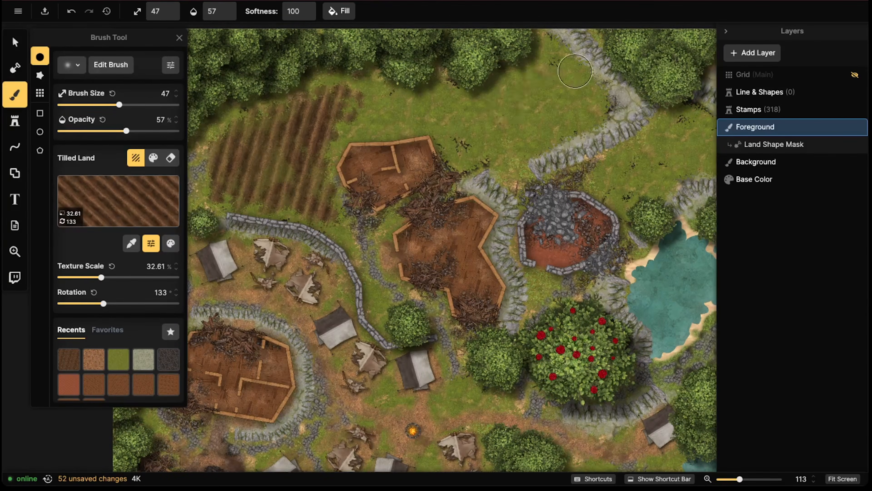
mouse_move(574, 70)
mouse_down()
mouse_move(515, 103)
mouse_move(481, 144)
mouse_move(596, 103)
mouse_move(508, 114)
mouse_move(563, 101)
mouse_move(524, 113)
mouse_up()
drag(533, 84, 480, 106)
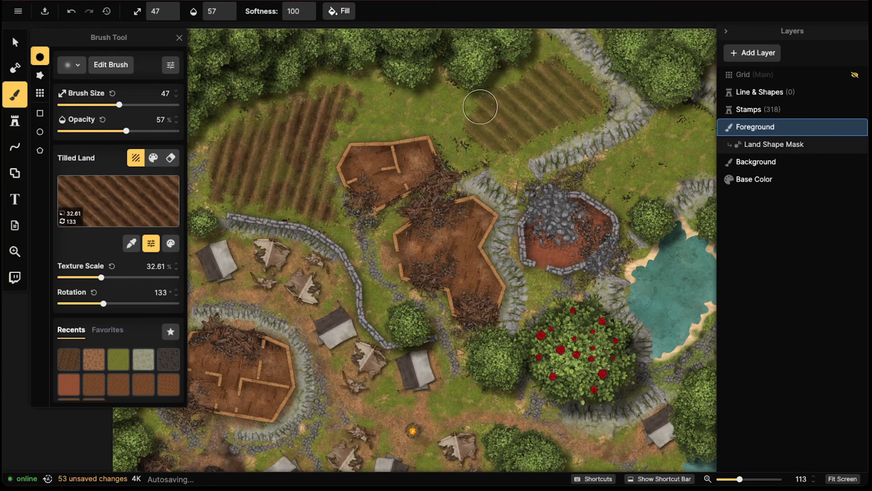
mouse_move(510, 76)
mouse_down()
mouse_move(557, 52)
mouse_move(564, 91)
mouse_up()
drag(496, 126, 424, 109)
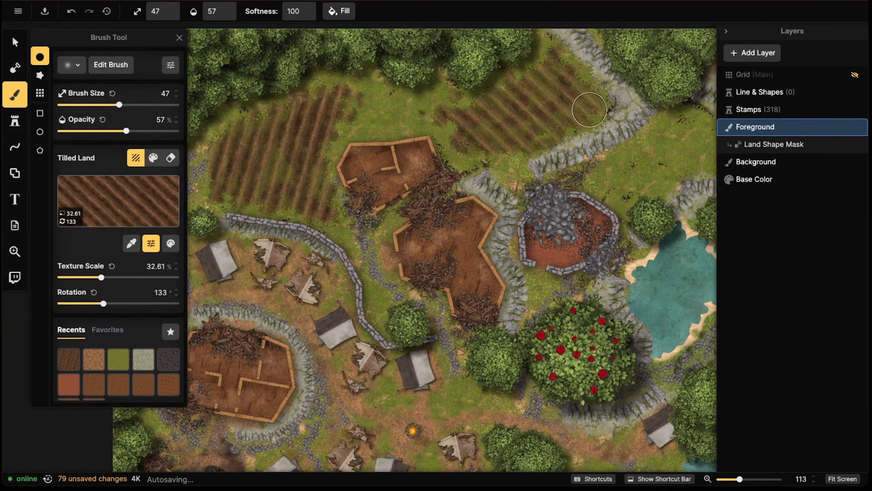
Fill in the eastern part of the tilled field between the northern forest edge and the cliff
drag(589, 110, 530, 137)
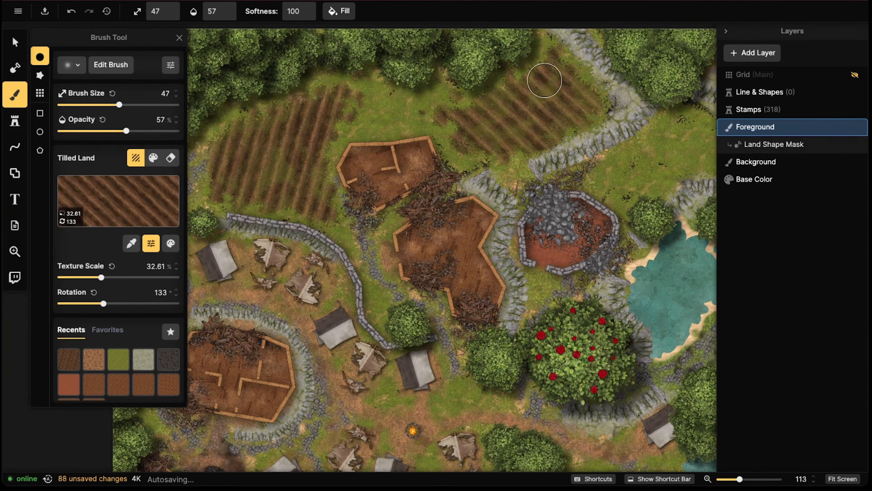
drag(516, 118, 526, 133)
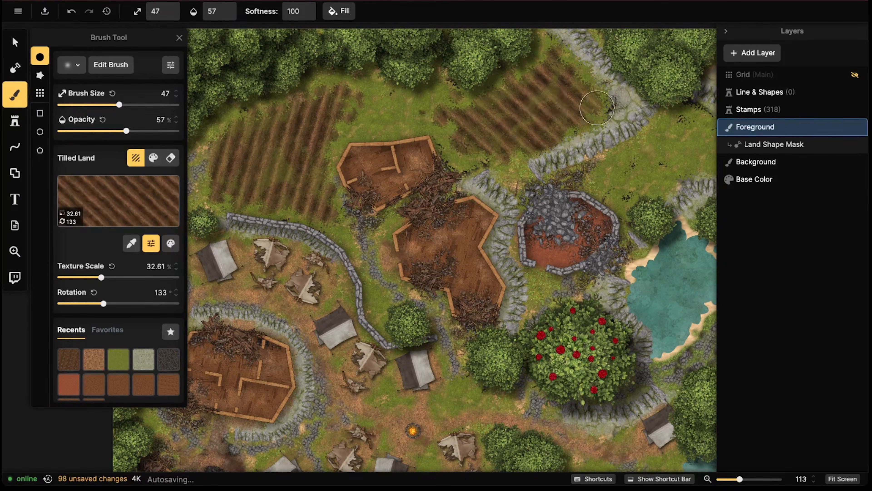
Set the texture rotation to 163.5° and paint a third tilled field in the northeast clearing above the pond
middle_drag(596, 106, 404, 125)
middle_drag(608, 134, 527, 112)
middle_drag(473, 168, 541, 128)
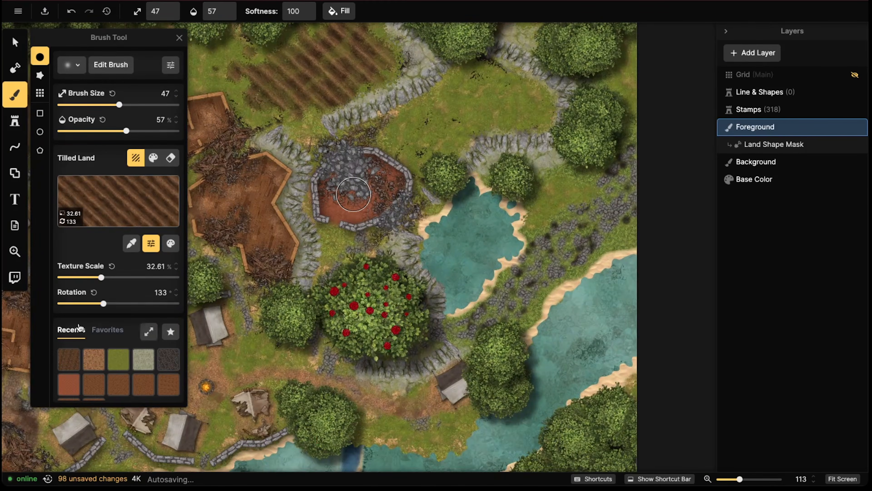
drag(103, 303, 113, 304)
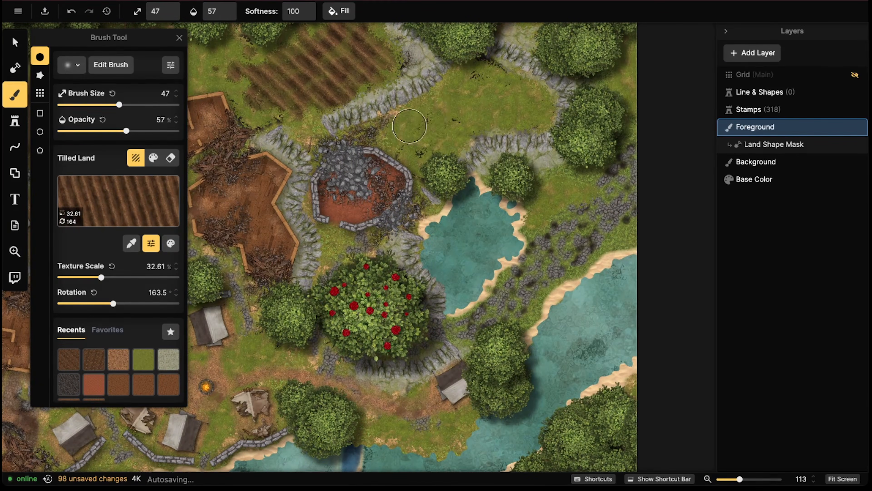
mouse_move(397, 130)
mouse_down()
mouse_move(538, 110)
mouse_move(459, 79)
mouse_move(437, 113)
mouse_move(536, 104)
mouse_move(477, 100)
mouse_move(406, 134)
mouse_move(473, 92)
mouse_up()
mouse_move(529, 102)
mouse_down()
mouse_move(512, 117)
mouse_move(414, 144)
mouse_move(398, 114)
mouse_move(478, 76)
mouse_up()
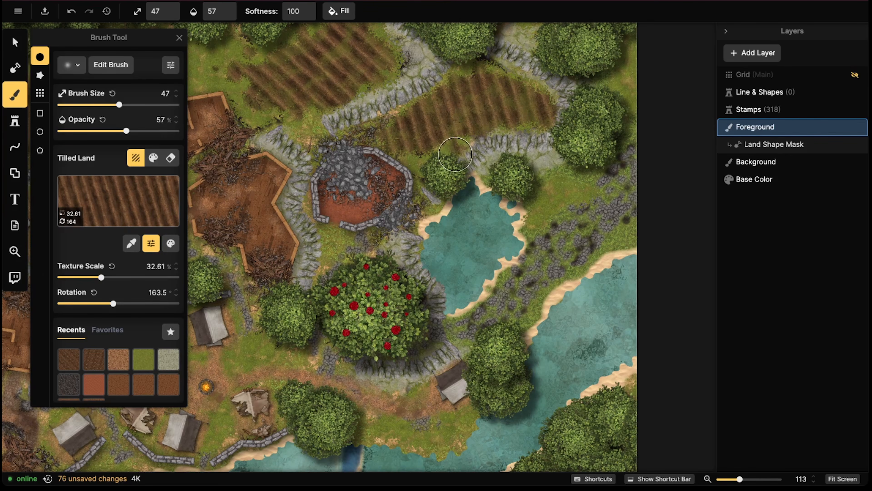
drag(455, 154, 411, 156)
Switch to the selection tool and turn off all object types in its selection filter
scroll(412, 153, down, 5)
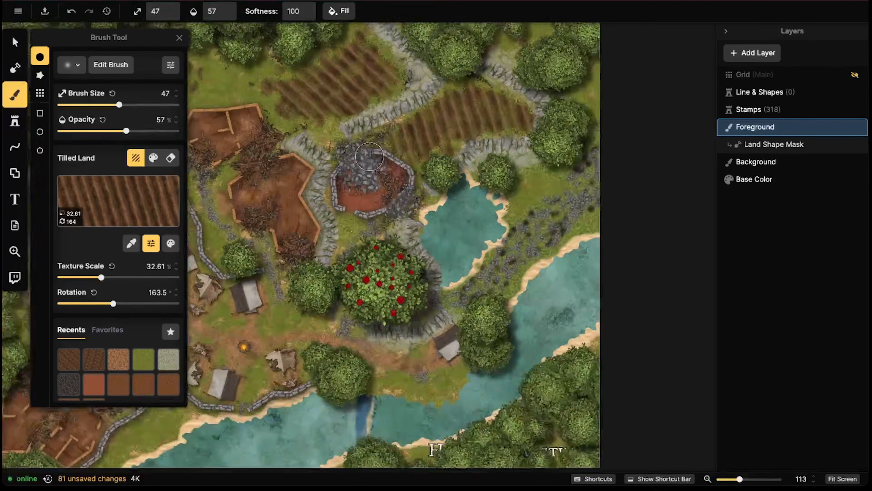
scroll(347, 154, down, 2)
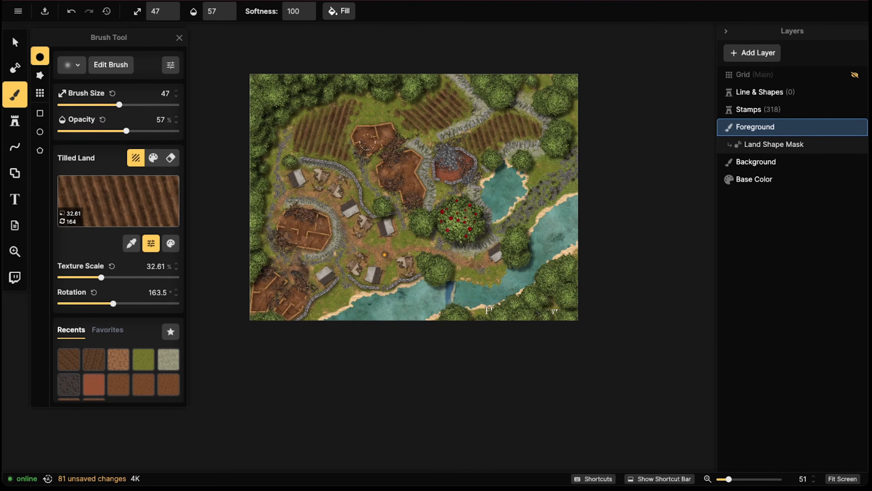
click(15, 42)
scroll(357, 251, up, 5)
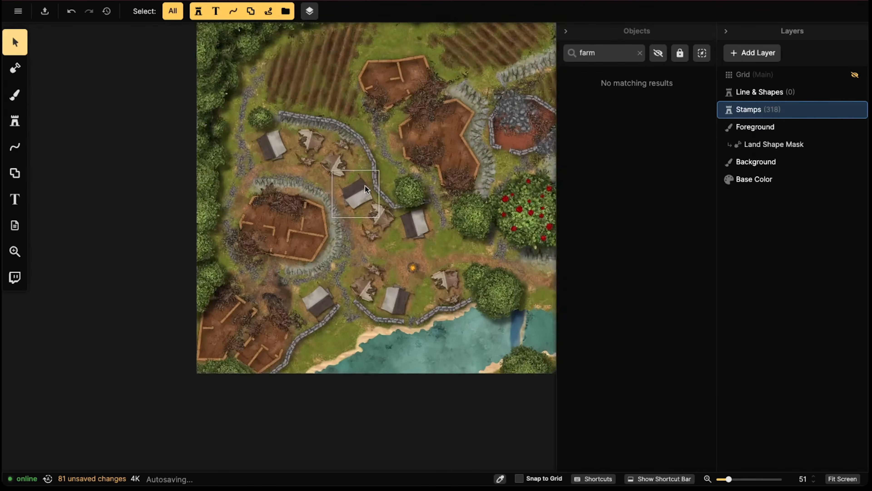
scroll(256, 215, up, 3)
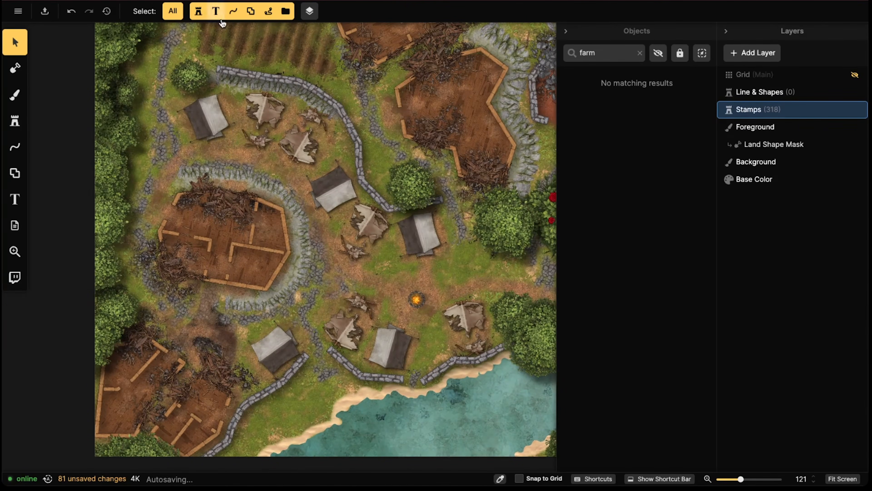
click(176, 14)
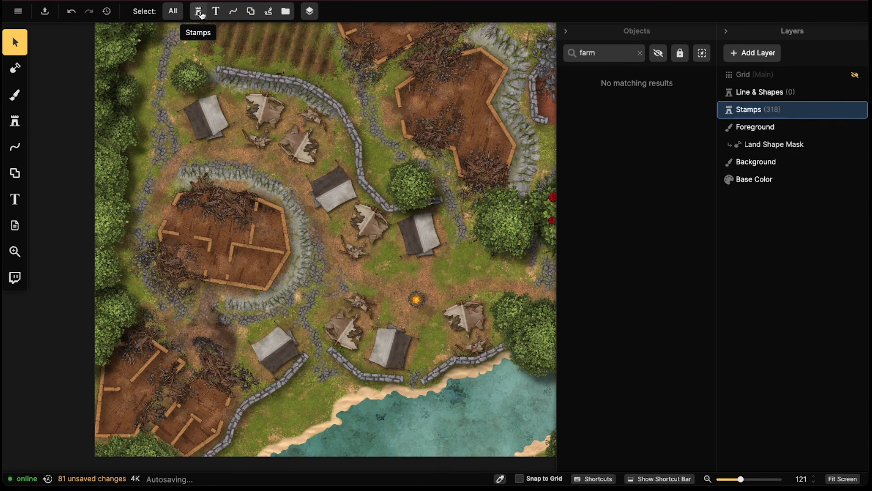
click(172, 10)
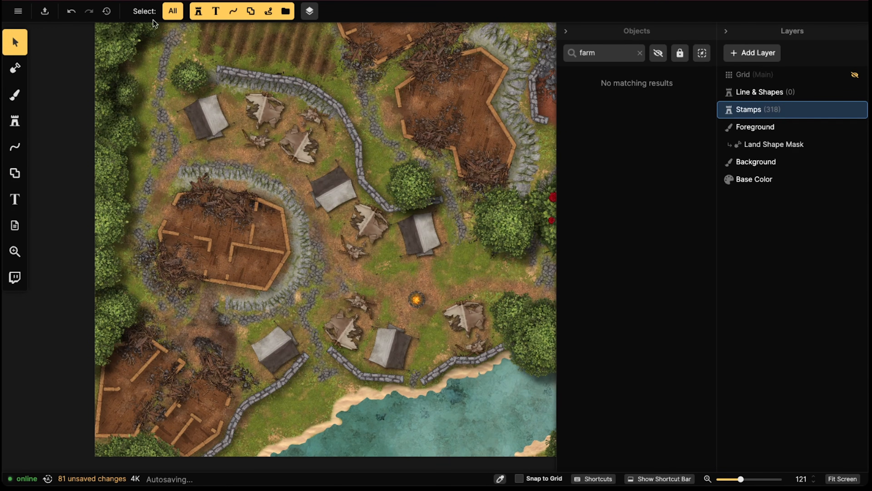
click(173, 11)
drag(153, 118, 440, 353)
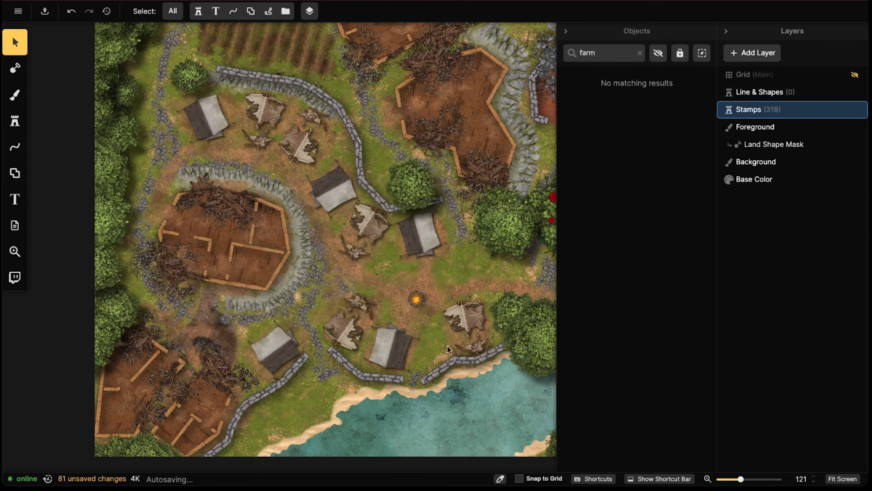
Select all stone and wooden wall shapes on the map, with selection limited to shapes and the object search cleared
click(254, 13)
scroll(251, 213, down, 2)
click(251, 213)
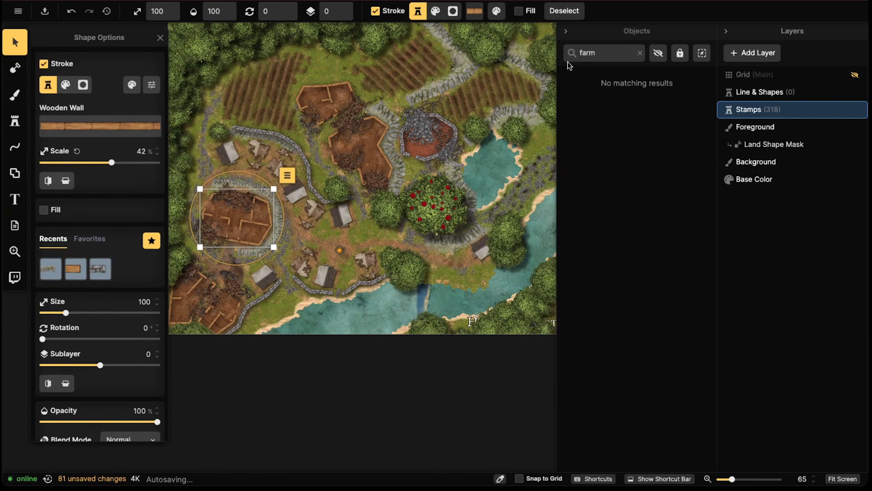
click(640, 52)
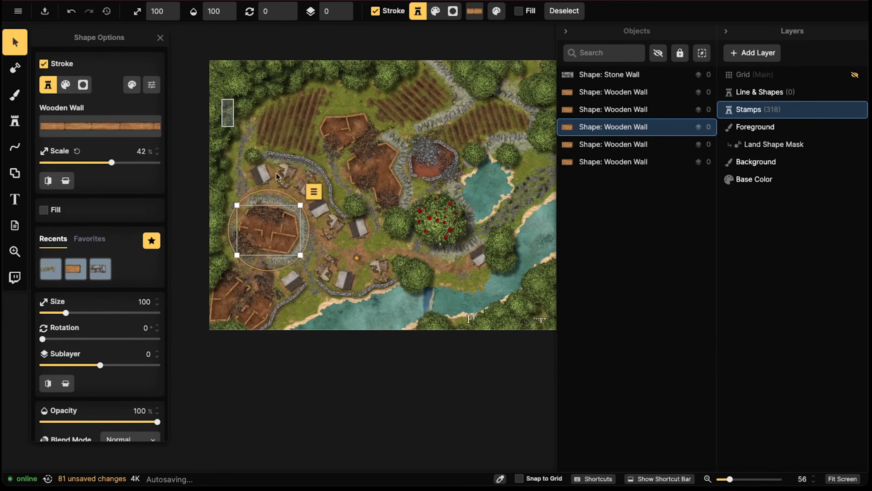
drag(223, 99, 471, 341)
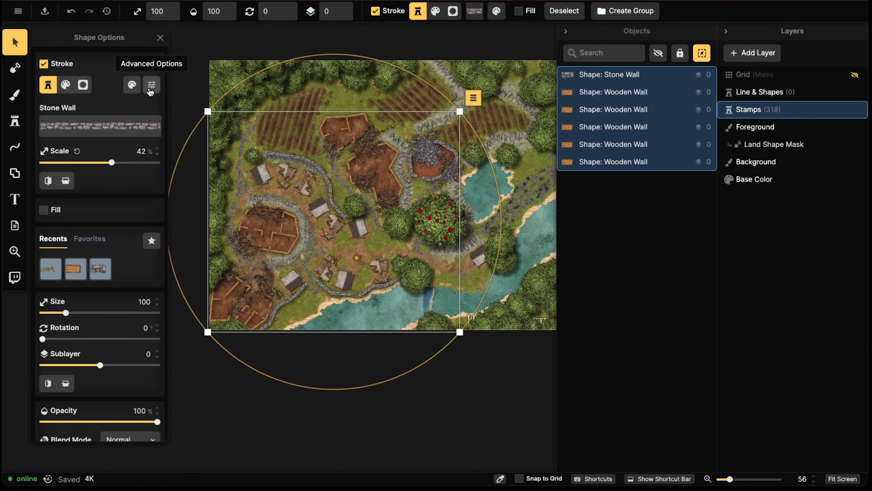
Set the horizontal and vertical offsets of the selected wall shapes' stroke shadow to 0
click(151, 86)
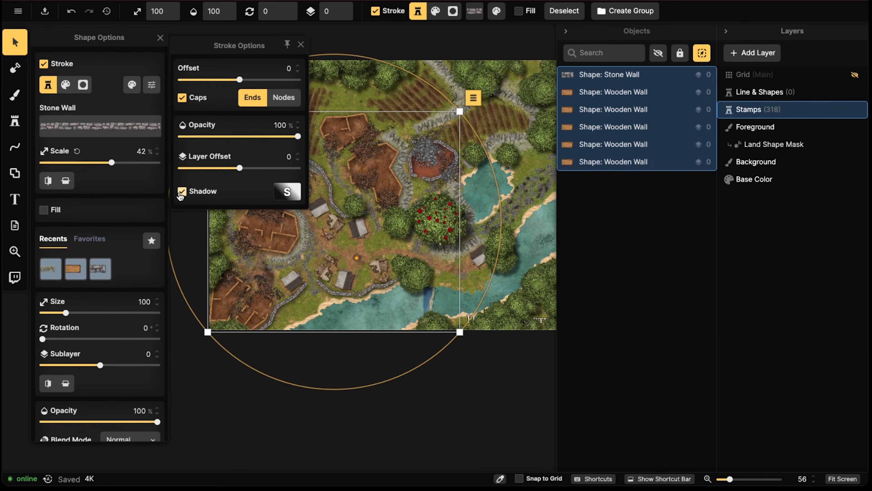
click(287, 192)
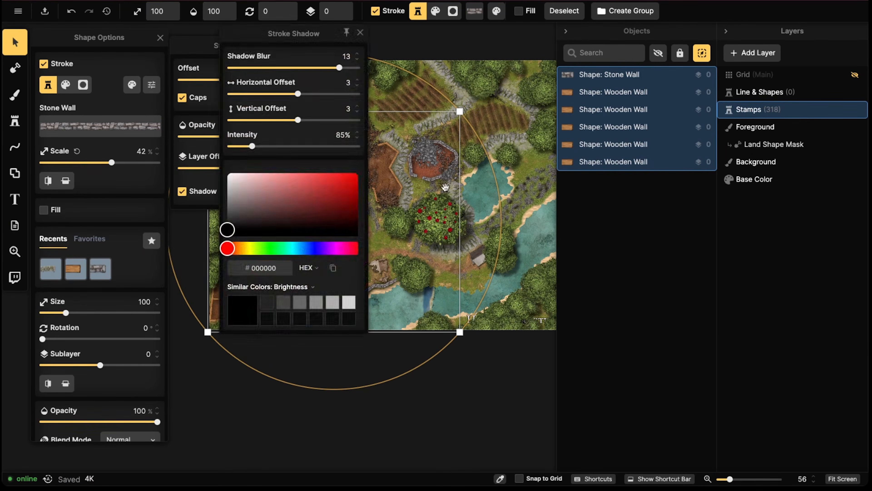
right_drag(446, 188, 542, 195)
click(151, 84)
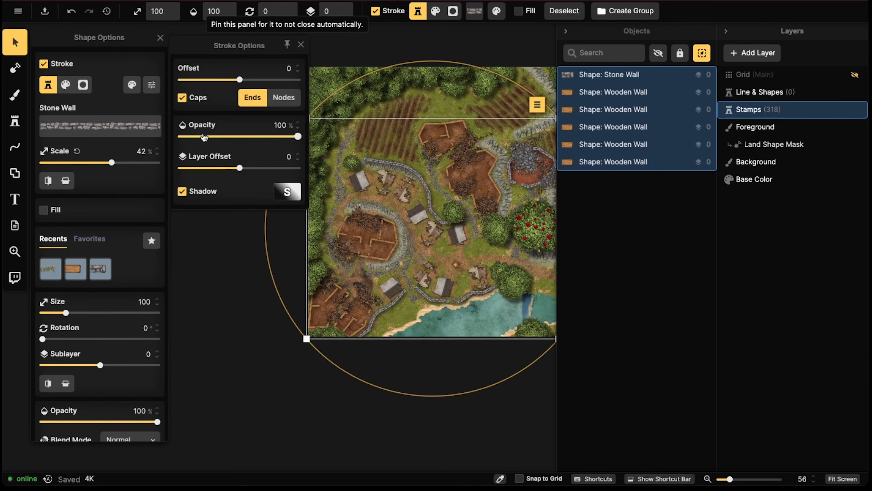
click(285, 192)
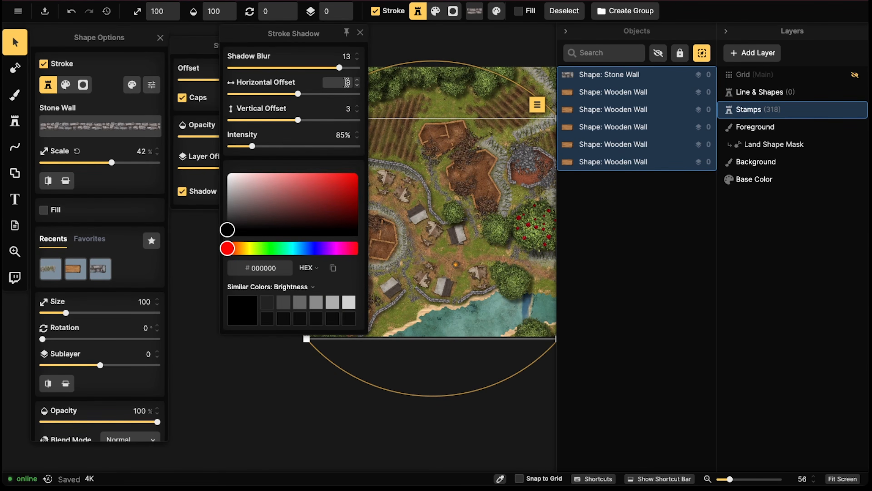
click(348, 108)
text(0)
key(shift+Tab)
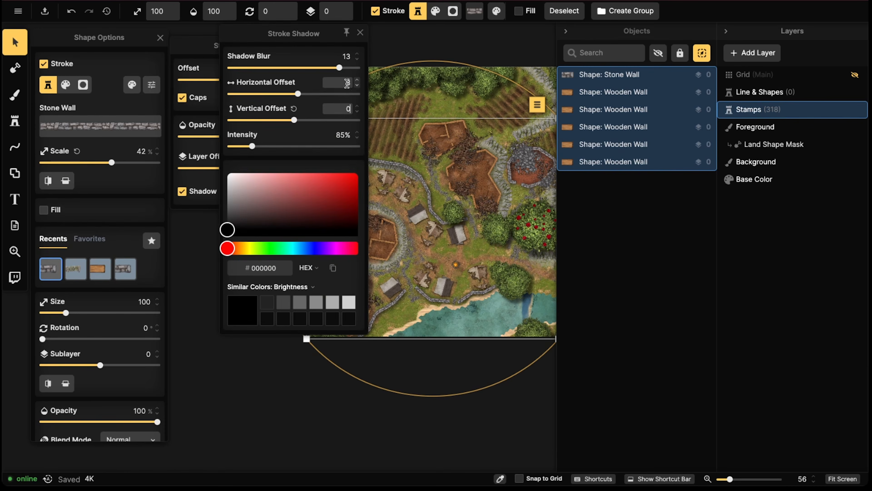
text(0)
Set the wall shapes' stroke shadow intensity to 220% and its blur to 8.4, and deselect the shapes
click(279, 146)
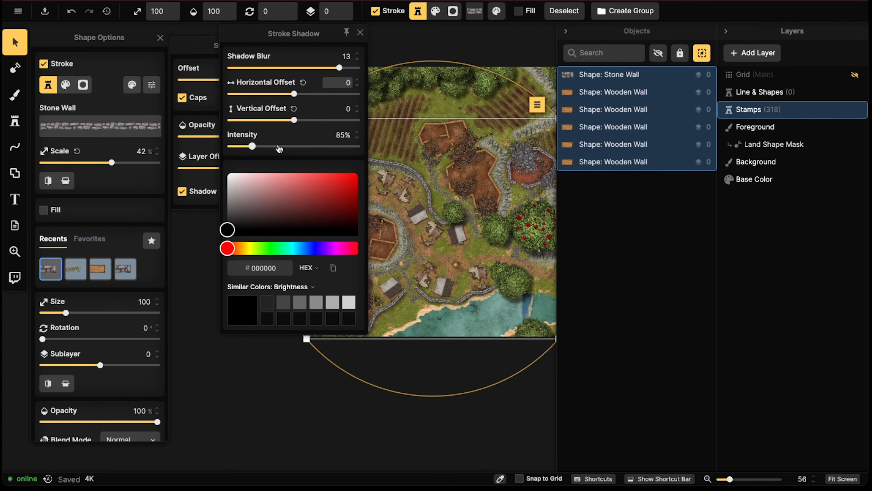
drag(284, 148, 287, 148)
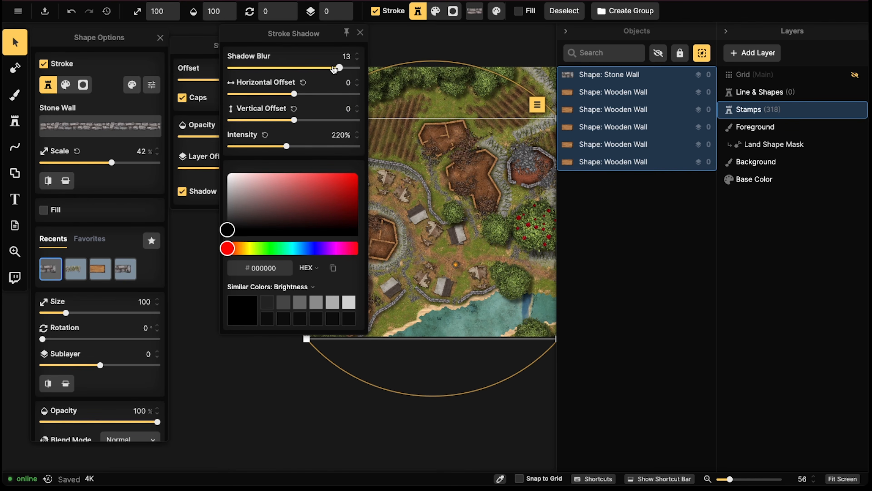
drag(334, 70, 322, 68)
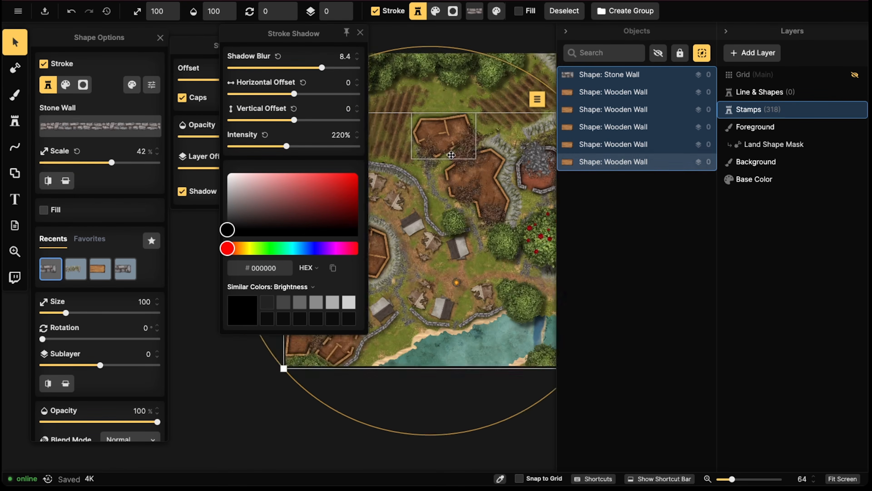
key(Escape)
Limit the selection to lines and try selecting every line on the map at once
scroll(383, 240, up, 5)
scroll(345, 277, up, 8)
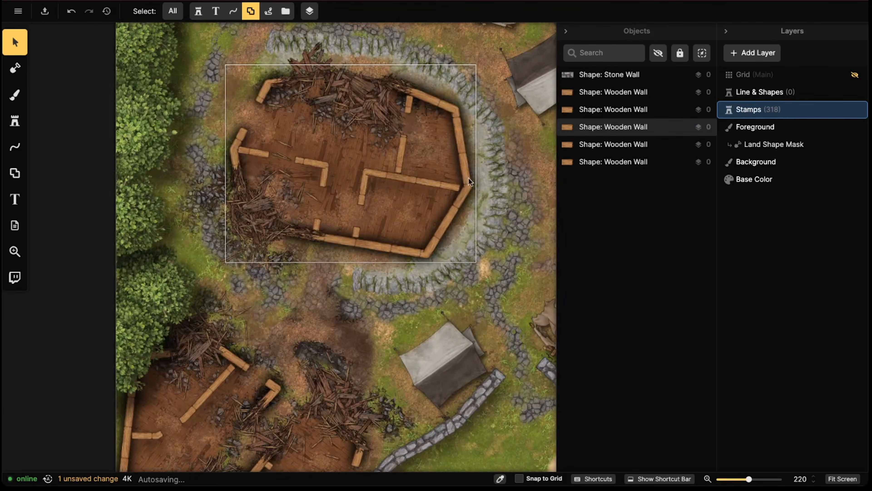
scroll(182, 272, down, 4)
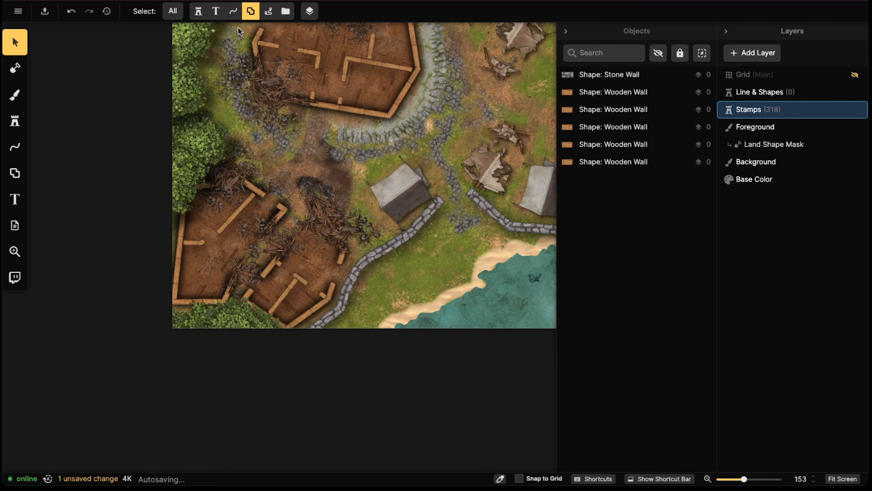
click(233, 11)
scroll(235, 43, down, 3)
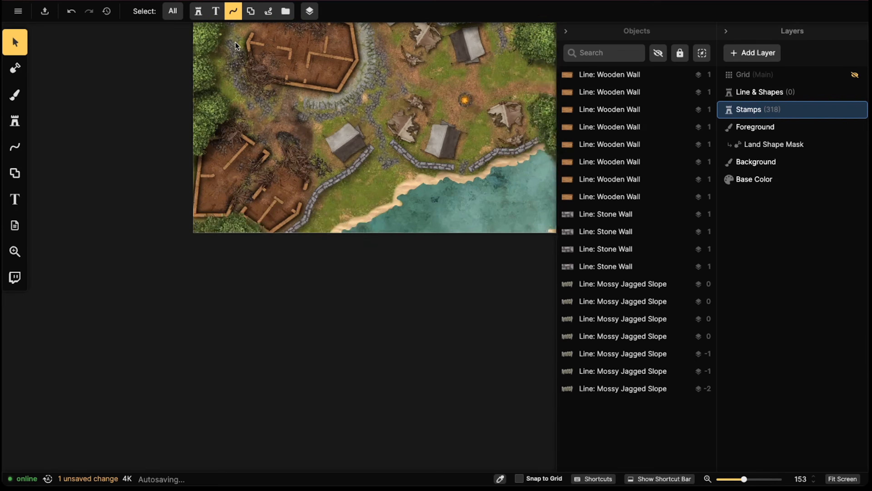
scroll(260, 48, down, 5)
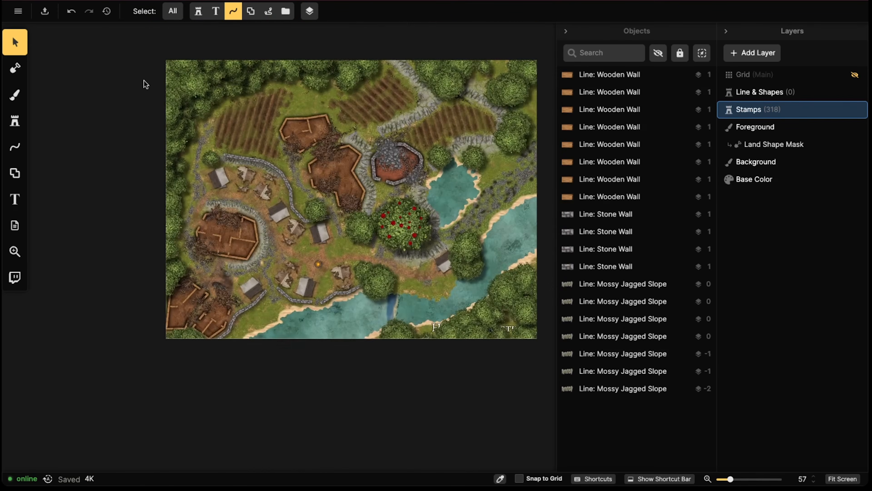
drag(453, 357, 512, 360)
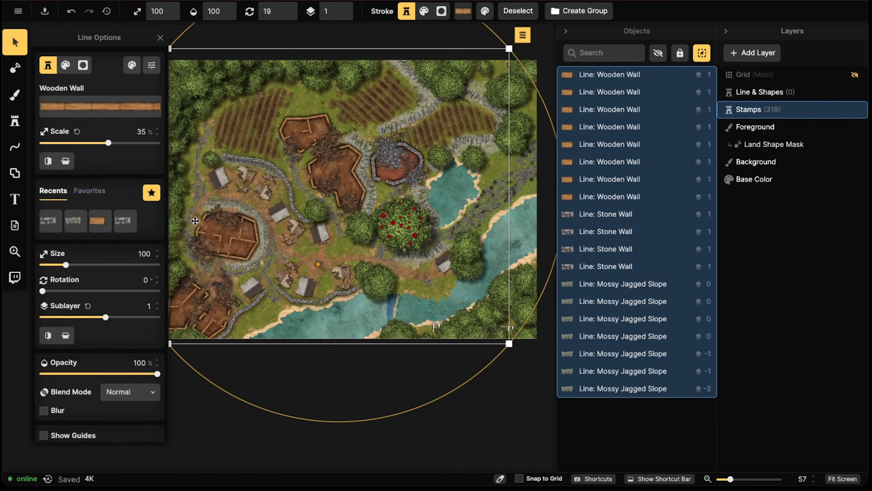
key(Escape)
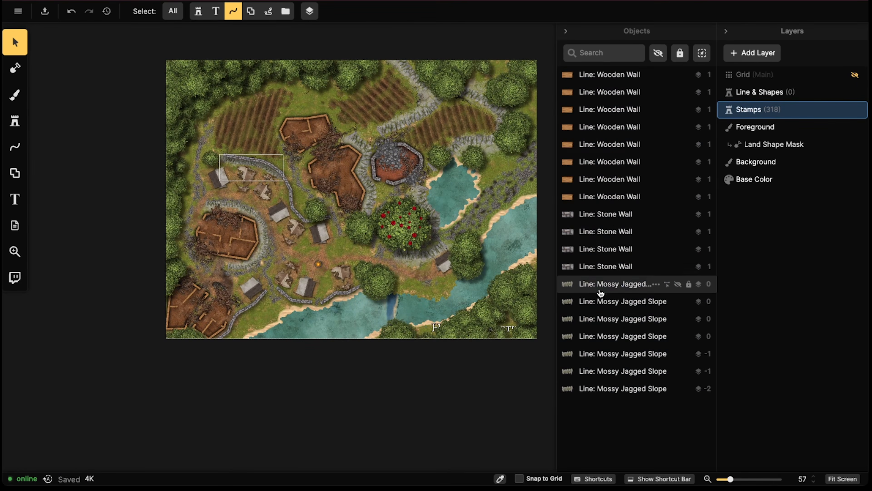
Lock all the Mossy Jagged Slope lines and deselect them
click(608, 285)
shift+click(604, 395)
key(ctrl+l)
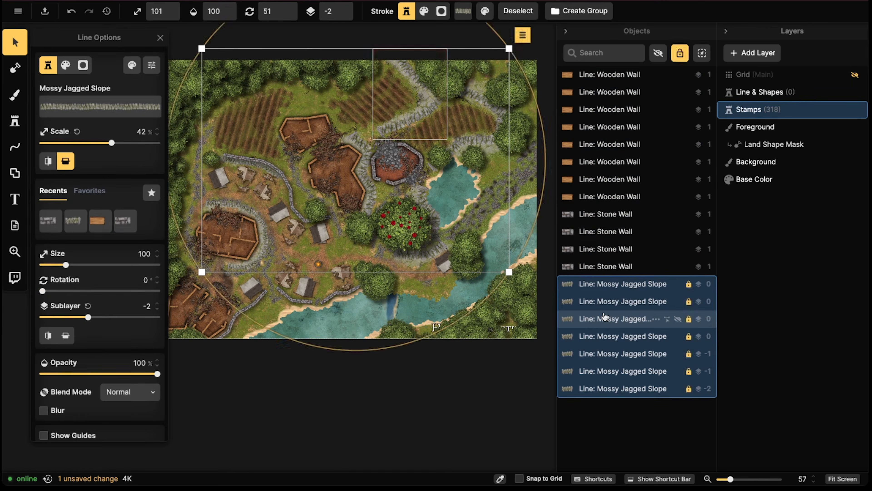
key(Escape)
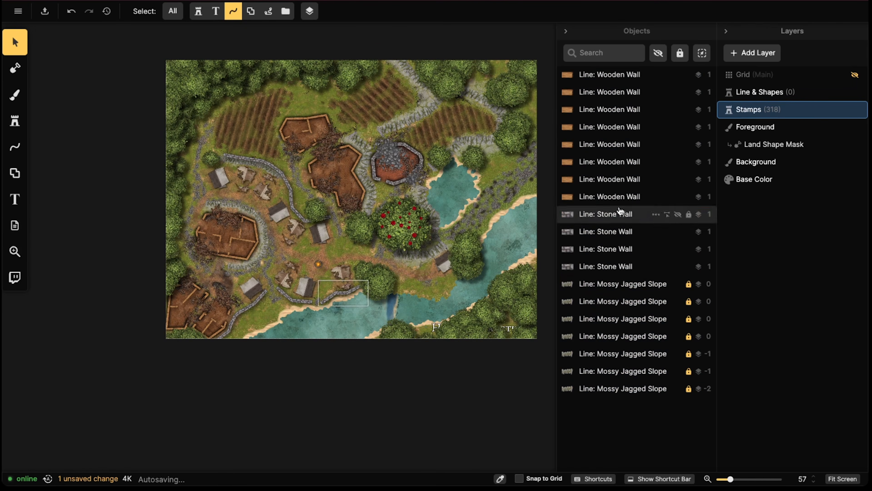
Lock the four Stone Wall lines and deselect them
click(606, 214)
shift+click(606, 265)
key(ctrl+l)
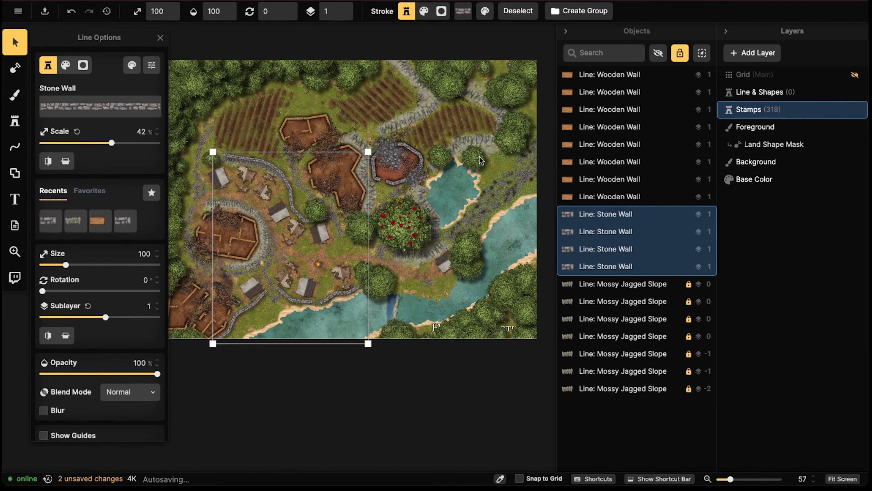
key(Escape)
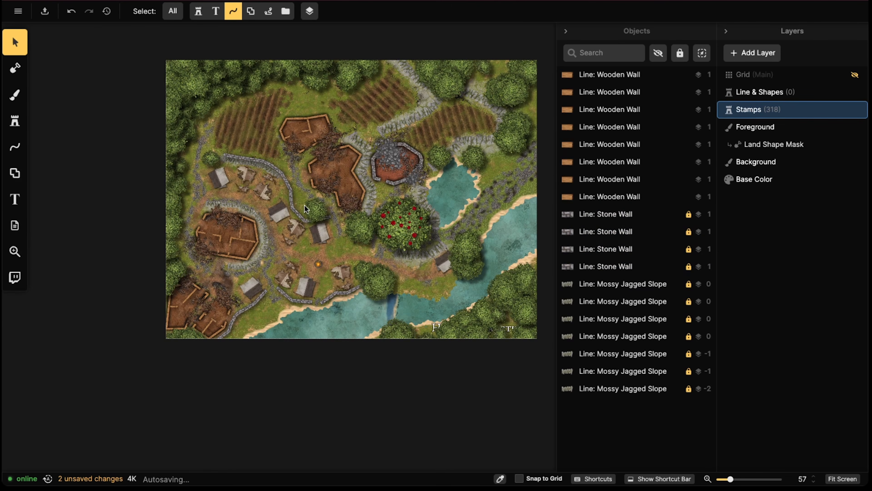
Select all the unlocked Wooden Wall lines at once and set their stroke shadow's horizontal and vertical offsets to 0
scroll(213, 216, up, 2)
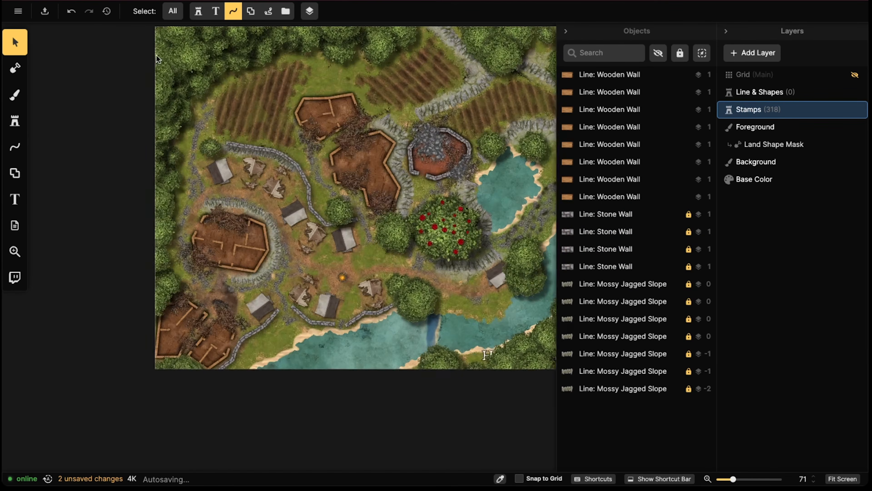
scroll(182, 89, down, 2)
drag(167, 61, 488, 365)
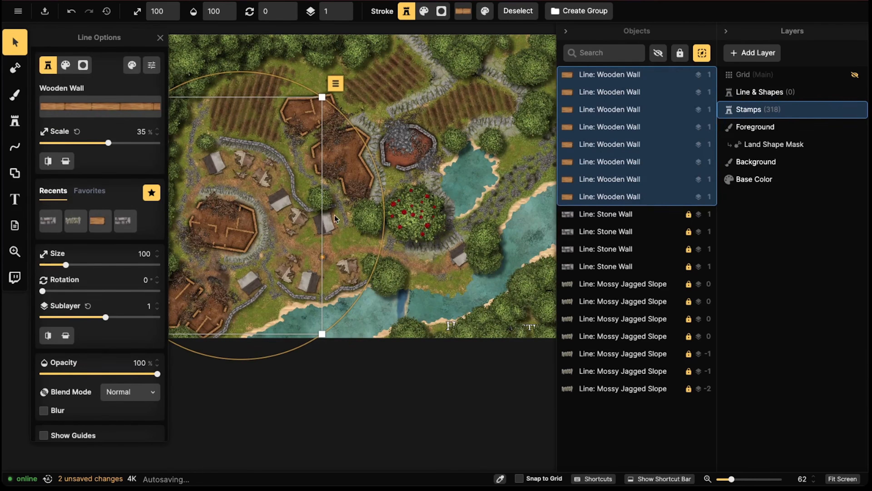
middle_drag(274, 147, 457, 165)
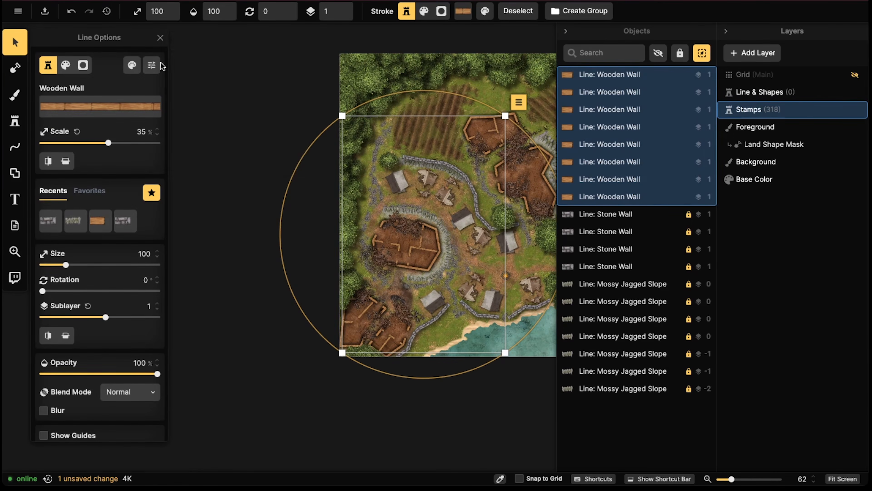
click(153, 65)
click(287, 156)
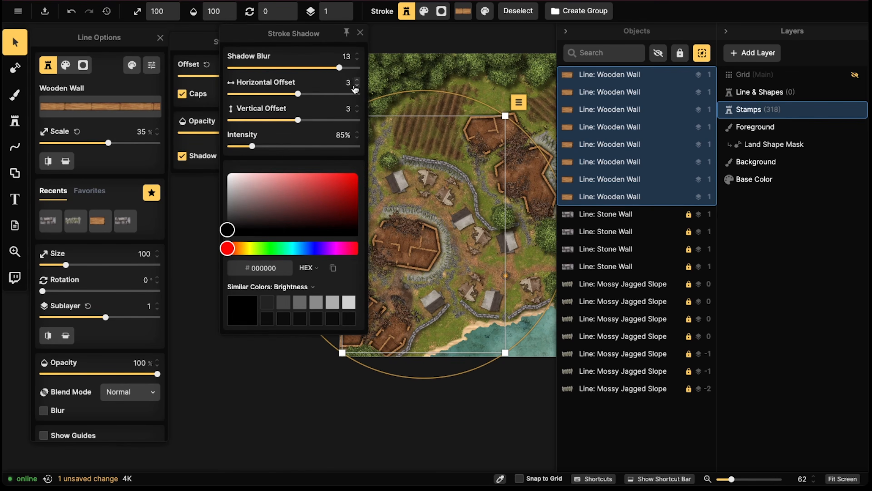
text(0)
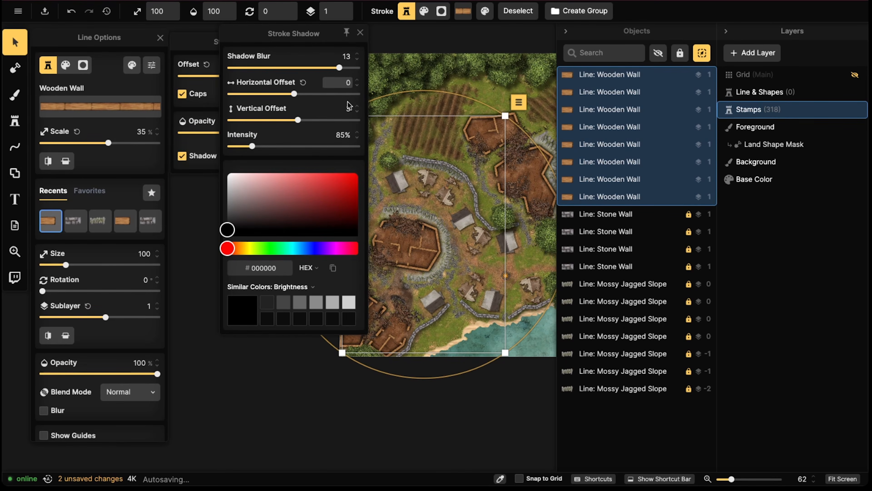
key(Tab)
text(0)
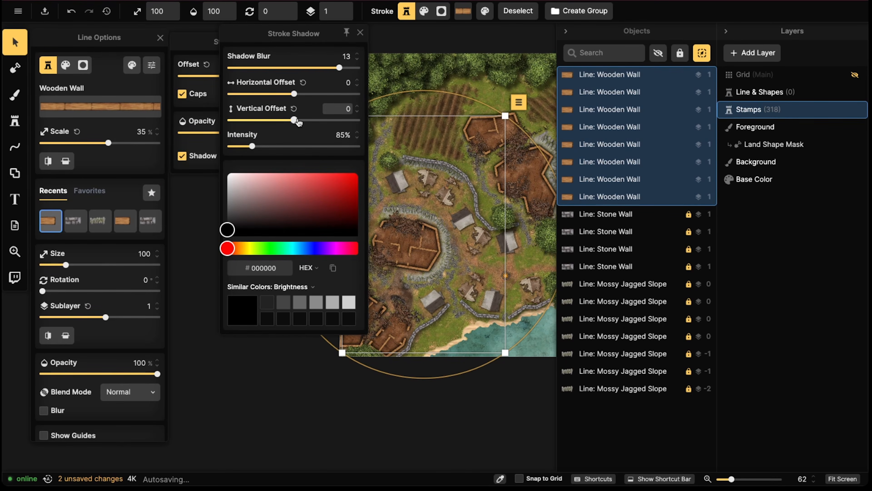
Set the Wooden Wall lines' stroke shadow blur to 6 and intensity to 197%, and deselect the lines
click(264, 146)
scroll(408, 249, up, 4)
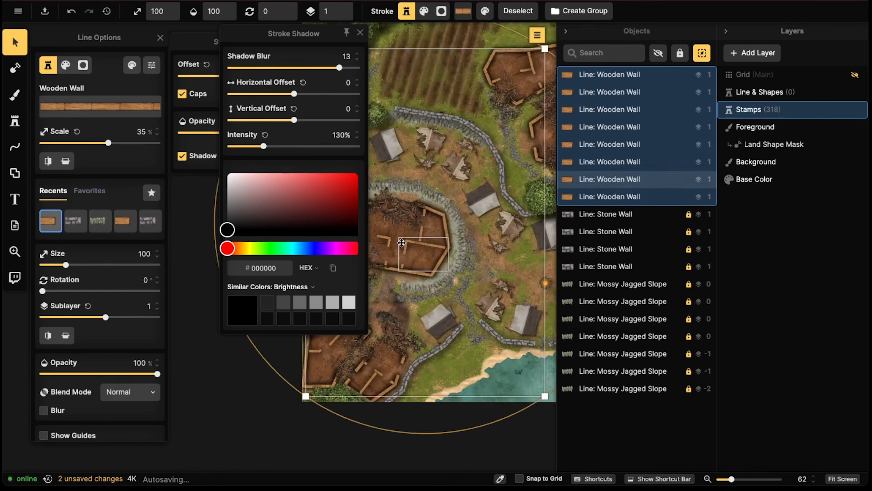
scroll(402, 242, up, 6)
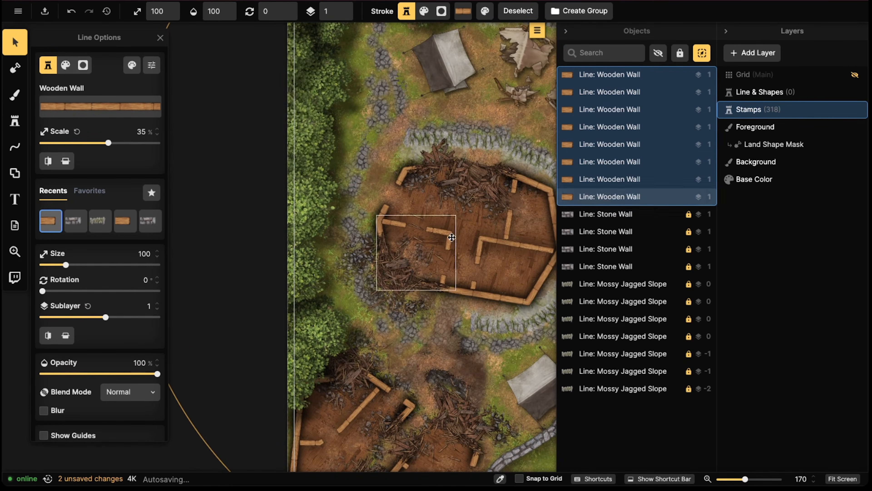
click(151, 65)
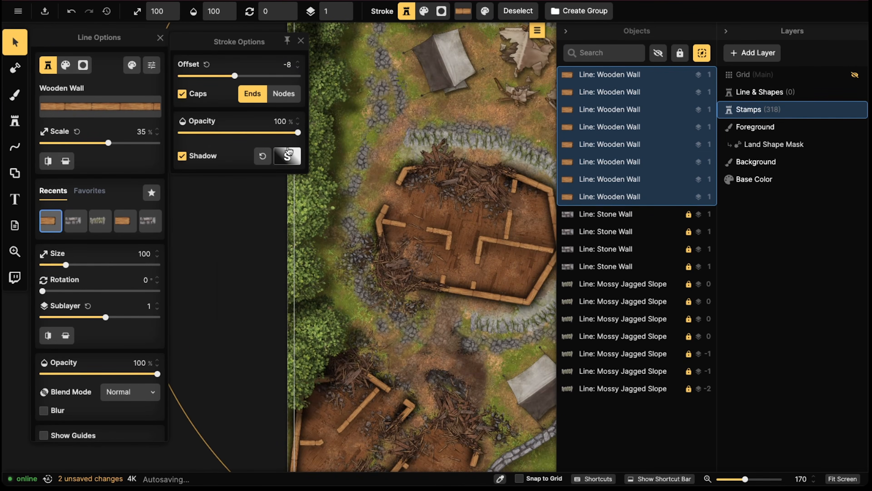
click(289, 154)
drag(340, 70, 309, 70)
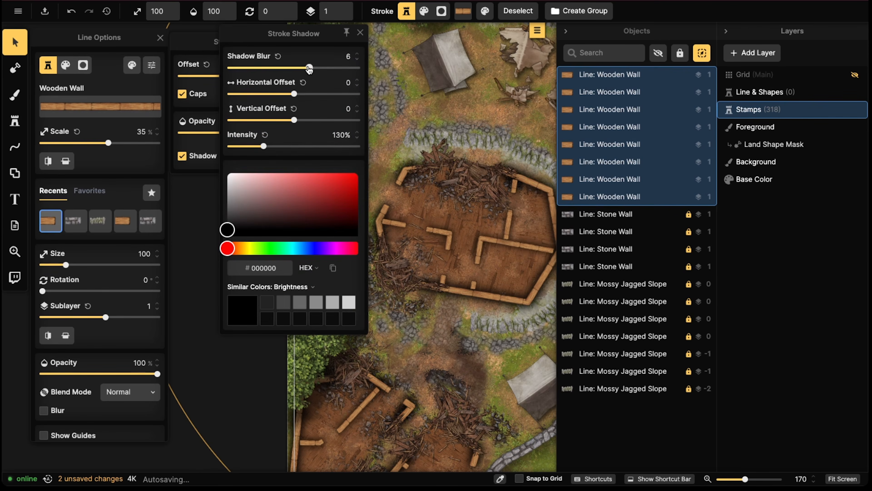
drag(263, 146, 275, 147)
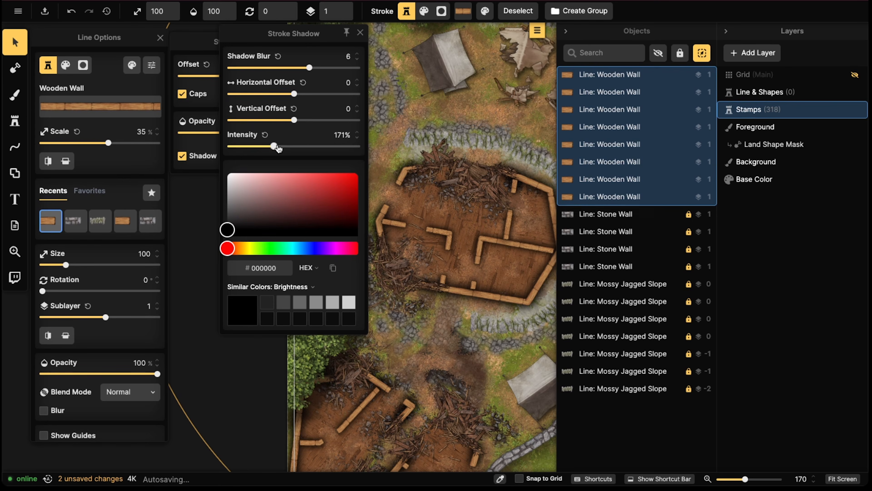
scroll(434, 192, down, 10)
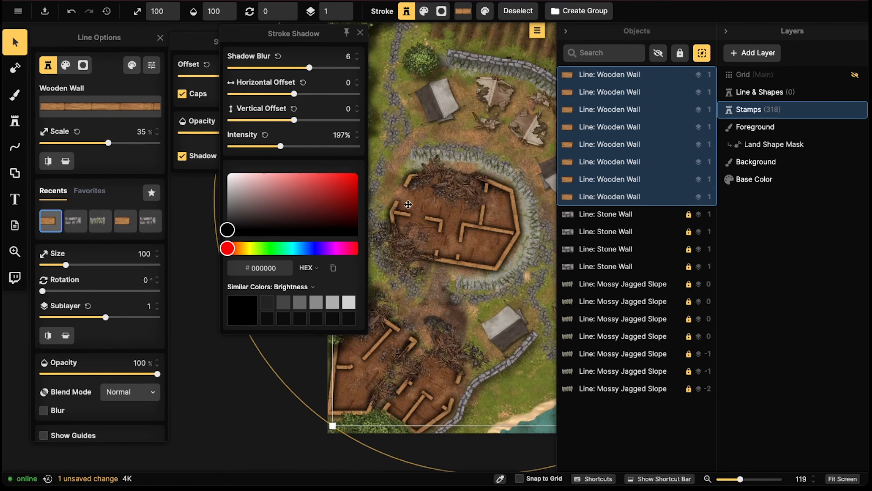
middle_drag(499, 67, 311, 195)
scroll(316, 178, down, 5)
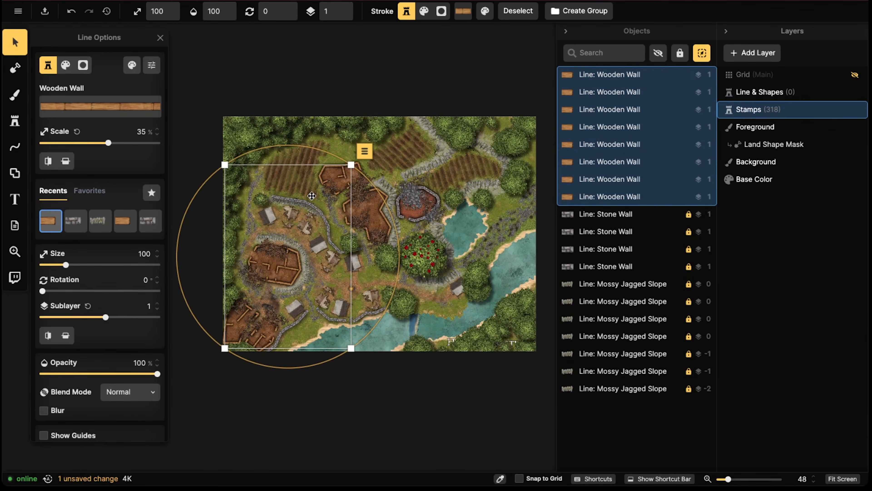
key(Escape)
Unlock the four Stone Wall lines
scroll(349, 177, up, 3)
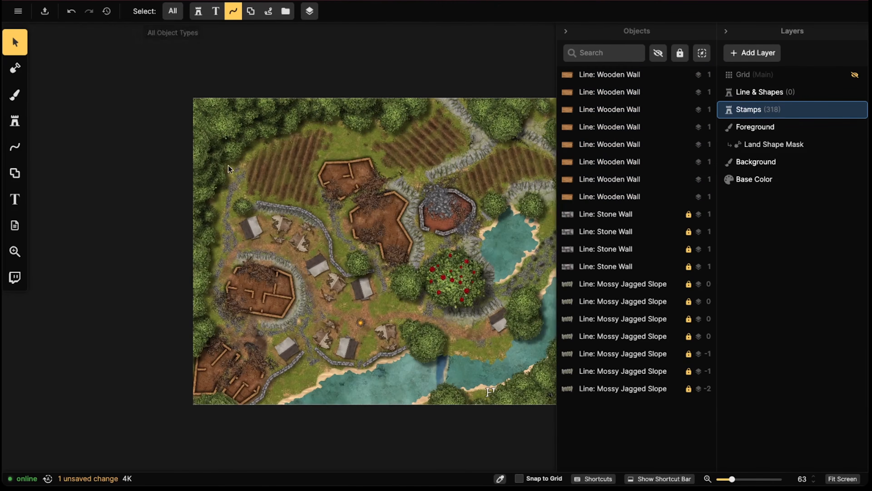
scroll(323, 193, up, 5)
middle_drag(303, 274, 324, 212)
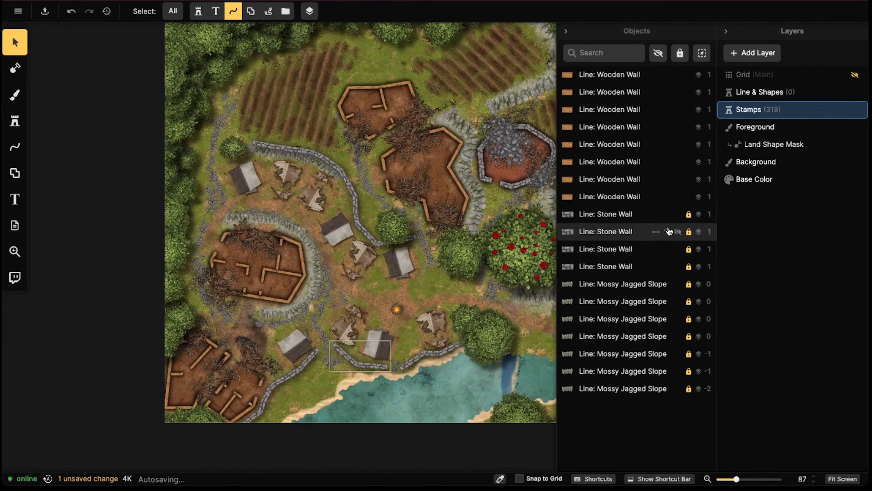
click(689, 214)
click(689, 266)
click(689, 249)
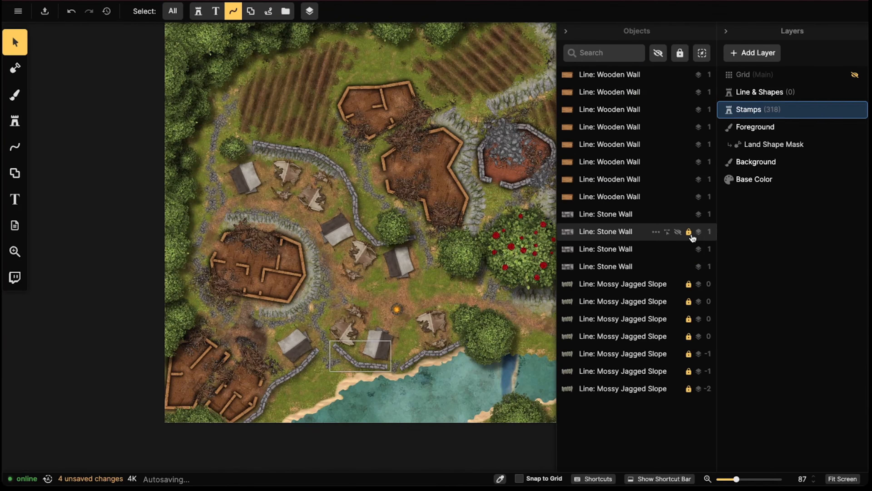
click(689, 232)
Select the long curved stone wall between the tents and the tilled field, and collapse the Objects list
middle_drag(296, 239, 343, 241)
scroll(347, 175, up, 3)
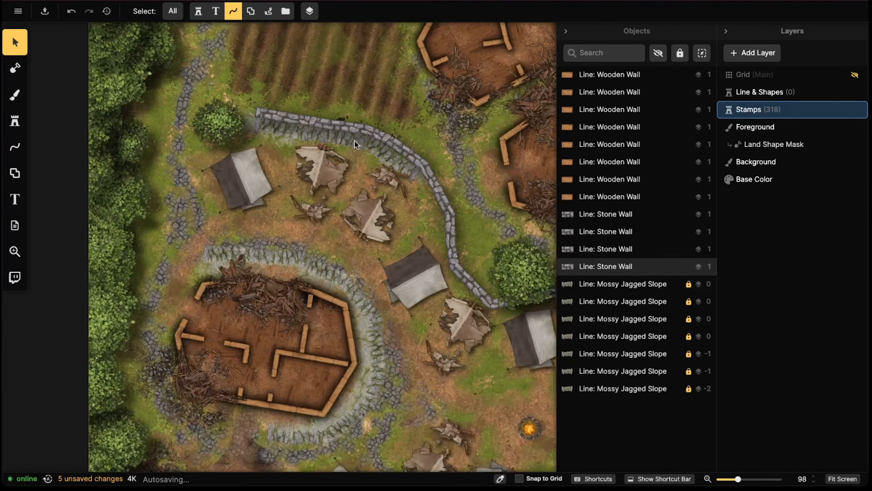
middle_drag(354, 141, 331, 185)
scroll(331, 185, up, 4)
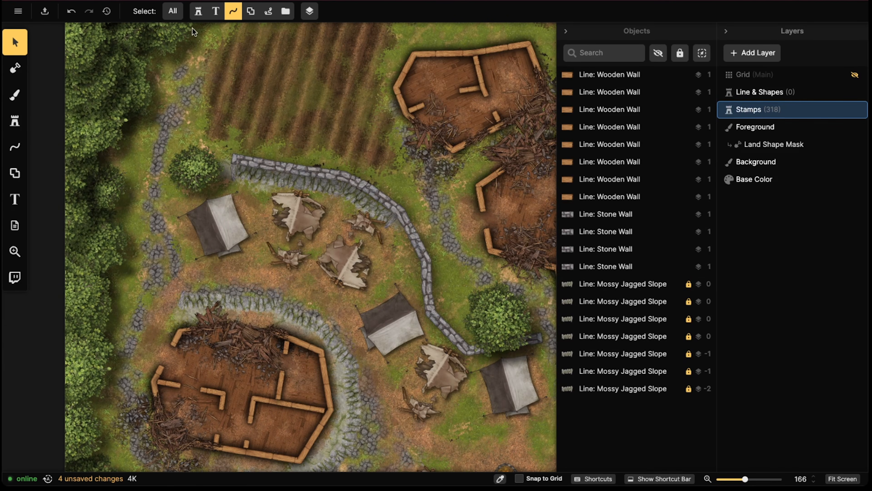
click(376, 188)
scroll(392, 182, down, 3)
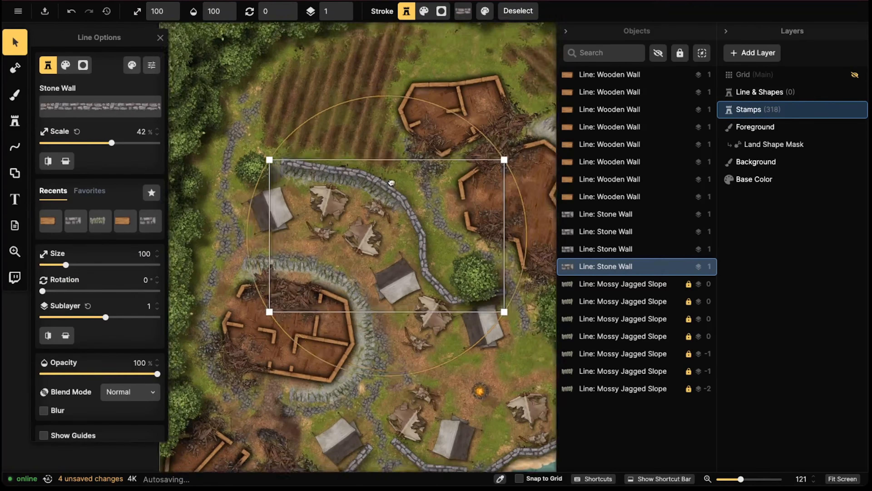
middle_drag(391, 183, 409, 169)
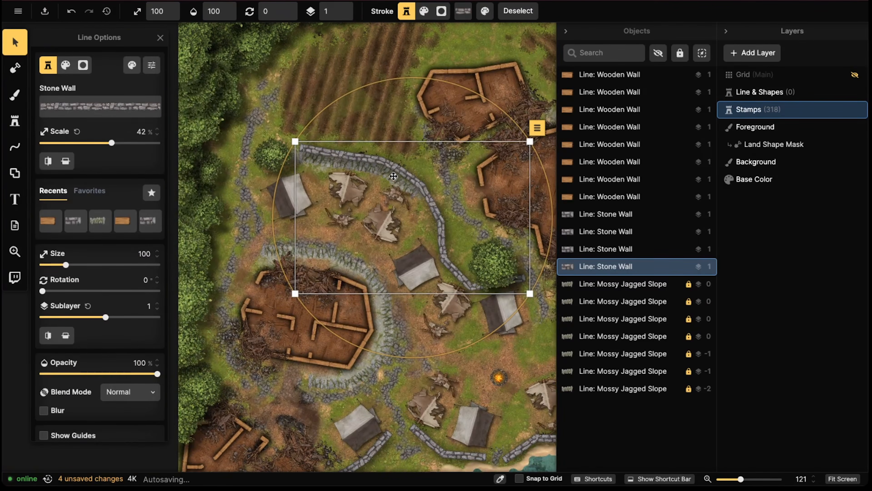
scroll(393, 176, up, 6)
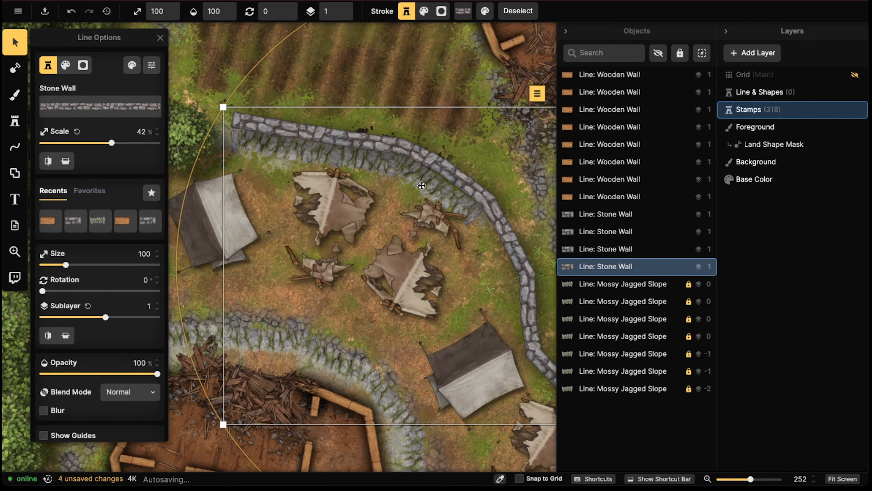
scroll(420, 187, down, 3)
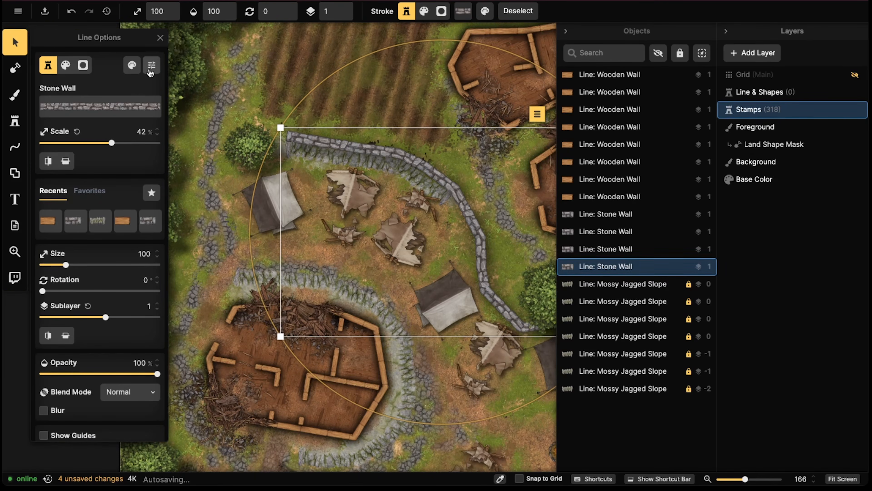
scroll(481, 91, down, 2)
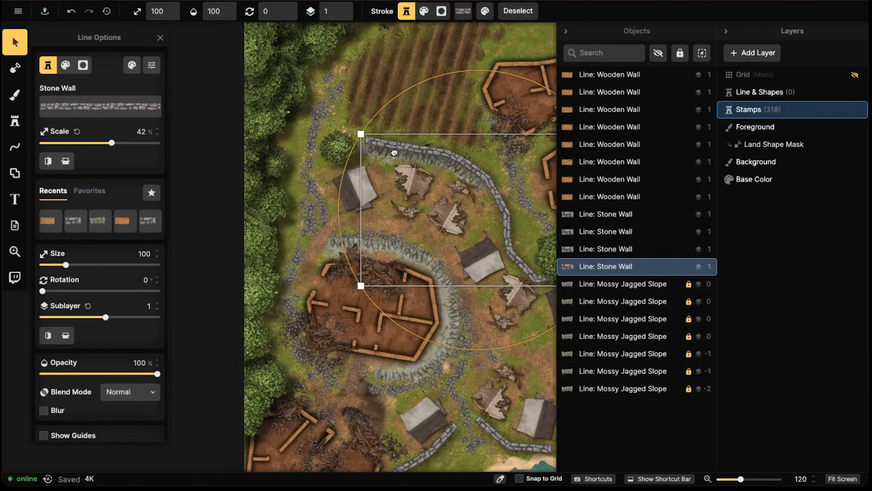
click(565, 31)
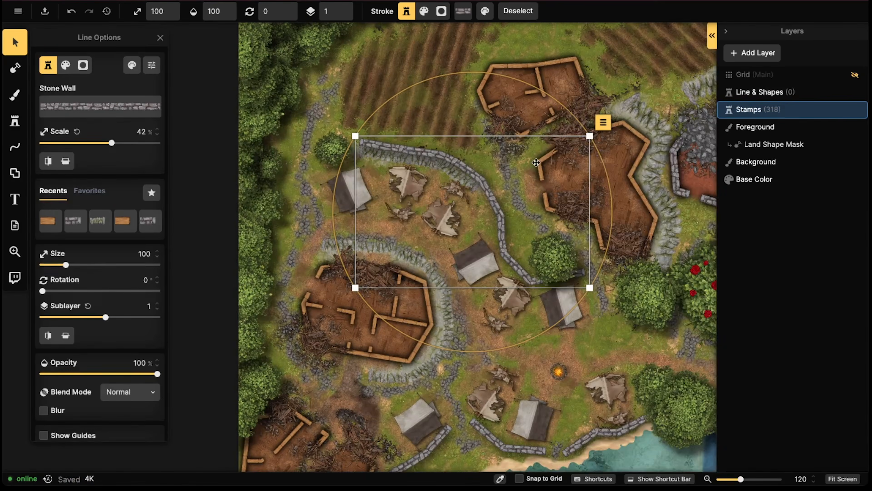
middle_drag(515, 162, 591, 173)
Set the curved stone wall's stroke shadow to blur 4.9, horizontal offset -5.7, vertical offset 4.3 and intensity 65%, and deselect it
click(151, 65)
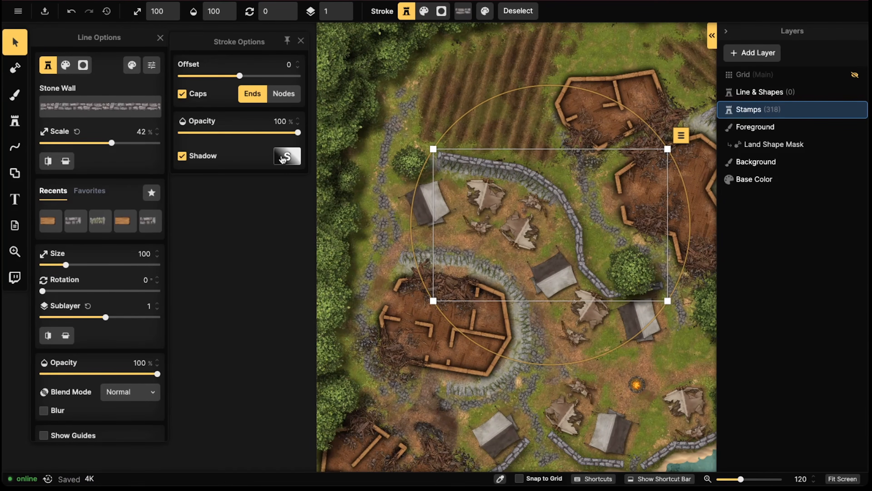
click(287, 156)
click(402, 150)
drag(298, 94, 296, 94)
click(302, 67)
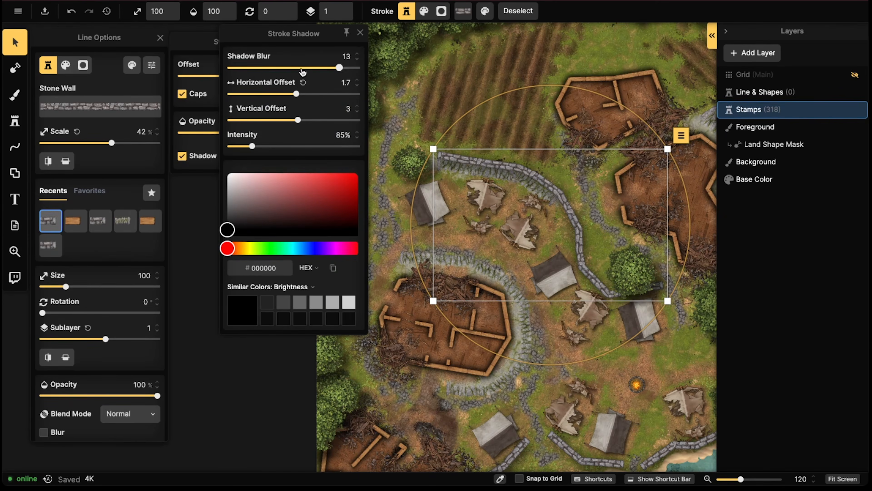
click(264, 146)
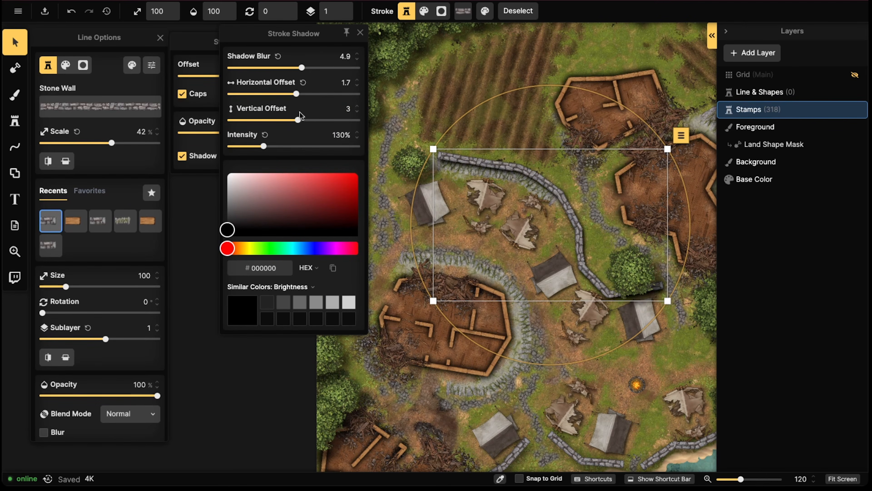
click(302, 120)
drag(305, 120, 288, 96)
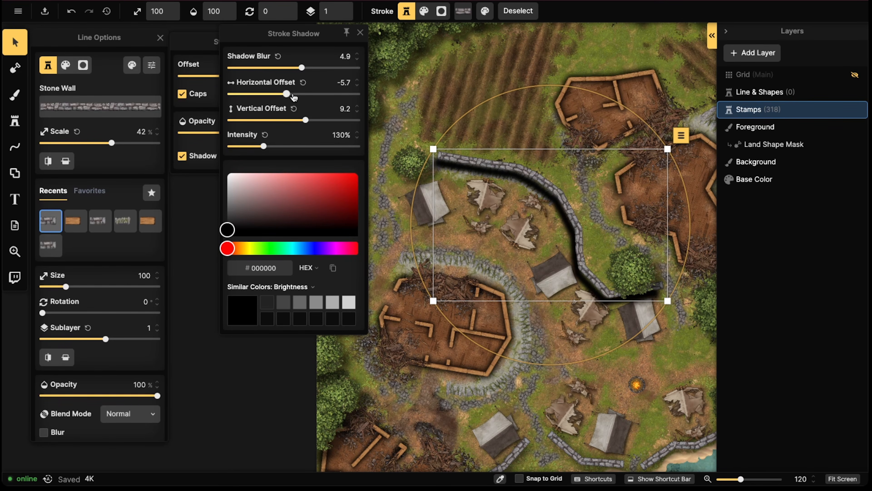
drag(262, 147, 246, 140)
drag(302, 121, 300, 119)
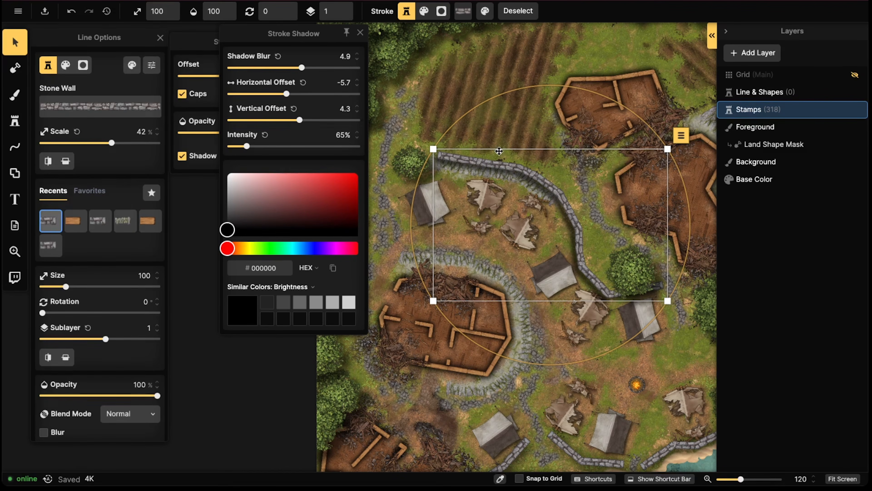
scroll(498, 155, up, 5)
key(Escape)
scroll(497, 155, up, 3)
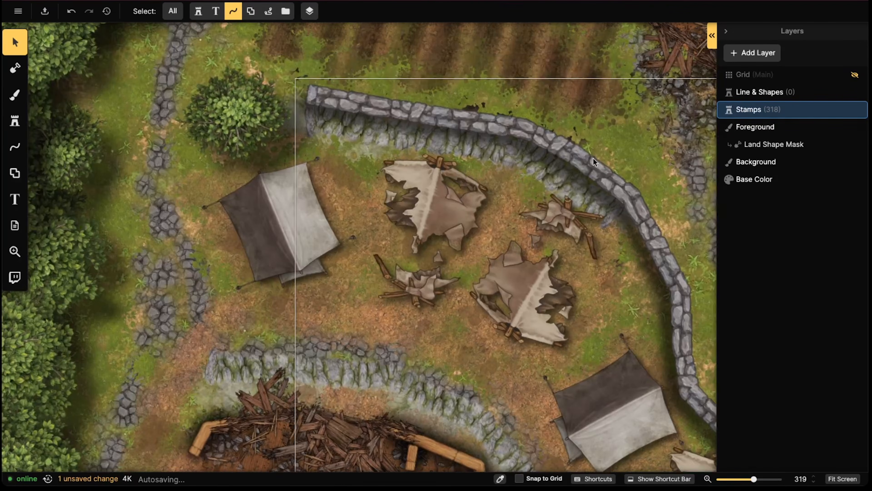
Select the stone wall running between the southwestern wooden ruin and the riverbank
scroll(592, 158, down, 4)
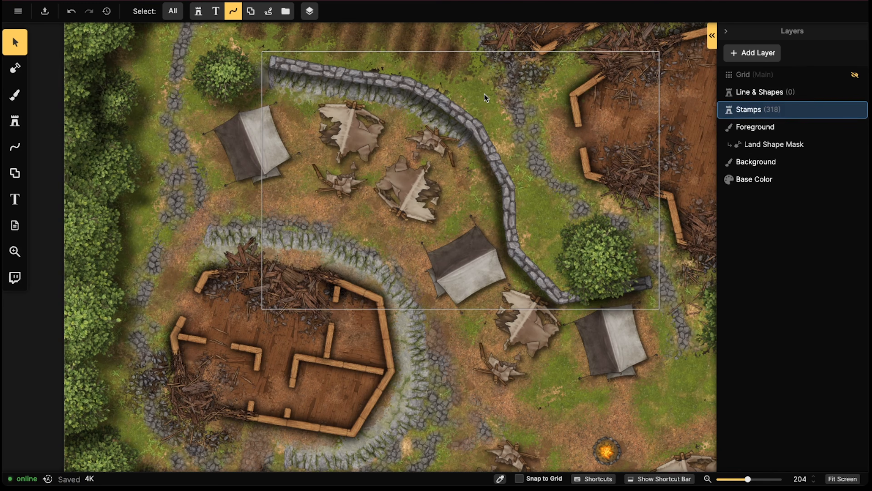
scroll(415, 194, down, 5)
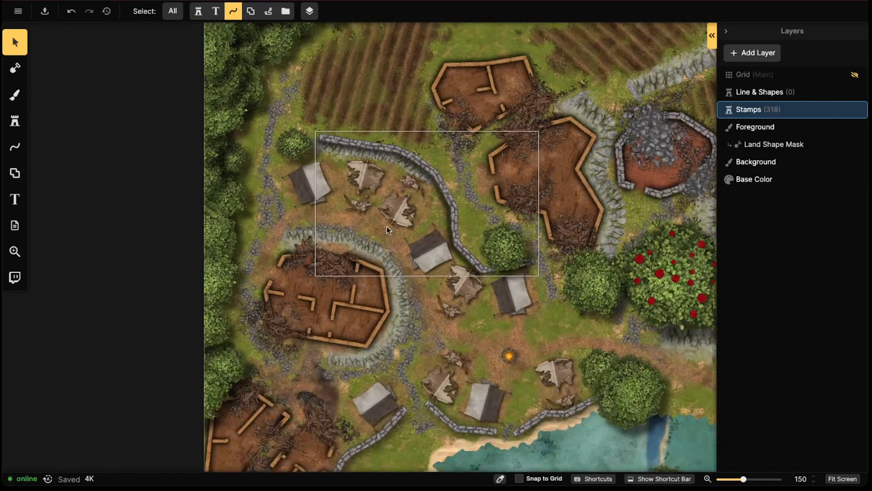
middle_drag(378, 430, 361, 228)
middle_drag(333, 258, 407, 233)
scroll(407, 233, up, 2)
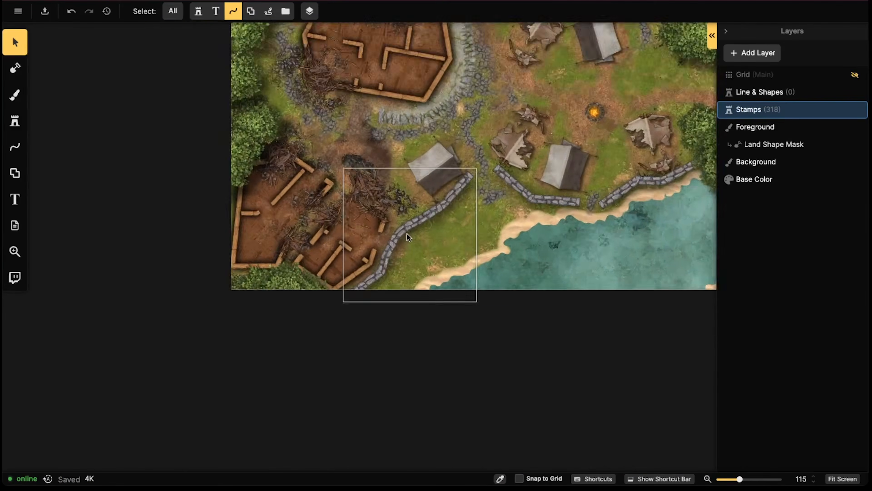
scroll(407, 234, up, 1)
click(406, 239)
scroll(407, 240, up, 3)
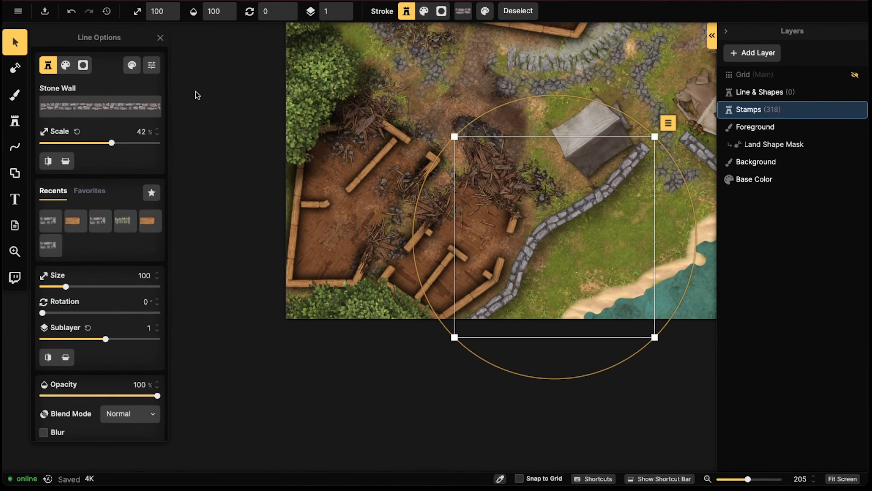
Set the selected stone wall's stroke shadow to blur 6.1, horizontal offset 5.6 and intensity 59%
click(132, 65)
click(151, 65)
click(287, 155)
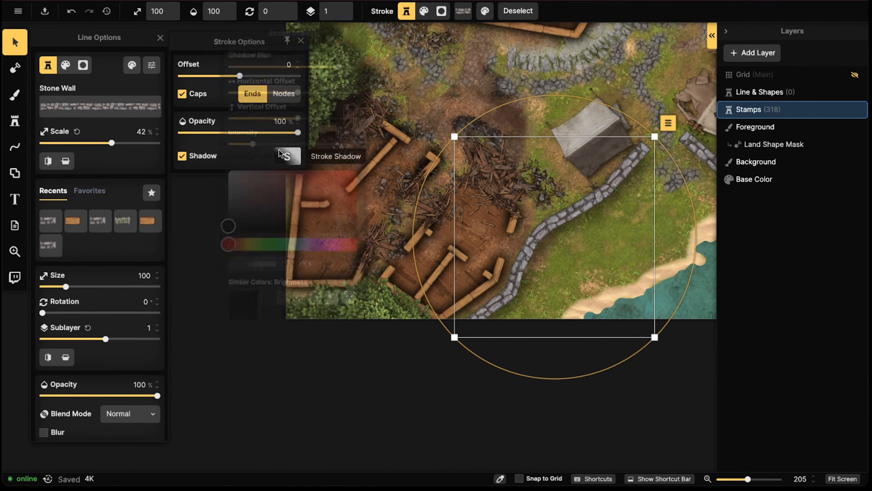
click(310, 69)
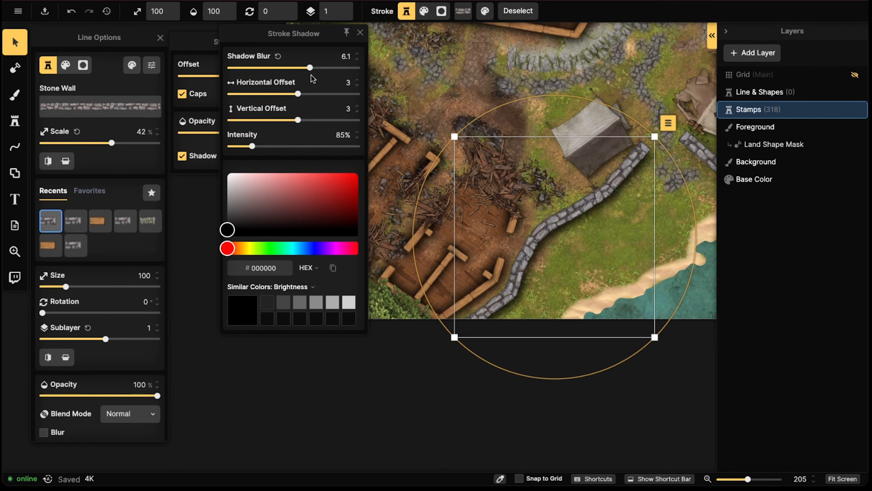
drag(298, 94, 301, 94)
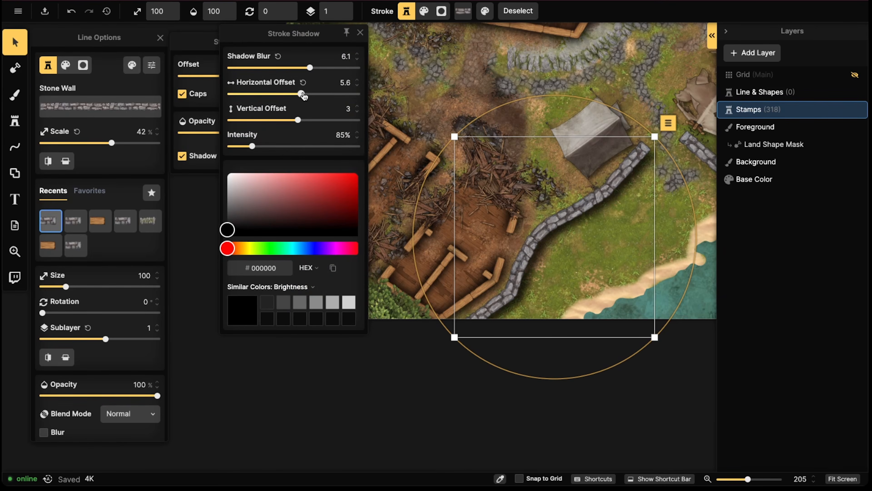
click(246, 147)
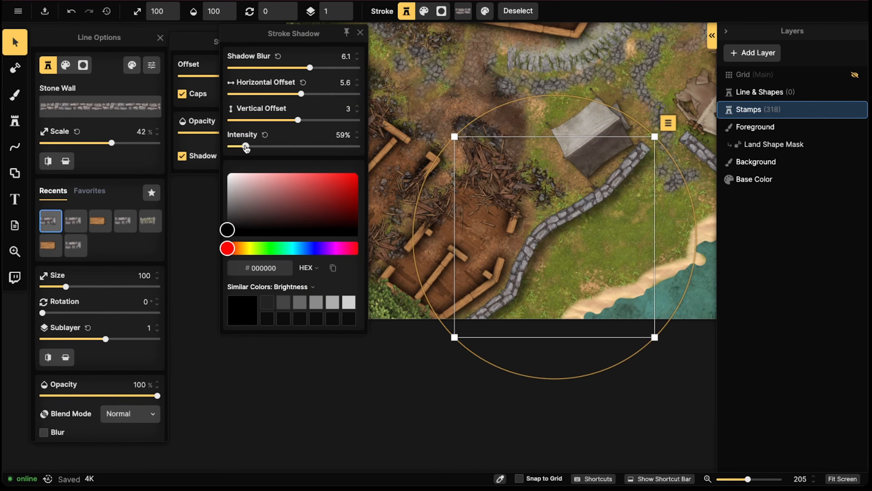
Select both stone walls along the river's north bank, south of the campfire
scroll(478, 139, down, 4)
middle_drag(559, 108, 420, 288)
mouse_move(533, 145)
middle_down()
mouse_move(471, 268)
mouse_move(473, 138)
mouse_move(403, 12)
middle_up()
click(406, 219)
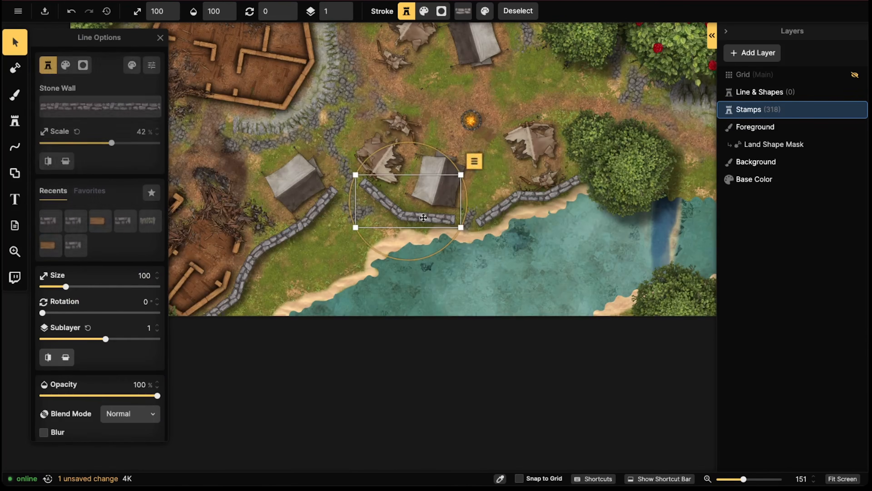
shift+click(505, 206)
scroll(505, 207, down, 3)
scroll(459, 203, up, 4)
middle_drag(478, 213, 447, 206)
scroll(457, 204, up, 3)
Set the two riverside walls' stroke shadow to blur 4.8, vertical offset 7.4 and intensity 64%, adjust its horizontal offset, and deselect them
click(151, 65)
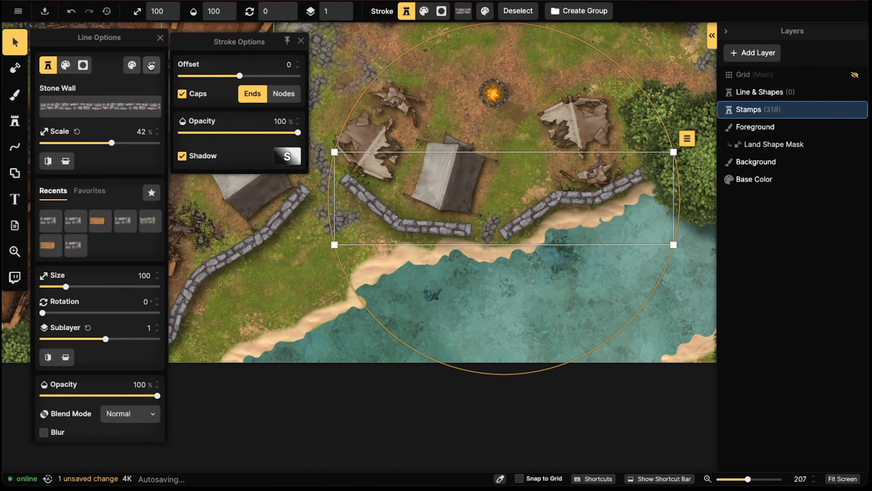
click(287, 157)
drag(298, 120, 301, 121)
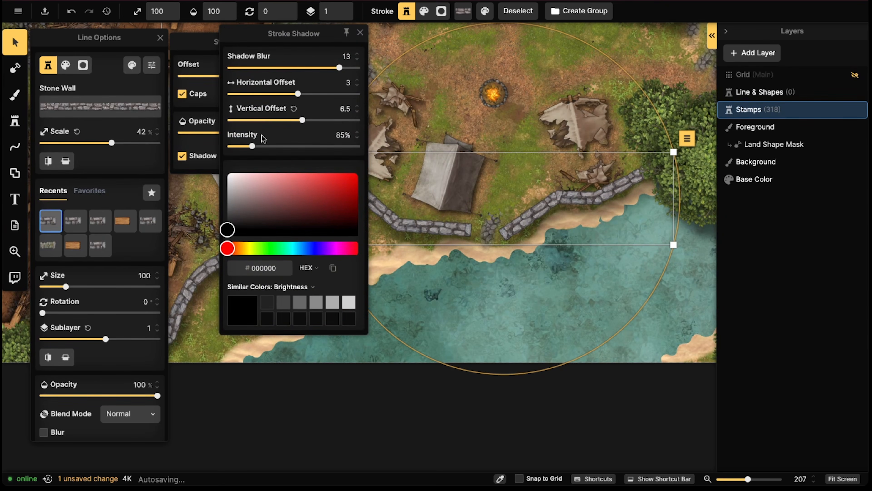
click(301, 68)
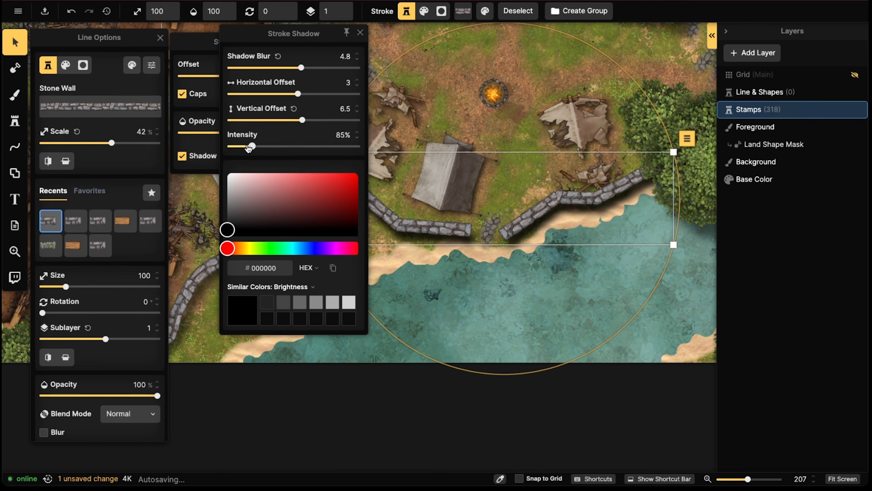
drag(250, 148, 247, 146)
drag(302, 120, 295, 94)
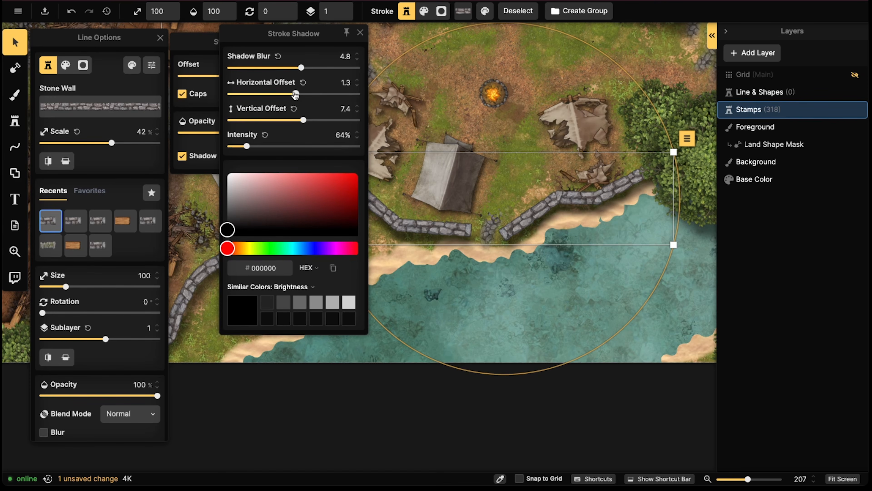
drag(295, 94, 306, 93)
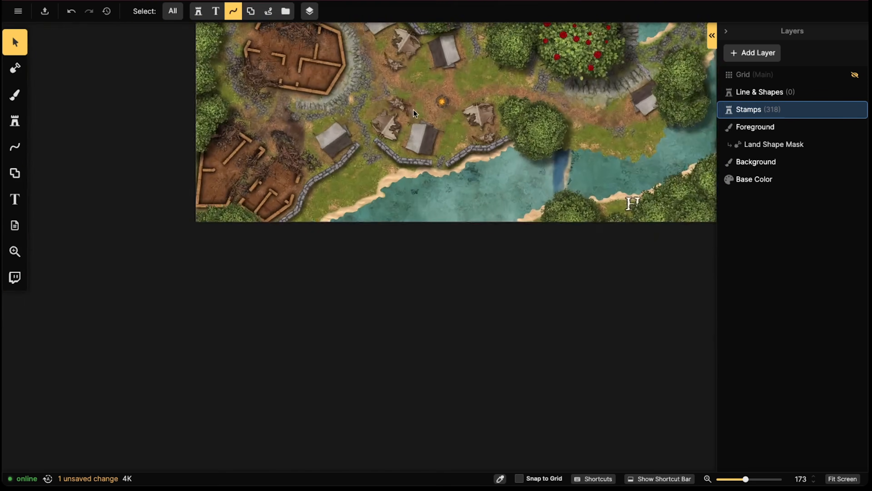
Examine the wall shadows across the village and the jagged slopes around the wooden and round stone ruins
scroll(414, 109, down, 3)
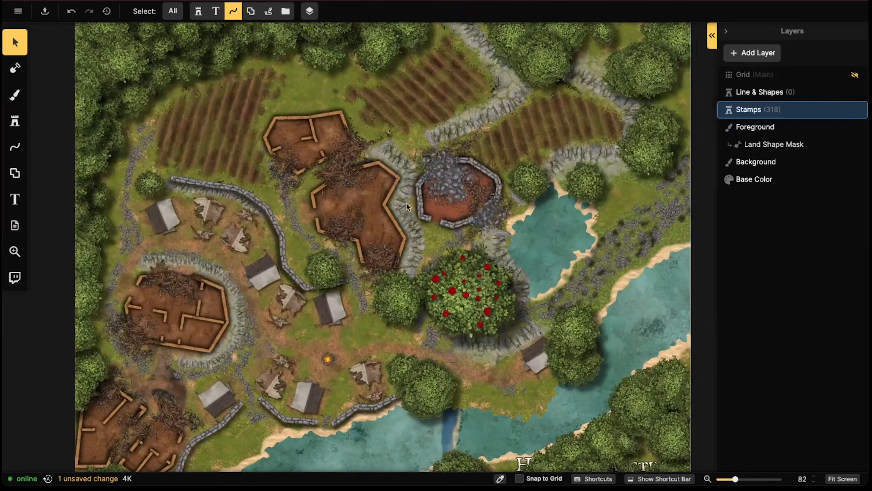
middle_drag(407, 203, 328, 195)
scroll(328, 194, left, 5)
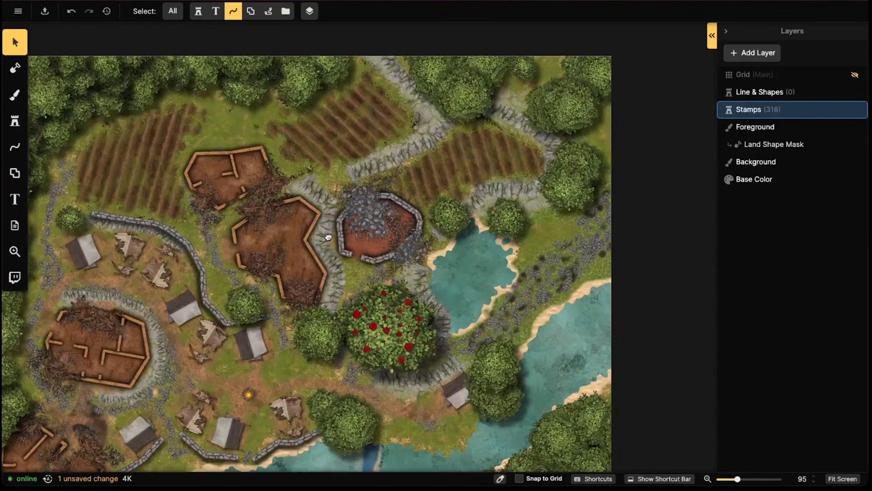
scroll(328, 194, down, 3)
scroll(192, 277, down, 2)
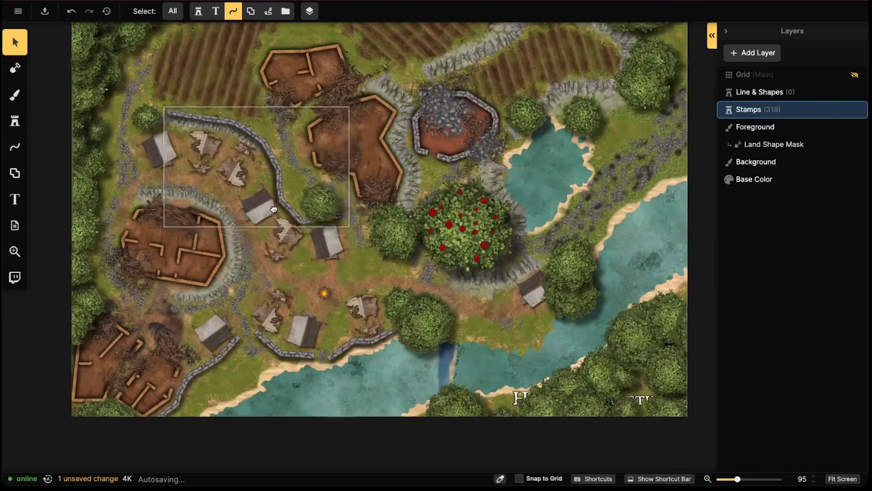
scroll(342, 217, right, 4)
scroll(357, 153, up, 2)
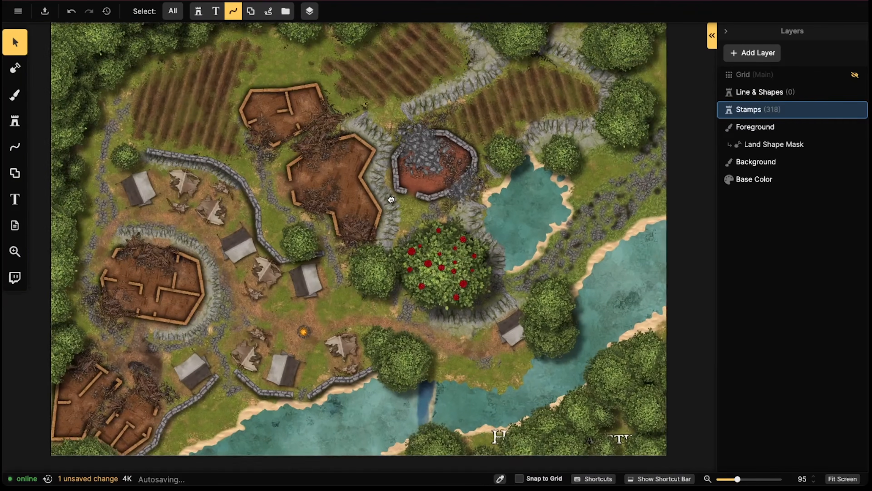
scroll(357, 152, up, 2)
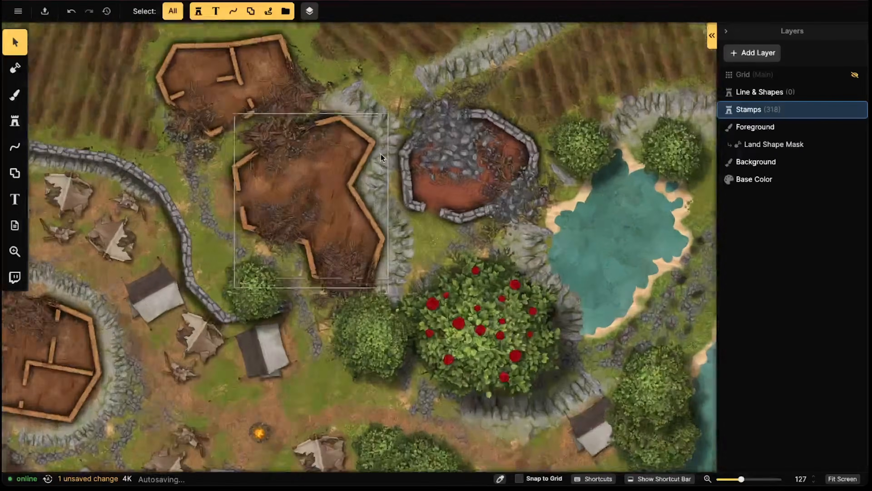
scroll(352, 166, right, 2)
scroll(355, 165, up, 1)
scroll(356, 172, up, 1)
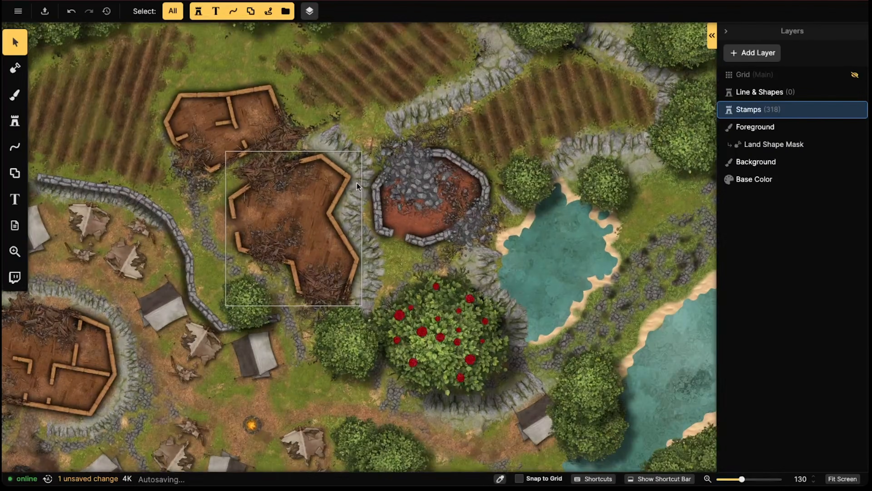
scroll(354, 187, up, 5)
scroll(352, 192, up, 3)
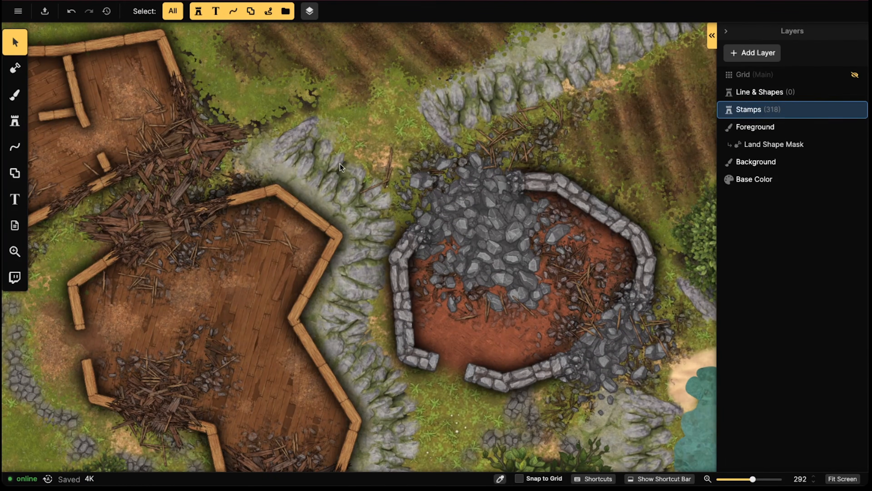
scroll(342, 163, down, 3)
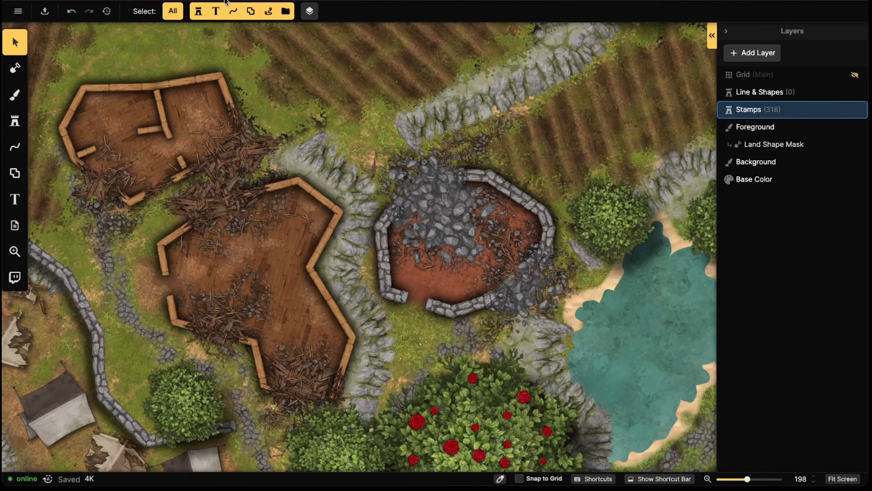
scroll(481, 165, down, 2)
Expand the Objects list and limit object selection to lines only
click(712, 35)
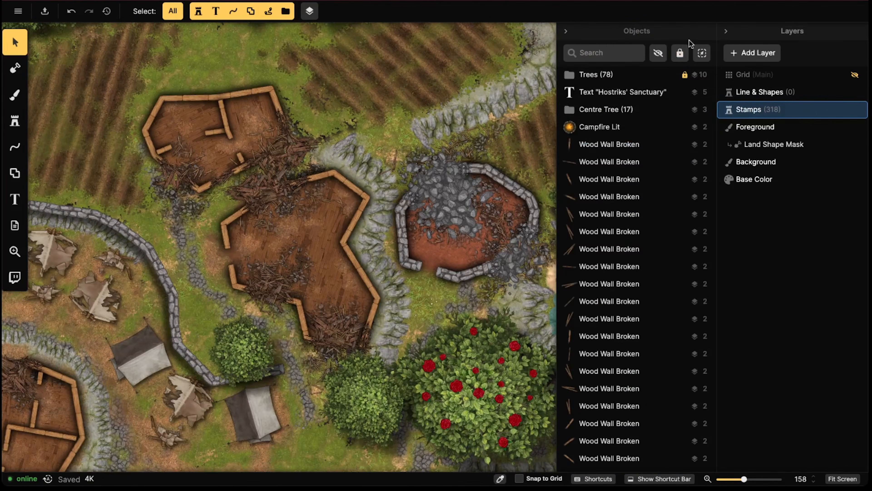
scroll(397, 138, down, 1)
middle_drag(364, 185, 331, 143)
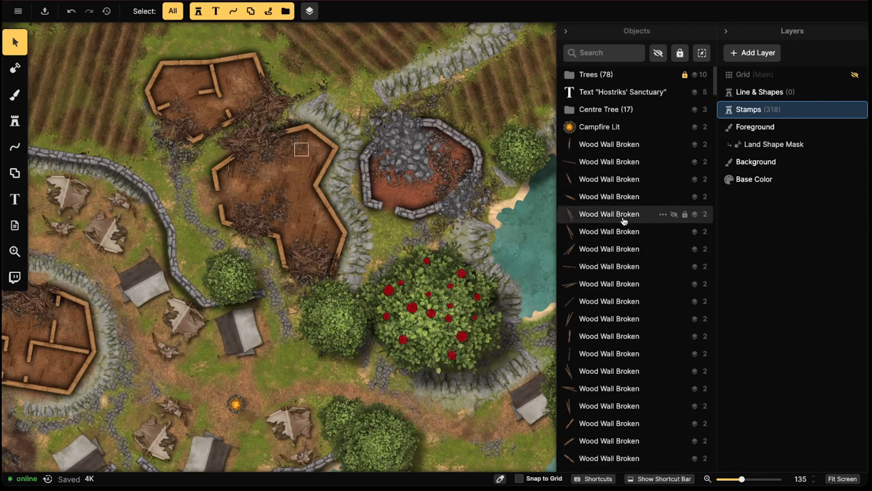
scroll(600, 250, down, 5)
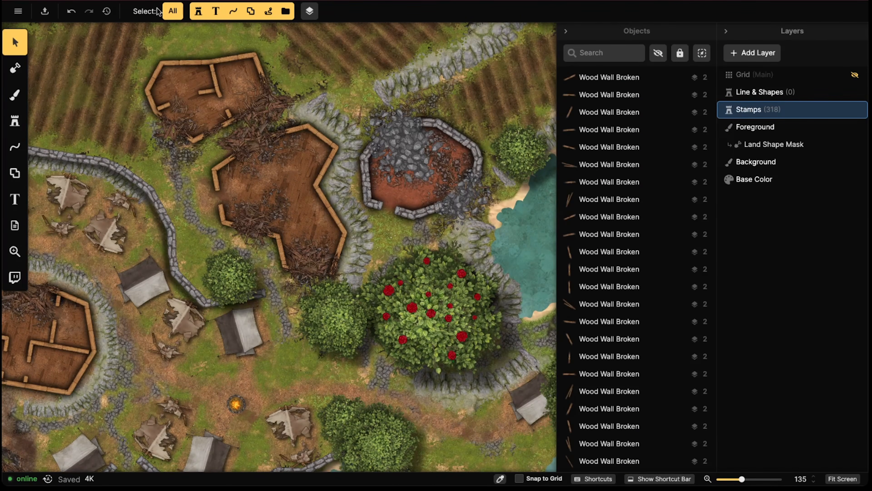
click(173, 11)
click(233, 11)
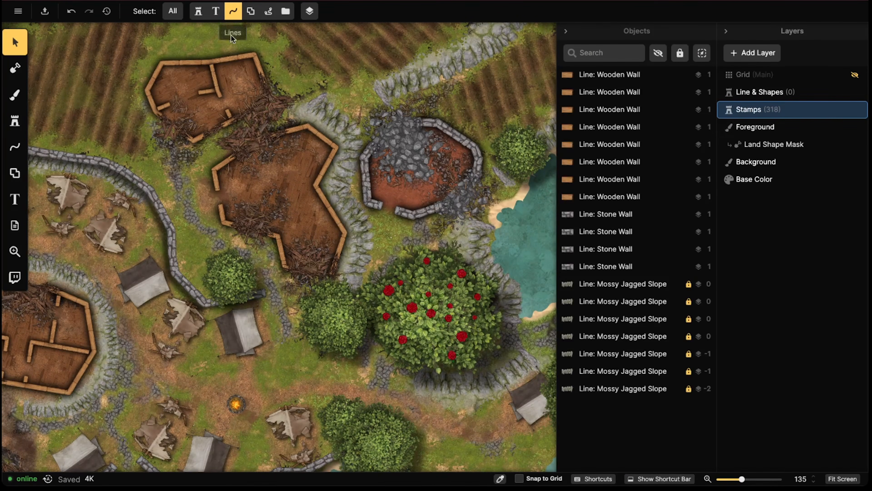
Unlock all seven Mossy Jagged Slope lines
click(689, 284)
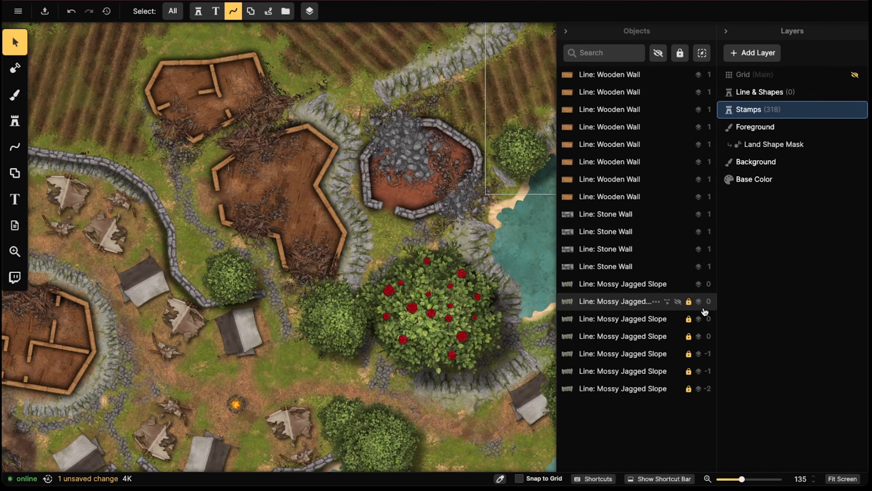
click(689, 301)
click(689, 318)
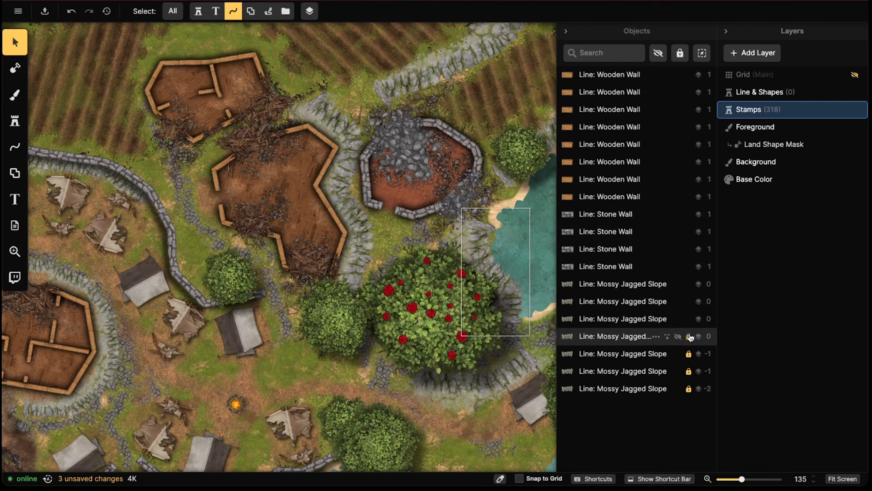
click(688, 336)
click(689, 354)
click(688, 371)
Select the jagged slope between the large wooden ruin and the round stone ruin
scroll(391, 229, up, 5)
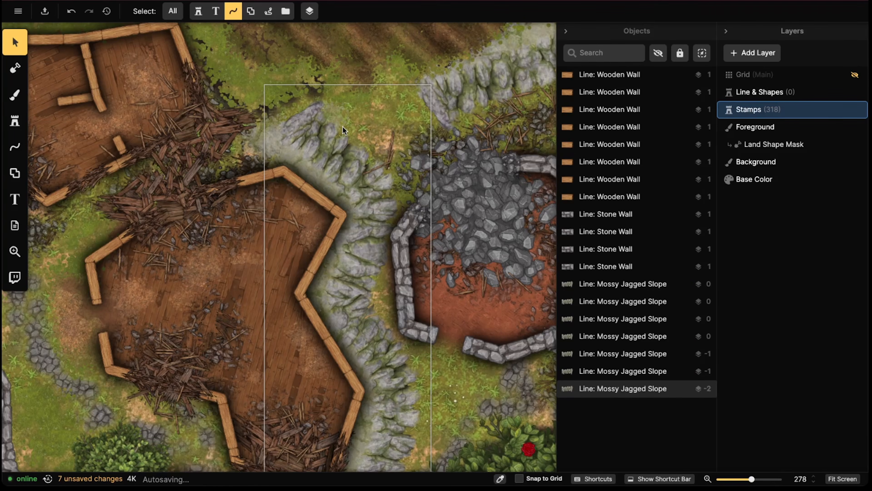
click(340, 126)
scroll(340, 127, down, 5)
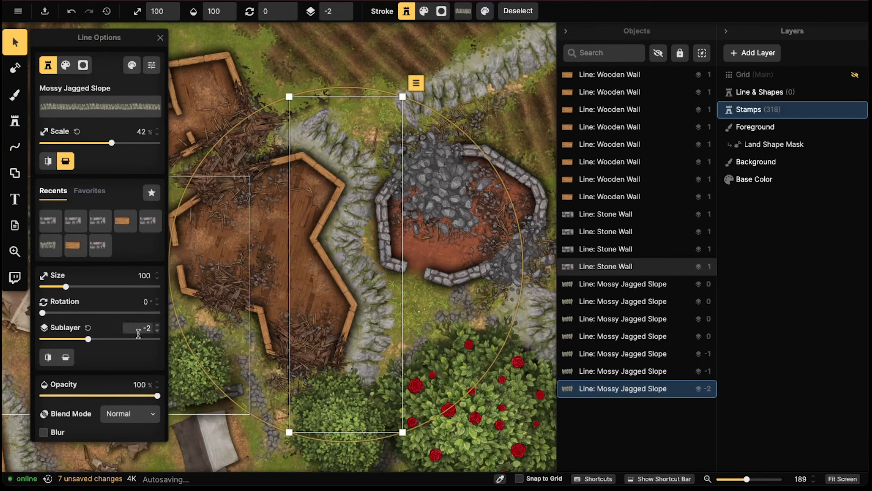
middle_drag(294, 147, 347, 128)
Enable the selected slope's stroke shadow and set its horizontal offset to 9.3
click(147, 67)
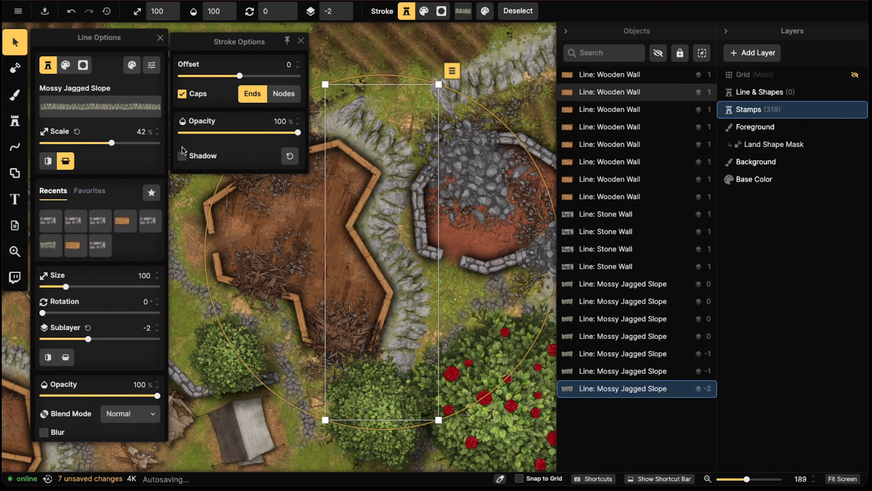
click(182, 155)
click(288, 156)
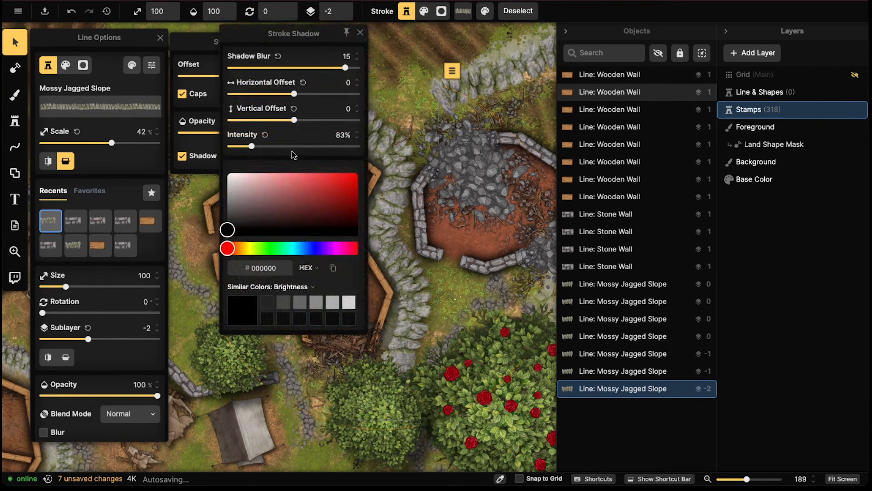
middle_drag(174, 109, 253, 110)
click(152, 65)
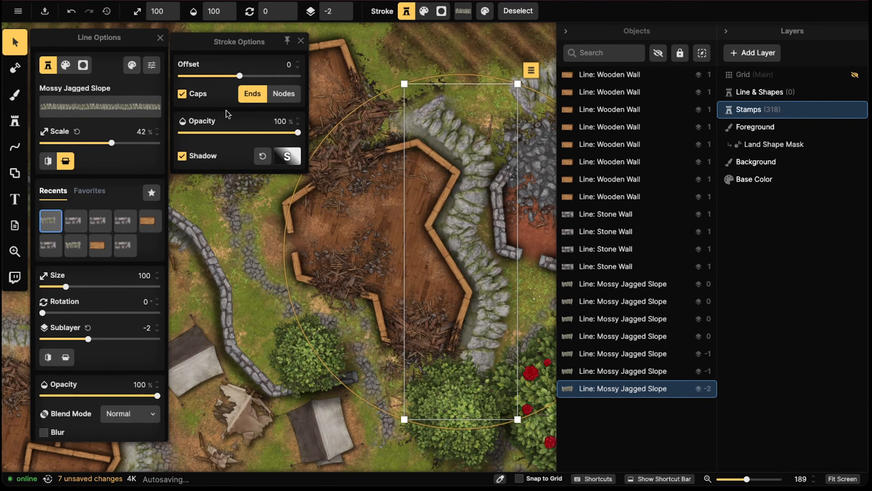
click(287, 156)
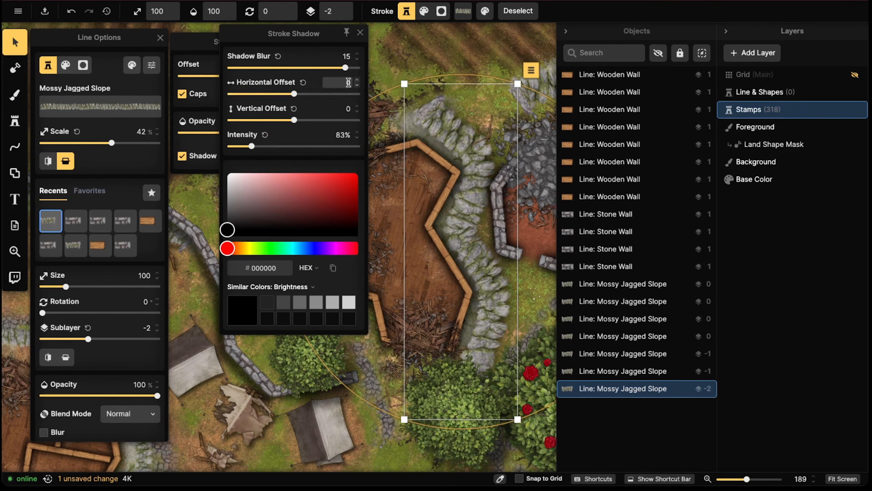
drag(296, 95, 298, 94)
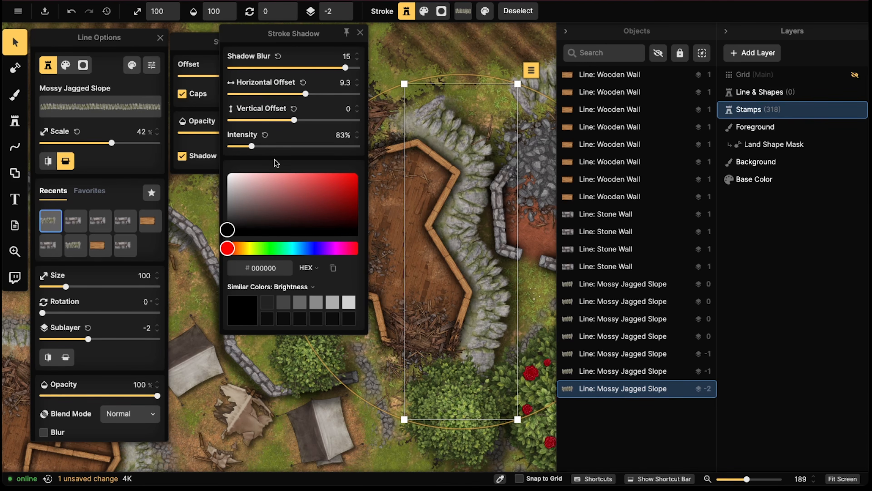
Turn off the selected jagged slope's stroke shadow and deselect the slope
click(185, 155)
click(432, 166)
scroll(432, 165, down, 4)
middle_drag(433, 166, 306, 158)
scroll(345, 161, down, 2)
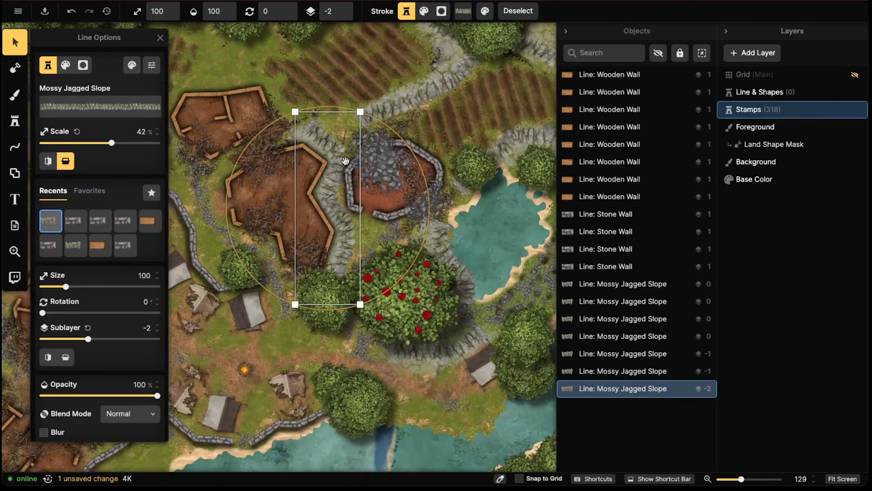
scroll(345, 161, down, 5)
key(Escape)
scroll(350, 161, up, 1)
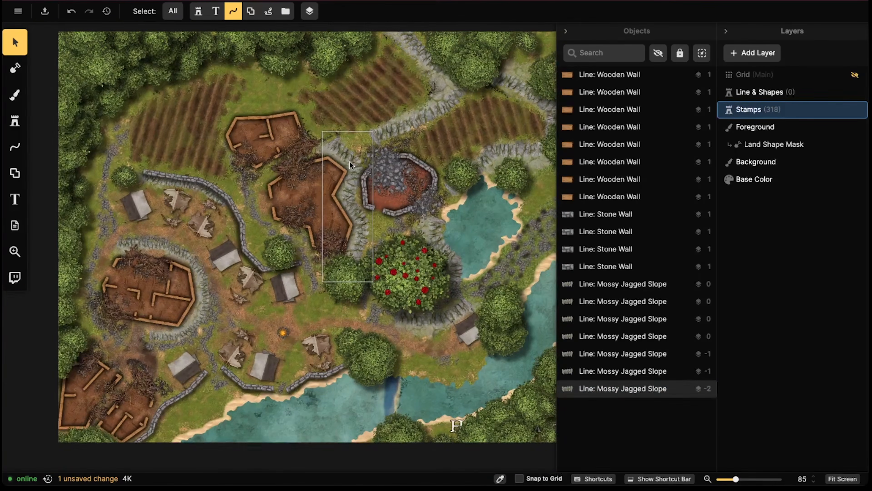
Remove the lines-only selection filter so that all object types can be selected
click(173, 11)
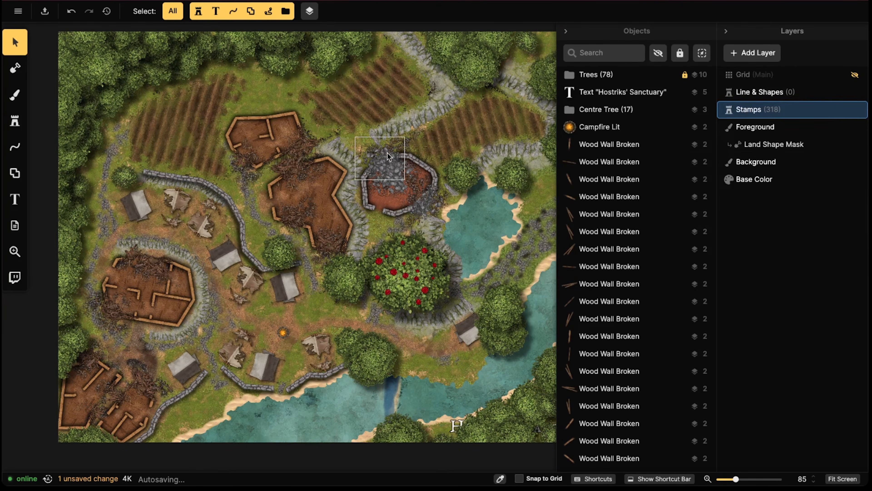
scroll(357, 161, up, 3)
middle_drag(357, 162, 325, 172)
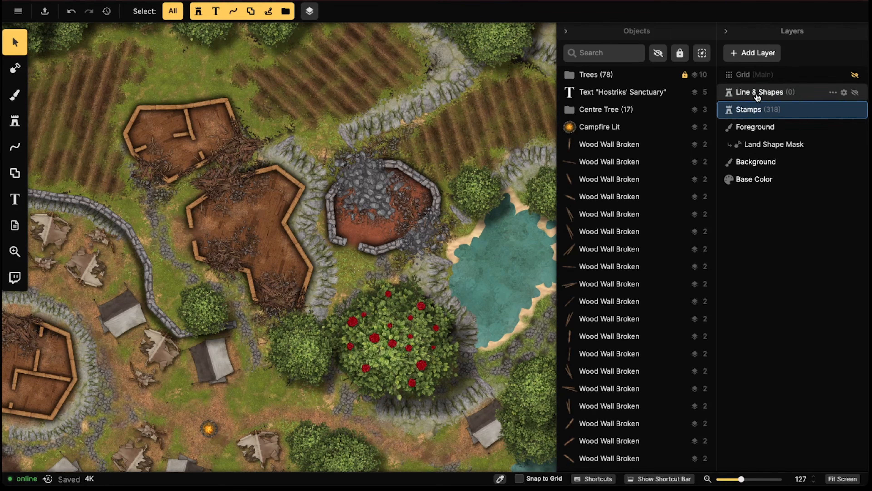
Add a brush layer directly above the Stamps layer and name it Shadow
click(756, 98)
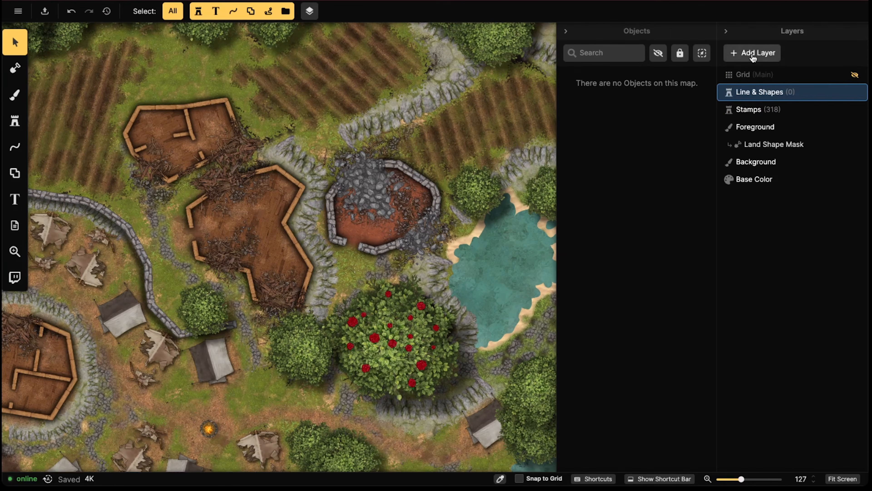
click(754, 109)
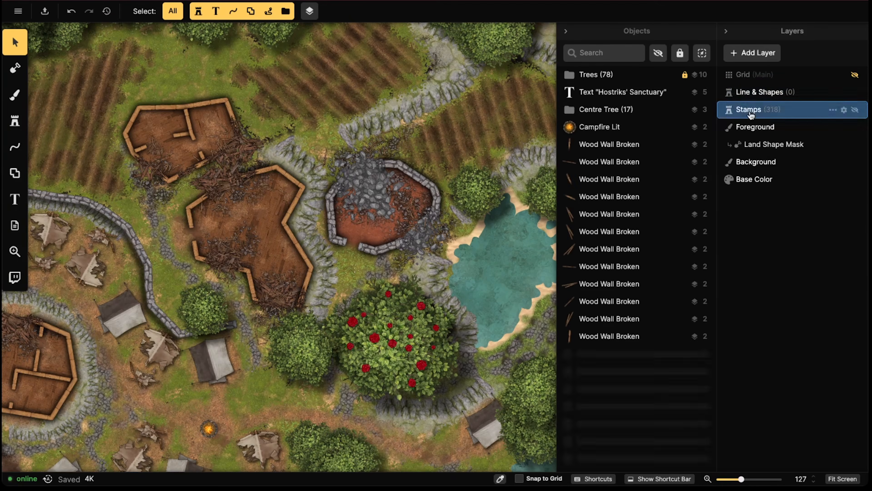
click(751, 53)
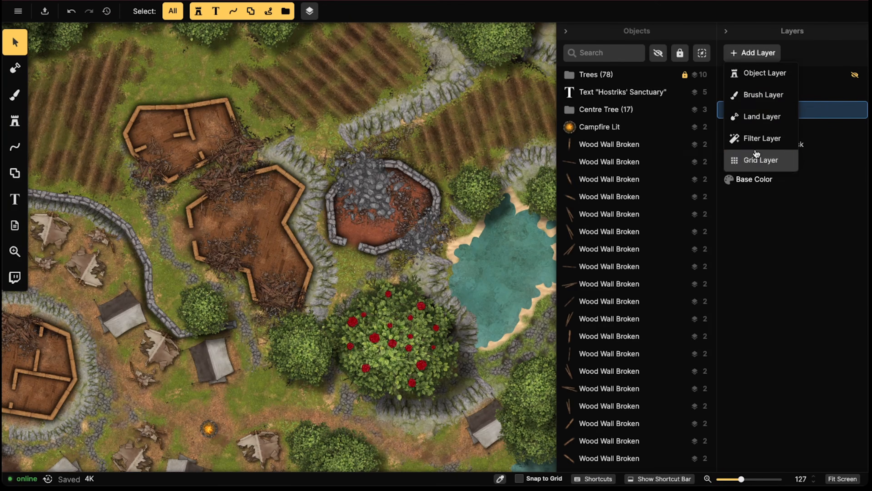
click(763, 94)
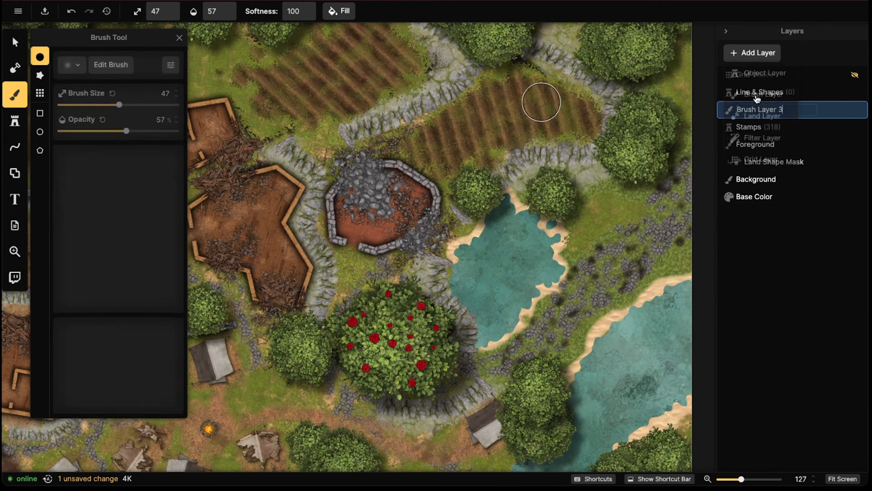
right_click(743, 112)
click(656, 120)
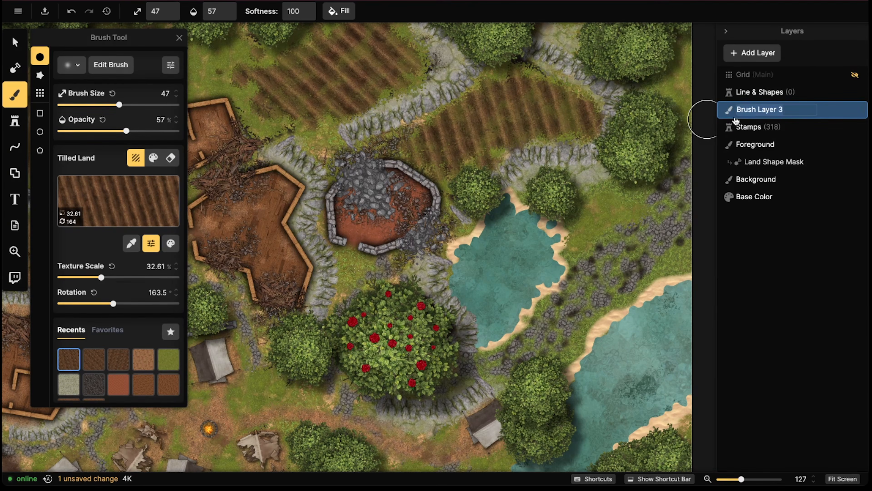
text(Sga)
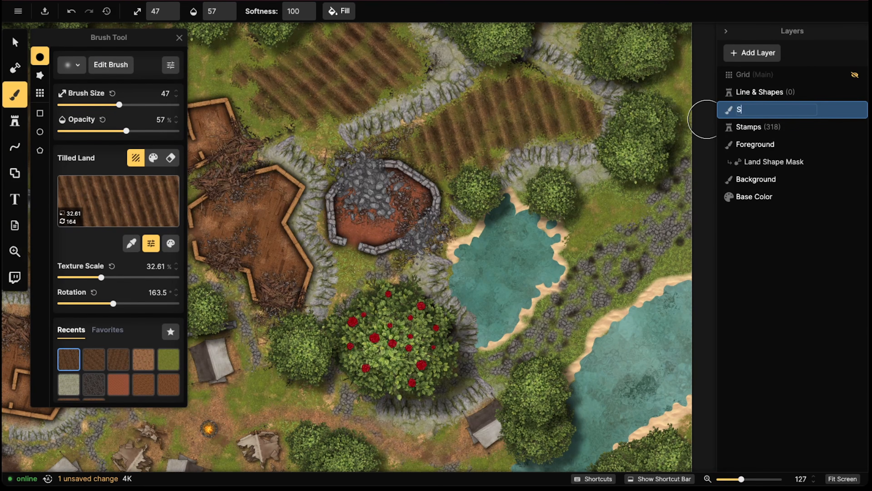
key(Return)
Switch the brush from the tilled land texture to solid black, with size 37 and opacity 100%
key(Tab)
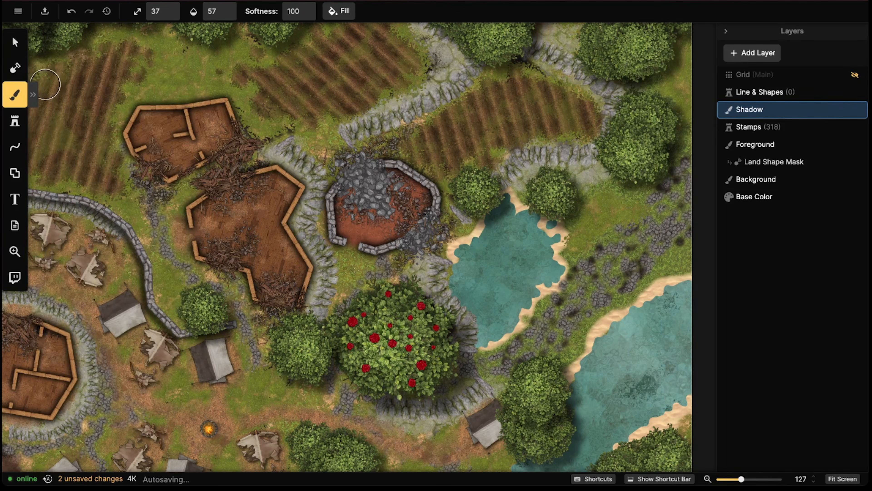
click(32, 94)
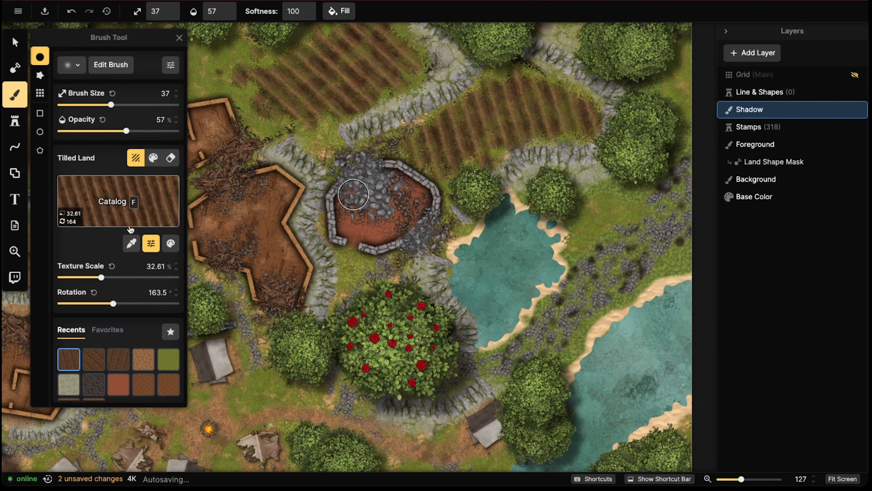
click(169, 243)
click(169, 244)
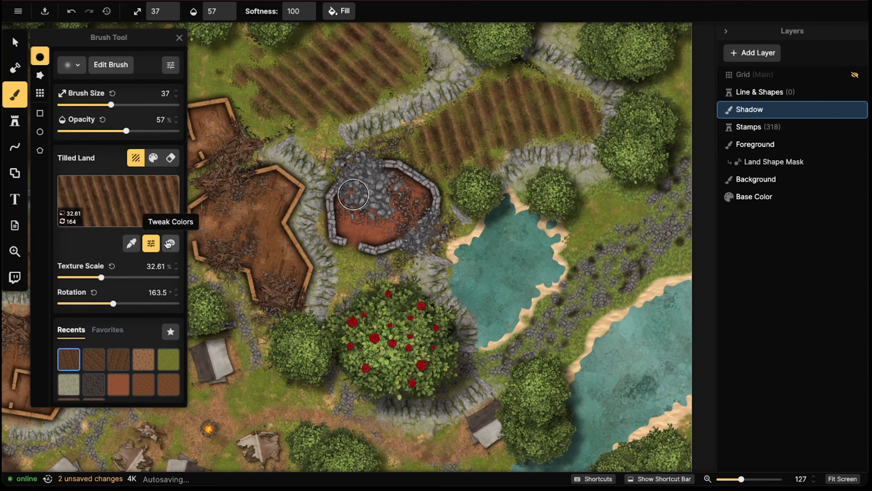
click(155, 160)
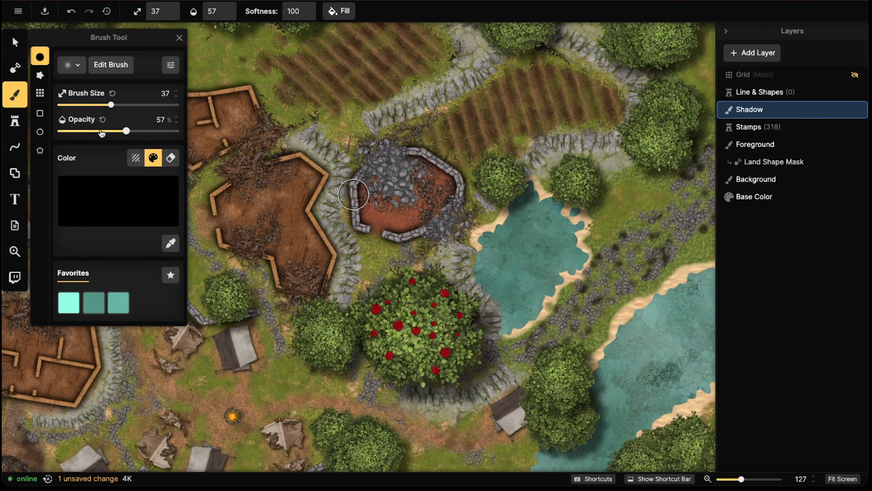
drag(126, 131, 178, 131)
Change the brush shape to Default and paint a black test stroke over the slope between the large wooden ruin and the round stone ruin
drag(340, 174, 338, 184)
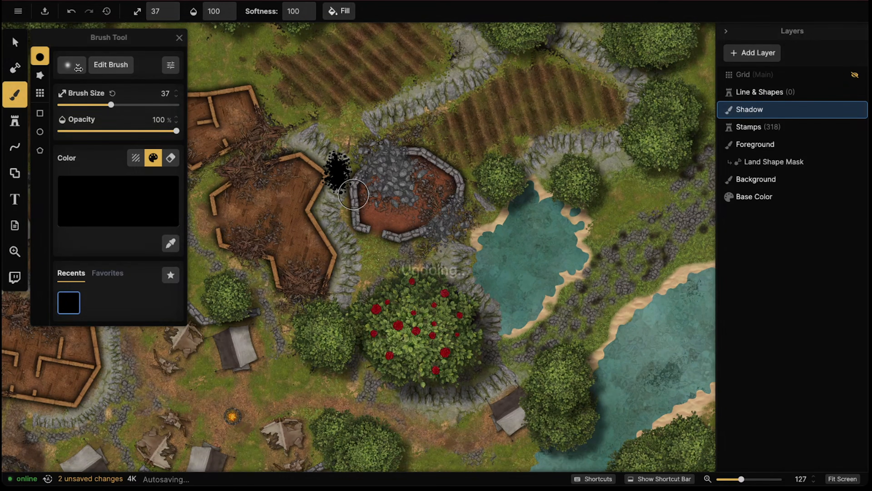
key(ctrl+z)
click(71, 65)
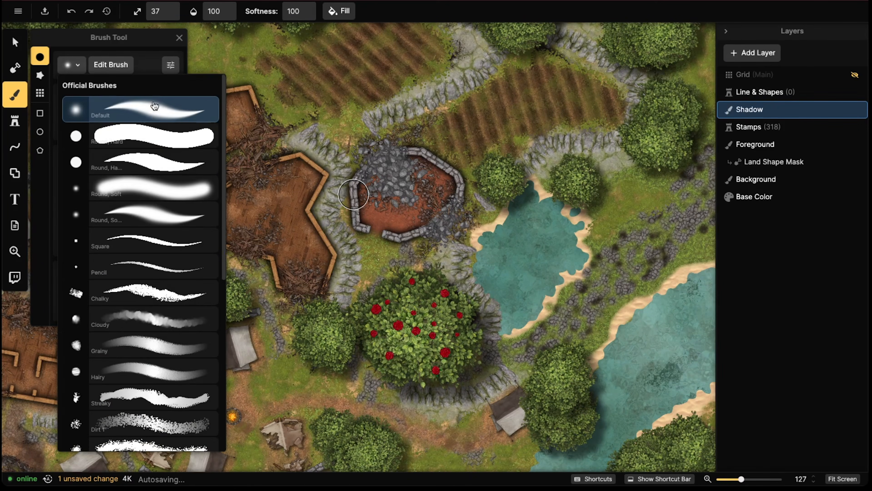
click(127, 113)
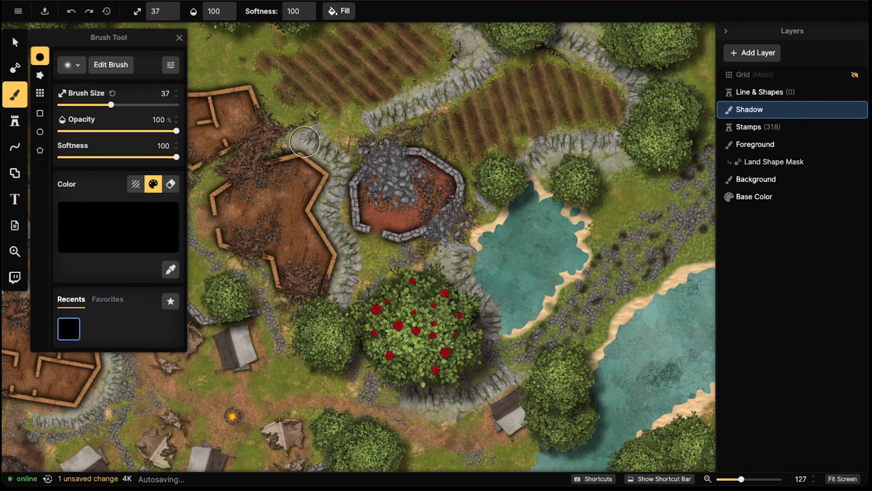
drag(338, 162, 337, 226)
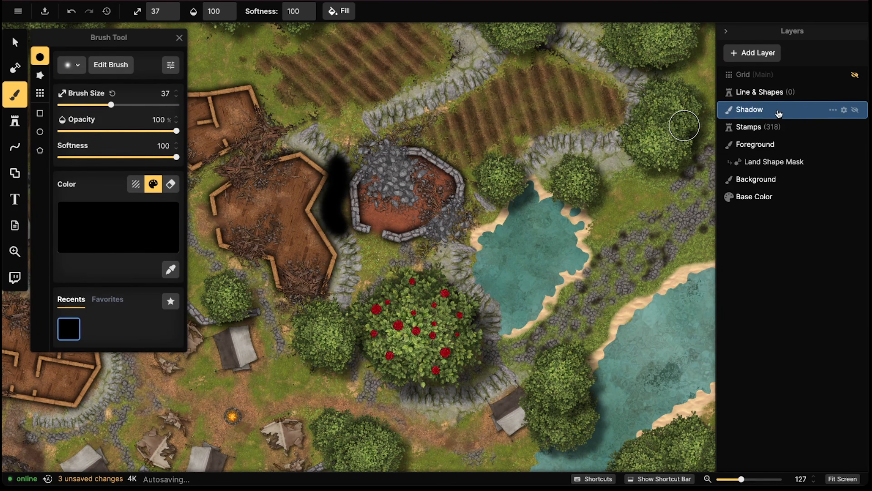
Set the Shadow layer's blend mode to Multiply and its opacity to 53%
right_click(761, 111)
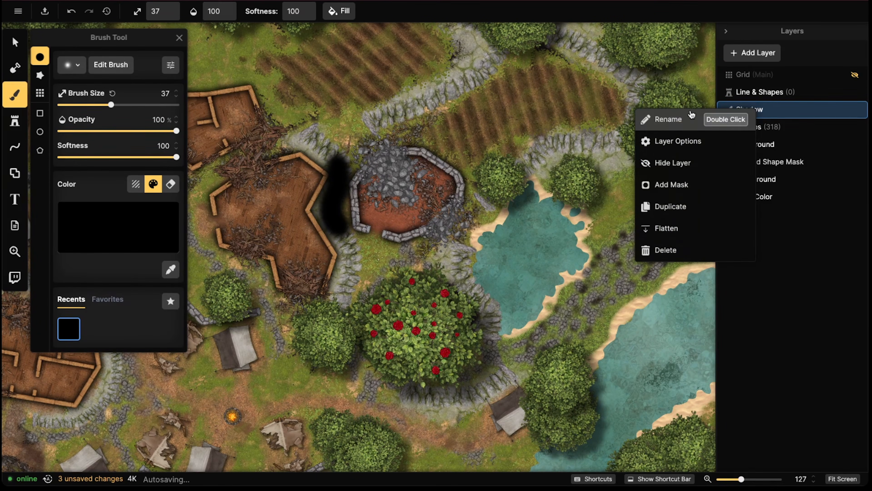
click(677, 141)
click(666, 165)
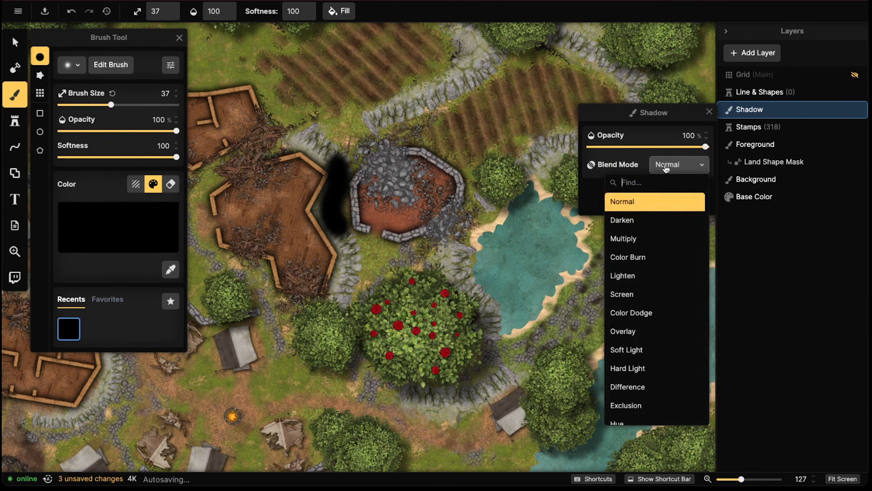
click(646, 219)
click(666, 166)
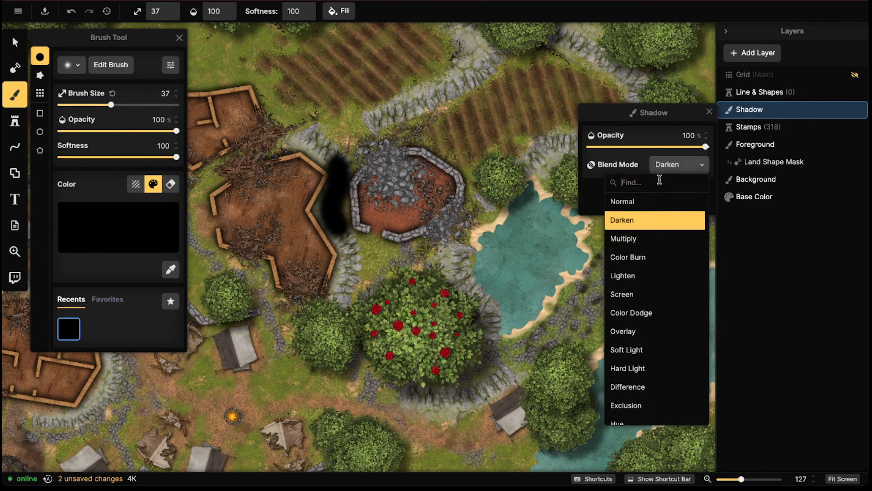
click(623, 238)
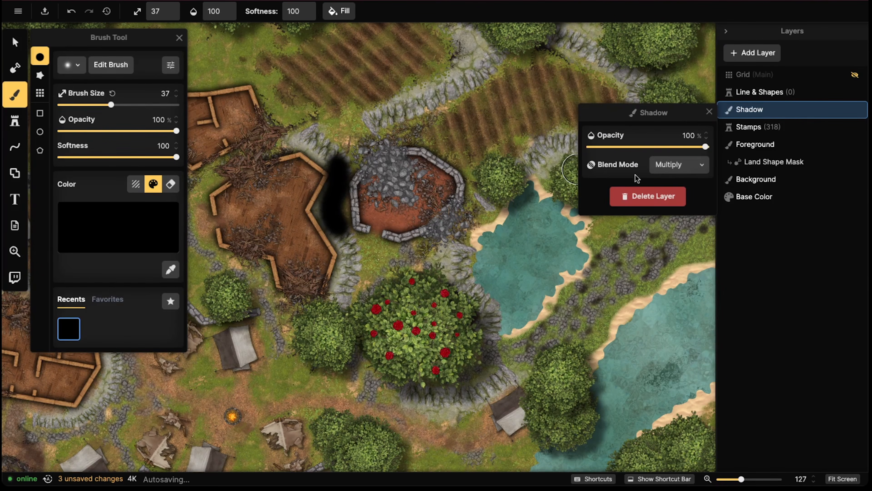
click(656, 147)
mouse_move(657, 149)
mouse_down()
mouse_move(591, 151)
mouse_move(646, 152)
mouse_up()
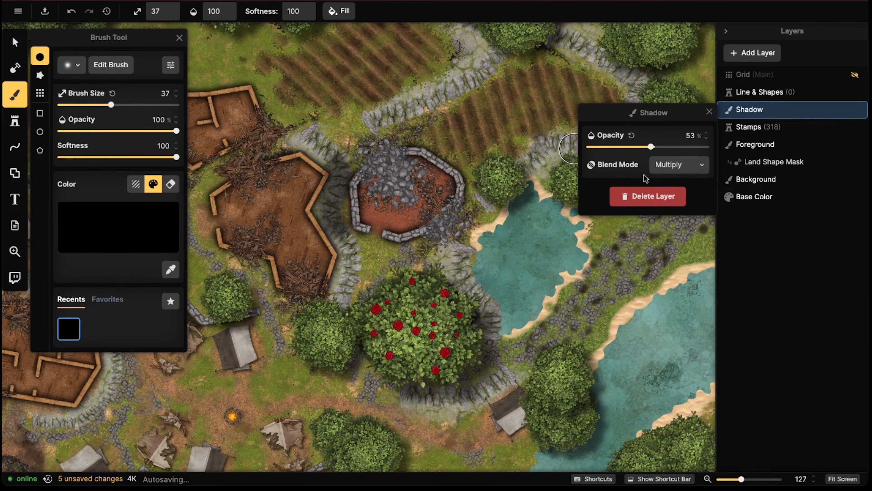
Erase the test stroke beside the round stone ruin from the Shadow layer with a size 67 eraser
click(172, 189)
key(bracketright)
key(bracketright)
key(bracketright)
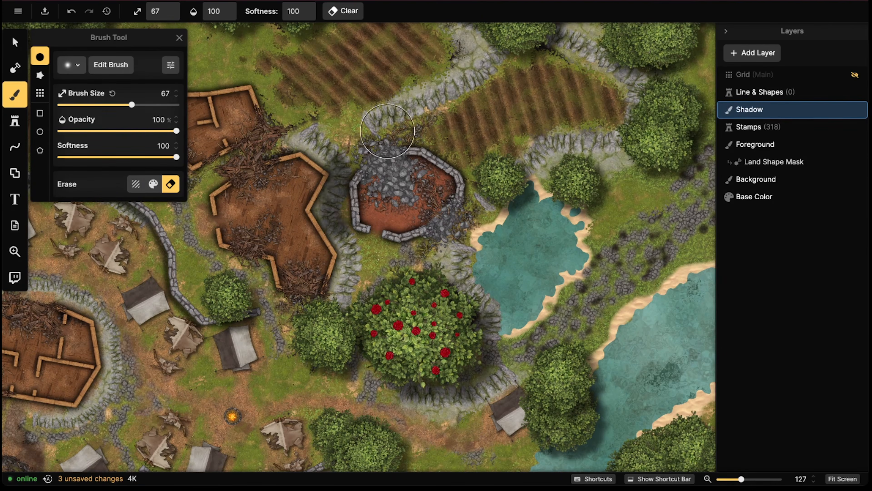
mouse_move(387, 131)
mouse_down()
mouse_move(326, 237)
mouse_move(350, 161)
mouse_move(334, 144)
mouse_move(341, 182)
mouse_up()
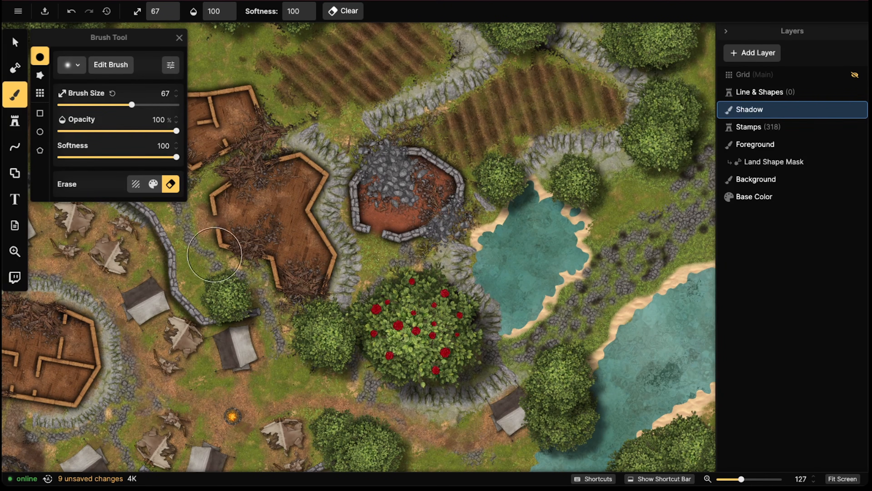
Switch from erasing back to painting in black and reduce the brush size to 27
click(153, 184)
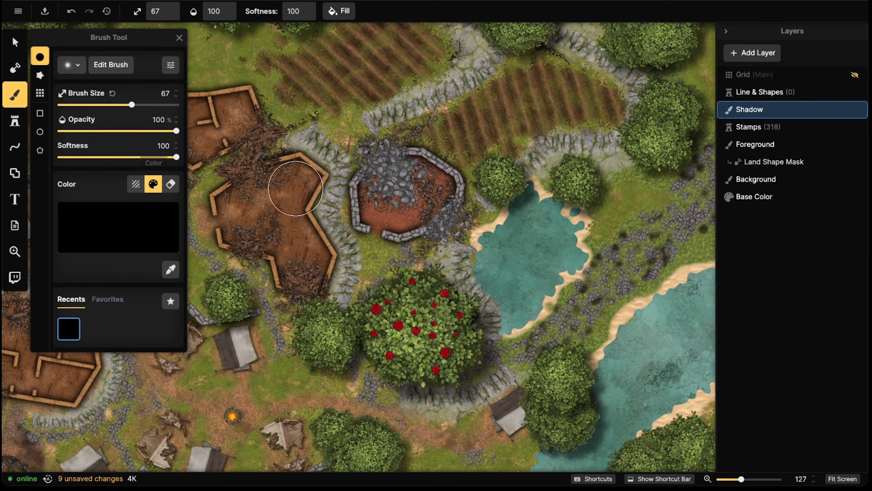
key(bracketleft)
key(bracketleft)
key(bracketleft)
key(bracketleft)
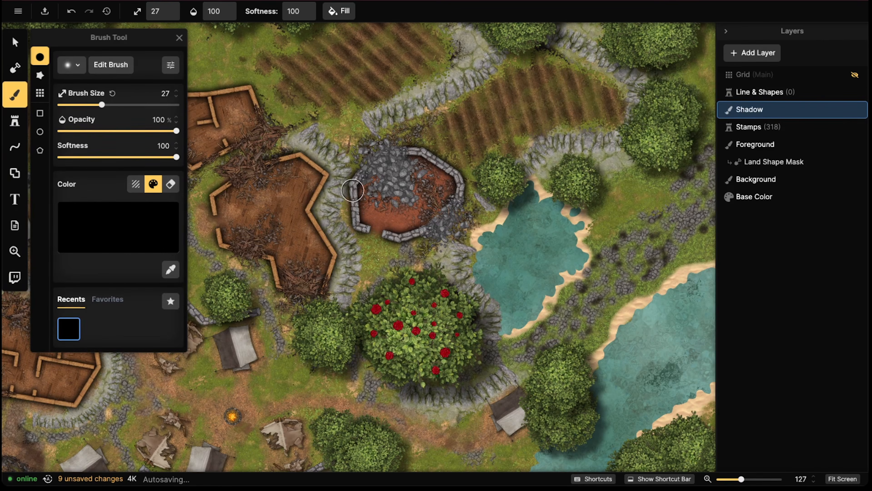
Try a shadow stroke along the upper end of the slope beside the round stone ruin, then undo it
scroll(296, 162, up, 2)
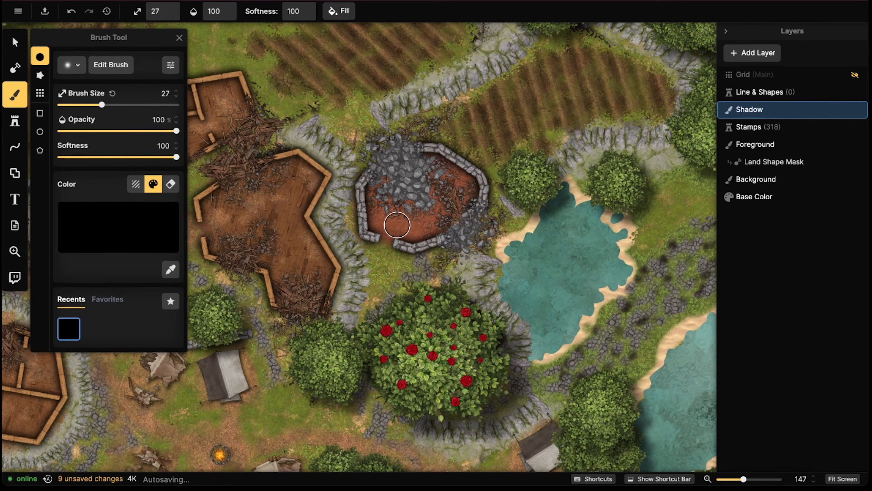
scroll(357, 199, down, 5)
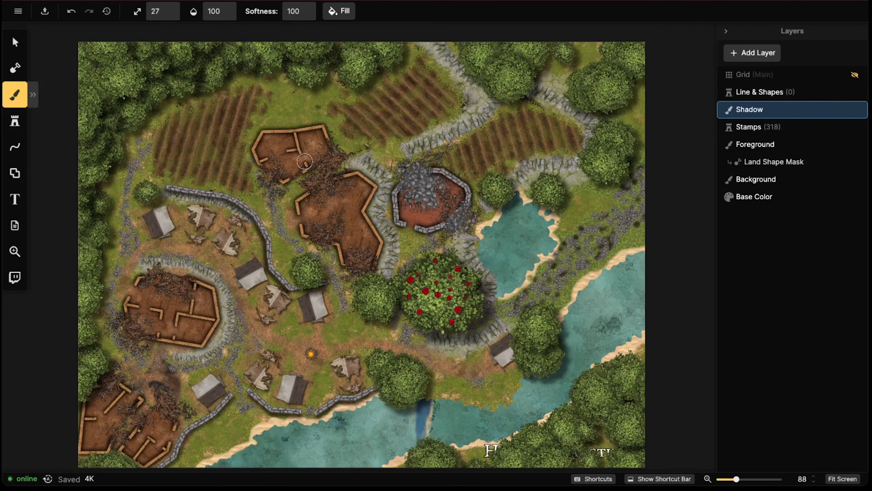
scroll(305, 161, up, 3)
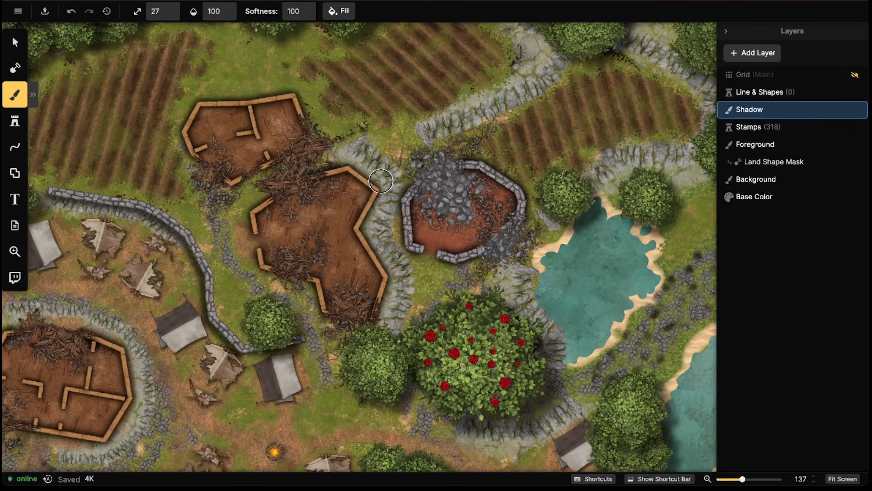
drag(360, 141, 394, 150)
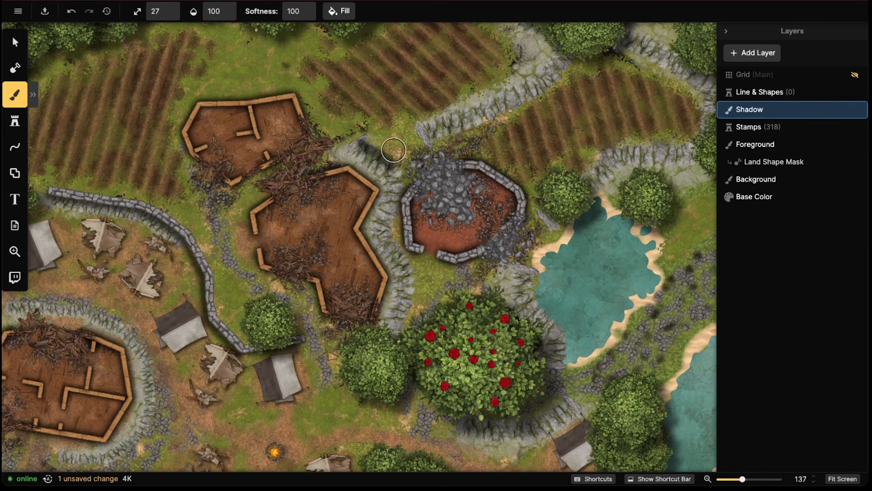
key(ctrl+z)
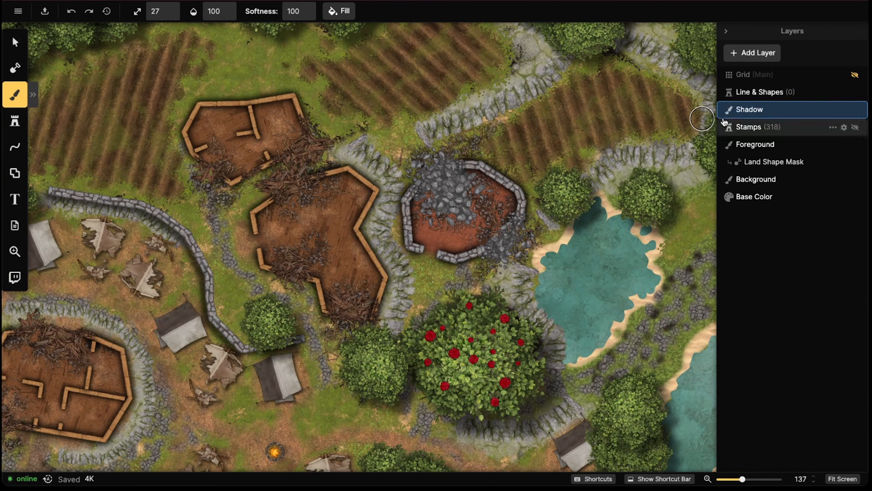
Lower the Shadow layer's opacity to 31%, keeping its Multiply blend mode
click(764, 117)
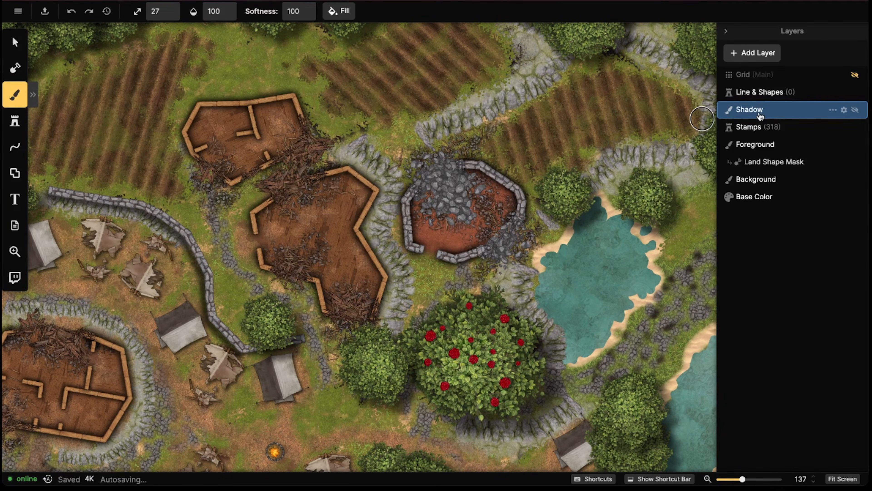
right_click(760, 116)
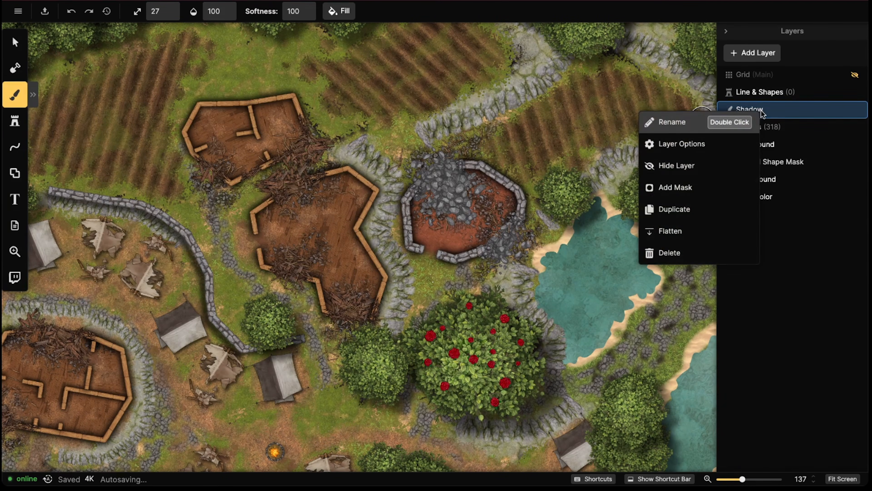
click(674, 147)
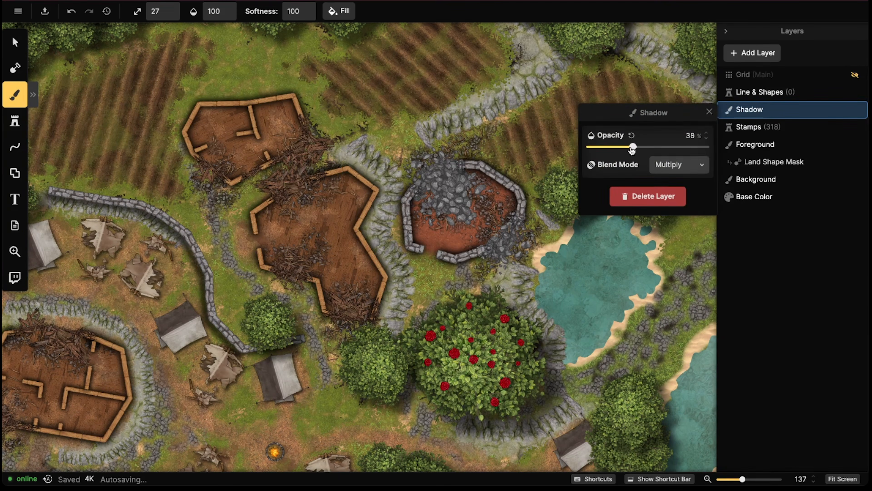
drag(625, 152, 623, 158)
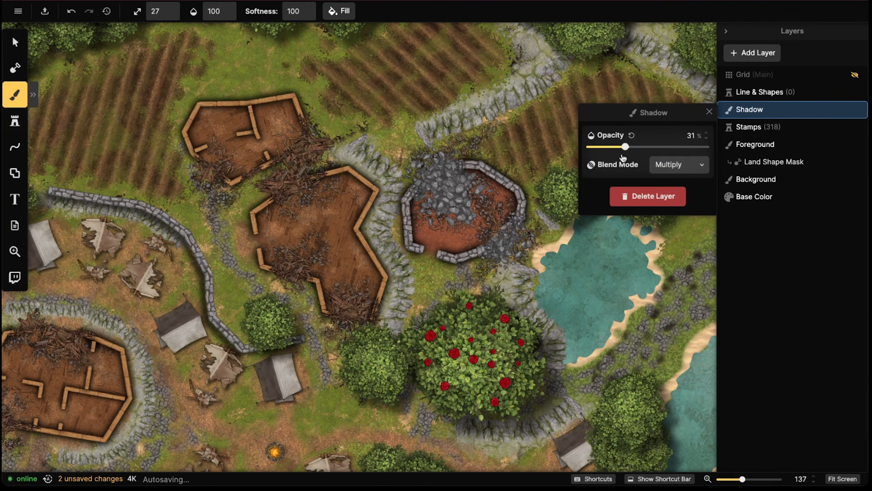
click(447, 229)
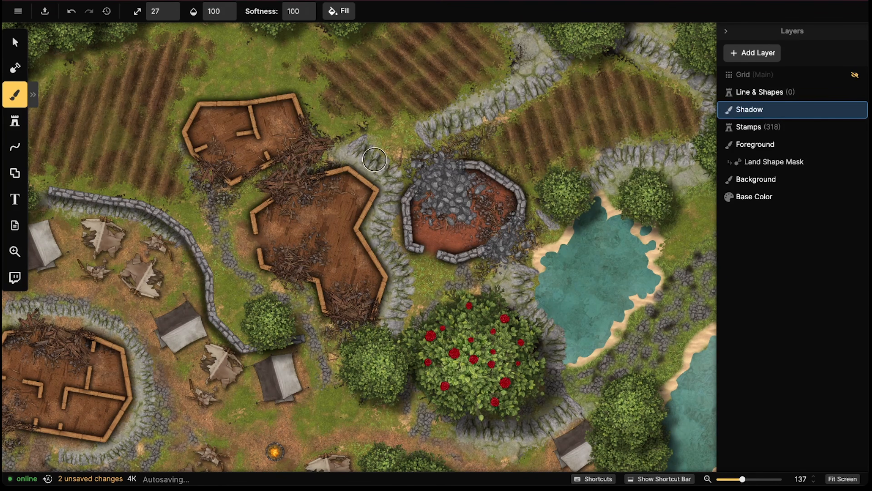
Paint shadows along the rocky slope between the wooden and round stone ruins, and along the slope separating the two northern crop fields
mouse_move(383, 215)
mouse_down()
mouse_move(379, 241)
mouse_move(393, 254)
mouse_move(374, 233)
mouse_move(382, 189)
mouse_move(346, 161)
mouse_move(361, 159)
mouse_move(383, 239)
mouse_move(387, 311)
mouse_move(399, 266)
mouse_up()
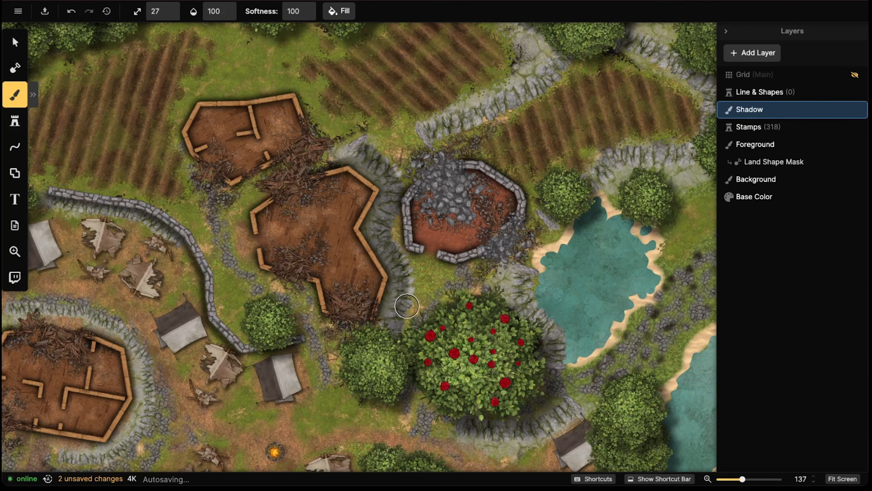
middle_drag(520, 111, 492, 137)
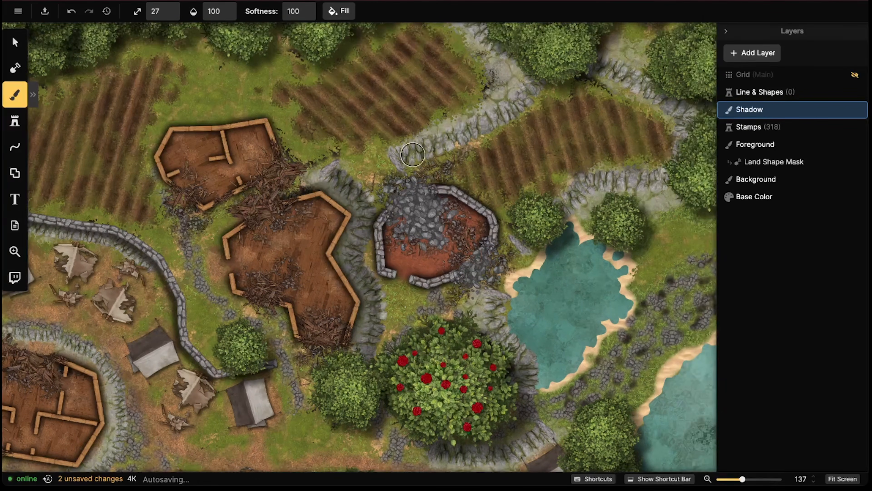
mouse_move(411, 155)
mouse_down()
mouse_move(509, 111)
mouse_move(547, 67)
mouse_up()
Paint shadows along the rocky slopes bordering the northeastern crop field, including the one above the pond
middle_drag(678, 94, 606, 87)
mouse_move(619, 110)
mouse_down()
mouse_move(602, 119)
mouse_move(566, 80)
mouse_move(527, 61)
mouse_move(549, 52)
mouse_up()
mouse_move(585, 158)
mouse_down()
mouse_move(508, 174)
mouse_move(489, 191)
mouse_up()
middle_drag(478, 63, 514, 101)
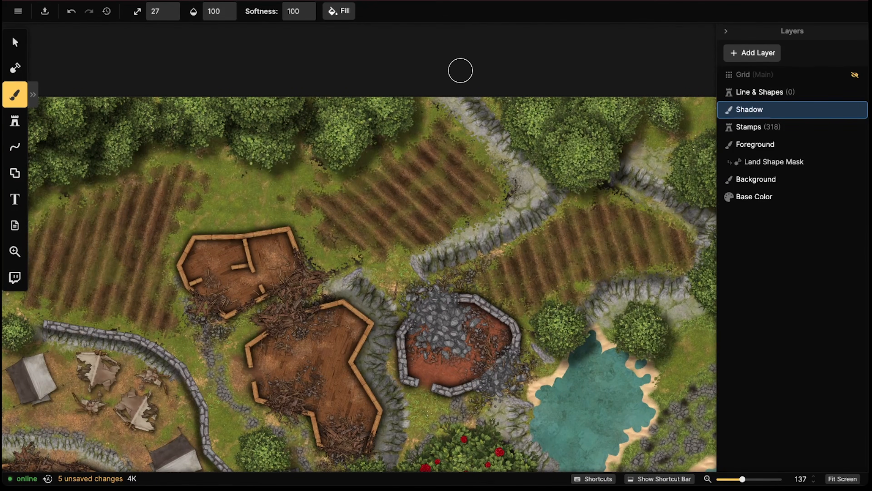
Paint a shadow along the curved rocky slope below the large red-flowered bush
scroll(584, 207, down, 2)
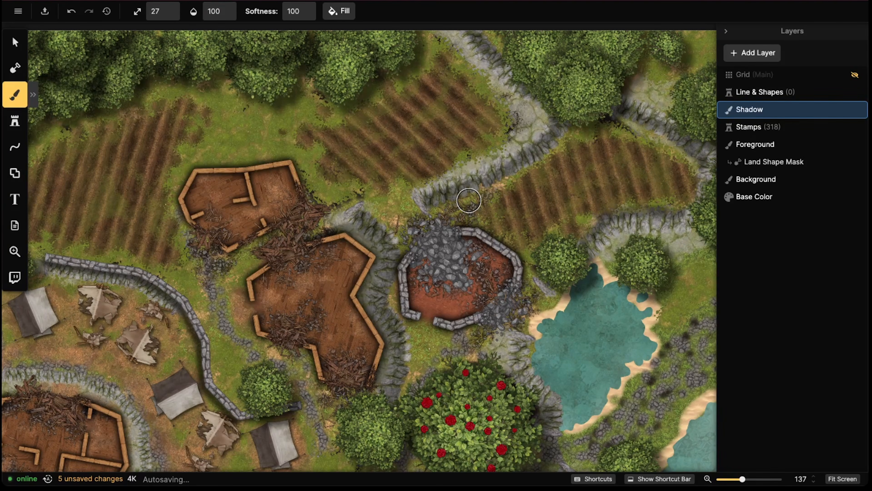
scroll(584, 326, down, 8)
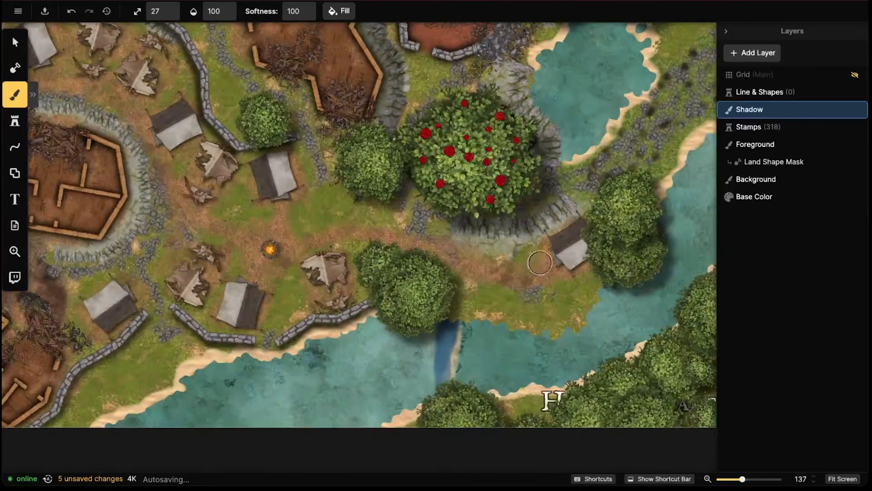
scroll(540, 263, right, 3)
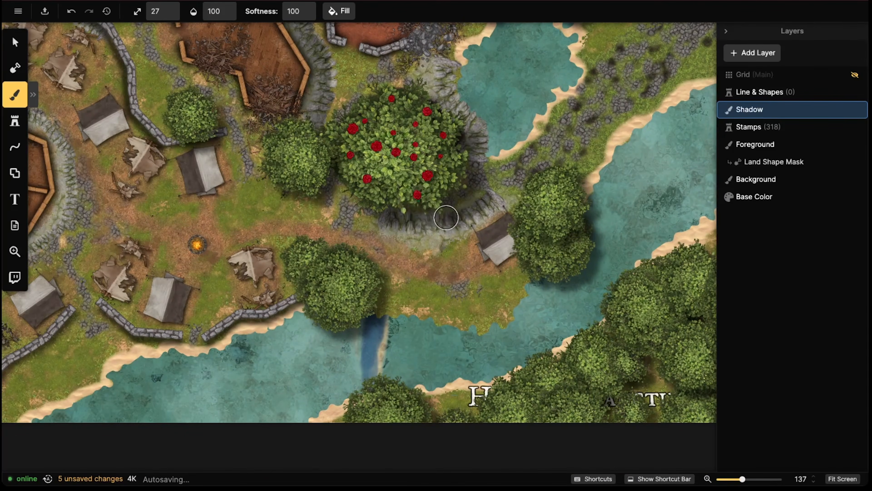
mouse_move(446, 217)
mouse_down()
mouse_move(424, 189)
mouse_move(392, 215)
mouse_up()
scroll(423, 87, up, 2)
scroll(423, 87, left, 2)
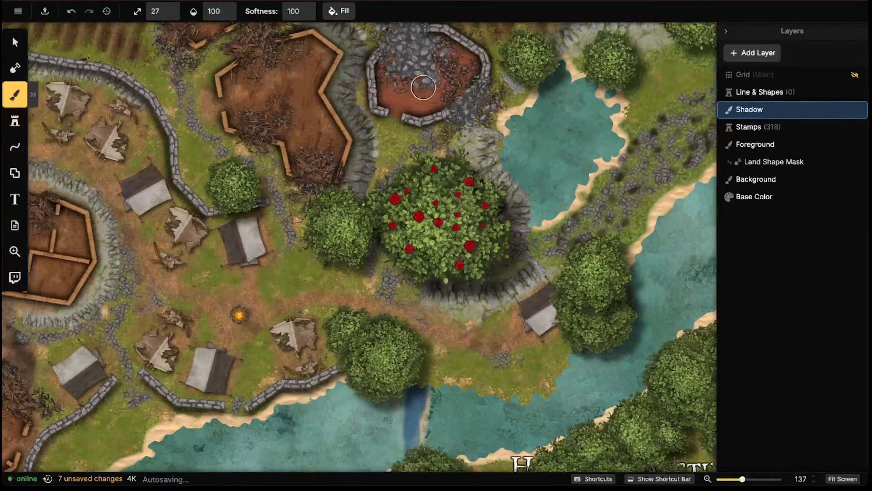
Paint shadows along the low stone walls between the tents and the riverbank
scroll(424, 87, up, 5)
scroll(360, 204, right, 6)
scroll(369, 218, up, 2)
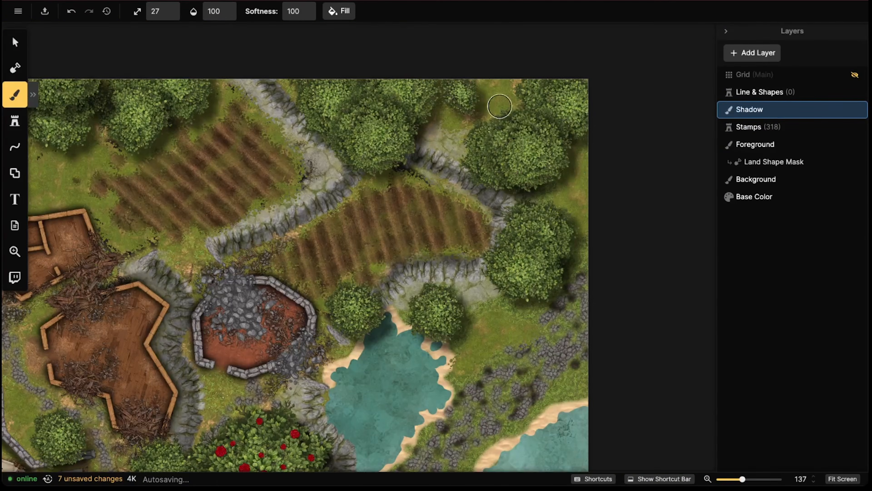
scroll(503, 100, down, 8)
scroll(503, 100, left, 4)
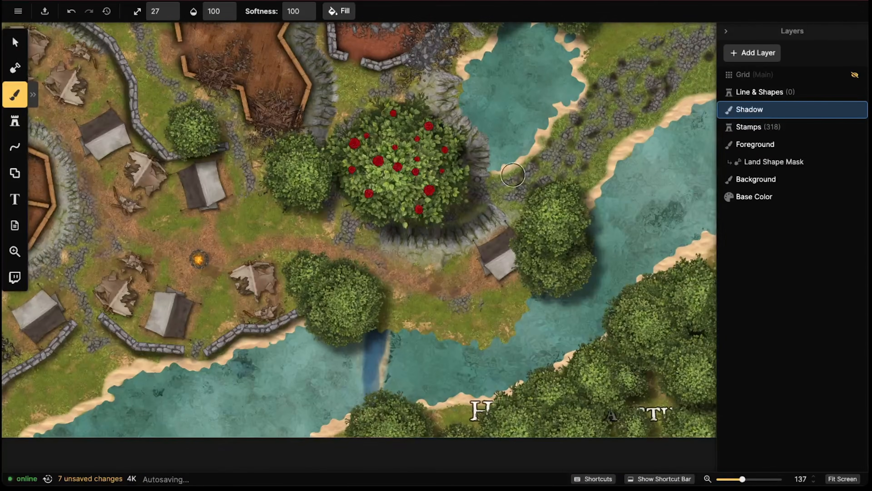
scroll(513, 175, down, 4)
scroll(513, 175, left, 9)
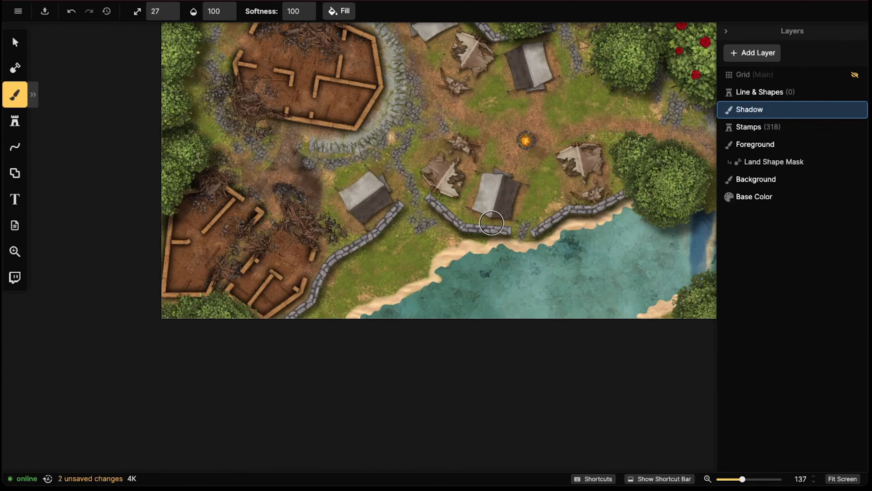
mouse_move(405, 213)
mouse_down()
mouse_move(333, 275)
mouse_move(300, 325)
mouse_up()
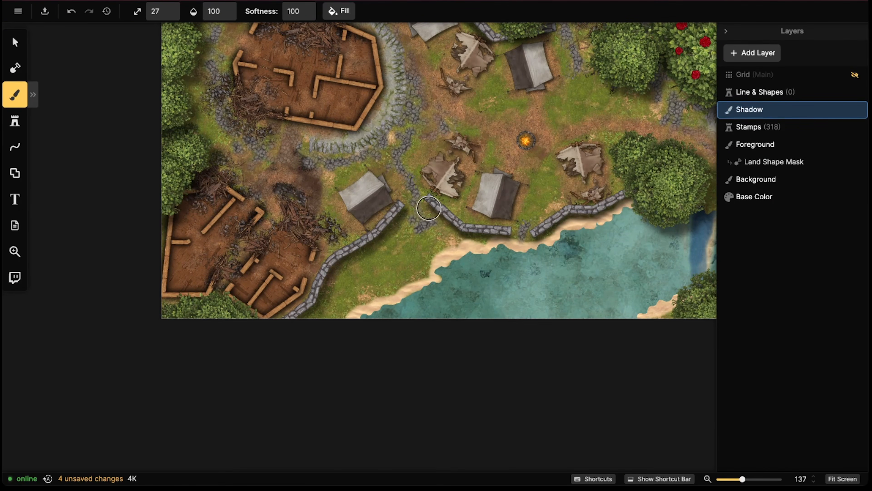
mouse_move(429, 207)
mouse_down()
mouse_move(445, 225)
mouse_move(508, 237)
mouse_move(628, 202)
mouse_up()
Paint a shadow inside the round stone ruin along its western wall
scroll(555, 211, up, 5)
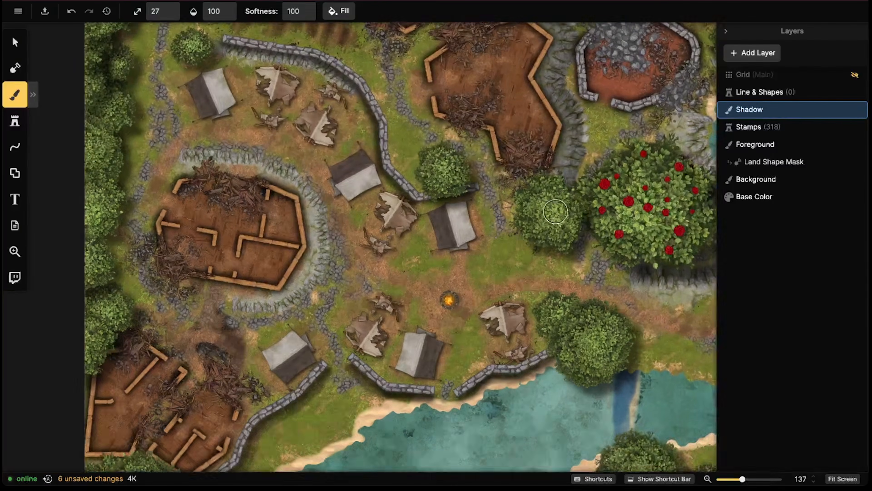
scroll(556, 211, up, 5)
scroll(555, 211, right, 3)
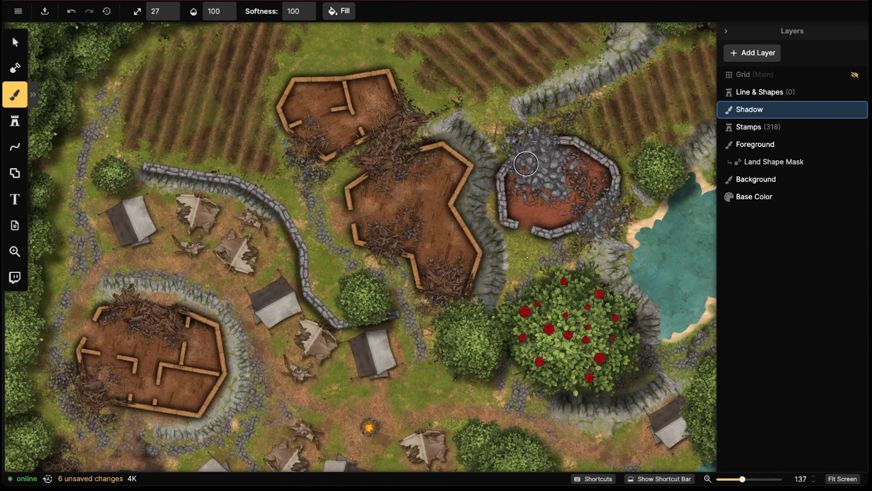
mouse_move(526, 163)
mouse_down()
mouse_move(516, 209)
mouse_move(523, 172)
mouse_up()
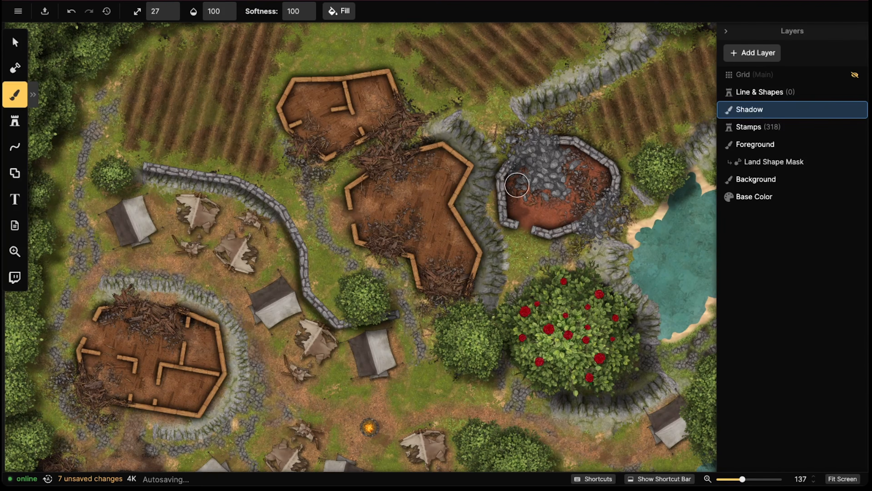
key(bracketright)
key(bracketright)
key(bracketright)
key(bracketright)
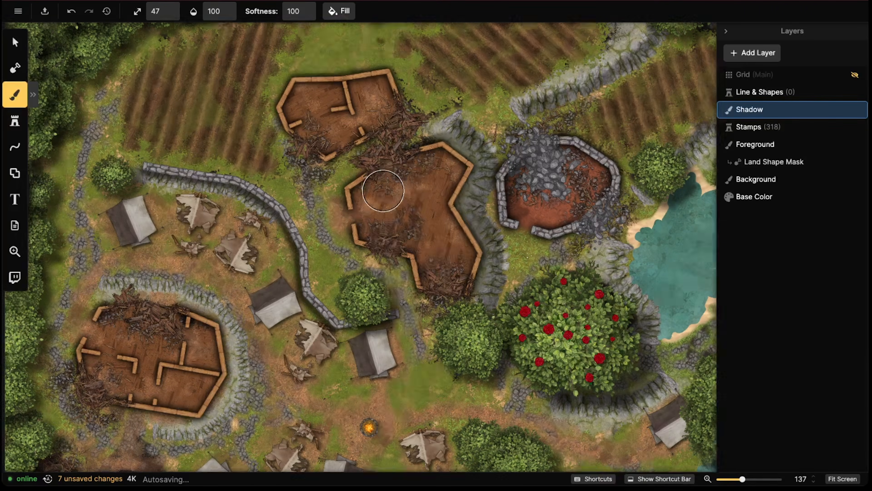
Shade the northeastern room of the wooden ruin encircled by the rocky slope, using brush size 17
scroll(384, 189, down, 3)
scroll(283, 259, up, 12)
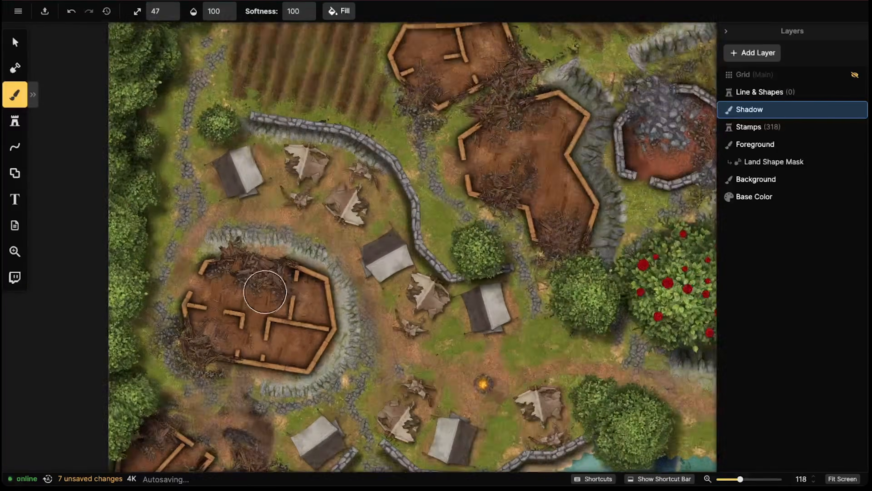
scroll(343, 261, up, 1)
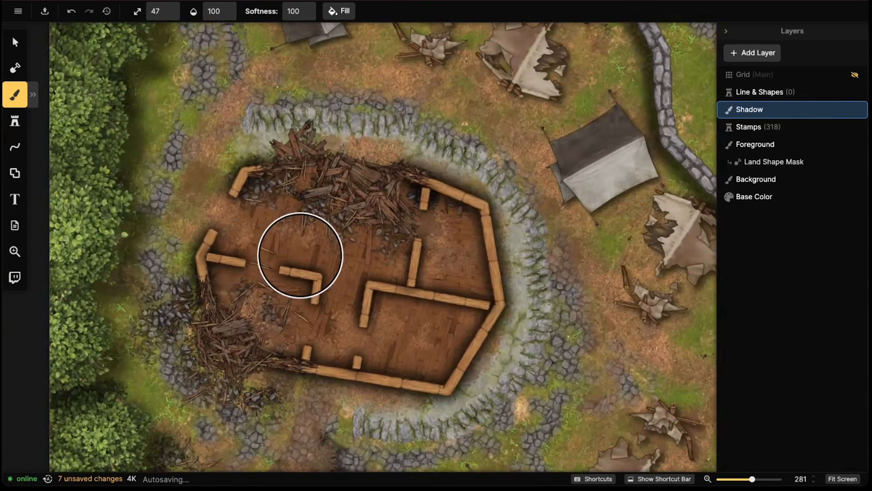
scroll(301, 253, up, 2)
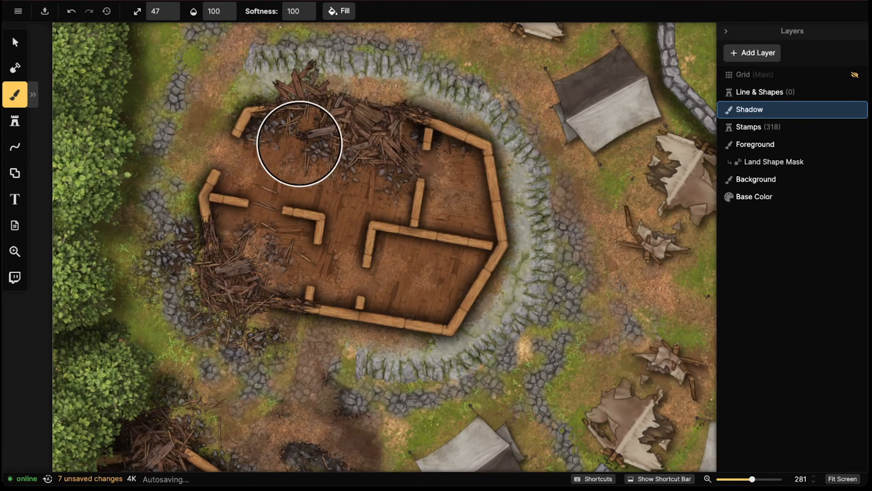
key(bracketleft)
key(bracketleft)
key(bracketleft)
key(bracketleft)
key(bracketleft)
key(bracketleft)
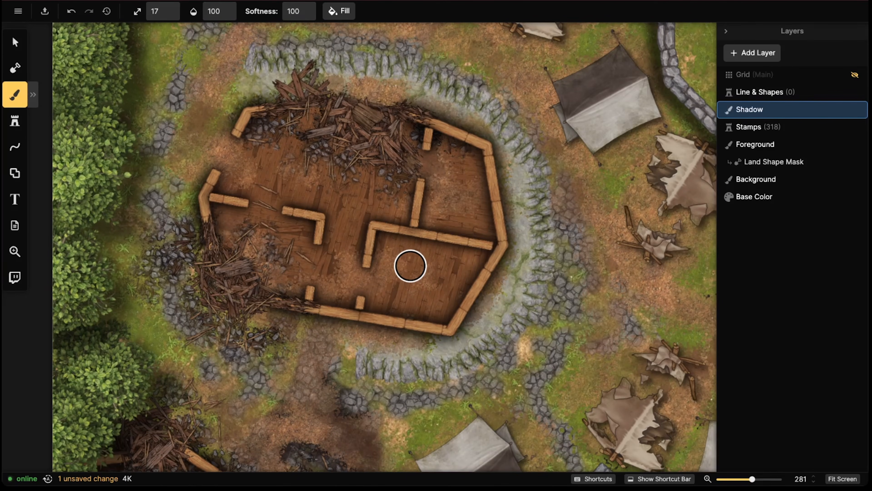
mouse_move(444, 131)
mouse_down()
mouse_move(428, 219)
mouse_move(463, 228)
mouse_move(477, 200)
mouse_move(451, 146)
mouse_move(473, 193)
mouse_move(432, 161)
mouse_move(422, 169)
mouse_move(432, 157)
mouse_up()
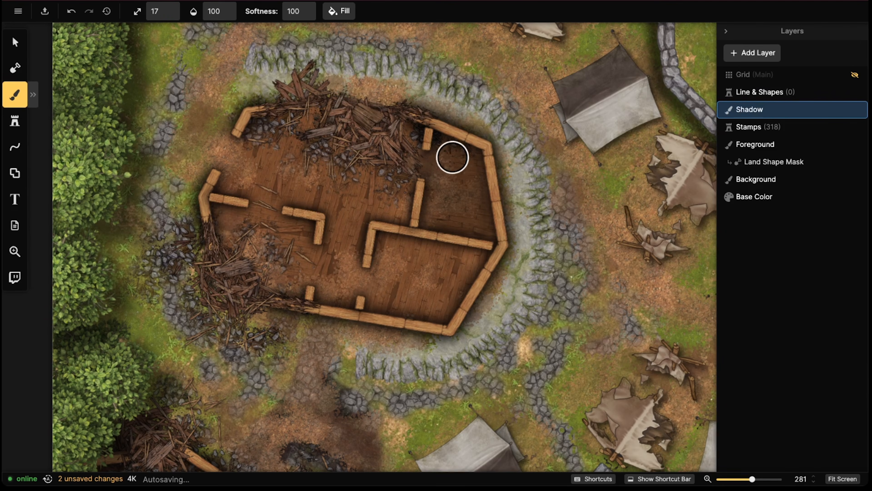
mouse_move(453, 157)
mouse_down()
mouse_move(469, 195)
mouse_move(464, 152)
mouse_up()
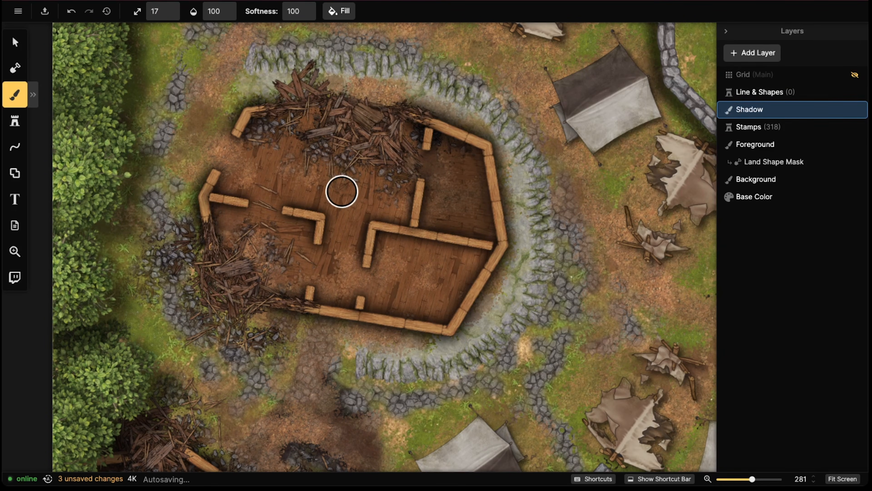
Shade the southeastern room of the same wooden ruin along its inner walls
mouse_move(380, 238)
mouse_down()
mouse_move(409, 247)
mouse_move(426, 281)
mouse_move(395, 304)
mouse_move(430, 308)
mouse_move(450, 294)
mouse_move(455, 254)
mouse_move(401, 244)
mouse_move(463, 256)
mouse_move(434, 287)
mouse_move(379, 267)
mouse_move(364, 284)
mouse_move(369, 267)
mouse_up()
scroll(313, 170, down, 5)
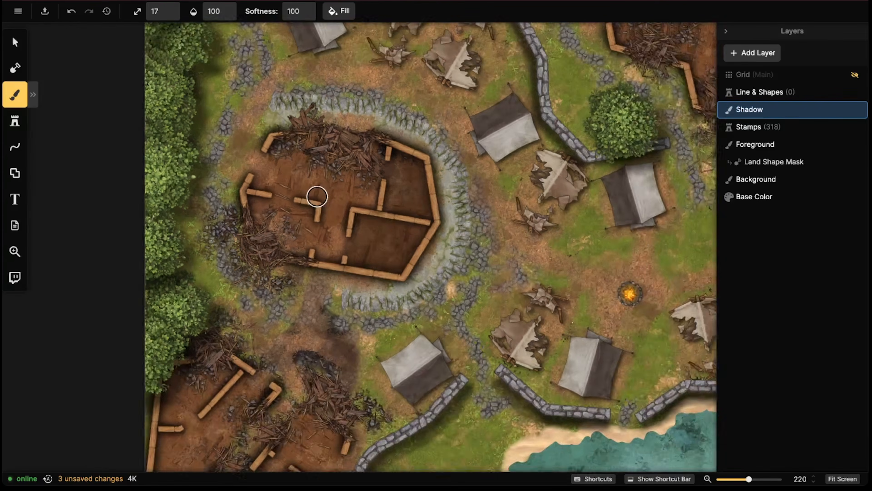
scroll(312, 173, down, 2)
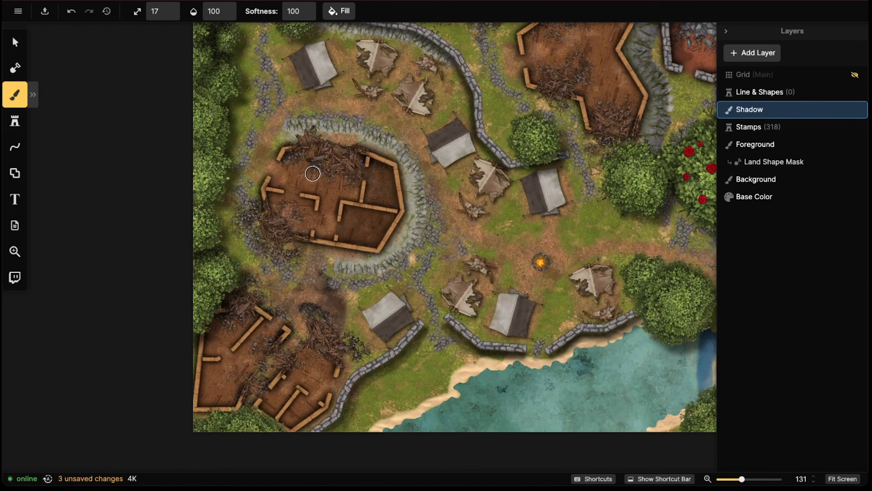
Paint interior shadows in the rooms of the ruined wooden house at the map's southwestern corner
middle_drag(345, 320, 455, 245)
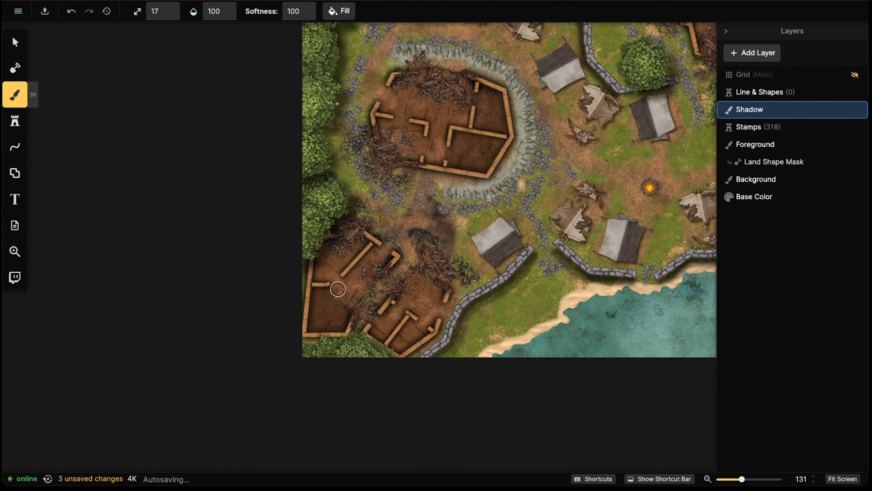
middle_drag(520, 309, 480, 239)
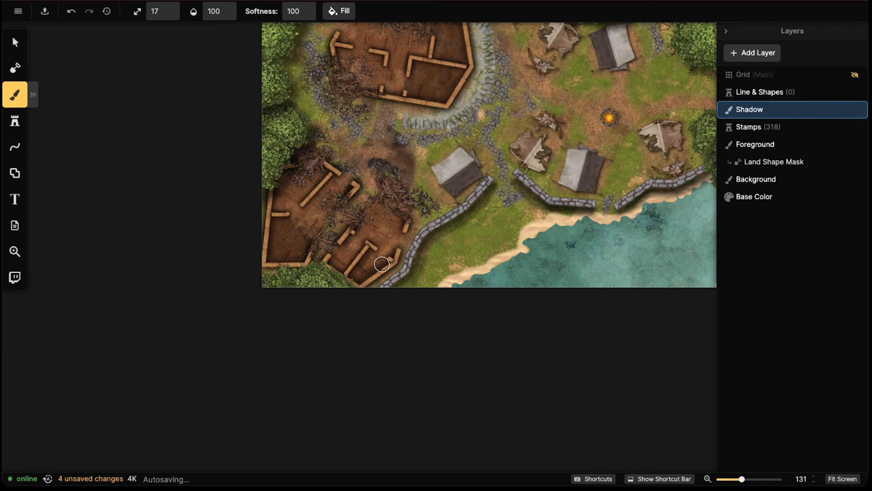
Paint interior shadows on the floors of the large central wooden ruin and the smaller ruin northwest of it
middle_drag(535, 145, 320, 356)
middle_drag(519, 165, 508, 220)
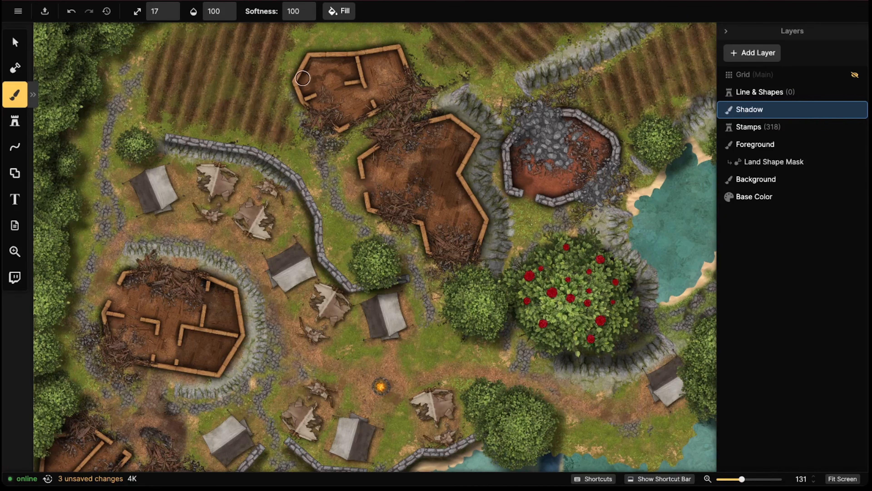
drag(302, 78, 306, 85)
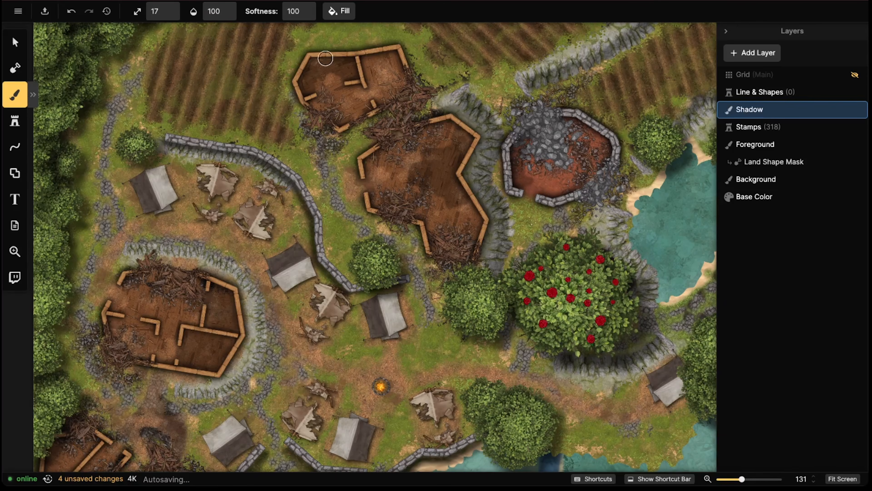
mouse_move(325, 58)
mouse_down()
mouse_move(314, 71)
mouse_move(345, 65)
mouse_move(321, 60)
mouse_up()
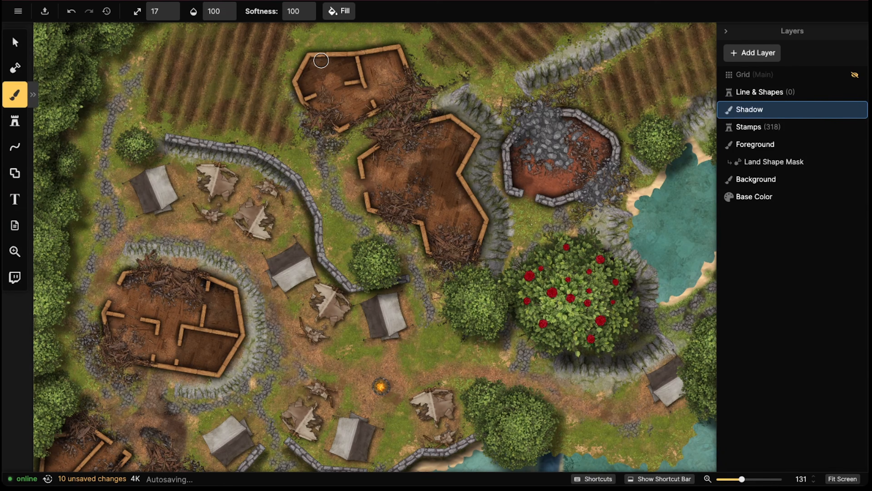
Review the Shadow layer's opacity and blend mode options and the current brush settings
right_click(751, 105)
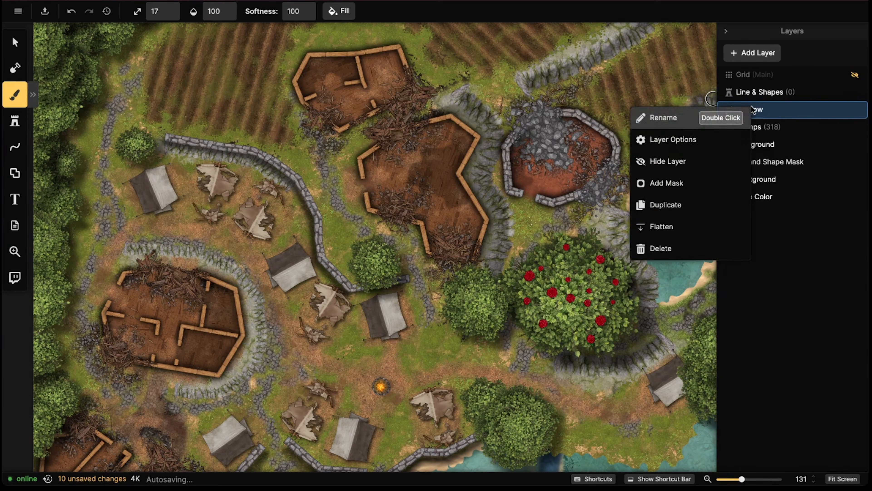
click(672, 139)
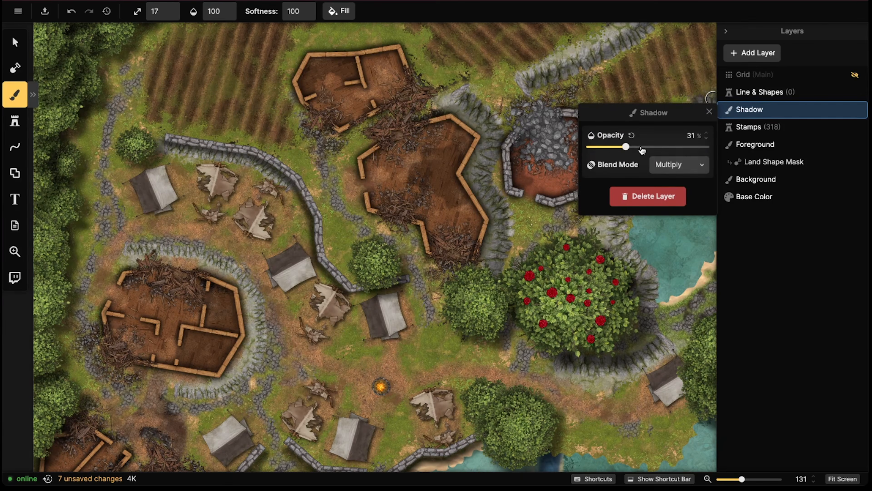
click(15, 95)
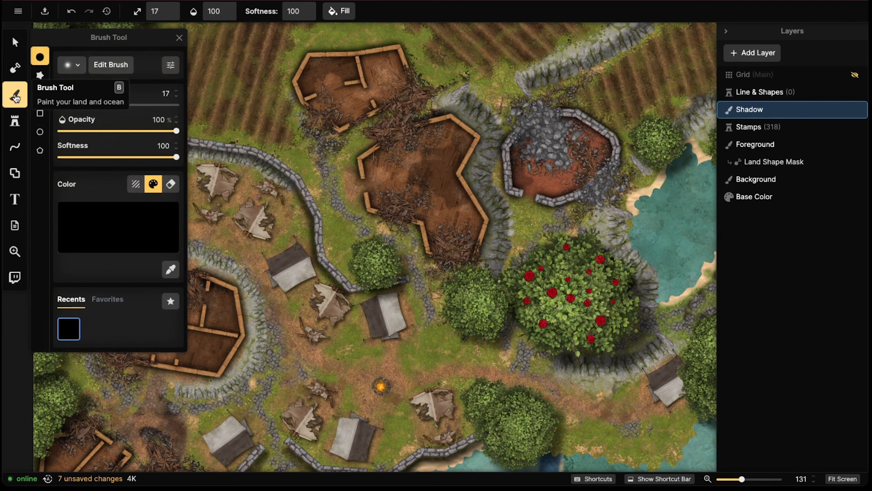
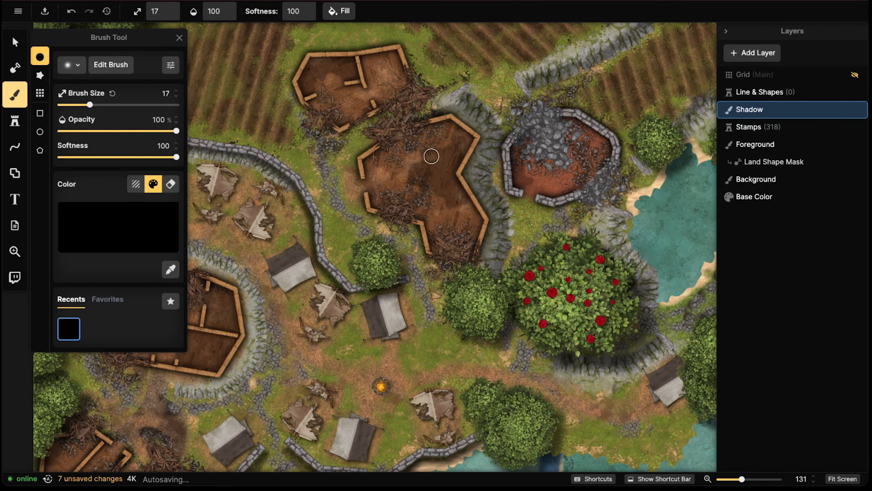
Paint soft black shadow over the eastern floor of the large central wooden ruin with the size 17 brush
mouse_move(432, 156)
mouse_down()
mouse_move(449, 153)
mouse_move(437, 158)
mouse_up()
drag(437, 159, 452, 172)
drag(452, 173, 454, 196)
mouse_move(454, 195)
mouse_down()
mouse_move(436, 184)
mouse_move(448, 185)
mouse_move(441, 159)
mouse_up()
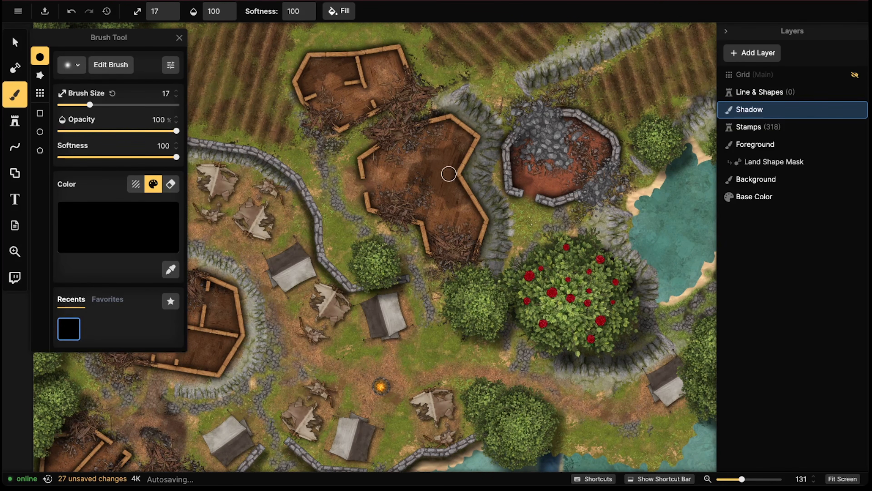
click(448, 173)
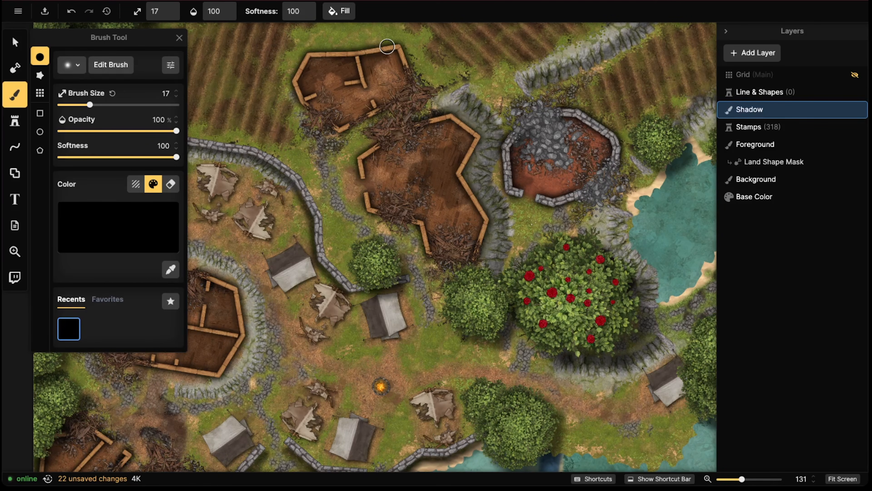
Paint interior shadows along the inner walls and rubble of the round stone ruin
middle_drag(565, 272, 502, 240)
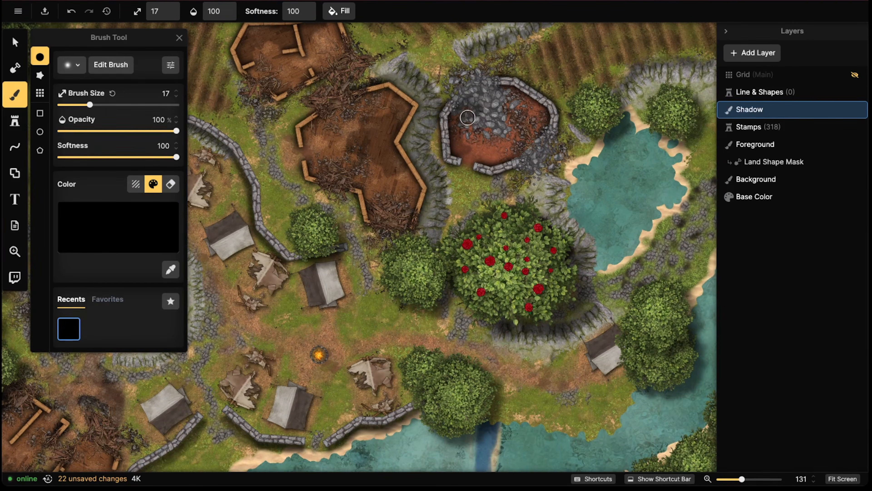
mouse_move(468, 111)
mouse_down()
mouse_move(474, 98)
mouse_move(534, 103)
mouse_up()
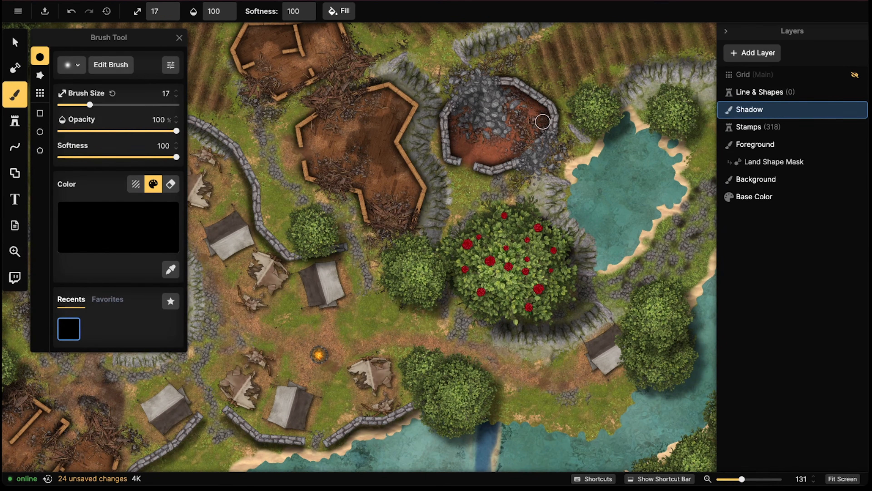
mouse_move(491, 160)
mouse_down()
mouse_move(522, 133)
mouse_move(563, 121)
mouse_move(543, 155)
mouse_move(528, 150)
mouse_move(545, 136)
mouse_up()
Add shadow around the northern rubble pile of the wooden ruin encircled by the rocky slope
middle_drag(351, 181, 488, 161)
middle_drag(417, 163, 493, 110)
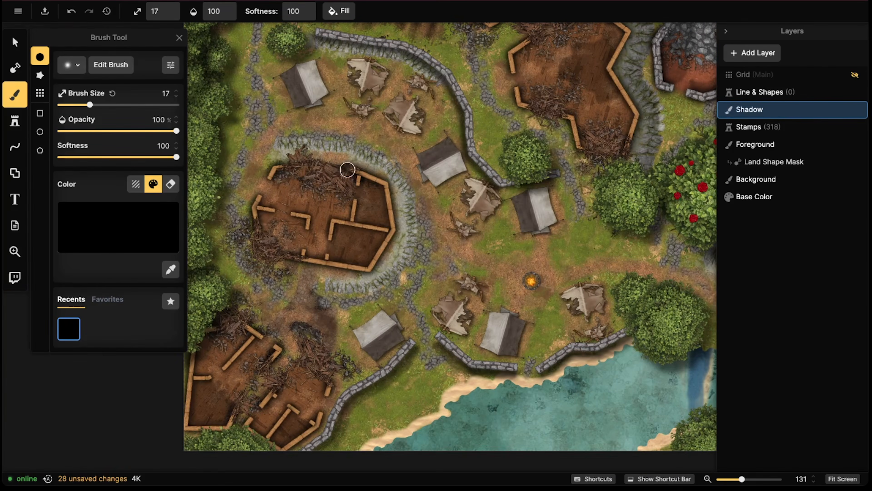
drag(344, 173, 345, 158)
Add more interior shadow to the floors and walls of the ruined wooden house at the map's southwestern corner
middle_drag(406, 189, 477, 118)
middle_drag(395, 239, 419, 191)
mouse_move(351, 264)
mouse_down()
mouse_move(336, 282)
mouse_move(341, 269)
mouse_up()
mouse_move(622, 182)
middle_down()
mouse_move(538, 186)
mouse_move(536, 165)
middle_up()
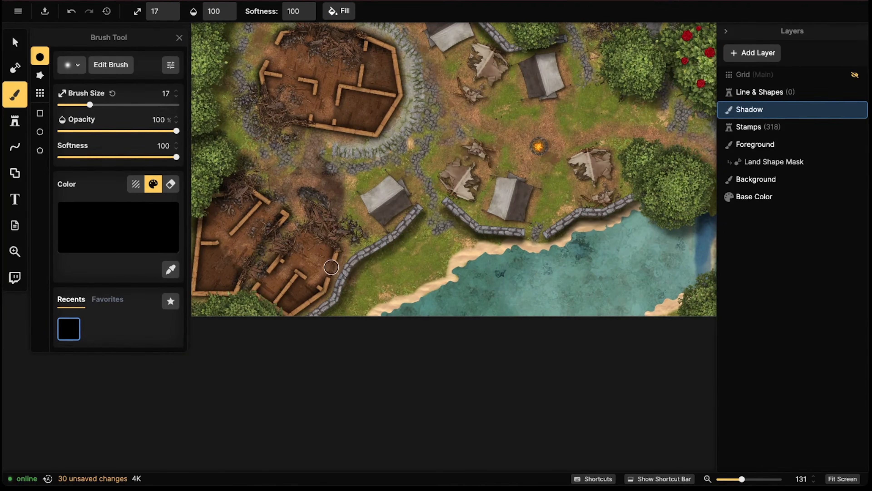
click(338, 248)
drag(299, 236, 289, 240)
Shade the ground outside the eastern and southern walls of the round stone ruin
mouse_move(631, 84)
middle_down()
mouse_move(512, 195)
mouse_move(398, 331)
middle_up()
middle_drag(512, 182, 487, 198)
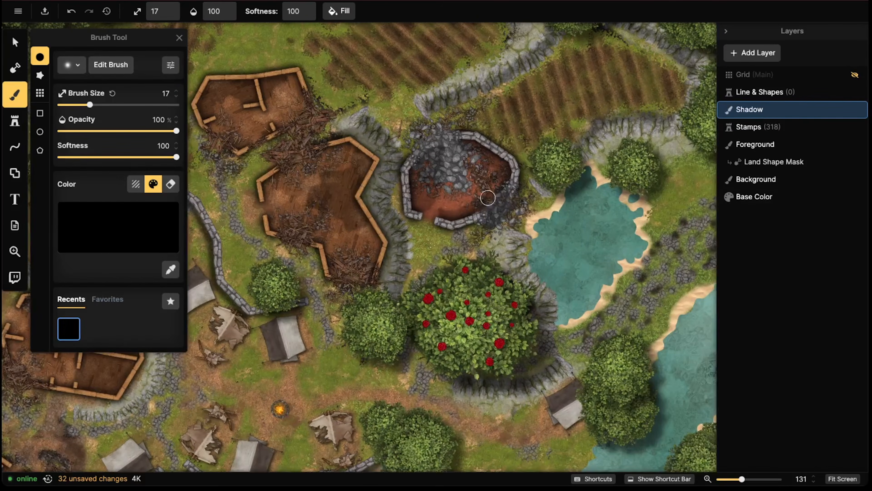
drag(525, 163, 494, 140)
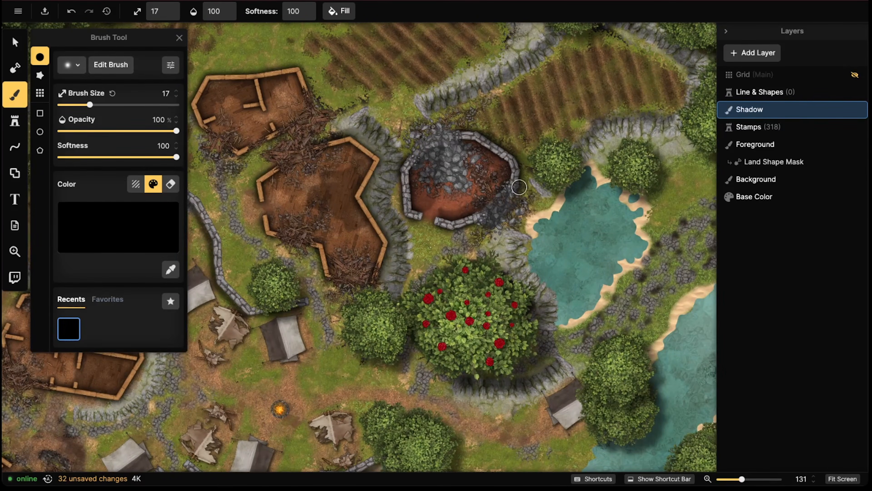
drag(508, 208, 455, 229)
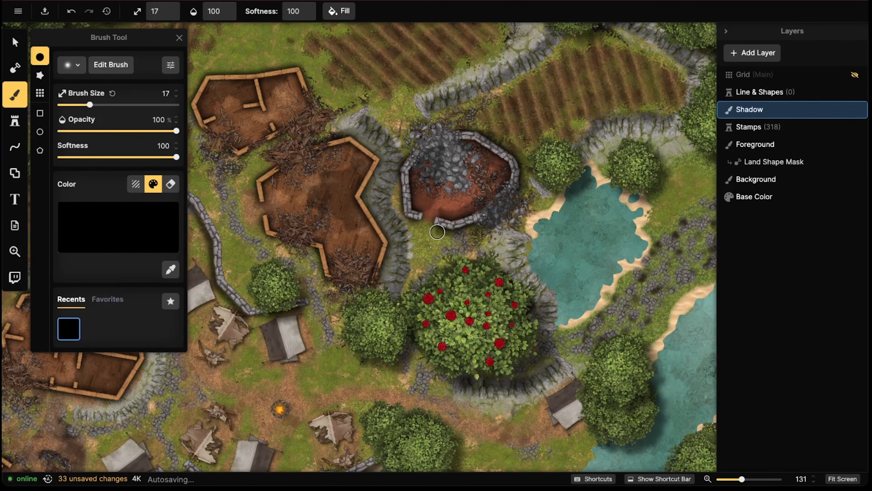
Examine the shading across the whole map, from the fields and ruins to the camp and river
mouse_move(448, 224)
middle_down()
mouse_move(526, 263)
mouse_move(524, 272)
middle_up()
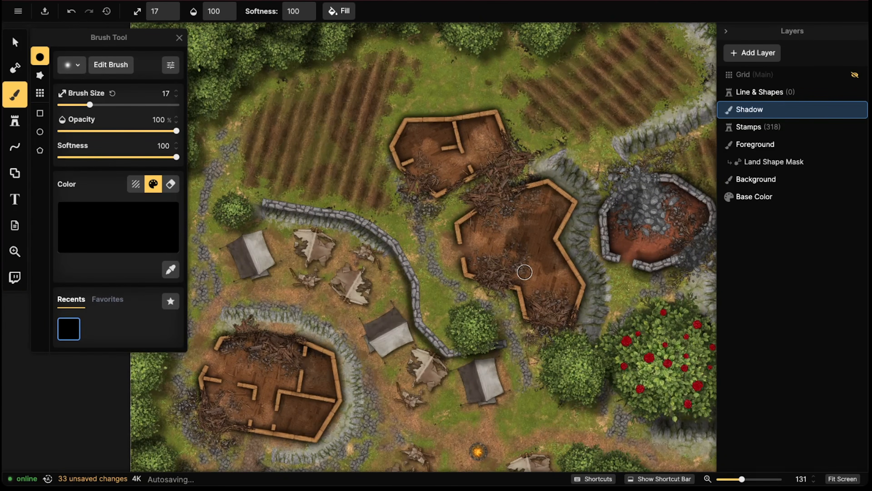
scroll(380, 100, down, 1)
key(v)
scroll(310, 195, down, 5)
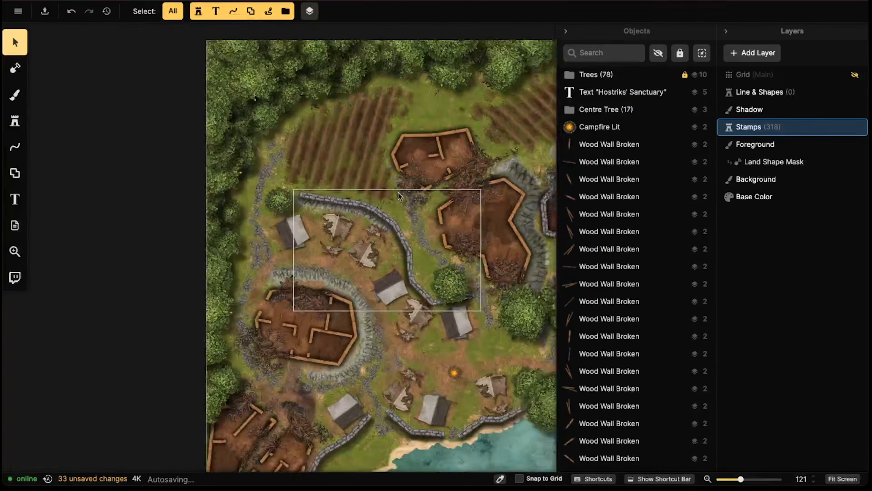
scroll(310, 195, down, 2)
middle_drag(318, 229, 301, 214)
scroll(388, 221, up, 2)
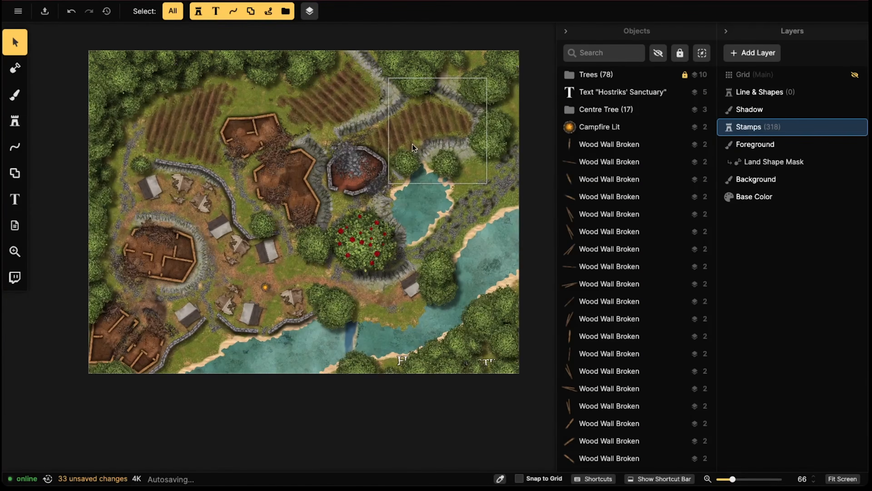
scroll(411, 150, up, 2)
middle_drag(257, 239, 318, 228)
scroll(273, 244, up, 3)
middle_drag(271, 244, 319, 204)
scroll(378, 181, down, 2)
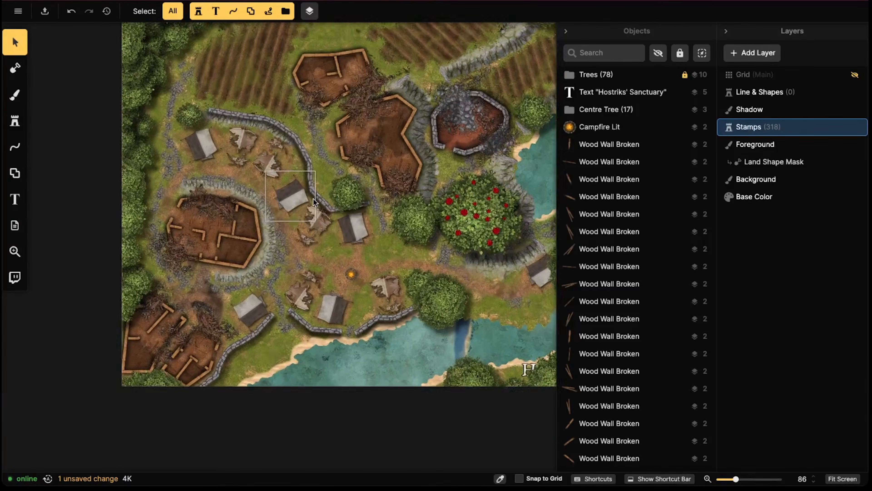
scroll(319, 201, down, 2)
scroll(286, 285, up, 3)
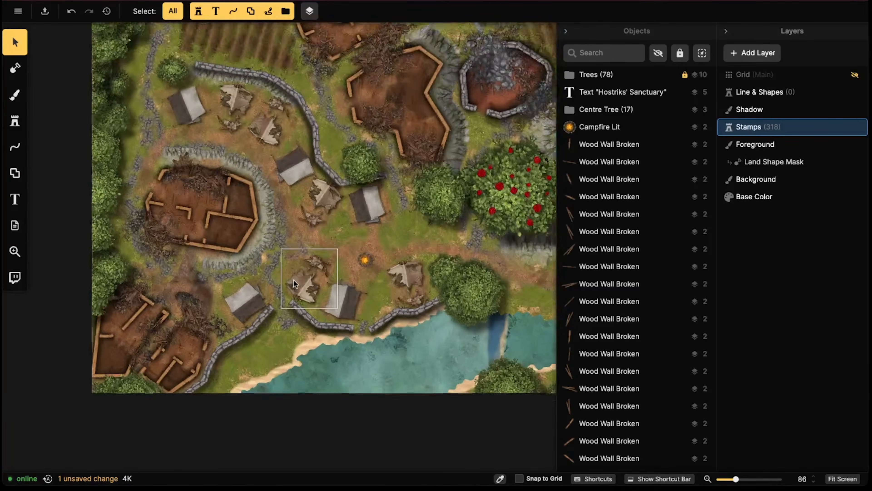
Inspect the southwestern house, camp, riverbank and slope-encircled ruin up close for places that need more detail
middle_drag(269, 292, 347, 231)
scroll(239, 263, up, 1)
scroll(205, 270, up, 2)
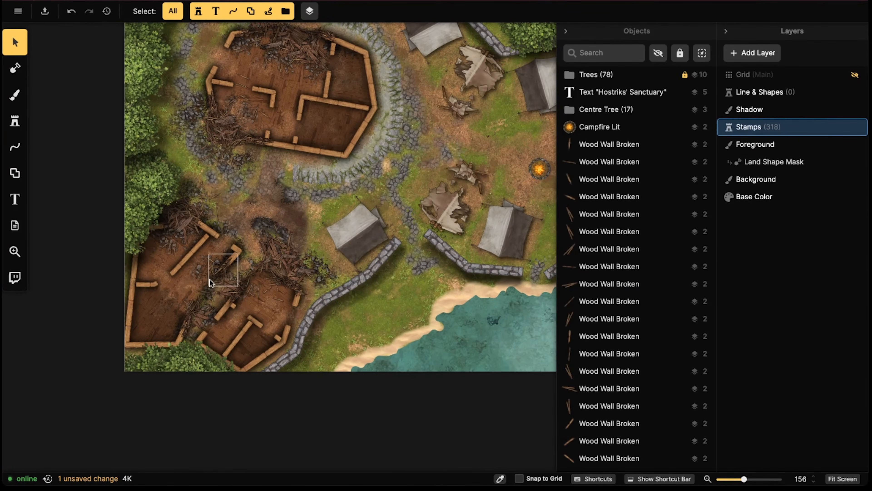
middle_drag(190, 270, 205, 272)
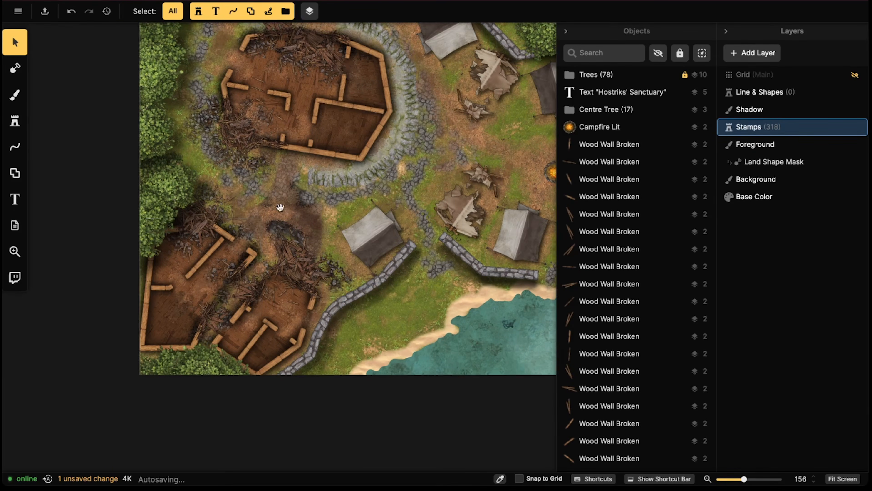
drag(340, 156, 232, 218)
drag(397, 213, 320, 216)
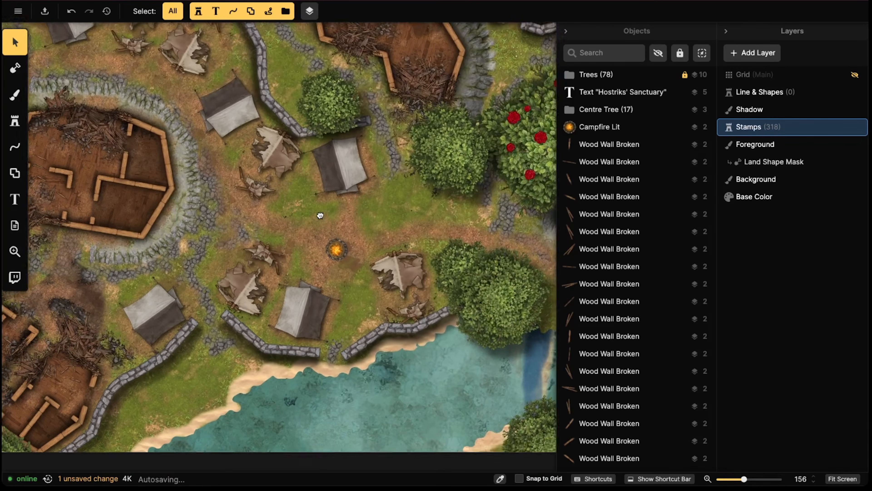
drag(424, 169, 354, 201)
drag(332, 235, 391, 140)
drag(389, 186, 380, 87)
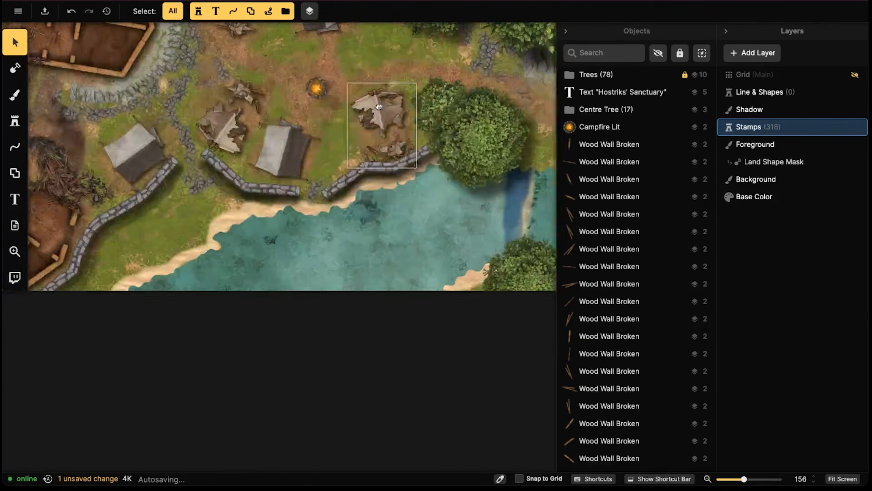
drag(428, 184, 326, 181)
scroll(410, 195, down, 4)
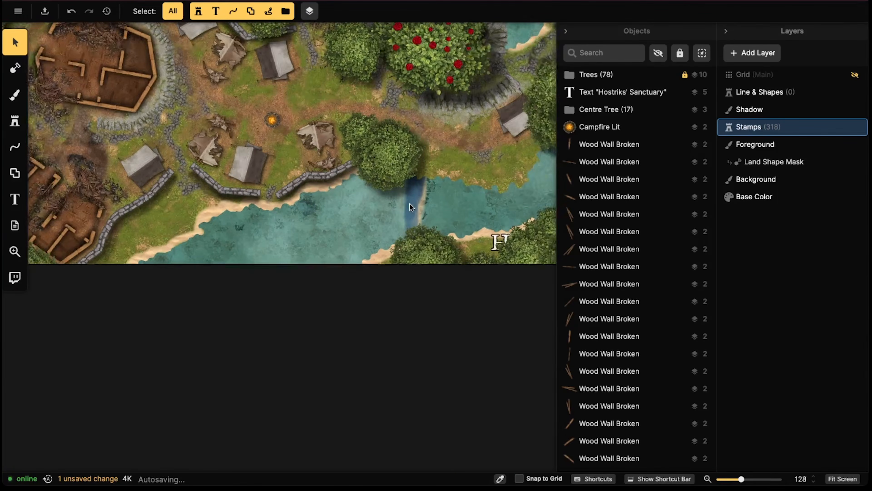
drag(411, 162, 430, 179)
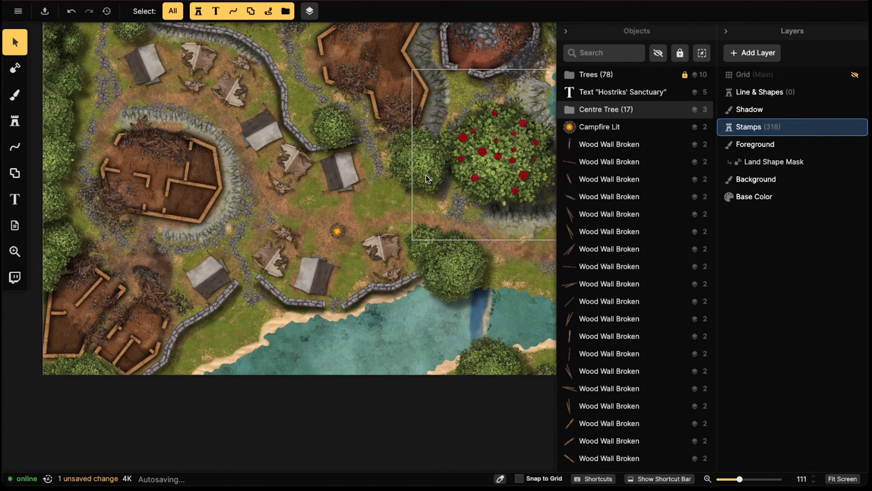
scroll(241, 201, down, 2)
middle_drag(241, 201, 330, 189)
scroll(274, 178, up, 4)
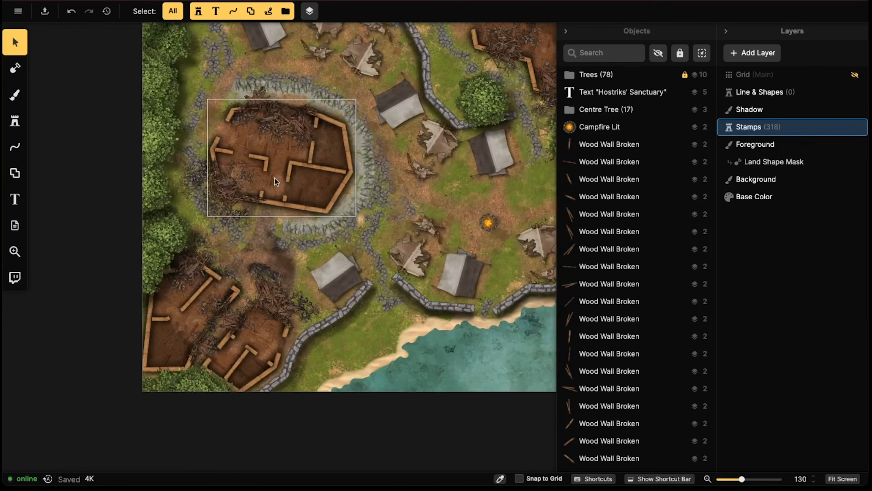
scroll(277, 181, up, 1)
Search the Fantasy Battlemaps stamp catalog for "broken 2.0"
click(14, 121)
click(86, 103)
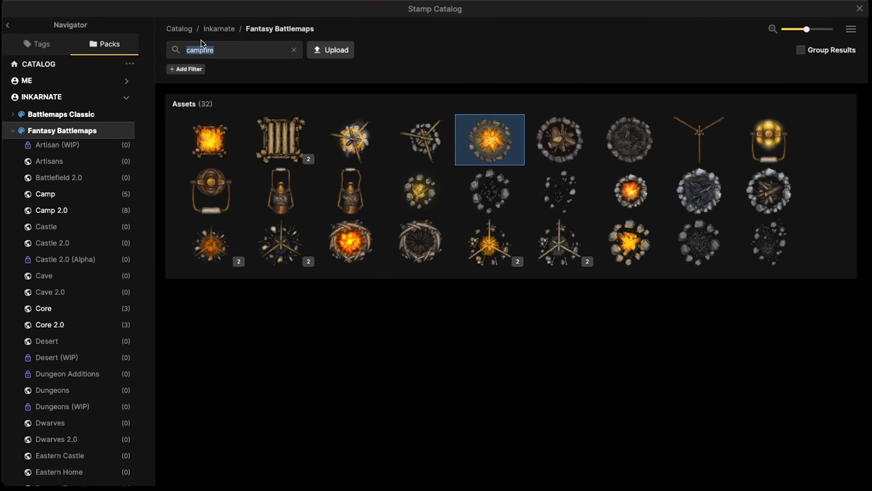
text(broken 2.0)
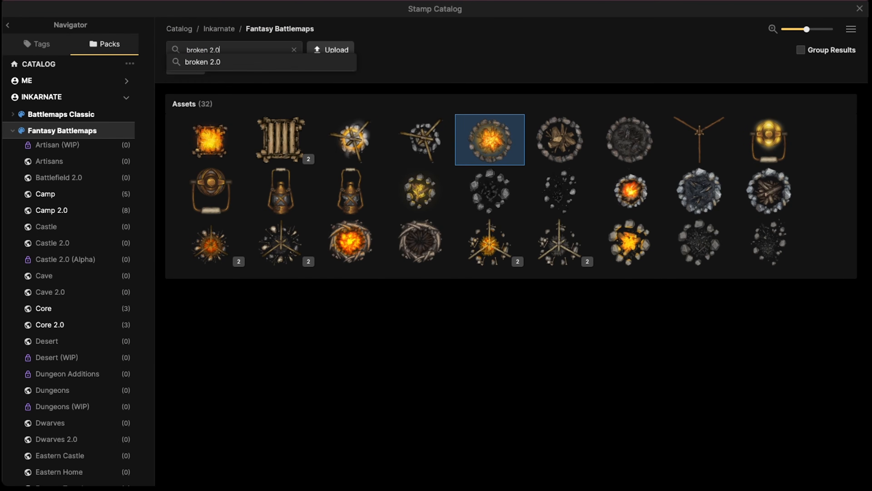
key(Return)
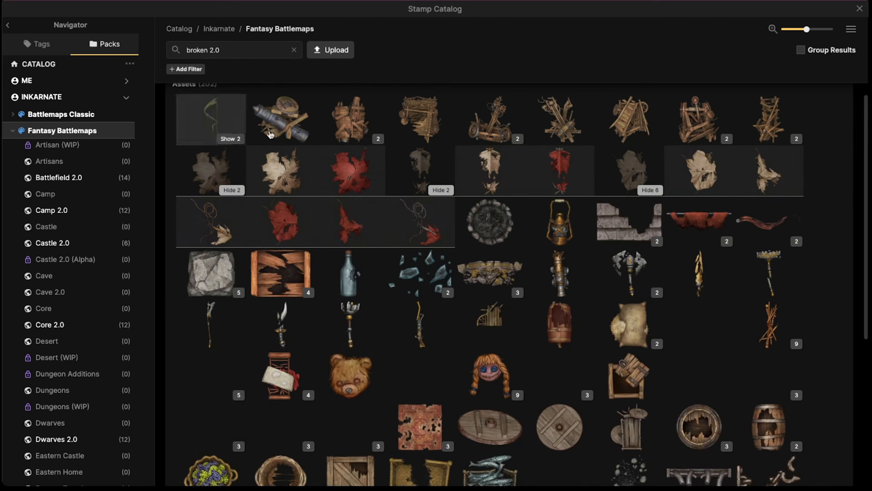
Expand all assets in the catalog results and choose the Table Broken stamp
scroll(508, 235, down, 1)
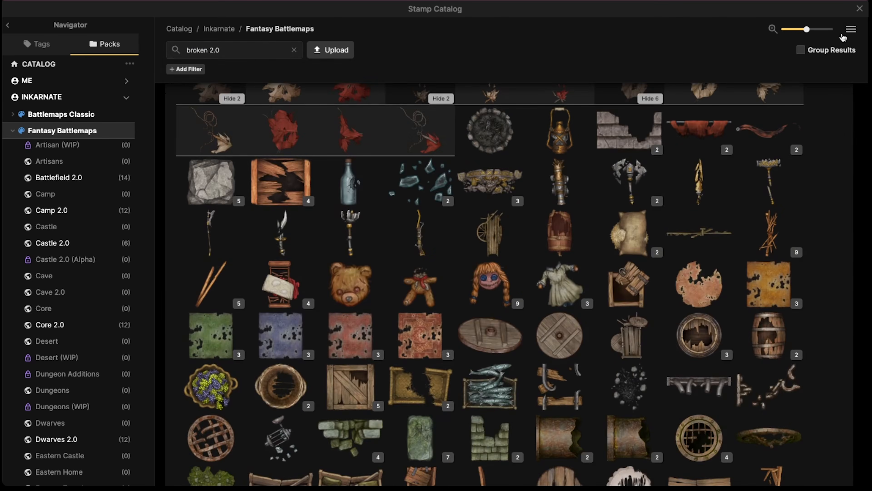
click(851, 28)
click(790, 50)
scroll(328, 305, down, 15)
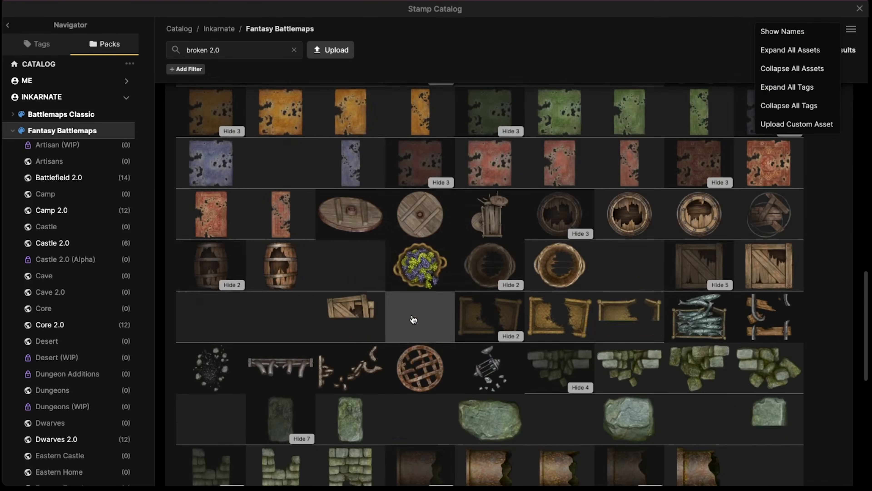
scroll(377, 226, down, 1)
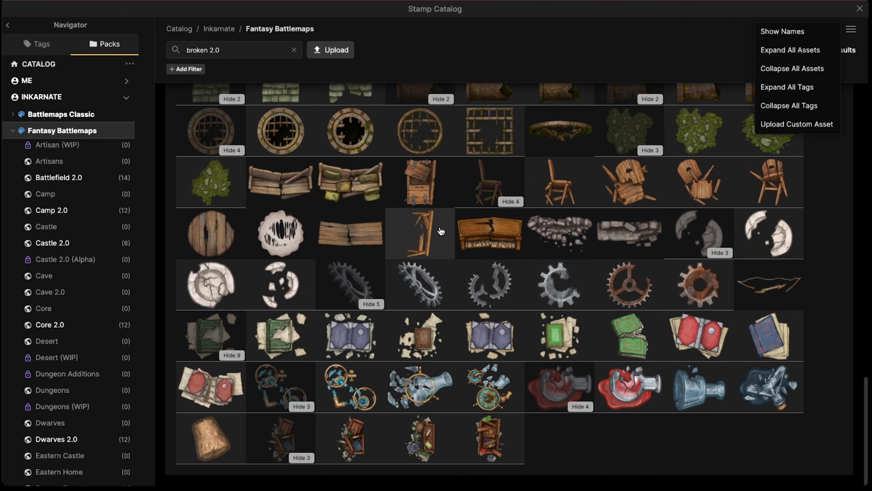
click(426, 230)
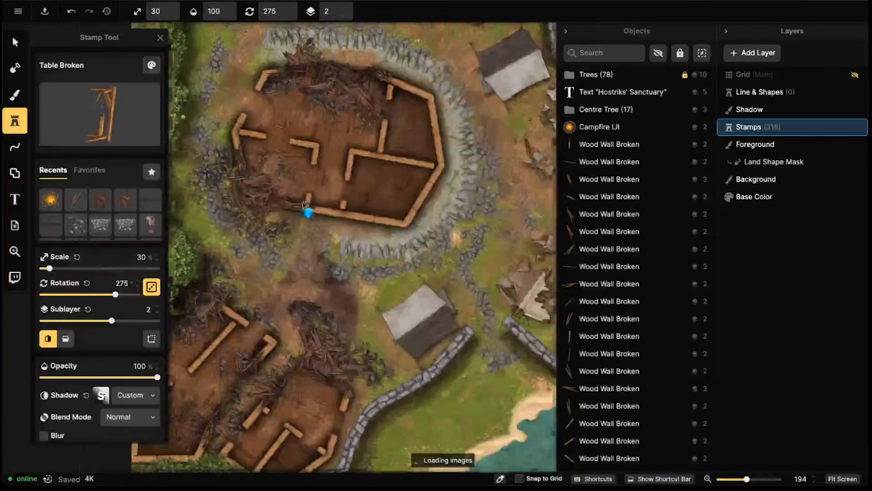
Place a Table Broken stamp at 30% scale and 125° rotation in the northwestern part of the slope-encircled wooden ruin
scroll(336, 83, up, 5)
alt+scroll(336, 84, down, 5)
middle_drag(336, 83, 310, 175)
alt+scroll(309, 175, up, 2)
click(309, 175)
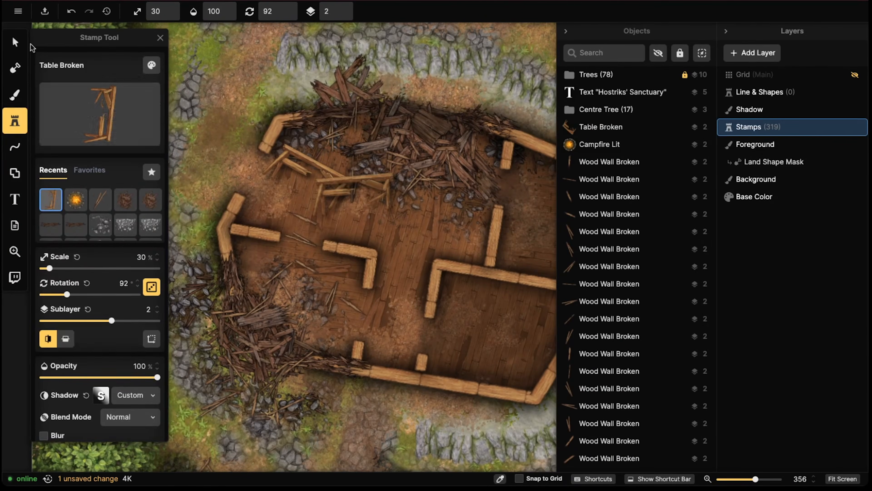
Move the broken table onto the ruin's northern rubble pile and set its brightness to 75%
key(v)
drag(322, 184, 412, 155)
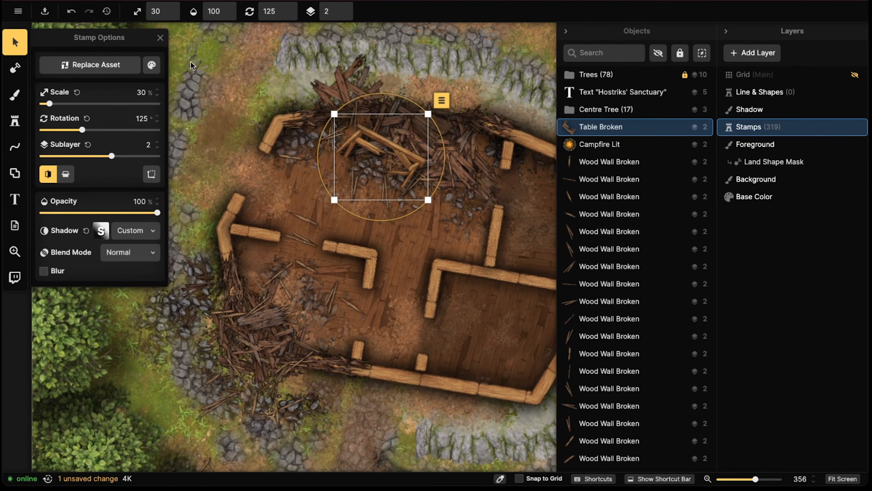
click(152, 64)
click(225, 125)
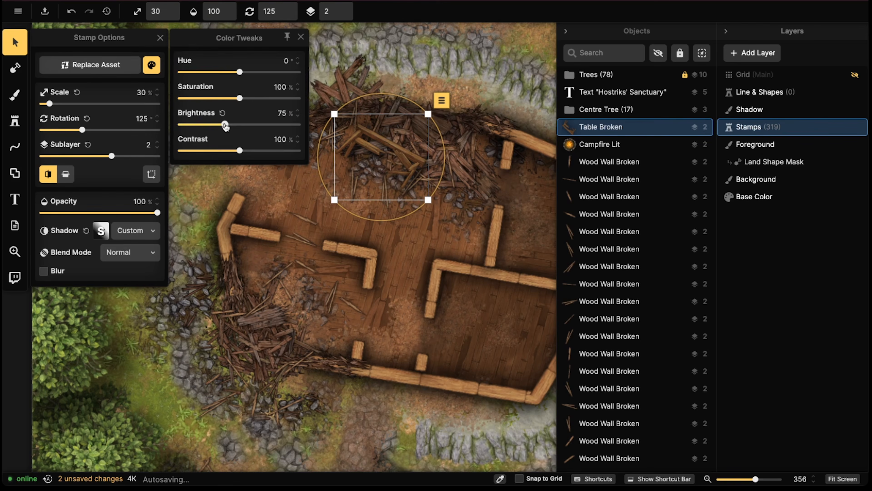
Move the broken table off the northern rubble onto the open floor to its southwest and reduce its scale to 20%
click(374, 207)
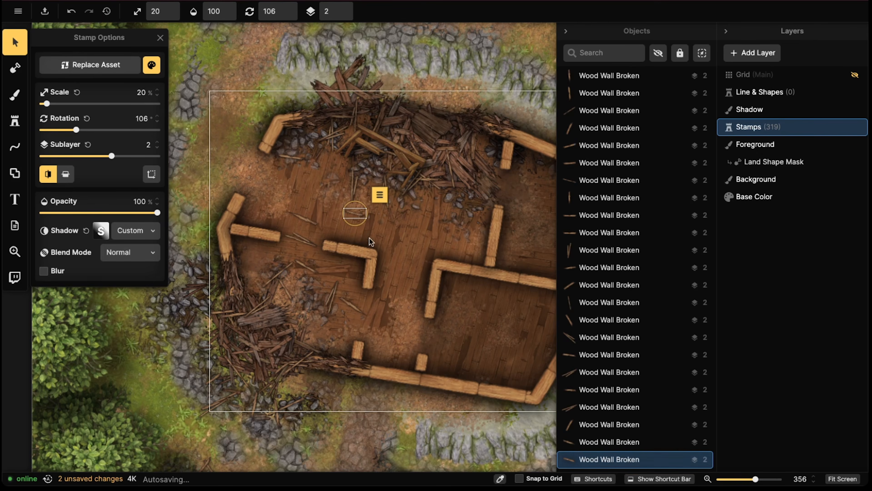
key(Escape)
drag(399, 165, 336, 175)
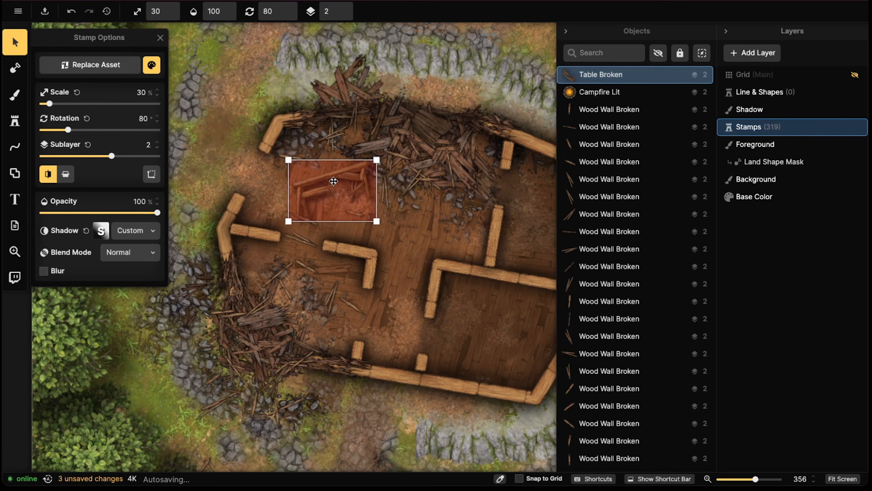
scroll(314, 192, up, 2)
shift+scroll(314, 194, down, 10)
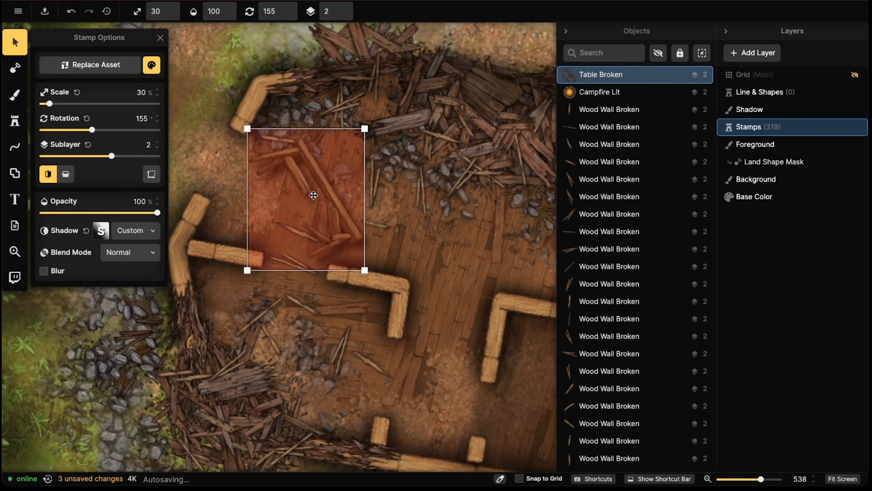
scroll(316, 197, up, 2)
scroll(317, 200, down, 2)
ctrl+scroll(315, 200, down, 2)
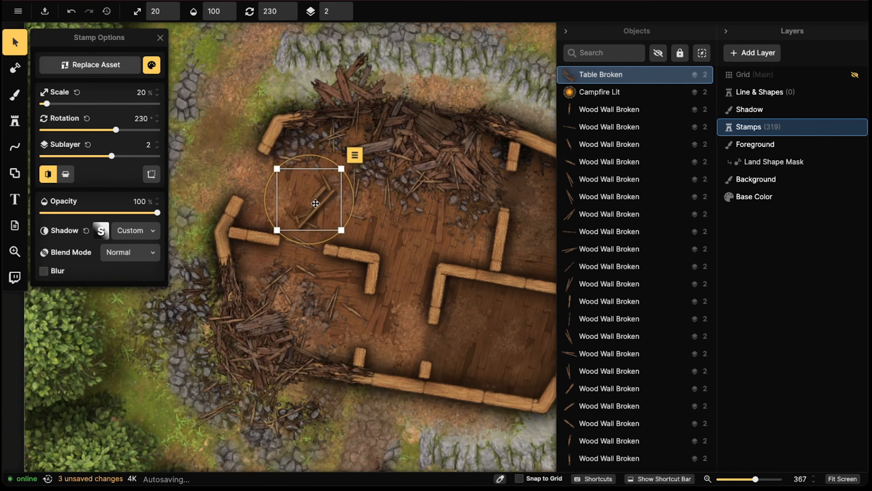
scroll(316, 204, up, 1)
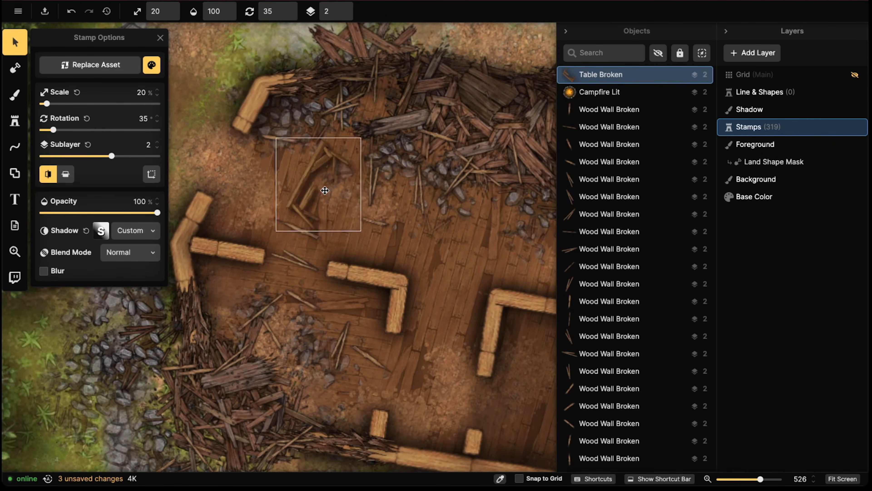
Move the broken table into the southeastern room of the slope-encircled ruin and rotate it to 170°
drag(316, 198, 427, 213)
shift+scroll(217, 157, up, 1)
middle_drag(427, 214, 314, 197)
drag(314, 200, 361, 264)
middle_drag(361, 264, 482, 227)
drag(483, 227, 485, 312)
middle_drag(485, 312, 267, 172)
drag(267, 172, 407, 197)
scroll(357, 184, down, 3)
scroll(358, 201, up, 12)
scroll(413, 186, up, 1)
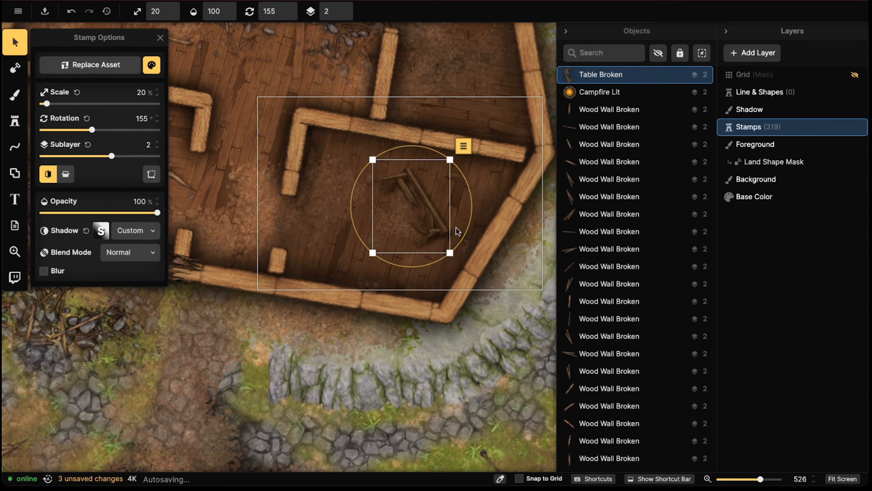
scroll(410, 210, down, 1)
scroll(398, 212, down, 2)
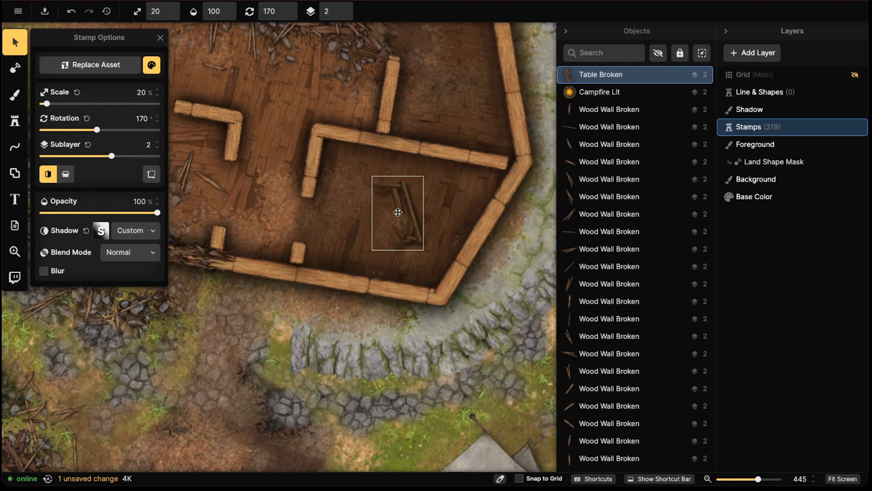
key(Escape)
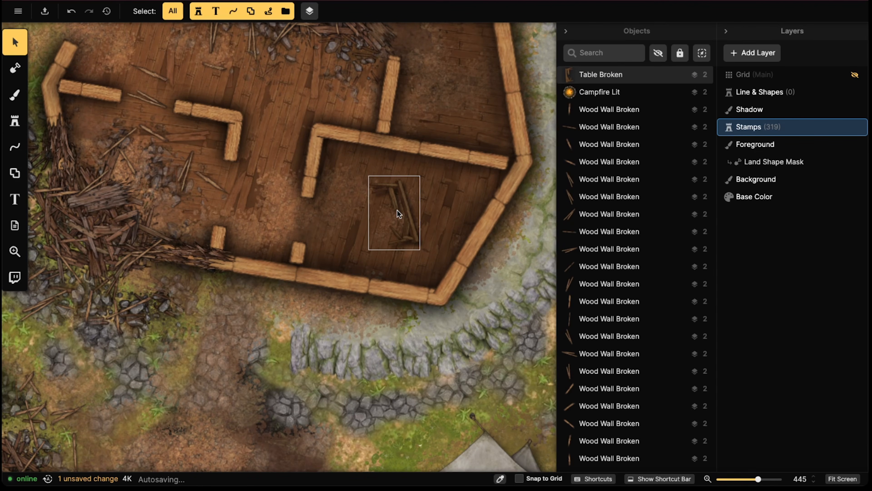
click(399, 208)
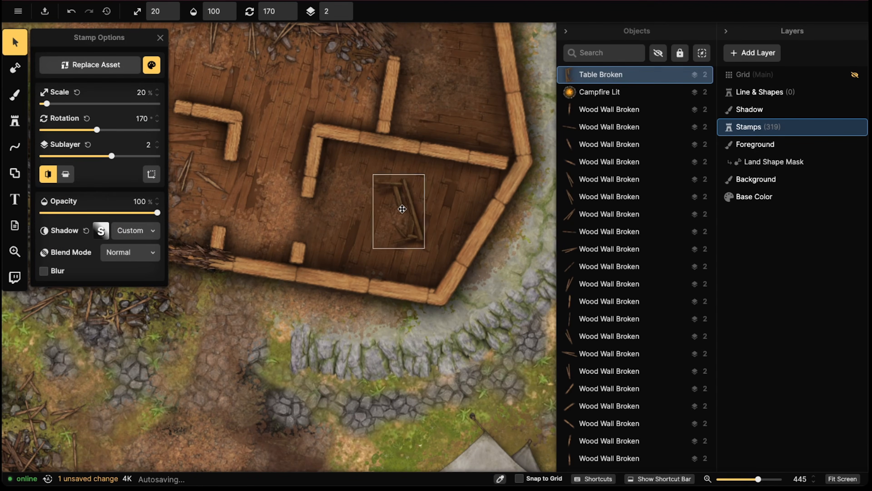
Choose the Chair Broken stamp from the catalog and place two at 20% scale in the southeastern room and one beside the northern rubble
click(13, 119)
click(92, 113)
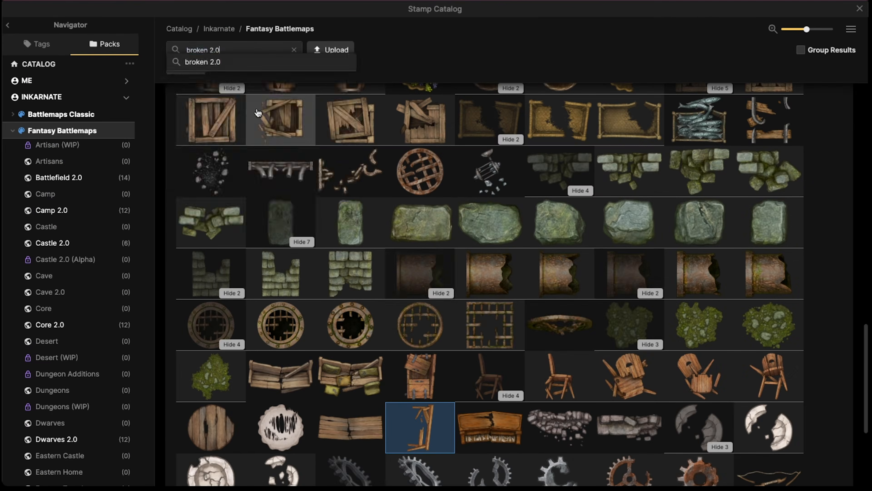
click(560, 388)
scroll(389, 191, up, 5)
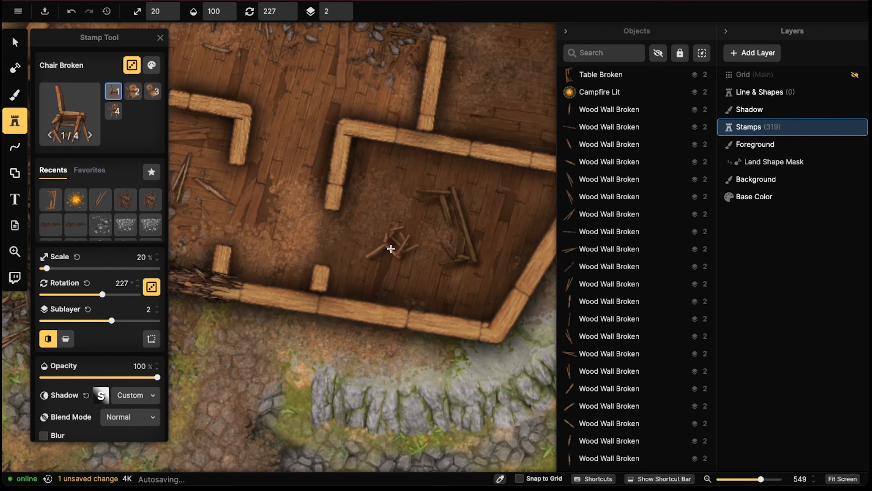
click(393, 278)
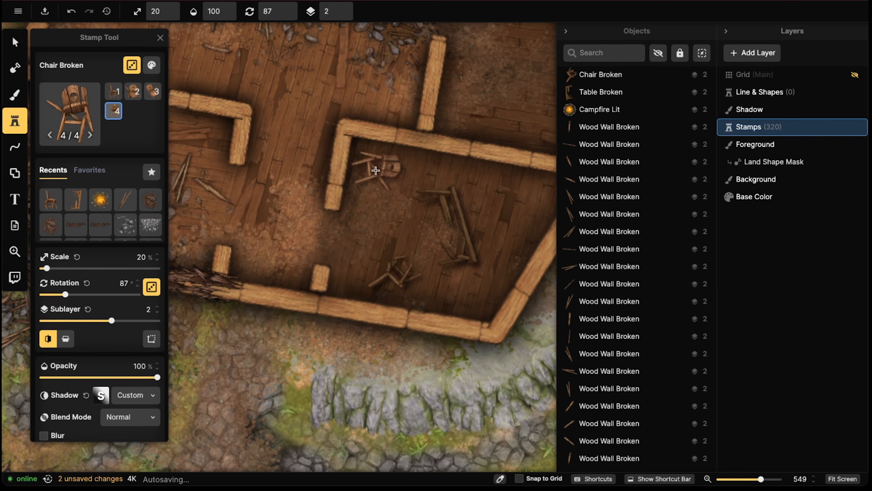
click(375, 170)
scroll(327, 204, down, 5)
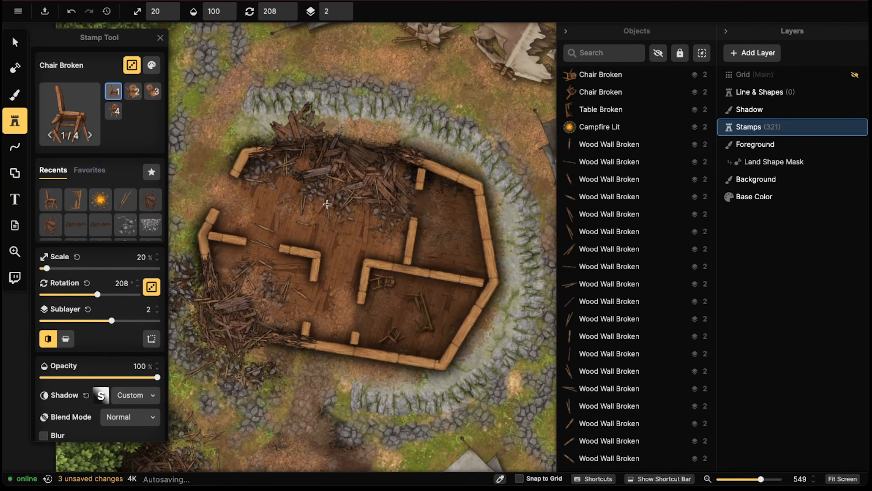
click(326, 199)
Place two Chair Broken stamps in the wooden ruin beside the crop field, one on each side of its dividing wall
scroll(263, 204, down, 3)
middle_drag(515, 42, 411, 200)
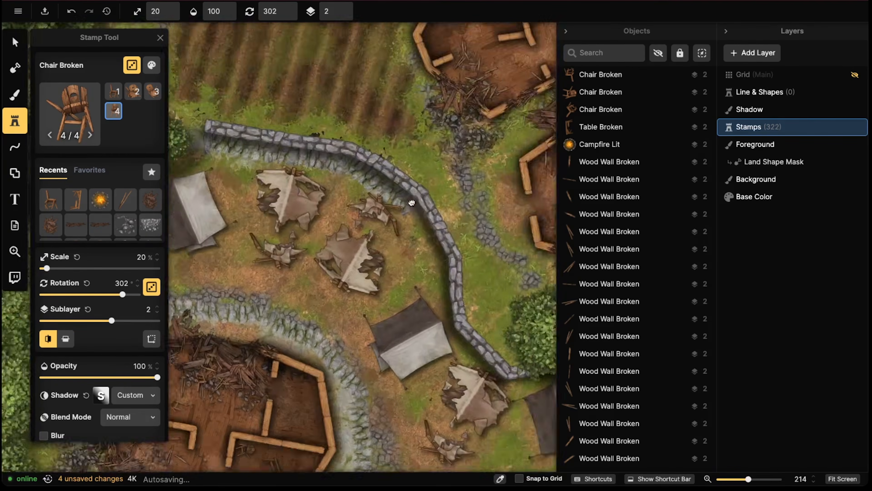
middle_drag(491, 57, 384, 209)
scroll(379, 180, up, 7)
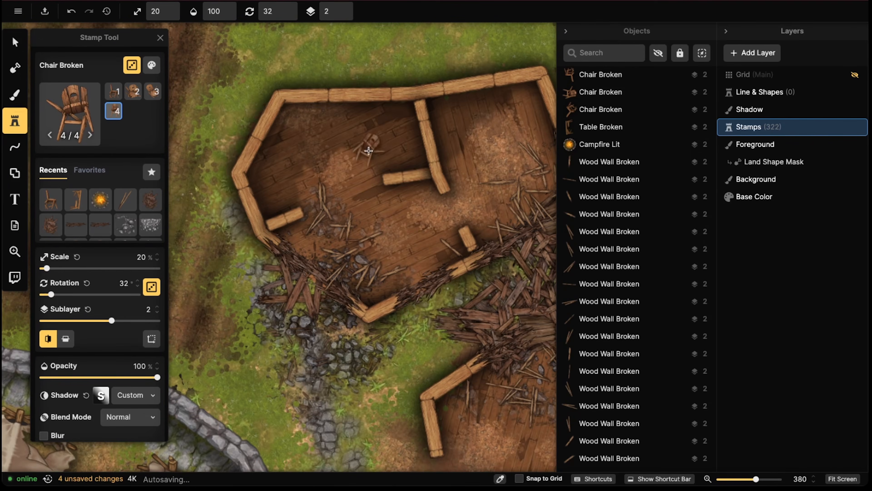
click(361, 155)
scroll(392, 152, right, 5)
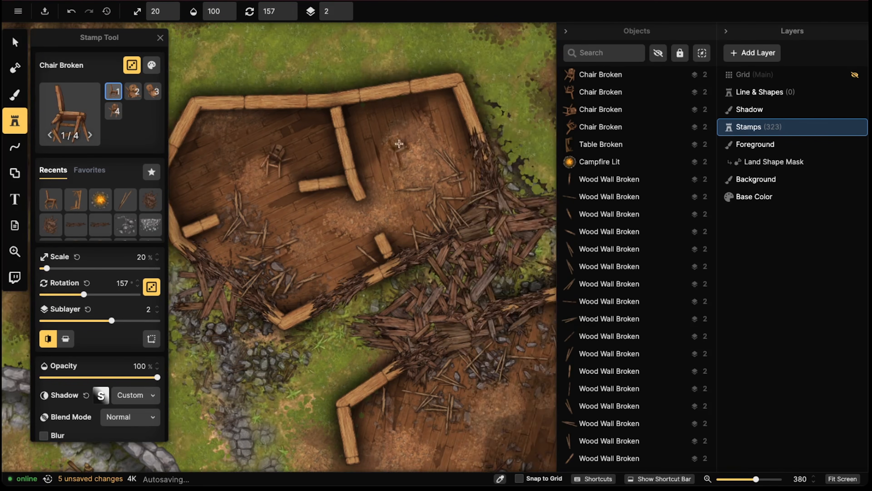
click(355, 166)
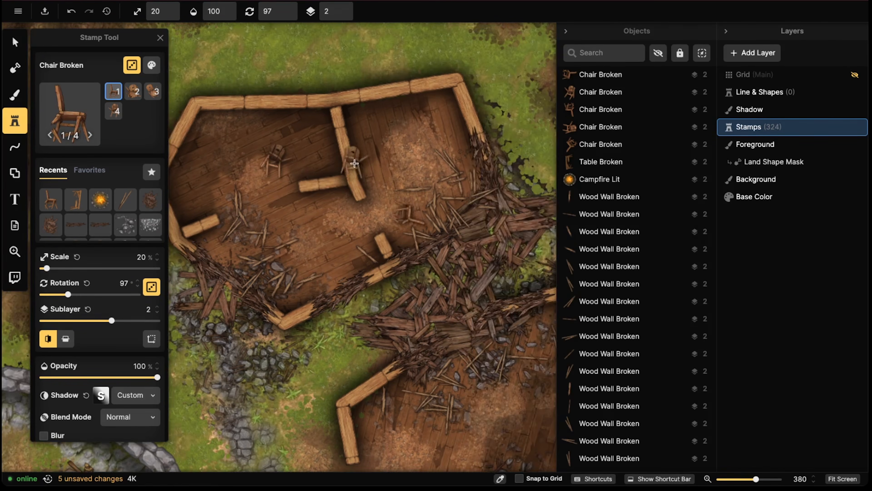
Place three Chair Broken stamps in the northwestern part of the large wooden ruin to the southeast, one of them beside its western wall
scroll(354, 166, down, 2)
middle_drag(326, 274, 329, 118)
middle_drag(515, 195, 419, 152)
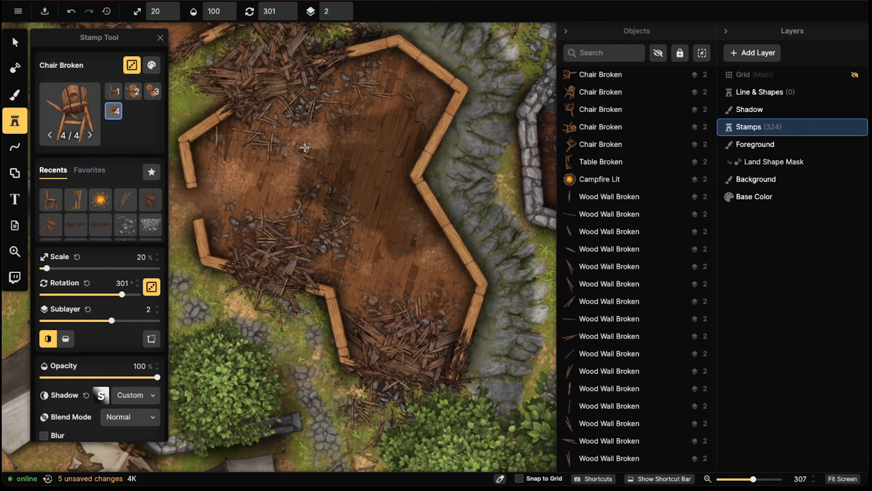
click(305, 147)
click(279, 179)
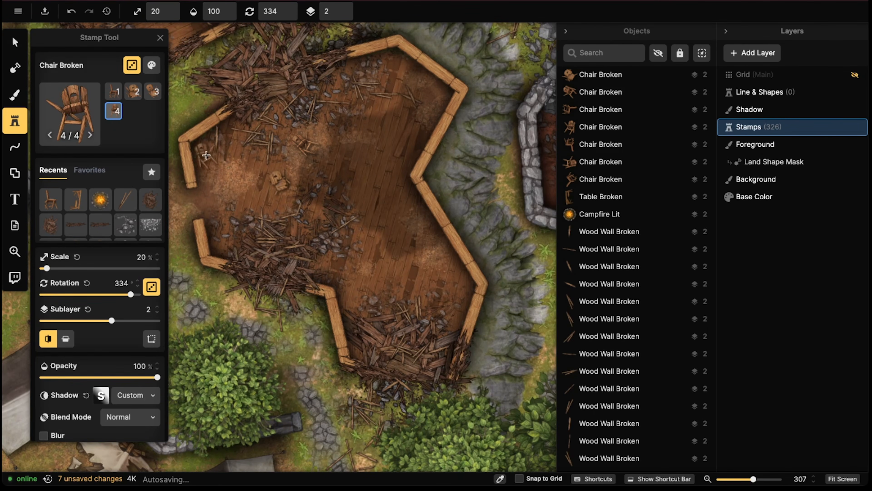
click(206, 156)
Set the sublayer of the broken chair beside that ruin's western wall to -2
scroll(206, 156, down, 2)
scroll(240, 206, left, 5)
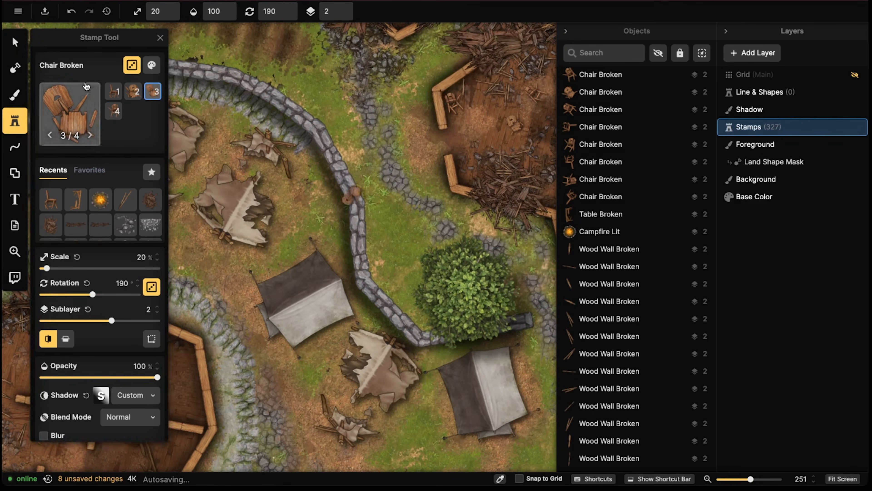
key(v)
click(454, 102)
click(343, 15)
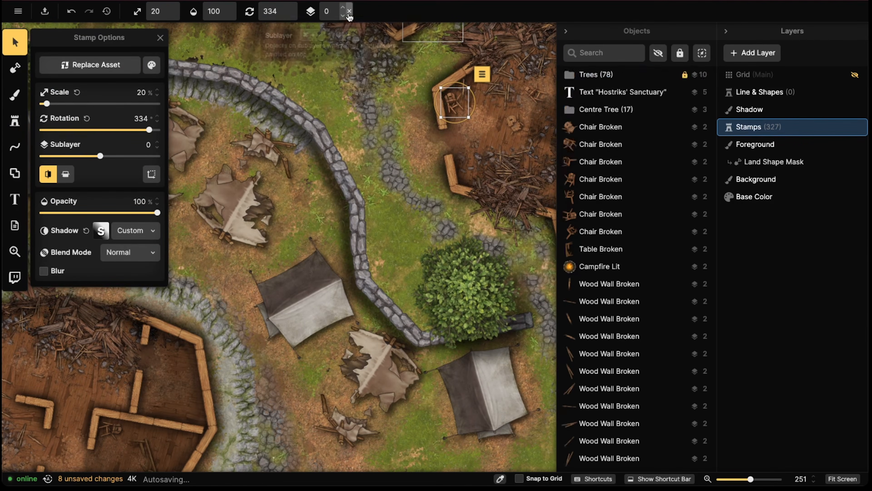
click(343, 15)
click(343, 16)
click(343, 15)
scroll(452, 97, up, 1)
scroll(452, 97, up, 2)
middle_drag(452, 97, 353, 196)
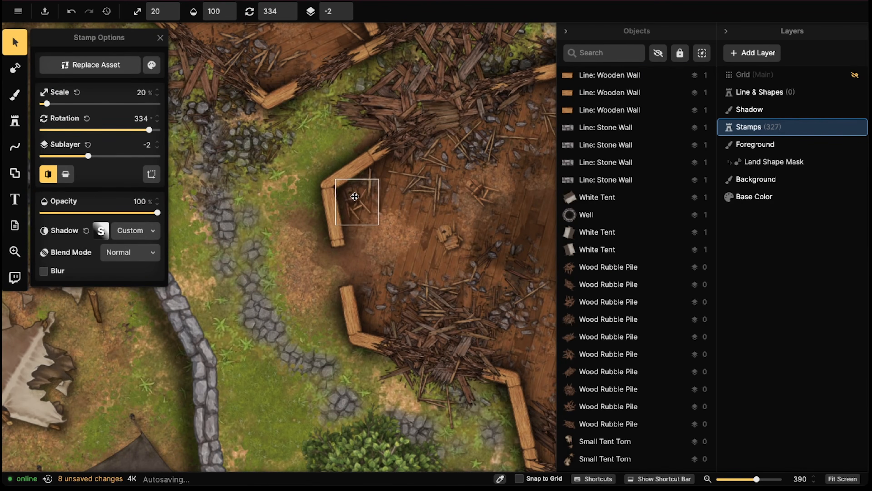
scroll(288, 203, down, 3)
click(252, 210)
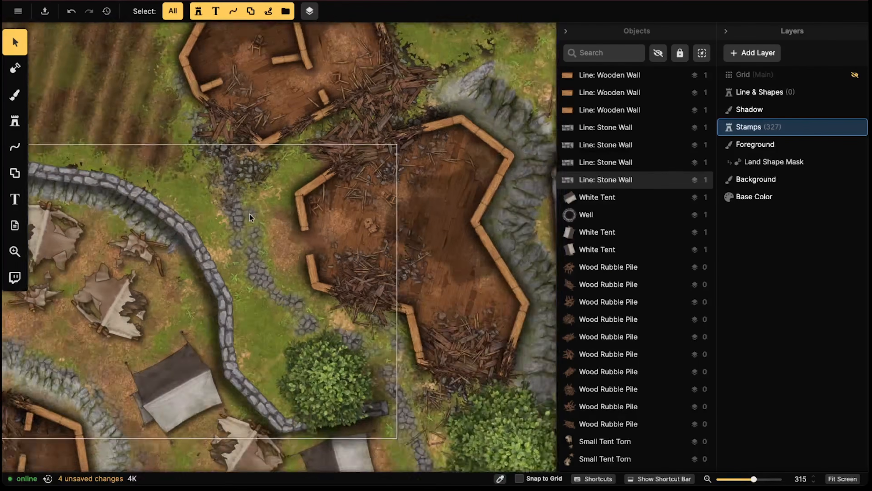
Place a Chair Broken stamp in the northeastern room of the slope-encircled ruin
middle_drag(120, 298, 198, 198)
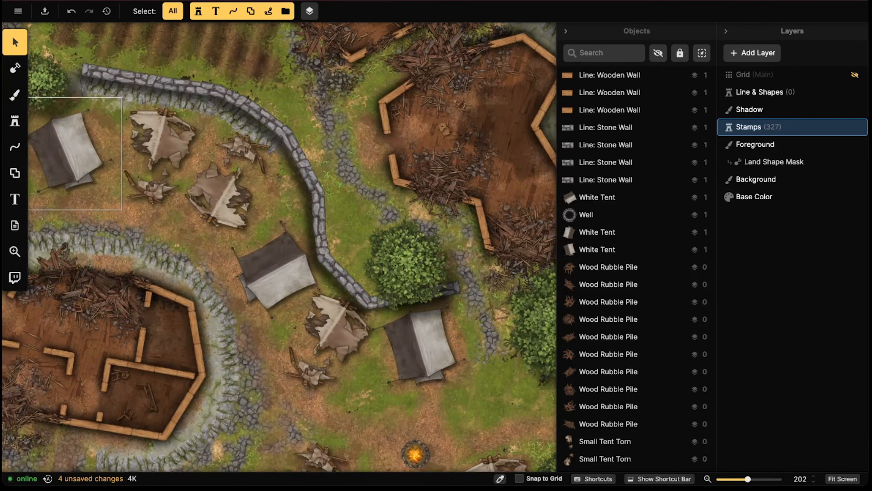
click(15, 120)
middle_drag(385, 209, 477, 61)
scroll(255, 200, up, 2)
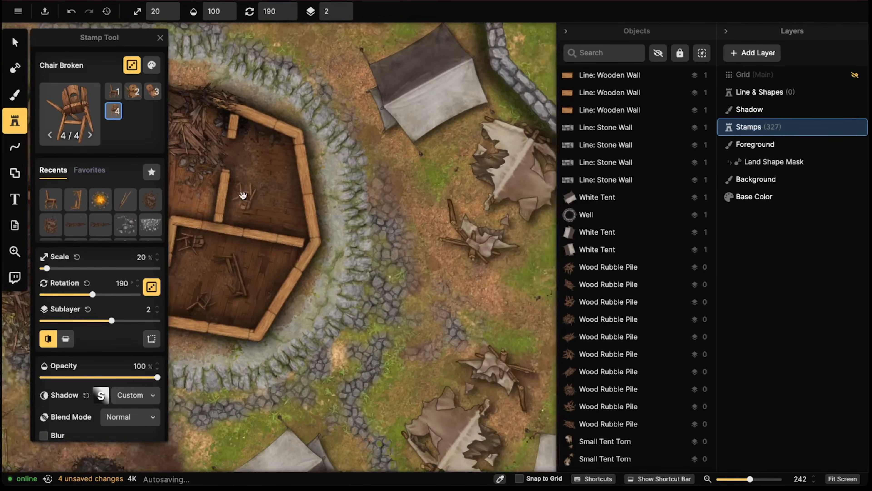
middle_drag(243, 195, 338, 170)
scroll(338, 169, up, 1)
click(273, 151)
Place three Chair Broken stamps in the southwestern corner ruin and one in the neighbouring ruin beside the stone wall
middle_drag(356, 311, 398, 83)
middle_drag(288, 240, 489, 58)
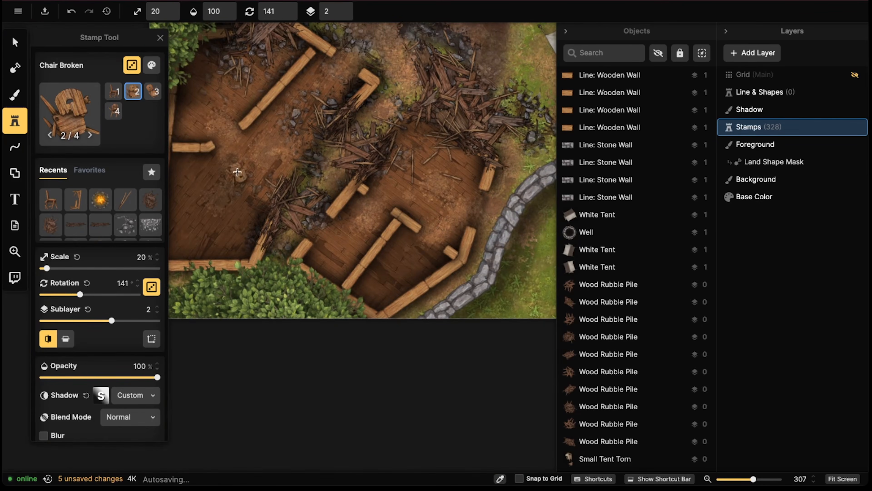
click(209, 81)
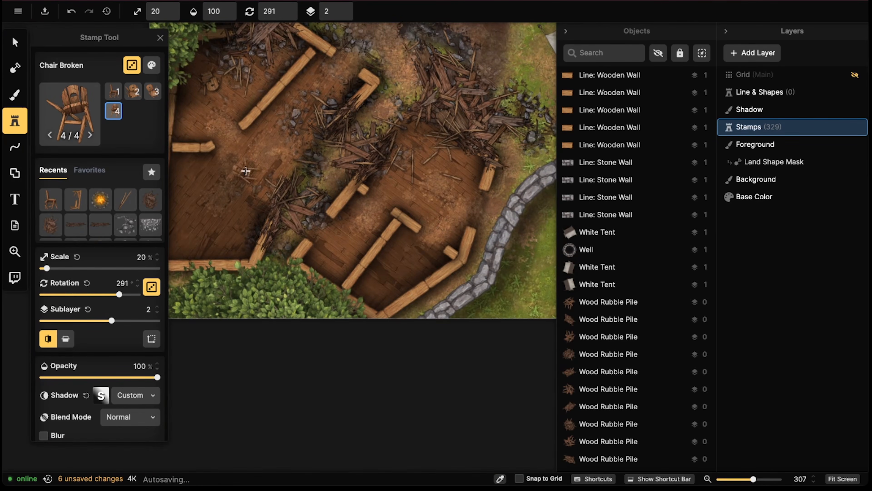
click(185, 191)
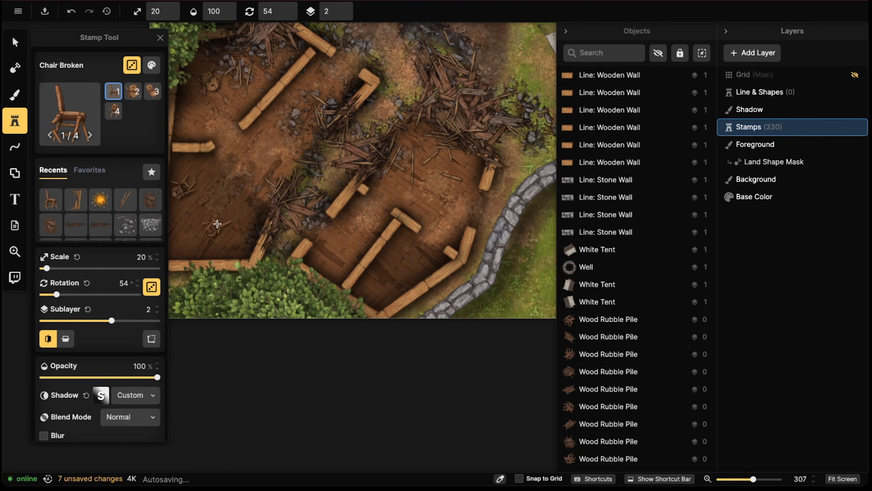
click(216, 221)
click(403, 248)
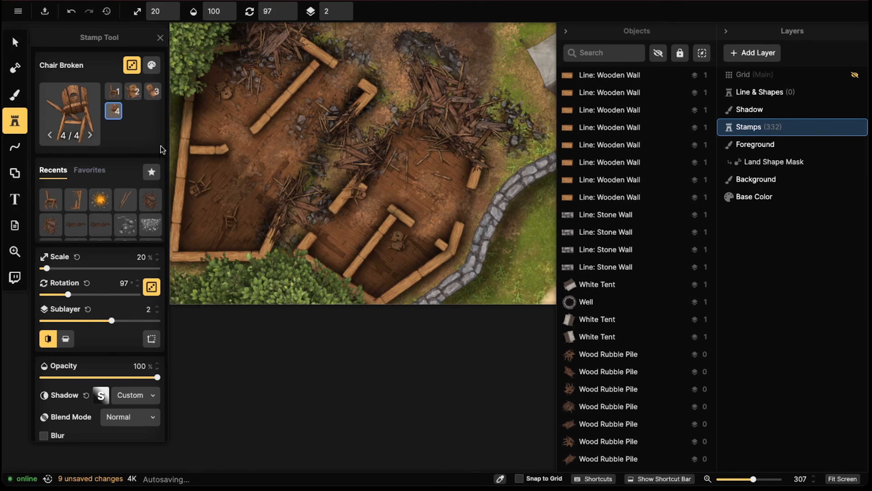
Switch to the Table Broken stamp and place one at 20% scale between the white tent and the torn tent below the curved stone wall
click(80, 201)
middle_drag(310, 176, 292, 214)
middle_drag(502, 103, 263, 257)
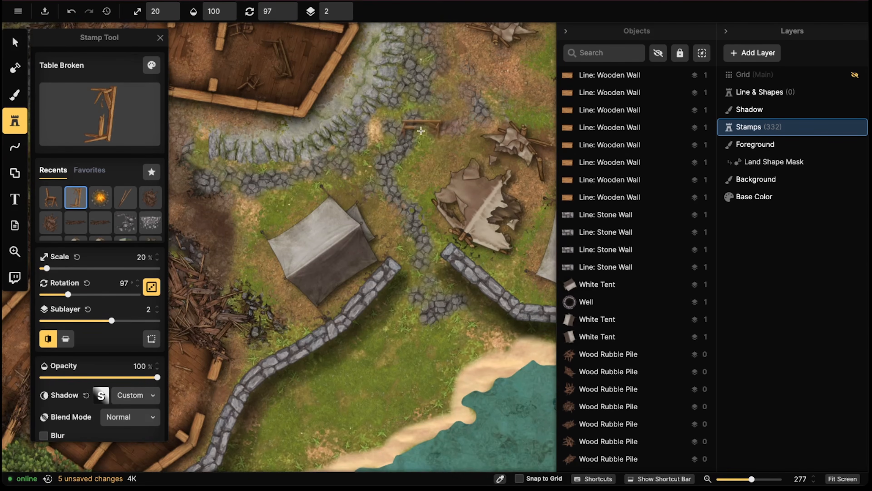
middle_drag(350, 100, 533, 352)
middle_drag(358, 161, 236, 374)
middle_drag(475, 253, 435, 238)
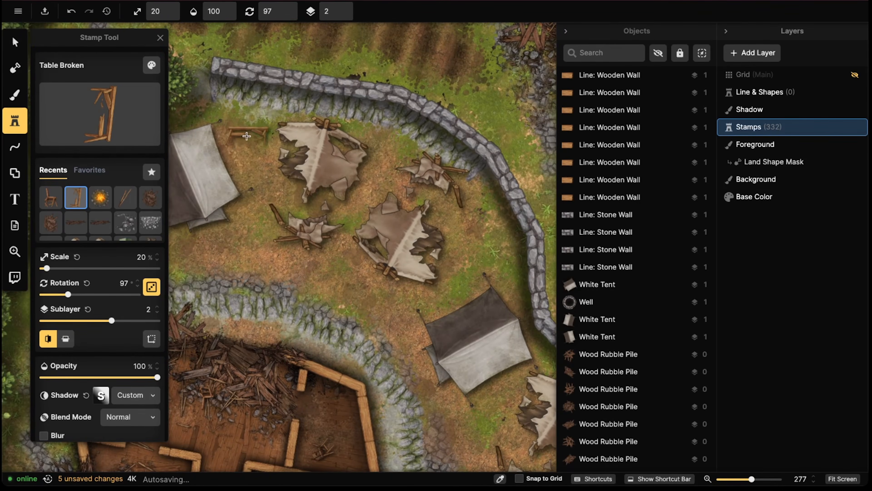
click(249, 149)
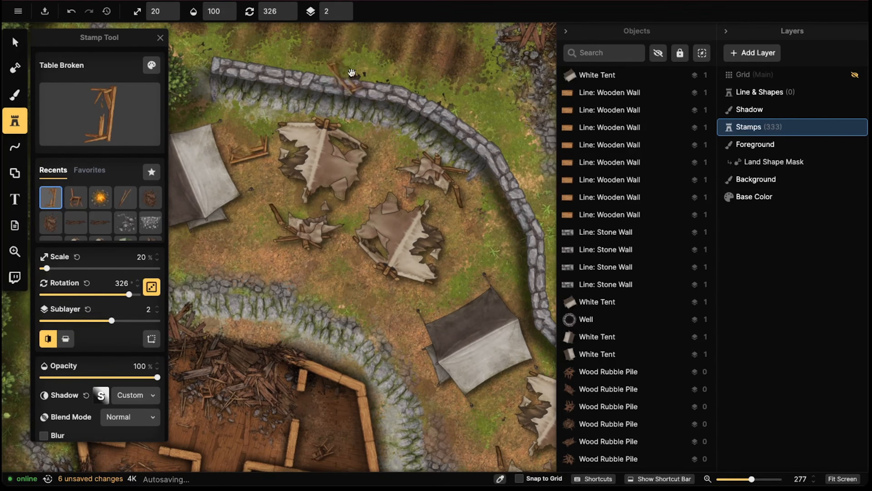
Place a Table Broken stamp in the western room of the ruin beside the crop field and another on the large southeastern ruin's open floor
middle_drag(348, 76, 239, 329)
middle_drag(386, 203, 210, 202)
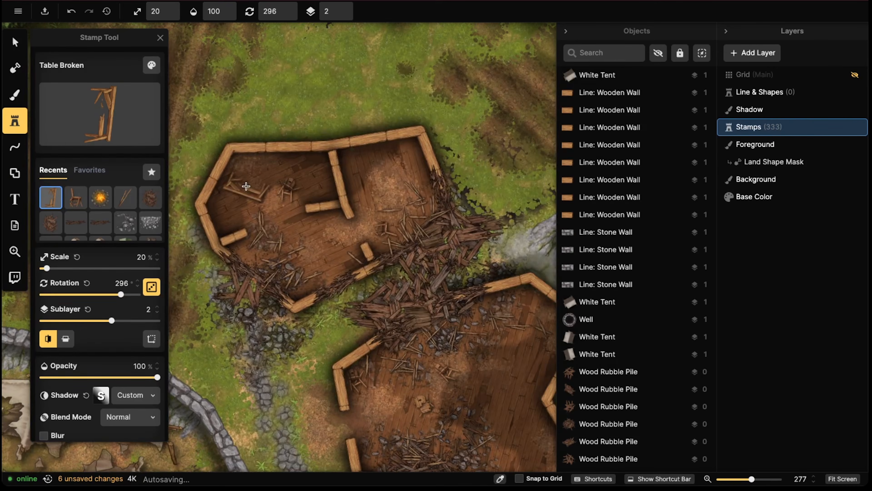
click(245, 186)
scroll(331, 118, down, 10)
scroll(331, 118, right, 4)
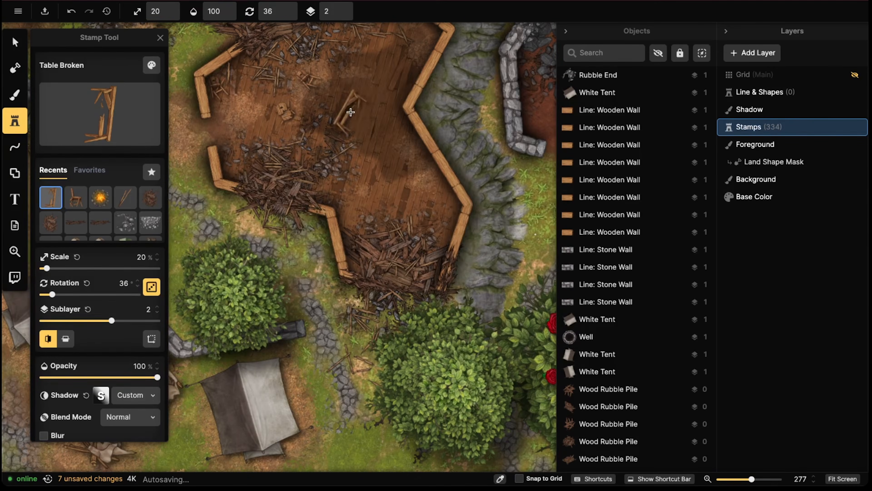
click(373, 108)
scroll(373, 109, down, 5)
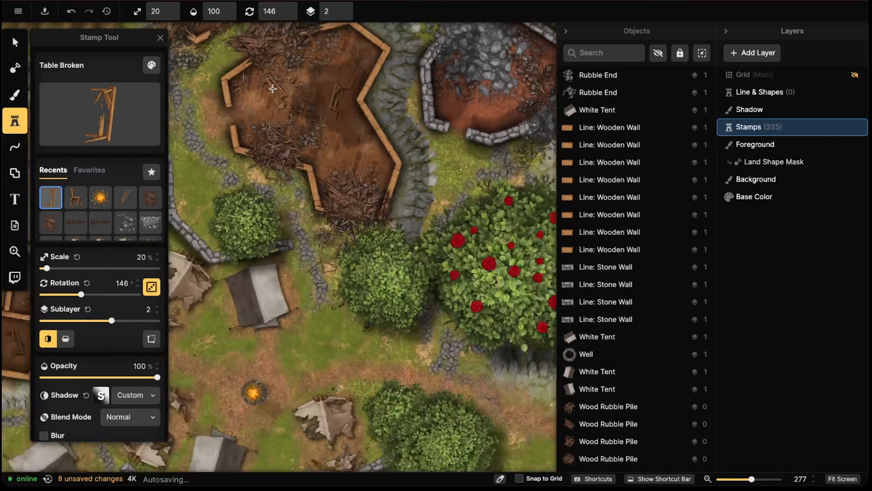
Switch to the Crate Broken stamp at 20% scale and place two in the slope-encircled ruin's northeastern room and one beside its L-shaped inner wall
key(f)
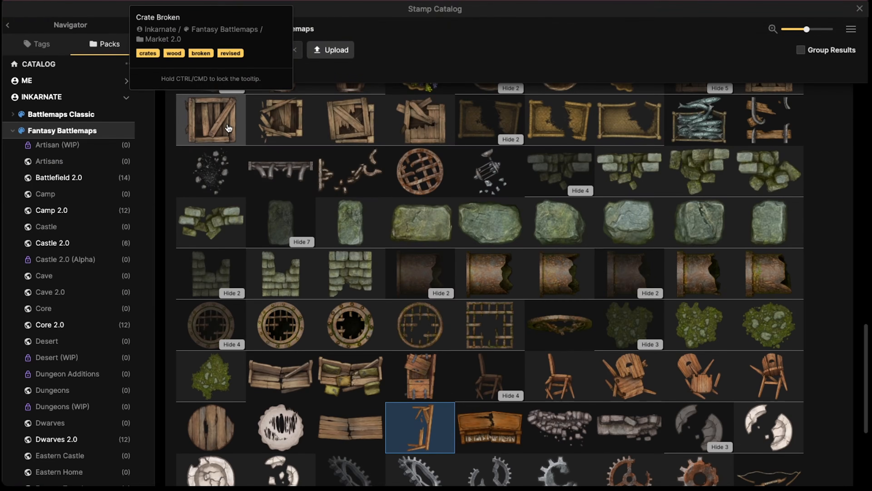
scroll(231, 128, up, 1)
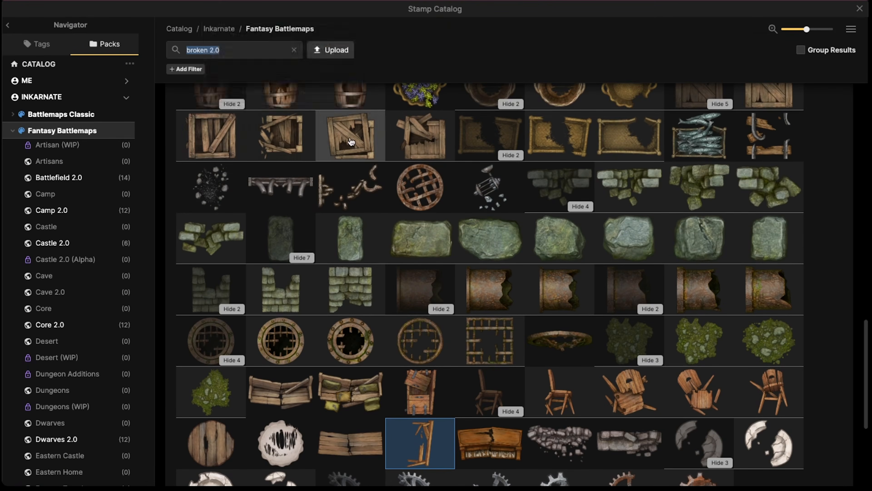
click(355, 153)
scroll(360, 155, up, 5)
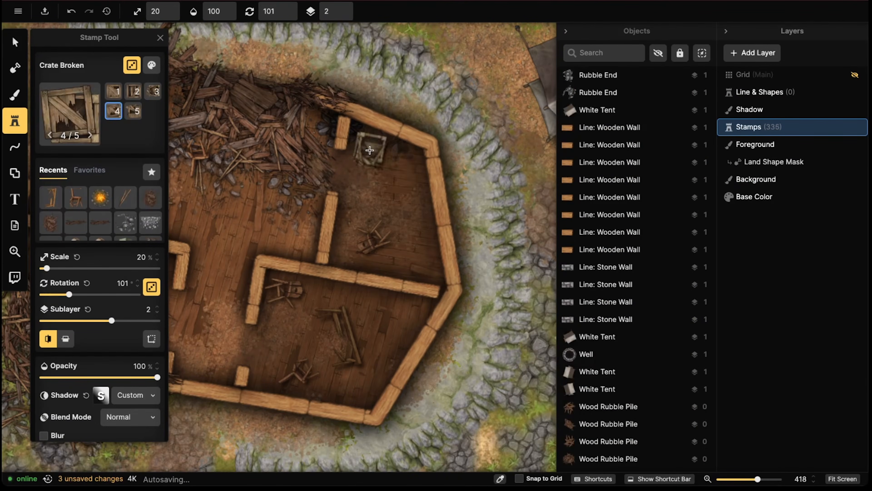
click(369, 150)
click(405, 175)
scroll(267, 154, down, 2)
middle_drag(266, 153, 433, 60)
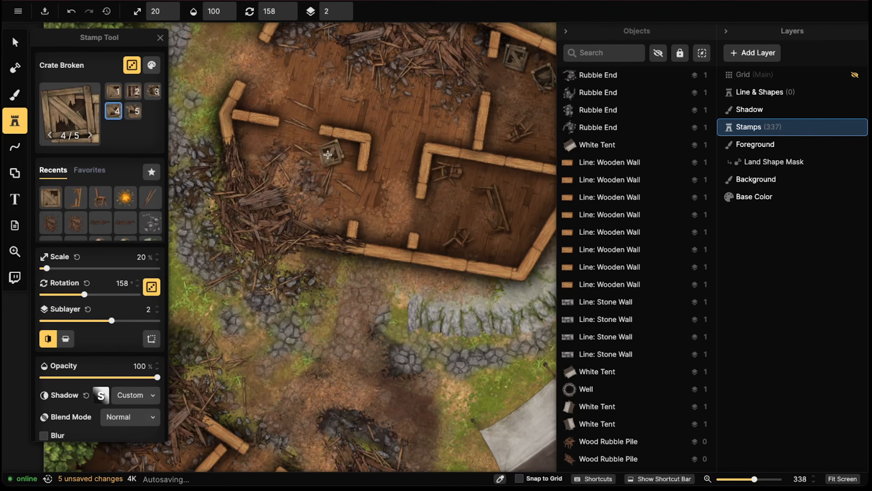
click(339, 155)
Place three Crate Broken stamps along the eastern wall of the large wooden ruin west of the stone-walled rubble ruin
scroll(330, 126, down, 2)
middle_drag(498, 34, 258, 181)
middle_drag(508, 40, 227, 181)
scroll(253, 85, up, 1)
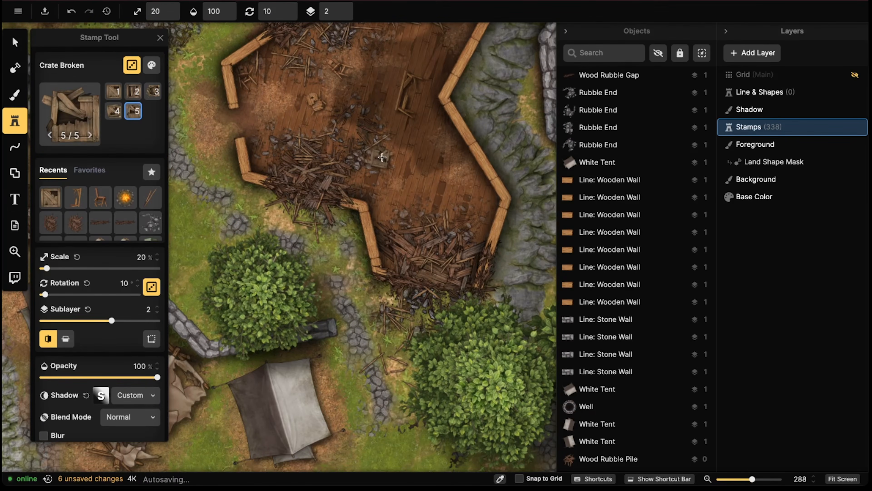
middle_drag(383, 157, 265, 149)
click(340, 148)
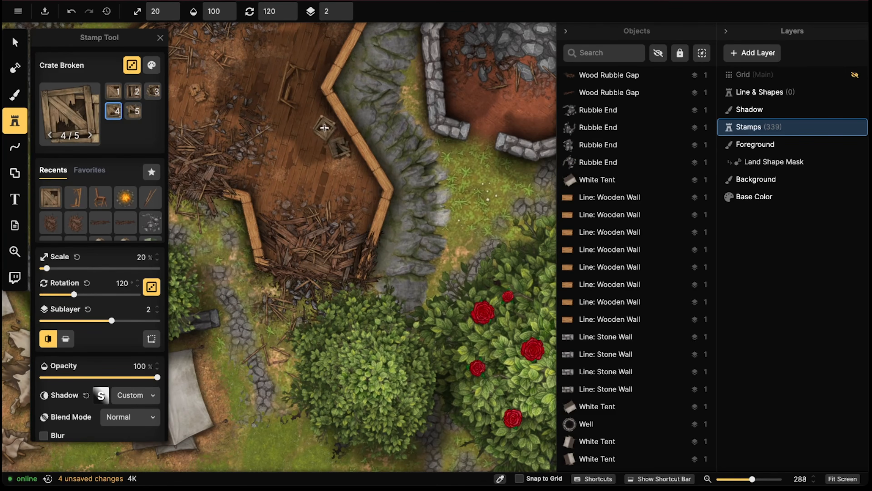
click(322, 122)
middle_drag(300, 33, 344, 158)
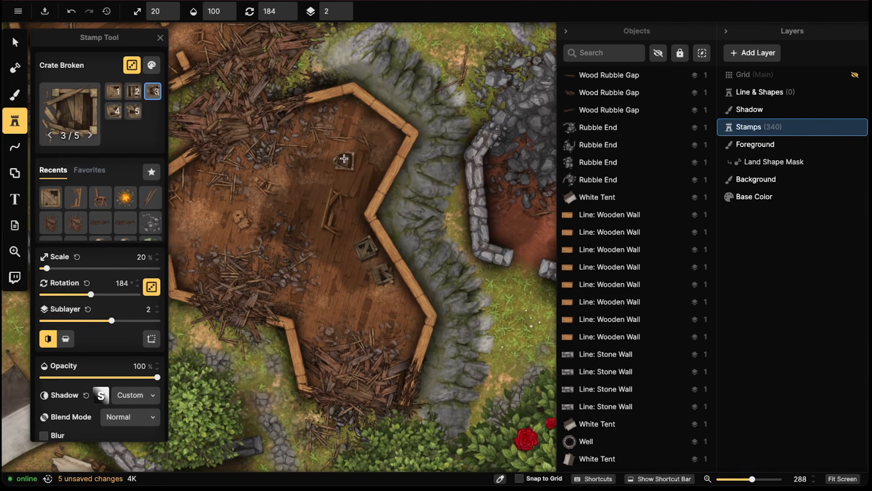
click(351, 163)
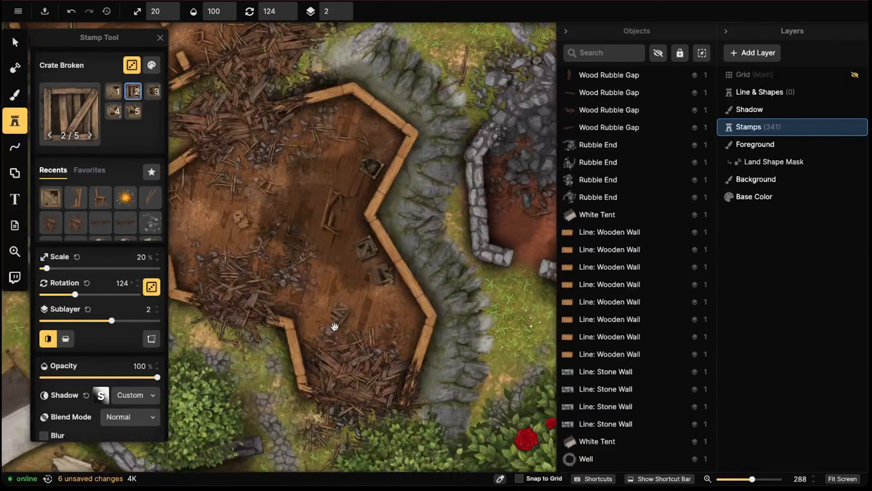
Place a Crate Broken stamp beside the diagonal inner wall of the southwestern corner ruin and switch to the Select tool
middle_drag(498, 412, 438, 98)
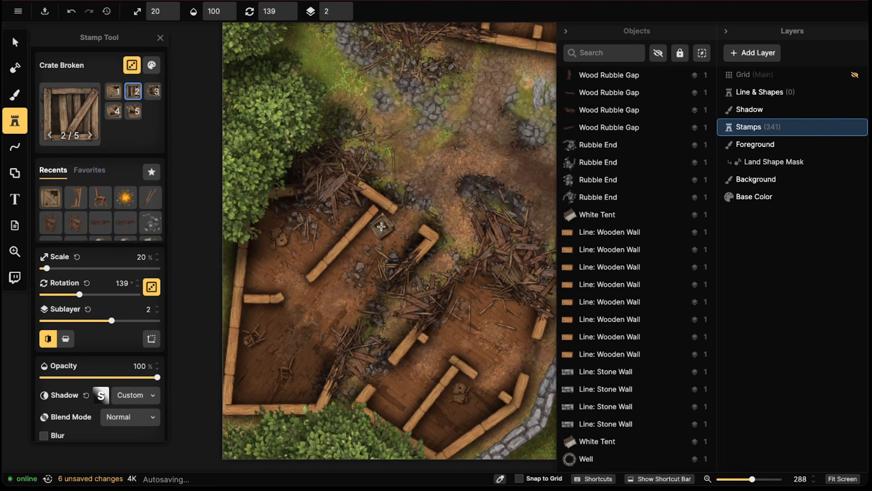
click(381, 227)
scroll(360, 206, down, 3)
click(14, 42)
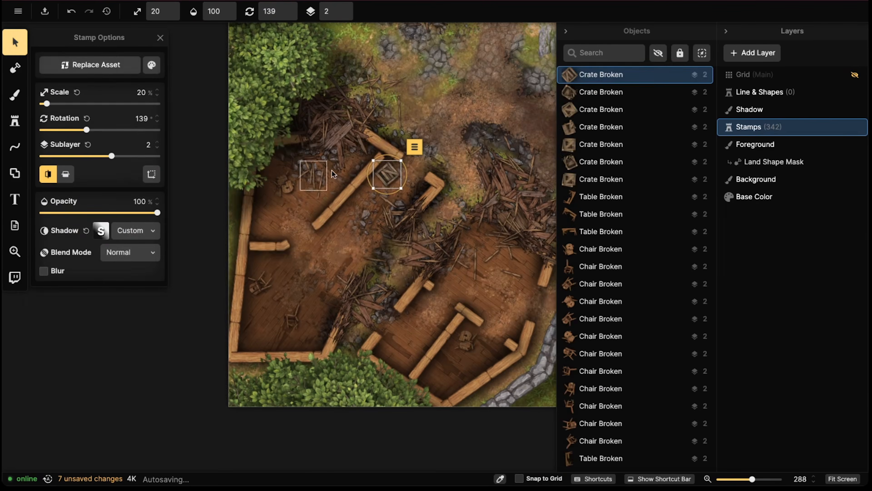
click(338, 175)
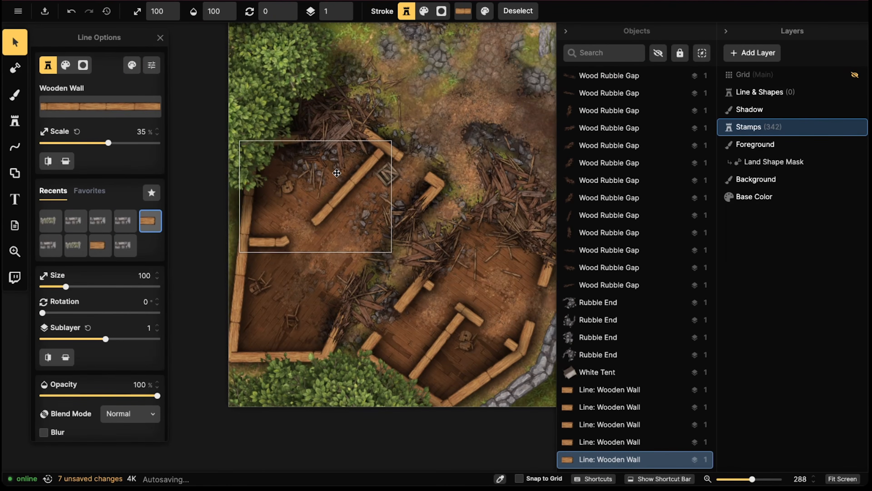
key(Escape)
scroll(337, 159, down, 5)
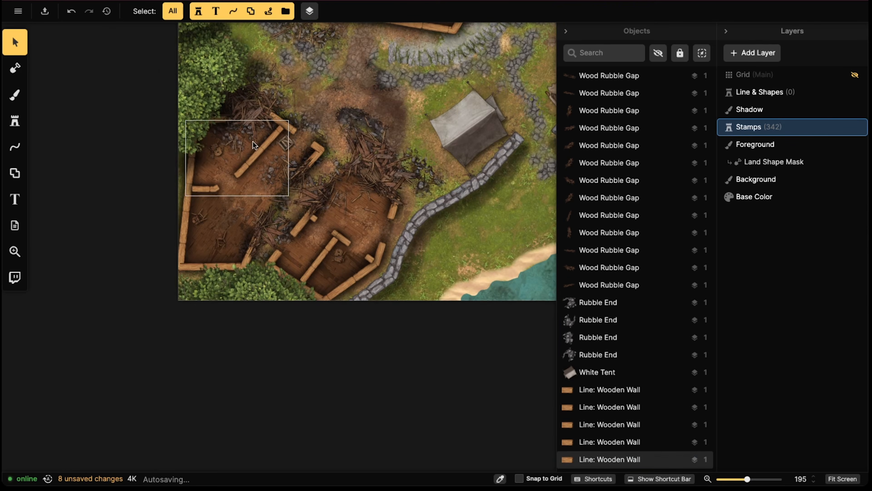
click(254, 143)
scroll(252, 151, up, 4)
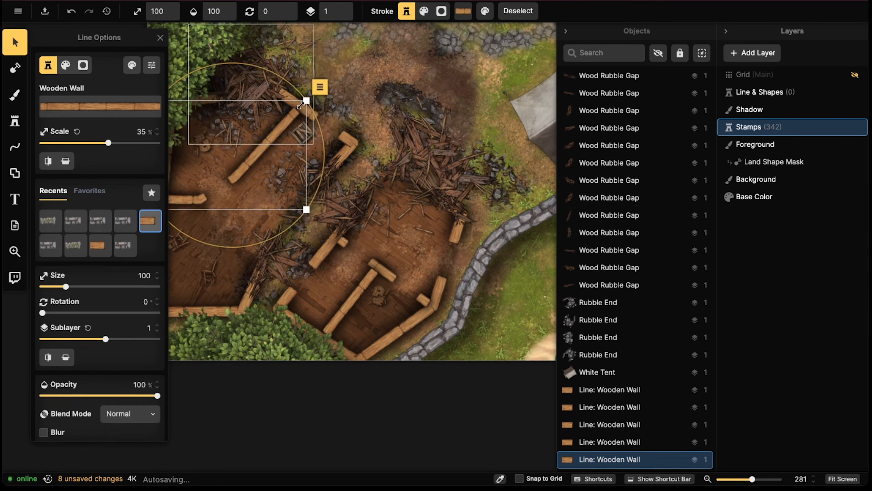
key(Escape)
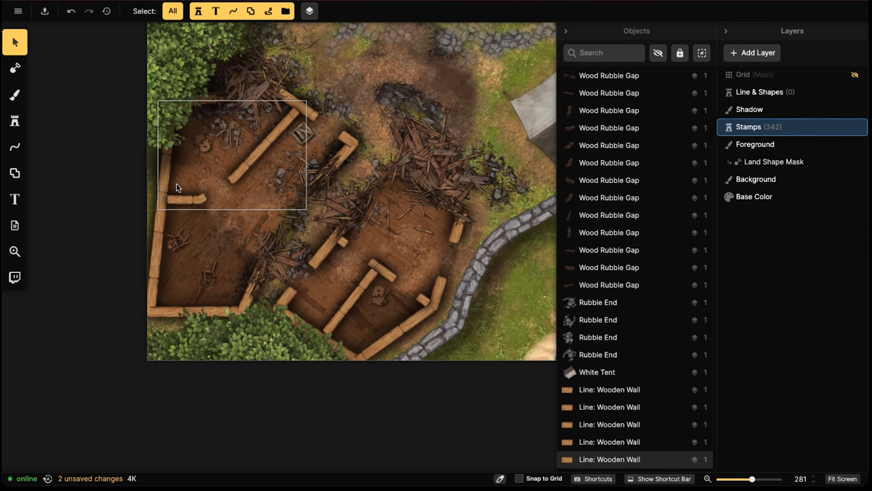
Set the sublayer of the broken crate beside the slope-encircled ruin's L-shaped inner wall to 0
middle_drag(302, 130, 249, 204)
middle_drag(299, 165, 287, 240)
middle_drag(299, 157, 282, 254)
middle_drag(303, 122, 294, 195)
click(294, 196)
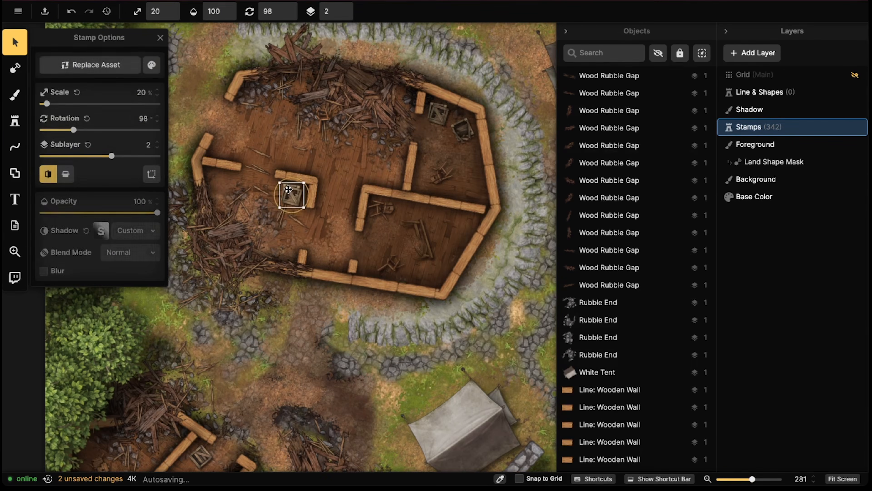
click(348, 14)
click(349, 14)
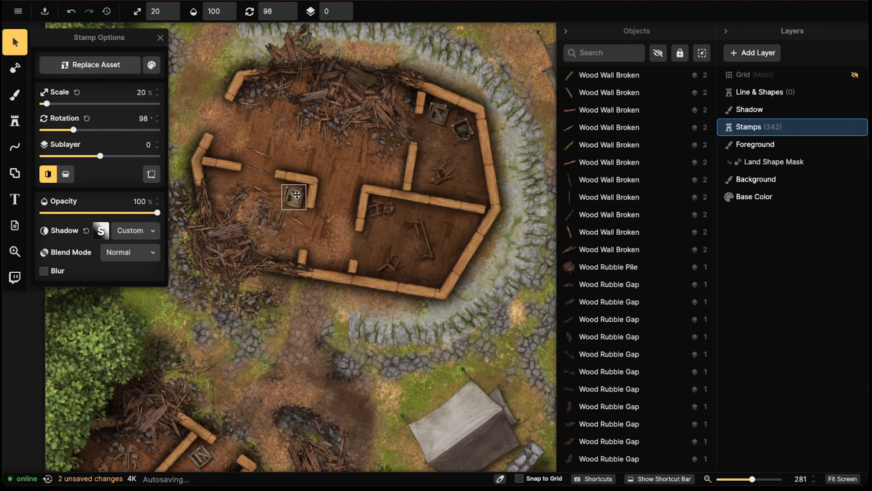
Select all stamps from the broken crate's set and set their sublayer to 0
click(318, 169)
mouse_move(340, 194)
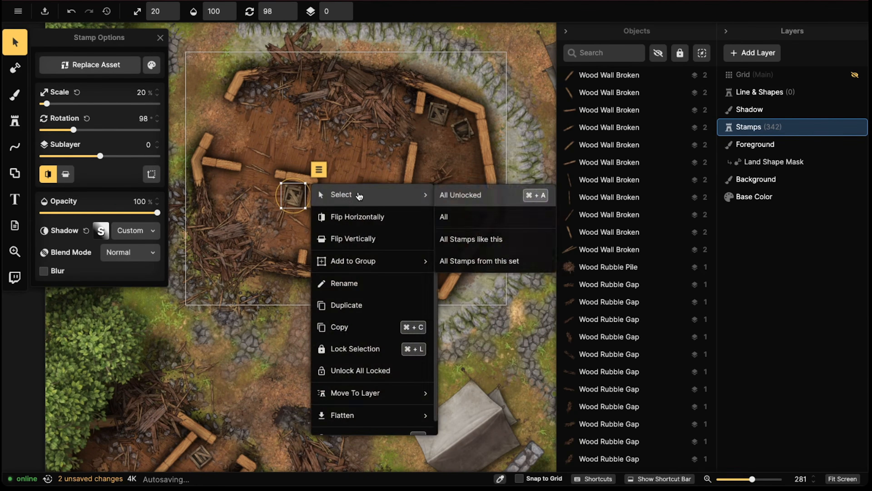
click(480, 261)
click(343, 15)
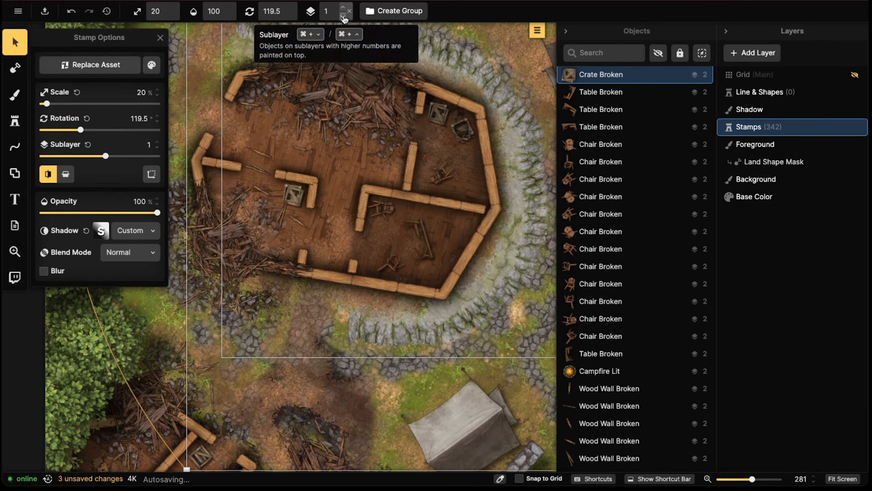
click(342, 15)
Set the sublayer of the northernmost broken crate in the large wooden ruin to -1 and deselect it
scroll(348, 125, down, 2)
scroll(348, 125, down, 1)
scroll(344, 127, right, 13)
scroll(343, 128, up, 9)
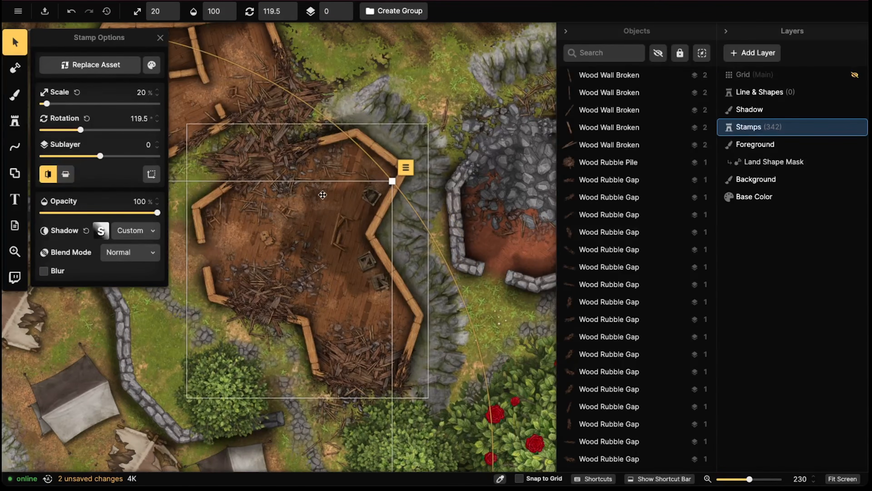
click(371, 197)
click(373, 197)
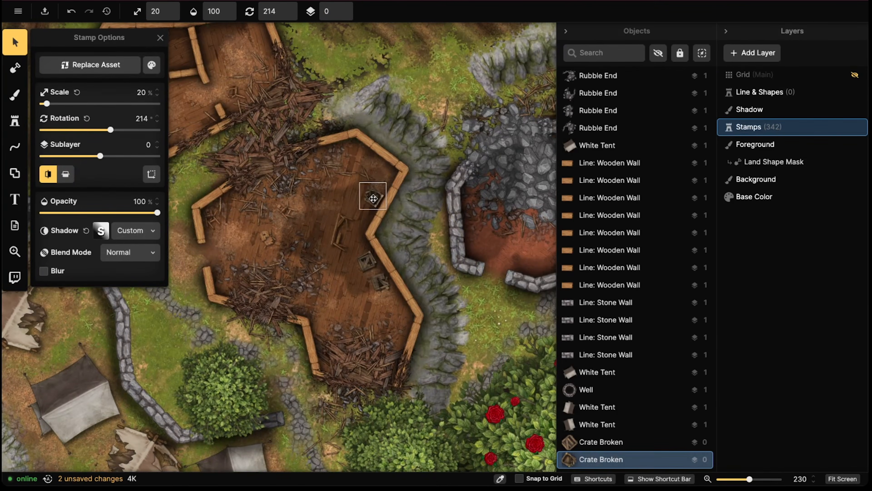
click(343, 15)
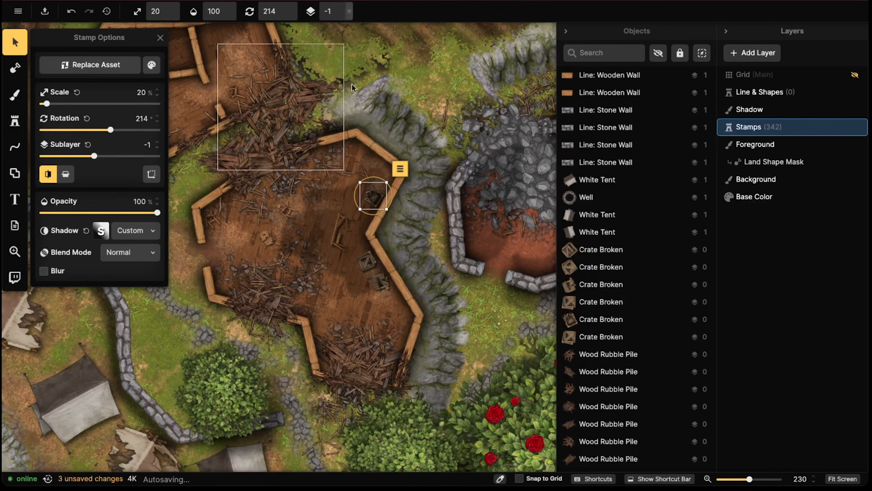
key(Escape)
Select the other two broken crates along the large ruin's eastern wall together and set their sublayer to -3
scroll(351, 172, down, 3)
click(363, 239)
shift+click(370, 254)
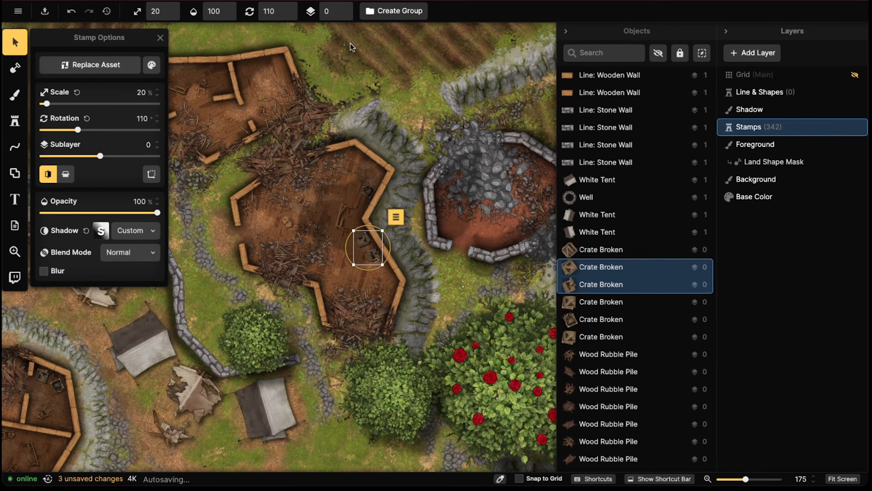
click(344, 16)
click(343, 16)
click(343, 16)
key(Escape)
Switch to the Long Table Broken stamp and place one at 20% scale on the southern floor of the large wooden ruin
scroll(267, 159, down, 4)
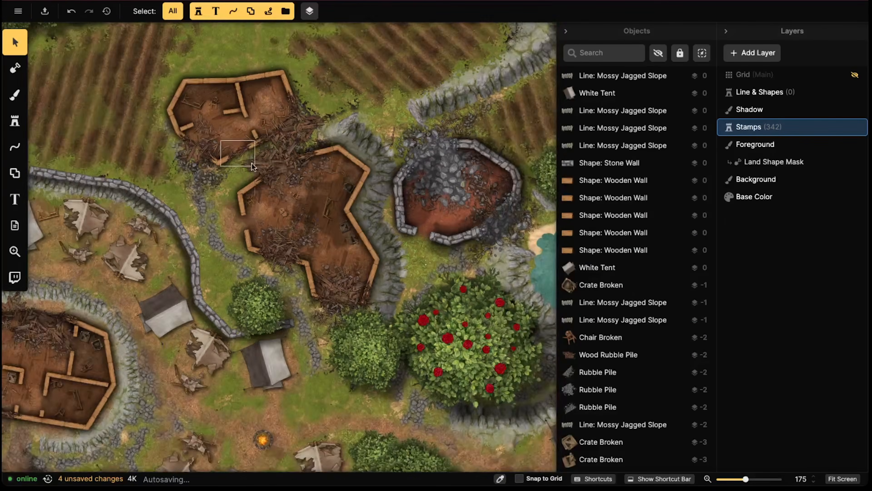
middle_drag(203, 166, 338, 70)
click(15, 120)
click(69, 110)
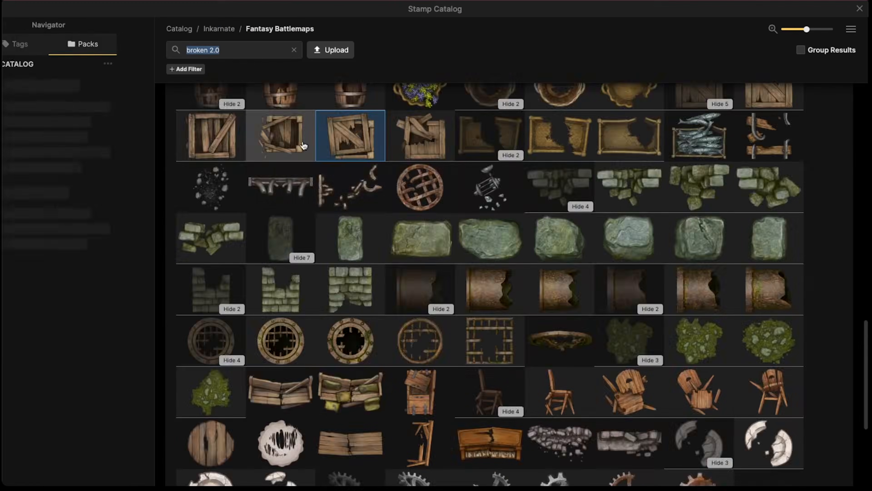
scroll(368, 211, down, 3)
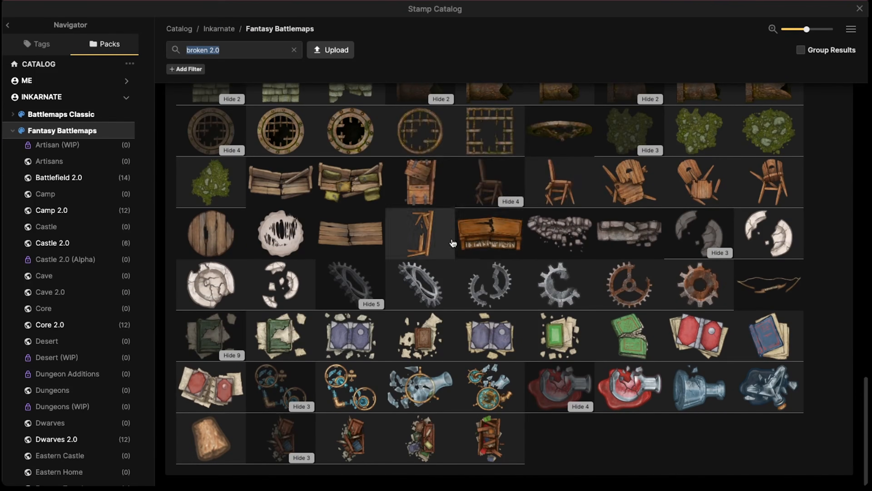
click(336, 235)
drag(372, 159, 282, 272)
scroll(448, 83, up, 4)
drag(511, 62, 356, 189)
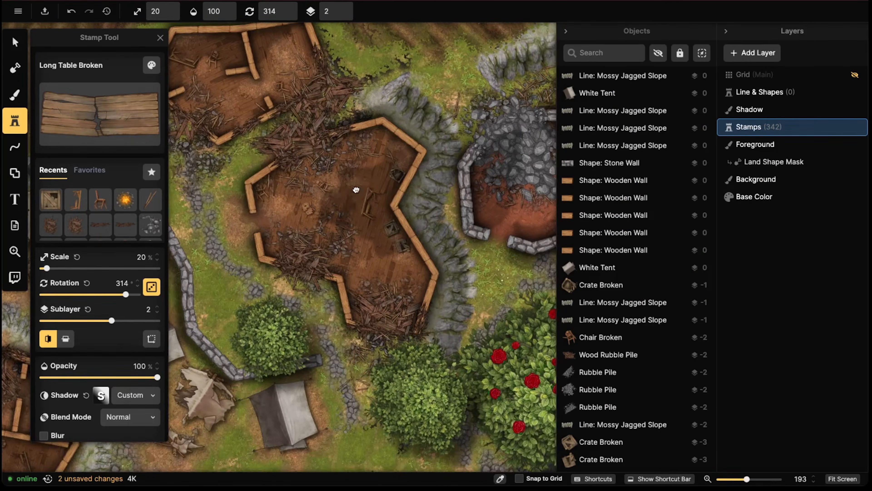
scroll(355, 188, up, 2)
scroll(354, 187, up, 3)
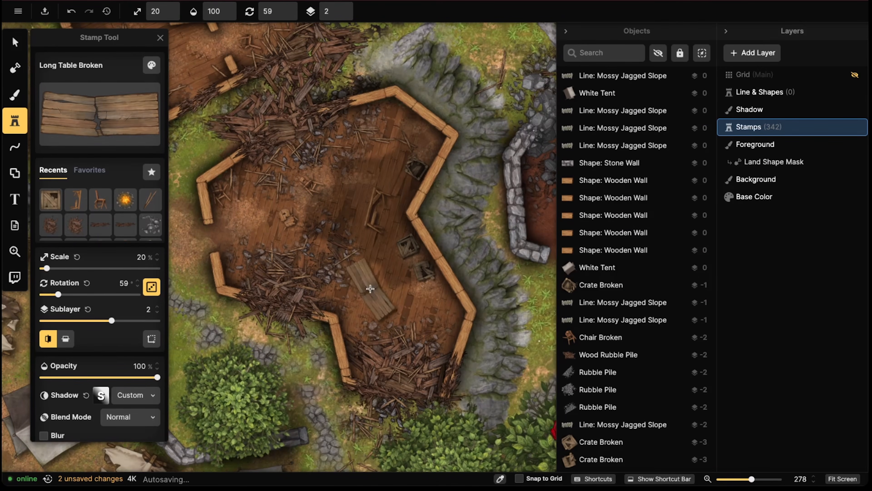
click(348, 278)
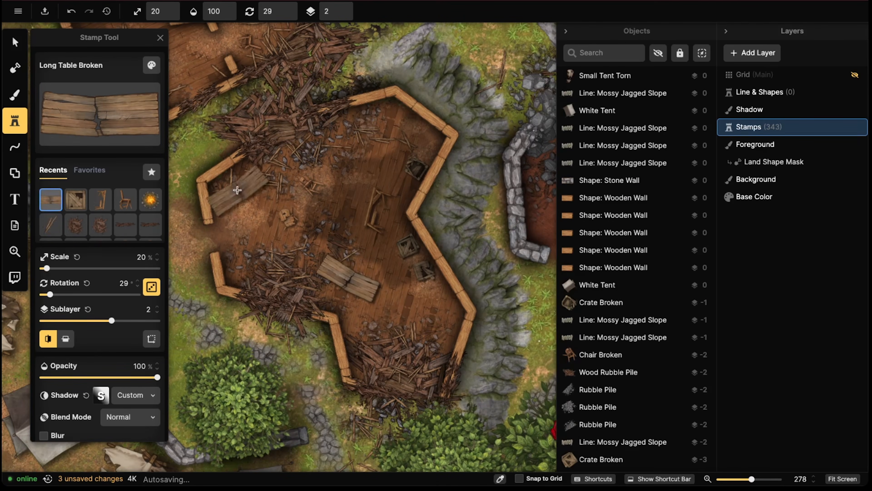
Choose the Box Broken stamp from the catalog and set its scale to 30% and its sublayer to -2
click(353, 201)
click(113, 105)
scroll(427, 182, up, 4)
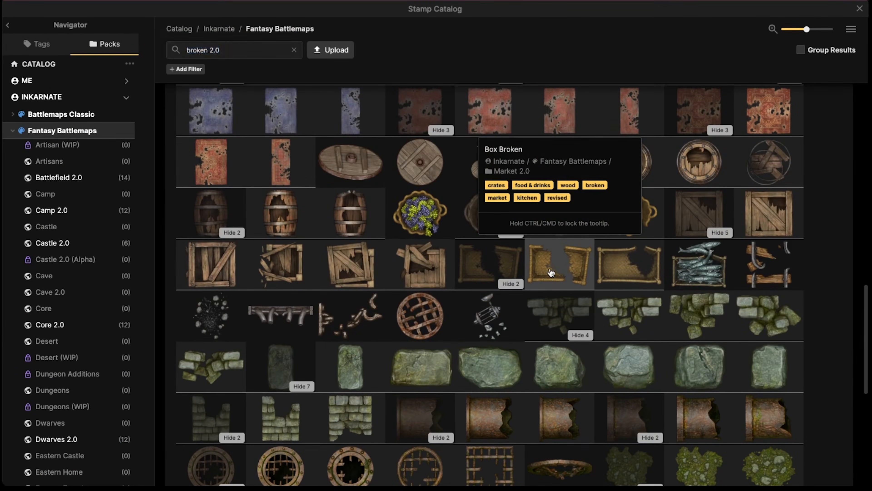
click(551, 272)
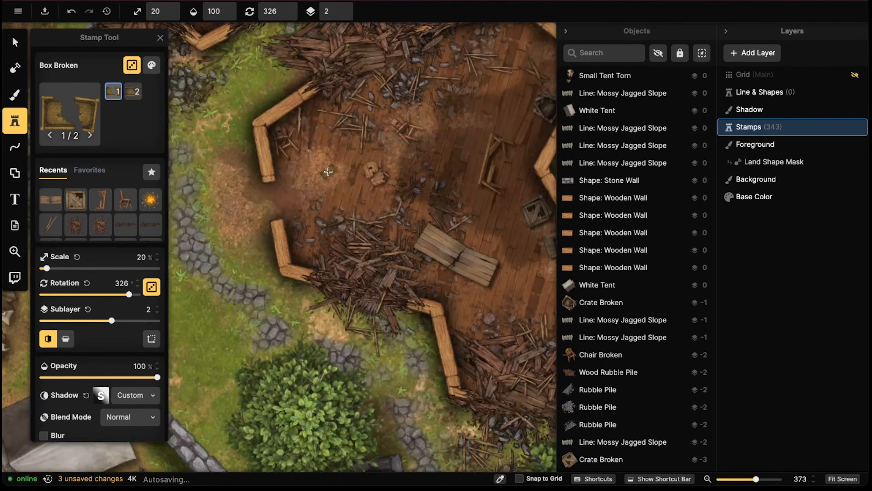
middle_drag(306, 31, 384, 267)
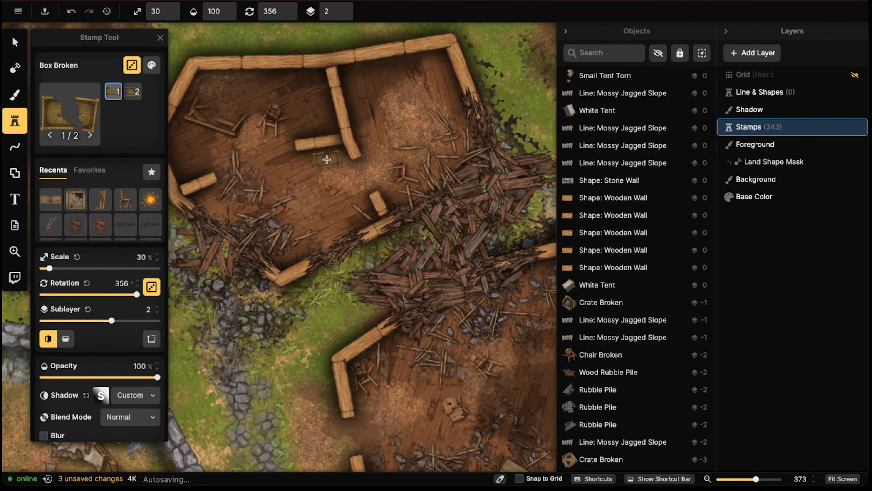
click(342, 15)
click(342, 15)
click(342, 15)
click(342, 15)
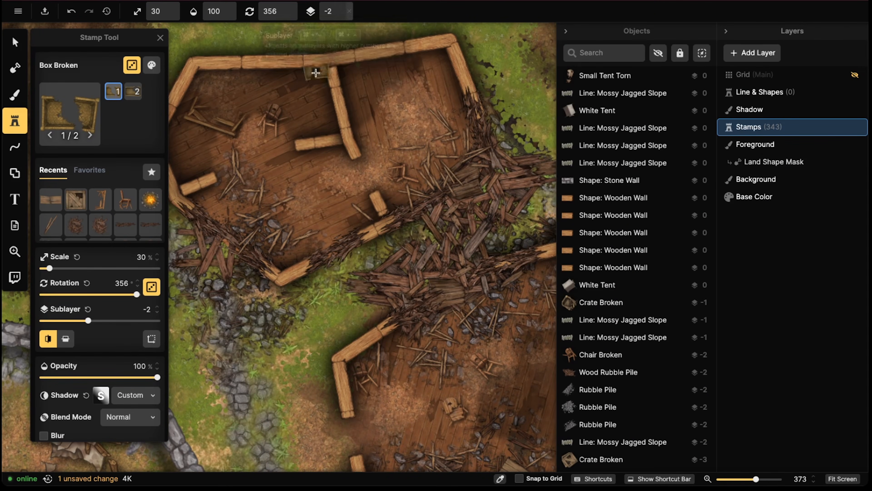
Place three Box Broken stamps along the northern wall of the ruin beside the crop field, two in its western room and one in its eastern
click(305, 81)
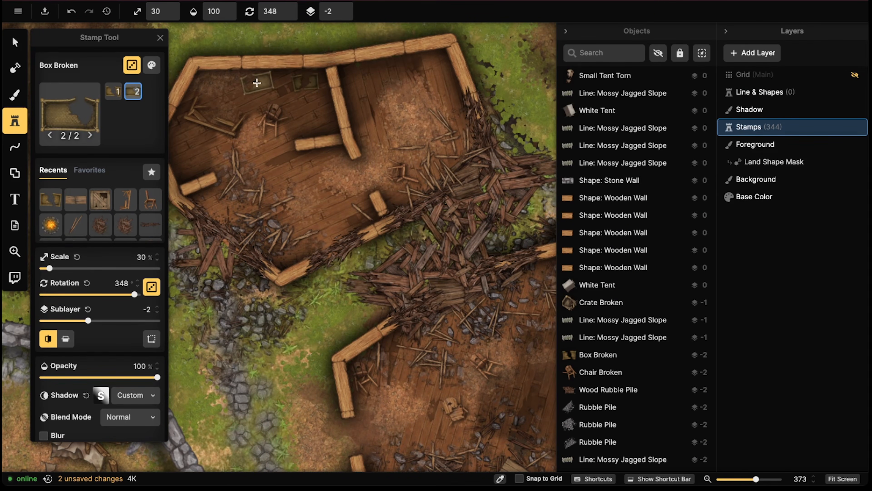
click(257, 82)
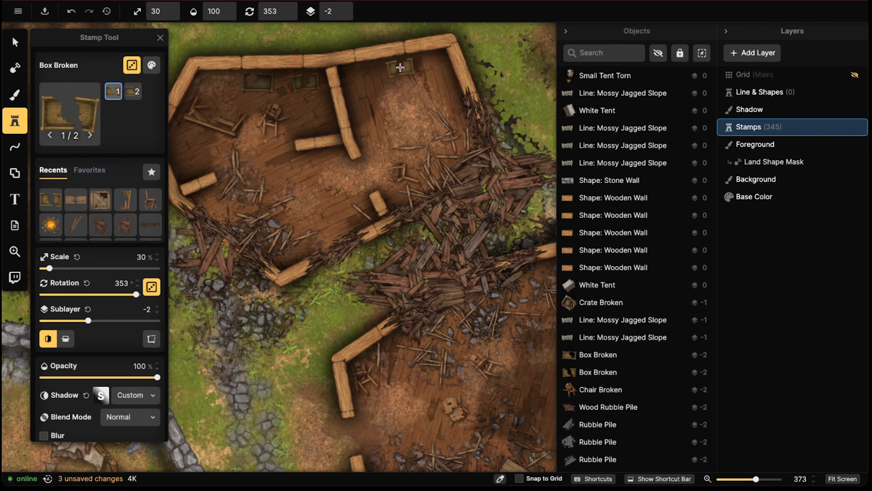
click(400, 68)
Choose the Fireplace Broken stamp from the Fantasy Battlemaps catalog
click(59, 89)
scroll(371, 267, down, 3)
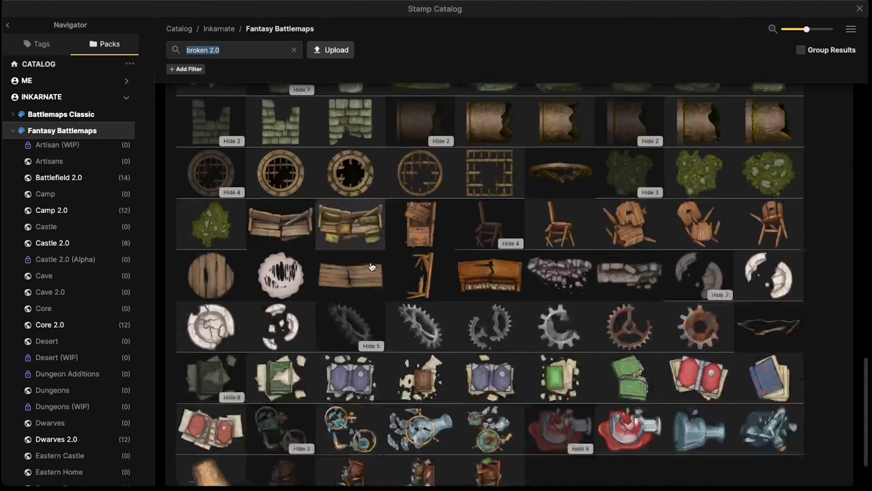
scroll(648, 308, down, 1)
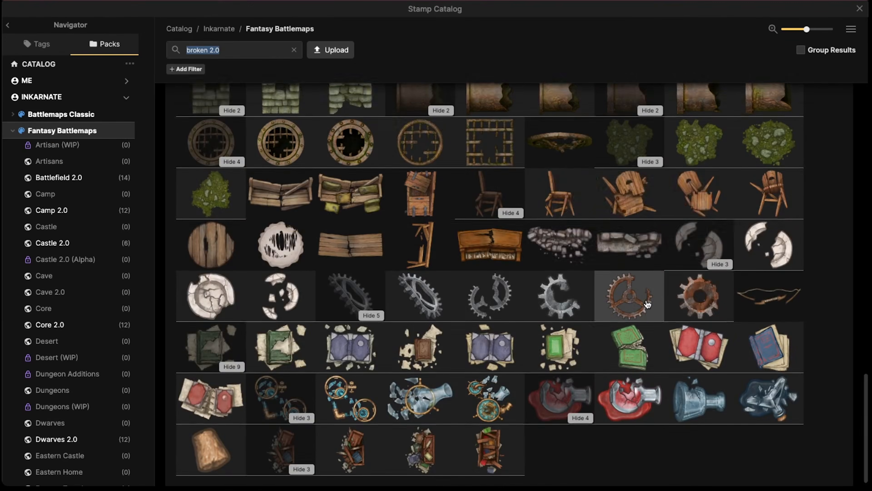
scroll(648, 305, up, 5)
scroll(647, 304, down, 2)
click(648, 306)
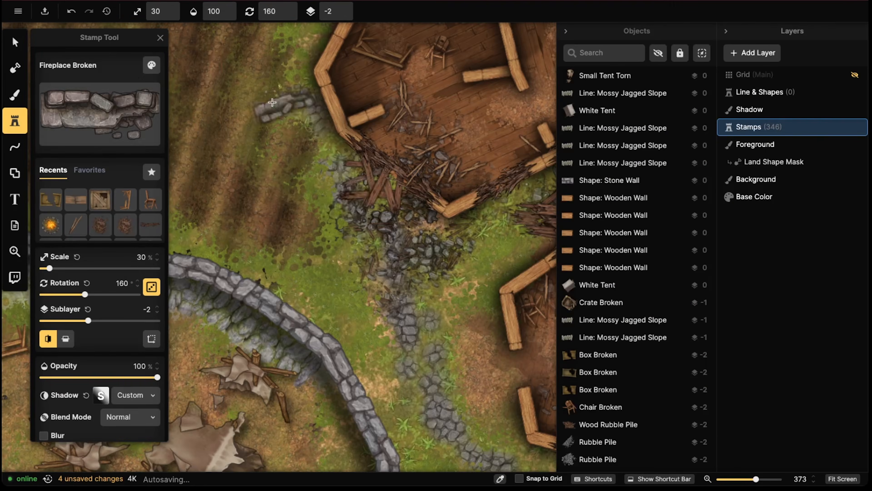
click(100, 113)
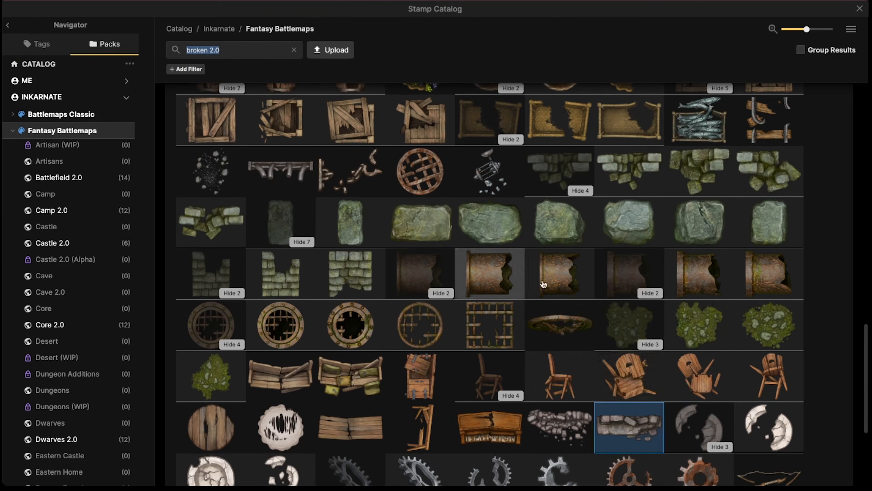
click(634, 425)
Place one Fireplace Broken stamp at 30% scale on the open crop field west of the northern wooden ruin
middle_drag(447, 113, 364, 189)
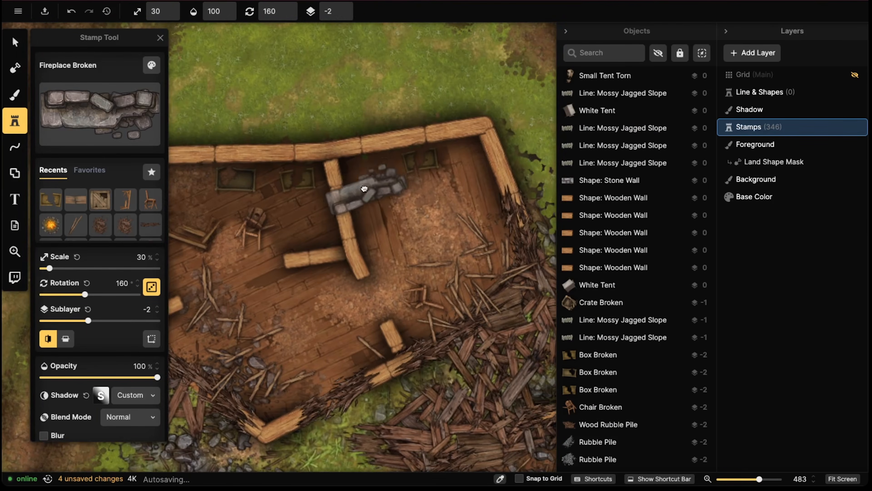
scroll(361, 185, down, 3)
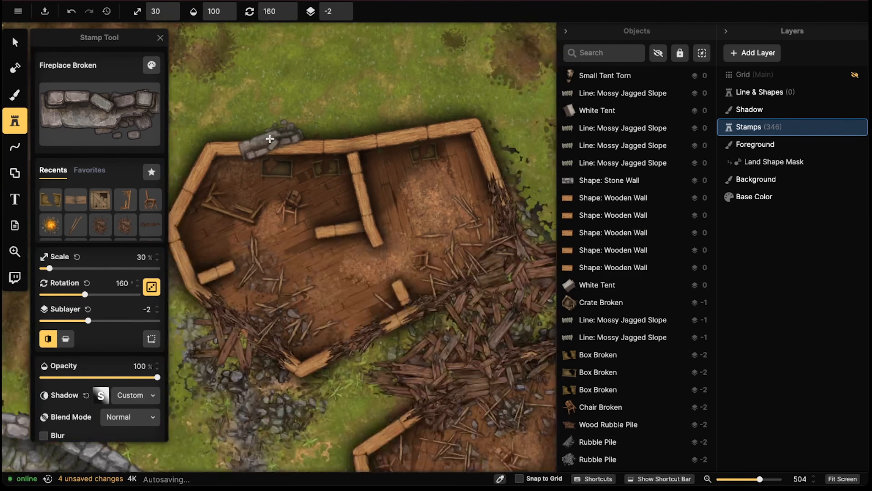
scroll(270, 139, down, 2)
middle_drag(192, 158, 295, 141)
click(292, 141)
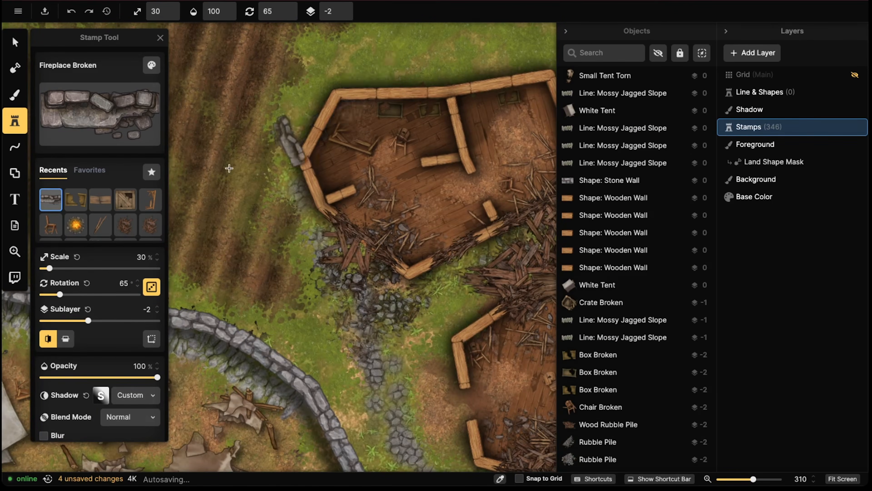
scroll(229, 168, up, 5)
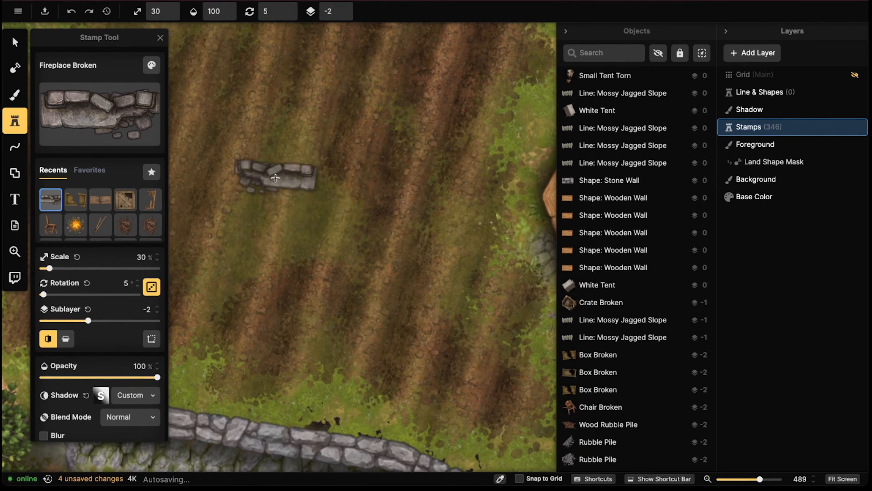
click(292, 190)
key(v)
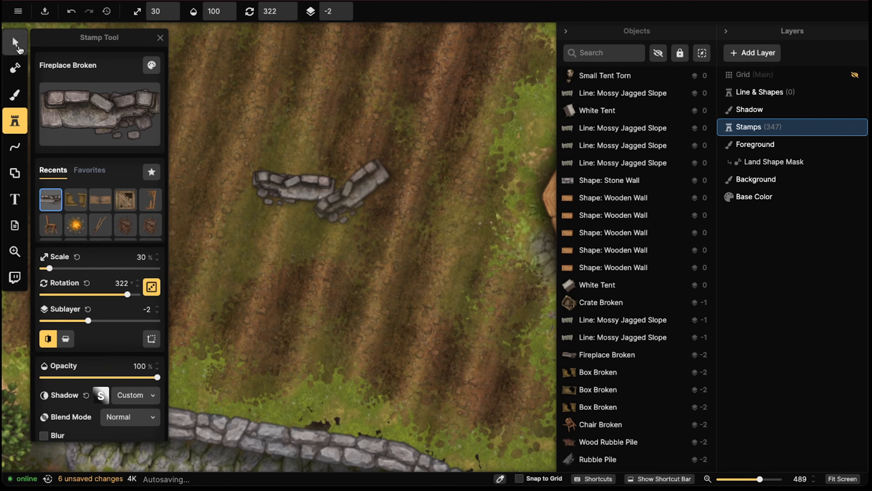
Shift the broken fireplace slightly southeast on the crop field and reset its rotation to 0°
click(293, 189)
drag(328, 199, 354, 225)
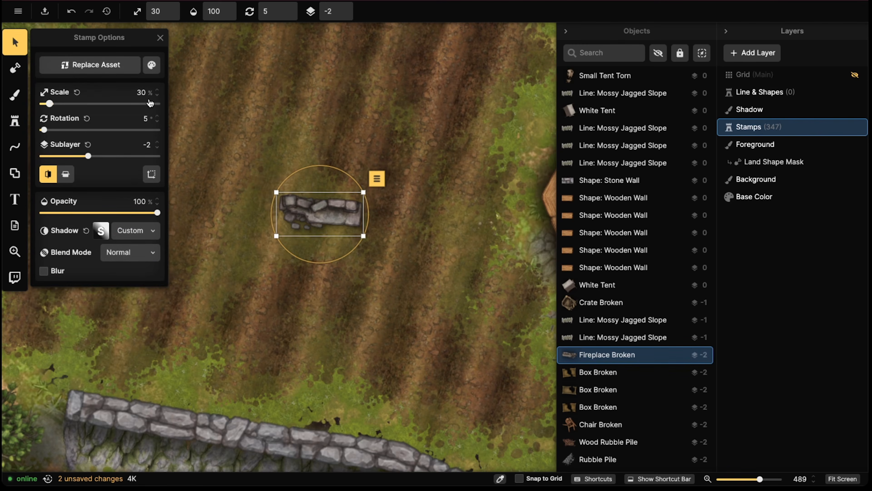
click(90, 117)
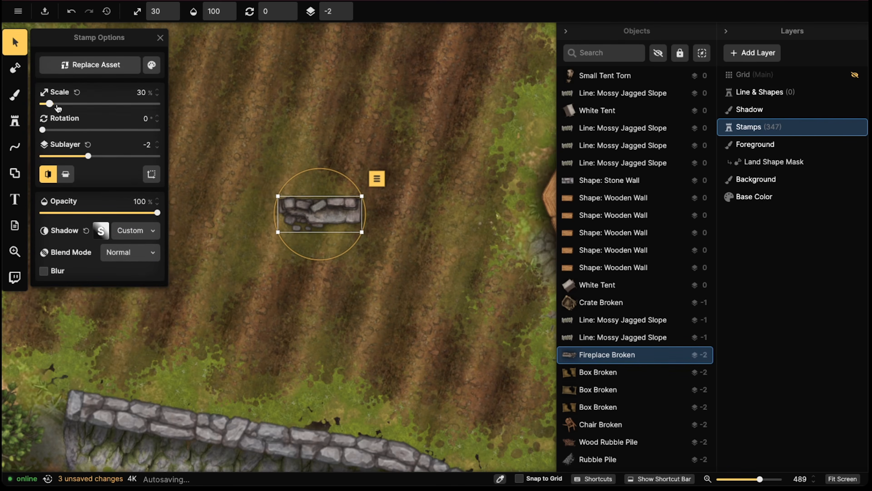
Draw a short horizontal Stone Wall line at 42% scale above the broken fireplace and move it down against the fireplace's back
click(14, 147)
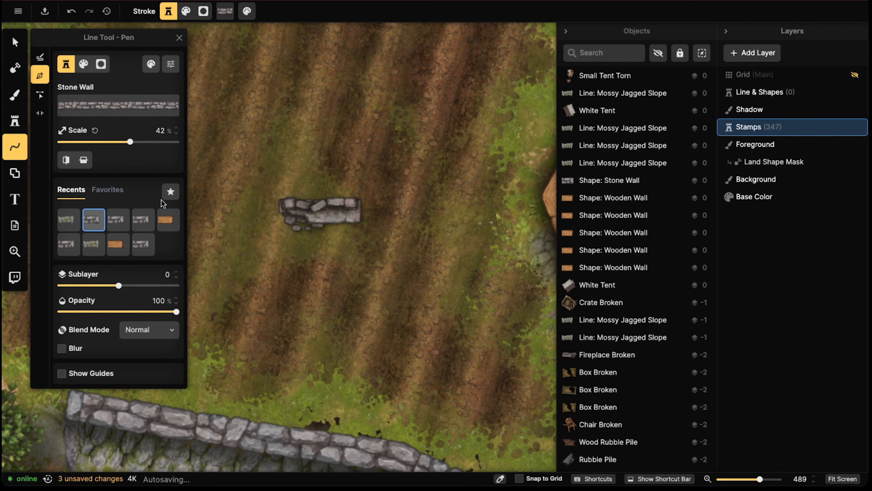
click(263, 134)
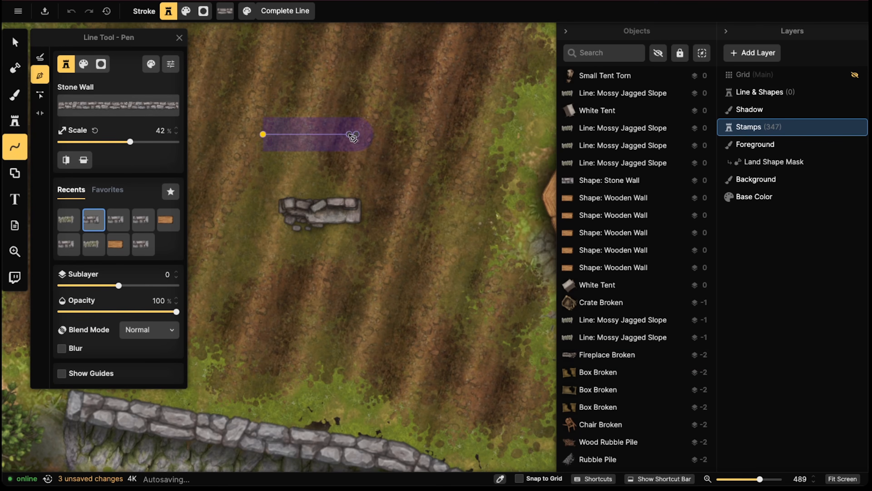
double_click(359, 134)
click(38, 58)
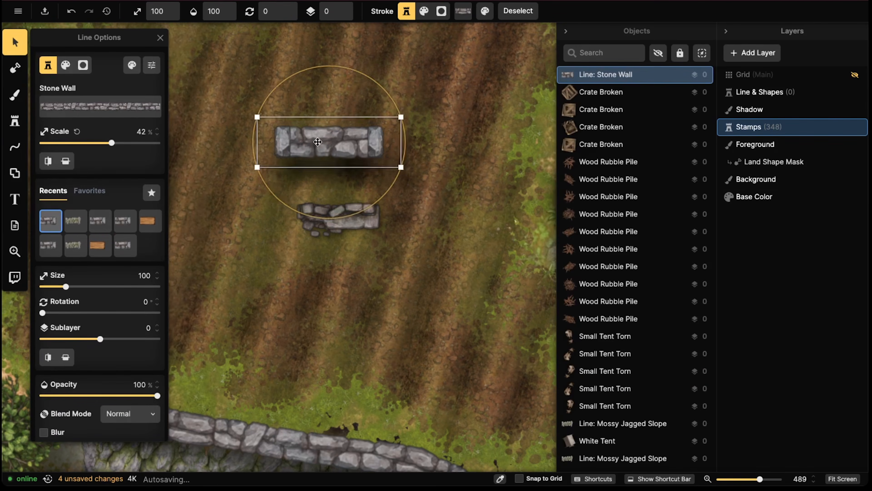
drag(319, 142, 329, 187)
Adjust the stone wall line's shadow with blur 1.7, vertical offset -21.6 and intensity 64%, and nudge the line down over the fireplace
click(152, 65)
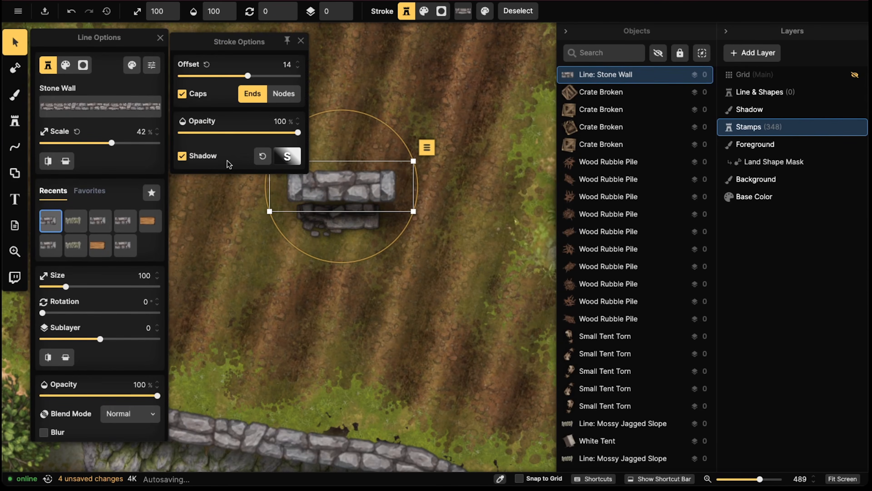
click(288, 157)
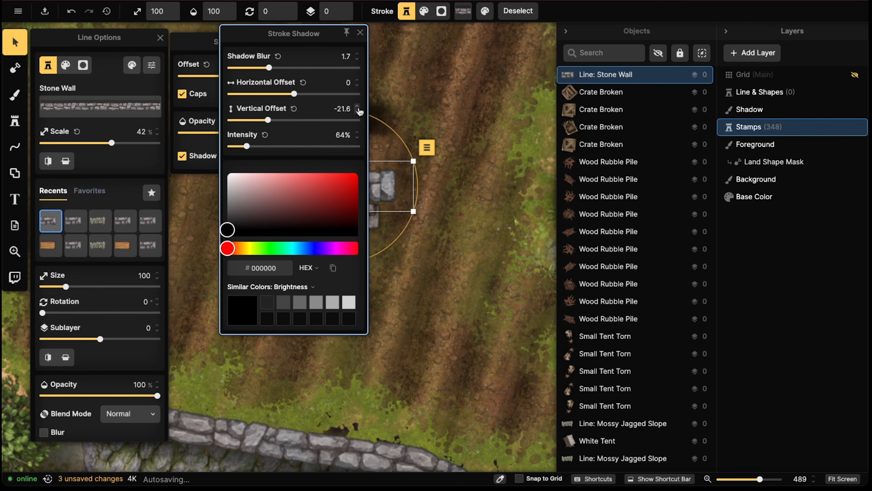
key(Escape)
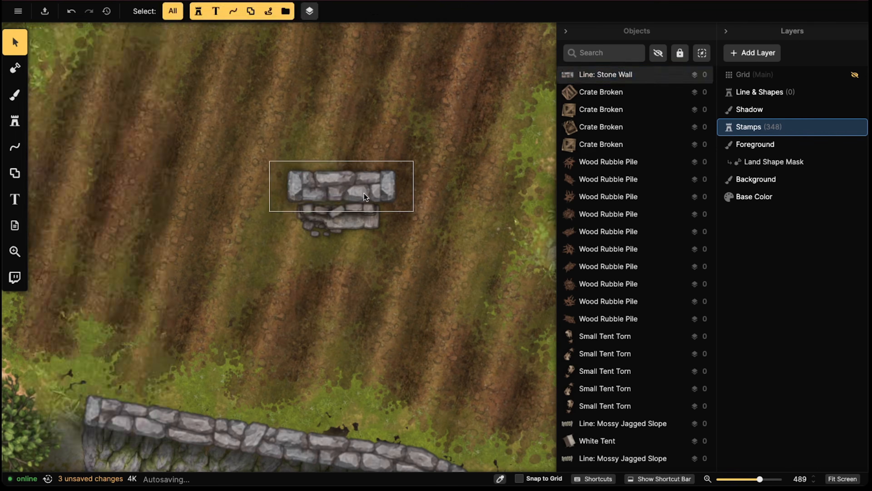
click(362, 193)
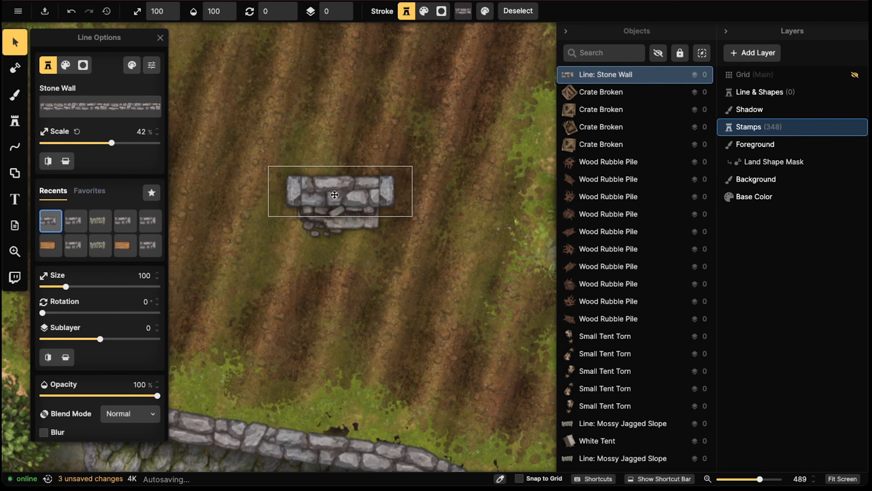
Lower the broken fireplace's saturation to 80% and nudge it up against the stone wall line
click(330, 226)
click(152, 64)
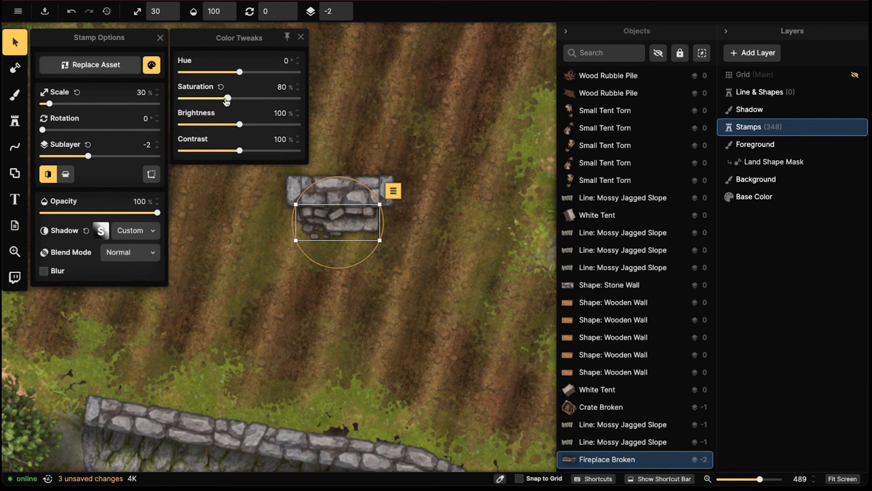
click(335, 217)
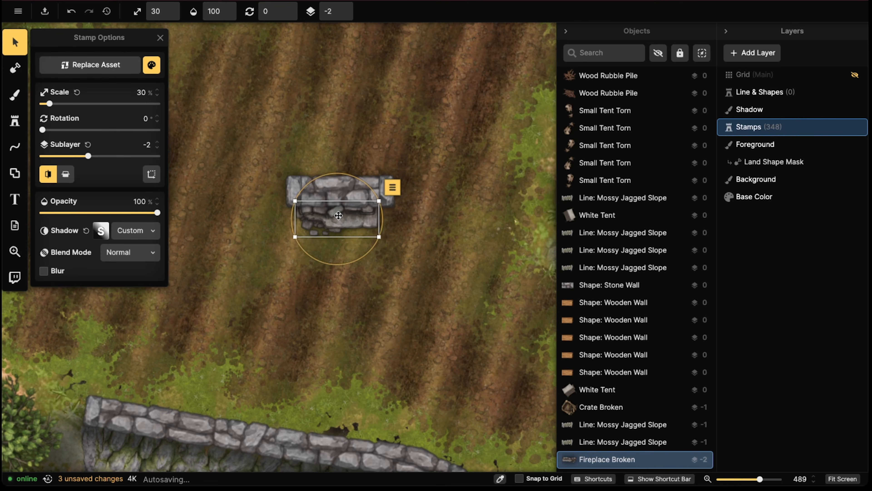
Group the broken fireplace and the stone wall line under the default name Group
shift+click(339, 188)
click(384, 10)
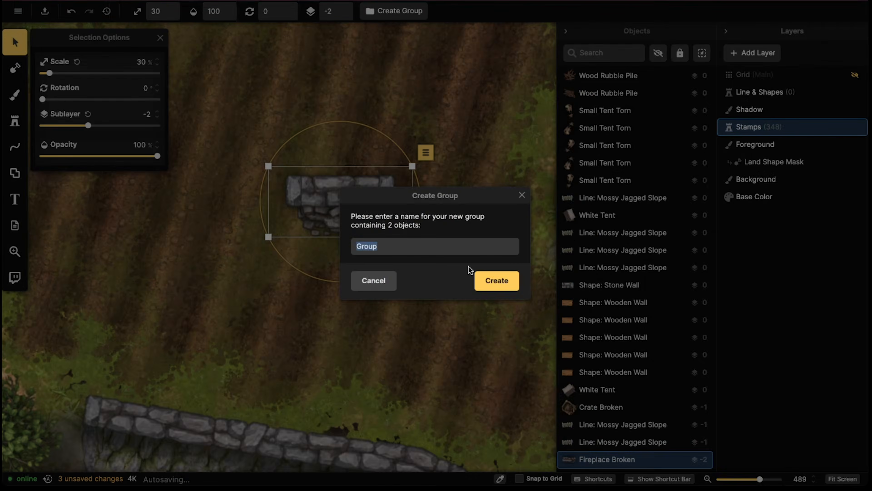
click(495, 279)
Scale the fireplace group to 90%, move it into the northern ruin, and shift the eastern room's broken box off the northern wall
scroll(276, 206, down, 5)
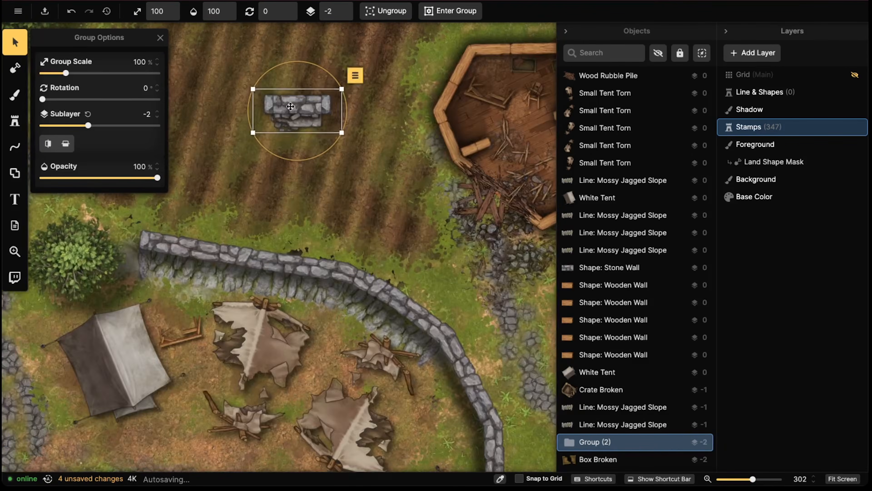
drag(299, 97, 415, 90)
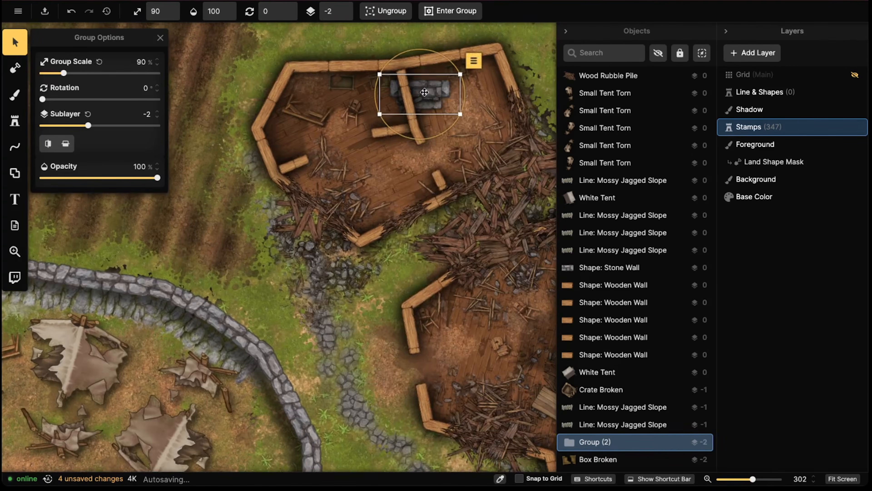
middle_drag(471, 62, 331, 107)
scroll(331, 107, up, 2)
click(321, 113)
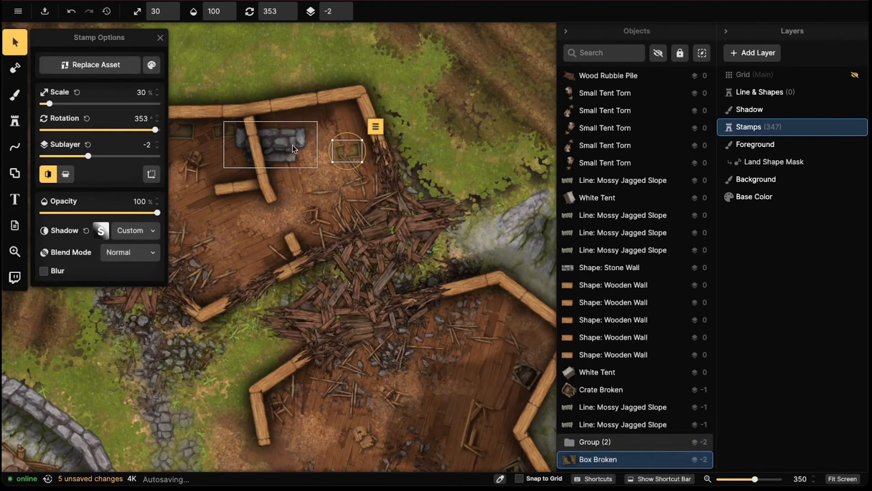
Seat the fireplace group on the northern wall of the ruin's eastern room with sublayer 0 and rotation 349°
drag(292, 145, 331, 117)
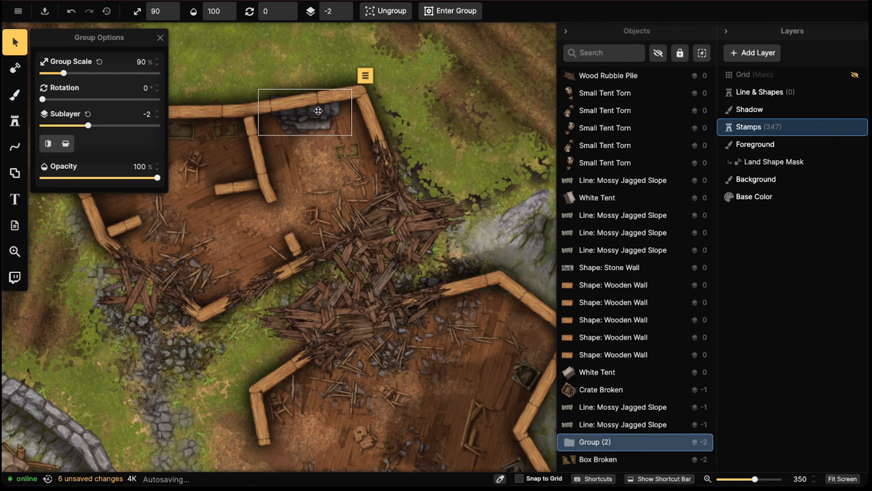
click(342, 7)
click(343, 7)
drag(311, 164, 319, 162)
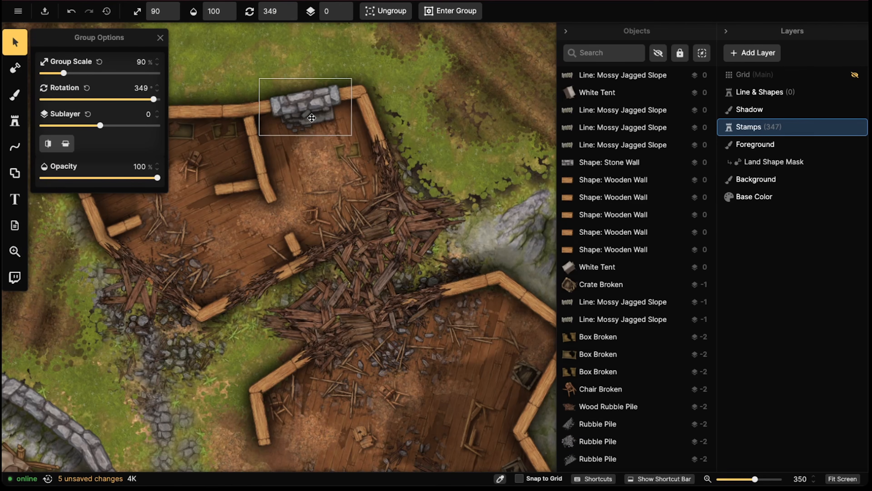
Paste a copy of the fireplace group in the cliff-ringed ruin's southeastern room and move the broken chair there to the central hall
scroll(311, 118, down, 4)
scroll(294, 107, down, 2)
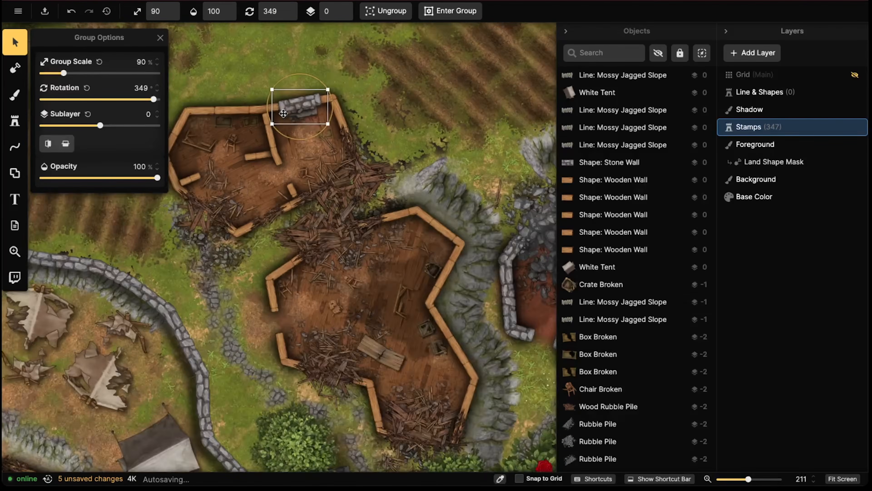
middle_drag(239, 190, 436, 45)
middle_drag(165, 305, 317, 49)
middle_drag(382, 256, 383, 285)
scroll(383, 285, up, 5)
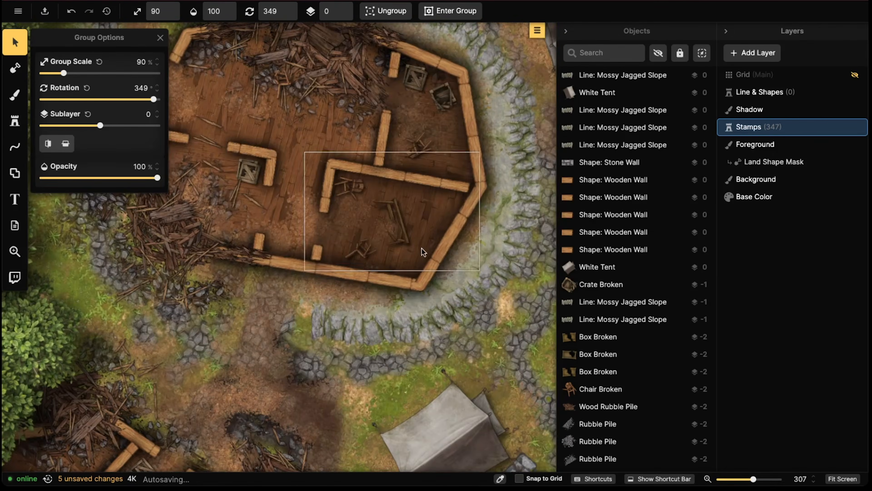
middle_drag(296, 214, 326, 279)
key(super+v)
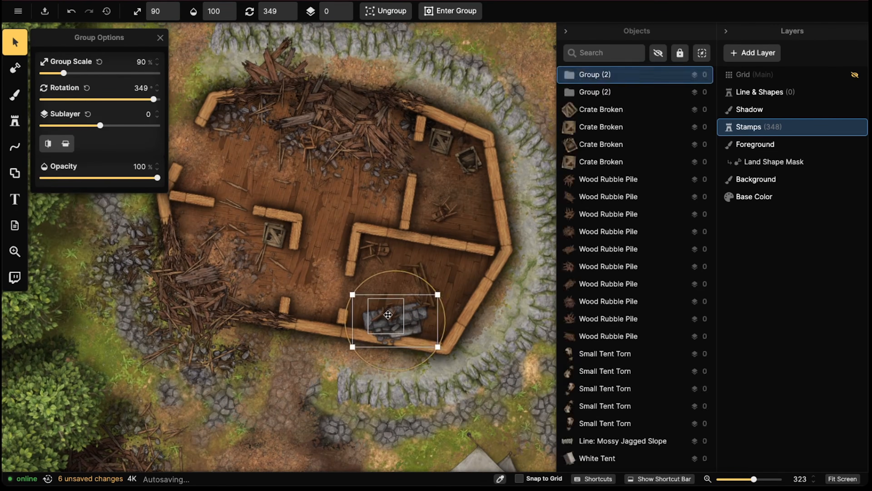
click(387, 315)
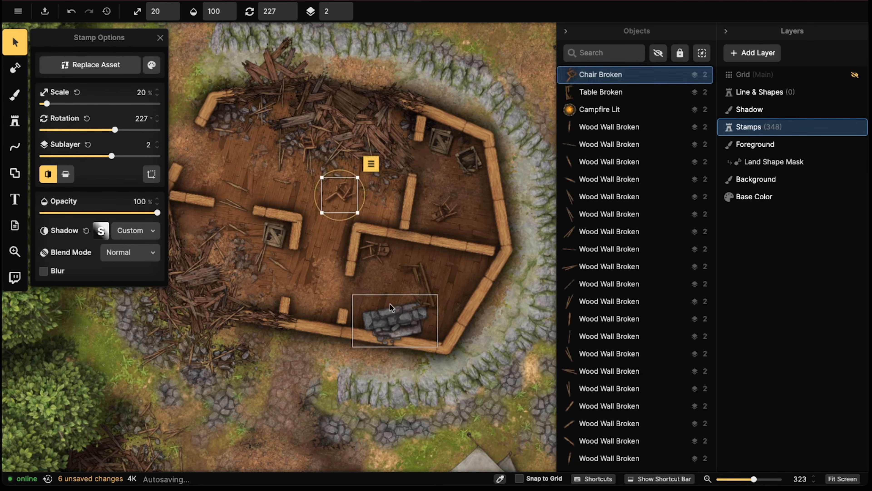
Rotate the copied fireplace group to 190° and seat it on the southern wall of the southeastern room
click(390, 304)
ctrl+scroll(391, 323, down, 5)
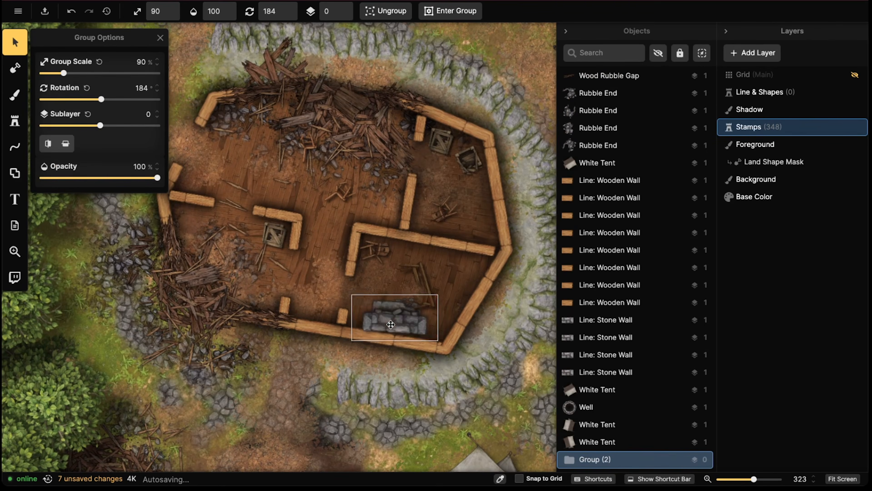
drag(390, 324, 390, 333)
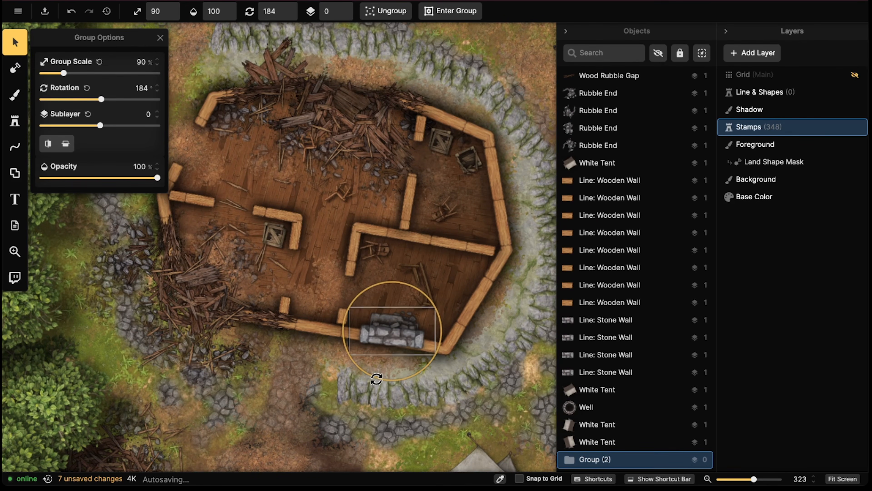
drag(374, 379, 372, 379)
drag(375, 330, 374, 332)
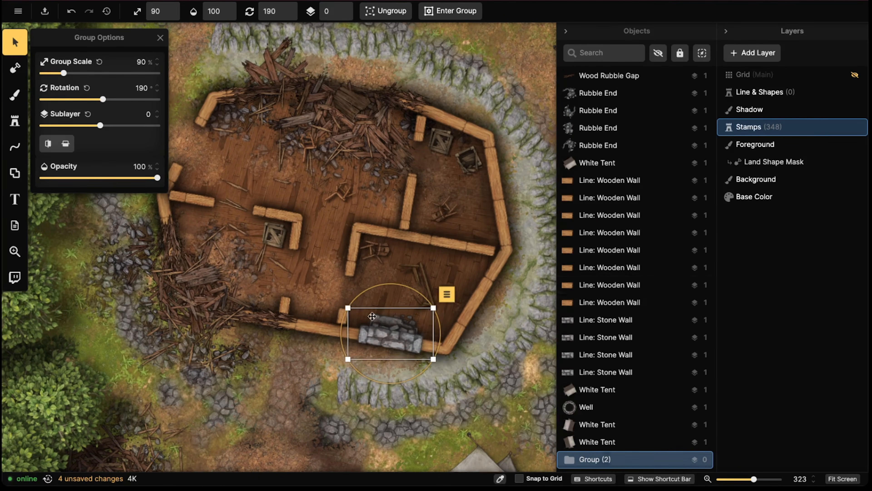
Examine the large wooden ruin's floor and its eastern wall beside the mossy slope
click(353, 257)
scroll(353, 257, down, 5)
middle_drag(395, 270, 354, 101)
middle_drag(409, 296, 309, 395)
middle_drag(309, 121, 343, 309)
middle_drag(343, 137, 379, 215)
click(379, 215)
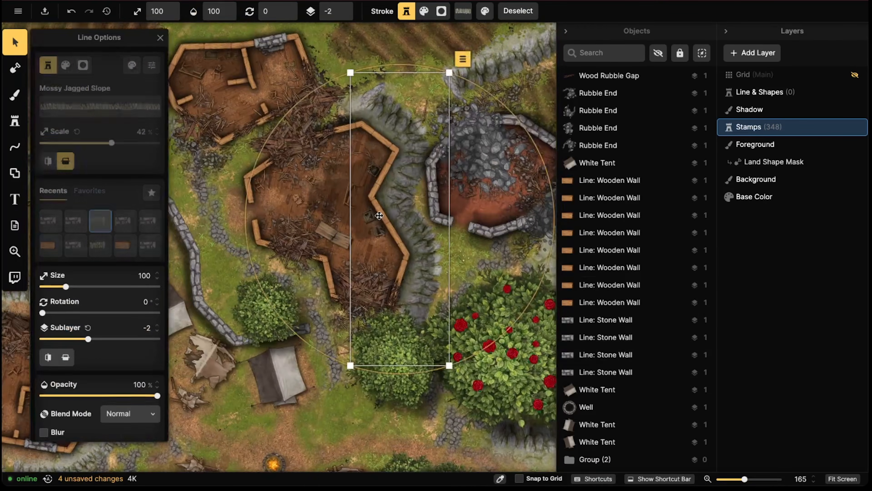
scroll(379, 216, up, 10)
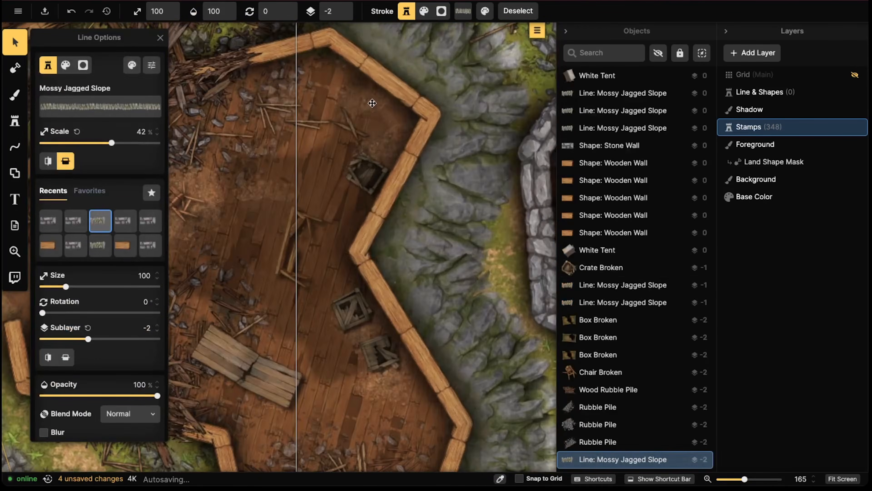
Place a copy of the fireplace group in the large wooden ruin, rotated to 36°, and seat it on the northeastern wall
click(372, 117)
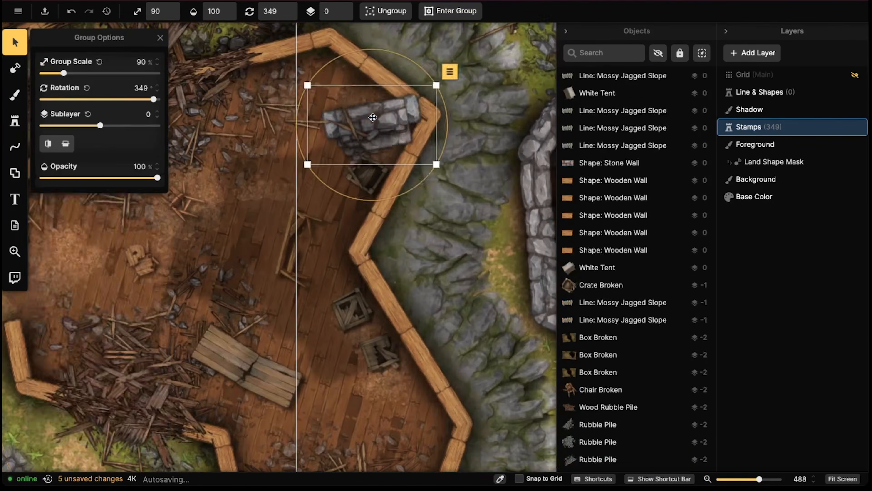
scroll(373, 118, up, 5)
alt+scroll(373, 117, up, 9)
drag(371, 117, 368, 52)
middle_drag(369, 51, 409, 144)
drag(408, 145, 409, 136)
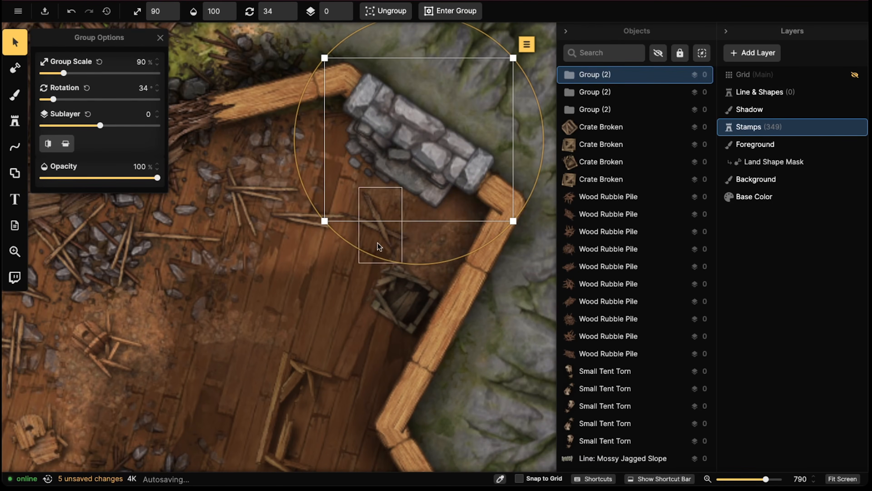
Inside the copied group, mirror the broken fireplace horizontally and nudge it against the stone wall piece, leaving the group when done
double_click(370, 156)
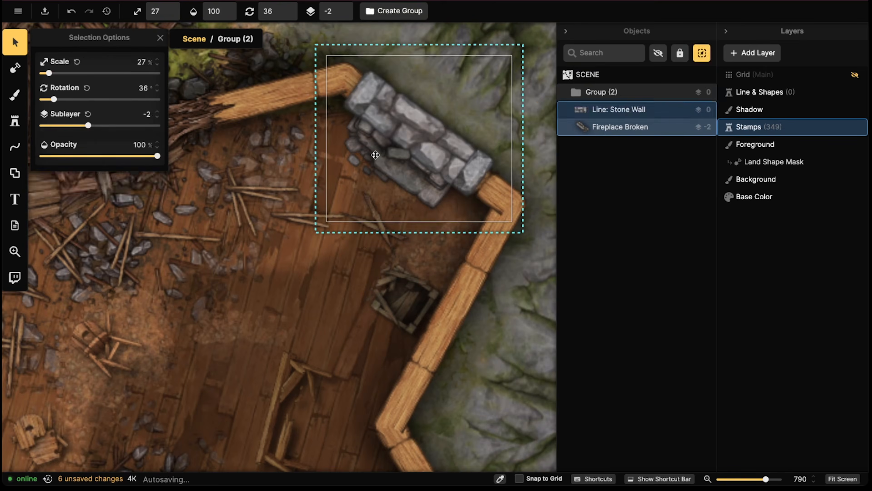
click(48, 174)
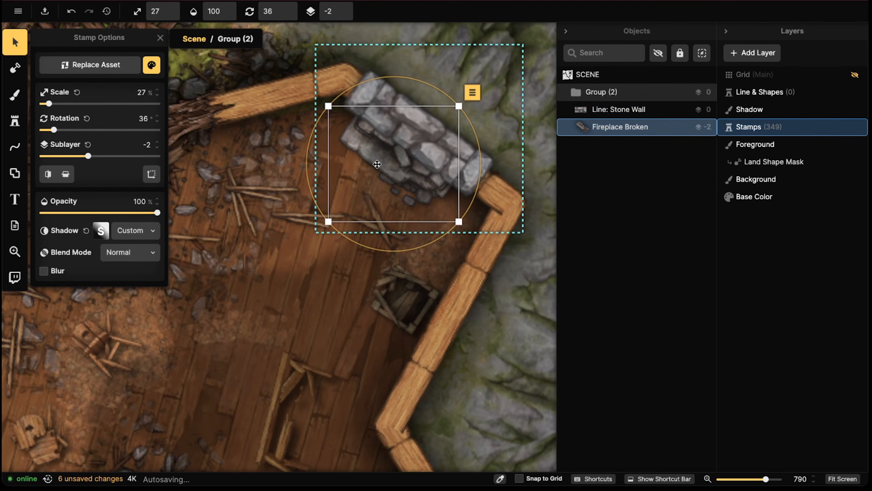
drag(383, 163, 383, 165)
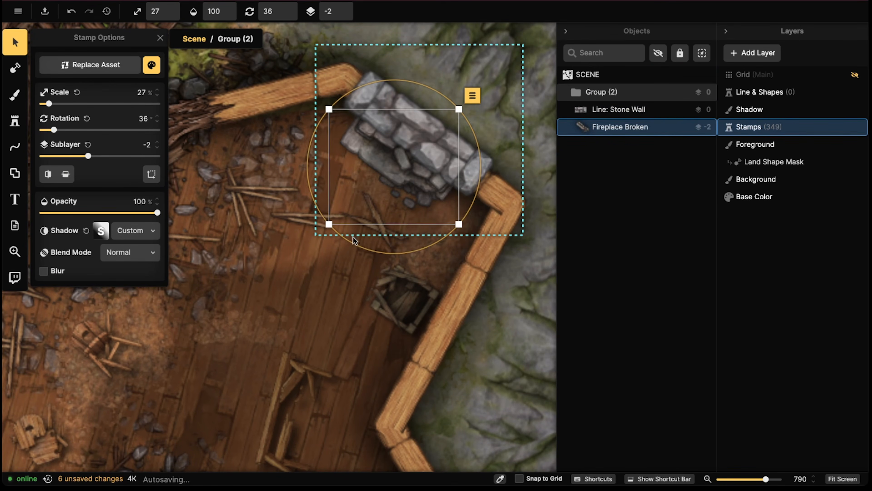
drag(355, 242, 350, 238)
key(Escape)
scroll(349, 184, down, 4)
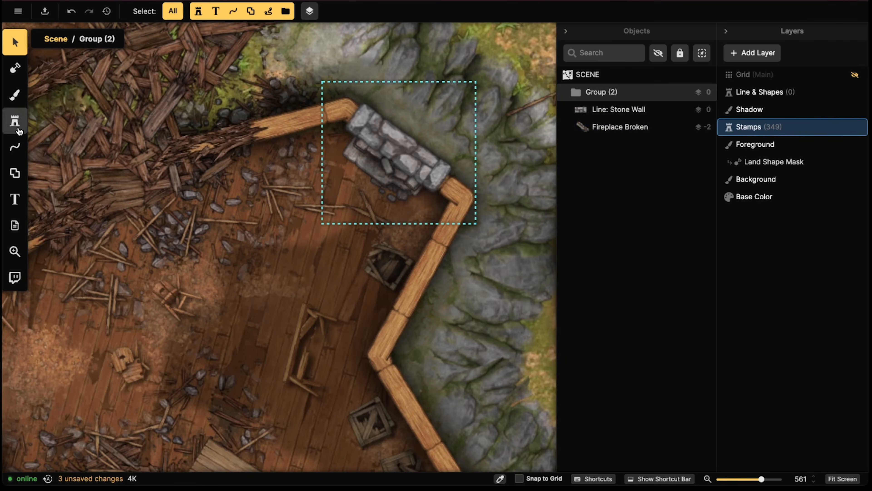
key(Escape)
scroll(323, 158, down, 5)
scroll(322, 158, up, 5)
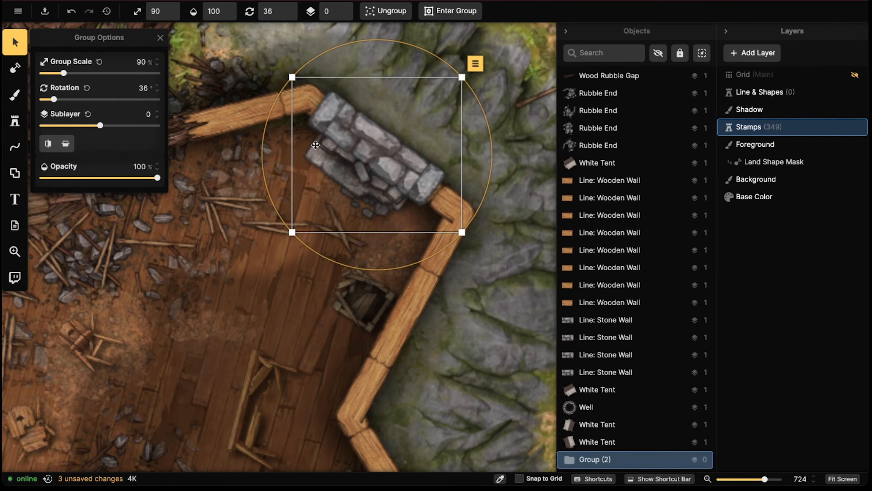
Switch to the Brush tool in texture mode and search the texture catalog for "stone"
click(18, 102)
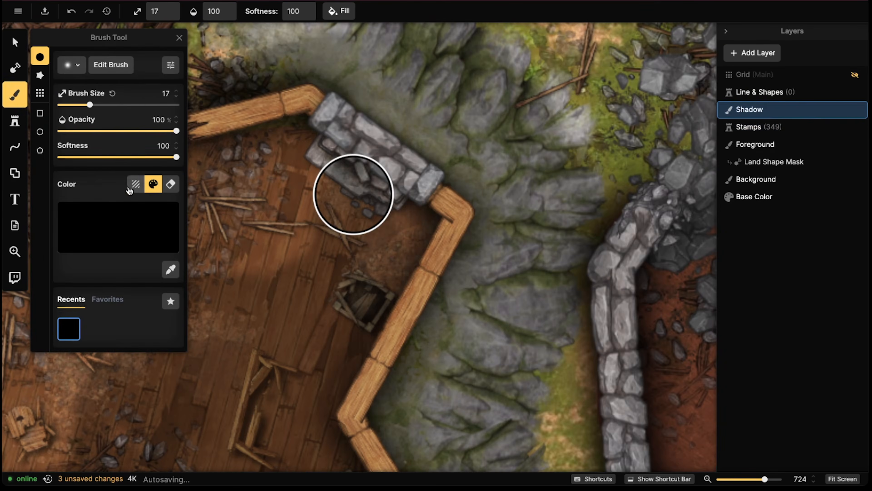
click(135, 184)
text(stone)
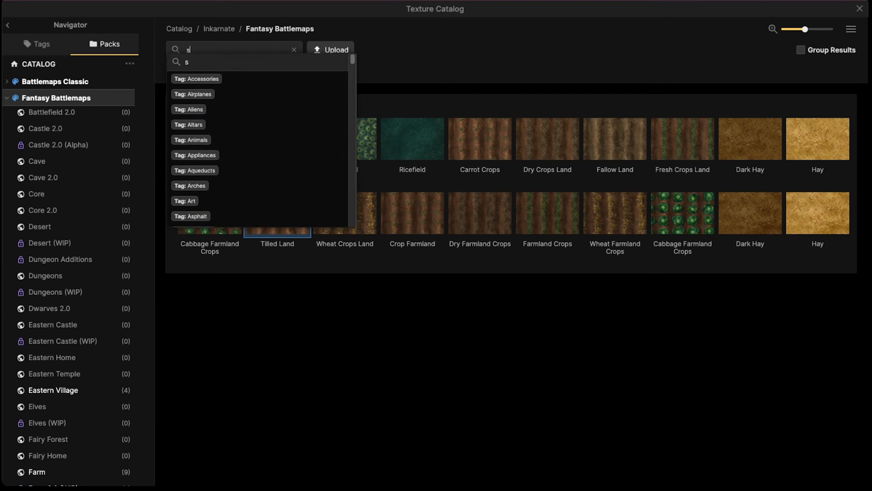
key(Return)
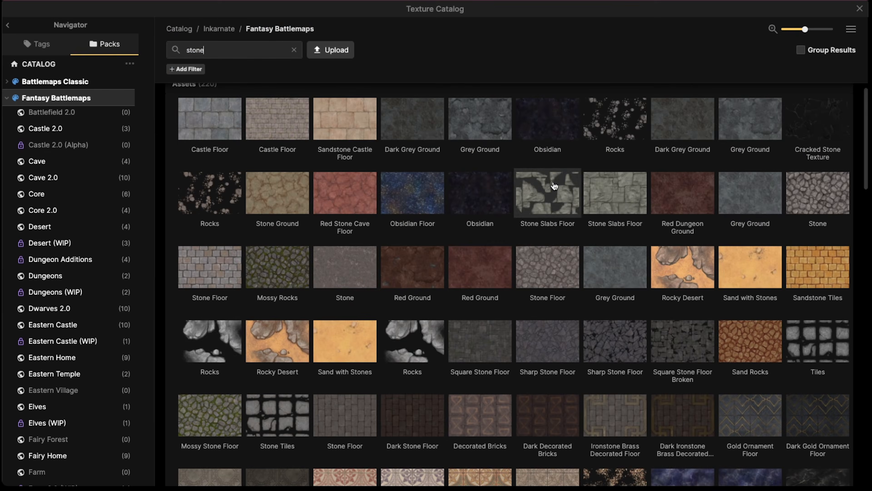
Choose the Stone Floor texture for the brush and darken it to a brightness of 59
click(523, 280)
click(169, 67)
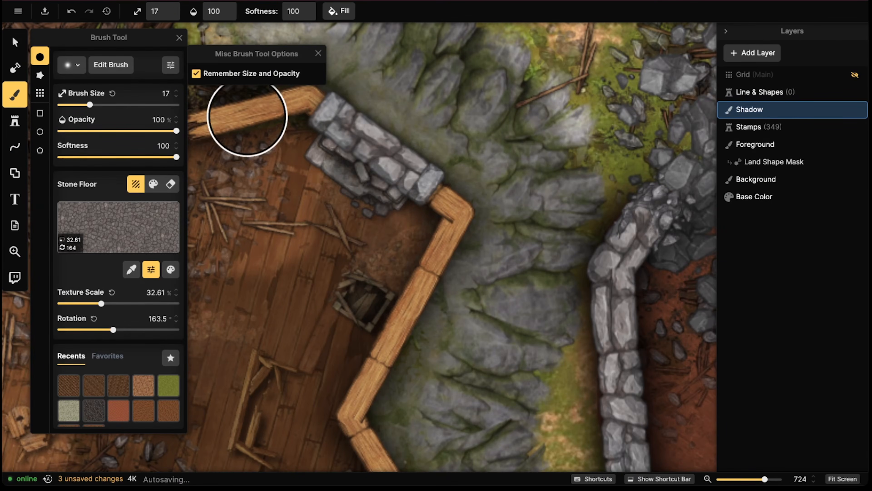
click(152, 183)
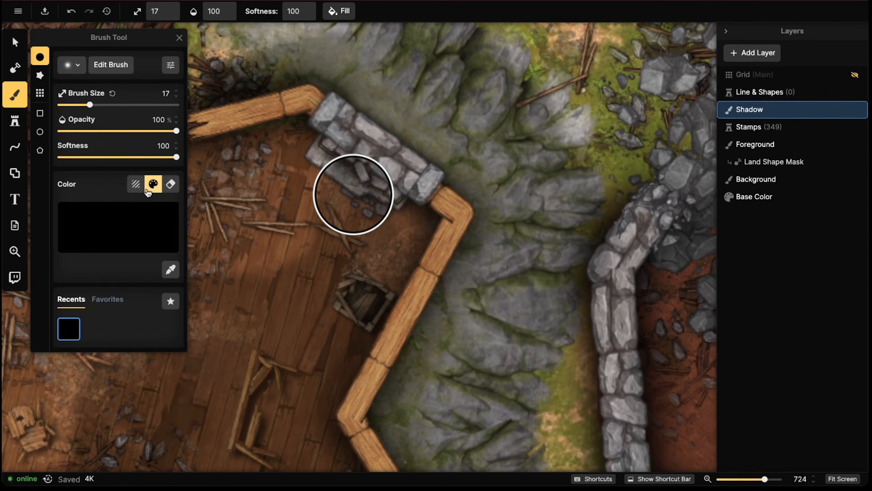
click(137, 185)
click(167, 270)
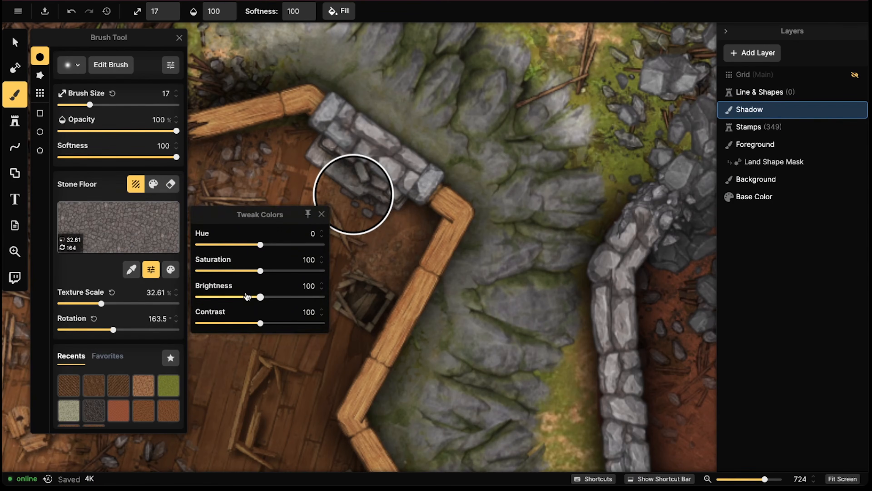
click(247, 296)
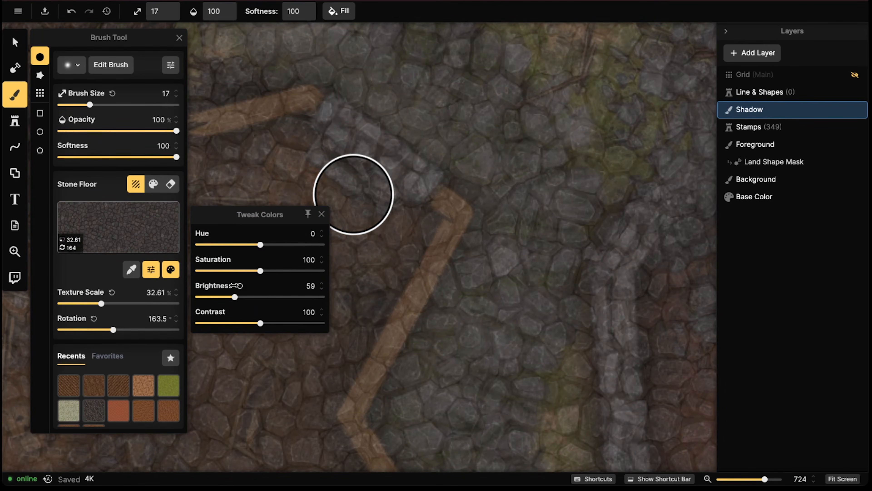
click(101, 308)
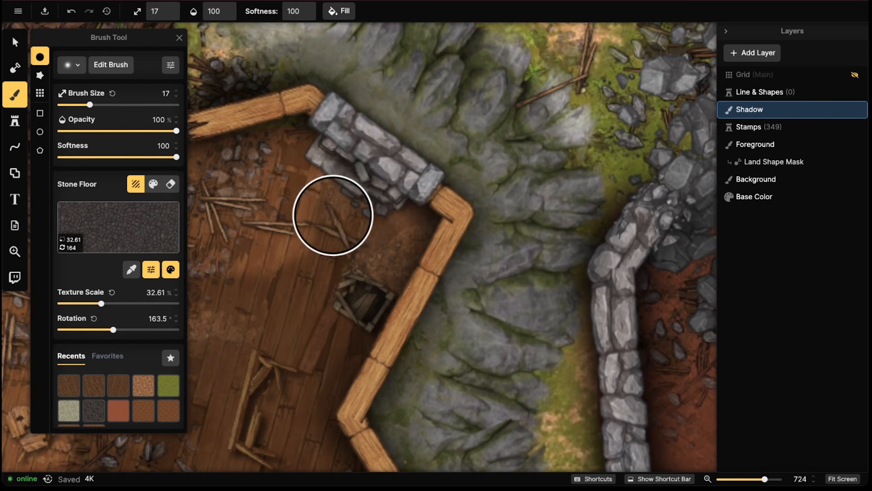
drag(295, 159, 312, 159)
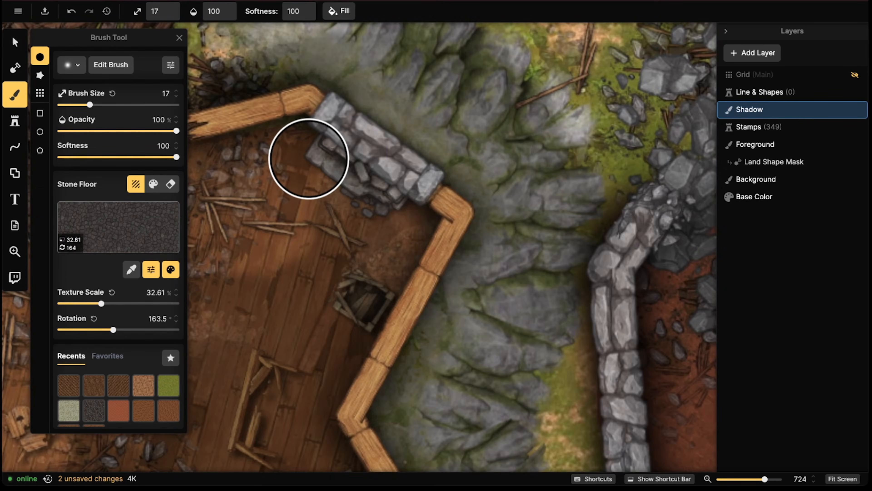
key(ctrl+z)
key(ctrl+z)
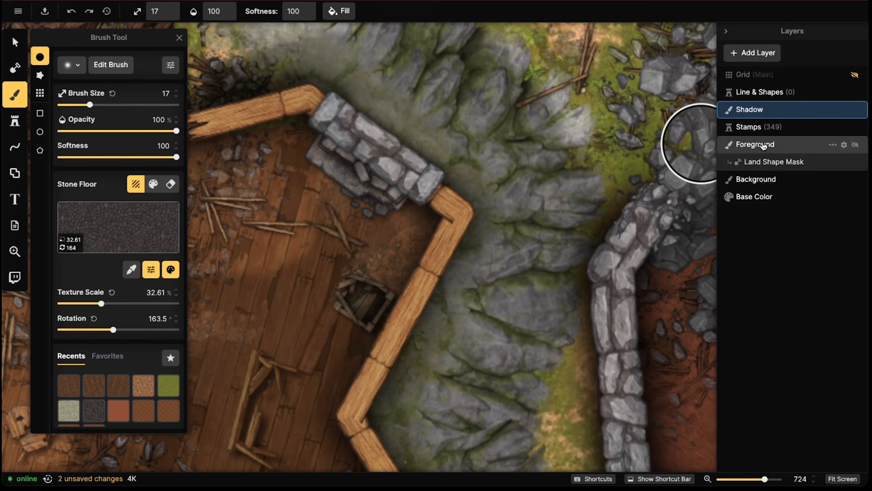
On the Foreground layer, paint Stone Floor at 21.35% texture scale around the broken fireplace beside the cliff
click(755, 179)
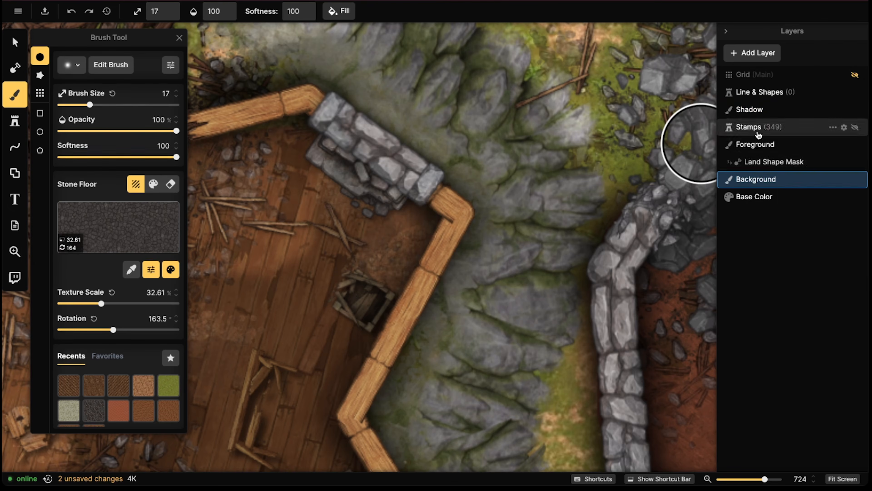
click(756, 144)
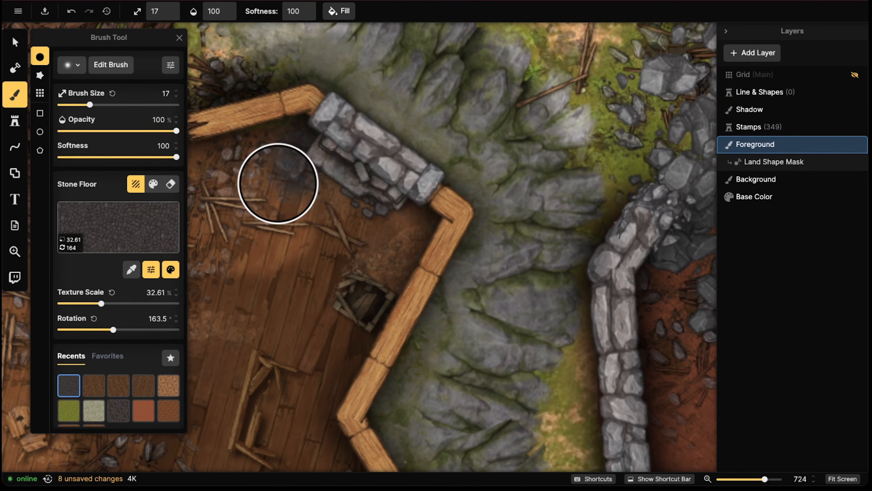
key(ctrl+z)
drag(101, 304, 92, 304)
click(169, 266)
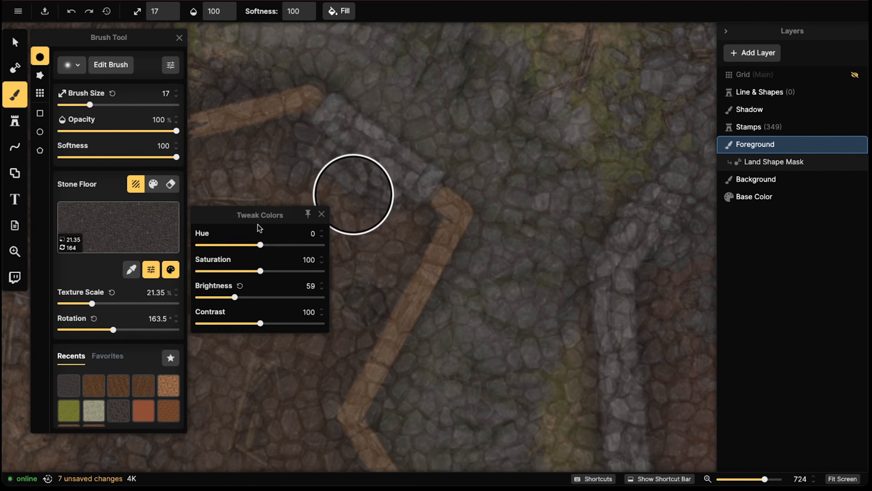
drag(247, 298, 245, 298)
drag(369, 192, 333, 174)
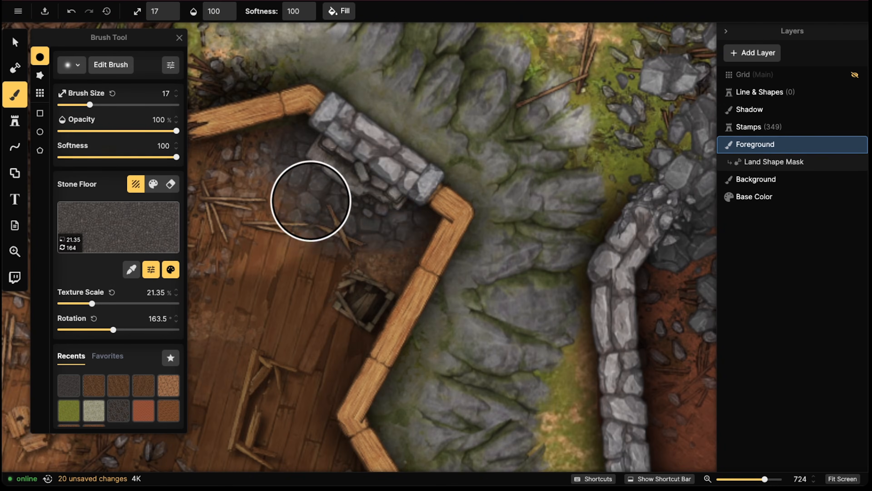
Paint the dark stone floor around the broken fireplace in the house ringed by the mossy slope
scroll(318, 134, down, 5)
middle_drag(255, 275, 399, 181)
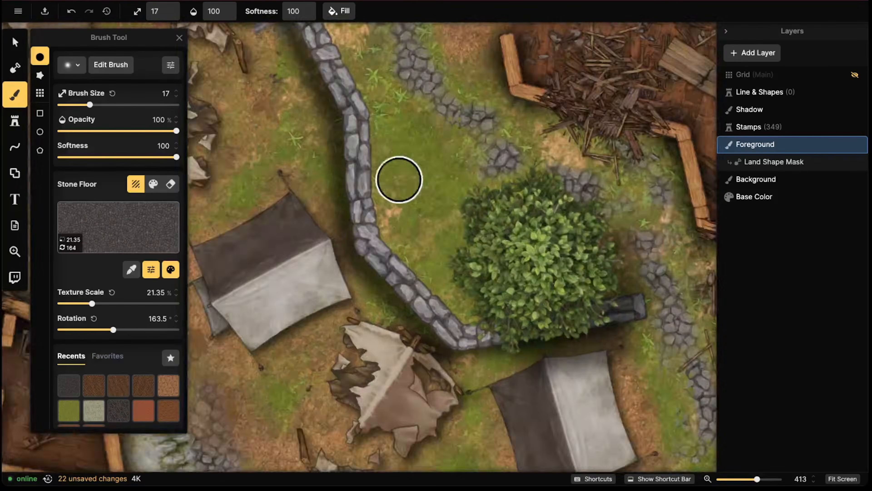
middle_drag(240, 261, 485, 206)
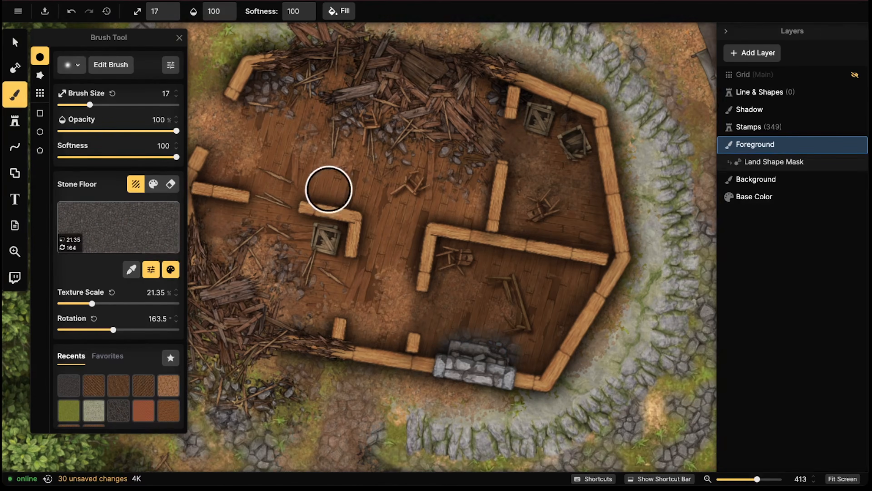
Paint the dark stone floor in front of the fireplace in the northern ruined house between the ploughed fields
middle_drag(310, 77, 339, 276)
middle_drag(388, 87, 366, 230)
middle_drag(372, 138, 326, 320)
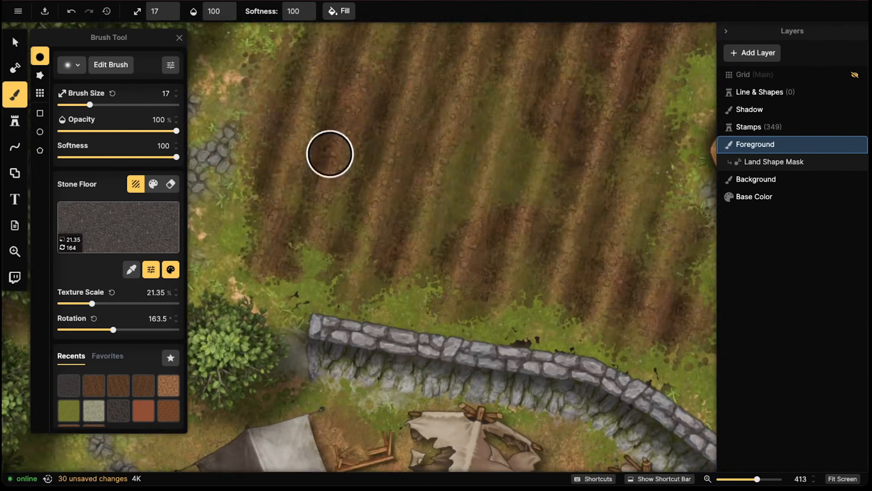
scroll(358, 224, down, 8)
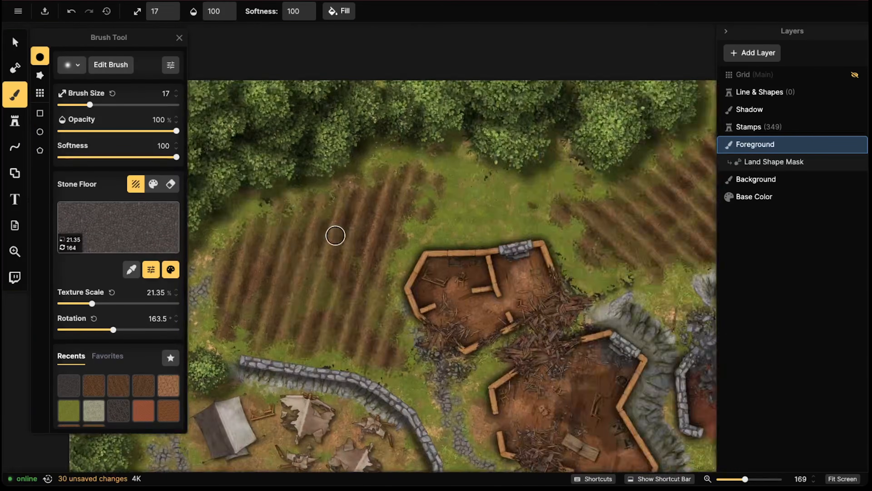
middle_drag(336, 235, 212, 239)
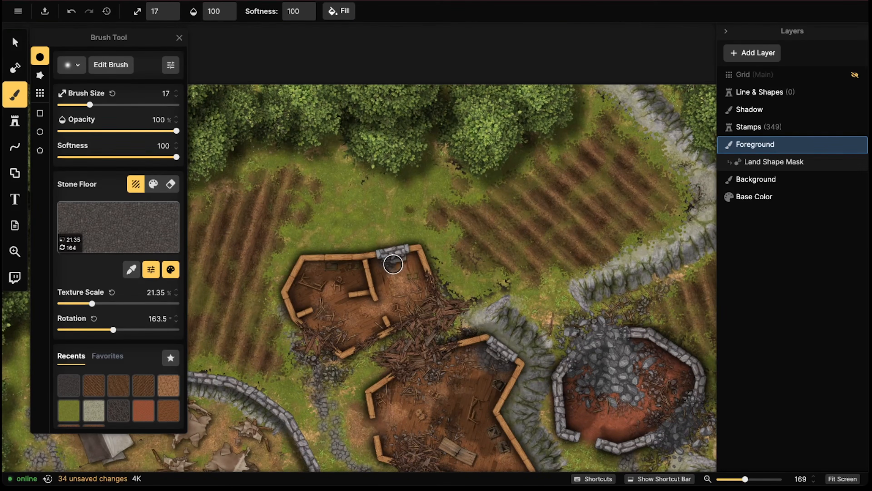
scroll(392, 266, down, 3)
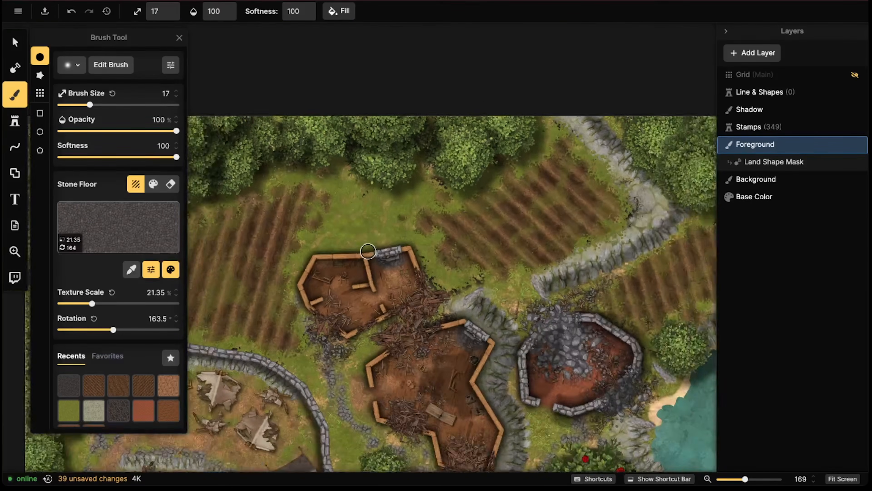
Switch to the Select tool and inspect the whole map, including the ruined houses, tents and paths
scroll(433, 158, down, 3)
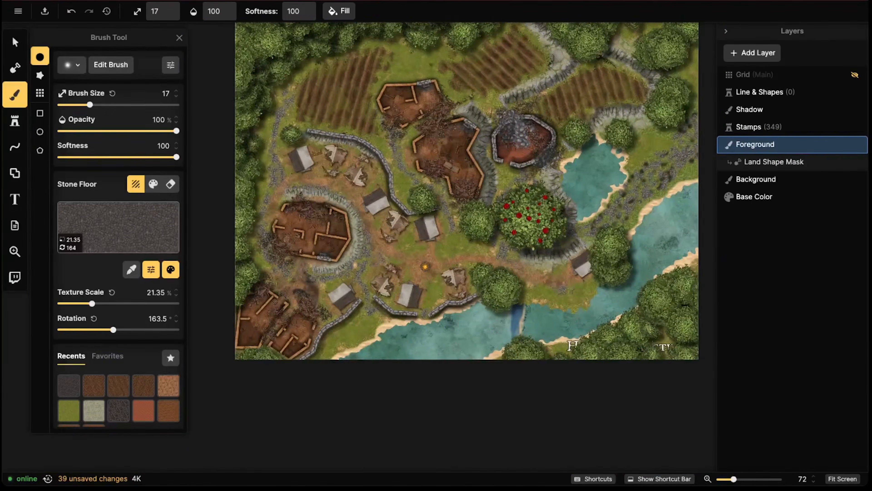
middle_drag(433, 193, 433, 209)
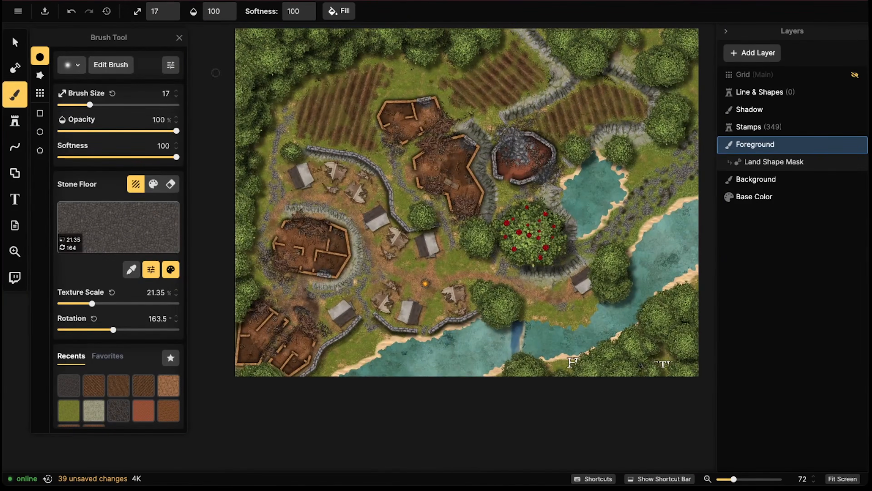
scroll(264, 104, up, 2)
click(12, 98)
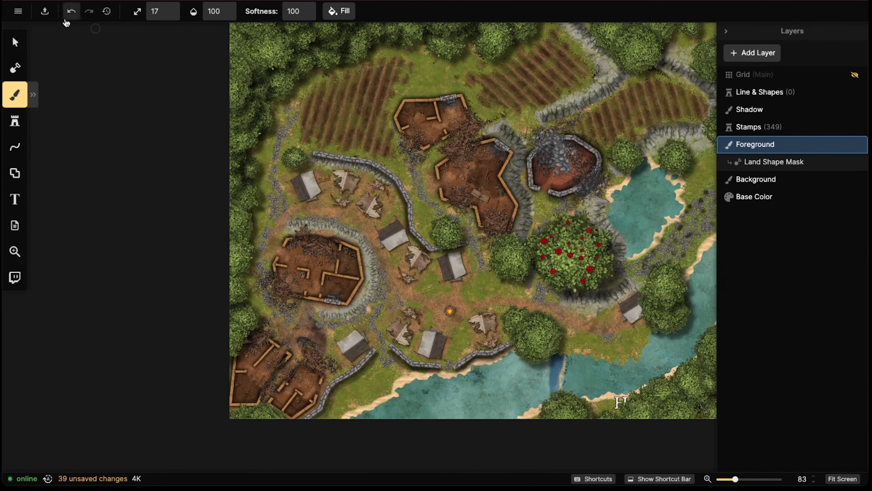
click(15, 43)
scroll(292, 113, up, 5)
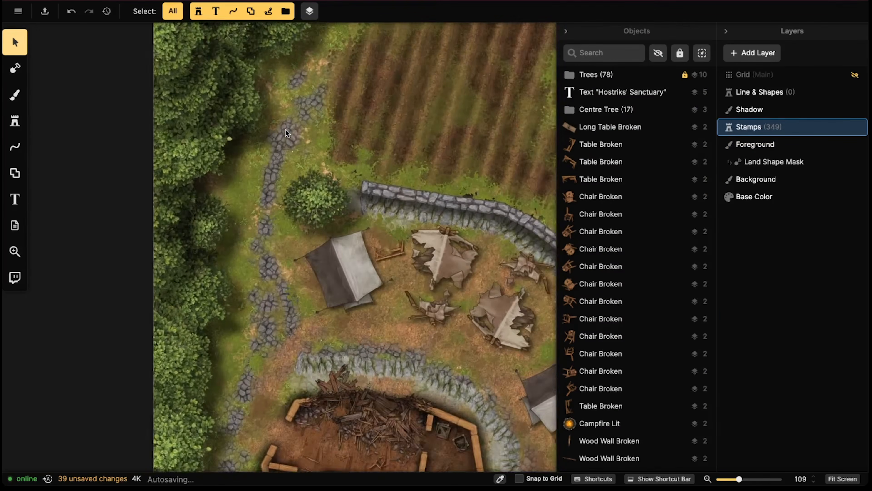
scroll(287, 134, up, 3)
middle_drag(512, 134, 247, 182)
middle_drag(485, 86, 275, 145)
middle_drag(344, 92, 128, 131)
middle_drag(412, 144, 327, 134)
middle_drag(214, 246, 227, 166)
scroll(228, 165, down, 5)
middle_drag(182, 235, 327, 111)
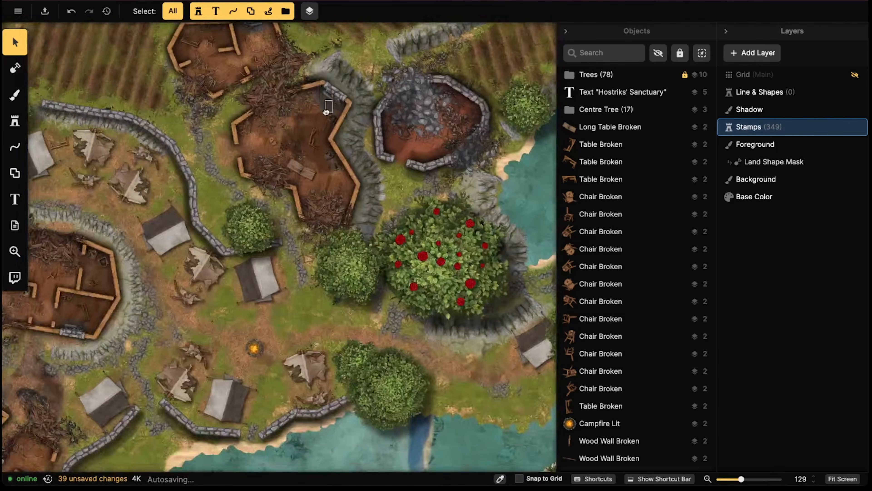
middle_drag(176, 199, 344, 114)
middle_drag(248, 241, 418, 142)
Try lowering the interior wooden wall line in the southwest ruined house to sublayer -1, and restore its sublayer
scroll(258, 252, up, 5)
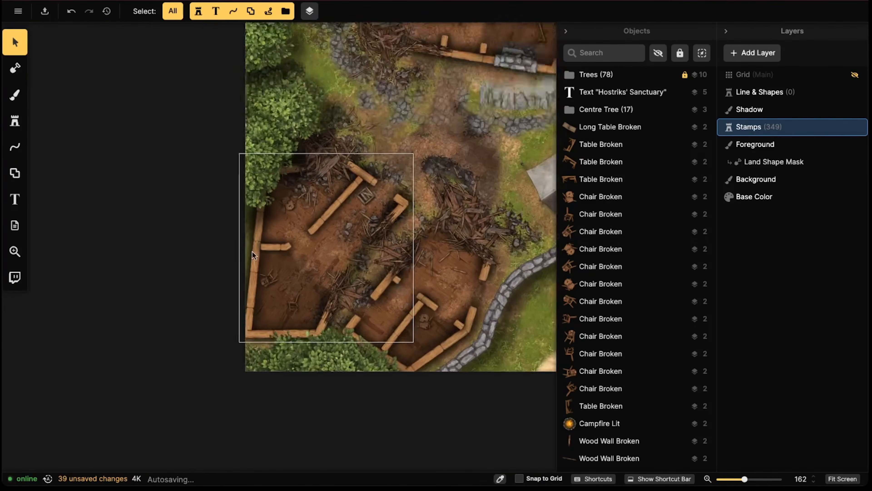
scroll(261, 264, up, 10)
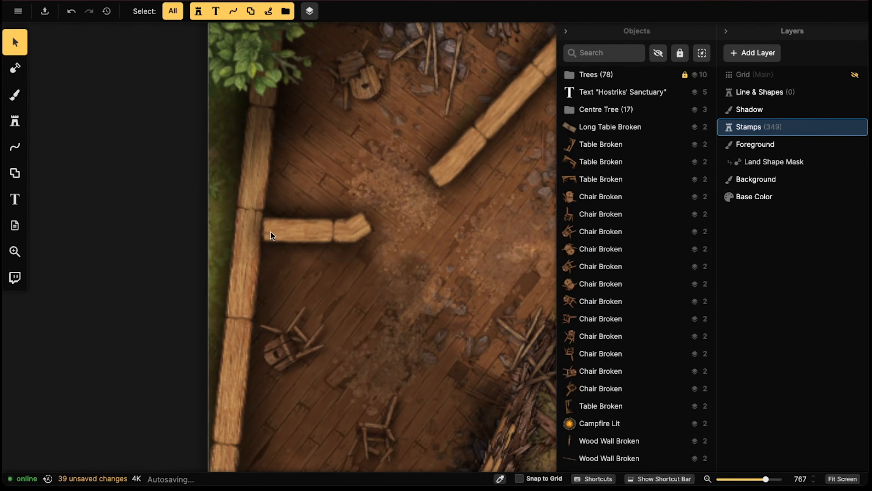
click(272, 232)
scroll(266, 226, down, 6)
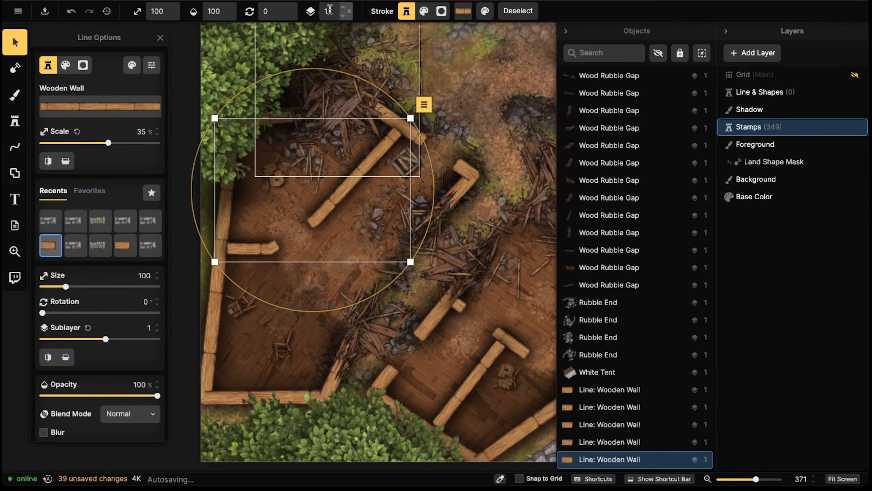
click(343, 15)
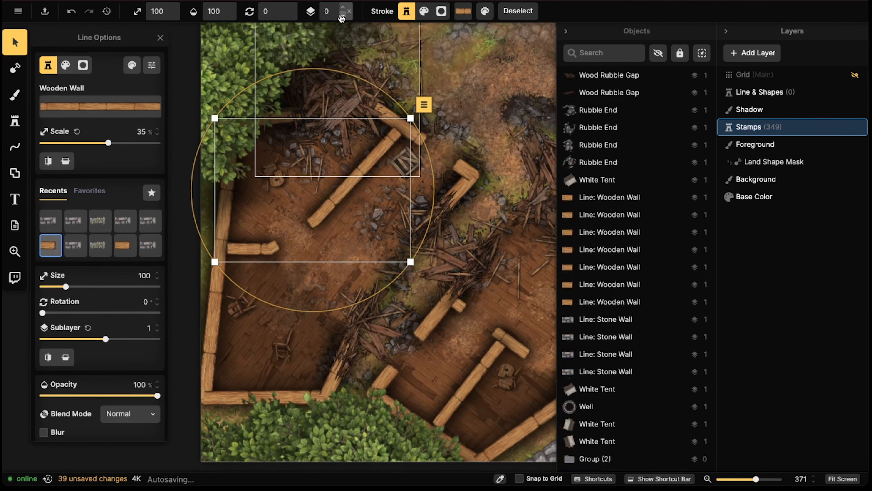
click(343, 16)
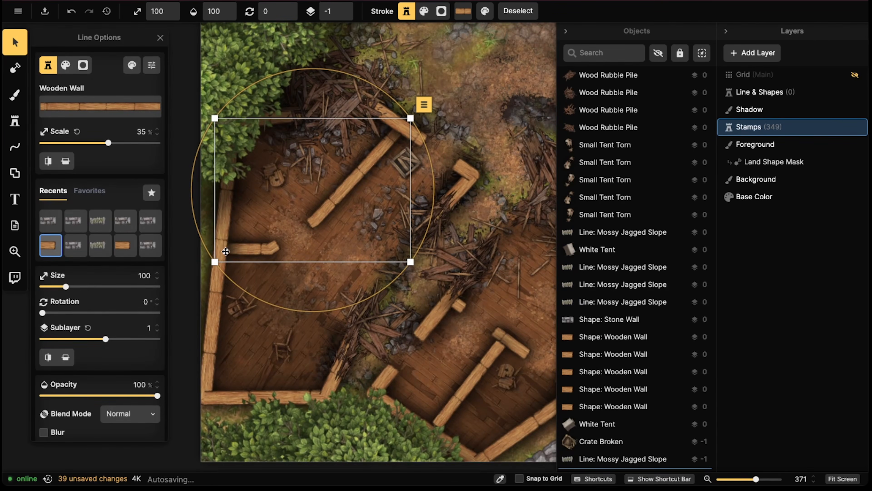
click(343, 9)
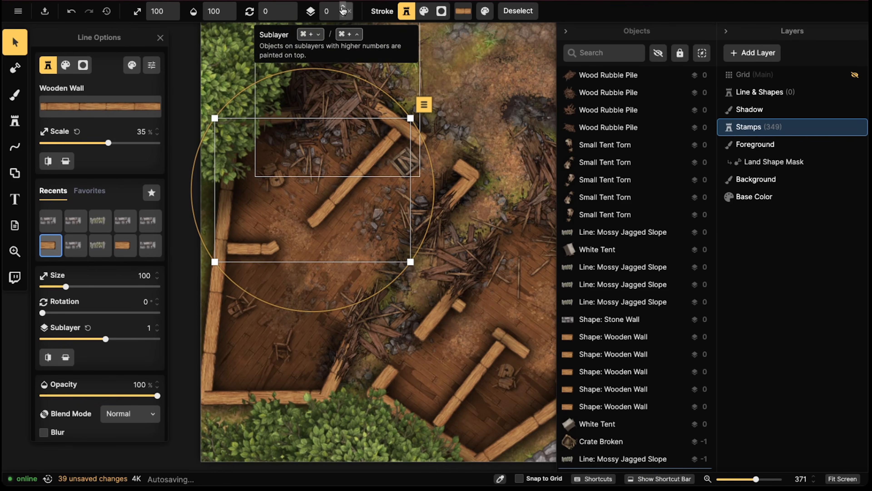
click(342, 8)
Search the stamp catalog for "core" and browse the matching Fantasy Battlemaps stamps
click(15, 121)
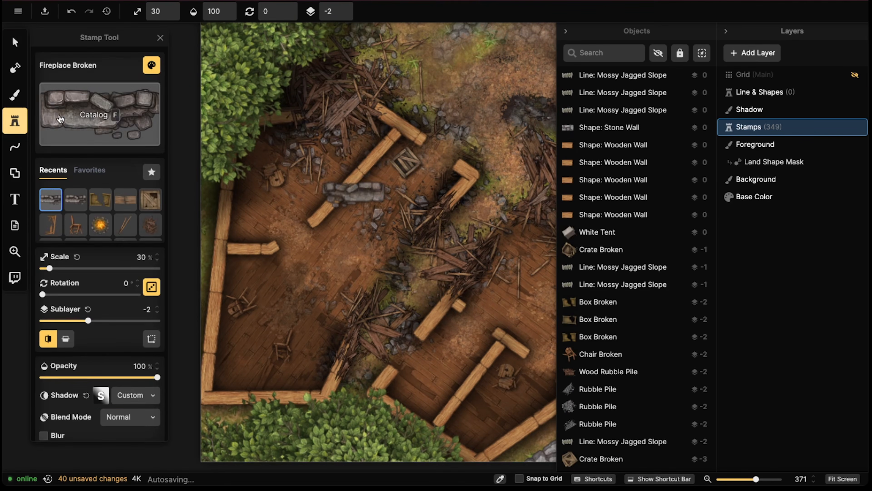
click(63, 119)
text(core)
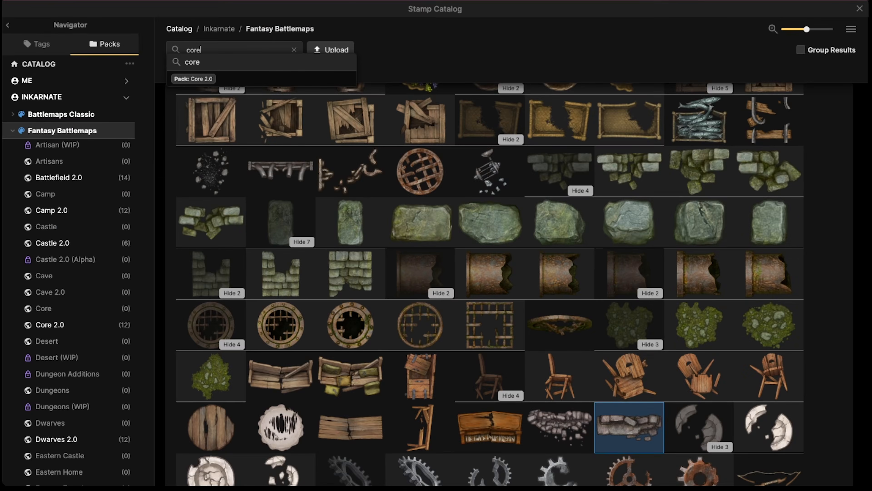
key(Return)
scroll(296, 233, down, 8)
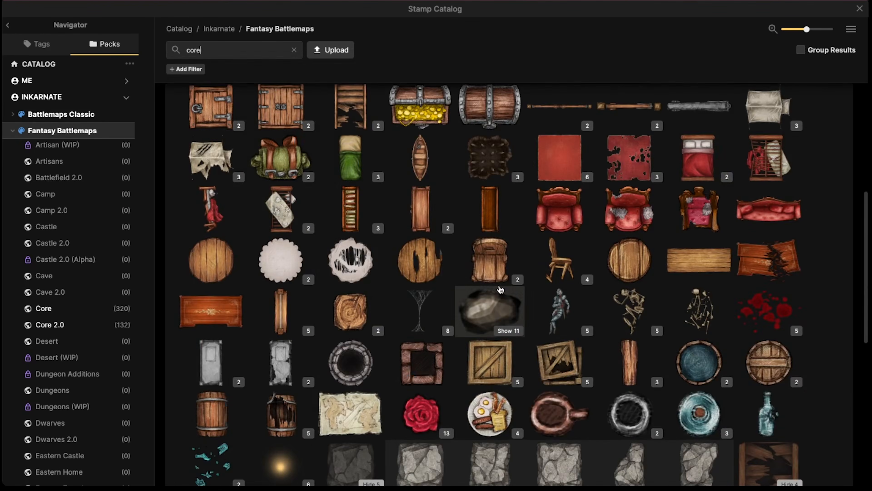
scroll(504, 279, down, 8)
scroll(506, 281, down, 4)
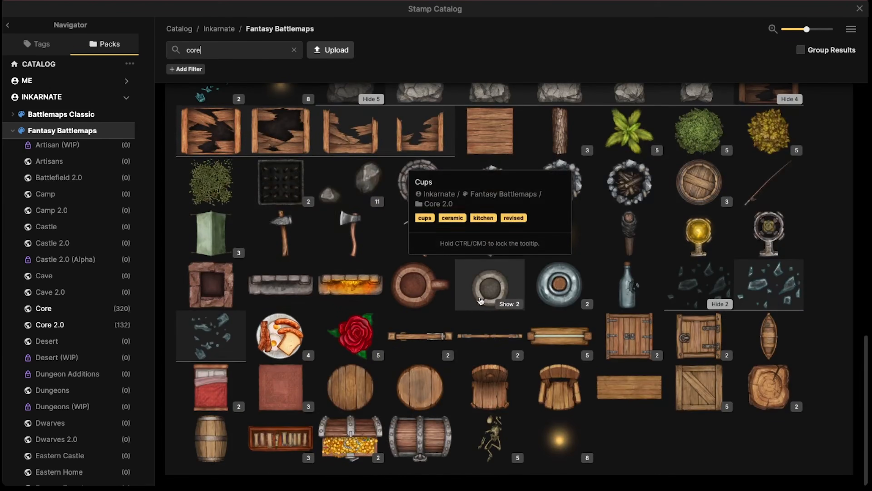
Search the Fantasy Battlemaps stamps for "wooden core" and pick the round log Wall Corner stamp
scroll(433, 316, up, 5)
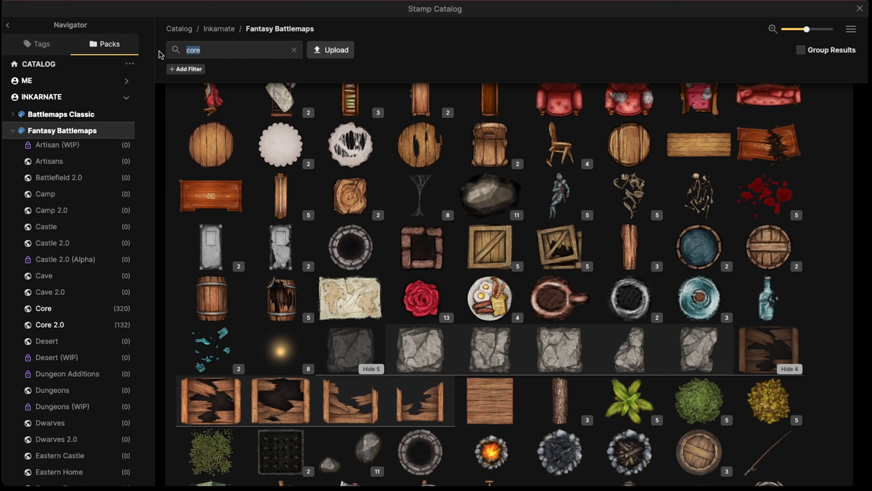
text(wooden)
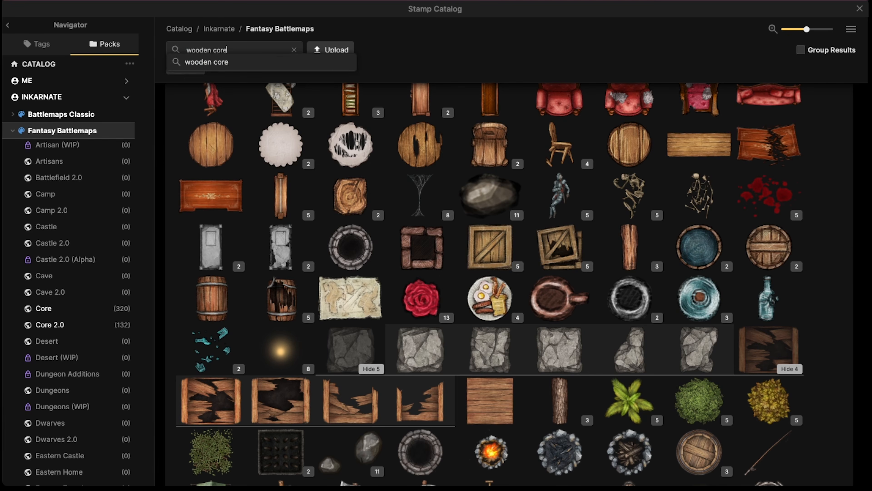
key(Return)
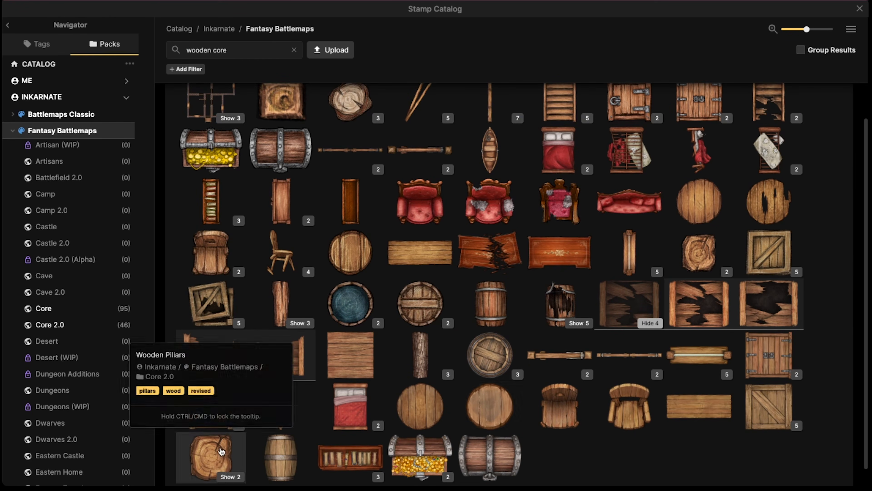
click(204, 467)
scroll(304, 181, up, 5)
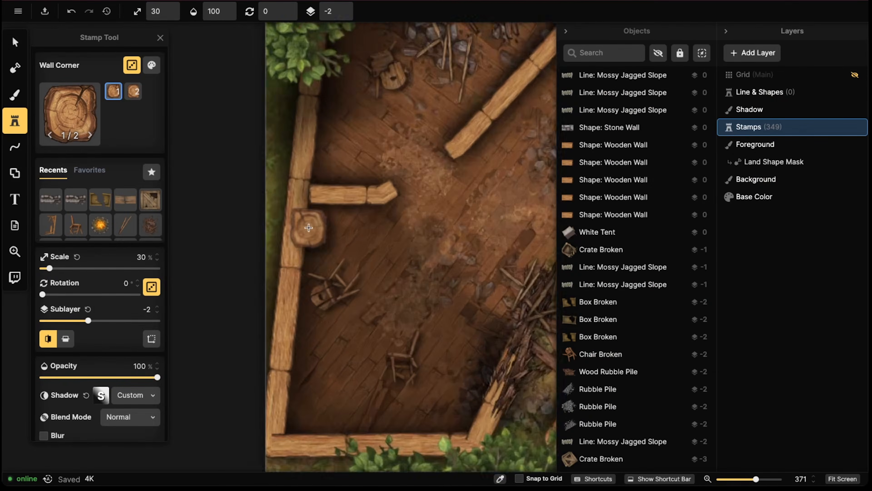
Set the stamp sublayer to 1 and place a Wall Corner on the southwest house's west wall, where the short interior wall meets it
click(343, 9)
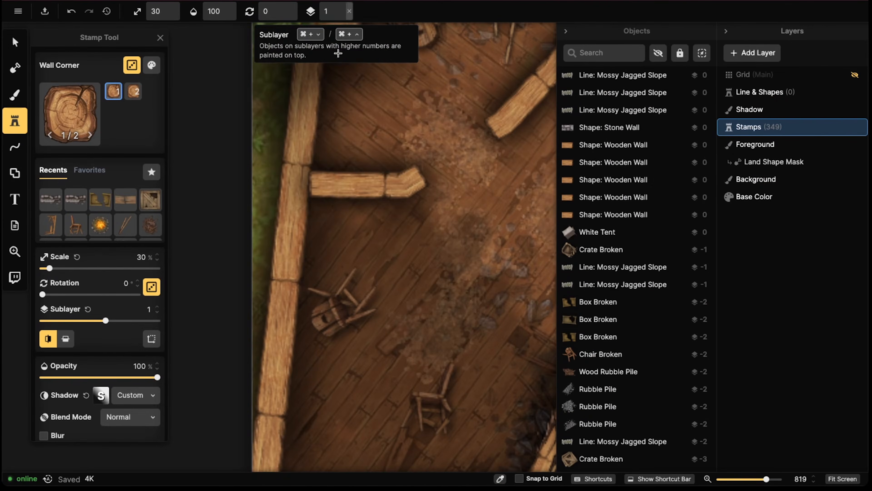
click(298, 185)
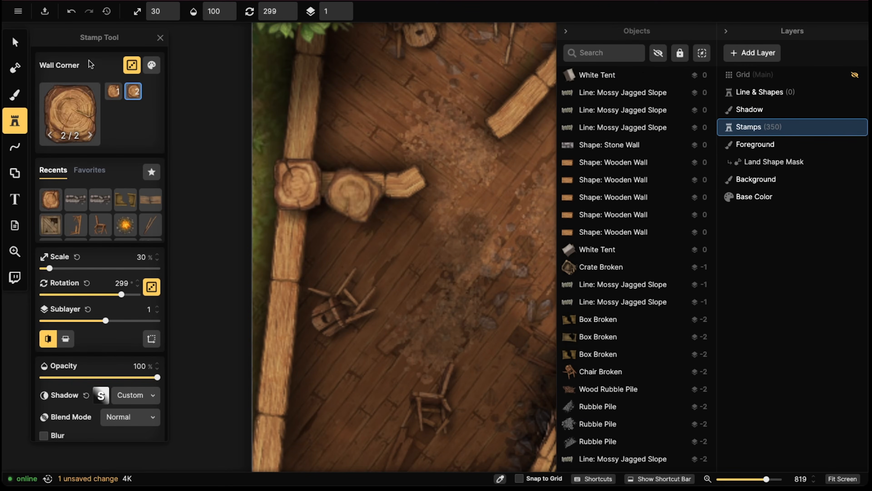
Select the placed Wall Corner and give it a custom shadow with blur 6, zero offsets and 126% intensity
click(22, 47)
click(296, 222)
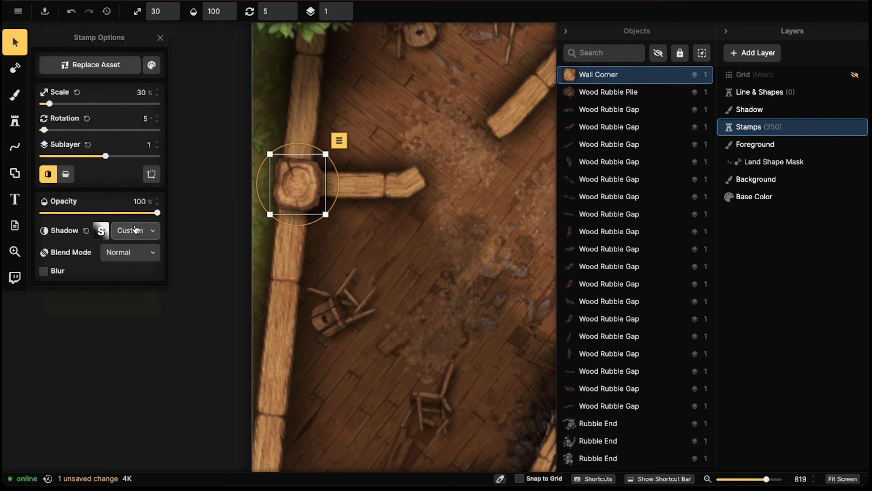
click(135, 229)
click(79, 297)
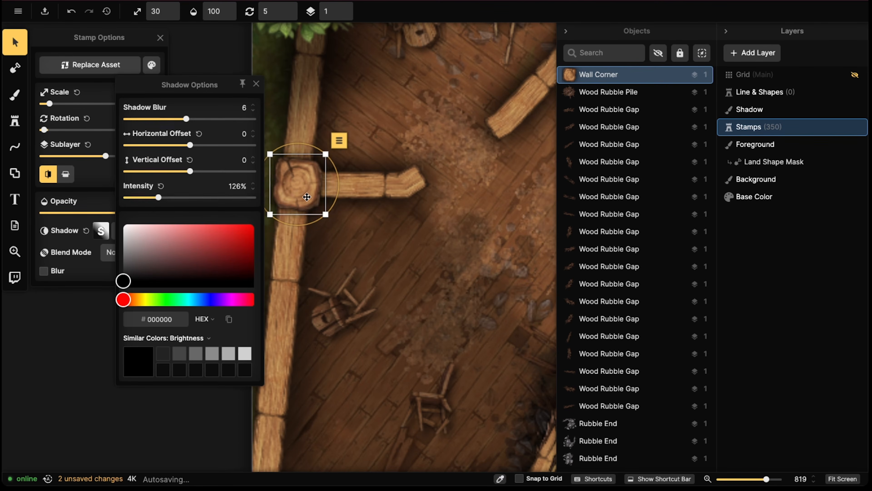
Copy the Wall Corner onto the northern wall junction beside the broken crate and rotate it to 305°
scroll(307, 197, down, 3)
key(super+c)
middle_drag(449, 115, 195, 320)
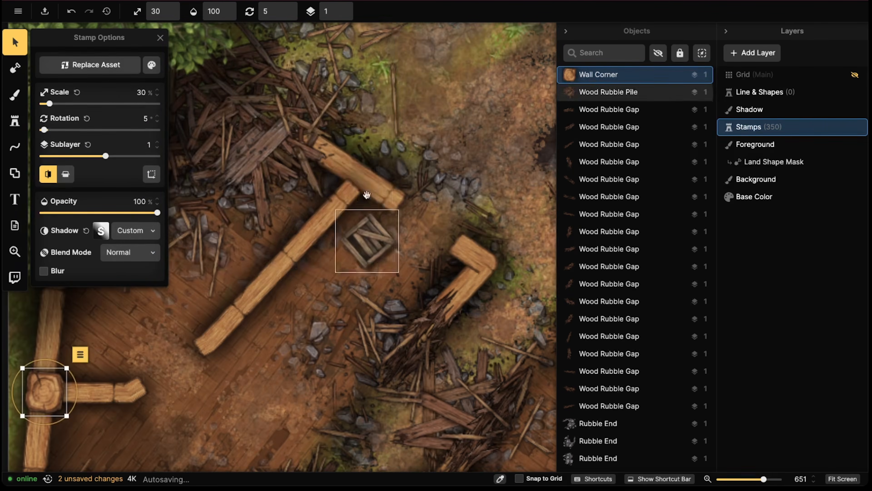
key(super+v)
shift+scroll(360, 182, down, 5)
click(359, 182)
scroll(357, 179, down, 9)
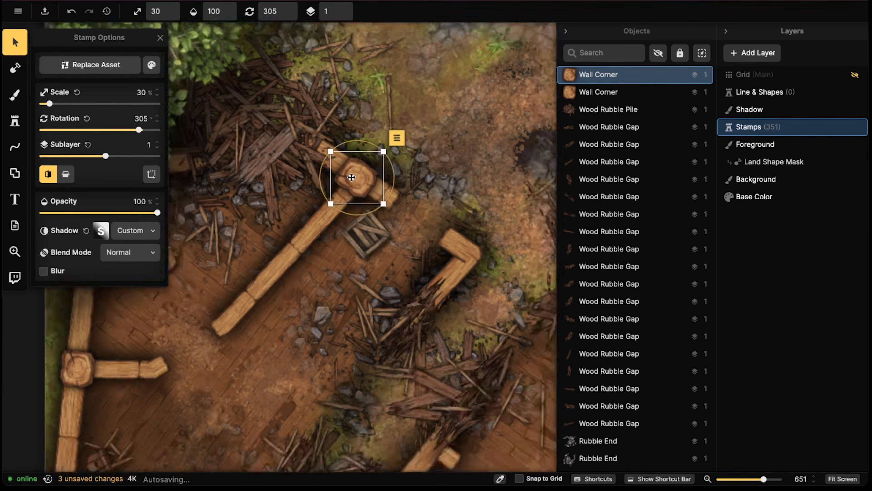
Place a Wall Corner copy on the broken wall corner east of the crate
key(super+v)
scroll(371, 174, up, 5)
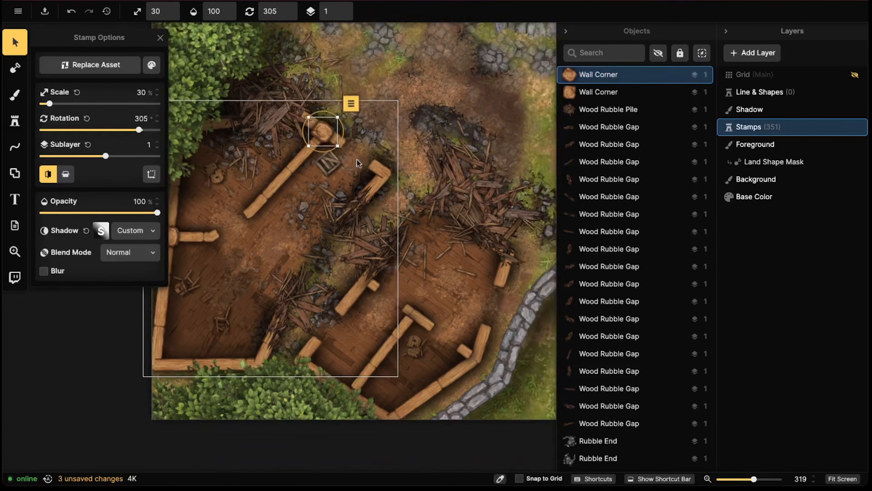
click(390, 176)
Place Wall Corner copies at both ends of the house's south wall, rotated to 275° in the west and 260° in the east
middle_drag(390, 176, 214, 331)
key(super+v)
click(200, 347)
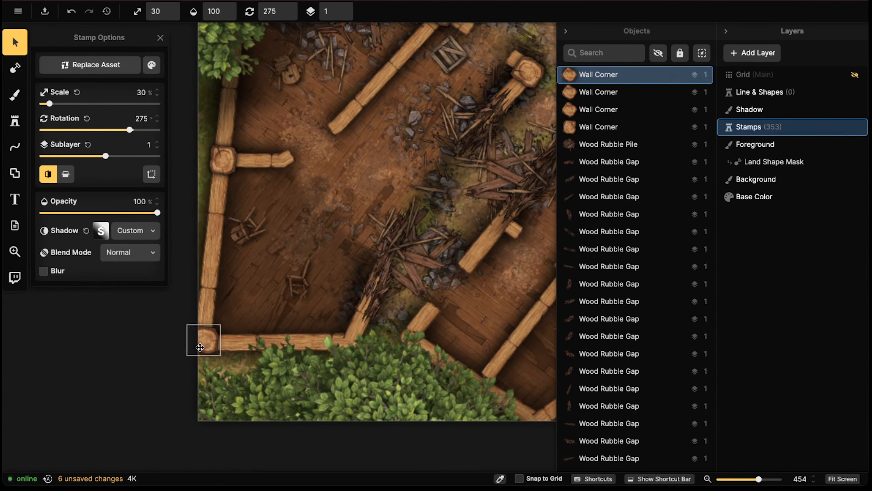
click(203, 343)
key(super+v)
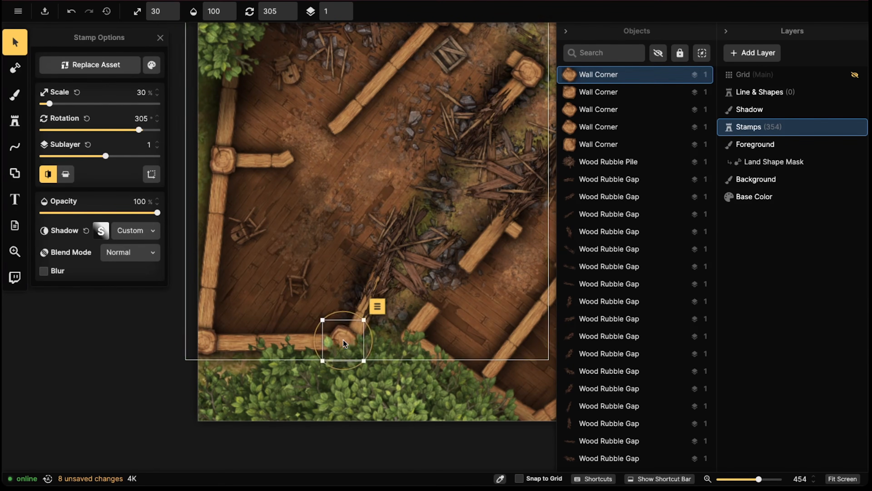
click(350, 337)
scroll(348, 340, right, 10)
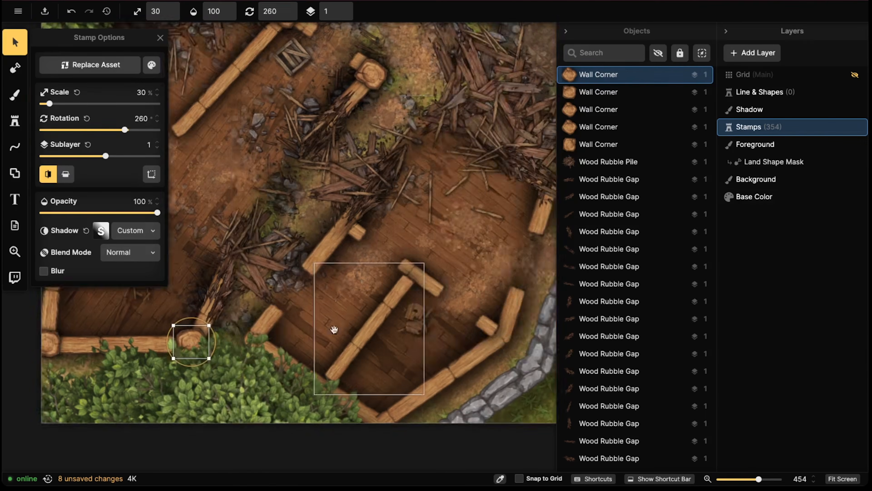
In the adjoining ruined house, place Wall Corner copies at 215° on the interior wall junction and the northwestern wall stub
key(super+v)
click(310, 265)
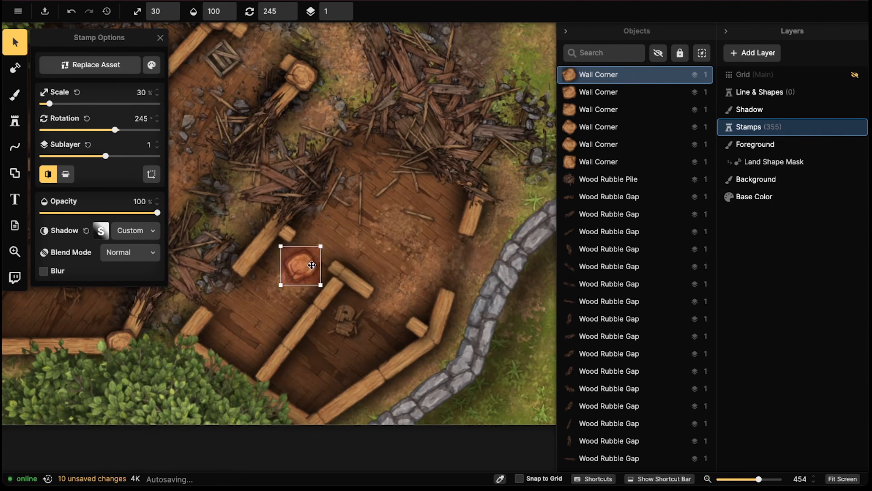
shift+scroll(311, 265, down, 6)
drag(310, 265, 344, 279)
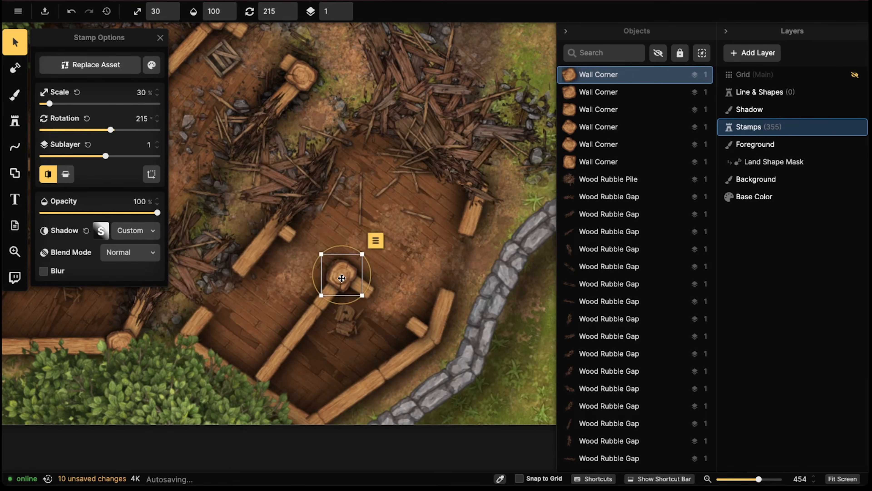
key(super+v)
drag(289, 239, 275, 227)
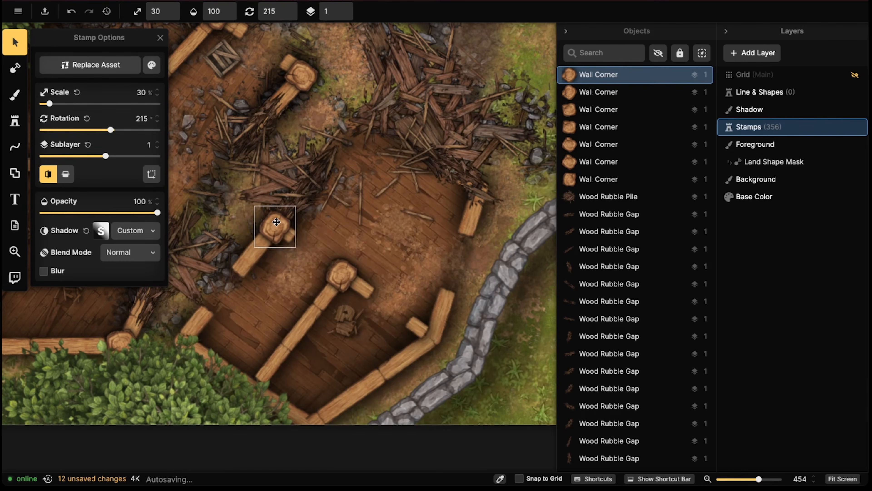
Place Wall Corner copies at 215° on the adjoining house's eastern wall junction and the broken east wall end beside the rubble
key(super+v)
click(432, 332)
scroll(415, 259, up, 4)
scroll(415, 259, right, 2)
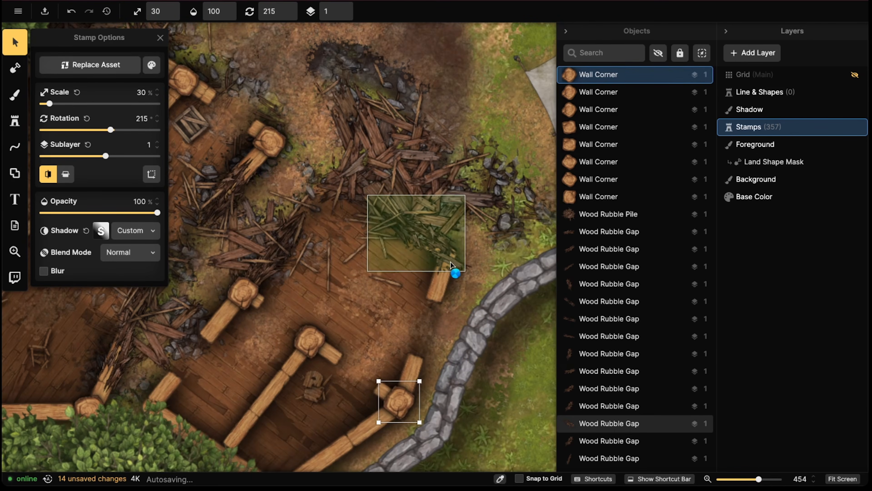
key(super+v)
click(448, 254)
In the larger ruined house, place Wall Corner copies on the two south wall junctions west of the fireplace, rotated to about 195°
scroll(448, 253, up, 5)
scroll(448, 253, right, 2)
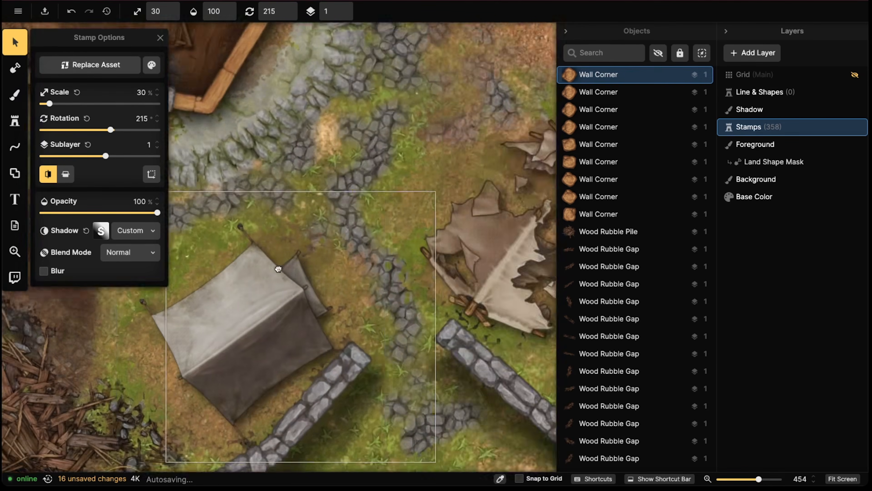
scroll(278, 268, up, 6)
scroll(278, 268, left, 5)
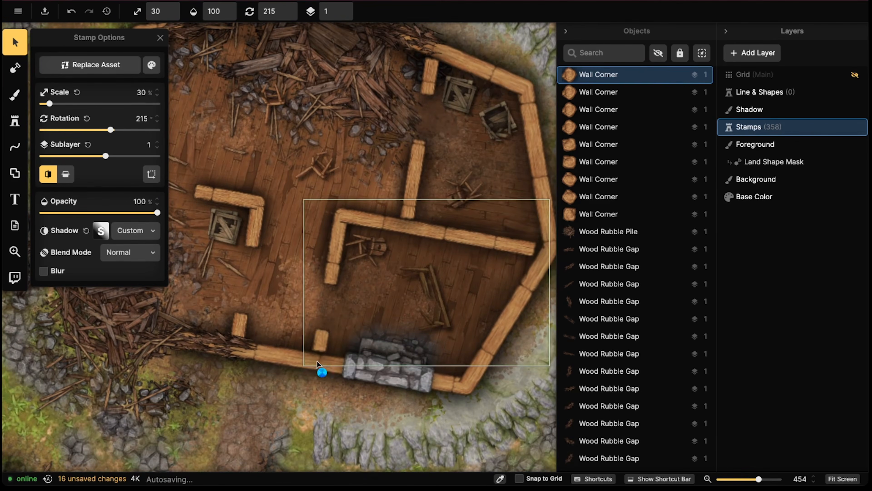
key(super+v)
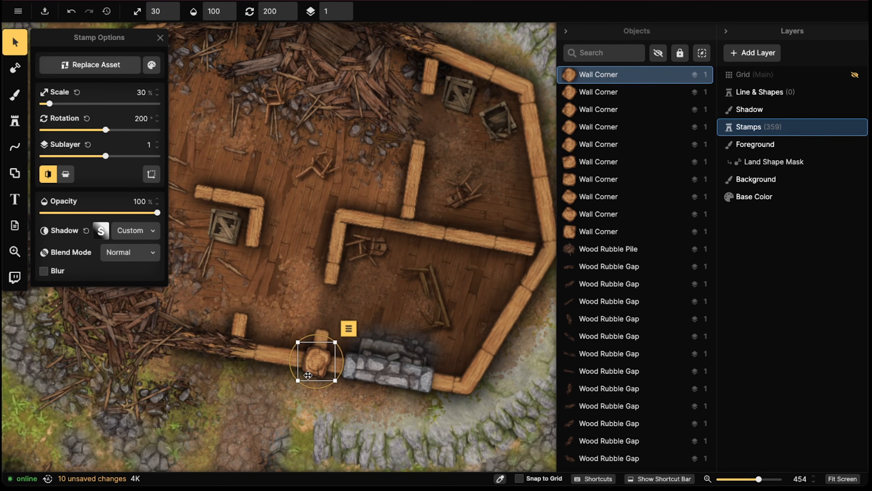
drag(313, 390, 311, 389)
key(super+c)
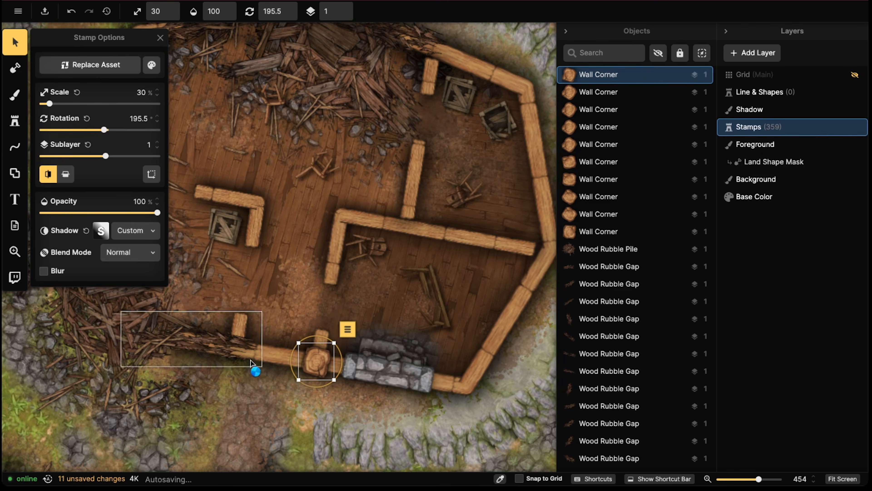
key(super+v)
drag(252, 361, 236, 348)
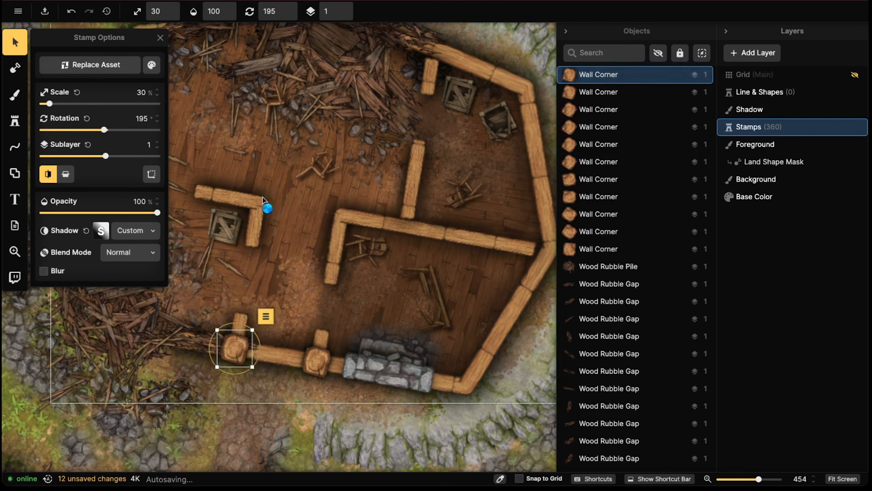
Place three Wall Corner copies at 195° on the interior wall junctions of the larger ruined house
key(super+v)
key(super+v)
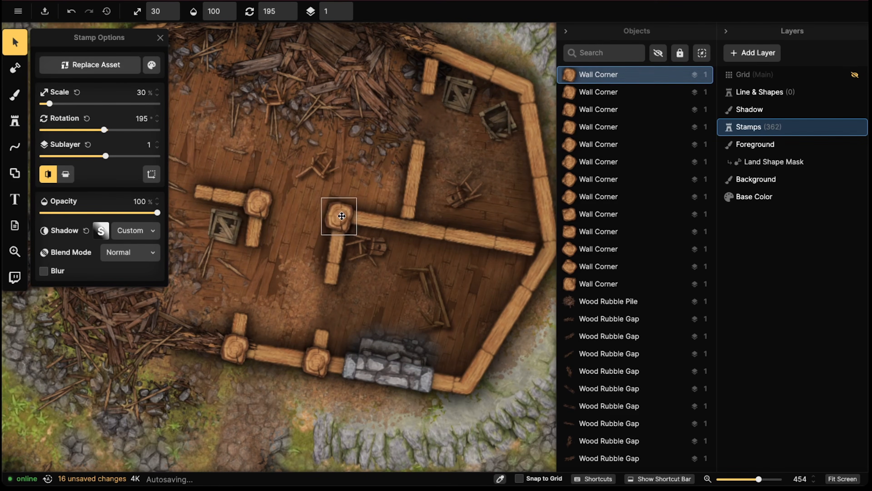
drag(338, 218, 341, 217)
key(super+v)
drag(410, 223, 400, 223)
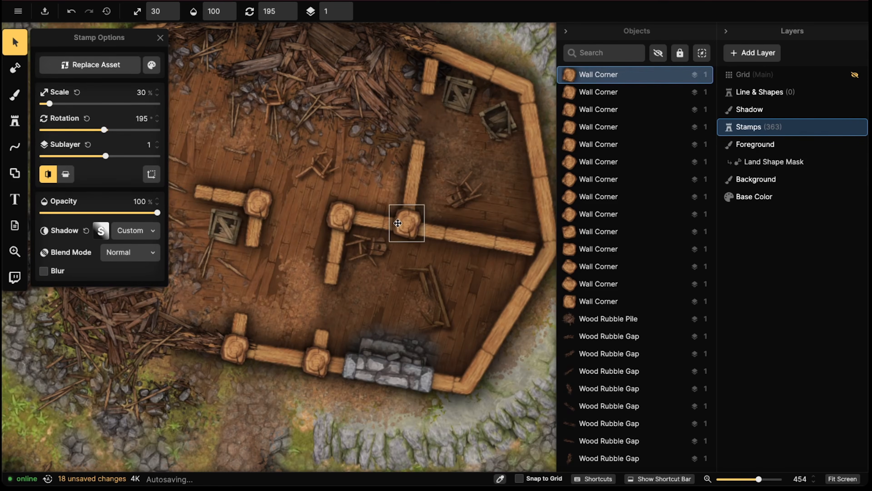
Place Wall Corner copies at 195° on the larger house's north wall junction by the rubble and its west wall junction
scroll(401, 215, up, 5)
key(super+v)
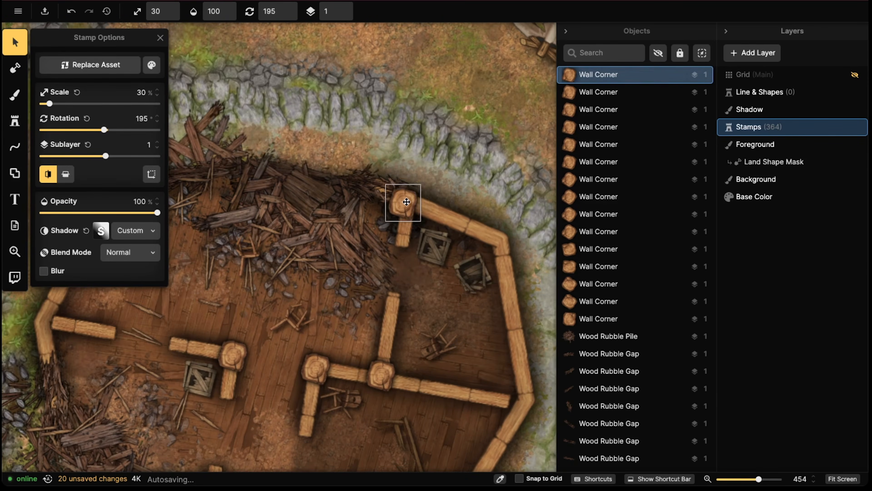
scroll(273, 290, left, 5)
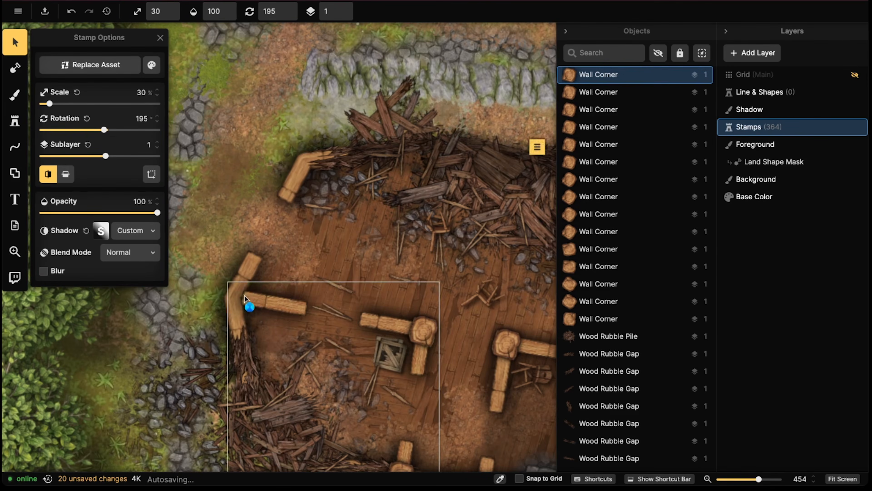
key(super+v)
drag(244, 295, 234, 296)
In the northern ruined house, place a Wall Corner copy on the interior wall junction south of the fireplace and rotate it to 257°
scroll(351, 264, down, 4)
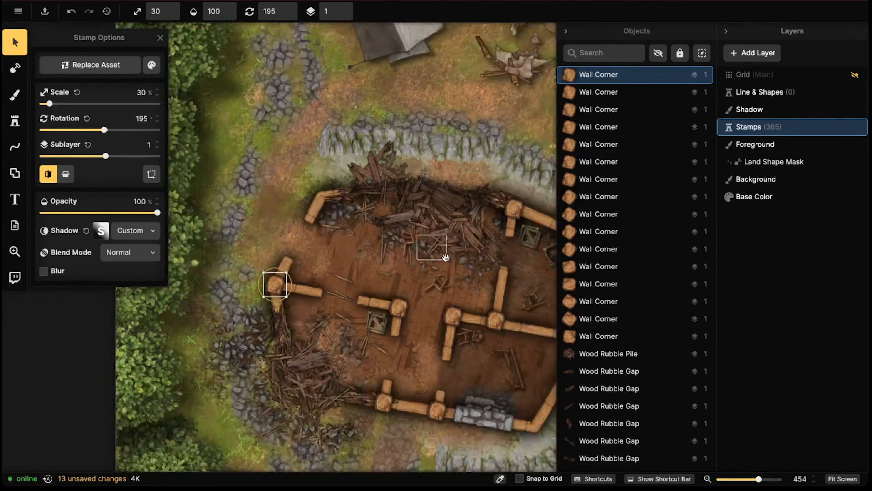
scroll(445, 258, down, 4)
scroll(280, 255, up, 6)
scroll(370, 226, up, 3)
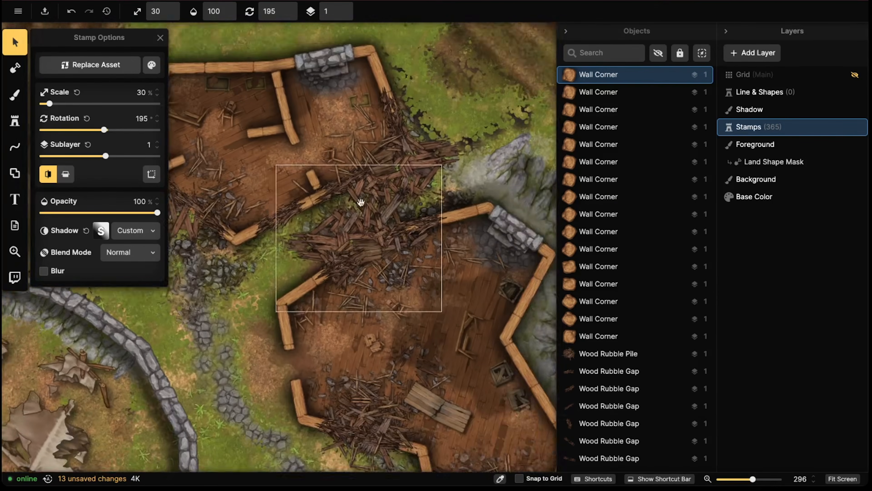
scroll(360, 202, up, 4)
key(super+v)
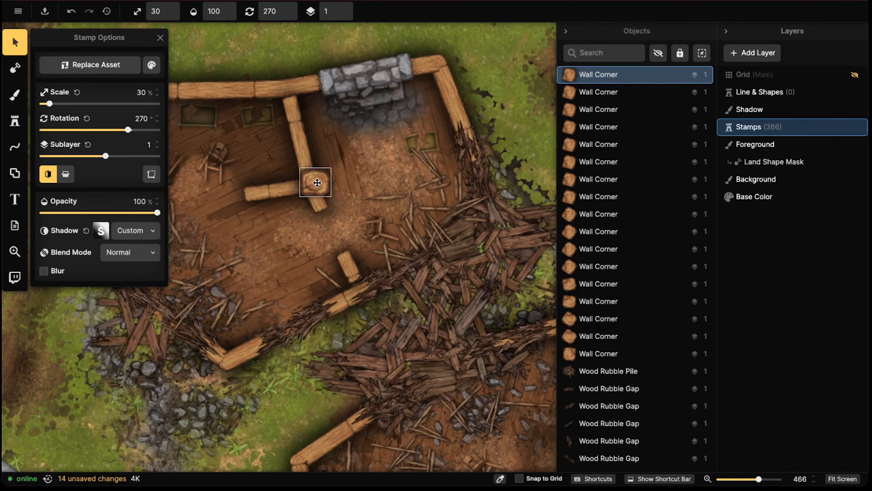
mouse_move(313, 183)
mouse_down()
mouse_move(315, 202)
mouse_move(313, 185)
mouse_up()
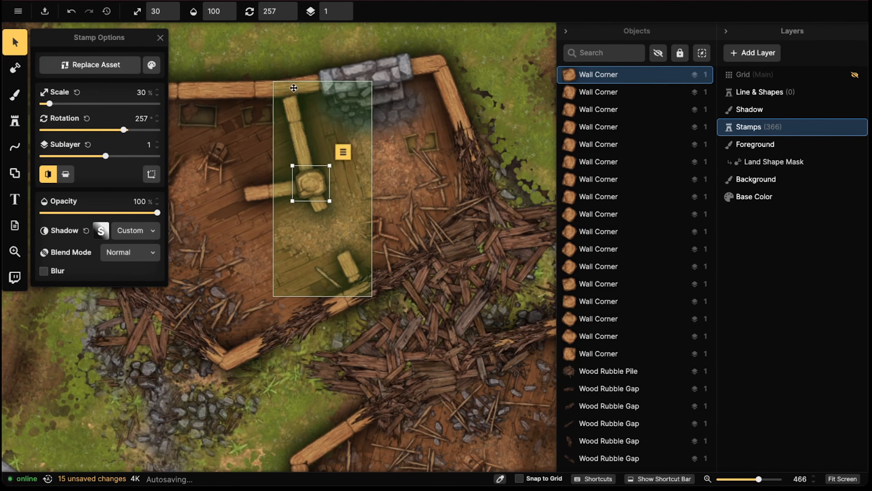
Place Wall Corner copies at 257° on the northern house's north wall junction beside the fireplace and its southwestern wall junction
key(super+v)
drag(294, 89, 289, 87)
drag(183, 190, 377, 150)
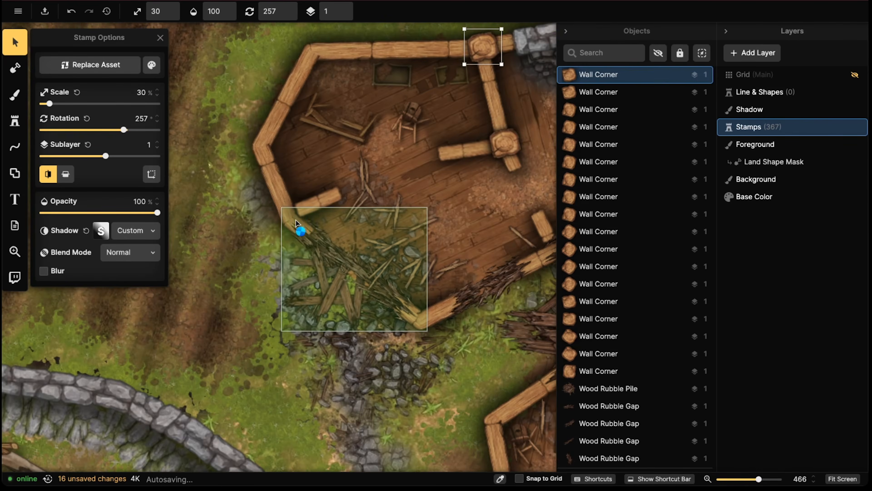
key(super+v)
drag(295, 222, 290, 213)
Place a Wall Corner copy at 257° on the northern house's east wall, just below the corner beside the fireplace
scroll(386, 176, down, 2)
scroll(347, 195, down, 2)
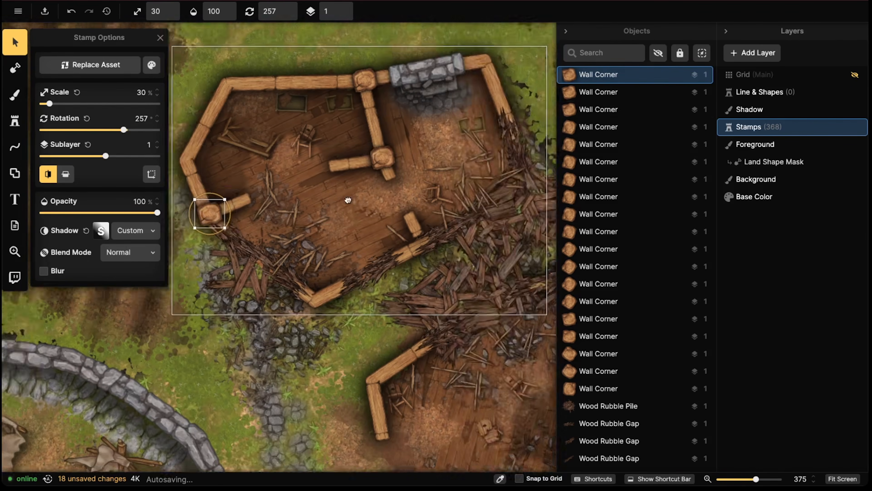
scroll(346, 195, right, 1)
scroll(402, 94, down, 2)
key(super+v)
scroll(442, 93, up, 4)
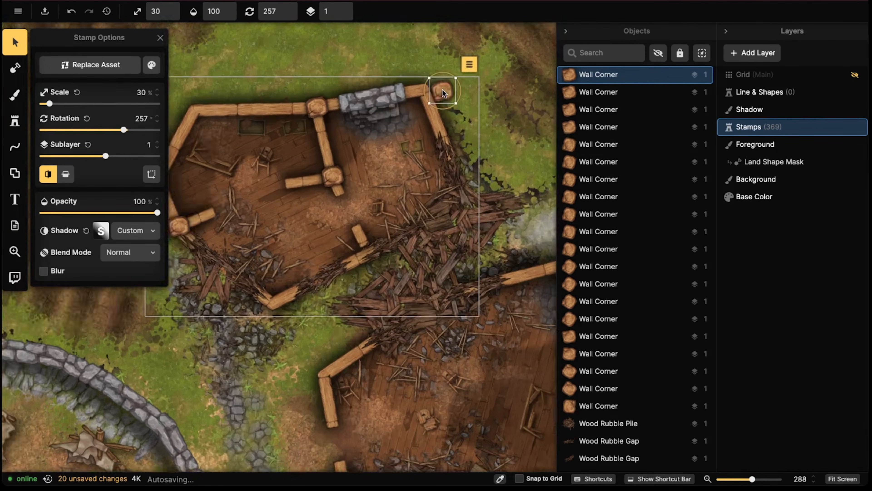
drag(442, 91, 430, 127)
scroll(415, 85, up, 3)
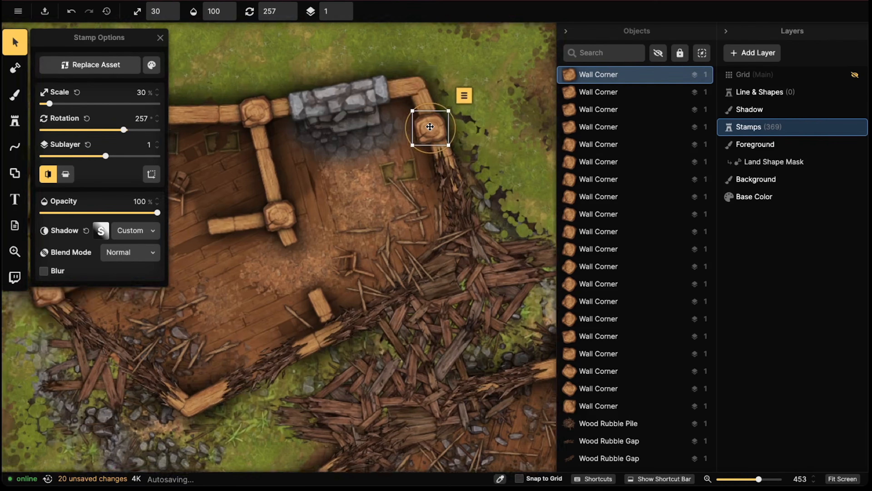
Move the selected Wall Corner onto the northern house's northeast wall corner beside the fireplace and deselect it
middle_drag(414, 83, 411, 196)
scroll(405, 192, up, 3)
scroll(404, 192, up, 4)
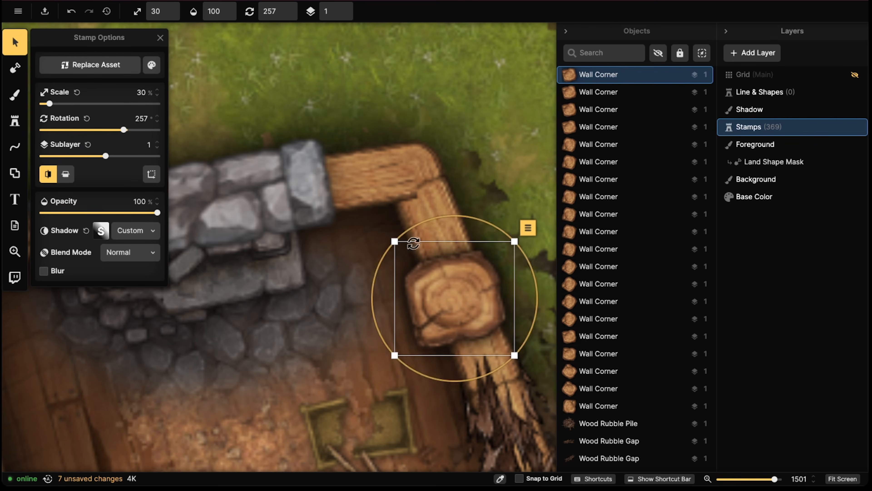
drag(453, 295, 411, 166)
key(Escape)
scroll(373, 177, down, 7)
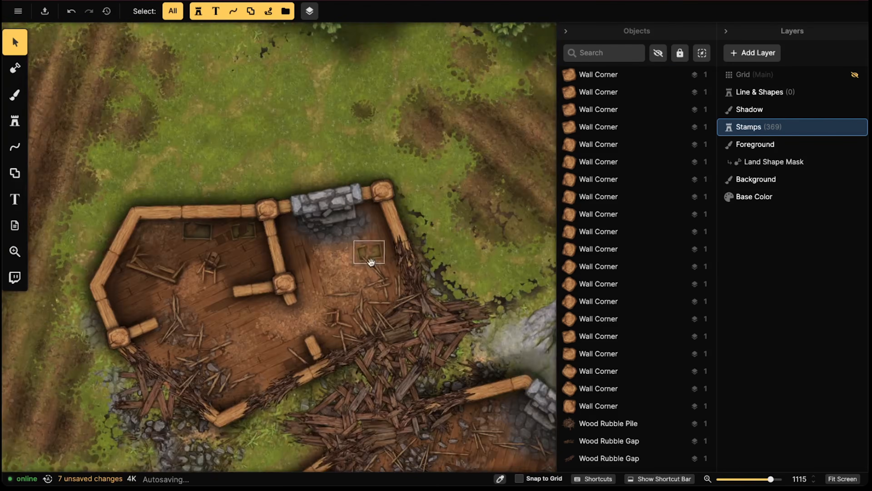
Place a Wall Corner copy on the larger house's eastern wall corner just southeast of its fireplace, rotated to 212°
middle_drag(370, 354, 343, 146)
middle_drag(319, 285, 300, 196)
scroll(412, 127, up, 2)
scroll(416, 94, up, 1)
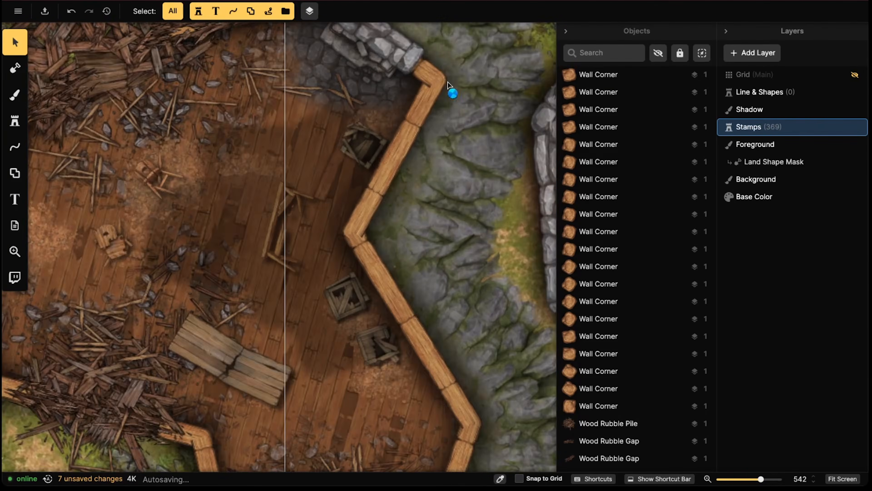
key(super+v)
scroll(447, 82, up, 2)
shift+scroll(446, 81, down, 3)
drag(446, 82, 431, 83)
shift+scroll(430, 80, down, 1)
Place a 212° Wall Corner copy on the larger house's wall end at the northwest side of its fireplace and deselect it
key(super+c)
middle_drag(405, 73, 439, 274)
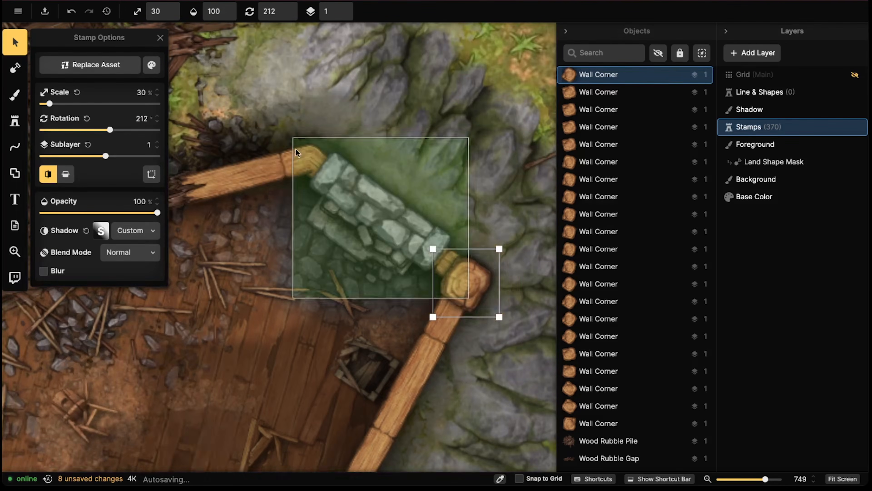
key(super+v)
drag(290, 150, 305, 159)
click(344, 103)
scroll(206, 178, down, 8)
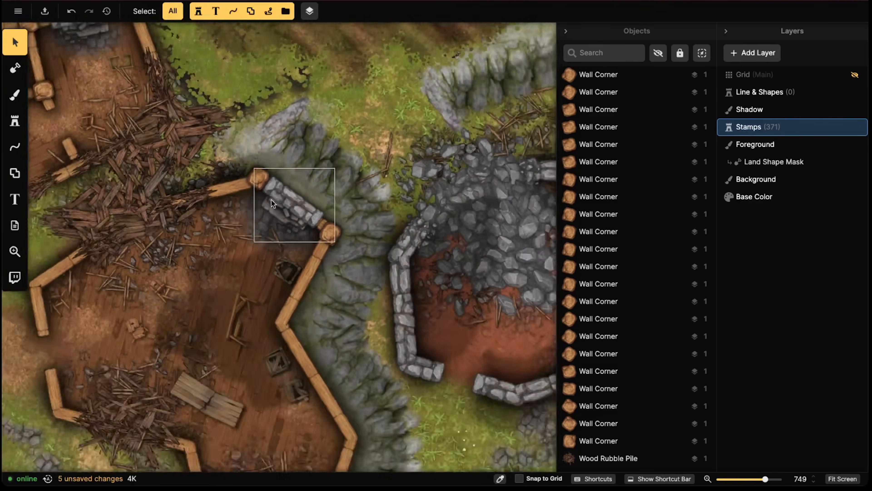
Examine the whole village map, from the ruined houses and camp to the fields, ponds and river, for remaining areas to detail
middle_drag(350, 347, 235, 205)
scroll(235, 205, down, 2)
scroll(236, 205, down, 3)
middle_drag(163, 265, 410, 92)
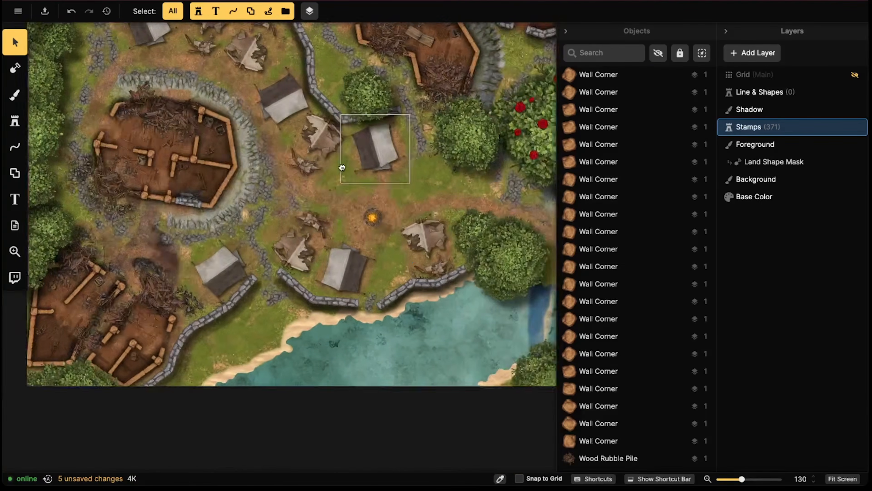
middle_drag(218, 184, 295, 272)
middle_drag(333, 138, 326, 244)
middle_drag(370, 134, 380, 160)
scroll(409, 158, up, 3)
scroll(407, 161, down, 3)
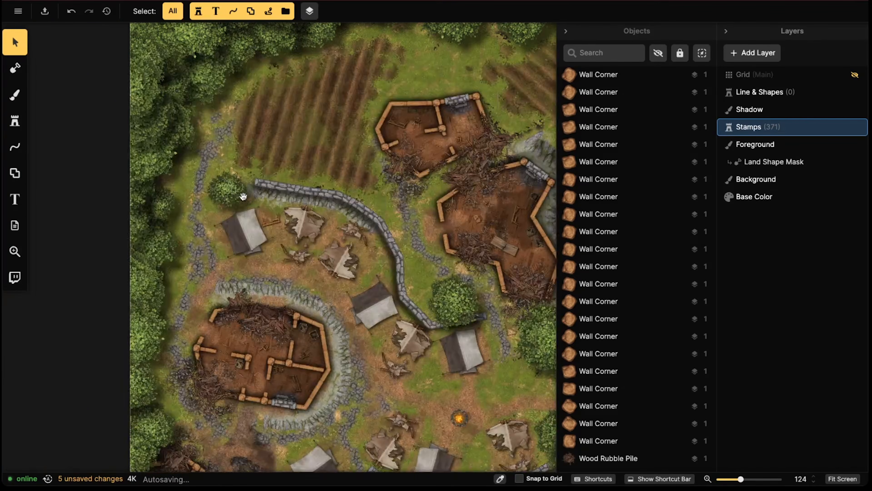
scroll(243, 197, down, 1)
middle_drag(331, 186, 248, 164)
middle_drag(324, 213, 279, 184)
scroll(267, 250, down, 1)
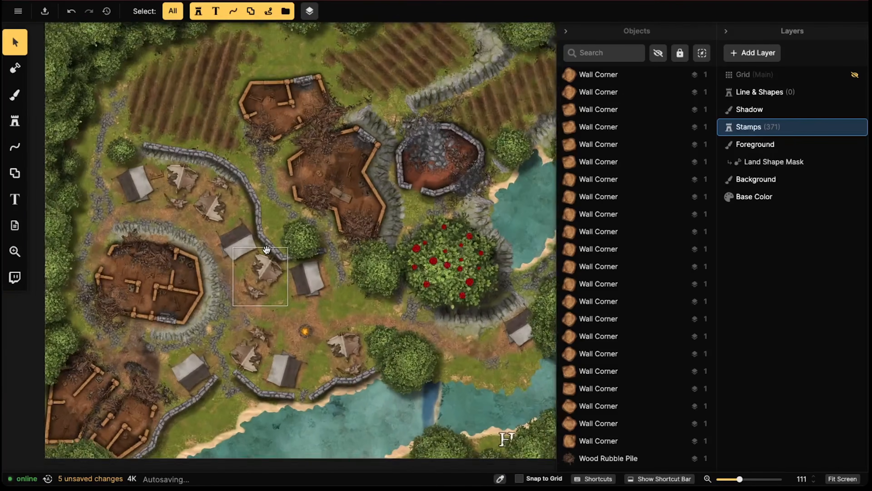
scroll(267, 250, down, 1)
middle_drag(308, 274, 231, 224)
middle_drag(295, 224, 275, 232)
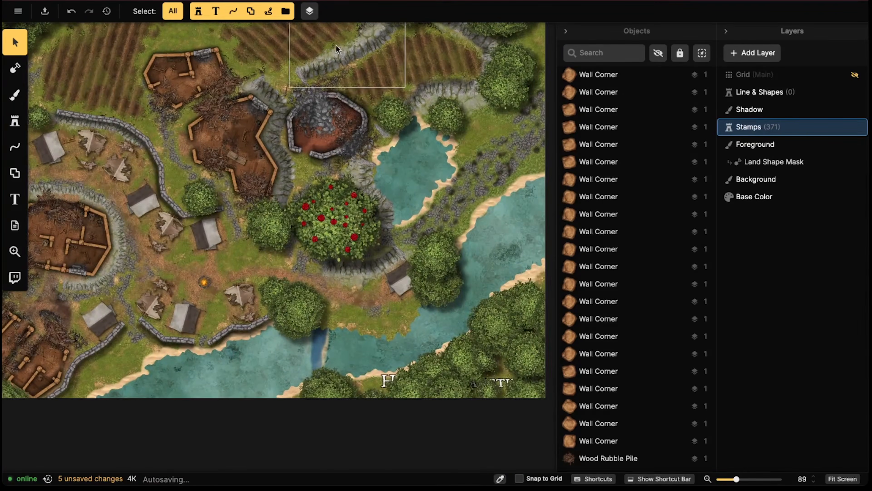
middle_drag(373, 70, 374, 131)
middle_drag(348, 61, 362, 118)
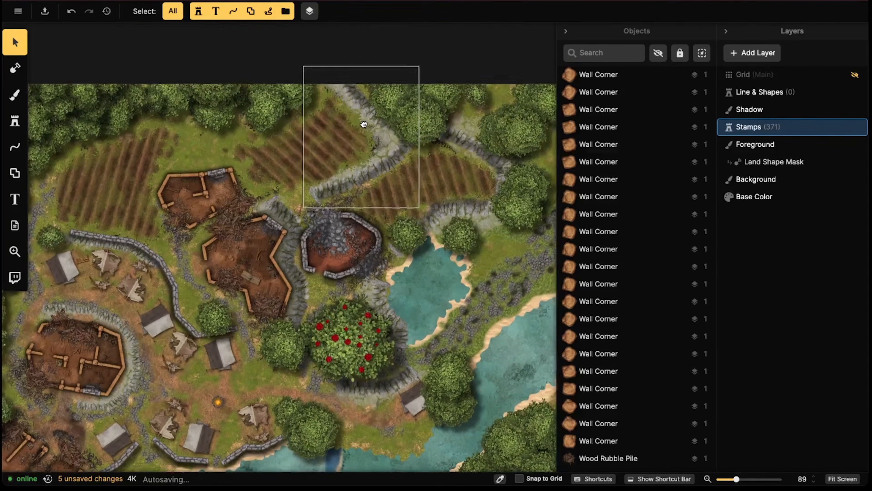
middle_drag(312, 160, 328, 135)
middle_drag(182, 182, 293, 117)
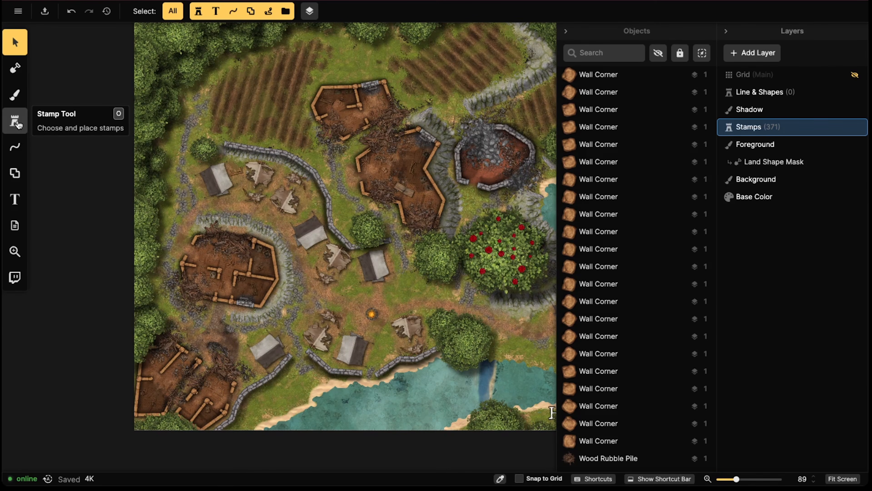
Find the Tall Grass texture with a "grass" search, choose it for the foreground brush and set its texture scale to 19.71%
click(15, 94)
click(134, 222)
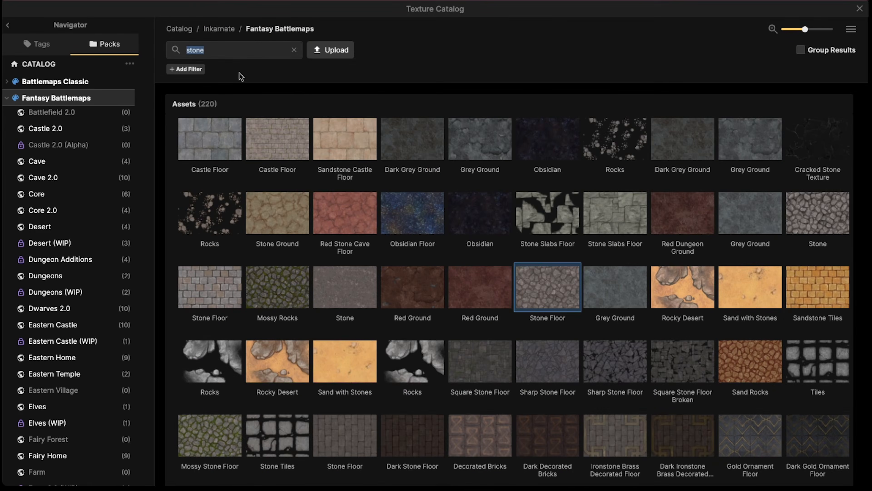
text(grass)
key(Return)
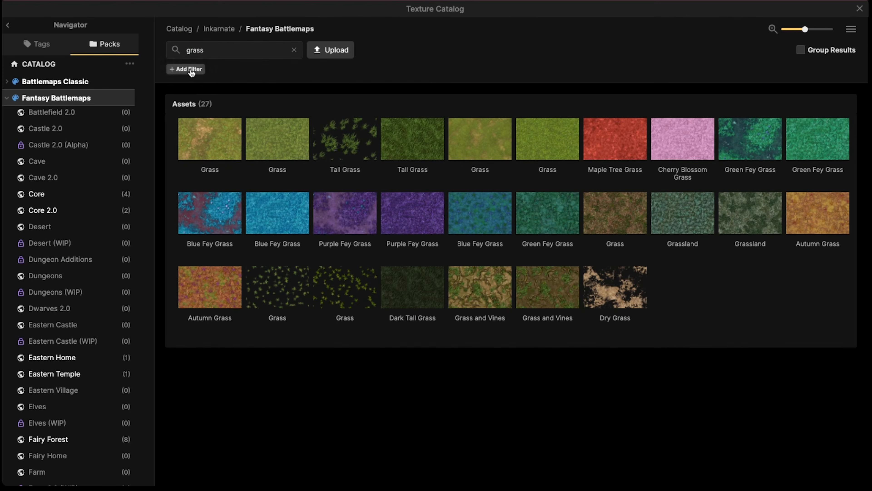
click(364, 141)
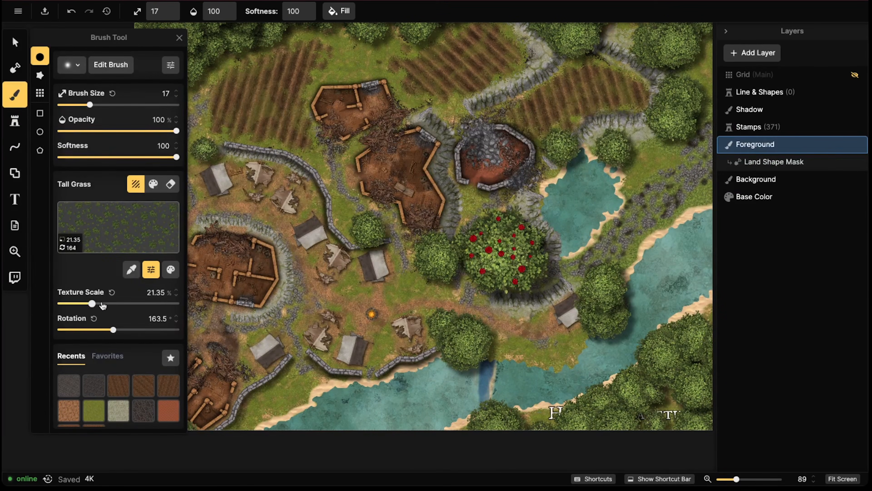
drag(92, 305, 90, 304)
Enlarge the brush to 57 and dab Tall Grass on the green patch east of the tent, northeast of the campfire
scroll(411, 292, up, 3)
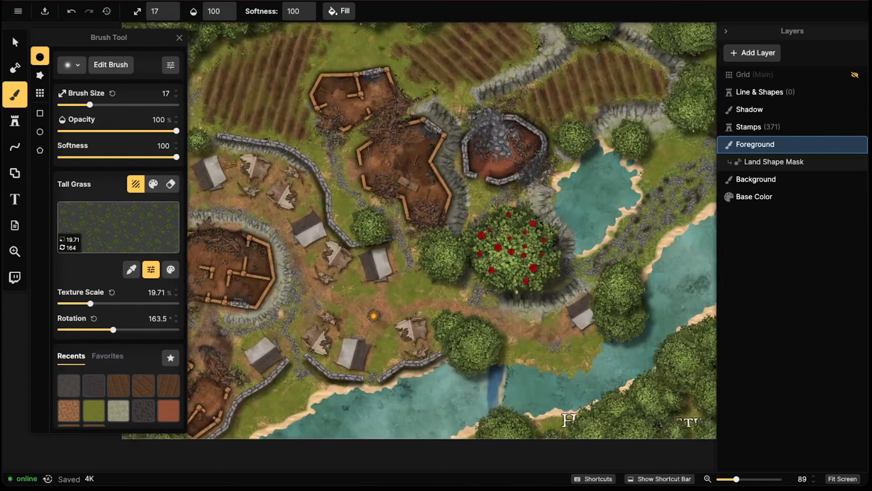
scroll(407, 283, up, 4)
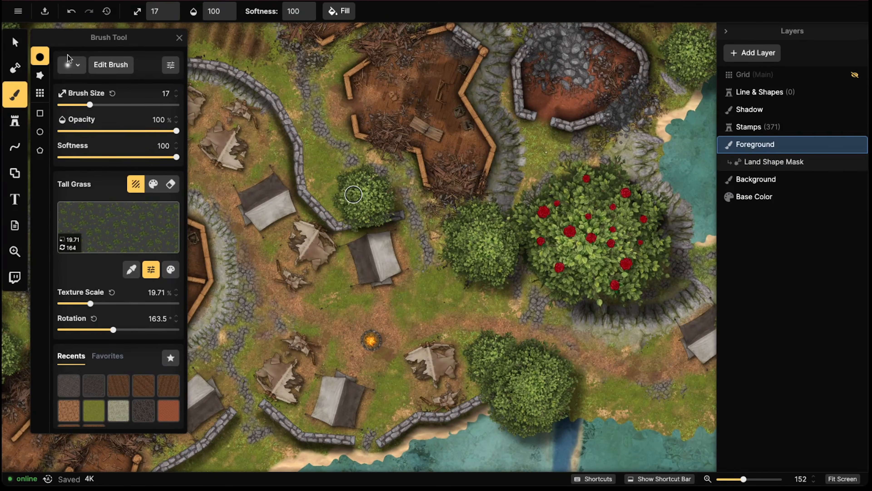
key(bracketright)
key(bracketright)
scroll(432, 290, up, 4)
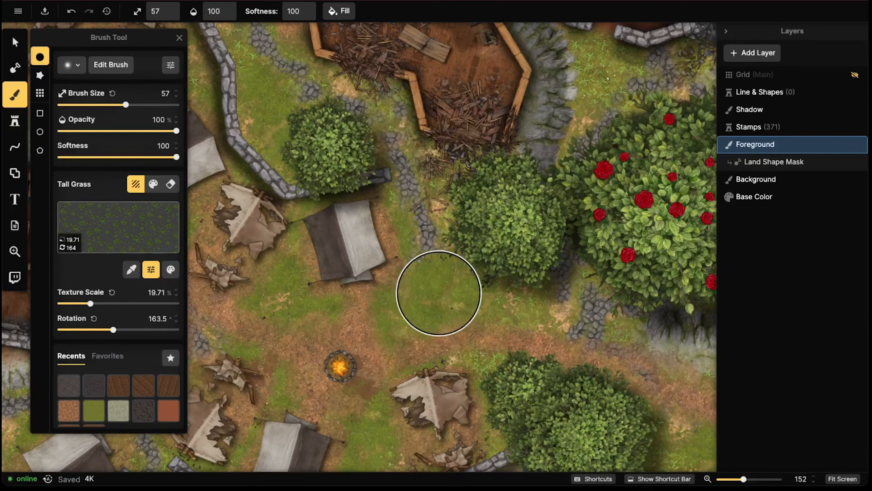
click(440, 291)
click(435, 295)
click(412, 301)
click(408, 311)
click(413, 313)
click(447, 292)
Reduce the brush size to 37 and dab Tall Grass on the patches east and southwest of the tent above the campfire
key(bracketleft)
key(bracketleft)
click(443, 291)
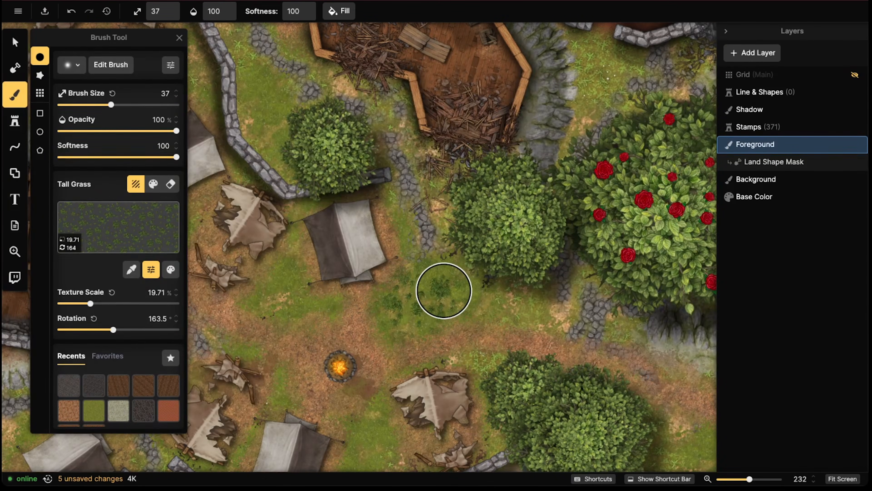
click(462, 298)
click(507, 306)
click(523, 306)
click(282, 300)
click(284, 292)
click(271, 304)
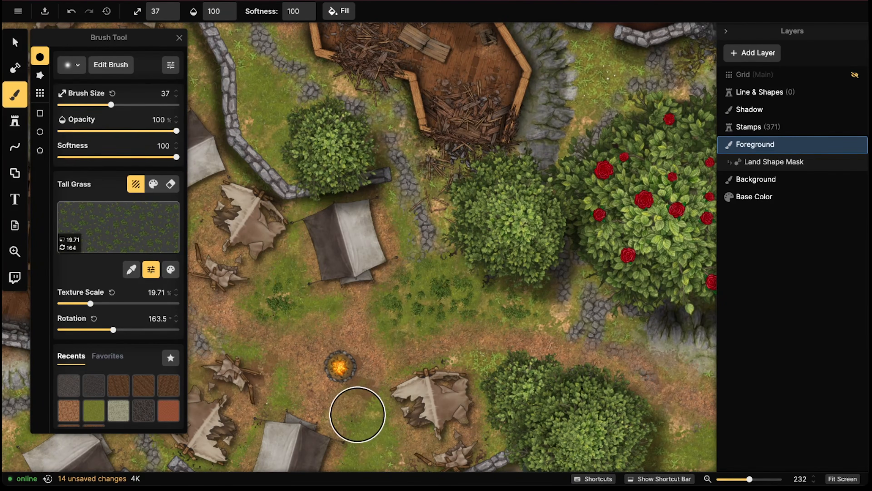
Paint Tall Grass south of the campfire and in the strip between the curved stone wall and the stone path
click(368, 430)
scroll(363, 261, down, 2)
scroll(363, 262, down, 2)
click(388, 205)
click(367, 201)
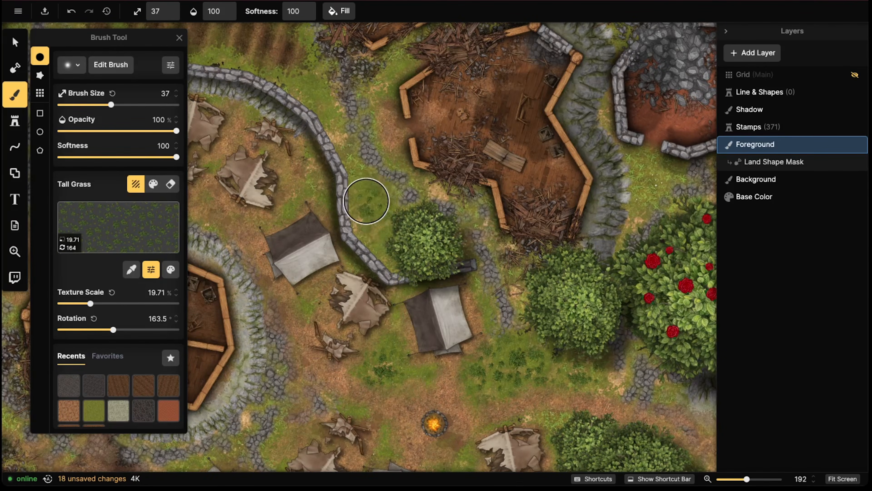
middle_drag(276, 107, 431, 232)
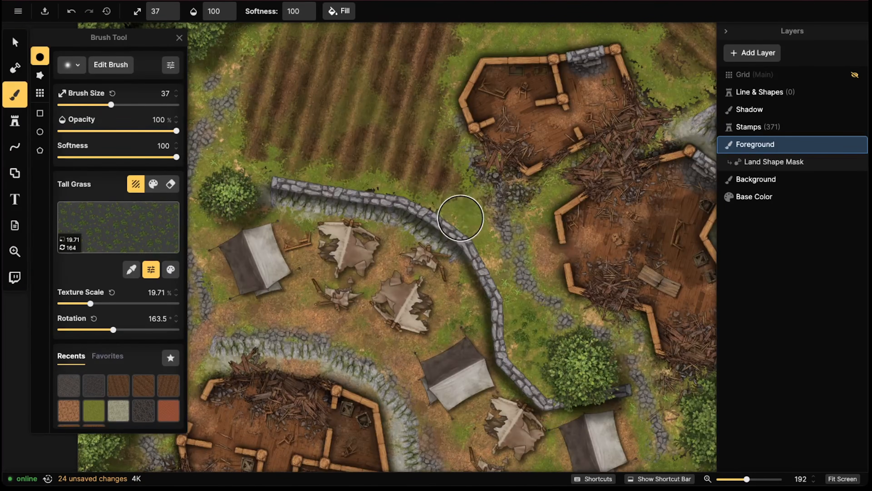
Paint Tall Grass over the meadow north of the northern ruined house, between the two crop fields
middle_drag(399, 126, 332, 238)
click(487, 98)
click(469, 119)
click(450, 141)
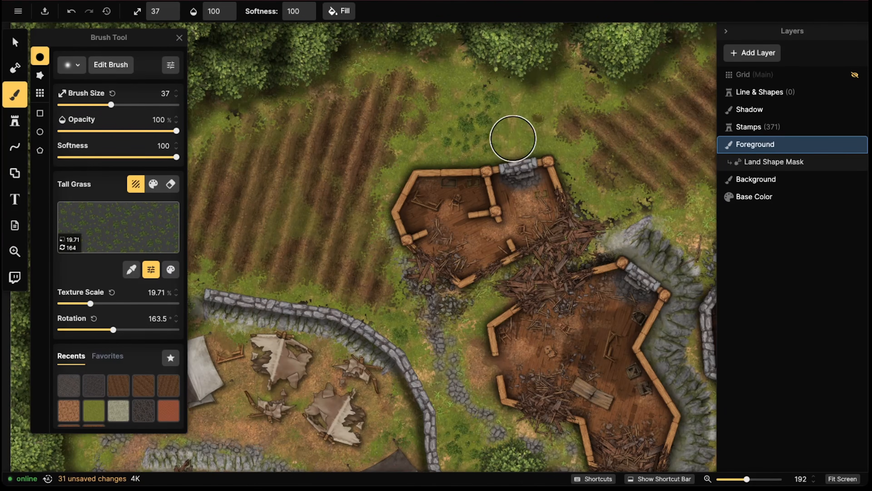
click(535, 97)
click(467, 85)
click(425, 53)
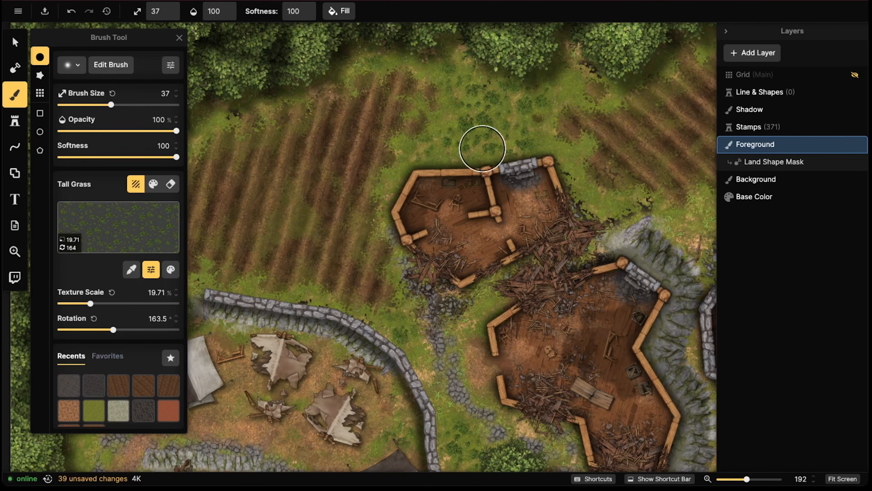
Paint Tall Grass east of the northern house, northeast of the pond and around the map's northeastern clearing
click(591, 205)
middle_drag(592, 205, 215, 179)
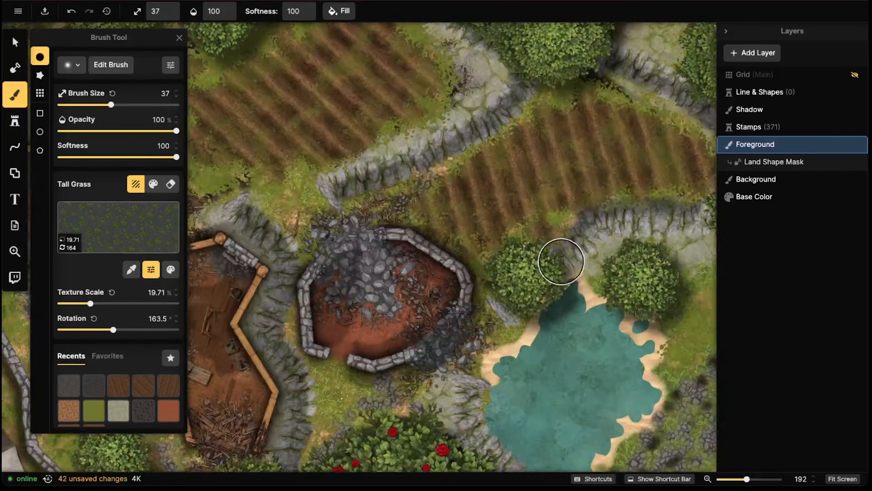
scroll(564, 261, down, 3)
middle_drag(605, 270, 411, 159)
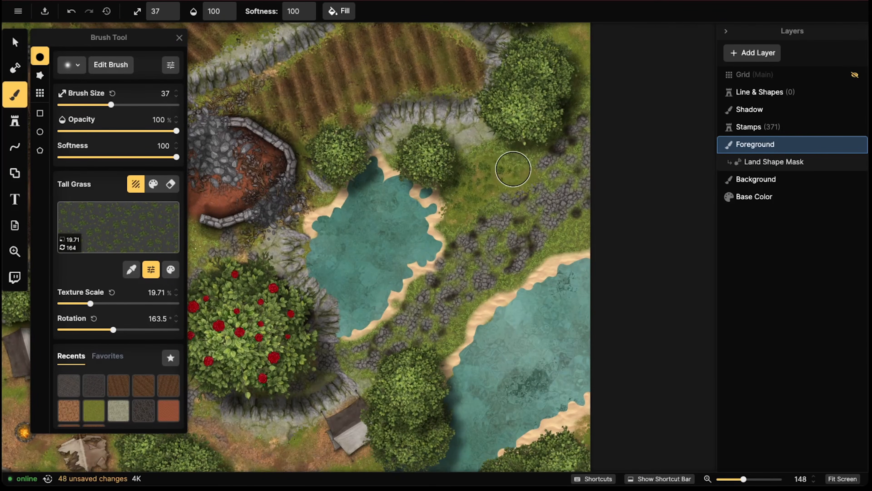
click(513, 169)
middle_drag(595, 118, 512, 197)
middle_drag(375, 36, 435, 115)
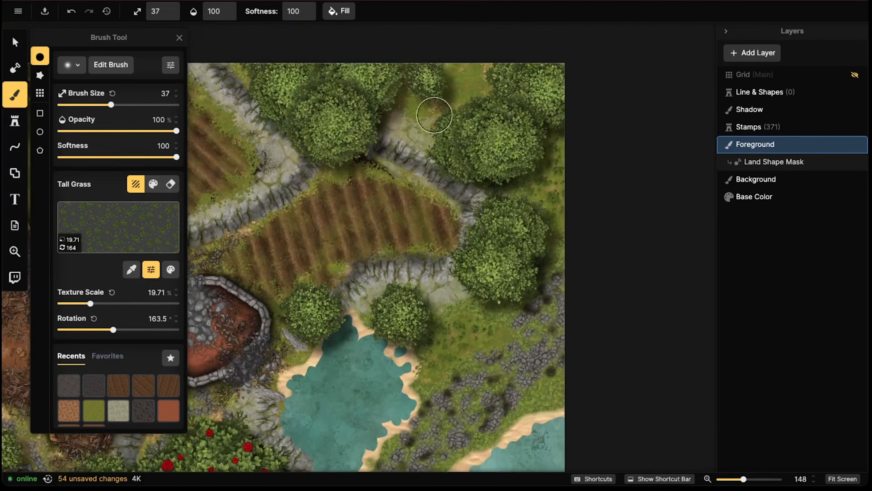
Paint Tall Grass on the river's northern bank and on the slope between the southwestern stone wall and the beach
middle_drag(454, 388, 596, 117)
middle_drag(419, 269, 515, 165)
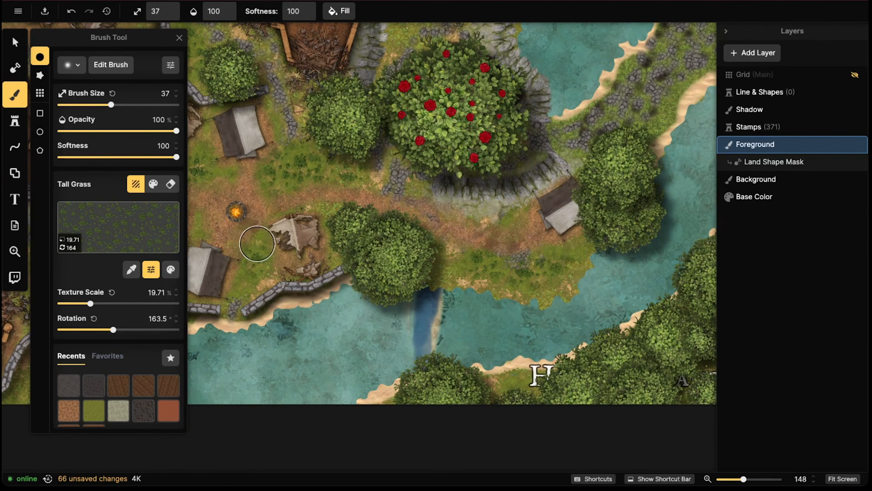
middle_drag(257, 244, 418, 319)
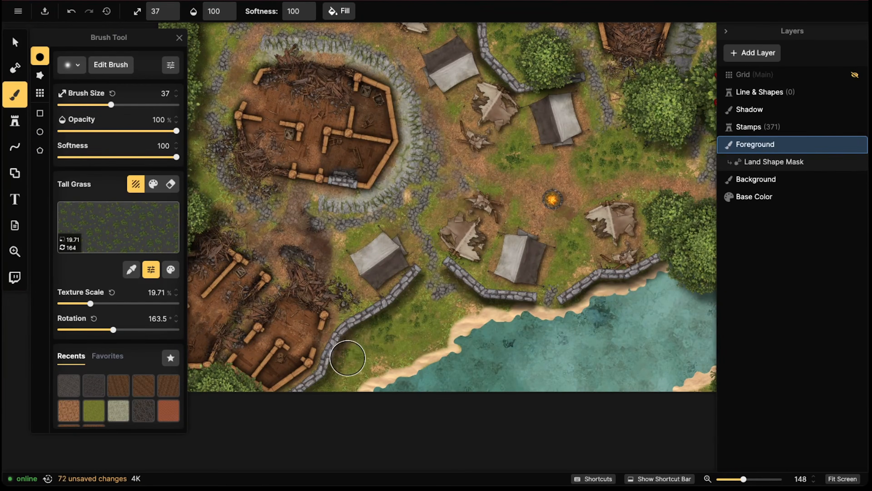
click(380, 347)
click(350, 357)
Paint Tall Grass along the western forest edge and around the tree at the stone wall's northwestern end
middle_drag(208, 170, 339, 244)
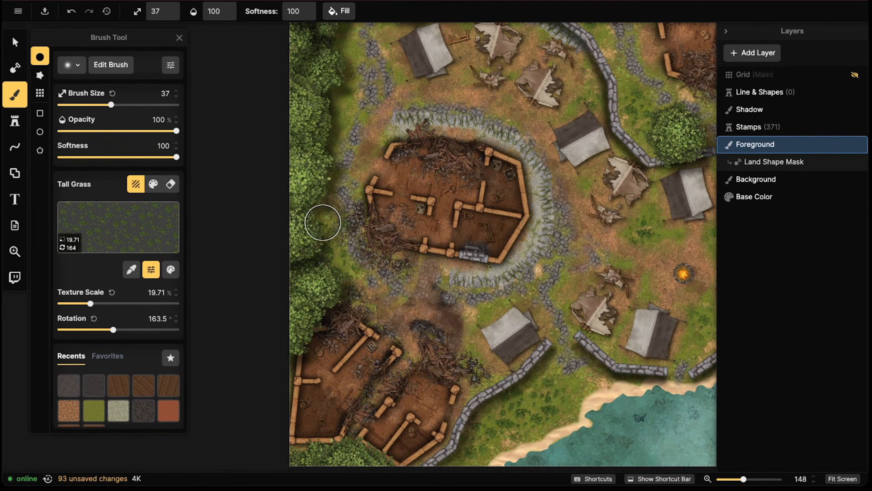
middle_drag(365, 90, 354, 157)
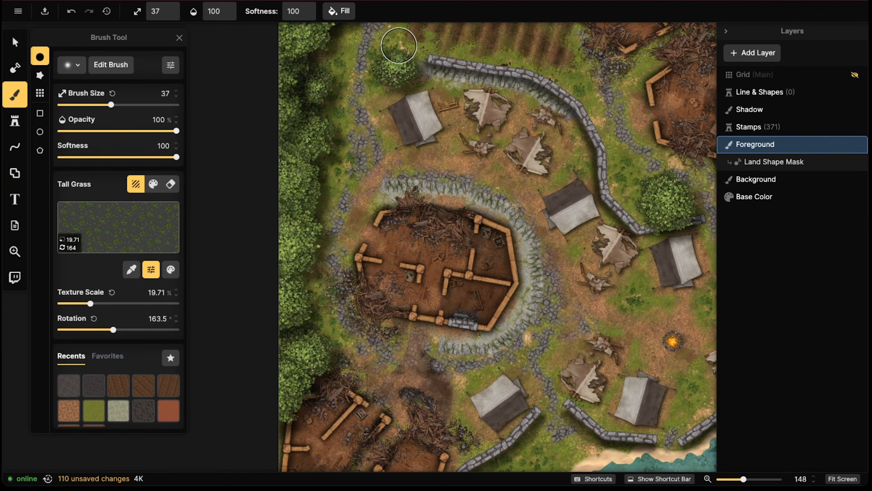
click(399, 46)
middle_drag(565, 169, 393, 192)
scroll(446, 198, down, 5)
middle_drag(534, 198, 480, 222)
scroll(437, 212, down, 2)
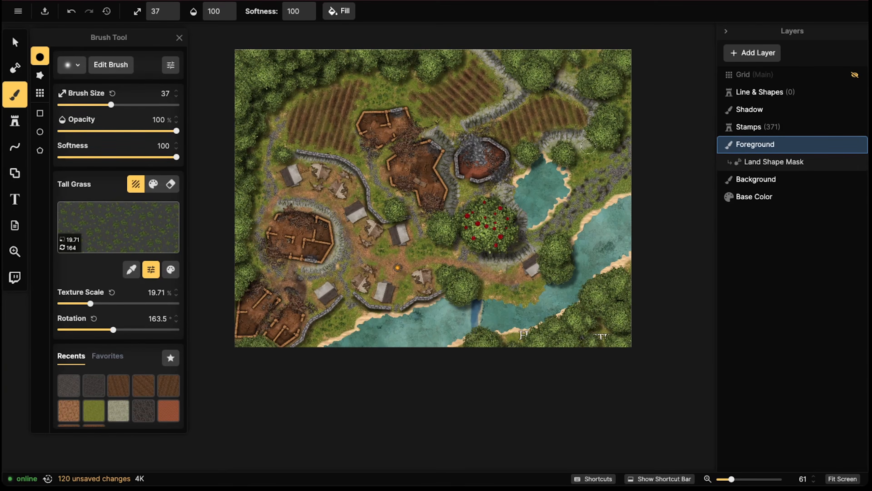
Search the Fantasy Battlemaps textures for "sand" and load the plain orange Sand texture into the brush
scroll(412, 326, up, 5)
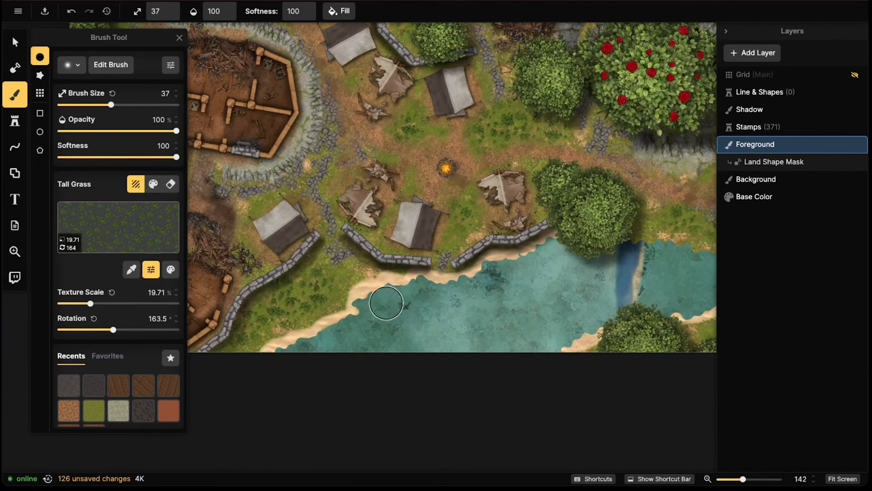
scroll(387, 303, up, 1)
middle_drag(382, 310, 458, 298)
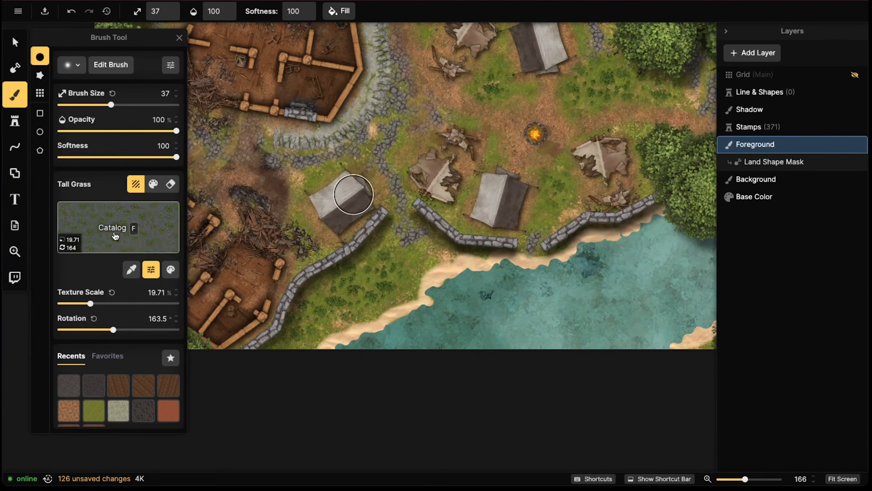
click(96, 220)
text(sand)
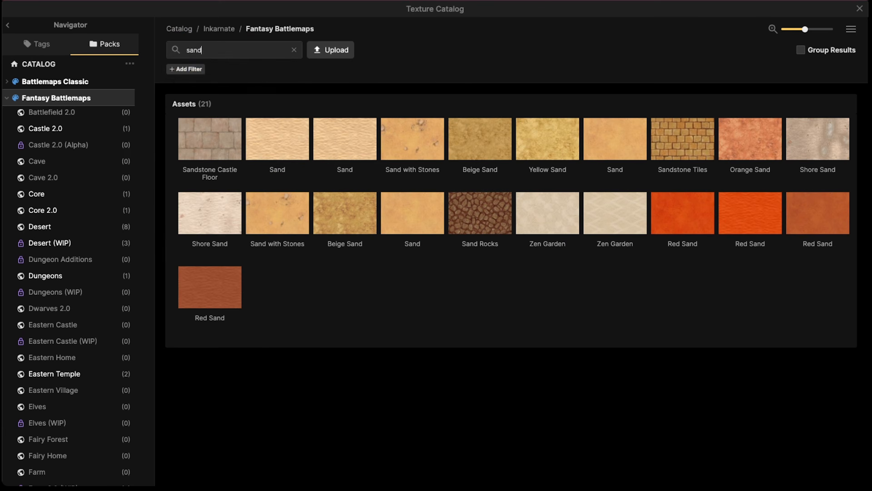
mouse_move(333, 148)
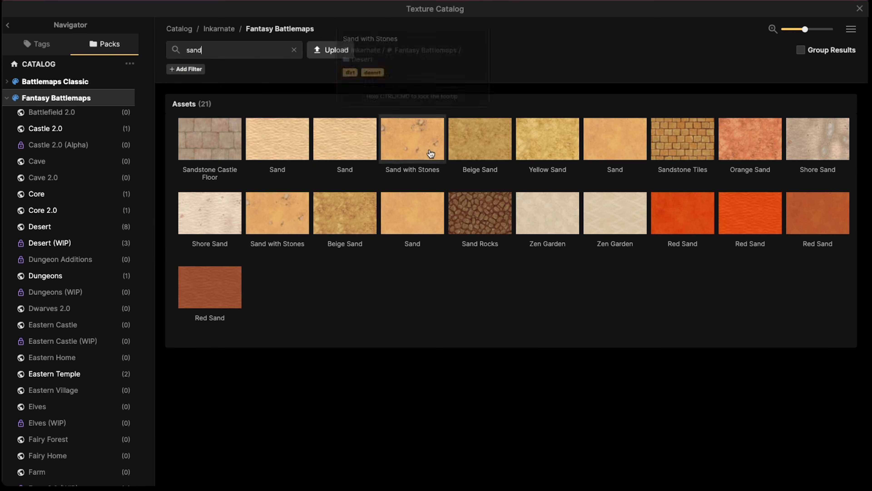
click(412, 213)
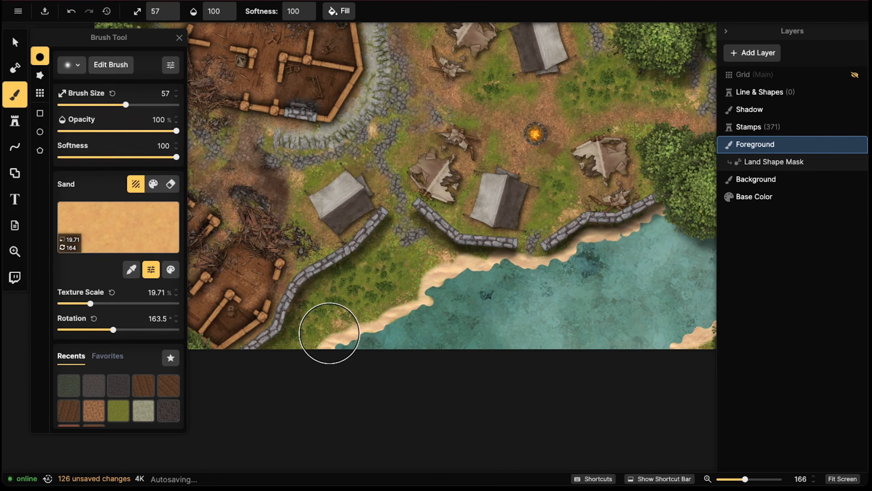
click(90, 213)
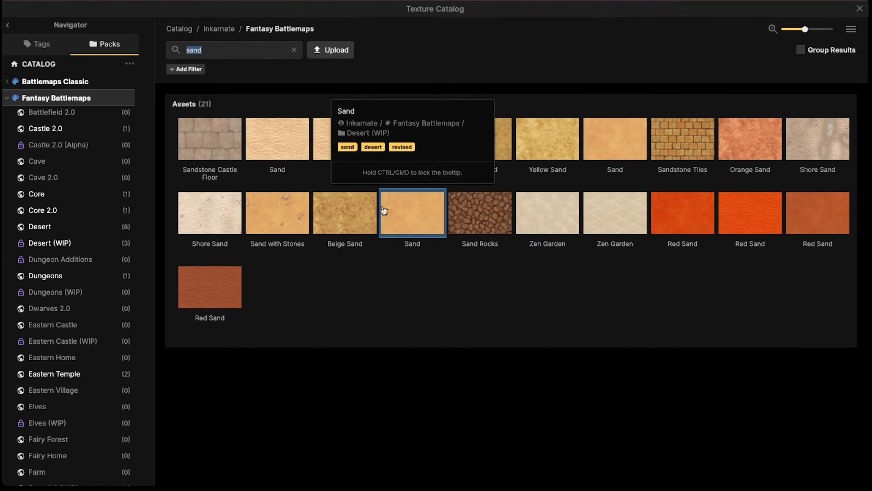
click(618, 144)
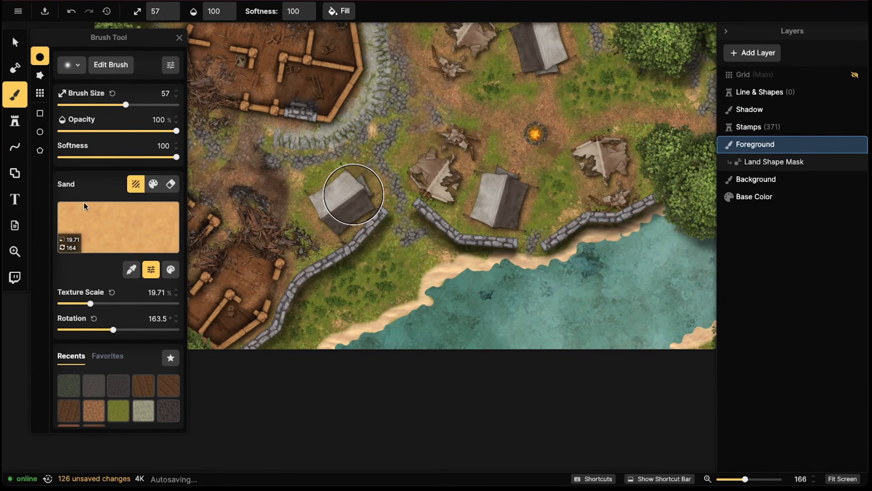
click(83, 205)
key(Escape)
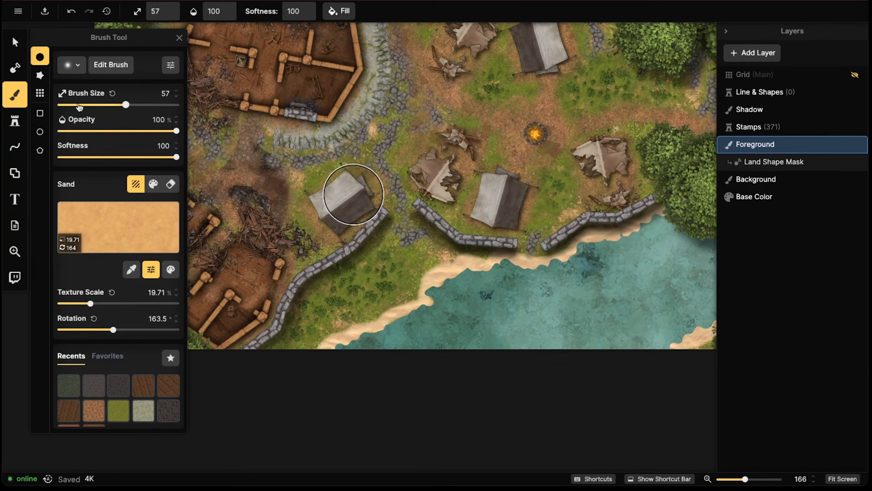
Switch to a textured brush preset and set its size to 27 and opacity to 66%
click(78, 65)
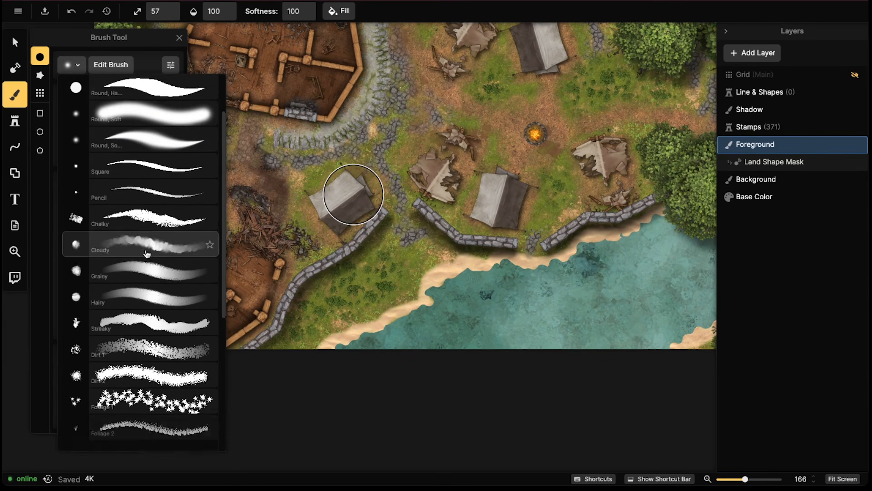
scroll(147, 253, down, 1)
click(122, 260)
key(bracketleft)
key(bracketleft)
key(bracketleft)
key(bracketleft)
key(bracketleft)
key(bracketleft)
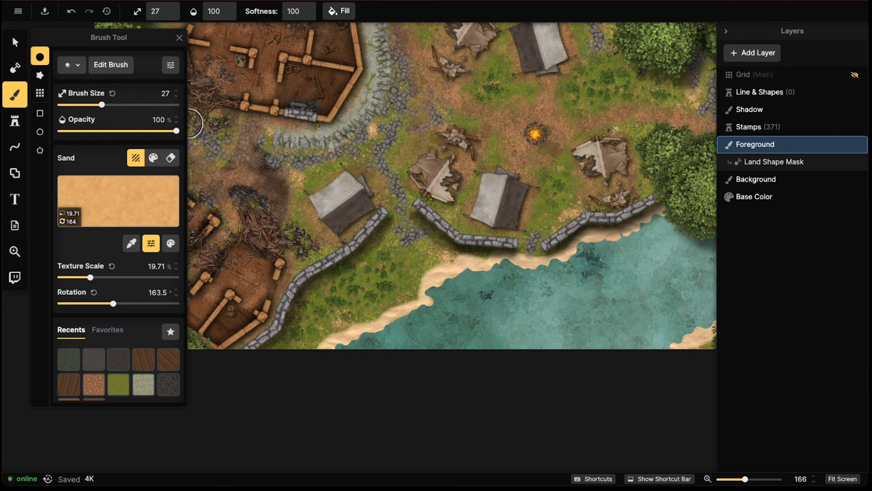
click(138, 132)
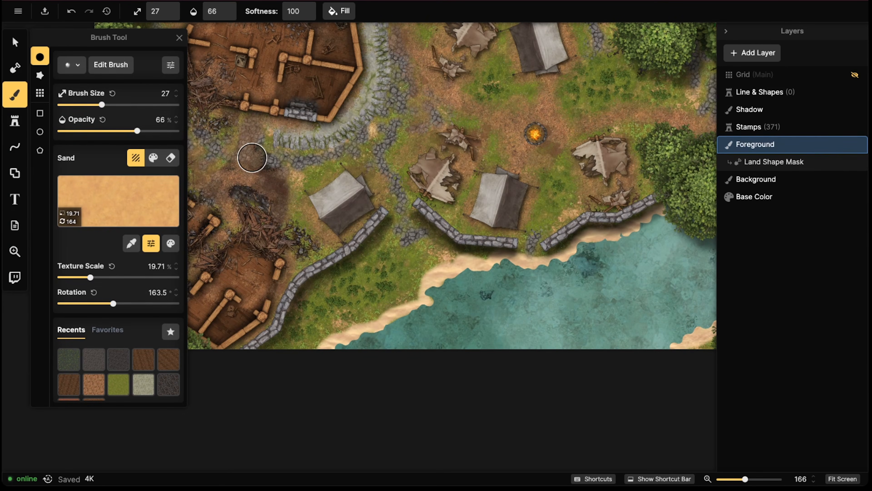
Paint Sand along the river's northern bank beneath the stone walls and down the southwestern slope
mouse_move(512, 272)
mouse_down()
mouse_move(500, 261)
mouse_move(432, 255)
mouse_move(451, 275)
mouse_move(412, 310)
mouse_move(418, 288)
mouse_move(378, 325)
mouse_move(333, 313)
mouse_move(335, 334)
mouse_move(427, 290)
mouse_move(398, 261)
mouse_move(435, 255)
mouse_up()
drag(532, 256, 527, 230)
drag(602, 225, 678, 218)
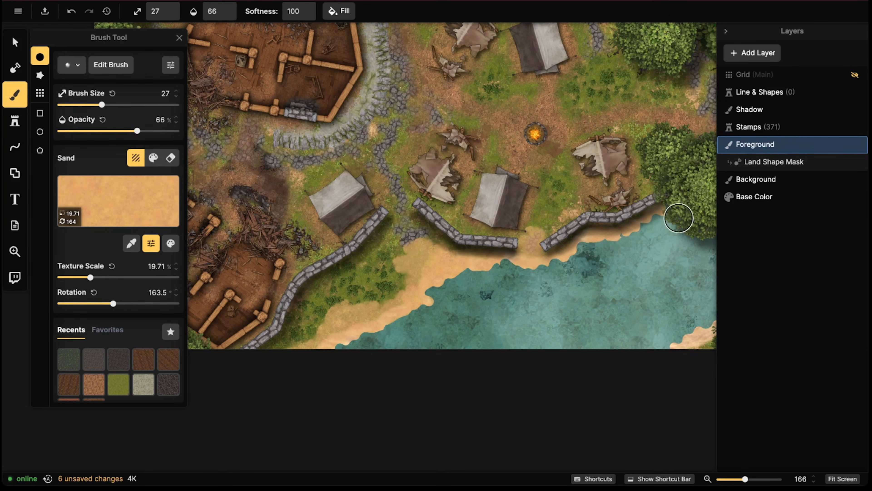
mouse_move(437, 272)
mouse_down()
mouse_move(387, 307)
mouse_move(369, 304)
mouse_move(359, 321)
mouse_move(325, 327)
mouse_move(306, 347)
mouse_move(364, 323)
mouse_move(430, 268)
mouse_move(387, 316)
mouse_move(417, 242)
mouse_up()
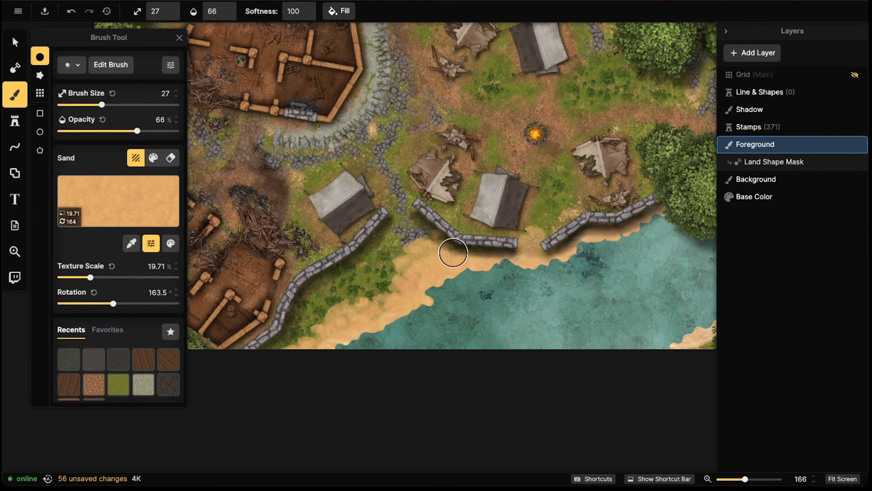
drag(469, 253, 586, 249)
Paint Sand on the river's southern bank around the title lettering, beside the southern trees
scroll(650, 217, right, 10)
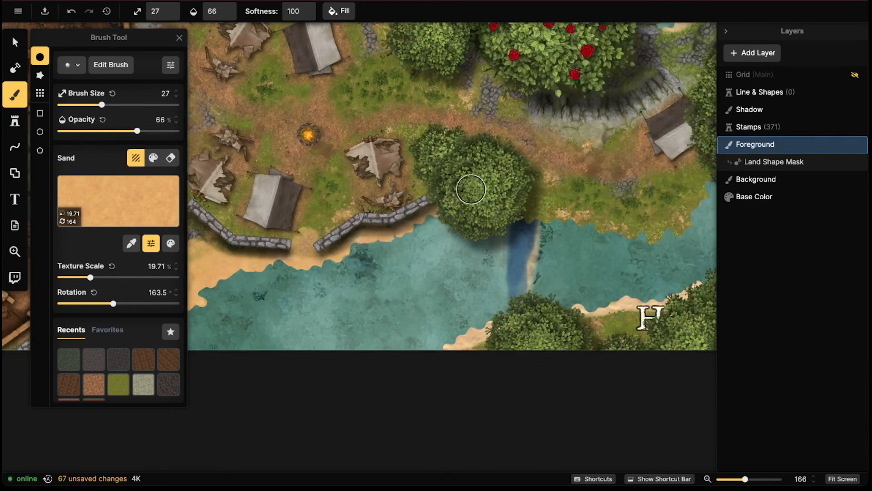
scroll(464, 245, down, 3)
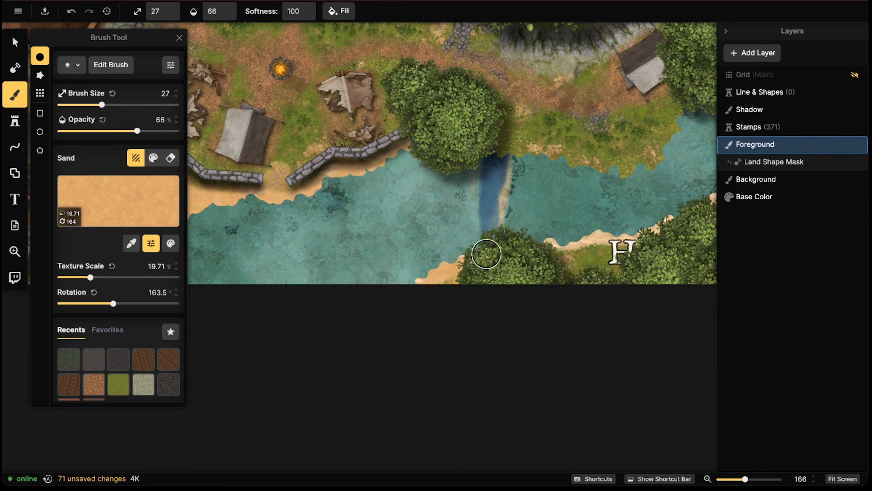
mouse_move(589, 237)
mouse_down()
mouse_move(580, 243)
mouse_move(620, 238)
mouse_move(577, 267)
mouse_move(593, 255)
mouse_up()
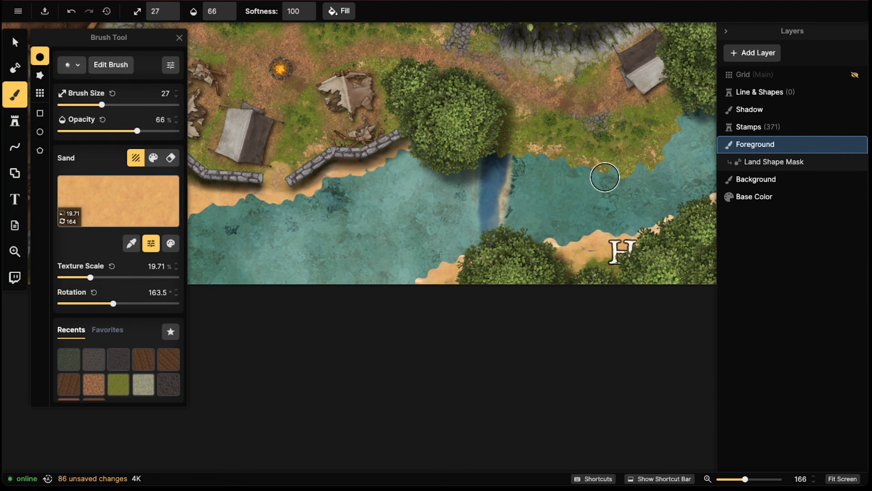
Paint Sand over the grassy northern bank east of the waterfall, between the two large trees
scroll(604, 177, right, 10)
scroll(605, 177, up, 5)
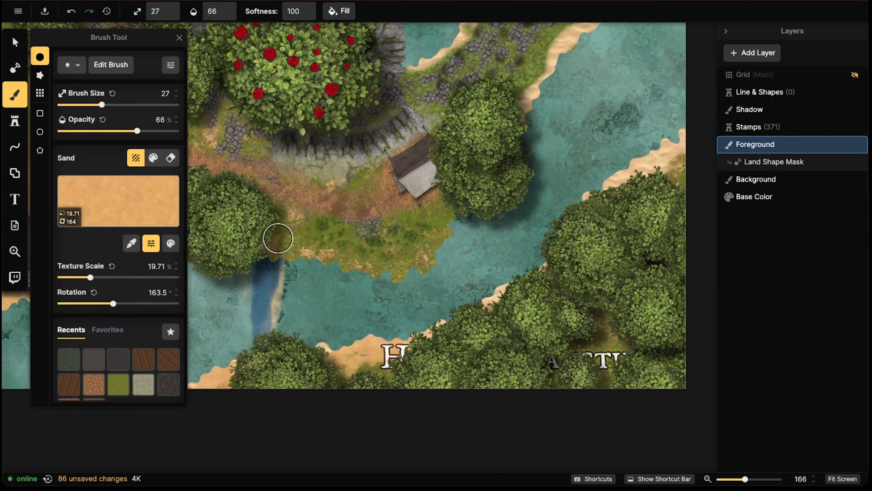
mouse_move(278, 238)
mouse_down()
mouse_move(301, 244)
mouse_move(324, 228)
mouse_move(352, 261)
mouse_move(389, 265)
mouse_move(447, 232)
mouse_move(390, 252)
mouse_move(378, 270)
mouse_up()
mouse_move(319, 240)
mouse_down()
mouse_move(283, 247)
mouse_move(292, 257)
mouse_move(288, 220)
mouse_move(339, 223)
mouse_move(335, 249)
mouse_move(355, 230)
mouse_move(348, 247)
mouse_move(403, 249)
mouse_move(412, 271)
mouse_move(427, 218)
mouse_move(396, 236)
mouse_move(473, 187)
mouse_up()
Paint Sand along the pond's southeastern, eastern and northwestern shores, blending it into the surrounding grass and cobbles
scroll(480, 172, up, 5)
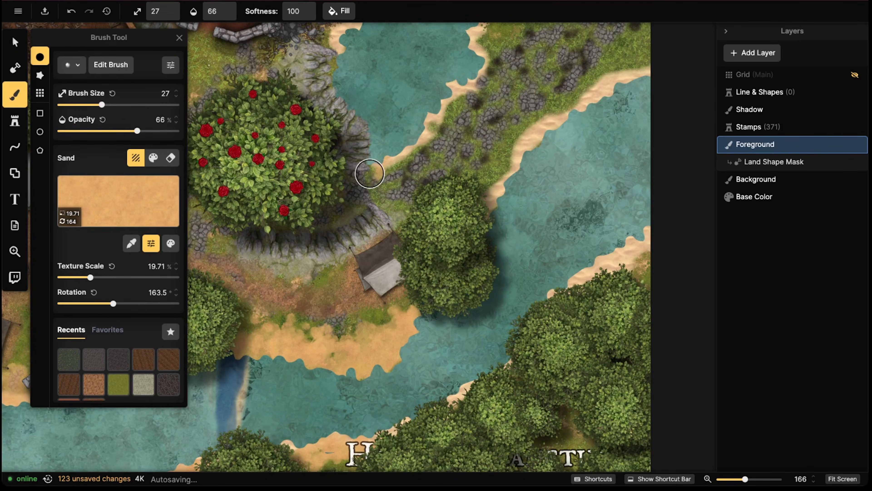
mouse_move(370, 174)
mouse_down()
mouse_move(412, 148)
mouse_move(454, 90)
mouse_move(489, 65)
mouse_move(482, 30)
mouse_up()
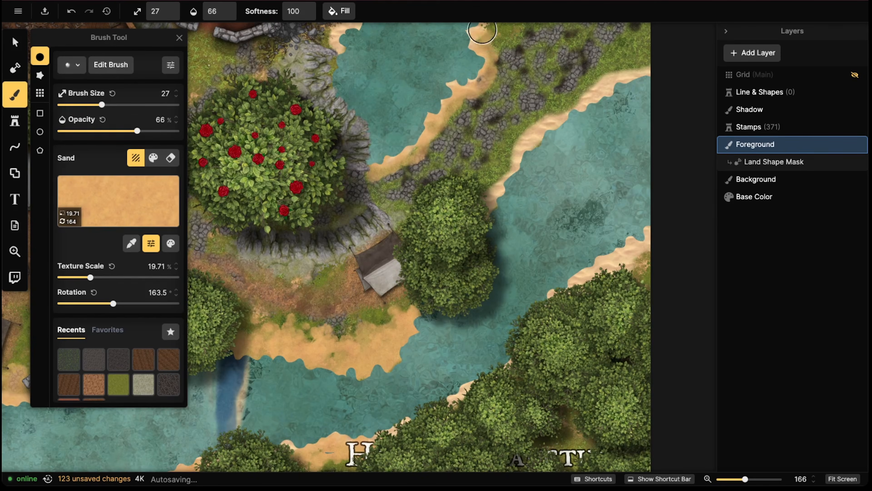
scroll(482, 52, up, 3)
drag(483, 93, 493, 118)
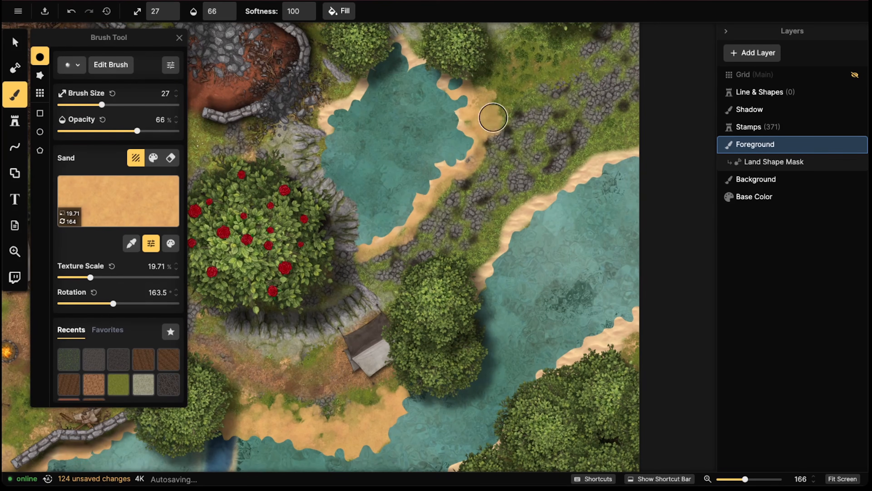
mouse_move(329, 123)
mouse_down()
mouse_move(319, 101)
mouse_move(356, 93)
mouse_move(365, 71)
mouse_move(326, 116)
mouse_move(334, 84)
mouse_up()
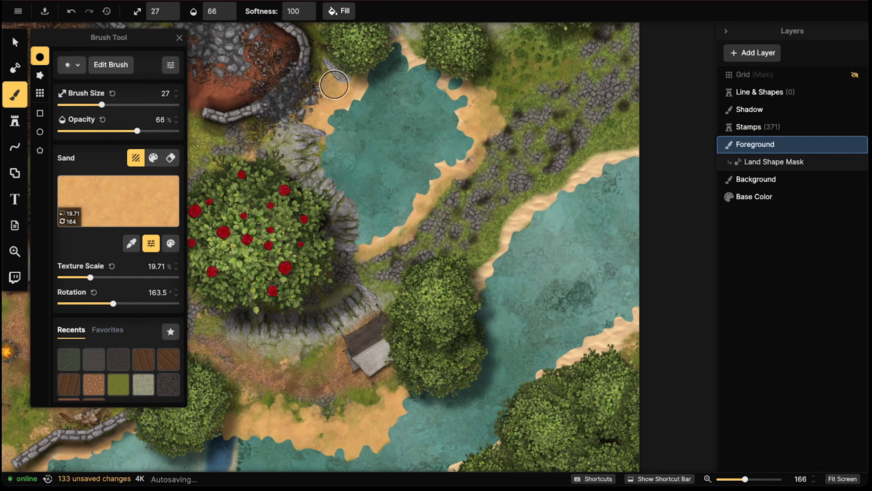
mouse_move(376, 260)
mouse_down()
mouse_move(359, 253)
mouse_move(370, 259)
mouse_move(446, 211)
mouse_move(432, 228)
mouse_move(403, 247)
mouse_move(424, 183)
mouse_move(462, 161)
mouse_move(463, 195)
mouse_move(405, 247)
mouse_move(485, 156)
mouse_move(490, 131)
mouse_up()
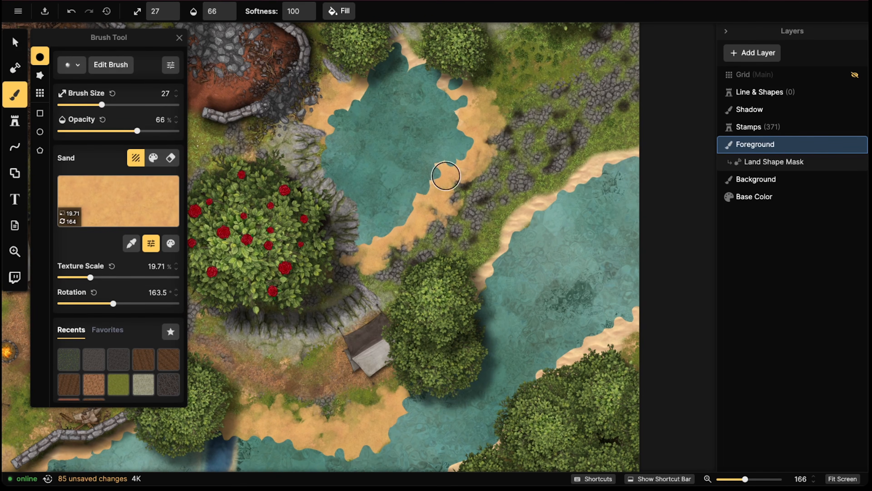
mouse_move(432, 219)
mouse_down()
mouse_move(389, 249)
mouse_move(388, 273)
mouse_move(384, 235)
mouse_up()
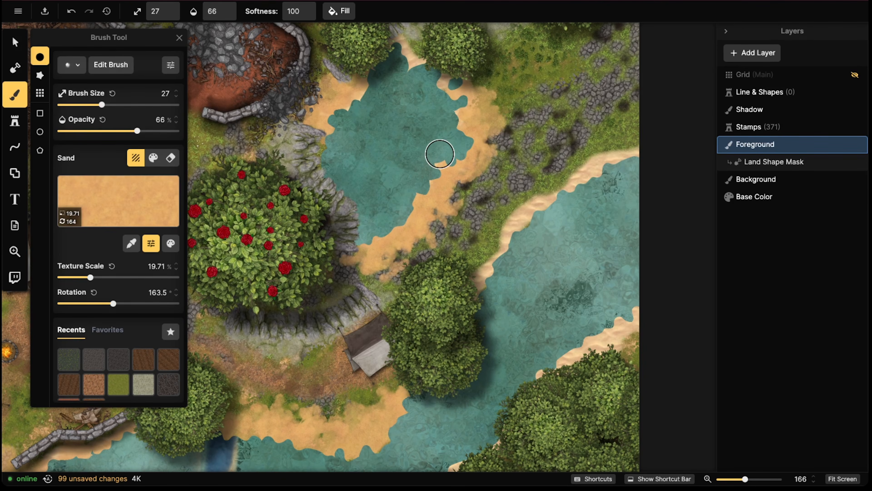
mouse_move(442, 102)
mouse_down()
mouse_move(493, 109)
mouse_move(487, 85)
mouse_move(510, 81)
mouse_move(456, 92)
mouse_up()
click(452, 178)
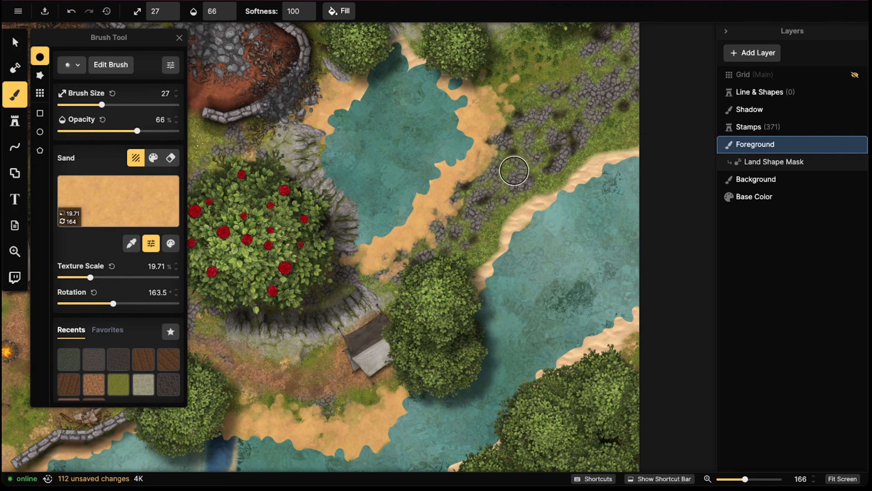
Touch up the sandy bank south of the tent and paint Sand at 100% opacity along the eastern river's northwestern bank
scroll(509, 255, down, 5)
mouse_move(360, 323)
mouse_down()
mouse_move(362, 308)
mouse_move(349, 320)
mouse_up()
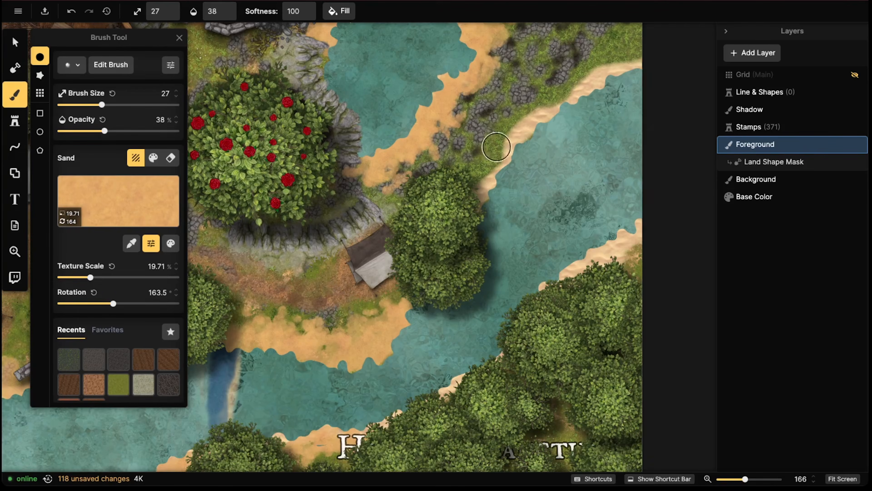
middle_drag(496, 146, 419, 193)
click(513, 132)
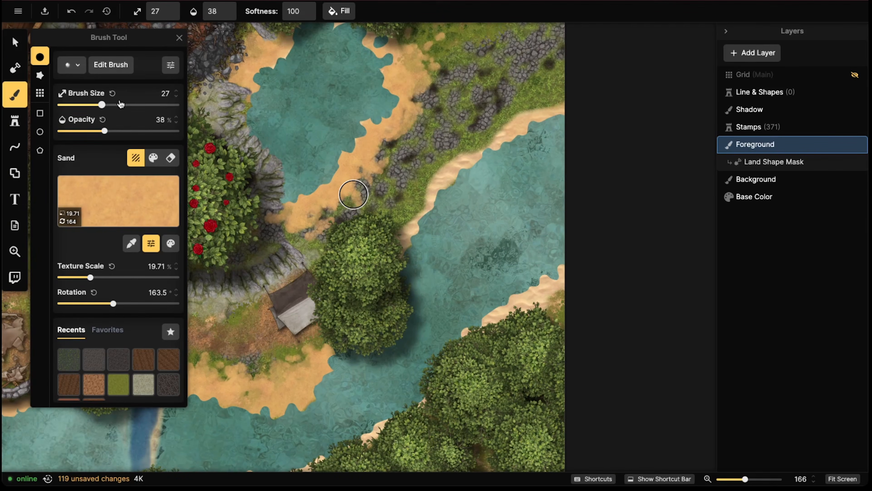
drag(106, 134, 246, 132)
mouse_move(568, 104)
mouse_down()
mouse_move(490, 144)
mouse_move(419, 227)
mouse_move(393, 238)
mouse_up()
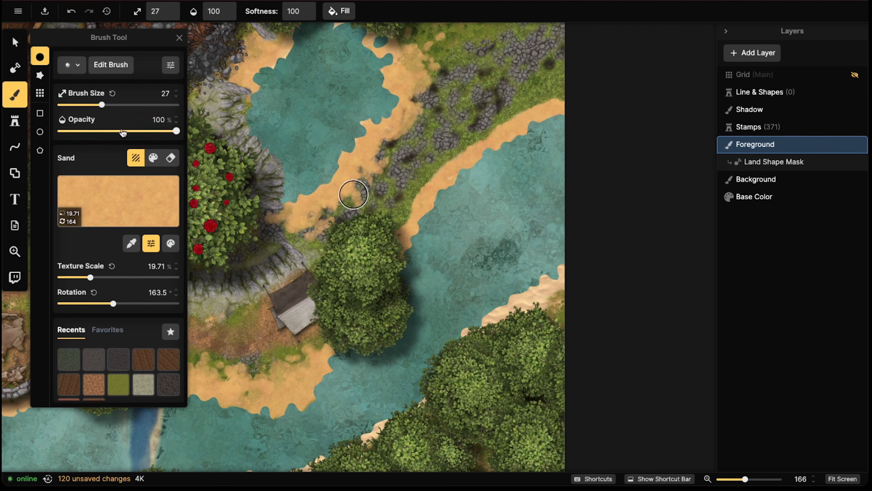
Set the brush opacity to 50% and paint Sand on both river banks near the map's eastern edge
key(5)
mouse_move(556, 99)
mouse_down()
mouse_move(561, 94)
mouse_move(510, 132)
mouse_move(469, 137)
mouse_move(403, 226)
mouse_move(454, 147)
mouse_up()
mouse_move(540, 103)
mouse_down()
mouse_move(442, 167)
mouse_move(399, 218)
mouse_move(454, 152)
mouse_move(543, 90)
mouse_up()
mouse_move(546, 263)
mouse_down()
mouse_move(512, 311)
mouse_move(559, 275)
mouse_move(557, 292)
mouse_up()
Search the textures for "water", load the pale teal Core 2.0 Water texture into the brush and make Background the active layer
scroll(454, 271, down, 6)
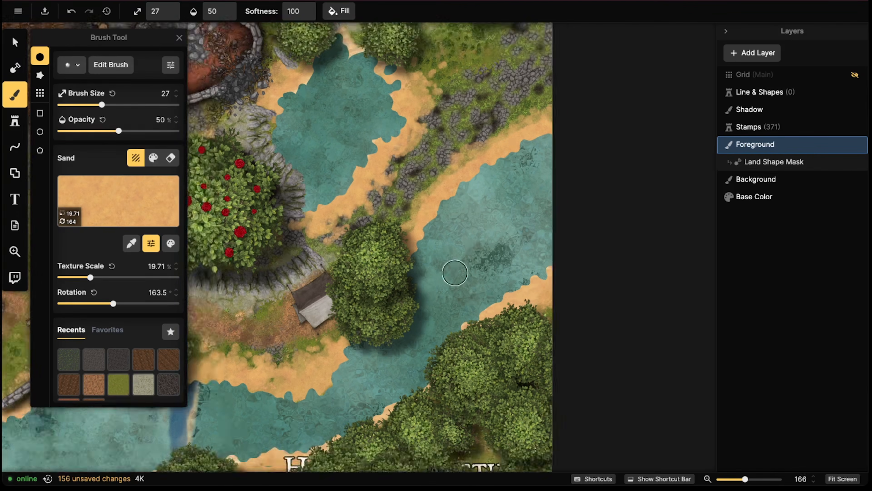
scroll(376, 172, down, 3)
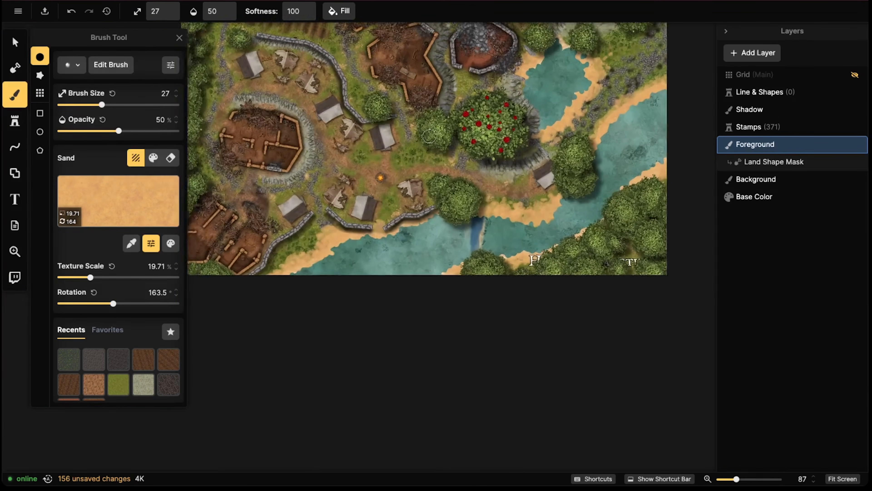
click(134, 182)
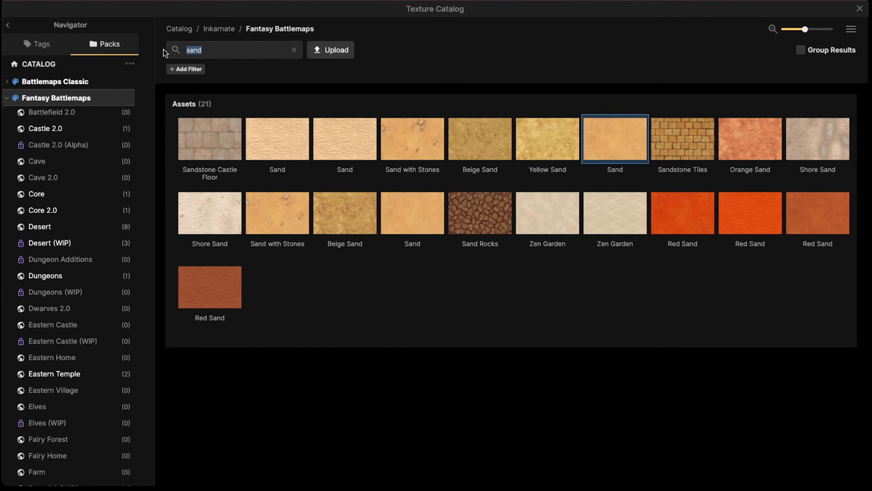
key(ctrl+a)
text(water)
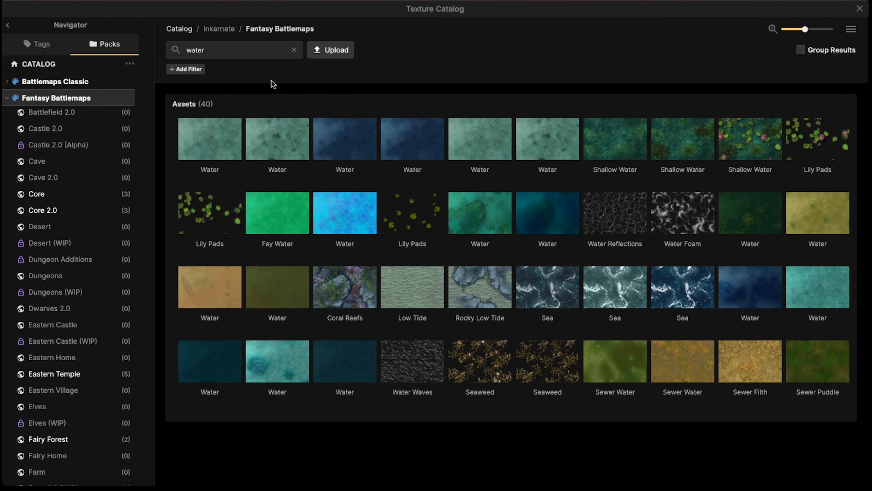
mouse_move(408, 145)
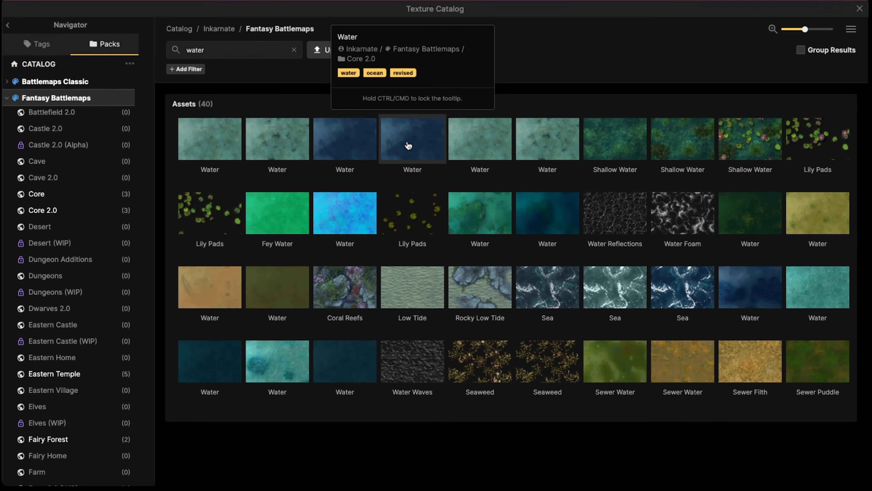
mouse_move(466, 140)
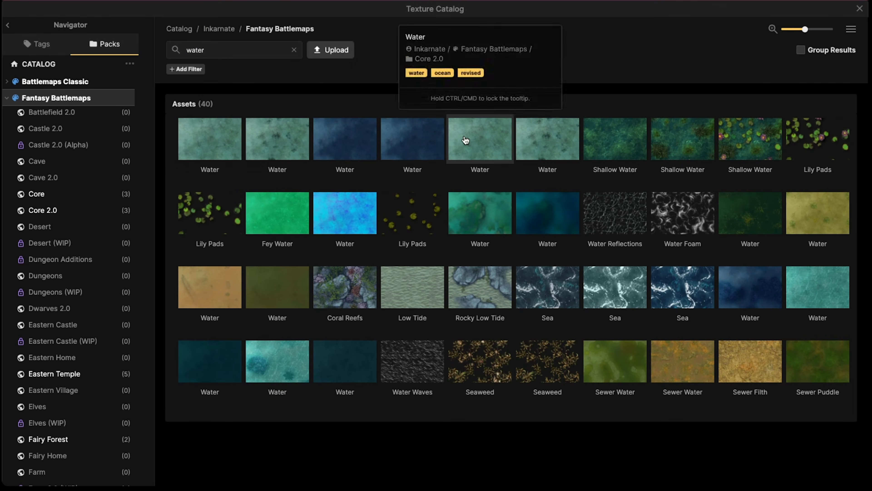
click(455, 135)
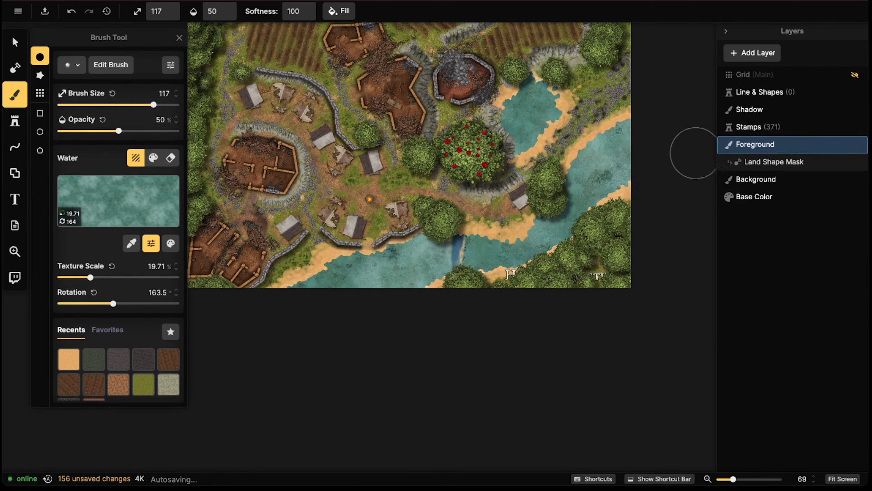
click(756, 179)
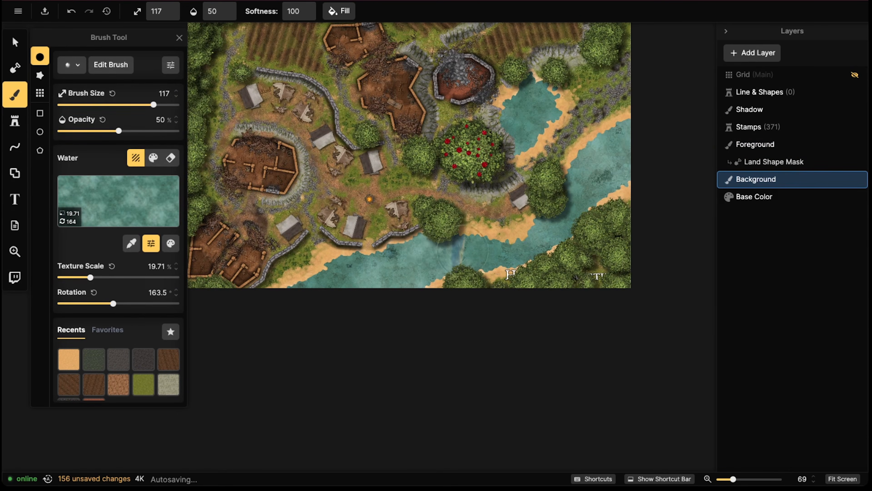
Set the brush opacity to 100% and paint the pale teal Water texture over the river and the pond
mouse_move(462, 251)
mouse_down()
mouse_move(437, 262)
mouse_move(479, 256)
mouse_move(300, 279)
mouse_move(470, 257)
mouse_move(591, 182)
mouse_move(609, 152)
mouse_move(515, 124)
mouse_move(522, 111)
mouse_up()
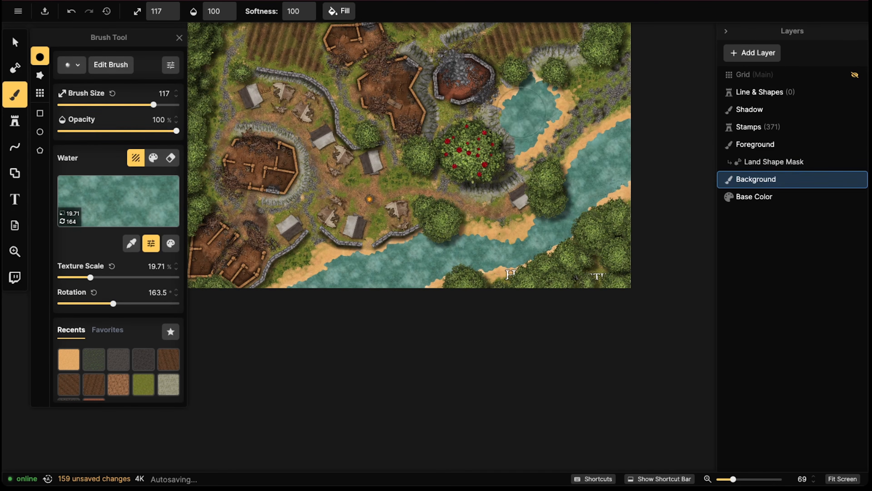
middle_drag(614, 154, 498, 217)
mouse_move(513, 219)
mouse_down()
mouse_move(442, 292)
mouse_move(366, 330)
mouse_up()
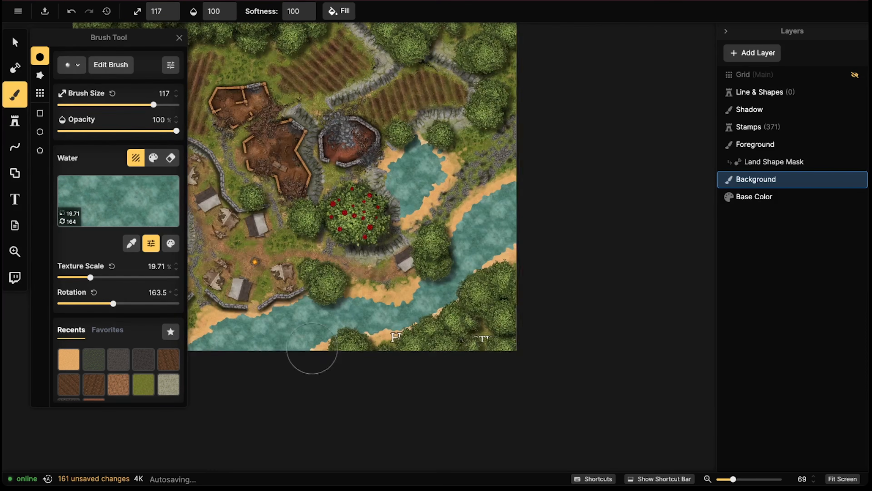
middle_drag(311, 358, 404, 316)
drag(358, 293, 332, 313)
middle_drag(411, 243, 418, 208)
scroll(468, 114, up, 3)
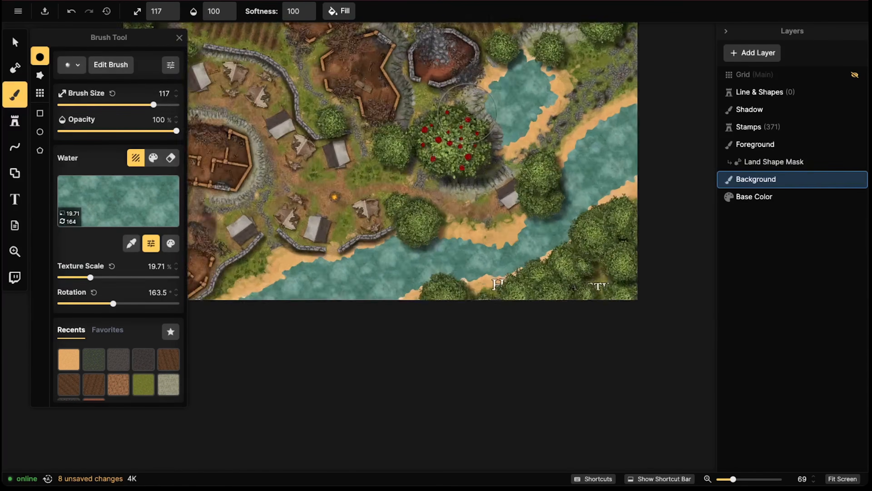
middle_drag(529, 116, 429, 123)
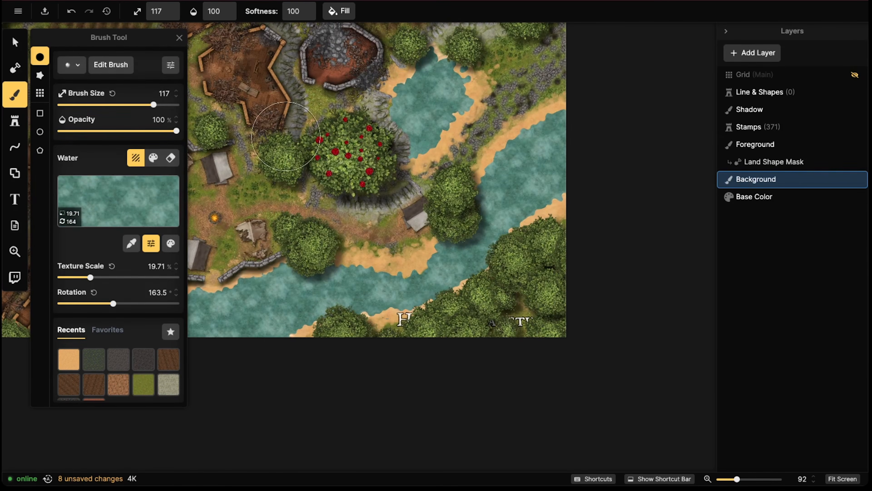
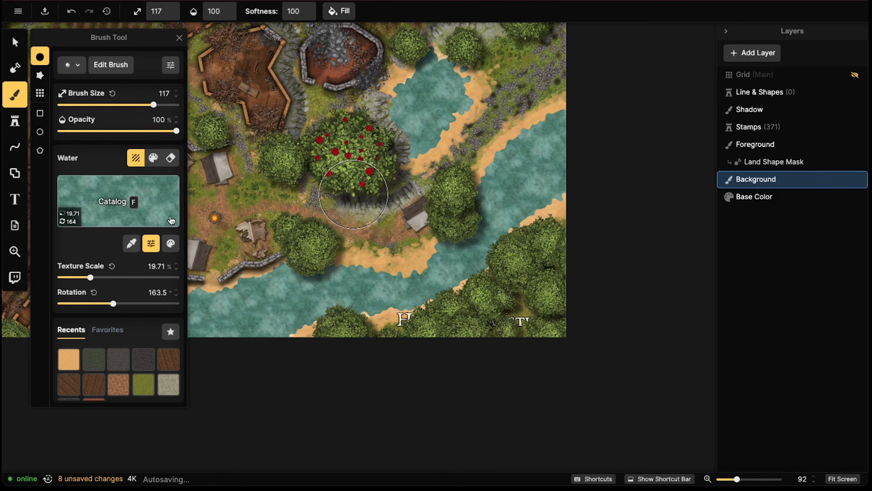
Darken the Water texture to brightness 44 and set the brush to 25% opacity and size 77
click(102, 190)
key(Escape)
click(168, 247)
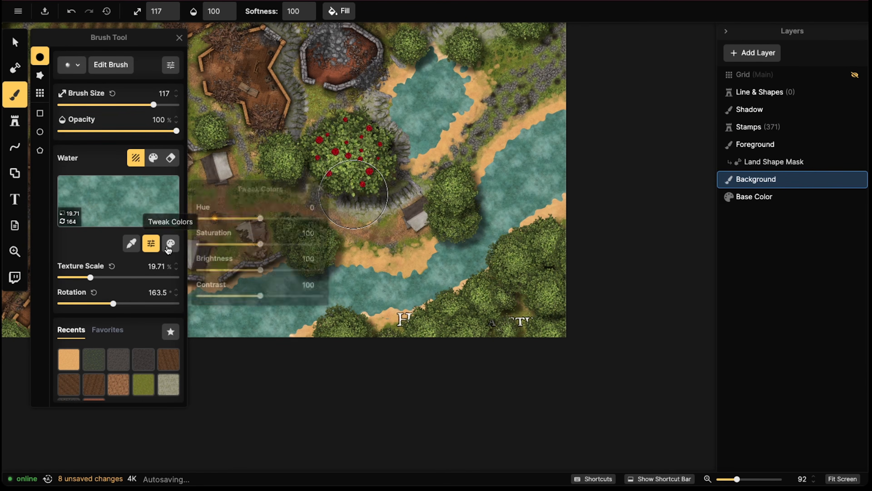
click(227, 271)
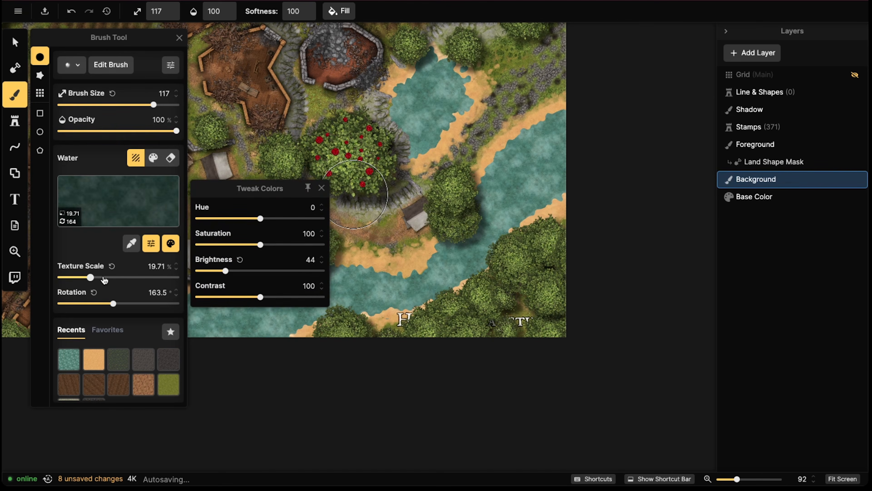
click(109, 132)
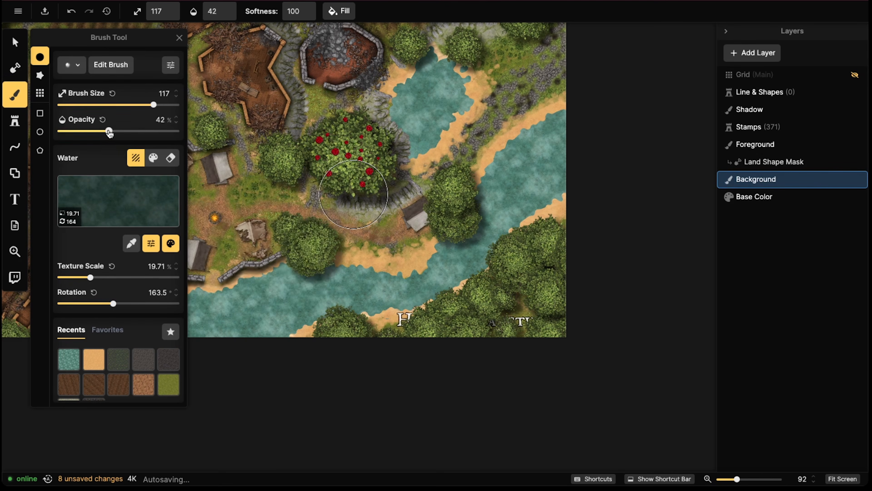
drag(91, 132, 89, 132)
key(bracketleft)
key(bracketleft)
key(bracketleft)
key(bracketleft)
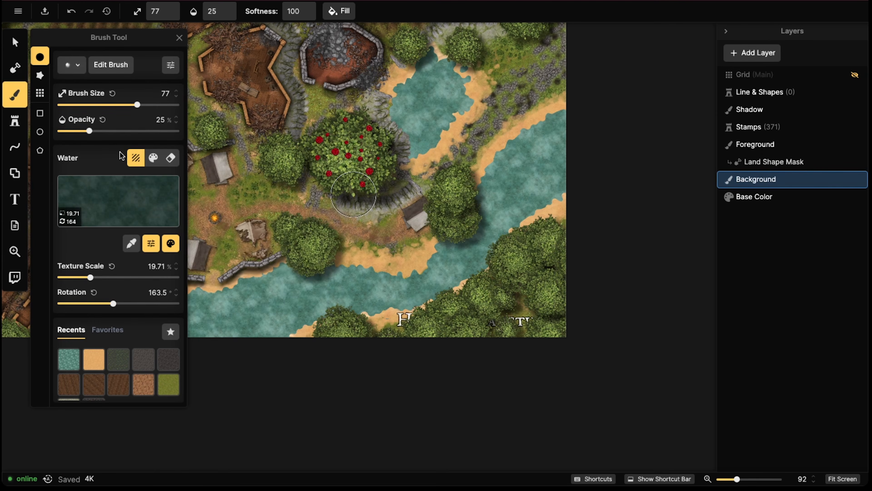
Paint dark Water patches along the middle of the river and in the pond to suggest depth
click(551, 150)
click(526, 156)
click(533, 169)
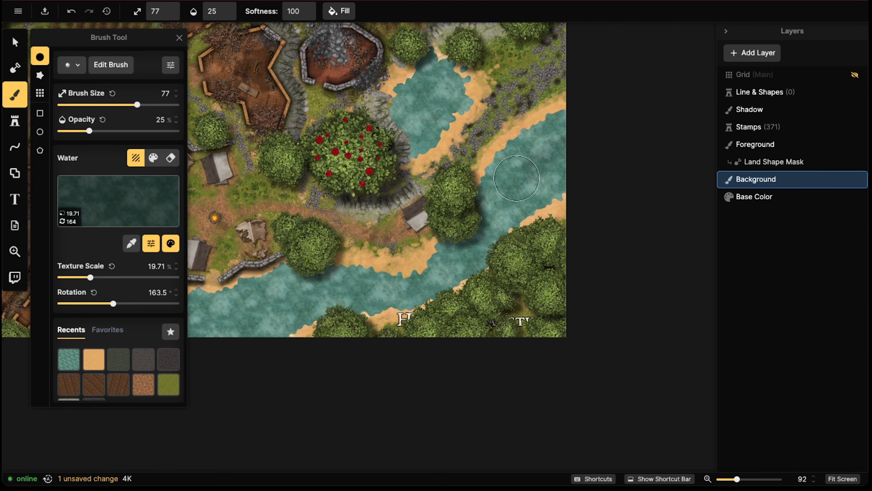
click(513, 184)
mouse_move(519, 177)
mouse_down()
mouse_move(571, 153)
mouse_move(553, 153)
mouse_move(517, 196)
mouse_move(553, 175)
mouse_move(551, 165)
mouse_move(539, 151)
mouse_move(512, 173)
mouse_move(498, 220)
mouse_move(446, 275)
mouse_up()
mouse_move(339, 307)
mouse_down()
mouse_move(240, 313)
mouse_move(255, 322)
mouse_move(285, 305)
mouse_move(233, 306)
mouse_move(214, 321)
mouse_move(228, 345)
mouse_move(262, 312)
mouse_move(304, 298)
mouse_move(285, 299)
mouse_move(229, 343)
mouse_move(354, 299)
mouse_move(310, 286)
mouse_move(263, 321)
mouse_up()
mouse_move(532, 180)
mouse_down()
mouse_move(558, 132)
mouse_move(556, 165)
mouse_up()
drag(423, 105, 446, 87)
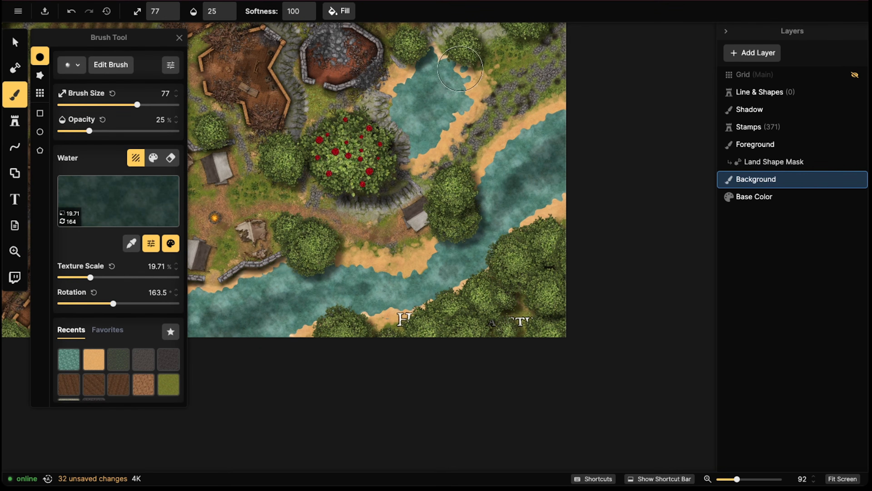
Reload the pale Water texture, raise its brightness and paint lighter patches along the river's edges at 43% opacity
click(71, 364)
click(173, 246)
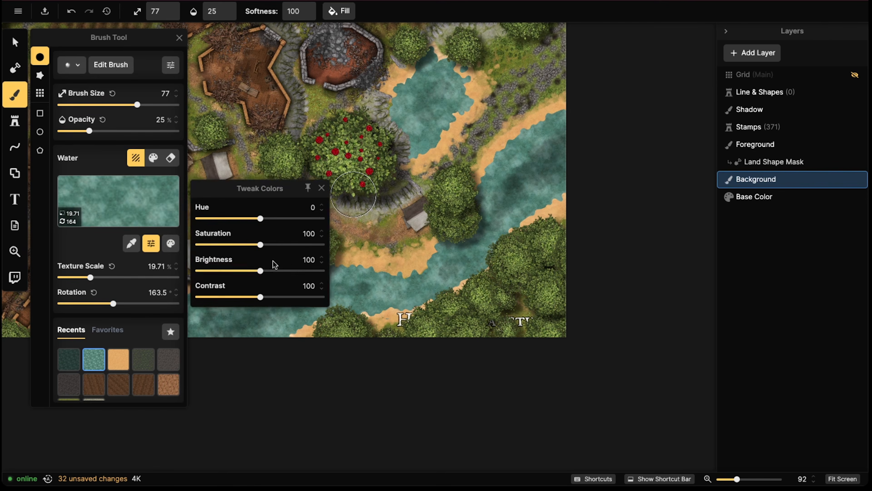
click(272, 270)
drag(495, 258, 479, 274)
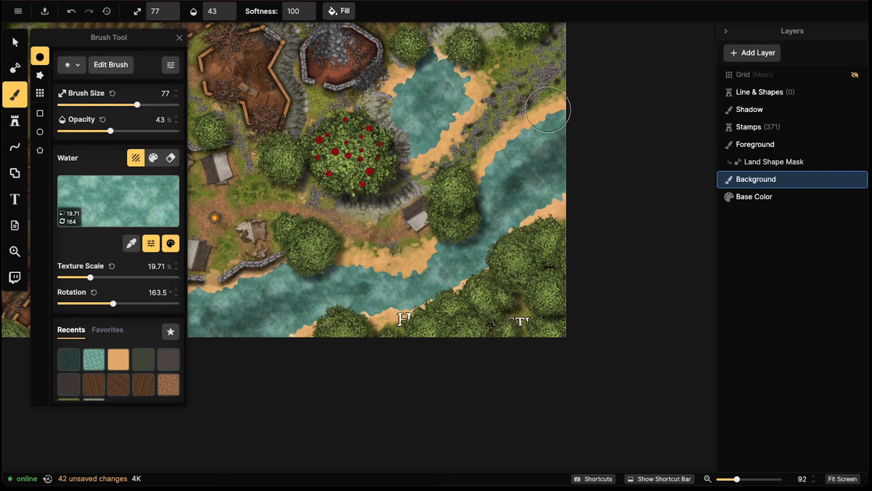
drag(538, 123, 503, 156)
drag(577, 163, 502, 237)
scroll(446, 240, left, 5)
mouse_move(302, 264)
mouse_down()
mouse_move(248, 272)
mouse_move(278, 257)
mouse_up()
mouse_move(413, 286)
mouse_down()
mouse_move(544, 288)
mouse_move(494, 278)
mouse_up()
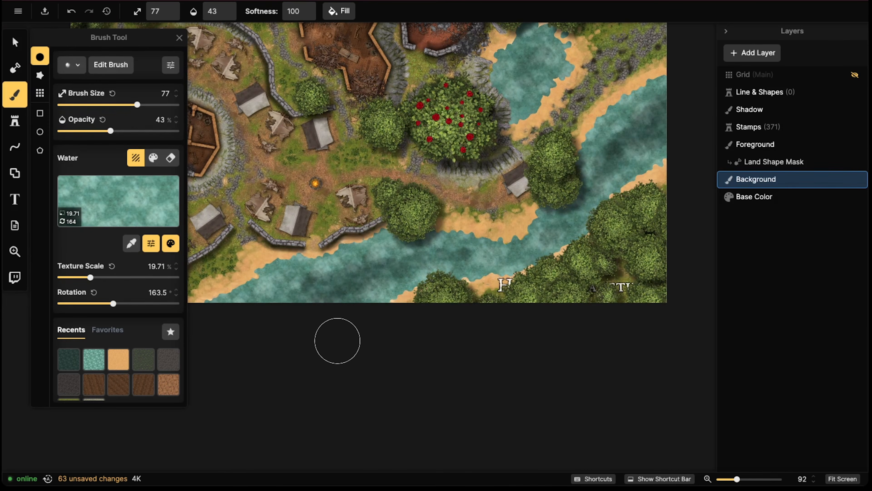
Delete the "Hostriks' Sanctuary" title text from the Stamps layer
click(759, 127)
scroll(590, 193, down, 1)
click(603, 70)
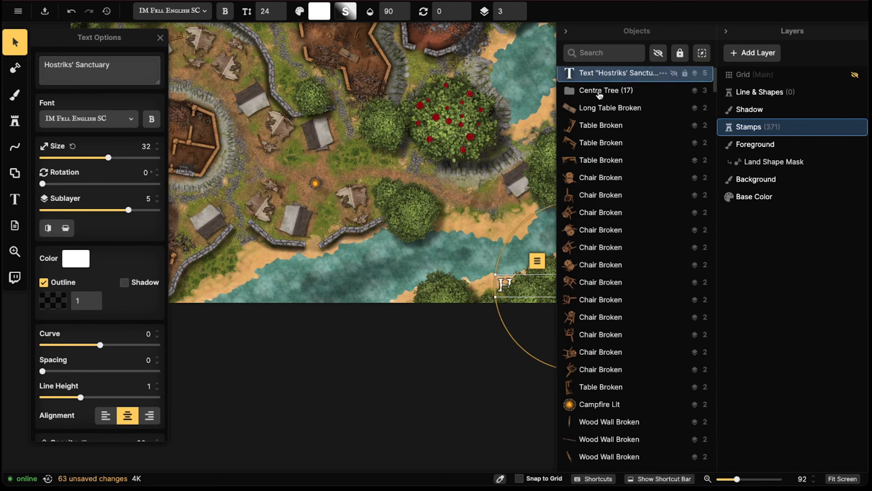
key(Delete)
Examine the whole map and its details, including the ruins, camp, central rose tree, pond and river
scroll(481, 263, down, 3)
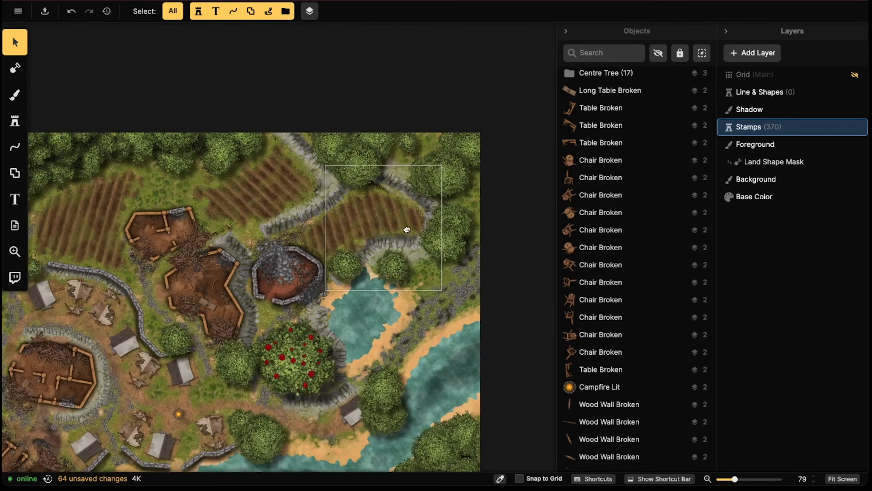
scroll(339, 242, down, 5)
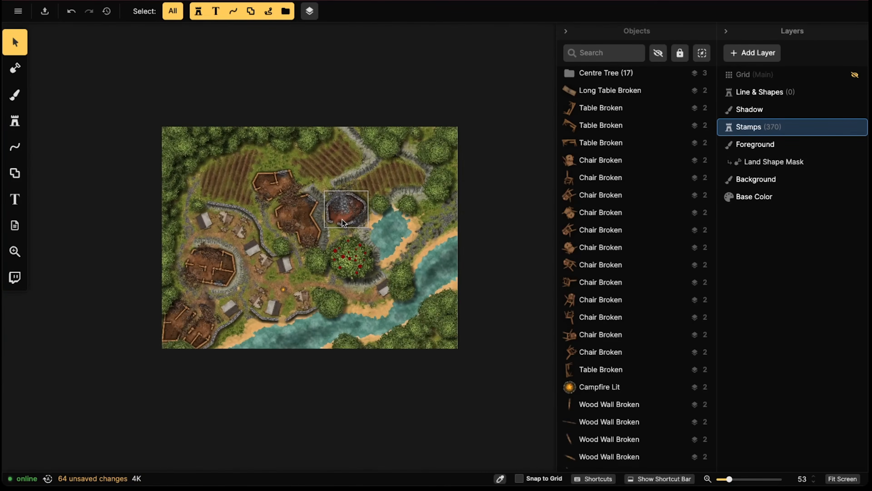
scroll(343, 216, up, 4)
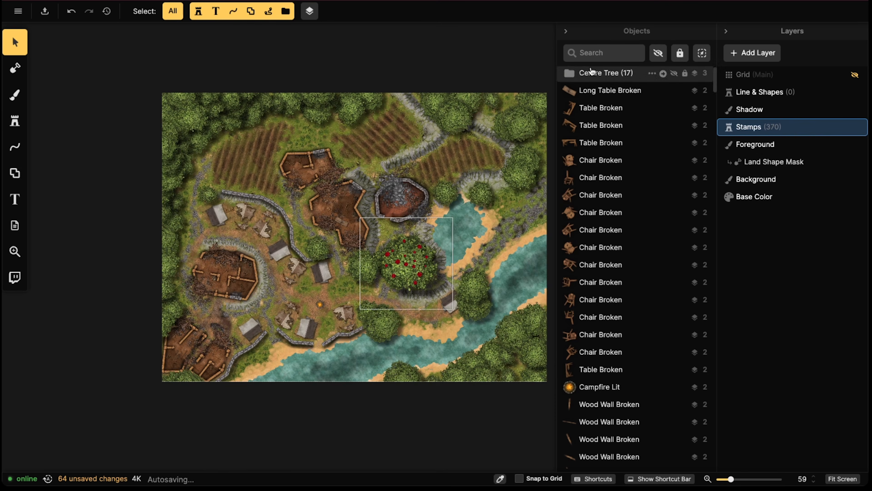
scroll(389, 286, up, 5)
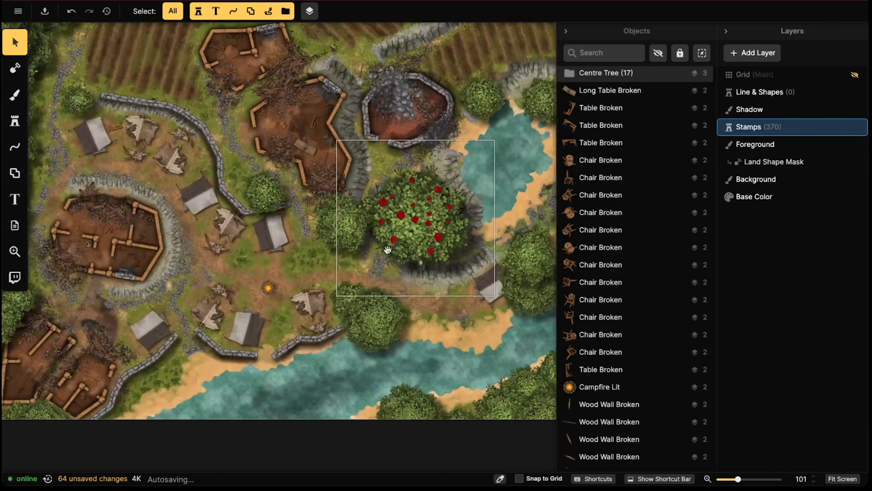
middle_drag(387, 250, 467, 197)
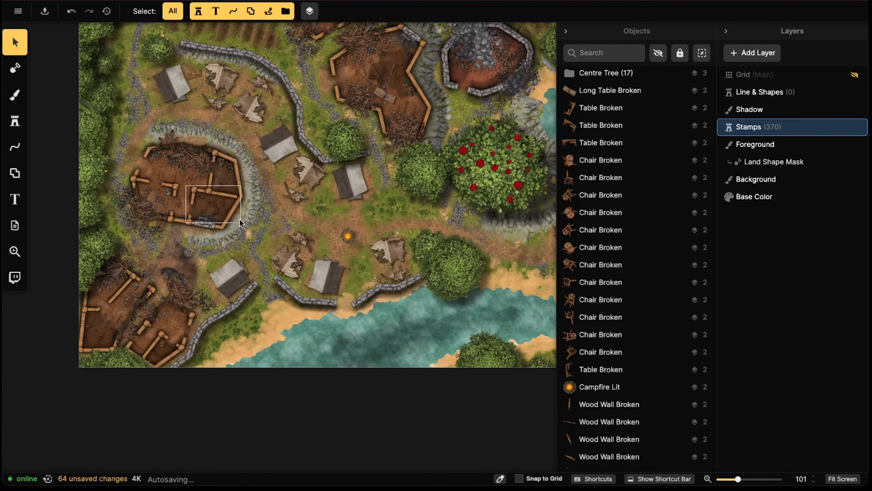
scroll(401, 267, up, 2)
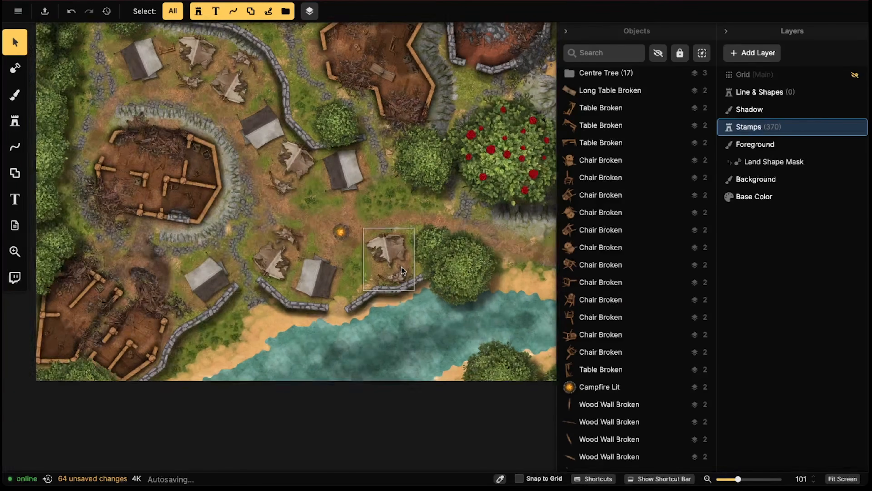
middle_drag(348, 262, 264, 283)
middle_drag(357, 174, 303, 221)
scroll(302, 221, up, 2)
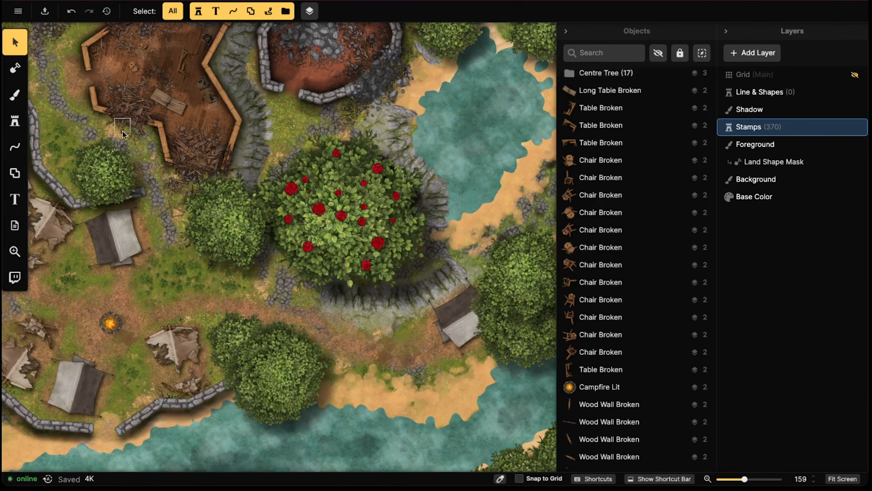
scroll(281, 246, down, 8)
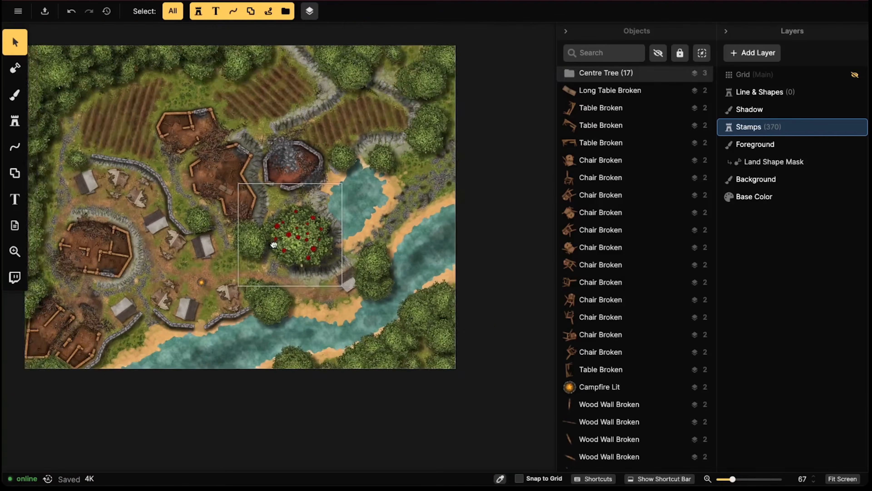
middle_drag(274, 244, 346, 250)
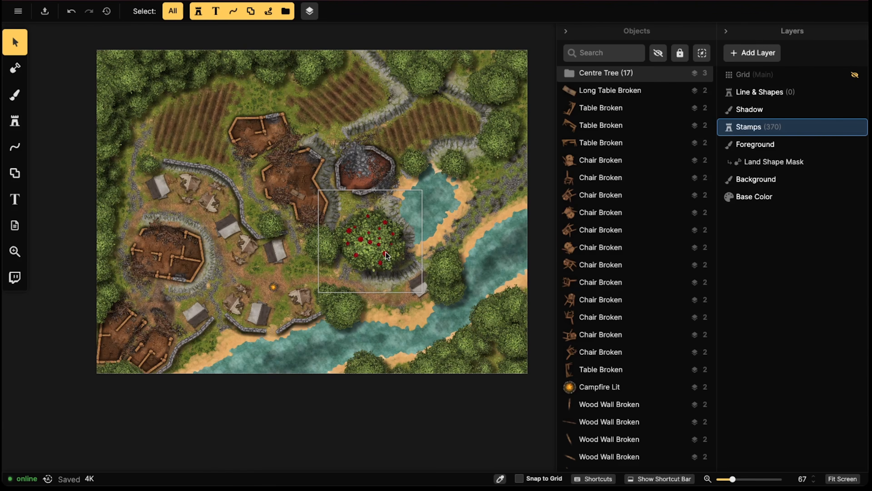
scroll(251, 202, up, 4)
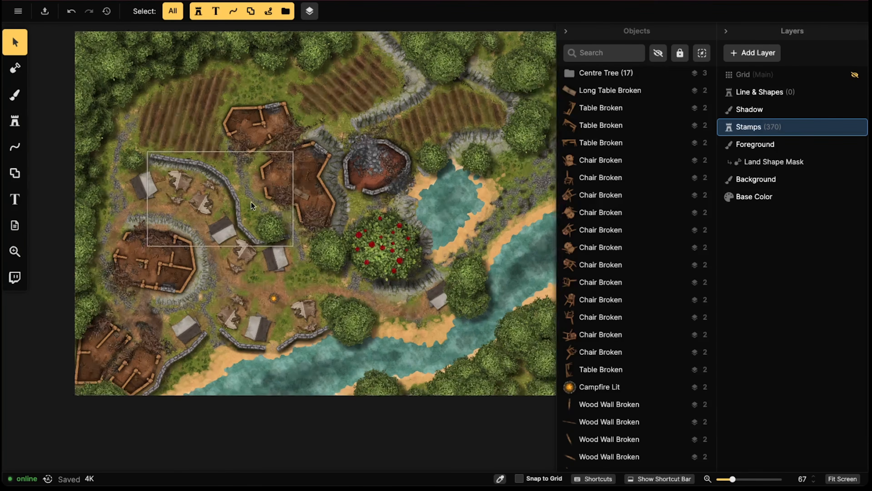
scroll(283, 206, up, 1)
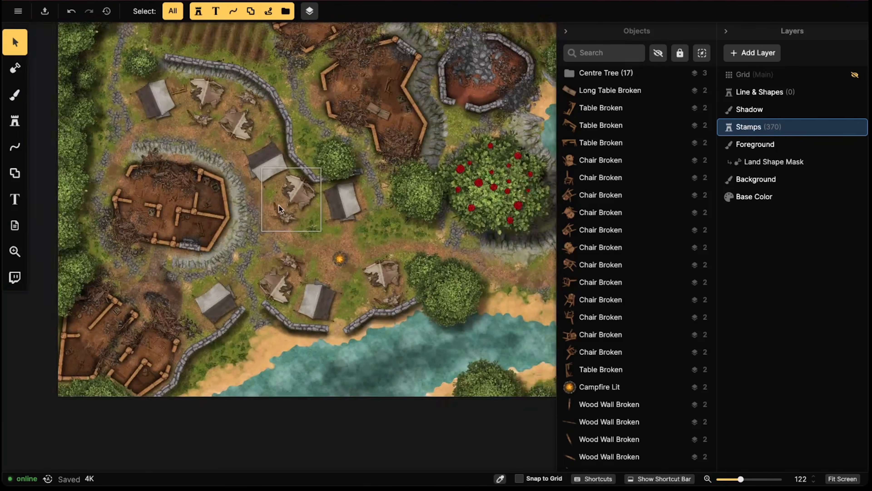
scroll(279, 205, right, 5)
scroll(294, 171, down, 2)
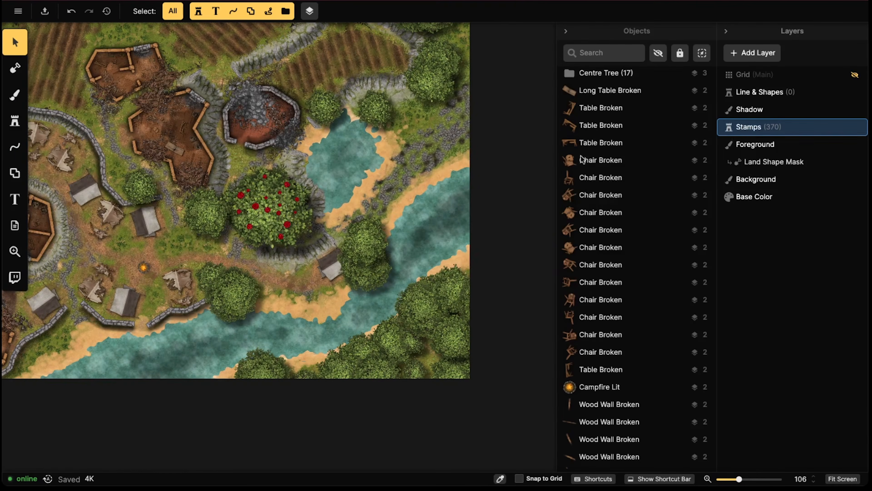
Enable Land Style on the Land Shape Mask and check the effect along the pond and river shorelines
click(766, 164)
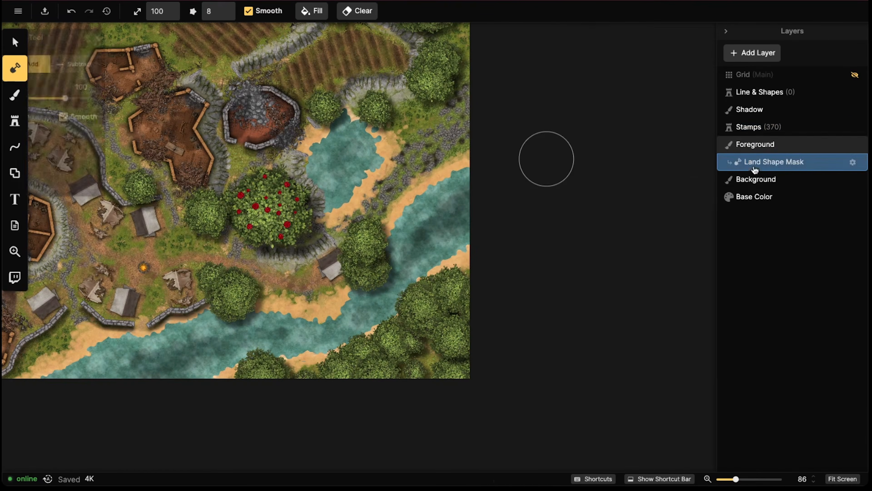
right_click(751, 167)
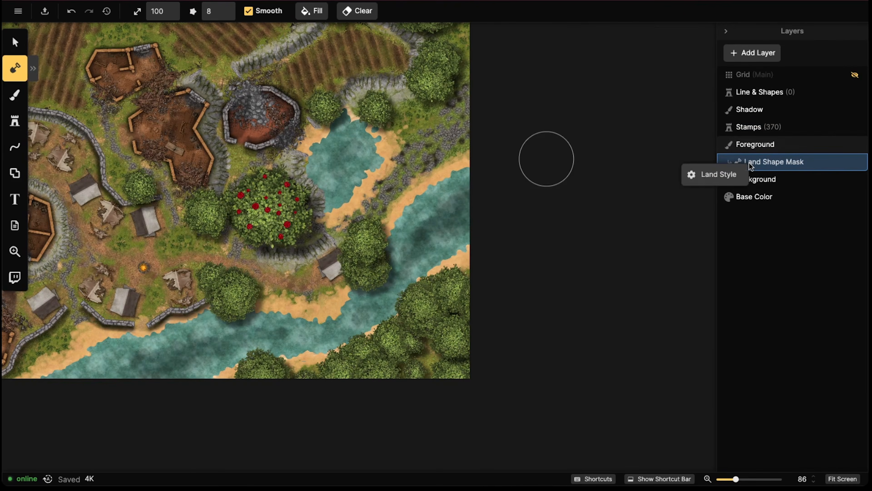
click(706, 182)
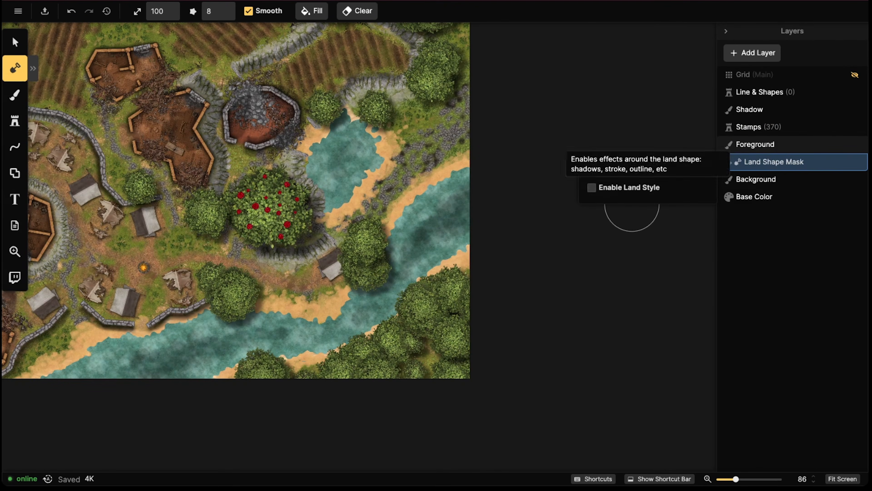
click(591, 188)
middle_drag(249, 277, 321, 278)
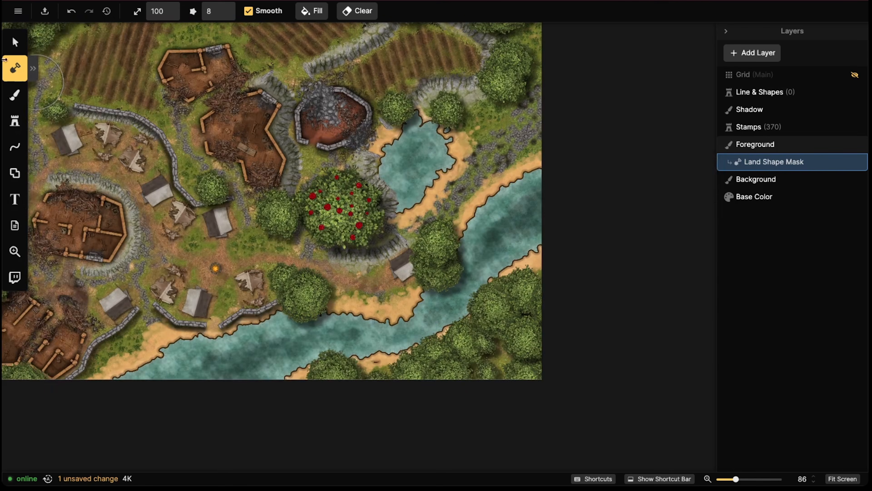
click(14, 44)
scroll(392, 202, down, 2)
middle_drag(391, 203, 318, 212)
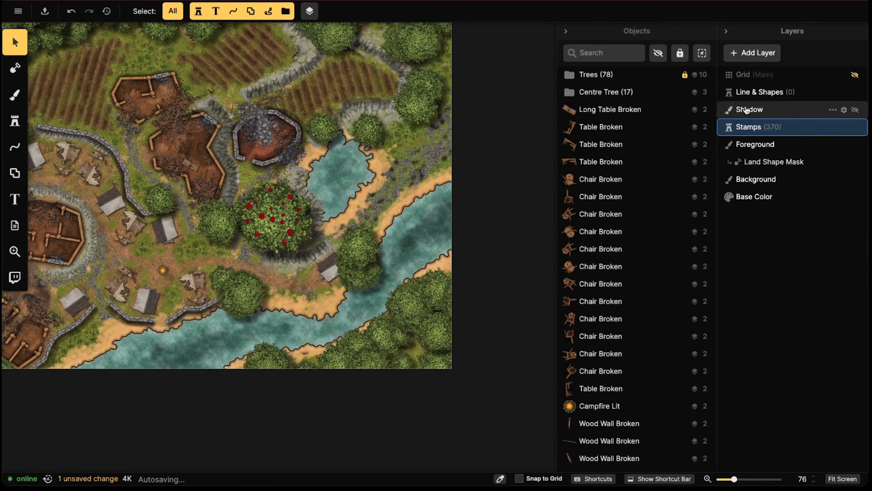
Set the Land Style stroke color of the Land Shape Mask to white (FFFFFF)
click(738, 166)
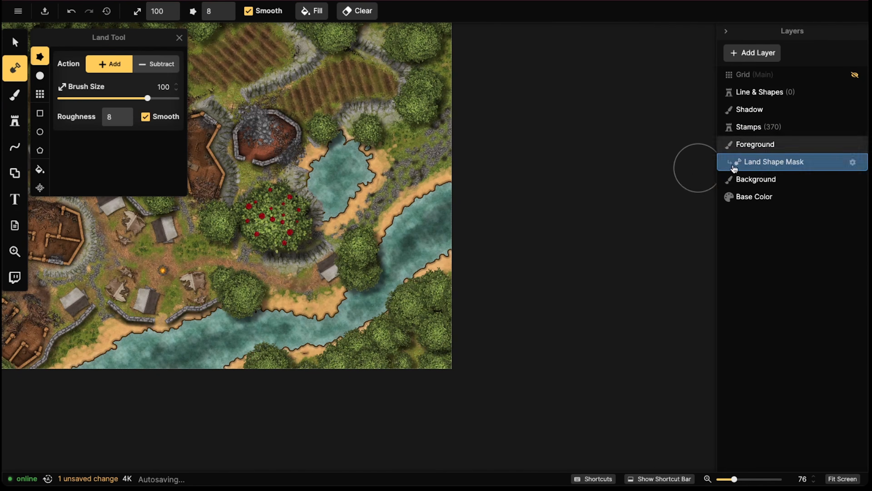
click(687, 177)
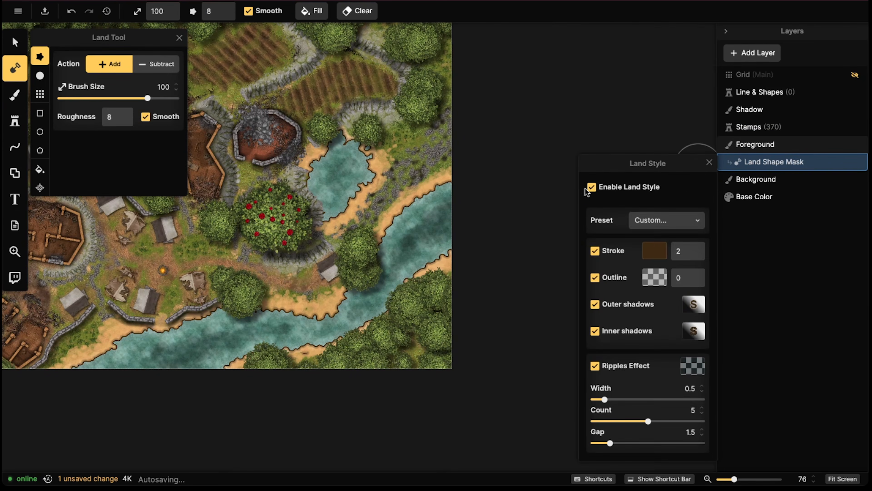
click(643, 257)
click(675, 160)
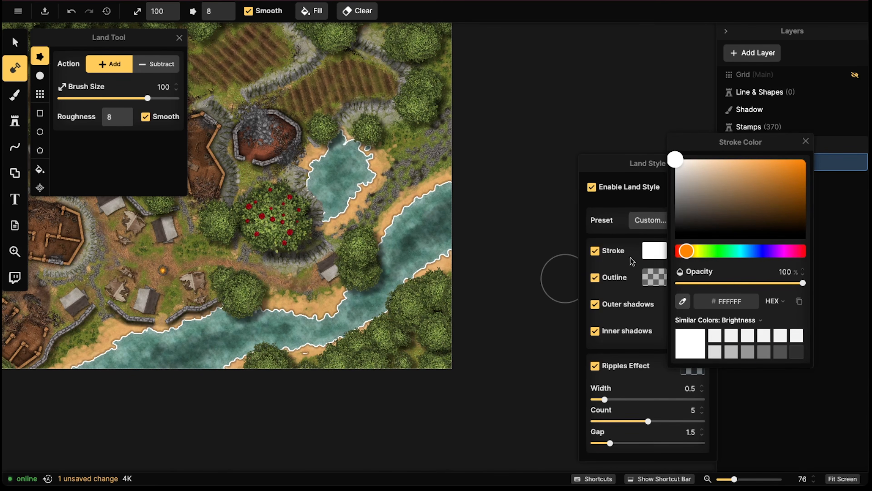
Reduce the Land Style stroke opacity to 46% and check the softened line along the river and pond
click(698, 283)
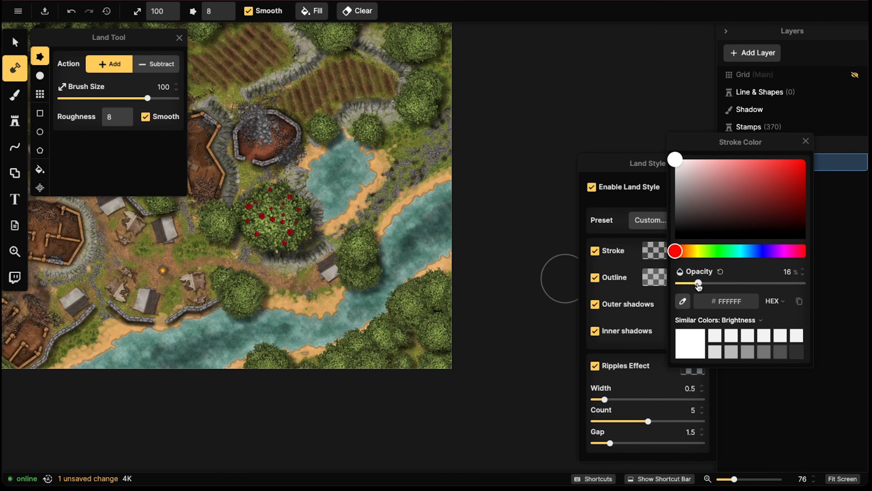
drag(701, 283, 736, 283)
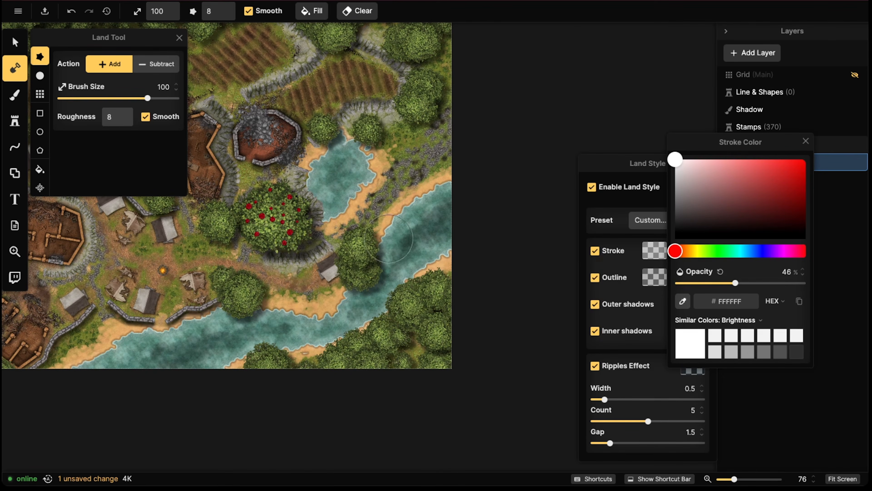
scroll(197, 323, up, 5)
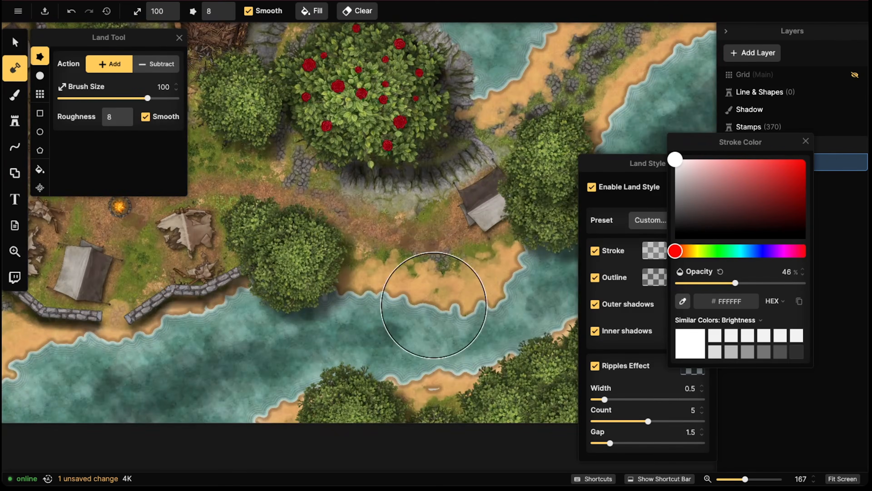
scroll(512, 270, down, 3)
middle_drag(529, 214, 417, 229)
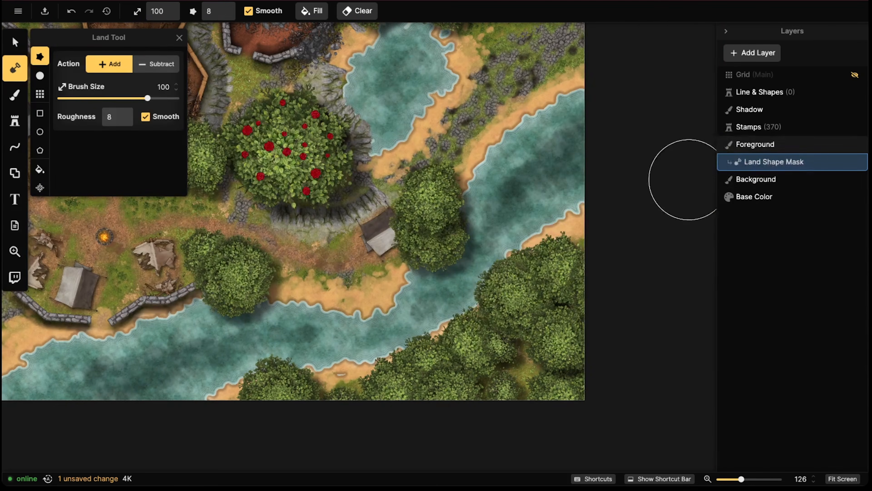
Disable the Ripples Effect in the Land Style of the Land Shape Mask
right_click(739, 169)
click(706, 177)
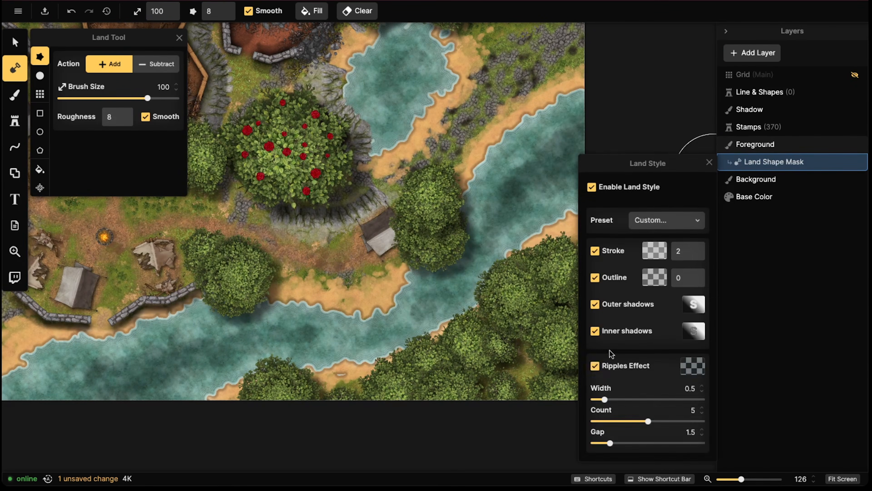
click(595, 365)
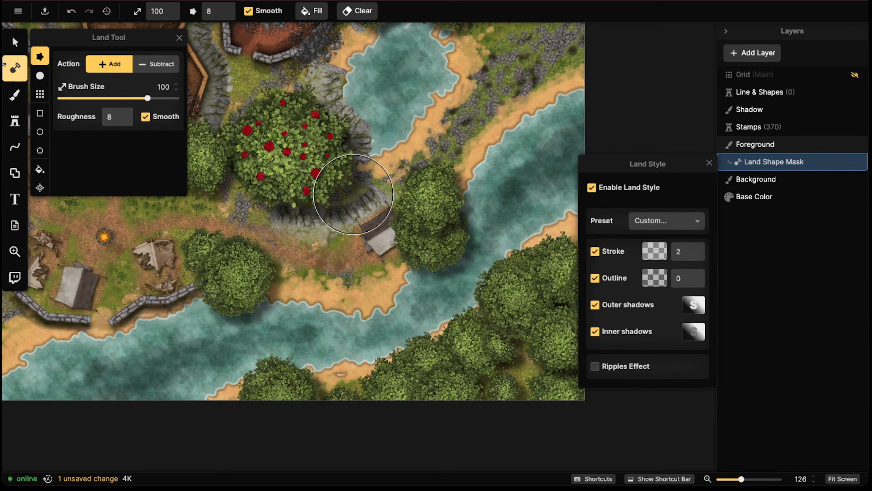
click(15, 68)
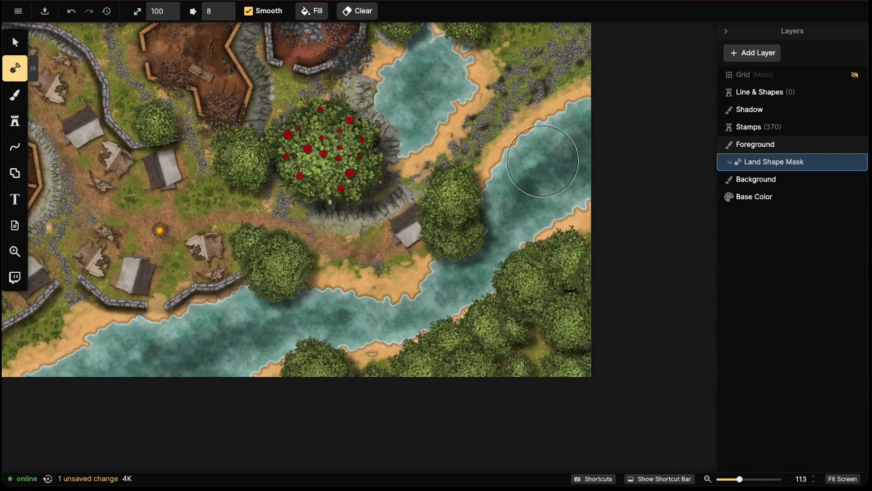
Compare the shoreline with Land Style off and on, and disable the Stroke of the Land Shape Mask
right_click(747, 165)
click(715, 168)
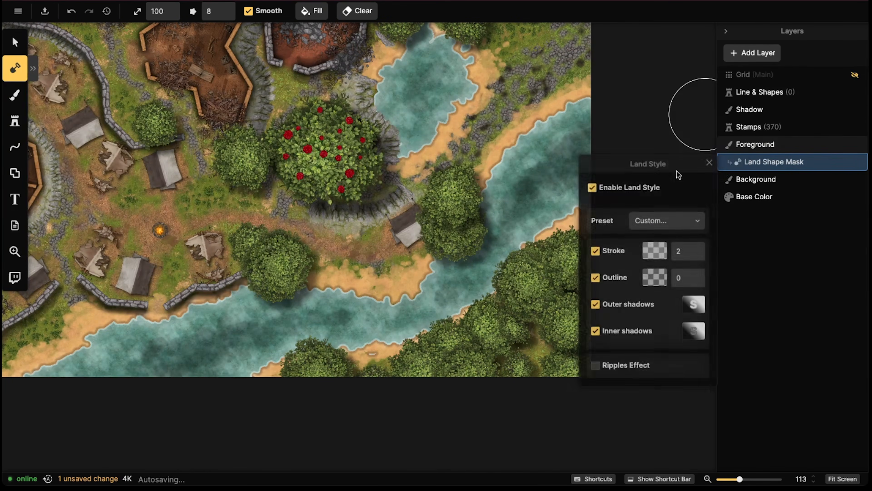
click(591, 187)
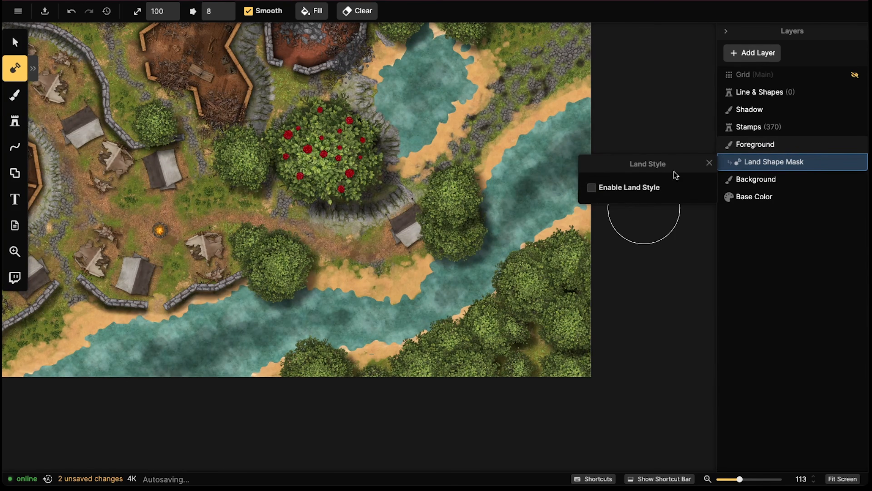
click(592, 187)
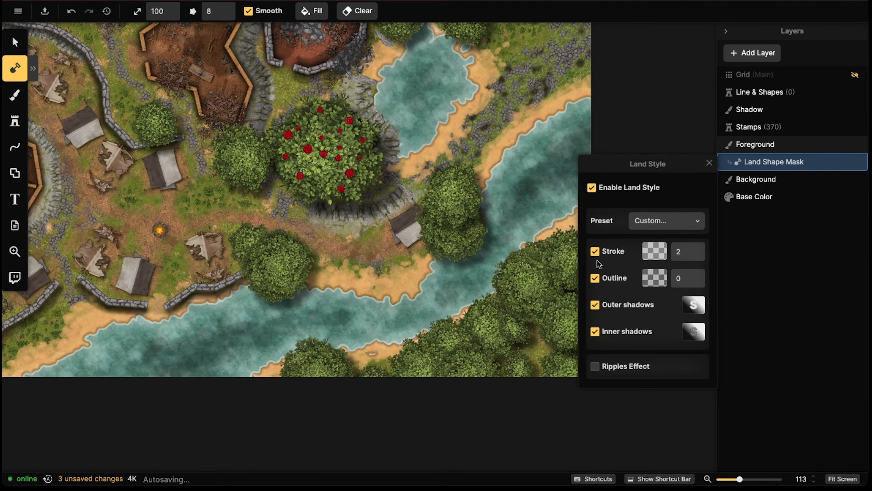
click(595, 251)
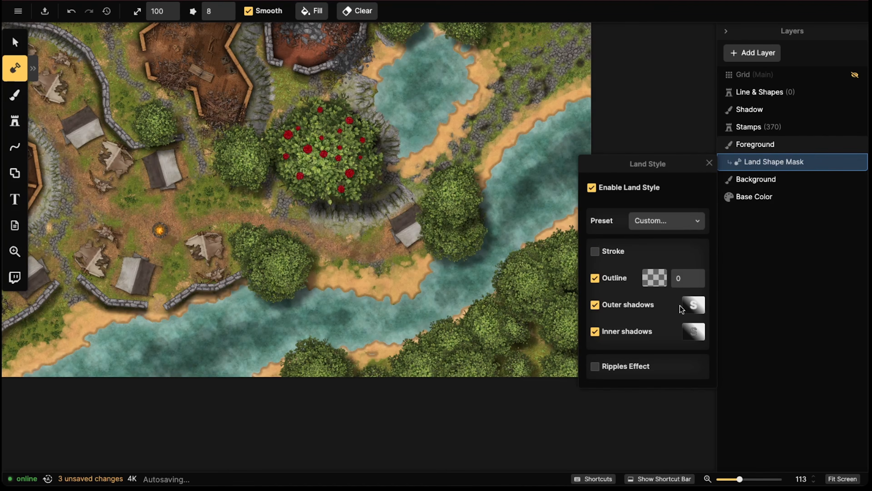
Set the Land Style outer shadow to white (FFFFFF) with 134% intensity and a shadow blur of 7.8
click(691, 305)
drag(707, 293, 698, 281)
click(741, 258)
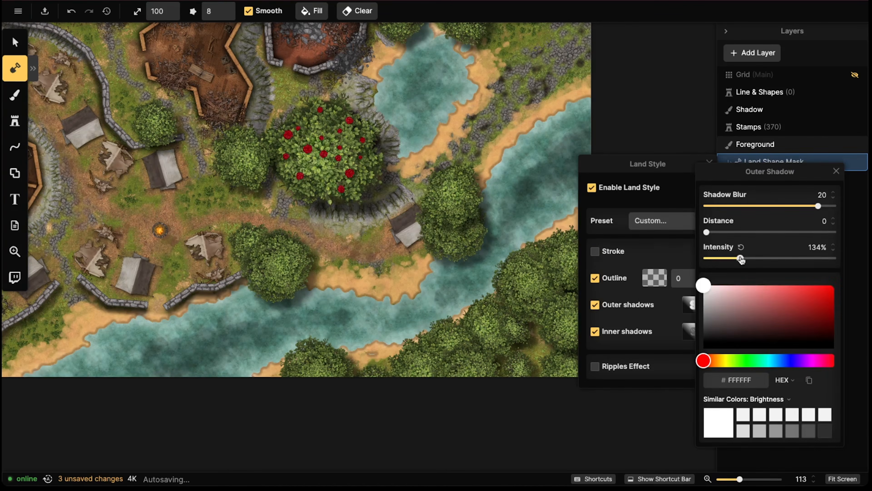
click(751, 206)
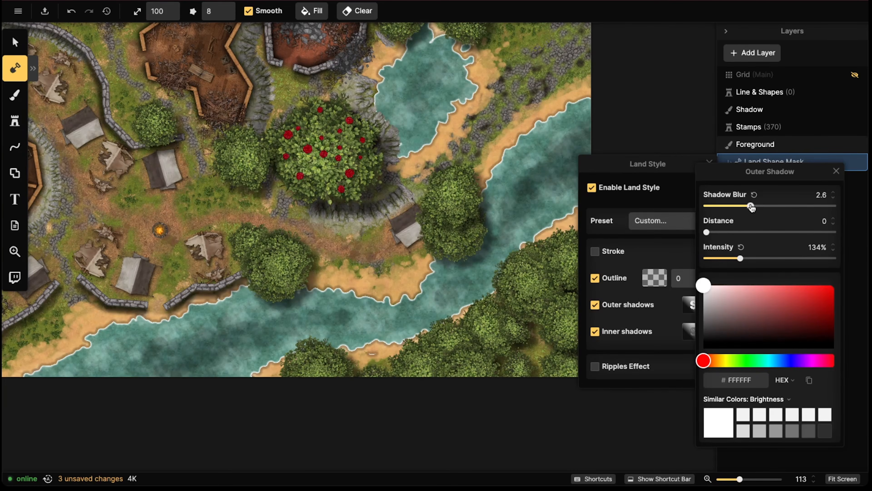
drag(768, 205, 791, 206)
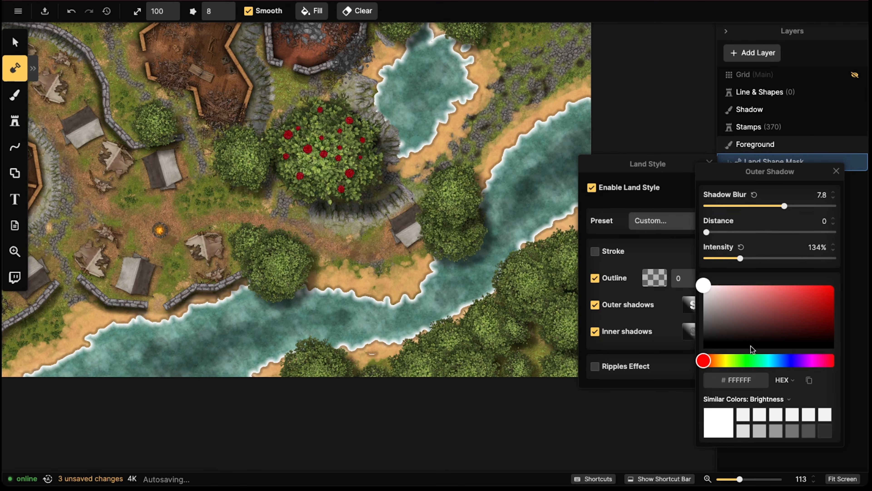
Change the outer shadow color to turquoise (7BF2D7) and its intensity to 66%
click(770, 362)
drag(742, 294, 798, 292)
click(768, 289)
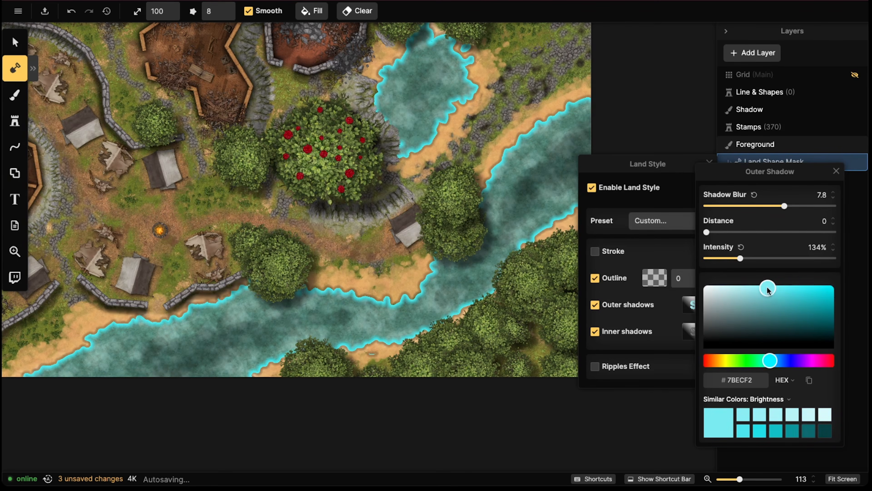
click(764, 360)
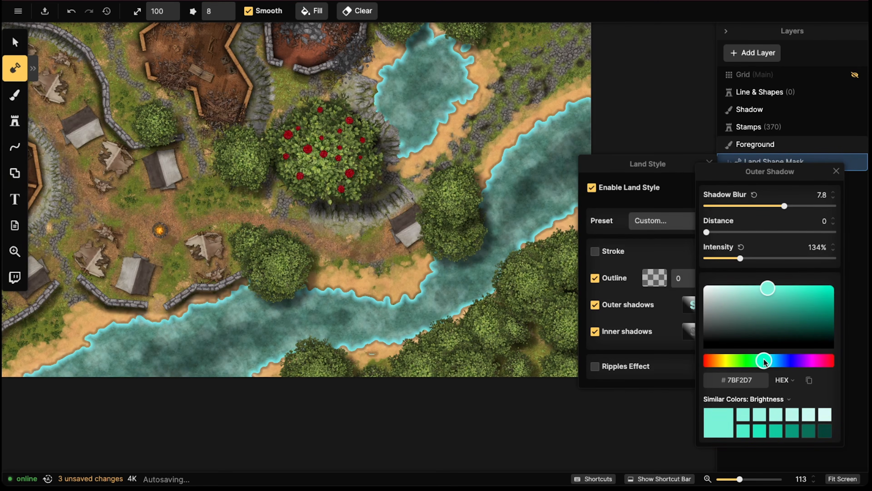
drag(740, 258, 732, 258)
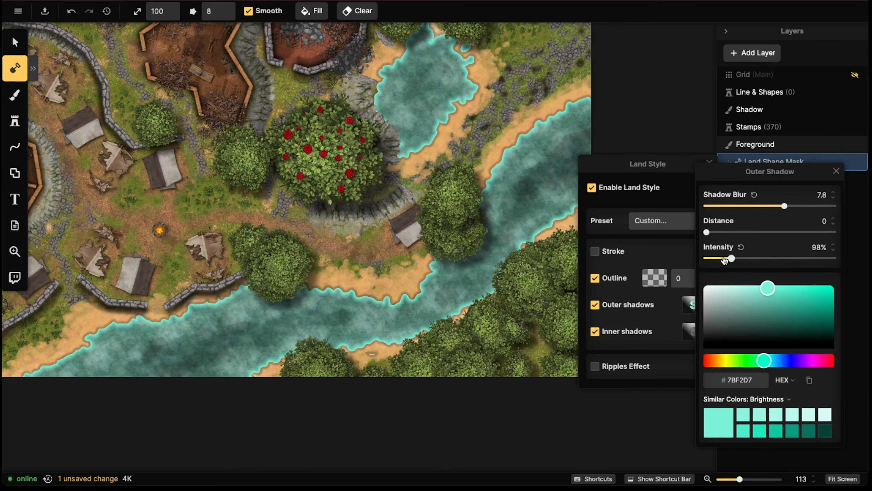
scroll(325, 200, down, 3)
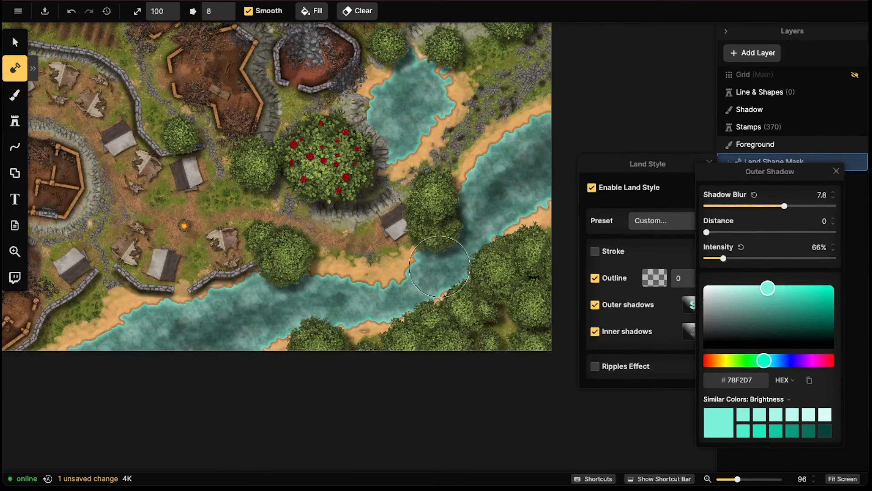
Set the Land Style inner shadow to a blur of 12.7 and an intensity of 37%
click(688, 330)
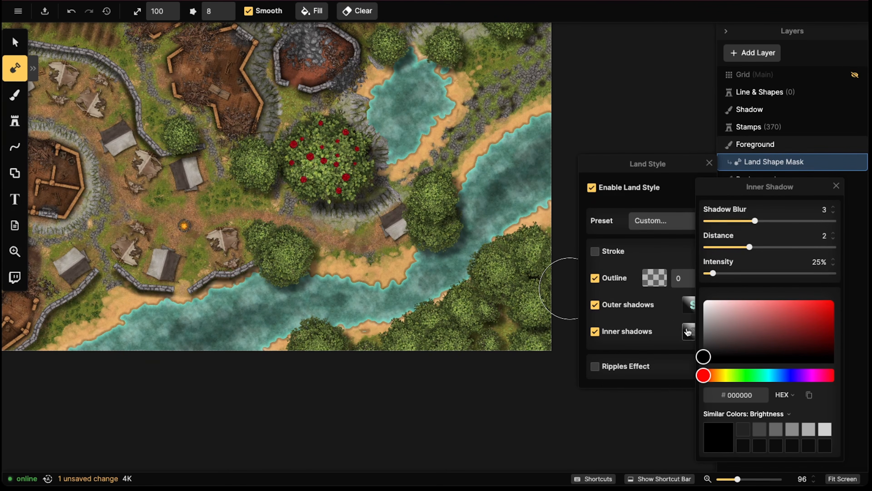
click(786, 224)
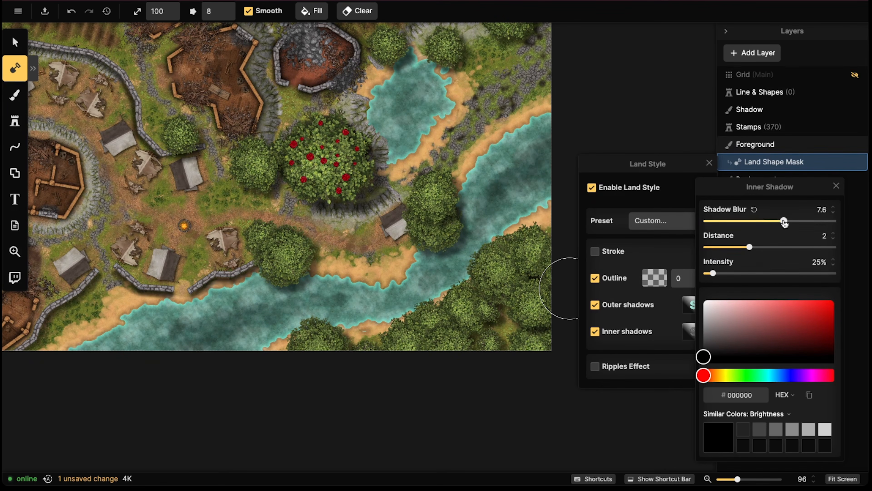
drag(788, 224, 793, 223)
click(803, 223)
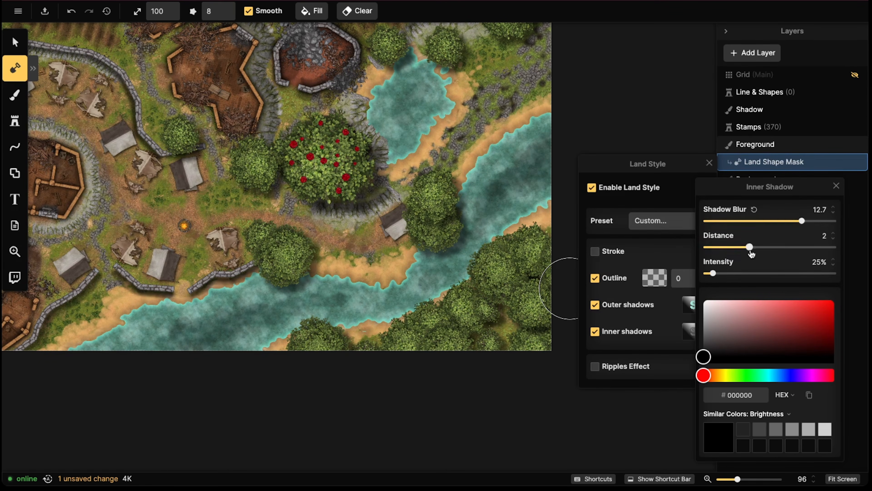
click(715, 274)
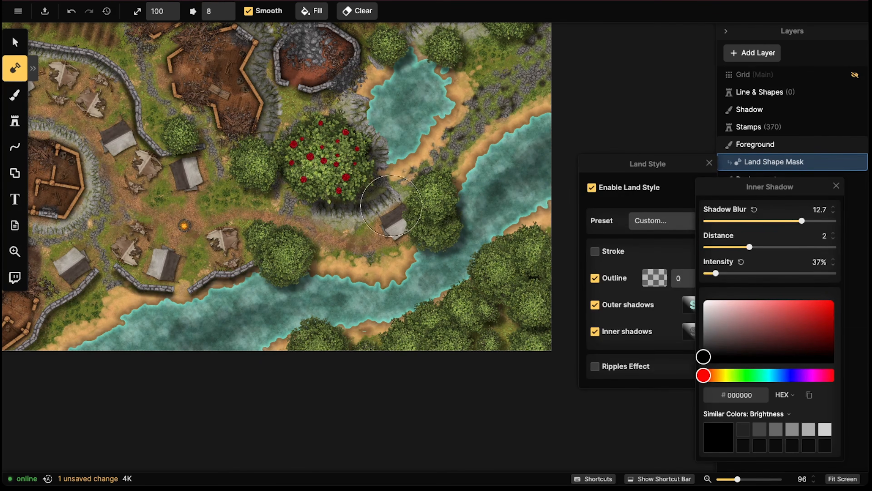
Examine the restyled shoreline along the pond and river, close up and across the whole map
scroll(364, 268, up, 3)
scroll(364, 268, up, 10)
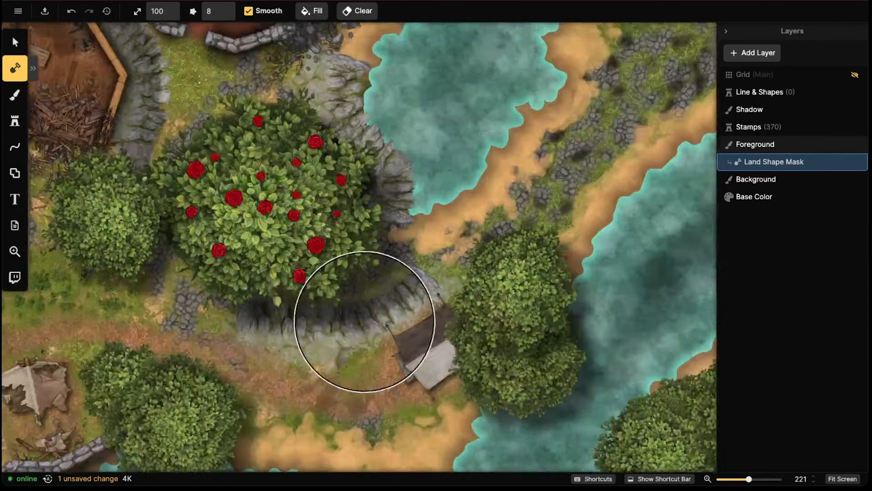
scroll(365, 321, up, 5)
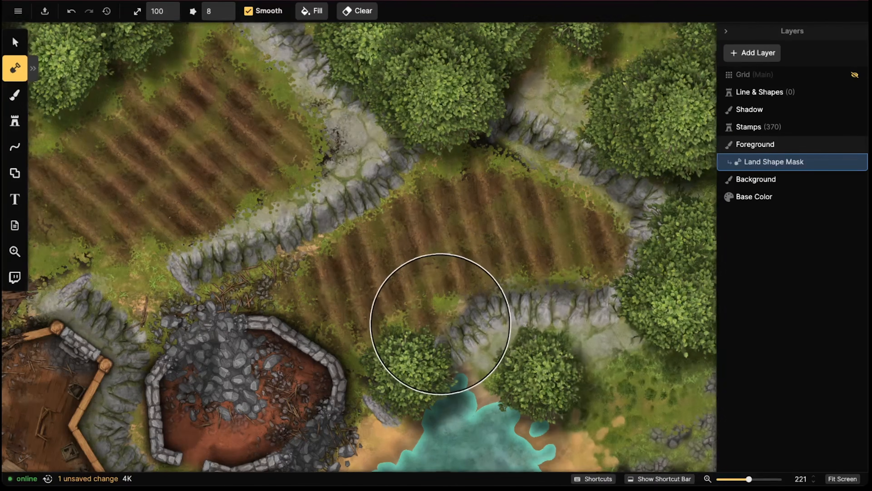
scroll(440, 312, down, 10)
scroll(450, 246, down, 2)
middle_drag(449, 244, 358, 232)
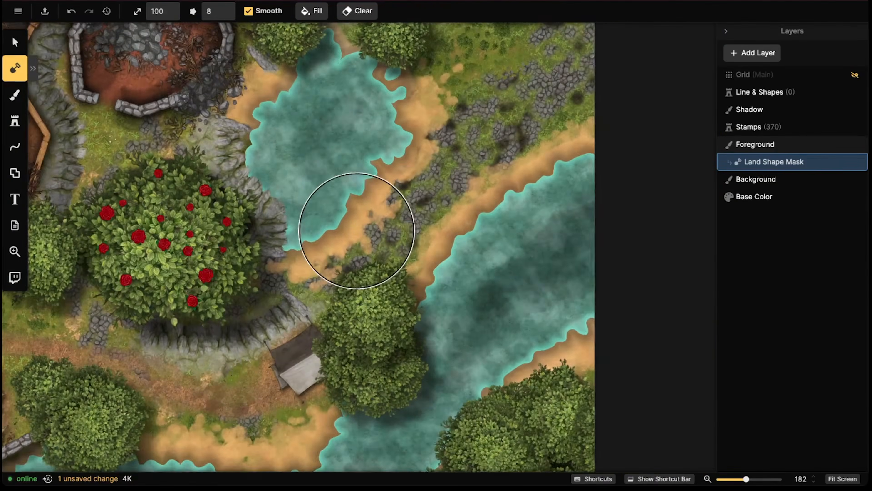
scroll(426, 225, up, 4)
middle_drag(481, 214, 349, 211)
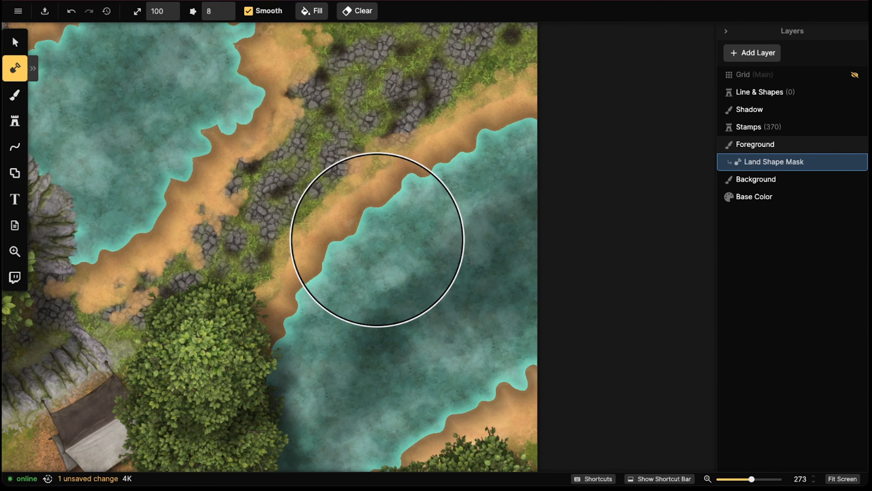
scroll(377, 239, down, 9)
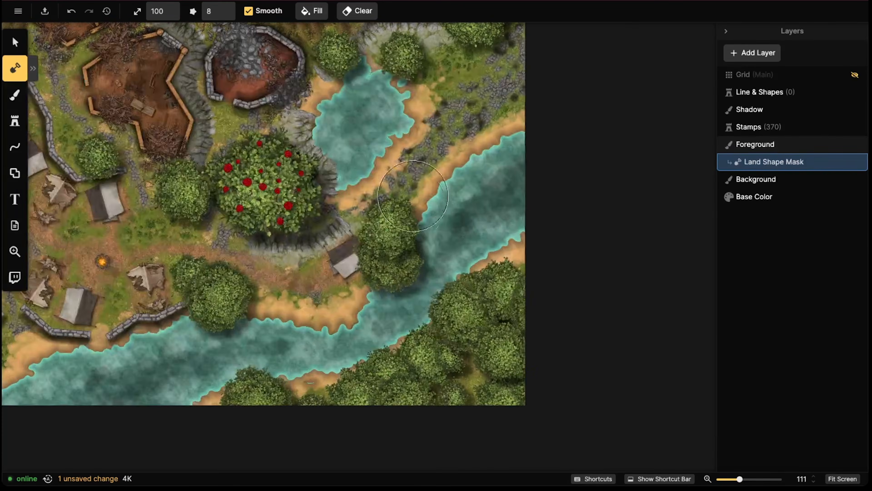
scroll(277, 270, down, 1)
middle_drag(277, 270, 391, 269)
scroll(364, 244, down, 1)
middle_drag(362, 234, 411, 235)
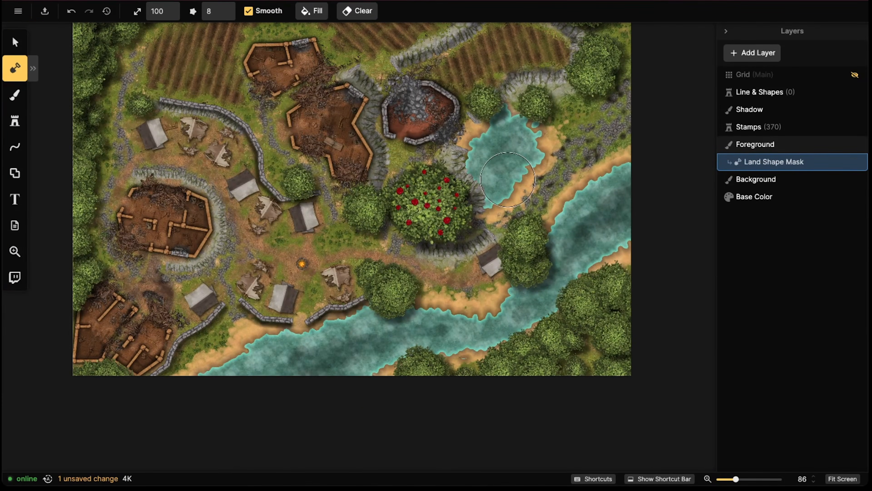
scroll(508, 180, down, 1)
middle_drag(419, 219, 292, 217)
scroll(359, 217, up, 2)
scroll(292, 218, up, 2)
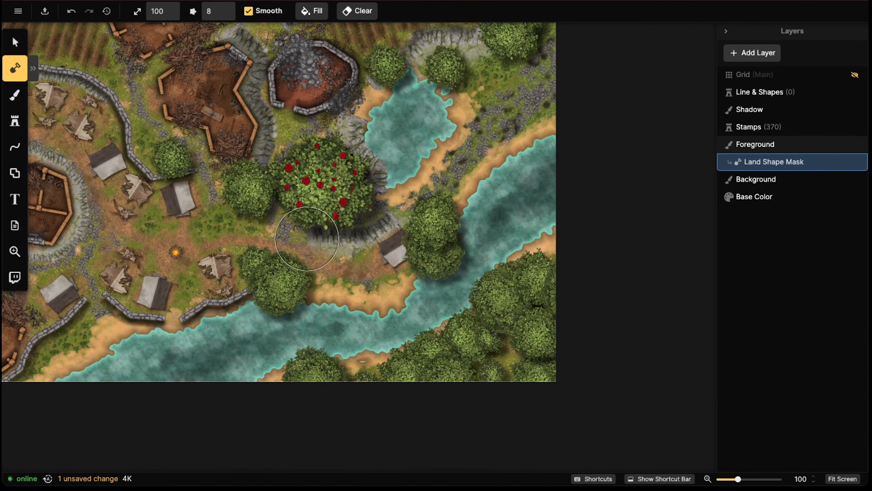
scroll(239, 243, down, 5)
scroll(239, 242, left, 5)
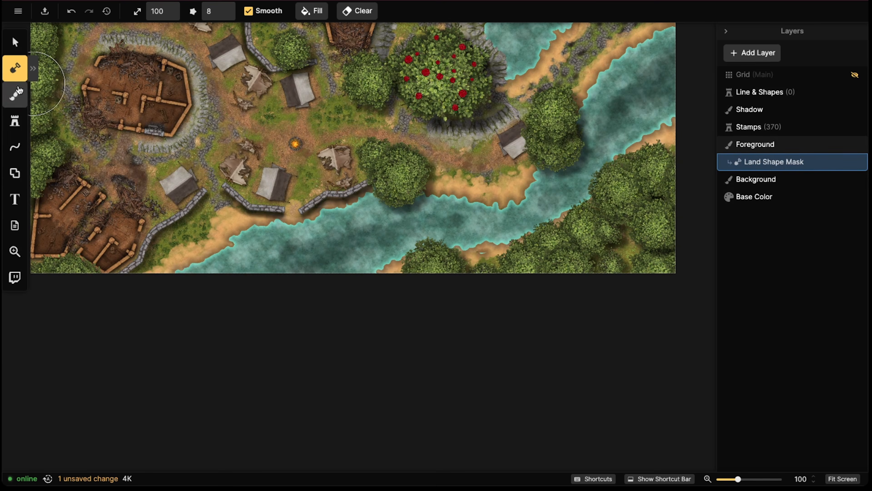
click(14, 94)
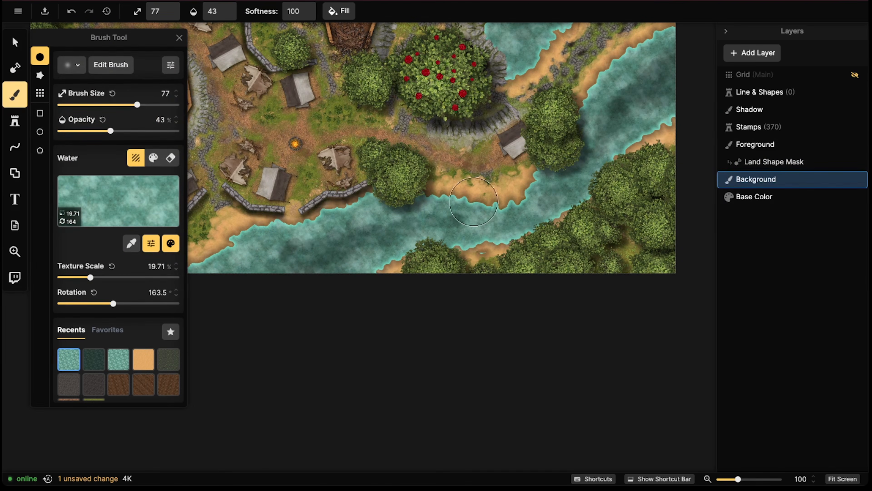
scroll(473, 201, up, 5)
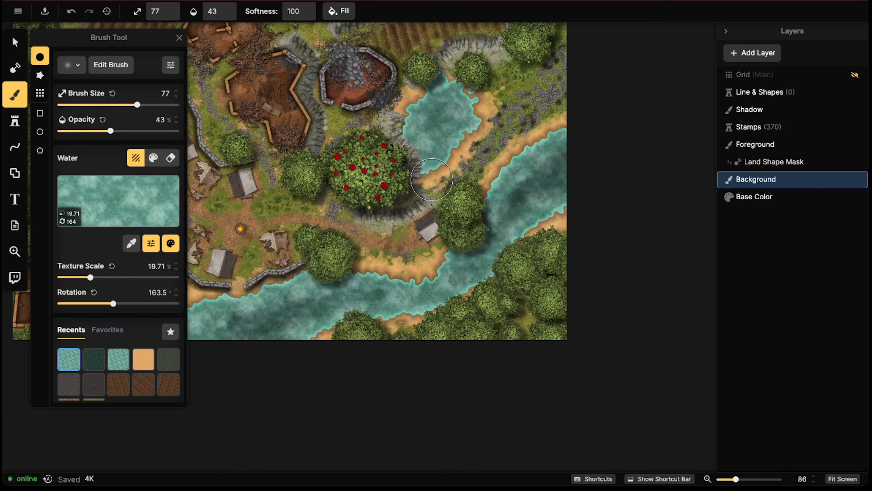
key(b)
scroll(360, 185, left, 3)
scroll(360, 185, down, 2)
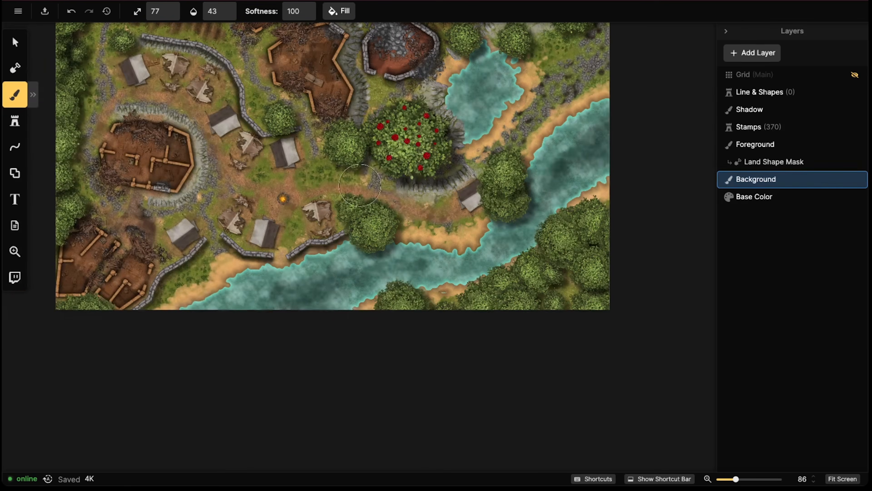
scroll(355, 276, right, 5)
scroll(355, 276, up, 1)
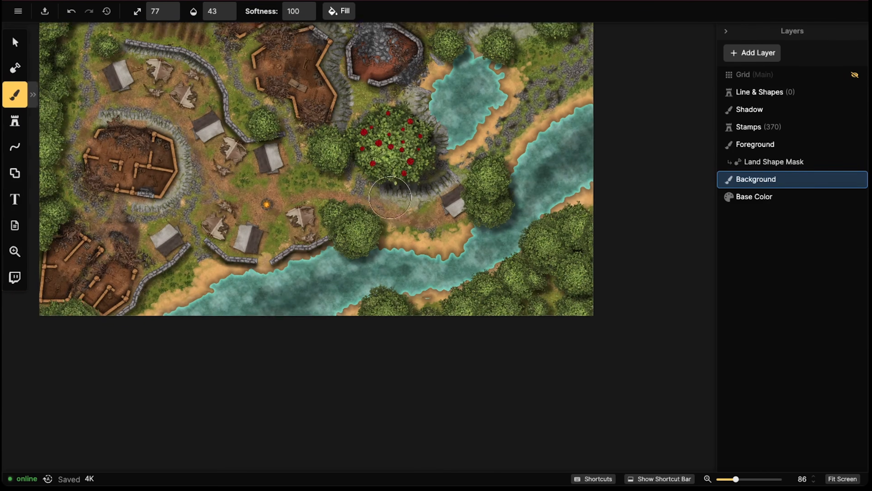
Search the stamp catalog for "boat" and choose the wooden Boat from Core 2.0 for the sandy river shore
click(14, 120)
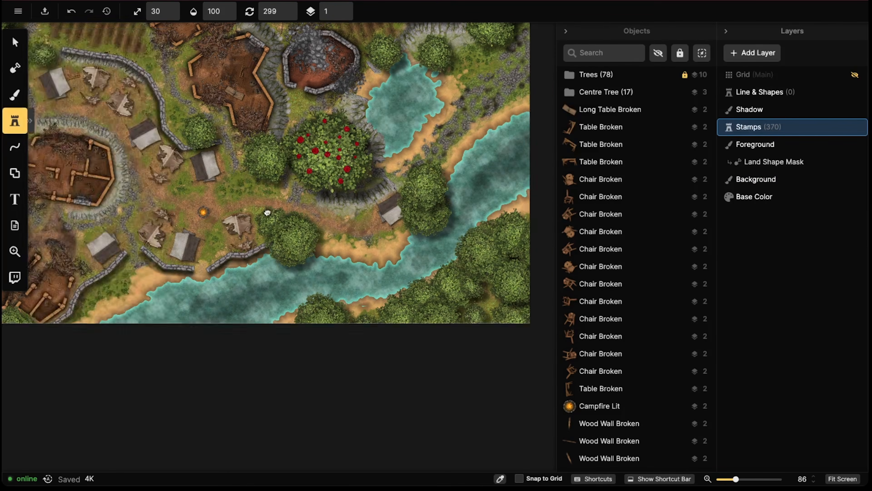
right_drag(267, 214, 378, 114)
scroll(255, 176, up, 3)
scroll(255, 176, up, 10)
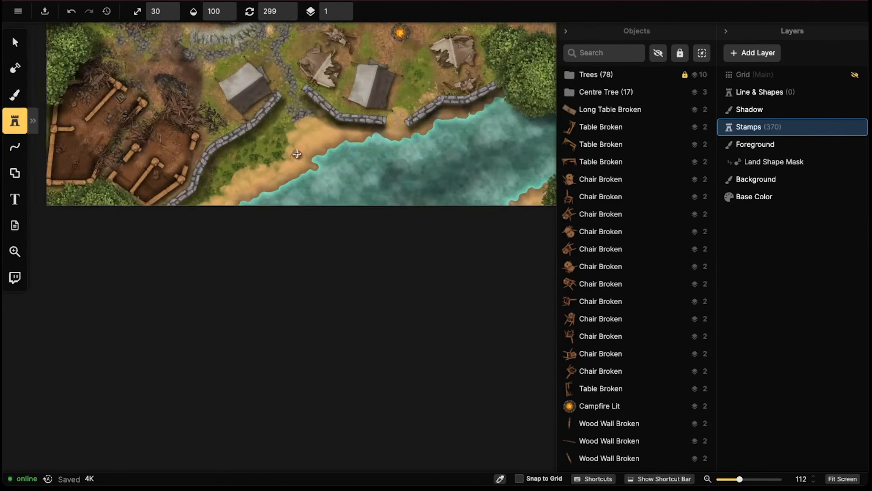
right_drag(284, 165, 235, 192)
scroll(219, 135, down, 3)
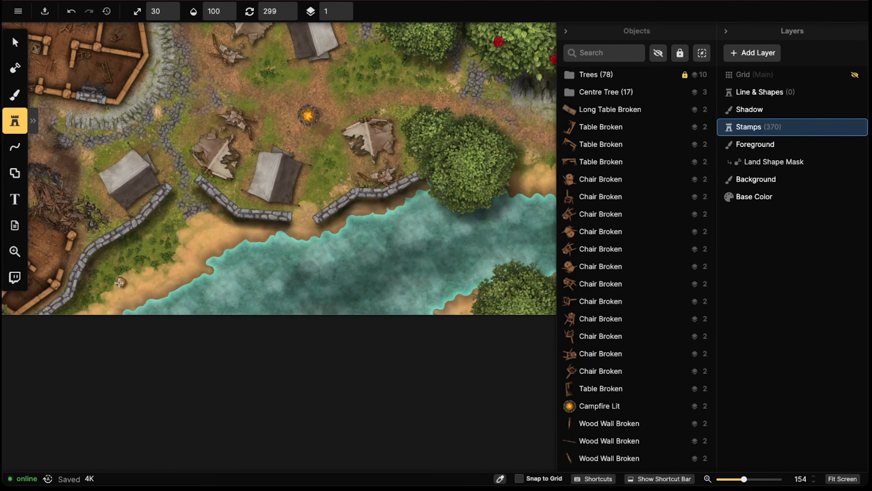
click(15, 121)
click(74, 106)
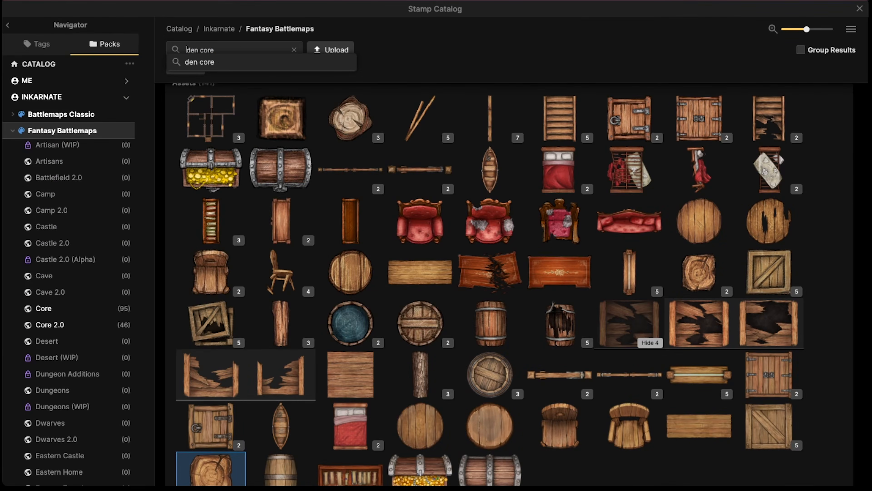
key(Delete)
key(Delete)
key(Delete)
key(Delete)
key(Delete)
key(Delete)
key(Delete)
key(Delete)
text(boat)
key(Return)
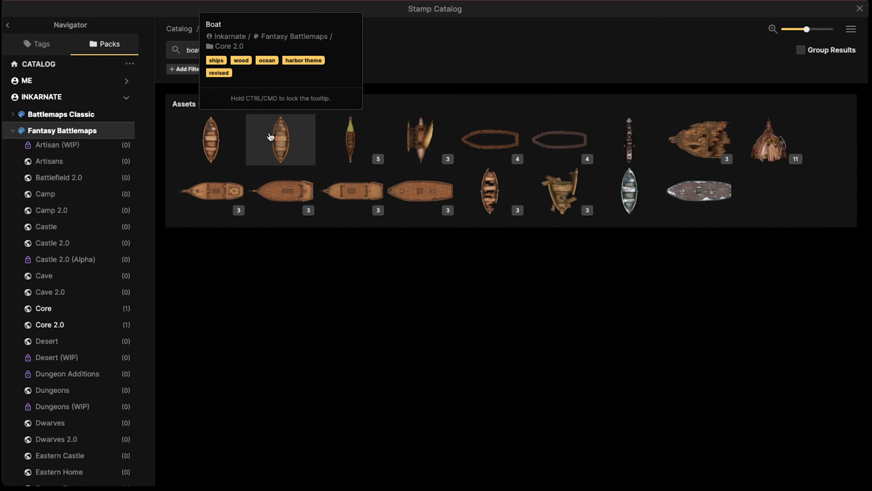
click(271, 137)
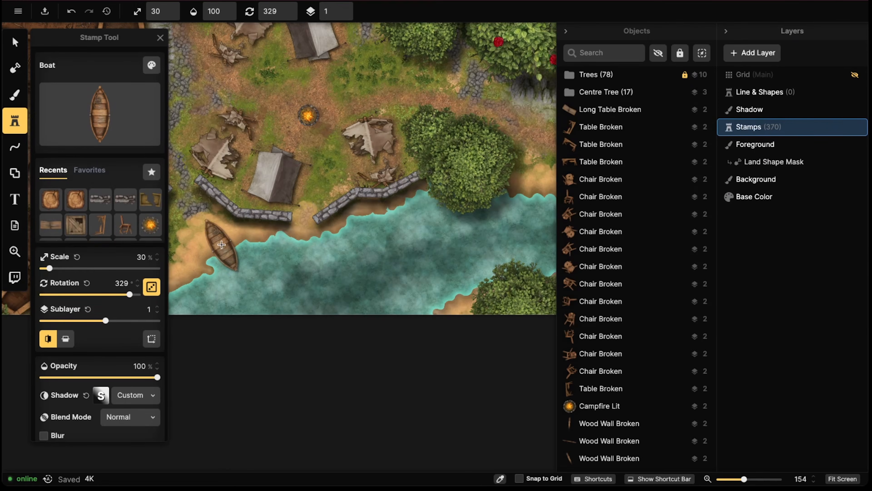
Place two boats at 30% scale on the sandy bank below the stone walls, rotated 329° and 339°
click(212, 251)
middle_drag(212, 250, 291, 207)
alt+scroll(258, 234, down, 3)
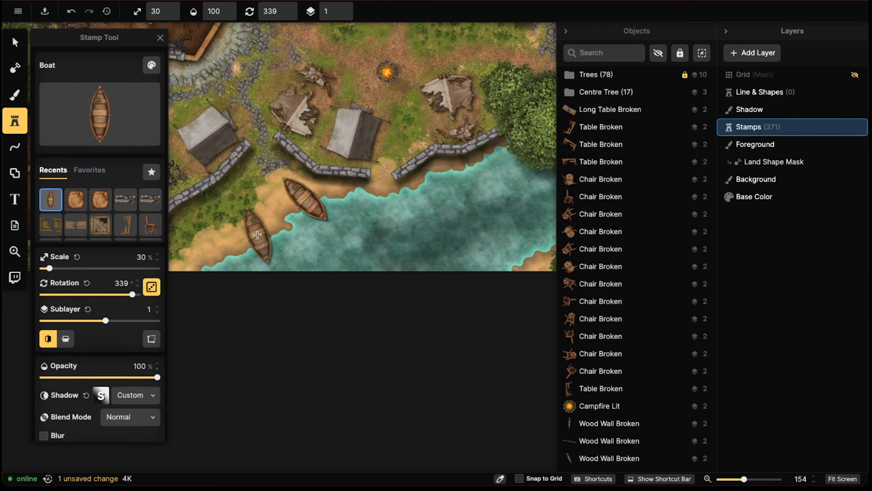
click(354, 195)
Rotate the boat nearest the stone wall to 299° and nudge both boats into position along the waterline
click(16, 44)
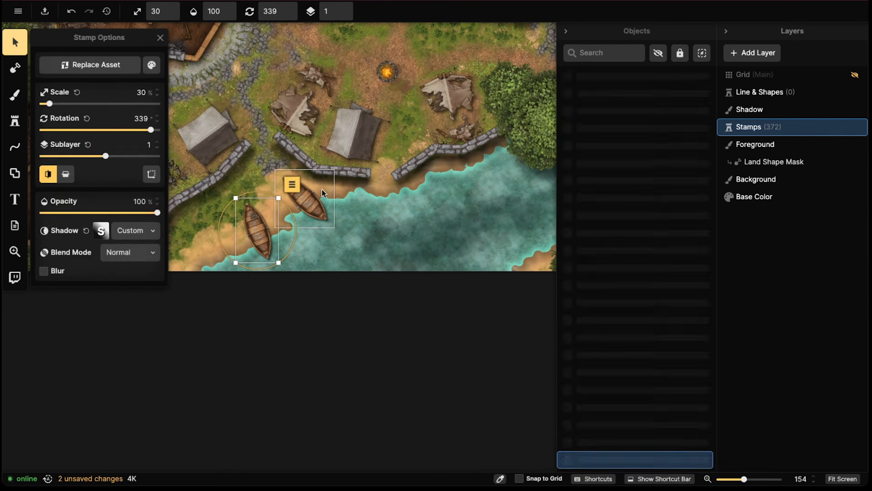
click(310, 201)
alt+scroll(324, 203, down, 3)
drag(323, 203, 319, 197)
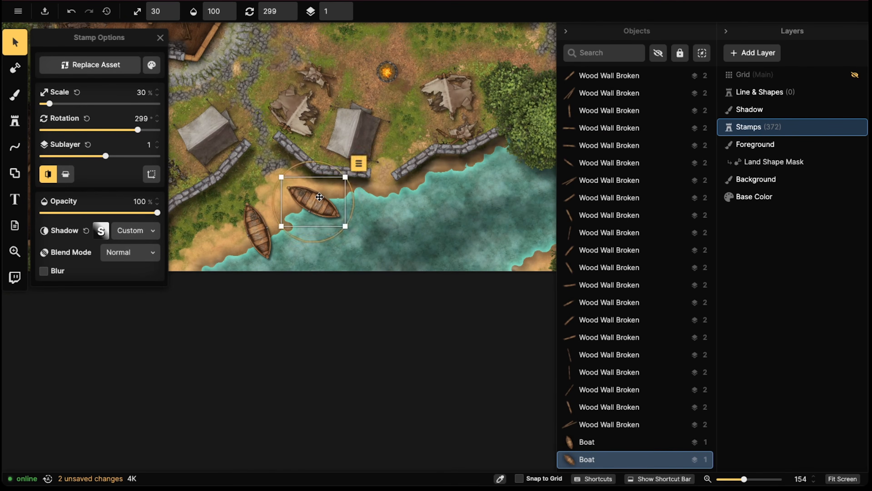
mouse_move(256, 238)
mouse_down()
mouse_move(250, 223)
mouse_move(253, 237)
mouse_up()
mouse_move(314, 205)
mouse_down()
mouse_move(328, 221)
mouse_move(309, 214)
mouse_up()
click(260, 180)
Paint the Grass texture on the Foreground layer over the sandy bank below the tent, with brush size 77 and 43% opacity
scroll(259, 181, down, 3)
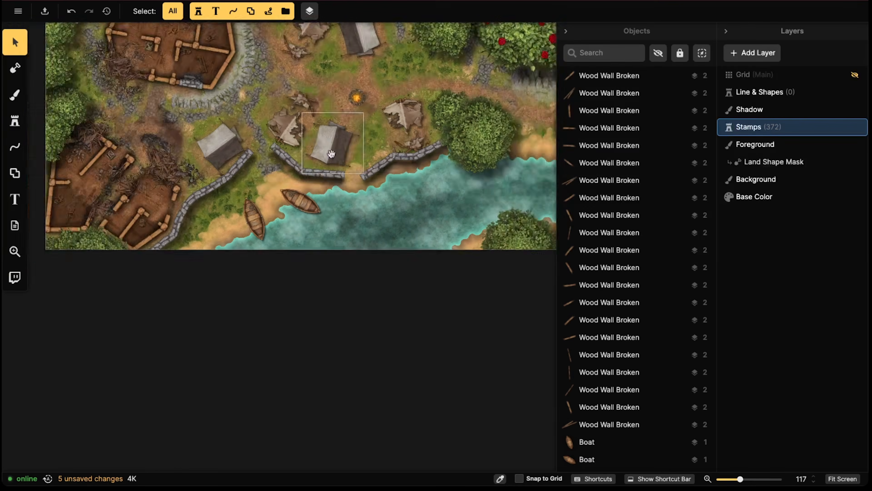
drag(383, 154, 220, 198)
drag(302, 198, 209, 215)
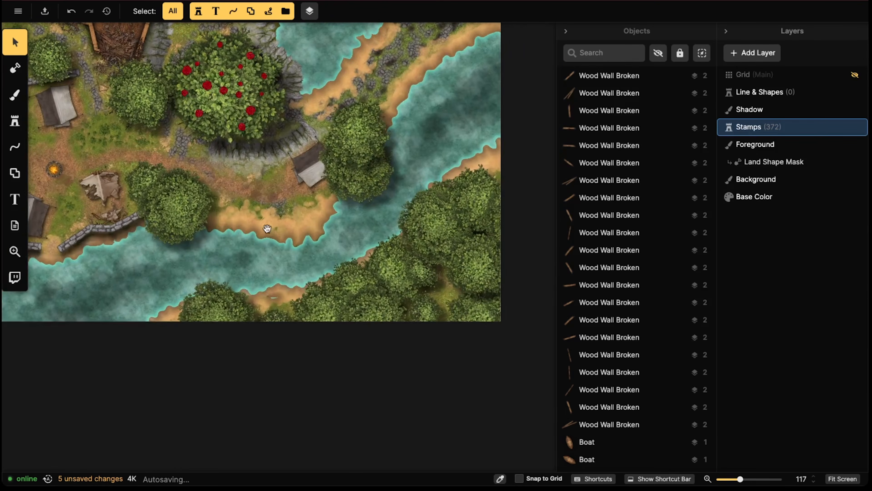
drag(267, 229, 375, 188)
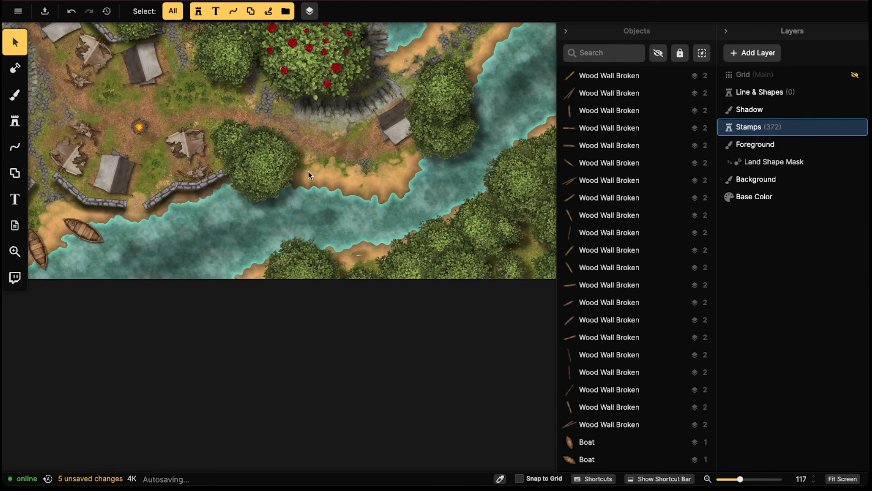
scroll(411, 163, up, 4)
click(14, 94)
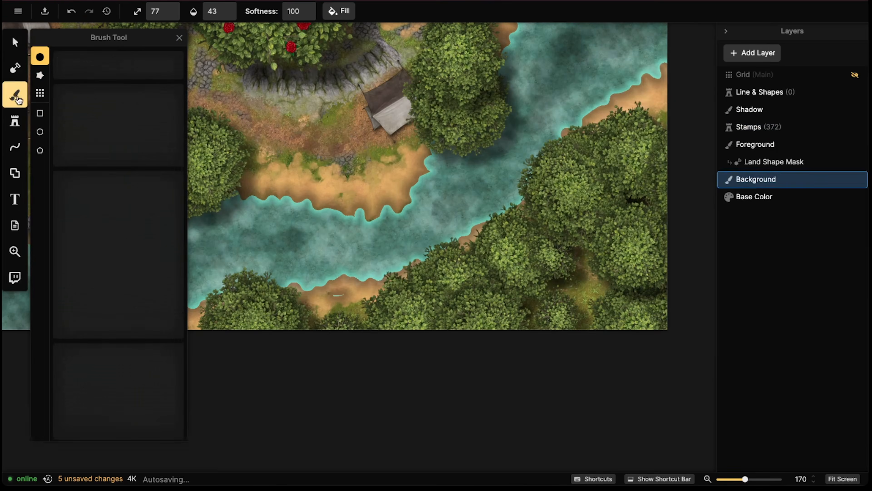
scroll(134, 359, down, 1)
click(94, 384)
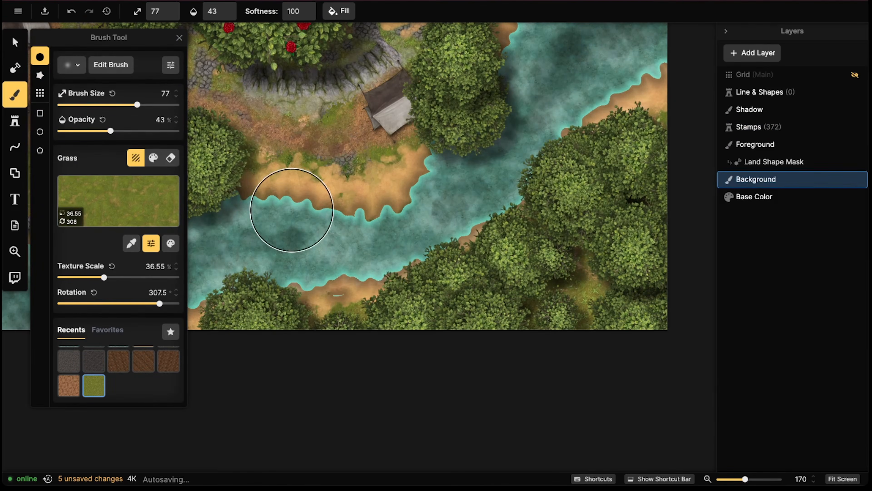
click(755, 144)
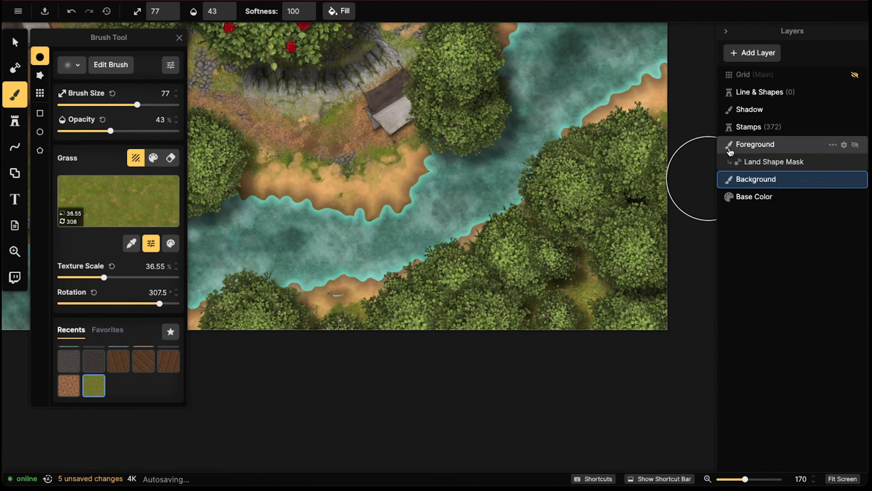
mouse_move(272, 174)
mouse_down()
mouse_move(356, 197)
mouse_move(411, 173)
mouse_move(291, 193)
mouse_move(244, 175)
mouse_move(373, 186)
mouse_move(351, 189)
mouse_up()
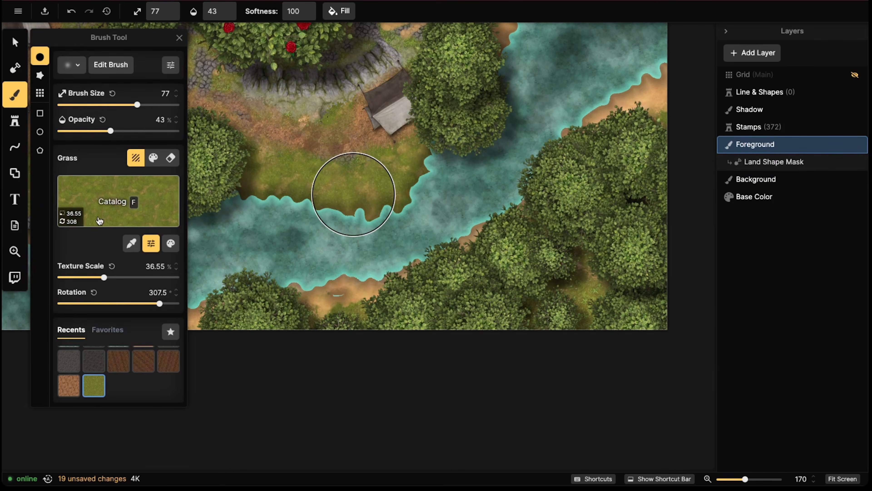
Search the texture catalog for "grass", choose the dense Tall Grass texture and set its rotation to 117.5°
click(110, 199)
double_click(257, 53)
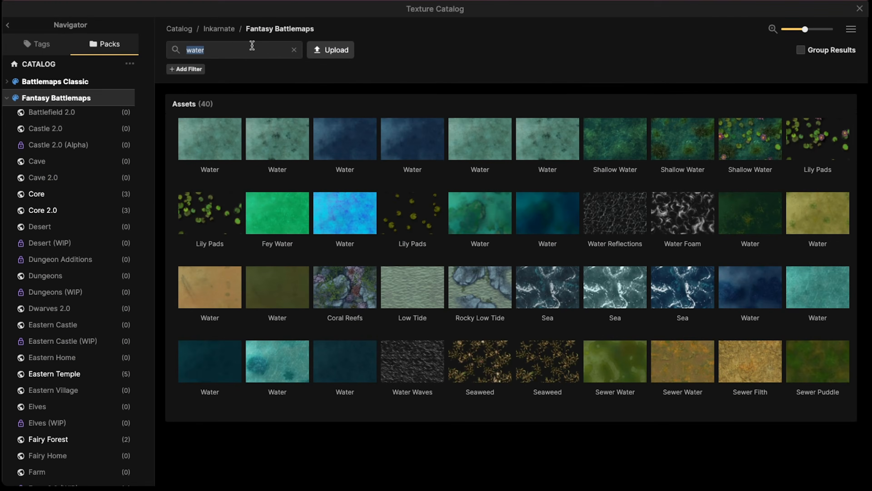
text(grass)
key(Return)
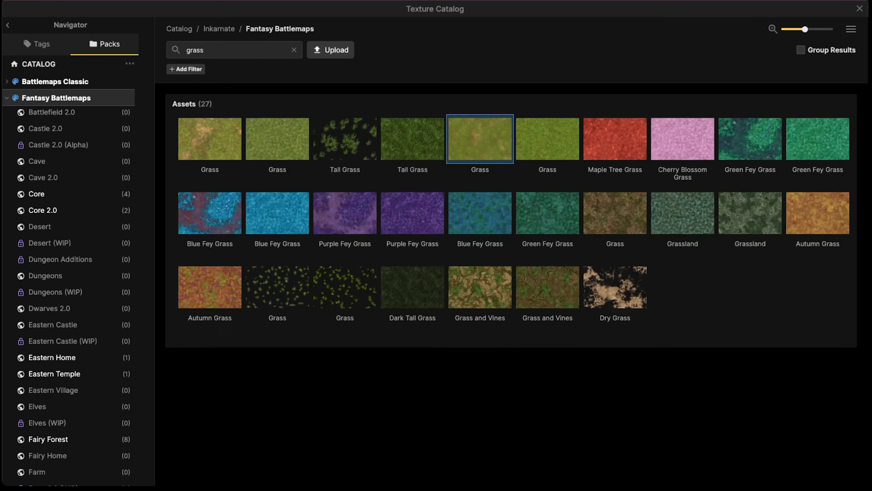
click(408, 125)
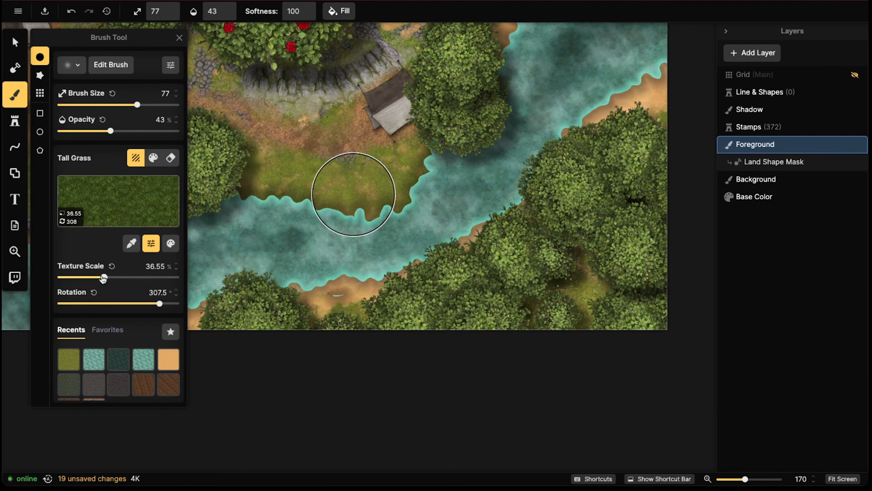
drag(151, 308, 100, 285)
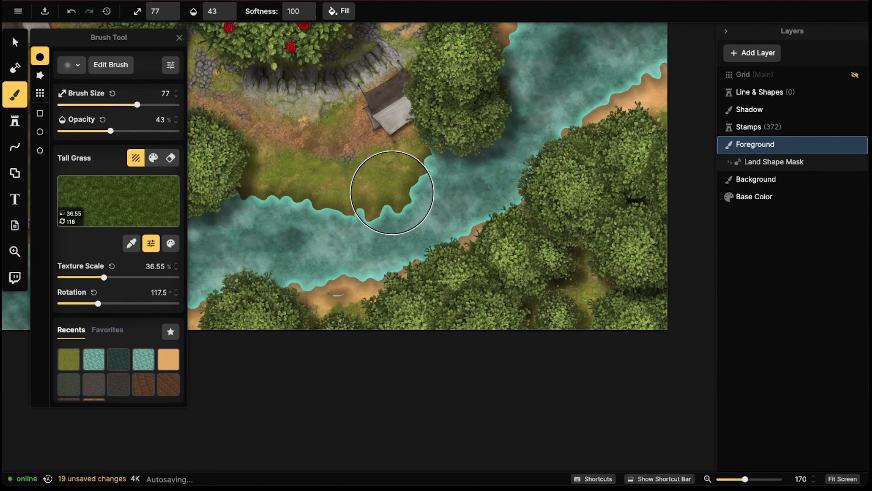
Paint dense Tall Grass across the riverbank below the tent on the Foreground layer
click(400, 189)
click(401, 188)
click(401, 188)
click(386, 192)
mouse_move(343, 198)
mouse_down()
mouse_move(267, 189)
mouse_move(432, 185)
mouse_move(298, 187)
mouse_move(311, 197)
mouse_move(422, 168)
mouse_move(308, 185)
mouse_move(393, 203)
mouse_move(354, 194)
mouse_up()
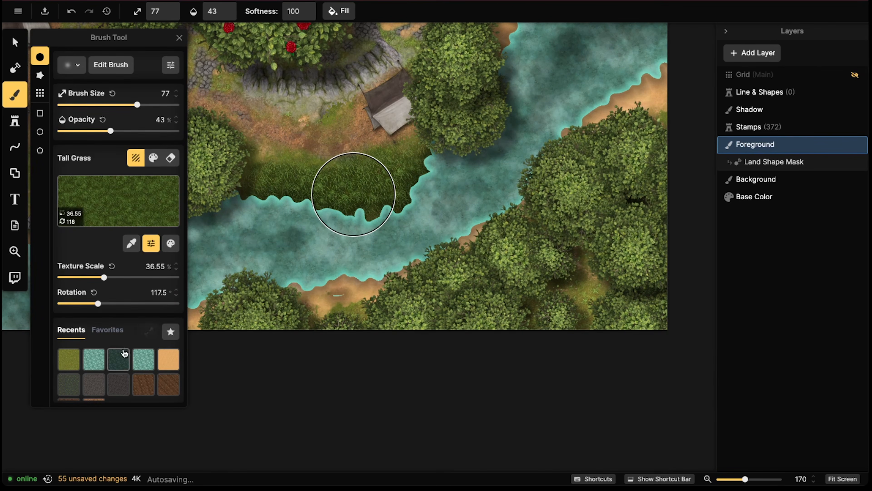
Switch the brush to the sparse, transparent Tall Grass texture with a rotation of 214°
click(117, 379)
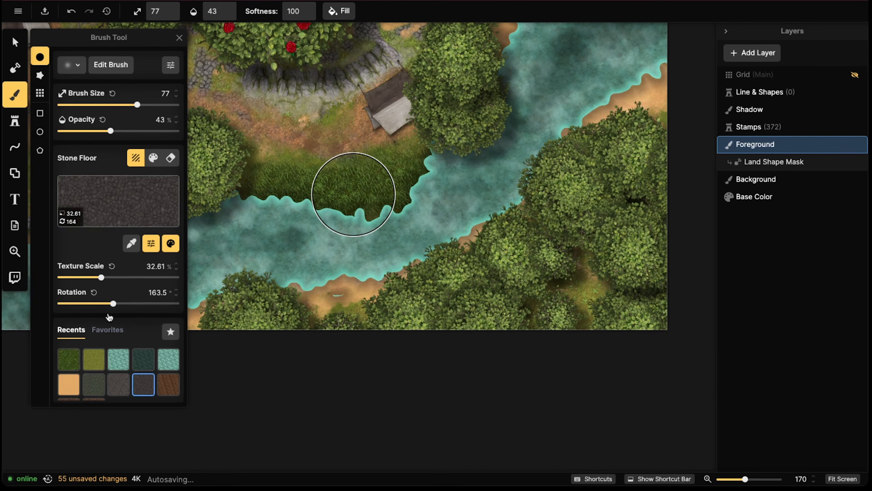
click(98, 225)
click(351, 141)
scroll(331, 147, up, 2)
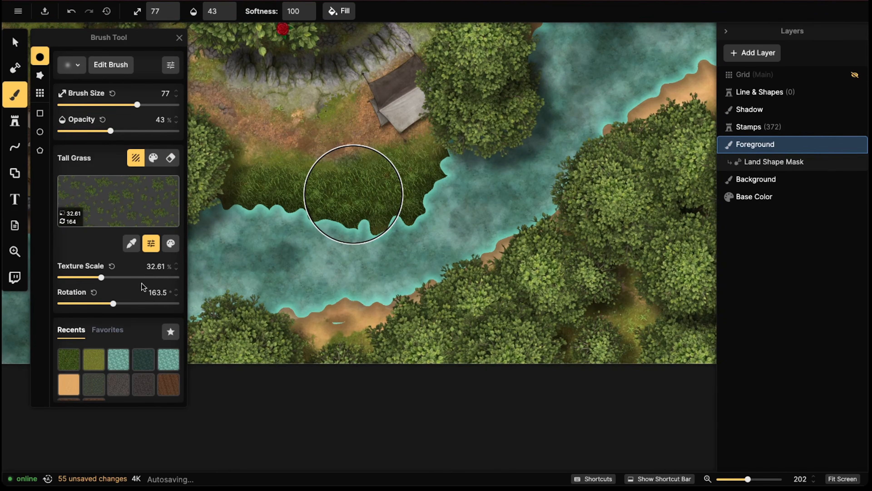
drag(110, 297, 128, 297)
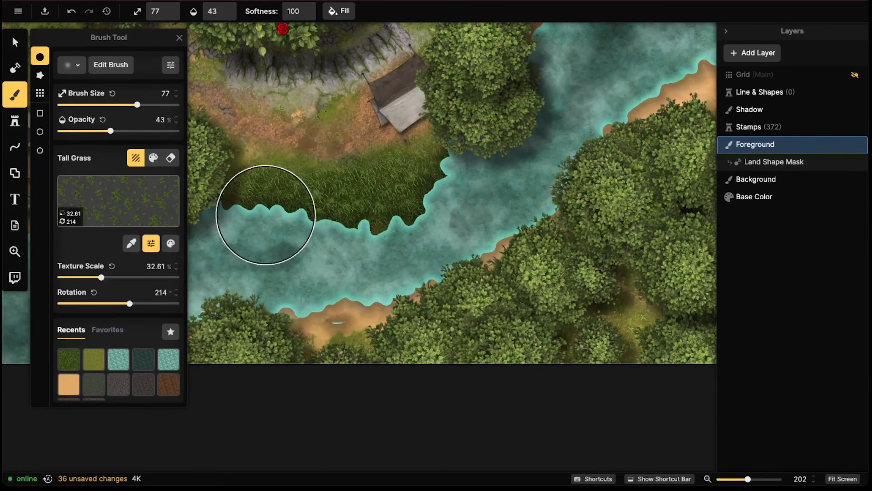
Reduce the brush size to 27 and dab sparse Tall Grass around the tent, dirt path and upper edge of the riverbank
key(bracketleft)
key(bracketleft)
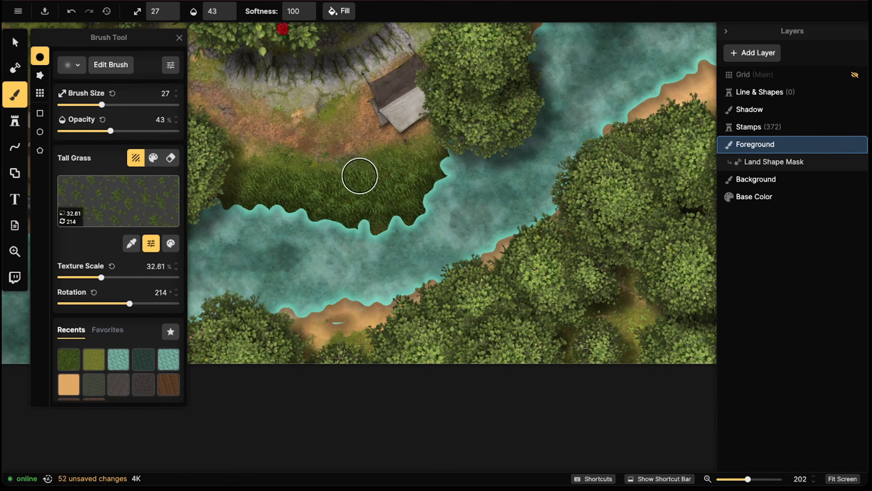
click(415, 130)
click(391, 144)
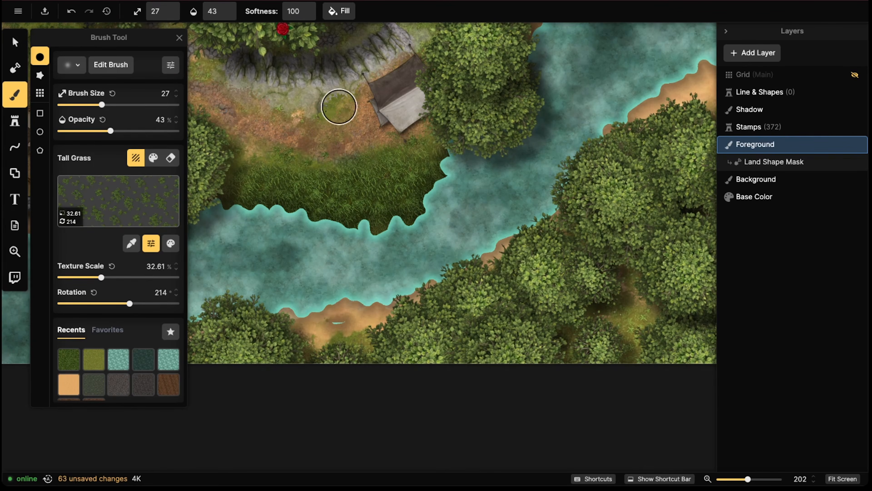
click(310, 104)
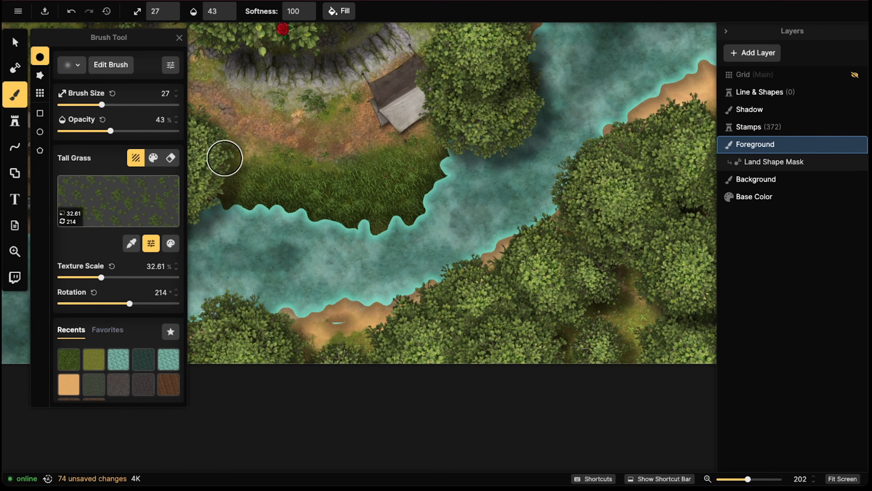
click(318, 169)
scroll(296, 103, down, 5)
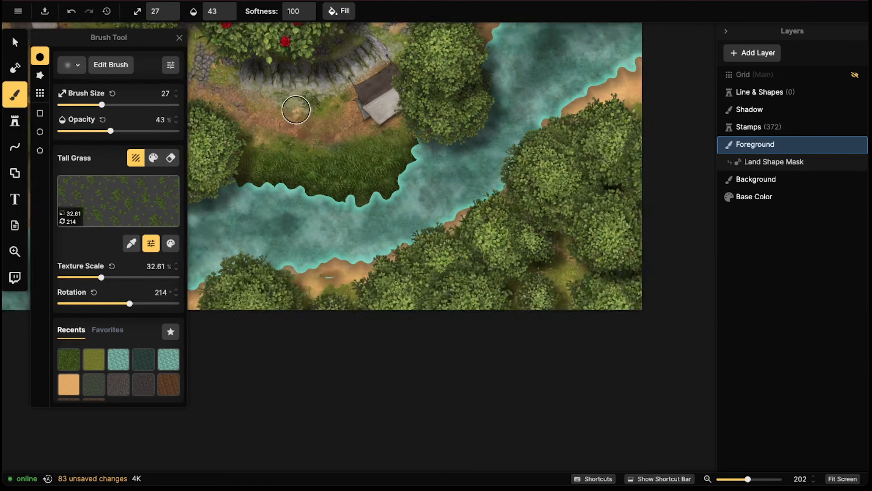
scroll(394, 131, down, 3)
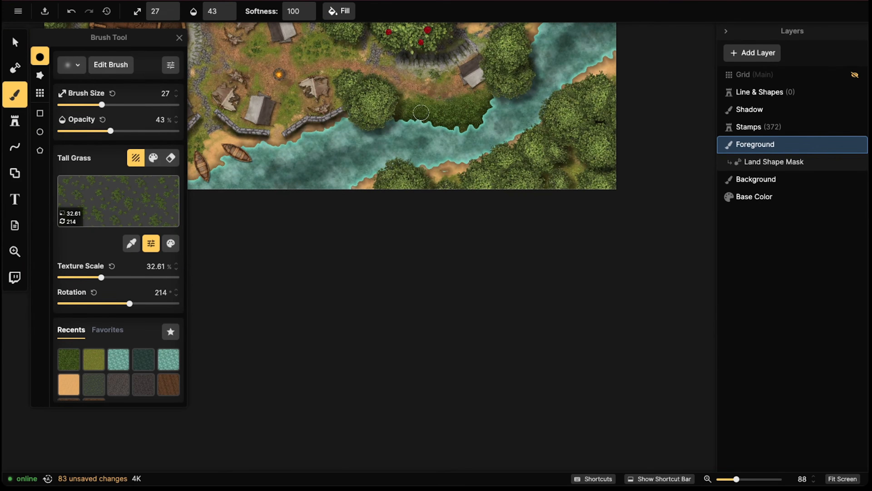
Search the stamp catalog for "grass", choose the Spiky Grass stamp and preview it along the grassy riverbank's waterline
click(20, 121)
click(65, 107)
text(grass)
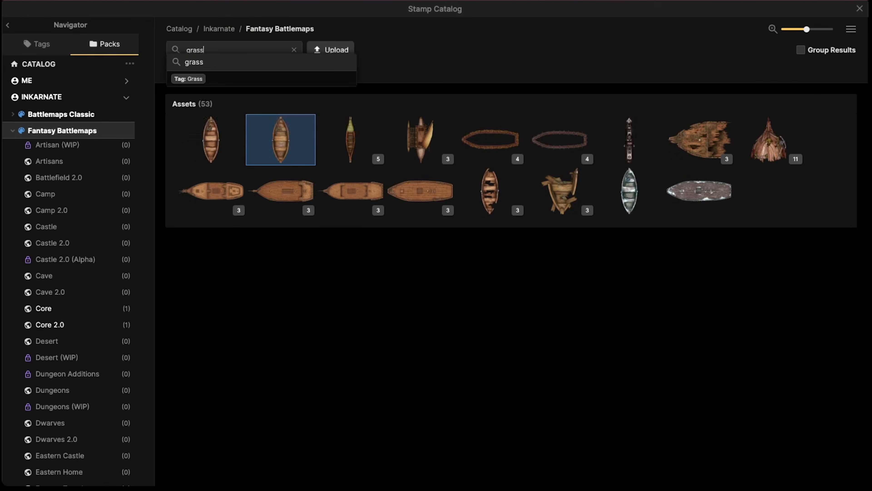
key(Return)
click(242, 139)
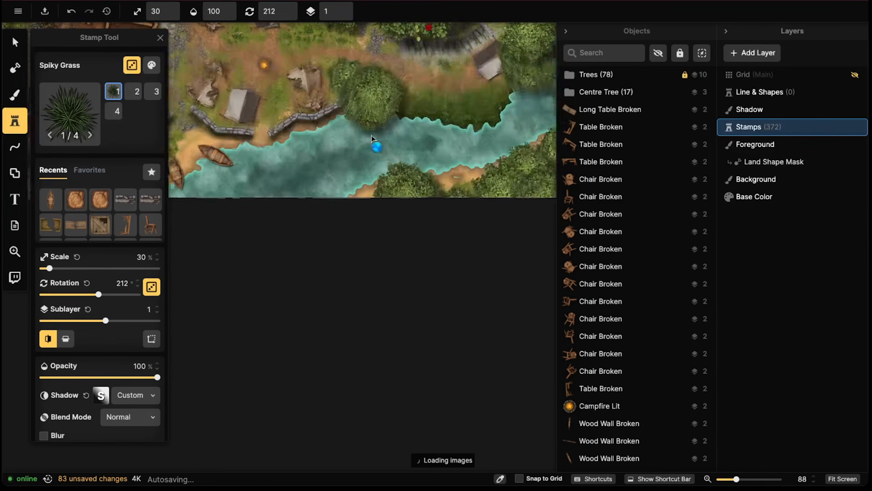
scroll(412, 131, up, 6)
scroll(407, 128, up, 6)
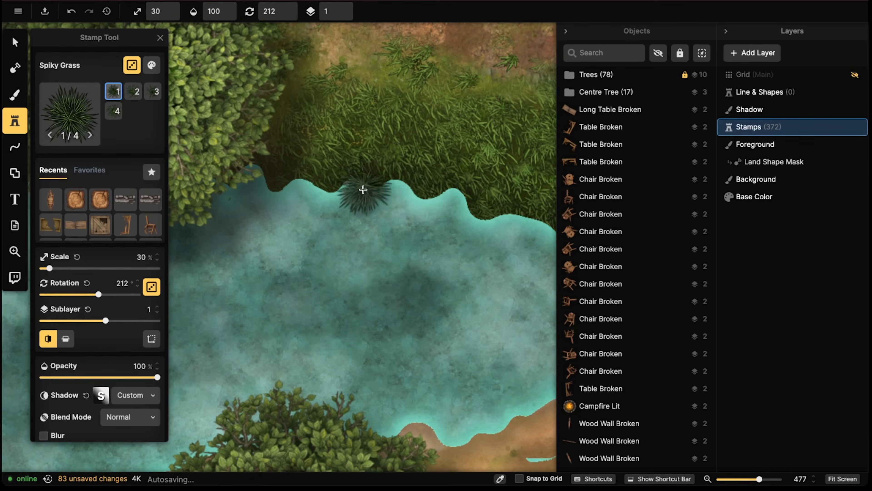
middle_drag(490, 206, 404, 205)
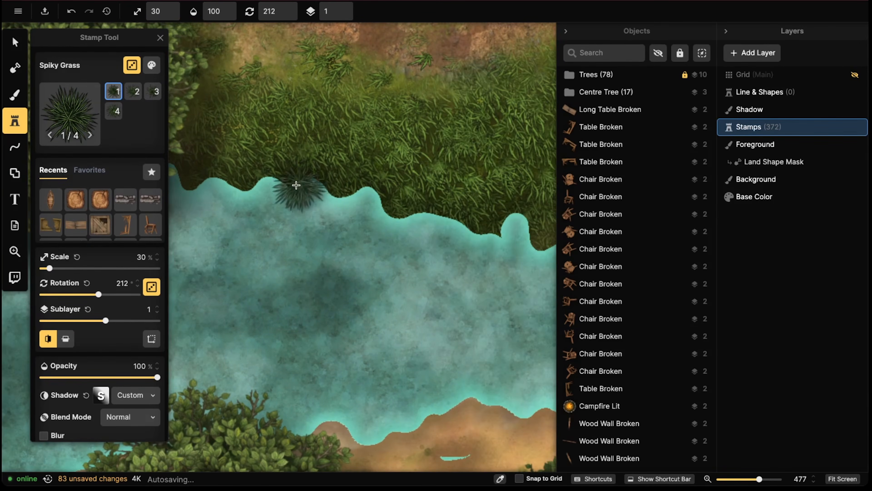
Switch to the Grass stamp from the Fantasy Regional pack and set its scale to 90% and rotation to 2°
click(70, 111)
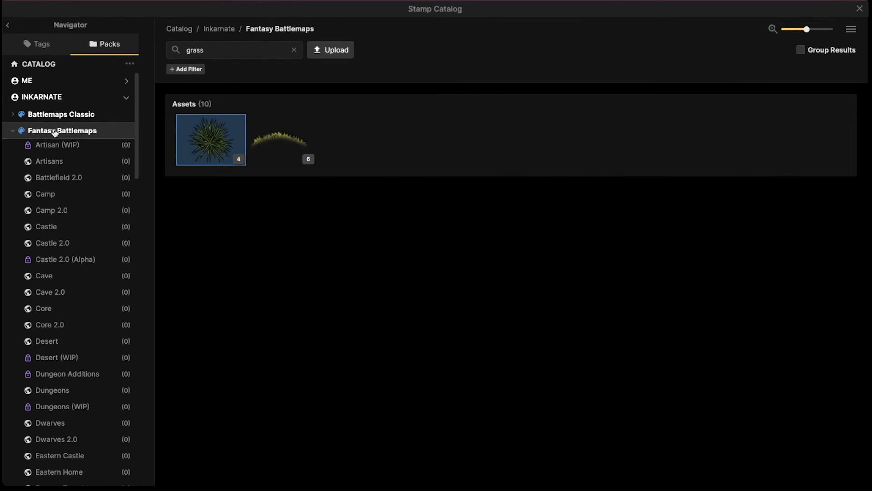
click(13, 131)
click(38, 149)
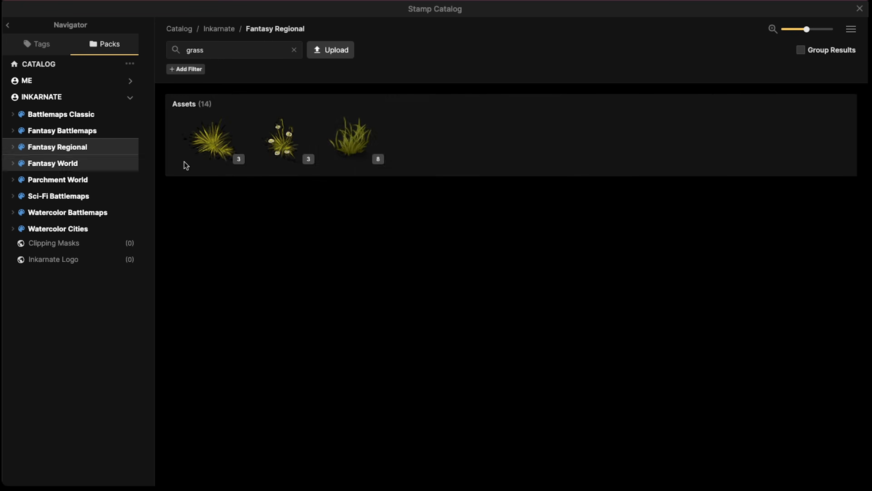
click(350, 141)
scroll(325, 199, up, 2)
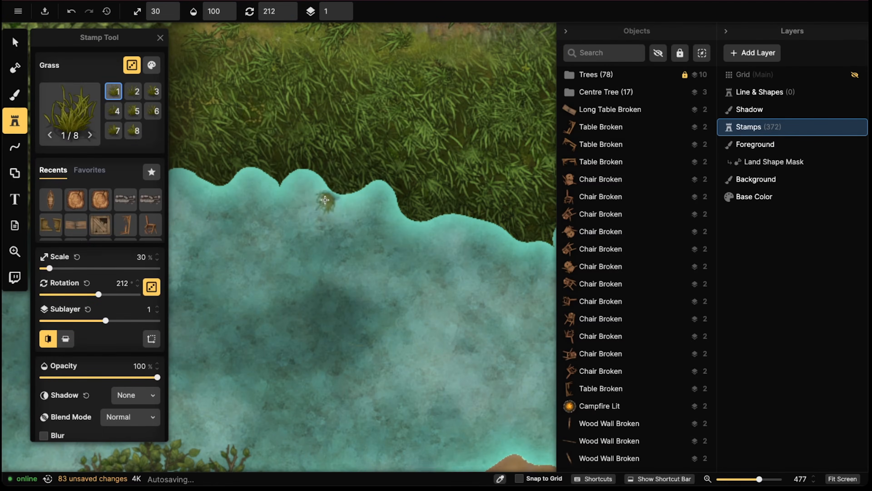
alt+scroll(321, 191, up, 4)
shift+scroll(257, 123, up, 5)
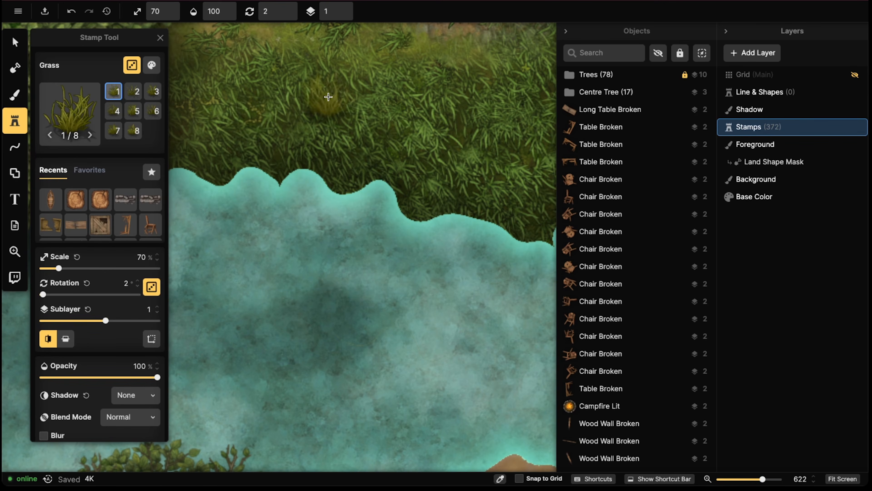
shift+scroll(326, 113, down, 1)
alt+scroll(328, 115, up, 2)
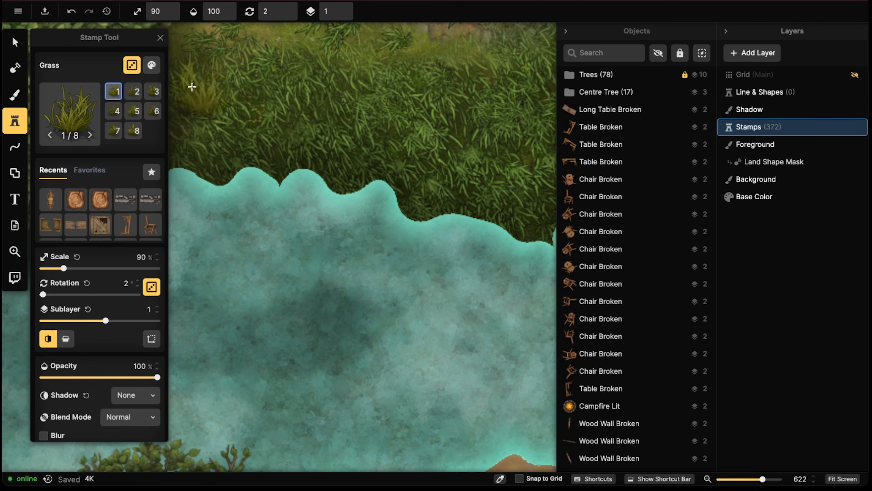
Tweak the Grass stamp's colours to hue 17, saturation 86% and brightness 85%, keeping random stamp variants on
click(151, 66)
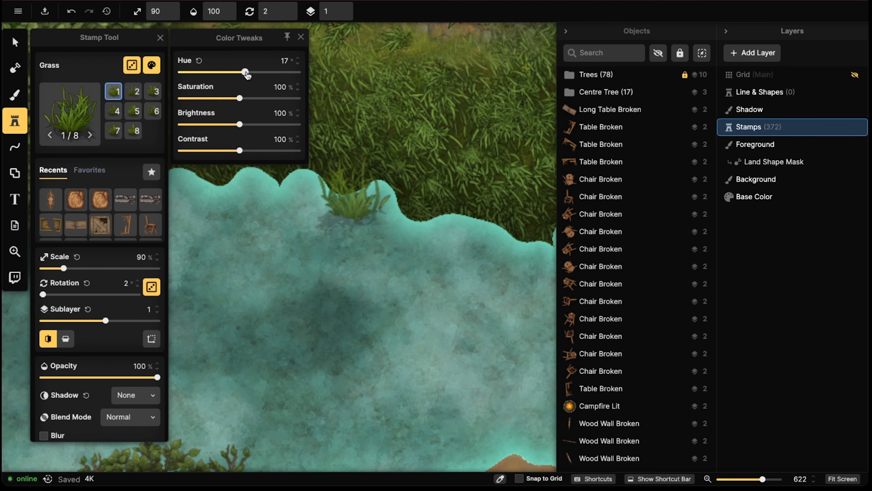
click(152, 65)
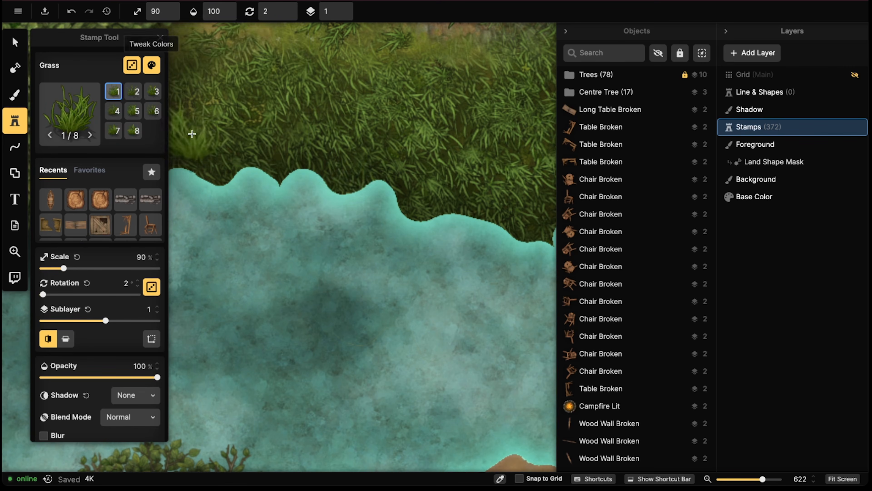
click(132, 65)
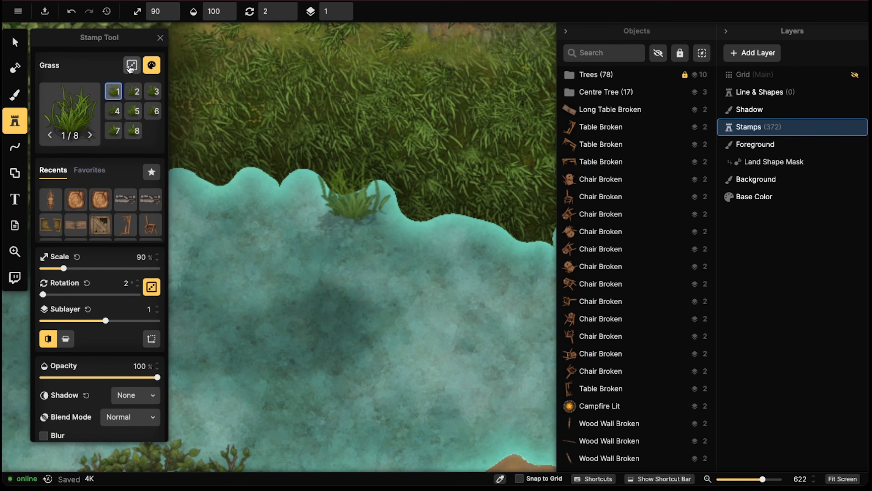
click(158, 69)
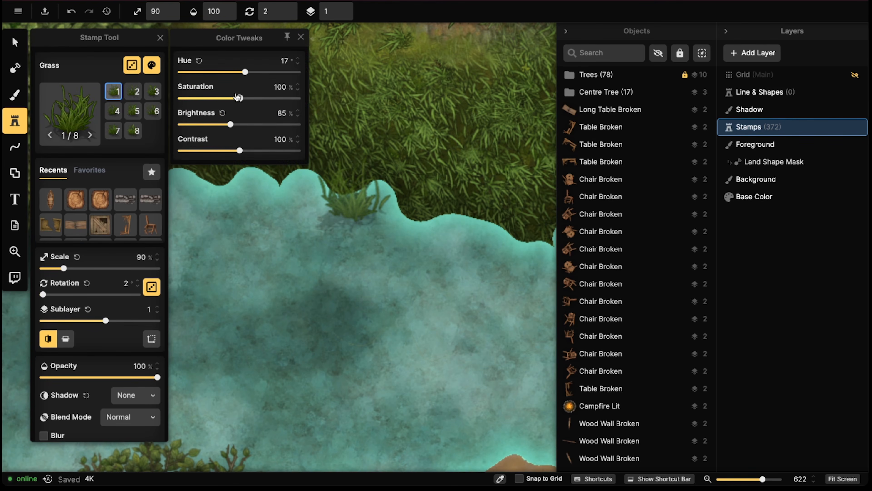
Place rotated Grass stamps along the central waterline of the riverbank below the tent so the blades overhang the water
alt+scroll(356, 178, down, 15)
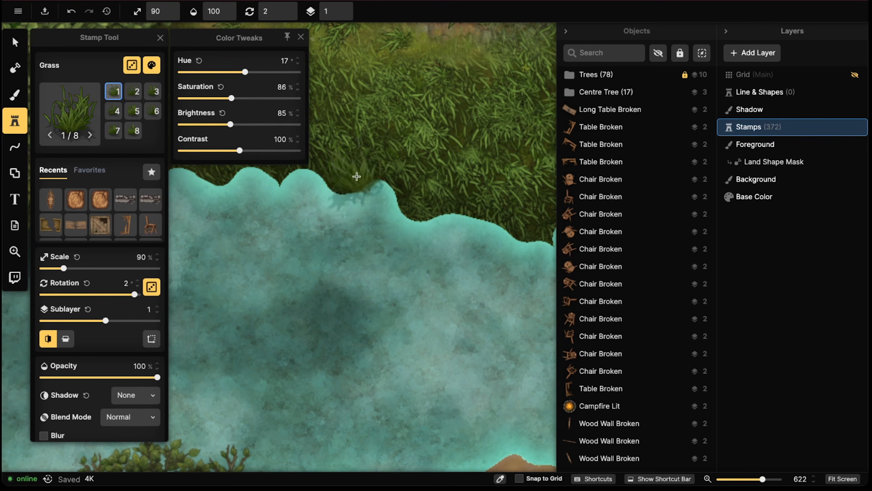
click(338, 180)
click(398, 183)
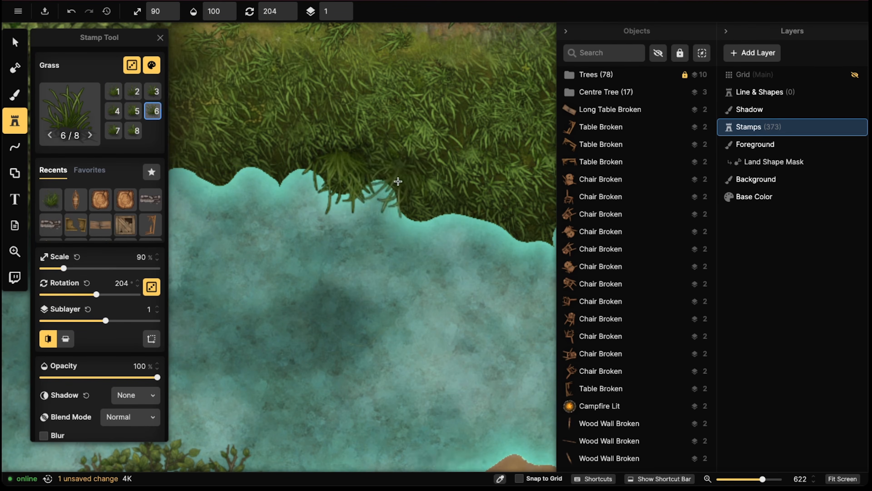
click(420, 209)
alt+scroll(439, 217, down, 3)
click(491, 215)
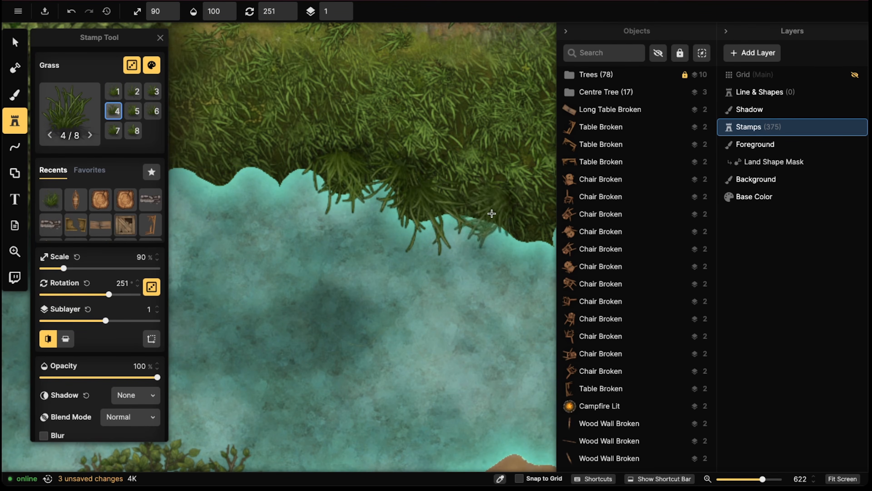
alt+scroll(480, 213, up, 6)
click(438, 211)
click(333, 170)
Continue the overhanging Grass stamps westward along the waterline towards the large tree
scroll(333, 166, down, 4)
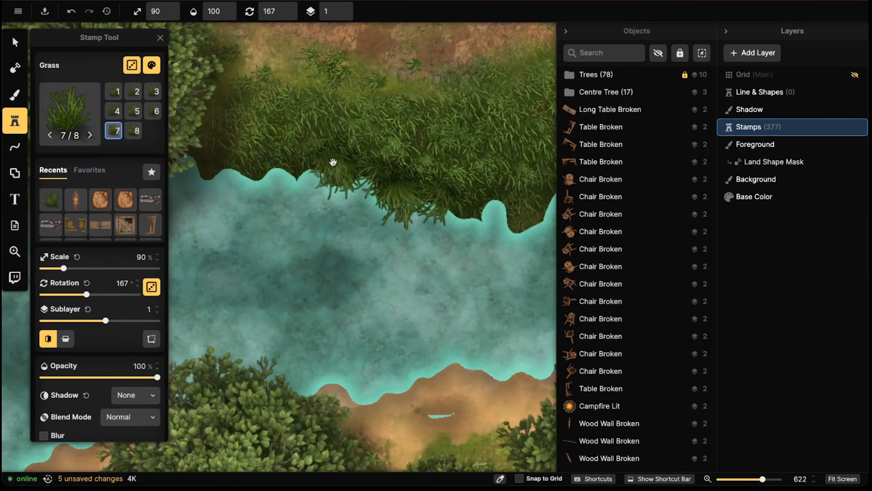
click(300, 144)
click(285, 146)
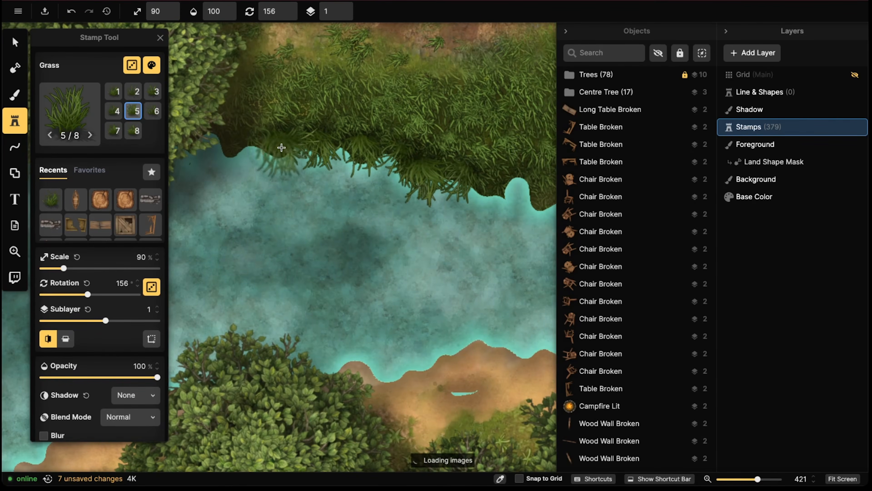
alt+scroll(280, 147, up, 3)
click(278, 146)
alt+scroll(253, 146, down, 5)
click(251, 146)
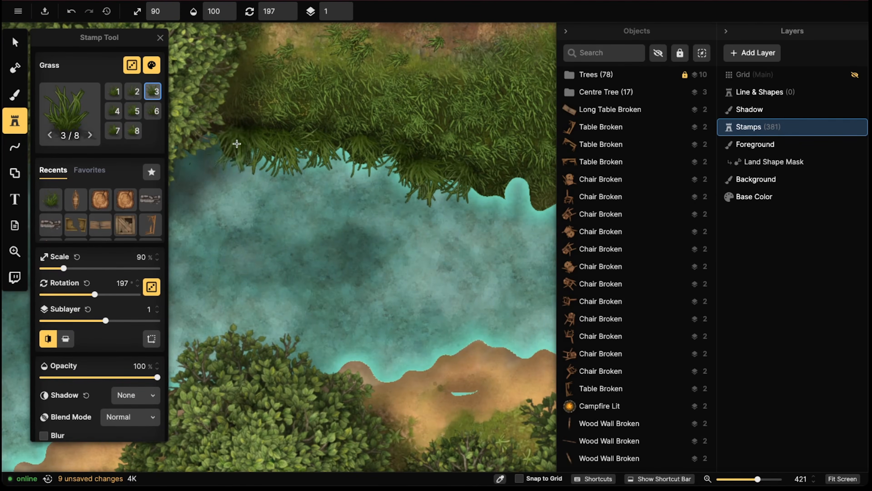
Add a Grass stamp beside the narrow inlet and scatter a few more within the tall grass behind the western waterline
click(491, 187)
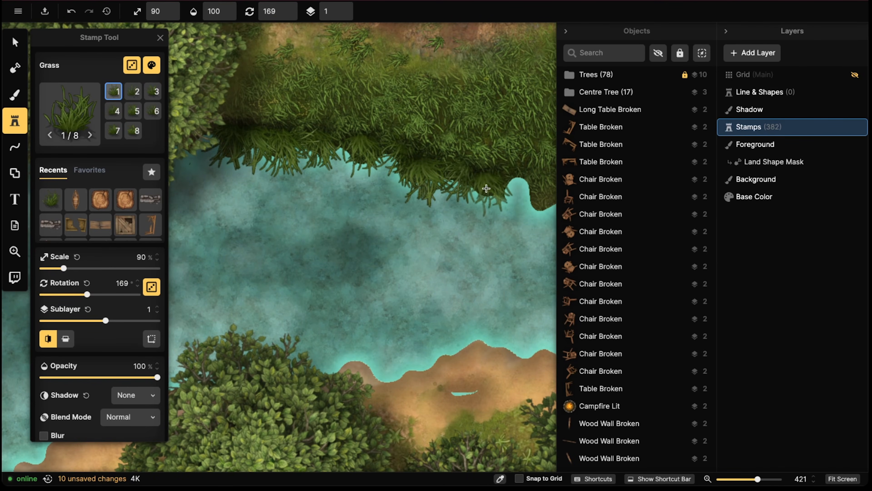
click(363, 127)
click(269, 110)
alt+scroll(263, 108, down, 8)
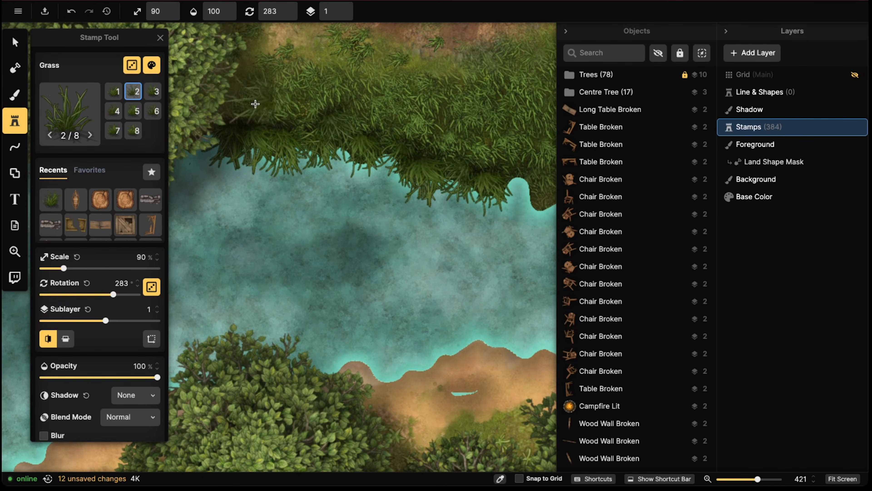
click(255, 109)
Cover the notched shoreline east of the narrow inlet with Grass stamps rotated to follow the riverbank's bend
middle_drag(541, 152, 392, 142)
alt+scroll(394, 159, down, 4)
alt+scroll(394, 160, up, 8)
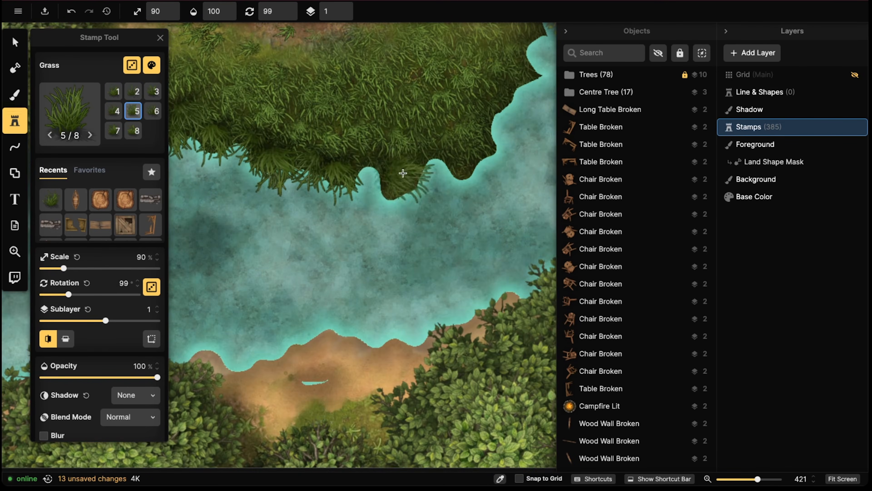
click(373, 163)
click(462, 165)
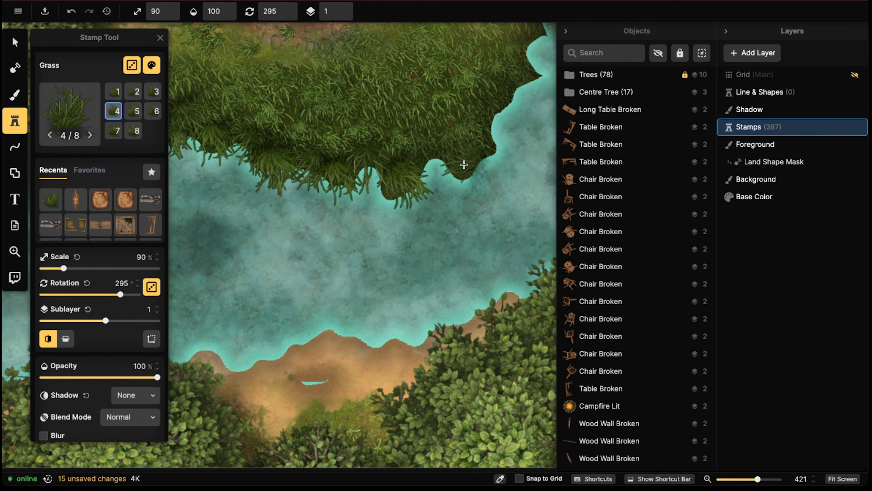
click(481, 155)
click(499, 127)
alt+scroll(499, 127, down, 5)
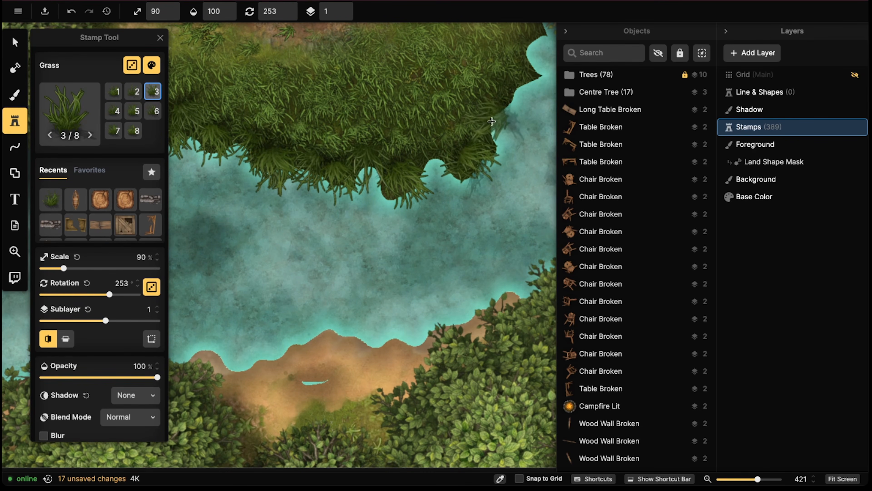
click(355, 195)
Turn off random rotation and place Grass stamps up the riverbank's eastern edge towards the tree
click(156, 286)
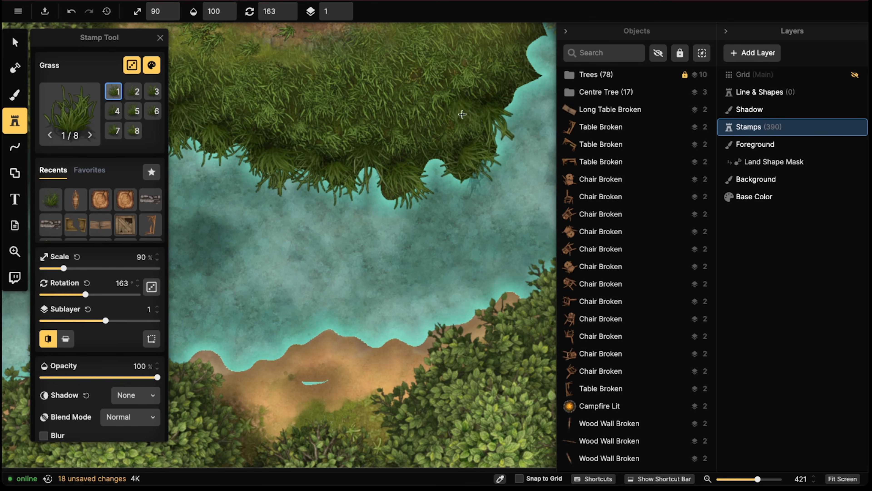
click(499, 104)
right_drag(548, 102, 474, 194)
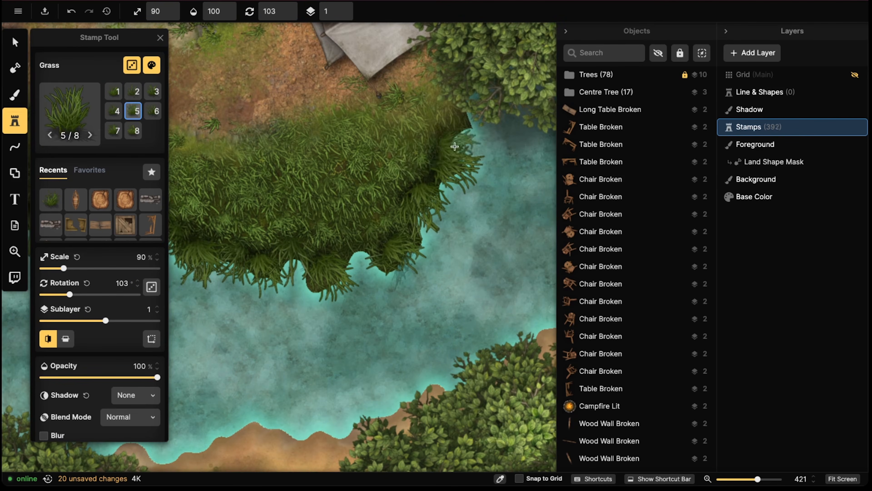
Scatter more Grass stamps through the interior of the tall-grass patch below the tent
click(424, 143)
click(407, 150)
click(388, 204)
click(383, 215)
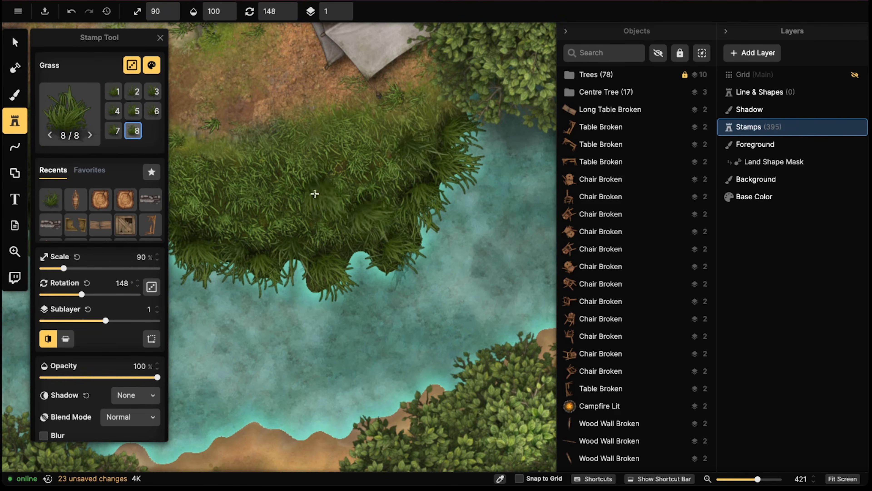
scroll(311, 193, down, 5)
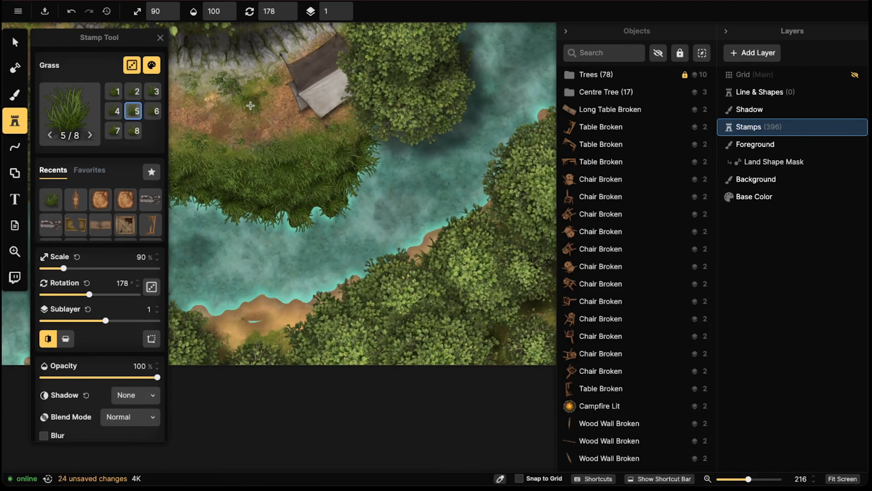
scroll(251, 105, down, 3)
right_drag(257, 108, 336, 105)
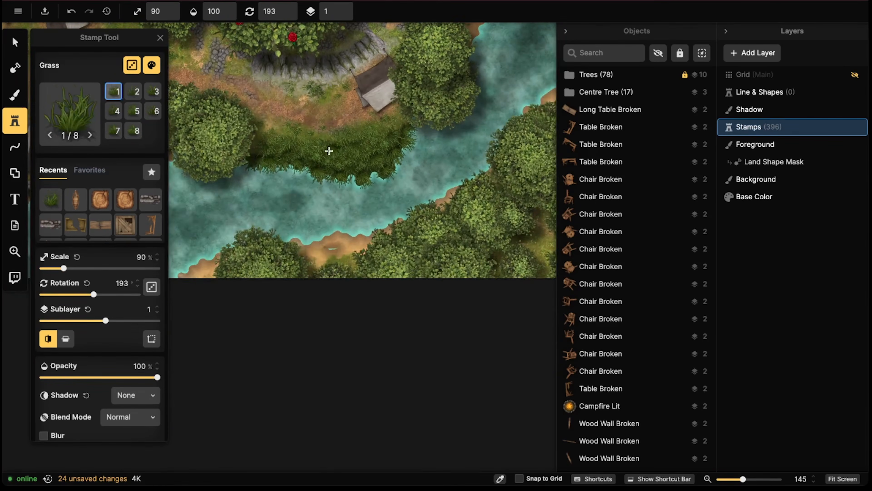
click(329, 150)
Paint the sandy riverbank northeast of the tent with the Grass texture at brush size 57, and layer dense Tall Grass over it
scroll(328, 151, down, 3)
middle_drag(362, 110, 304, 200)
middle_drag(381, 169, 388, 184)
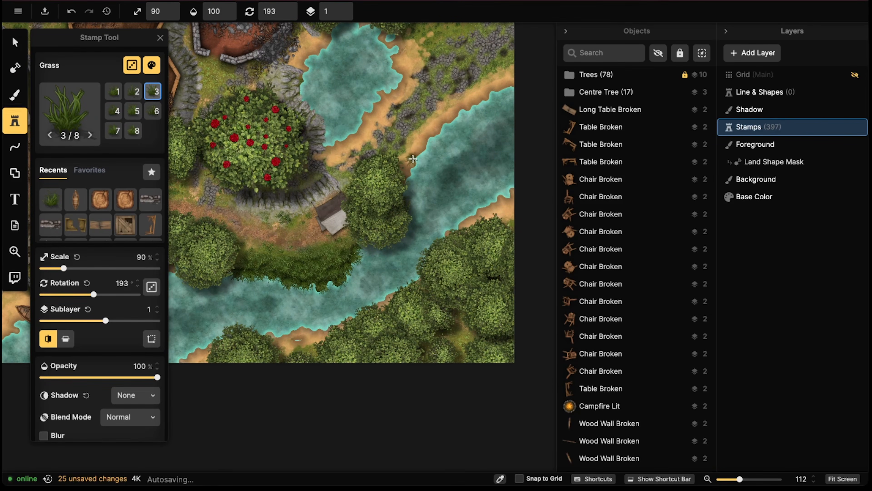
key(b)
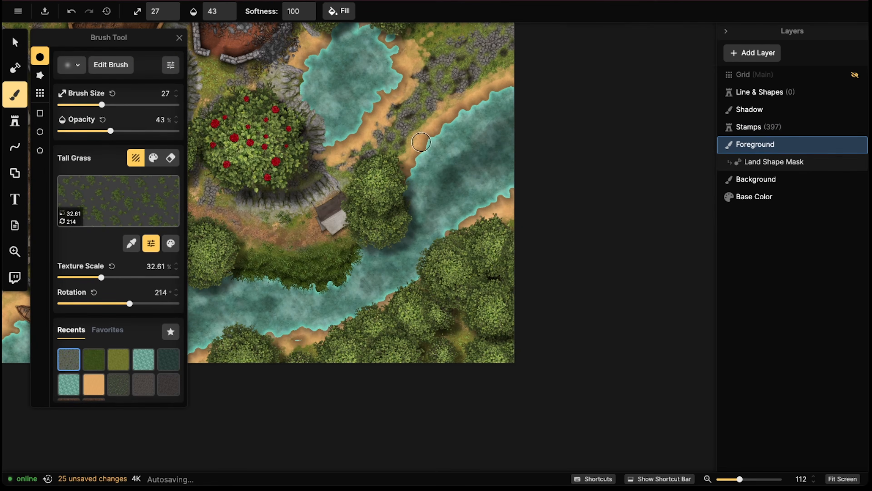
click(118, 360)
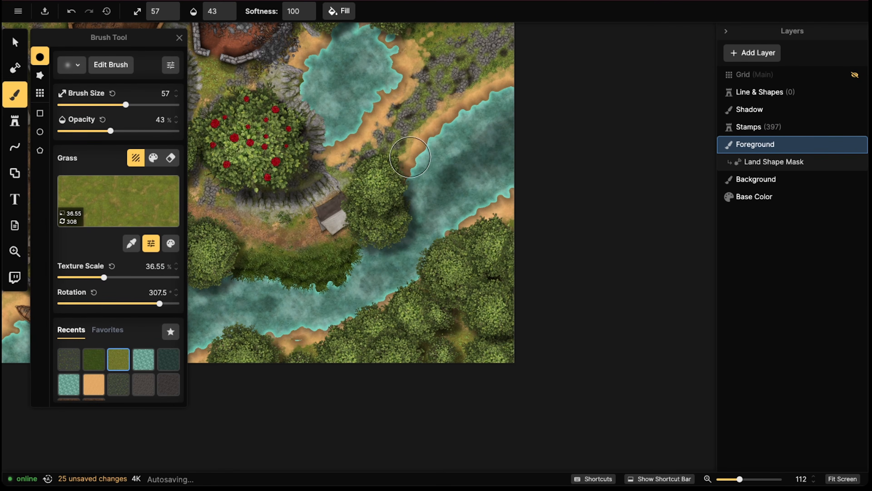
mouse_move(410, 157)
mouse_down()
mouse_move(446, 137)
mouse_move(494, 86)
mouse_move(447, 117)
mouse_move(412, 159)
mouse_move(433, 134)
mouse_up()
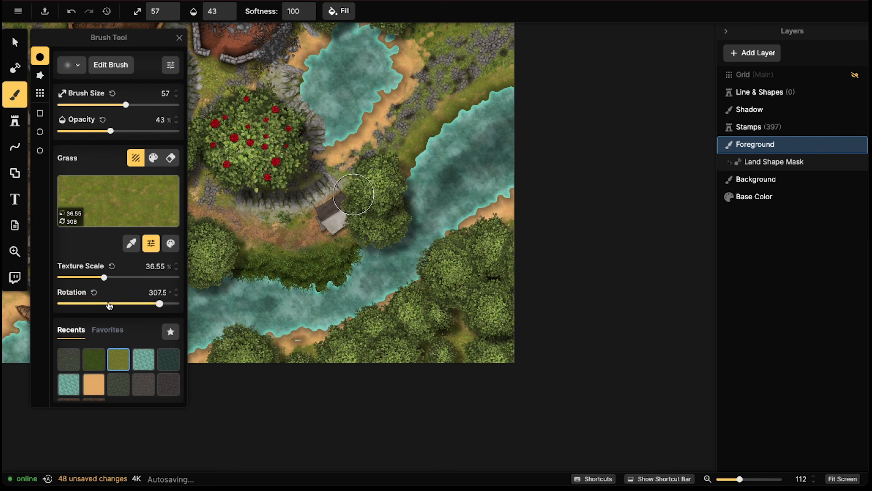
click(102, 353)
mouse_move(408, 161)
mouse_down()
mouse_move(435, 109)
mouse_move(481, 74)
mouse_move(511, 73)
mouse_move(412, 151)
mouse_move(426, 115)
mouse_move(454, 91)
mouse_move(490, 71)
mouse_move(418, 143)
mouse_up()
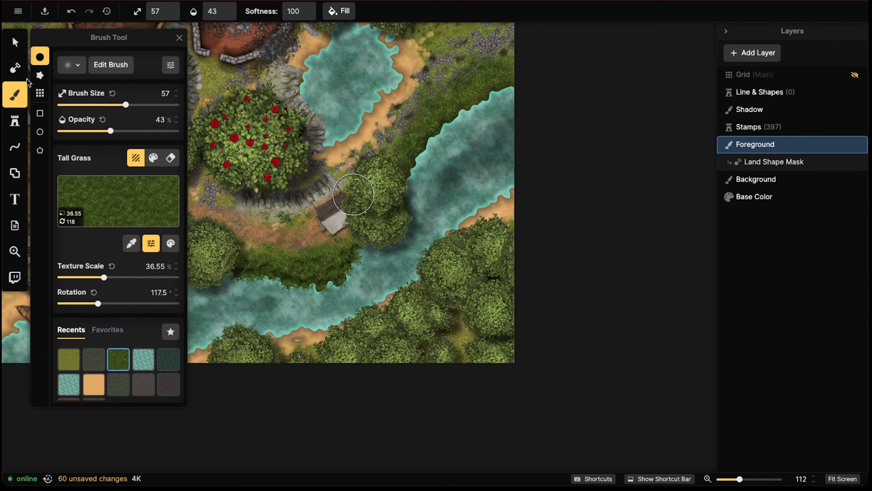
Place Grass stamps along the riverbank and tall grass beside the tree northeast of the tent, using rotations from 133° to 193°
click(14, 121)
scroll(382, 154, up, 3)
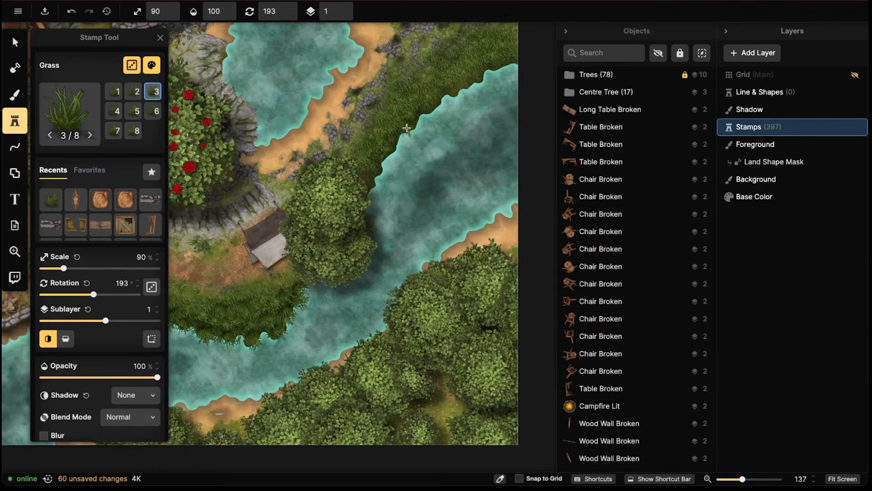
scroll(381, 154, up, 3)
click(382, 153)
click(381, 156)
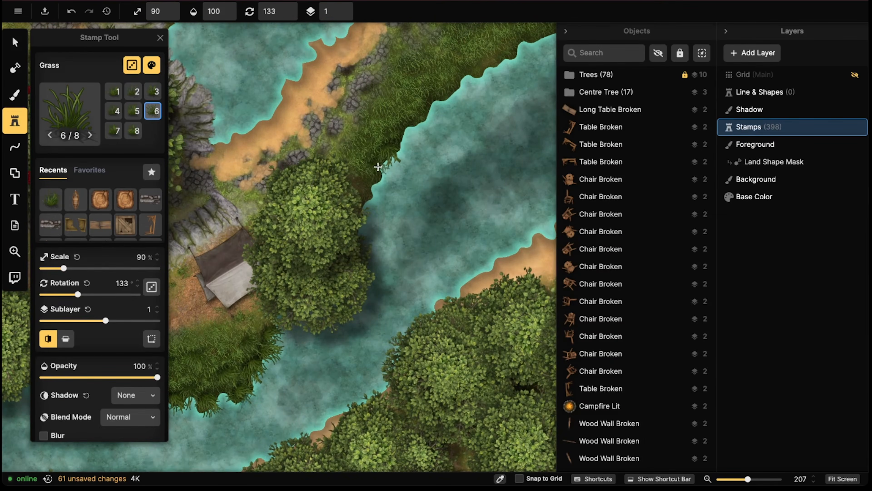
click(413, 124)
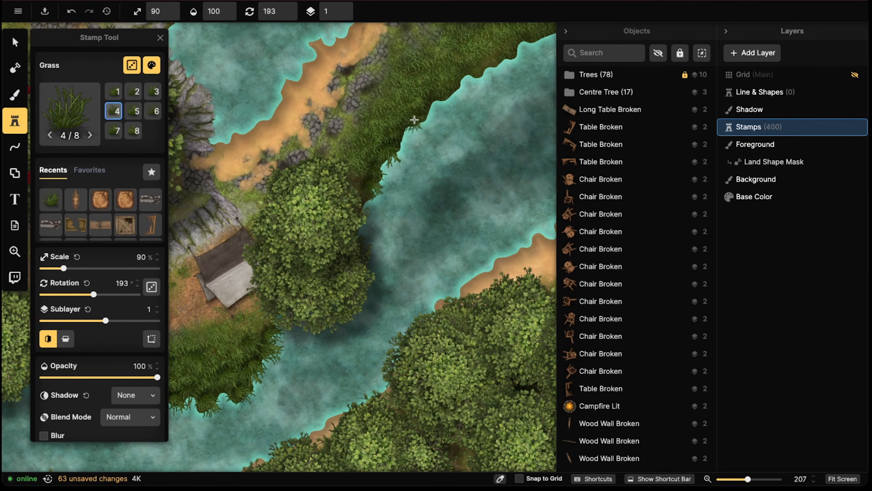
click(406, 135)
click(371, 167)
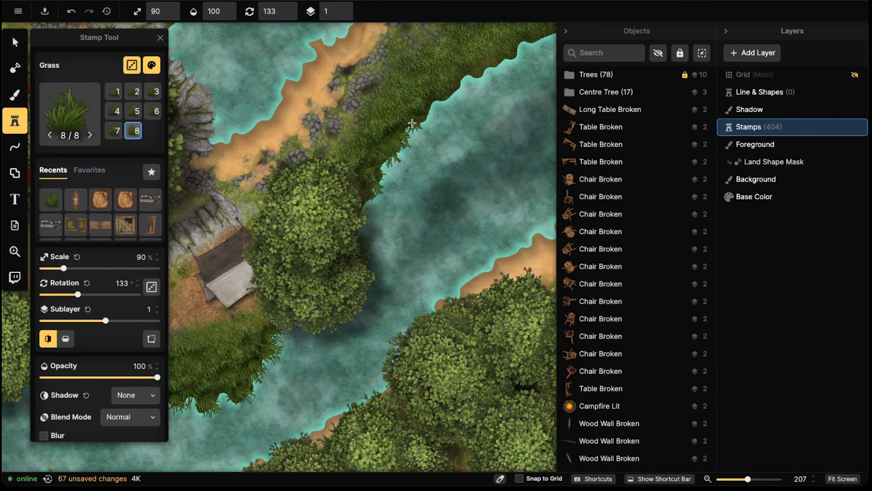
Continue the Grass stamps northeast up the river's northern shore and add one inside the painted tall grass
click(465, 71)
click(492, 73)
click(520, 57)
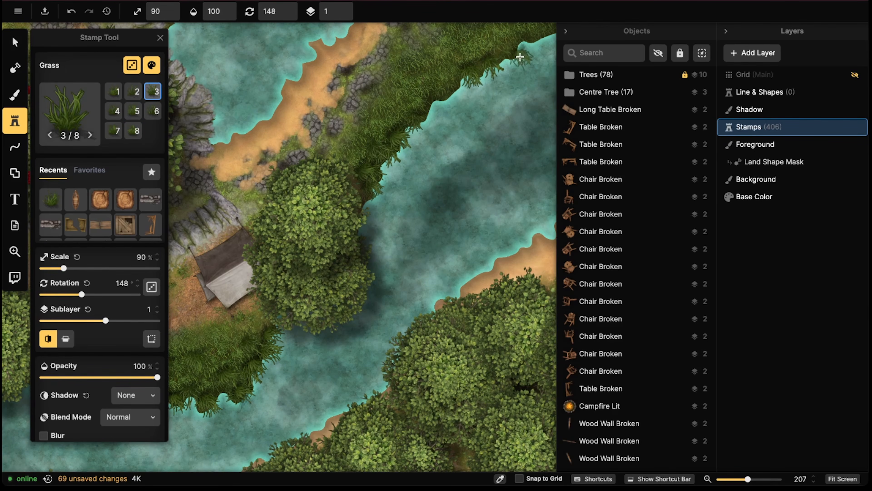
click(502, 64)
click(445, 97)
click(377, 137)
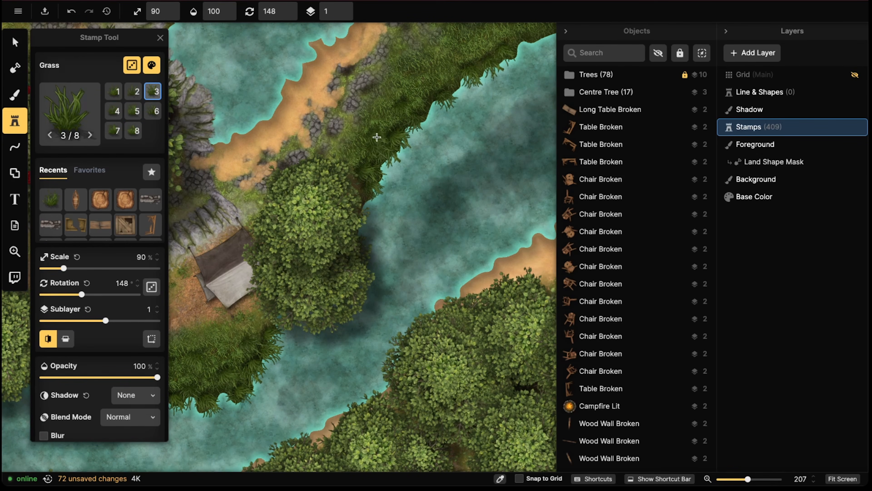
Extend the overhanging Grass stamps along the northern shore to the map's eastern edge, filling in the tall grass behind it
middle_drag(518, 59, 368, 152)
shift+scroll(394, 131, up, 3)
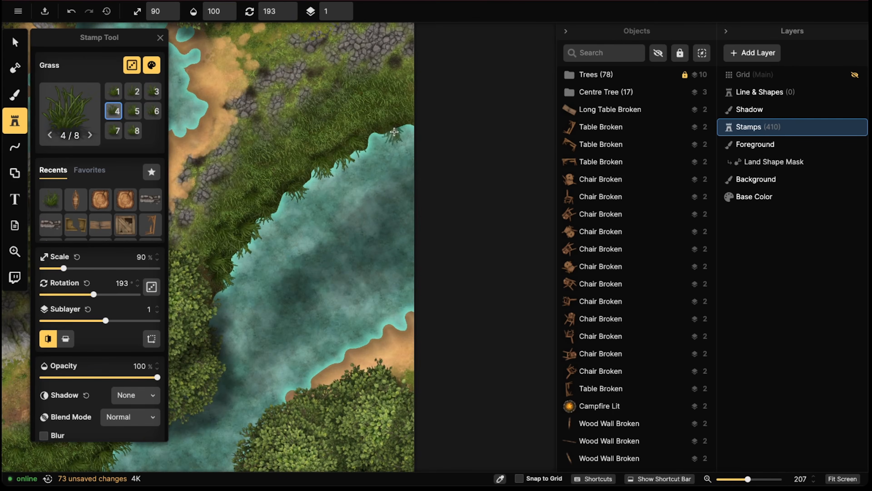
click(357, 130)
click(321, 152)
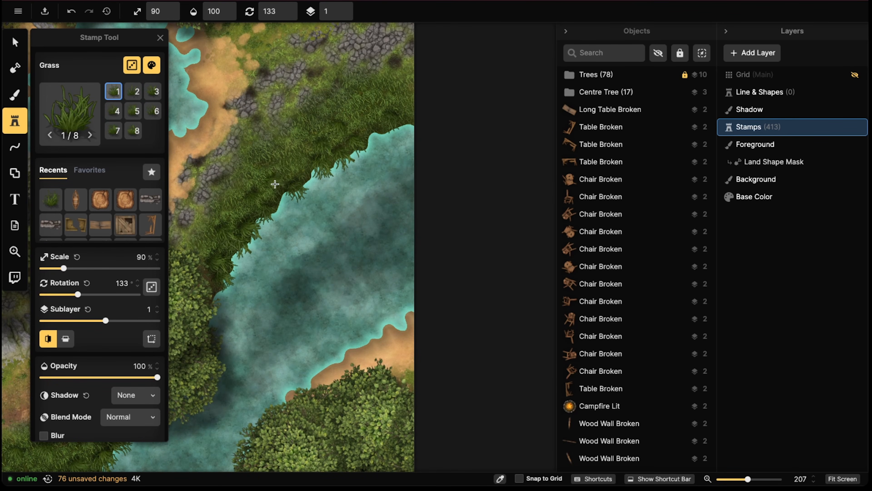
click(286, 161)
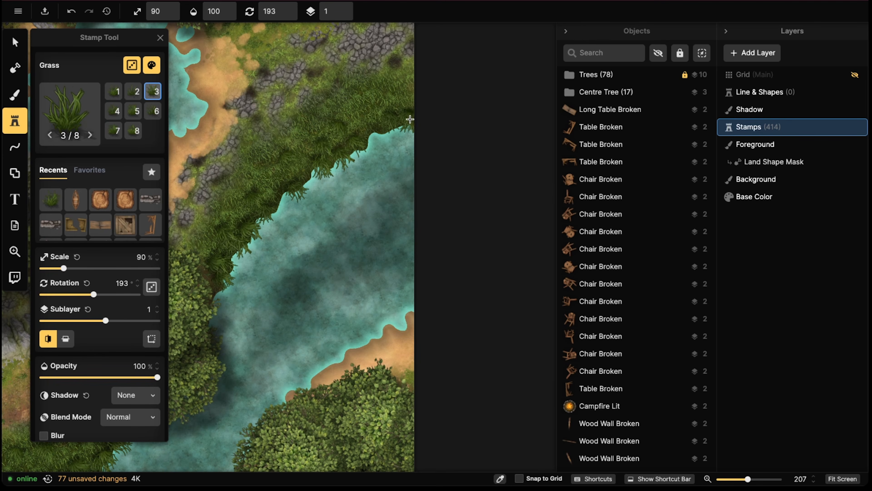
click(373, 131)
click(403, 96)
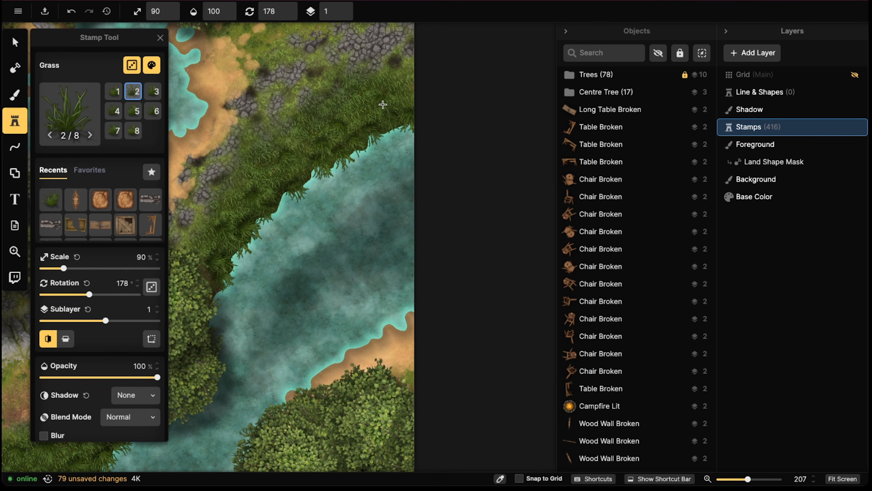
Paint the Grass texture over the sand on the river's southern bank, enlarging the brush to size 87
scroll(356, 111, down, 5)
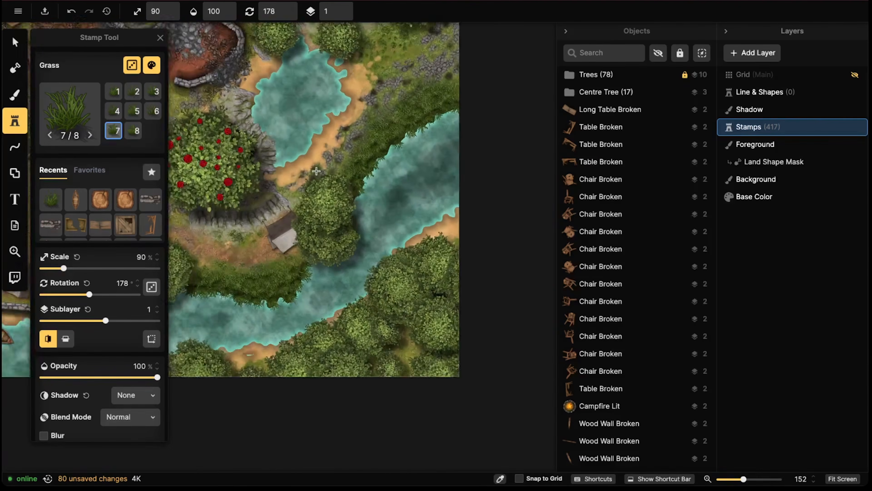
scroll(316, 165, down, 5)
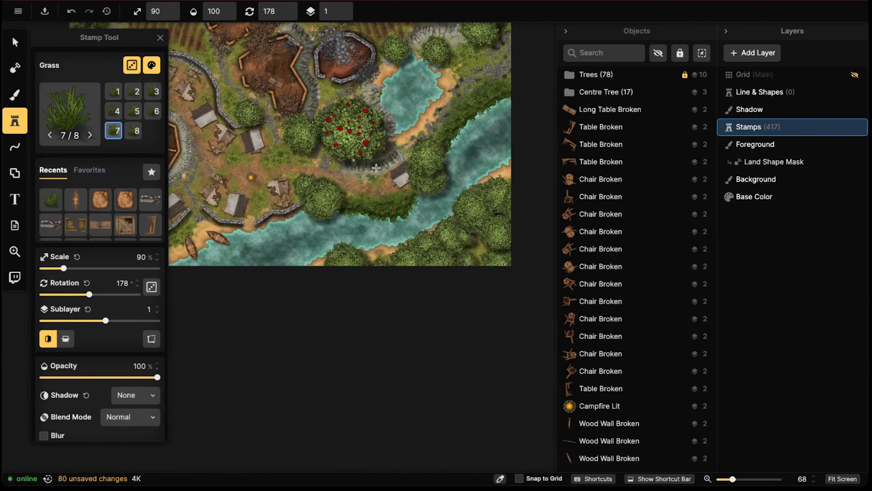
scroll(355, 171, down, 2)
scroll(355, 171, right, 5)
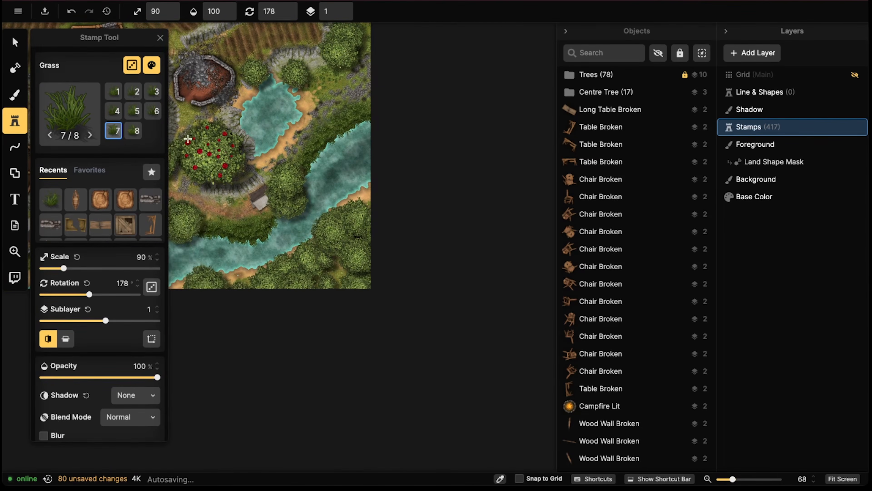
click(16, 96)
click(94, 360)
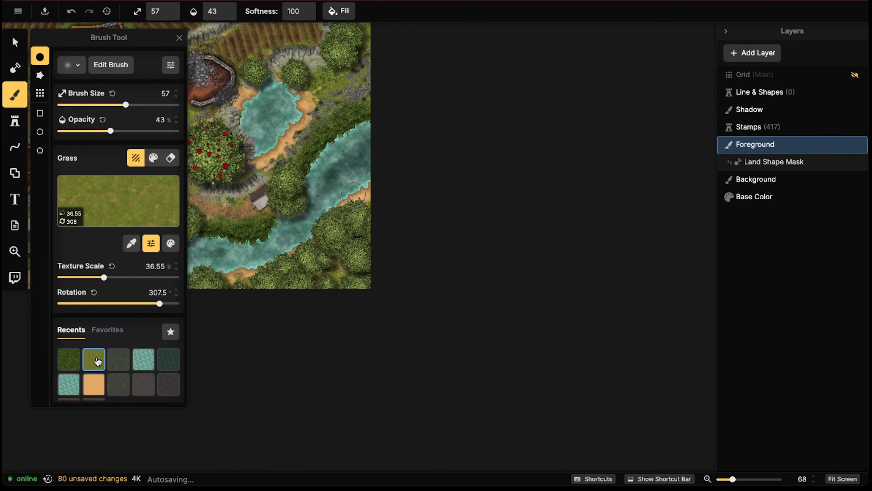
drag(360, 202, 364, 194)
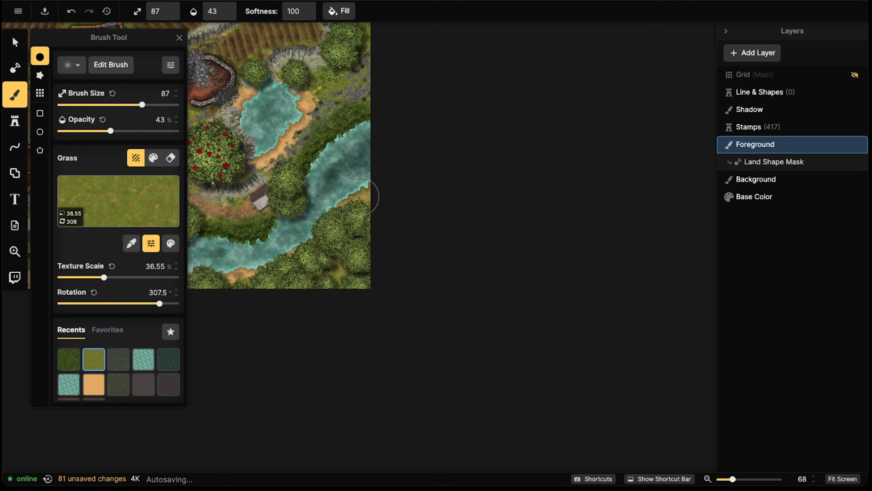
drag(220, 292, 270, 276)
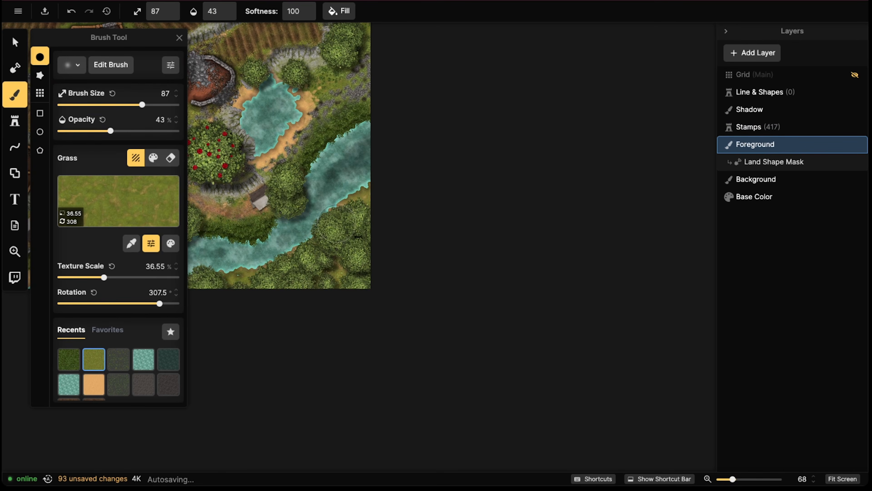
Cover the remaining sand between the trees along the southern bank with more Grass texture, from its western tip to the eastern edge
middle_drag(307, 229, 580, 112)
mouse_move(559, 171)
mouse_down()
mouse_move(484, 167)
mouse_move(494, 157)
mouse_up()
middle_drag(462, 172, 459, 268)
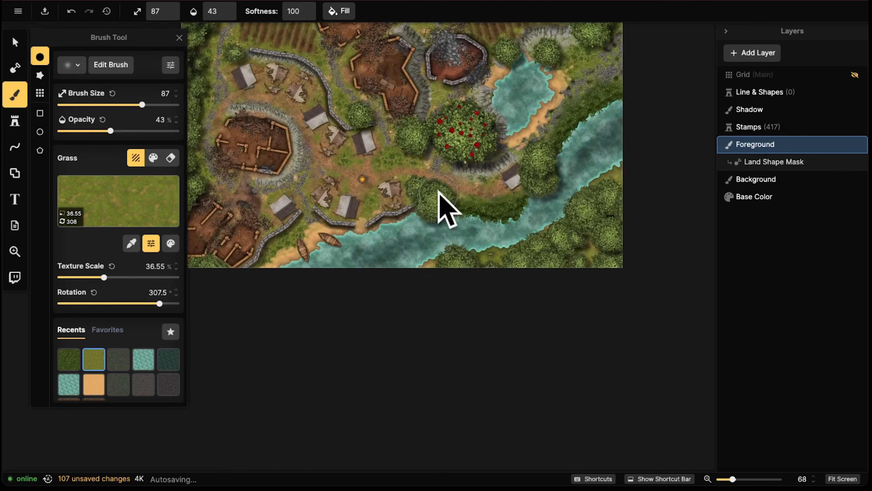
mouse_move(345, 261)
middle_down()
mouse_move(213, 315)
mouse_move(254, 292)
middle_up()
mouse_move(370, 298)
mouse_down()
mouse_move(355, 299)
mouse_move(374, 288)
mouse_up()
drag(431, 277, 546, 219)
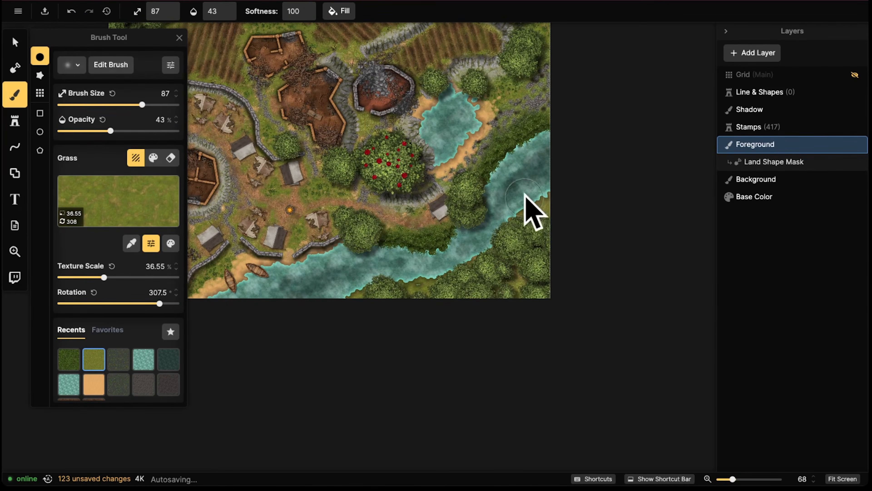
Layer Tall Grass texture at rotation 87° and brush size 117 over the whole southern riverbank
middle_drag(522, 193, 458, 210)
scroll(411, 197, down, 3)
middle_drag(411, 196, 416, 156)
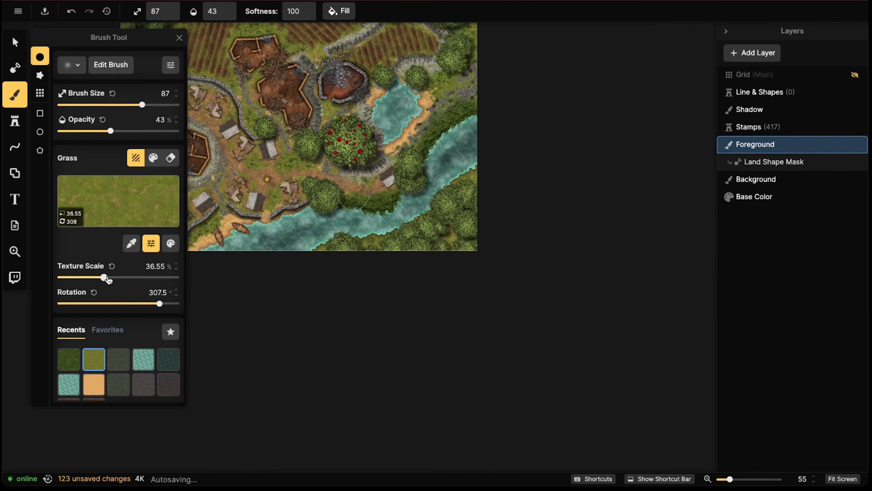
mouse_move(162, 305)
mouse_down()
mouse_move(54, 298)
mouse_move(127, 299)
mouse_move(89, 303)
mouse_up()
click(101, 355)
scroll(470, 177, up, 5)
key(bracketright)
key(bracketright)
key(bracketright)
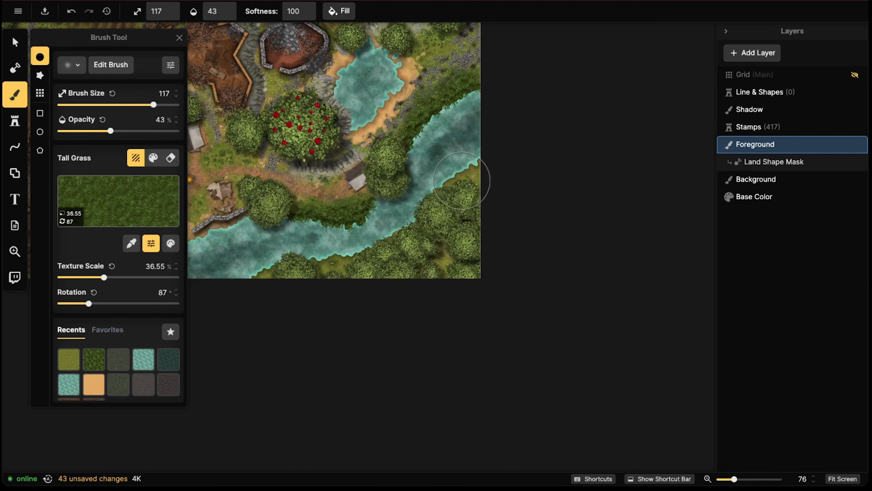
scroll(468, 168, up, 1)
mouse_move(464, 180)
mouse_down()
mouse_move(493, 164)
mouse_move(442, 256)
mouse_move(405, 273)
mouse_move(288, 279)
mouse_move(269, 293)
mouse_up()
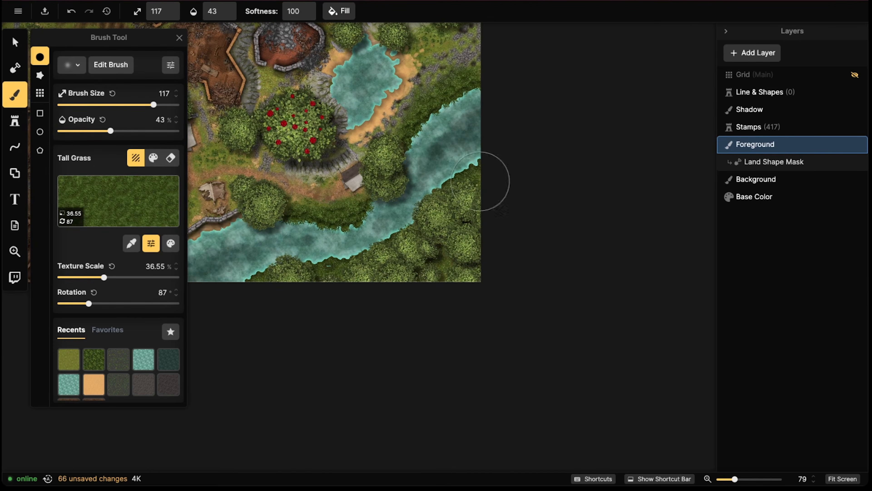
Place Grass stamps at 140% scale, rotated to 343–358°, along the eastern end of the southern shore
click(15, 120)
scroll(285, 160, up, 3)
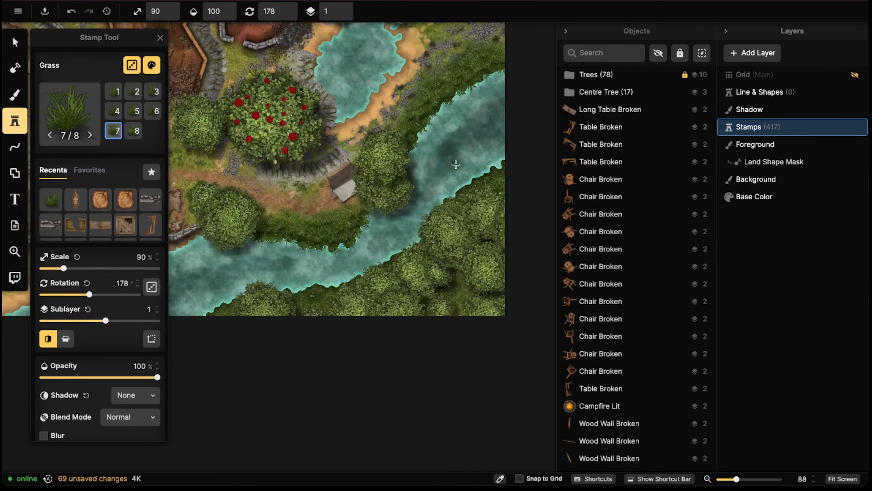
key(])
scroll(253, 166, down, 4)
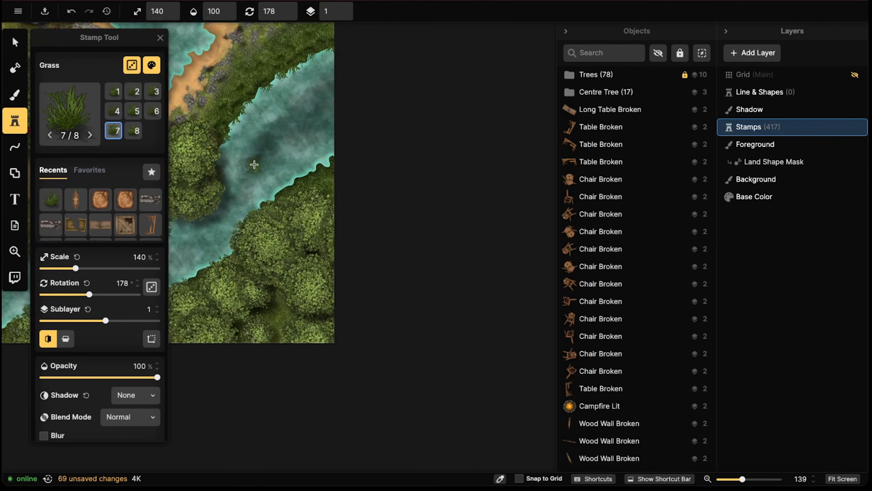
drag(207, 213, 442, 186)
drag(219, 259, 399, 188)
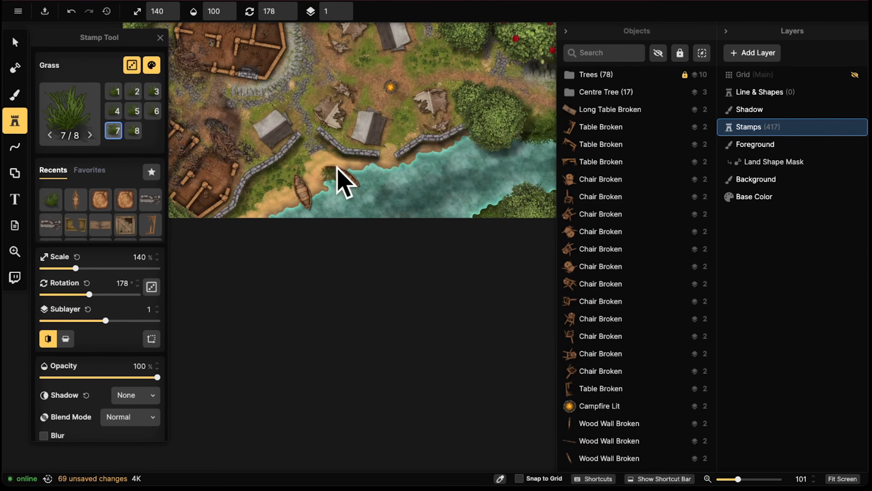
drag(410, 147, 179, 181)
drag(463, 100, 303, 181)
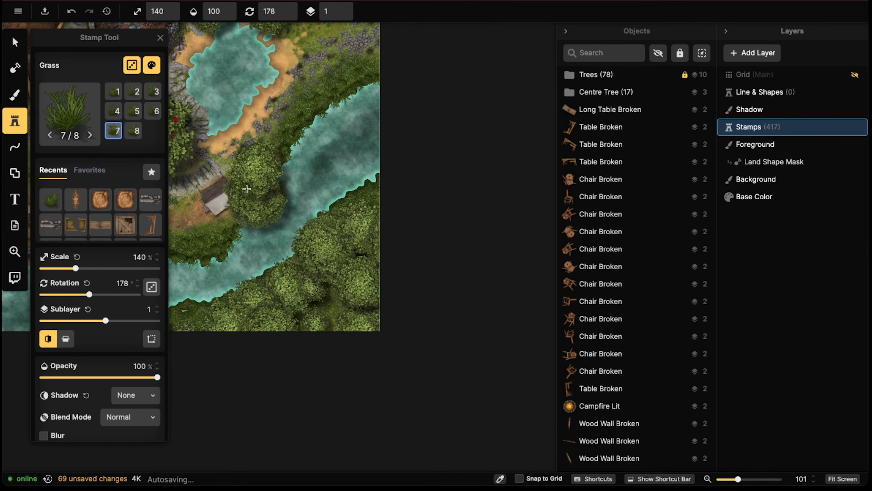
alt+scroll(350, 201, up, 6)
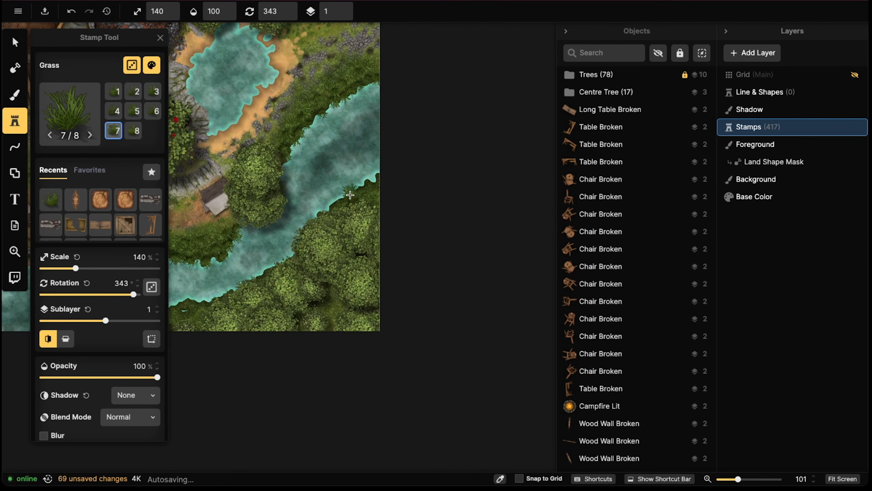
click(339, 201)
click(364, 196)
click(372, 184)
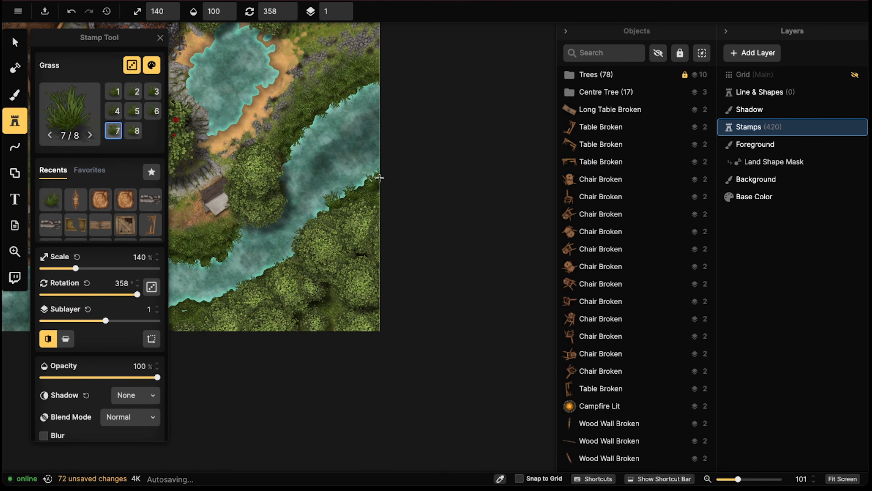
click(351, 106)
Continue the 140% Grass stamps at rotation 358° westward along the southern shore, in front of the lower trees
middle_drag(269, 242, 325, 187)
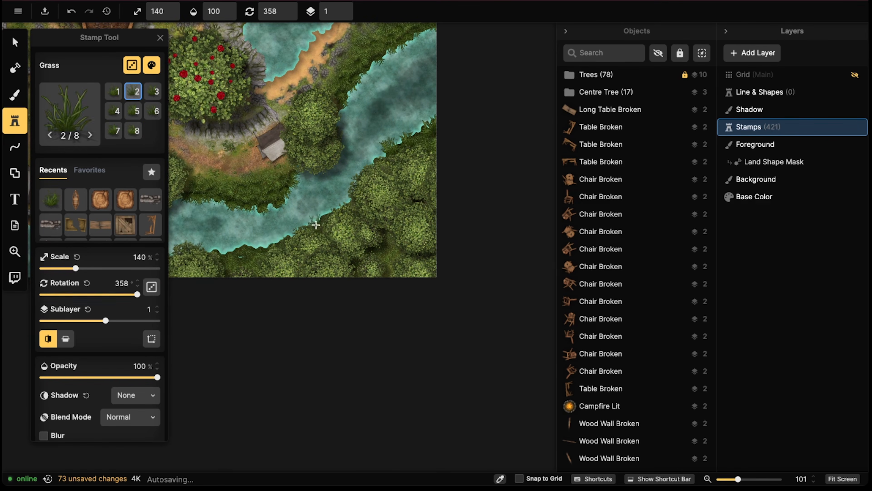
click(263, 250)
click(254, 248)
click(242, 250)
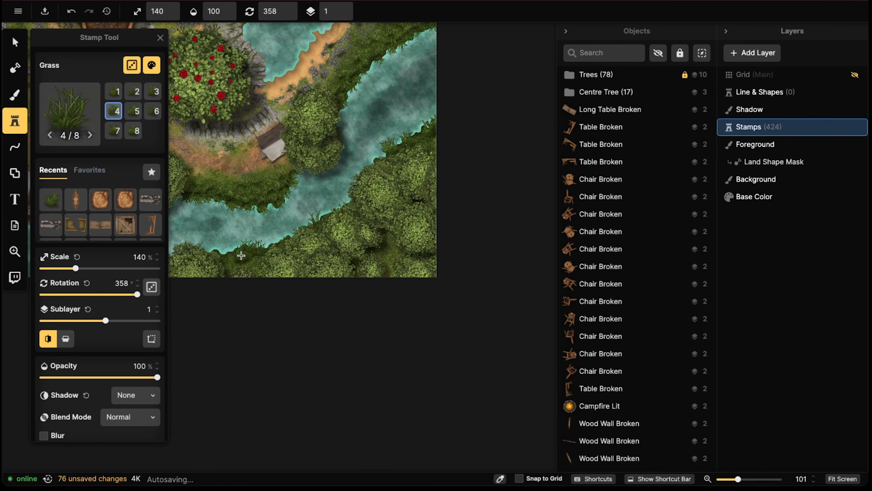
click(222, 253)
click(214, 253)
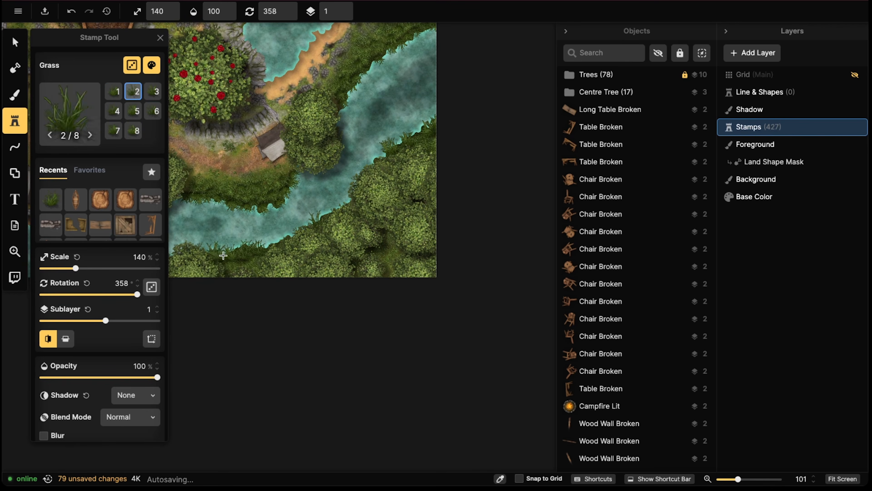
click(260, 262)
Add Grass stamps rotated to 328° at the western tip of the southern riverbank, and close the stamp settings
scroll(228, 220, down, 2)
middle_drag(228, 220, 457, 109)
click(393, 146)
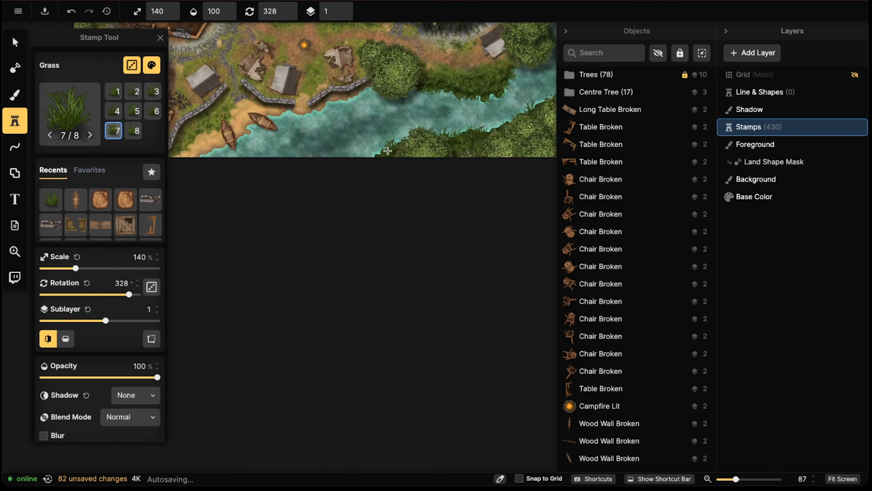
click(390, 146)
scroll(389, 145, down, 2)
key(Escape)
scroll(388, 146, down, 2)
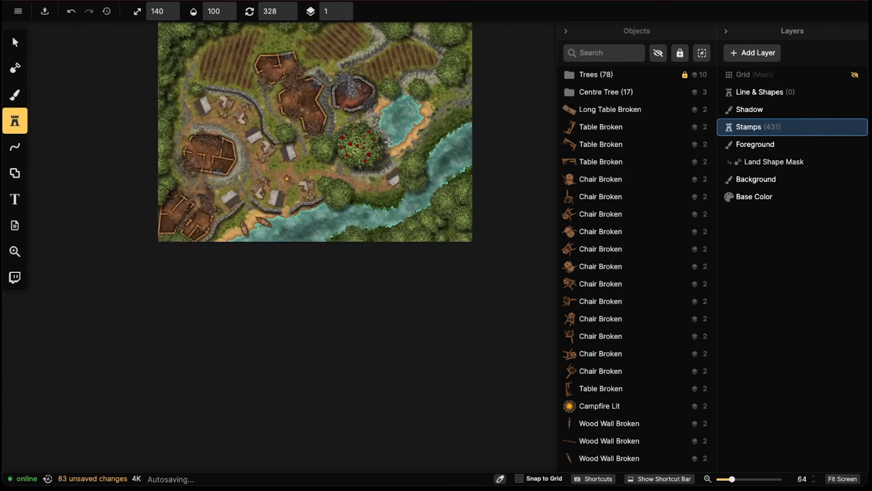
Paint the patchy Tall Grass texture at rotation 214° and brush size 117 along the northern riverbank below the red-flowered tree
middle_drag(389, 146, 446, 113)
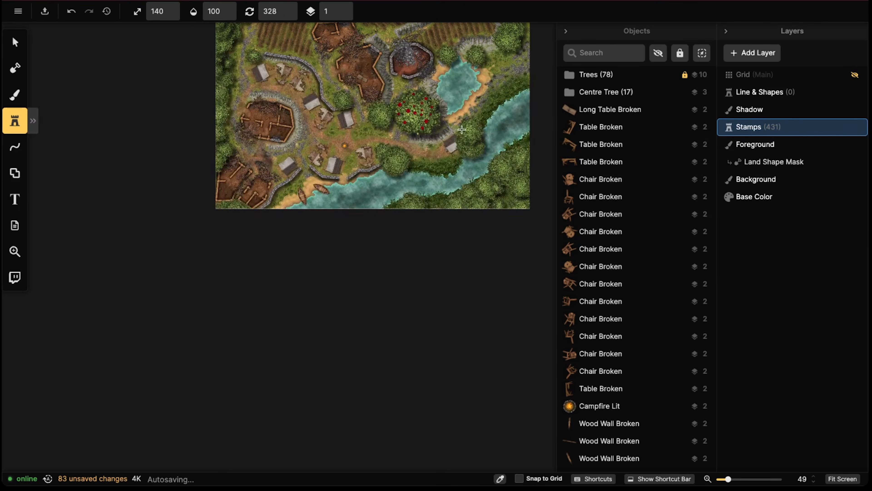
scroll(462, 129, up, 2)
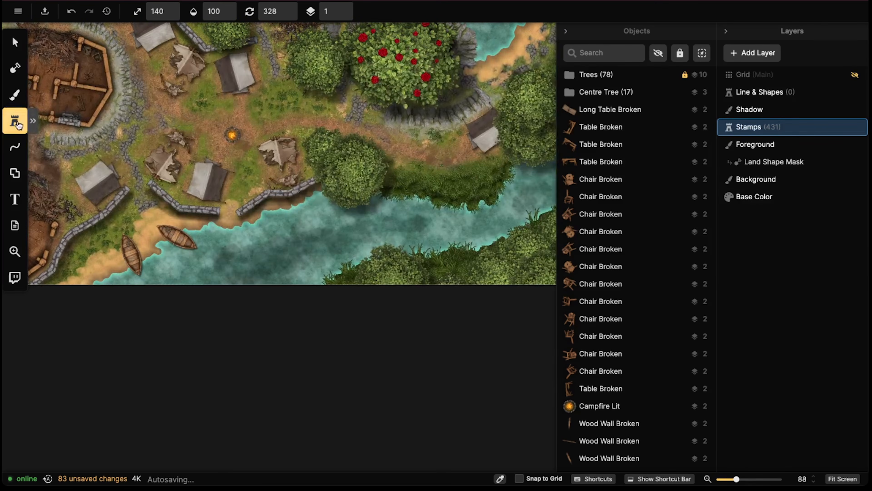
click(15, 95)
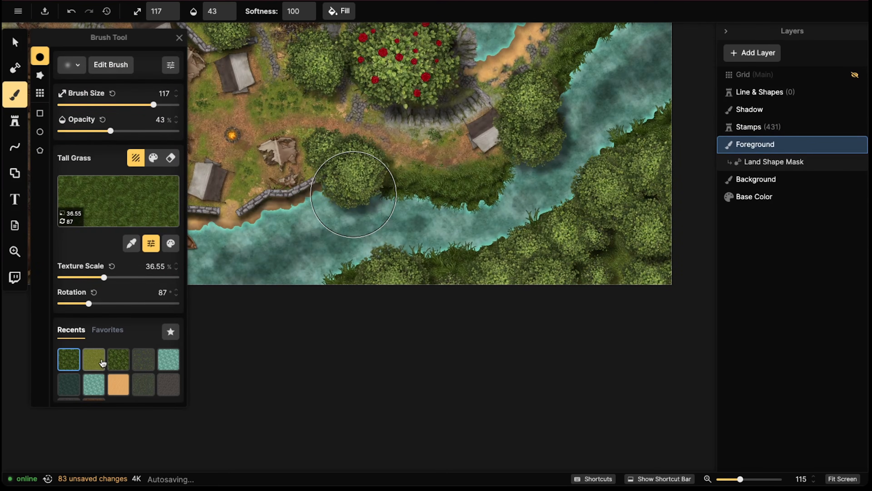
click(143, 359)
scroll(418, 156, up, 3)
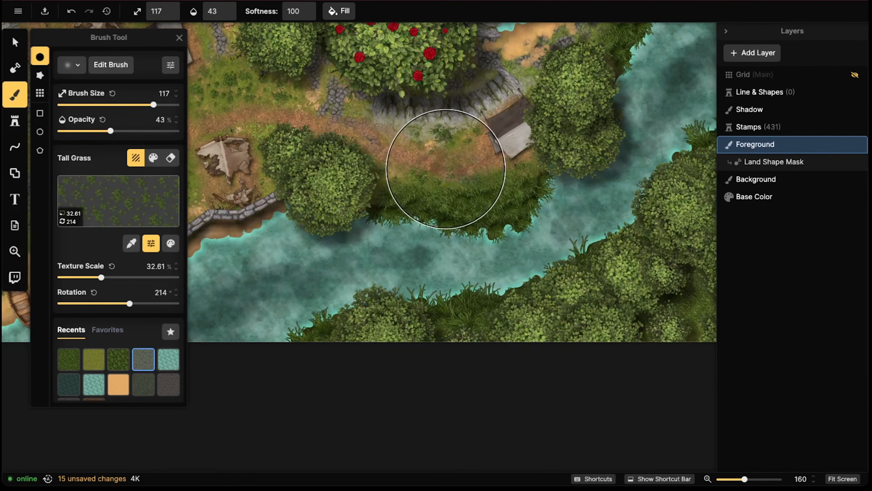
mouse_move(446, 169)
mouse_down()
mouse_move(475, 166)
mouse_move(413, 166)
mouse_move(477, 162)
mouse_move(395, 94)
mouse_up()
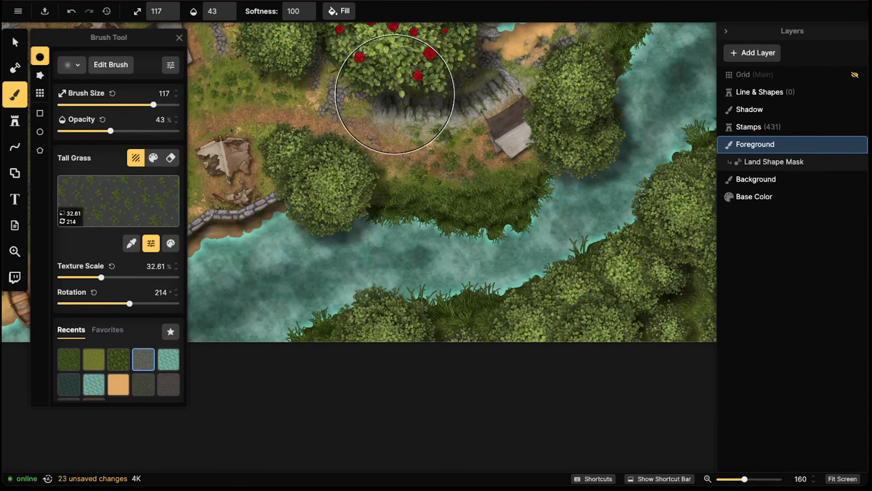
Brush the same Tall Grass texture at size 117 over the bank between the pond and the river
scroll(395, 95, down, 3)
middle_drag(539, 92, 383, 173)
middle_drag(461, 36, 432, 142)
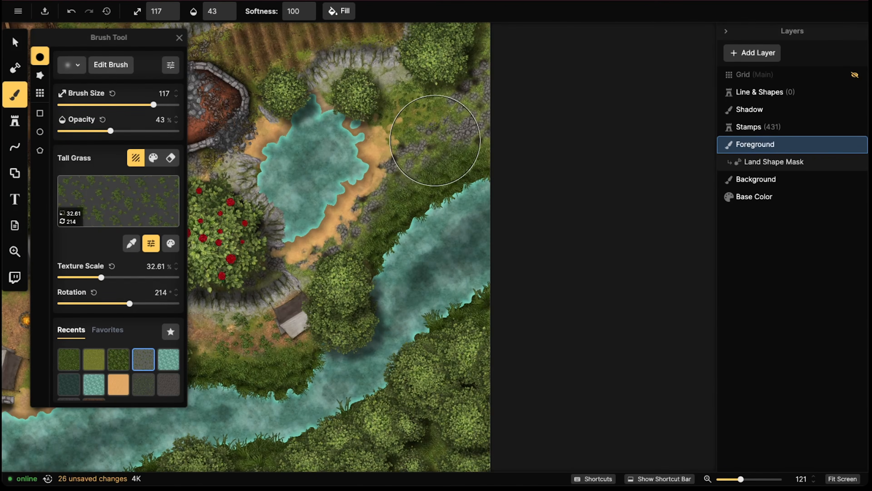
mouse_move(435, 140)
mouse_down()
mouse_move(465, 129)
mouse_move(458, 109)
mouse_move(415, 153)
mouse_move(386, 226)
mouse_move(375, 237)
mouse_move(350, 228)
mouse_move(352, 220)
mouse_move(335, 243)
mouse_up()
Reduce the brush size to 67 and paint more Tall Grass over the ground east of the pond
key(bracketleft)
key(bracketleft)
key(bracketleft)
key(bracketleft)
key(bracketleft)
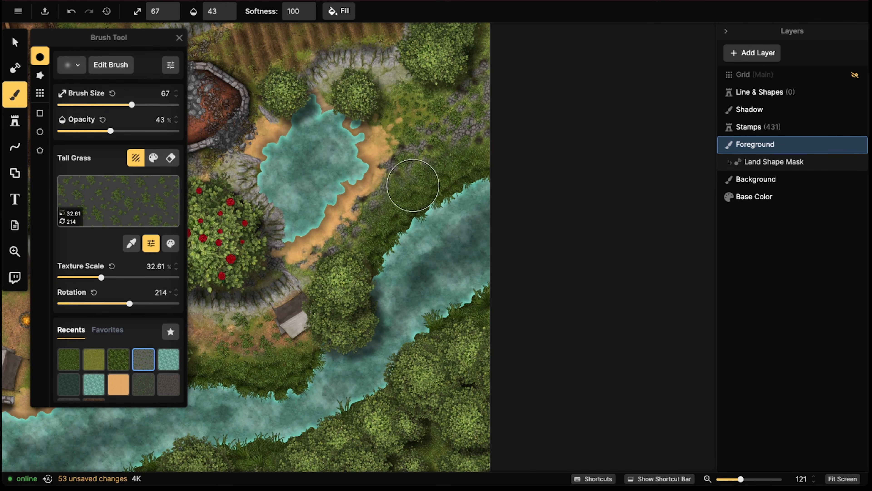
mouse_move(413, 186)
mouse_down()
mouse_move(391, 158)
mouse_move(409, 126)
mouse_move(462, 128)
mouse_move(444, 101)
mouse_up()
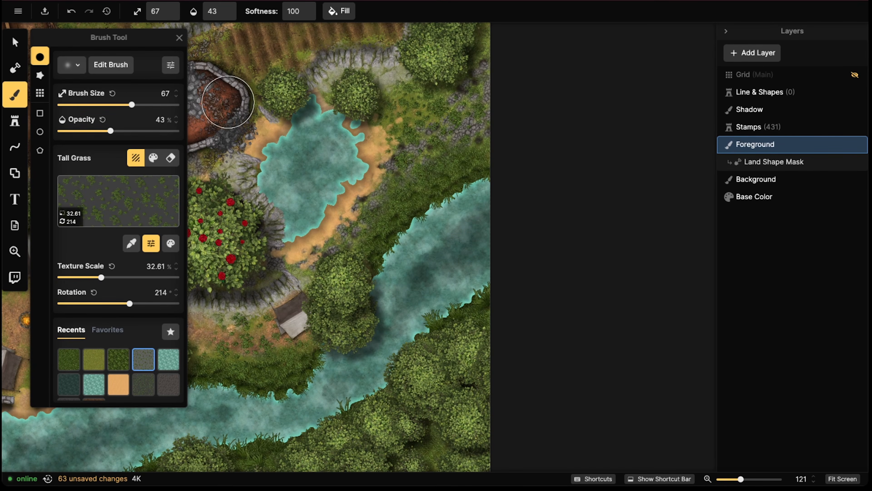
Switch to the Select tool and examine the whole battlemap, from the fields down to the river
scroll(228, 102, down, 5)
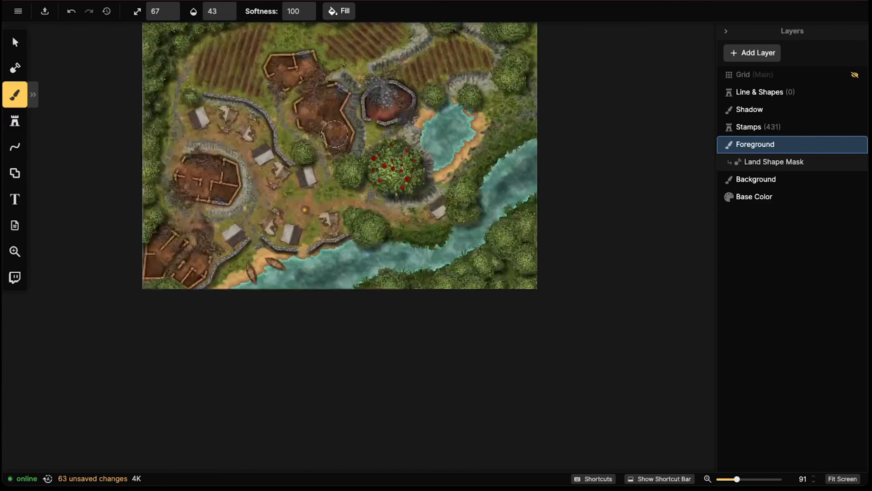
scroll(335, 134, down, 5)
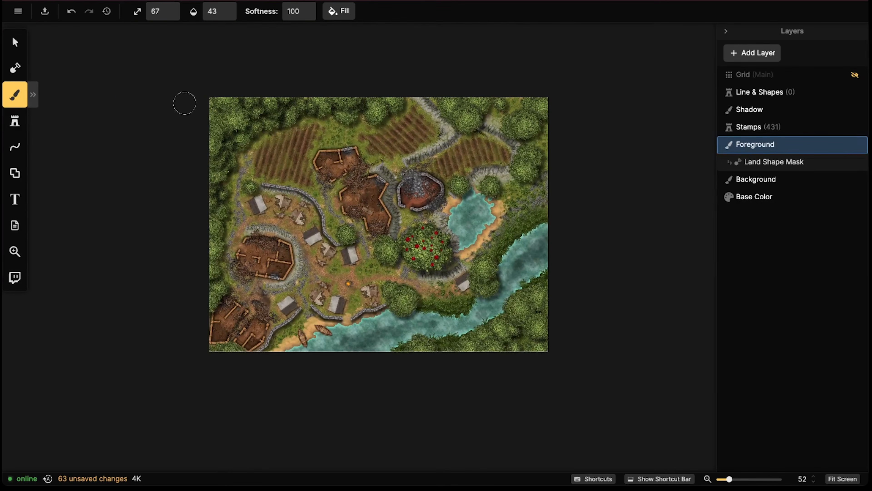
scroll(348, 184, down, 3)
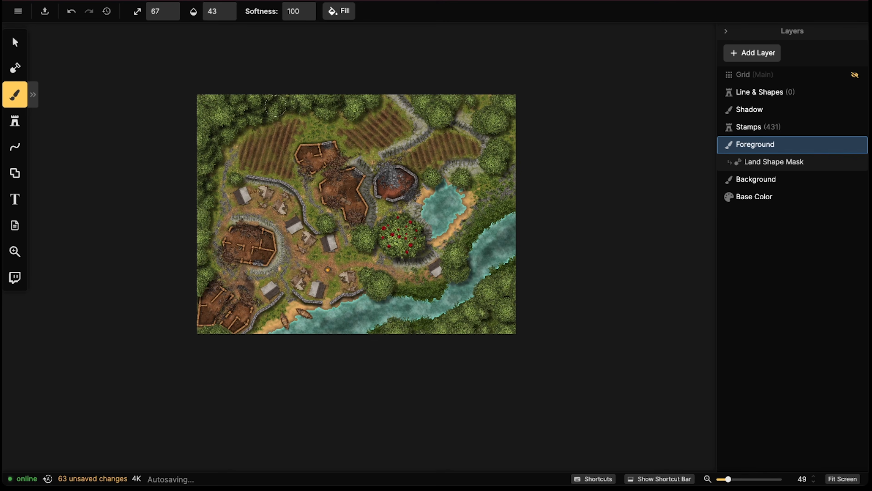
click(15, 42)
scroll(305, 203, up, 5)
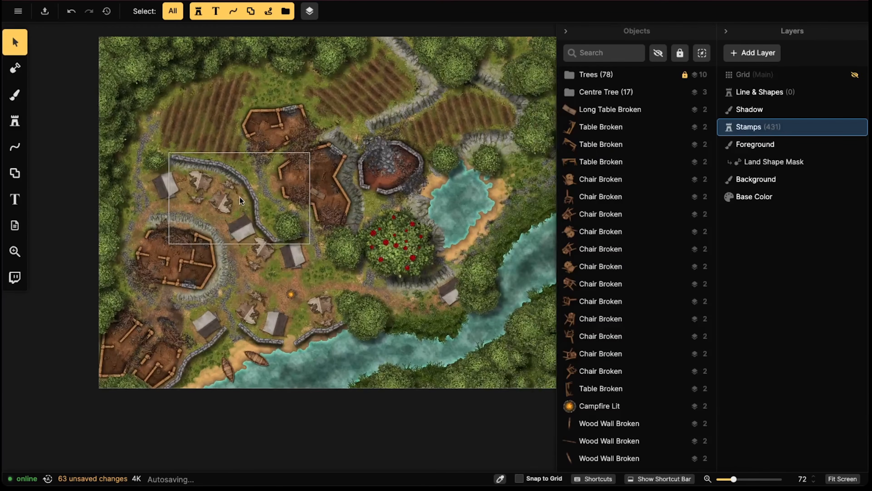
scroll(237, 197, down, 2)
scroll(237, 197, up, 3)
middle_drag(236, 198, 302, 163)
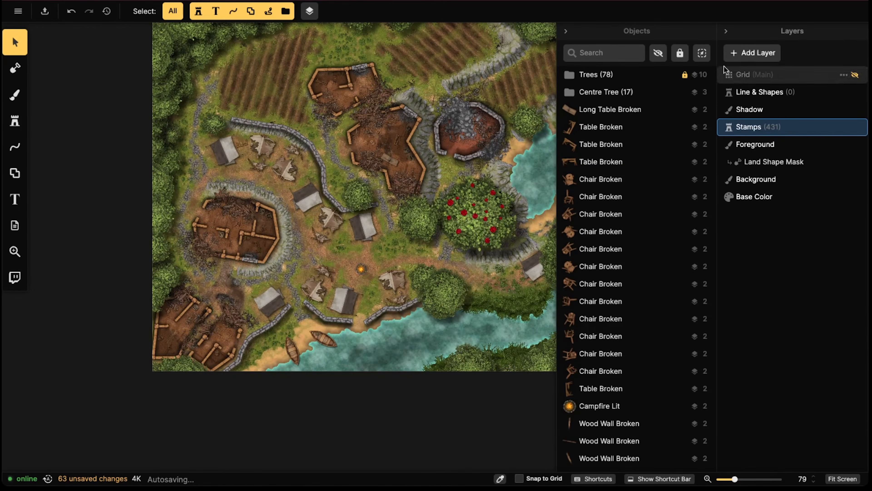
Add a new texture filter layer directly above the Line & Shapes layer
click(744, 96)
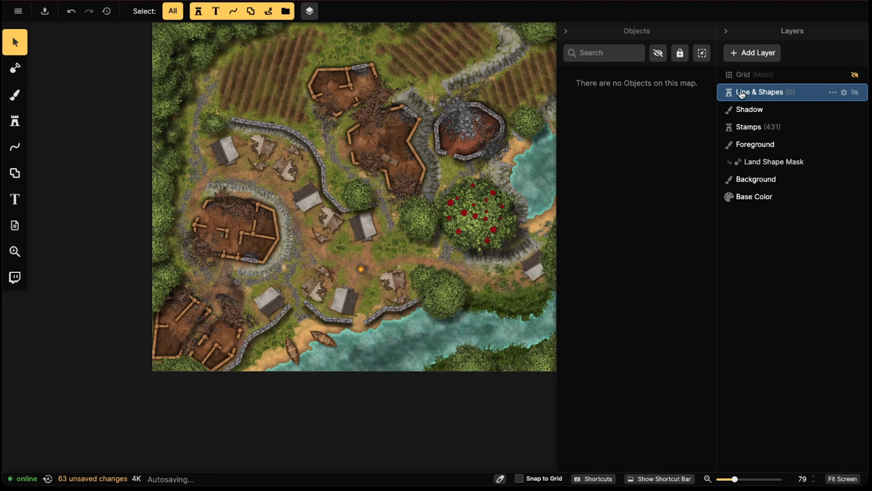
click(758, 53)
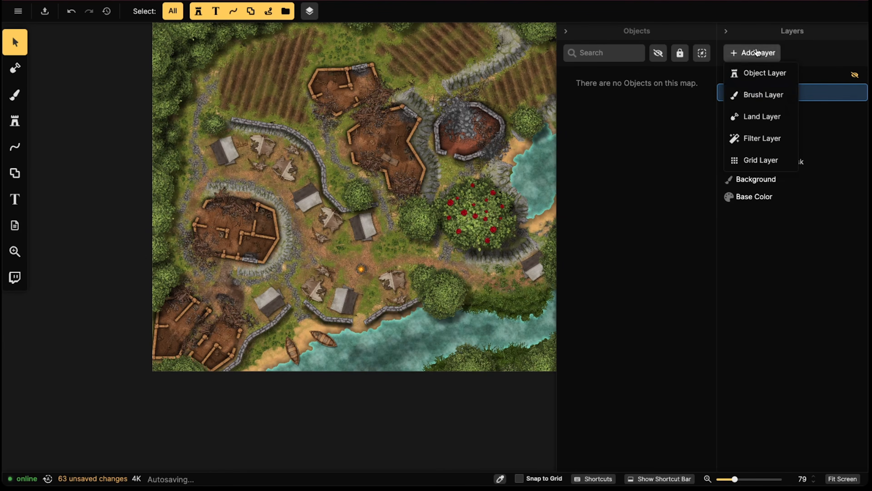
click(753, 139)
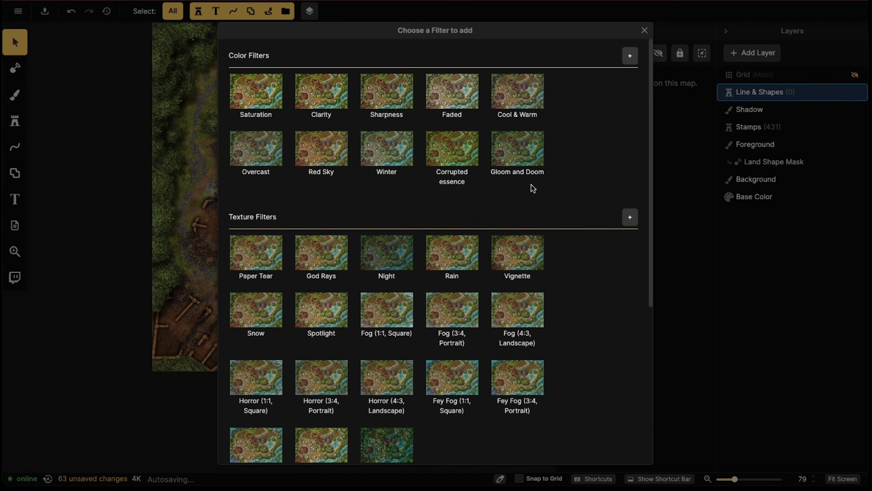
click(629, 217)
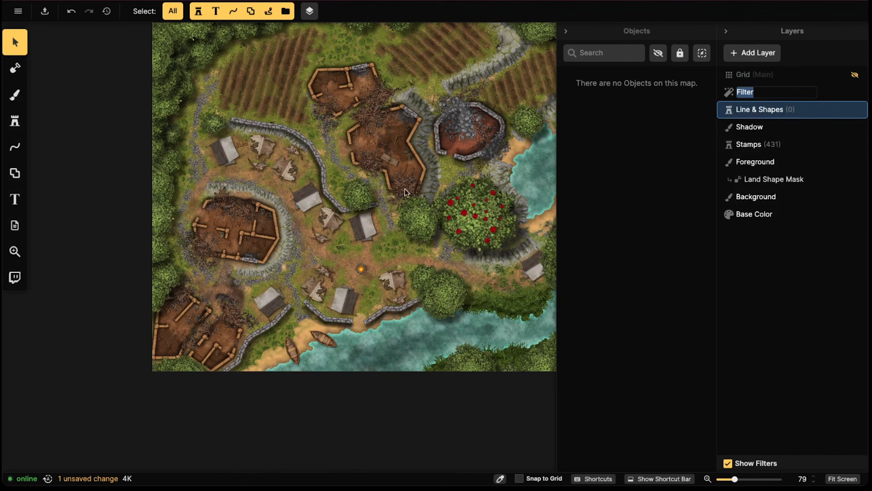
Assign the Old Paper texture from the Fantasy World filters to the new filter layer
click(728, 93)
click(638, 146)
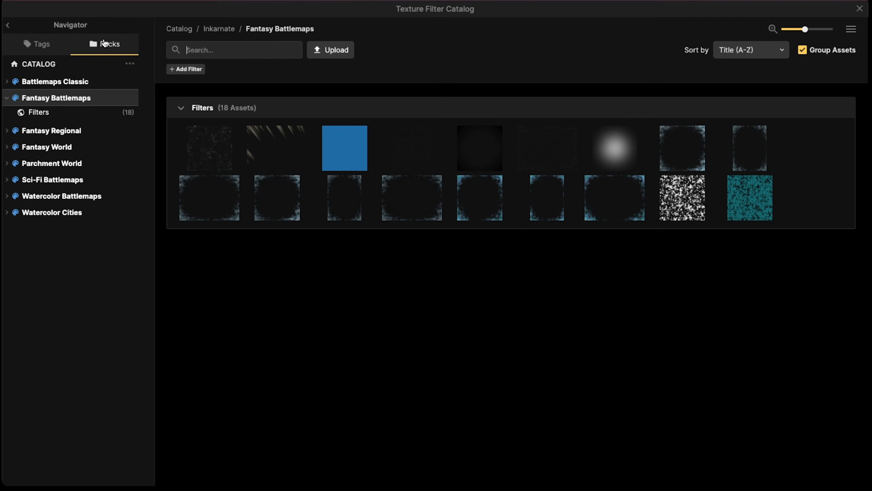
click(210, 29)
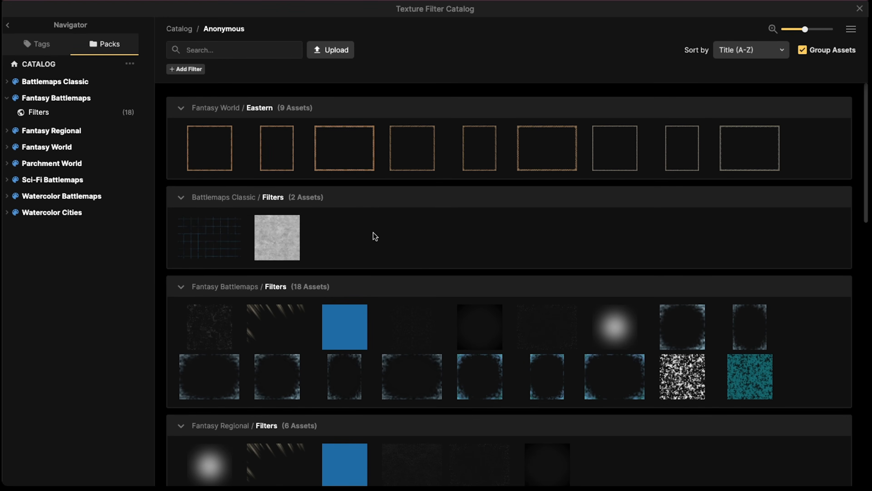
scroll(323, 236, down, 10)
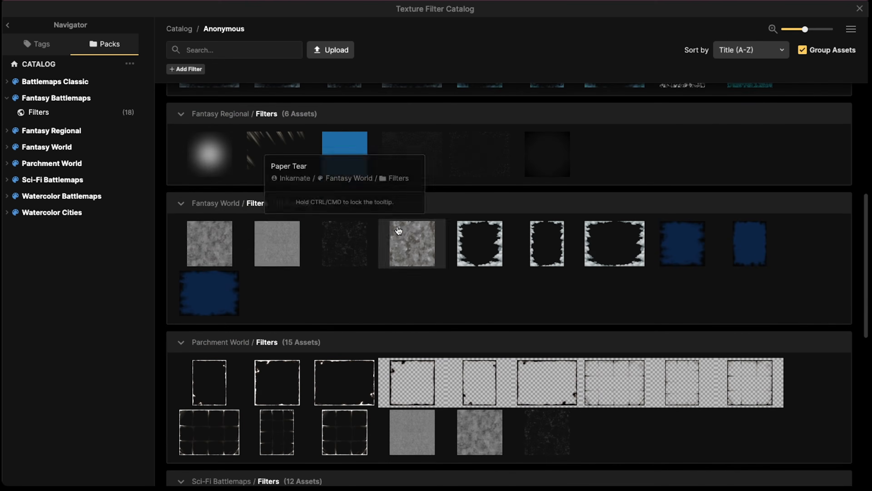
click(209, 243)
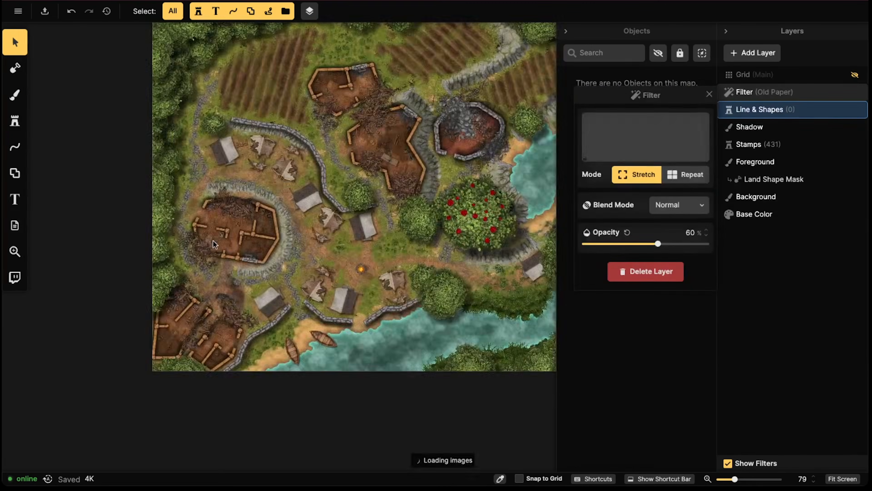
Set the Old Paper filter's blend mode to Overlay
right_drag(371, 141, 266, 180)
scroll(234, 183, down, 3)
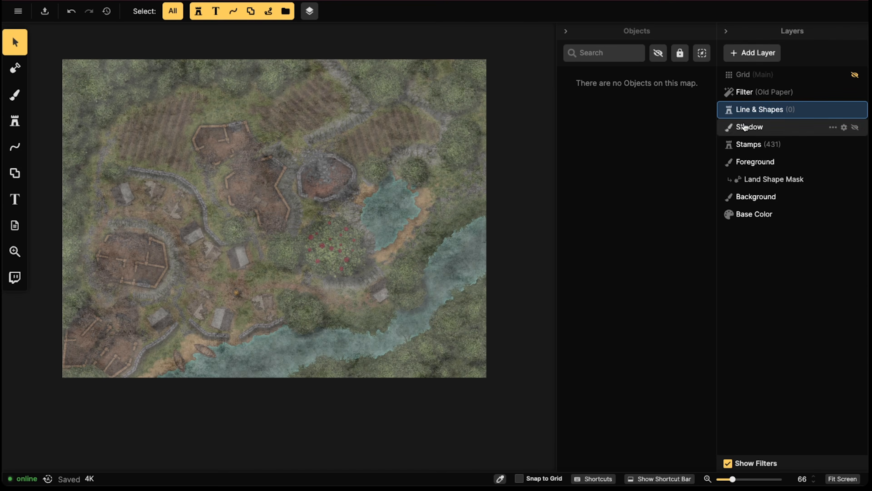
click(741, 93)
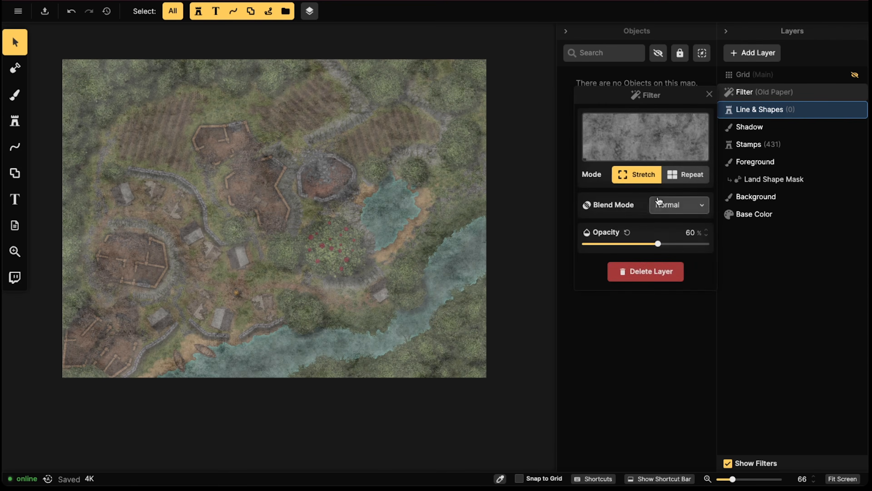
click(658, 205)
click(623, 372)
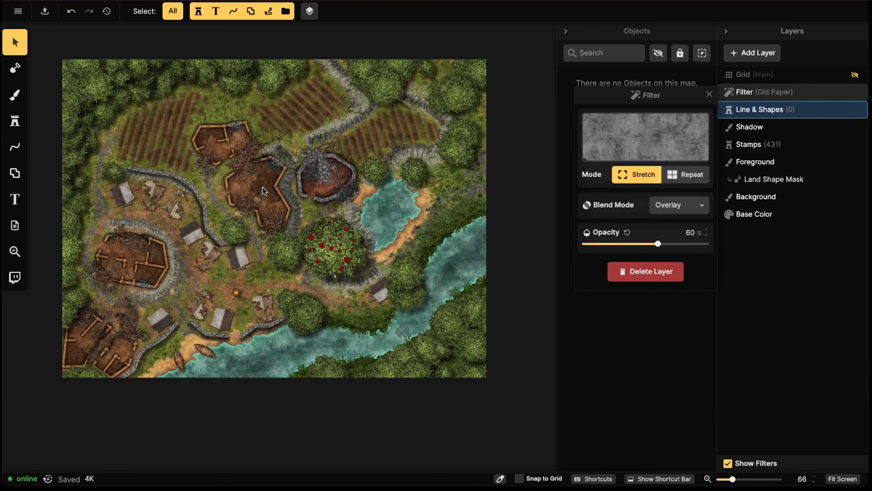
Examine the Overlay filter's effect up close on the ruined houses, tents and stone walls
scroll(259, 186, up, 5)
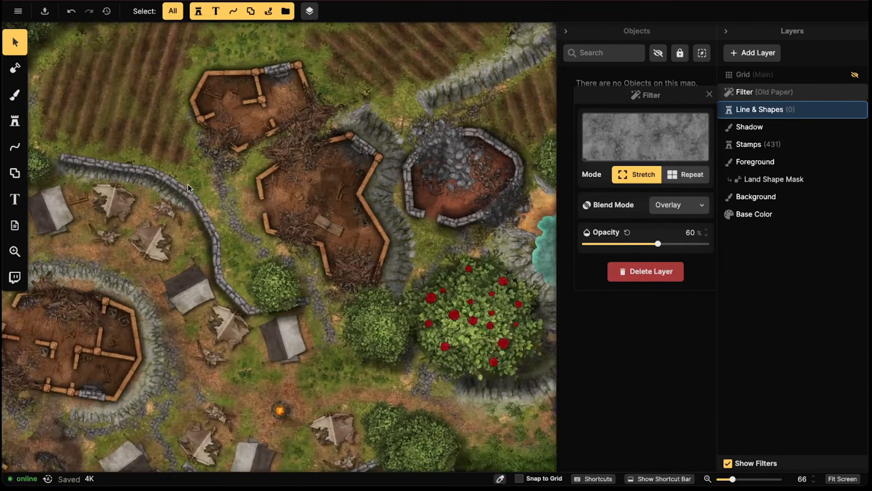
scroll(188, 184, up, 2)
right_drag(94, 332, 302, 209)
scroll(302, 209, up, 2)
drag(296, 207, 303, 193)
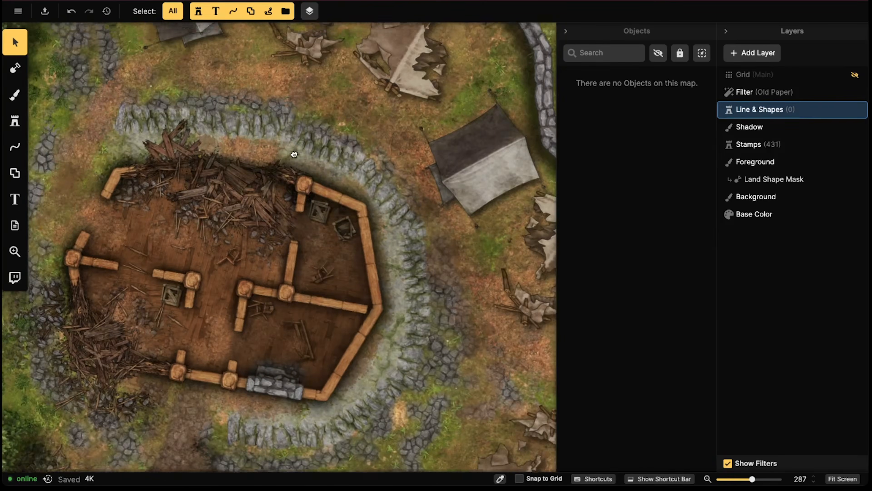
drag(293, 152, 208, 308)
drag(457, 108, 273, 186)
drag(378, 139, 191, 194)
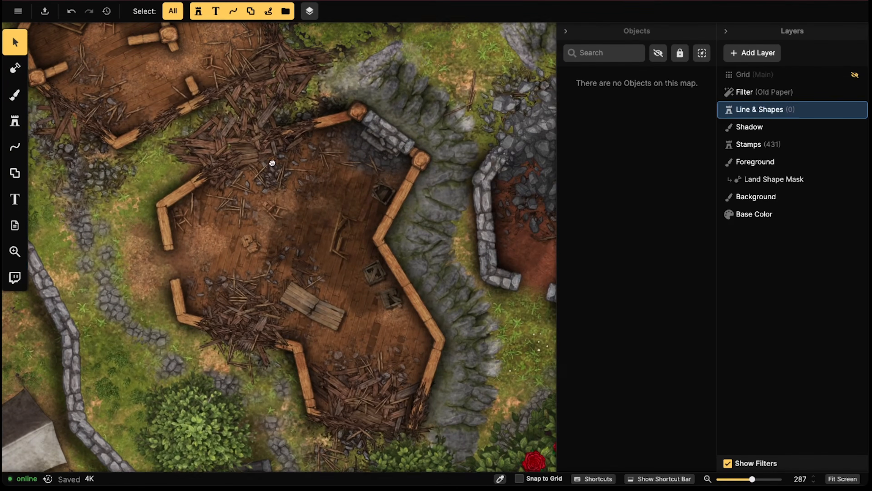
Compare the map with and without the Old Paper filter by toggling the layer's visibility, leaving it shown
mouse_move(772, 94)
click(854, 92)
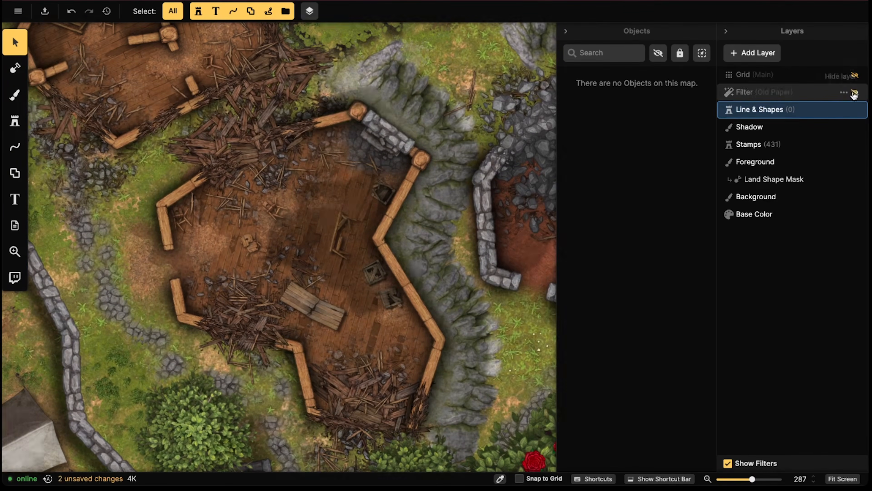
click(854, 93)
click(854, 92)
click(854, 93)
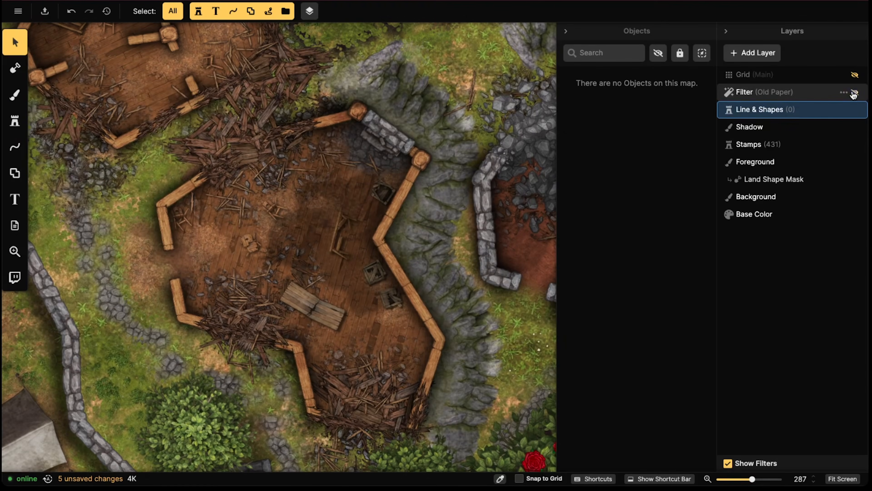
click(854, 92)
scroll(437, 134, down, 3)
scroll(437, 134, down, 3)
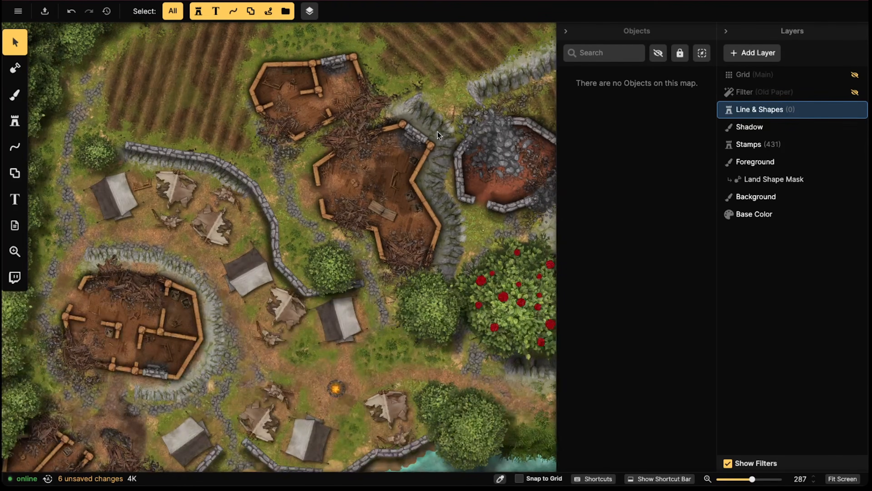
click(854, 92)
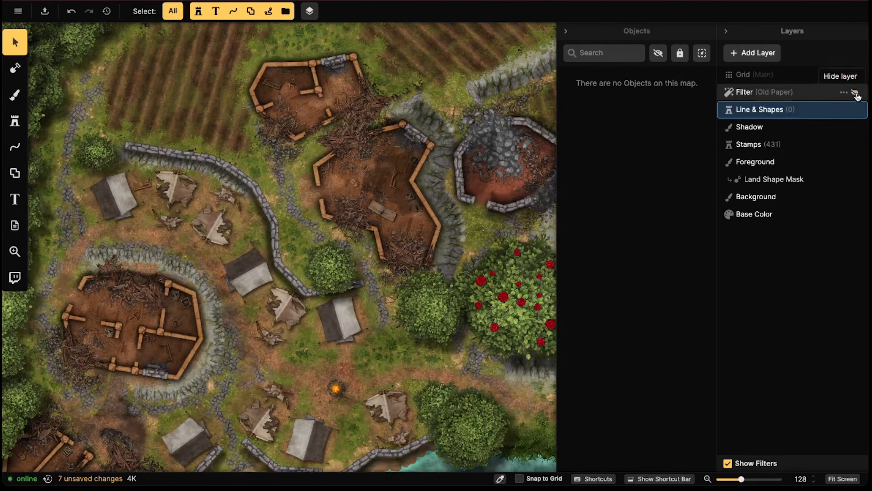
click(854, 93)
click(854, 93)
Inspect the filtered map as a whole and around the western ruined house and tents
scroll(347, 266, down, 2)
scroll(347, 266, down, 2)
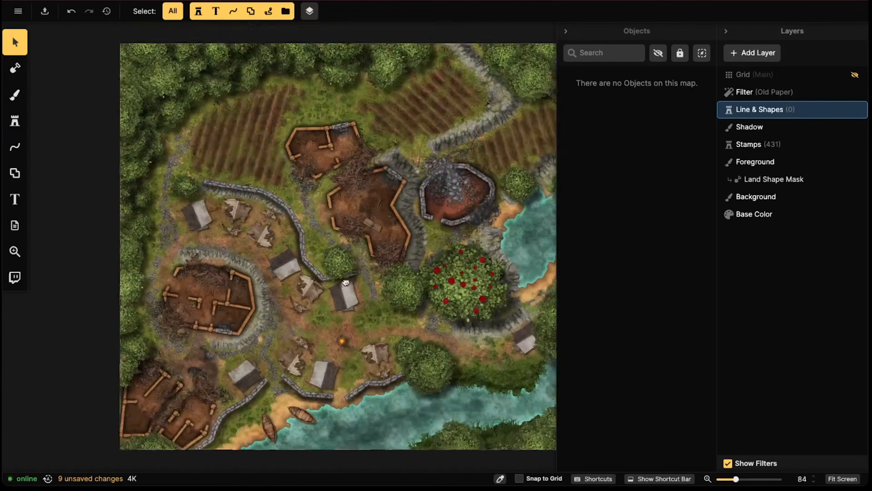
scroll(327, 181, up, 2)
scroll(271, 84, up, 1)
scroll(229, 158, up, 4)
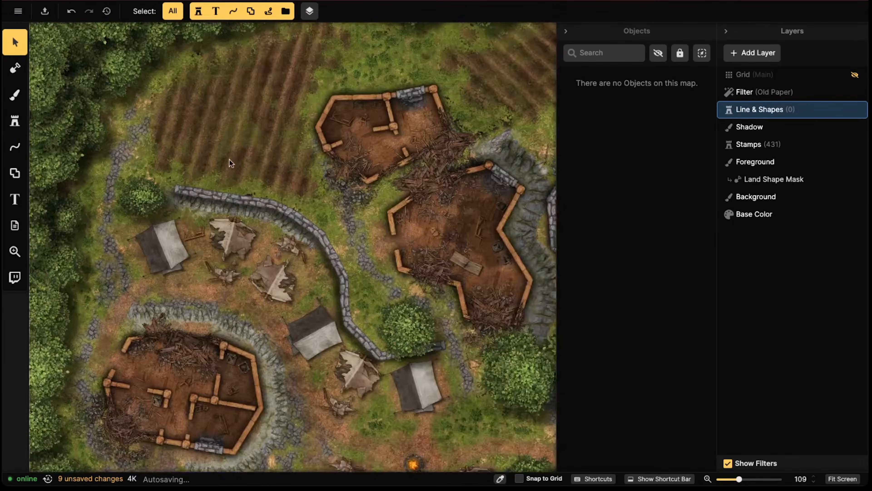
scroll(289, 159, down, 2)
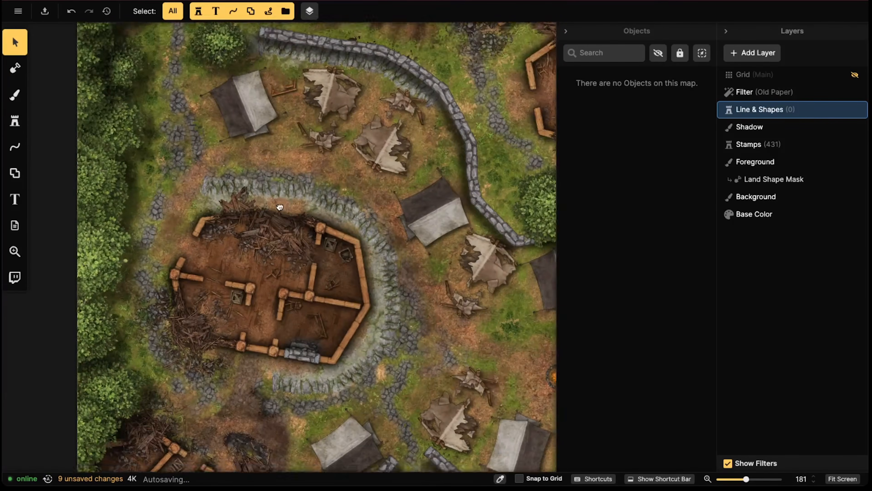
scroll(281, 144, up, 1)
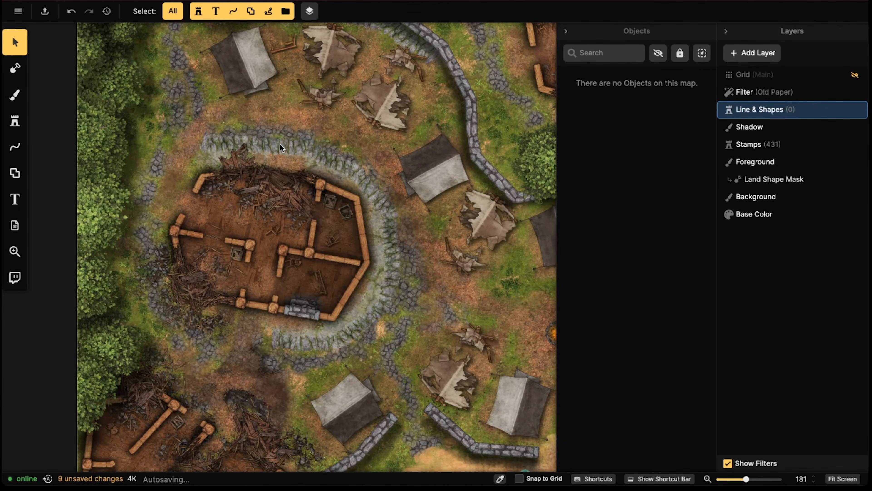
Examine the filtered map up close around the western ruined house, the boat shore, and the tent camp beside the curved stone wall
scroll(184, 206, down, 1)
scroll(200, 249, down, 3)
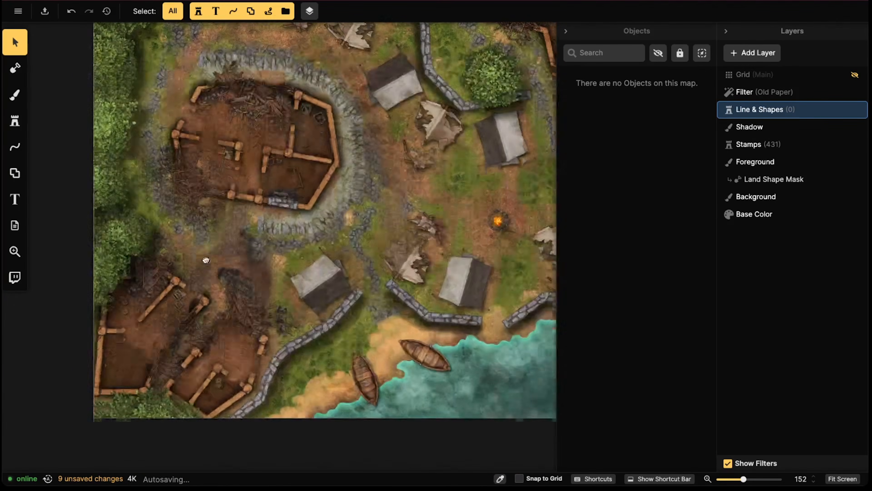
scroll(229, 240, up, 1)
drag(370, 205, 164, 237)
drag(319, 192, 224, 226)
drag(257, 183, 365, 227)
scroll(267, 234, up, 4)
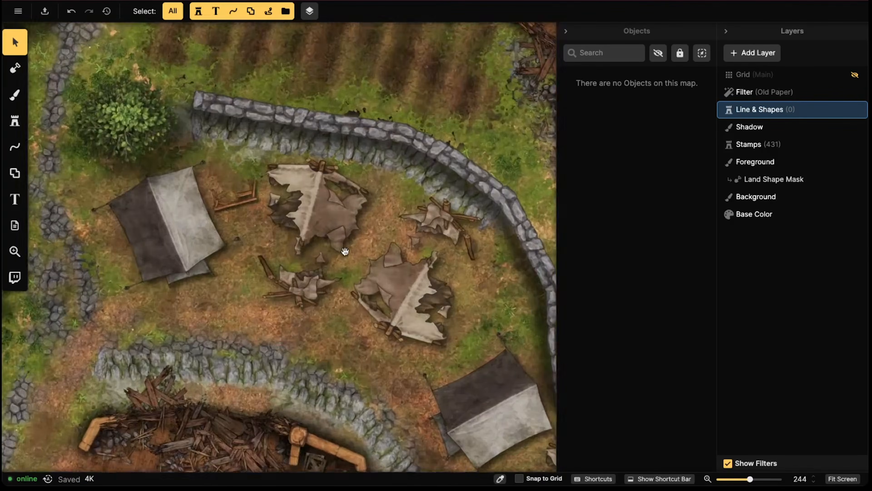
scroll(316, 237, down, 4)
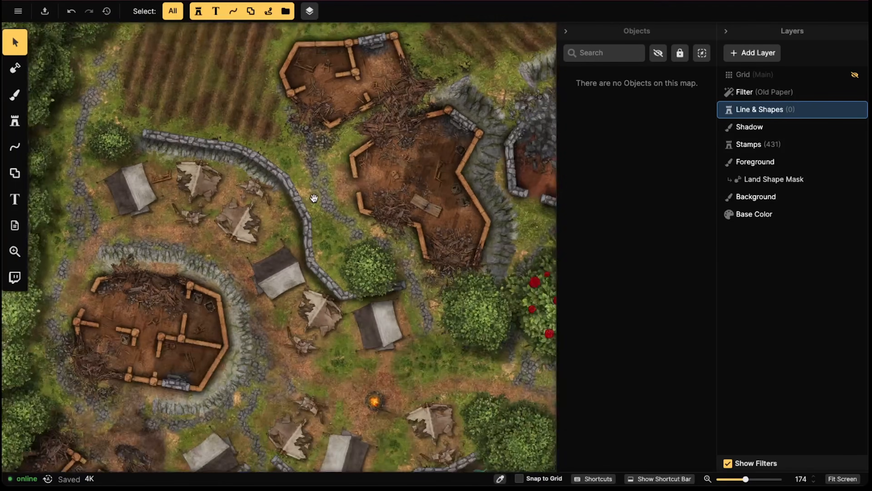
Review the overall composition of the filtered village map, from the forest edges and fields to the river
scroll(314, 200, down, 6)
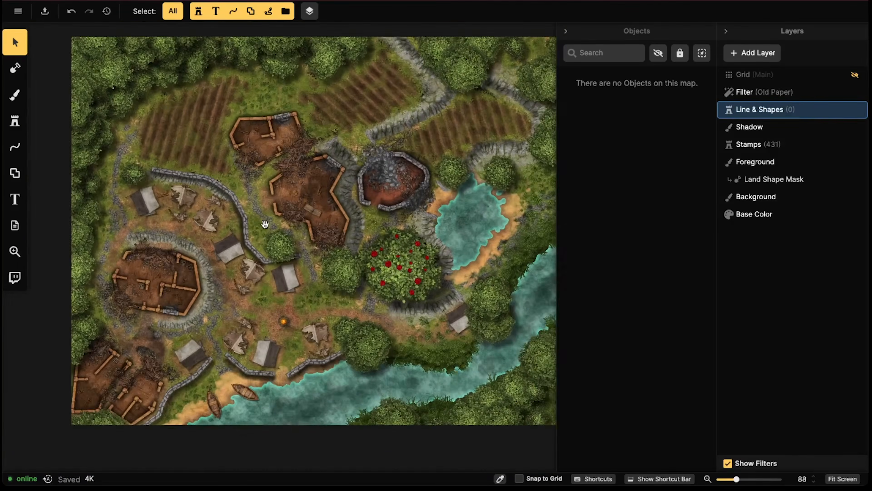
scroll(269, 200, down, 3)
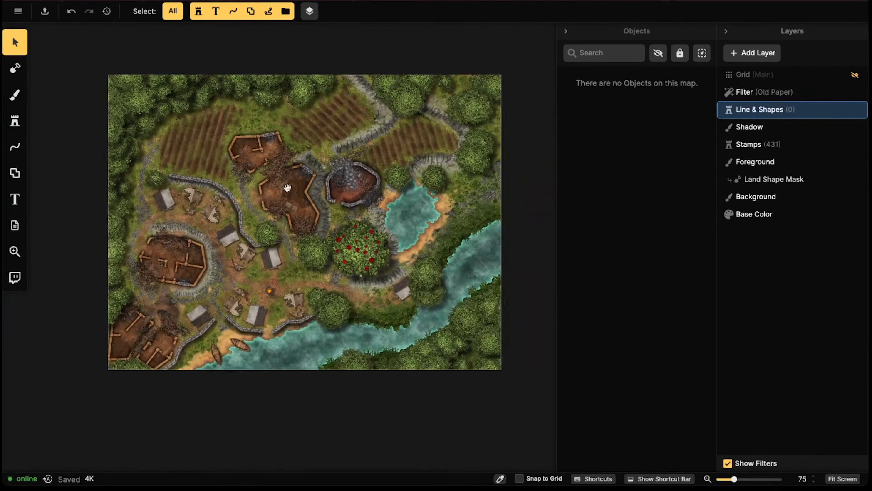
drag(288, 188, 321, 181)
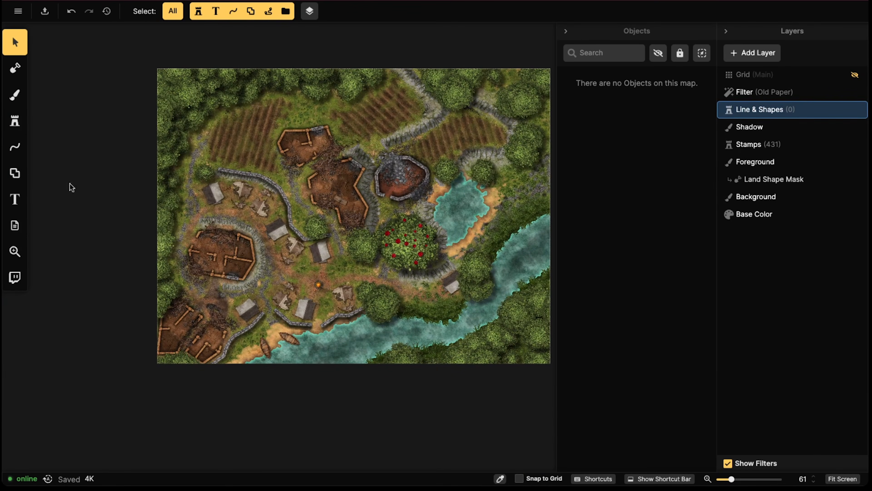
scroll(71, 187, down, 1)
scroll(256, 224, up, 3)
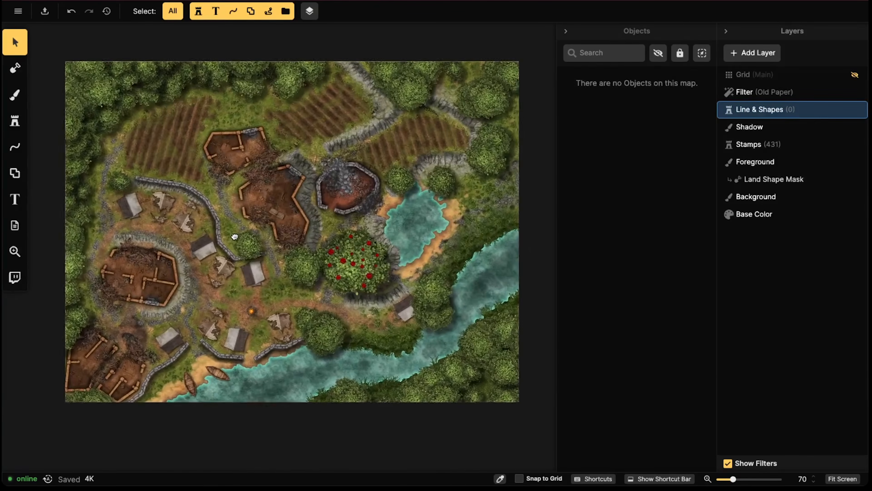
scroll(234, 237, up, 1)
drag(236, 233, 210, 248)
scroll(216, 247, up, 1)
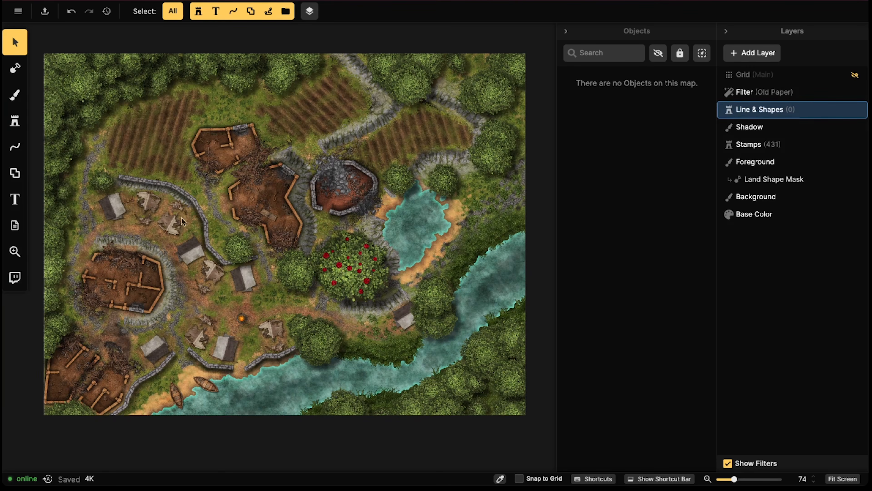
Inspect the ploughed fields, the central ruined houses, the burnt stone building, and the pond beside the red-flowered tree
scroll(268, 204, down, 1)
scroll(266, 207, up, 4)
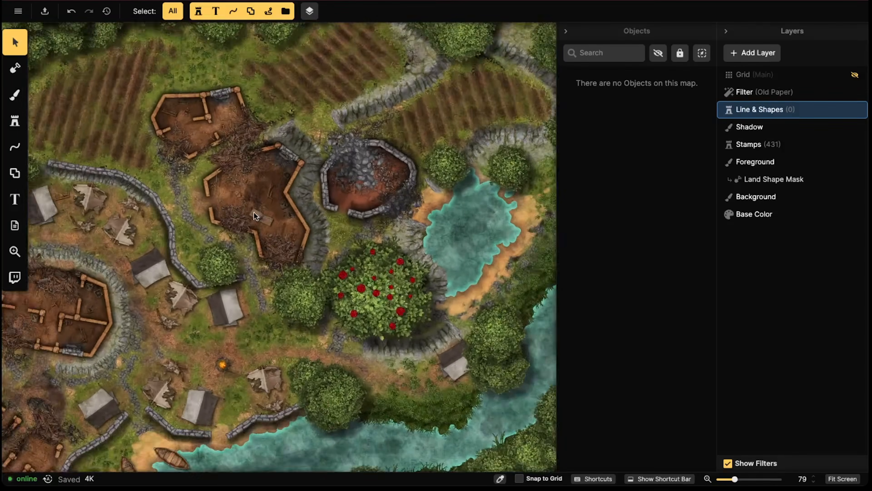
scroll(254, 212, up, 8)
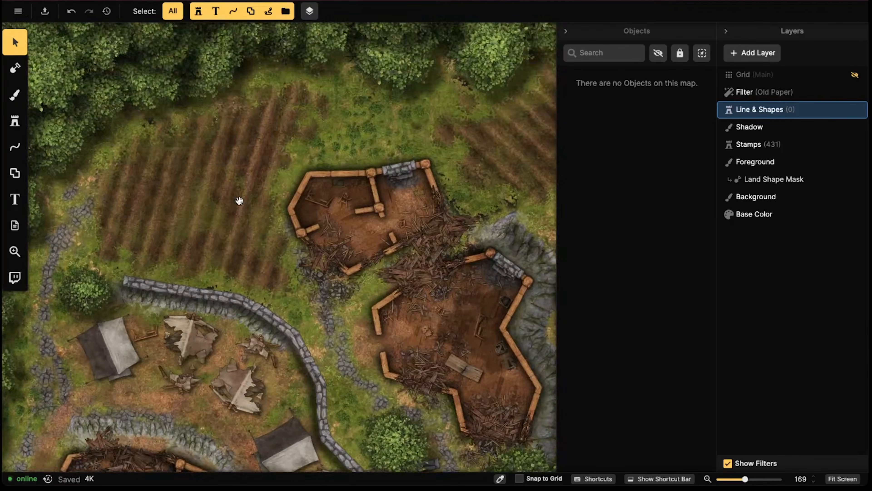
scroll(239, 200, down, 4)
drag(239, 200, 219, 132)
drag(216, 191, 165, 145)
drag(383, 156, 180, 167)
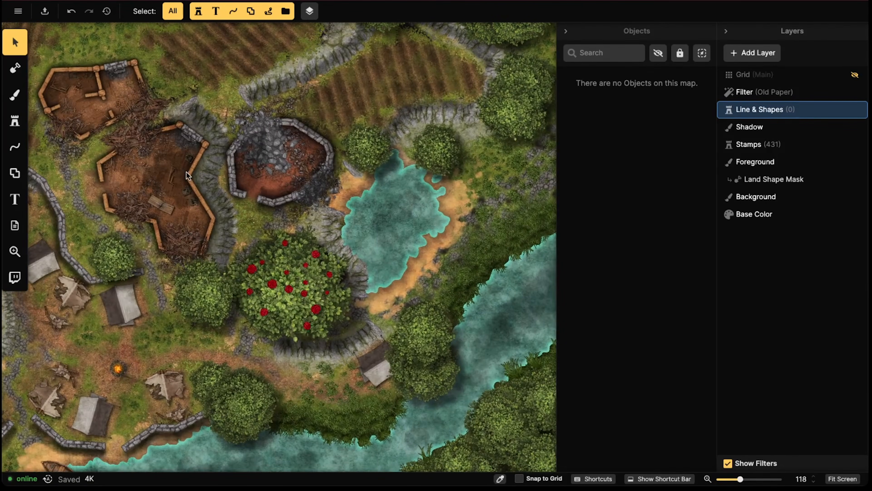
Check the complete battlemap once more with all of its edges in view
scroll(186, 172, down, 4)
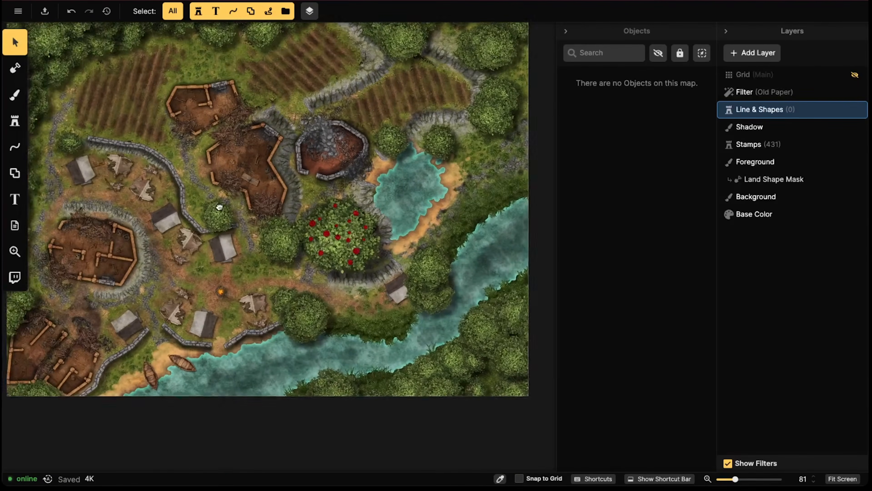
drag(219, 207, 256, 186)
drag(188, 157, 190, 170)
drag(263, 121, 235, 181)
scroll(202, 201, down, 1)
scroll(234, 179, down, 1)
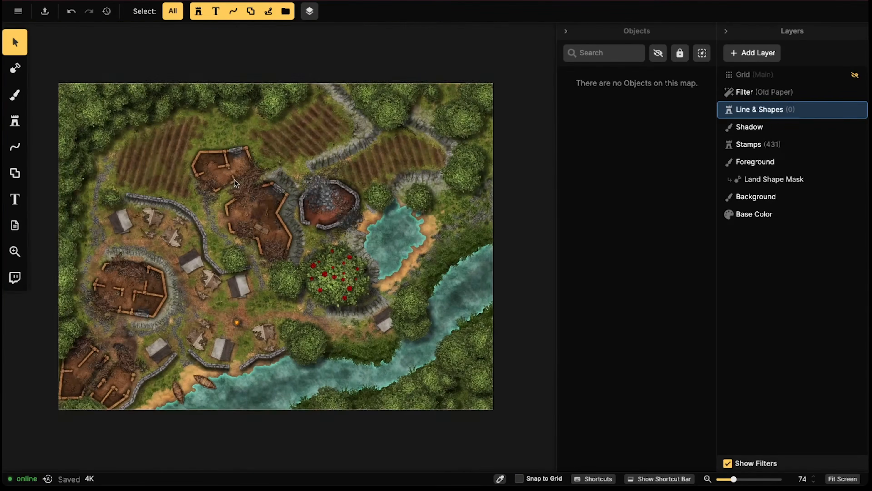
scroll(235, 179, up, 2)
scroll(244, 190, down, 1)
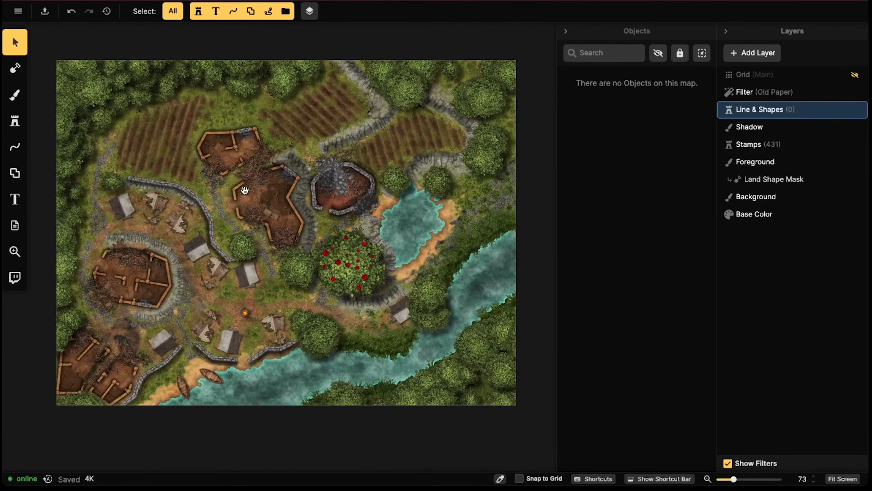